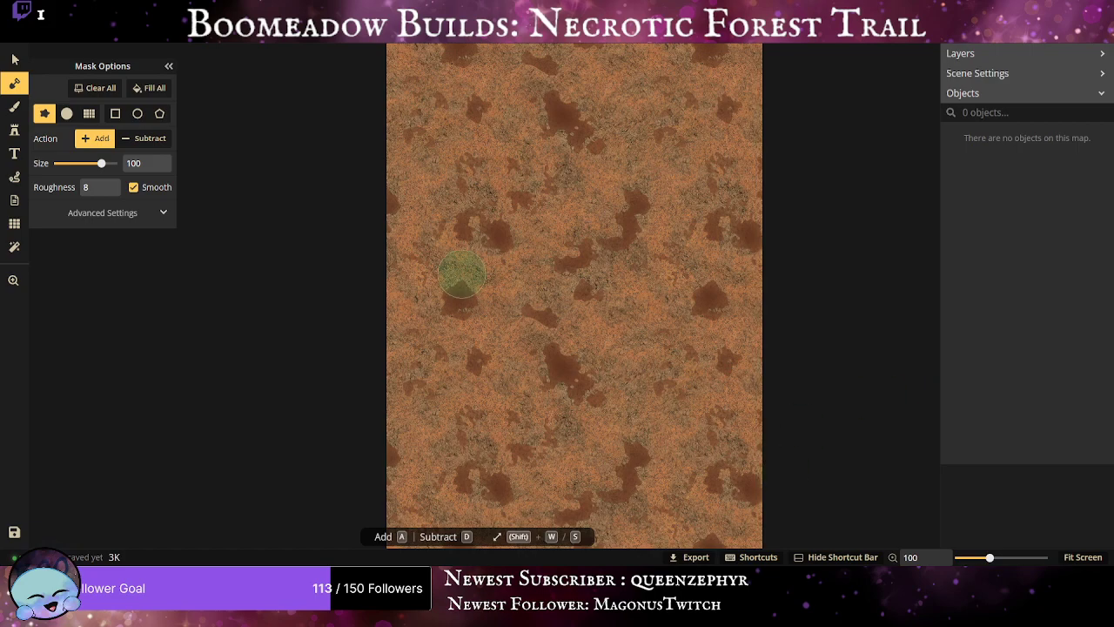
Activate the Brush tool, open its texture catalog and widen the view from Fantasy Battlemaps 2.0 to the whole catalog.
{"action": "scroll", "coordinate": [716, 293], "scroll_direction": "down", "scroll_amount": 1}
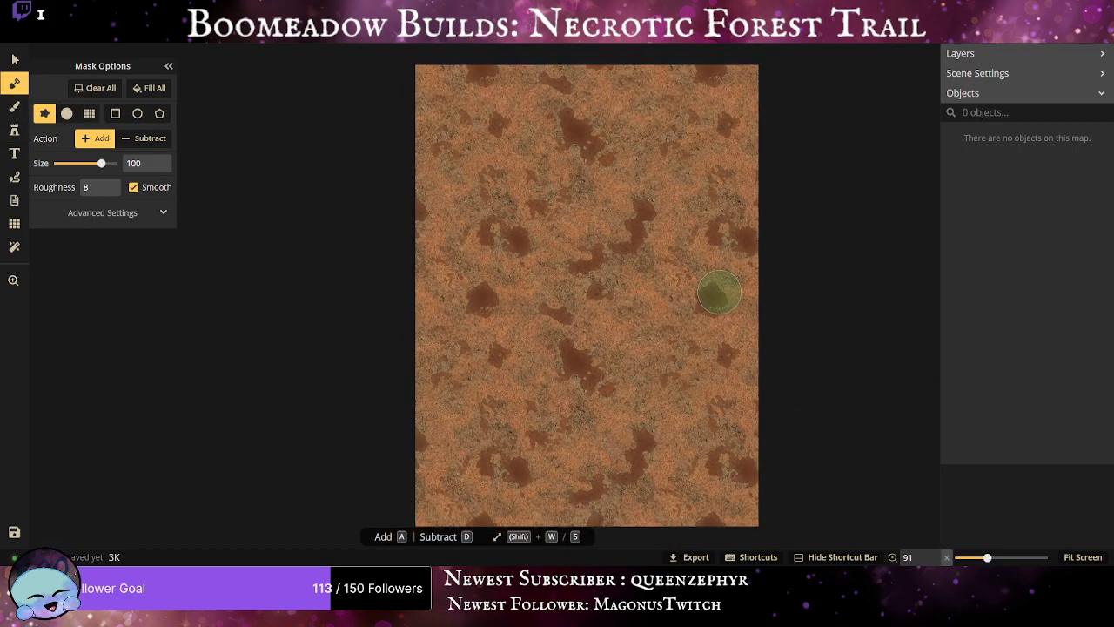
{"action": "scroll", "coordinate": [740, 304], "scroll_direction": "down", "scroll_amount": 1}
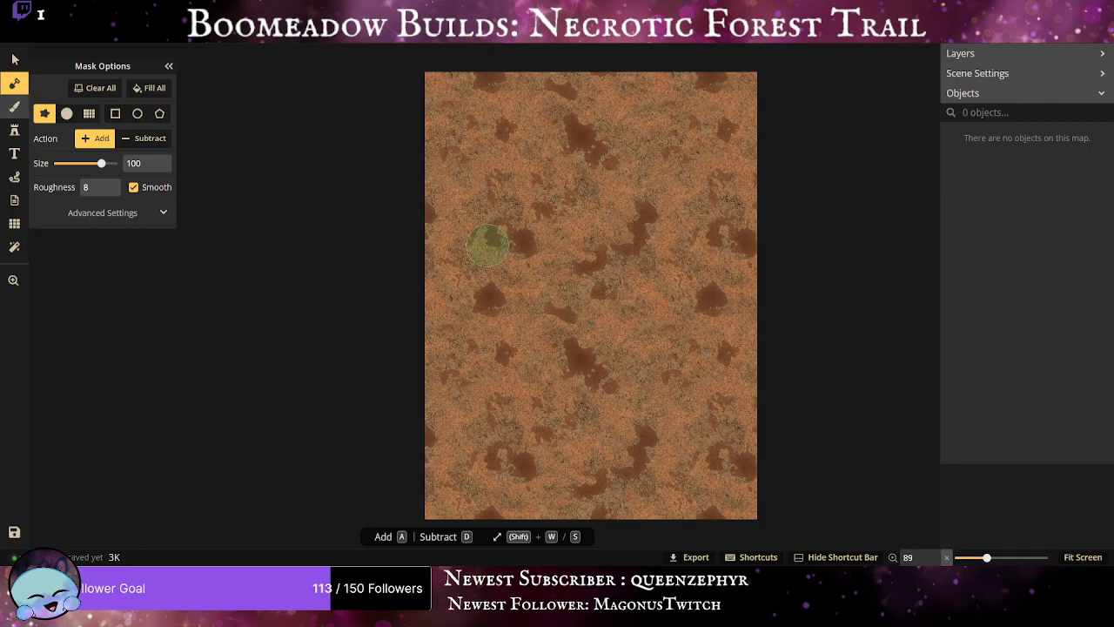
{"action": "left_click", "coordinate": [14, 106]}
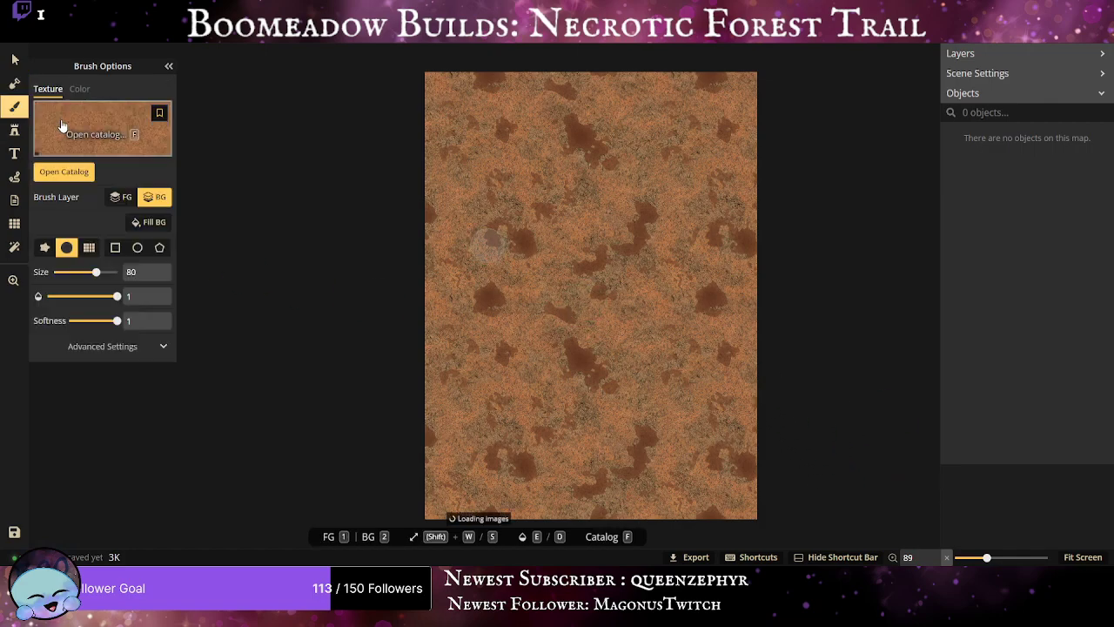
{"action": "left_click", "coordinate": [103, 139]}
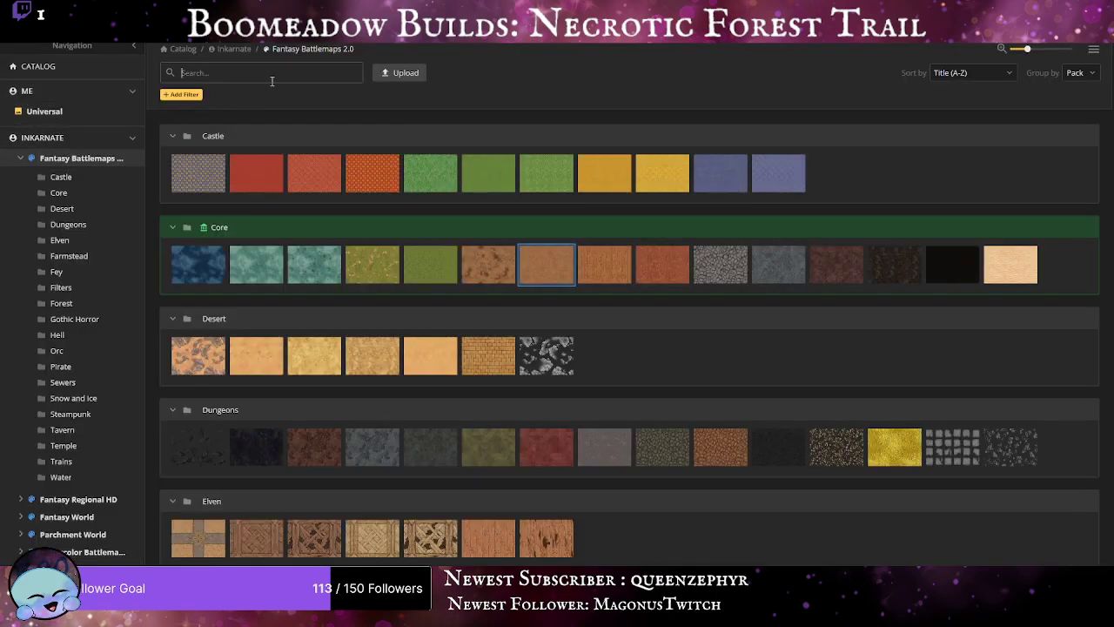
{"action": "left_click", "coordinate": [317, 73]}
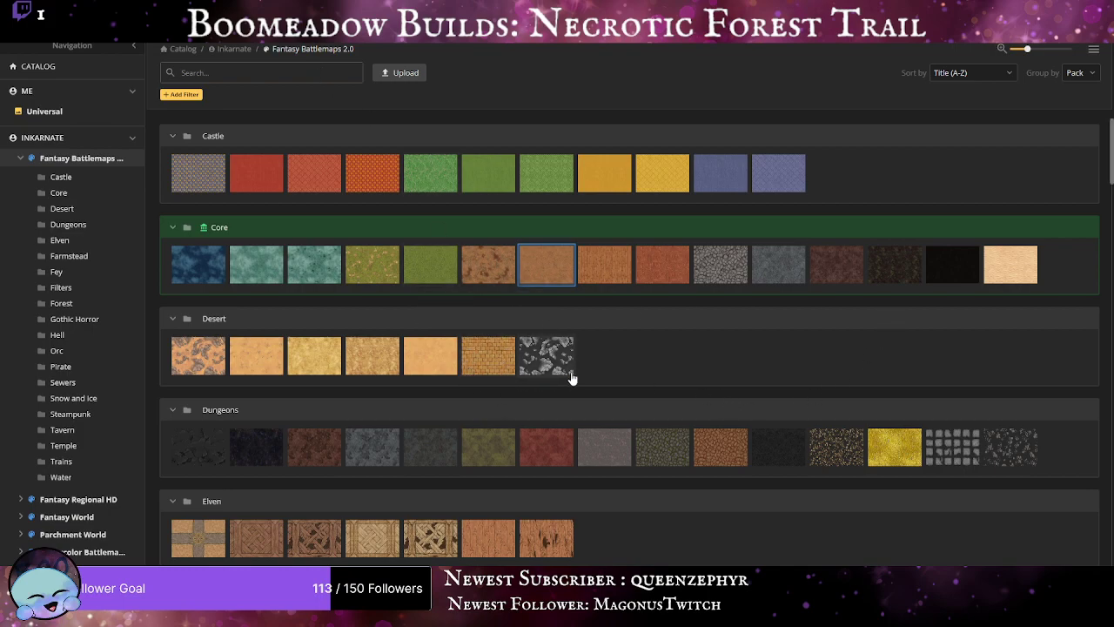
{"action": "mouse_move", "coordinate": [566, 369]}
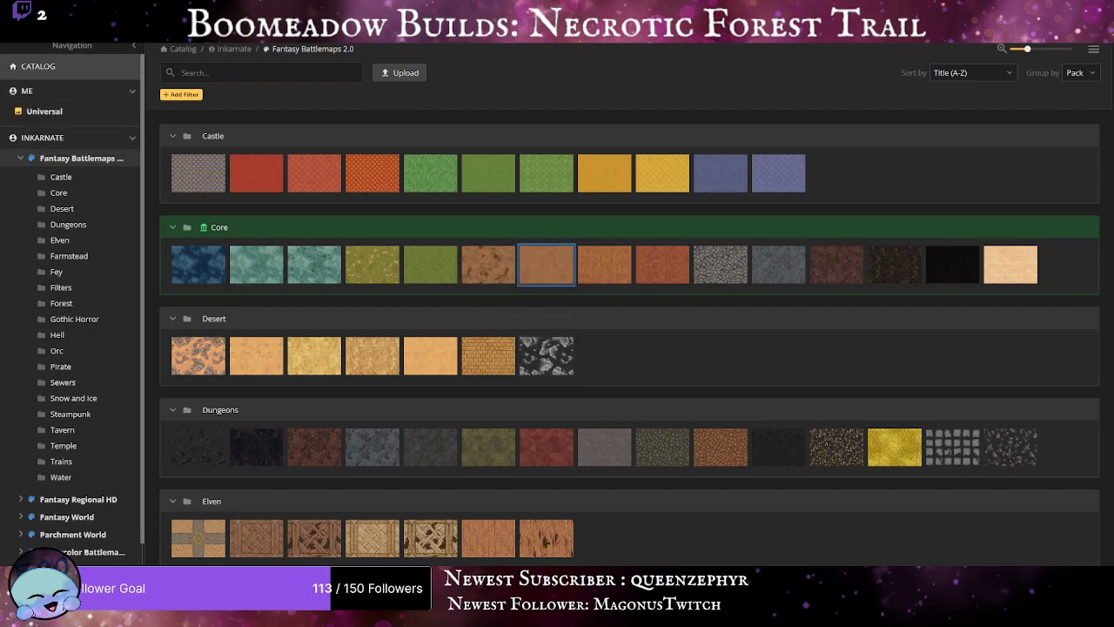
{"action": "left_click", "coordinate": [42, 68]}
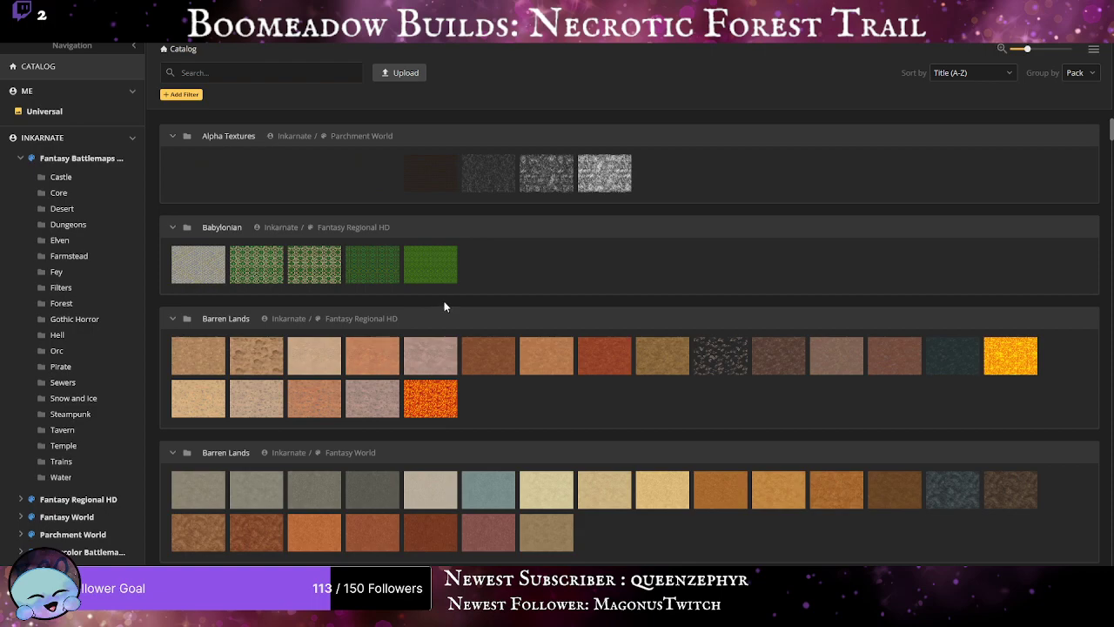
Set the brush texture to Grass Simple Multicolored from the Watercolor Cities Textures pack and expand the brush's advanced settings.
{"action": "scroll", "coordinate": [443, 307], "scroll_direction": "down", "scroll_amount": 10}
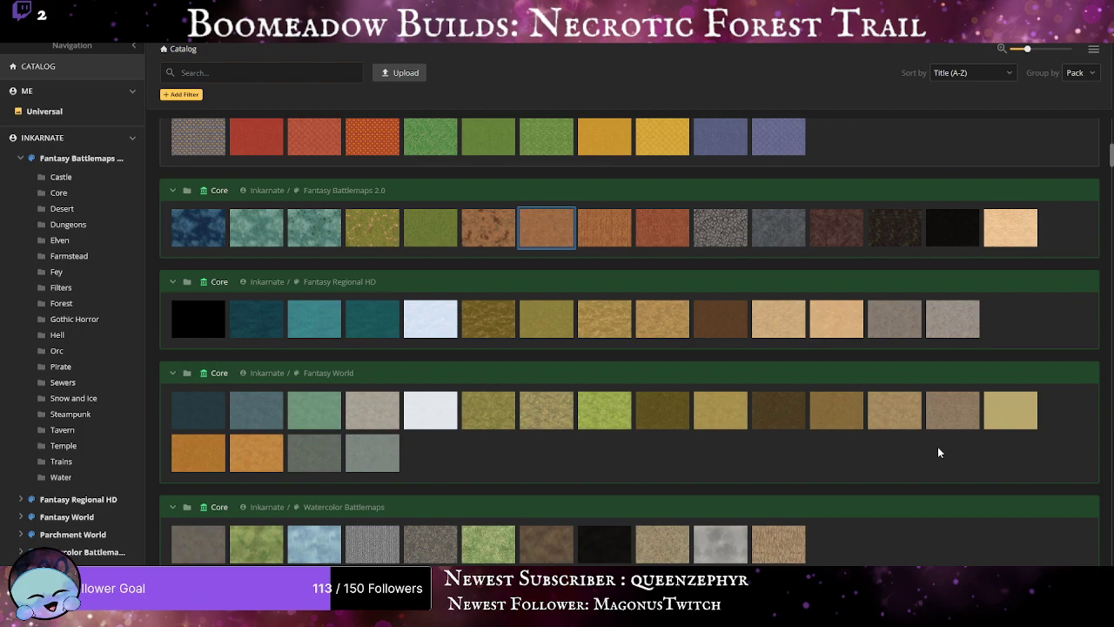
{"action": "scroll", "coordinate": [734, 427], "scroll_direction": "down", "scroll_amount": 3}
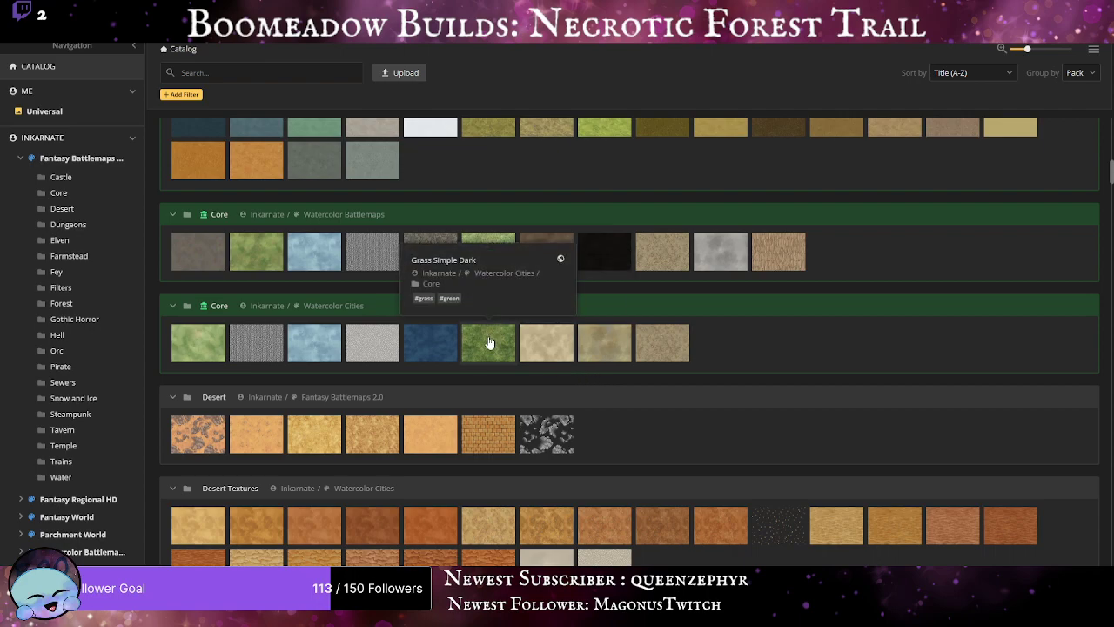
{"action": "scroll", "coordinate": [489, 342], "scroll_direction": "down", "scroll_amount": 10}
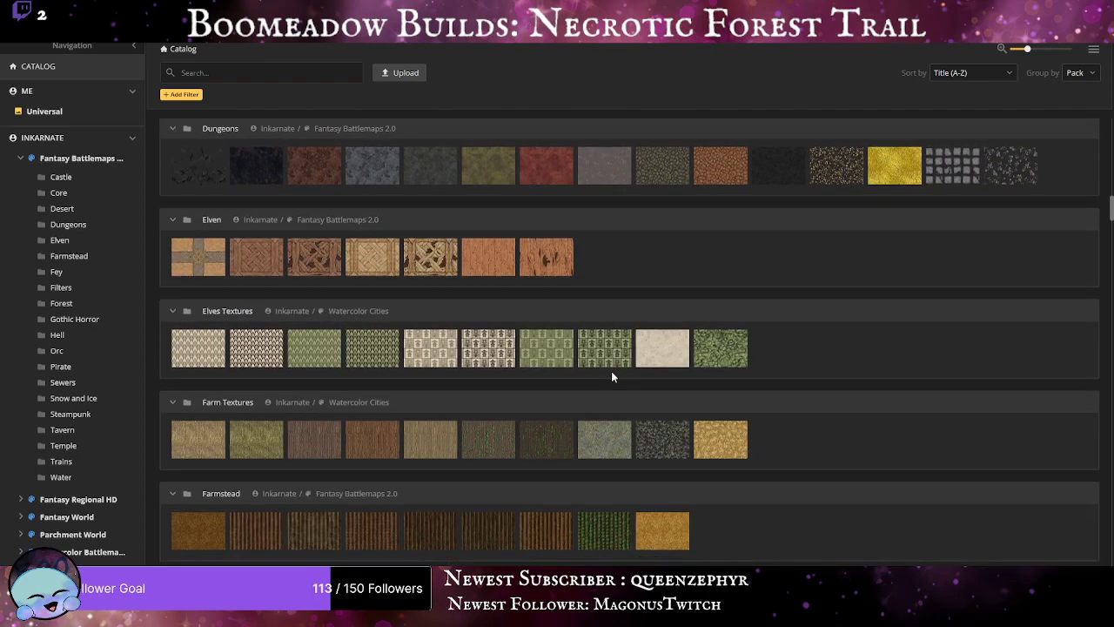
{"action": "scroll", "coordinate": [611, 370], "scroll_direction": "down", "scroll_amount": 3}
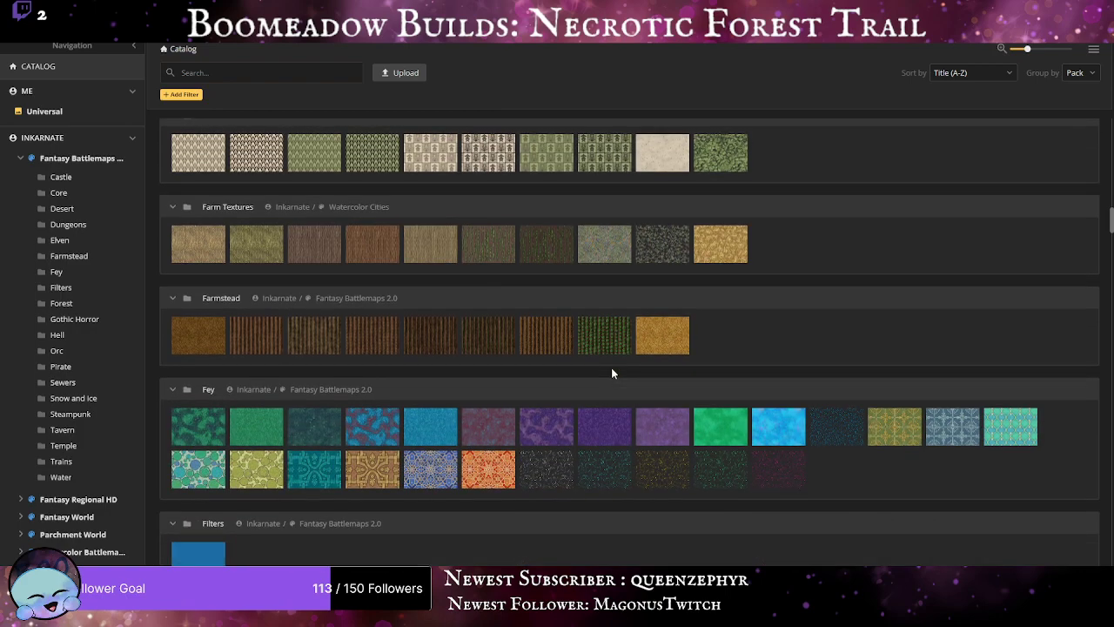
{"action": "scroll", "coordinate": [612, 373], "scroll_direction": "down", "scroll_amount": 4}
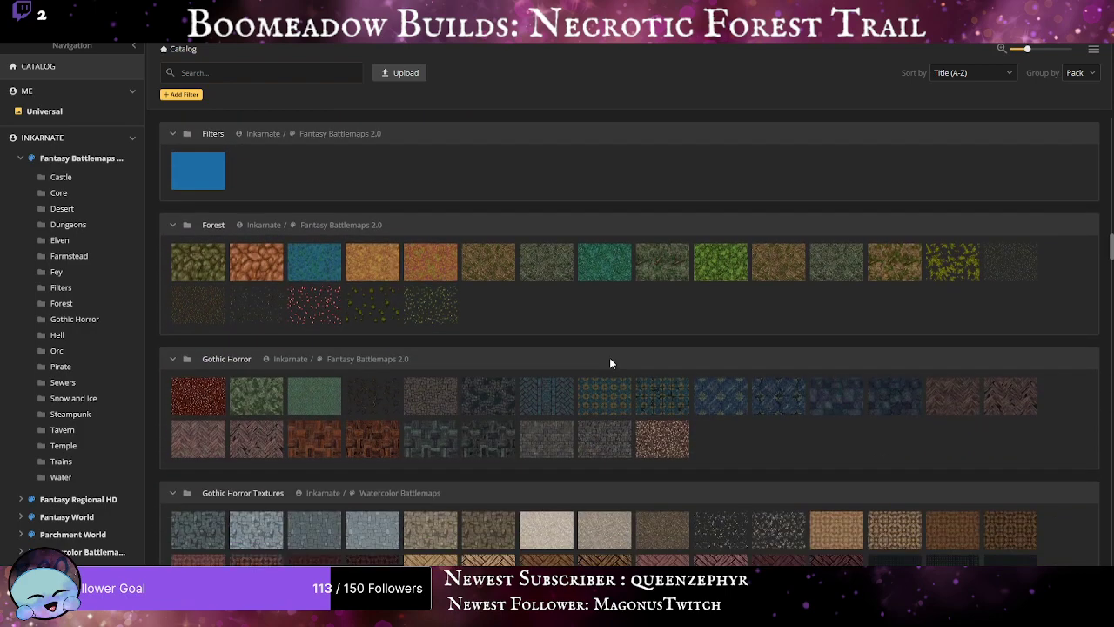
{"action": "scroll", "coordinate": [610, 359], "scroll_direction": "down", "scroll_amount": 12}
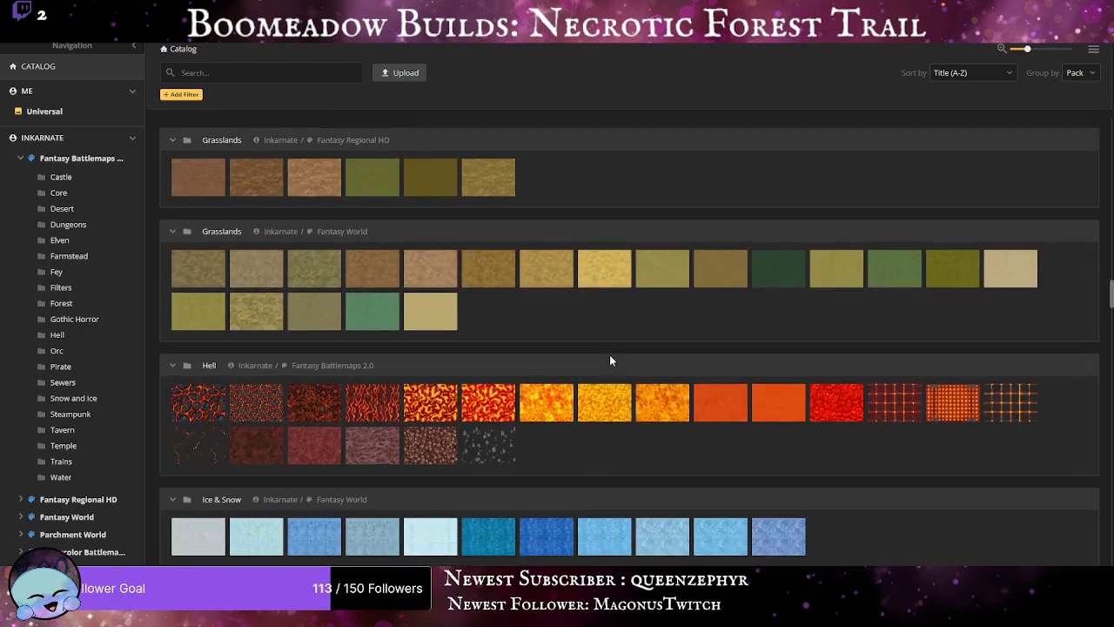
{"action": "scroll", "coordinate": [610, 360], "scroll_direction": "down", "scroll_amount": 15}
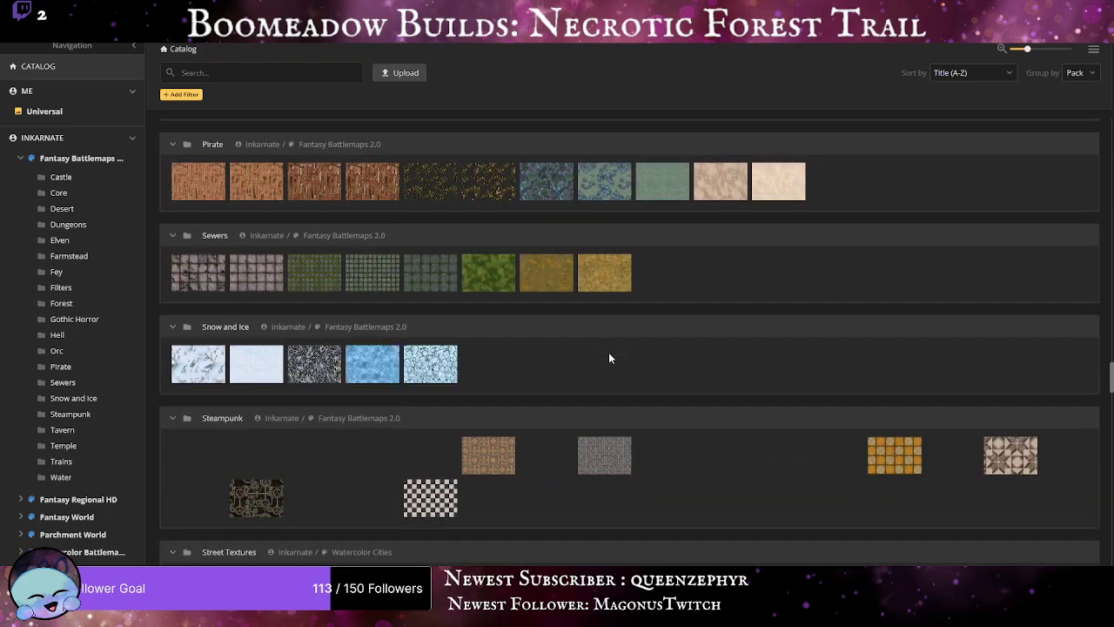
{"action": "scroll", "coordinate": [609, 357], "scroll_direction": "down", "scroll_amount": 15}
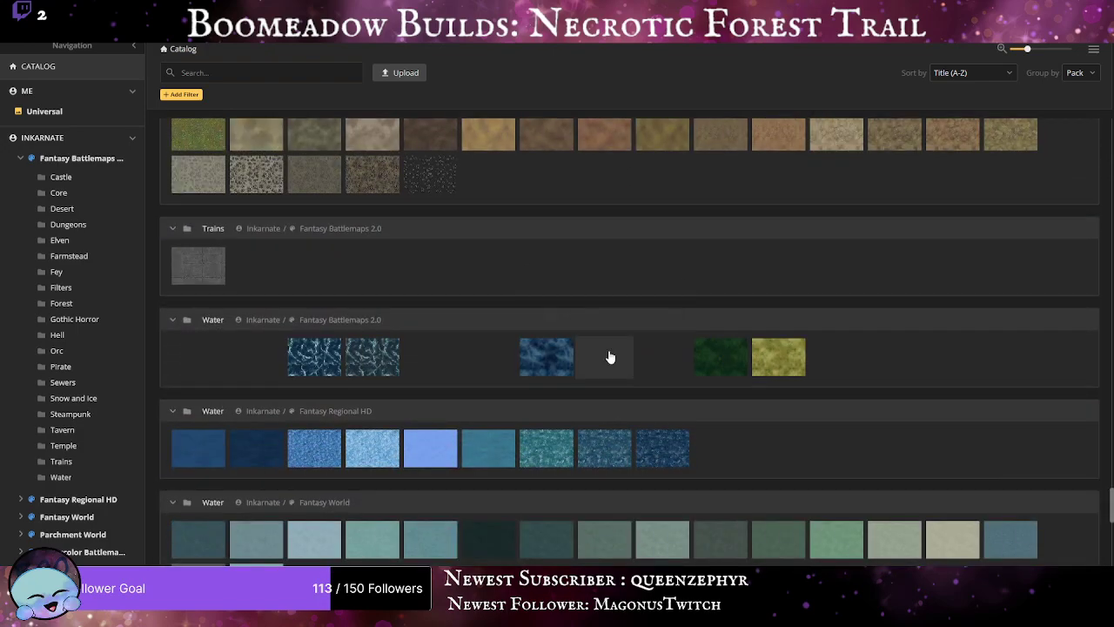
{"action": "scroll", "coordinate": [610, 357], "scroll_direction": "up", "scroll_amount": 3}
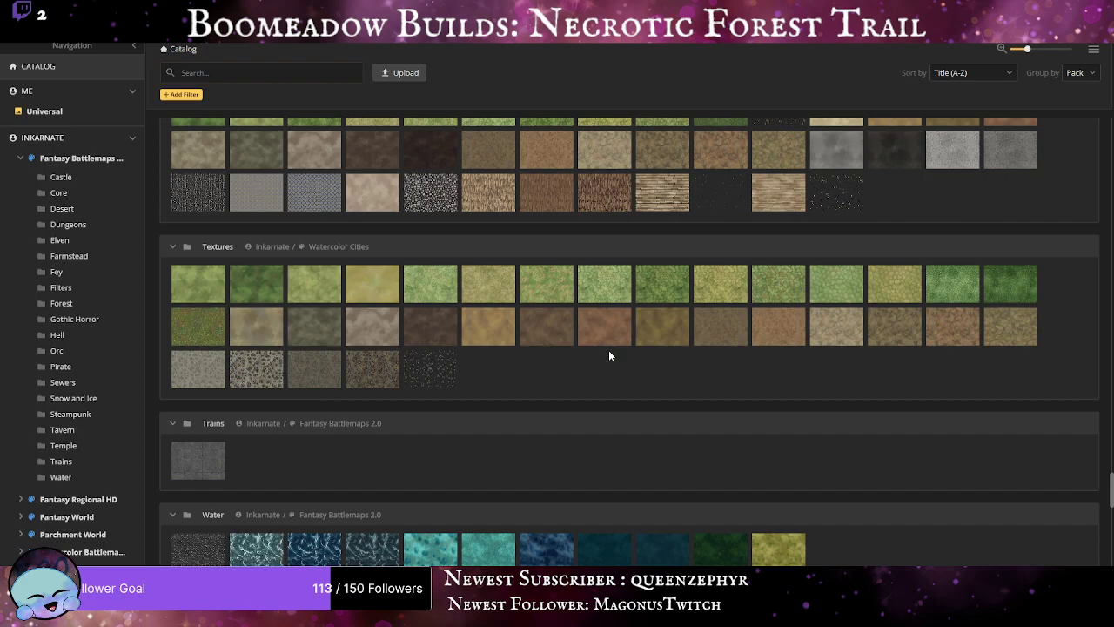
{"action": "mouse_move", "coordinate": [547, 281]}
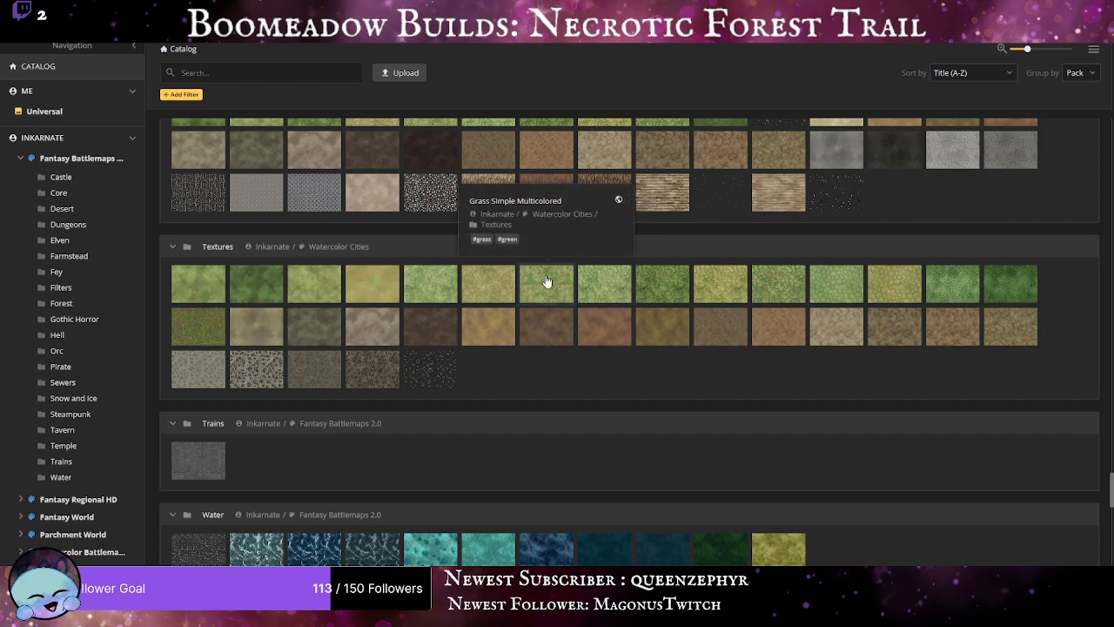
{"action": "left_click", "coordinate": [547, 281]}
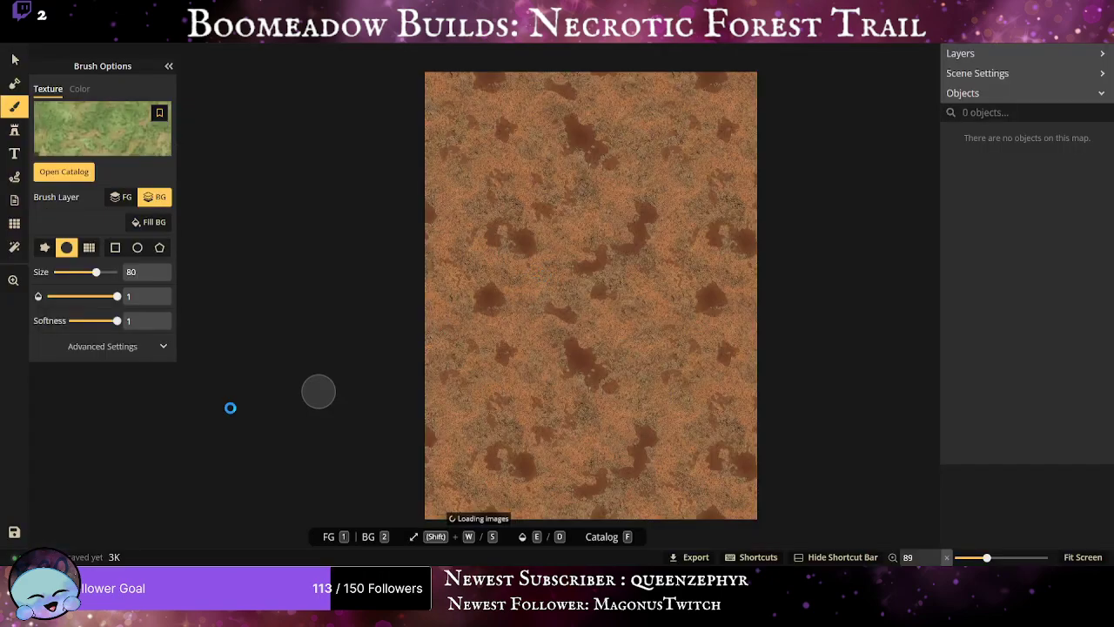
{"action": "left_click", "coordinate": [122, 352]}
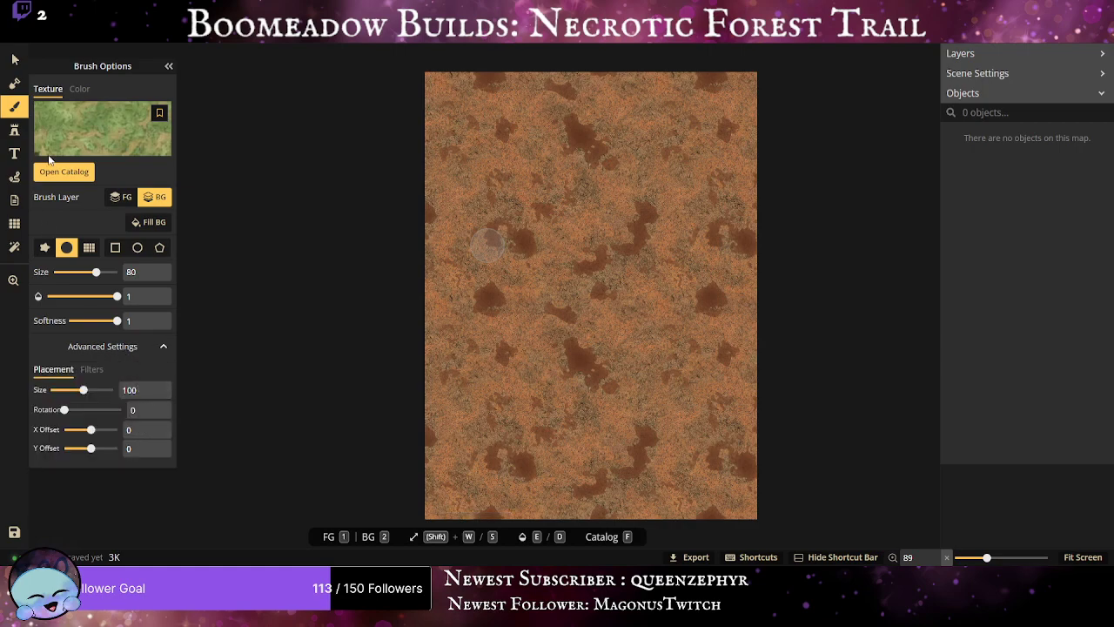
Change the brush texture to Grass Simple Dark from the Watercolor Cities Core pack.
{"action": "left_click", "coordinate": [70, 137]}
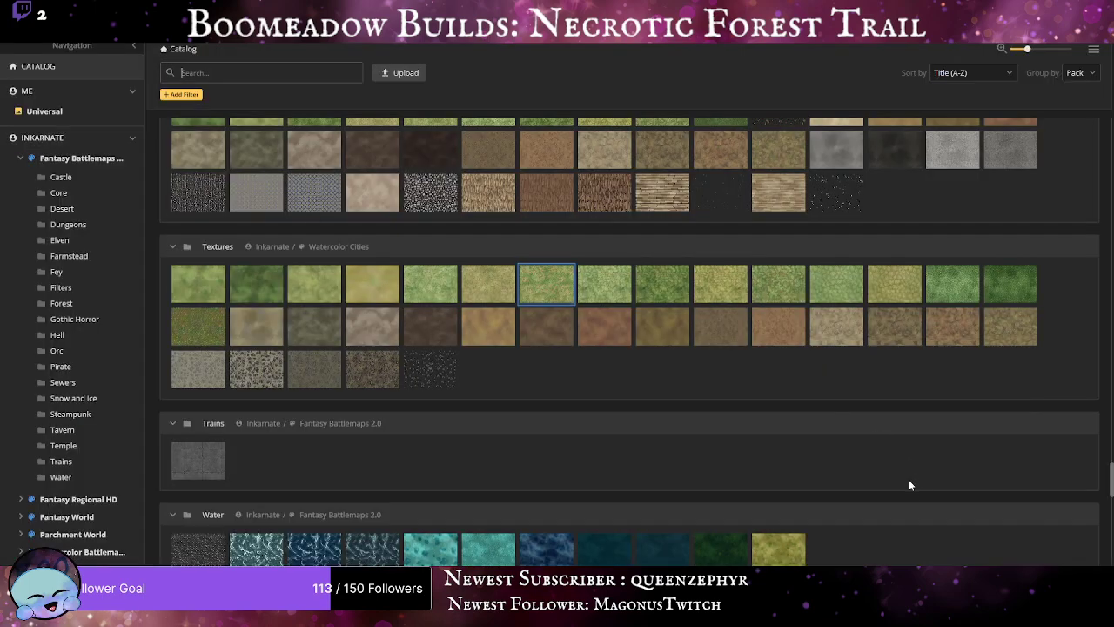
{"action": "scroll", "coordinate": [909, 485], "scroll_direction": "down", "scroll_amount": 10}
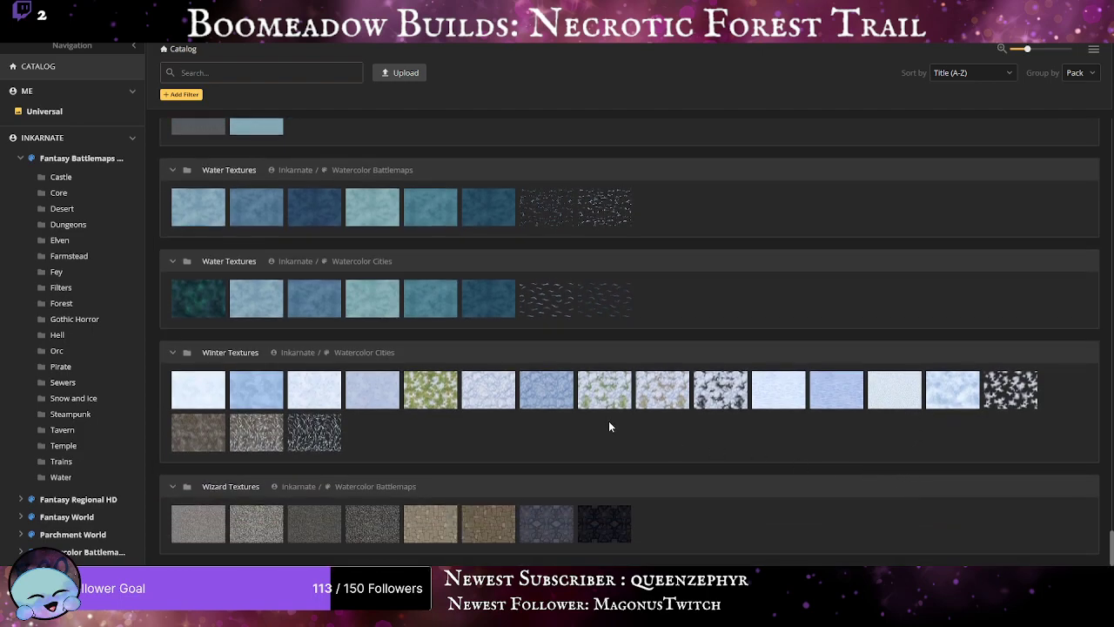
{"action": "scroll", "coordinate": [608, 421], "scroll_direction": "up", "scroll_amount": 20}
{"action": "scroll", "coordinate": [608, 422], "scroll_direction": "up", "scroll_amount": 15}
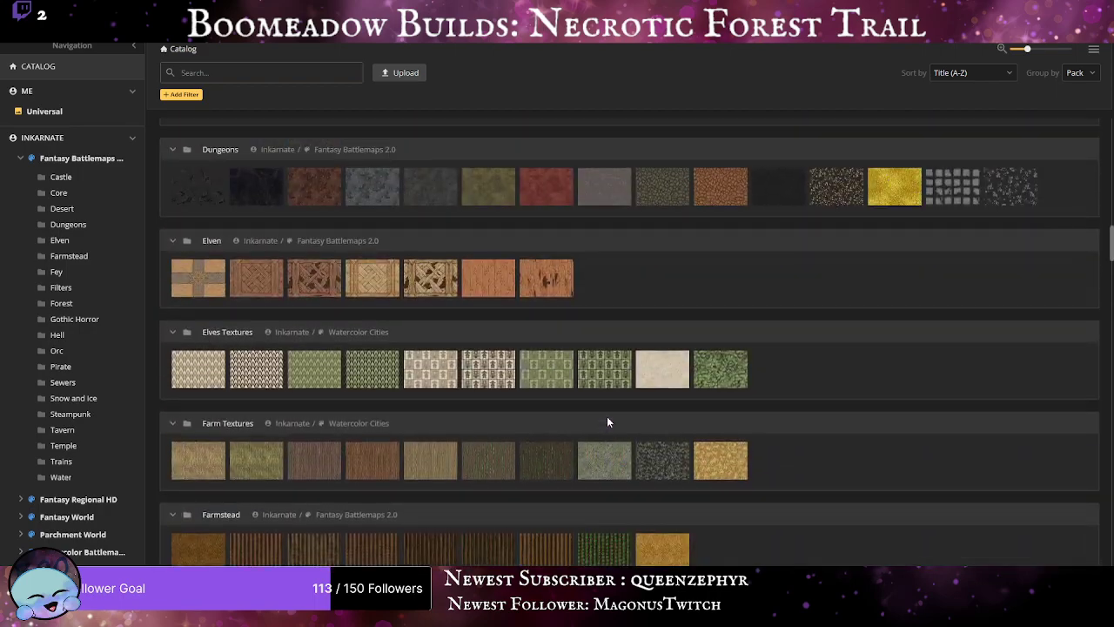
{"action": "scroll", "coordinate": [608, 422], "scroll_direction": "up", "scroll_amount": 5}
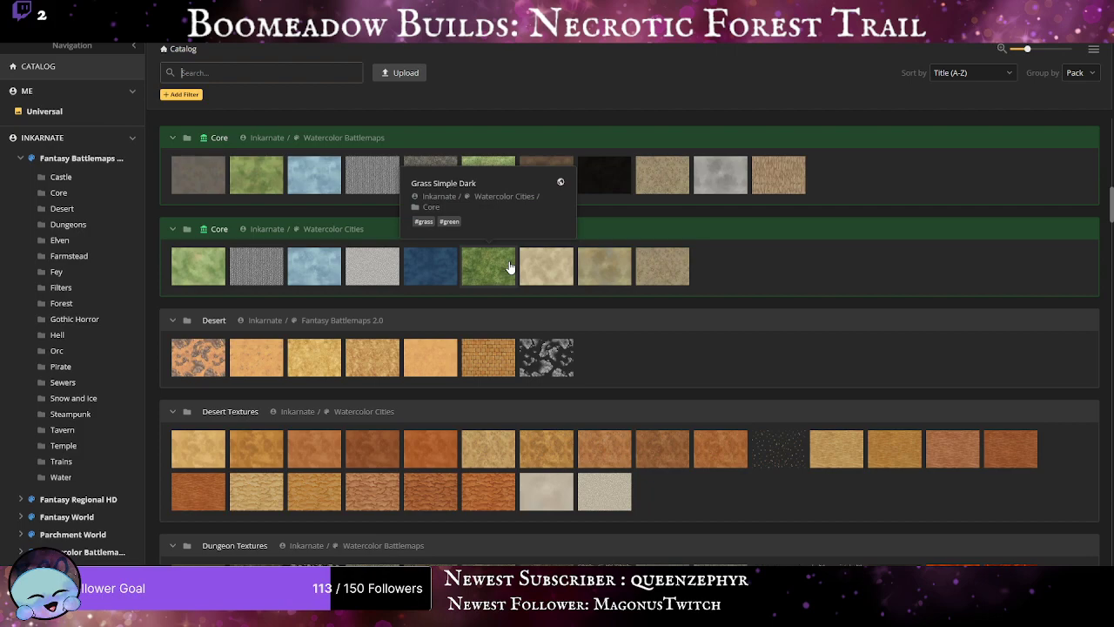
{"action": "left_click", "coordinate": [510, 267]}
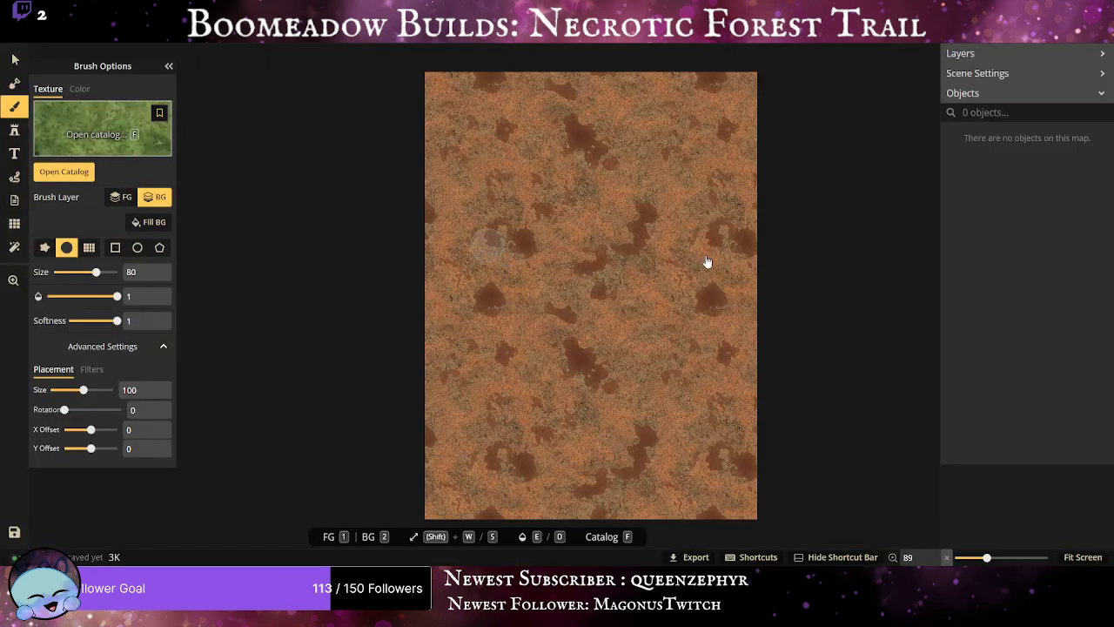
Change the brush texture to the plain green grass beside Grass in the Fantasy Battlemaps 2.0 Core pack.
{"action": "key", "text": "f"}
{"action": "scroll", "coordinate": [659, 325], "scroll_direction": "up", "scroll_amount": 5}
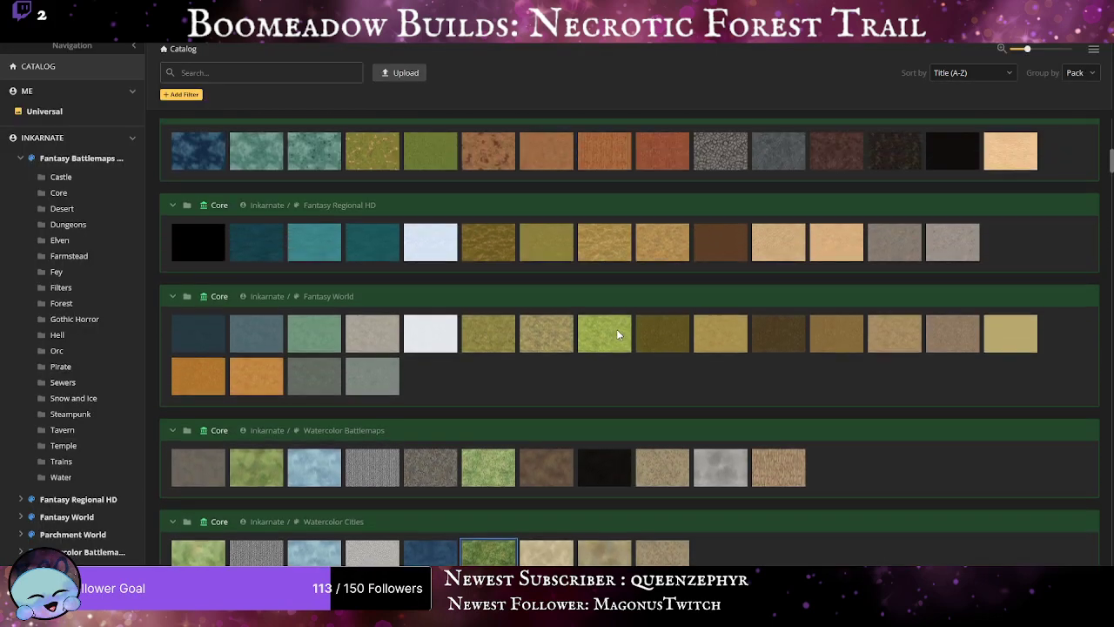
{"action": "scroll", "coordinate": [617, 335], "scroll_direction": "up", "scroll_amount": 2}
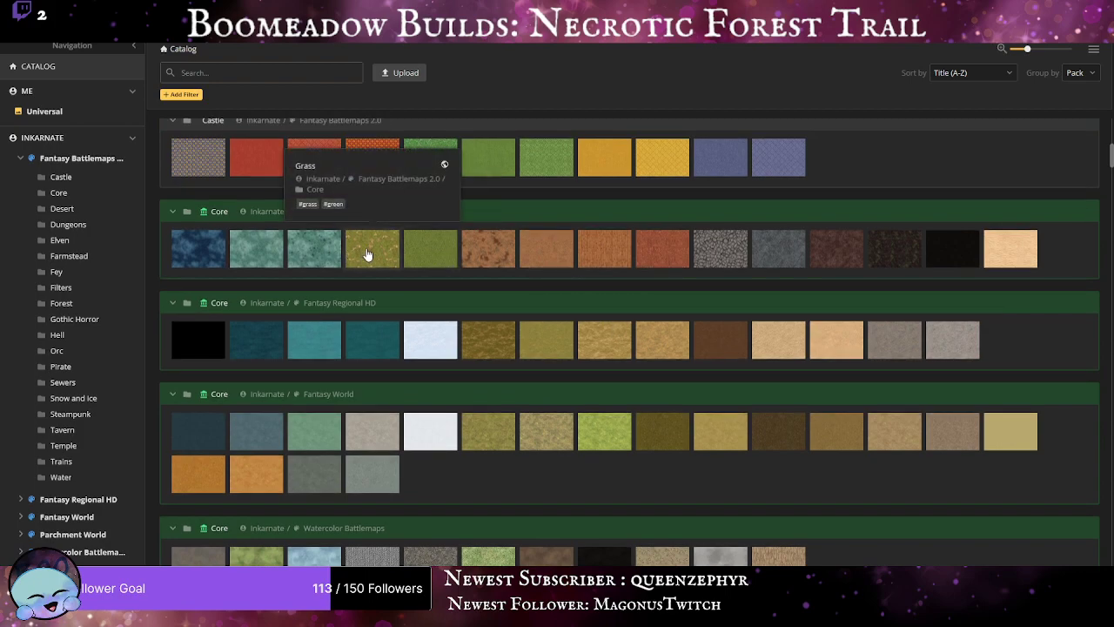
{"action": "left_click", "coordinate": [416, 257]}
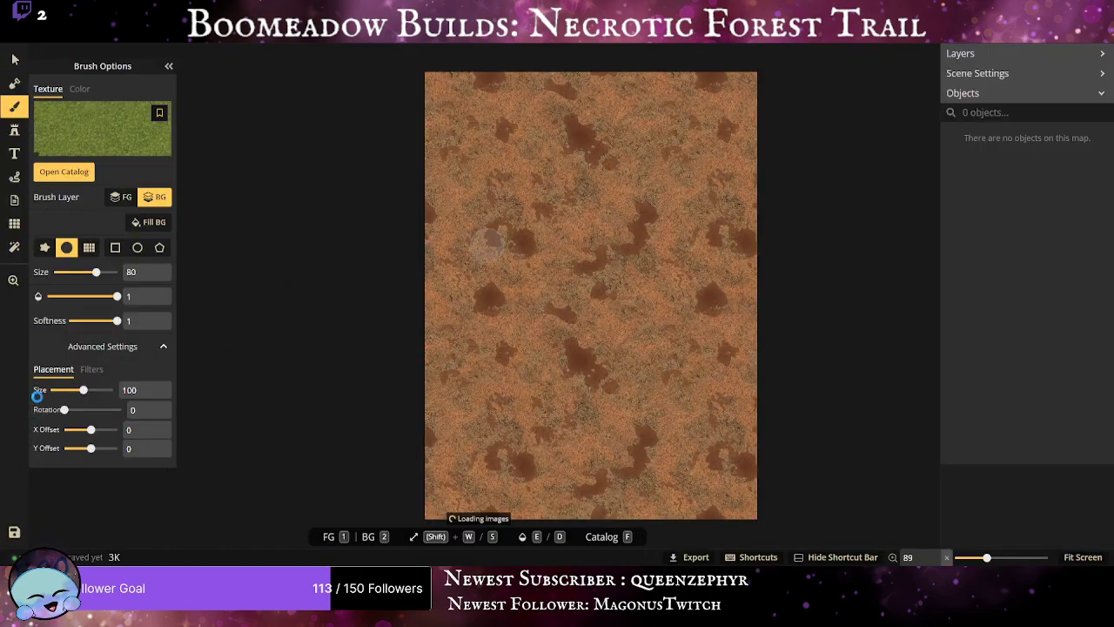
Set the texture filters to hue 1, saturation 116, brightness 102 and contrast 107, and the brush size to 200.
{"action": "left_click", "coordinate": [88, 371]}
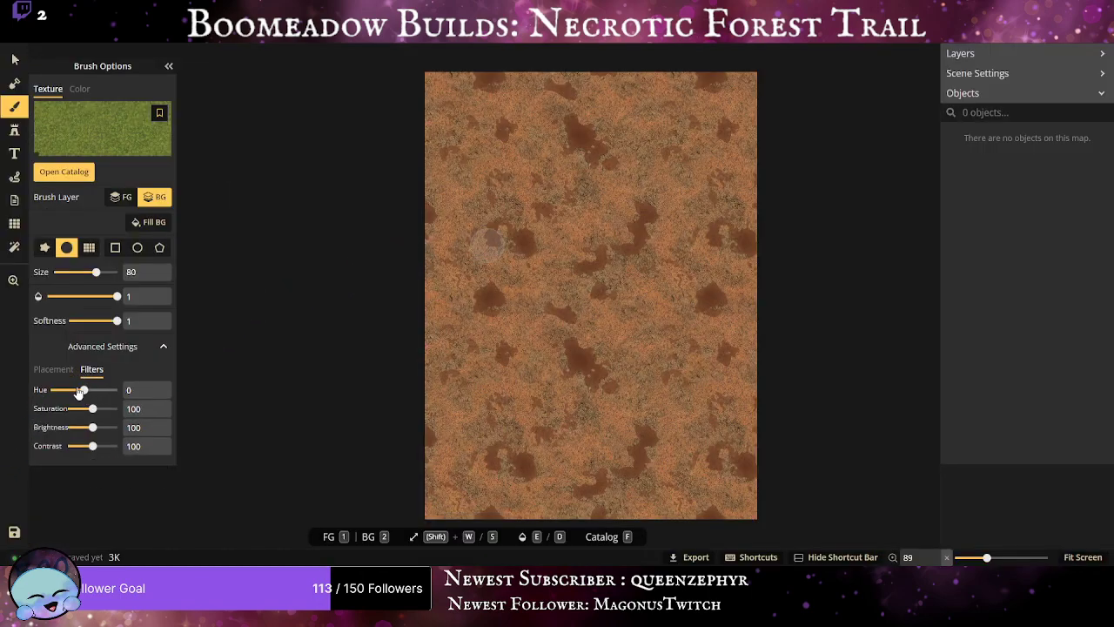
{"action": "mouse_move", "coordinate": [78, 392]}
{"action": "left_mouse_down"}
{"action": "mouse_move", "coordinate": [98, 409]}
{"action": "mouse_move", "coordinate": [95, 445]}
{"action": "left_mouse_up"}
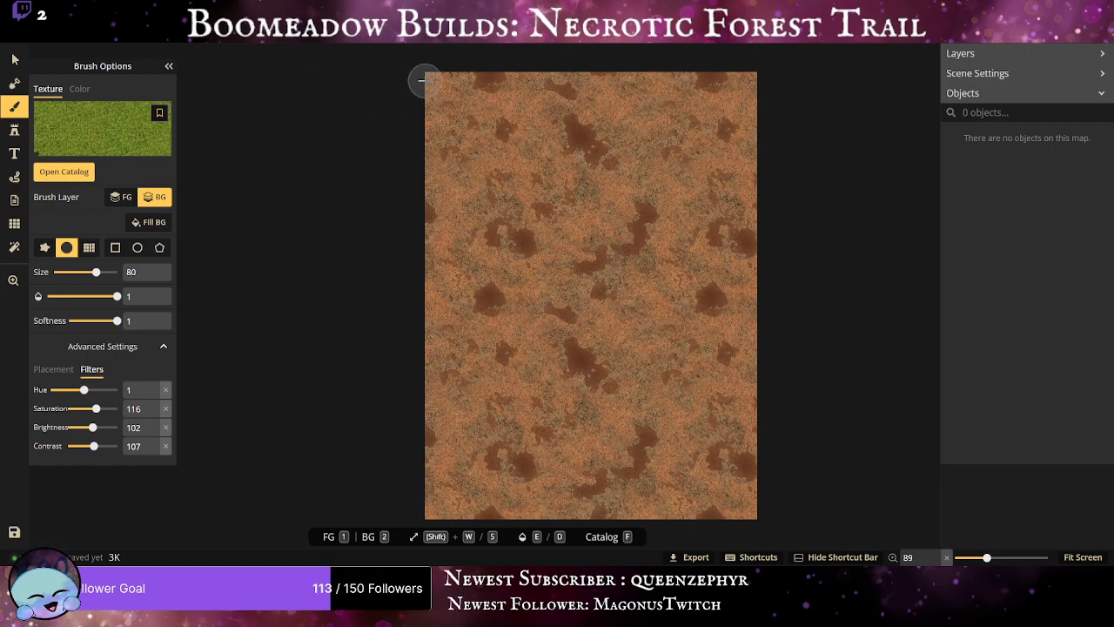
{"action": "left_click_drag", "start_coordinate": [95, 271], "coordinate": [119, 271]}
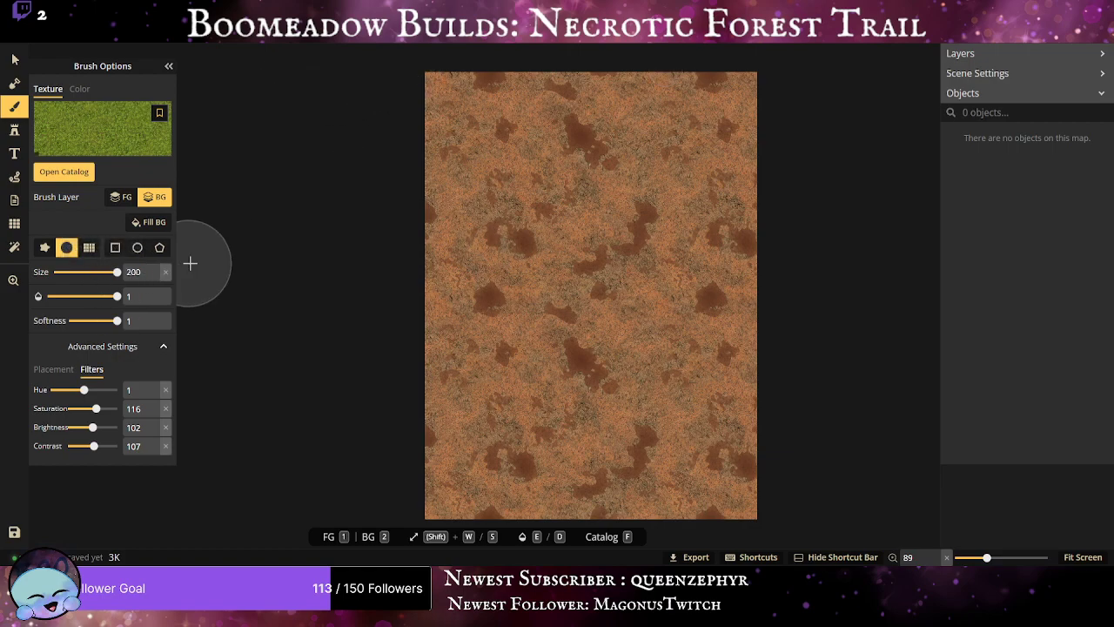
Paint the entire map background with the green grass texture, going over it again for full coverage.
{"action": "mouse_move", "coordinate": [457, 526]}
{"action": "left_mouse_down"}
{"action": "mouse_move", "coordinate": [435, 485]}
{"action": "mouse_move", "coordinate": [481, 508]}
{"action": "mouse_move", "coordinate": [450, 443]}
{"action": "mouse_move", "coordinate": [423, 309]}
{"action": "mouse_move", "coordinate": [427, 74]}
{"action": "mouse_move", "coordinate": [341, 133]}
{"action": "mouse_move", "coordinate": [444, 199]}
{"action": "mouse_move", "coordinate": [958, 288]}
{"action": "mouse_move", "coordinate": [584, 169]}
{"action": "left_mouse_up"}
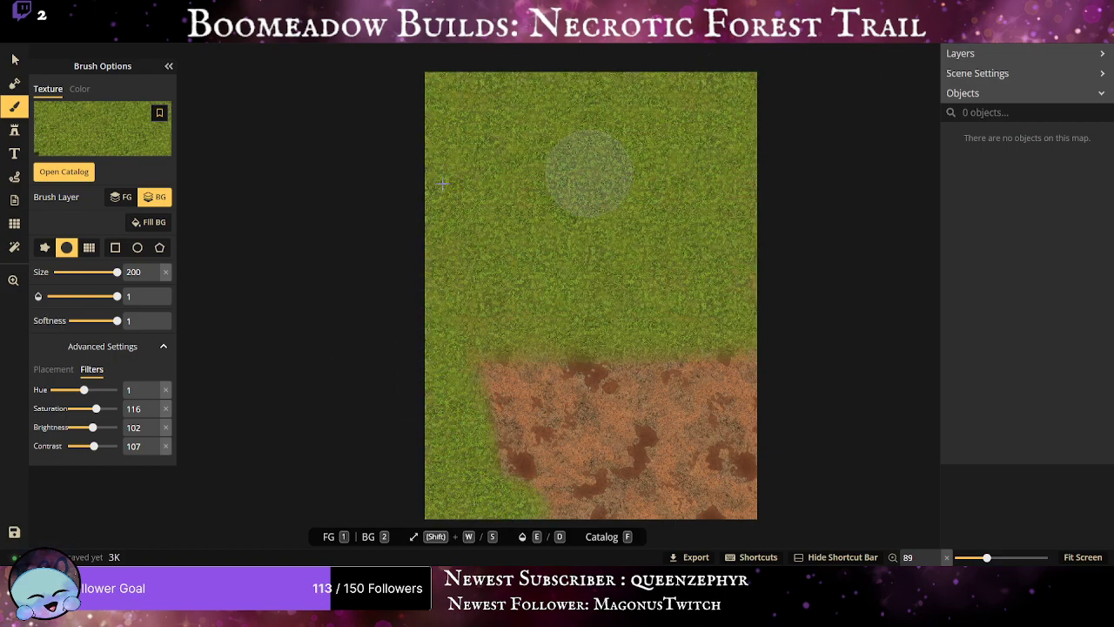
{"action": "mouse_move", "coordinate": [368, 381]}
{"action": "left_mouse_down"}
{"action": "mouse_move", "coordinate": [810, 446]}
{"action": "mouse_move", "coordinate": [580, 473]}
{"action": "left_mouse_up"}
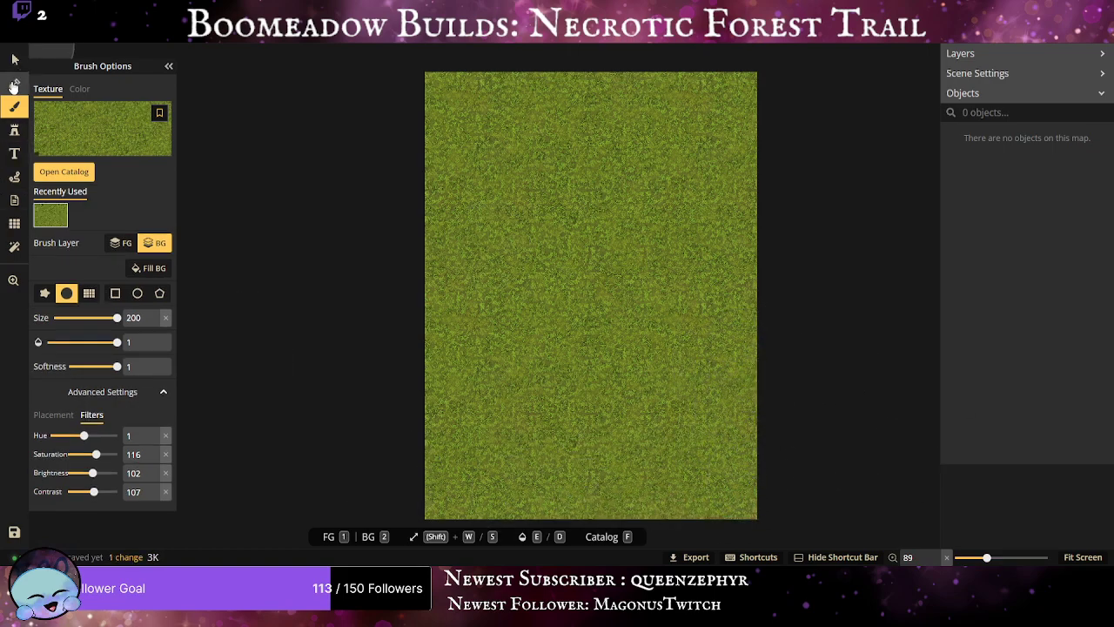
{"action": "left_click", "coordinate": [14, 82]}
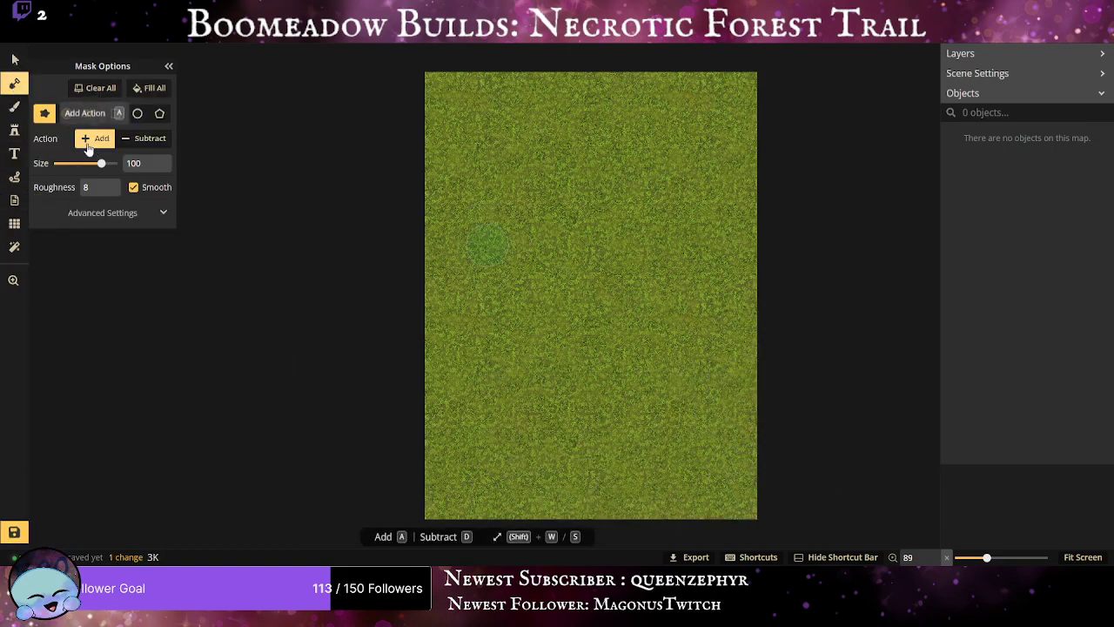
{"action": "left_click", "coordinate": [14, 106]}
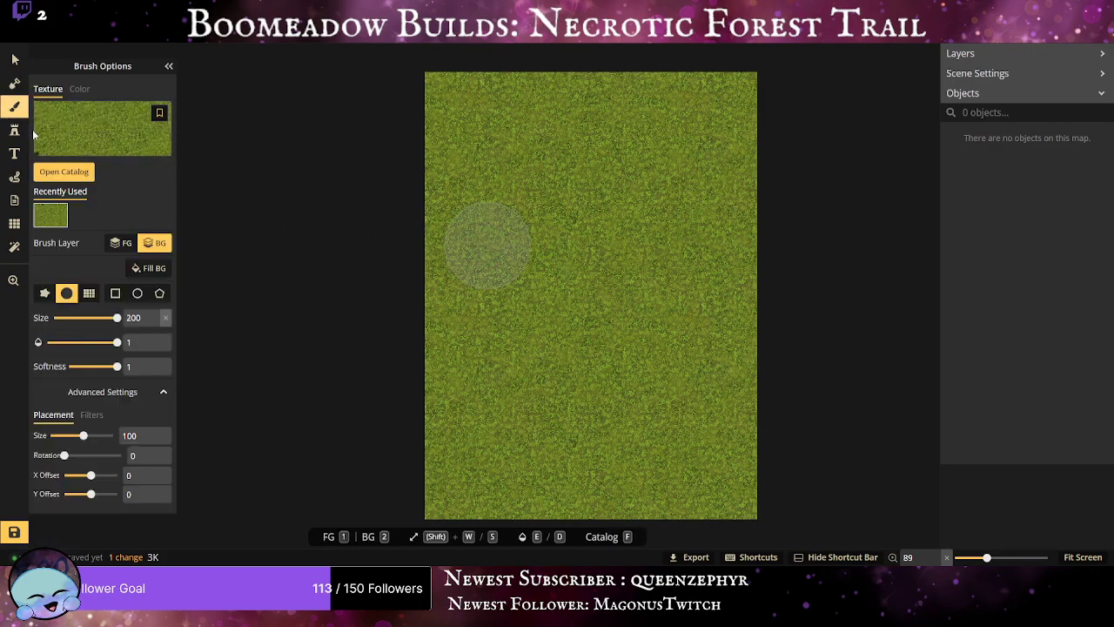
{"action": "mouse_move", "coordinate": [769, 109]}
{"action": "left_mouse_down"}
{"action": "mouse_move", "coordinate": [604, 107]}
{"action": "mouse_move", "coordinate": [634, 292]}
{"action": "mouse_move", "coordinate": [487, 244]}
{"action": "left_mouse_up"}
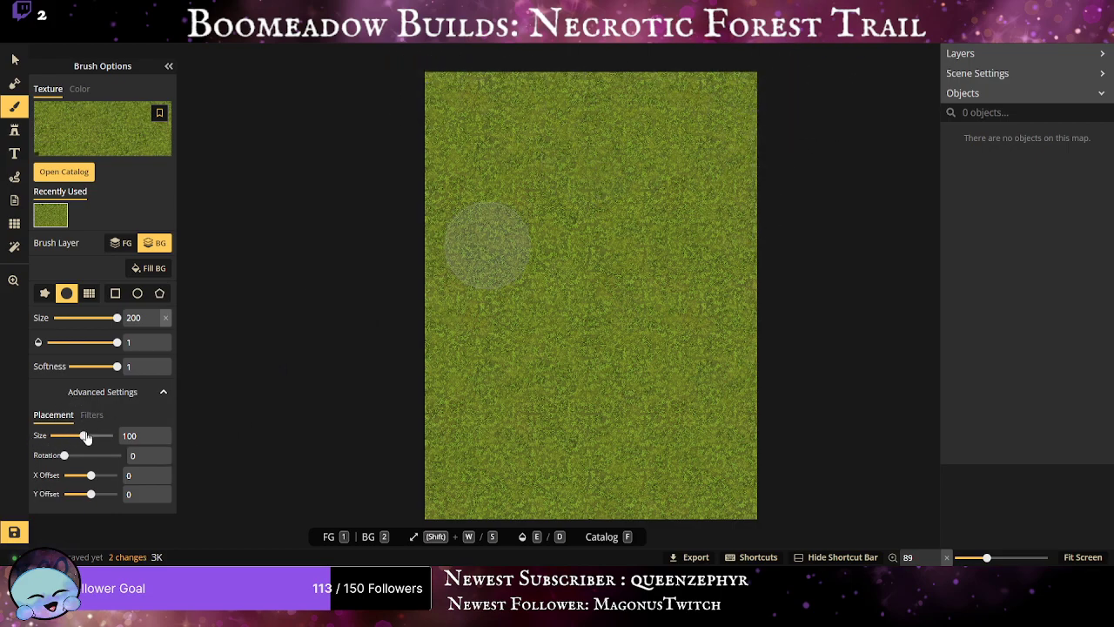
Reduce the plain green grass texture's size to 38.89 and repaint the whole map background with it.
{"action": "left_click_drag", "start_coordinate": [82, 435], "coordinate": [67, 436]}
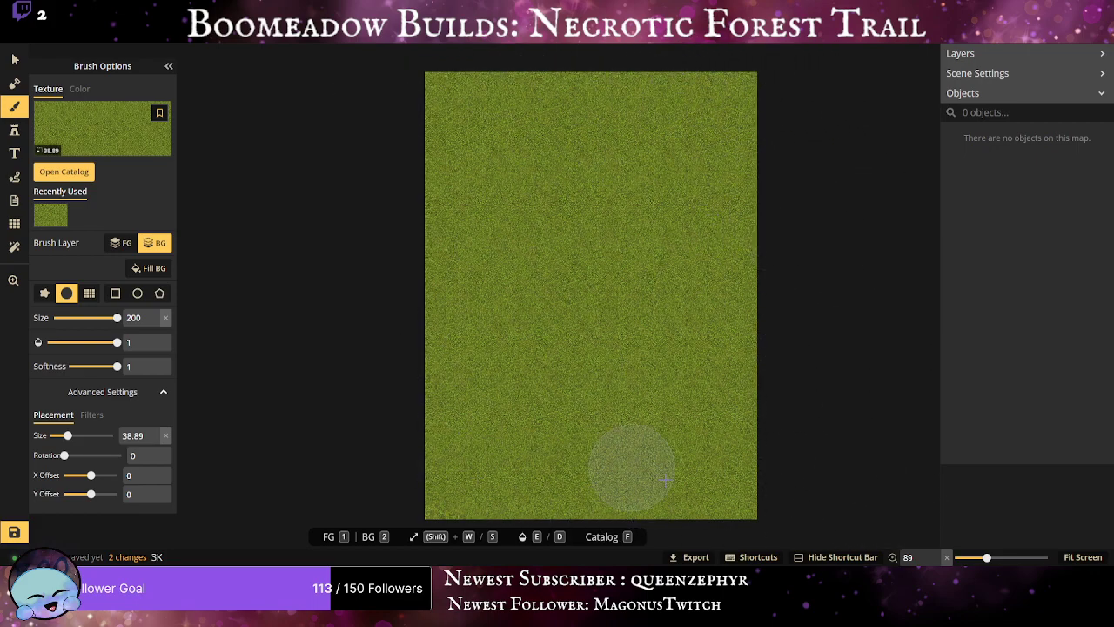
{"action": "left_click_drag", "start_coordinate": [709, 506], "coordinate": [368, 504]}
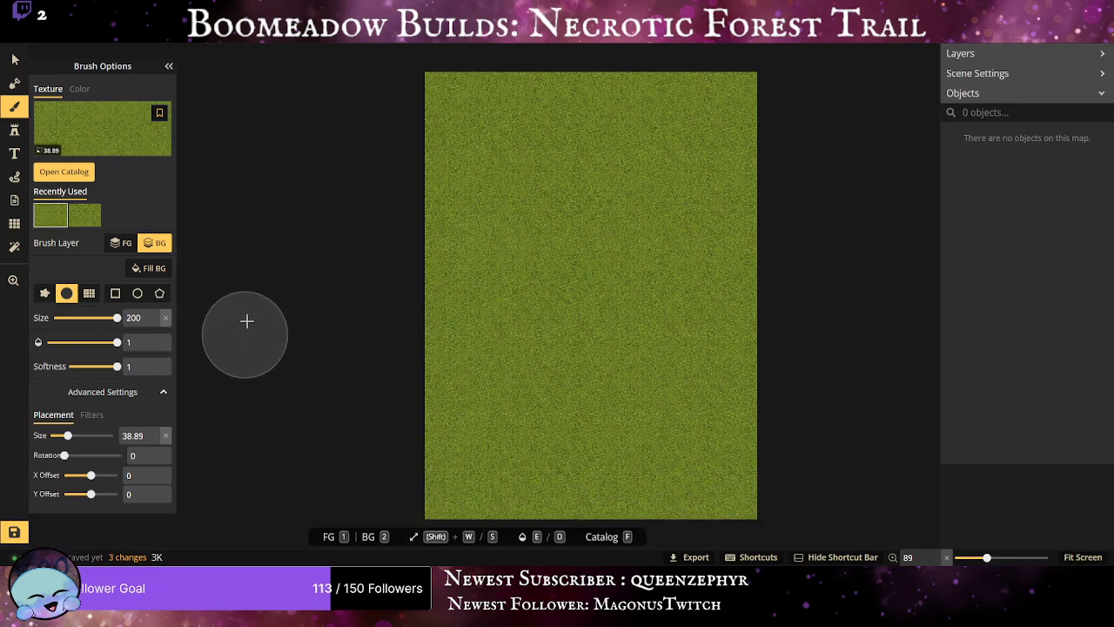
Change the brush texture to the patchy grass in the Fantasy Battlemaps 2.0 Core pack and set its texture size to 38.
{"action": "left_click", "coordinate": [84, 128]}
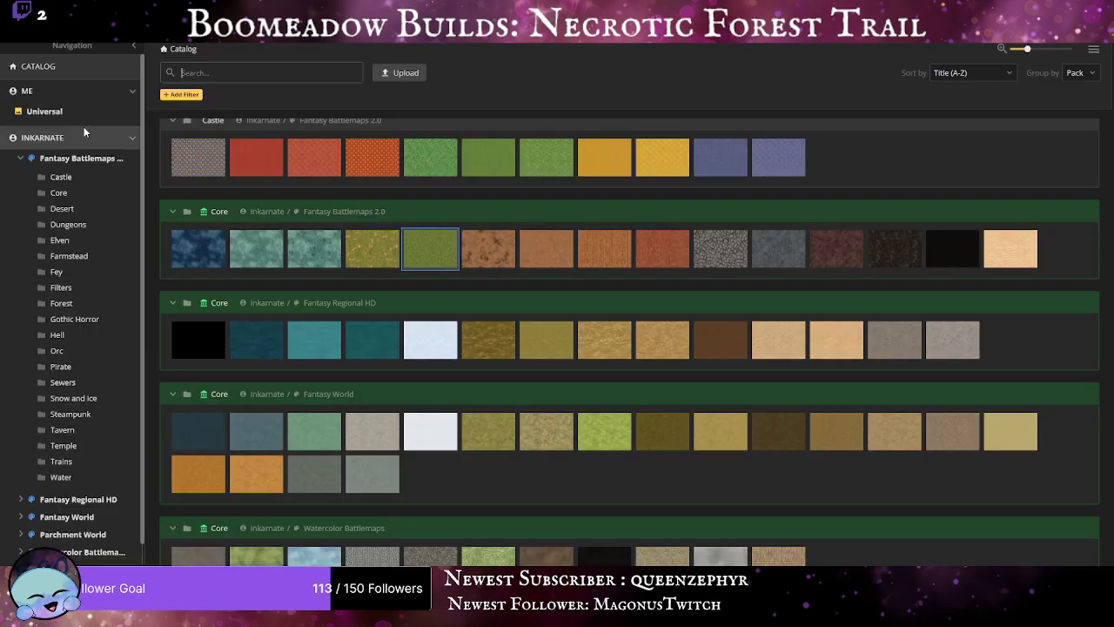
{"action": "left_click", "coordinate": [487, 345]}
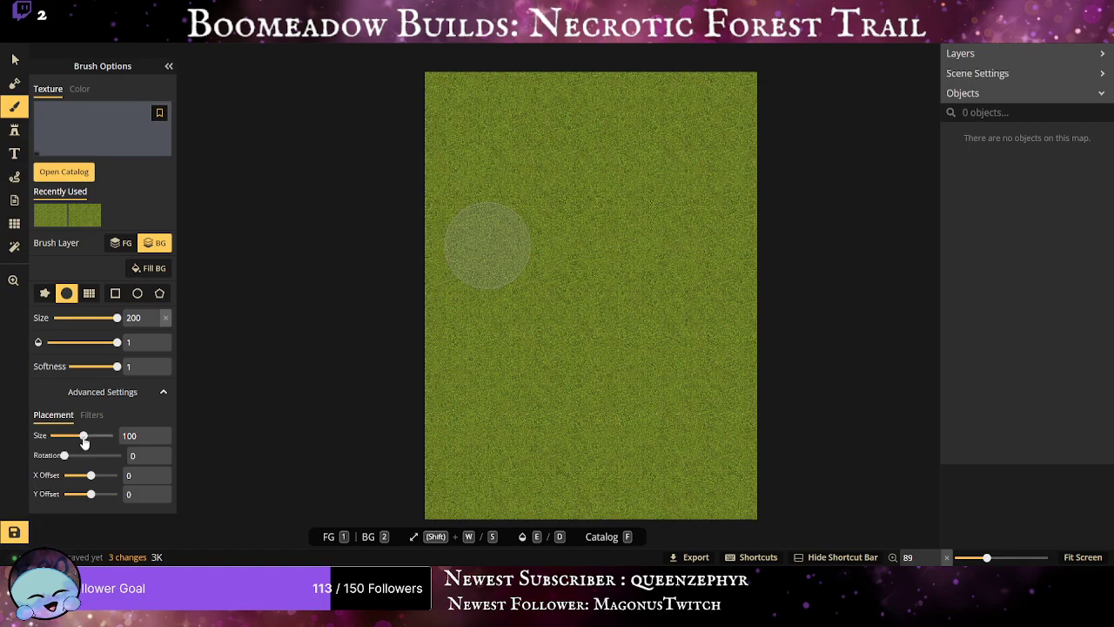
{"action": "double_click", "coordinate": [137, 434]}
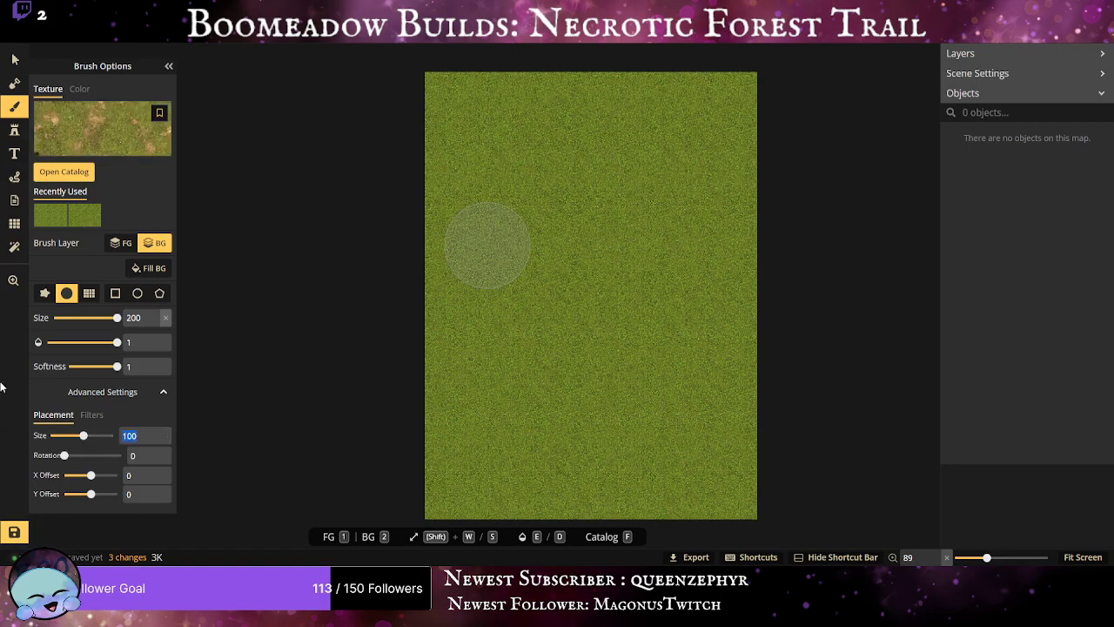
{"action": "type", "text": "38"}
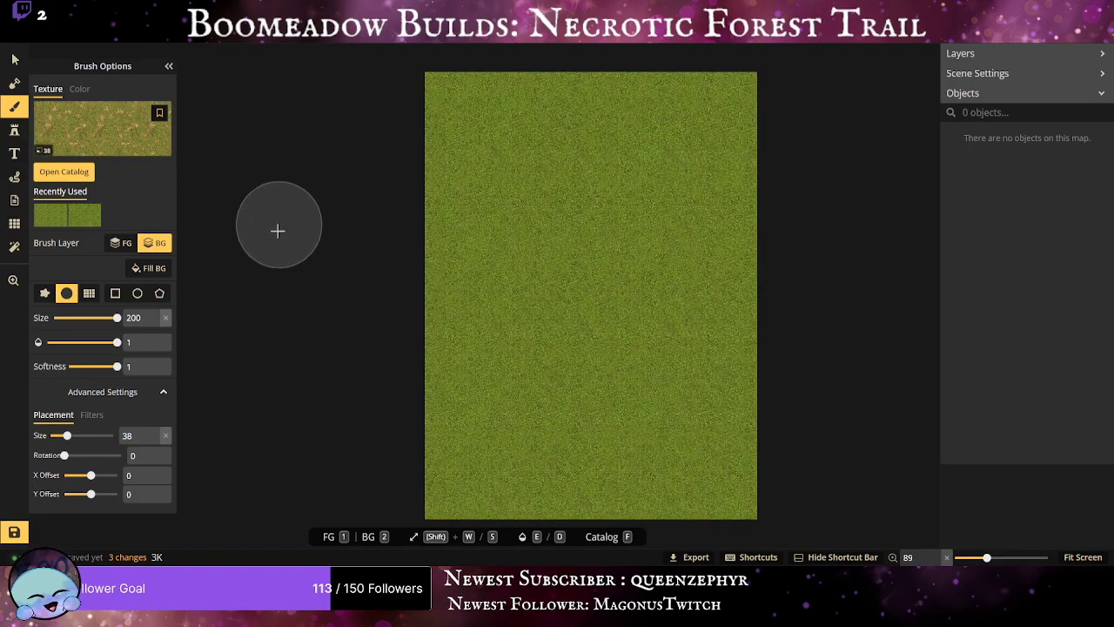
Set the patchy grass texture's filters to hue 19, saturation 110, brightness 86 and contrast 130.
{"action": "left_click", "coordinate": [91, 415]}
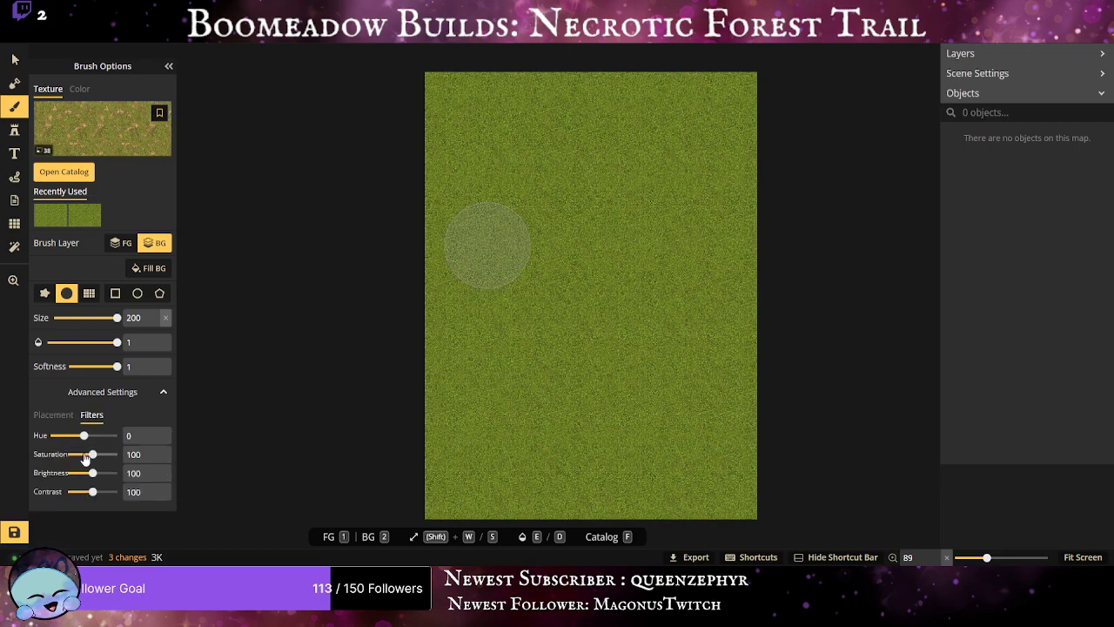
{"action": "left_click_drag", "start_coordinate": [94, 452], "coordinate": [102, 453]}
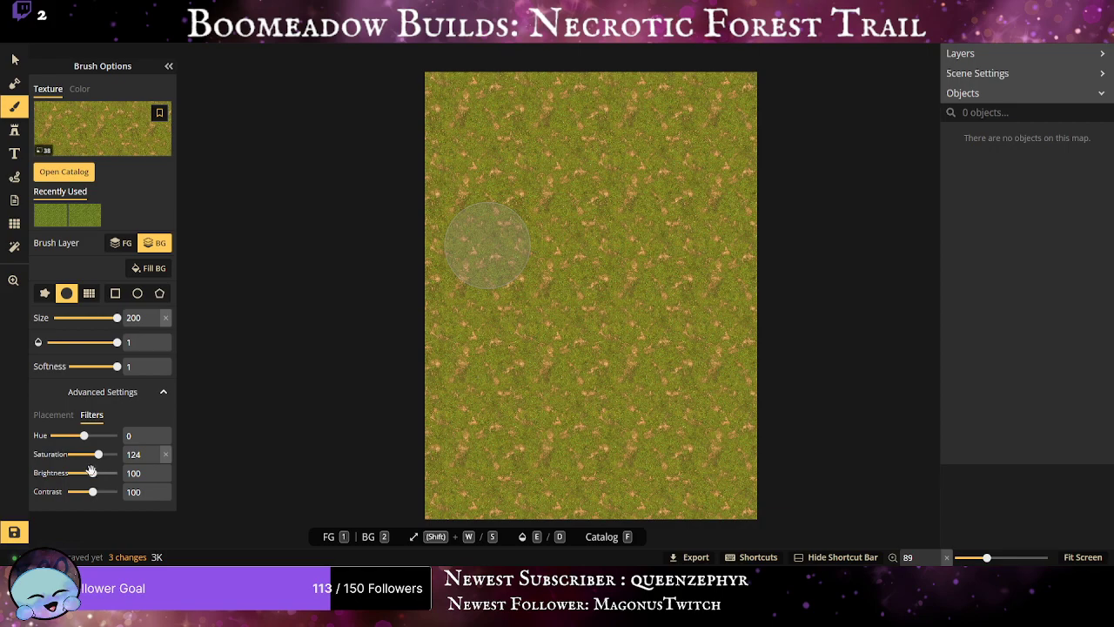
{"action": "left_click_drag", "start_coordinate": [92, 472], "coordinate": [97, 492]}
{"action": "left_click_drag", "start_coordinate": [83, 435], "coordinate": [86, 435]}
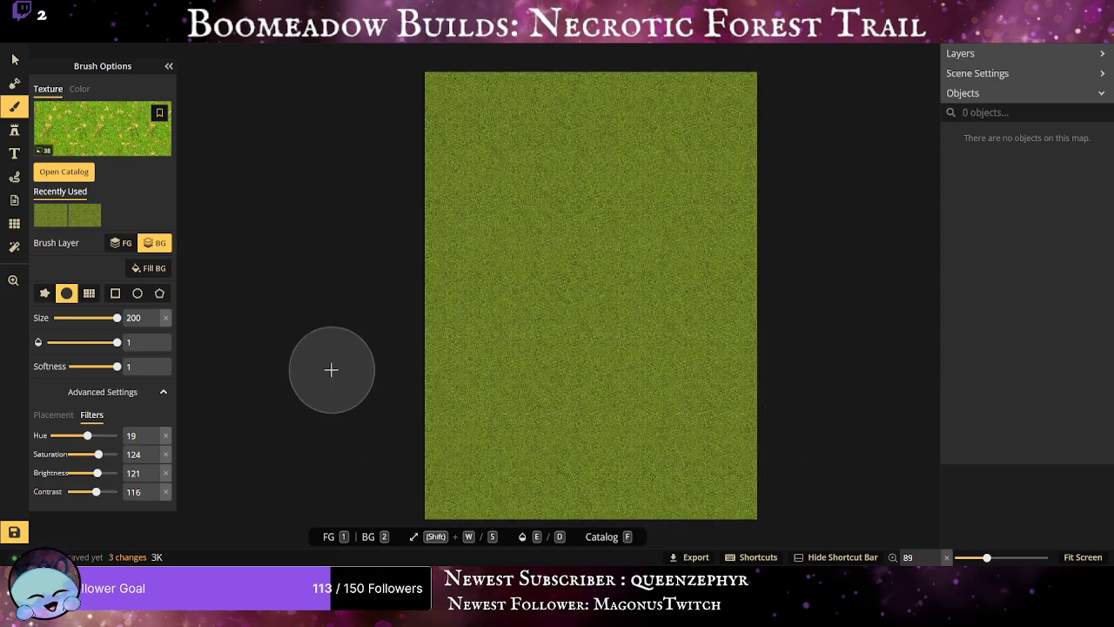
{"action": "left_click_drag", "start_coordinate": [96, 473], "coordinate": [91, 473]}
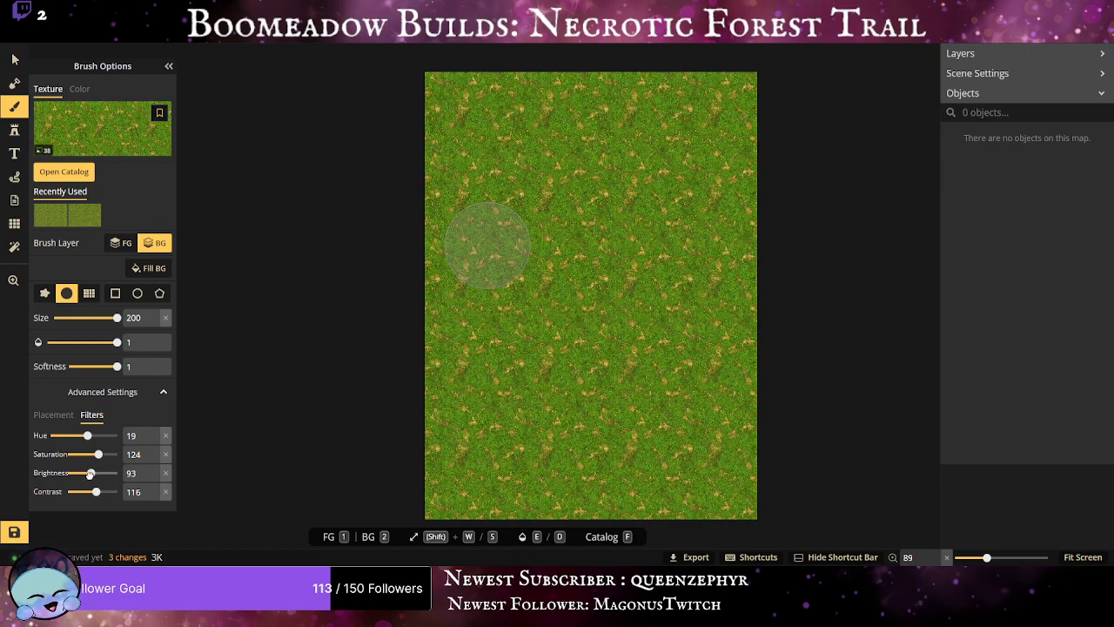
{"action": "left_click_drag", "start_coordinate": [99, 453], "coordinate": [100, 492]}
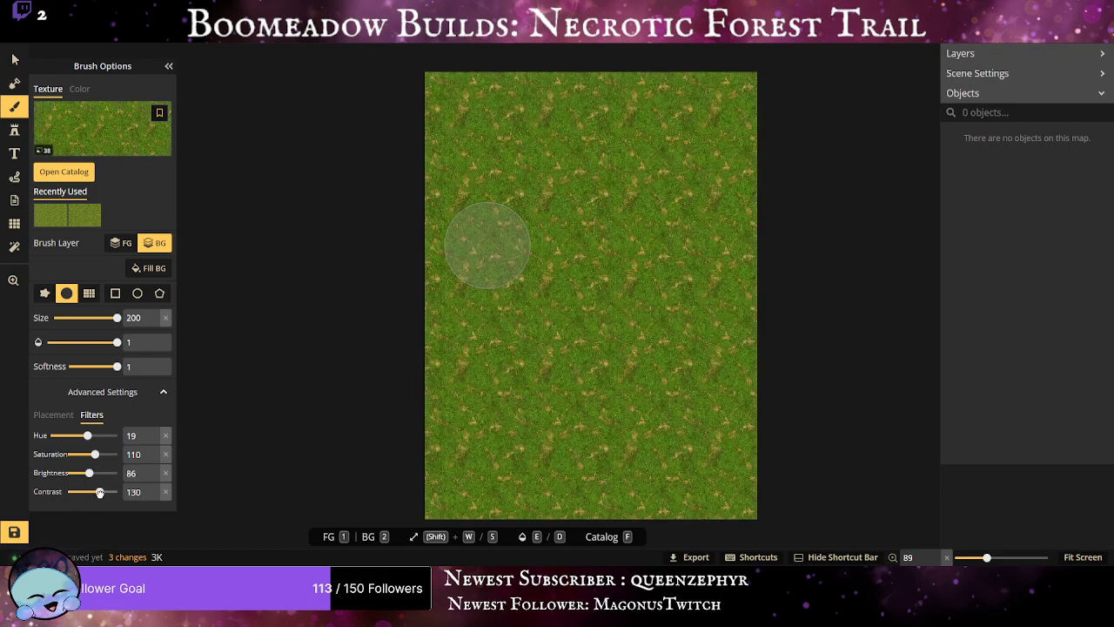
Set the brush opacity to 0.3 and paint the patchy grass over the entire background, repeating strokes for even coverage.
{"action": "left_click_drag", "start_coordinate": [153, 342], "coordinate": [2, 287]}
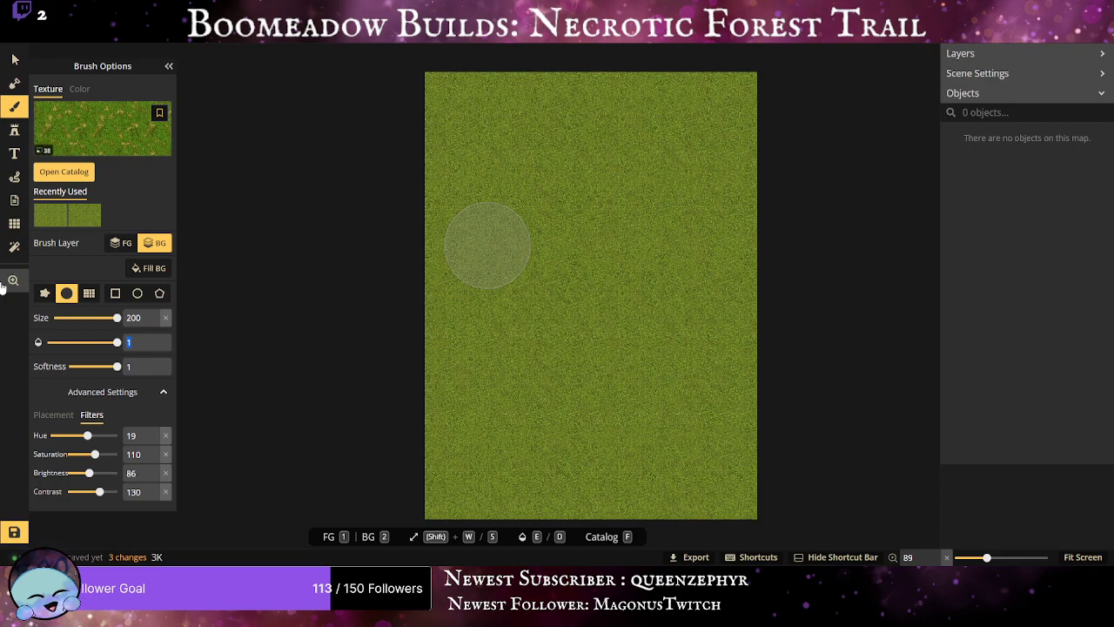
{"action": "type", "text": "0.3"}
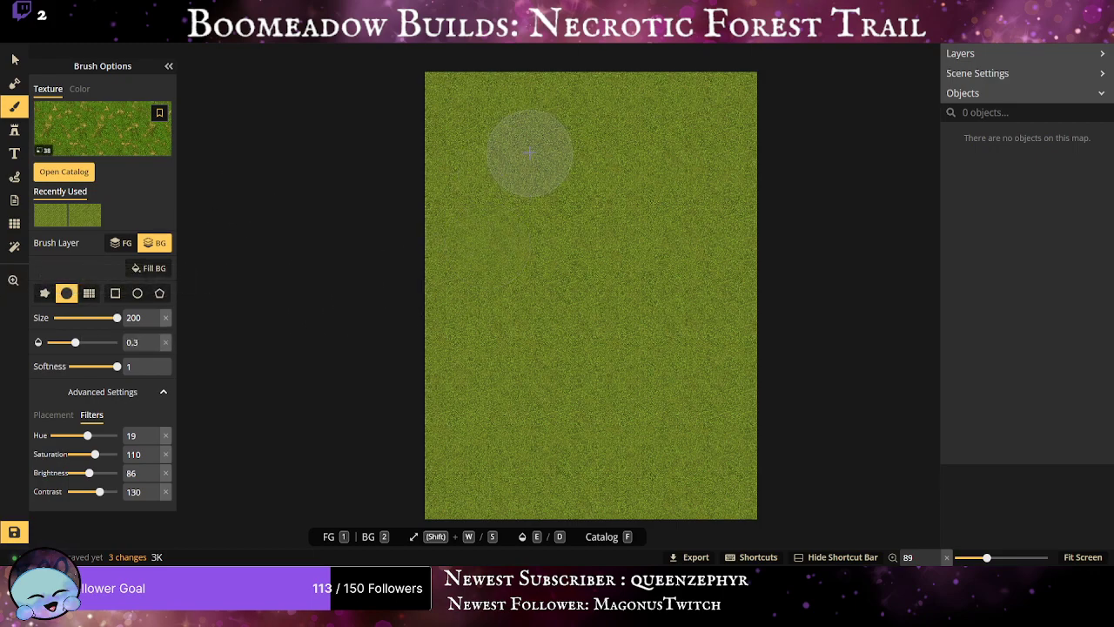
{"action": "mouse_move", "coordinate": [533, 85]}
{"action": "left_mouse_down"}
{"action": "mouse_move", "coordinate": [561, 103]}
{"action": "mouse_move", "coordinate": [492, 107]}
{"action": "mouse_move", "coordinate": [492, 158]}
{"action": "mouse_move", "coordinate": [490, 145]}
{"action": "mouse_move", "coordinate": [547, 249]}
{"action": "mouse_move", "coordinate": [529, 255]}
{"action": "mouse_move", "coordinate": [545, 302]}
{"action": "mouse_move", "coordinate": [515, 228]}
{"action": "mouse_move", "coordinate": [469, 275]}
{"action": "mouse_move", "coordinate": [486, 349]}
{"action": "mouse_move", "coordinate": [517, 376]}
{"action": "mouse_move", "coordinate": [477, 381]}
{"action": "mouse_move", "coordinate": [466, 454]}
{"action": "mouse_move", "coordinate": [512, 480]}
{"action": "mouse_move", "coordinate": [491, 500]}
{"action": "mouse_move", "coordinate": [547, 484]}
{"action": "mouse_move", "coordinate": [533, 400]}
{"action": "mouse_move", "coordinate": [476, 258]}
{"action": "mouse_move", "coordinate": [443, 86]}
{"action": "mouse_move", "coordinate": [652, 87]}
{"action": "mouse_move", "coordinate": [654, 107]}
{"action": "mouse_move", "coordinate": [714, 75]}
{"action": "mouse_move", "coordinate": [745, 83]}
{"action": "left_mouse_up"}
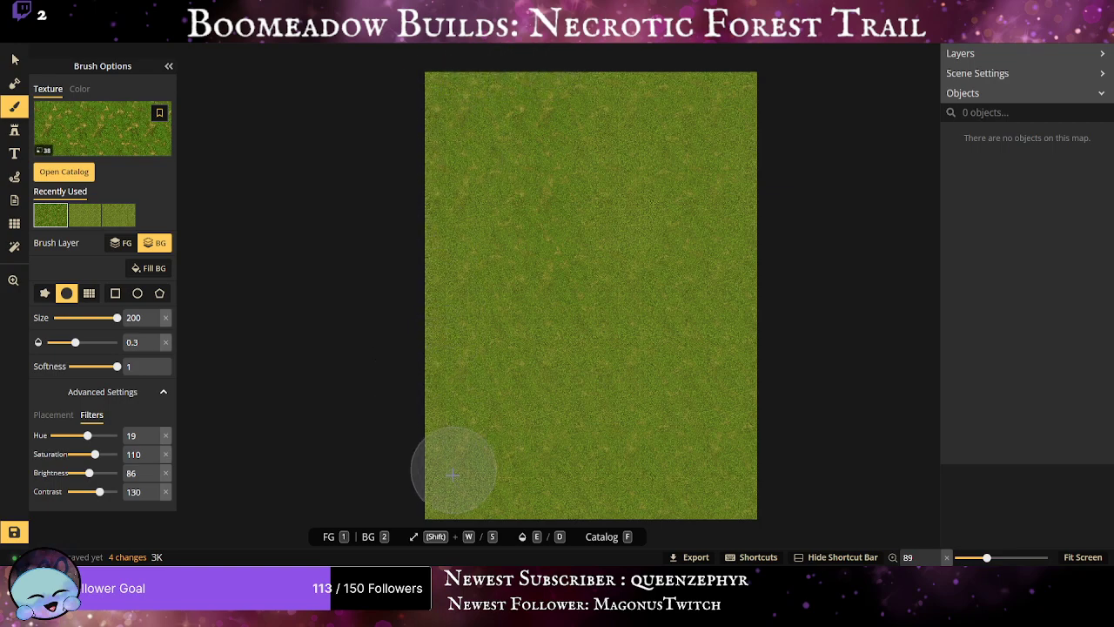
{"action": "left_click_drag", "start_coordinate": [461, 505], "coordinate": [801, 402]}
{"action": "mouse_move", "coordinate": [623, 130]}
{"action": "left_mouse_down"}
{"action": "mouse_move", "coordinate": [734, 366]}
{"action": "mouse_move", "coordinate": [922, 409]}
{"action": "left_mouse_up"}
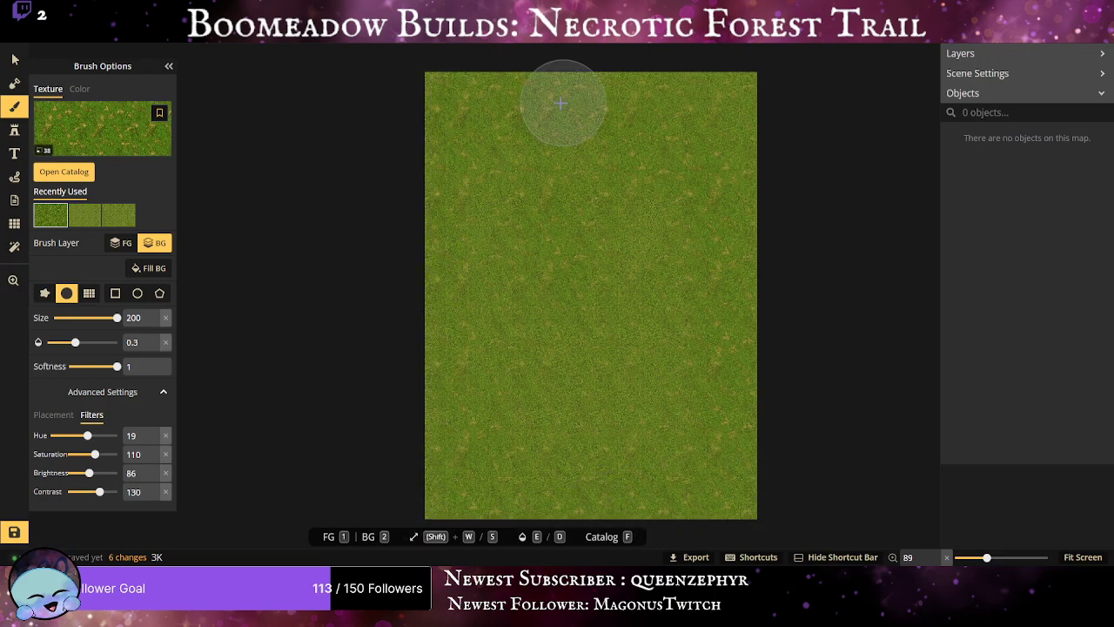
{"action": "mouse_move", "coordinate": [561, 102]}
{"action": "left_mouse_down"}
{"action": "mouse_move", "coordinate": [565, 349]}
{"action": "mouse_move", "coordinate": [552, 298]}
{"action": "mouse_move", "coordinate": [628, 279]}
{"action": "mouse_move", "coordinate": [523, 438]}
{"action": "mouse_move", "coordinate": [600, 398]}
{"action": "mouse_move", "coordinate": [703, 291]}
{"action": "left_mouse_up"}
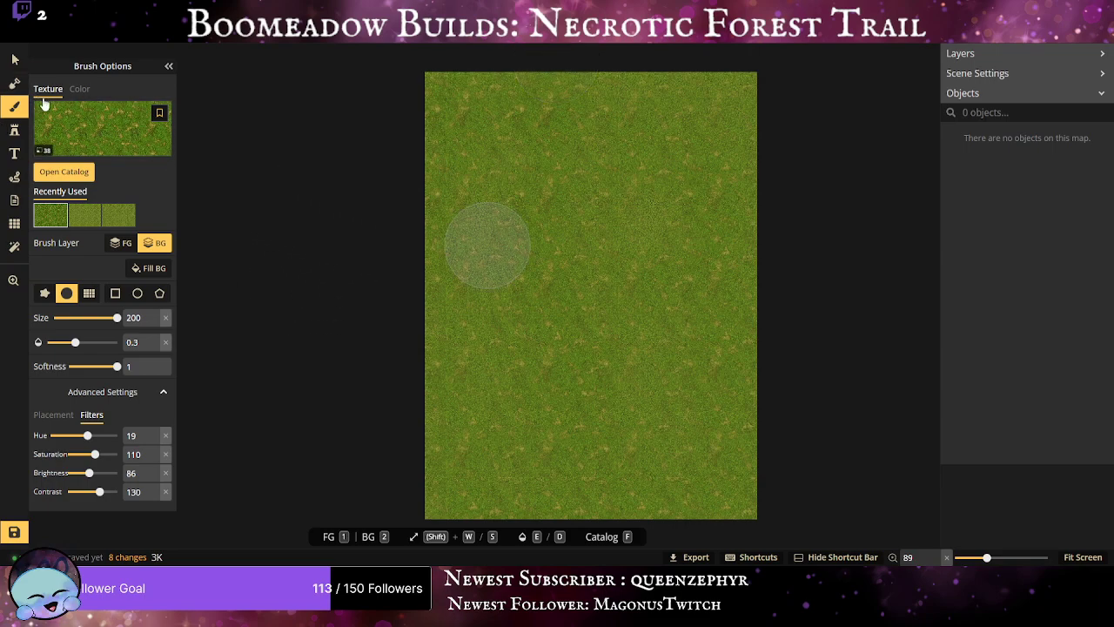
Change the brush texture to the plain brown one beside Grass Brown Dry in the Fantasy Regional HD Grasslands pack.
{"action": "left_click", "coordinate": [89, 127]}
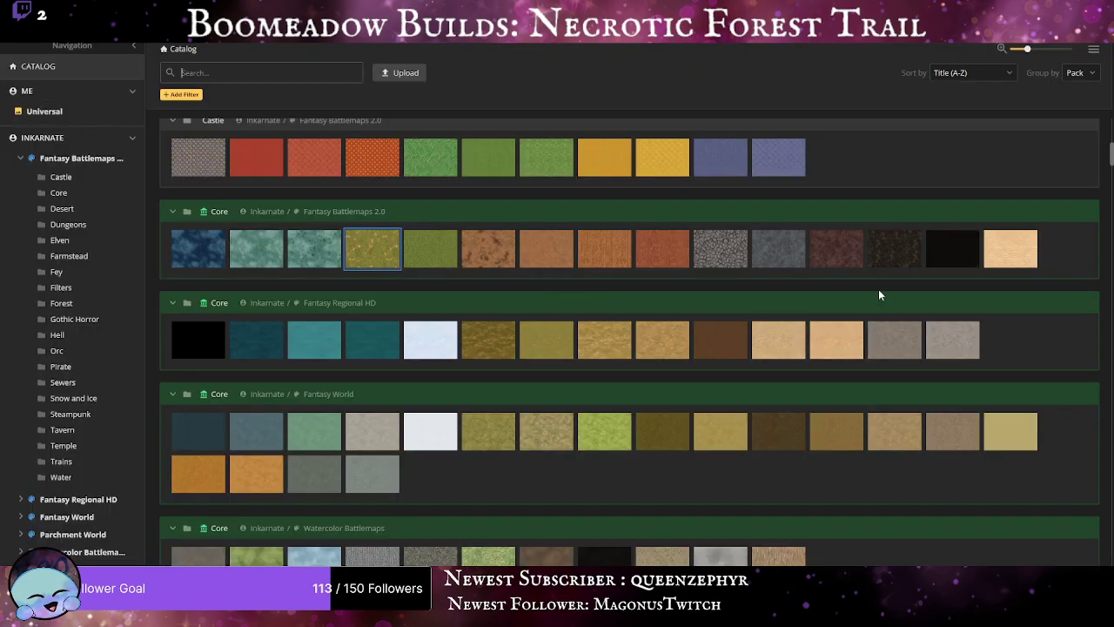
{"action": "mouse_move", "coordinate": [841, 251]}
{"action": "scroll", "coordinate": [360, 365], "scroll_direction": "up", "scroll_amount": 1}
{"action": "scroll", "coordinate": [360, 365], "scroll_direction": "down", "scroll_amount": 5}
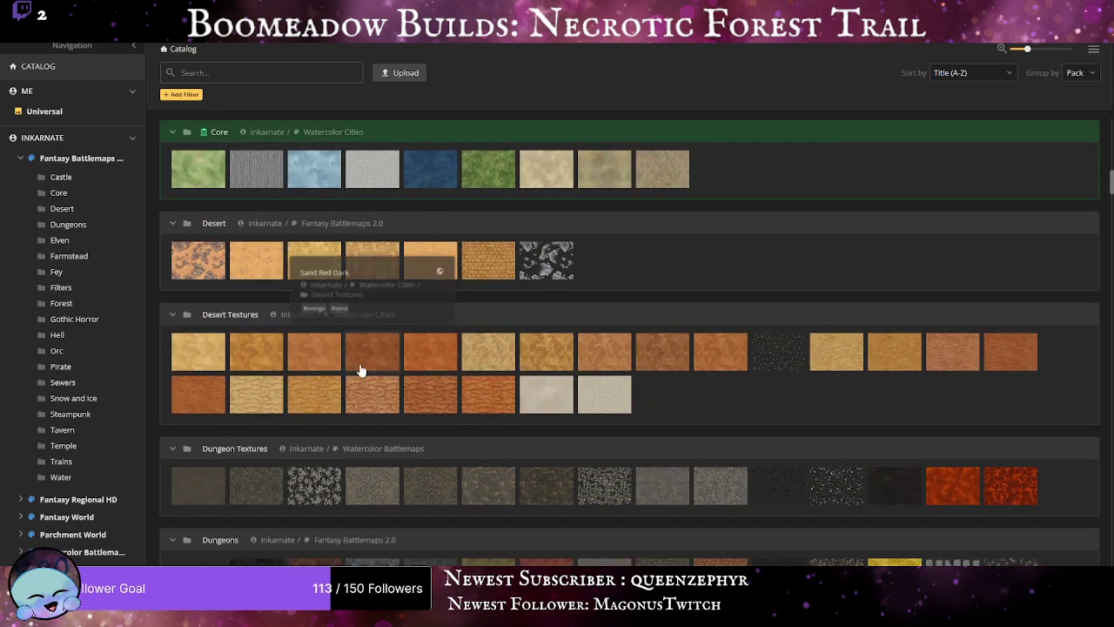
{"action": "scroll", "coordinate": [335, 298], "scroll_direction": "down", "scroll_amount": 3}
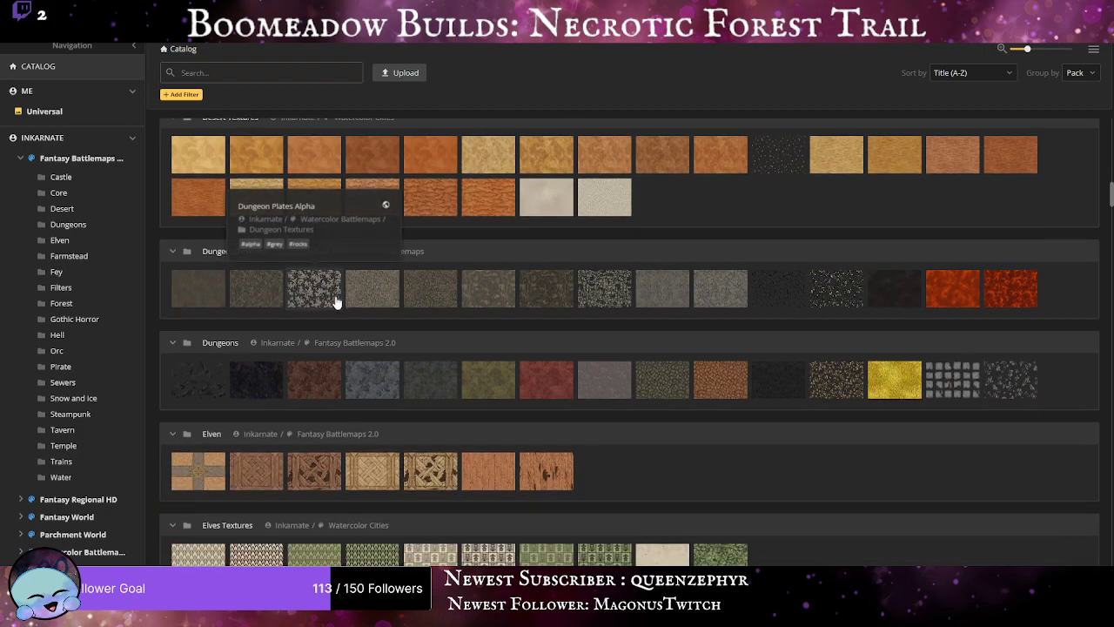
{"action": "scroll", "coordinate": [335, 298], "scroll_direction": "down", "scroll_amount": 7}
{"action": "scroll", "coordinate": [336, 300], "scroll_direction": "down", "scroll_amount": 10}
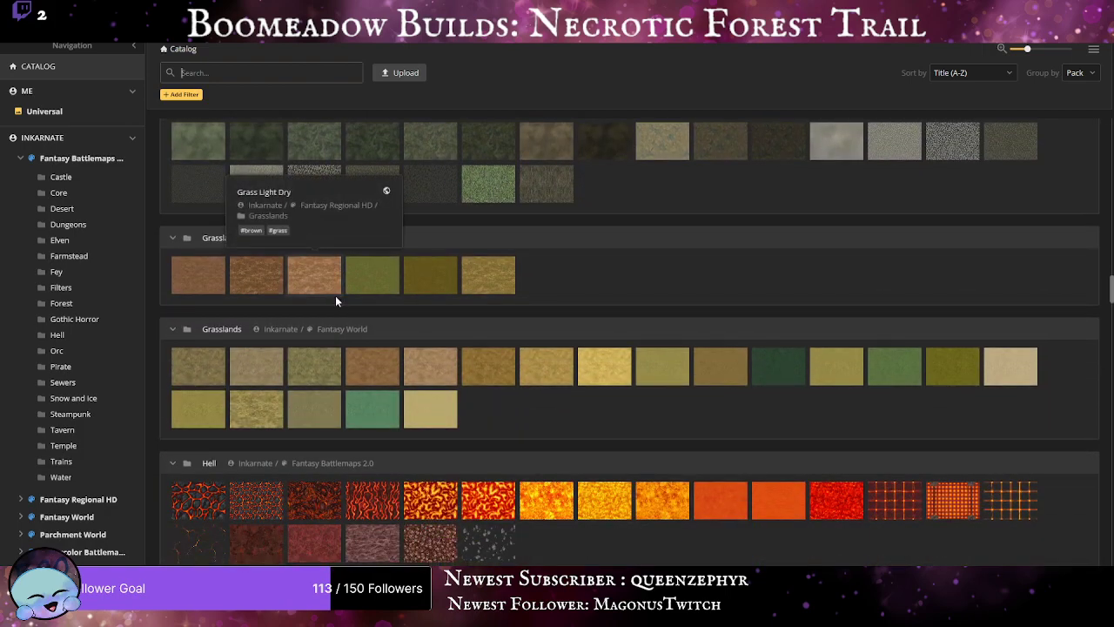
{"action": "scroll", "coordinate": [335, 295], "scroll_direction": "down", "scroll_amount": 3}
{"action": "scroll", "coordinate": [335, 295], "scroll_direction": "up", "scroll_amount": 3}
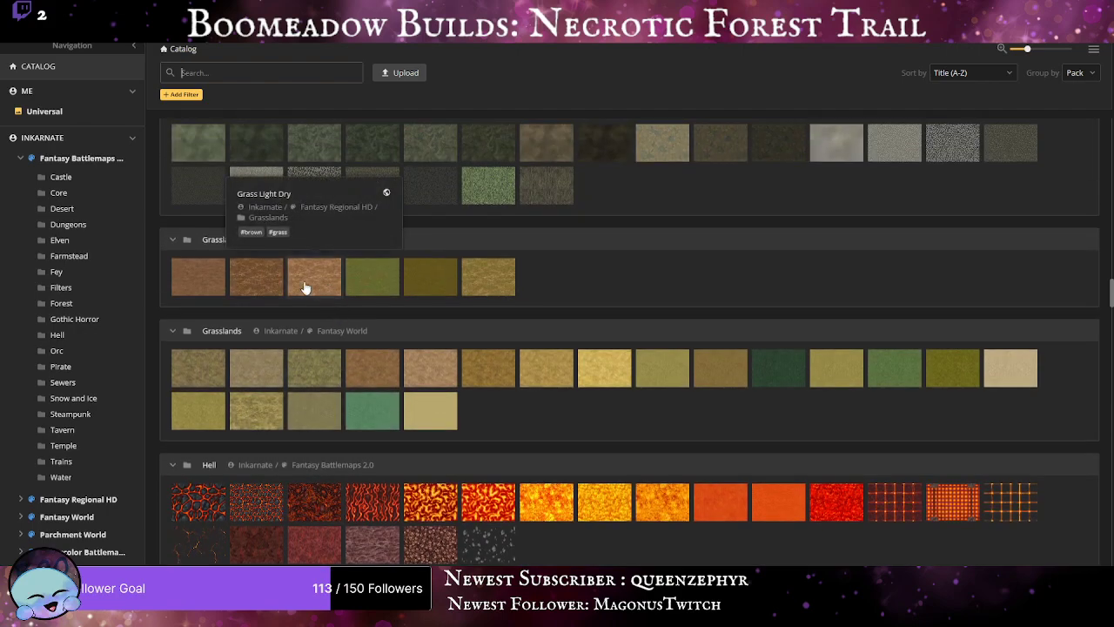
{"action": "mouse_move", "coordinate": [266, 288]}
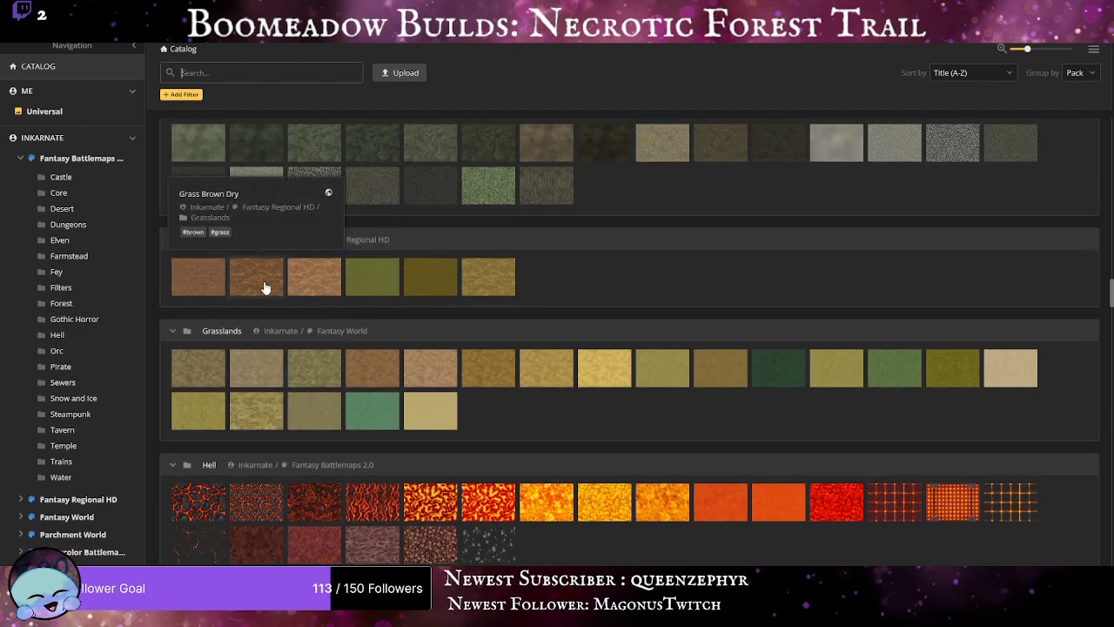
{"action": "left_click", "coordinate": [198, 289]}
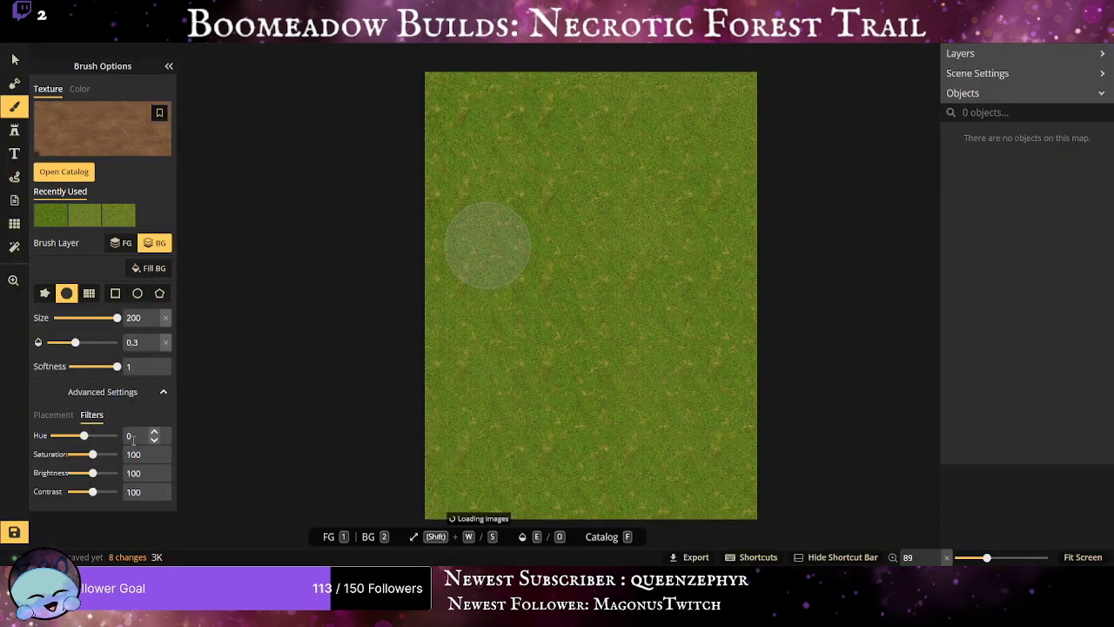
Set the brown texture's placement size to 38 and the brush size to 100.
{"action": "left_click", "coordinate": [66, 417]}
{"action": "left_click_drag", "start_coordinate": [139, 435], "coordinate": [2, 431]}
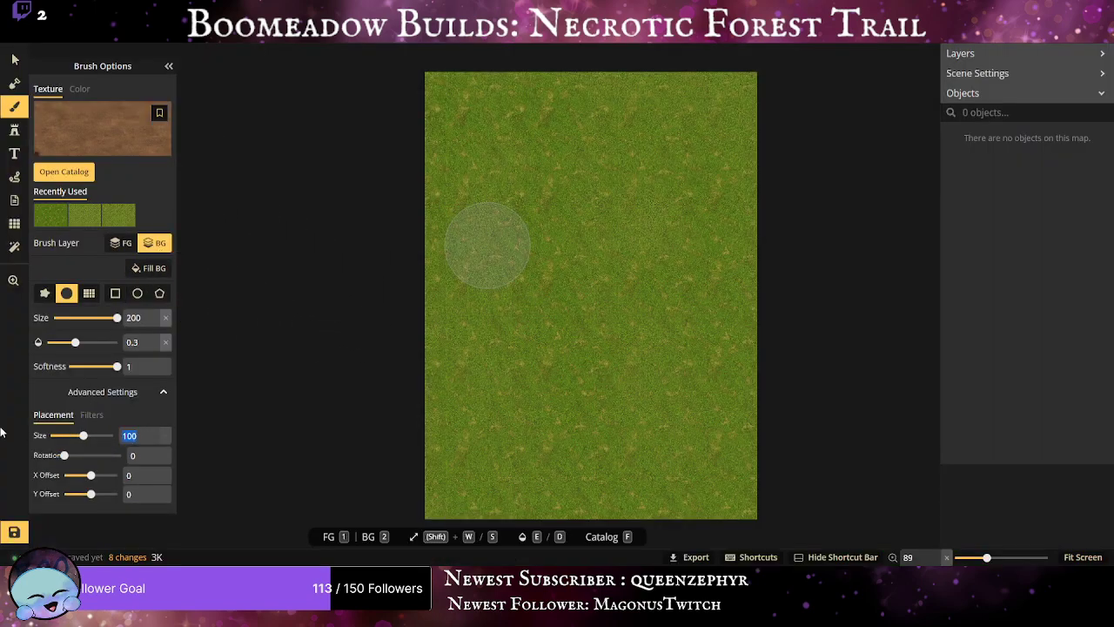
{"action": "type", "text": "38"}
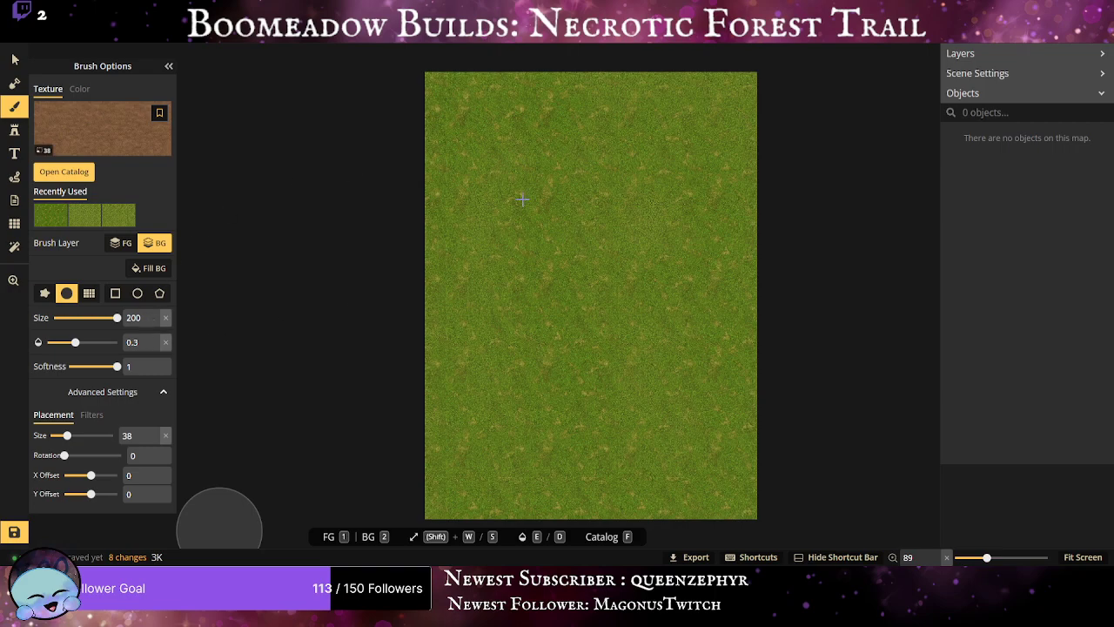
{"action": "double_click", "coordinate": [153, 316]}
{"action": "type", "text": "50"}
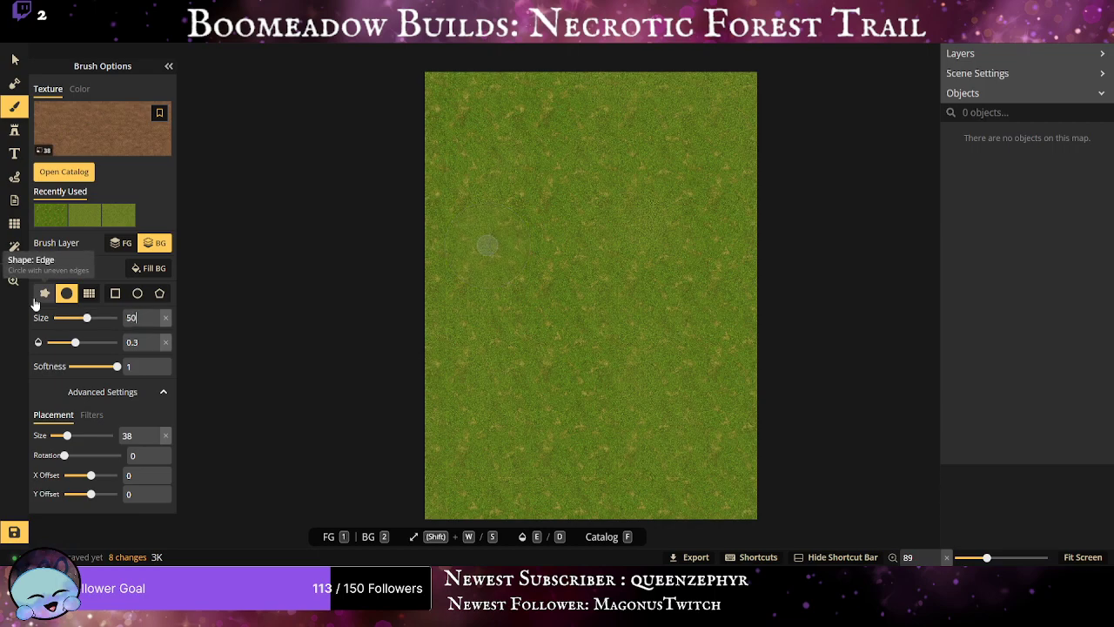
{"action": "mouse_move", "coordinate": [87, 319]}
{"action": "left_mouse_down"}
{"action": "mouse_move", "coordinate": [154, 318]}
{"action": "mouse_move", "coordinate": [2, 289]}
{"action": "left_mouse_up"}
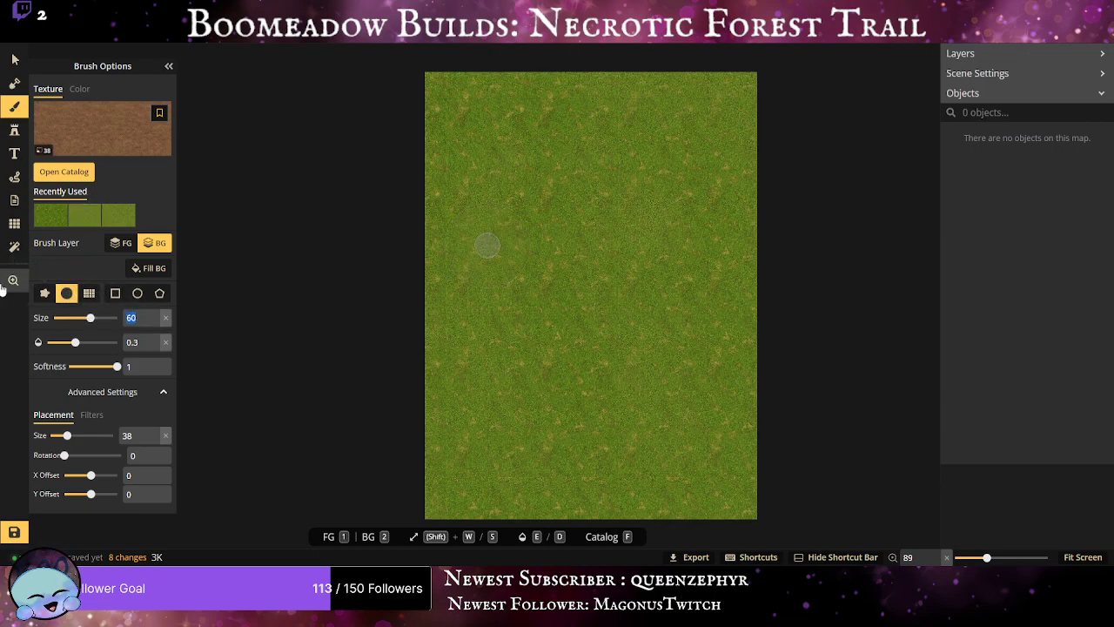
{"action": "type", "text": "100"}
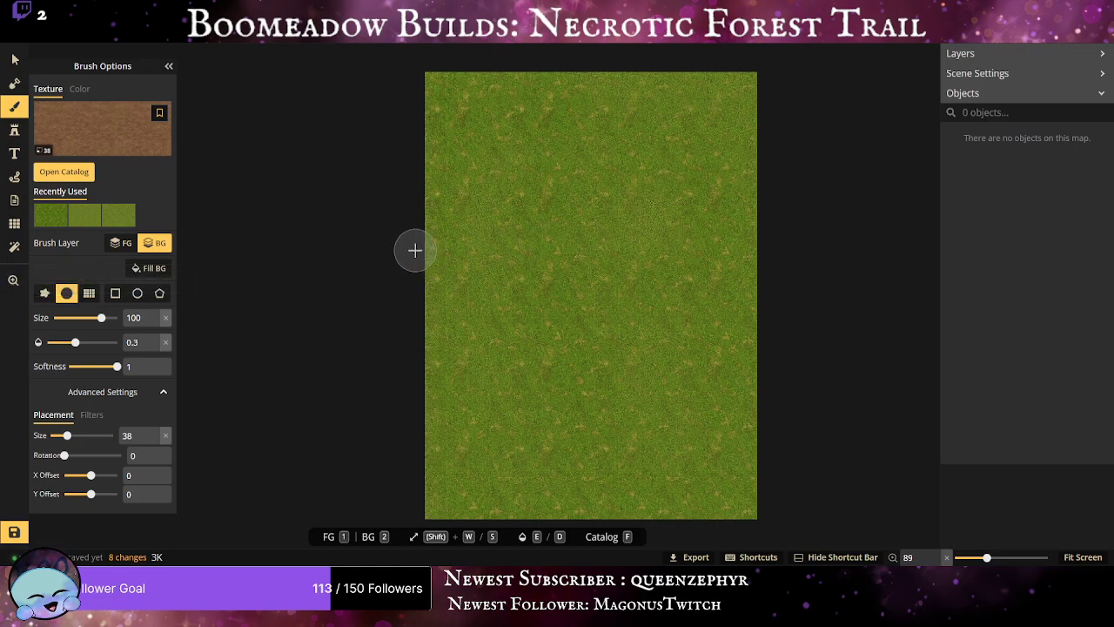
Paint a faint brown trail diagonally from the map's lower right edge up to the left part of its top edge.
{"action": "left_click", "coordinate": [422, 259]}
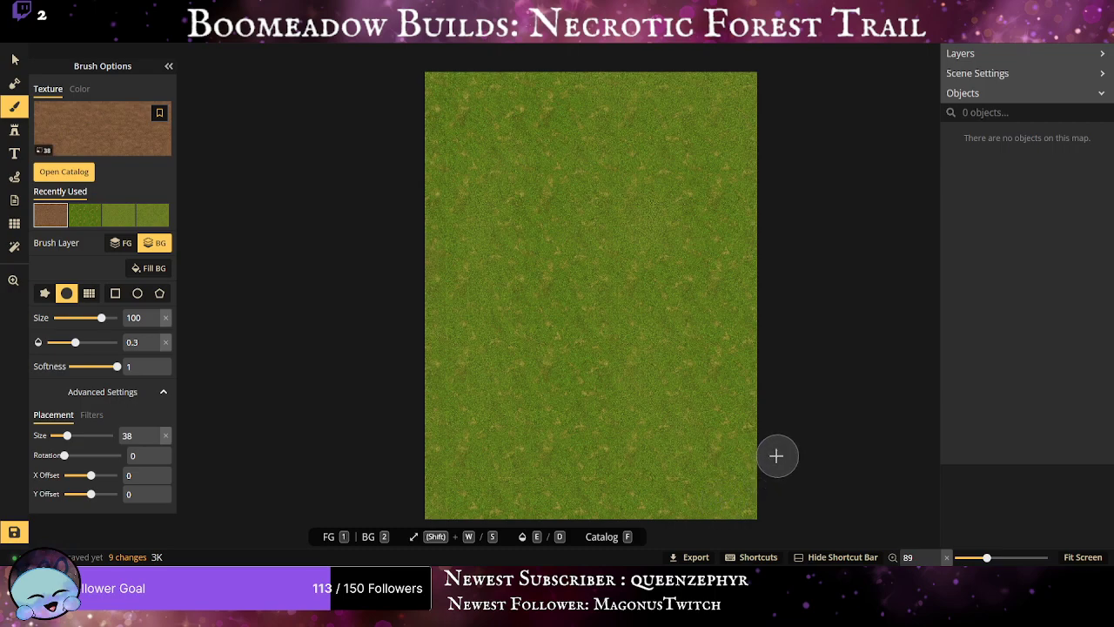
{"action": "mouse_move", "coordinate": [777, 456]}
{"action": "left_mouse_down"}
{"action": "mouse_move", "coordinate": [744, 440]}
{"action": "mouse_move", "coordinate": [723, 396]}
{"action": "mouse_move", "coordinate": [650, 342]}
{"action": "mouse_move", "coordinate": [627, 287]}
{"action": "mouse_move", "coordinate": [559, 235]}
{"action": "mouse_move", "coordinate": [490, 65]}
{"action": "left_mouse_up"}
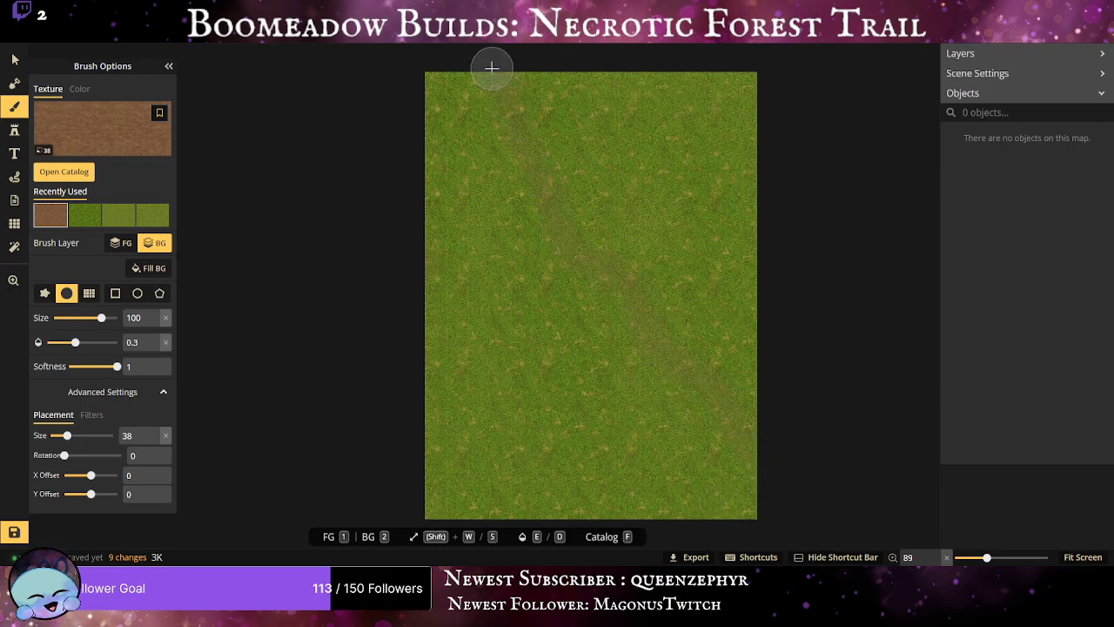
{"action": "mouse_move", "coordinate": [626, 306]}
{"action": "left_mouse_down"}
{"action": "mouse_move", "coordinate": [587, 284]}
{"action": "mouse_move", "coordinate": [413, 257]}
{"action": "mouse_move", "coordinate": [327, 208]}
{"action": "left_mouse_up"}
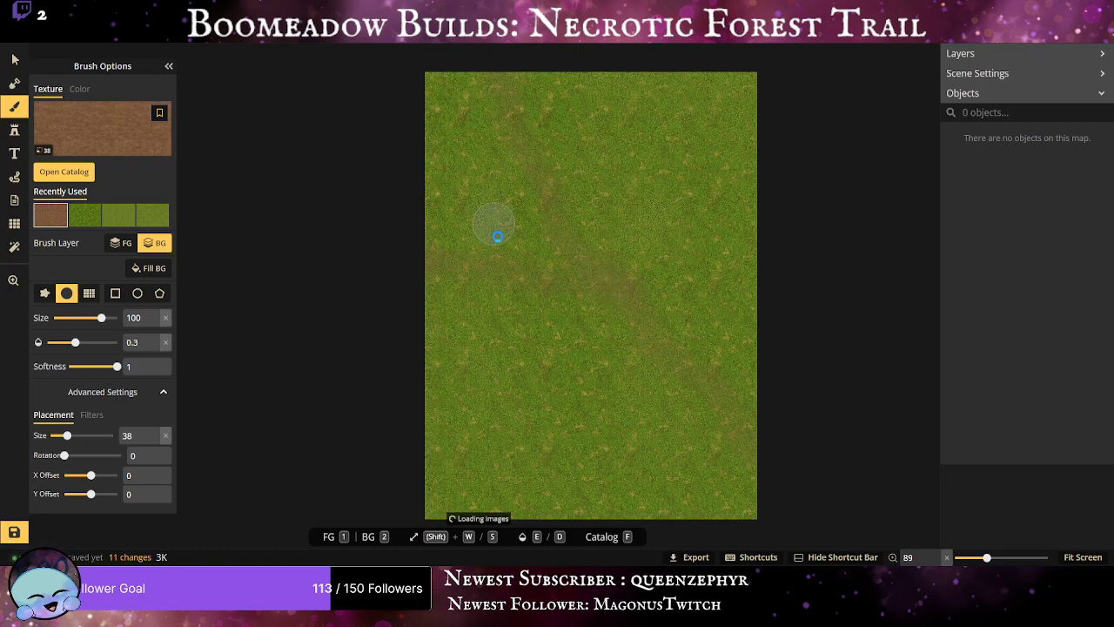
{"action": "key", "text": "shift+s"}
{"action": "key", "text": "ctrl+z"}
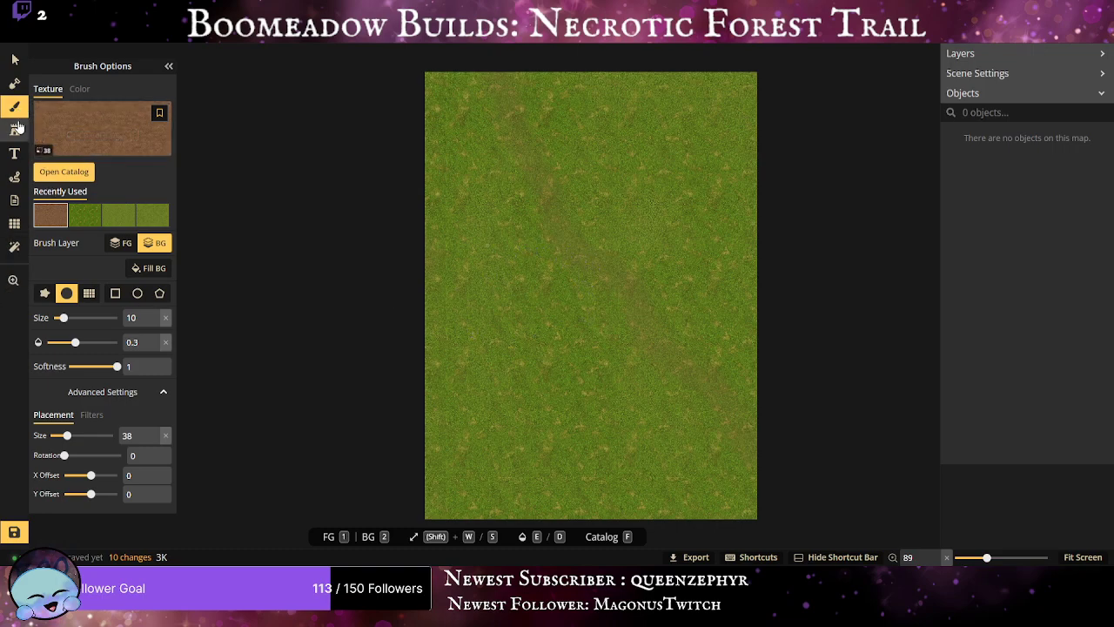
Set the brush size to 100 and paint a brown branch path from the map's left edge to the middle of the diagonal trail.
{"action": "double_click", "coordinate": [144, 322]}
{"action": "type", "text": "100"}
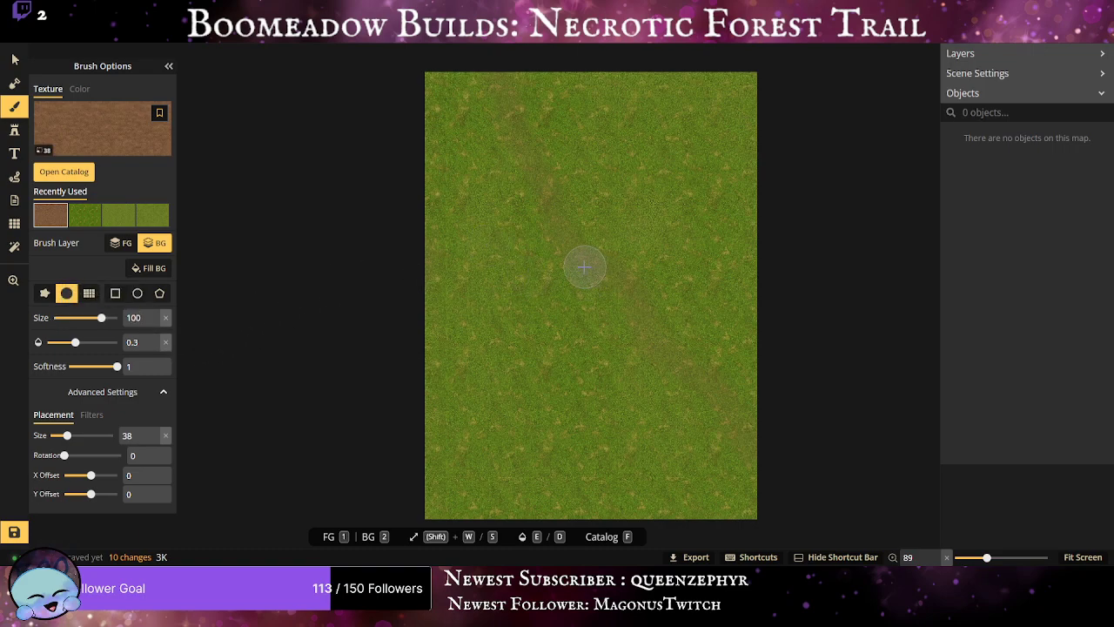
{"action": "mouse_move", "coordinate": [267, 169]}
{"action": "left_mouse_down"}
{"action": "mouse_move", "coordinate": [424, 208]}
{"action": "mouse_move", "coordinate": [762, 327]}
{"action": "left_mouse_up"}
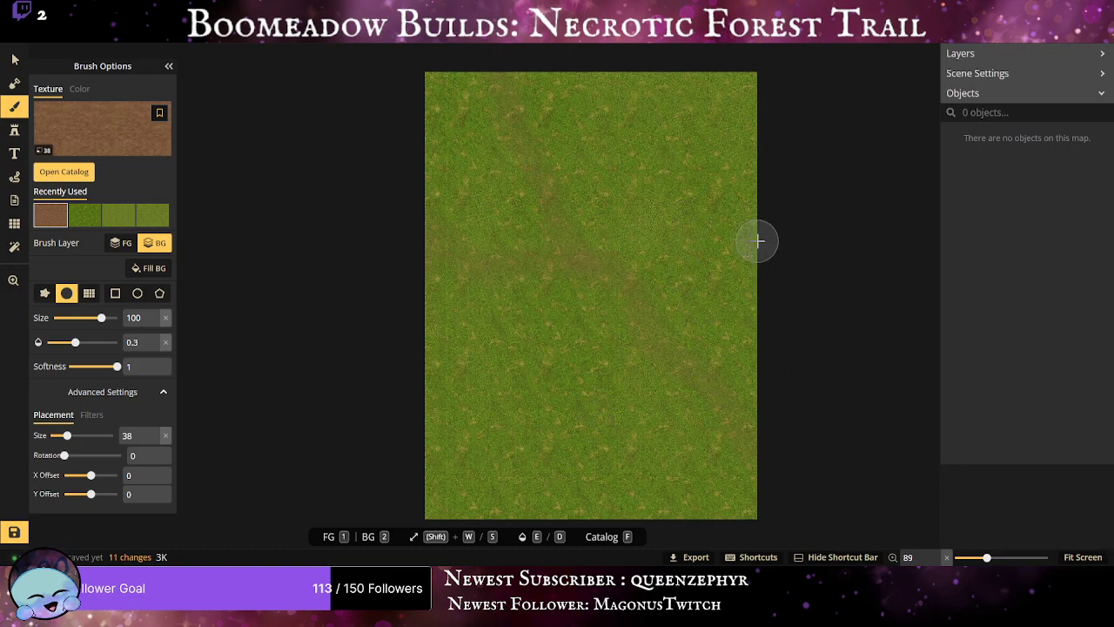
Set the brush opacity to 0.5 and repaint the brown diagonal trail and its branch to the map's left edge.
{"action": "left_click_drag", "start_coordinate": [148, 339], "coordinate": [1, 325]}
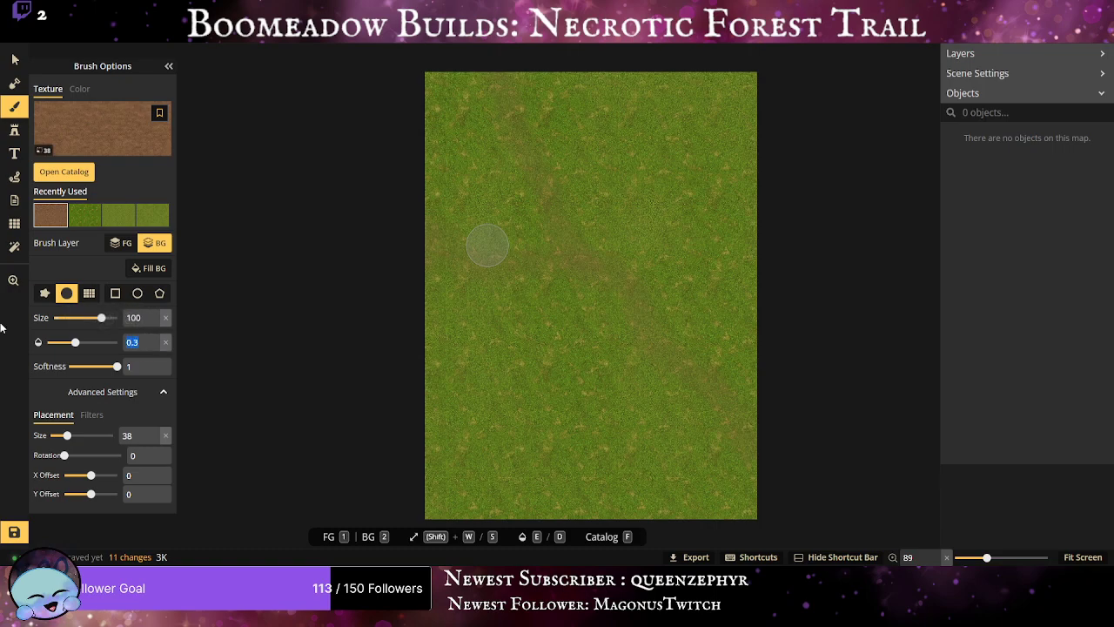
{"action": "type", "text": "0.5"}
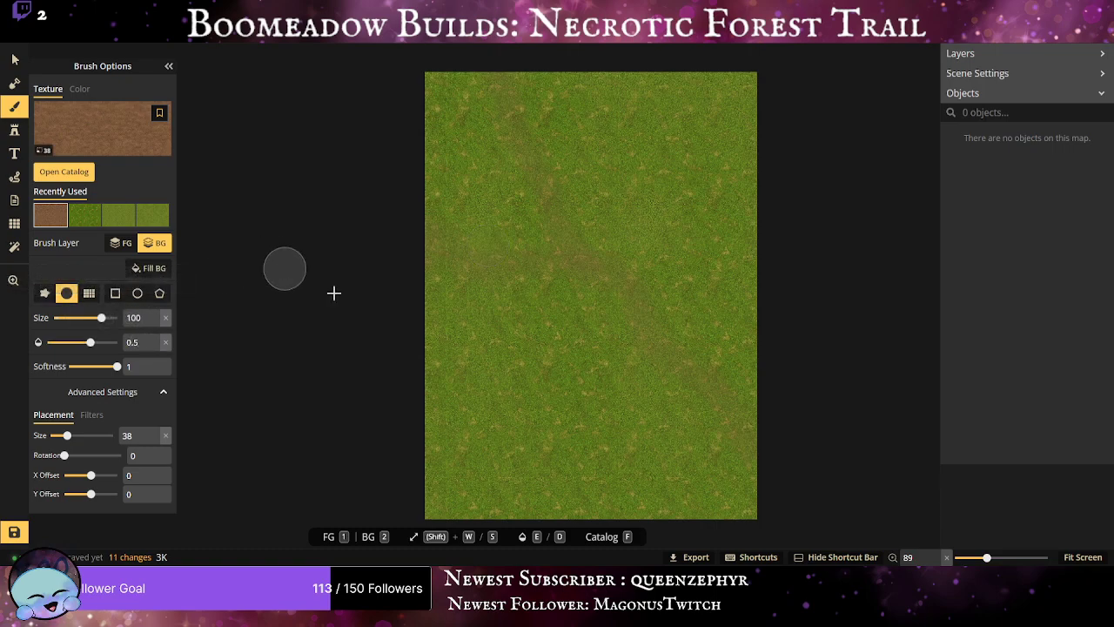
{"action": "mouse_move", "coordinate": [771, 459]}
{"action": "left_mouse_down"}
{"action": "mouse_move", "coordinate": [544, 208]}
{"action": "mouse_move", "coordinate": [532, 149]}
{"action": "mouse_move", "coordinate": [495, 93]}
{"action": "mouse_move", "coordinate": [499, 68]}
{"action": "mouse_move", "coordinate": [494, 96]}
{"action": "left_mouse_up"}
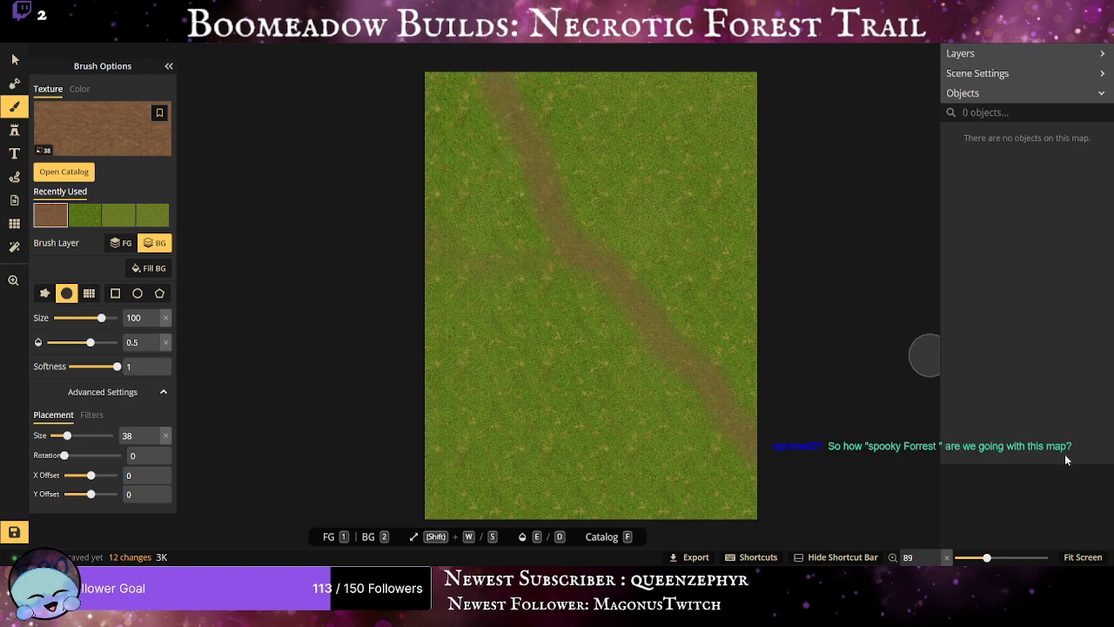
{"action": "mouse_move", "coordinate": [576, 254]}
{"action": "left_mouse_down"}
{"action": "mouse_move", "coordinate": [499, 237]}
{"action": "mouse_move", "coordinate": [444, 246]}
{"action": "mouse_move", "coordinate": [398, 220]}
{"action": "mouse_move", "coordinate": [524, 236]}
{"action": "mouse_move", "coordinate": [633, 304]}
{"action": "left_mouse_up"}
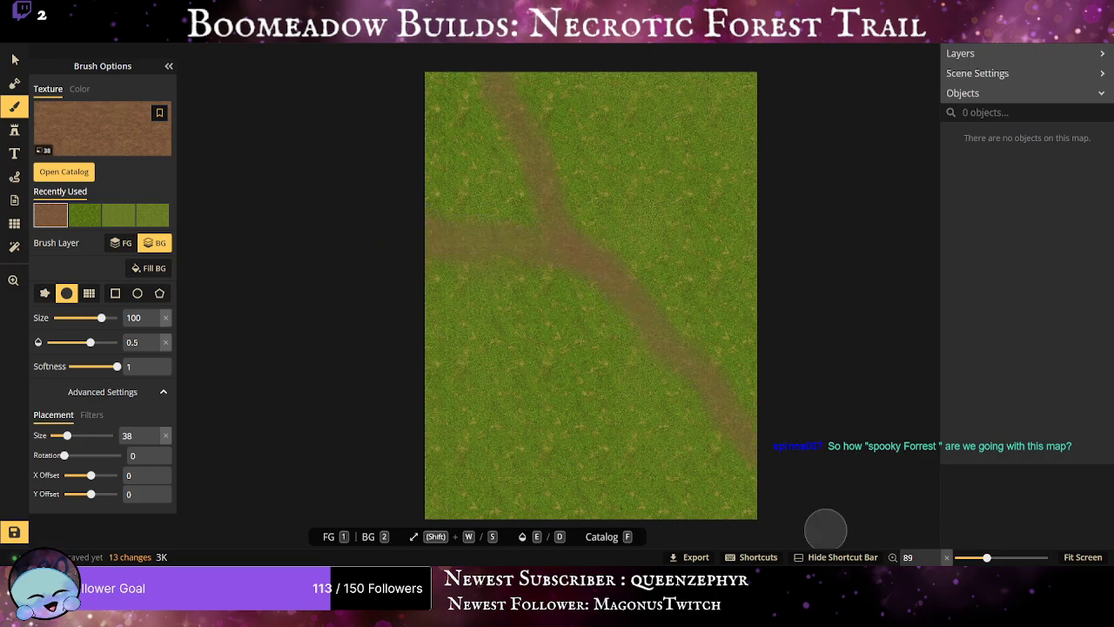
{"action": "left_click_drag", "start_coordinate": [683, 268], "coordinate": [620, 389]}
{"action": "scroll", "coordinate": [620, 388], "scroll_direction": "up", "scroll_amount": 1}
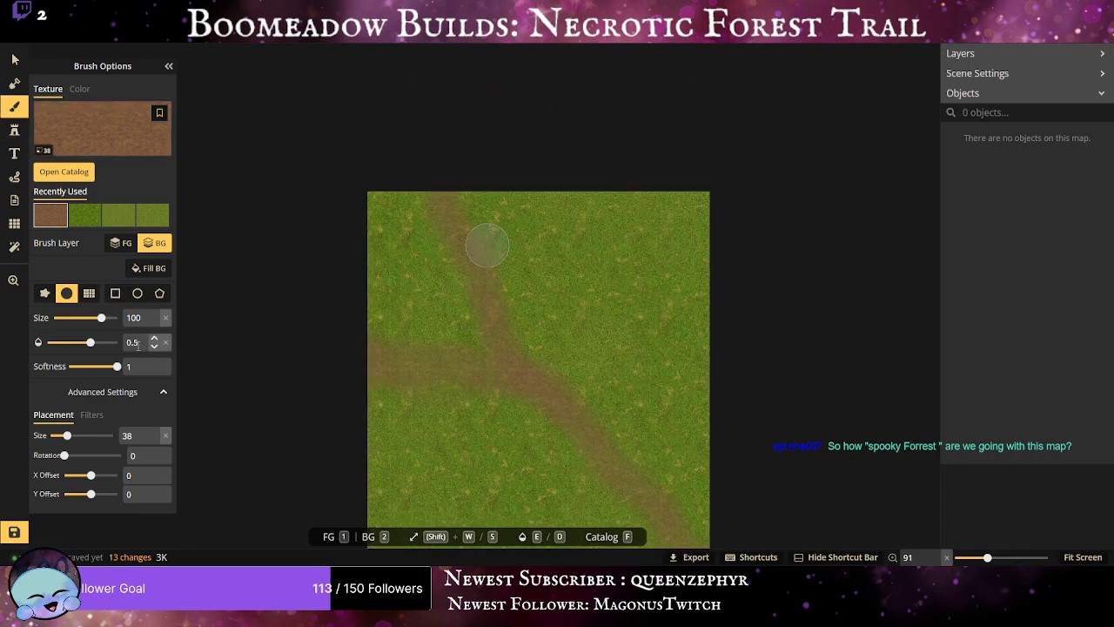
Set the brush opacity to 1 and paint the diagonal trail and its left branch again in solid brown.
{"action": "double_click", "coordinate": [135, 342]}
{"action": "type", "text": "1"}
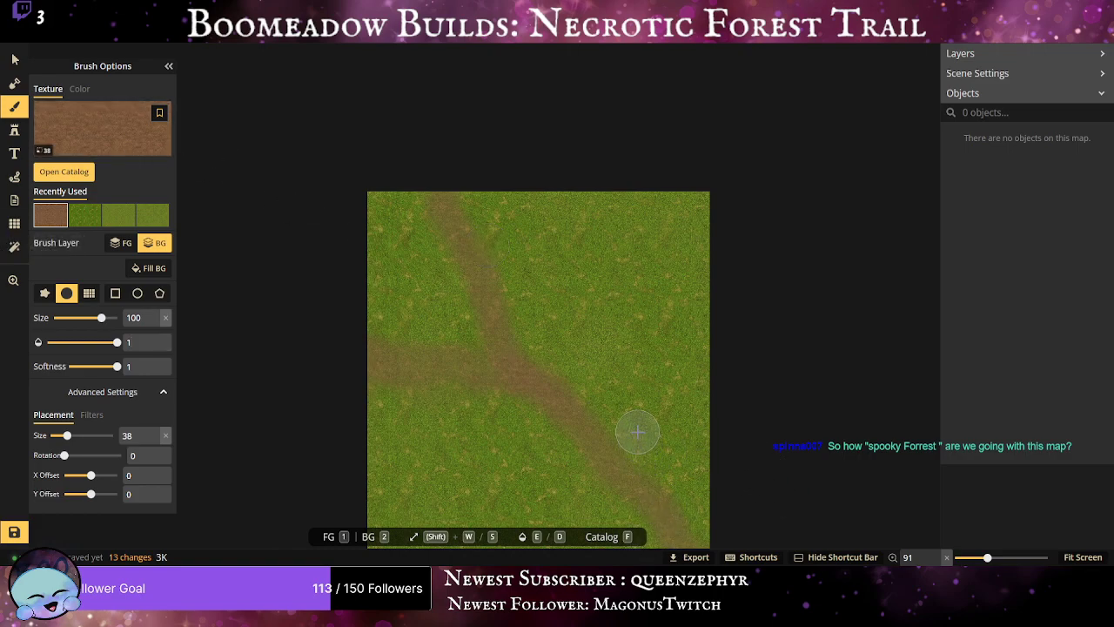
{"action": "left_click_drag", "start_coordinate": [637, 432], "coordinate": [664, 281]}
{"action": "scroll", "coordinate": [663, 296], "scroll_direction": "up", "scroll_amount": 1}
{"action": "scroll", "coordinate": [666, 302], "scroll_direction": "down", "scroll_amount": 1}
{"action": "scroll", "coordinate": [666, 302], "scroll_direction": "down", "scroll_amount": 2}
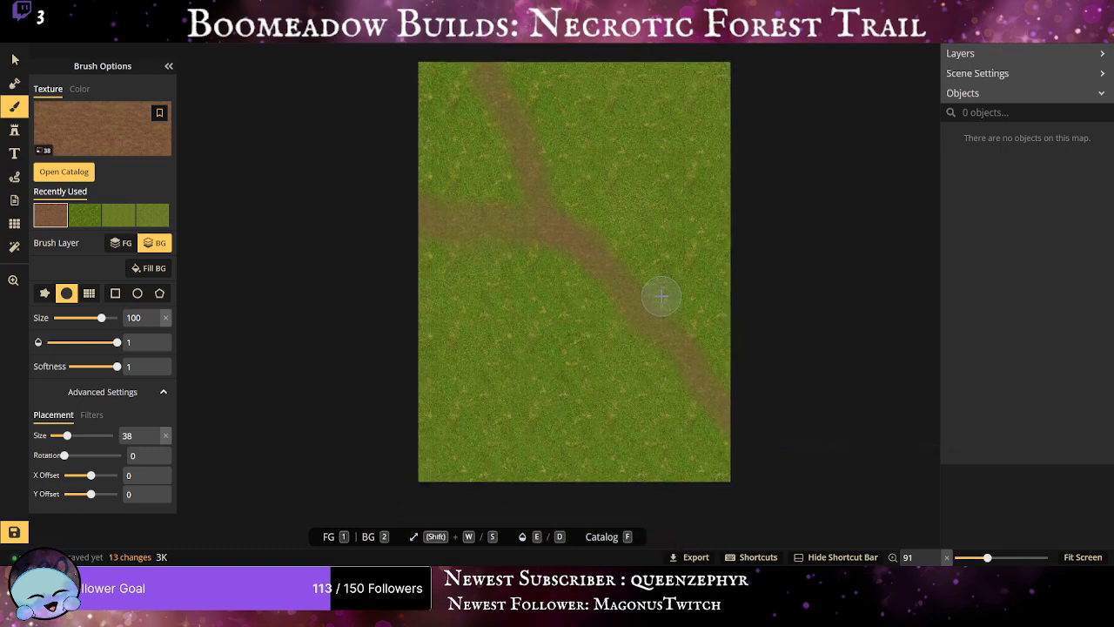
{"action": "mouse_move", "coordinate": [487, 73]}
{"action": "left_mouse_down"}
{"action": "mouse_move", "coordinate": [513, 152]}
{"action": "mouse_move", "coordinate": [580, 251]}
{"action": "mouse_move", "coordinate": [757, 443]}
{"action": "left_mouse_up"}
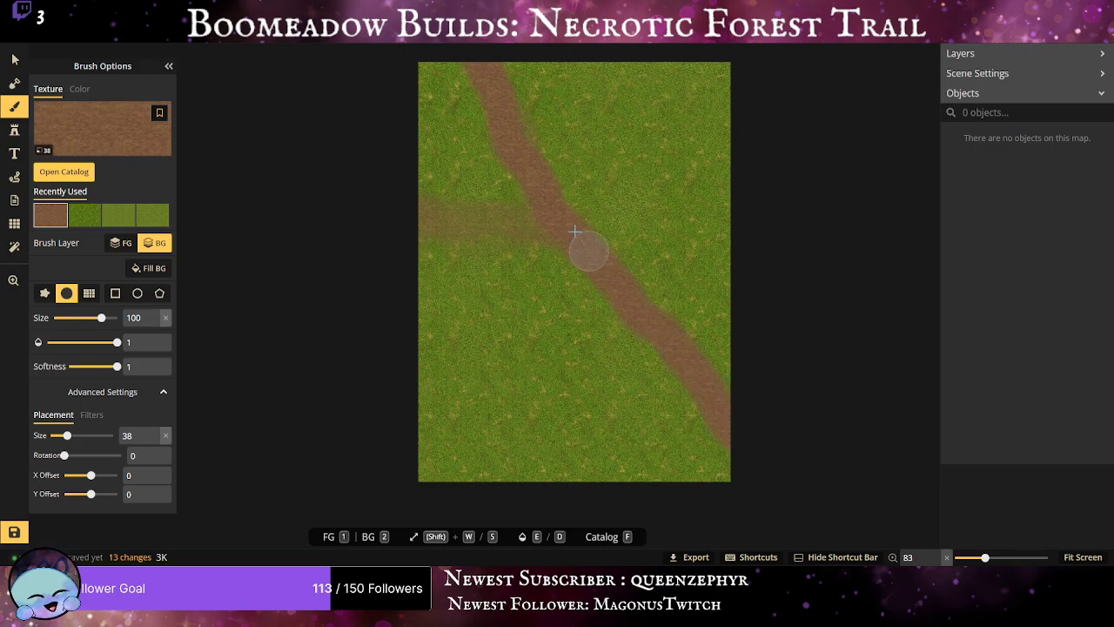
{"action": "mouse_move", "coordinate": [575, 232]}
{"action": "left_mouse_down"}
{"action": "mouse_move", "coordinate": [548, 218]}
{"action": "mouse_move", "coordinate": [556, 226]}
{"action": "mouse_move", "coordinate": [438, 217]}
{"action": "mouse_move", "coordinate": [377, 174]}
{"action": "left_mouse_up"}
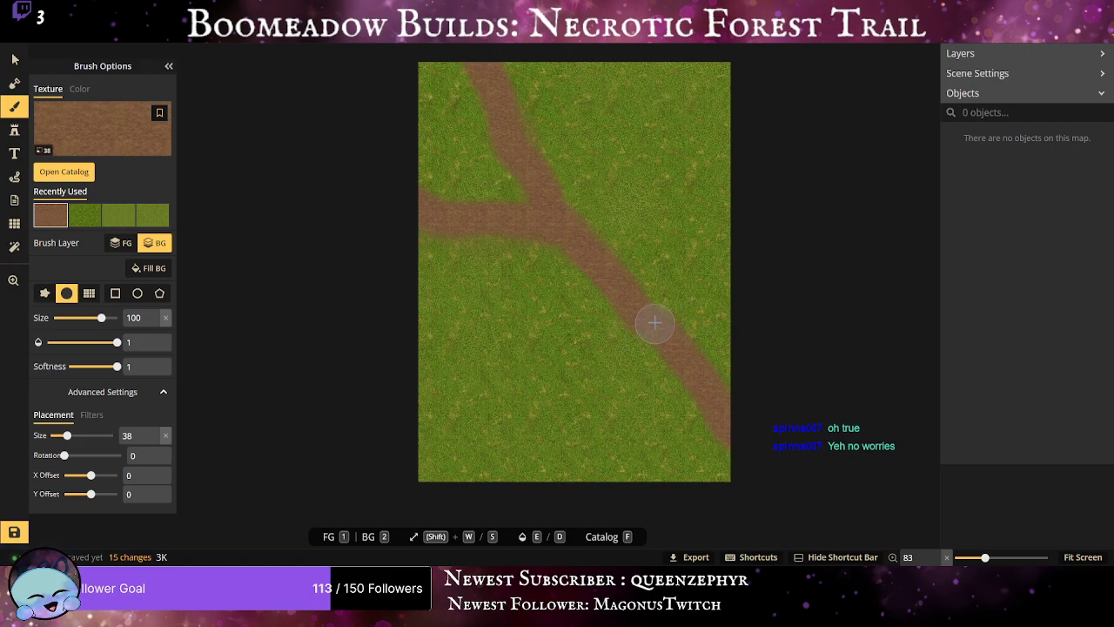
Paint a winding brown branch from the diagonal trail's lower half to the map's upper right corner and fill in the trail junctions.
{"action": "mouse_move", "coordinate": [655, 320]}
{"action": "left_mouse_down"}
{"action": "mouse_move", "coordinate": [649, 283]}
{"action": "mouse_move", "coordinate": [679, 228]}
{"action": "mouse_move", "coordinate": [707, 75]}
{"action": "mouse_move", "coordinate": [720, 61]}
{"action": "mouse_move", "coordinate": [753, 97]}
{"action": "left_mouse_up"}
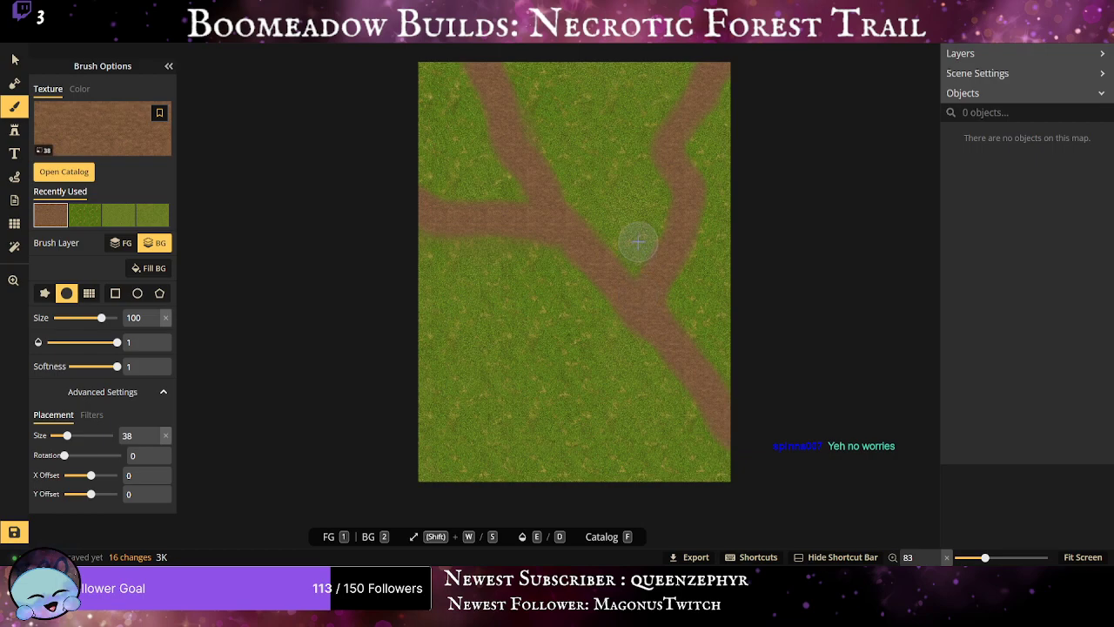
{"action": "scroll", "coordinate": [687, 265], "scroll_direction": "up", "scroll_amount": 1}
{"action": "scroll", "coordinate": [813, 250], "scroll_direction": "up", "scroll_amount": 1}
{"action": "mouse_move", "coordinate": [666, 270]}
{"action": "left_mouse_down"}
{"action": "mouse_move", "coordinate": [635, 323]}
{"action": "mouse_move", "coordinate": [580, 355]}
{"action": "left_mouse_up"}
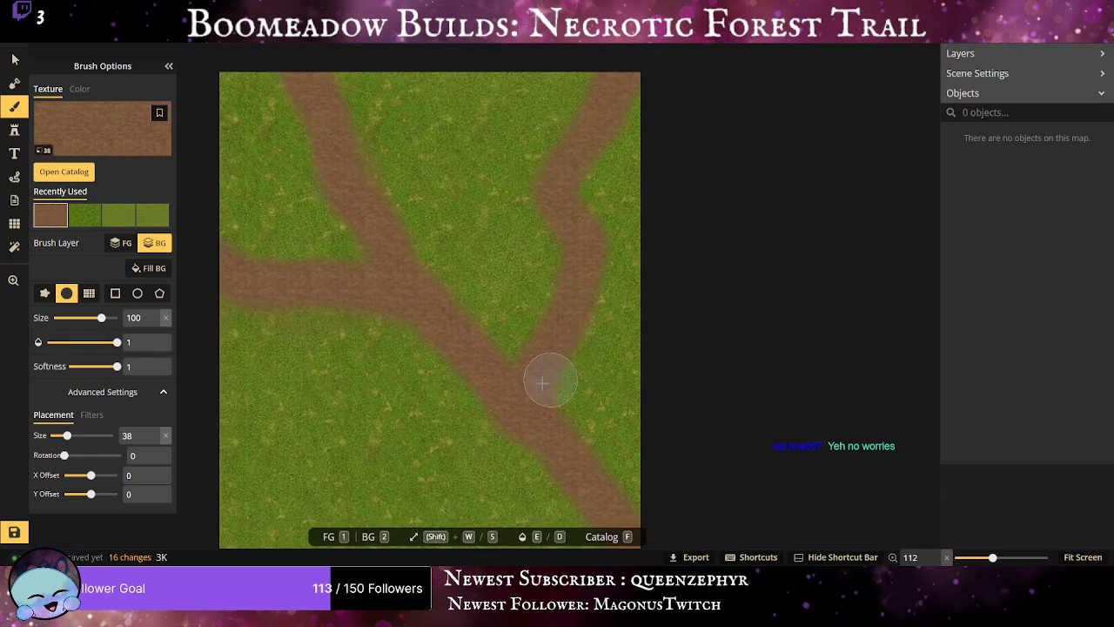
{"action": "mouse_move", "coordinate": [524, 390]}
{"action": "left_mouse_down"}
{"action": "mouse_move", "coordinate": [564, 326]}
{"action": "mouse_move", "coordinate": [581, 239]}
{"action": "mouse_move", "coordinate": [563, 160]}
{"action": "mouse_move", "coordinate": [604, 92]}
{"action": "mouse_move", "coordinate": [649, 55]}
{"action": "left_mouse_up"}
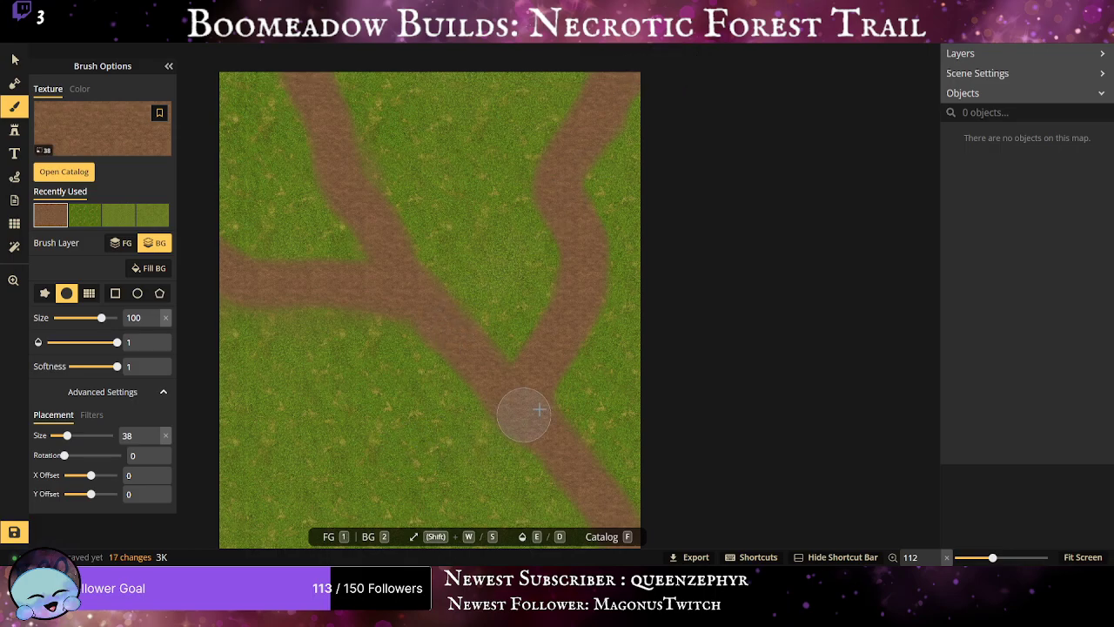
{"action": "left_click_drag", "start_coordinate": [393, 296], "coordinate": [589, 499]}
{"action": "left_click_drag", "start_coordinate": [530, 419], "coordinate": [544, 315]}
{"action": "scroll", "coordinate": [562, 344], "scroll_direction": "up", "scroll_amount": 1}
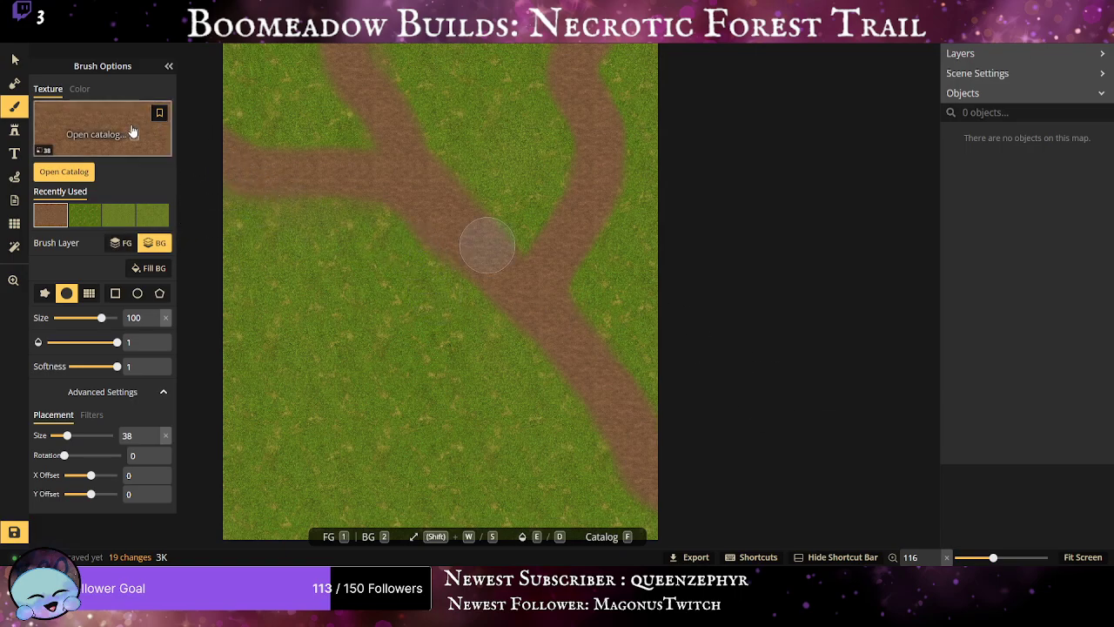
Change the brush texture to a plain muted green grass from the catalog and set its placement size to 38.
{"action": "left_click", "coordinate": [85, 214]}
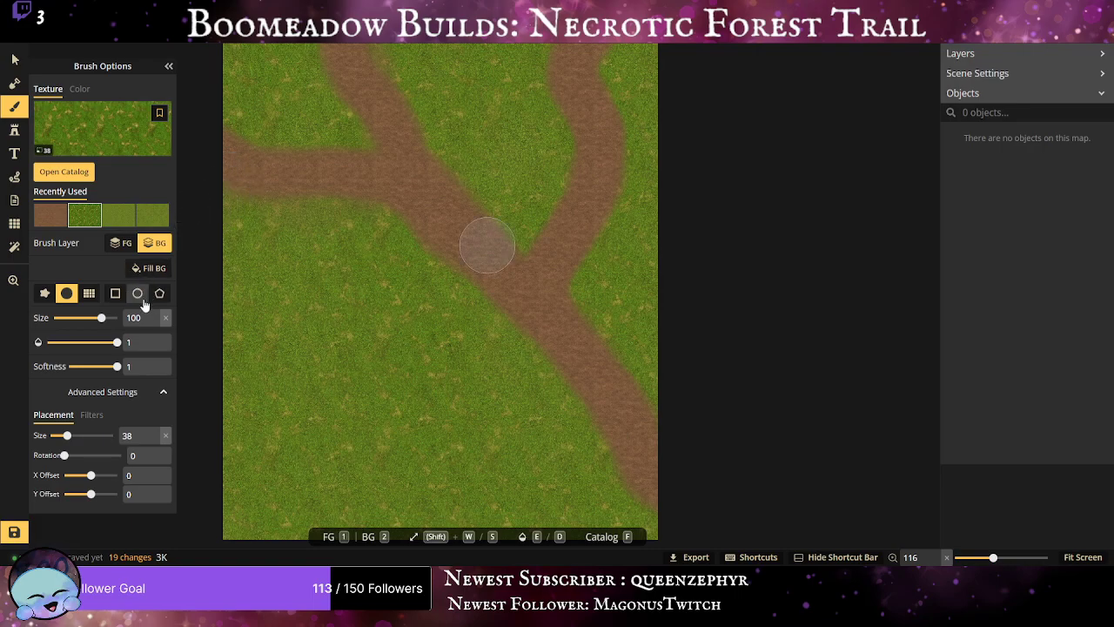
{"action": "left_click_drag", "start_coordinate": [151, 342], "coordinate": [70, 321]}
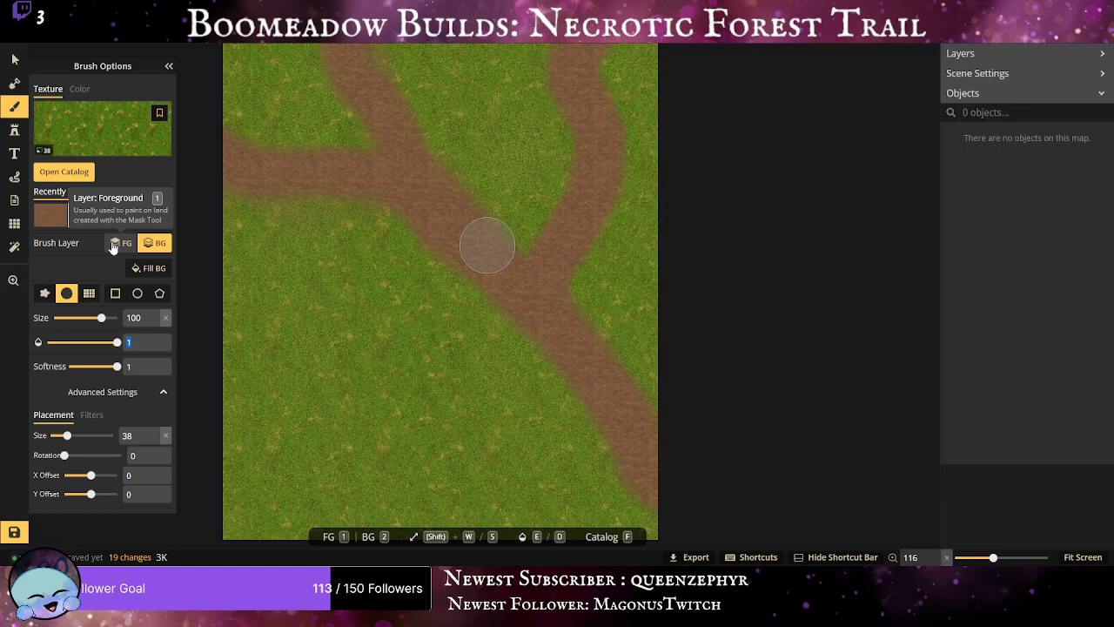
{"action": "left_click", "coordinate": [111, 141]}
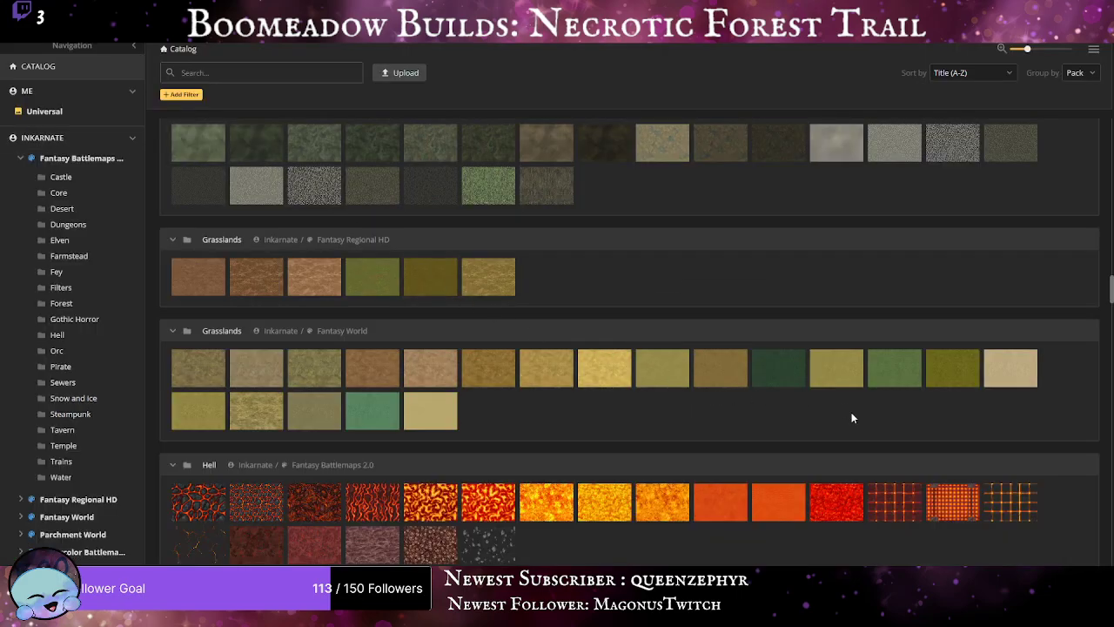
{"action": "scroll", "coordinate": [567, 384], "scroll_direction": "down", "scroll_amount": 6}
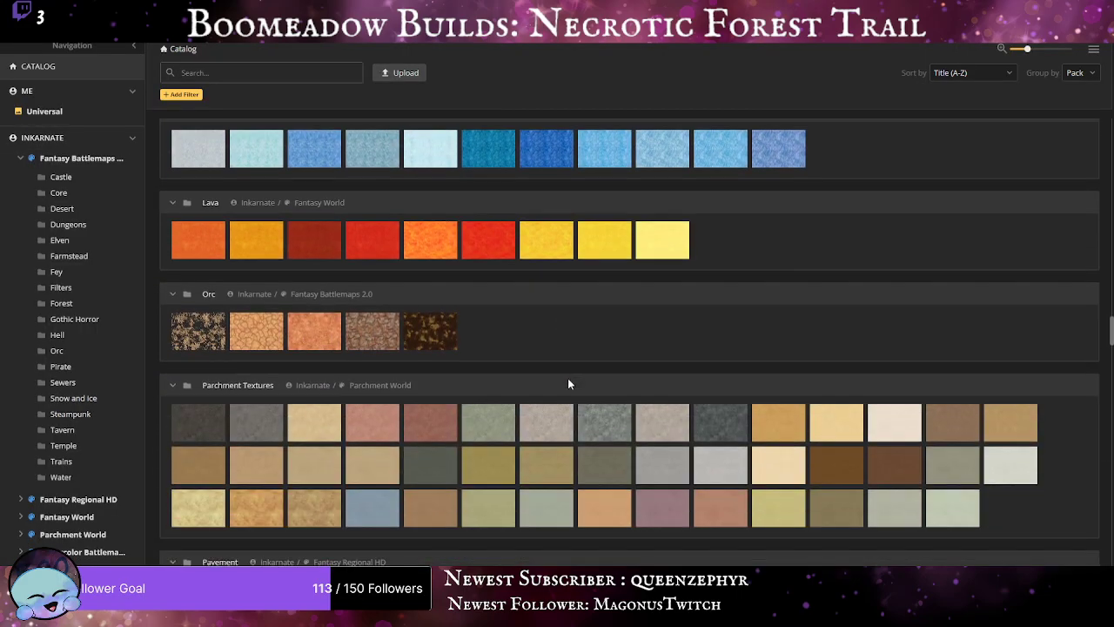
{"action": "scroll", "coordinate": [568, 384], "scroll_direction": "down", "scroll_amount": 10}
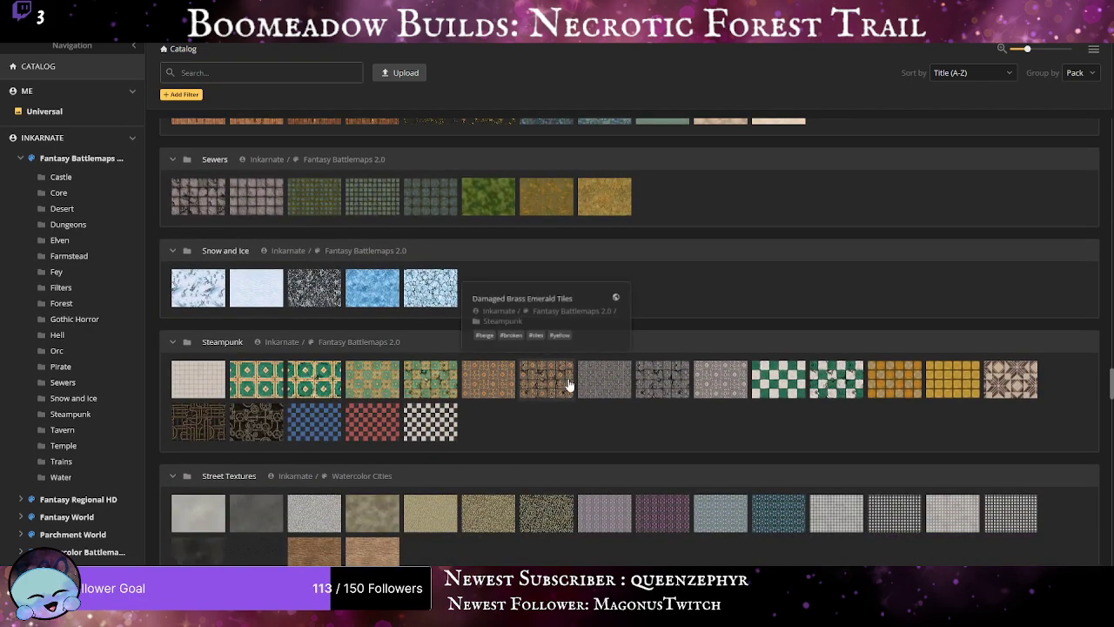
{"action": "scroll", "coordinate": [565, 376], "scroll_direction": "down", "scroll_amount": 10}
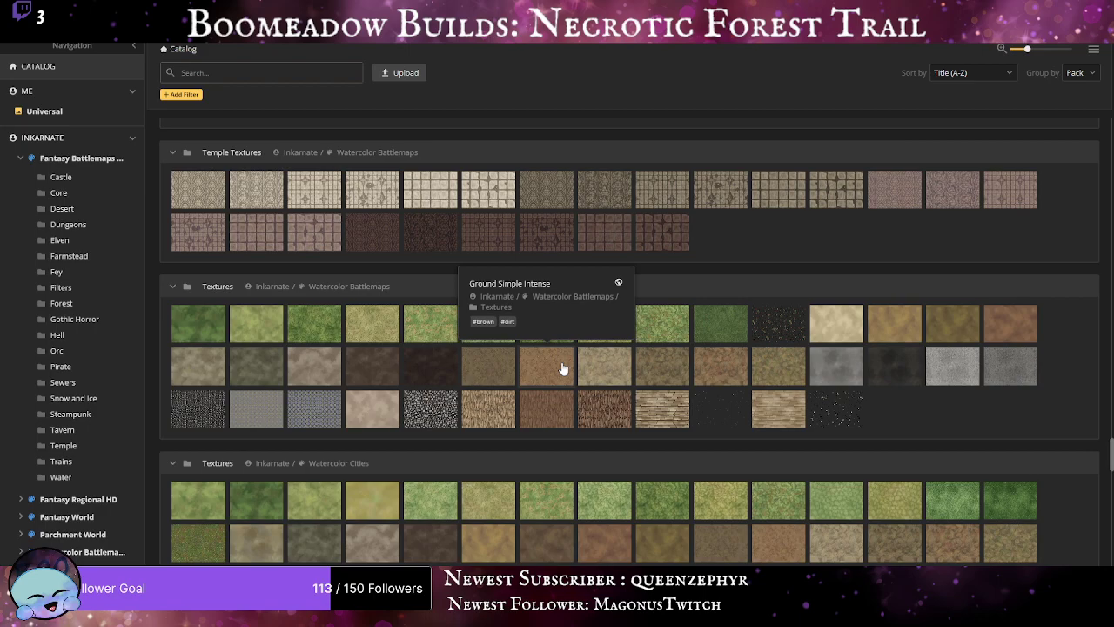
{"action": "left_click", "coordinate": [738, 313]}
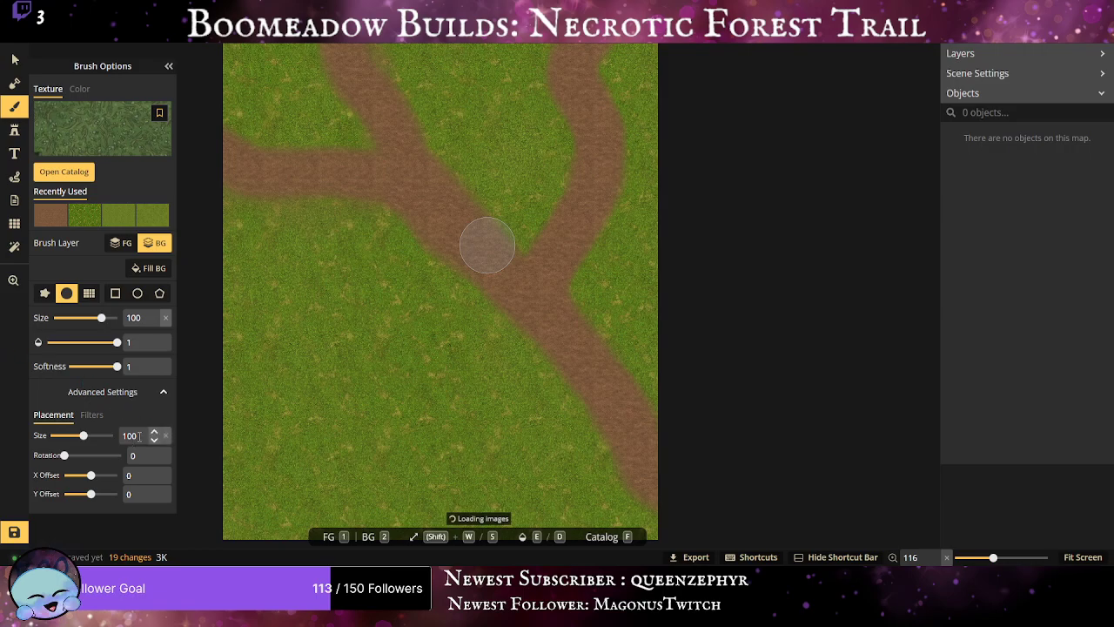
{"action": "left_click_drag", "start_coordinate": [139, 435], "coordinate": [101, 445]}
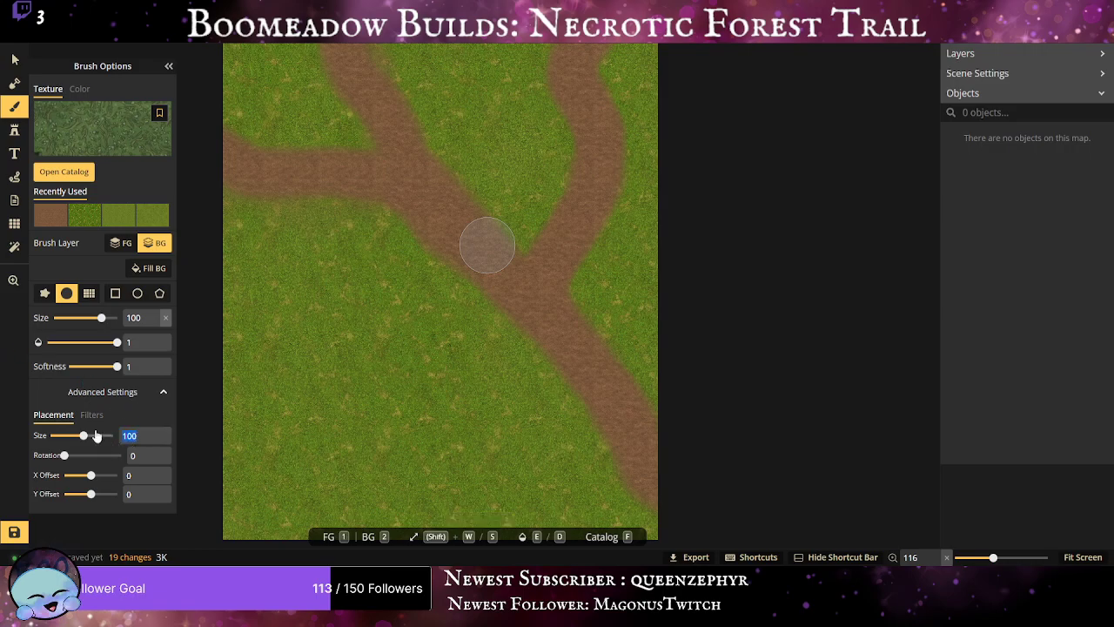
{"action": "type", "text": "38"}
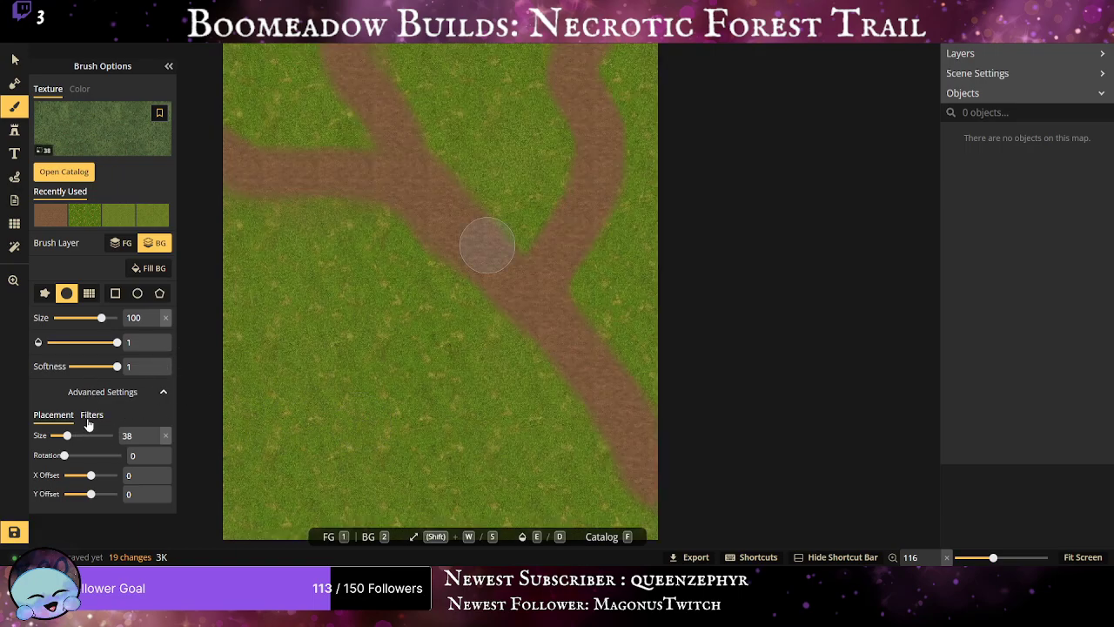
Adjust the grass texture's filters to saturation 124, brightness 77 and contrast 126.
{"action": "left_click", "coordinate": [92, 415]}
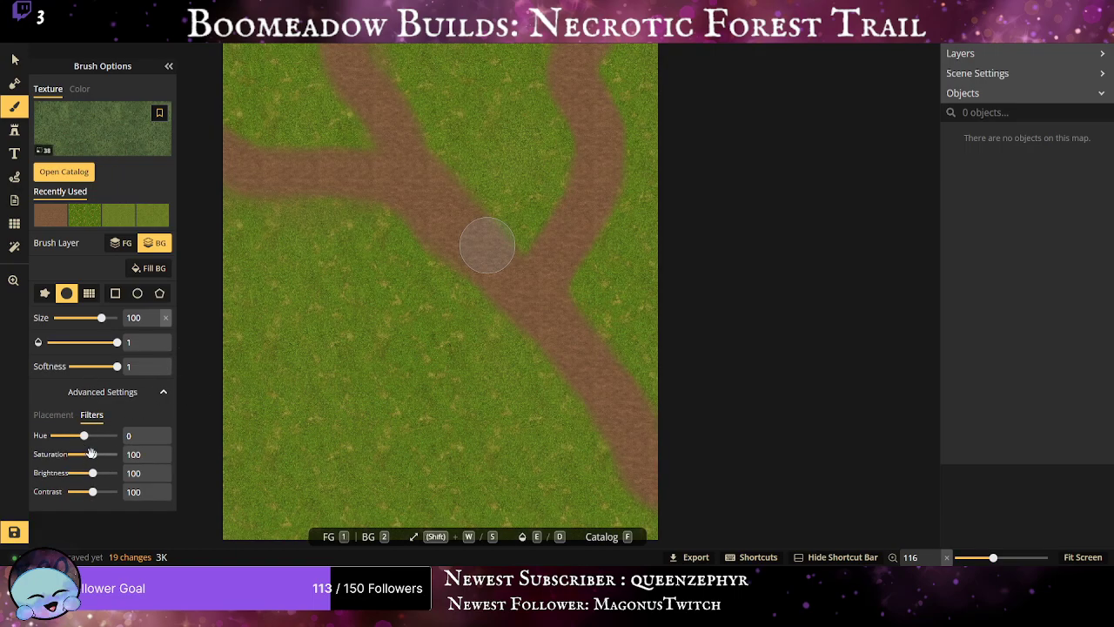
{"action": "left_click_drag", "start_coordinate": [91, 453], "coordinate": [96, 492]}
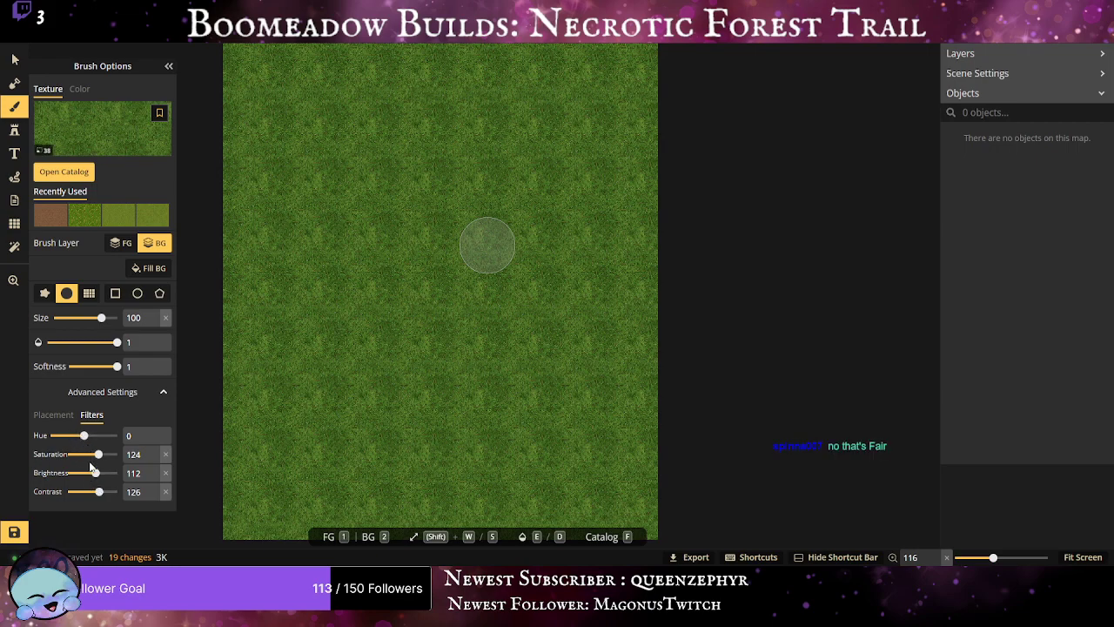
{"action": "left_click_drag", "start_coordinate": [95, 471], "coordinate": [86, 472]}
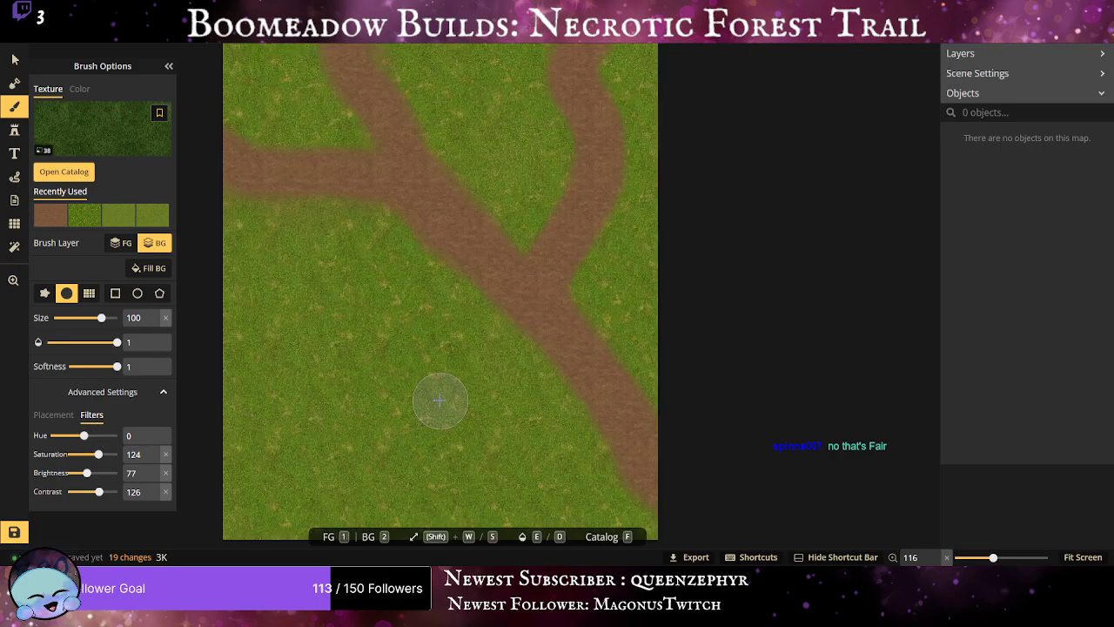
Set the brush opacity to 0.3 and paint dark grass along the lower edge of the left trail branch.
{"action": "left_click_drag", "start_coordinate": [361, 299], "coordinate": [597, 369]}
{"action": "scroll", "coordinate": [597, 368], "scroll_direction": "up", "scroll_amount": 5}
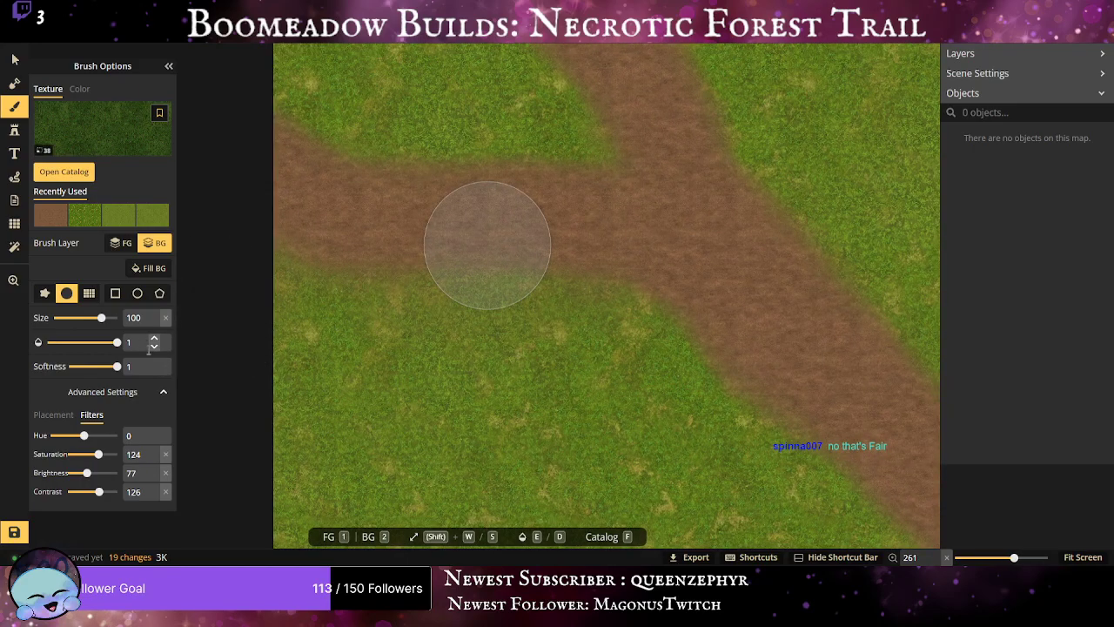
{"action": "left_click_drag", "start_coordinate": [154, 342], "coordinate": [2, 346]}
{"action": "type", "text": "0.3"}
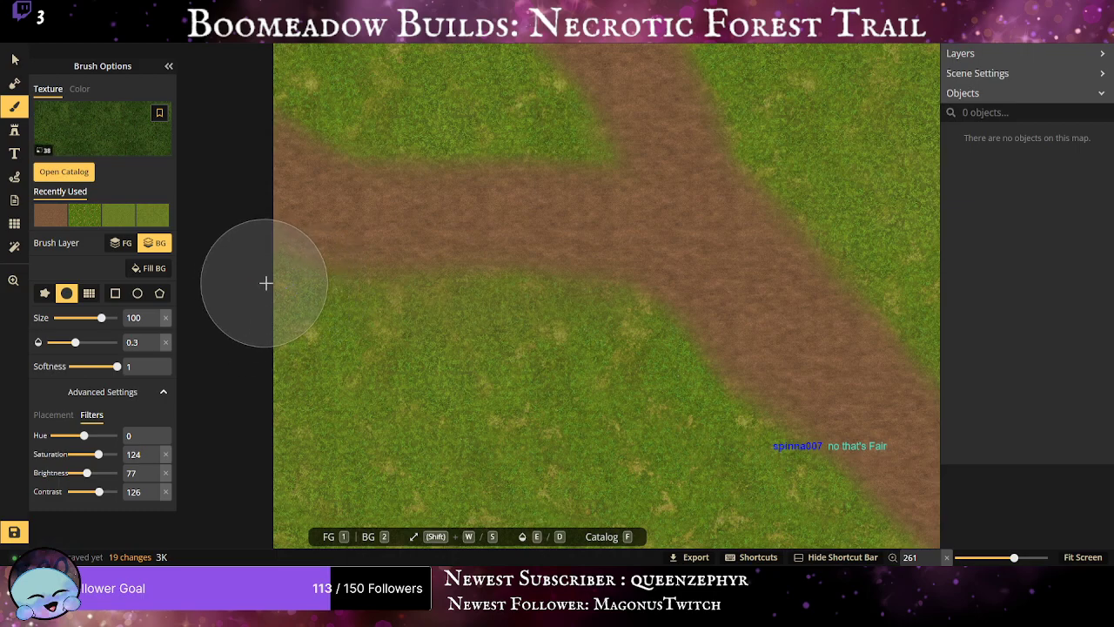
{"action": "left_click_drag", "start_coordinate": [369, 310], "coordinate": [384, 291]}
{"action": "mouse_move", "coordinate": [274, 260]}
{"action": "left_mouse_down"}
{"action": "mouse_move", "coordinate": [400, 290]}
{"action": "mouse_move", "coordinate": [498, 322]}
{"action": "mouse_move", "coordinate": [576, 315]}
{"action": "mouse_move", "coordinate": [597, 326]}
{"action": "mouse_move", "coordinate": [626, 316]}
{"action": "mouse_move", "coordinate": [615, 325]}
{"action": "mouse_move", "coordinate": [566, 306]}
{"action": "mouse_move", "coordinate": [425, 321]}
{"action": "mouse_move", "coordinate": [320, 286]}
{"action": "mouse_move", "coordinate": [312, 313]}
{"action": "mouse_move", "coordinate": [341, 299]}
{"action": "mouse_move", "coordinate": [356, 325]}
{"action": "mouse_move", "coordinate": [500, 341]}
{"action": "mouse_move", "coordinate": [609, 338]}
{"action": "mouse_move", "coordinate": [559, 339]}
{"action": "mouse_move", "coordinate": [590, 301]}
{"action": "mouse_move", "coordinate": [545, 299]}
{"action": "mouse_move", "coordinate": [452, 322]}
{"action": "mouse_move", "coordinate": [358, 318]}
{"action": "mouse_move", "coordinate": [256, 281]}
{"action": "left_mouse_up"}
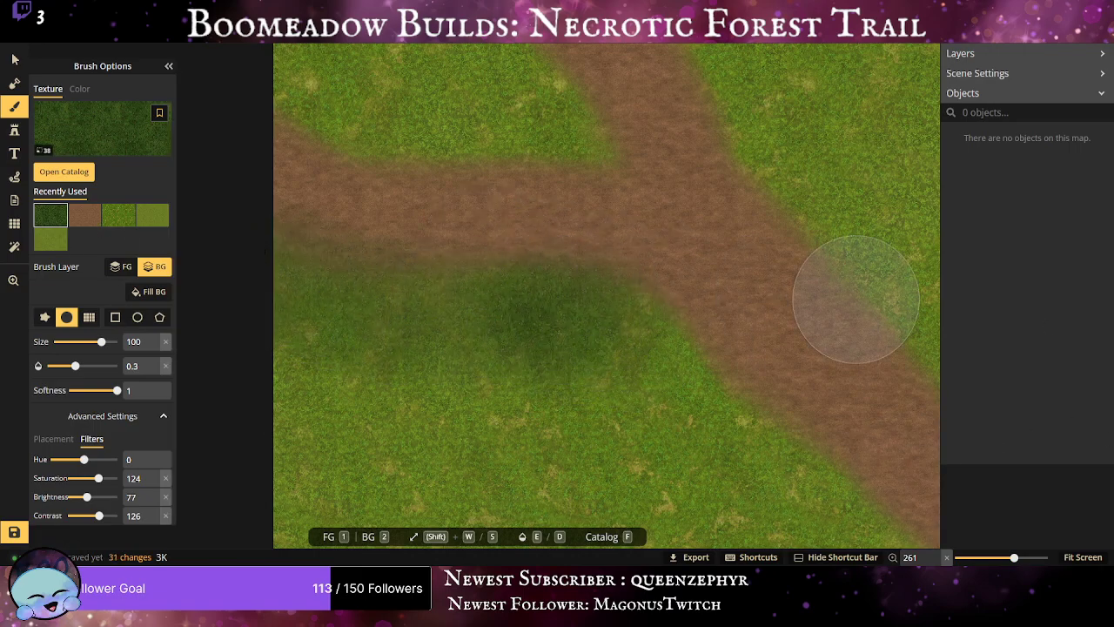
Paint dark grass along the upper edge of the left trail branch, up to its junction with the diagonal trail.
{"action": "scroll", "coordinate": [267, 241], "scroll_direction": "down", "scroll_amount": 5}
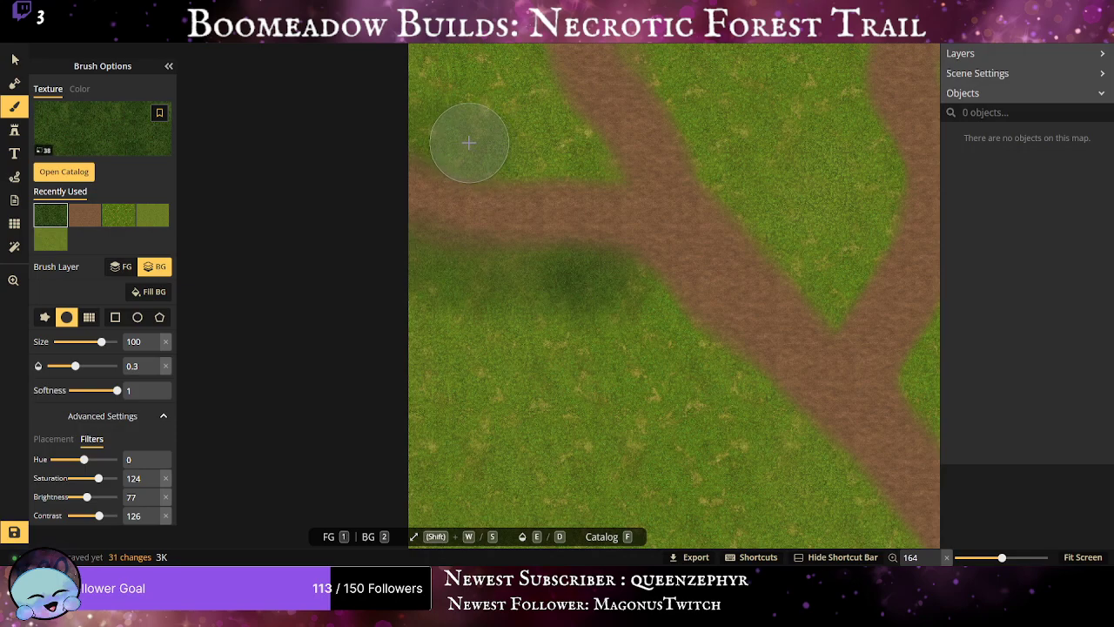
{"action": "left_click_drag", "start_coordinate": [469, 142], "coordinate": [582, 159]}
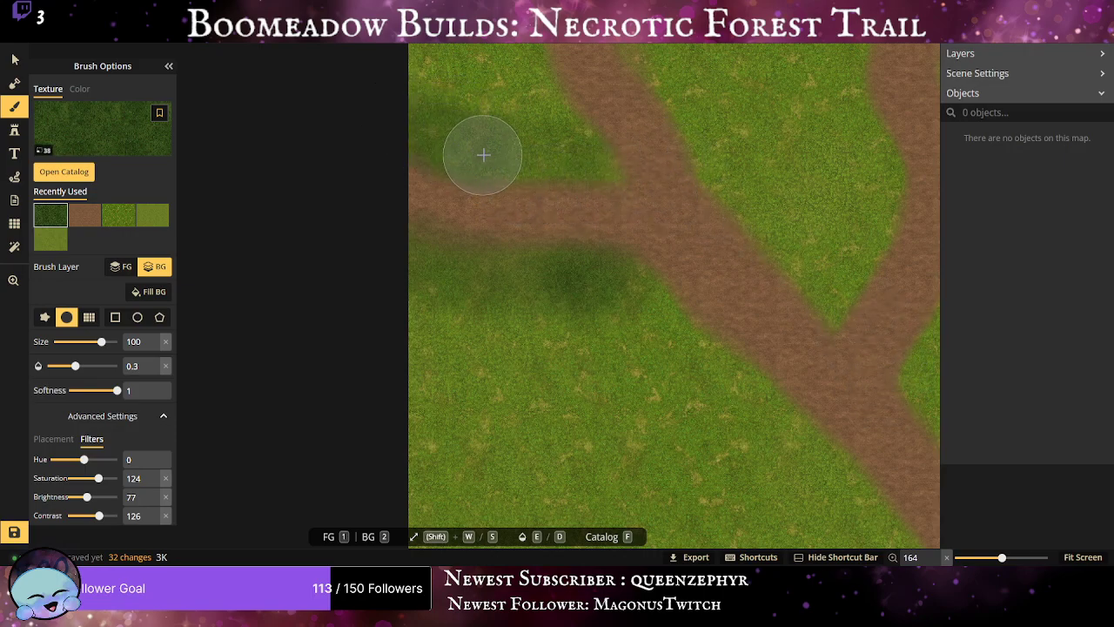
{"action": "left_click_drag", "start_coordinate": [476, 155], "coordinate": [605, 161]}
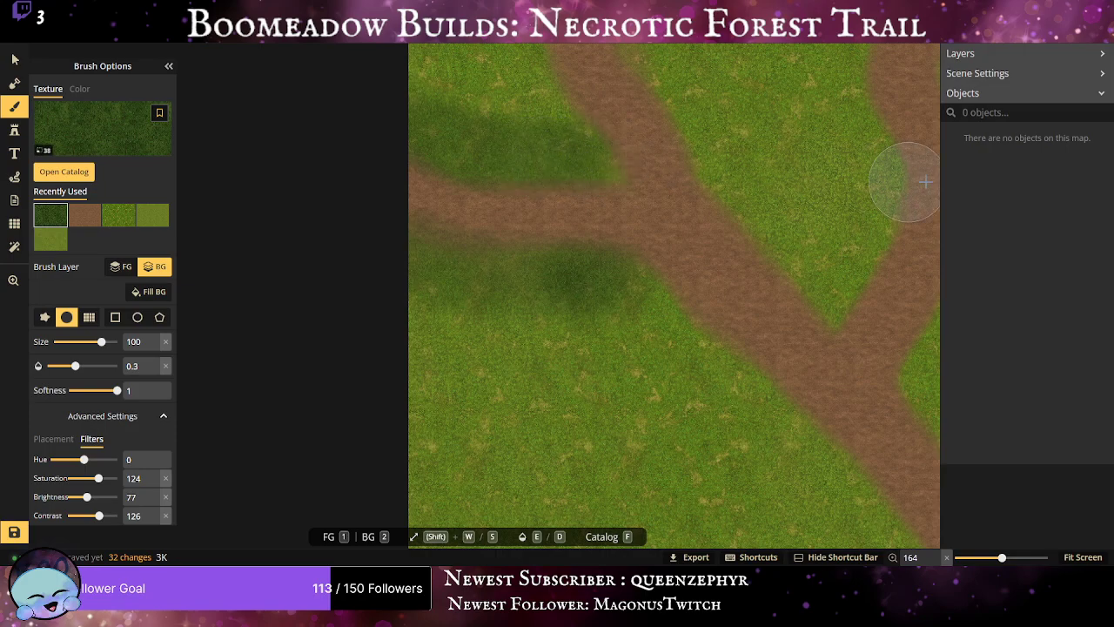
Switch to the recently used green grass with dry patches and blend it over the dark grass on both sides of the left branch.
{"action": "left_click", "coordinate": [118, 214]}
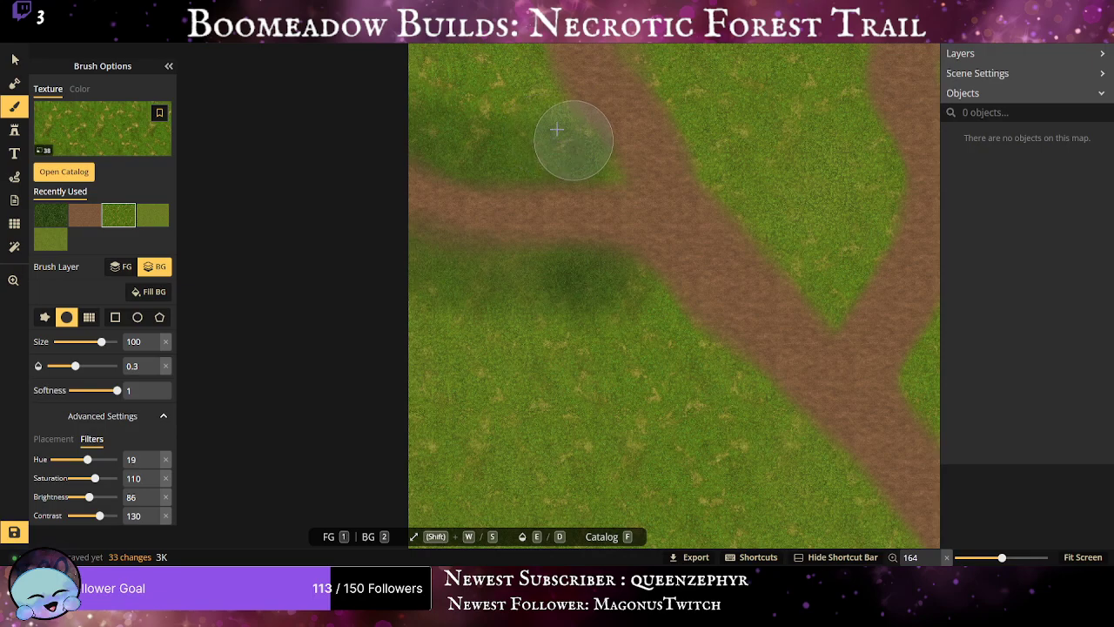
{"action": "mouse_move", "coordinate": [531, 142]}
{"action": "left_mouse_down"}
{"action": "mouse_move", "coordinate": [441, 118]}
{"action": "mouse_move", "coordinate": [525, 140]}
{"action": "mouse_move", "coordinate": [511, 125]}
{"action": "mouse_move", "coordinate": [641, 194]}
{"action": "left_mouse_up"}
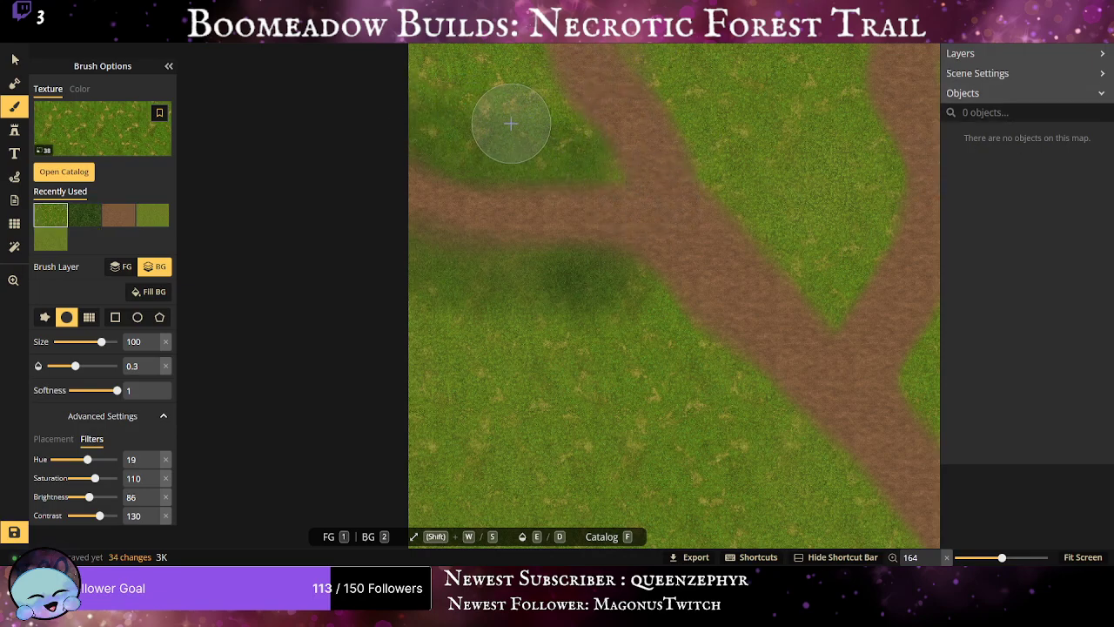
{"action": "mouse_move", "coordinate": [493, 130]}
{"action": "left_mouse_down"}
{"action": "mouse_move", "coordinate": [533, 141]}
{"action": "mouse_move", "coordinate": [403, 241]}
{"action": "mouse_move", "coordinate": [448, 115]}
{"action": "mouse_move", "coordinate": [512, 119]}
{"action": "mouse_move", "coordinate": [477, 106]}
{"action": "mouse_move", "coordinate": [511, 165]}
{"action": "mouse_move", "coordinate": [558, 111]}
{"action": "mouse_move", "coordinate": [530, 134]}
{"action": "mouse_move", "coordinate": [381, 85]}
{"action": "mouse_move", "coordinate": [432, 126]}
{"action": "mouse_move", "coordinate": [574, 114]}
{"action": "left_mouse_up"}
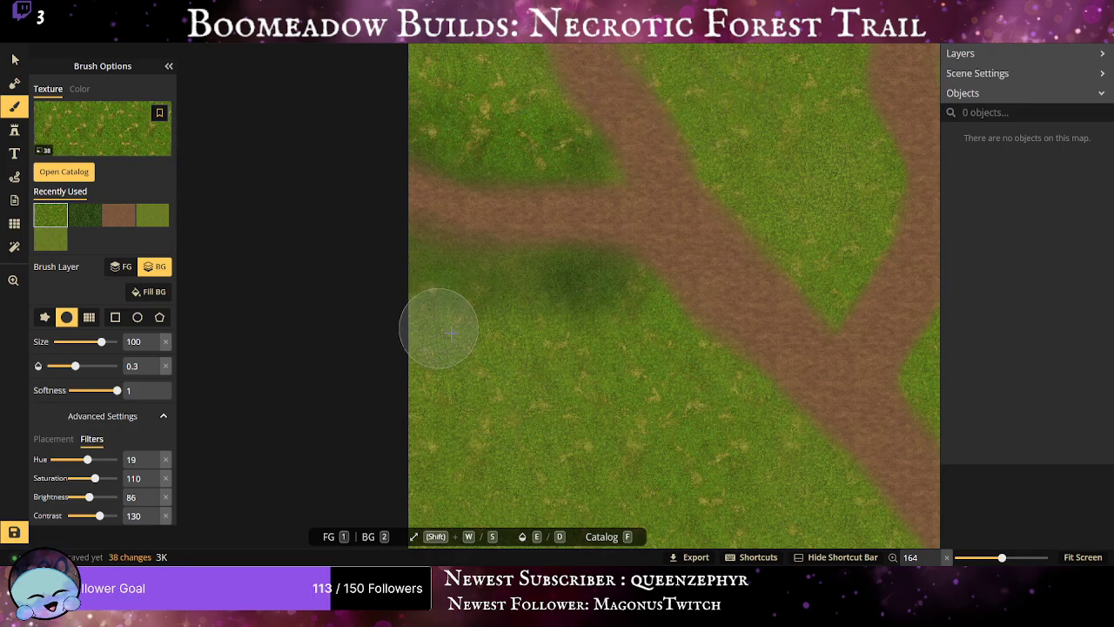
{"action": "mouse_move", "coordinate": [513, 309]}
{"action": "left_mouse_down"}
{"action": "mouse_move", "coordinate": [591, 304]}
{"action": "mouse_move", "coordinate": [563, 296]}
{"action": "mouse_move", "coordinate": [567, 310]}
{"action": "mouse_move", "coordinate": [600, 312]}
{"action": "left_mouse_up"}
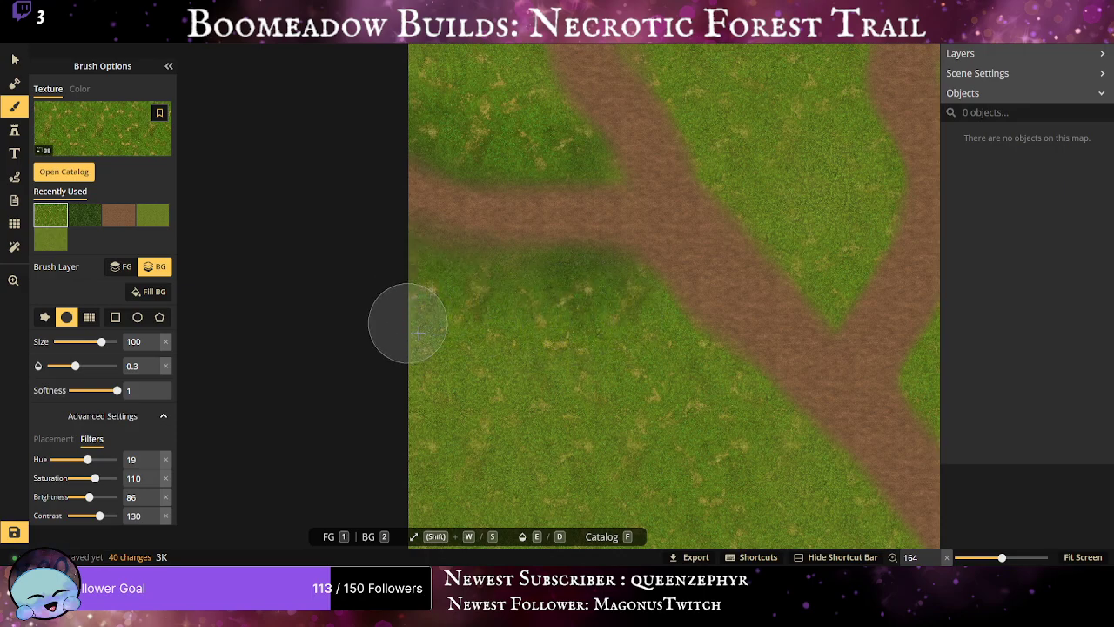
Blend the dry-patch grass and then the recently used lighter green grass over the area below the left trail branch.
{"action": "left_click_drag", "start_coordinate": [393, 366], "coordinate": [669, 382]}
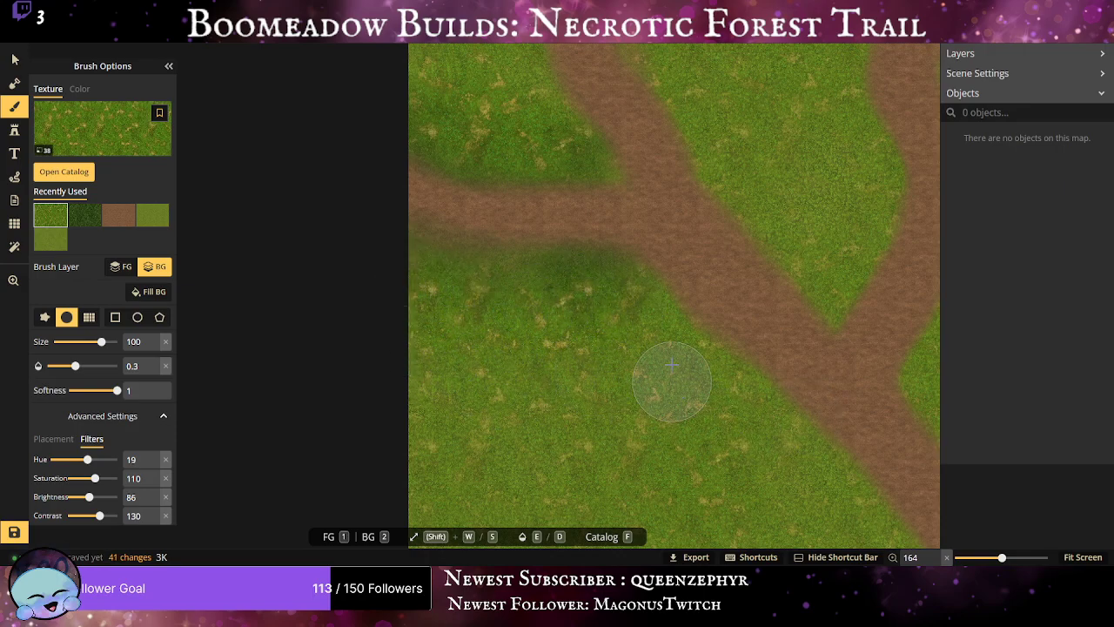
{"action": "mouse_move", "coordinate": [595, 302]}
{"action": "left_mouse_down"}
{"action": "mouse_move", "coordinate": [547, 289]}
{"action": "mouse_move", "coordinate": [493, 302]}
{"action": "left_mouse_up"}
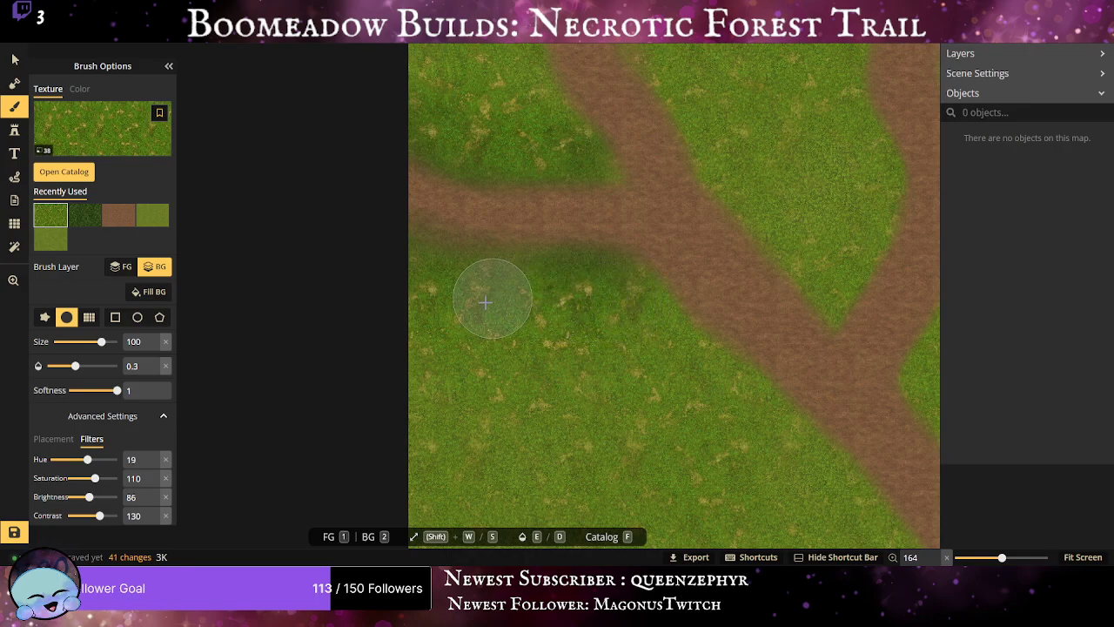
{"action": "left_click", "coordinate": [154, 214]}
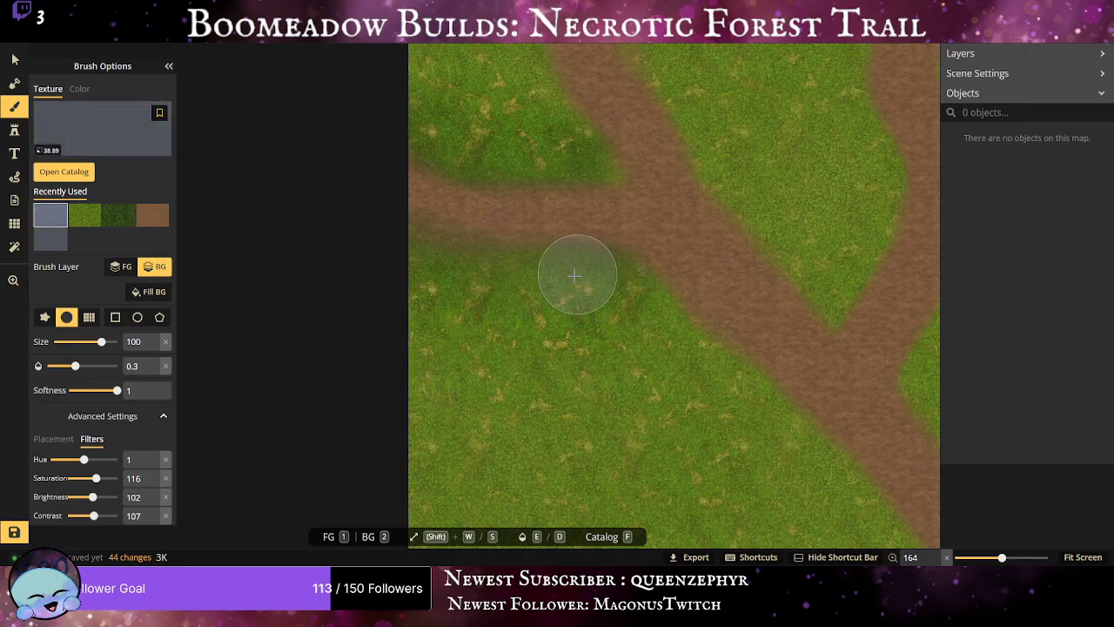
{"action": "mouse_move", "coordinate": [574, 276]}
{"action": "left_mouse_down"}
{"action": "mouse_move", "coordinate": [564, 362]}
{"action": "mouse_move", "coordinate": [435, 351]}
{"action": "left_mouse_up"}
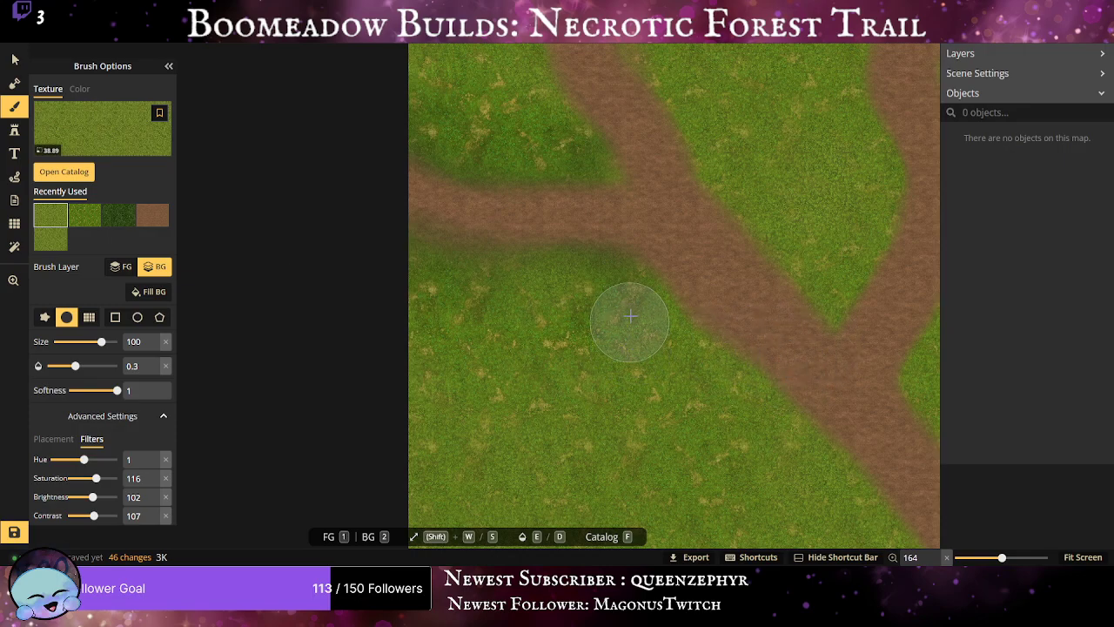
{"action": "mouse_move", "coordinate": [630, 316]}
{"action": "left_mouse_down"}
{"action": "mouse_move", "coordinate": [691, 368]}
{"action": "mouse_move", "coordinate": [686, 345]}
{"action": "left_mouse_up"}
Paint the lighter green grass over the ground just right of the diagonal trail's upper section.
{"action": "scroll", "coordinate": [609, 223], "scroll_direction": "down", "scroll_amount": 2}
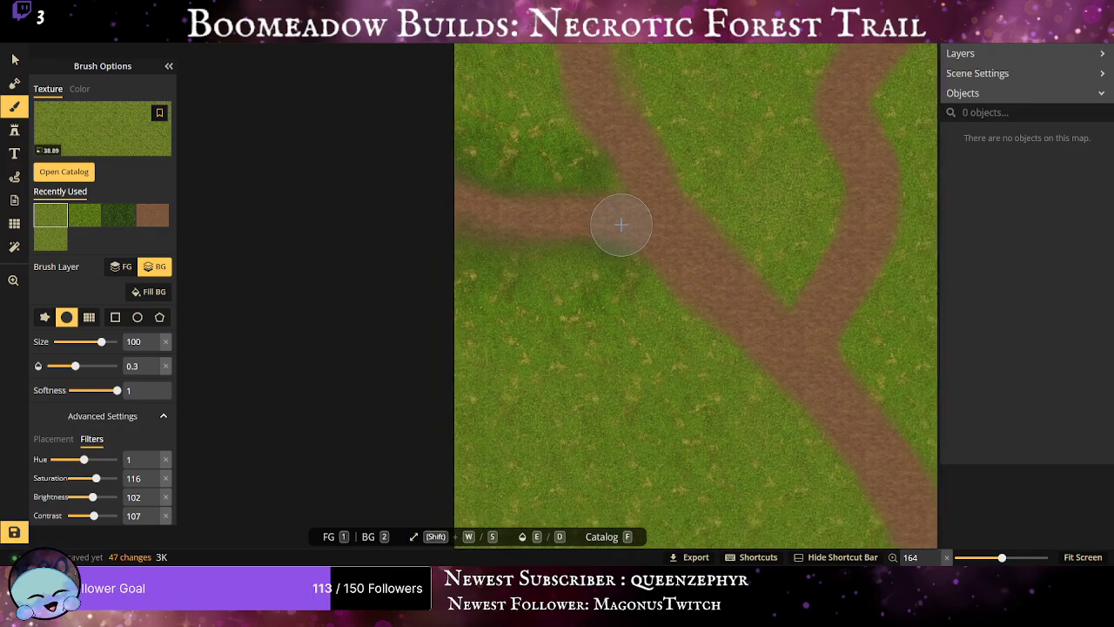
{"action": "scroll", "coordinate": [621, 224], "scroll_direction": "down", "scroll_amount": 2}
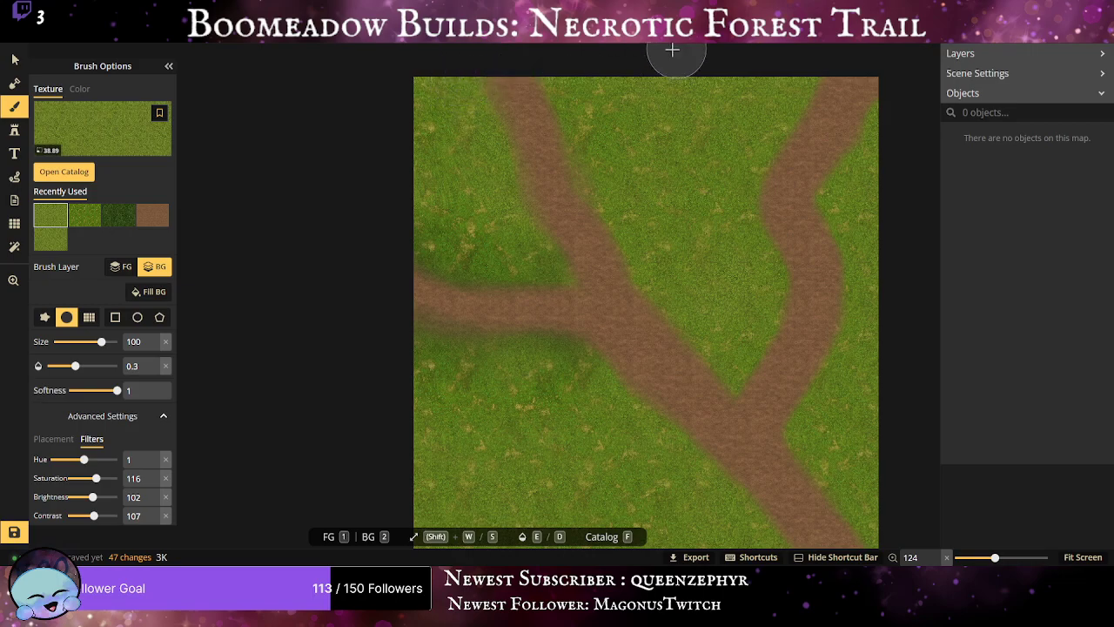
{"action": "left_click_drag", "start_coordinate": [592, 101], "coordinate": [585, 163]}
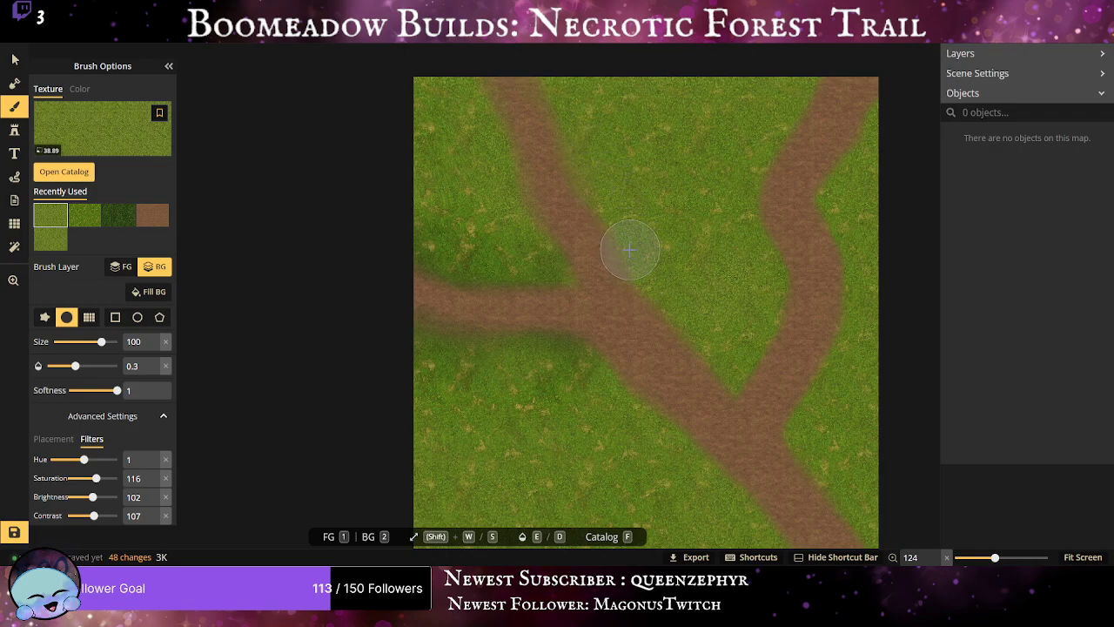
{"action": "left_click", "coordinate": [604, 144]}
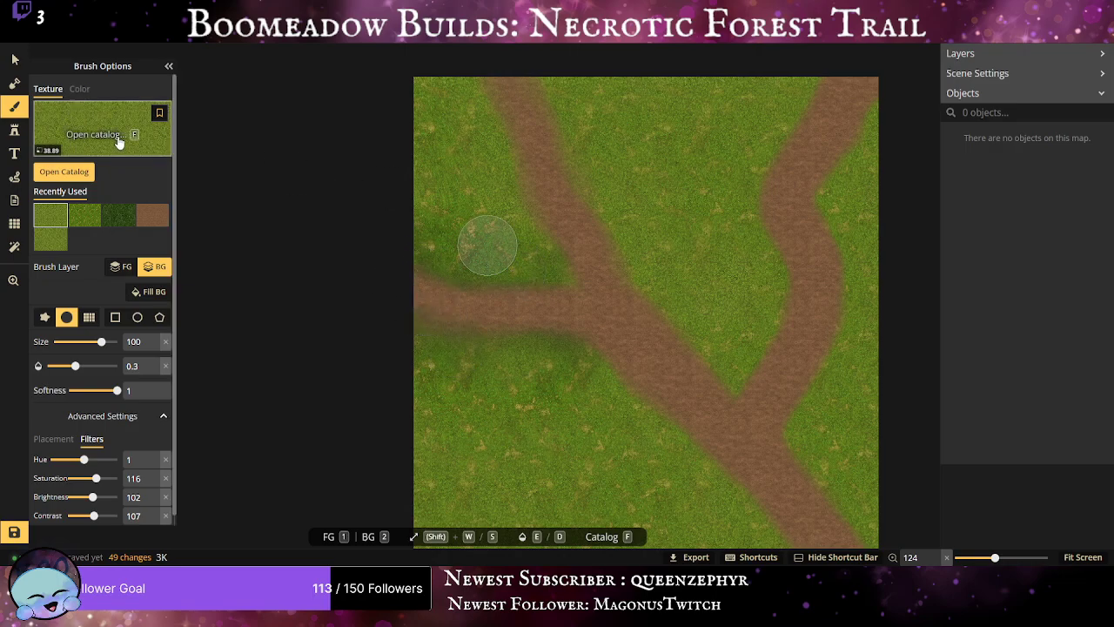
Browse the texture catalog and choose the dark brown texture from the Fantasy World Core set as the brush texture.
{"action": "left_click", "coordinate": [119, 141]}
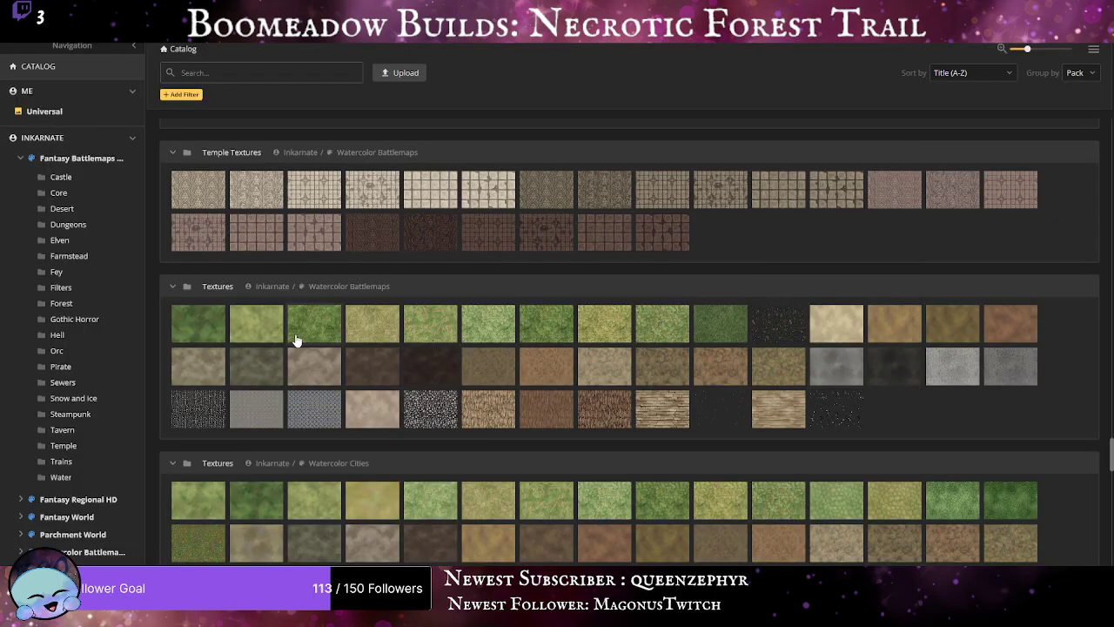
{"action": "scroll", "coordinate": [296, 339], "scroll_direction": "down", "scroll_amount": 2}
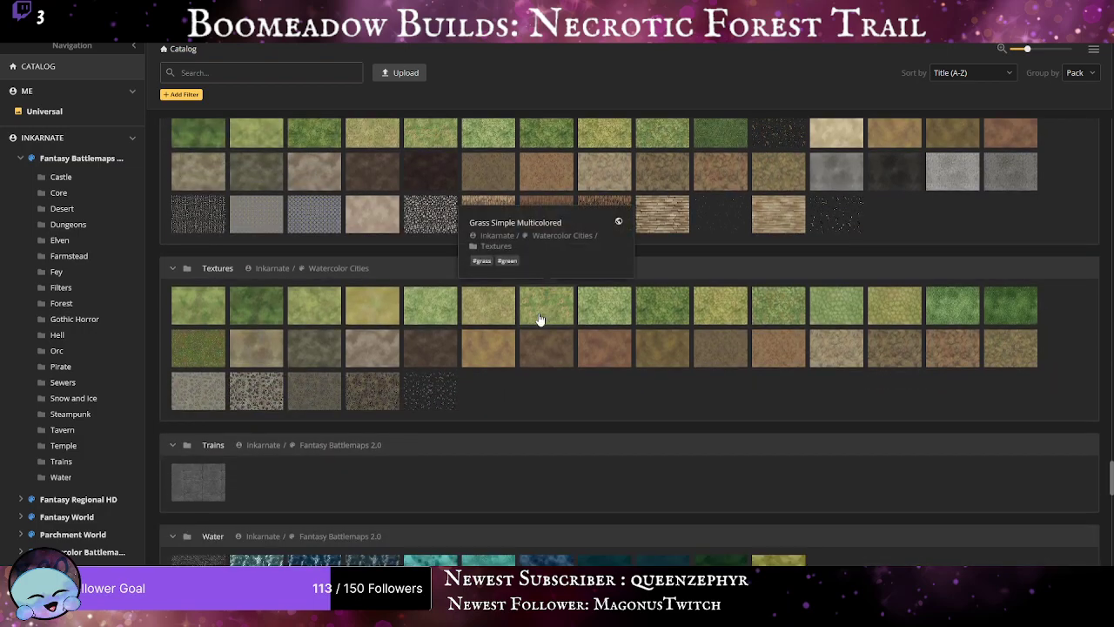
{"action": "scroll", "coordinate": [662, 392], "scroll_direction": "down", "scroll_amount": 5}
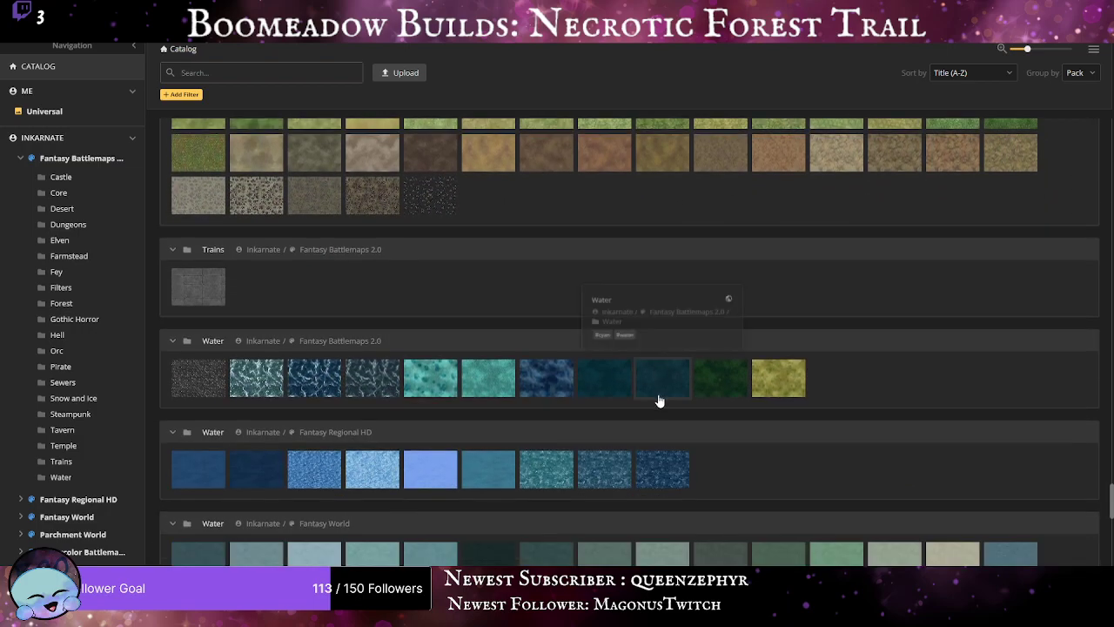
{"action": "scroll", "coordinate": [659, 399], "scroll_direction": "down", "scroll_amount": 2}
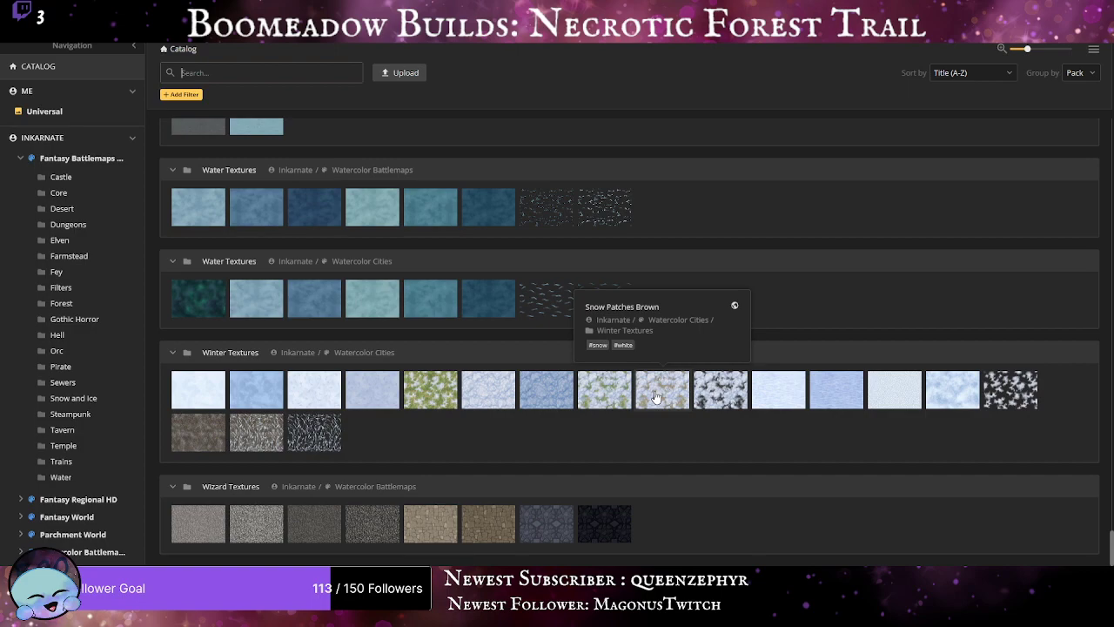
{"action": "scroll", "coordinate": [643, 379], "scroll_direction": "up", "scroll_amount": 10}
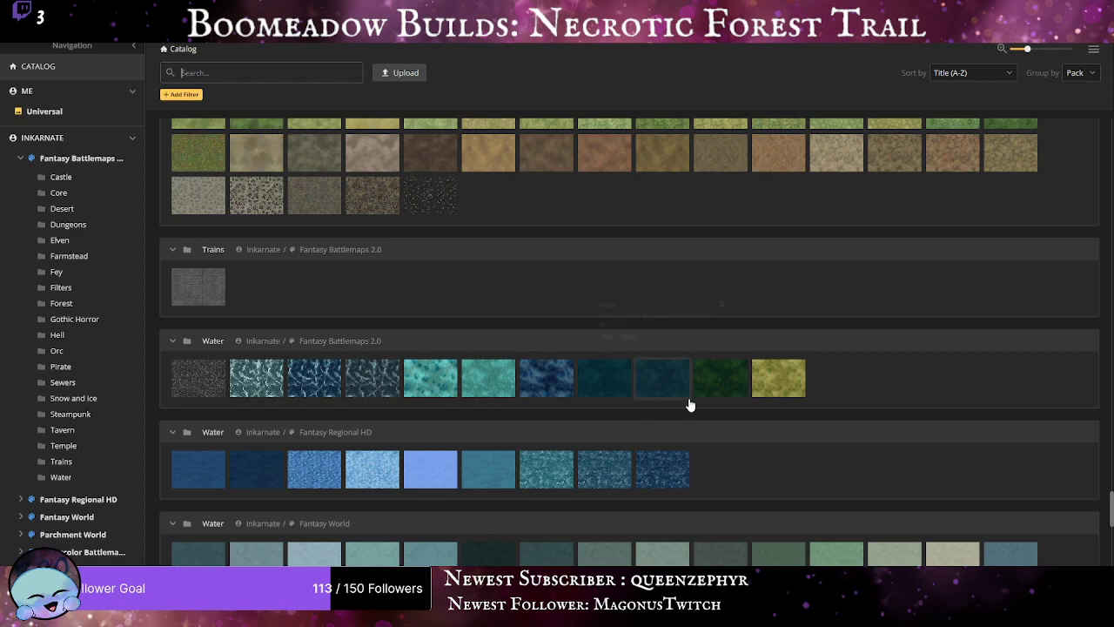
{"action": "scroll", "coordinate": [689, 400], "scroll_direction": "up", "scroll_amount": 8}
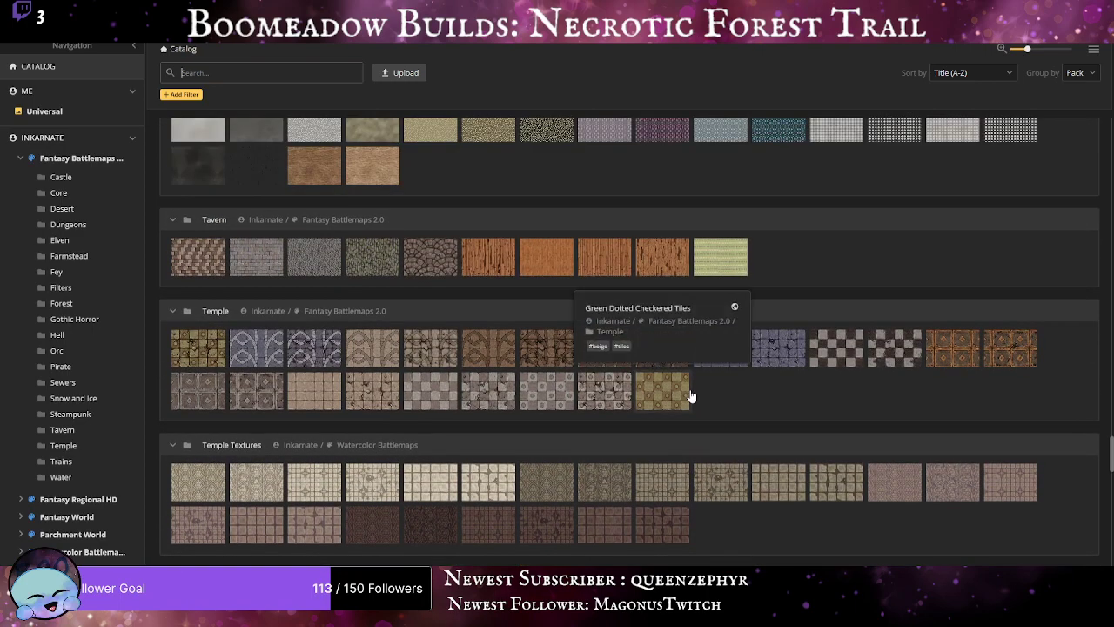
{"action": "scroll", "coordinate": [689, 396], "scroll_direction": "up", "scroll_amount": 5}
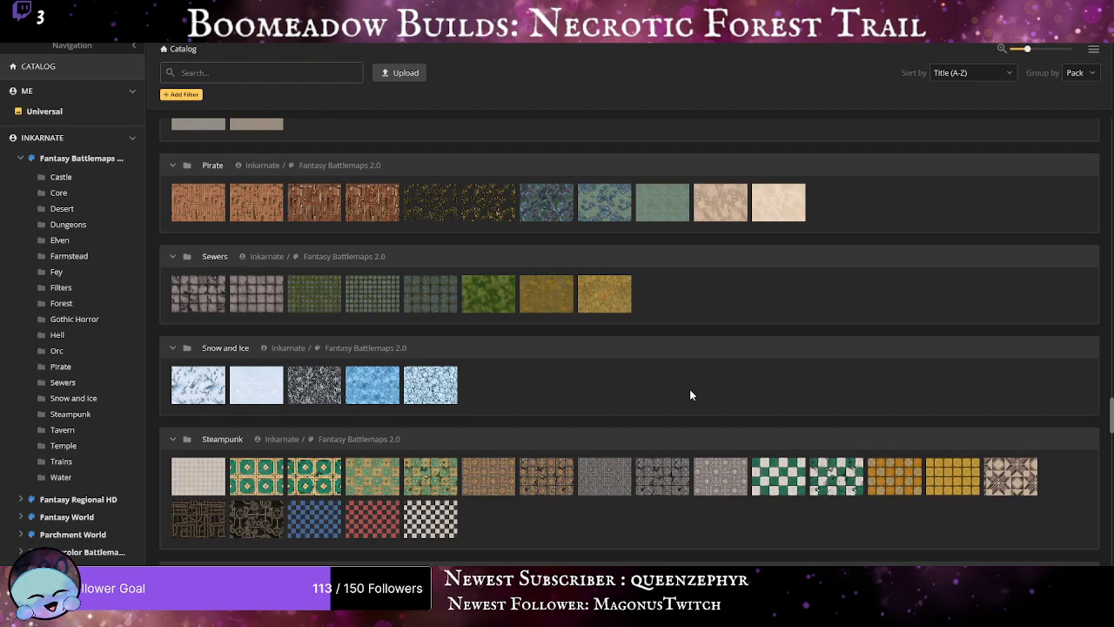
{"action": "scroll", "coordinate": [690, 394], "scroll_direction": "up", "scroll_amount": 5}
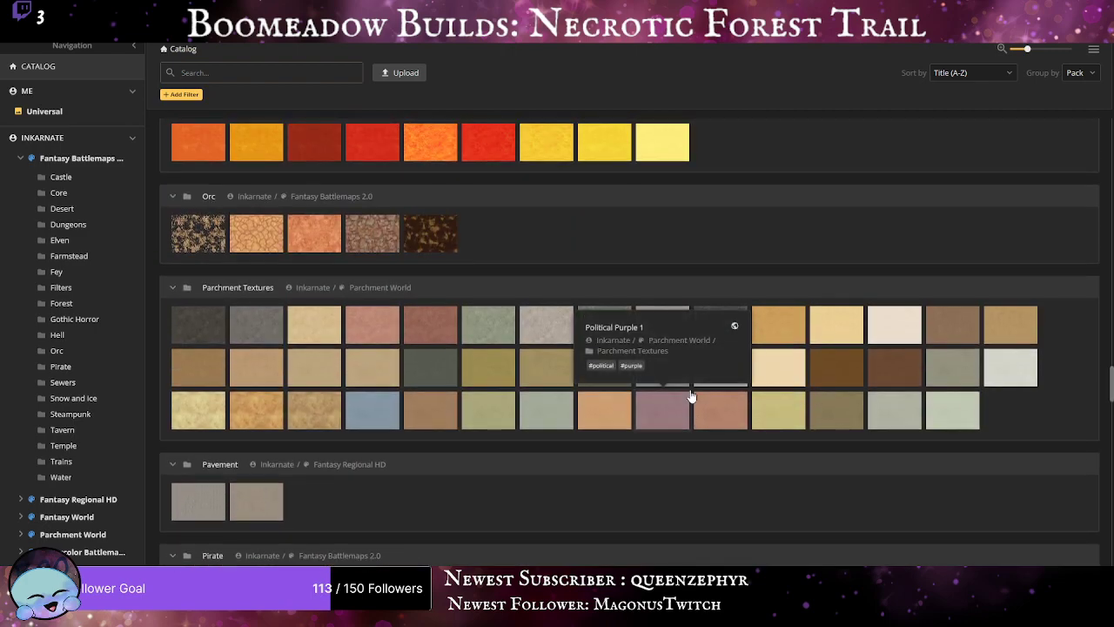
{"action": "scroll", "coordinate": [690, 396], "scroll_direction": "up", "scroll_amount": 4}
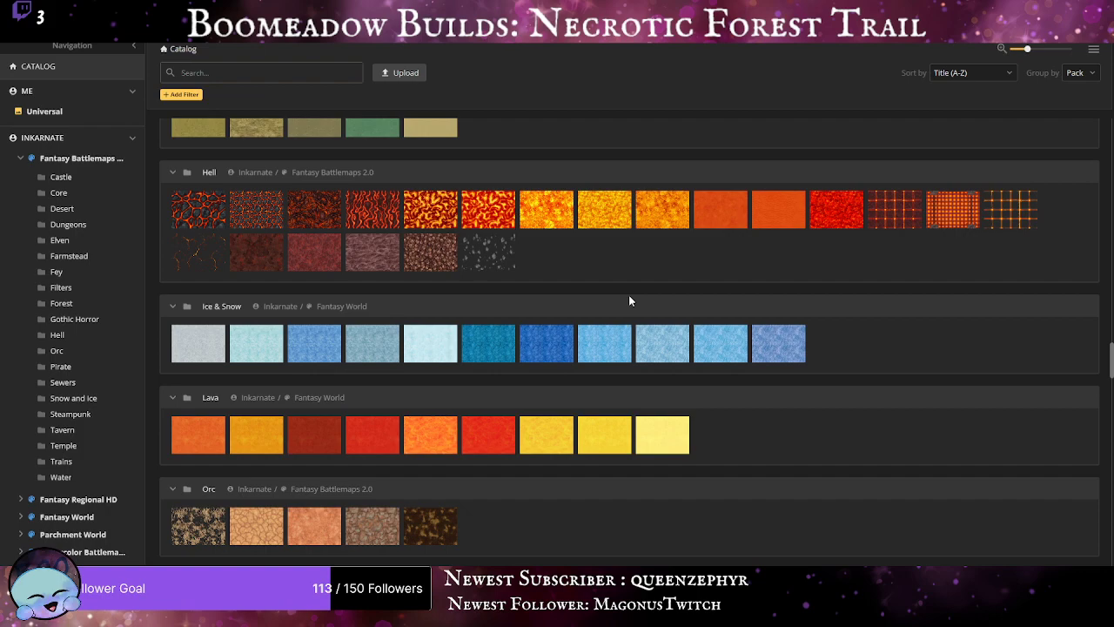
{"action": "scroll", "coordinate": [600, 305], "scroll_direction": "up", "scroll_amount": 6}
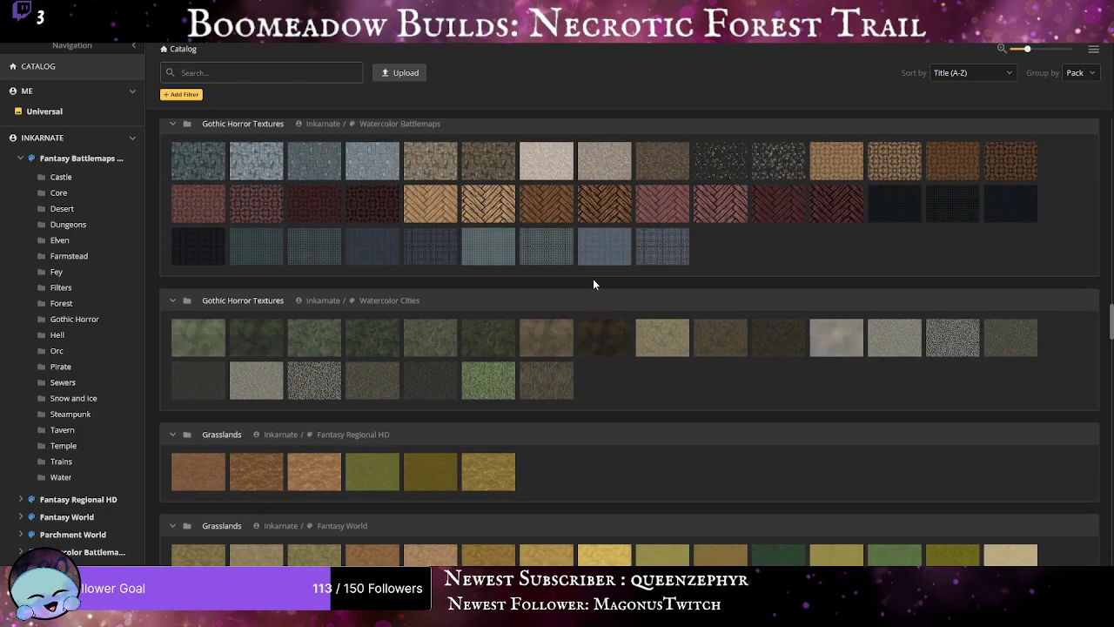
{"action": "scroll", "coordinate": [594, 283], "scroll_direction": "up", "scroll_amount": 6}
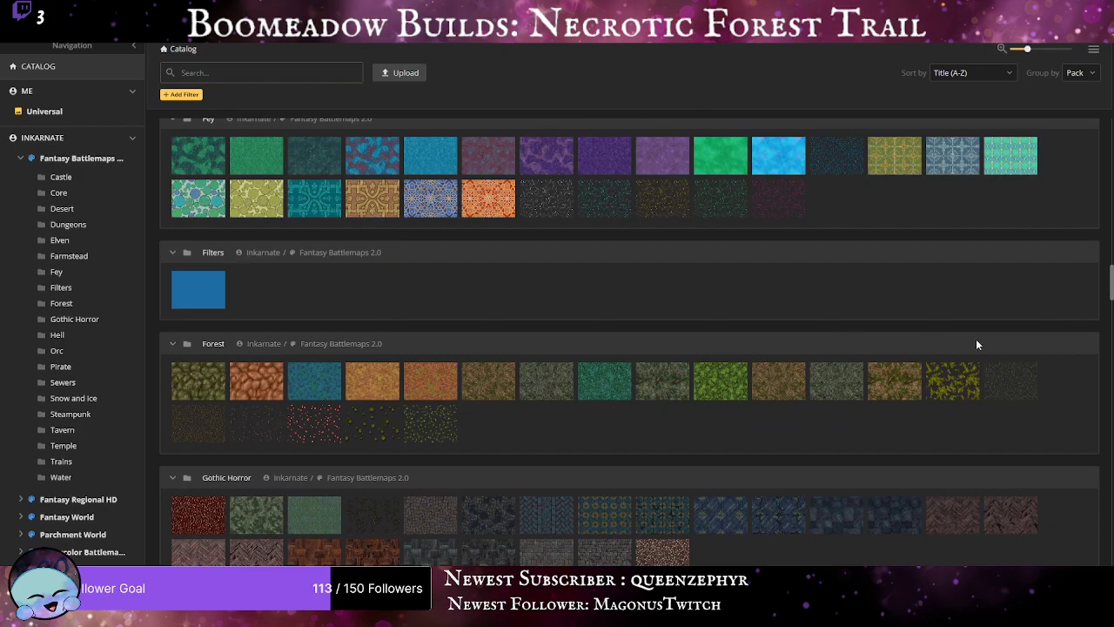
{"action": "scroll", "coordinate": [888, 318], "scroll_direction": "up", "scroll_amount": 4}
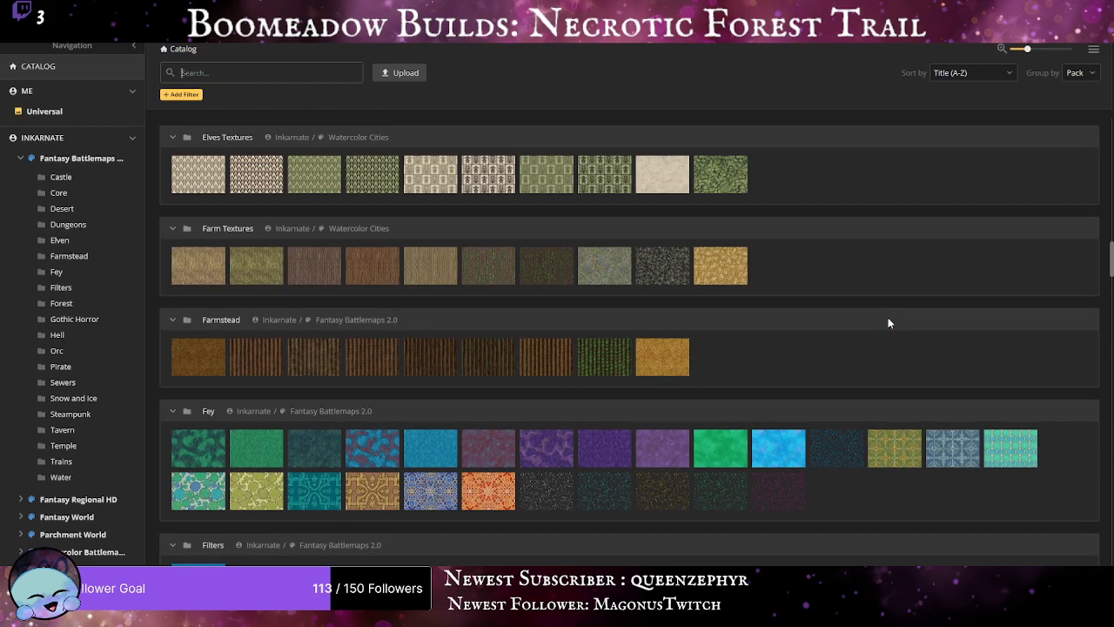
{"action": "scroll", "coordinate": [888, 323], "scroll_direction": "up", "scroll_amount": 5}
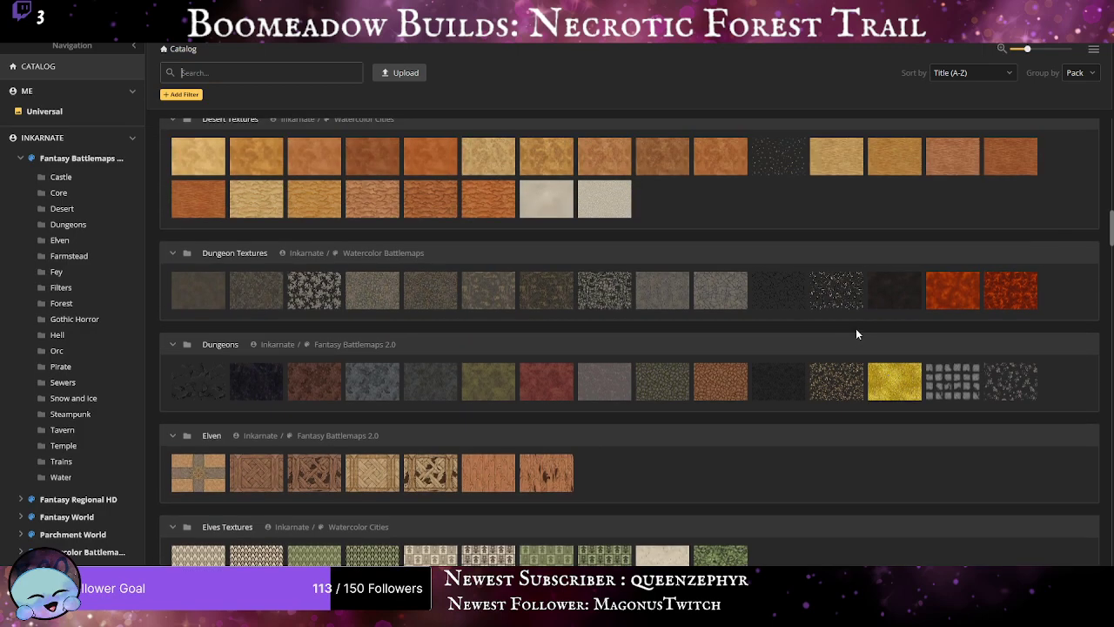
{"action": "scroll", "coordinate": [857, 330], "scroll_direction": "up", "scroll_amount": 5}
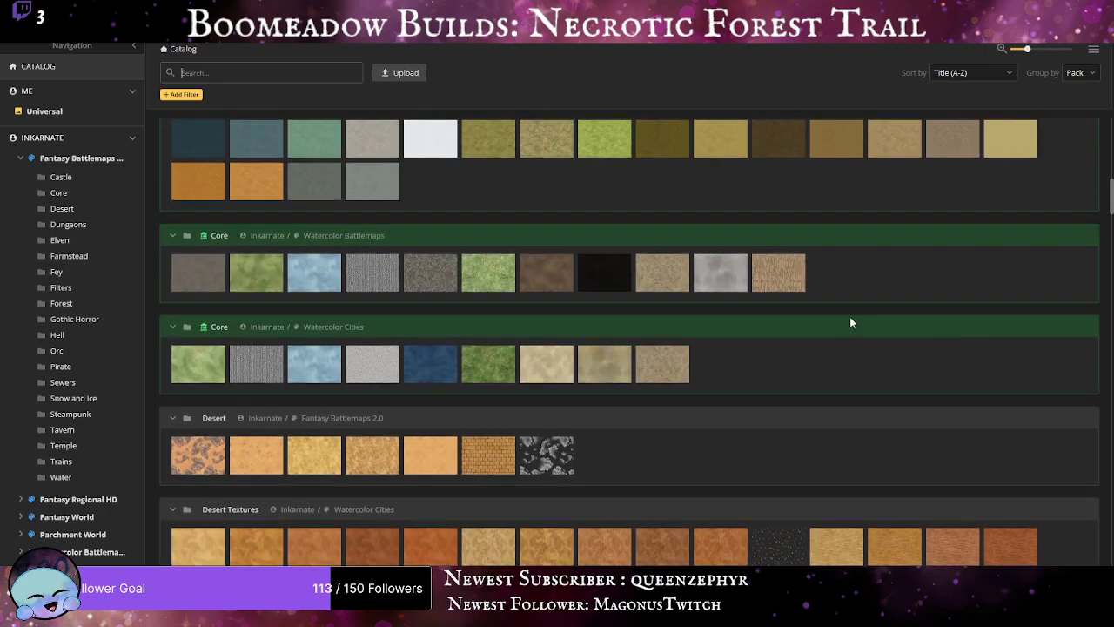
{"action": "scroll", "coordinate": [835, 323], "scroll_direction": "down", "scroll_amount": 3}
{"action": "scroll", "coordinate": [826, 323], "scroll_direction": "up", "scroll_amount": 3}
{"action": "scroll", "coordinate": [825, 324], "scroll_direction": "up", "scroll_amount": 2}
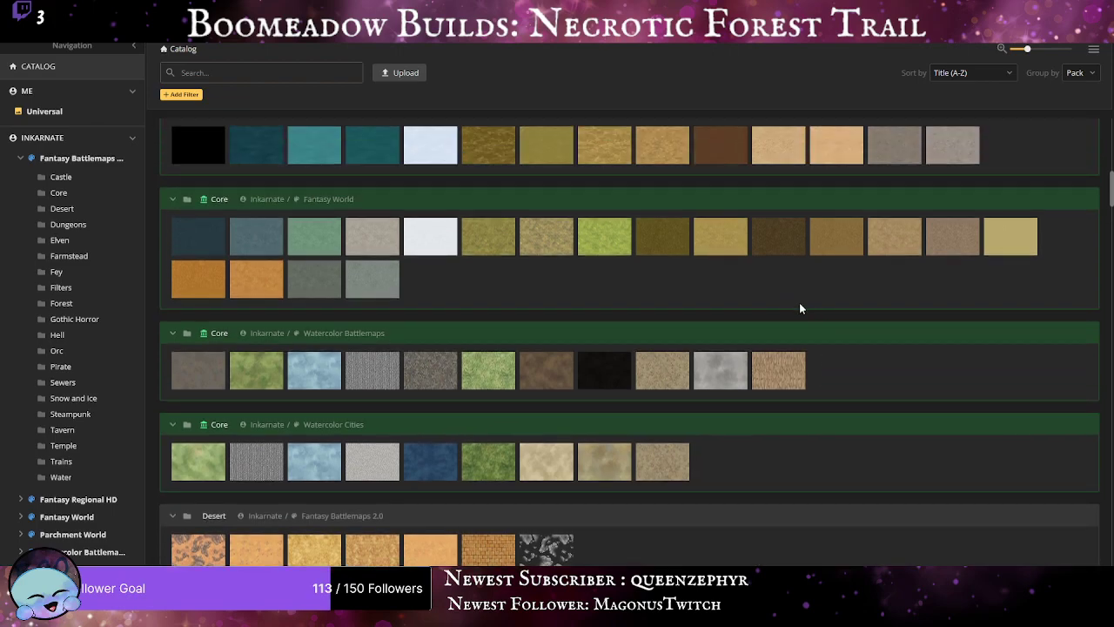
{"action": "left_click", "coordinate": [777, 250]}
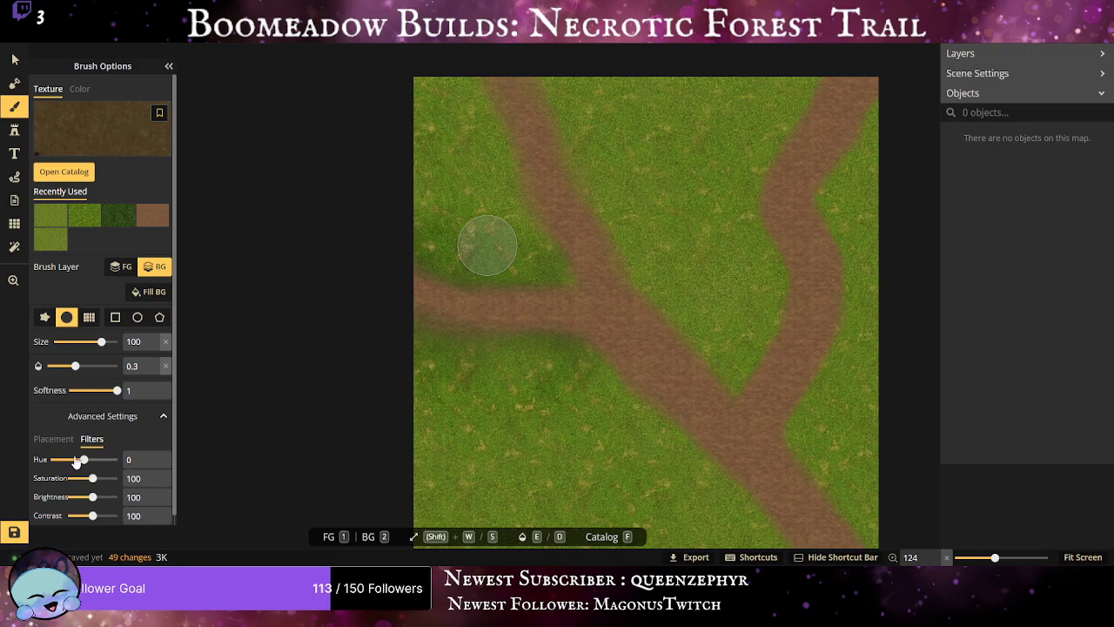
Set the placement size of the dark brown texture to 38.
{"action": "left_click", "coordinate": [54, 439]}
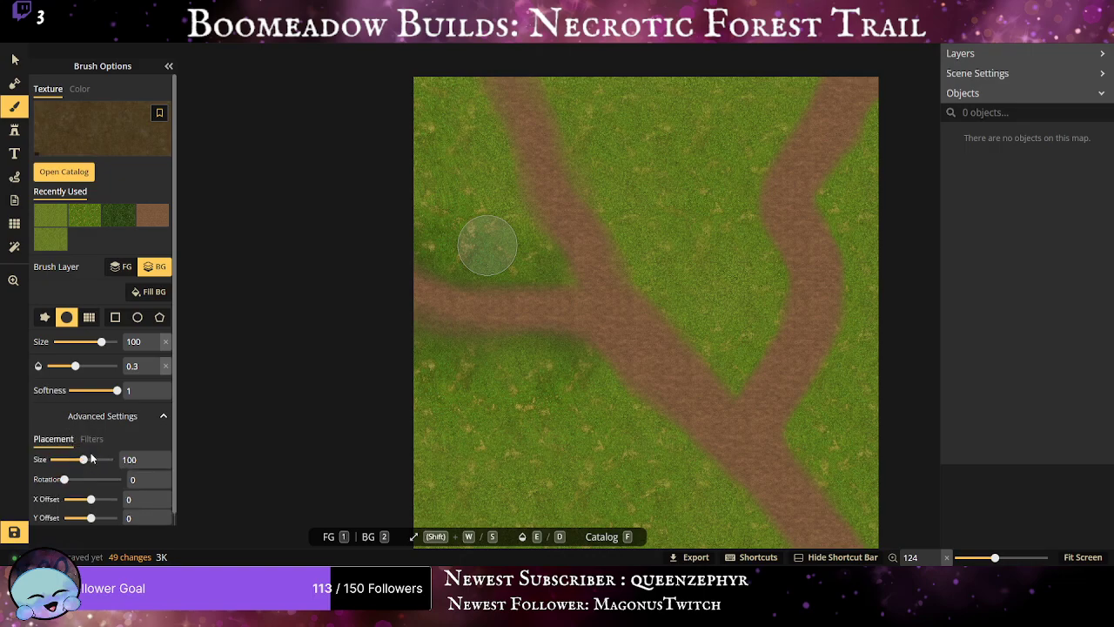
{"action": "double_click", "coordinate": [138, 458]}
{"action": "type", "text": "38"}
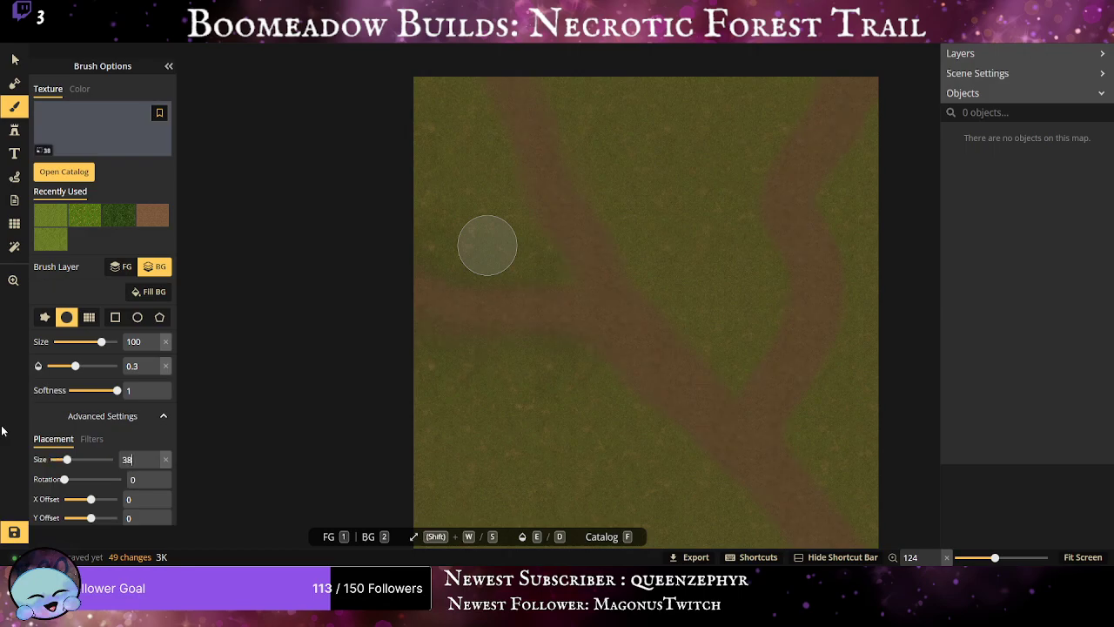
Adjust the dark brown texture's filters to saturation 102, brightness 64 and contrast 119.
{"action": "left_click", "coordinate": [83, 439]}
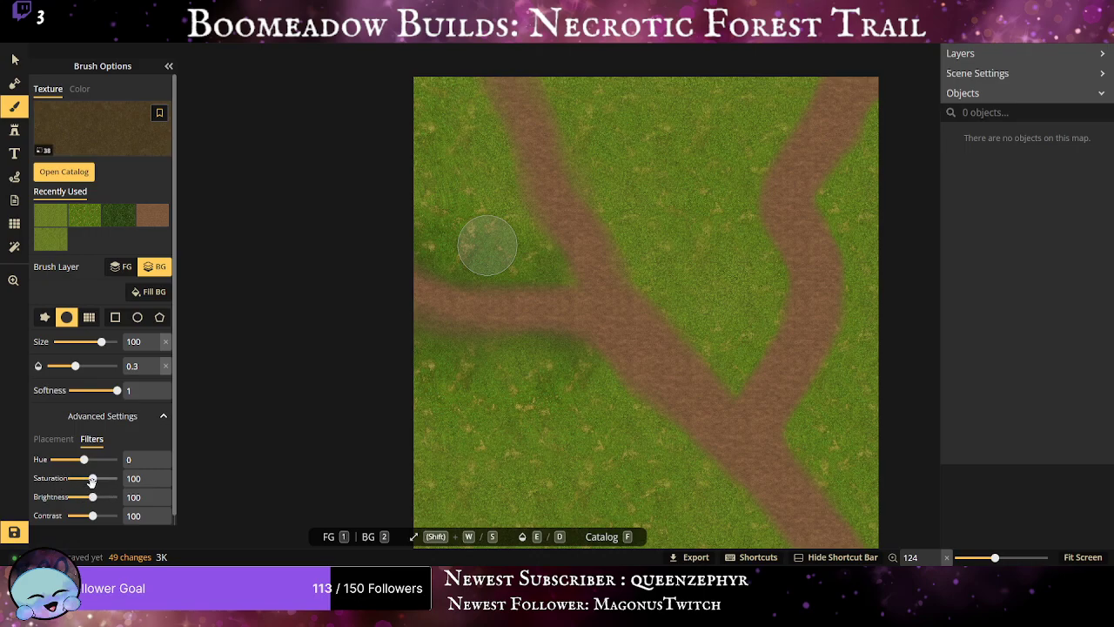
{"action": "left_click_drag", "start_coordinate": [91, 497], "coordinate": [87, 497]}
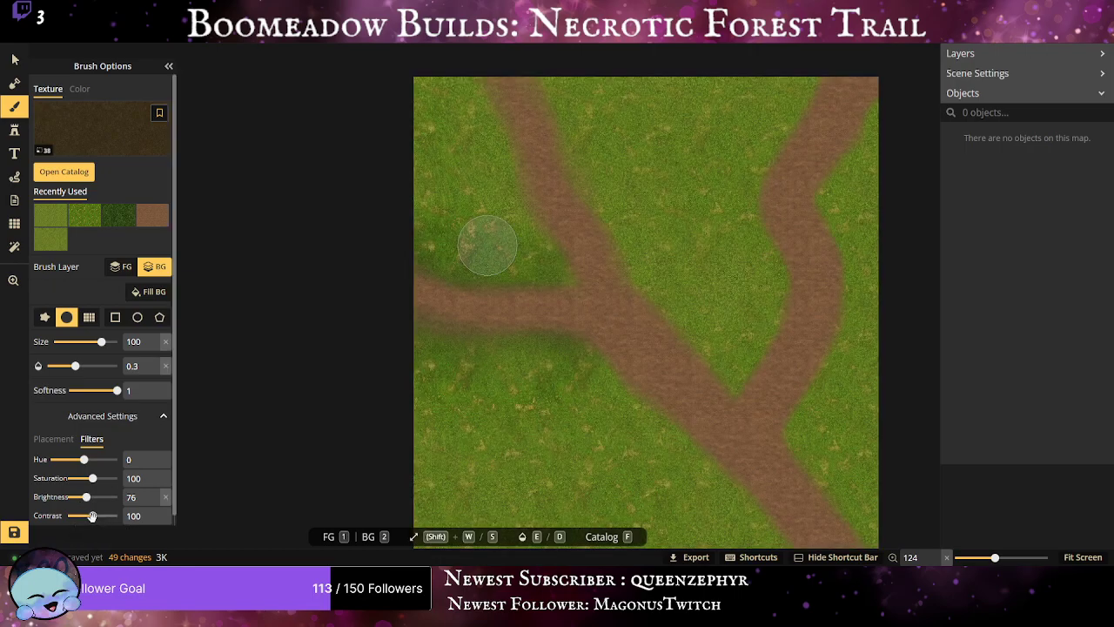
{"action": "left_click_drag", "start_coordinate": [92, 516], "coordinate": [97, 517]}
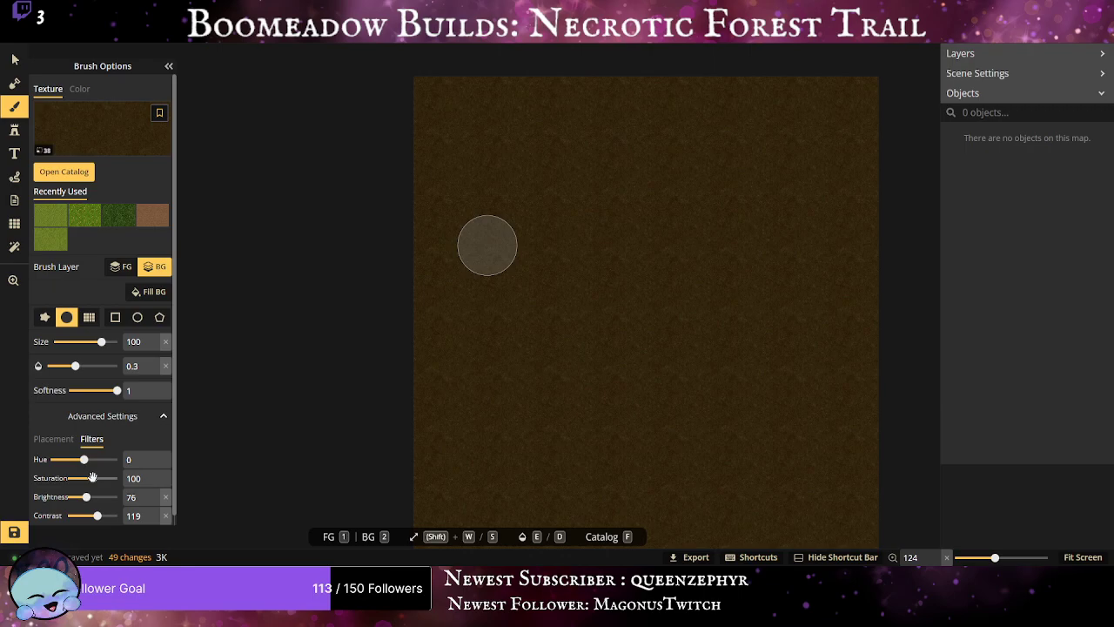
{"action": "left_click_drag", "start_coordinate": [92, 478], "coordinate": [94, 477]}
{"action": "left_click_drag", "start_coordinate": [85, 497], "coordinate": [83, 497]}
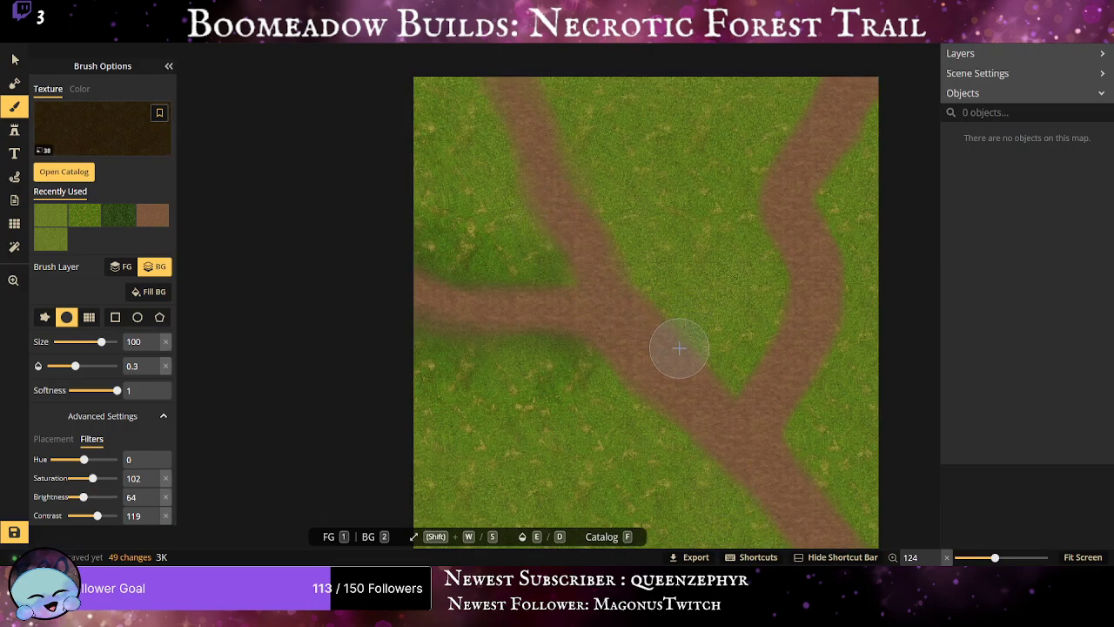
Set the brush size to 85 and paint dark brown over the diagonal trail's bottom-right end.
{"action": "scroll", "coordinate": [677, 348], "scroll_direction": "down", "scroll_amount": 3}
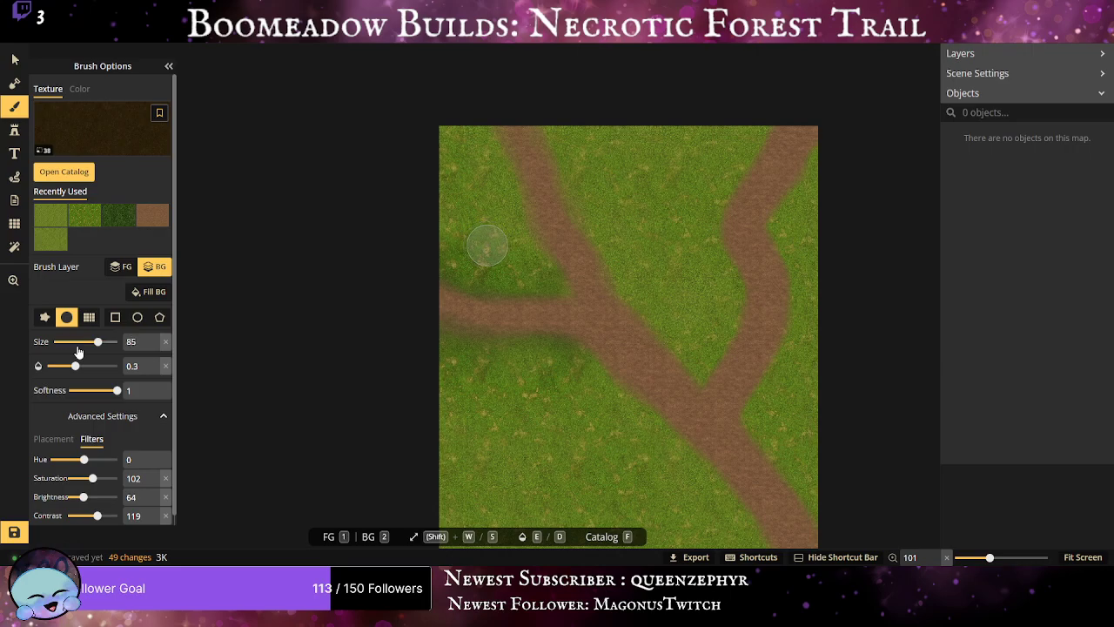
{"action": "scroll", "coordinate": [578, 288], "scroll_direction": "up", "scroll_amount": 1}
{"action": "left_click_drag", "start_coordinate": [580, 293], "coordinate": [415, 97]}
{"action": "scroll", "coordinate": [602, 412], "scroll_direction": "up", "scroll_amount": 2}
{"action": "scroll", "coordinate": [641, 416], "scroll_direction": "up", "scroll_amount": 3}
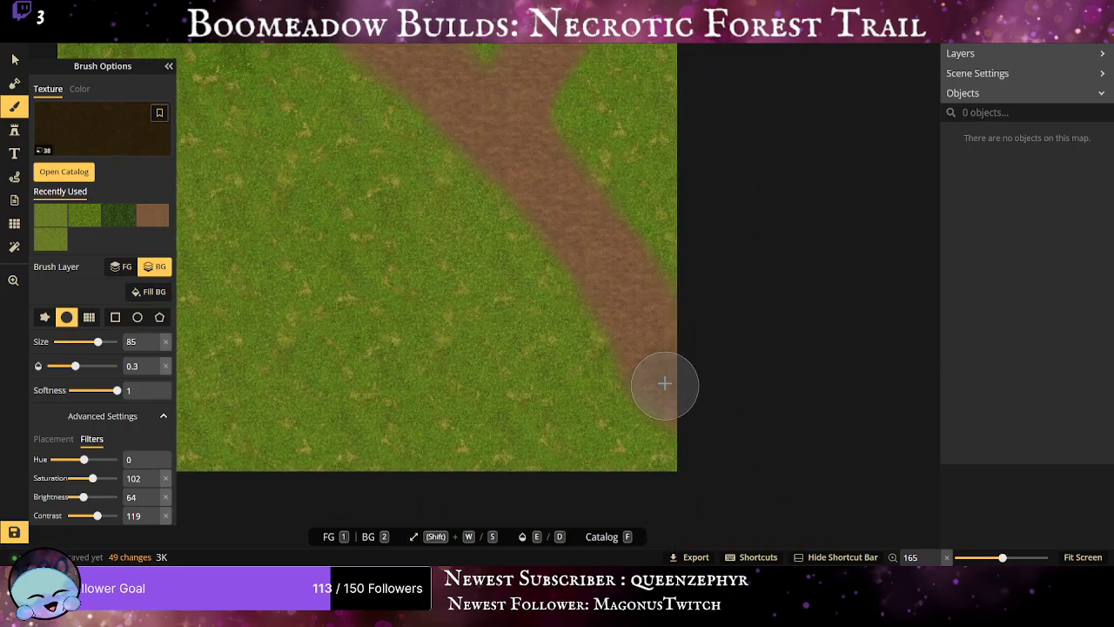
{"action": "mouse_move", "coordinate": [667, 350]}
{"action": "left_mouse_down"}
{"action": "mouse_move", "coordinate": [692, 410]}
{"action": "mouse_move", "coordinate": [682, 385]}
{"action": "mouse_move", "coordinate": [677, 396]}
{"action": "mouse_move", "coordinate": [671, 388]}
{"action": "mouse_move", "coordinate": [700, 435]}
{"action": "left_mouse_up"}
Set the brush opacity to 0.5 and paint dark brown along the lower edge of the diagonal trail, from its bottom-right end up to the fork.
{"action": "left_click_drag", "start_coordinate": [149, 366], "coordinate": [3, 280]}
{"action": "type", "text": "0"}
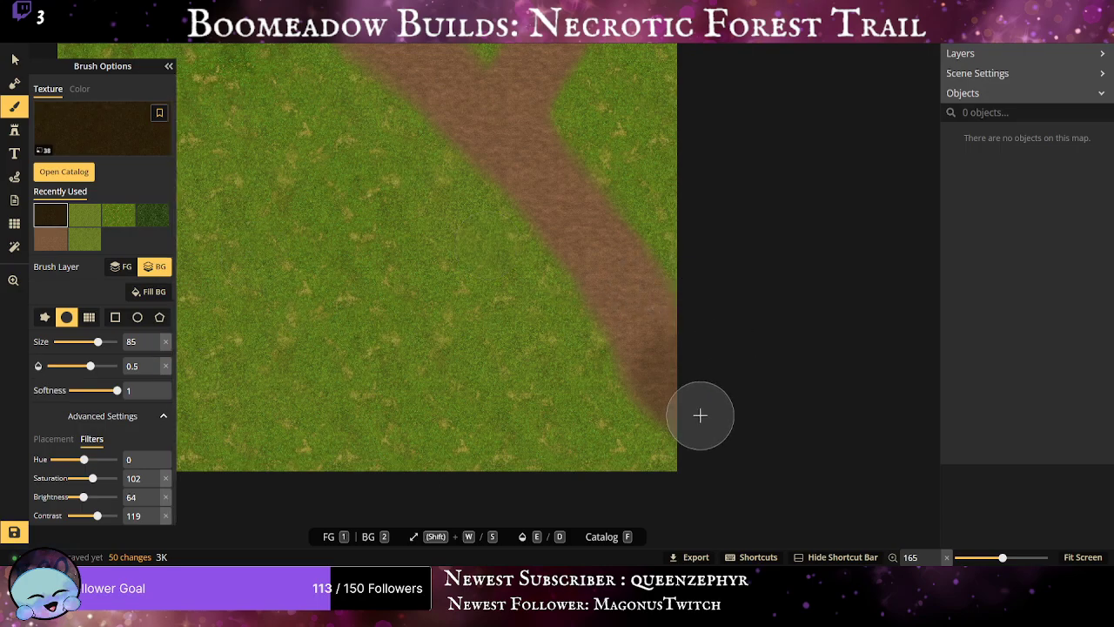
{"action": "mouse_move", "coordinate": [675, 392]}
{"action": "left_mouse_down"}
{"action": "mouse_move", "coordinate": [520, 186]}
{"action": "mouse_move", "coordinate": [605, 293]}
{"action": "mouse_move", "coordinate": [703, 461]}
{"action": "mouse_move", "coordinate": [697, 432]}
{"action": "mouse_move", "coordinate": [524, 190]}
{"action": "mouse_move", "coordinate": [413, 93]}
{"action": "mouse_move", "coordinate": [585, 254]}
{"action": "mouse_move", "coordinate": [649, 373]}
{"action": "mouse_move", "coordinate": [686, 404]}
{"action": "mouse_move", "coordinate": [541, 175]}
{"action": "mouse_move", "coordinate": [659, 373]}
{"action": "mouse_move", "coordinate": [609, 258]}
{"action": "mouse_move", "coordinate": [662, 330]}
{"action": "left_mouse_up"}
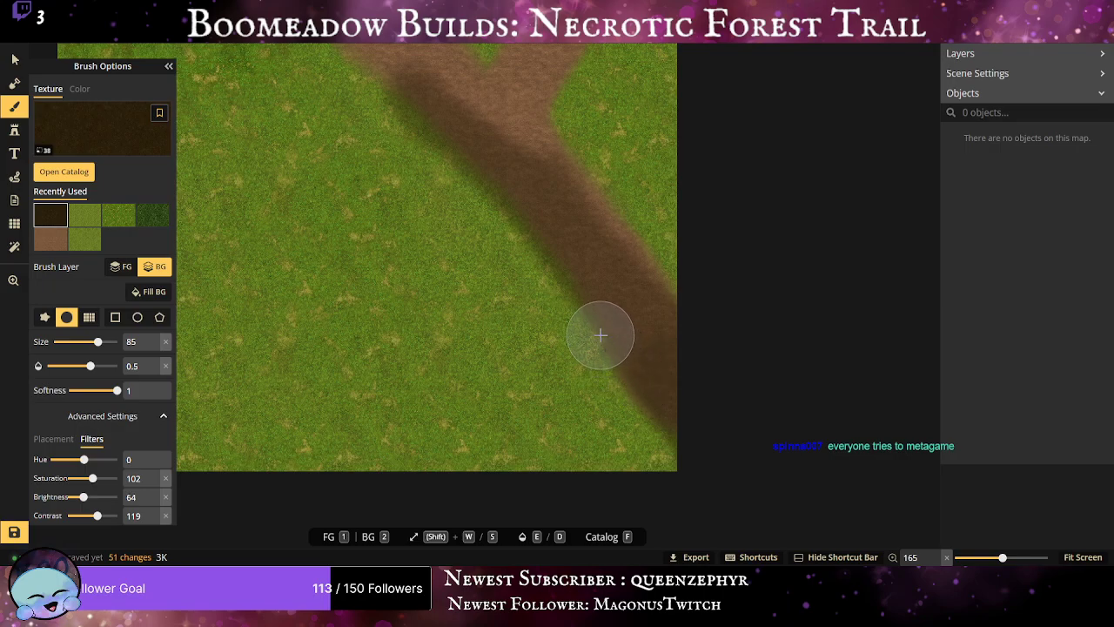
{"action": "left_click_drag", "start_coordinate": [598, 333], "coordinate": [542, 431]}
{"action": "scroll", "coordinate": [541, 432], "scroll_direction": "up", "scroll_amount": 1}
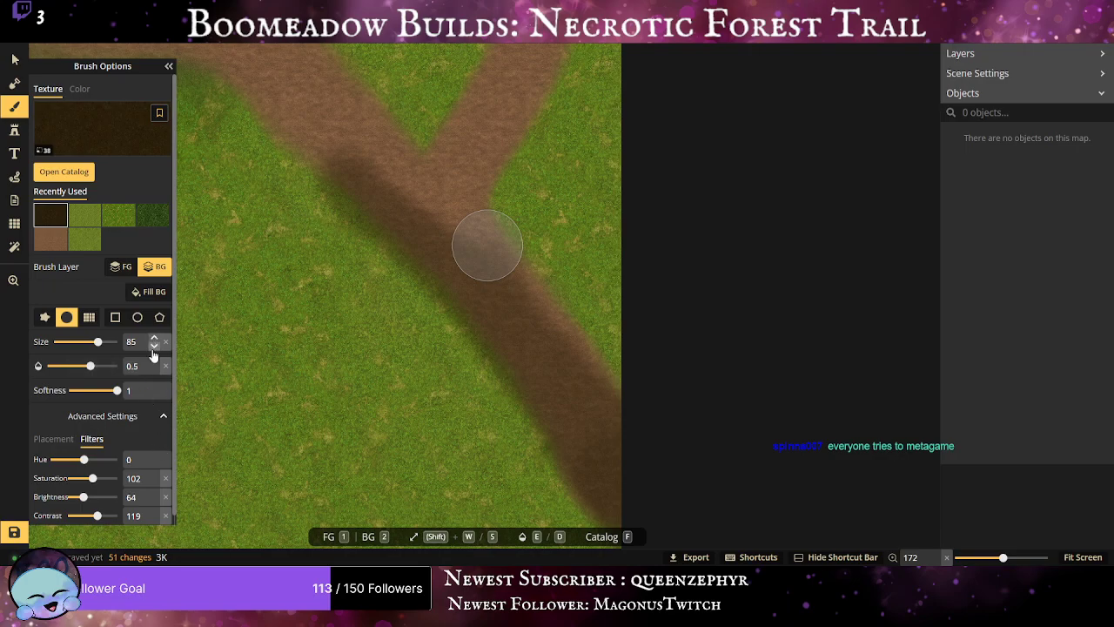
Set the brush opacity to 0.75 and paint dark brown over the lower diagonal trail and the right branch up to the map's top edge.
{"action": "left_click", "coordinate": [90, 368]}
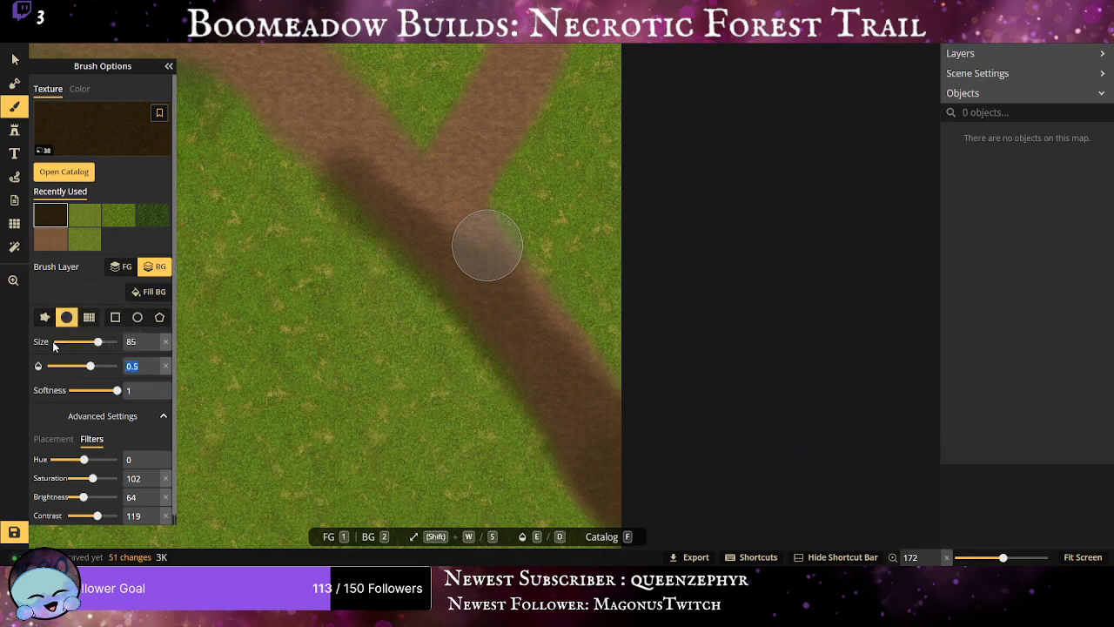
{"action": "type", "text": "0"}
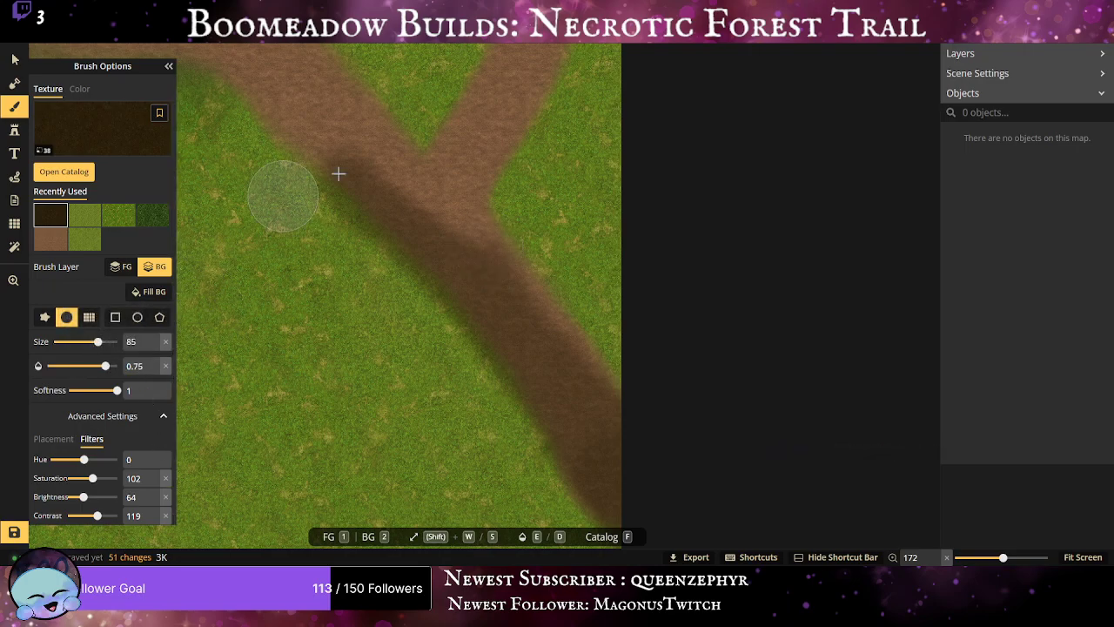
{"action": "mouse_move", "coordinate": [428, 223]}
{"action": "left_mouse_down"}
{"action": "mouse_move", "coordinate": [460, 217]}
{"action": "mouse_move", "coordinate": [612, 425]}
{"action": "mouse_move", "coordinate": [648, 518]}
{"action": "mouse_move", "coordinate": [593, 475]}
{"action": "mouse_move", "coordinate": [447, 253]}
{"action": "mouse_move", "coordinate": [351, 188]}
{"action": "mouse_move", "coordinate": [342, 167]}
{"action": "mouse_move", "coordinate": [455, 236]}
{"action": "mouse_move", "coordinate": [625, 438]}
{"action": "mouse_move", "coordinate": [485, 236]}
{"action": "mouse_move", "coordinate": [465, 175]}
{"action": "mouse_move", "coordinate": [472, 136]}
{"action": "mouse_move", "coordinate": [453, 208]}
{"action": "mouse_move", "coordinate": [462, 249]}
{"action": "mouse_move", "coordinate": [472, 145]}
{"action": "mouse_move", "coordinate": [477, 404]}
{"action": "left_mouse_up"}
{"action": "scroll", "coordinate": [526, 159], "scroll_direction": "down", "scroll_amount": 4}
{"action": "left_click_drag", "start_coordinate": [525, 165], "coordinate": [525, 246]}
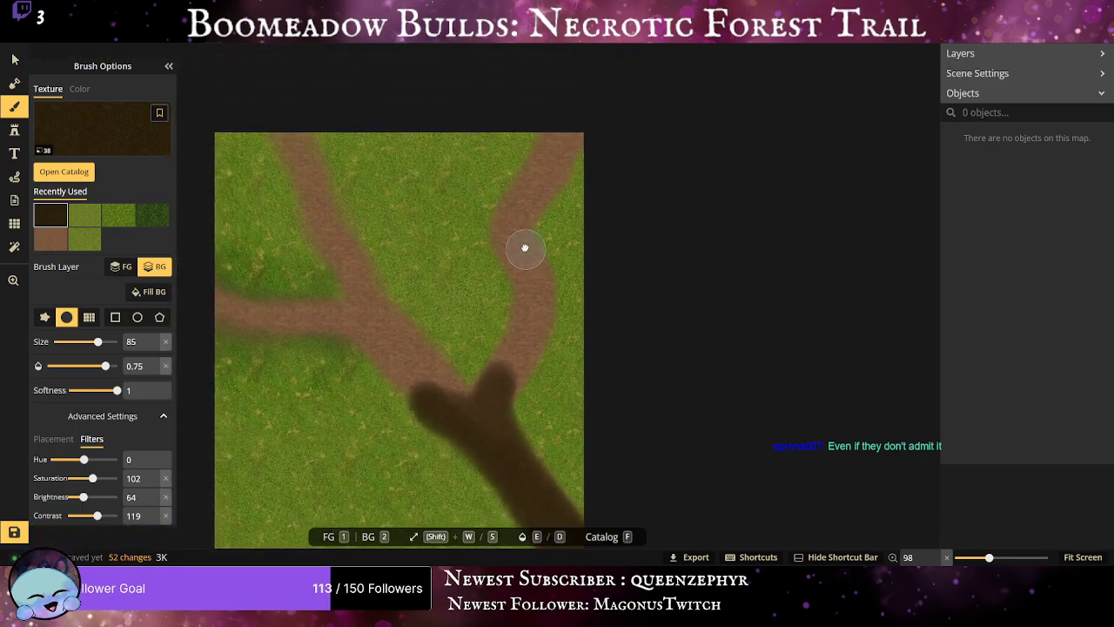
{"action": "mouse_move", "coordinate": [559, 140]}
{"action": "left_mouse_down"}
{"action": "mouse_move", "coordinate": [513, 212]}
{"action": "mouse_move", "coordinate": [510, 242]}
{"action": "mouse_move", "coordinate": [534, 296]}
{"action": "mouse_move", "coordinate": [502, 381]}
{"action": "mouse_move", "coordinate": [522, 281]}
{"action": "mouse_move", "coordinate": [512, 217]}
{"action": "mouse_move", "coordinate": [573, 122]}
{"action": "mouse_move", "coordinate": [575, 148]}
{"action": "left_mouse_up"}
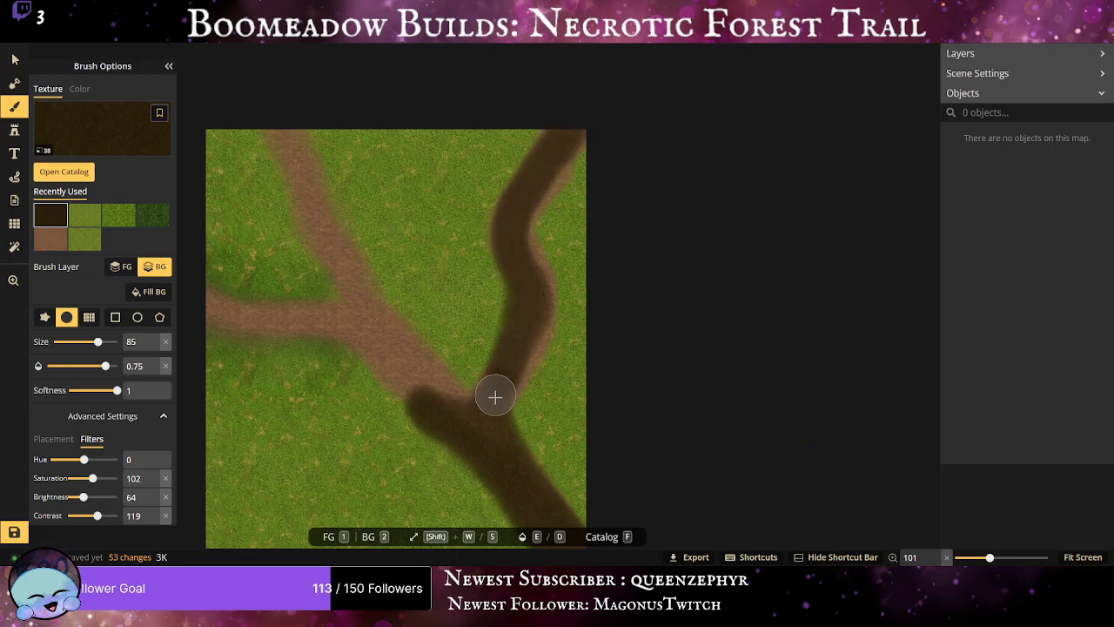
{"action": "mouse_move", "coordinate": [542, 327]}
{"action": "left_mouse_down"}
{"action": "mouse_move", "coordinate": [545, 298]}
{"action": "mouse_move", "coordinate": [521, 230]}
{"action": "mouse_move", "coordinate": [543, 180]}
{"action": "mouse_move", "coordinate": [619, 99]}
{"action": "left_mouse_up"}
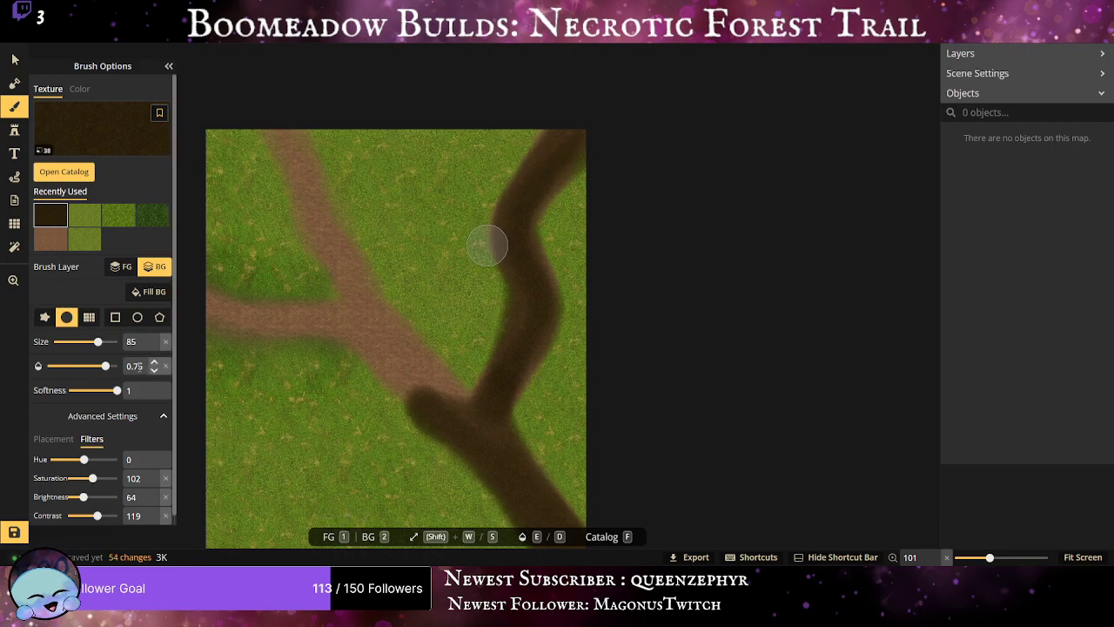
Set the brush opacity to 1 and paint dark brown over the right branch, the left branch and the full diagonal trail.
{"action": "left_click_drag", "start_coordinate": [106, 364], "coordinate": [117, 366]}
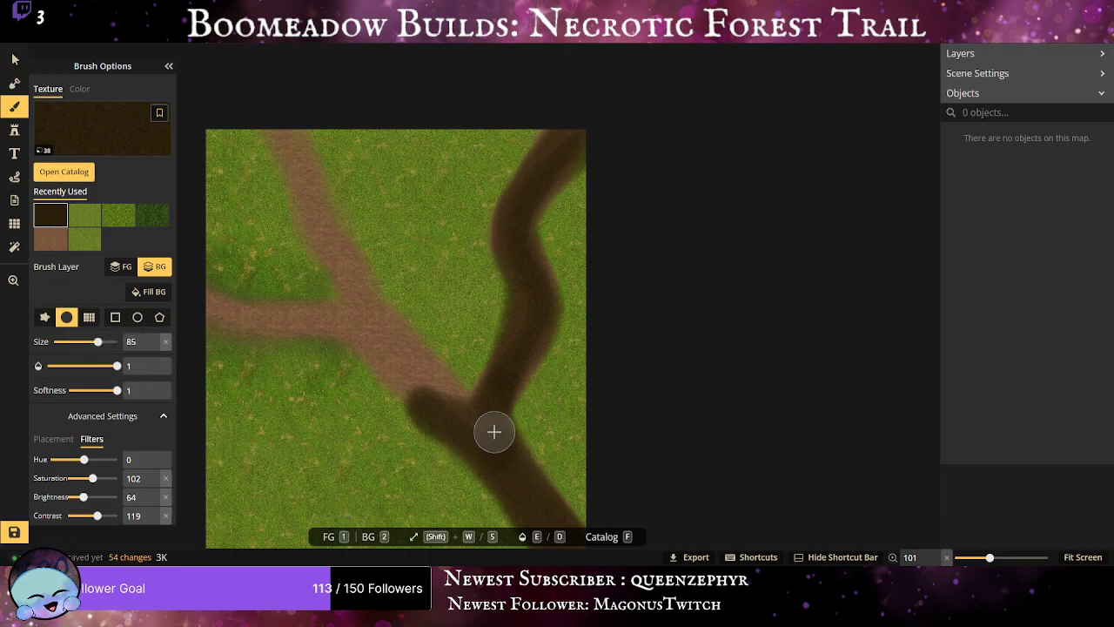
{"action": "mouse_move", "coordinate": [509, 371]}
{"action": "left_mouse_down"}
{"action": "mouse_move", "coordinate": [532, 313]}
{"action": "mouse_move", "coordinate": [521, 240]}
{"action": "mouse_move", "coordinate": [533, 197]}
{"action": "mouse_move", "coordinate": [576, 127]}
{"action": "mouse_move", "coordinate": [604, 114]}
{"action": "left_mouse_up"}
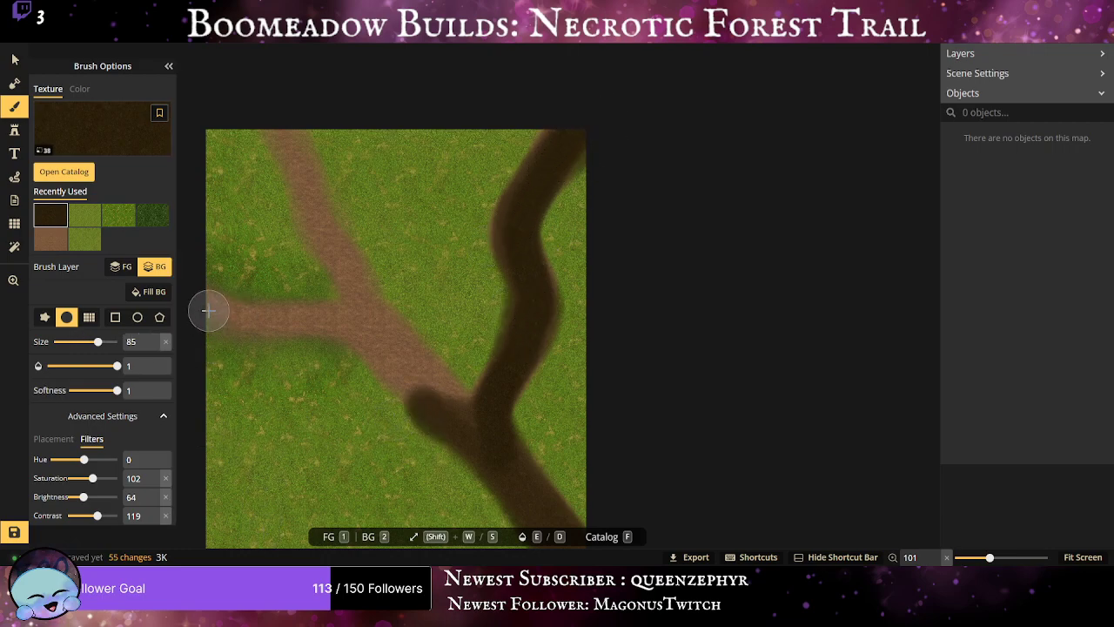
{"action": "mouse_move", "coordinate": [212, 307]}
{"action": "left_mouse_down"}
{"action": "mouse_move", "coordinate": [327, 313]}
{"action": "mouse_move", "coordinate": [432, 413]}
{"action": "left_mouse_up"}
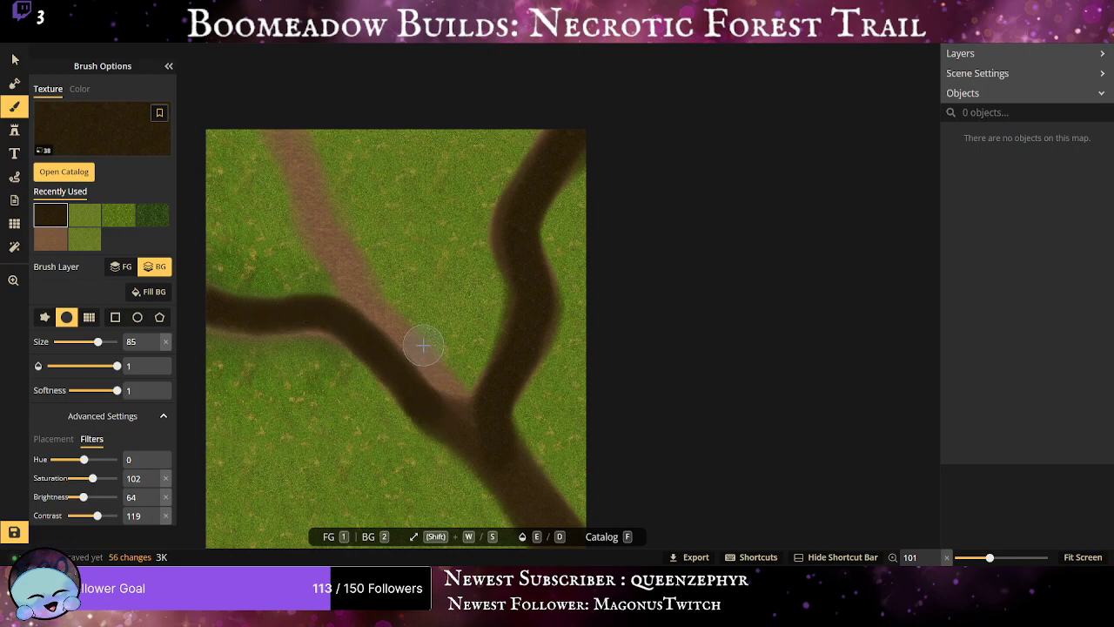
{"action": "mouse_move", "coordinate": [423, 347]}
{"action": "left_mouse_down"}
{"action": "mouse_move", "coordinate": [456, 424]}
{"action": "mouse_move", "coordinate": [499, 441]}
{"action": "mouse_move", "coordinate": [454, 417]}
{"action": "mouse_move", "coordinate": [326, 253]}
{"action": "mouse_move", "coordinate": [282, 118]}
{"action": "mouse_move", "coordinate": [305, 199]}
{"action": "mouse_move", "coordinate": [407, 360]}
{"action": "mouse_move", "coordinate": [472, 422]}
{"action": "mouse_move", "coordinate": [517, 495]}
{"action": "mouse_move", "coordinate": [557, 439]}
{"action": "left_mouse_up"}
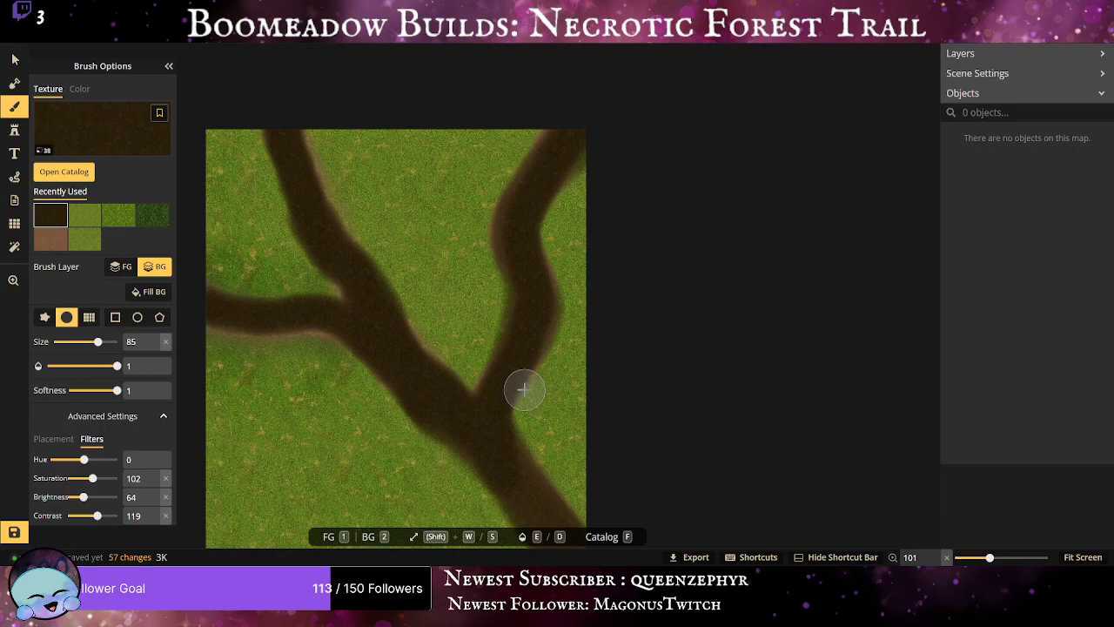
With the light brown dirt texture, opacity 0.5 and brush size 75, paint along the middle of the diagonal trail's bottom-right end.
{"action": "left_click", "coordinate": [60, 249]}
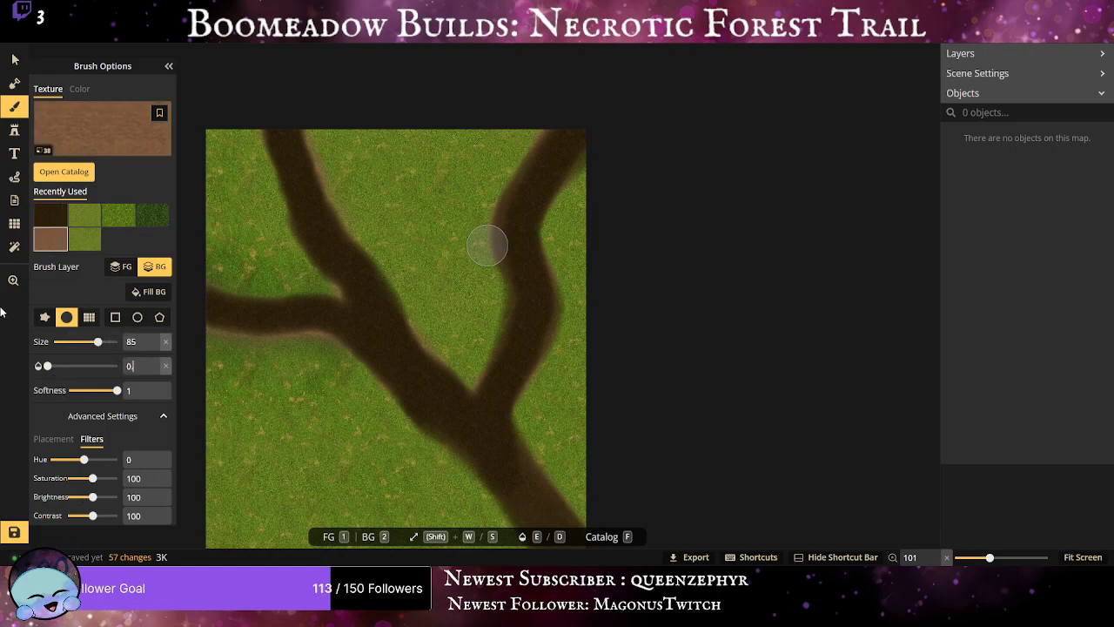
{"action": "double_click", "coordinate": [135, 342]}
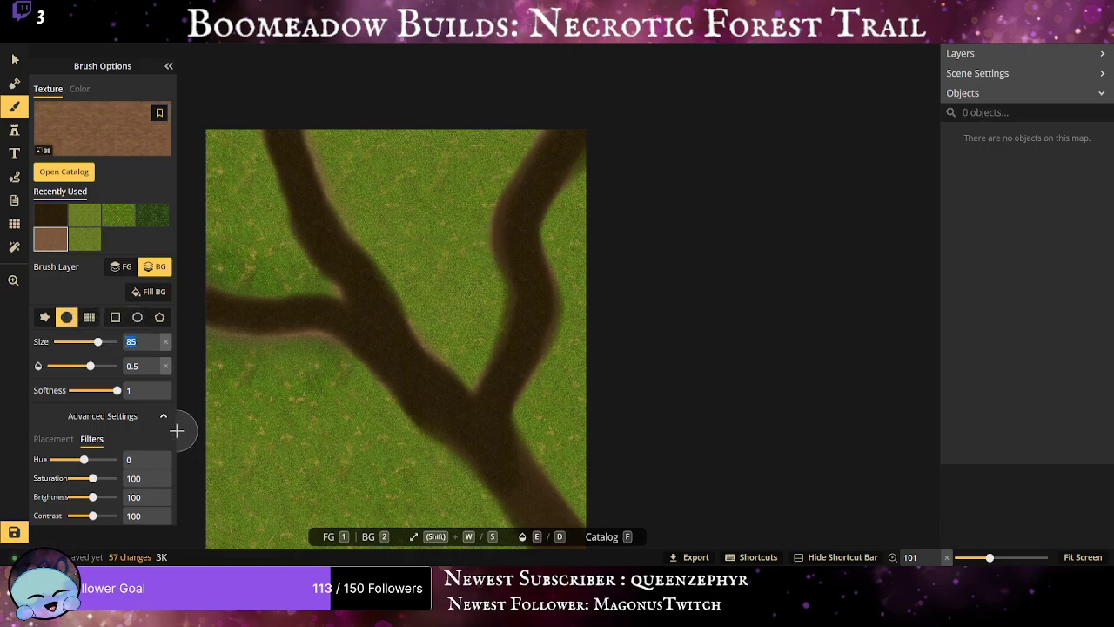
{"action": "scroll", "coordinate": [177, 430], "scroll_direction": "down", "scroll_amount": 1}
{"action": "scroll", "coordinate": [169, 418], "scroll_direction": "down", "scroll_amount": 1}
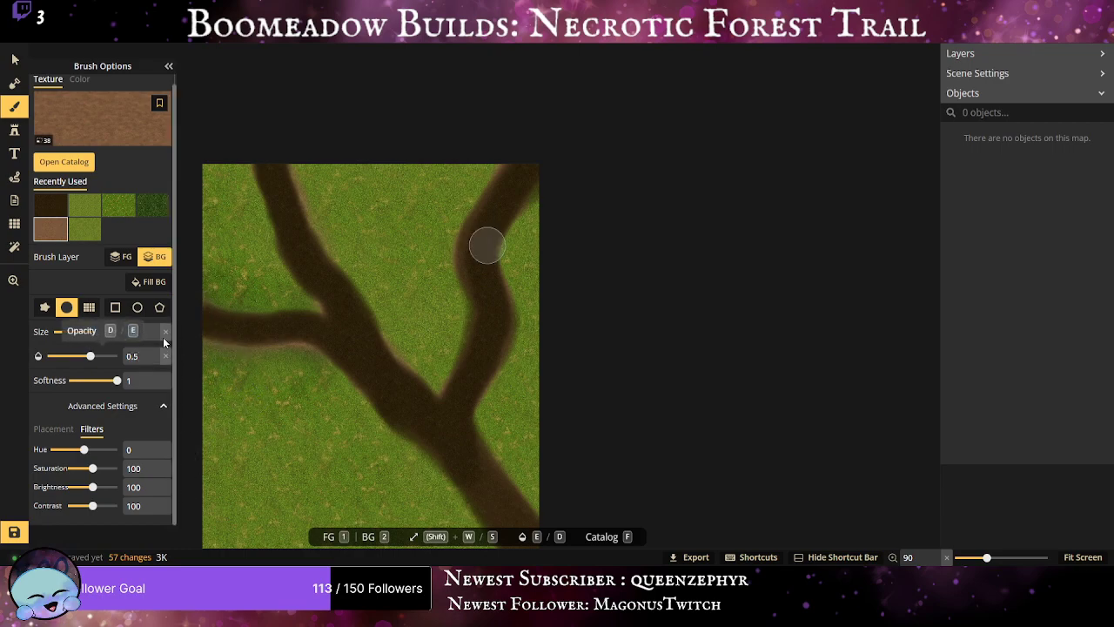
{"action": "left_click", "coordinate": [132, 331]}
{"action": "scroll", "coordinate": [136, 329], "scroll_direction": "up", "scroll_amount": 1}
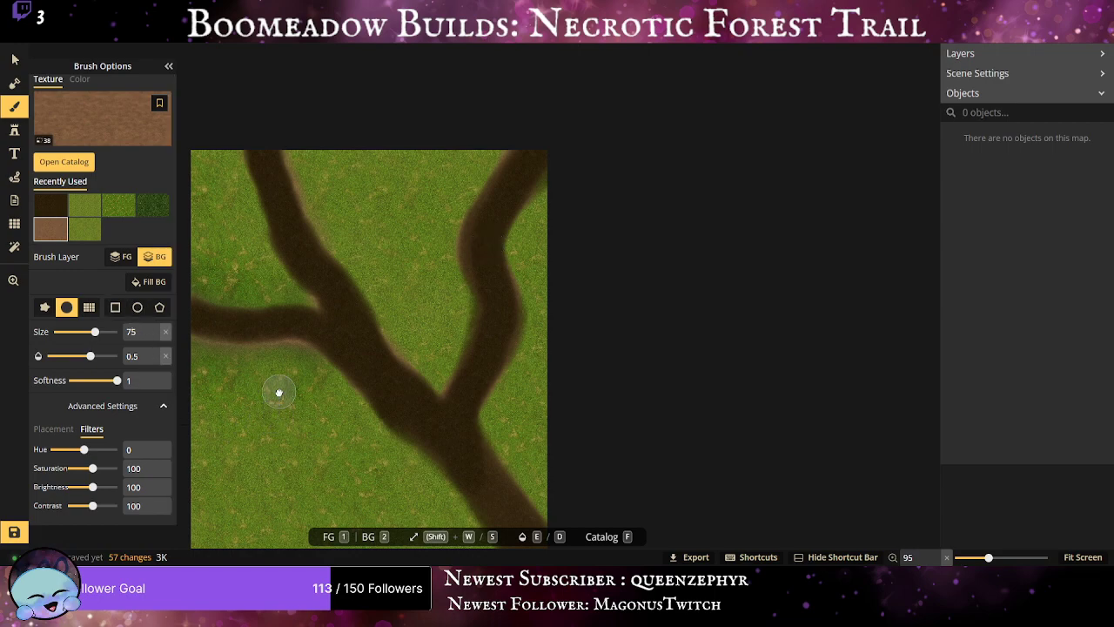
{"action": "mouse_move", "coordinate": [279, 392]}
{"action": "left_mouse_down"}
{"action": "mouse_move", "coordinate": [179, 323]}
{"action": "mouse_move", "coordinate": [180, 276]}
{"action": "left_mouse_up"}
{"action": "scroll", "coordinate": [331, 416], "scroll_direction": "up", "scroll_amount": 5}
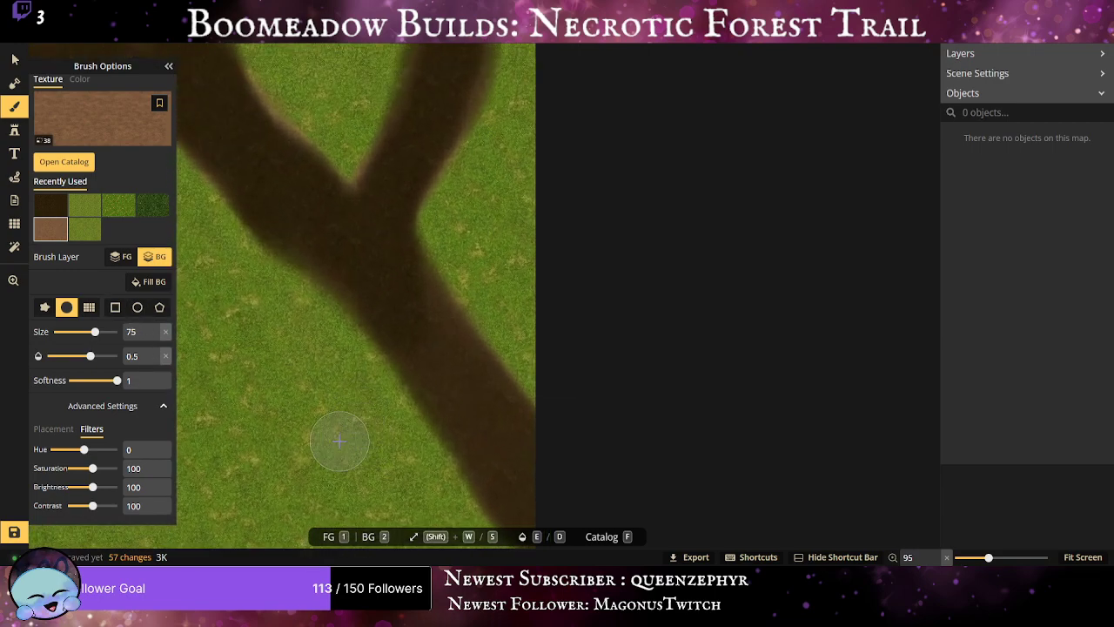
{"action": "mouse_move", "coordinate": [433, 345]}
{"action": "left_mouse_down"}
{"action": "mouse_move", "coordinate": [490, 435]}
{"action": "mouse_move", "coordinate": [557, 505]}
{"action": "left_mouse_up"}
{"action": "left_click_drag", "start_coordinate": [403, 412], "coordinate": [380, 249]}
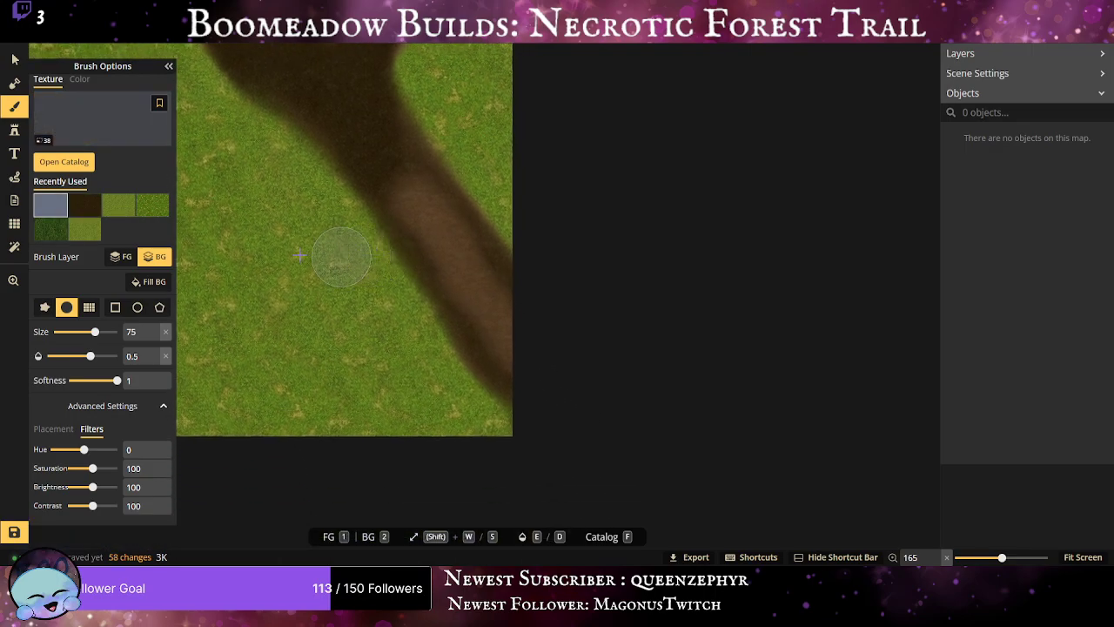
Set the brush size to 80 and paint light brown along the diagonal trail's bottom-right section up to just below the fork.
{"action": "left_click_drag", "start_coordinate": [127, 330], "coordinate": [2, 328]}
{"action": "type", "text": "80"}
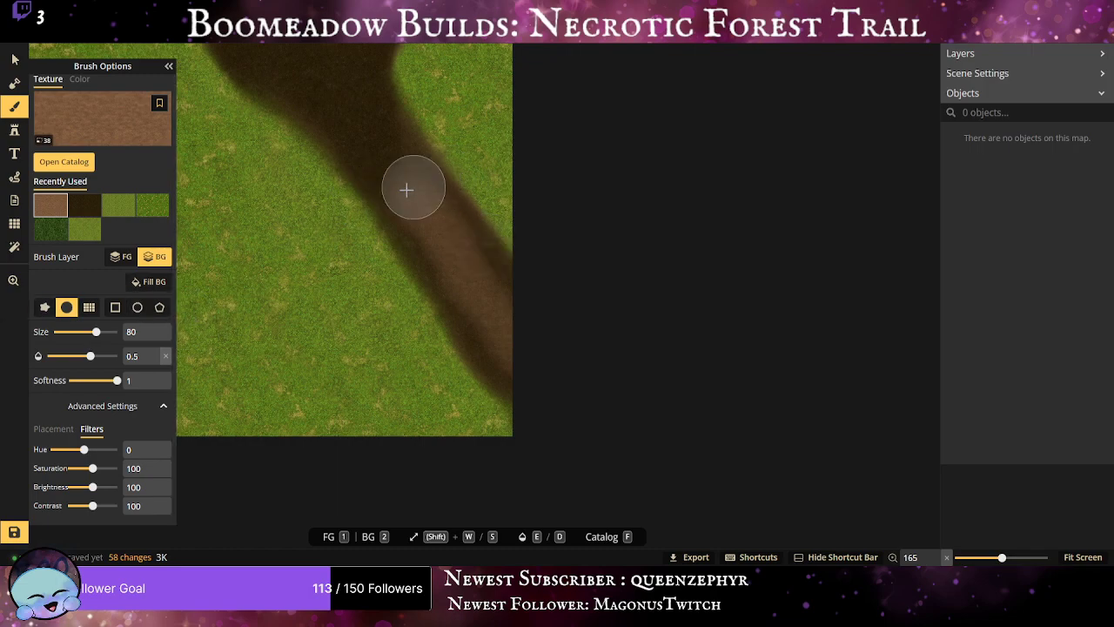
{"action": "mouse_move", "coordinate": [410, 195]}
{"action": "left_mouse_down"}
{"action": "mouse_move", "coordinate": [525, 373]}
{"action": "mouse_move", "coordinate": [492, 347]}
{"action": "mouse_move", "coordinate": [498, 321]}
{"action": "mouse_move", "coordinate": [474, 290]}
{"action": "mouse_move", "coordinate": [476, 271]}
{"action": "mouse_move", "coordinate": [402, 181]}
{"action": "mouse_move", "coordinate": [429, 248]}
{"action": "mouse_move", "coordinate": [520, 327]}
{"action": "mouse_move", "coordinate": [511, 303]}
{"action": "mouse_move", "coordinate": [437, 231]}
{"action": "mouse_move", "coordinate": [347, 110]}
{"action": "mouse_move", "coordinate": [396, 191]}
{"action": "mouse_move", "coordinate": [370, 145]}
{"action": "mouse_move", "coordinate": [301, 101]}
{"action": "mouse_move", "coordinate": [391, 156]}
{"action": "left_mouse_up"}
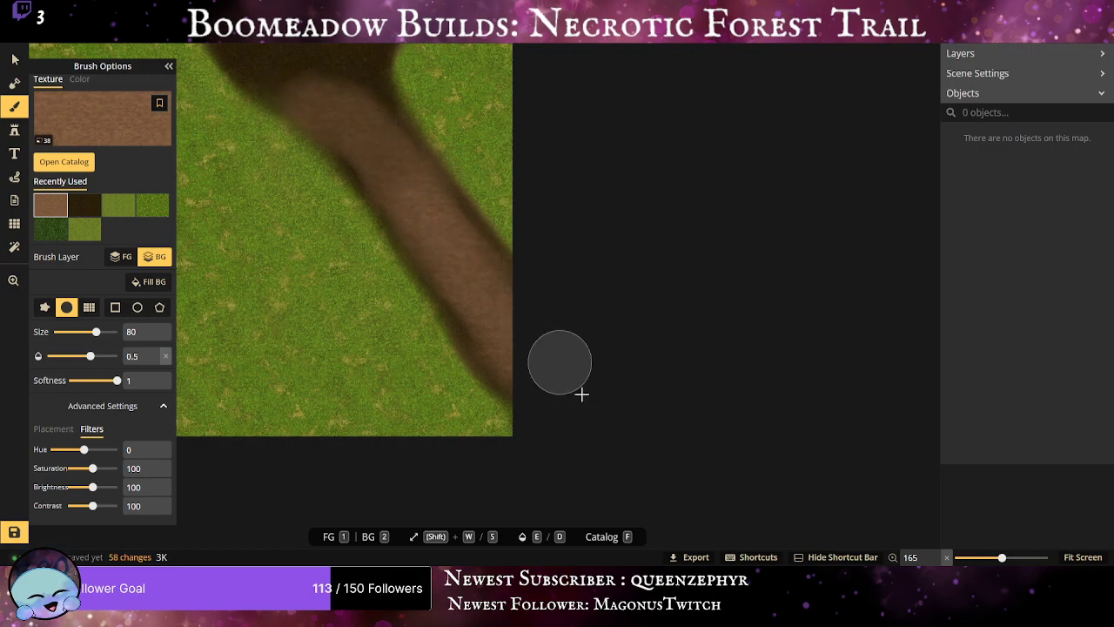
Paint light brown along the right branch between the map's top edge and the fork, leaving its edges dark.
{"action": "left_click_drag", "start_coordinate": [285, 178], "coordinate": [299, 518]}
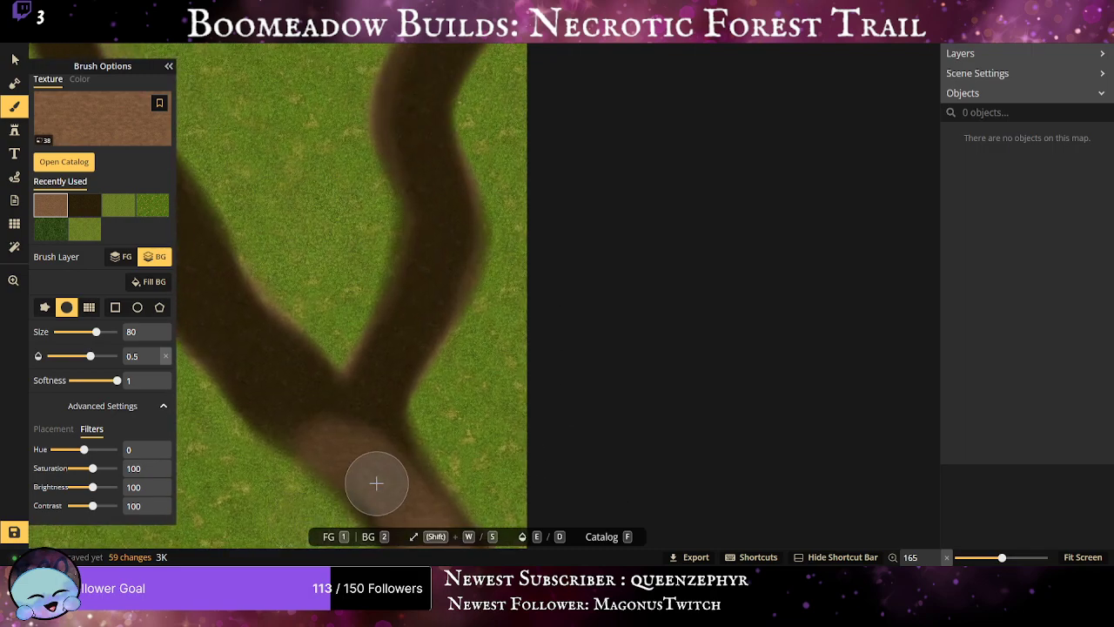
{"action": "mouse_move", "coordinate": [374, 409]}
{"action": "left_mouse_down"}
{"action": "mouse_move", "coordinate": [385, 369]}
{"action": "mouse_move", "coordinate": [383, 436]}
{"action": "mouse_move", "coordinate": [373, 436]}
{"action": "mouse_move", "coordinate": [385, 363]}
{"action": "mouse_move", "coordinate": [436, 290]}
{"action": "mouse_move", "coordinate": [445, 247]}
{"action": "mouse_move", "coordinate": [425, 170]}
{"action": "mouse_move", "coordinate": [433, 237]}
{"action": "mouse_move", "coordinate": [367, 411]}
{"action": "mouse_move", "coordinate": [365, 456]}
{"action": "left_mouse_up"}
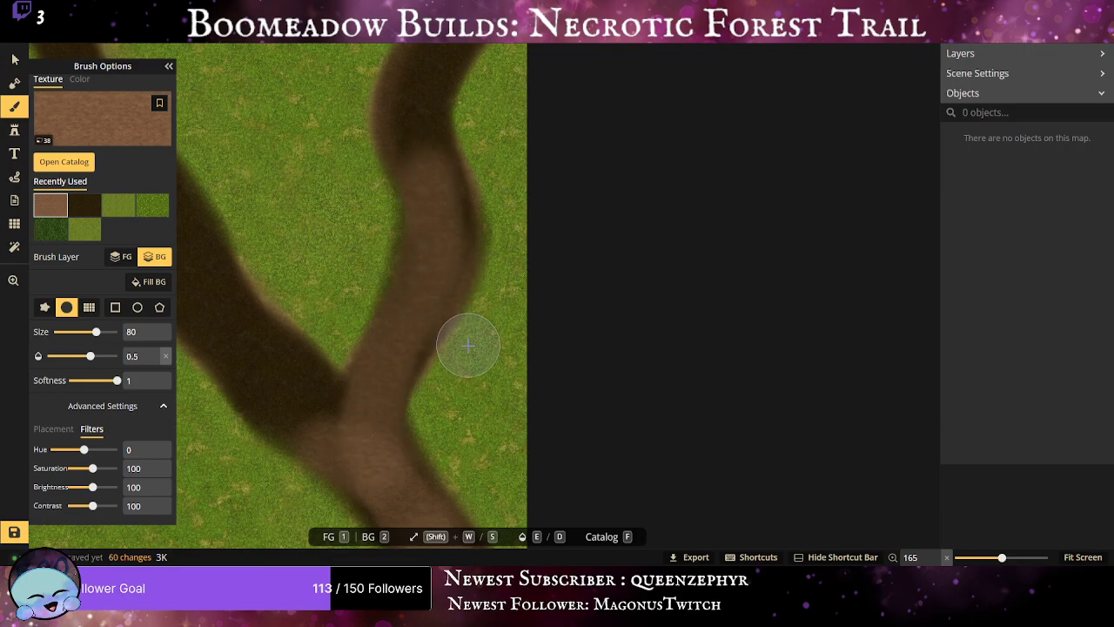
{"action": "key", "text": "ctrl+z"}
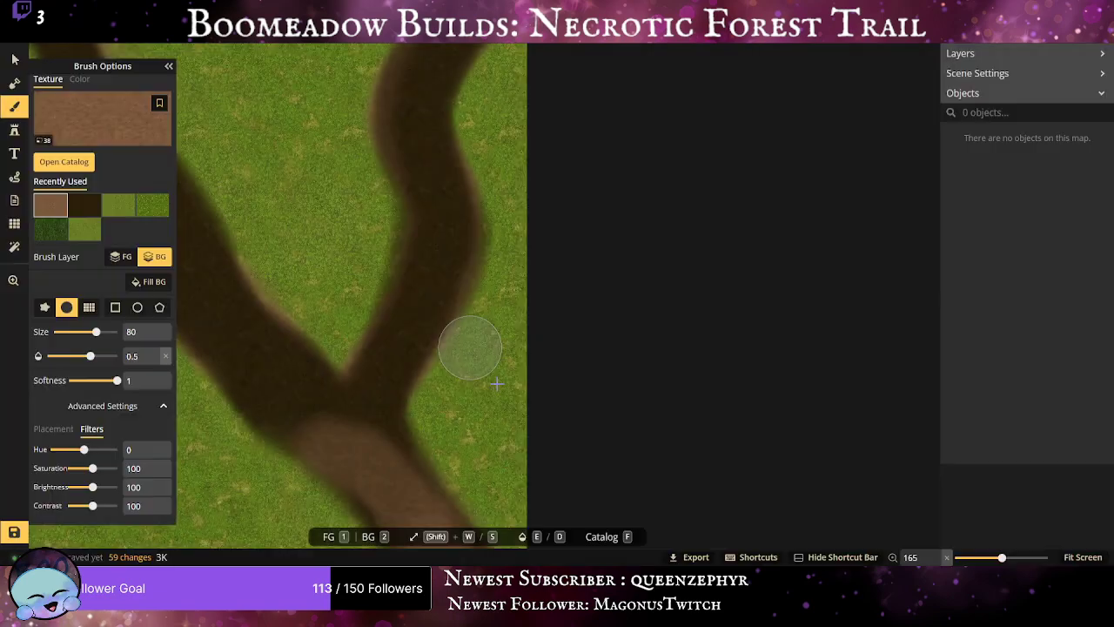
{"action": "scroll", "coordinate": [458, 208], "scroll_direction": "down", "scroll_amount": 3}
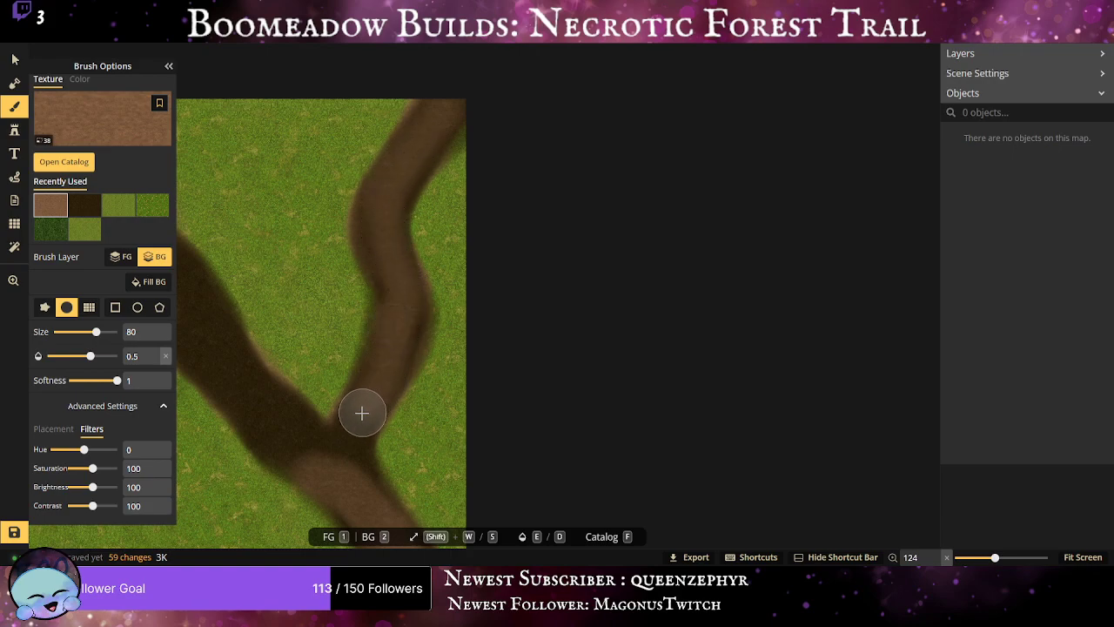
{"action": "left_click_drag", "start_coordinate": [343, 465], "coordinate": [330, 459]}
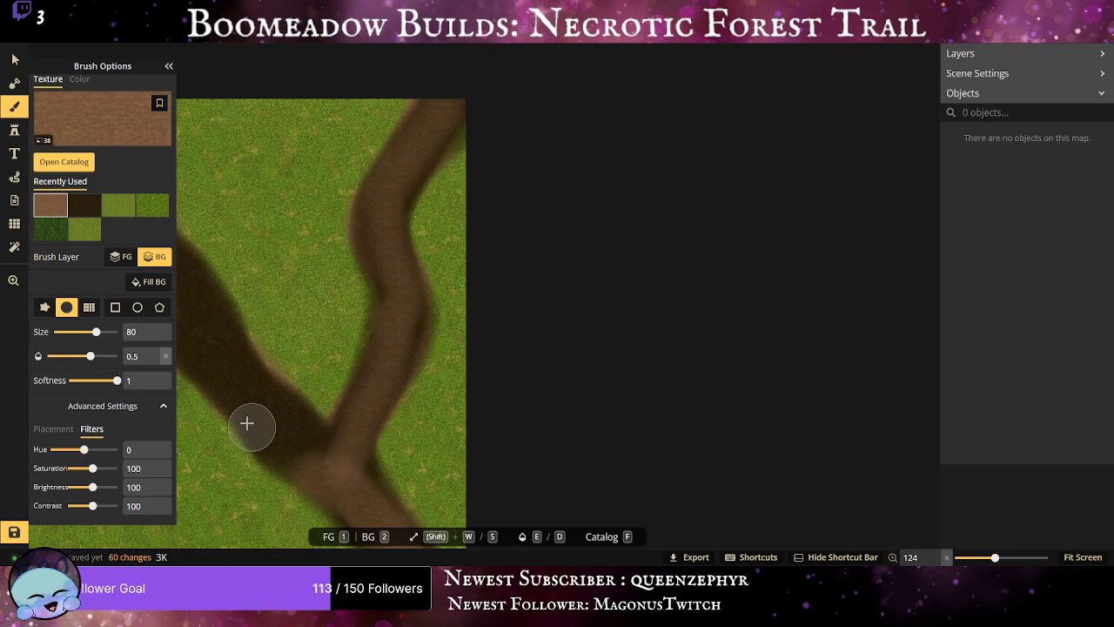
Set the brush size to 75 and paint light brown along the left branch and down the diagonal trail to the right-hand fork.
{"action": "left_click_drag", "start_coordinate": [314, 341], "coordinate": [550, 229]}
{"action": "scroll", "coordinate": [514, 270], "scroll_direction": "up", "scroll_amount": 1}
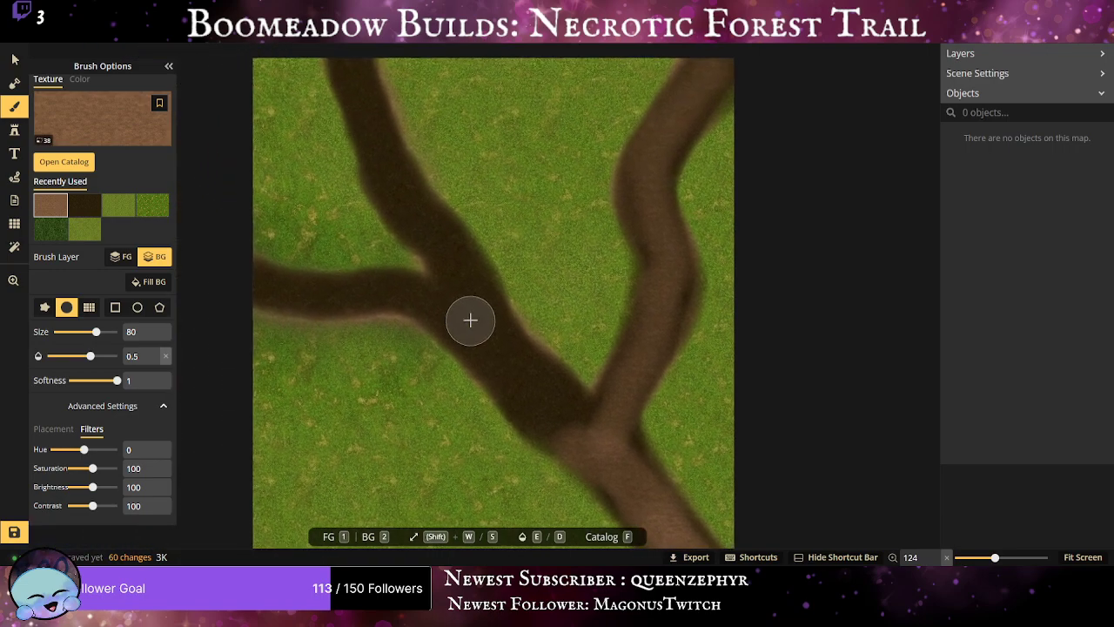
{"action": "mouse_move", "coordinate": [254, 281]}
{"action": "left_mouse_down"}
{"action": "mouse_move", "coordinate": [306, 296]}
{"action": "mouse_move", "coordinate": [425, 299]}
{"action": "left_mouse_up"}
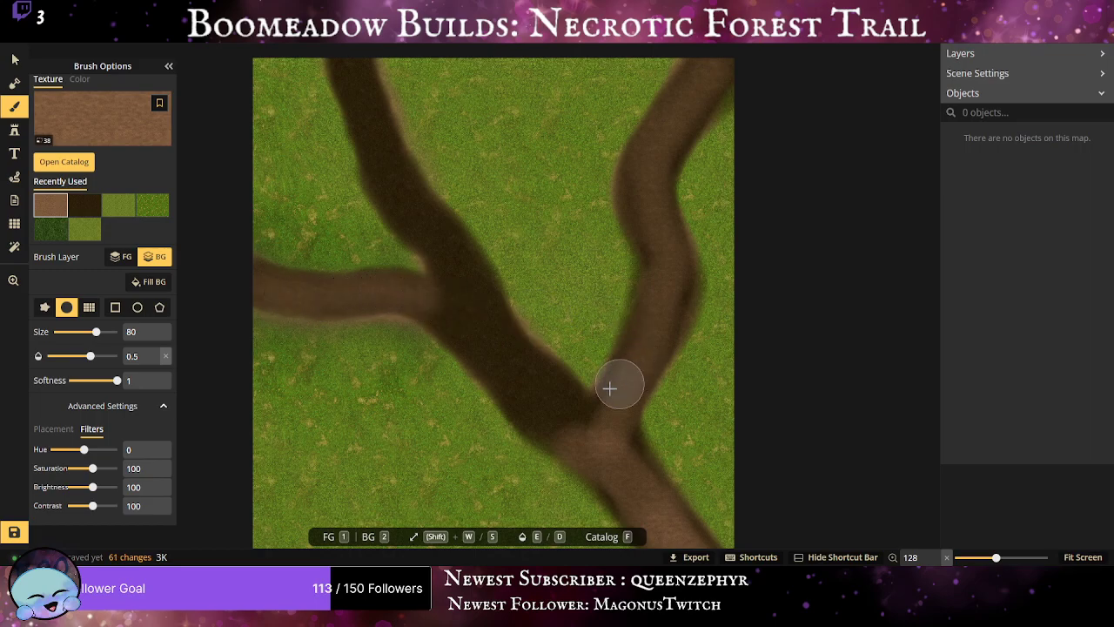
{"action": "key", "text": "ctrl+z"}
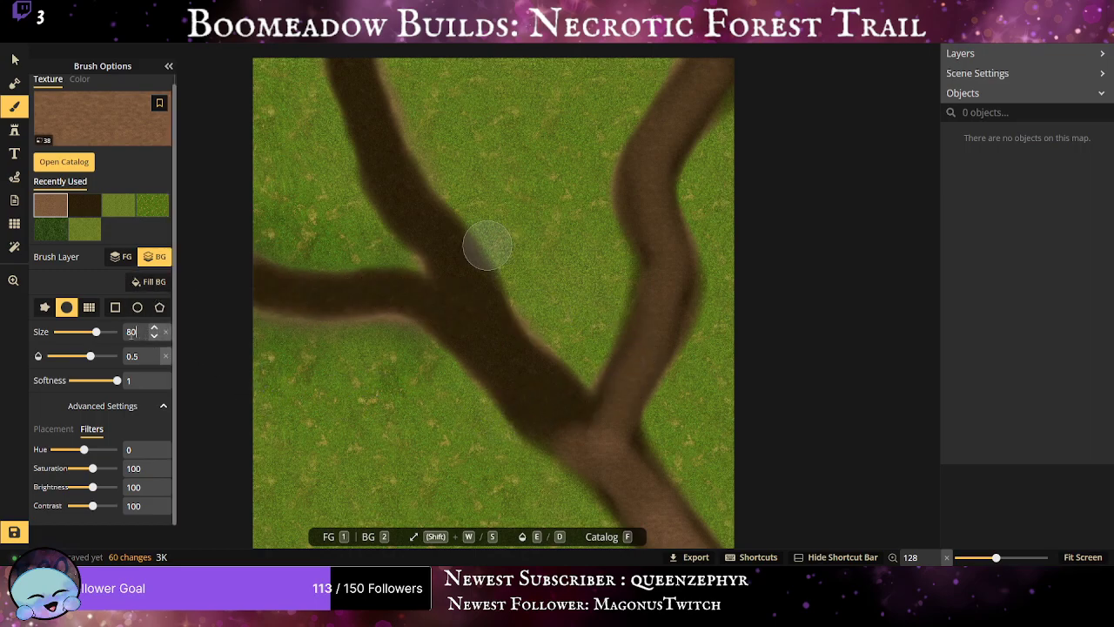
{"action": "double_click", "coordinate": [132, 331]}
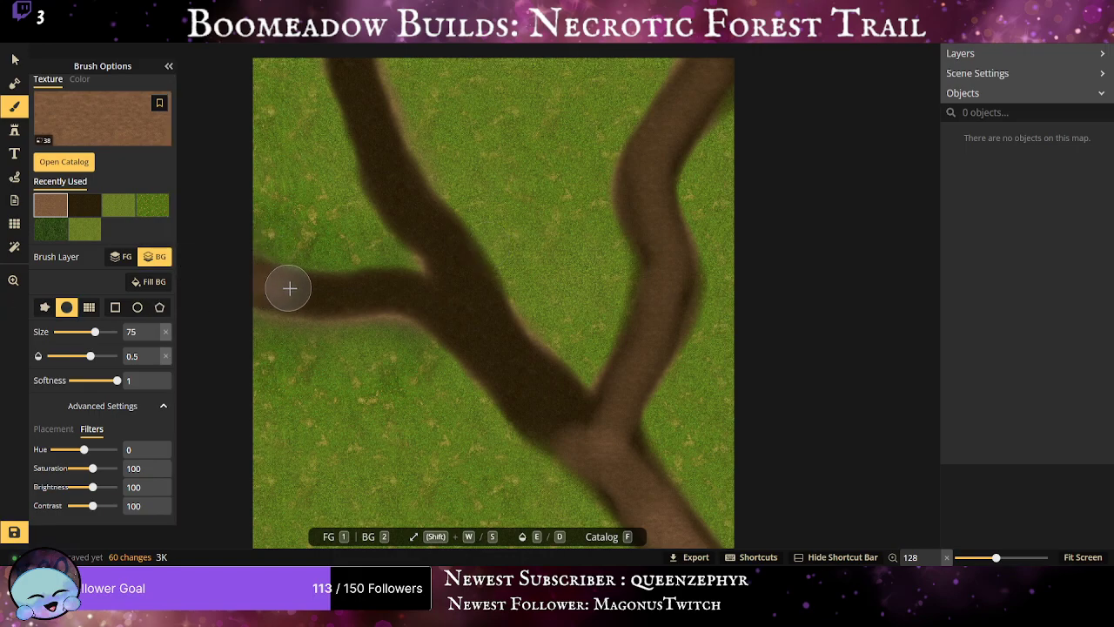
{"action": "mouse_move", "coordinate": [289, 288]}
{"action": "left_mouse_down"}
{"action": "mouse_move", "coordinate": [420, 296]}
{"action": "mouse_move", "coordinate": [579, 440]}
{"action": "mouse_move", "coordinate": [556, 437]}
{"action": "mouse_move", "coordinate": [497, 361]}
{"action": "left_mouse_up"}
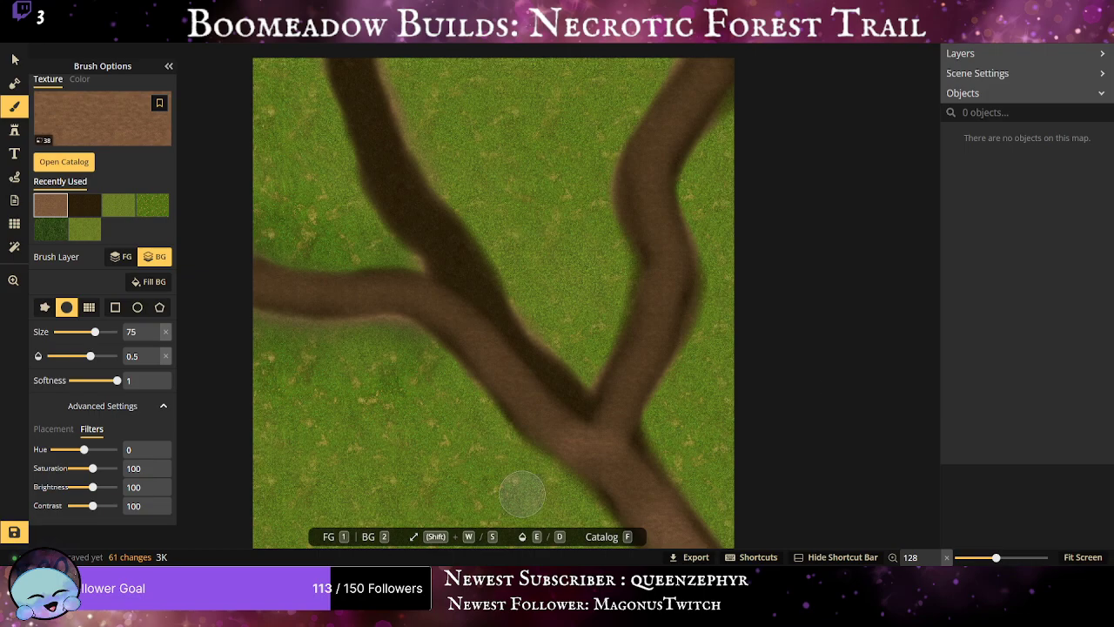
Save the map under the name Necrotic Forest Trail.
{"action": "left_click", "coordinate": [14, 532]}
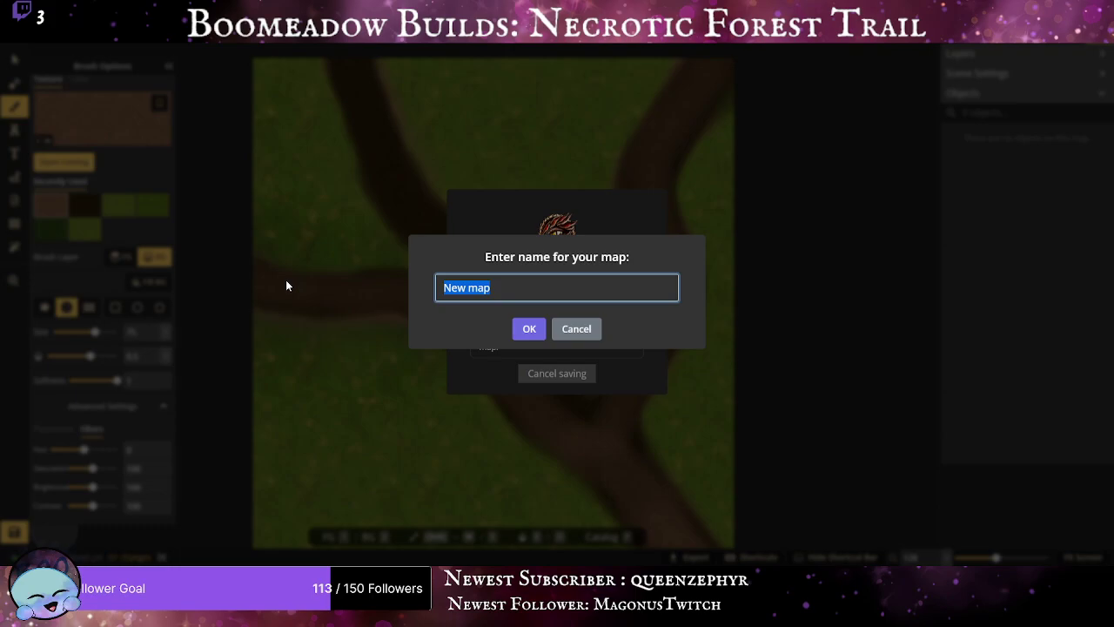
{"action": "type", "text": "Necrotic"}
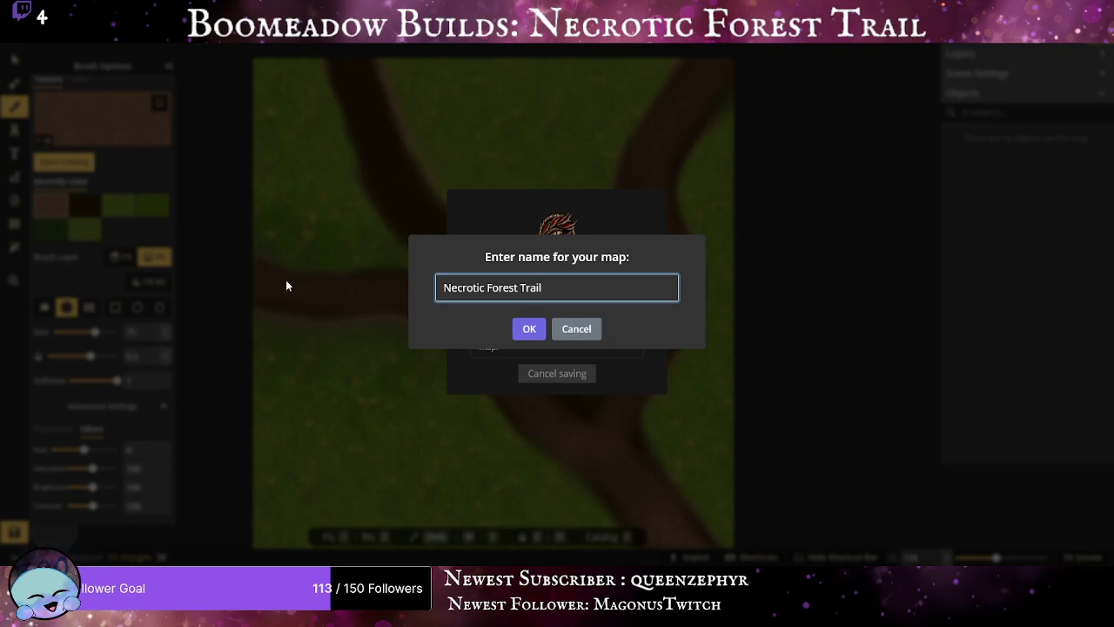
{"action": "key", "text": "Return"}
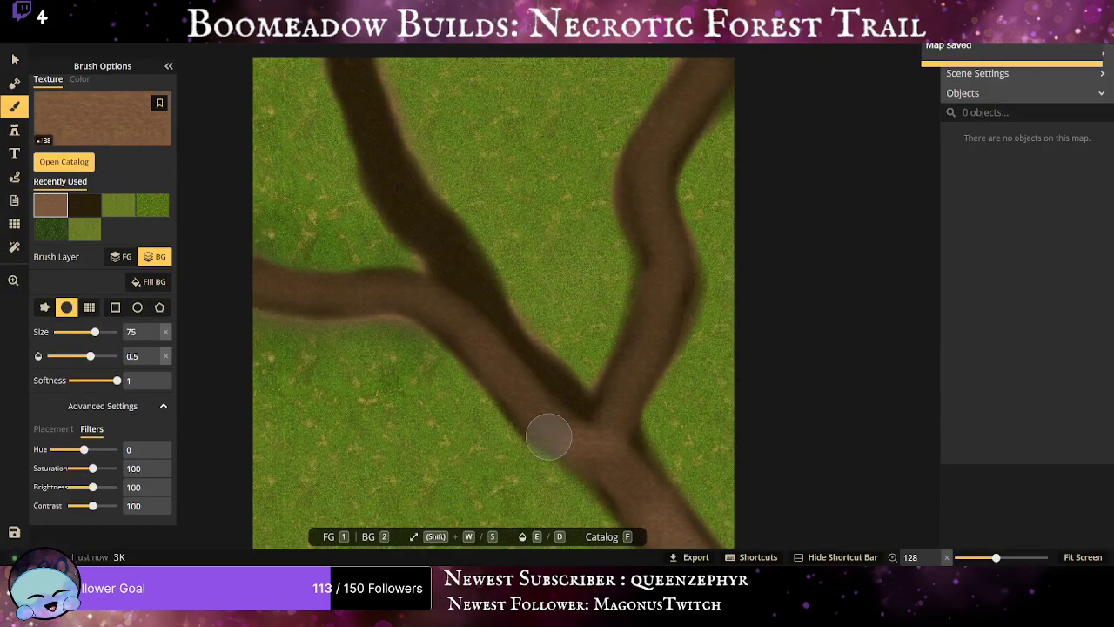
Paint light brown over the remaining dark middle of the diagonal trail and its upper-left branch up to the top edge.
{"action": "mouse_move", "coordinate": [588, 425]}
{"action": "left_mouse_down"}
{"action": "mouse_move", "coordinate": [468, 297]}
{"action": "mouse_move", "coordinate": [457, 252]}
{"action": "mouse_move", "coordinate": [507, 367]}
{"action": "mouse_move", "coordinate": [553, 421]}
{"action": "mouse_move", "coordinate": [638, 461]}
{"action": "mouse_move", "coordinate": [619, 468]}
{"action": "mouse_move", "coordinate": [525, 357]}
{"action": "mouse_move", "coordinate": [409, 292]}
{"action": "mouse_move", "coordinate": [303, 294]}
{"action": "mouse_move", "coordinate": [179, 269]}
{"action": "left_mouse_up"}
{"action": "scroll", "coordinate": [486, 284], "scroll_direction": "down", "scroll_amount": 1}
{"action": "scroll", "coordinate": [486, 284], "scroll_direction": "down", "scroll_amount": 1}
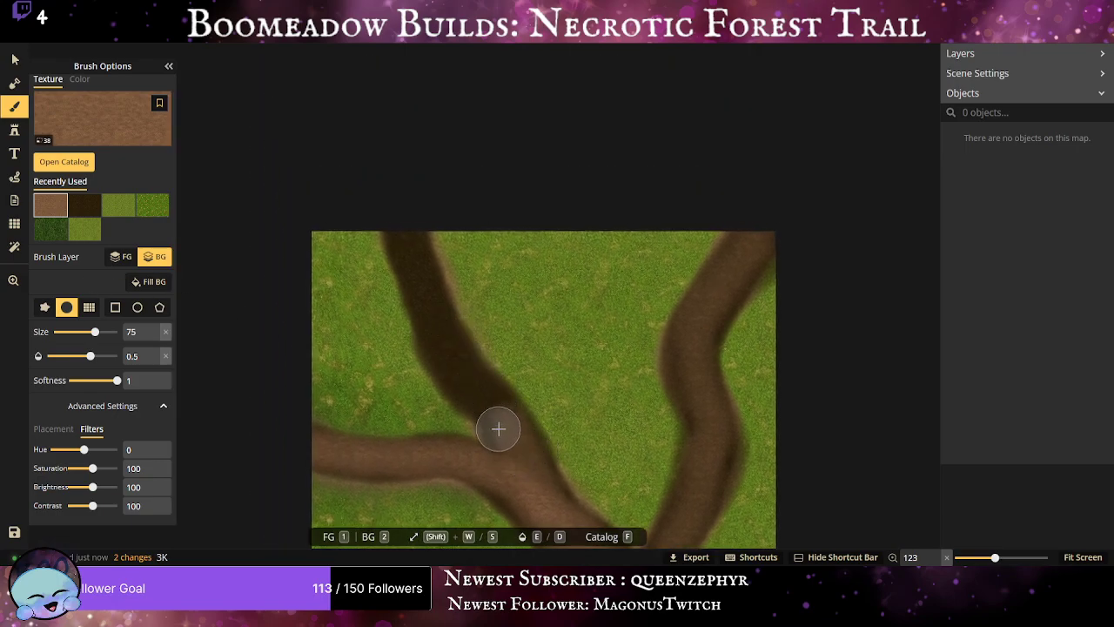
{"action": "left_click_drag", "start_coordinate": [464, 381], "coordinate": [406, 244]}
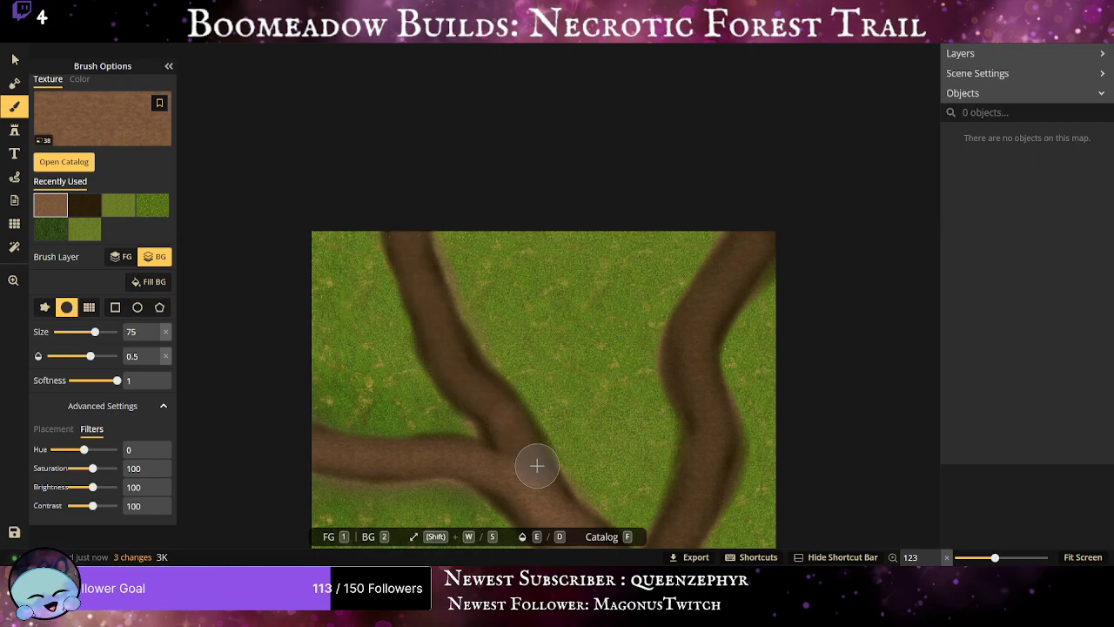
{"action": "mouse_move", "coordinate": [506, 428]}
{"action": "left_mouse_down"}
{"action": "mouse_move", "coordinate": [423, 304]}
{"action": "mouse_move", "coordinate": [410, 244]}
{"action": "mouse_move", "coordinate": [386, 206]}
{"action": "left_mouse_up"}
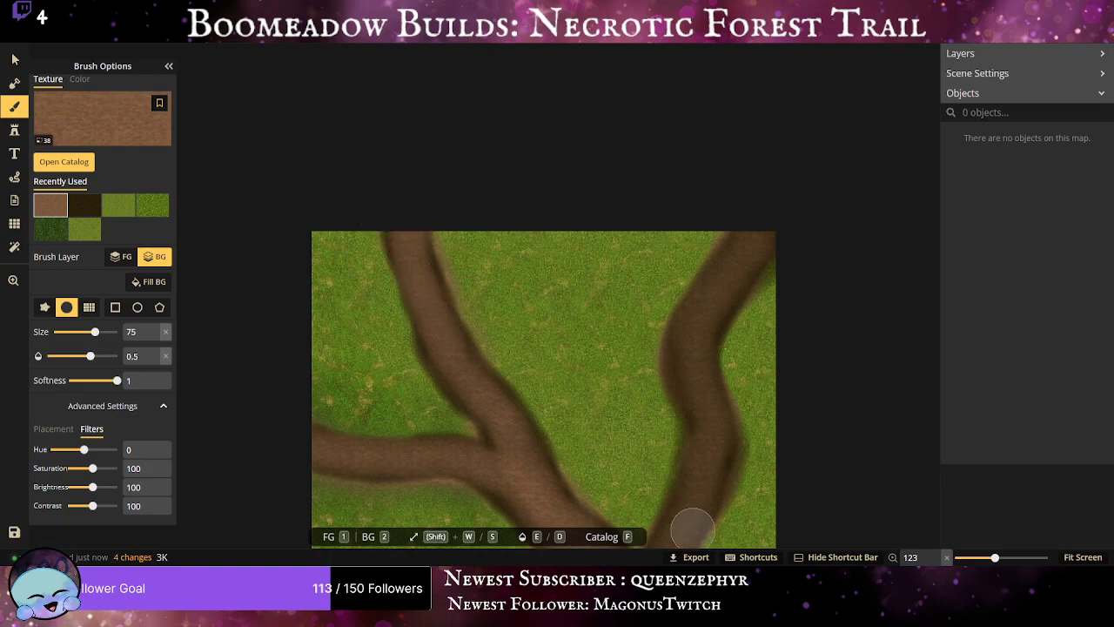
Paint dark soil along the right branch's edges with a brush of size 15 and opacity 0.4.
{"action": "scroll", "coordinate": [531, 391], "scroll_direction": "up", "scroll_amount": 1}
{"action": "left_click", "coordinate": [84, 205]}
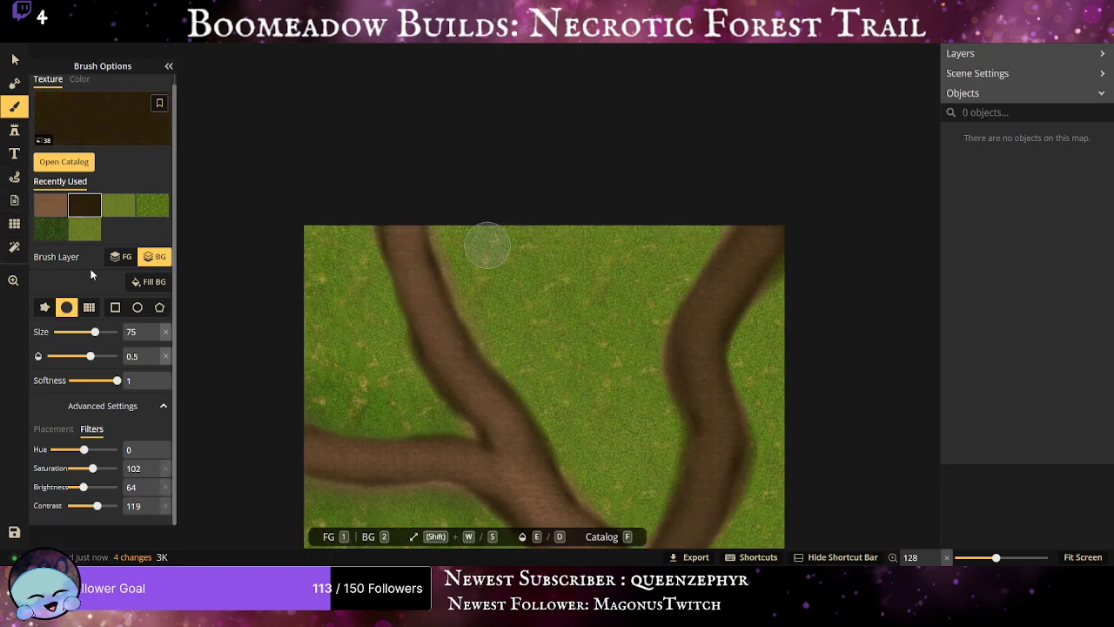
{"action": "left_click_drag", "start_coordinate": [95, 332], "coordinate": [71, 343]}
{"action": "left_click_drag", "start_coordinate": [641, 376], "coordinate": [415, 221]}
{"action": "scroll", "coordinate": [486, 360], "scroll_direction": "up", "scroll_amount": 3}
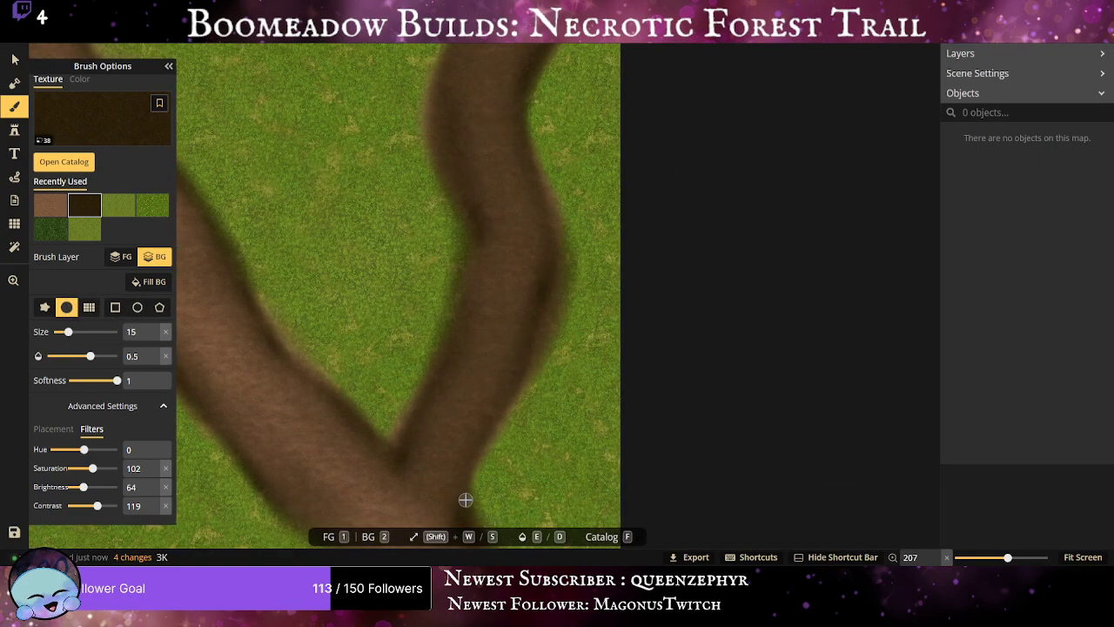
{"action": "left_click_drag", "start_coordinate": [144, 356], "coordinate": [0, 296]}
{"action": "left_click_drag", "start_coordinate": [515, 230], "coordinate": [433, 395]}
{"action": "scroll", "coordinate": [432, 395], "scroll_direction": "up", "scroll_amount": 1}
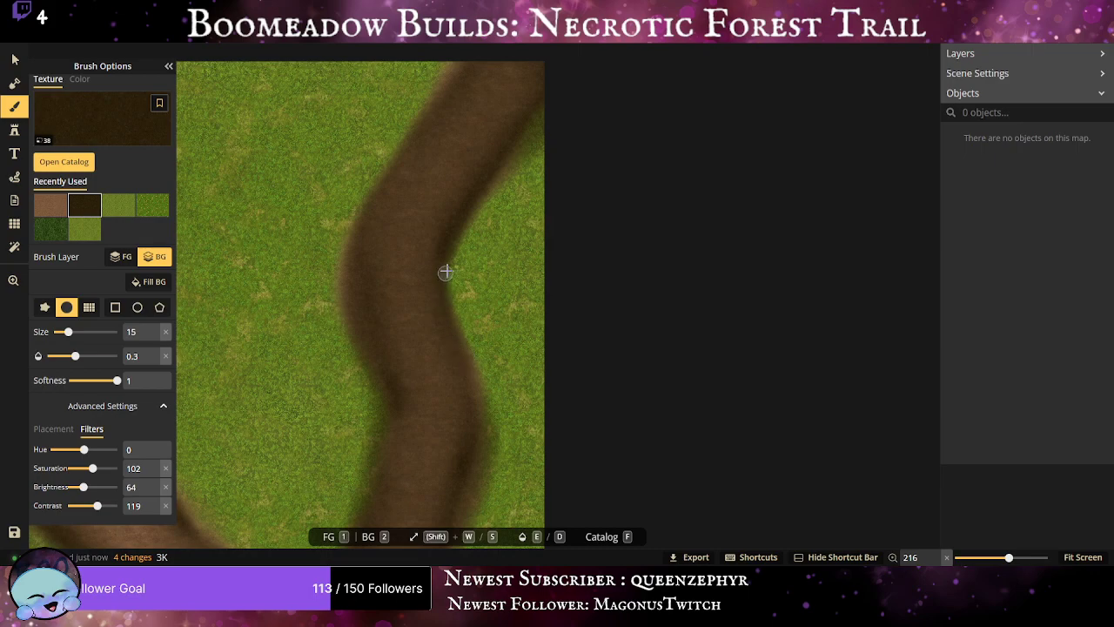
{"action": "left_click_drag", "start_coordinate": [458, 232], "coordinate": [492, 172]}
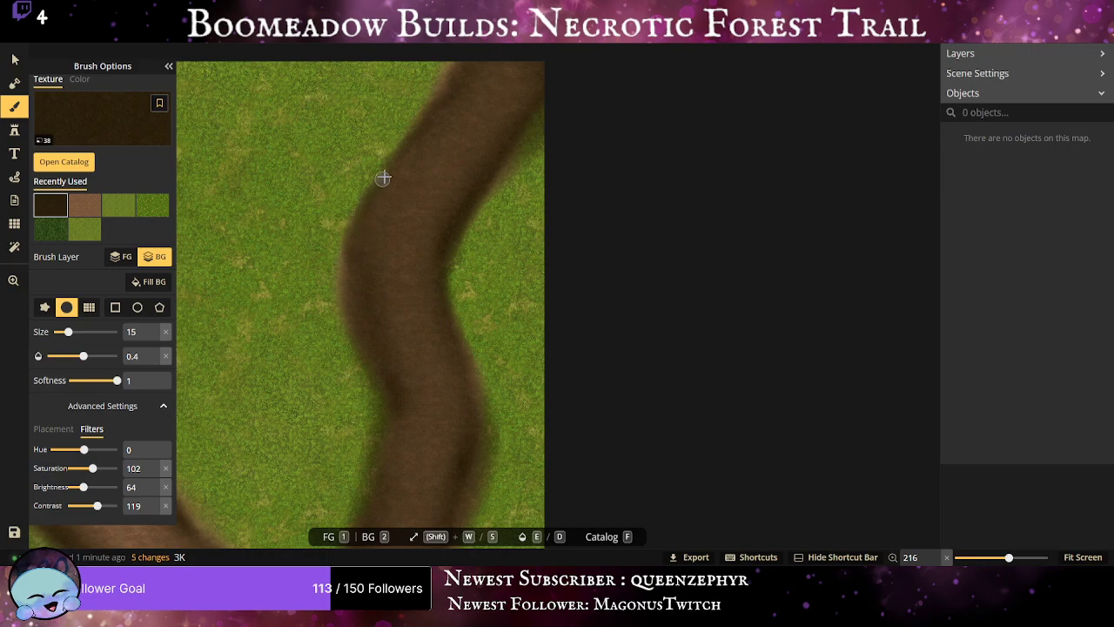
Paint dark soil along the edges of the left branch and the lower diagonal trail to define their borders.
{"action": "scroll", "coordinate": [491, 331], "scroll_direction": "down", "scroll_amount": 5}
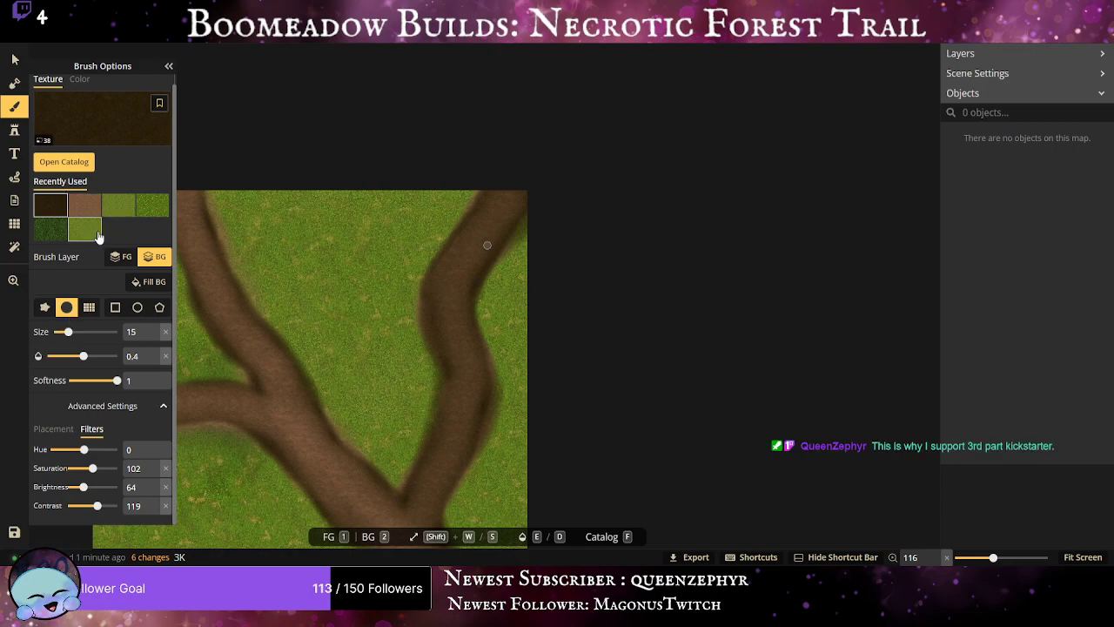
{"action": "scroll", "coordinate": [480, 313], "scroll_direction": "up", "scroll_amount": 5}
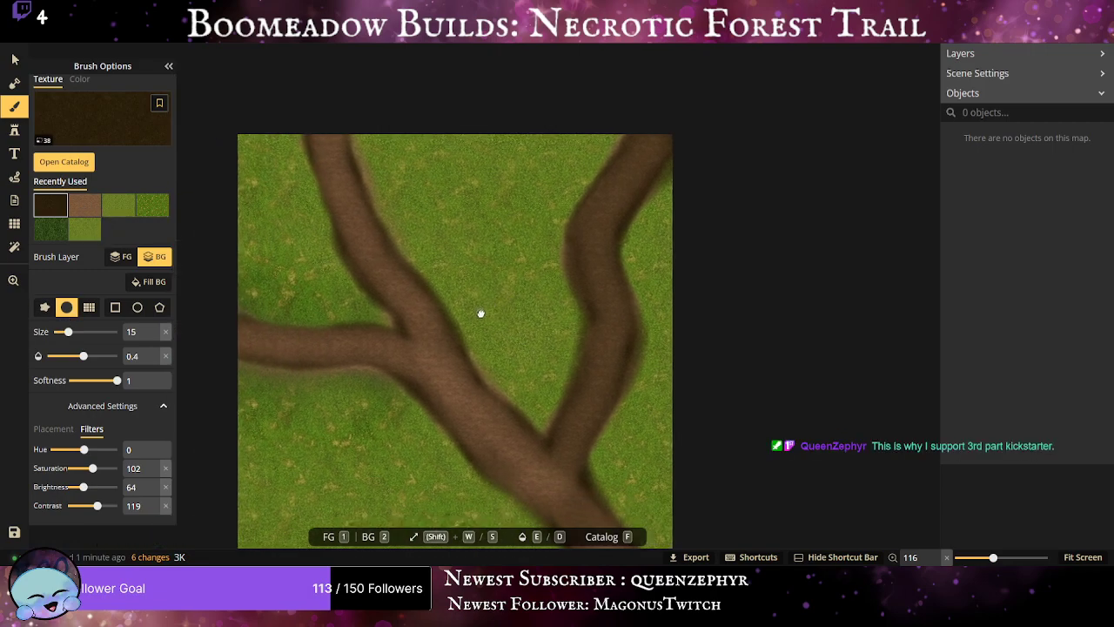
{"action": "scroll", "coordinate": [219, 296], "scroll_direction": "up", "scroll_amount": 4}
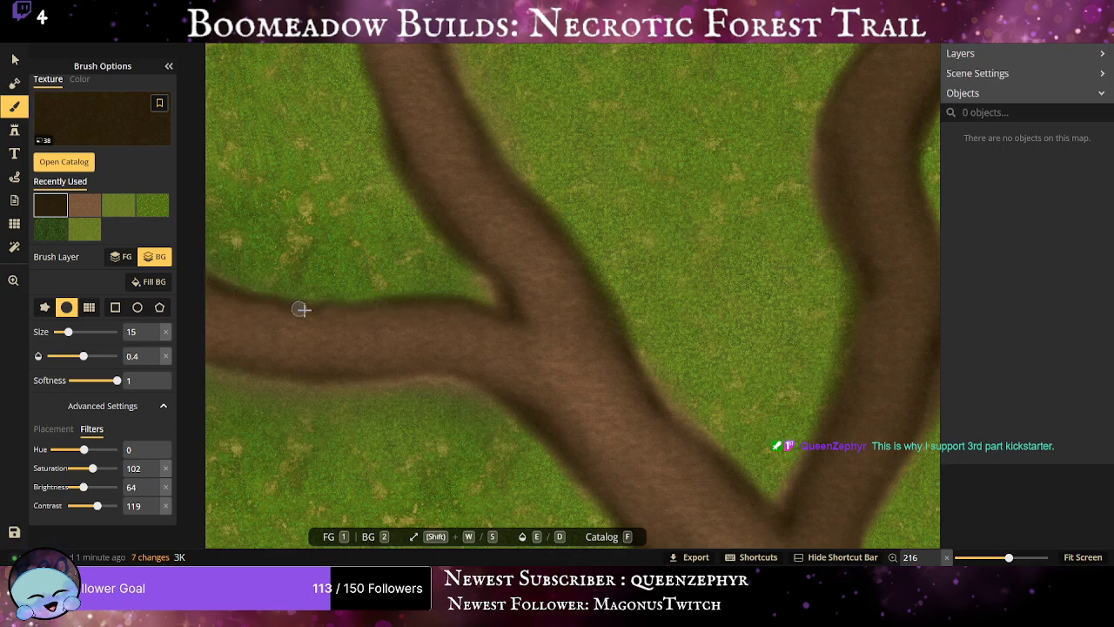
{"action": "left_click_drag", "start_coordinate": [368, 311], "coordinate": [227, 371]}
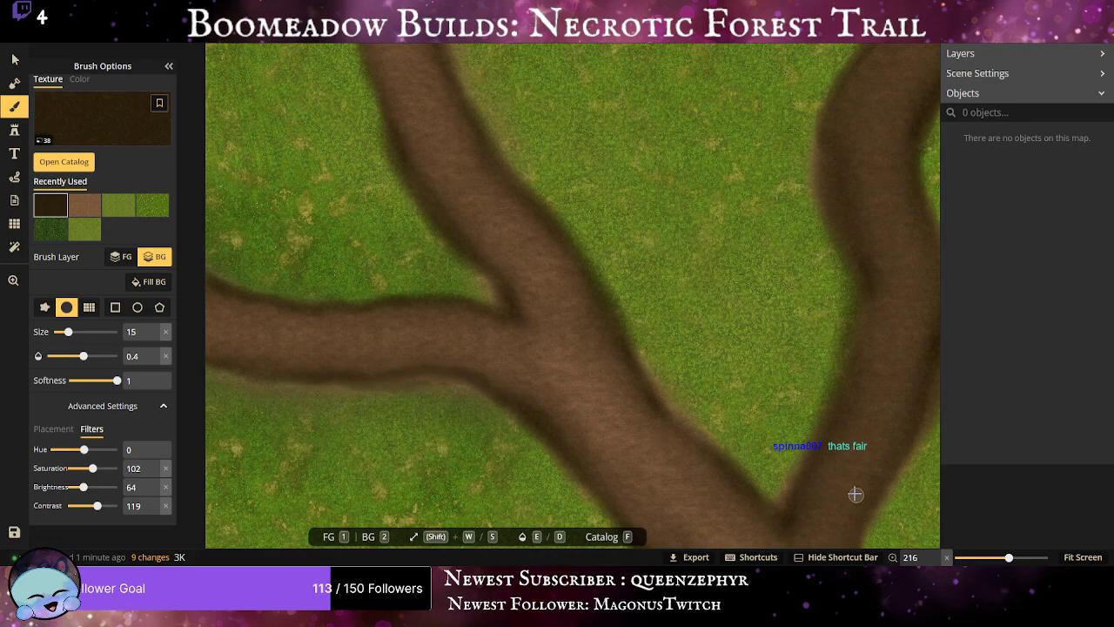
{"action": "scroll", "coordinate": [564, 344], "scroll_direction": "down", "scroll_amount": 5}
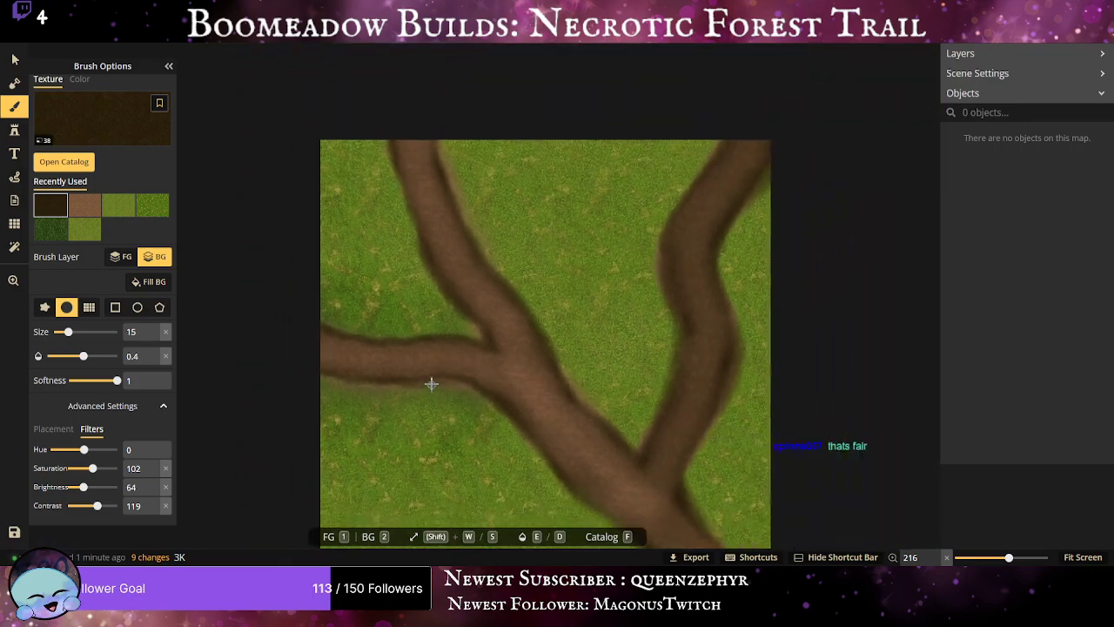
{"action": "scroll", "coordinate": [345, 195], "scroll_direction": "up", "scroll_amount": 3}
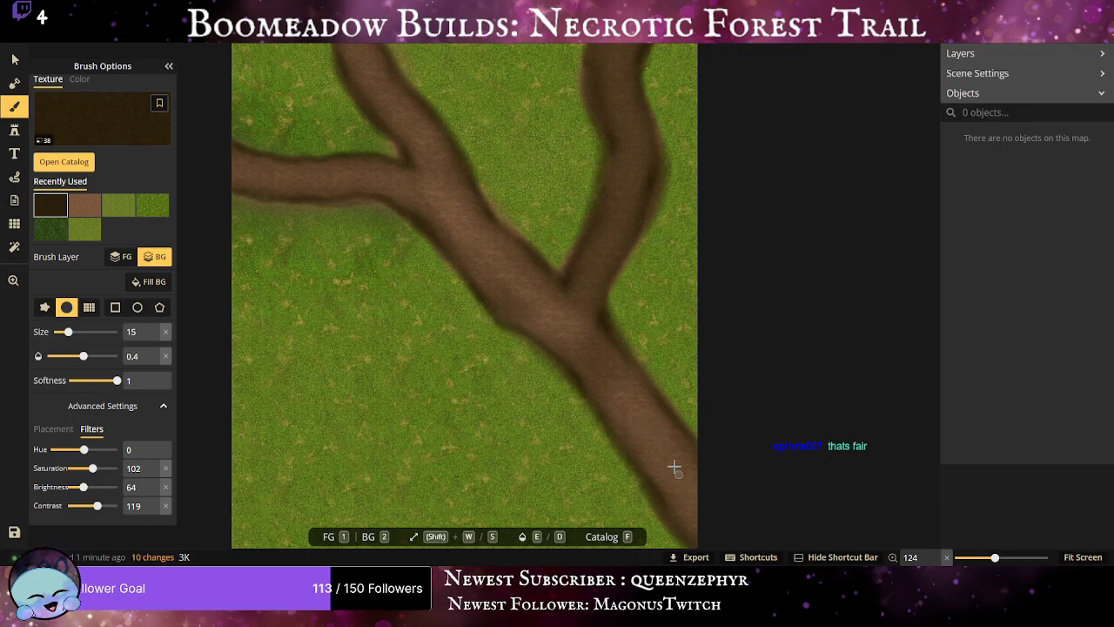
{"action": "scroll", "coordinate": [566, 377], "scroll_direction": "down", "scroll_amount": 2}
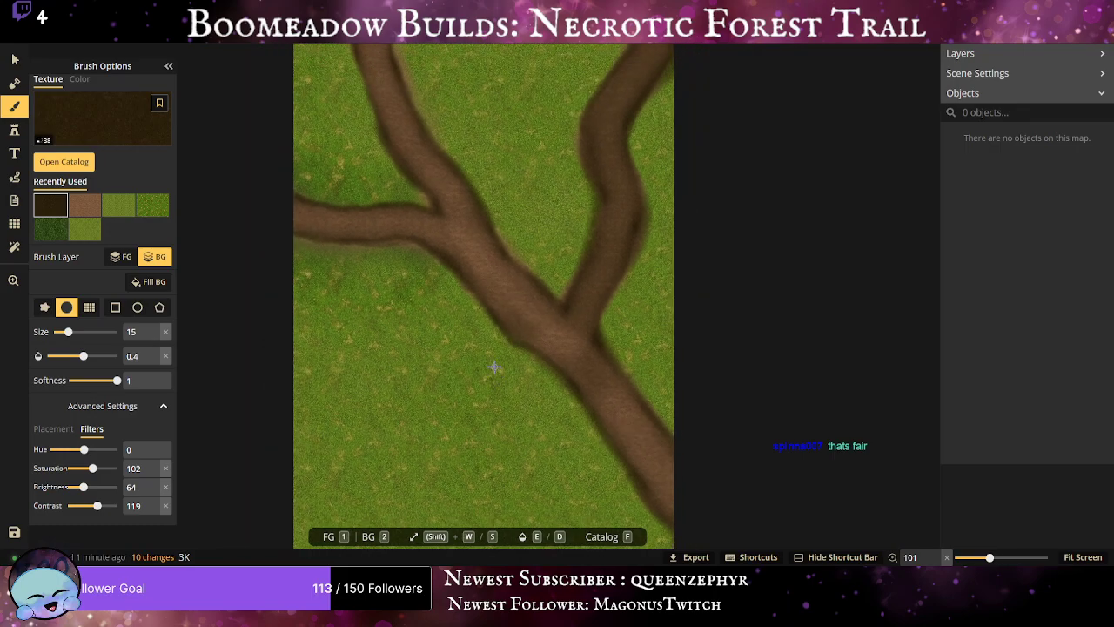
{"action": "scroll", "coordinate": [484, 358], "scroll_direction": "down", "scroll_amount": 1}
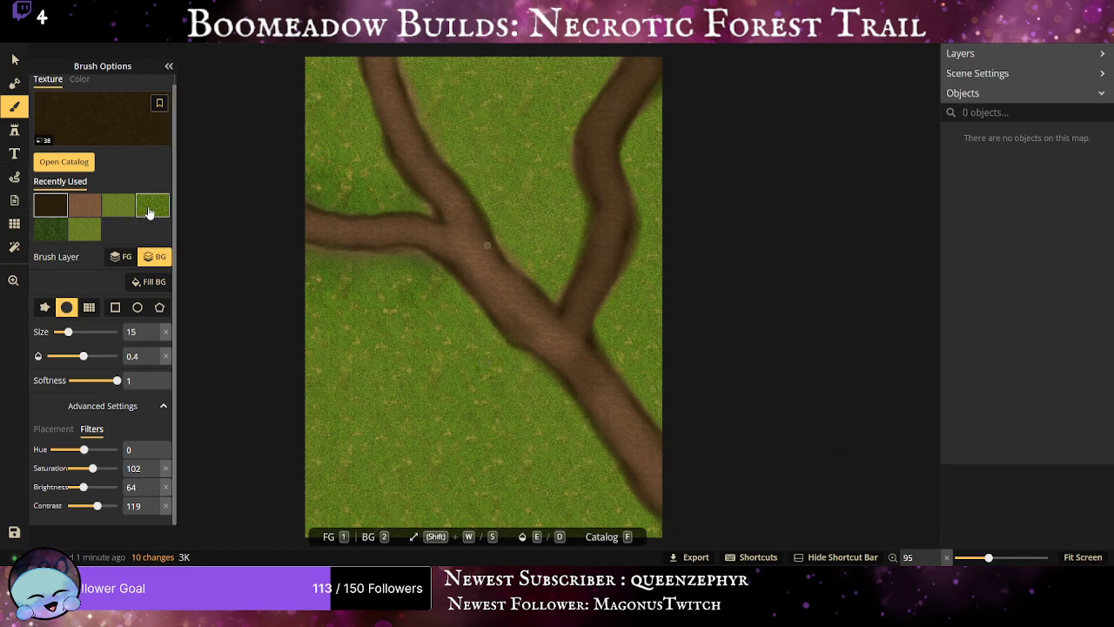
Choose the dark green grass texture, set the brush size to 69, and paint along the outer edge of the right branch's upper bend.
{"action": "left_click", "coordinate": [40, 230]}
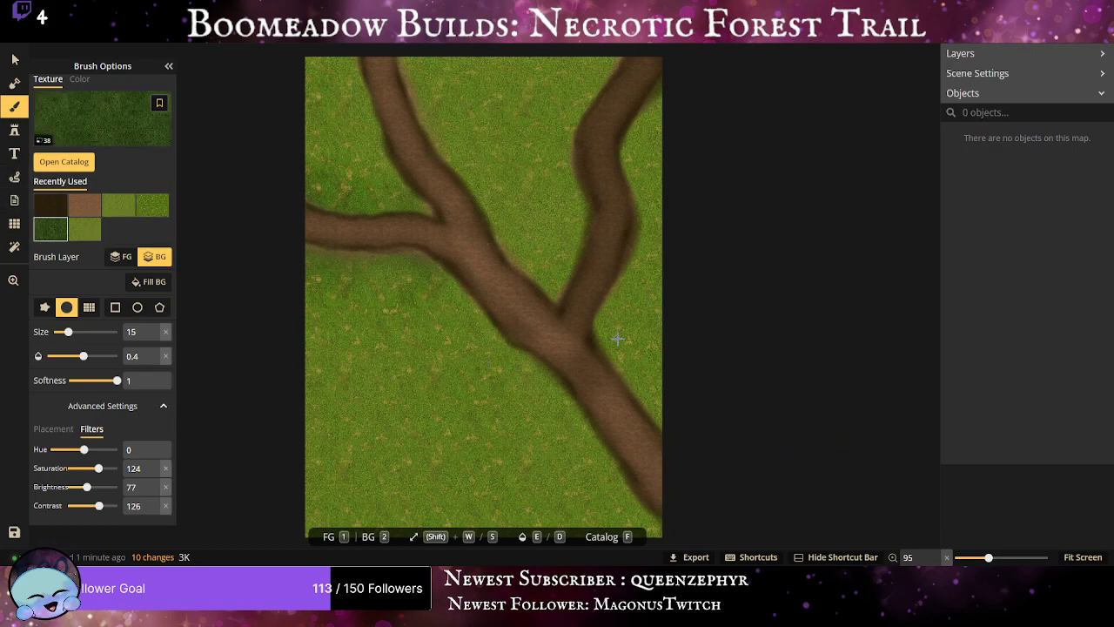
{"action": "left_click_drag", "start_coordinate": [600, 328], "coordinate": [456, 428]}
{"action": "scroll", "coordinate": [396, 353], "scroll_direction": "up", "scroll_amount": 4}
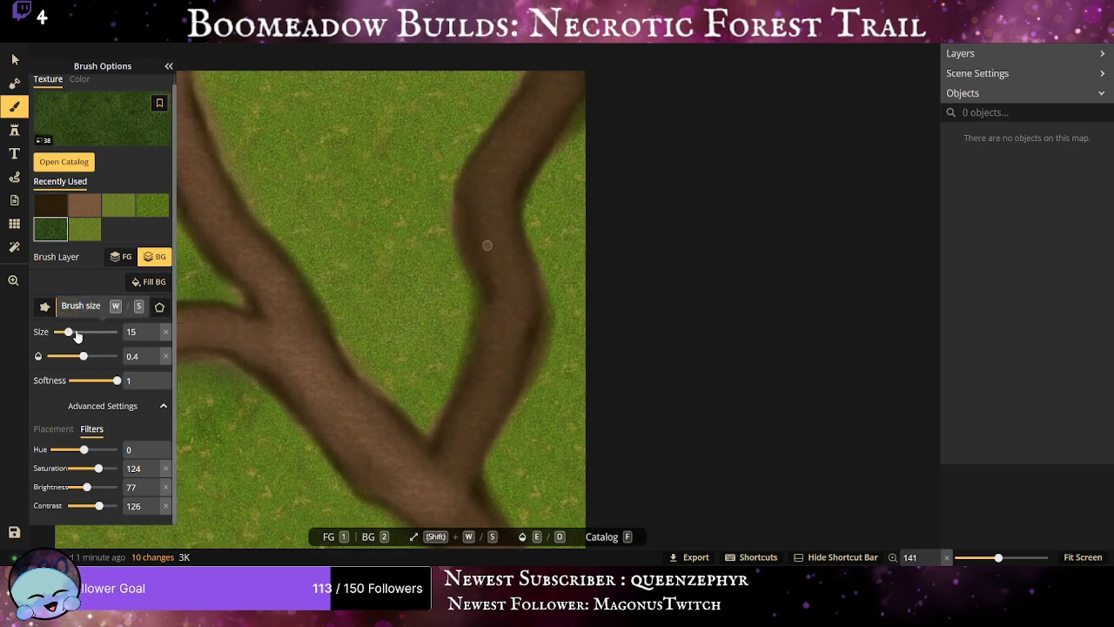
{"action": "left_click_drag", "start_coordinate": [68, 331], "coordinate": [92, 331]}
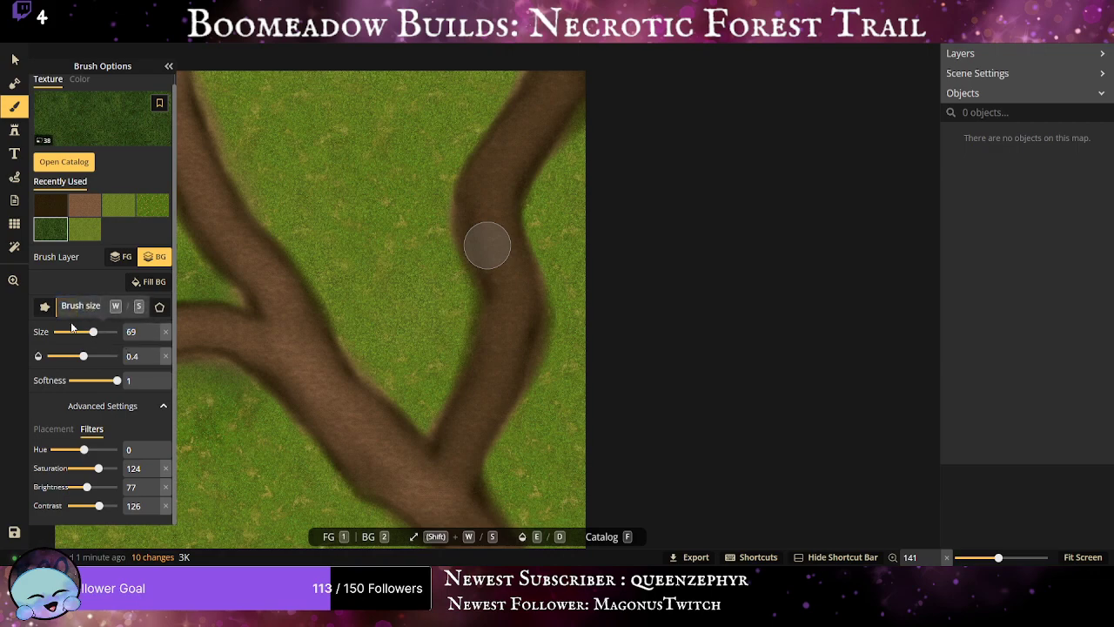
{"action": "left_click_drag", "start_coordinate": [522, 241], "coordinate": [381, 342]}
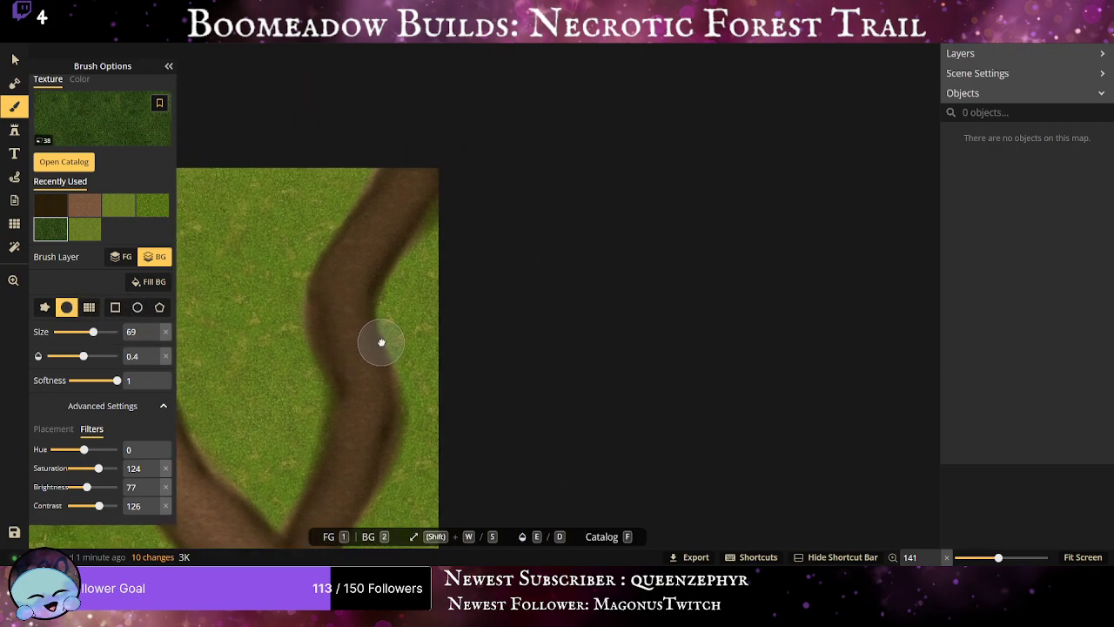
{"action": "scroll", "coordinate": [495, 339], "scroll_direction": "up", "scroll_amount": 3}
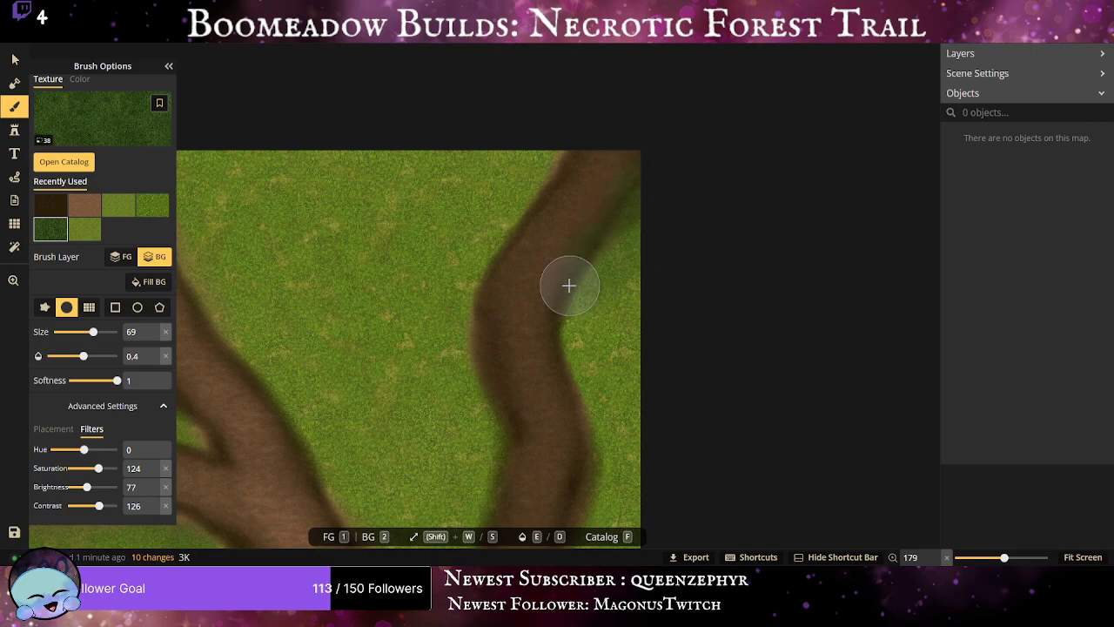
{"action": "mouse_move", "coordinate": [569, 285]}
{"action": "left_mouse_down"}
{"action": "mouse_move", "coordinate": [572, 350]}
{"action": "mouse_move", "coordinate": [580, 296]}
{"action": "mouse_move", "coordinate": [663, 207]}
{"action": "mouse_move", "coordinate": [650, 298]}
{"action": "mouse_move", "coordinate": [599, 326]}
{"action": "mouse_move", "coordinate": [600, 429]}
{"action": "mouse_move", "coordinate": [582, 351]}
{"action": "mouse_move", "coordinate": [669, 249]}
{"action": "left_mouse_up"}
Undo the last two dark green grass strokes beside the right branch and keep the soft round brush shape.
{"action": "left_click", "coordinate": [44, 307]}
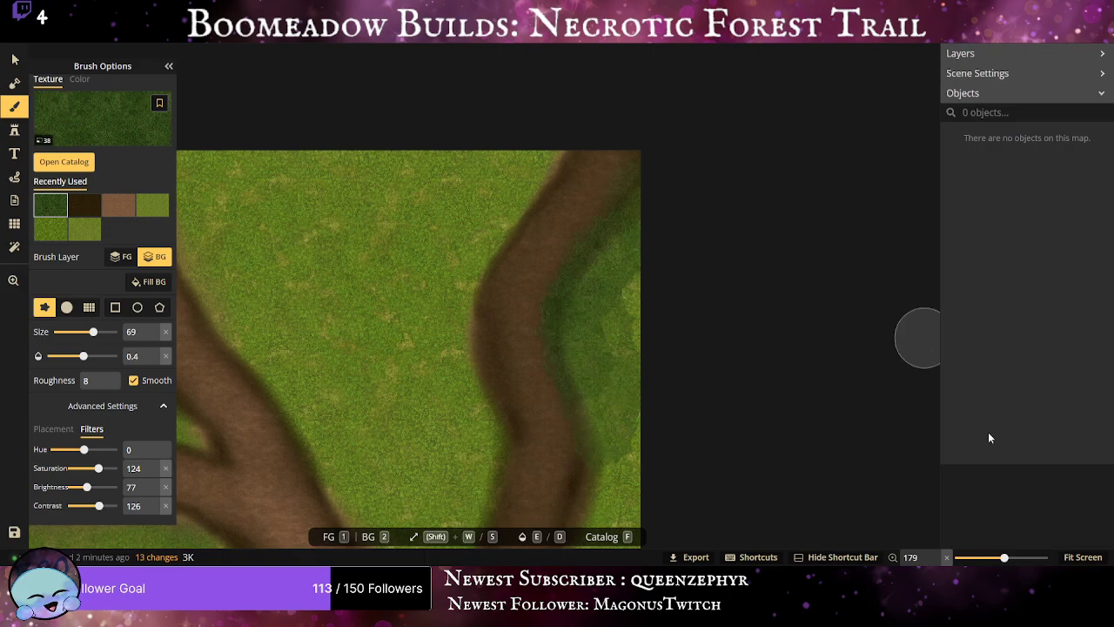
{"action": "key", "text": "ctrl+z"}
{"action": "key", "text": "ctrl+z"}
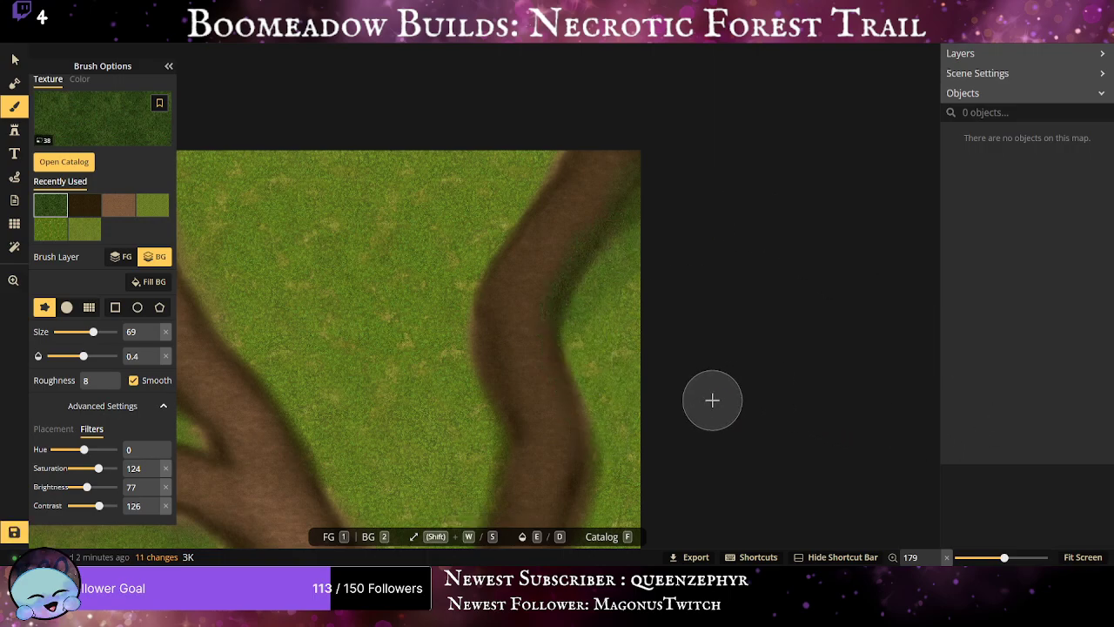
{"action": "left_click", "coordinate": [66, 309]}
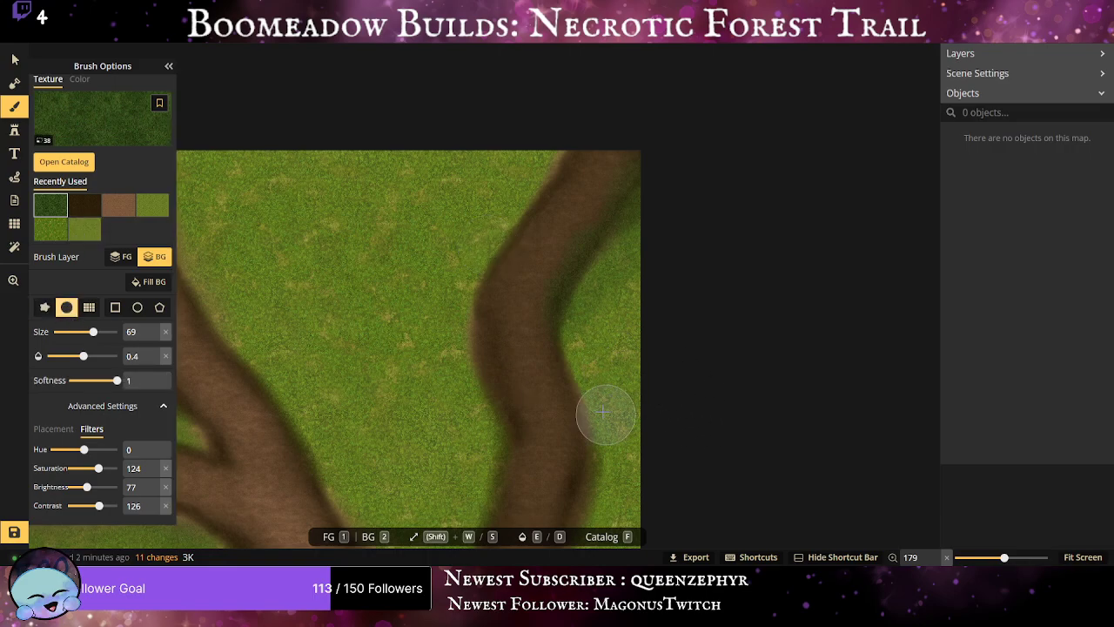
Set the brush size to 50 and paint dark green grass over the outer edge of the right branch's upper bend.
{"action": "scroll", "coordinate": [557, 373], "scroll_direction": "up", "scroll_amount": 1}
{"action": "left_click_drag", "start_coordinate": [558, 372], "coordinate": [499, 258]}
{"action": "scroll", "coordinate": [513, 287], "scroll_direction": "up", "scroll_amount": 6}
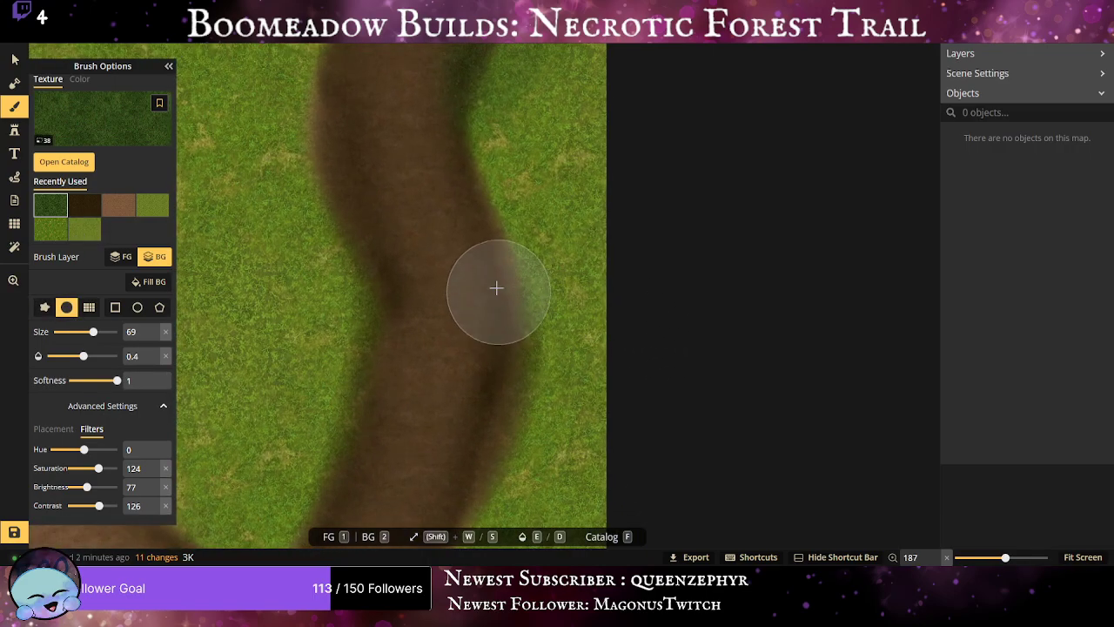
{"action": "scroll", "coordinate": [462, 331], "scroll_direction": "up", "scroll_amount": 5}
{"action": "scroll", "coordinate": [487, 243], "scroll_direction": "up", "scroll_amount": 1}
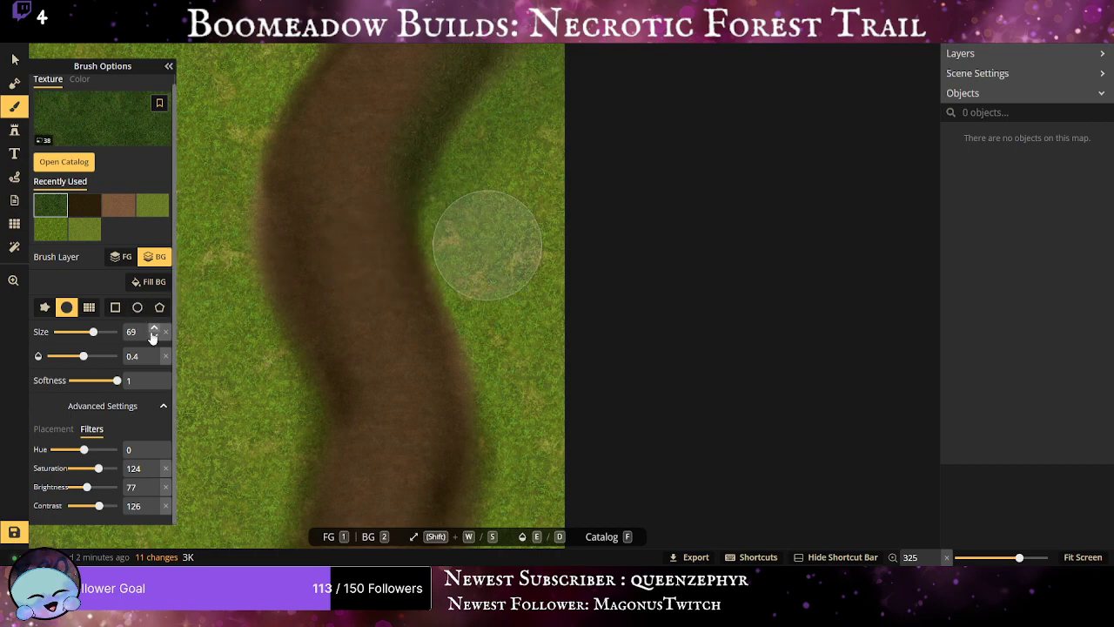
{"action": "left_click_drag", "start_coordinate": [143, 327], "coordinate": [2, 357]}
{"action": "type", "text": "50"}
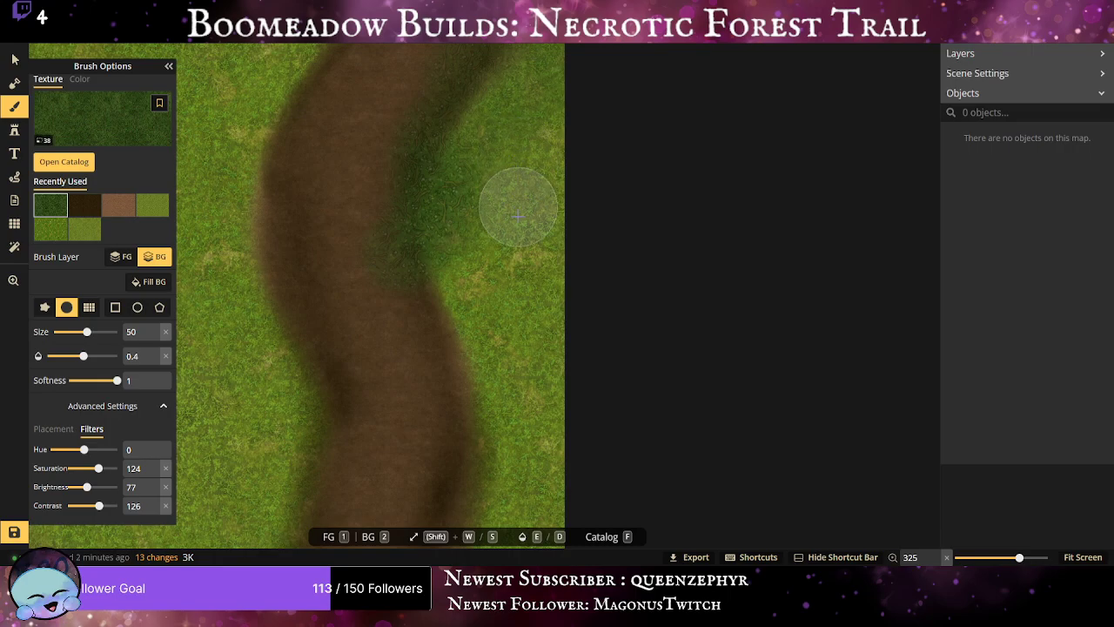
{"action": "scroll", "coordinate": [522, 209], "scroll_direction": "down", "scroll_amount": 1}
{"action": "left_click_drag", "start_coordinate": [507, 258], "coordinate": [466, 414]}
{"action": "scroll", "coordinate": [424, 266], "scroll_direction": "up", "scroll_amount": 3}
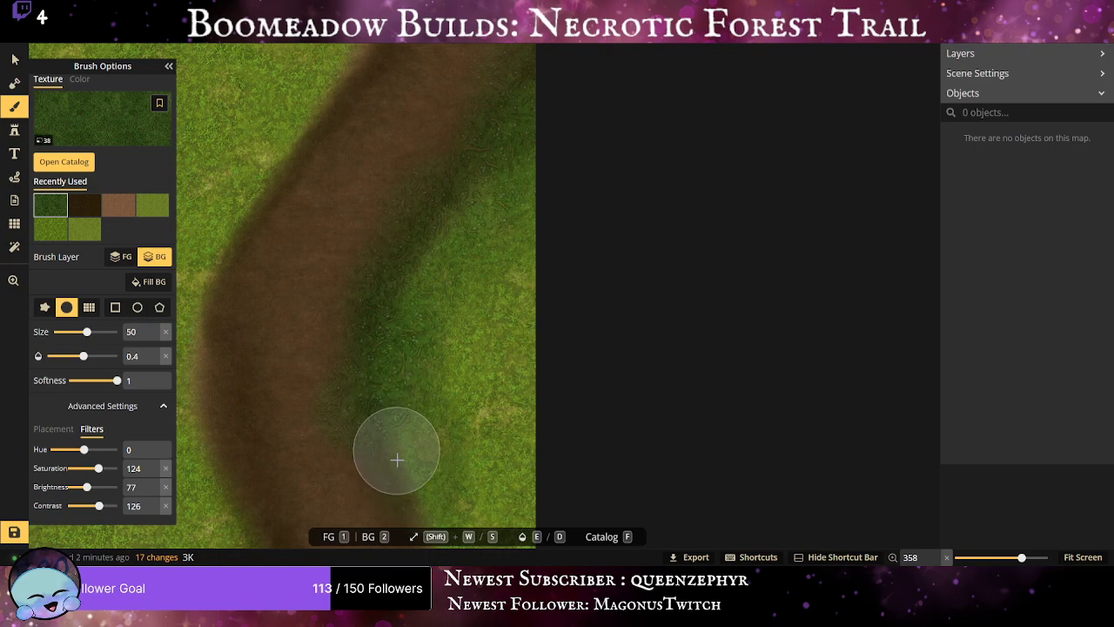
{"action": "mouse_move", "coordinate": [389, 410]}
{"action": "left_mouse_down"}
{"action": "mouse_move", "coordinate": [406, 462]}
{"action": "mouse_move", "coordinate": [367, 425]}
{"action": "mouse_move", "coordinate": [430, 497]}
{"action": "left_mouse_up"}
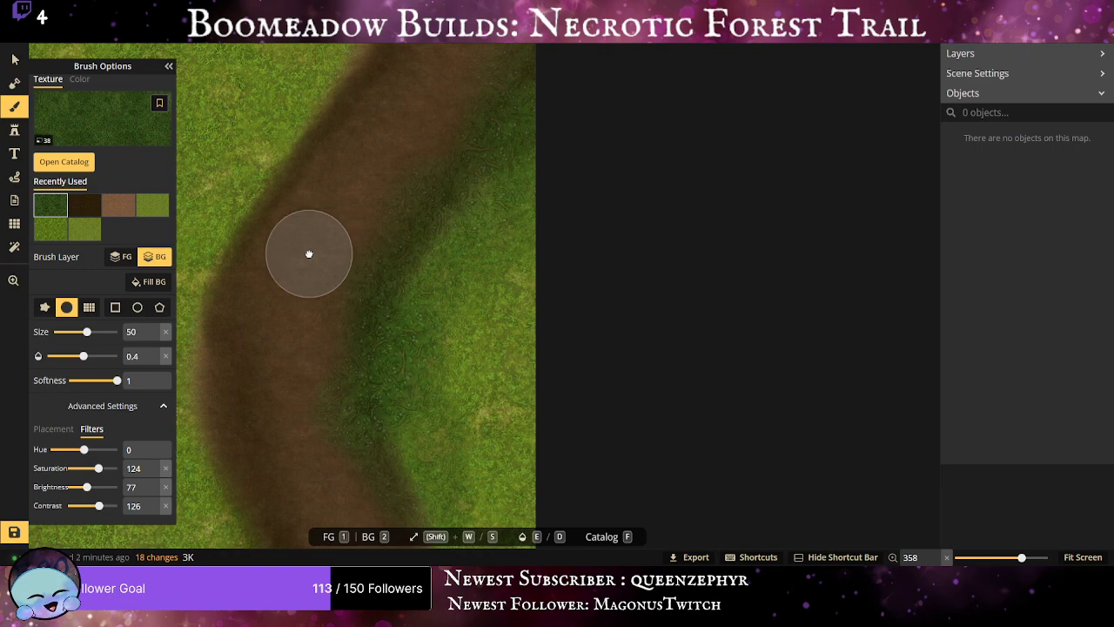
Paint dark green grass down the right branch's outer edge, past the fork and along the diagonal trail to the map's right edge.
{"action": "left_click_drag", "start_coordinate": [309, 253], "coordinate": [375, 11]}
{"action": "scroll", "coordinate": [376, 13], "scroll_direction": "down", "scroll_amount": 1}
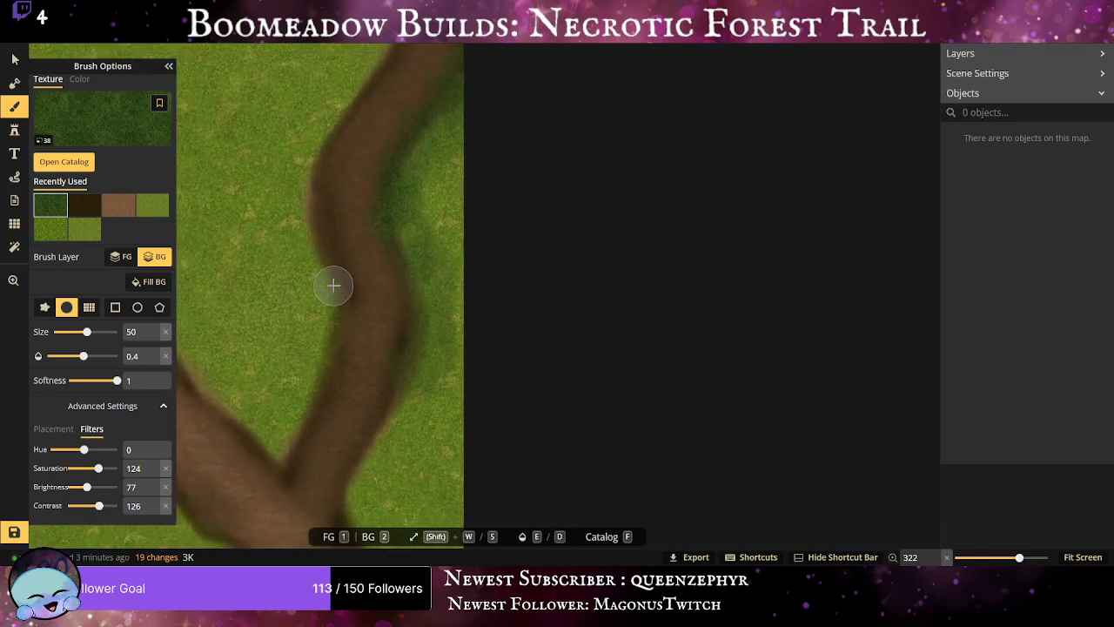
{"action": "scroll", "coordinate": [333, 285], "scroll_direction": "up", "scroll_amount": 5}
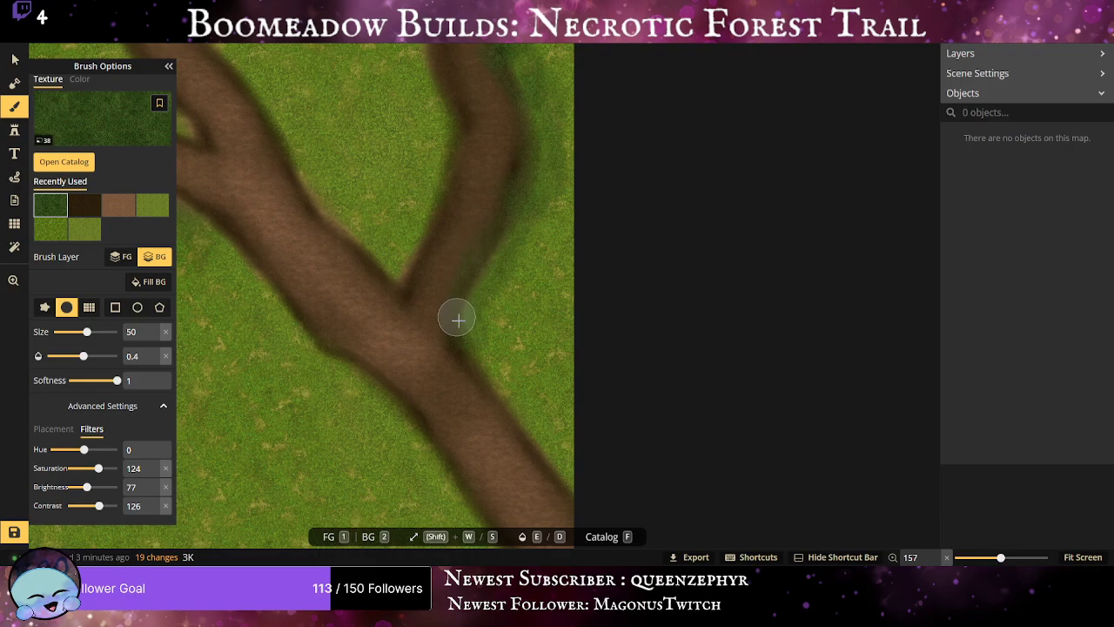
{"action": "mouse_move", "coordinate": [466, 304]}
{"action": "left_mouse_down"}
{"action": "mouse_move", "coordinate": [535, 216]}
{"action": "mouse_move", "coordinate": [466, 347]}
{"action": "left_mouse_up"}
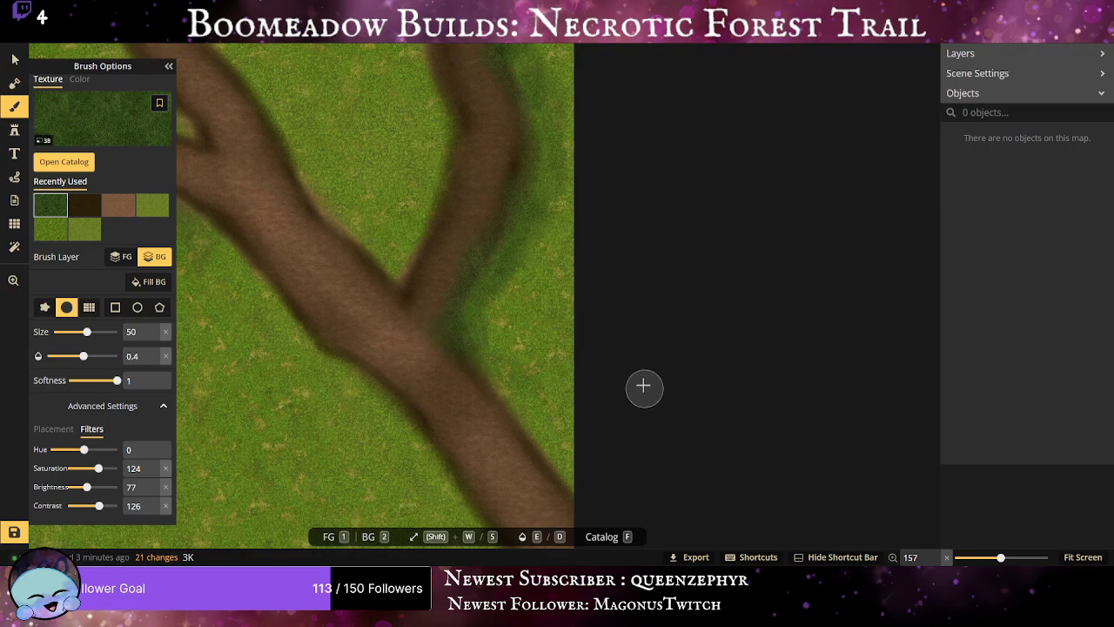
{"action": "mouse_move", "coordinate": [521, 206]}
{"action": "left_mouse_down"}
{"action": "mouse_move", "coordinate": [544, 104]}
{"action": "mouse_move", "coordinate": [545, 217]}
{"action": "mouse_move", "coordinate": [471, 340]}
{"action": "mouse_move", "coordinate": [451, 330]}
{"action": "mouse_move", "coordinate": [452, 307]}
{"action": "mouse_move", "coordinate": [475, 336]}
{"action": "left_mouse_up"}
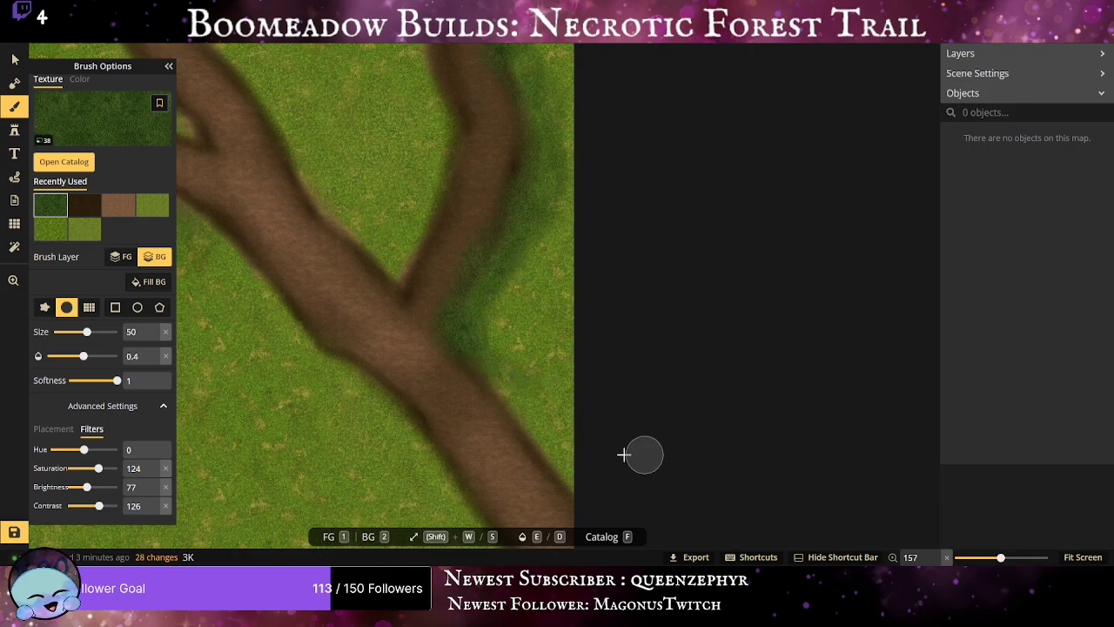
{"action": "left_click_drag", "start_coordinate": [422, 395], "coordinate": [421, 376]}
{"action": "scroll", "coordinate": [346, 182], "scroll_direction": "up", "scroll_amount": 3}
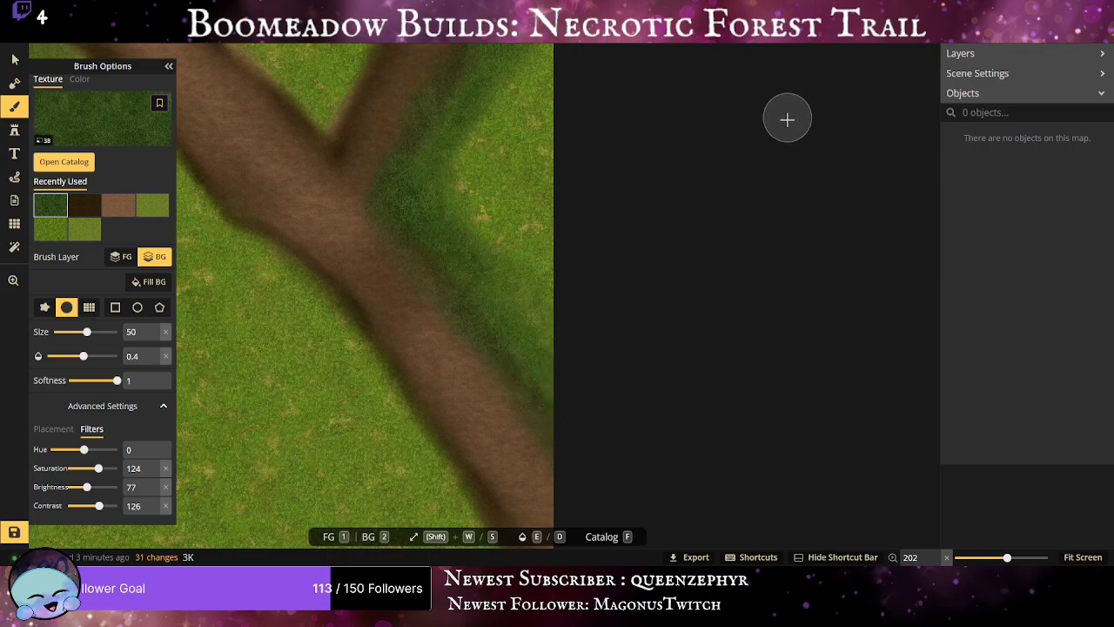
Paint dark green grass along the right branch's inner edge from the map's top down into the notch of the fork.
{"action": "scroll", "coordinate": [598, 356], "scroll_direction": "down", "scroll_amount": 6}
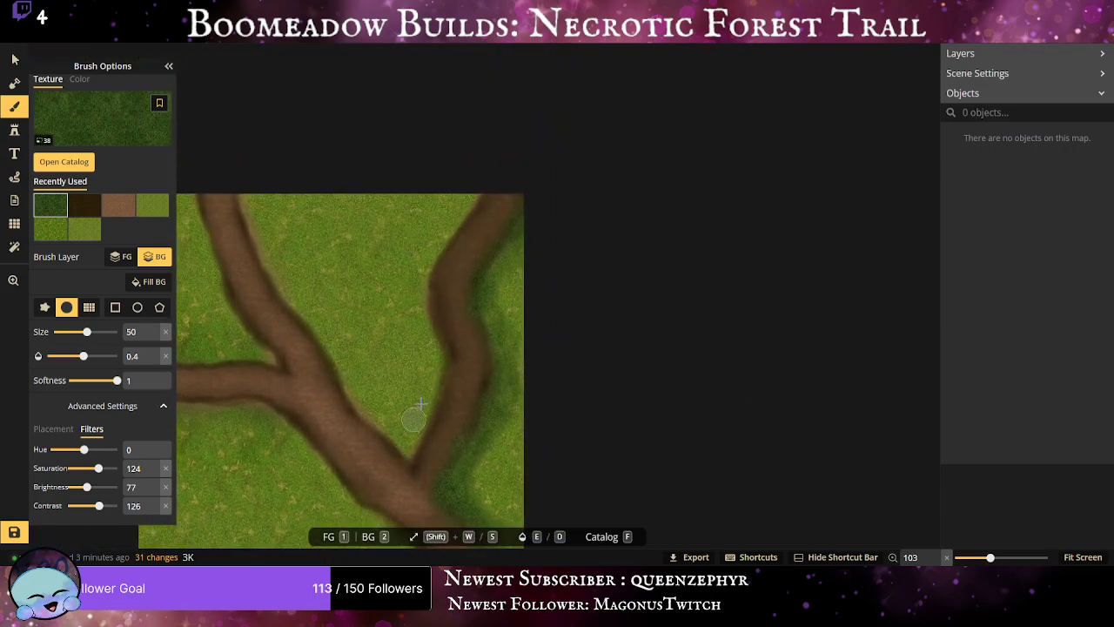
{"action": "scroll", "coordinate": [415, 241], "scroll_direction": "up", "scroll_amount": 3}
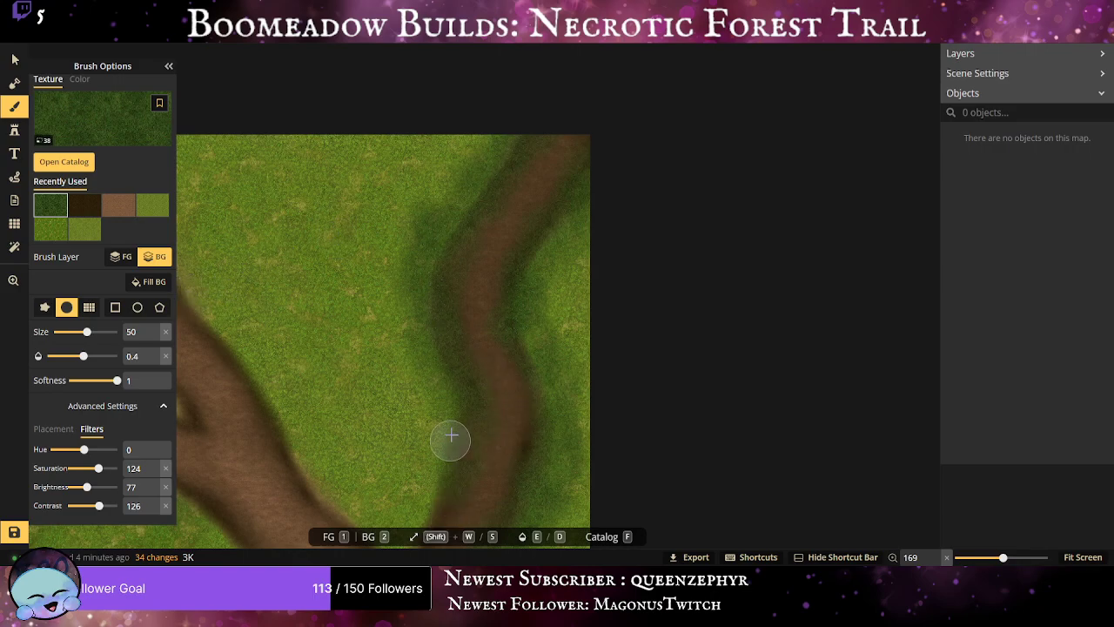
{"action": "left_click_drag", "start_coordinate": [447, 498], "coordinate": [451, 256]}
{"action": "scroll", "coordinate": [450, 300], "scroll_direction": "up", "scroll_amount": 4}
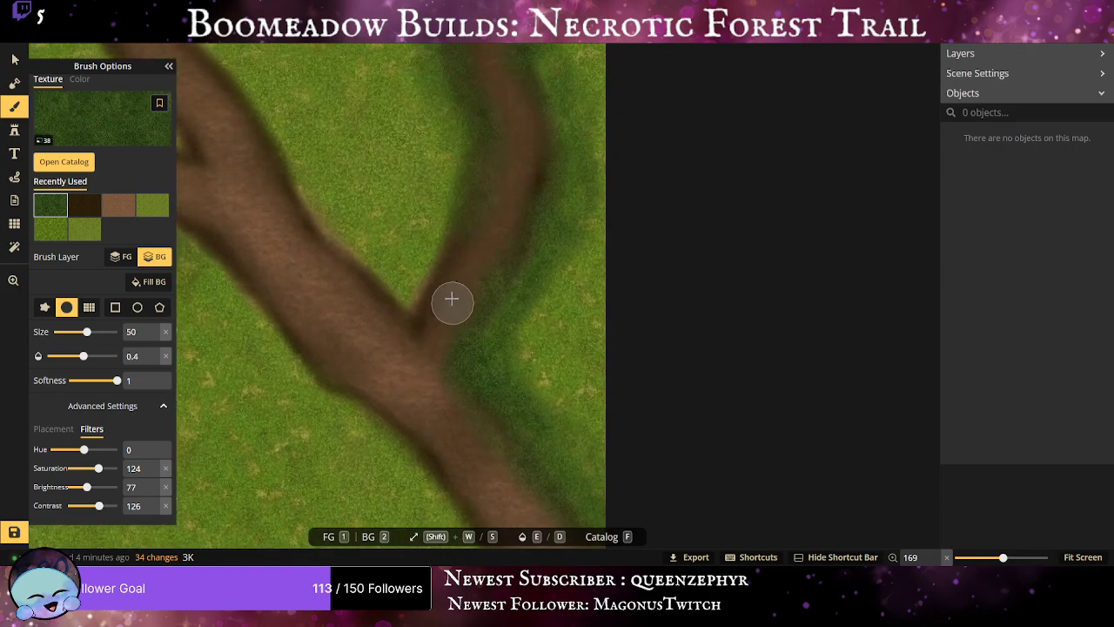
{"action": "scroll", "coordinate": [407, 262], "scroll_direction": "up", "scroll_amount": 2}
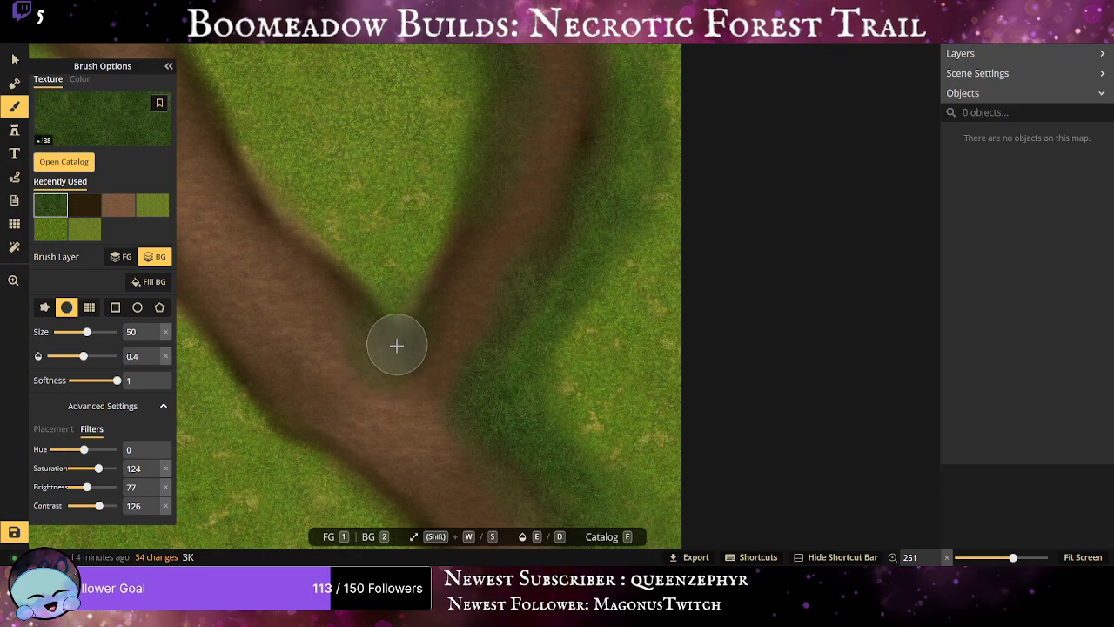
{"action": "mouse_move", "coordinate": [397, 345]}
{"action": "left_mouse_down"}
{"action": "mouse_move", "coordinate": [403, 304]}
{"action": "mouse_move", "coordinate": [408, 314]}
{"action": "mouse_move", "coordinate": [445, 282]}
{"action": "left_mouse_up"}
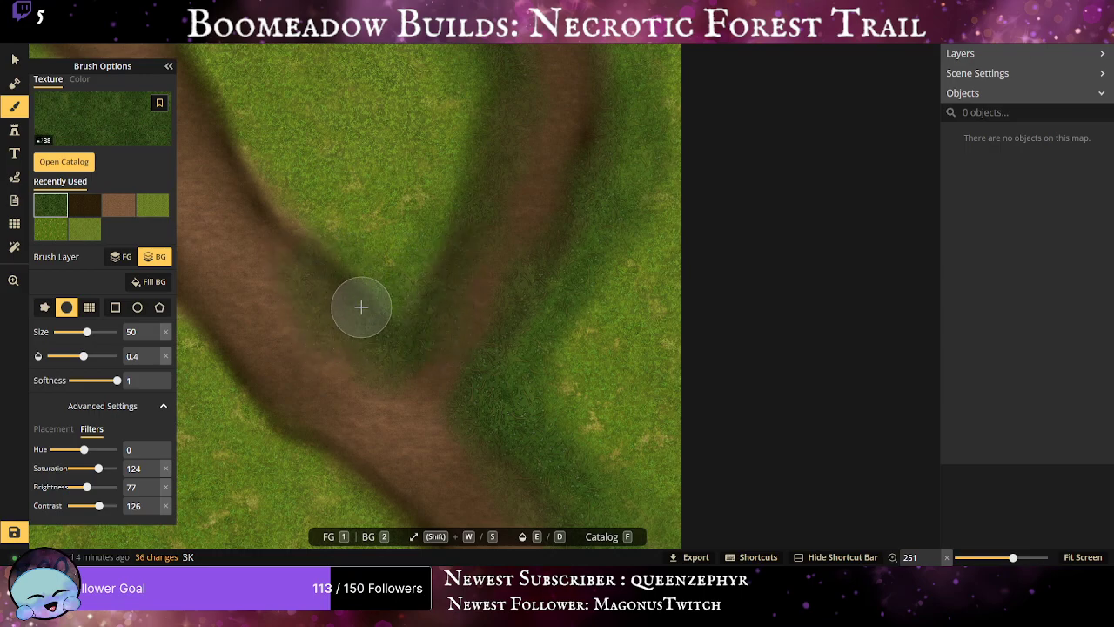
Paint dark green grass along the diagonal trail's upper edge, from the fork's notch up past the left branch junction.
{"action": "left_click", "coordinate": [360, 306]}
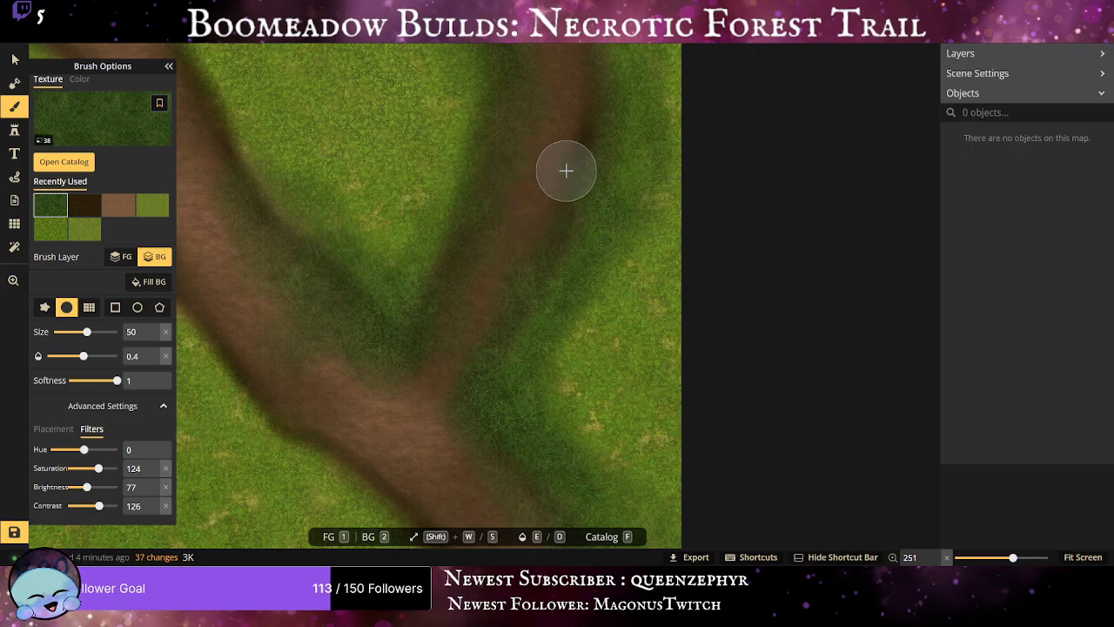
{"action": "left_click_drag", "start_coordinate": [566, 169], "coordinate": [776, 388]}
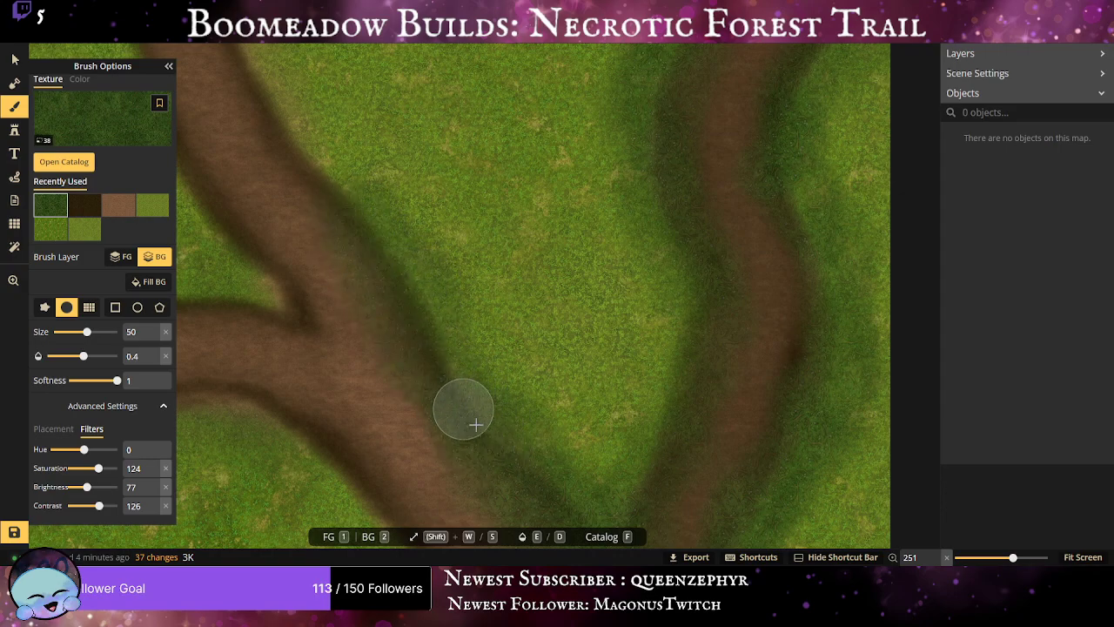
{"action": "mouse_move", "coordinate": [457, 312]}
{"action": "left_mouse_down"}
{"action": "mouse_move", "coordinate": [351, 194]}
{"action": "mouse_move", "coordinate": [289, 185]}
{"action": "mouse_move", "coordinate": [517, 336]}
{"action": "left_mouse_up"}
{"action": "mouse_move", "coordinate": [413, 287]}
{"action": "left_mouse_down"}
{"action": "mouse_move", "coordinate": [456, 433]}
{"action": "mouse_move", "coordinate": [497, 453]}
{"action": "mouse_move", "coordinate": [397, 249]}
{"action": "mouse_move", "coordinate": [391, 210]}
{"action": "mouse_move", "coordinate": [446, 307]}
{"action": "mouse_move", "coordinate": [342, 179]}
{"action": "mouse_move", "coordinate": [394, 297]}
{"action": "left_mouse_up"}
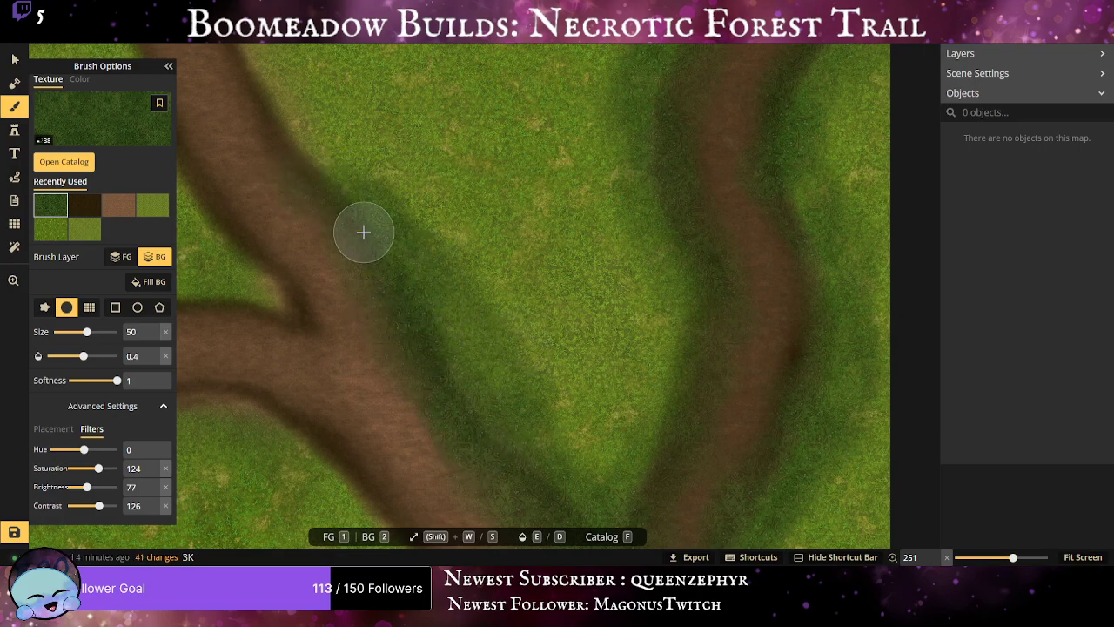
{"action": "mouse_move", "coordinate": [331, 225]}
{"action": "left_mouse_down"}
{"action": "mouse_move", "coordinate": [392, 315]}
{"action": "mouse_move", "coordinate": [377, 324]}
{"action": "mouse_move", "coordinate": [452, 400]}
{"action": "mouse_move", "coordinate": [507, 446]}
{"action": "mouse_move", "coordinate": [601, 470]}
{"action": "left_mouse_up"}
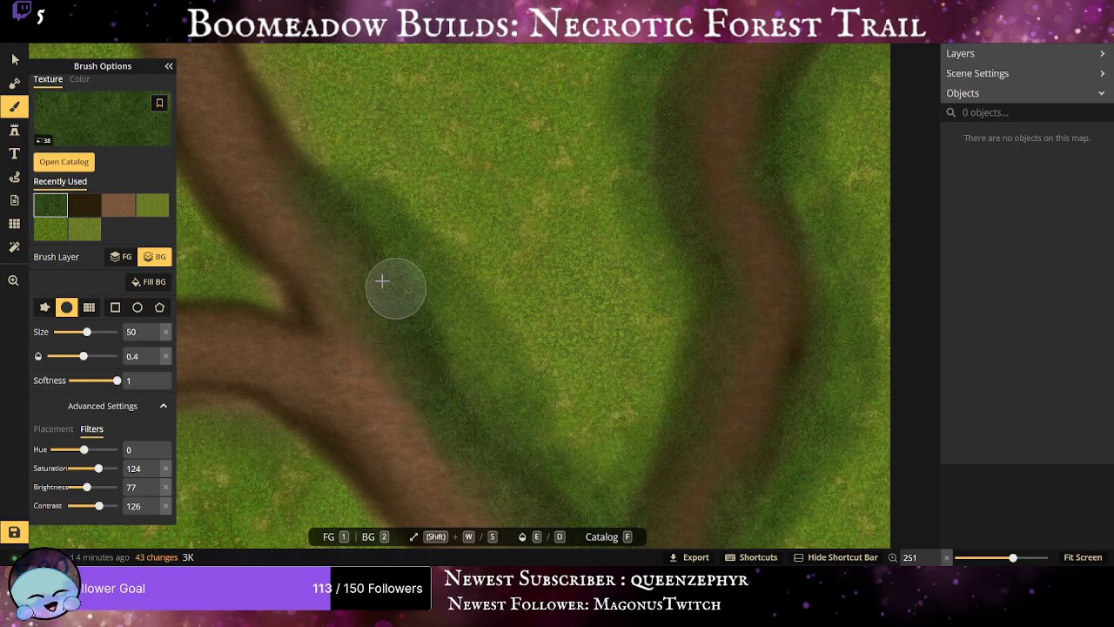
{"action": "mouse_move", "coordinate": [392, 228]}
{"action": "left_mouse_down"}
{"action": "mouse_move", "coordinate": [594, 509]}
{"action": "mouse_move", "coordinate": [781, 574]}
{"action": "mouse_move", "coordinate": [621, 370]}
{"action": "left_mouse_up"}
Paint dark green grass along both edges of the upper-left branch up to the map's top edge.
{"action": "scroll", "coordinate": [610, 380], "scroll_direction": "up", "scroll_amount": 1}
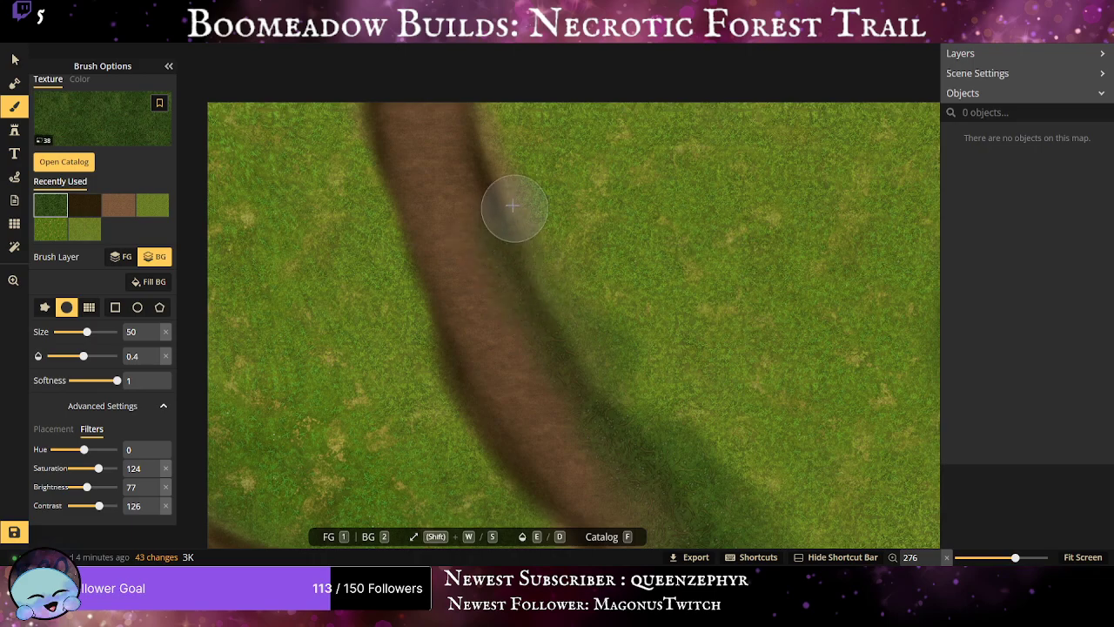
{"action": "left_click_drag", "start_coordinate": [507, 130], "coordinate": [486, 68]}
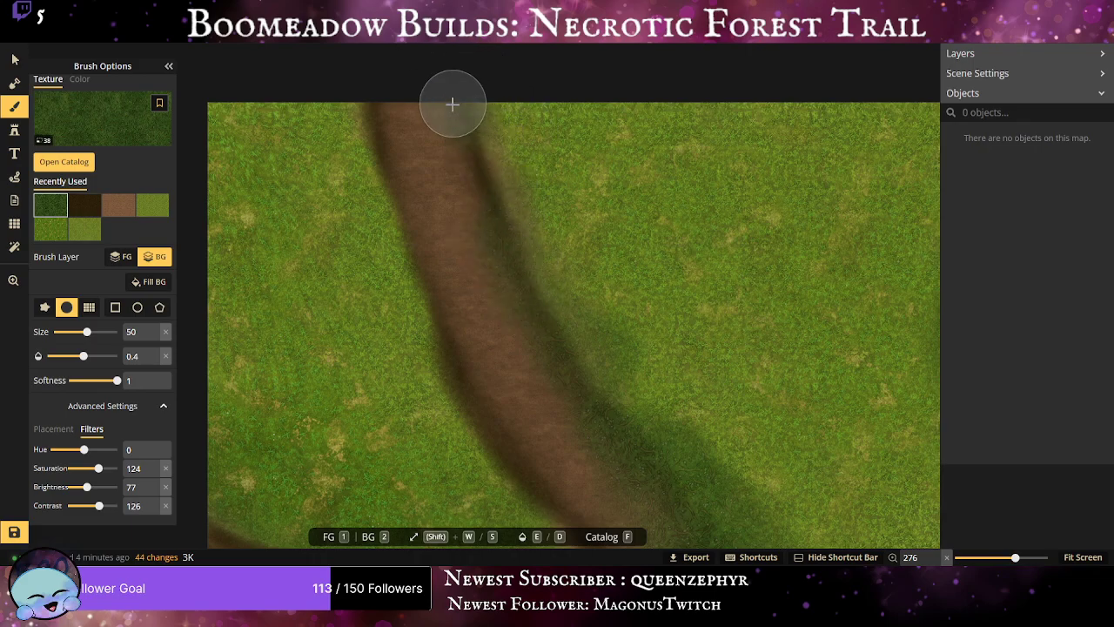
{"action": "mouse_move", "coordinate": [453, 104]}
{"action": "left_mouse_down"}
{"action": "mouse_move", "coordinate": [475, 147]}
{"action": "mouse_move", "coordinate": [501, 110]}
{"action": "mouse_move", "coordinate": [468, 79]}
{"action": "mouse_move", "coordinate": [449, 140]}
{"action": "mouse_move", "coordinate": [517, 158]}
{"action": "mouse_move", "coordinate": [463, 171]}
{"action": "mouse_move", "coordinate": [493, 226]}
{"action": "mouse_move", "coordinate": [516, 225]}
{"action": "mouse_move", "coordinate": [483, 201]}
{"action": "mouse_move", "coordinate": [574, 350]}
{"action": "mouse_move", "coordinate": [604, 350]}
{"action": "mouse_move", "coordinate": [455, 308]}
{"action": "mouse_move", "coordinate": [527, 369]}
{"action": "mouse_move", "coordinate": [585, 386]}
{"action": "mouse_move", "coordinate": [609, 410]}
{"action": "mouse_move", "coordinate": [663, 415]}
{"action": "mouse_move", "coordinate": [686, 448]}
{"action": "mouse_move", "coordinate": [515, 208]}
{"action": "mouse_move", "coordinate": [525, 233]}
{"action": "mouse_move", "coordinate": [521, 158]}
{"action": "mouse_move", "coordinate": [466, 147]}
{"action": "mouse_move", "coordinate": [478, 110]}
{"action": "mouse_move", "coordinate": [510, 102]}
{"action": "mouse_move", "coordinate": [500, 97]}
{"action": "mouse_move", "coordinate": [482, 185]}
{"action": "mouse_move", "coordinate": [577, 235]}
{"action": "mouse_move", "coordinate": [550, 315]}
{"action": "mouse_move", "coordinate": [556, 297]}
{"action": "mouse_move", "coordinate": [337, 89]}
{"action": "mouse_move", "coordinate": [386, 138]}
{"action": "mouse_move", "coordinate": [355, 142]}
{"action": "mouse_move", "coordinate": [367, 155]}
{"action": "mouse_move", "coordinate": [400, 137]}
{"action": "mouse_move", "coordinate": [358, 159]}
{"action": "mouse_move", "coordinate": [309, 75]}
{"action": "mouse_move", "coordinate": [350, 119]}
{"action": "mouse_move", "coordinate": [348, 138]}
{"action": "mouse_move", "coordinate": [340, 113]}
{"action": "mouse_move", "coordinate": [327, 119]}
{"action": "mouse_move", "coordinate": [378, 149]}
{"action": "mouse_move", "coordinate": [329, 160]}
{"action": "mouse_move", "coordinate": [400, 230]}
{"action": "mouse_move", "coordinate": [395, 183]}
{"action": "mouse_move", "coordinate": [381, 172]}
{"action": "mouse_move", "coordinate": [350, 235]}
{"action": "mouse_move", "coordinate": [407, 267]}
{"action": "mouse_move", "coordinate": [385, 301]}
{"action": "mouse_move", "coordinate": [416, 341]}
{"action": "mouse_move", "coordinate": [369, 226]}
{"action": "mouse_move", "coordinate": [413, 281]}
{"action": "mouse_move", "coordinate": [431, 329]}
{"action": "mouse_move", "coordinate": [359, 104]}
{"action": "mouse_move", "coordinate": [437, 313]}
{"action": "left_mouse_up"}
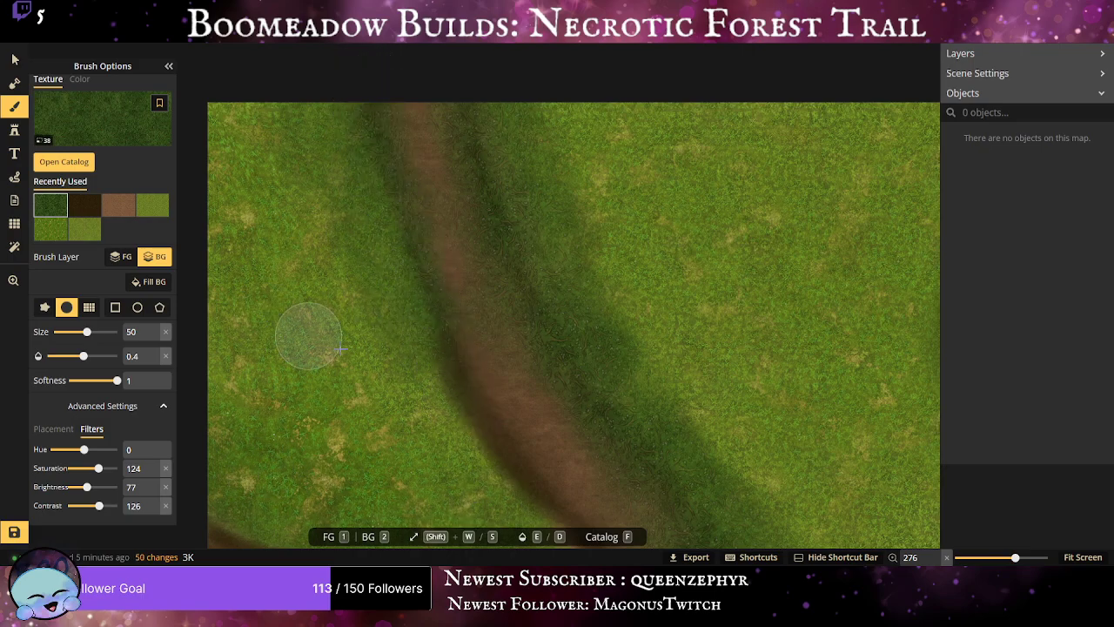
{"action": "scroll", "coordinate": [340, 348], "scroll_direction": "down", "scroll_amount": 3}
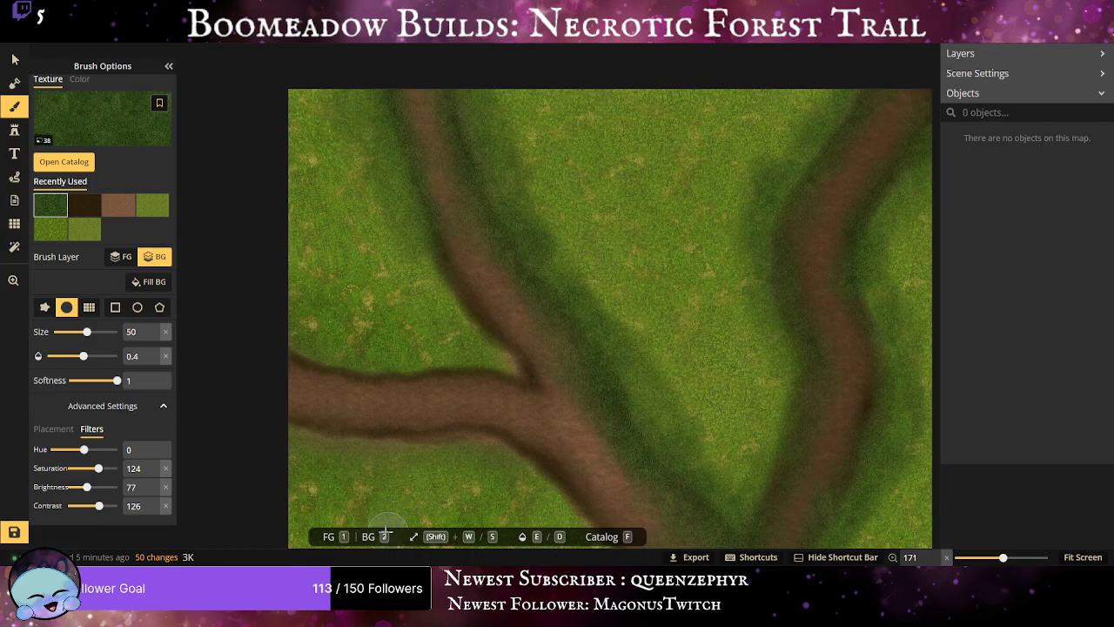
Paint dark green grass into the corner between the upper-left and left branches and along the left branch's upper edge.
{"action": "scroll", "coordinate": [414, 367], "scroll_direction": "up", "scroll_amount": 2}
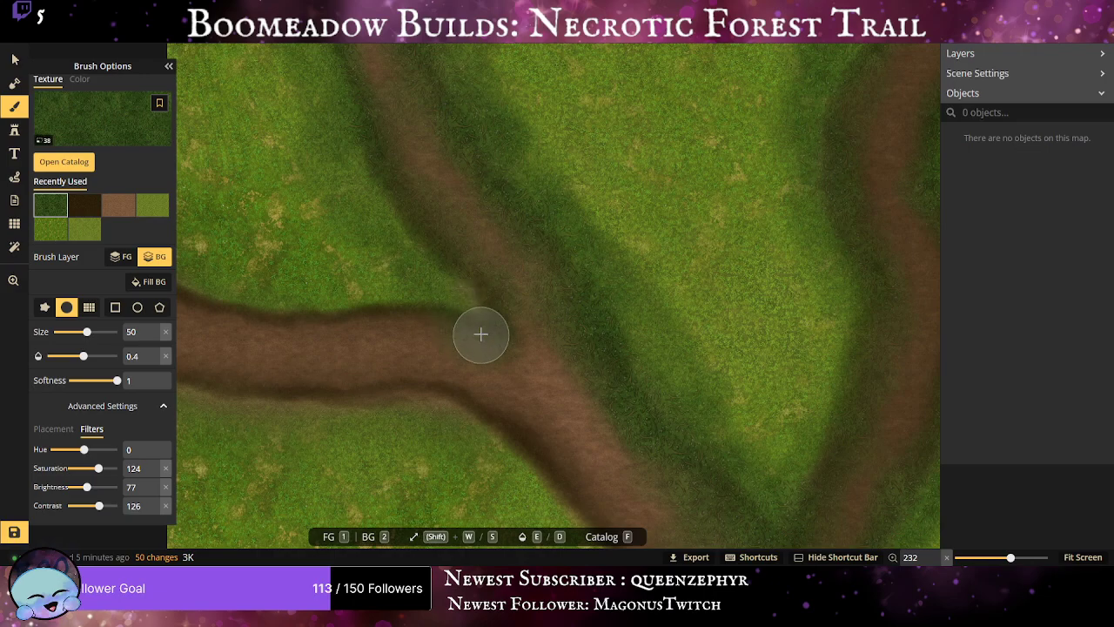
{"action": "left_click_drag", "start_coordinate": [413, 299], "coordinate": [478, 320]}
{"action": "mouse_move", "coordinate": [407, 203]}
{"action": "left_mouse_down"}
{"action": "mouse_move", "coordinate": [517, 331]}
{"action": "mouse_move", "coordinate": [518, 352]}
{"action": "mouse_move", "coordinate": [470, 303]}
{"action": "mouse_move", "coordinate": [463, 331]}
{"action": "mouse_move", "coordinate": [408, 303]}
{"action": "mouse_move", "coordinate": [365, 303]}
{"action": "mouse_move", "coordinate": [418, 327]}
{"action": "mouse_move", "coordinate": [336, 288]}
{"action": "mouse_move", "coordinate": [302, 308]}
{"action": "left_mouse_up"}
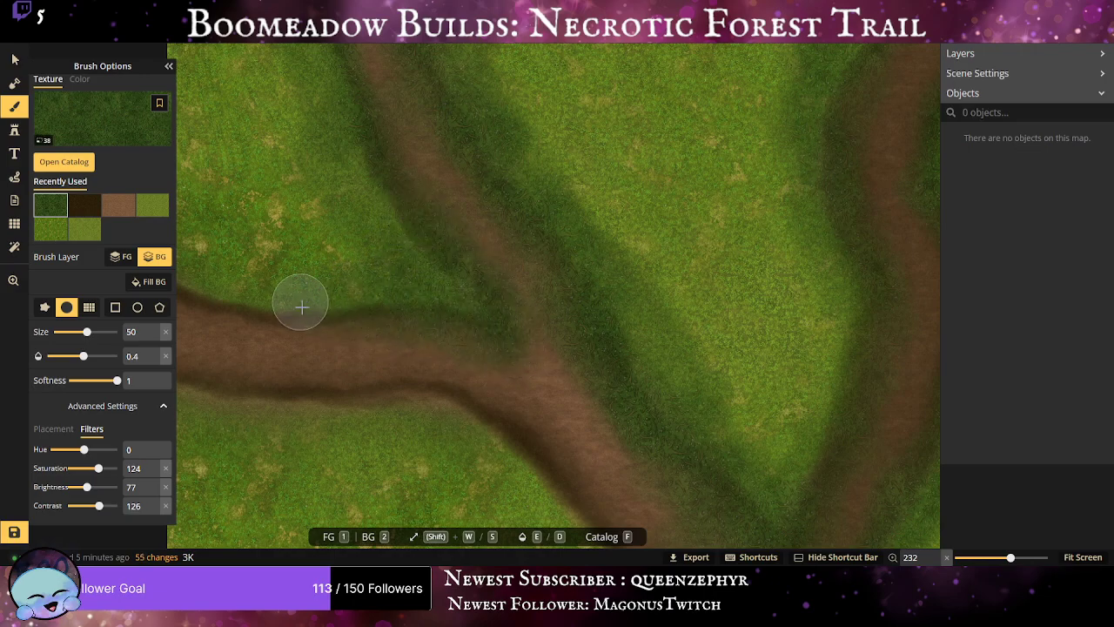
{"action": "left_click_drag", "start_coordinate": [380, 293], "coordinate": [275, 301]}
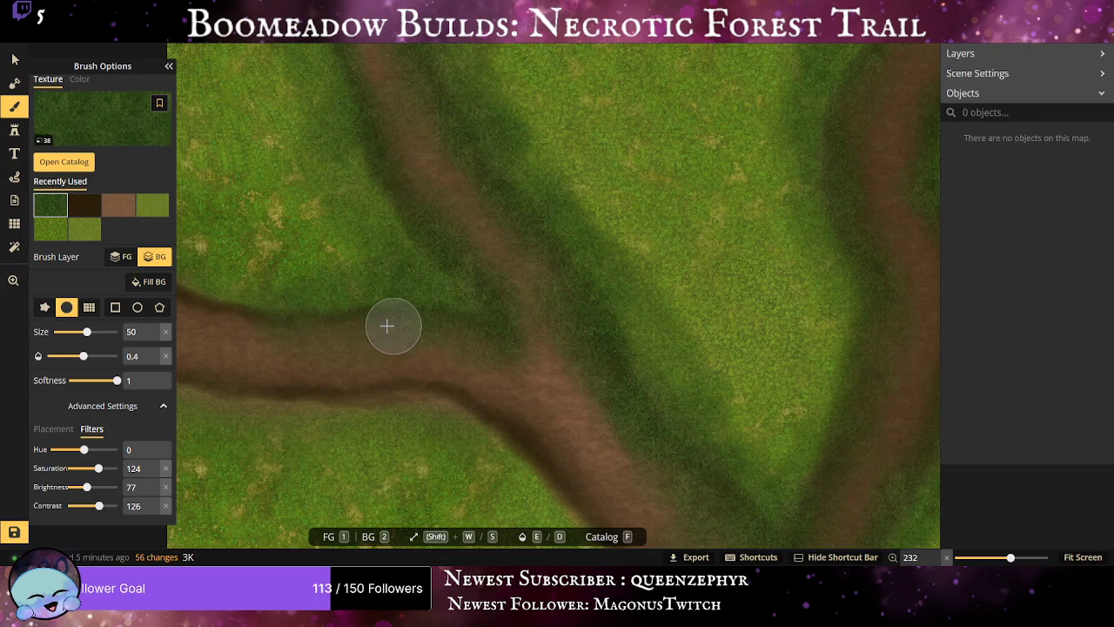
{"action": "left_click_drag", "start_coordinate": [388, 326], "coordinate": [191, 304]}
{"action": "left_click_drag", "start_coordinate": [419, 313], "coordinate": [234, 299]}
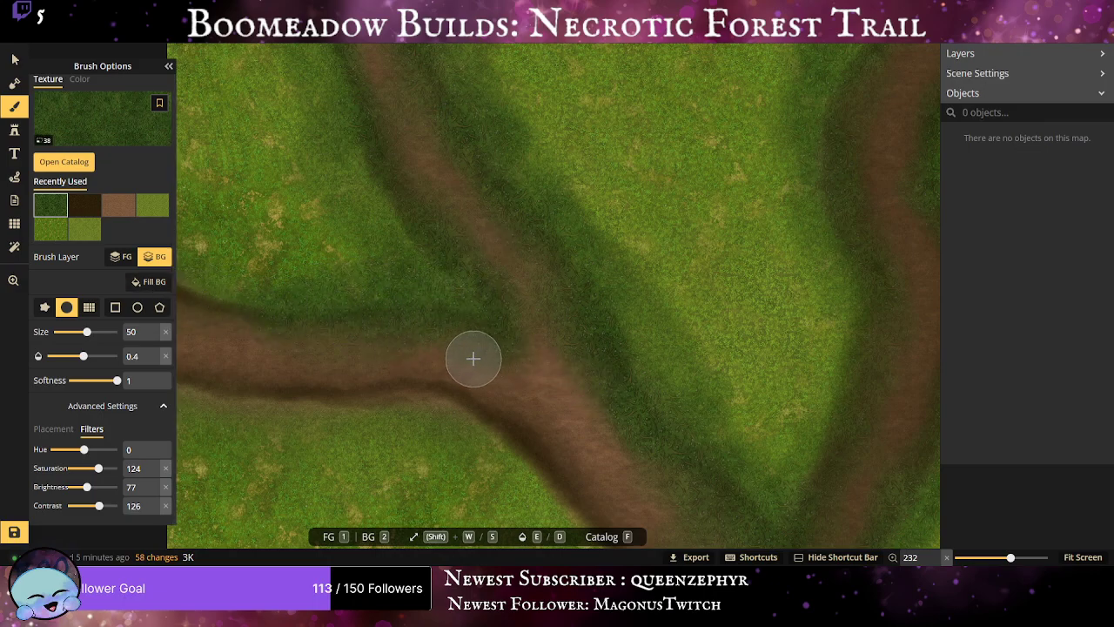
{"action": "left_click_drag", "start_coordinate": [473, 358], "coordinate": [734, 411]}
{"action": "scroll", "coordinate": [650, 383], "scroll_direction": "up", "scroll_amount": 1}
{"action": "mouse_move", "coordinate": [541, 383]}
{"action": "left_mouse_down"}
{"action": "mouse_move", "coordinate": [465, 349]}
{"action": "mouse_move", "coordinate": [413, 344]}
{"action": "mouse_move", "coordinate": [432, 350]}
{"action": "mouse_move", "coordinate": [436, 304]}
{"action": "mouse_move", "coordinate": [421, 314]}
{"action": "mouse_move", "coordinate": [439, 344]}
{"action": "mouse_move", "coordinate": [556, 317]}
{"action": "mouse_move", "coordinate": [553, 330]}
{"action": "mouse_move", "coordinate": [352, 298]}
{"action": "mouse_move", "coordinate": [423, 323]}
{"action": "mouse_move", "coordinate": [635, 339]}
{"action": "mouse_move", "coordinate": [514, 371]}
{"action": "mouse_move", "coordinate": [571, 359]}
{"action": "left_mouse_up"}
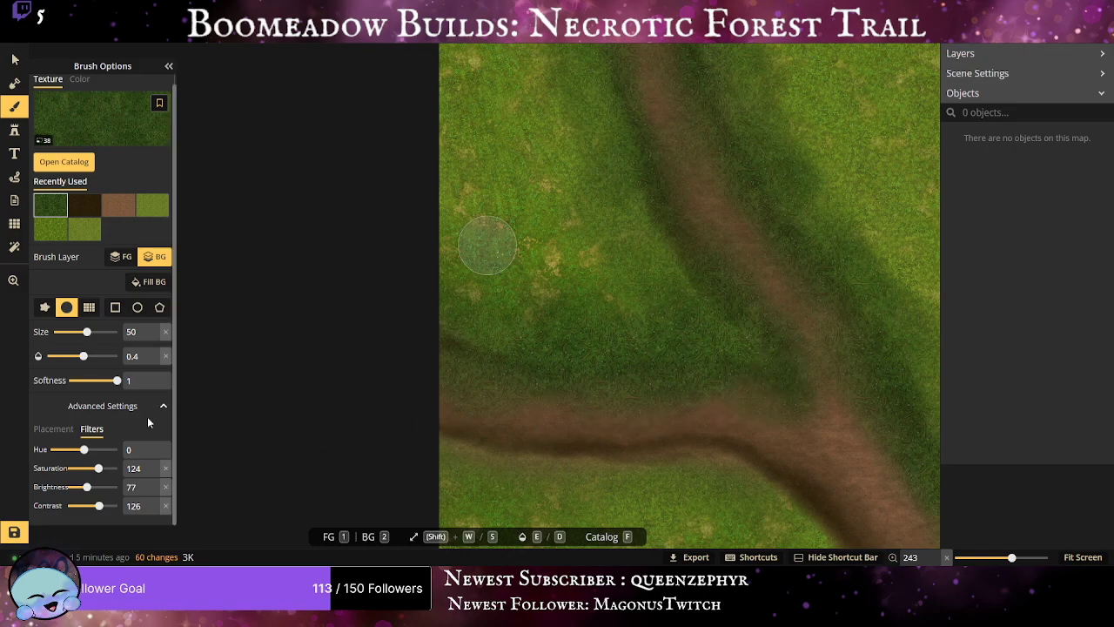
Paint dark green grass along the left branch's lower edge, from the junction to the map's left edge.
{"action": "left_click_drag", "start_coordinate": [681, 456], "coordinate": [579, 256]}
{"action": "scroll", "coordinate": [580, 256], "scroll_direction": "up", "scroll_amount": 1}
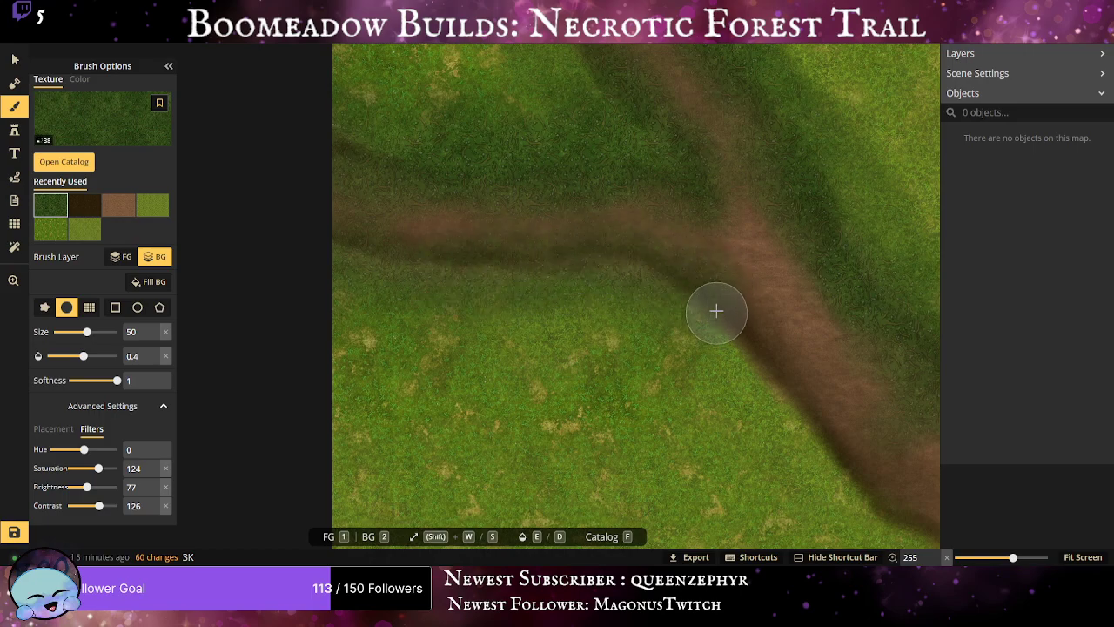
{"action": "mouse_move", "coordinate": [716, 311]}
{"action": "left_mouse_down"}
{"action": "mouse_move", "coordinate": [557, 262]}
{"action": "mouse_move", "coordinate": [573, 285]}
{"action": "mouse_move", "coordinate": [689, 285]}
{"action": "mouse_move", "coordinate": [573, 255]}
{"action": "mouse_move", "coordinate": [433, 284]}
{"action": "mouse_move", "coordinate": [367, 257]}
{"action": "mouse_move", "coordinate": [263, 248]}
{"action": "left_mouse_up"}
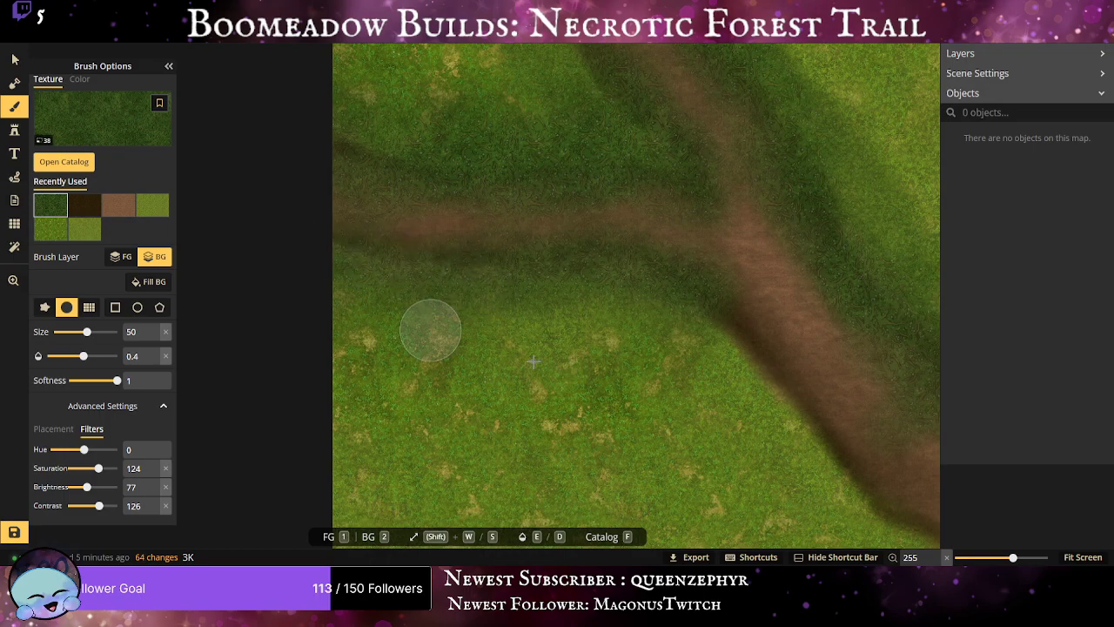
Paint dark green grass down the diagonal trail's lower edge, from the left junction past the right fork.
{"action": "left_click_drag", "start_coordinate": [619, 379], "coordinate": [275, 283]}
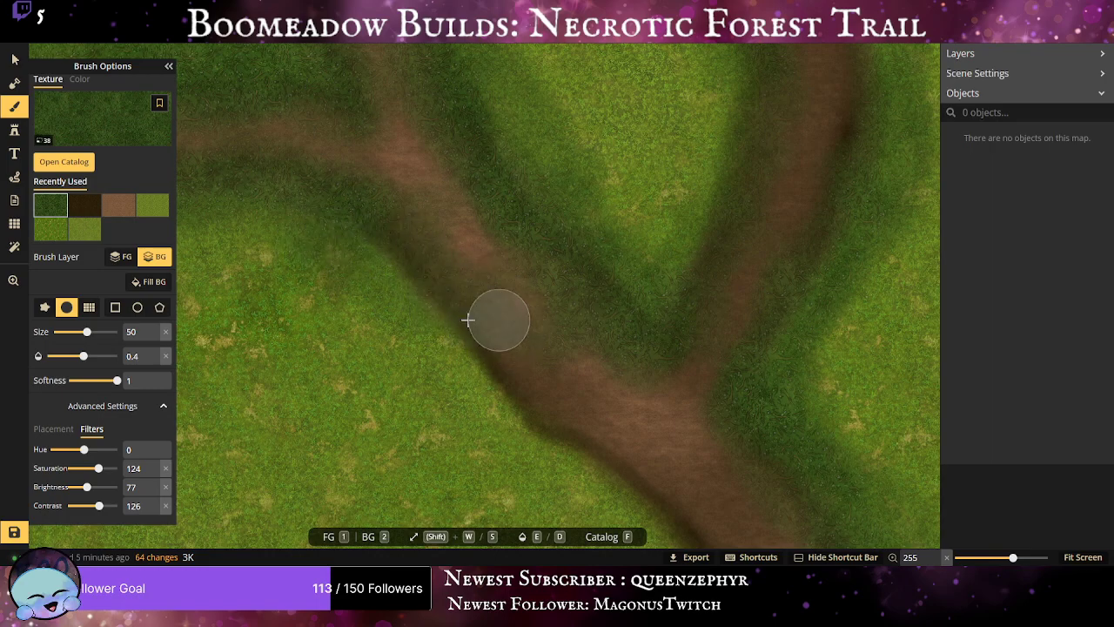
{"action": "mouse_move", "coordinate": [501, 396]}
{"action": "left_mouse_down"}
{"action": "mouse_move", "coordinate": [398, 273]}
{"action": "mouse_move", "coordinate": [525, 383]}
{"action": "mouse_move", "coordinate": [537, 428]}
{"action": "mouse_move", "coordinate": [562, 428]}
{"action": "left_mouse_up"}
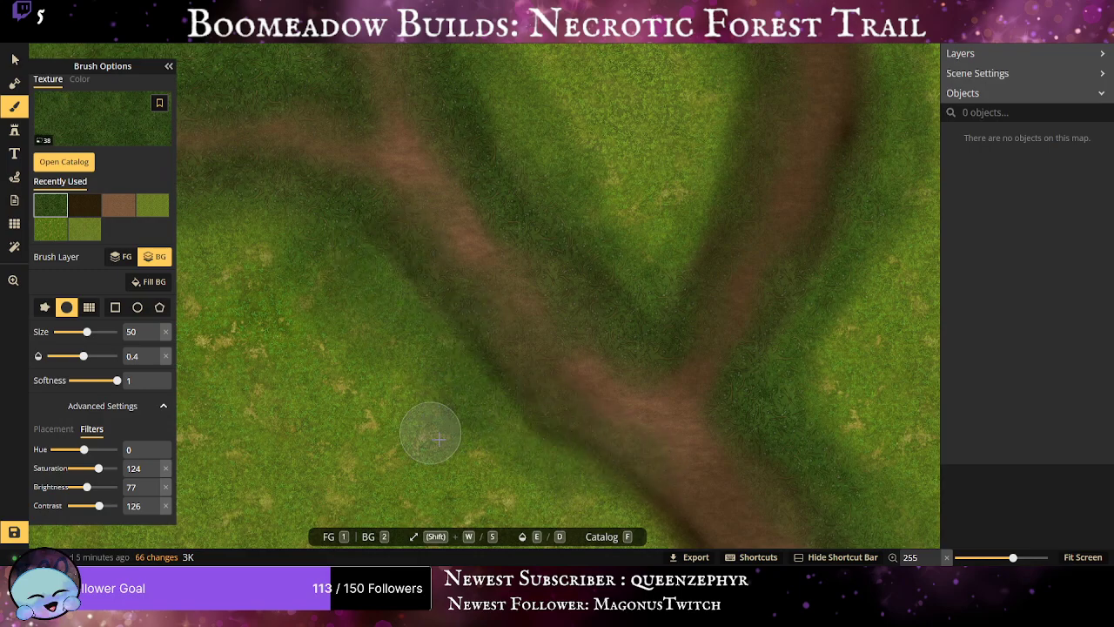
{"action": "left_click_drag", "start_coordinate": [482, 400], "coordinate": [336, 238]}
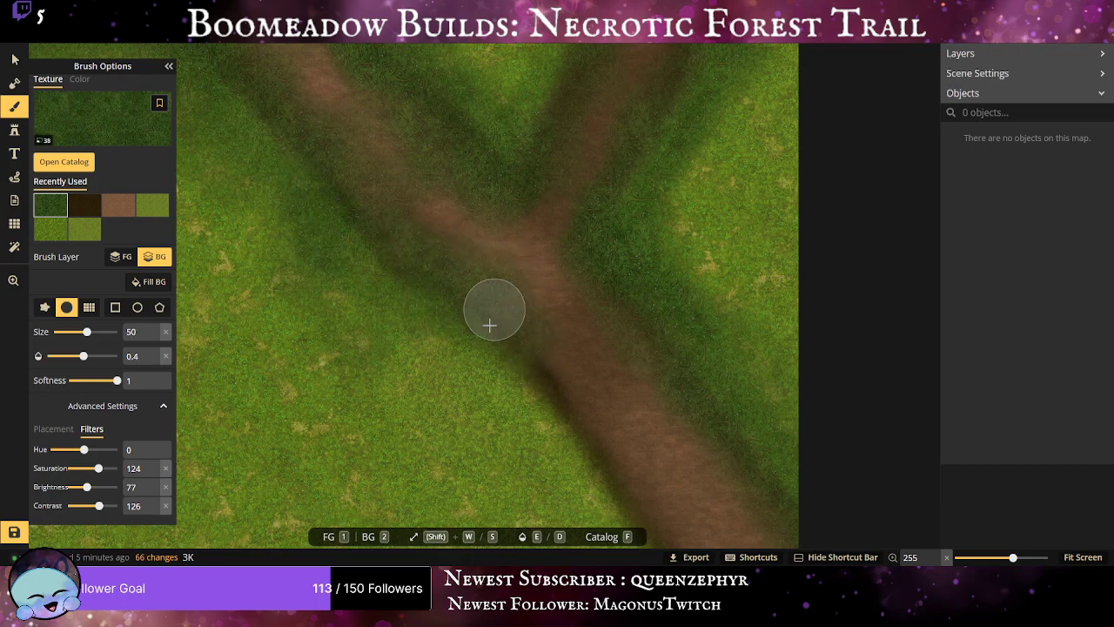
{"action": "left_click", "coordinate": [545, 430]}
{"action": "mouse_move", "coordinate": [545, 430]}
{"action": "left_mouse_down"}
{"action": "mouse_move", "coordinate": [438, 82]}
{"action": "mouse_move", "coordinate": [460, 113]}
{"action": "left_mouse_up"}
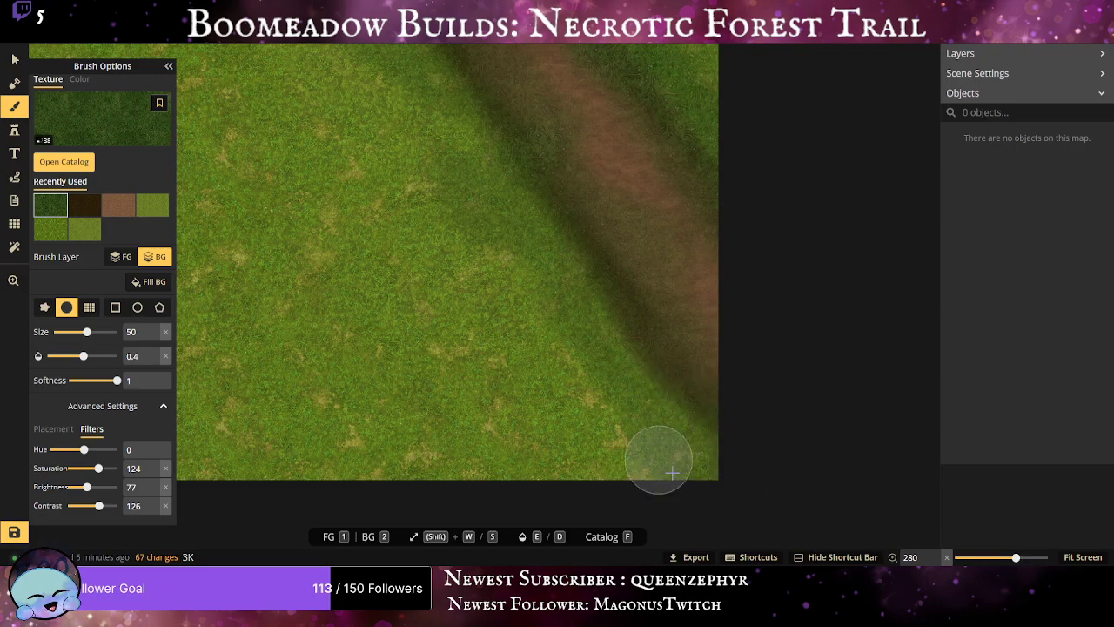
Paint dark green grass over both edges of the trail's last stretch, between the right fork and the map's lower-right corner.
{"action": "mouse_move", "coordinate": [732, 360]}
{"action": "left_mouse_down"}
{"action": "mouse_move", "coordinate": [620, 284]}
{"action": "mouse_move", "coordinate": [508, 248]}
{"action": "left_mouse_up"}
{"action": "left_click_drag", "start_coordinate": [640, 381], "coordinate": [503, 140]}
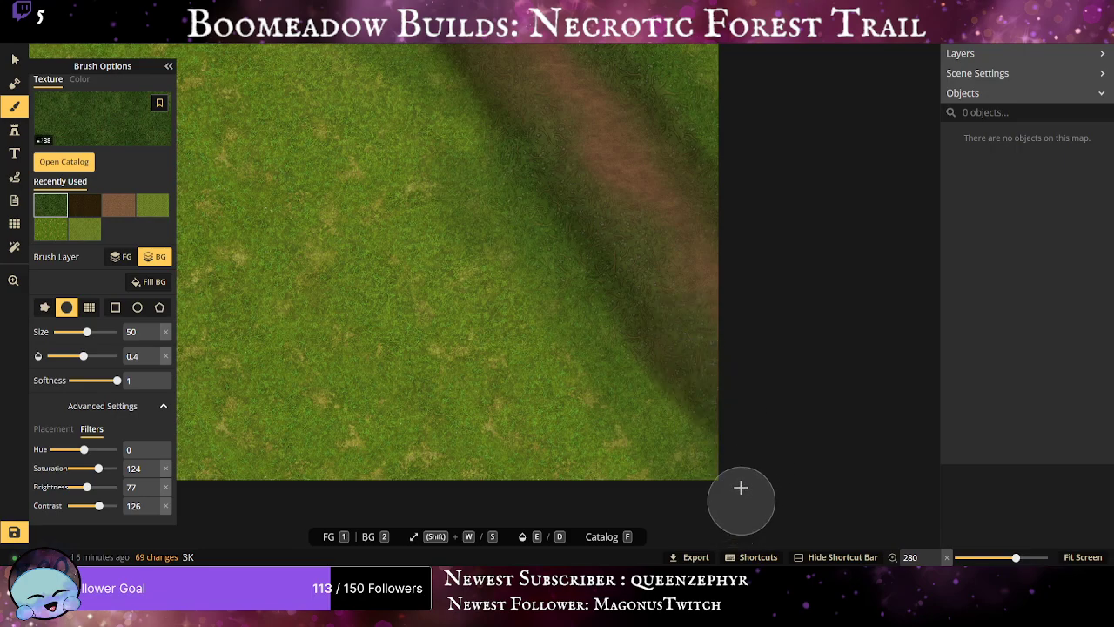
{"action": "left_click_drag", "start_coordinate": [503, 257], "coordinate": [618, 559]}
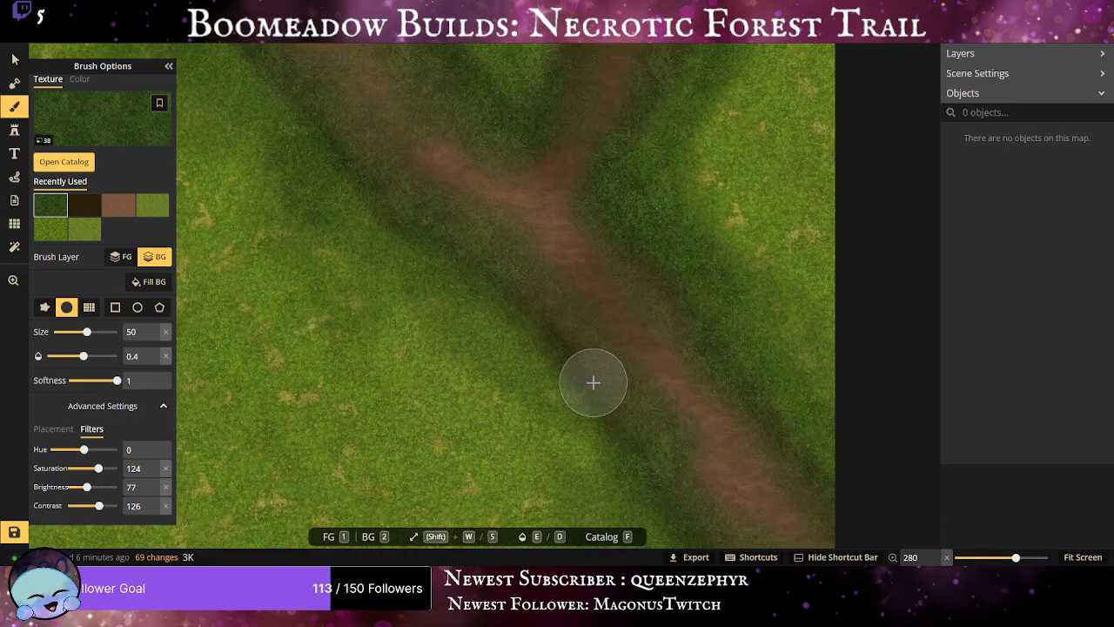
{"action": "mouse_move", "coordinate": [869, 283]}
{"action": "left_mouse_down"}
{"action": "mouse_move", "coordinate": [808, 331]}
{"action": "mouse_move", "coordinate": [758, 430]}
{"action": "mouse_move", "coordinate": [753, 495]}
{"action": "left_mouse_up"}
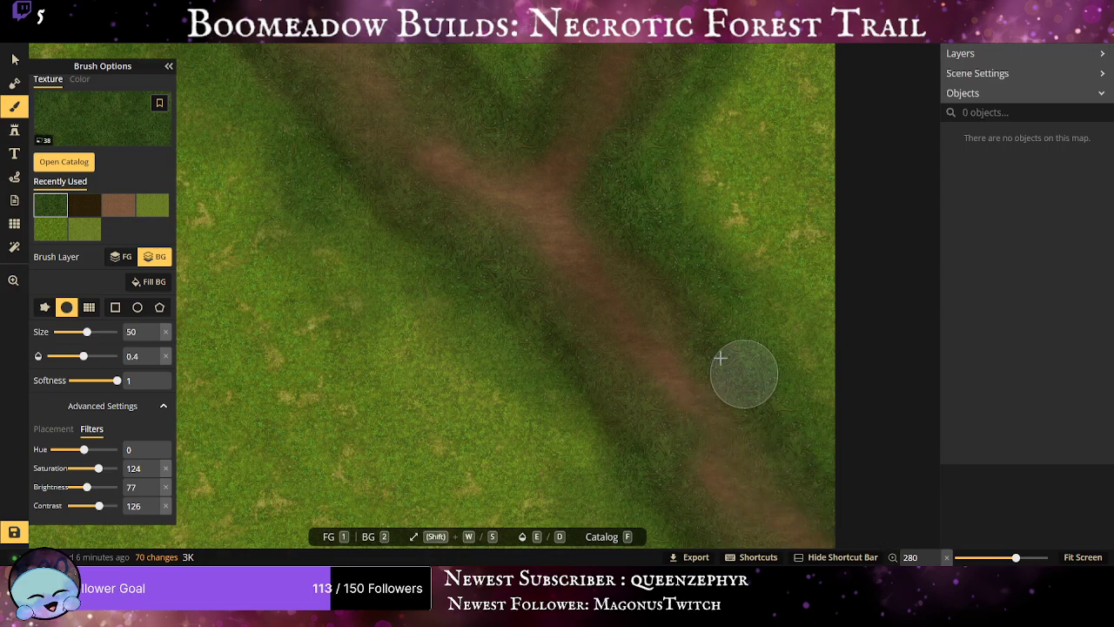
{"action": "mouse_move", "coordinate": [786, 349]}
{"action": "left_mouse_down"}
{"action": "mouse_move", "coordinate": [806, 405]}
{"action": "mouse_move", "coordinate": [709, 375]}
{"action": "mouse_move", "coordinate": [693, 324]}
{"action": "mouse_move", "coordinate": [578, 202]}
{"action": "mouse_move", "coordinate": [652, 307]}
{"action": "left_mouse_up"}
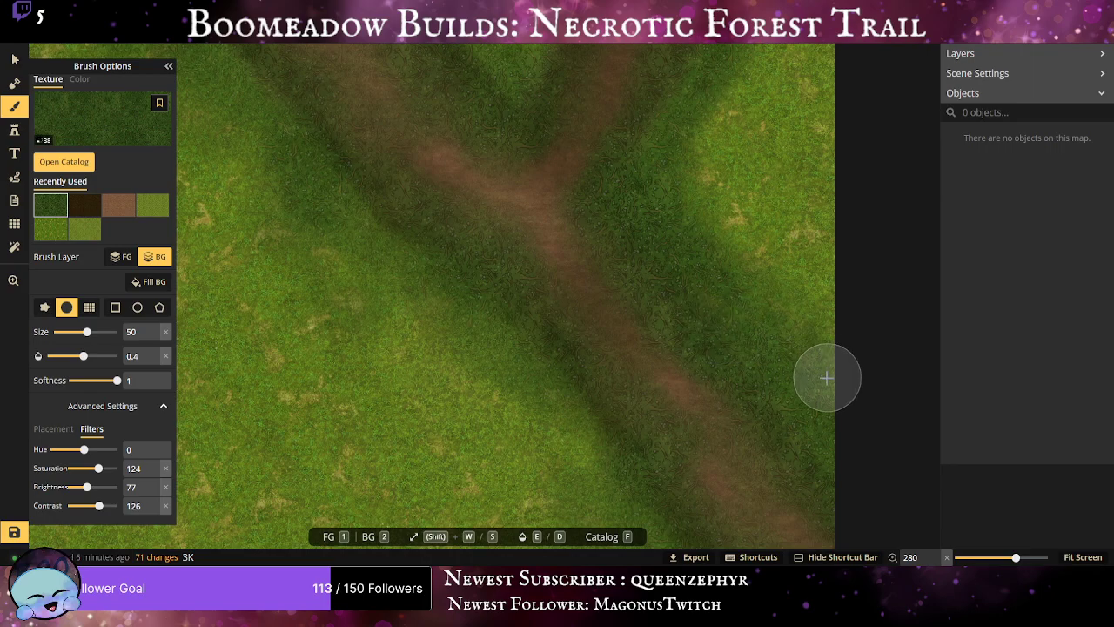
Add more dark green grass over the edges of the right branch to narrow its dirt up to the map's top.
{"action": "scroll", "coordinate": [408, 328], "scroll_direction": "down", "scroll_amount": 2}
{"action": "scroll", "coordinate": [407, 327], "scroll_direction": "down", "scroll_amount": 3}
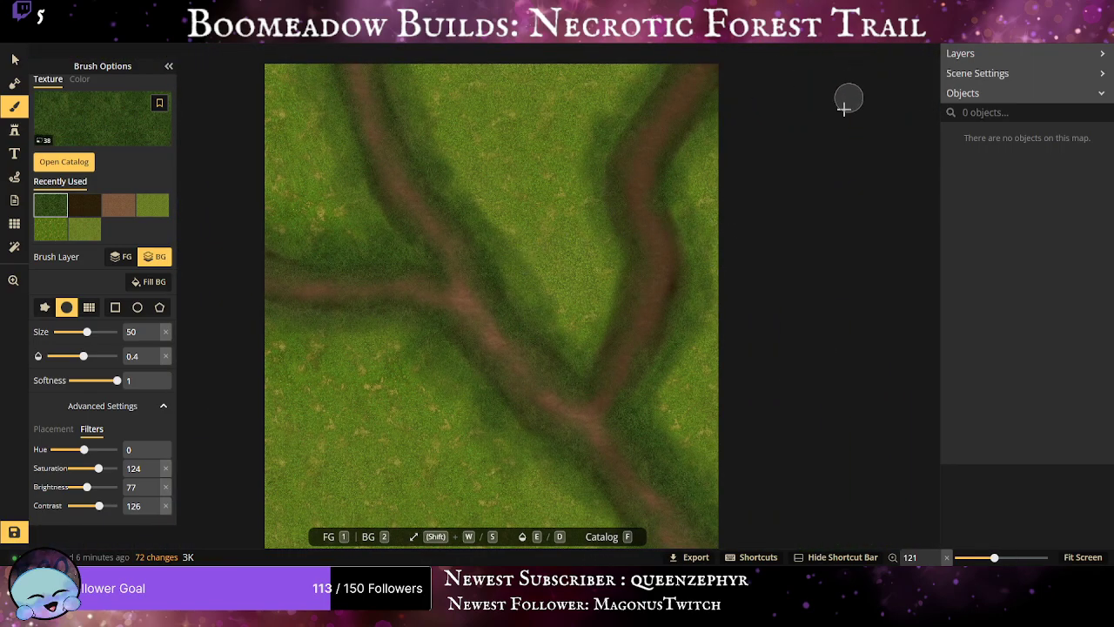
{"action": "scroll", "coordinate": [623, 217], "scroll_direction": "up", "scroll_amount": 3}
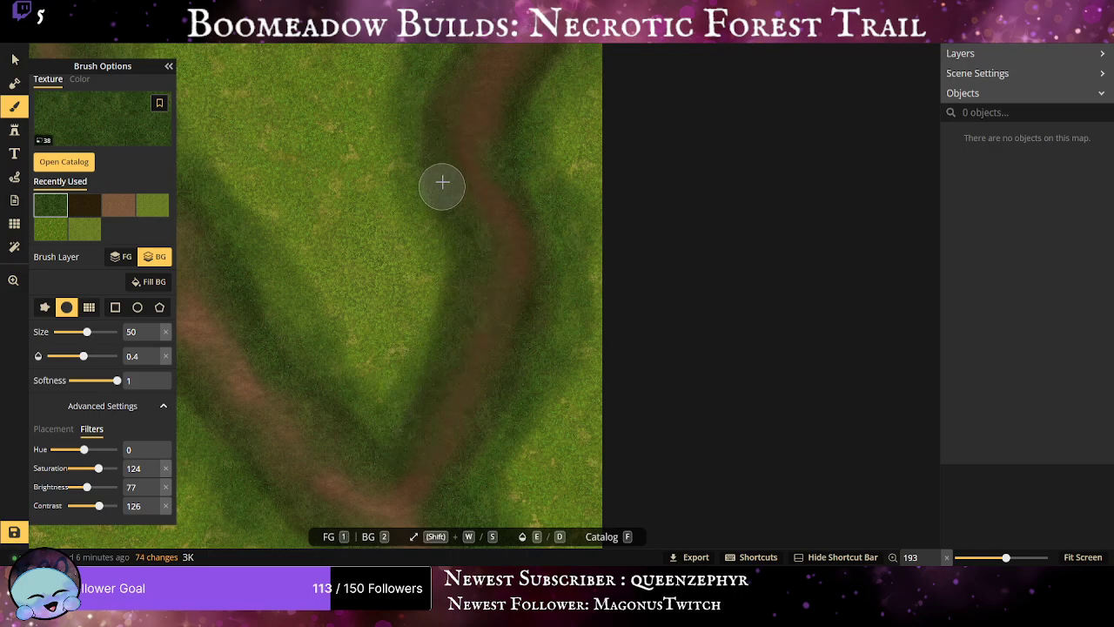
{"action": "left_click_drag", "start_coordinate": [538, 106], "coordinate": [575, 316]}
{"action": "scroll", "coordinate": [576, 327], "scroll_direction": "down", "scroll_amount": 1}
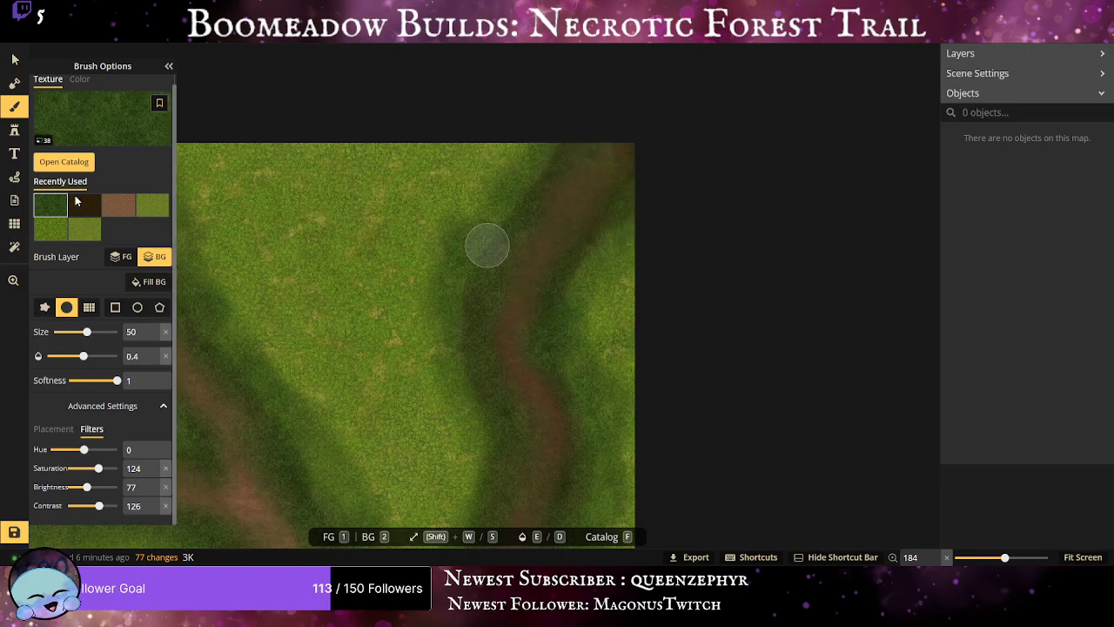
Switch the brush to the patchy light grass texture, undo a full-opacity test stroke beside the right branch and set the opacity to 0.3.
{"action": "left_click", "coordinate": [70, 233]}
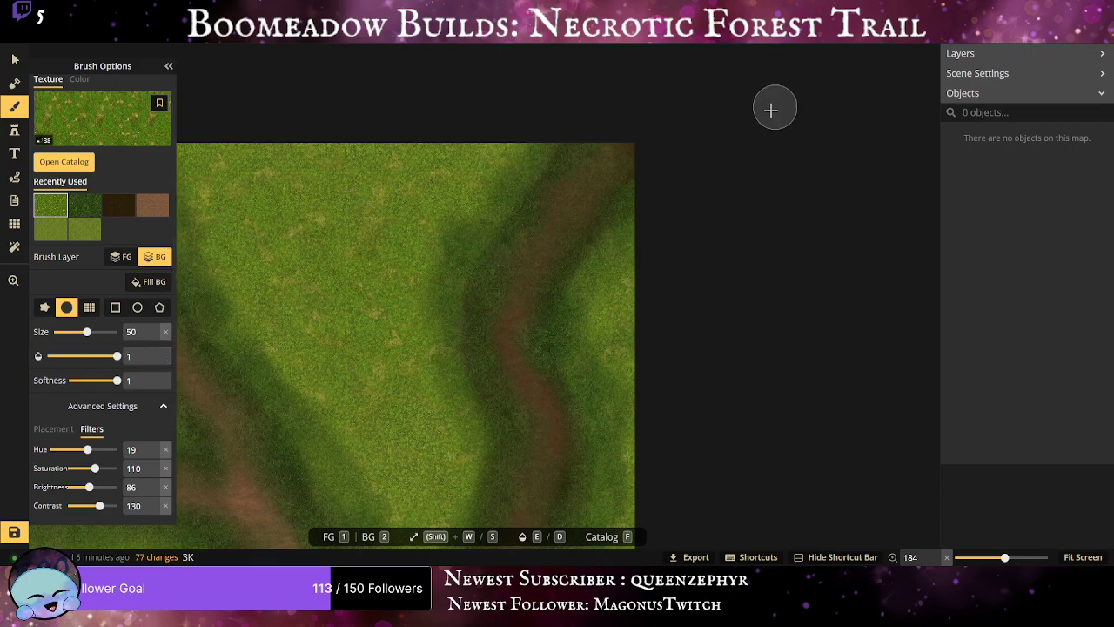
{"action": "left_click_drag", "start_coordinate": [617, 252], "coordinate": [612, 249]}
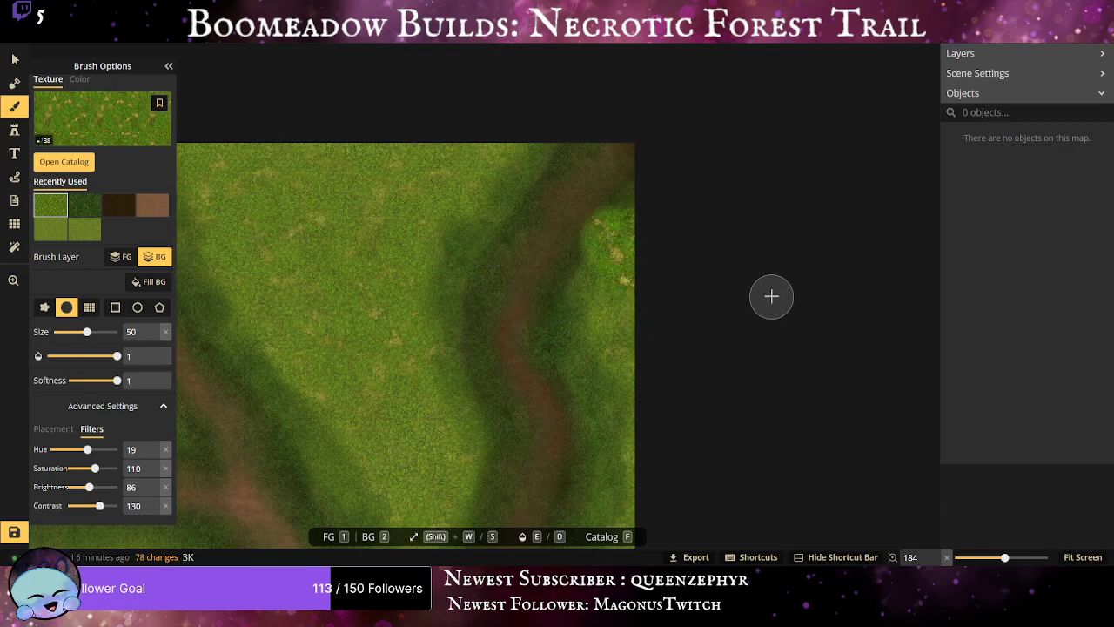
{"action": "key", "text": "ctrl+z"}
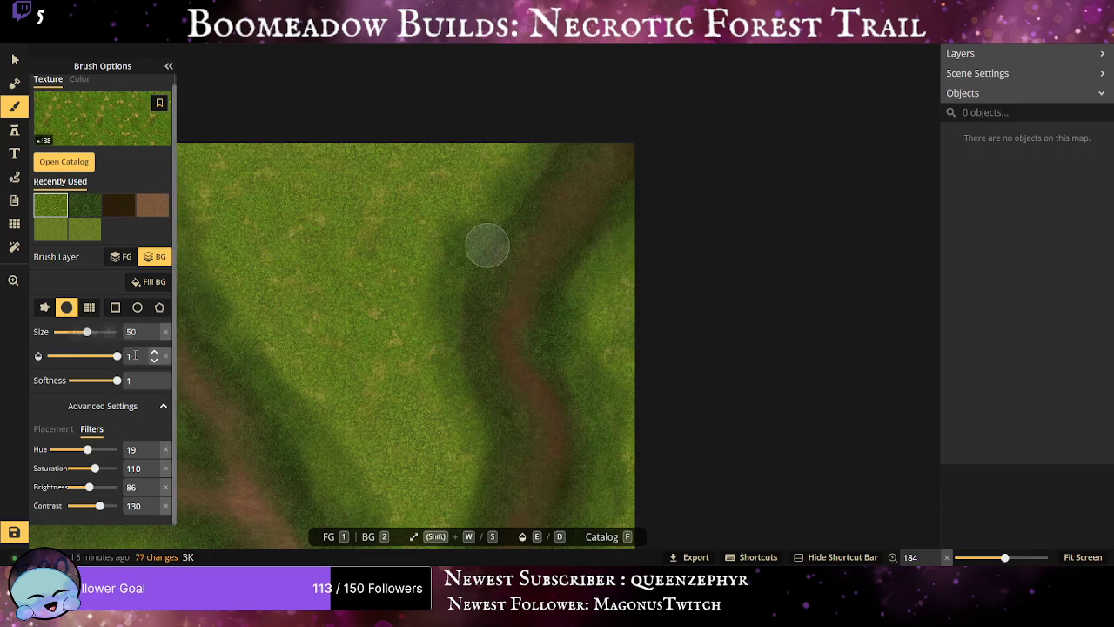
{"action": "left_click_drag", "start_coordinate": [135, 355], "coordinate": [8, 352]}
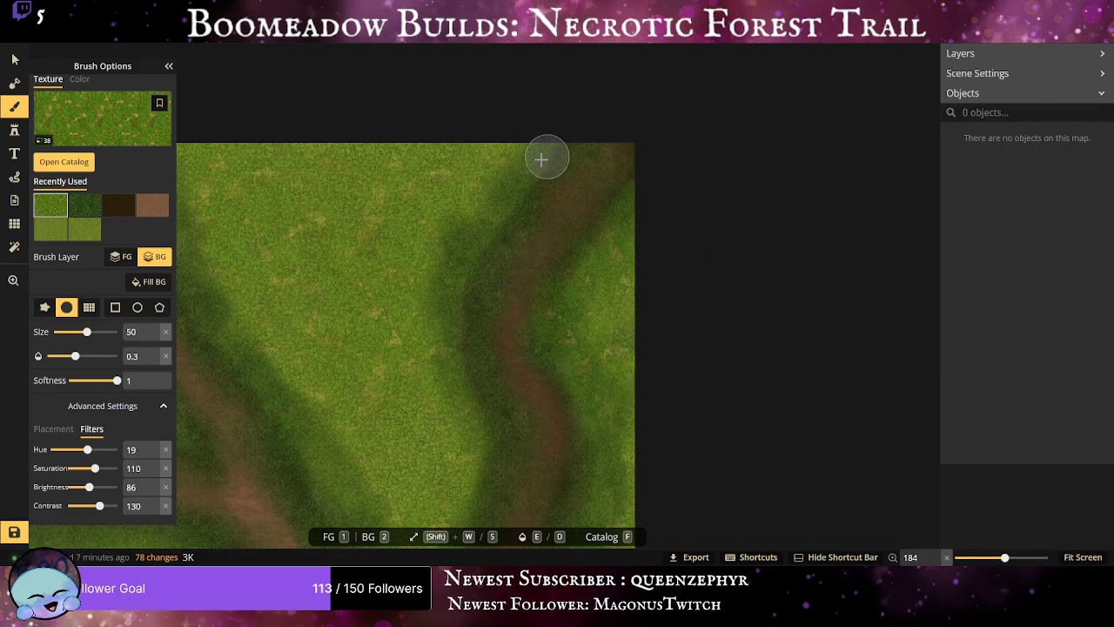
Blend patchy light grass over the dark grass beside the right branch, mainly along its left edge from the map's top toward the right fork.
{"action": "mouse_move", "coordinate": [542, 159]}
{"action": "left_mouse_down"}
{"action": "mouse_move", "coordinate": [560, 145]}
{"action": "mouse_move", "coordinate": [531, 196]}
{"action": "left_mouse_up"}
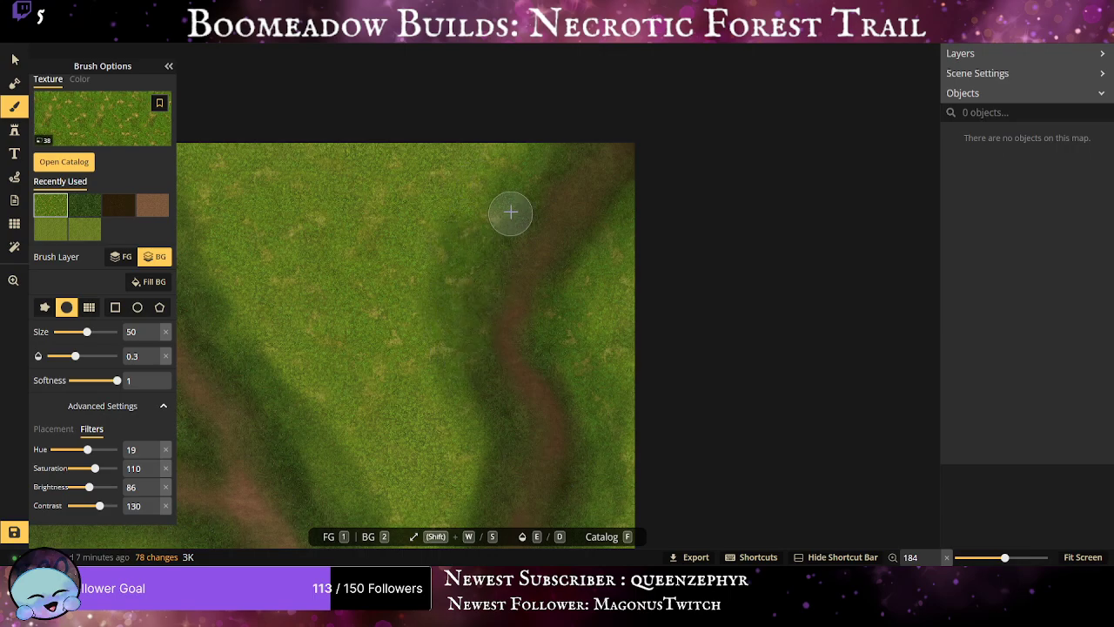
{"action": "mouse_move", "coordinate": [651, 207]}
{"action": "left_mouse_down"}
{"action": "mouse_move", "coordinate": [590, 267]}
{"action": "mouse_move", "coordinate": [579, 298]}
{"action": "mouse_move", "coordinate": [563, 297]}
{"action": "mouse_move", "coordinate": [628, 358]}
{"action": "left_mouse_up"}
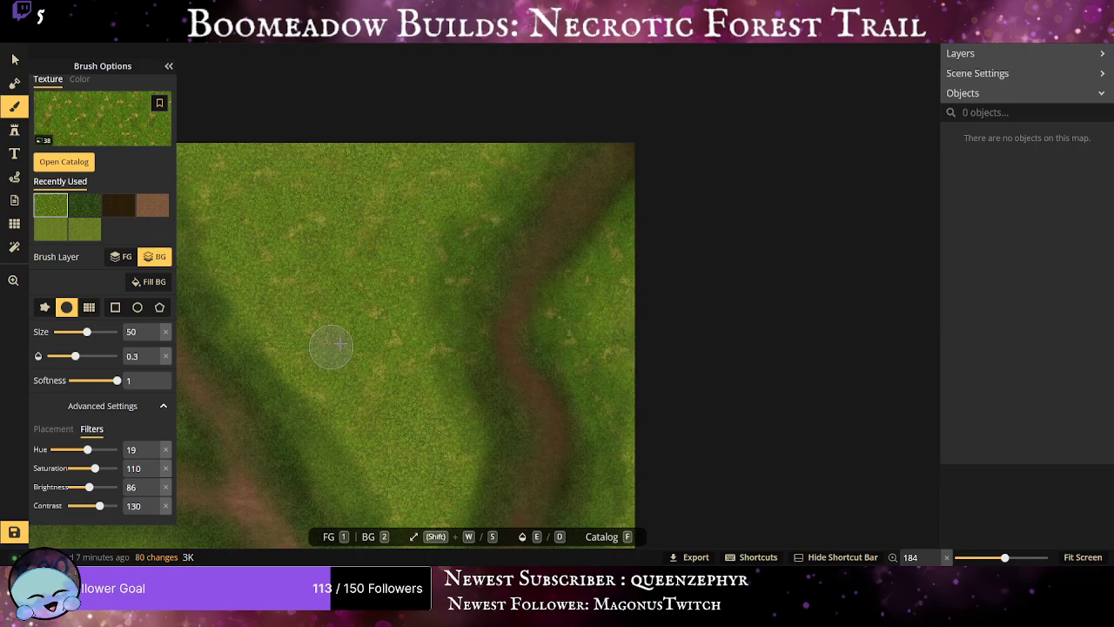
{"action": "left_click_drag", "start_coordinate": [354, 379], "coordinate": [213, 188]}
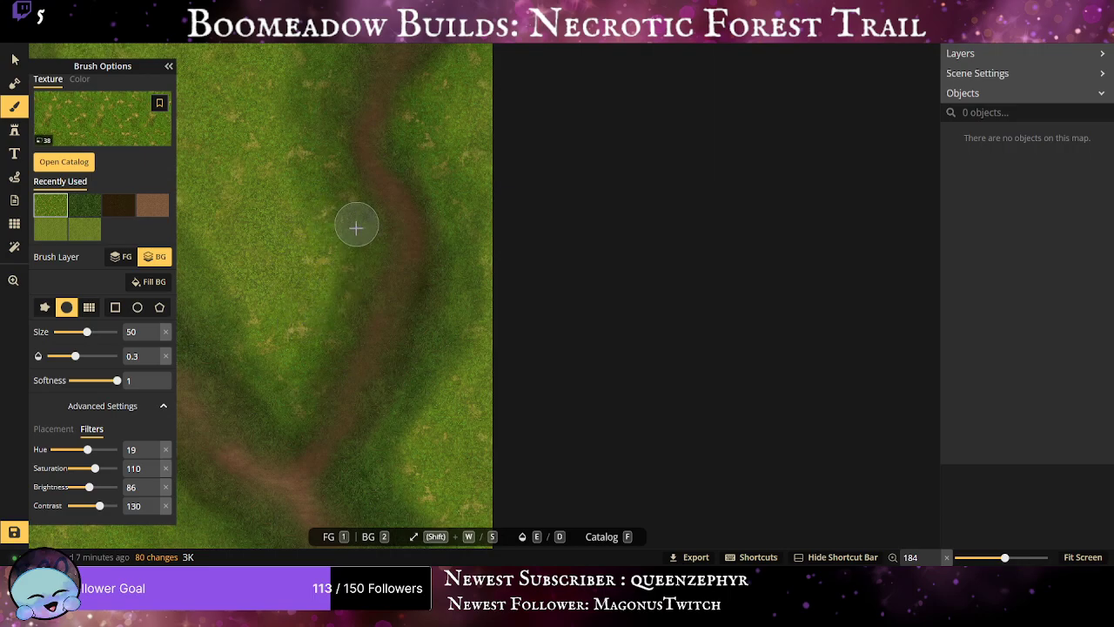
{"action": "left_click_drag", "start_coordinate": [356, 228], "coordinate": [308, 368]}
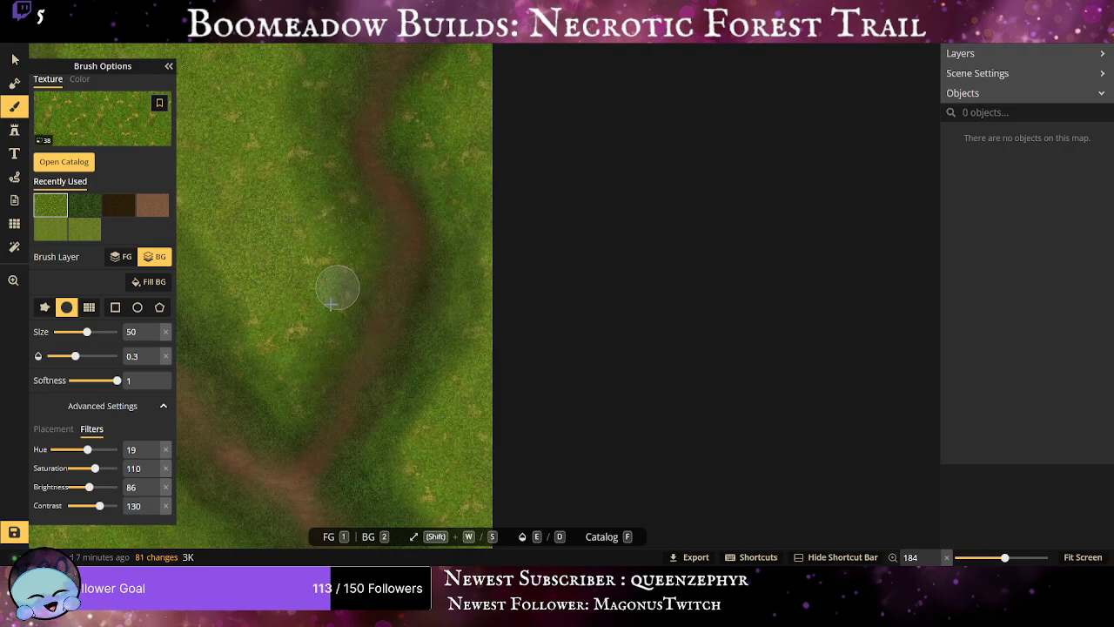
{"action": "mouse_move", "coordinate": [331, 304]}
{"action": "left_mouse_down"}
{"action": "mouse_move", "coordinate": [309, 306]}
{"action": "mouse_move", "coordinate": [304, 160]}
{"action": "mouse_move", "coordinate": [391, 194]}
{"action": "mouse_move", "coordinate": [302, 152]}
{"action": "left_mouse_up"}
{"action": "left_click_drag", "start_coordinate": [308, 207], "coordinate": [415, 360]}
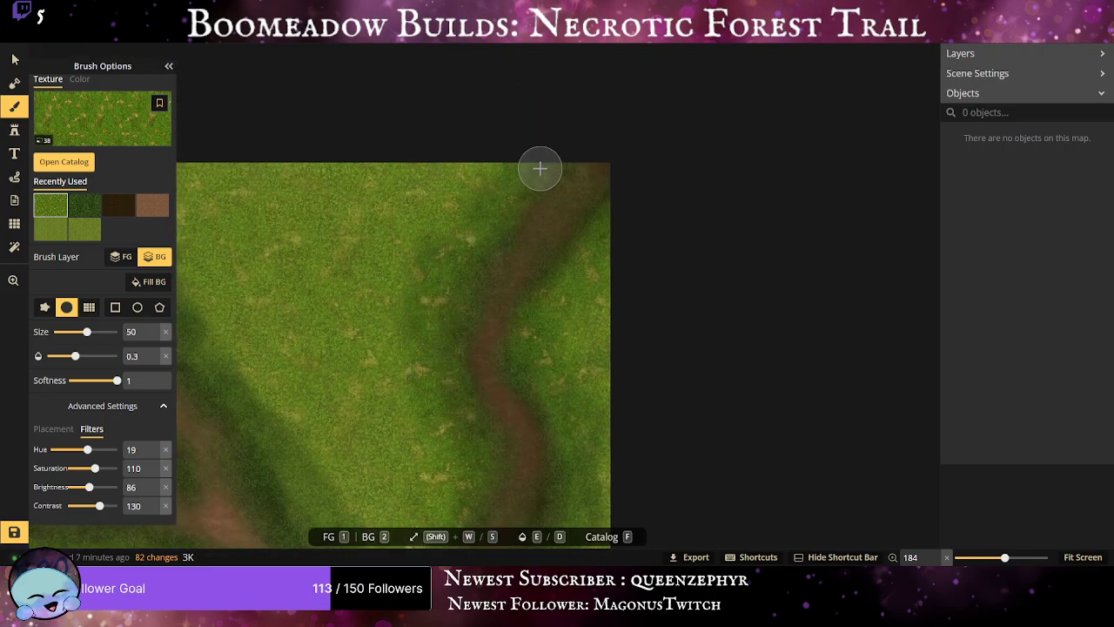
Blend patchy light grass over the dark grass between the right branch's upper bends and the map's right edge.
{"action": "left_click", "coordinate": [573, 285]}
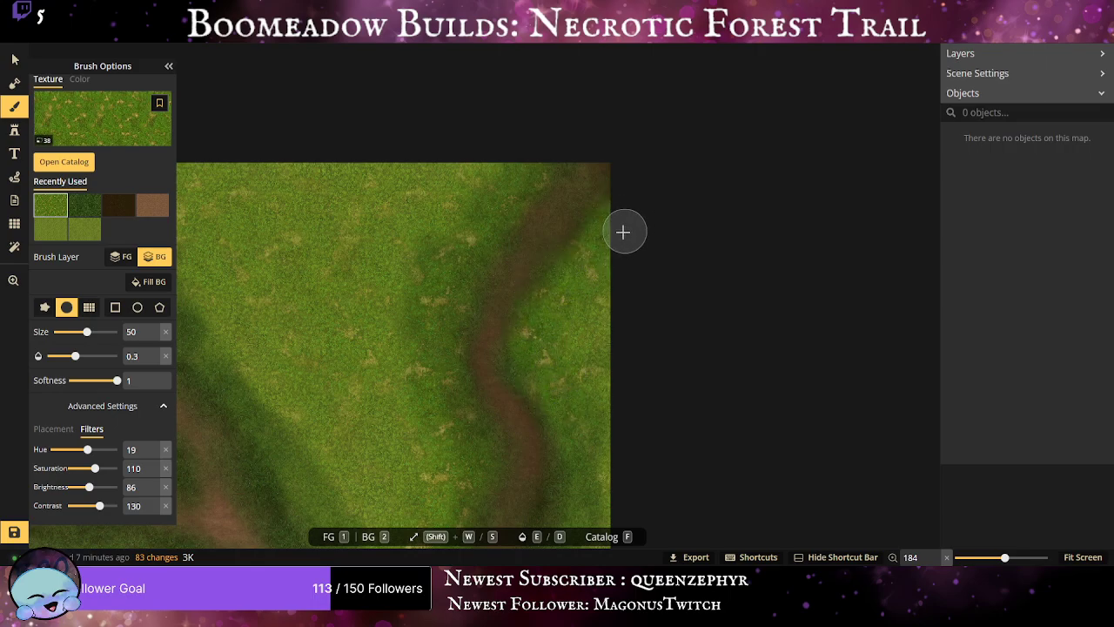
{"action": "left_click_drag", "start_coordinate": [561, 286], "coordinate": [566, 334]}
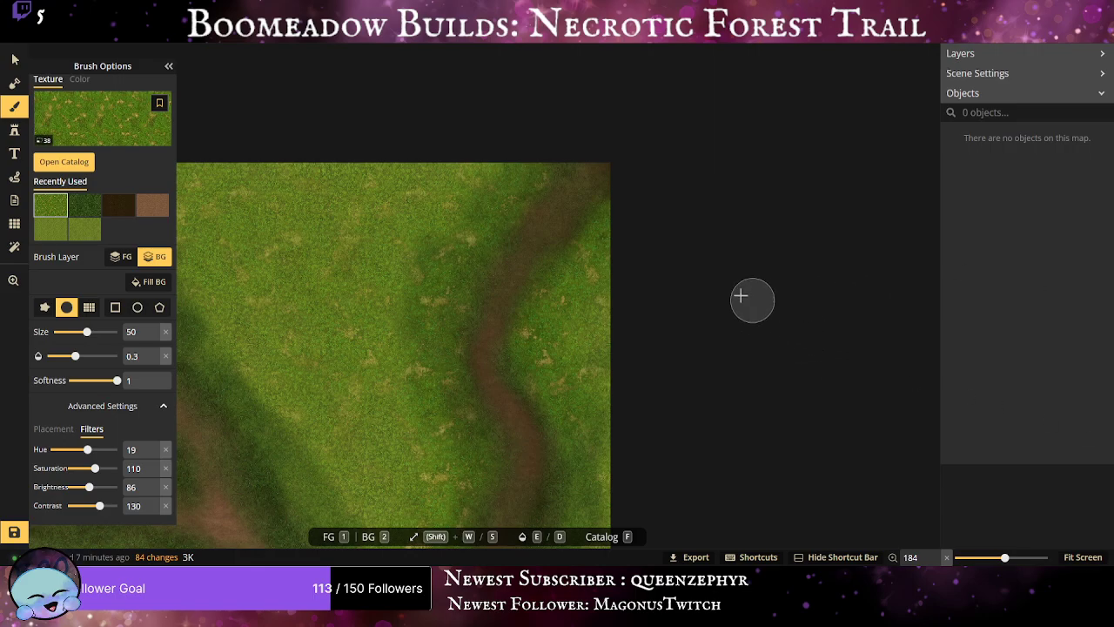
{"action": "mouse_move", "coordinate": [601, 254]}
{"action": "left_mouse_down"}
{"action": "mouse_move", "coordinate": [542, 348]}
{"action": "mouse_move", "coordinate": [548, 400]}
{"action": "mouse_move", "coordinate": [542, 392]}
{"action": "mouse_move", "coordinate": [559, 409]}
{"action": "mouse_move", "coordinate": [462, 130]}
{"action": "left_mouse_up"}
{"action": "scroll", "coordinate": [442, 232], "scroll_direction": "up", "scroll_amount": 2}
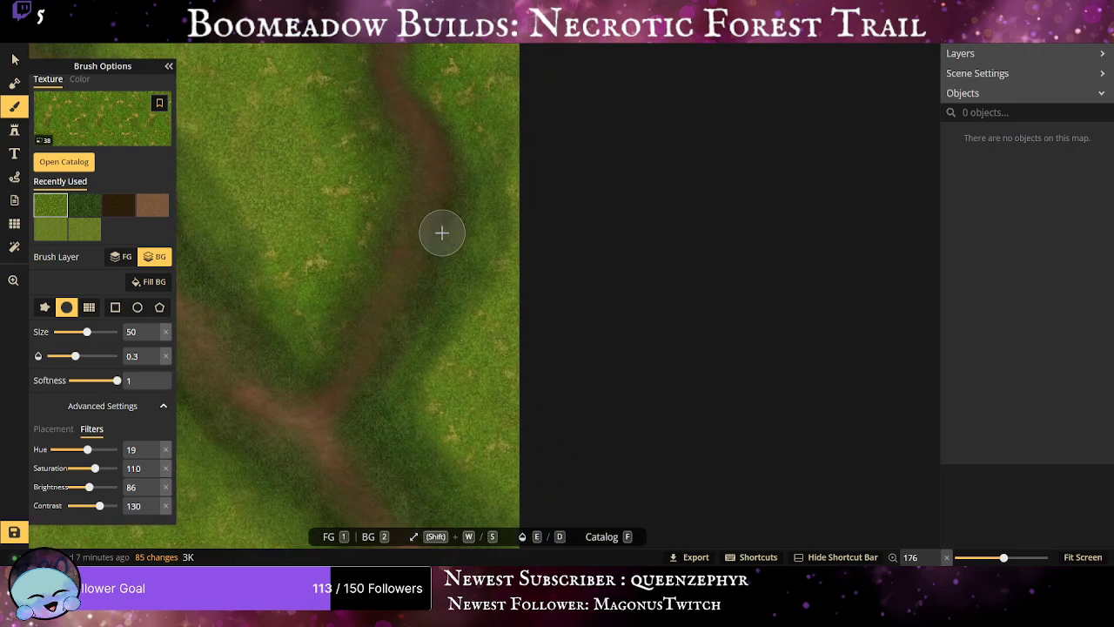
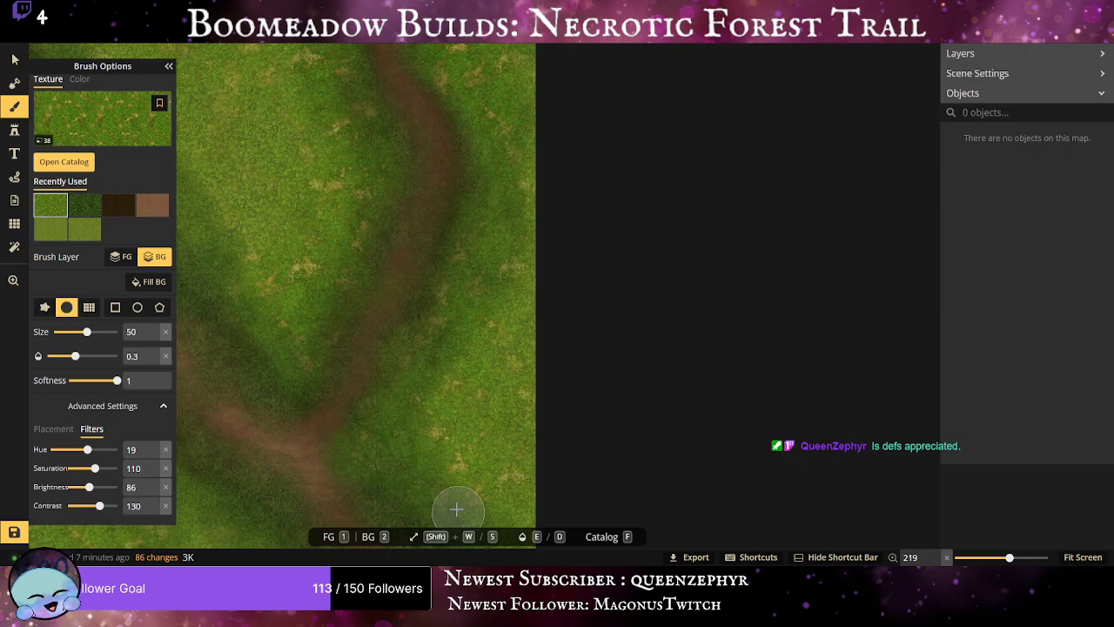
Lighten the dark grass right of the right branch's lower half and the right fork with patchy light grass.
{"action": "mouse_move", "coordinate": [439, 360]}
{"action": "left_mouse_down"}
{"action": "mouse_move", "coordinate": [462, 433]}
{"action": "mouse_move", "coordinate": [419, 472]}
{"action": "mouse_move", "coordinate": [388, 383]}
{"action": "mouse_move", "coordinate": [479, 266]}
{"action": "left_mouse_up"}
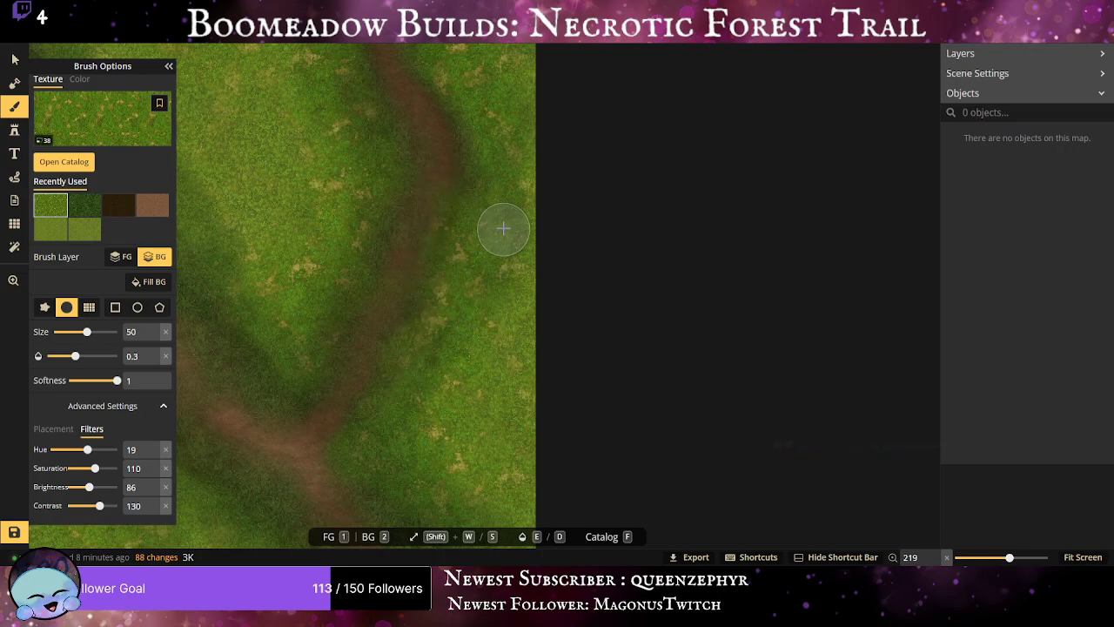
{"action": "left_click_drag", "start_coordinate": [469, 436], "coordinate": [582, 336]}
{"action": "scroll", "coordinate": [538, 387], "scroll_direction": "down", "scroll_amount": 1}
{"action": "scroll", "coordinate": [468, 352], "scroll_direction": "down", "scroll_amount": 1}
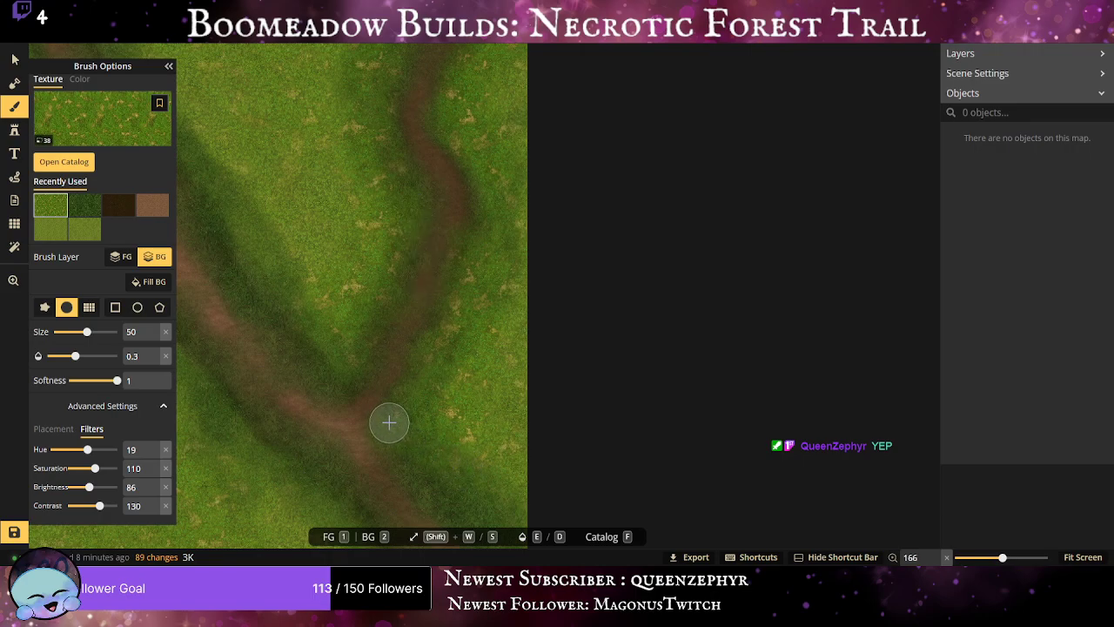
{"action": "left_click_drag", "start_coordinate": [414, 424], "coordinate": [350, 179]}
{"action": "scroll", "coordinate": [346, 186], "scroll_direction": "up", "scroll_amount": 1}
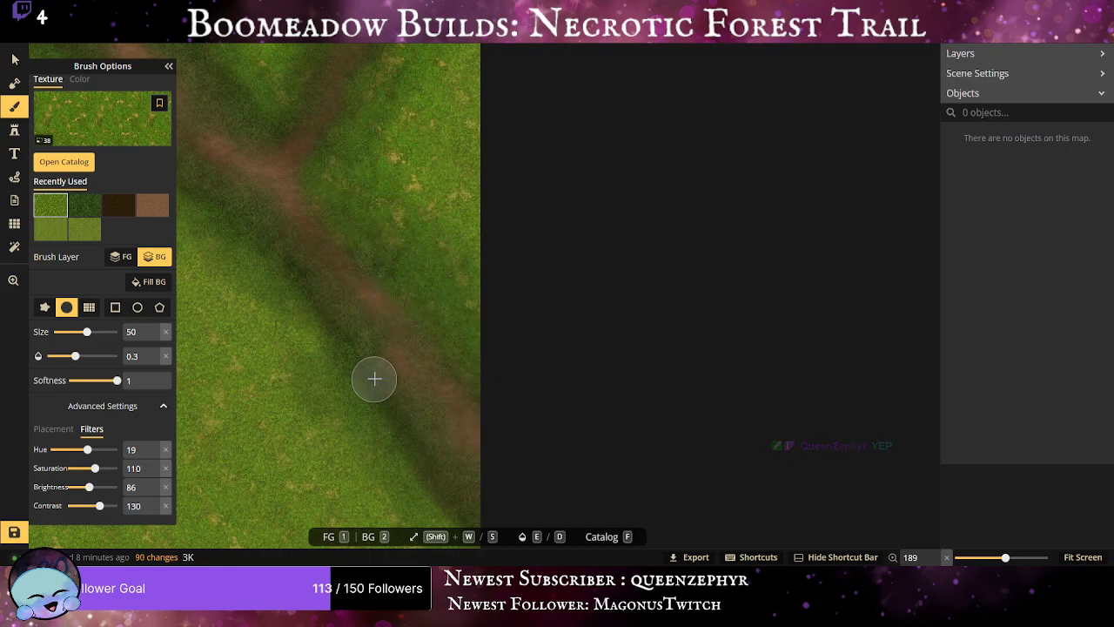
Blend patchy light grass along the lower edge of the trail's last stretch down to the map's lower-right corner.
{"action": "left_click_drag", "start_coordinate": [374, 379], "coordinate": [534, 251]}
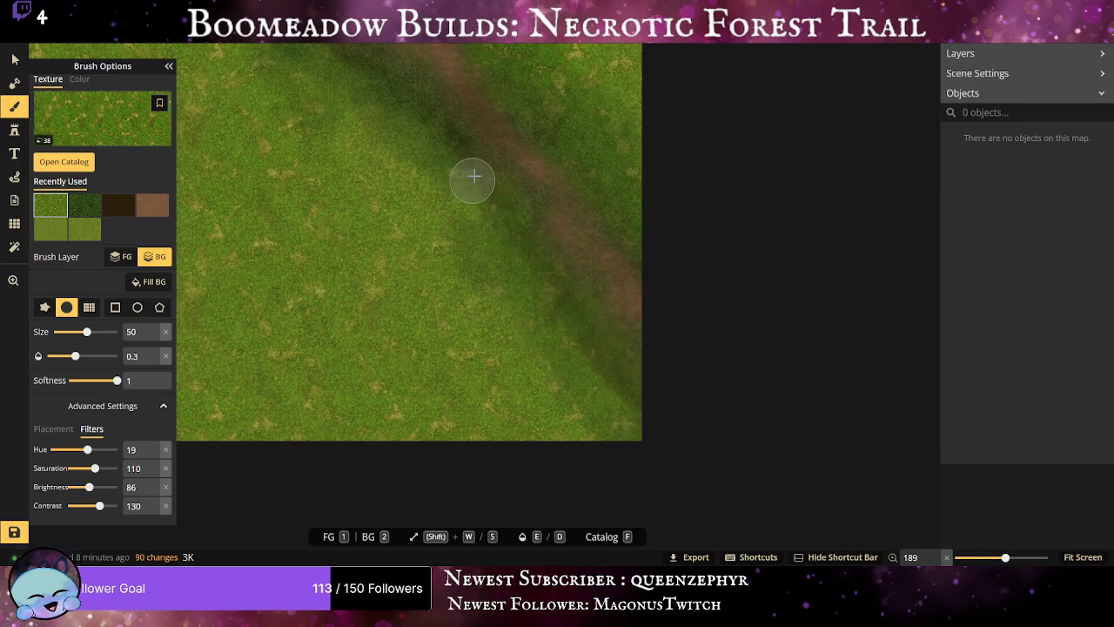
{"action": "left_click", "coordinate": [532, 243]}
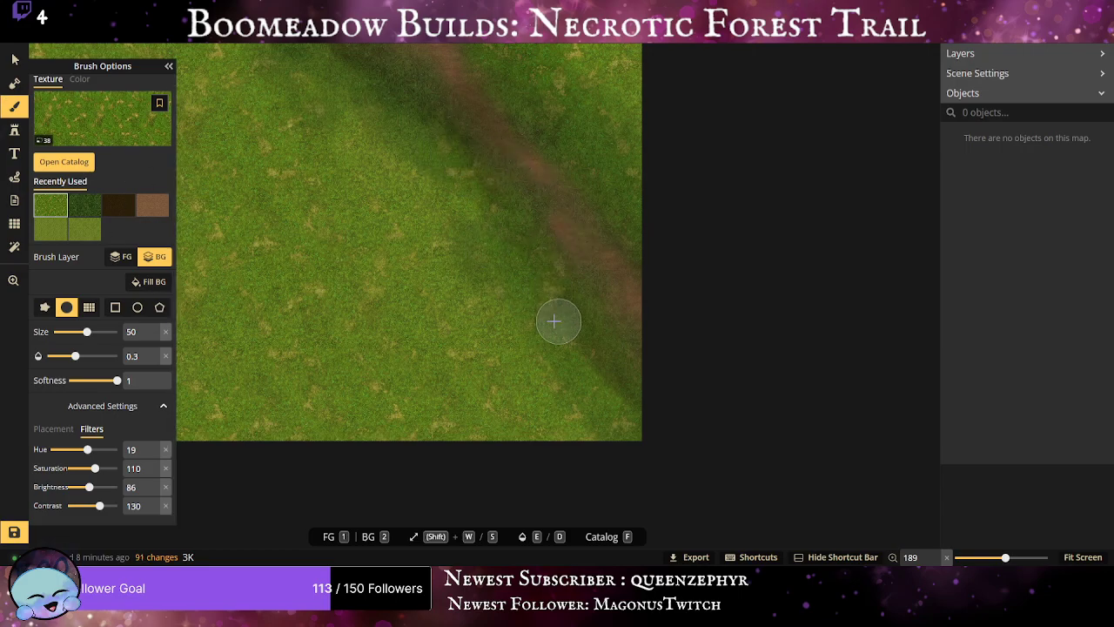
{"action": "left_click", "coordinate": [580, 374]}
{"action": "scroll", "coordinate": [512, 375], "scroll_direction": "down", "scroll_amount": 1}
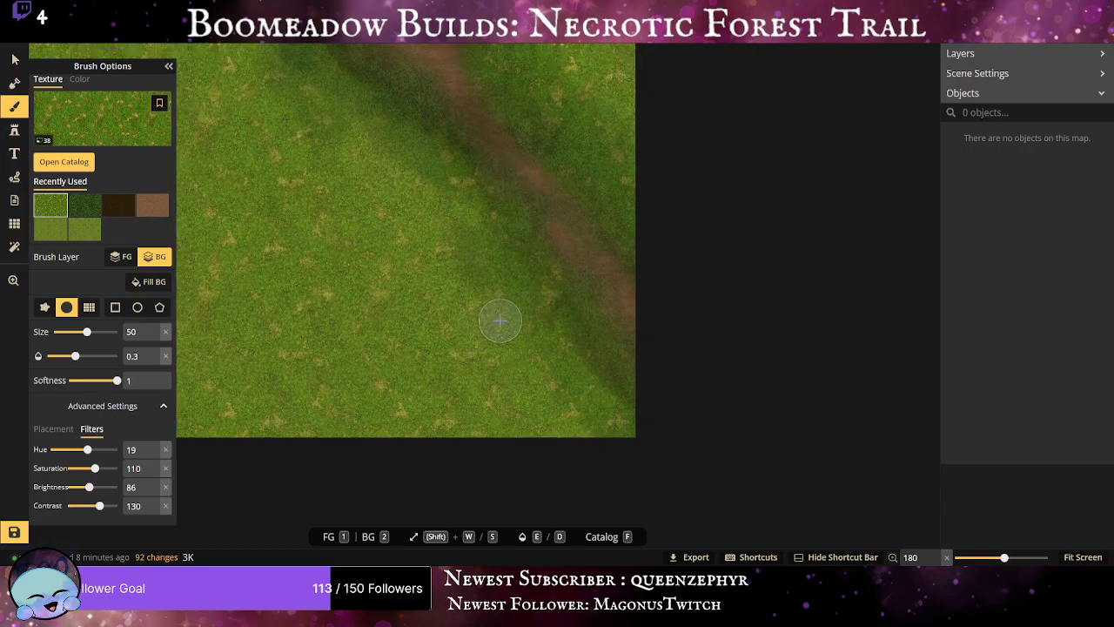
{"action": "scroll", "coordinate": [500, 321], "scroll_direction": "down", "scroll_amount": 5}
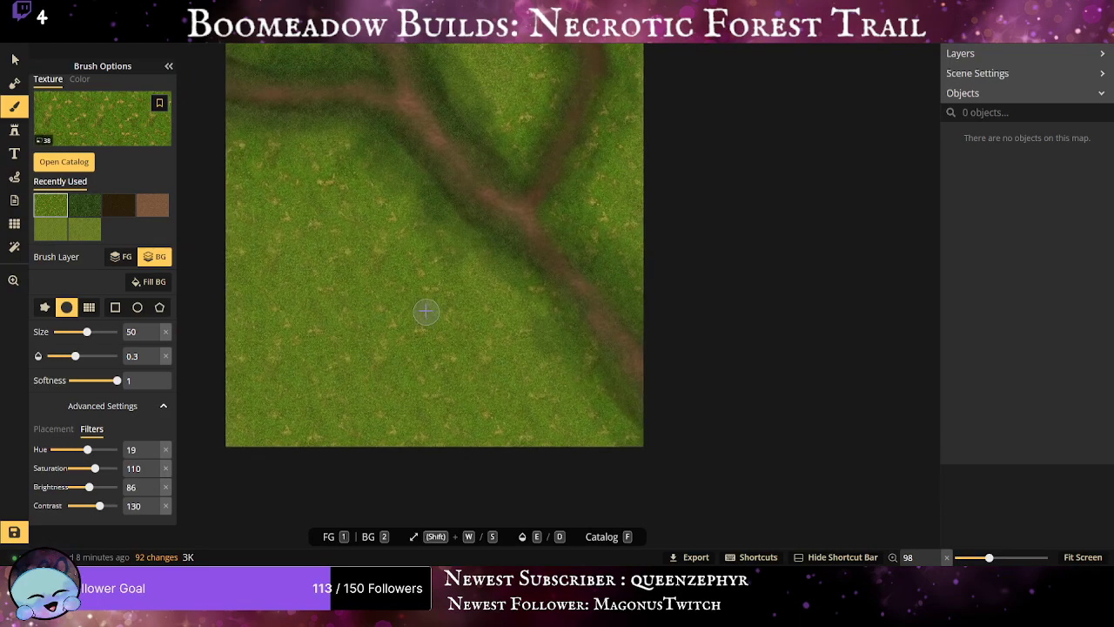
{"action": "scroll", "coordinate": [426, 310], "scroll_direction": "up", "scroll_amount": 3}
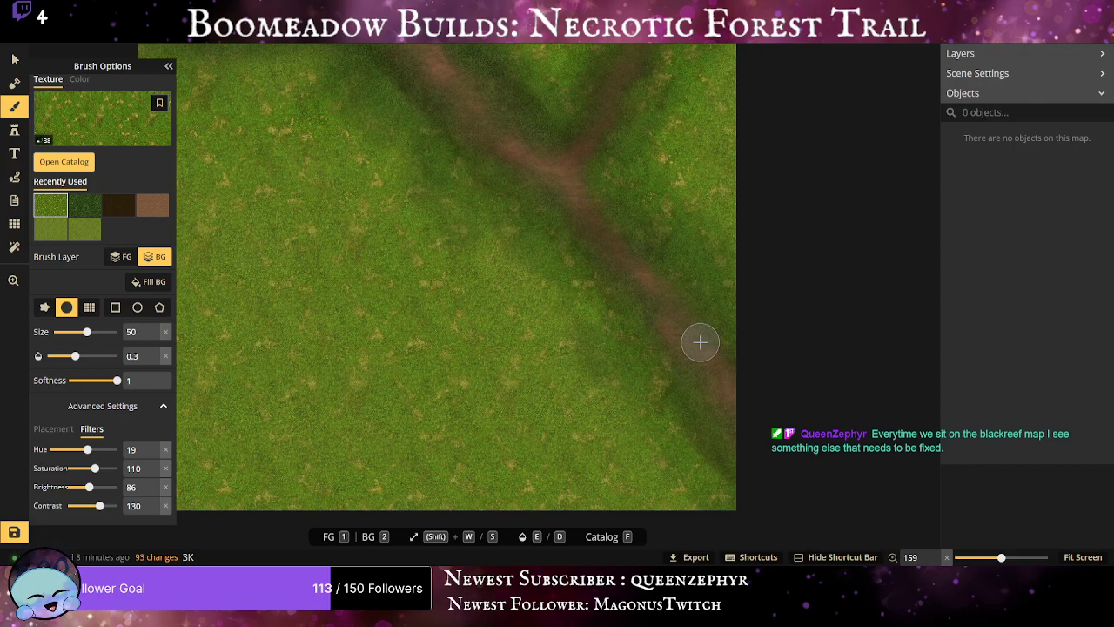
Blend patchy light grass below the left branch and along the outer dark grass of the upper diagonal trail.
{"action": "left_click_drag", "start_coordinate": [540, 299], "coordinate": [613, 510]}
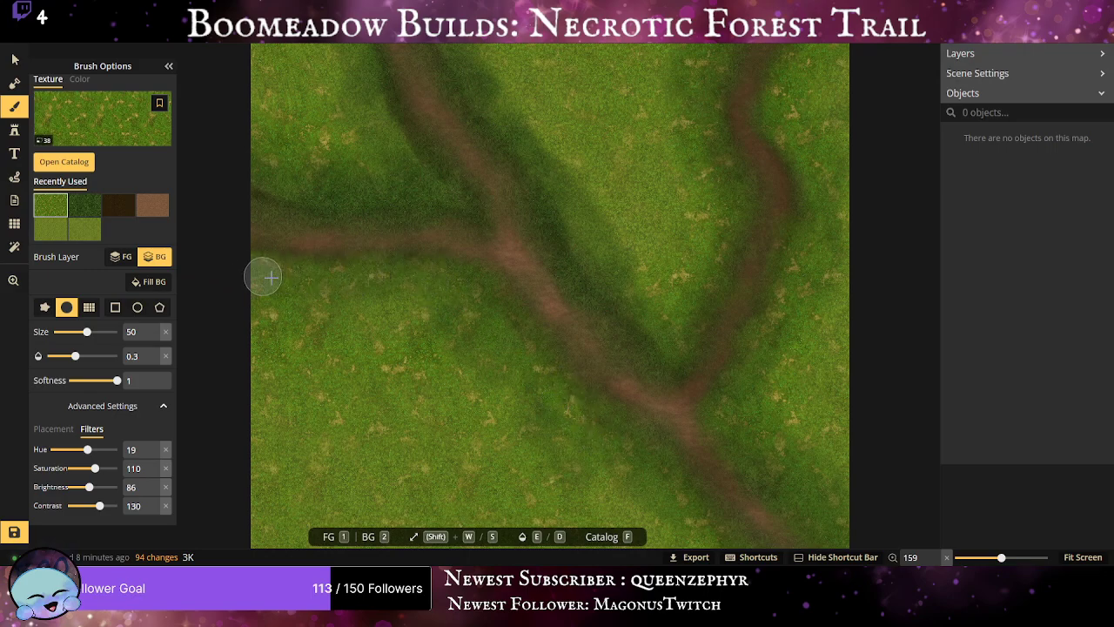
{"action": "left_click", "coordinate": [732, 536]}
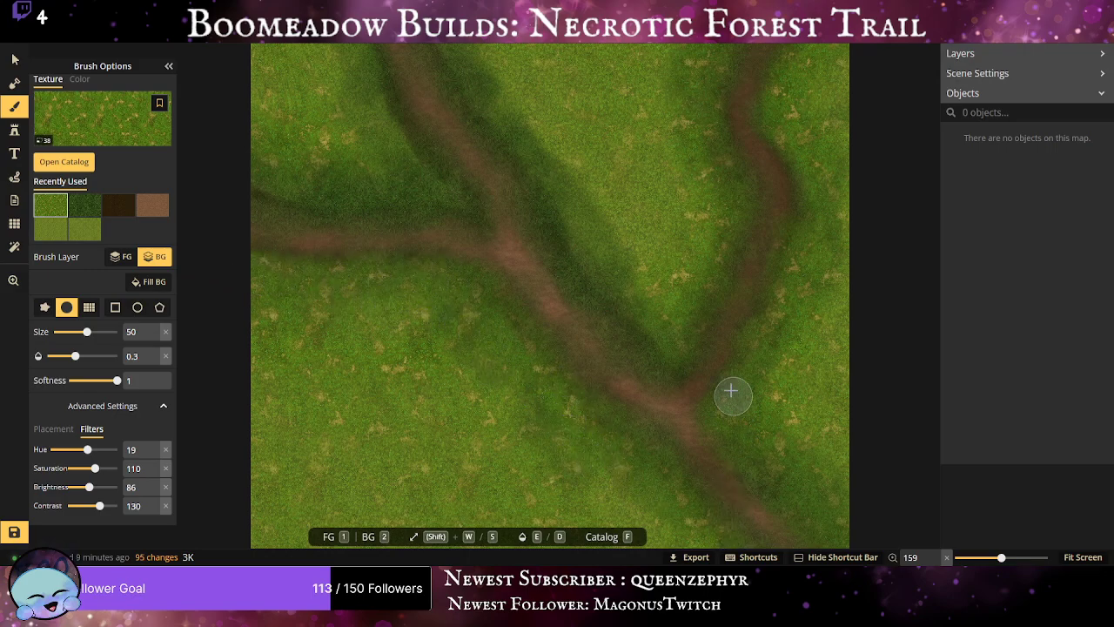
{"action": "scroll", "coordinate": [623, 289], "scroll_direction": "down", "scroll_amount": 2}
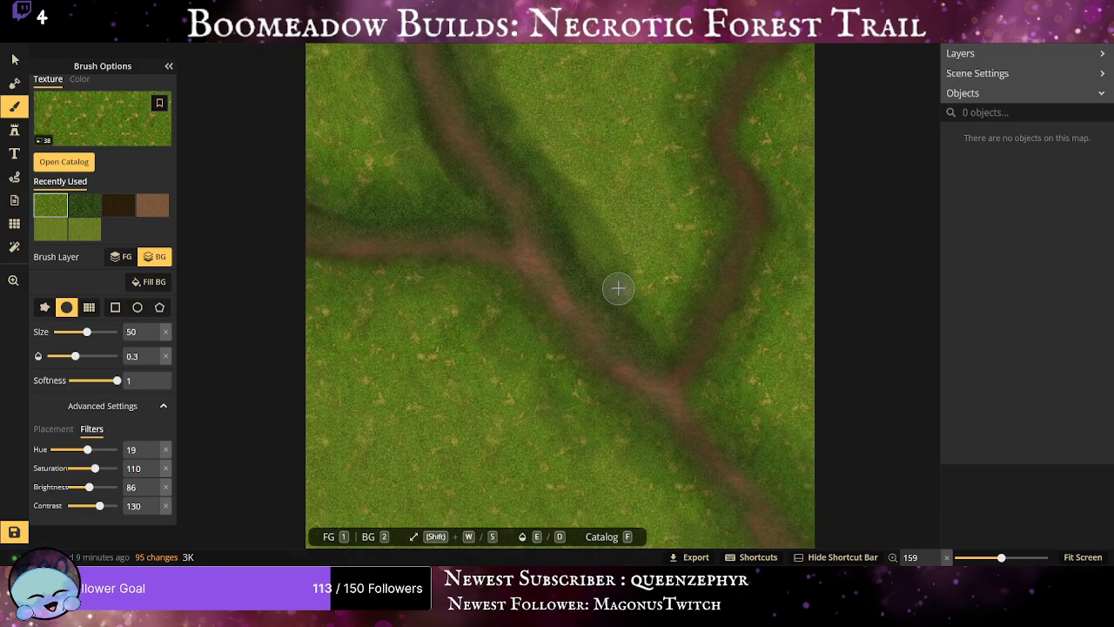
{"action": "left_click_drag", "start_coordinate": [617, 288], "coordinate": [478, 366]}
{"action": "left_click_drag", "start_coordinate": [386, 204], "coordinate": [506, 391]}
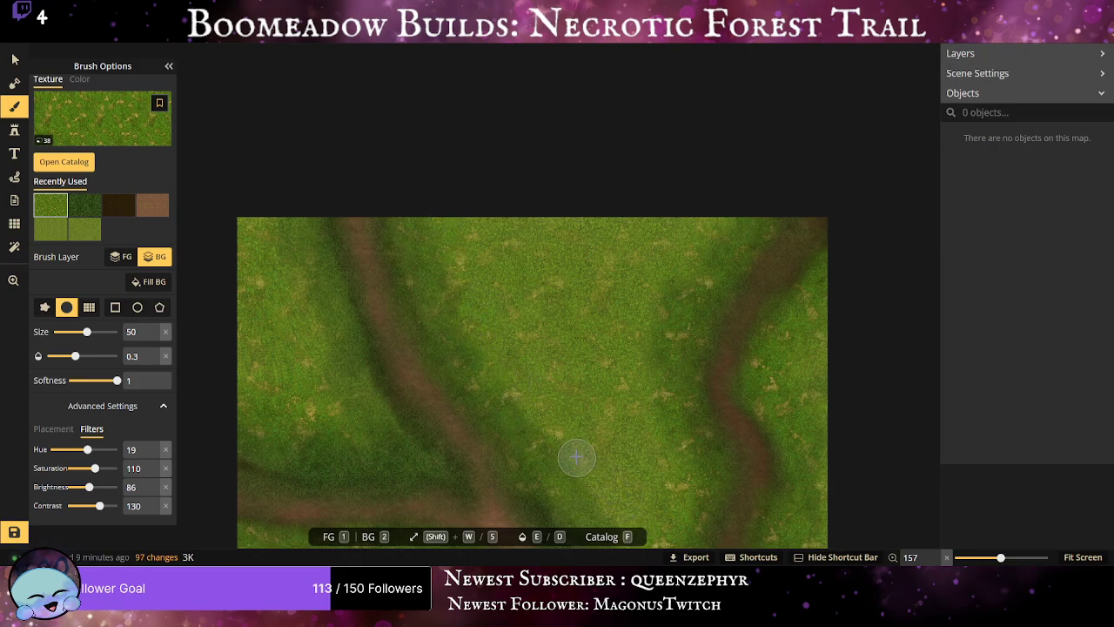
Paint patchy light grass into the wedge above the right fork and along the left branch's lower edge near the left junction.
{"action": "scroll", "coordinate": [576, 457], "scroll_direction": "up", "scroll_amount": 1}
{"action": "scroll", "coordinate": [570, 371], "scroll_direction": "down", "scroll_amount": 4}
{"action": "left_click_drag", "start_coordinate": [453, 326], "coordinate": [338, 61]}
{"action": "scroll", "coordinate": [383, 234], "scroll_direction": "up", "scroll_amount": 1}
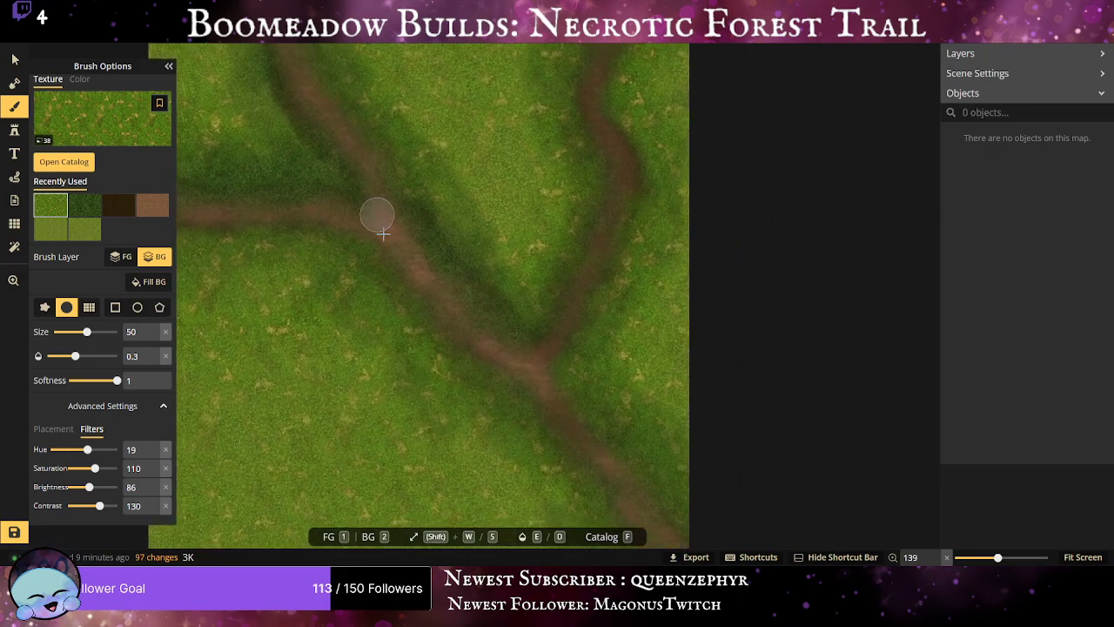
{"action": "scroll", "coordinate": [410, 183], "scroll_direction": "up", "scroll_amount": 2}
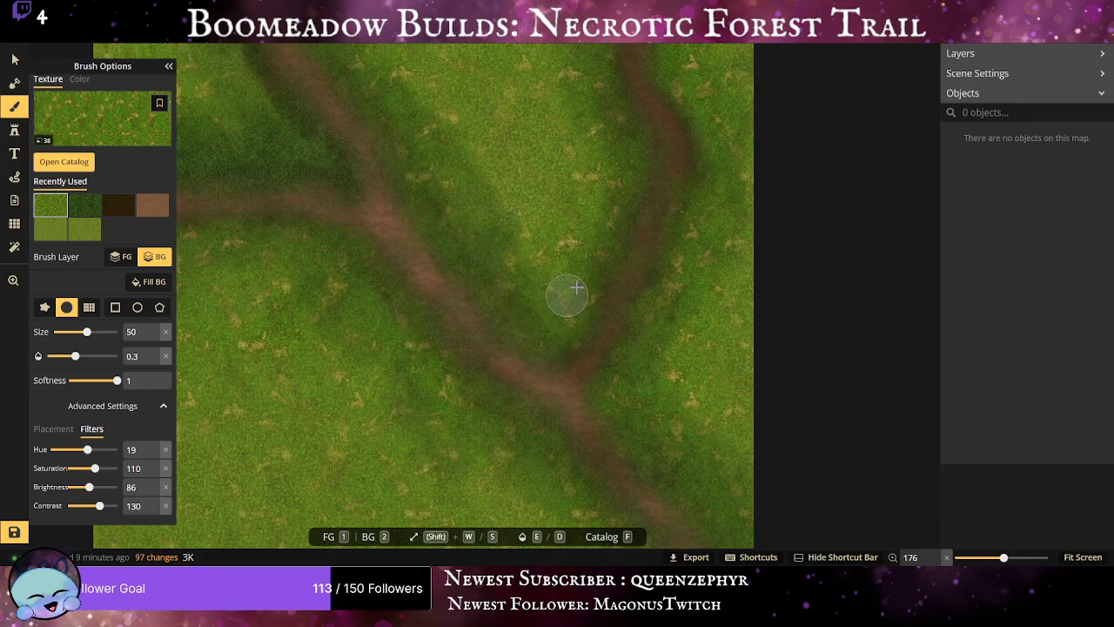
{"action": "mouse_move", "coordinate": [576, 287]}
{"action": "left_mouse_down"}
{"action": "mouse_move", "coordinate": [480, 231]}
{"action": "mouse_move", "coordinate": [477, 275]}
{"action": "mouse_move", "coordinate": [557, 335]}
{"action": "left_mouse_up"}
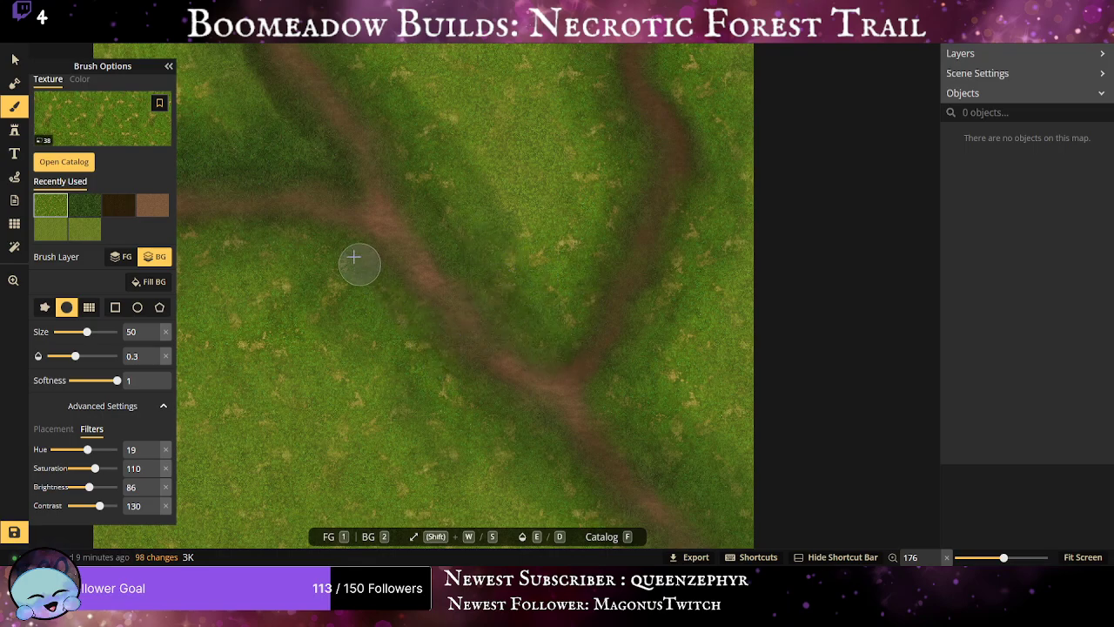
{"action": "left_click_drag", "start_coordinate": [353, 256], "coordinate": [258, 224]}
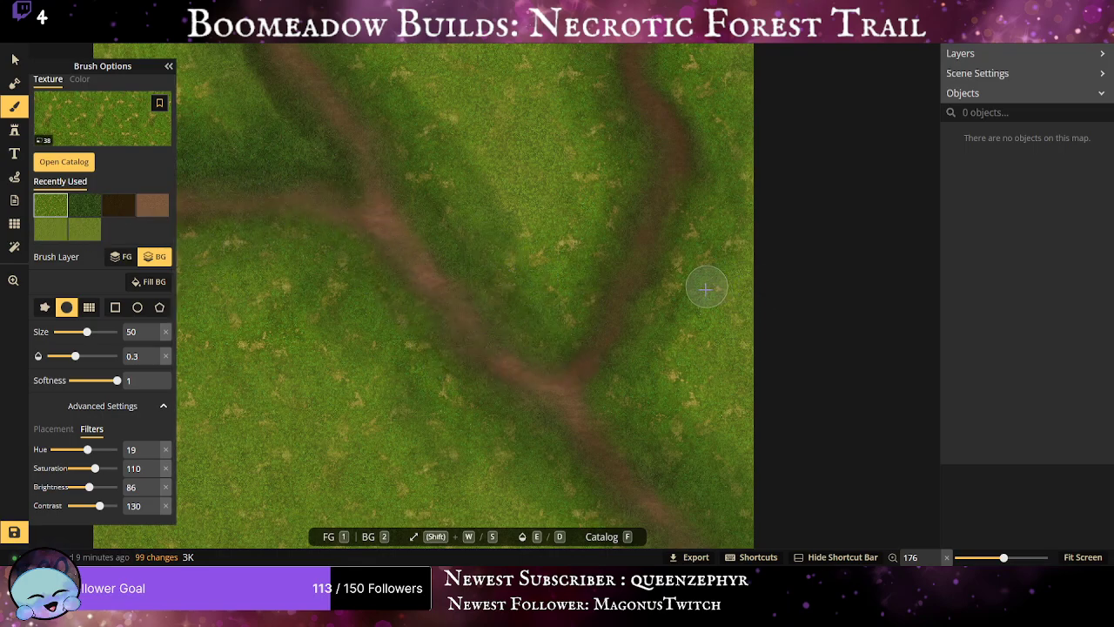
Blend patchy light grass along both edges of the upper-left trail and into the wedge between it and the left branch.
{"action": "left_click_drag", "start_coordinate": [444, 346], "coordinate": [748, 527]}
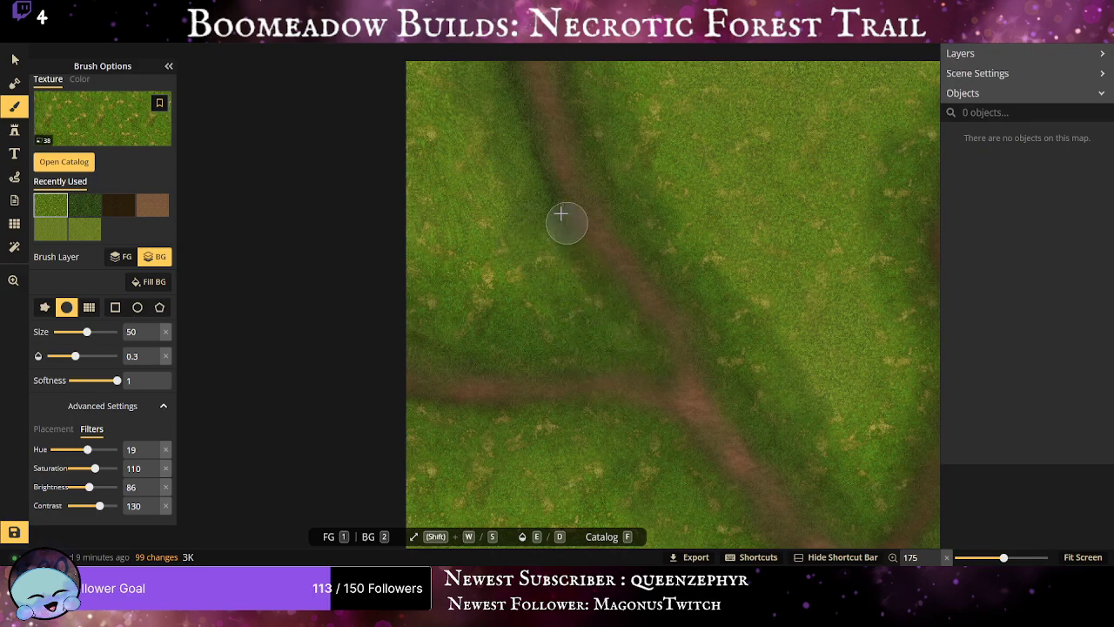
{"action": "left_click_drag", "start_coordinate": [515, 157], "coordinate": [470, 378]}
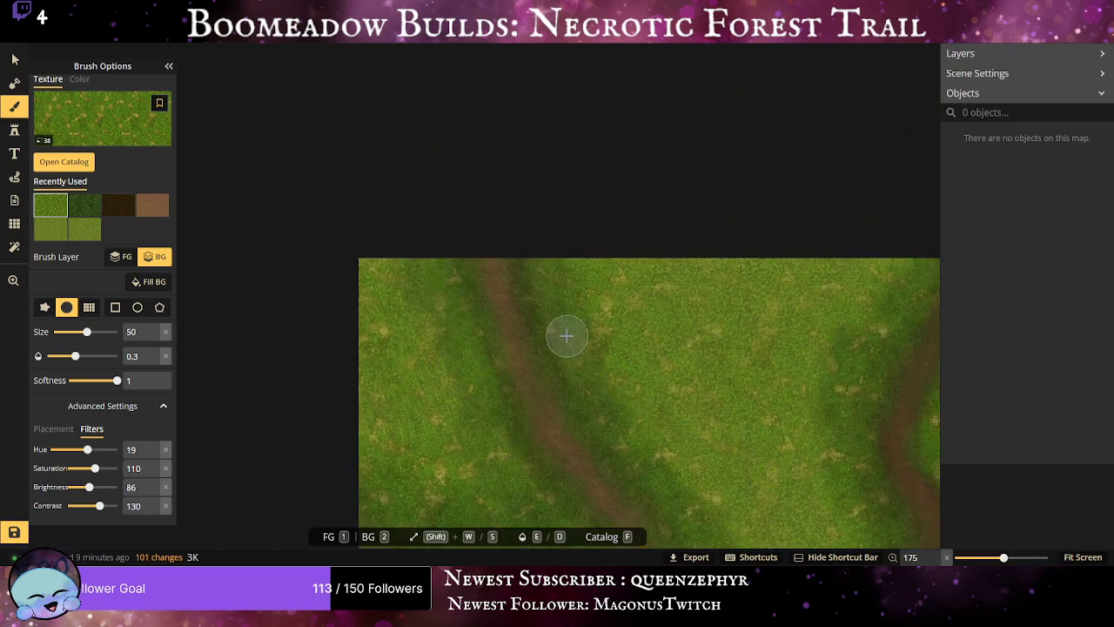
{"action": "left_click", "coordinate": [574, 389]}
{"action": "scroll", "coordinate": [708, 398], "scroll_direction": "down", "scroll_amount": 3}
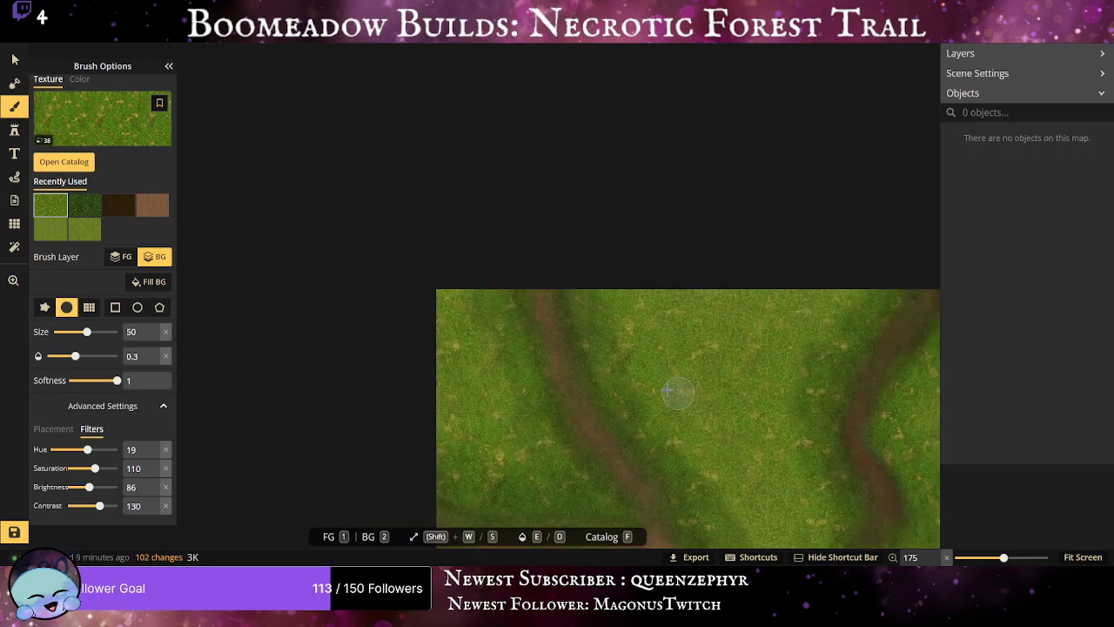
{"action": "left_click_drag", "start_coordinate": [676, 391], "coordinate": [595, 130]}
{"action": "scroll", "coordinate": [534, 183], "scroll_direction": "down", "scroll_amount": 1}
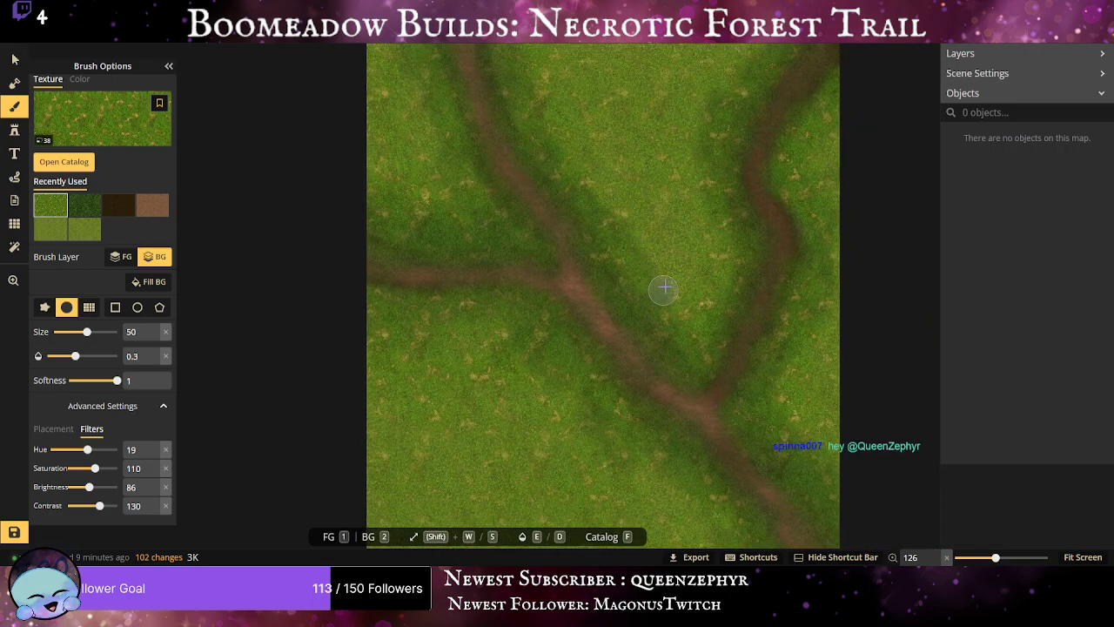
{"action": "left_click_drag", "start_coordinate": [565, 184], "coordinate": [488, 246]}
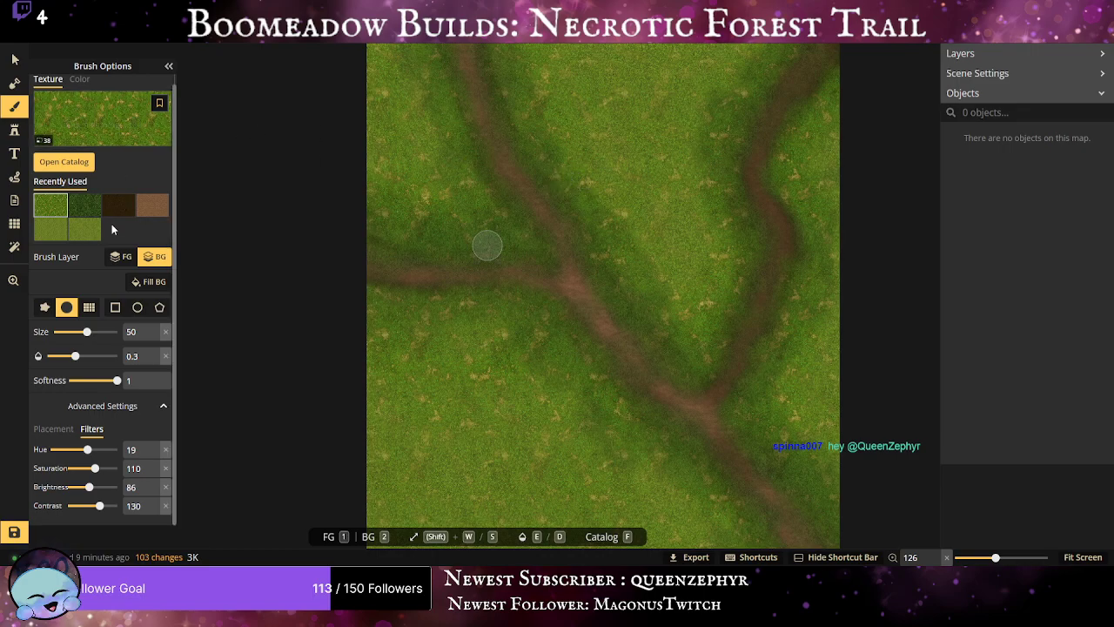
Switch the brush to the plain light grass texture and blend it over the grass between the upper-left trail and the right branch.
{"action": "left_click", "coordinate": [51, 217]}
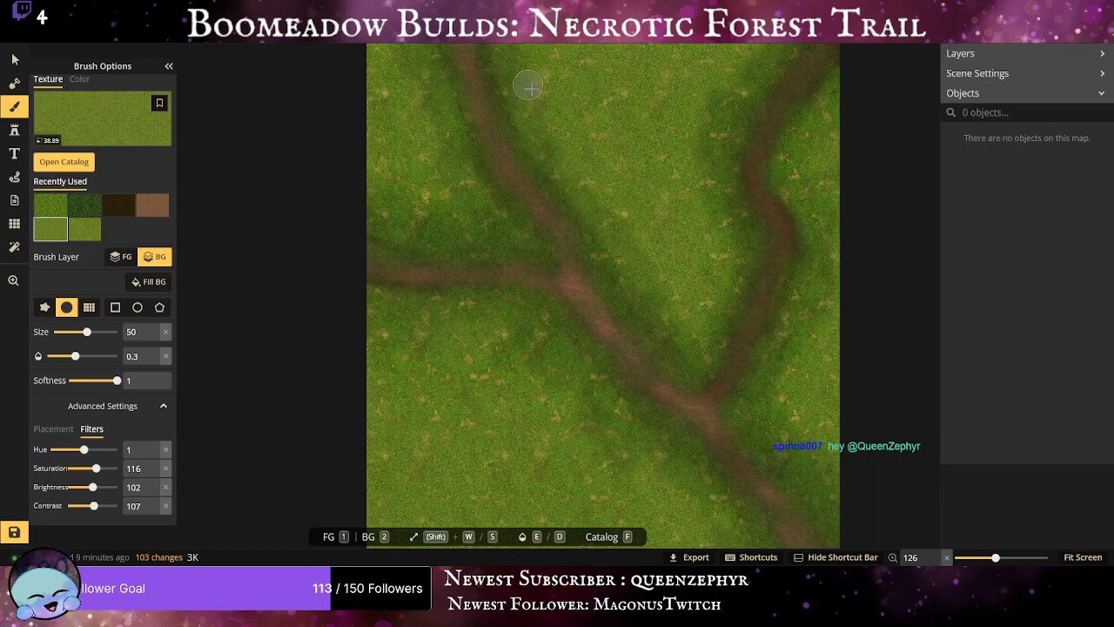
{"action": "left_click_drag", "start_coordinate": [545, 117], "coordinate": [791, 364]}
{"action": "scroll", "coordinate": [456, 258], "scroll_direction": "down", "scroll_amount": 4}
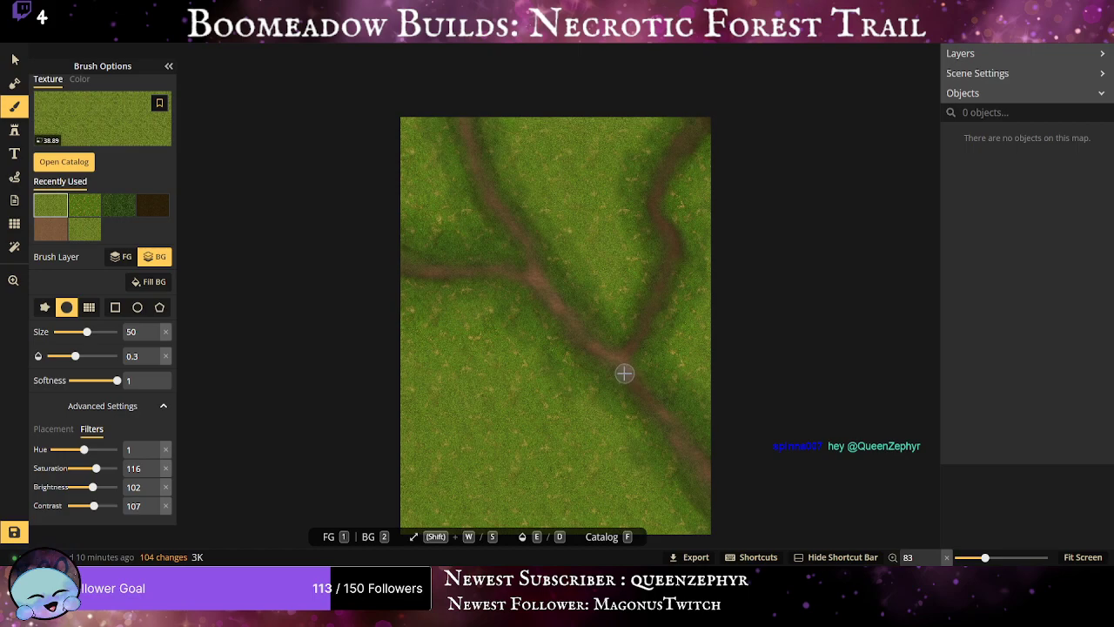
Switch the brush to the dark soil texture at size 20 and try a stroke along the upper-left trail's left edge, undoing it.
{"action": "left_click", "coordinate": [156, 215]}
{"action": "scroll", "coordinate": [450, 287], "scroll_direction": "up", "scroll_amount": 5}
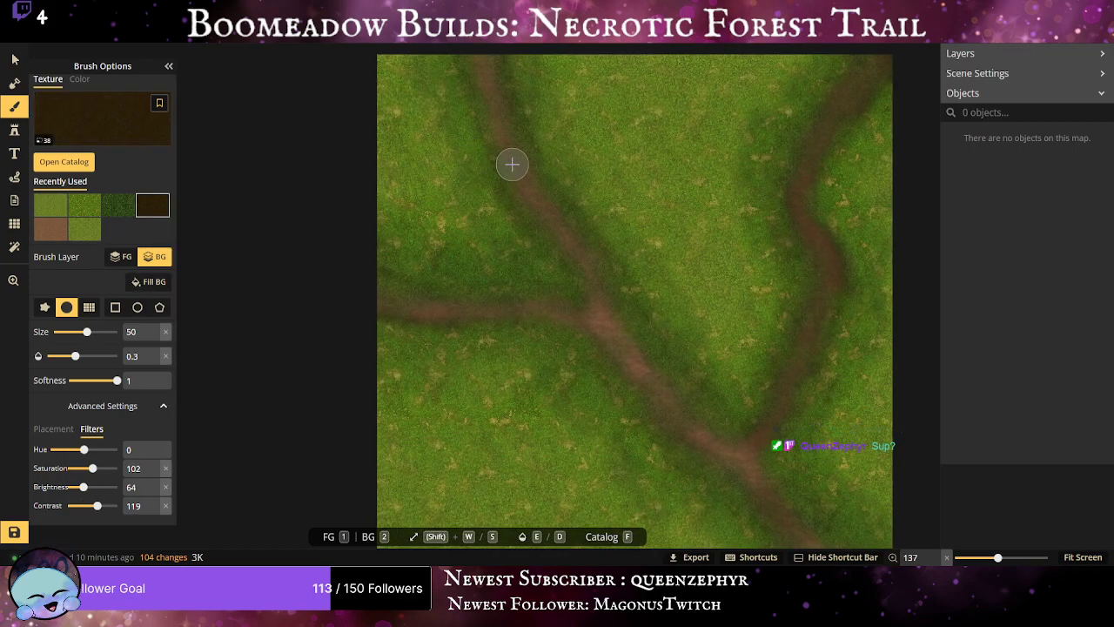
{"action": "scroll", "coordinate": [513, 170], "scroll_direction": "up", "scroll_amount": 3}
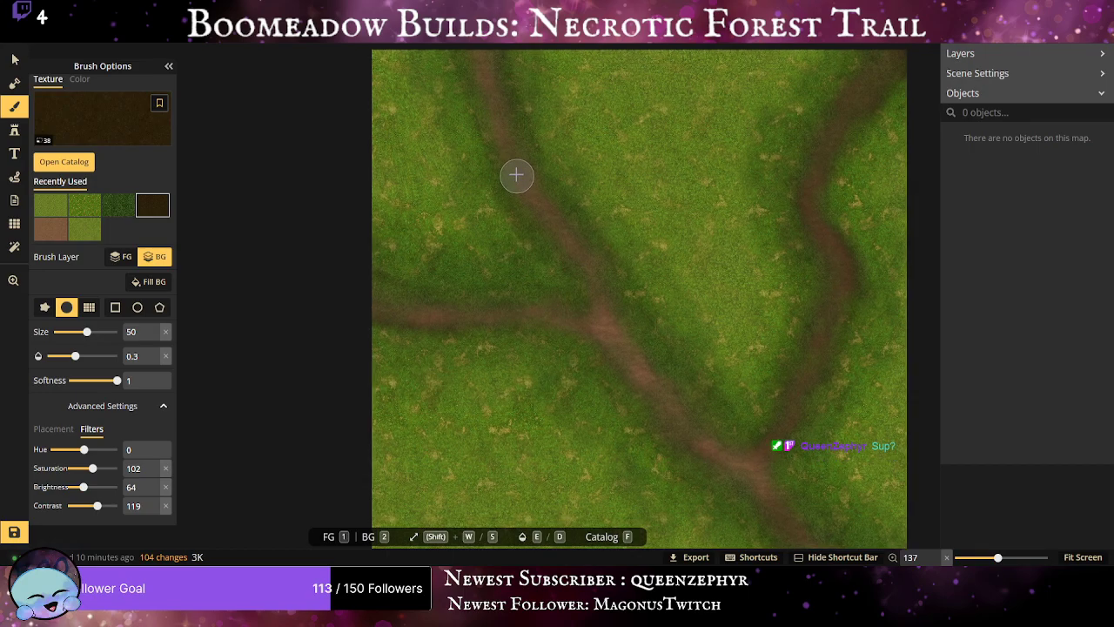
{"action": "scroll", "coordinate": [411, 252], "scroll_direction": "up", "scroll_amount": 5}
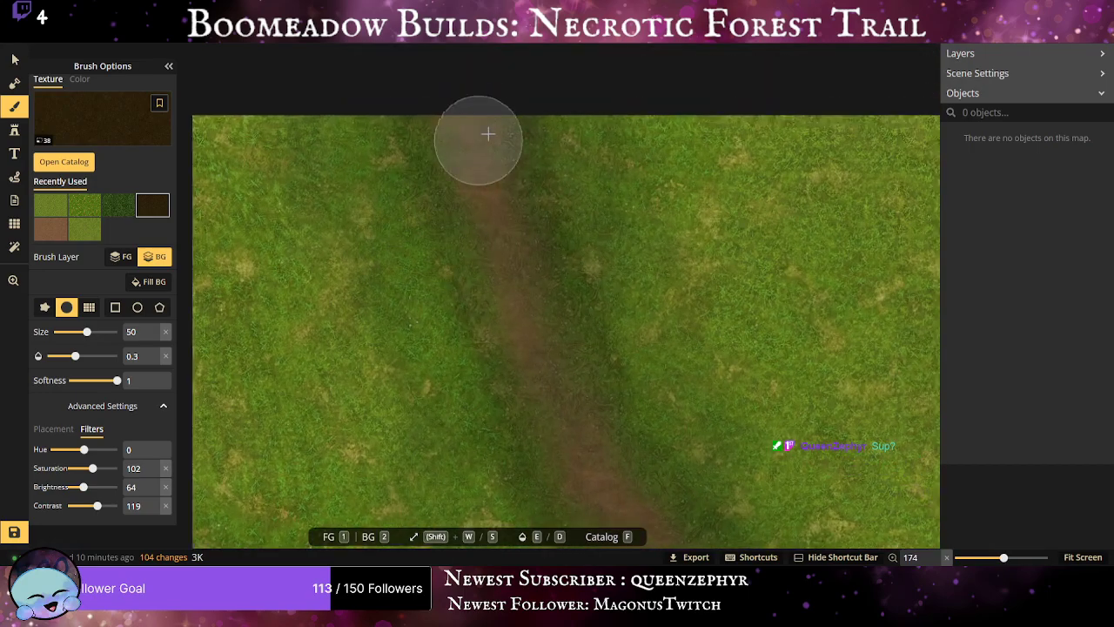
{"action": "double_click", "coordinate": [132, 332]}
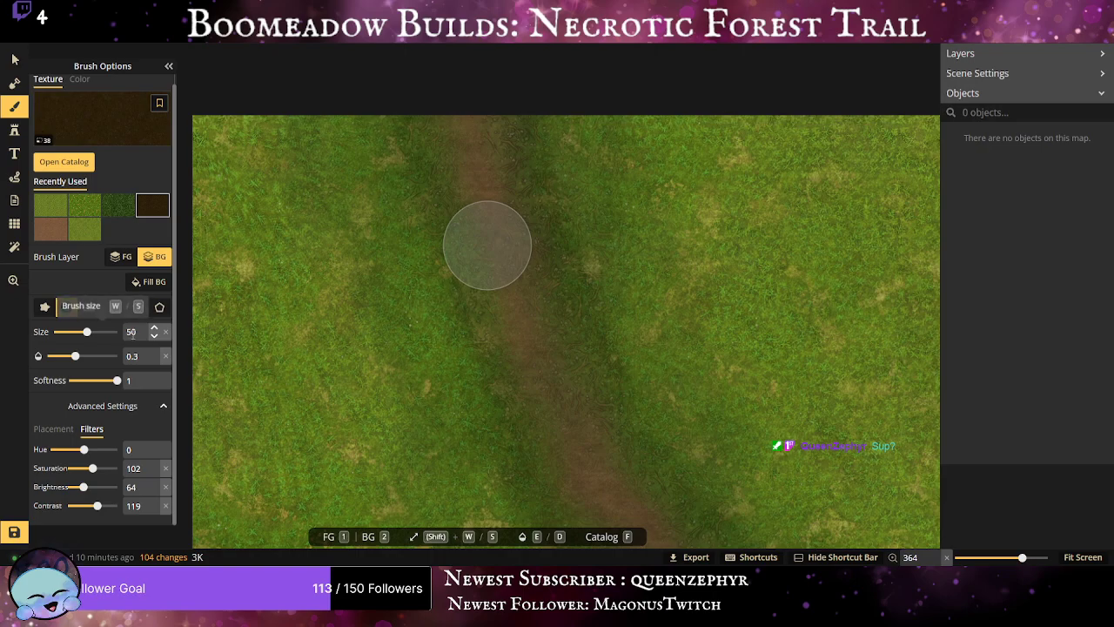
{"action": "type", "text": "2"}
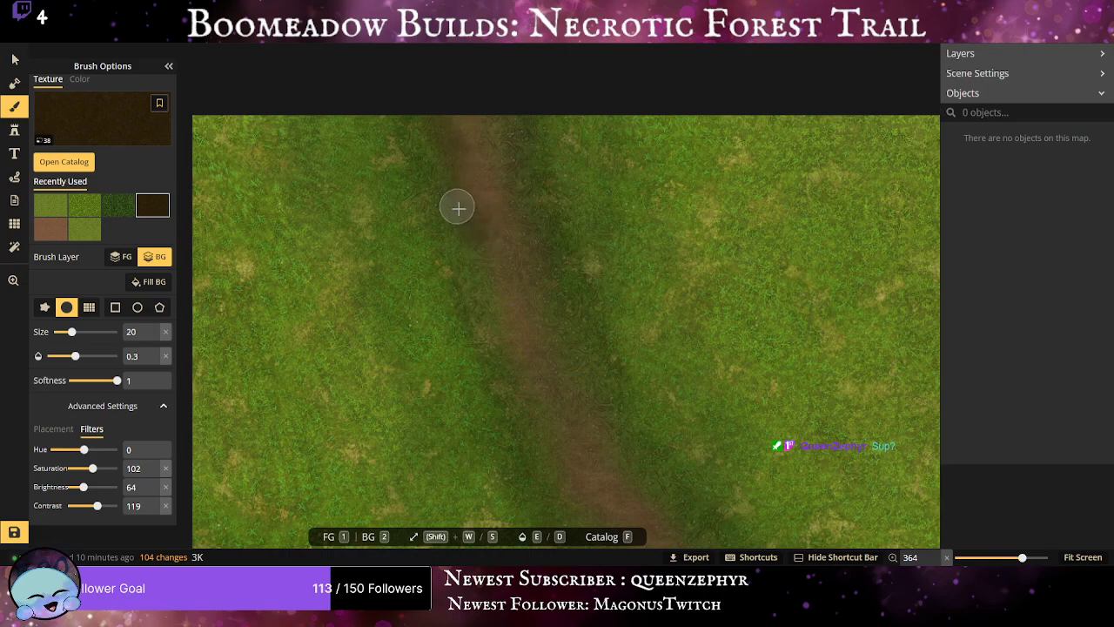
{"action": "left_click", "coordinate": [486, 281]}
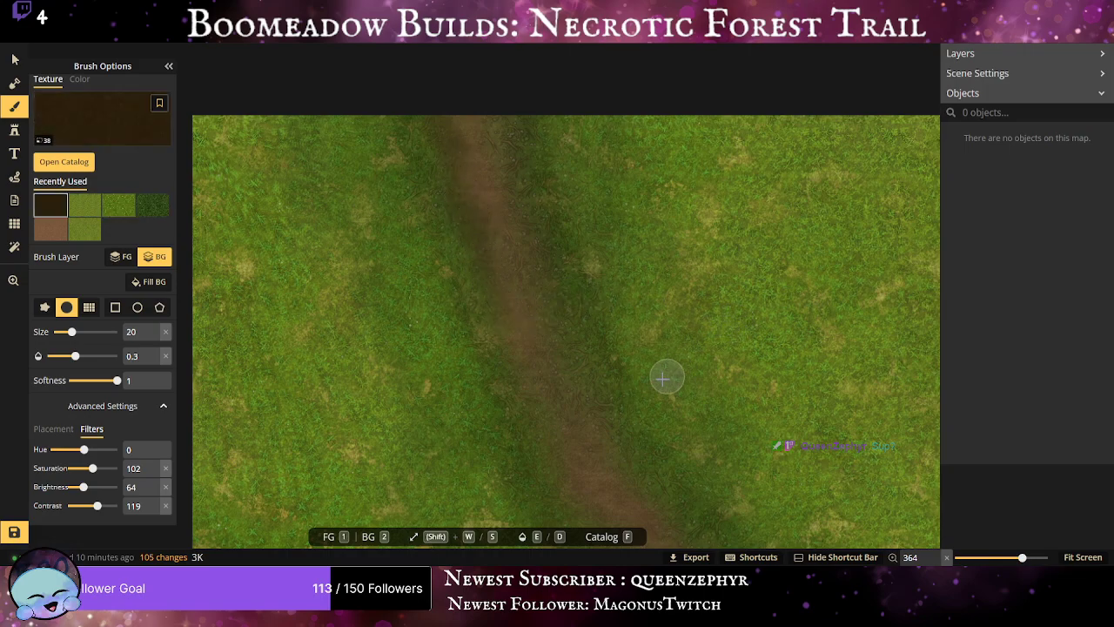
{"action": "key", "text": "ctrl+z"}
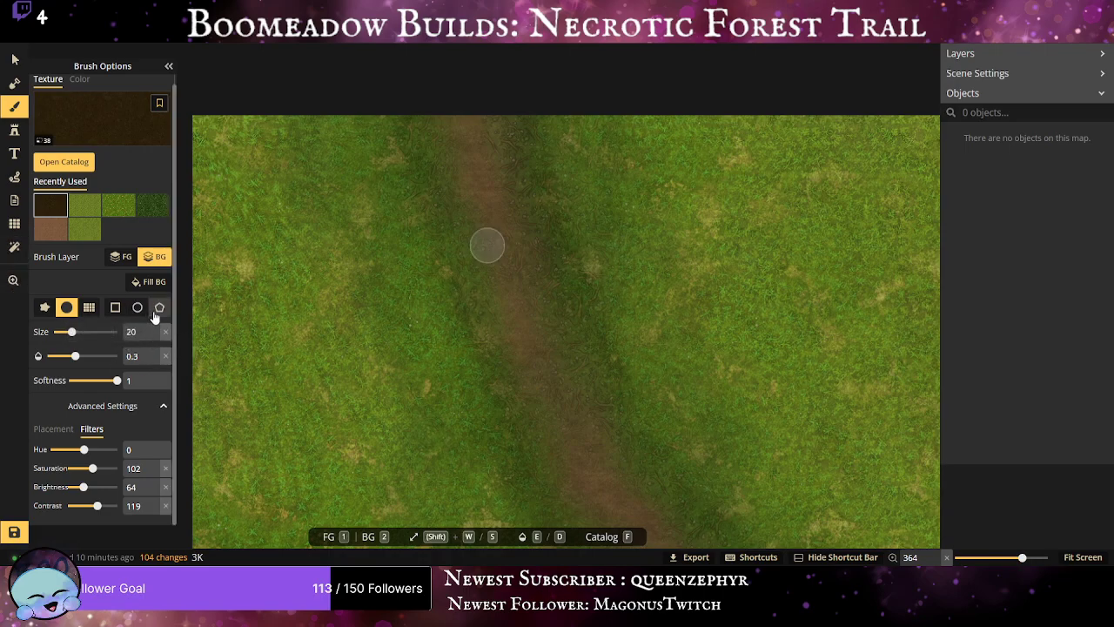
Lower the brush opacity to 0.25 and paint dark soil along the edges of the upper-left trail near the map's top.
{"action": "left_click", "coordinate": [138, 356]}
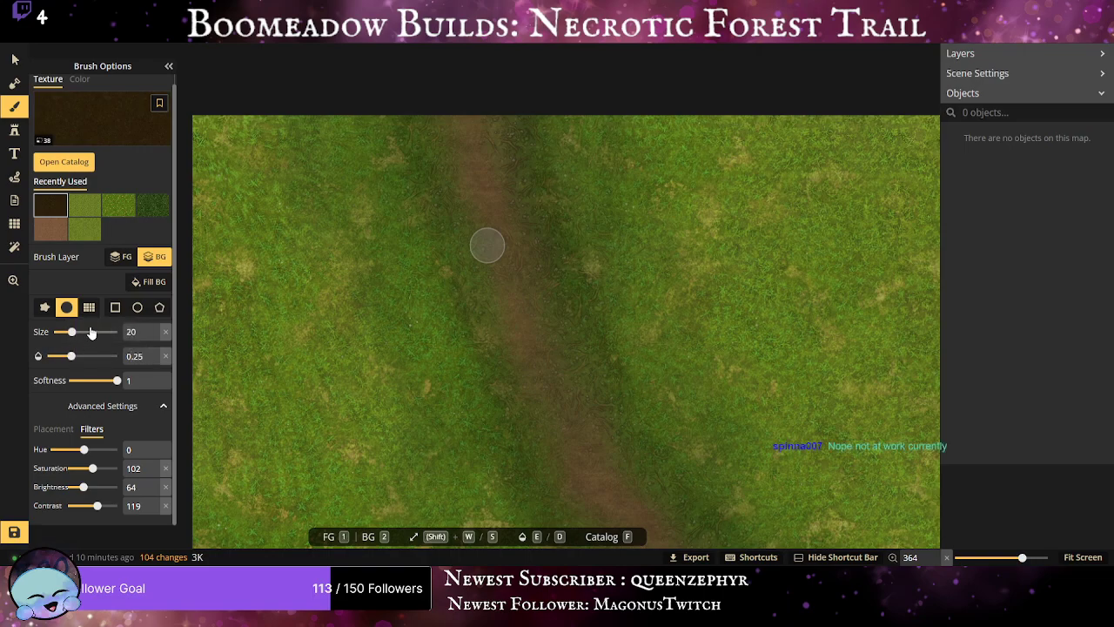
{"action": "scroll", "coordinate": [286, 169], "scroll_direction": "up", "scroll_amount": 3}
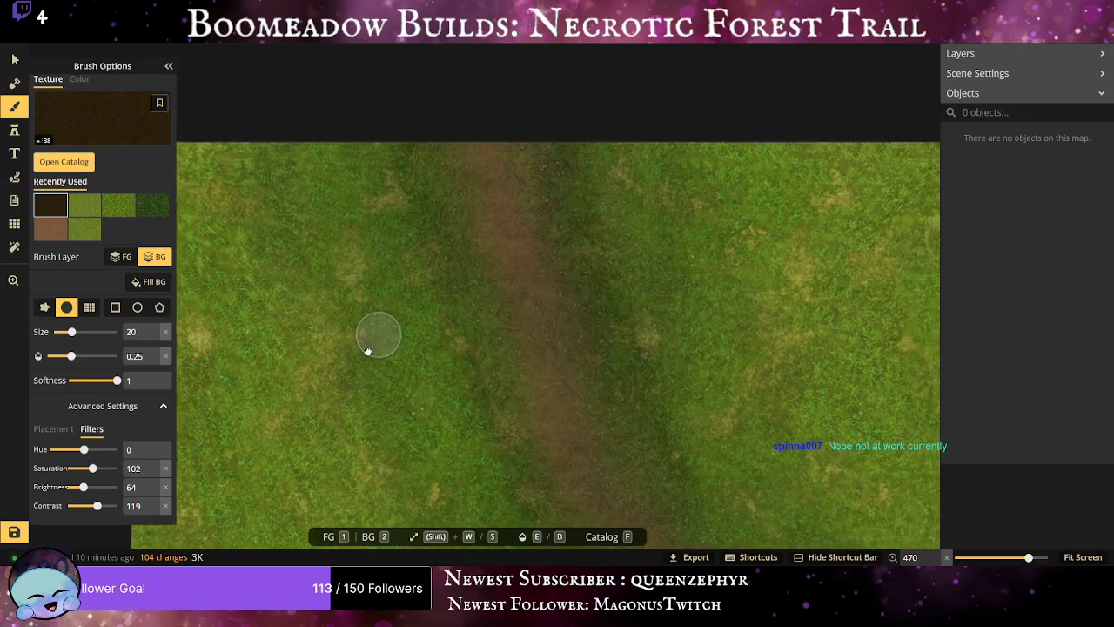
{"action": "scroll", "coordinate": [381, 251], "scroll_direction": "up", "scroll_amount": 3}
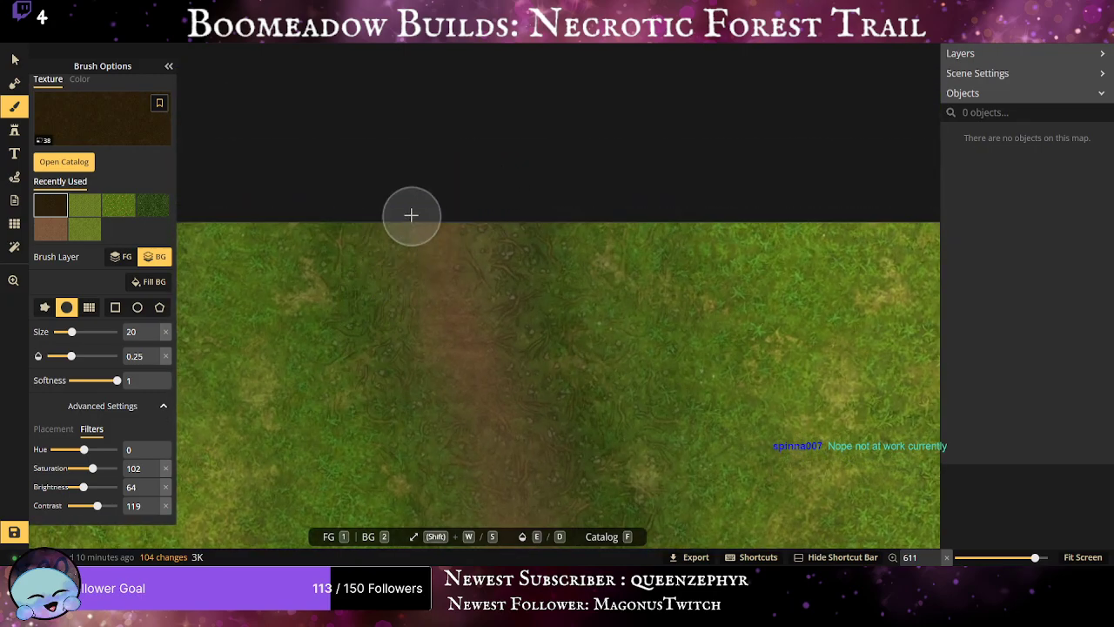
{"action": "mouse_move", "coordinate": [411, 215]}
{"action": "left_mouse_down"}
{"action": "mouse_move", "coordinate": [418, 349]}
{"action": "mouse_move", "coordinate": [440, 394]}
{"action": "mouse_move", "coordinate": [433, 371]}
{"action": "mouse_move", "coordinate": [403, 375]}
{"action": "mouse_move", "coordinate": [383, 7]}
{"action": "left_mouse_up"}
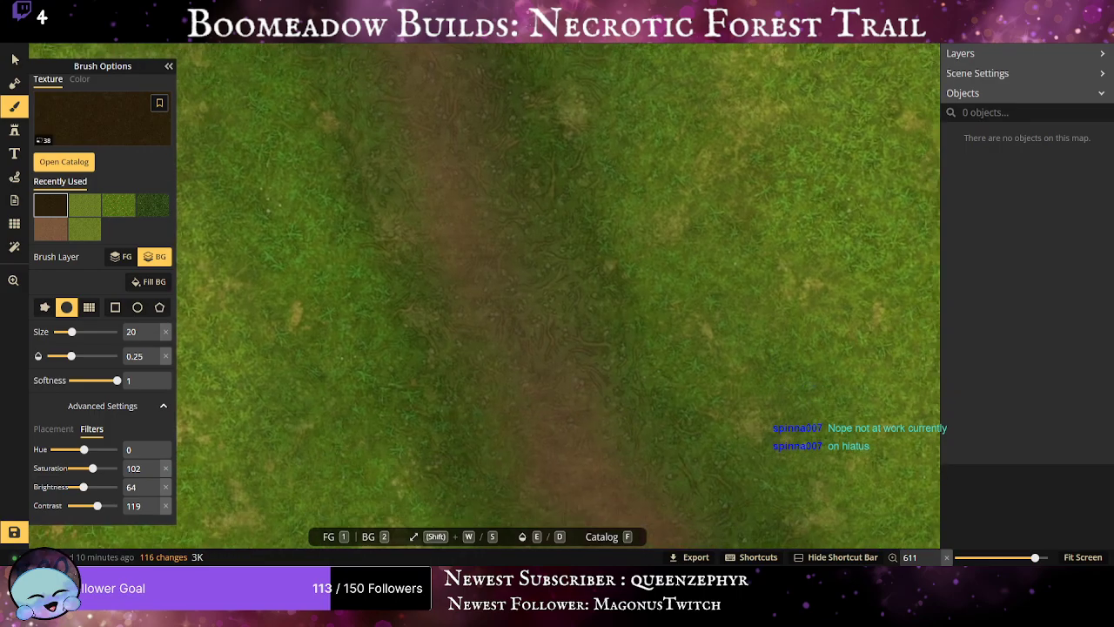
{"action": "left_click_drag", "start_coordinate": [400, 193], "coordinate": [464, 354]}
{"action": "mouse_move", "coordinate": [405, 145]}
{"action": "left_mouse_down"}
{"action": "mouse_move", "coordinate": [438, 222]}
{"action": "mouse_move", "coordinate": [476, 273]}
{"action": "mouse_move", "coordinate": [467, 317]}
{"action": "mouse_move", "coordinate": [486, 348]}
{"action": "mouse_move", "coordinate": [446, 286]}
{"action": "mouse_move", "coordinate": [407, 168]}
{"action": "mouse_move", "coordinate": [415, 64]}
{"action": "left_mouse_up"}
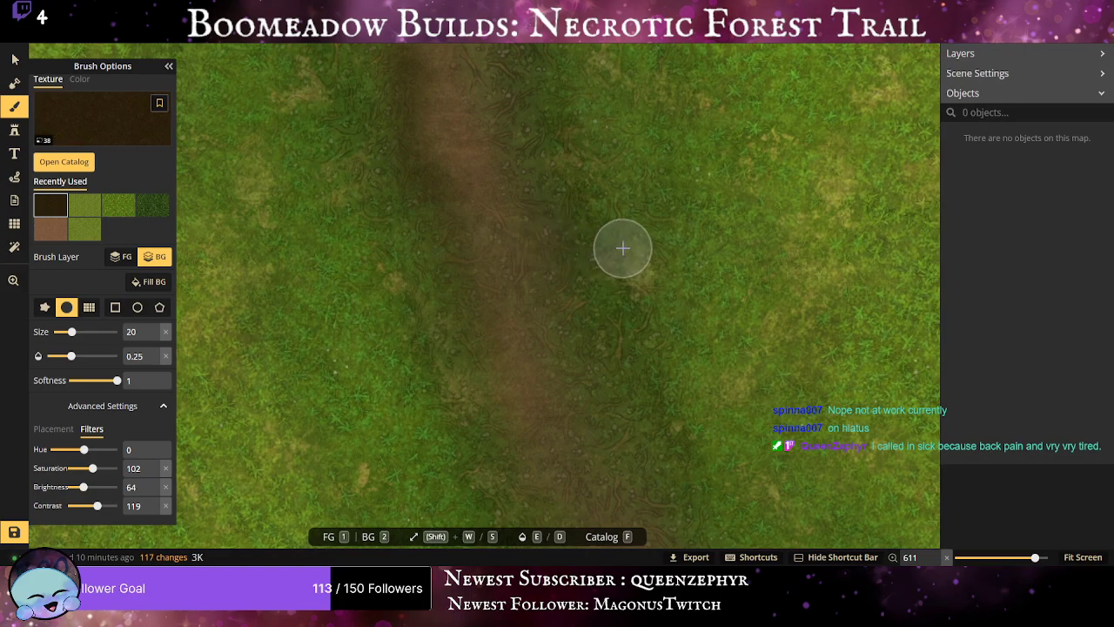
{"action": "left_click_drag", "start_coordinate": [534, 190], "coordinate": [521, 371]}
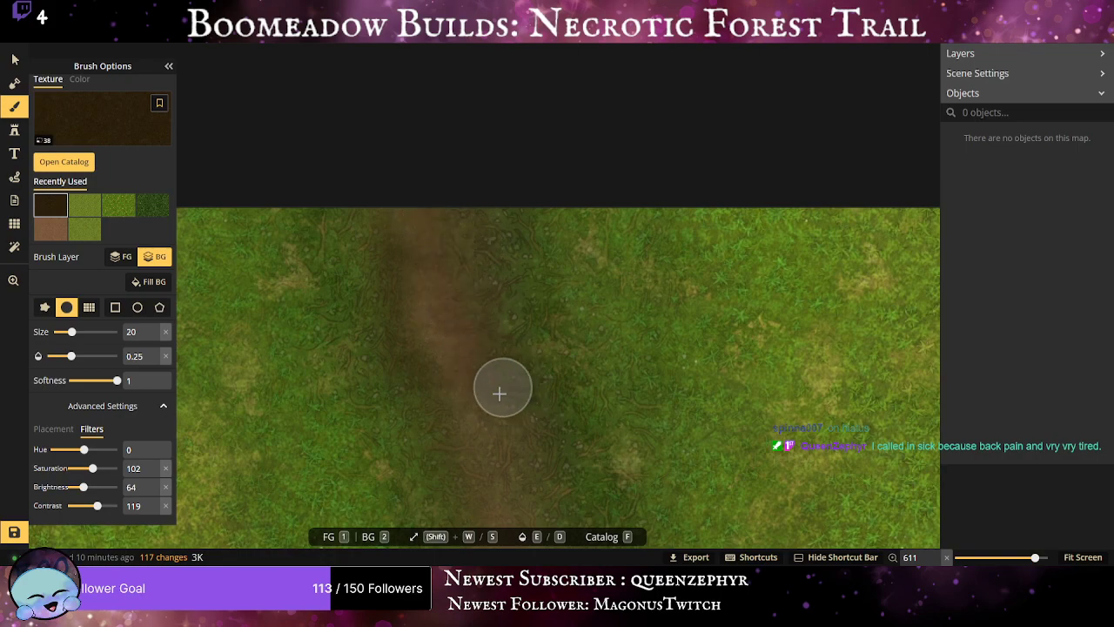
{"action": "scroll", "coordinate": [488, 425], "scroll_direction": "down", "scroll_amount": 3}
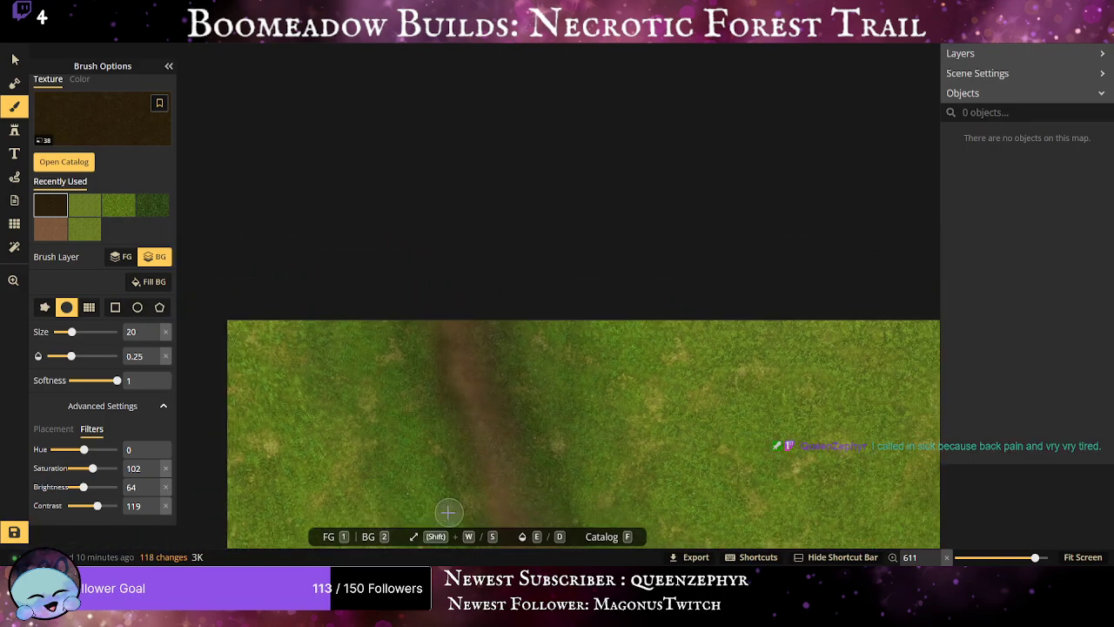
{"action": "left_click_drag", "start_coordinate": [449, 513], "coordinate": [371, 281]}
Switch the brush to the brown dirt texture and repaint the center of the upper-left trail from the map's top edge.
{"action": "scroll", "coordinate": [371, 282], "scroll_direction": "up", "scroll_amount": 1}
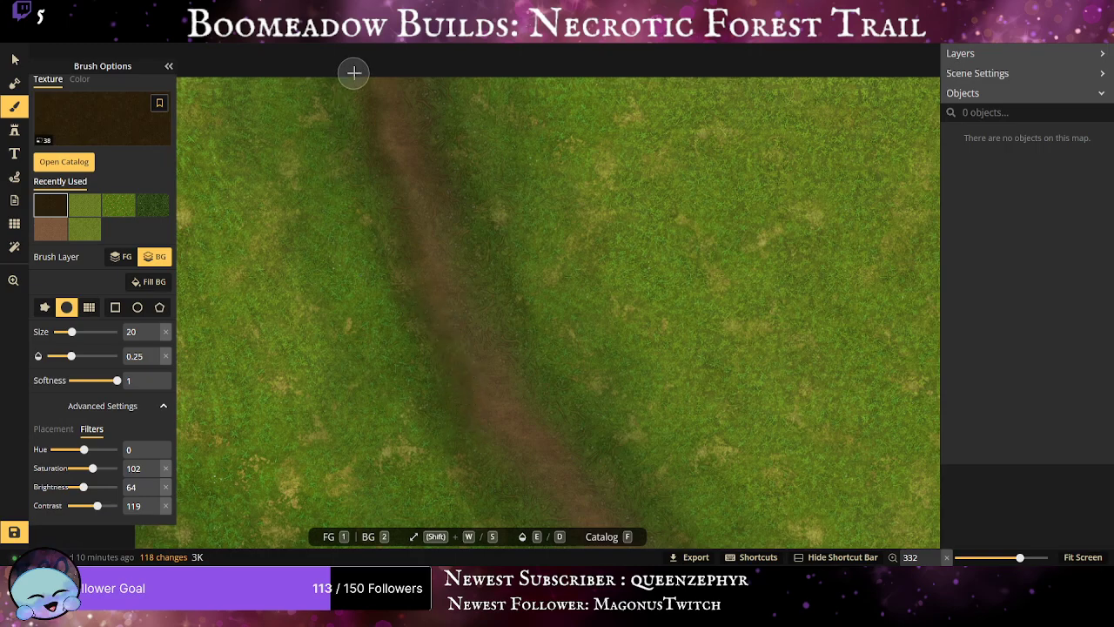
{"action": "left_click", "coordinate": [49, 229]}
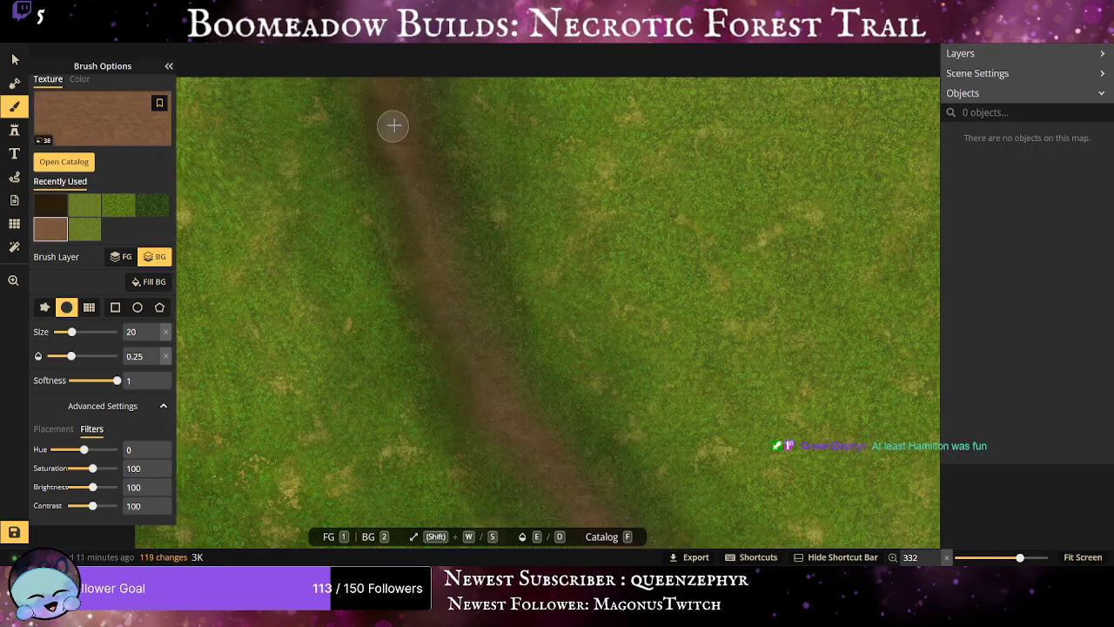
{"action": "left_click_drag", "start_coordinate": [383, 82], "coordinate": [415, 224]}
{"action": "left_click_drag", "start_coordinate": [428, 269], "coordinate": [435, 277]}
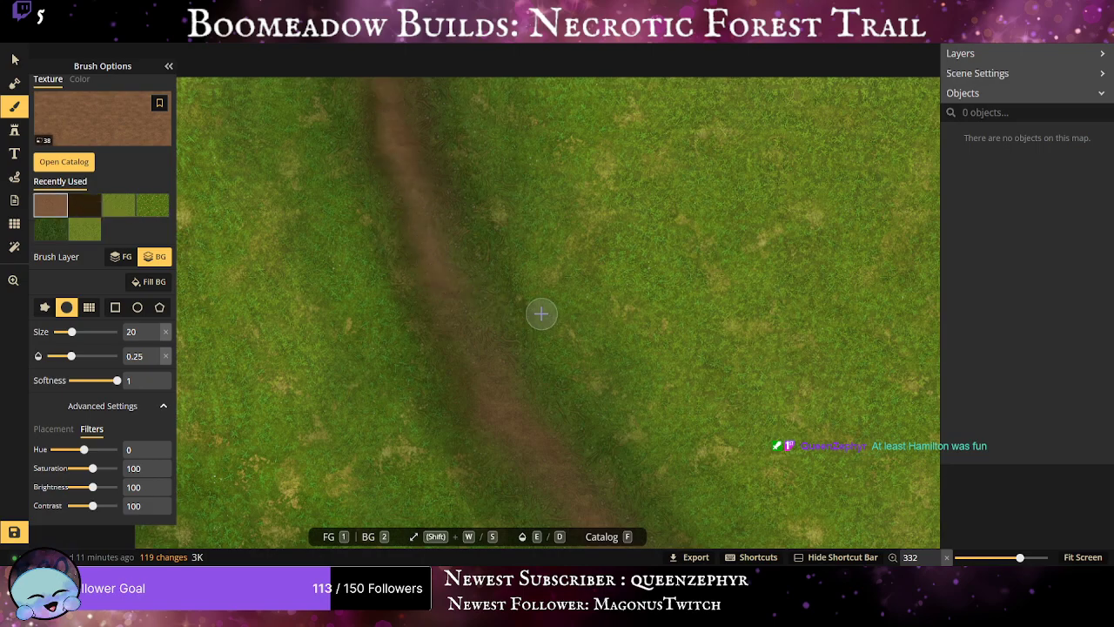
Switch the brush to the plain light grass texture at size 98 and blend it below the left branch and along the map's right side.
{"action": "scroll", "coordinate": [541, 313], "scroll_direction": "down", "scroll_amount": 4}
{"action": "scroll", "coordinate": [461, 322], "scroll_direction": "up", "scroll_amount": 1}
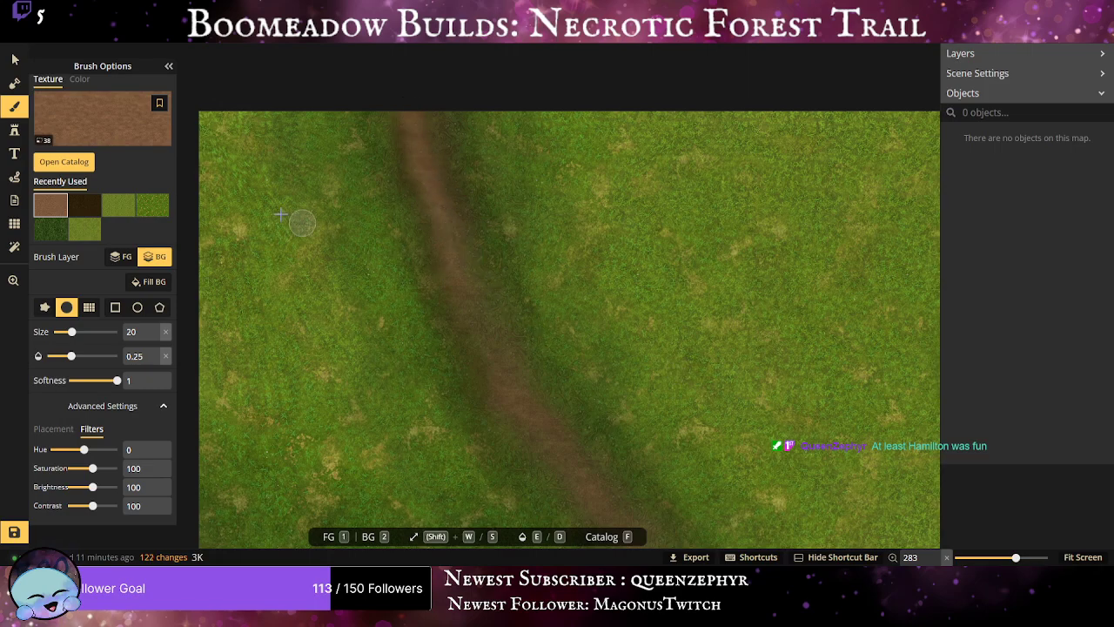
{"action": "scroll", "coordinate": [254, 310], "scroll_direction": "down", "scroll_amount": 4}
{"action": "left_click_drag", "start_coordinate": [447, 306], "coordinate": [378, 159]}
{"action": "scroll", "coordinate": [515, 254], "scroll_direction": "down", "scroll_amount": 2}
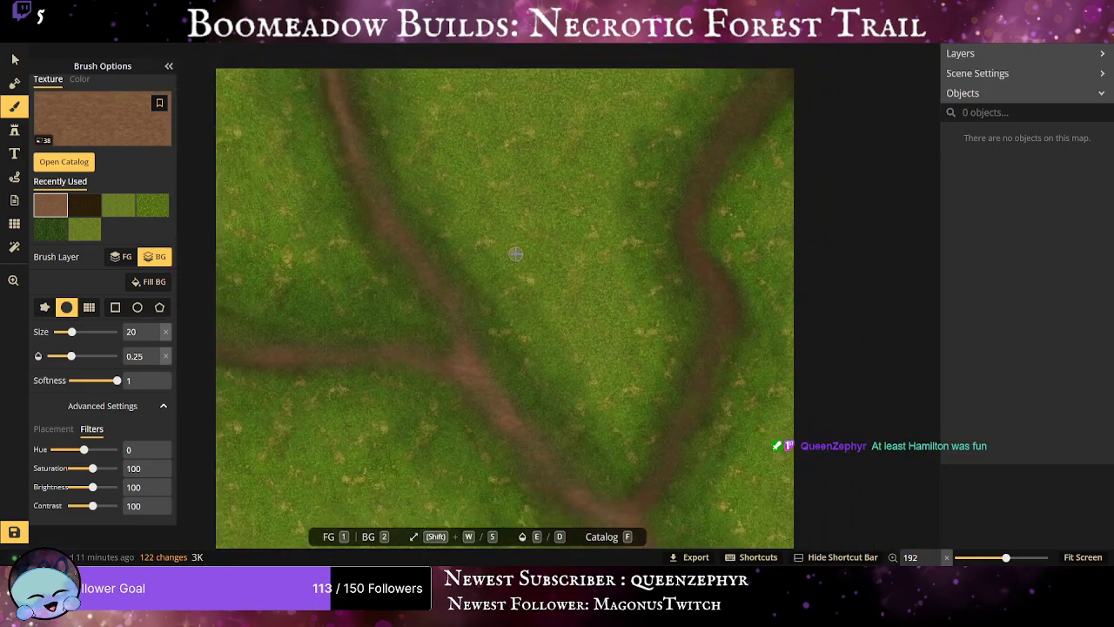
{"action": "scroll", "coordinate": [516, 253], "scroll_direction": "down", "scroll_amount": 2}
{"action": "scroll", "coordinate": [470, 255], "scroll_direction": "down", "scroll_amount": 2}
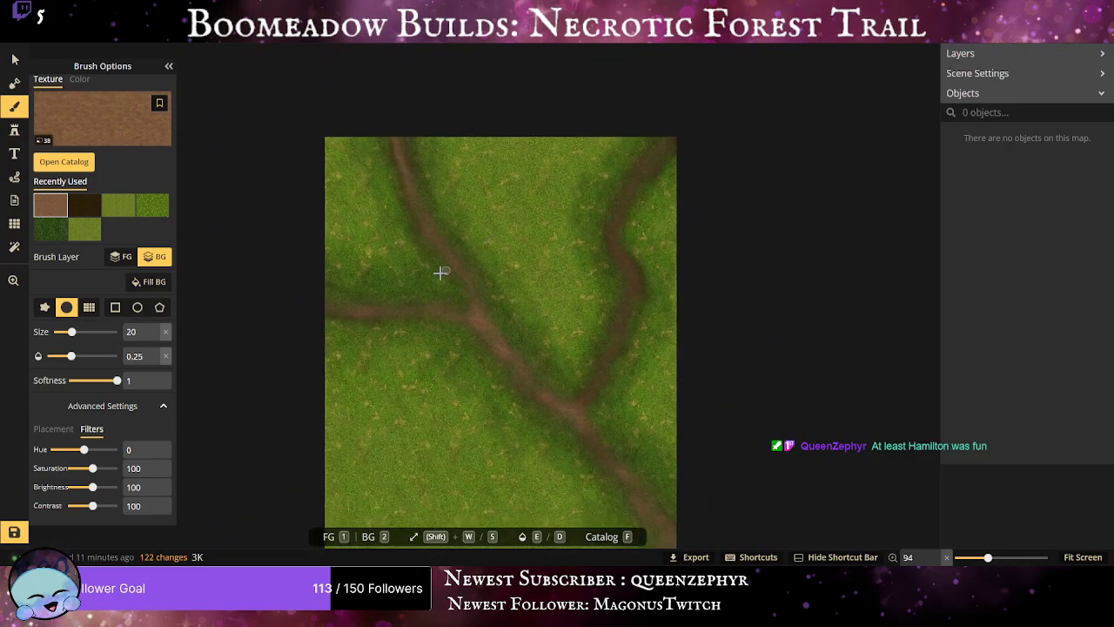
{"action": "left_click_drag", "start_coordinate": [421, 264], "coordinate": [343, 128]}
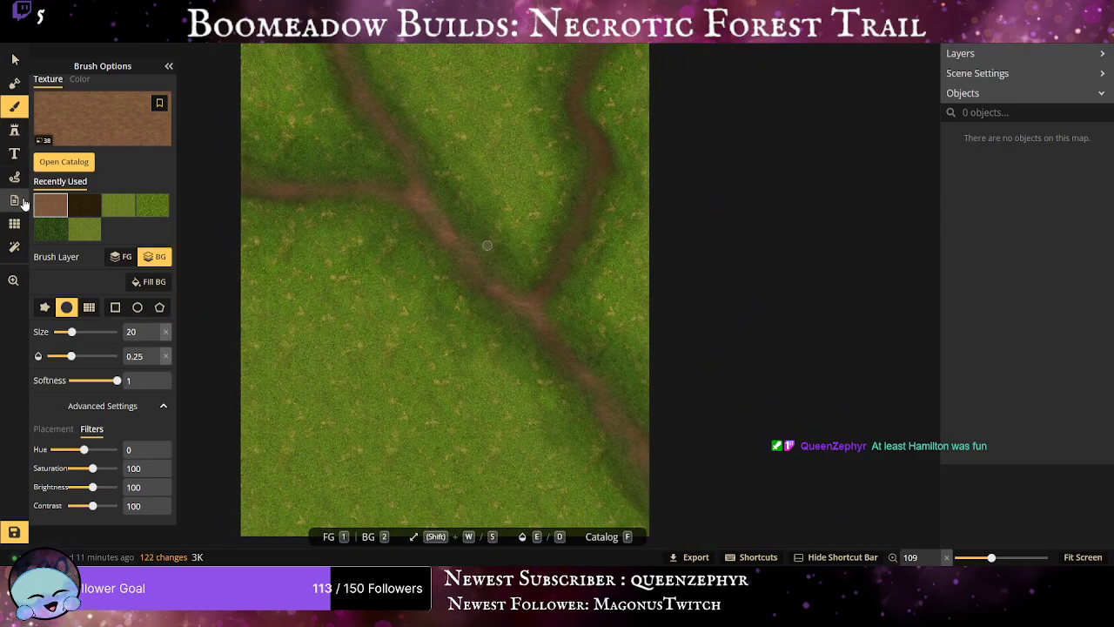
{"action": "left_click", "coordinate": [83, 235]}
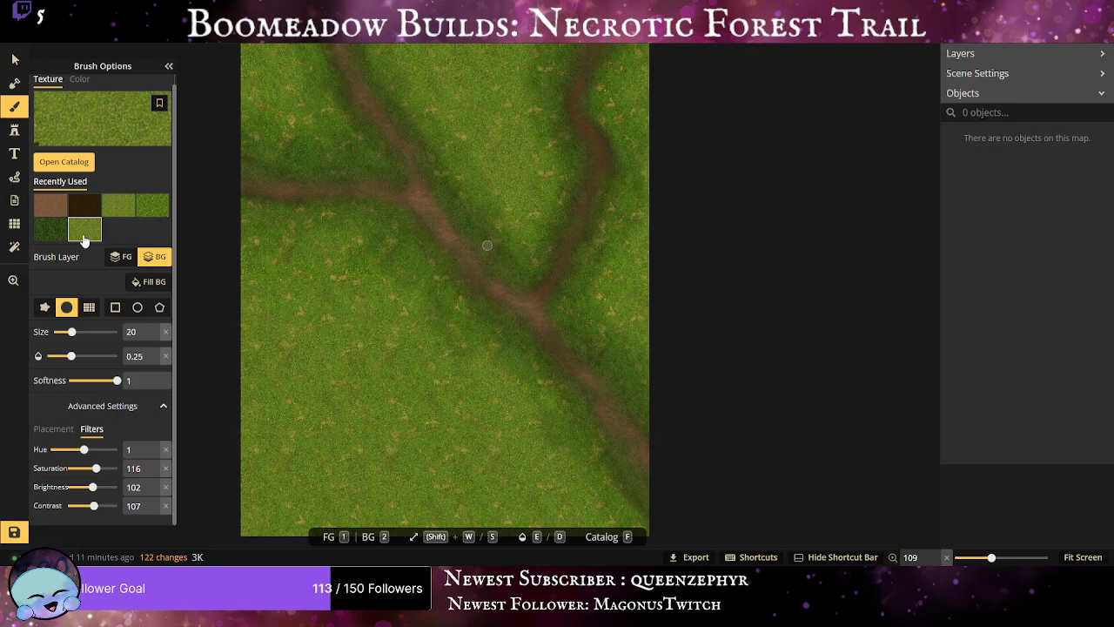
{"action": "left_click", "coordinate": [111, 211]}
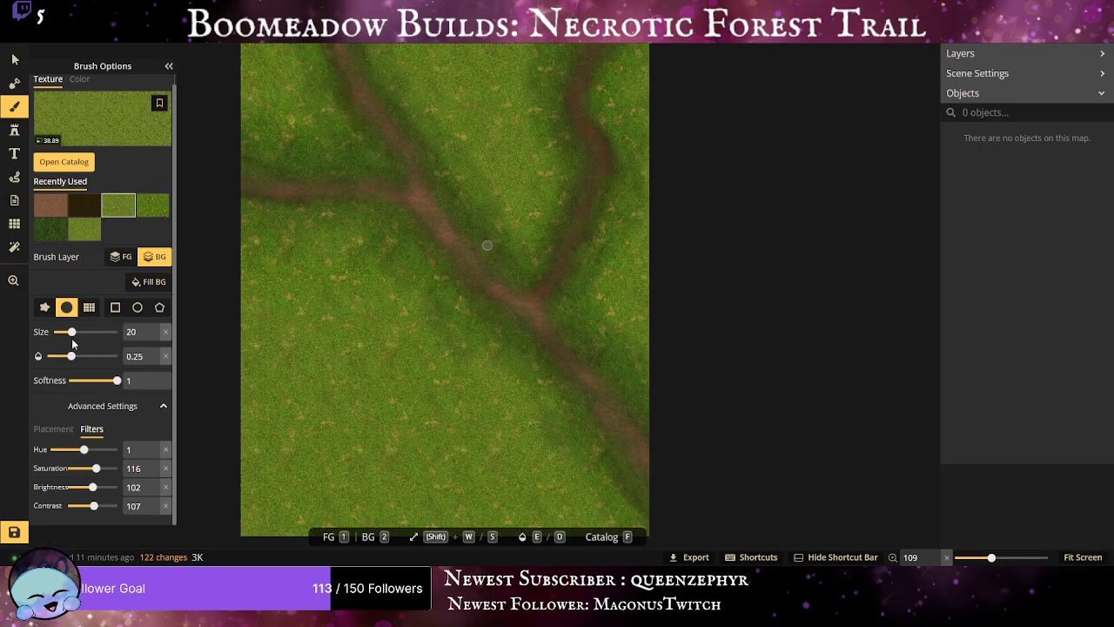
{"action": "left_click_drag", "start_coordinate": [71, 331], "coordinate": [101, 332]}
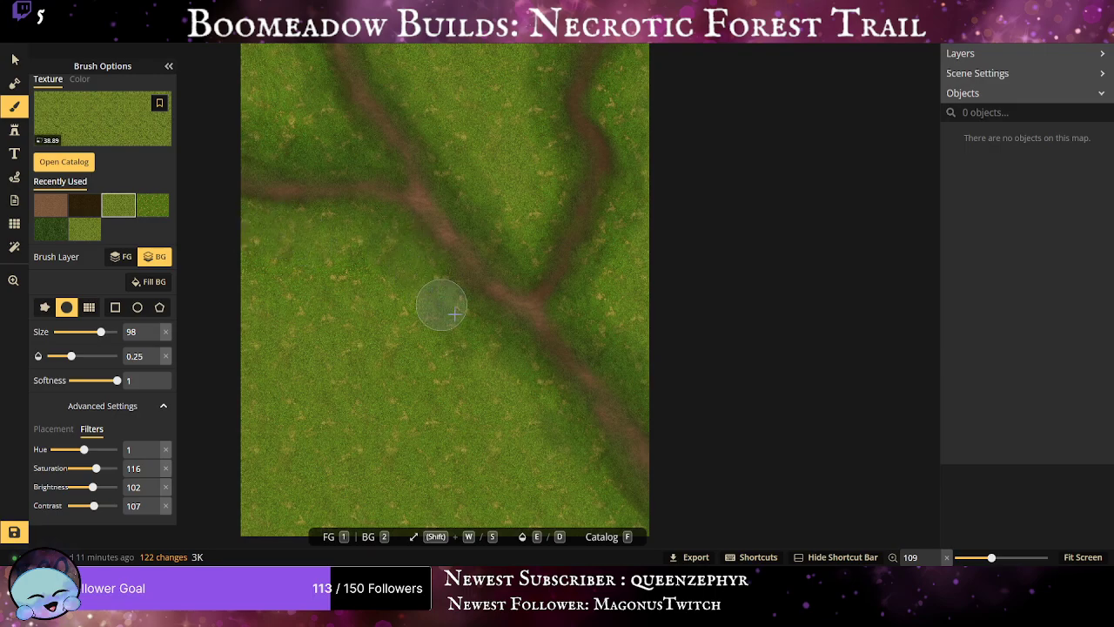
{"action": "left_click_drag", "start_coordinate": [638, 531], "coordinate": [616, 79]}
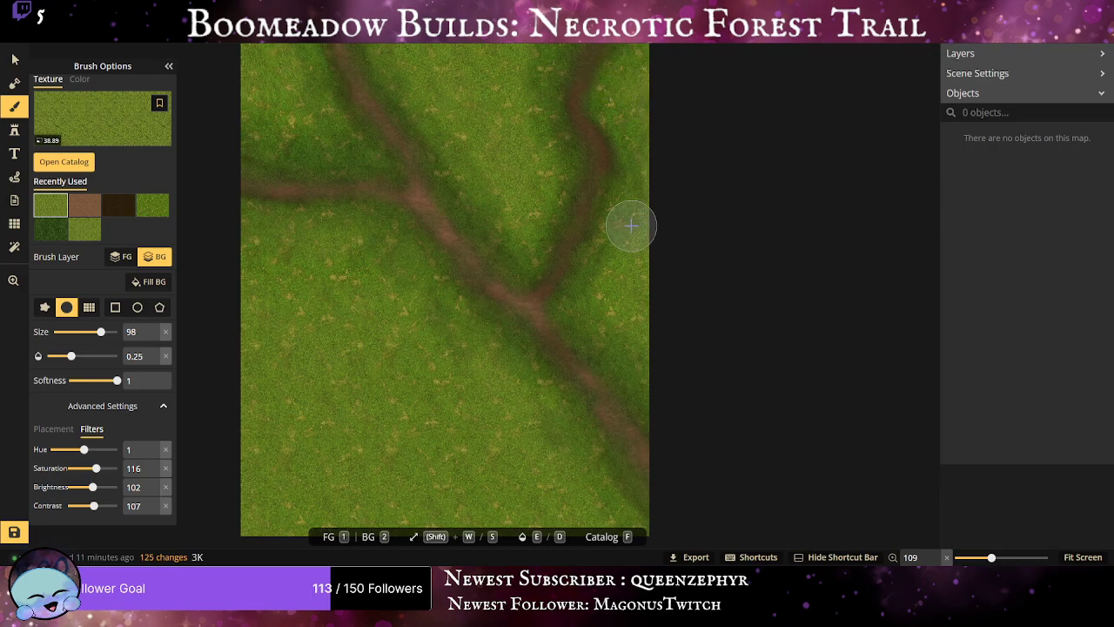
Blend plain light grass below the central diagonal trail and over the grass between the upper-left trail and the right branch.
{"action": "scroll", "coordinate": [623, 243], "scroll_direction": "up", "scroll_amount": 2}
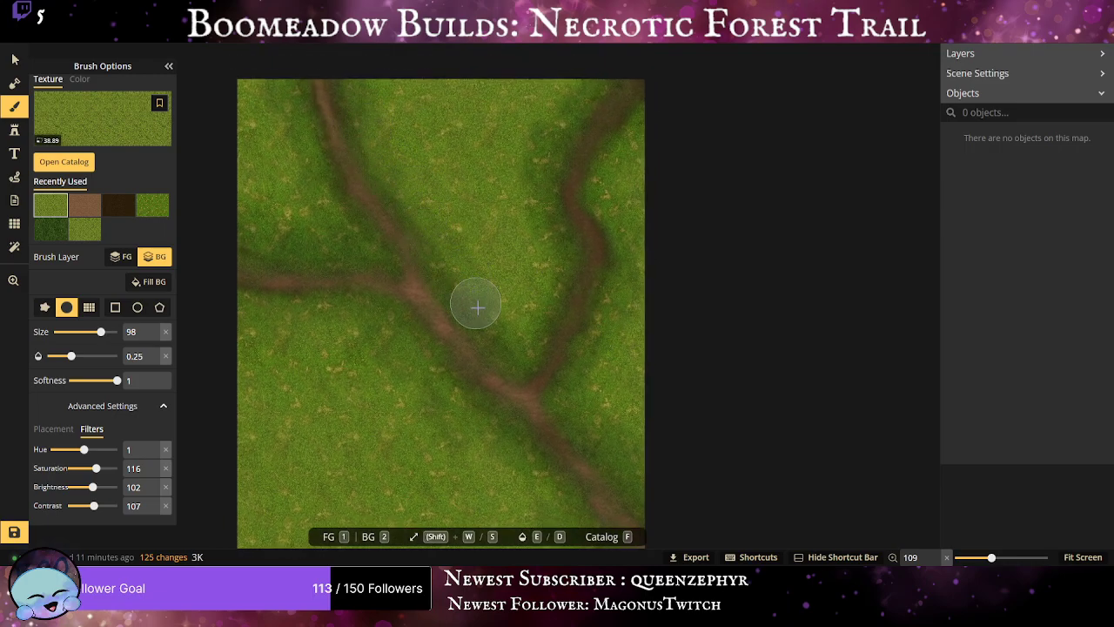
{"action": "left_click_drag", "start_coordinate": [418, 347], "coordinate": [442, 385]}
{"action": "left_click", "coordinate": [378, 385]}
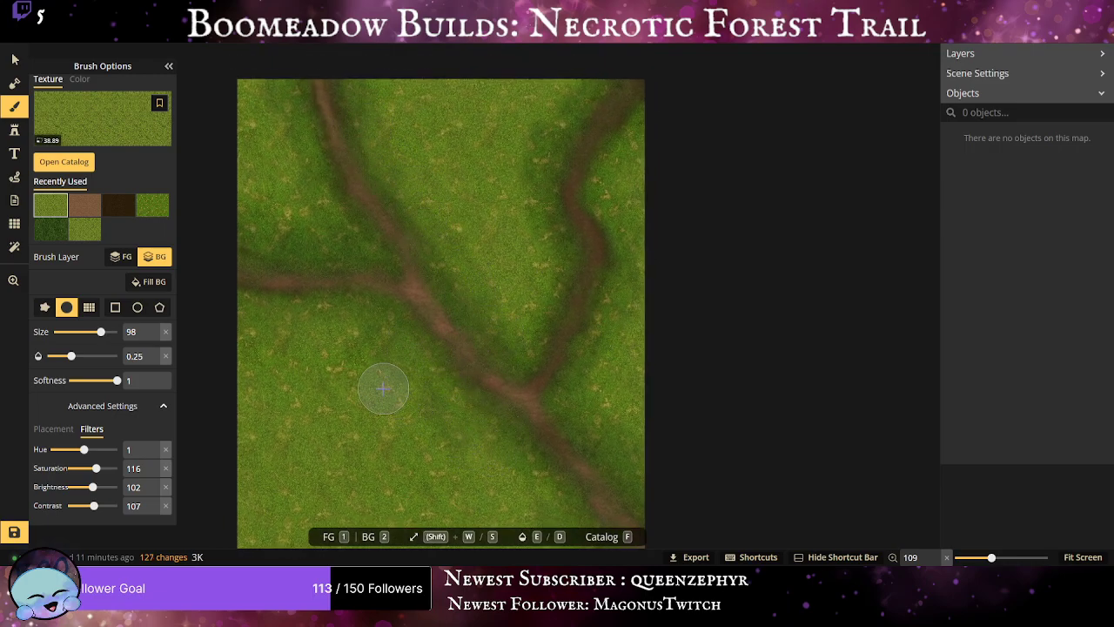
{"action": "scroll", "coordinate": [370, 385], "scroll_direction": "down", "scroll_amount": 3}
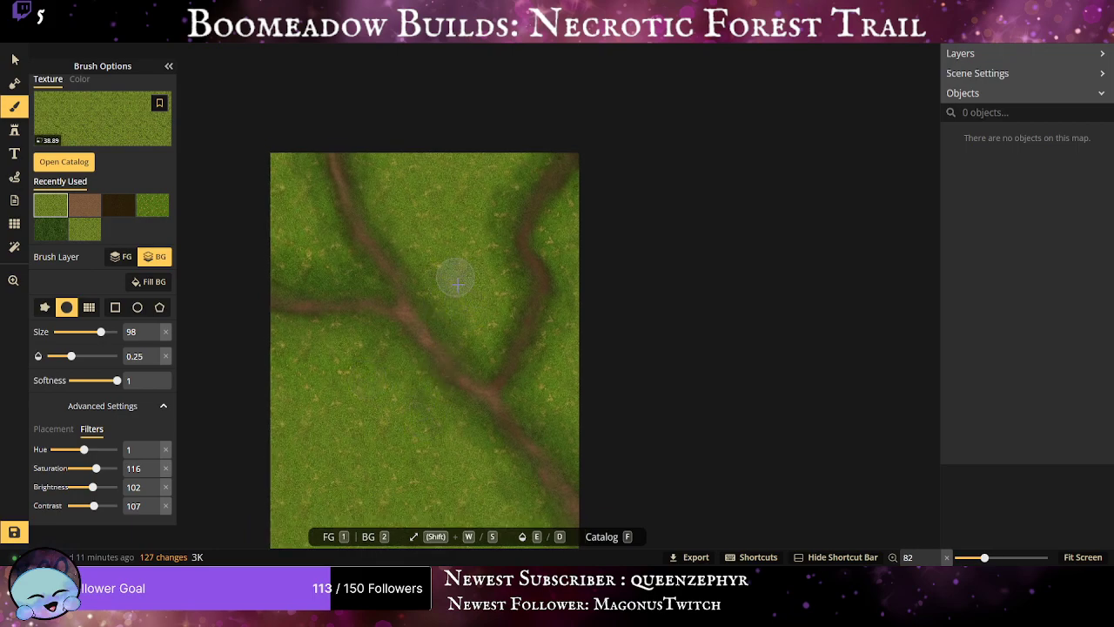
{"action": "mouse_move", "coordinate": [440, 265]}
{"action": "left_mouse_down"}
{"action": "mouse_move", "coordinate": [495, 341]}
{"action": "mouse_move", "coordinate": [555, 133]}
{"action": "left_mouse_up"}
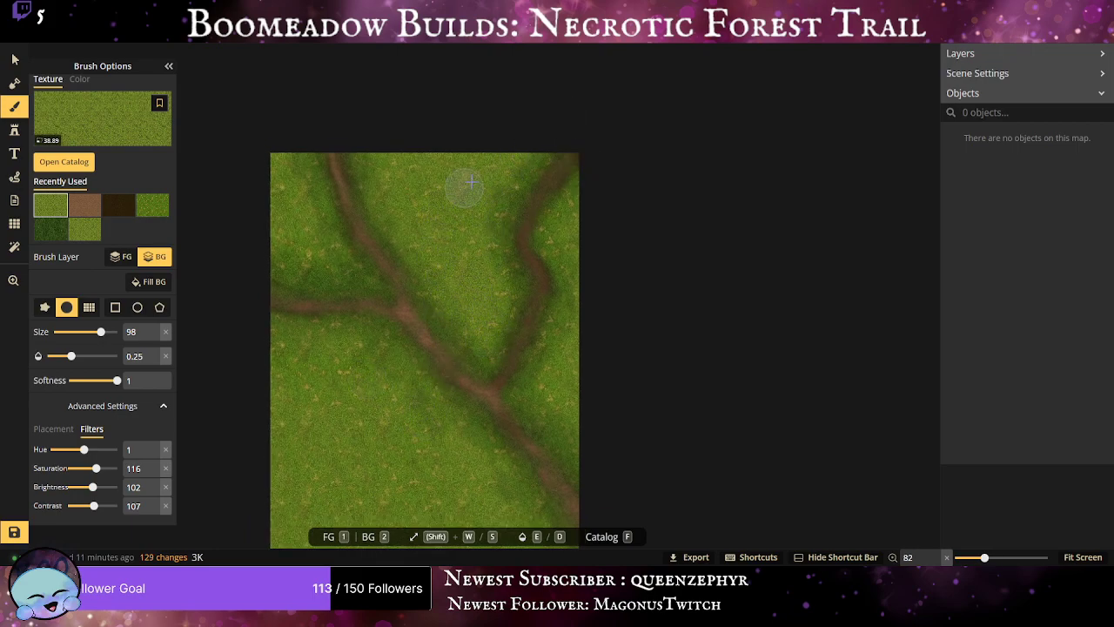
{"action": "mouse_move", "coordinate": [471, 182]}
{"action": "left_mouse_down"}
{"action": "mouse_move", "coordinate": [507, 181]}
{"action": "mouse_move", "coordinate": [475, 246]}
{"action": "mouse_move", "coordinate": [489, 293]}
{"action": "left_mouse_up"}
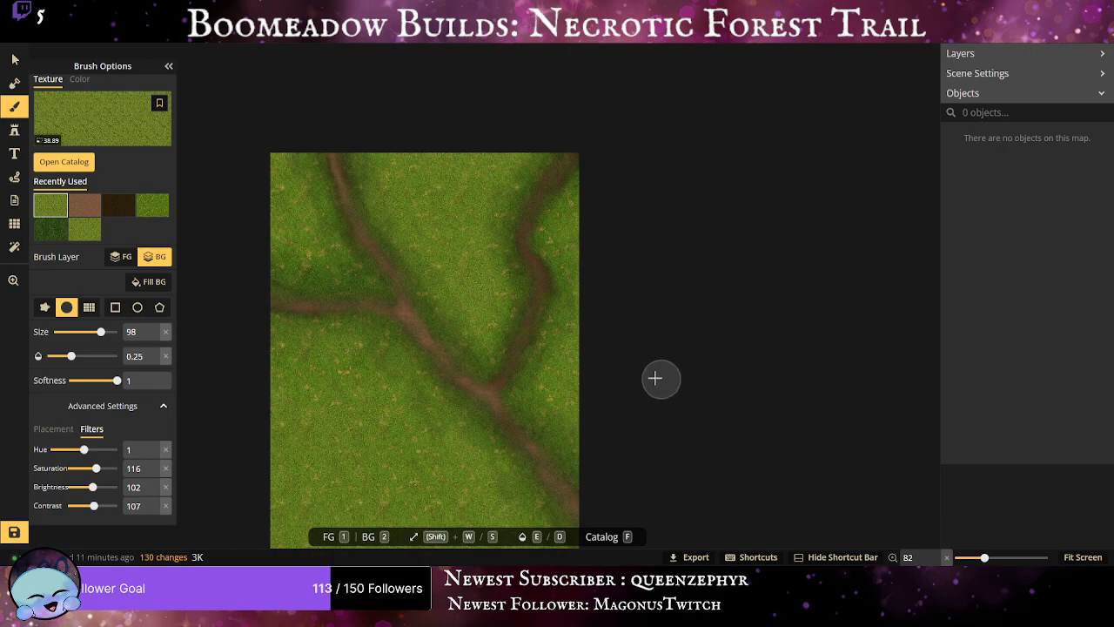
{"action": "scroll", "coordinate": [654, 378], "scroll_direction": "down", "scroll_amount": 1}
{"action": "mouse_move", "coordinate": [411, 366]}
{"action": "left_mouse_down"}
{"action": "mouse_move", "coordinate": [403, 311]}
{"action": "mouse_move", "coordinate": [371, 335]}
{"action": "left_mouse_up"}
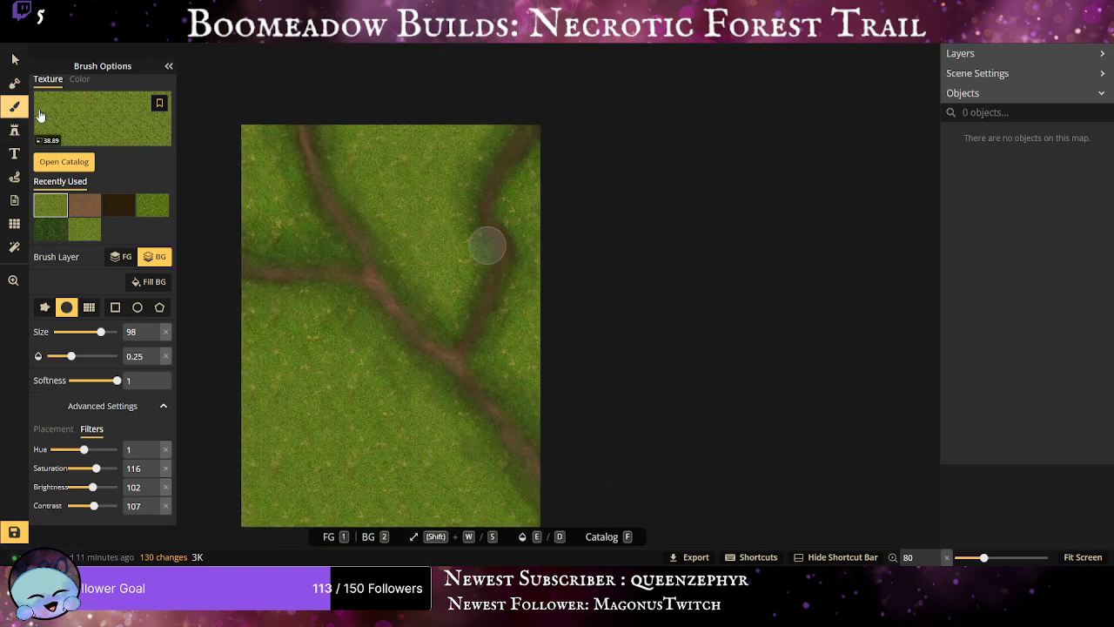
Browse the texture catalog and choose the dark grey speckled texture from the Fantasy Battlemaps 2.0 Dungeons pack for the brush.
{"action": "left_click", "coordinate": [110, 129]}
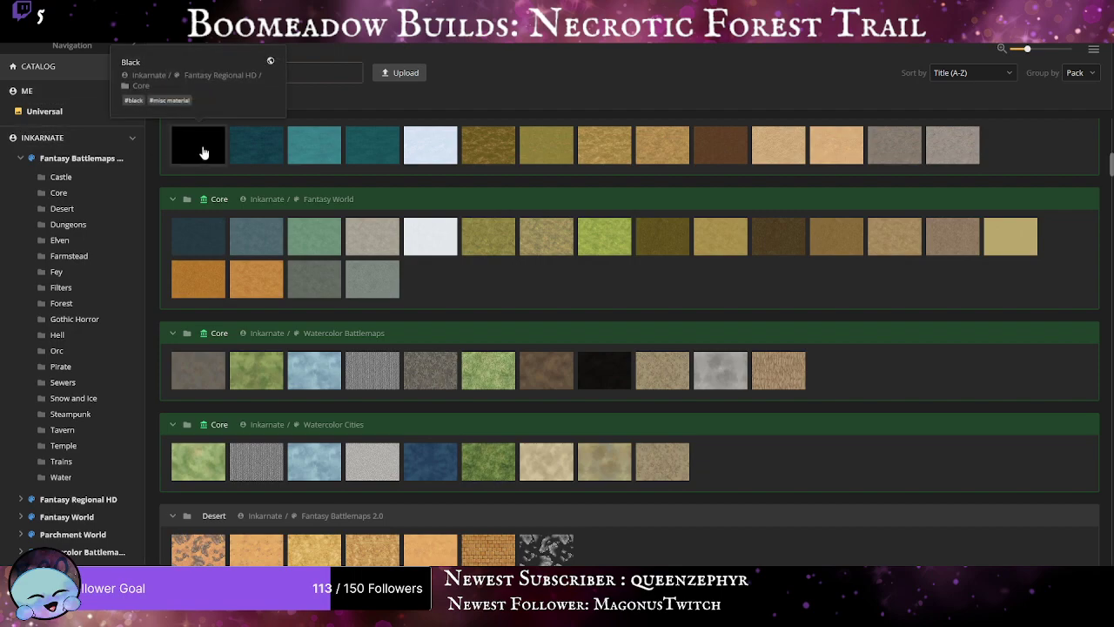
{"action": "scroll", "coordinate": [553, 285], "scroll_direction": "up", "scroll_amount": 3}
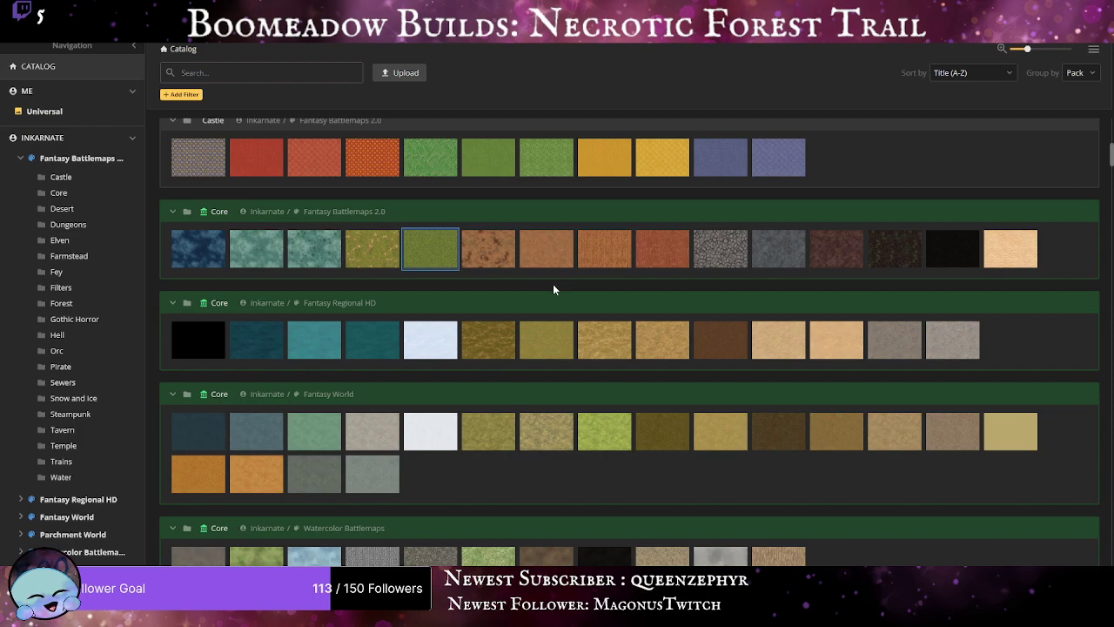
{"action": "scroll", "coordinate": [553, 284], "scroll_direction": "up", "scroll_amount": 3}
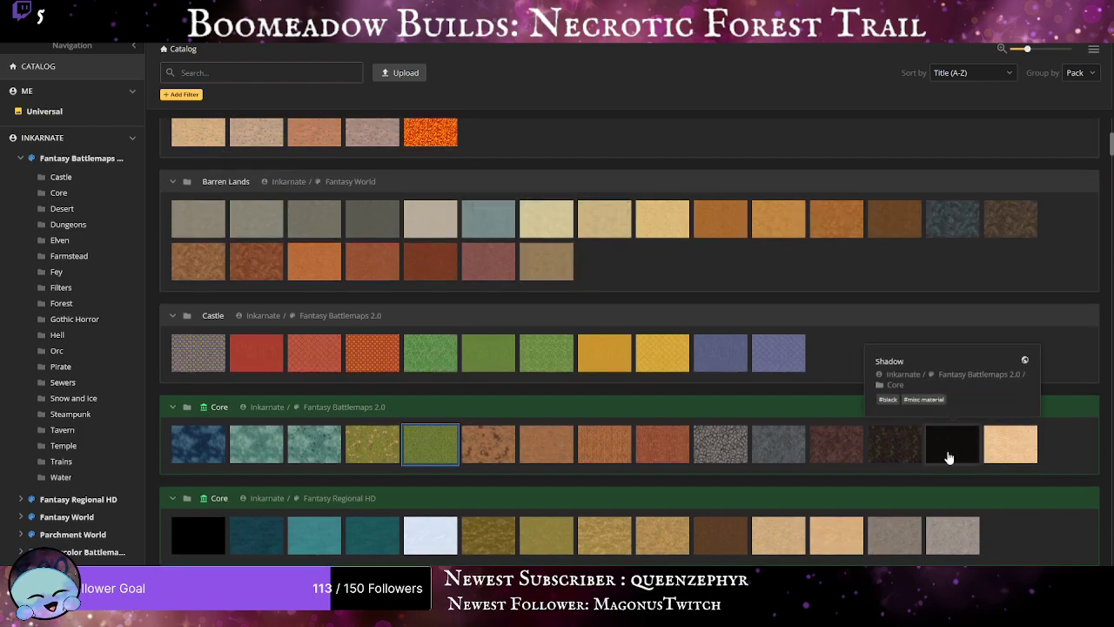
{"action": "scroll", "coordinate": [483, 349], "scroll_direction": "up", "scroll_amount": 4}
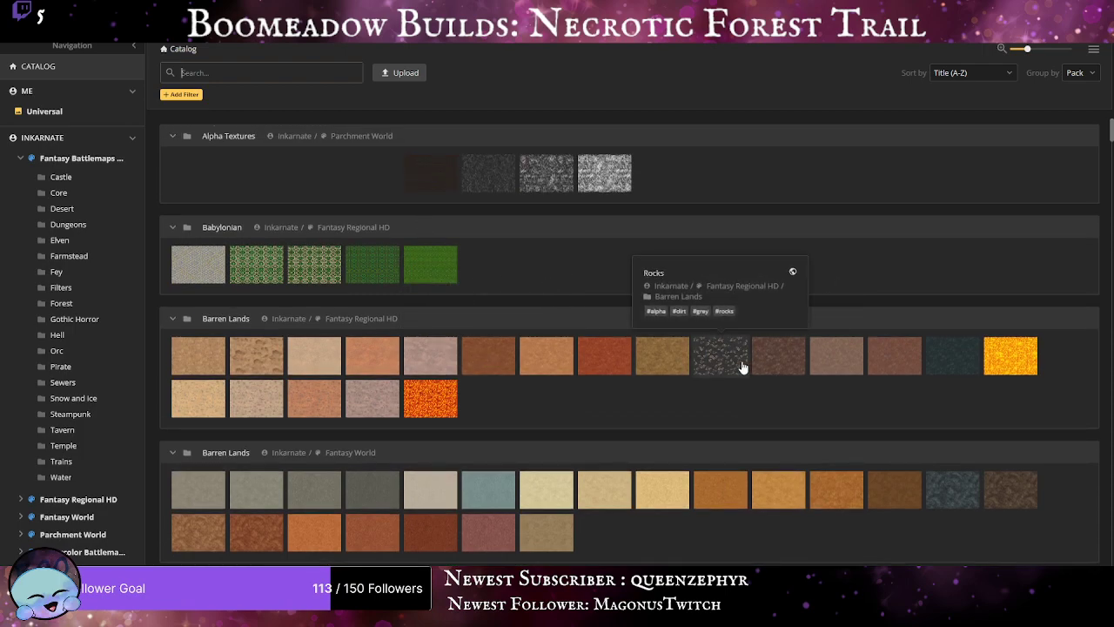
{"action": "scroll", "coordinate": [251, 292], "scroll_direction": "down", "scroll_amount": 10}
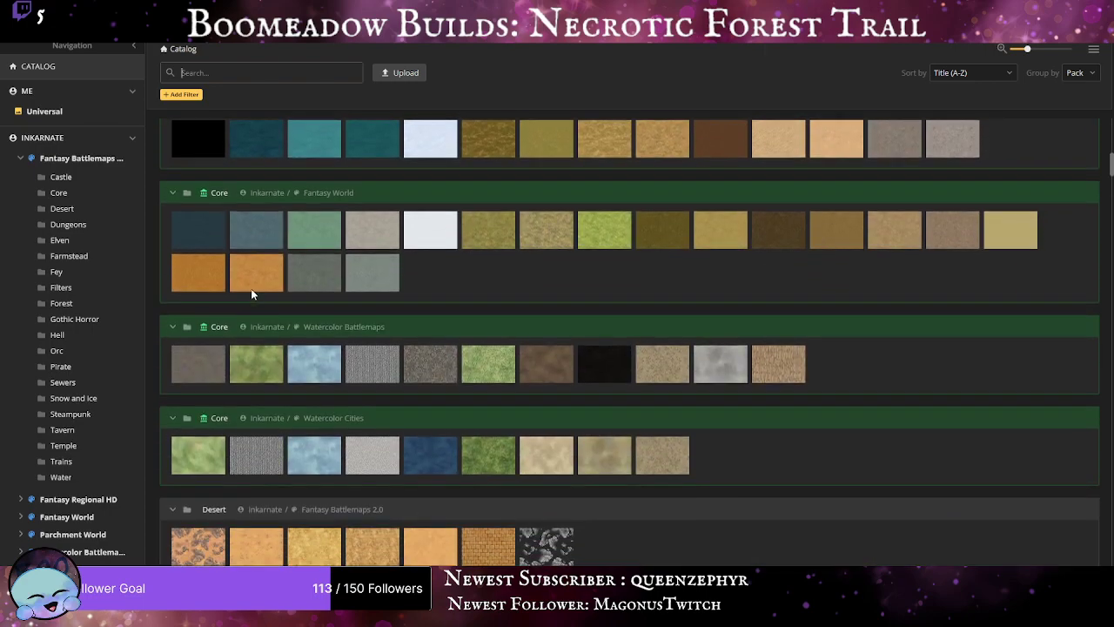
{"action": "scroll", "coordinate": [251, 294], "scroll_direction": "down", "scroll_amount": 10}
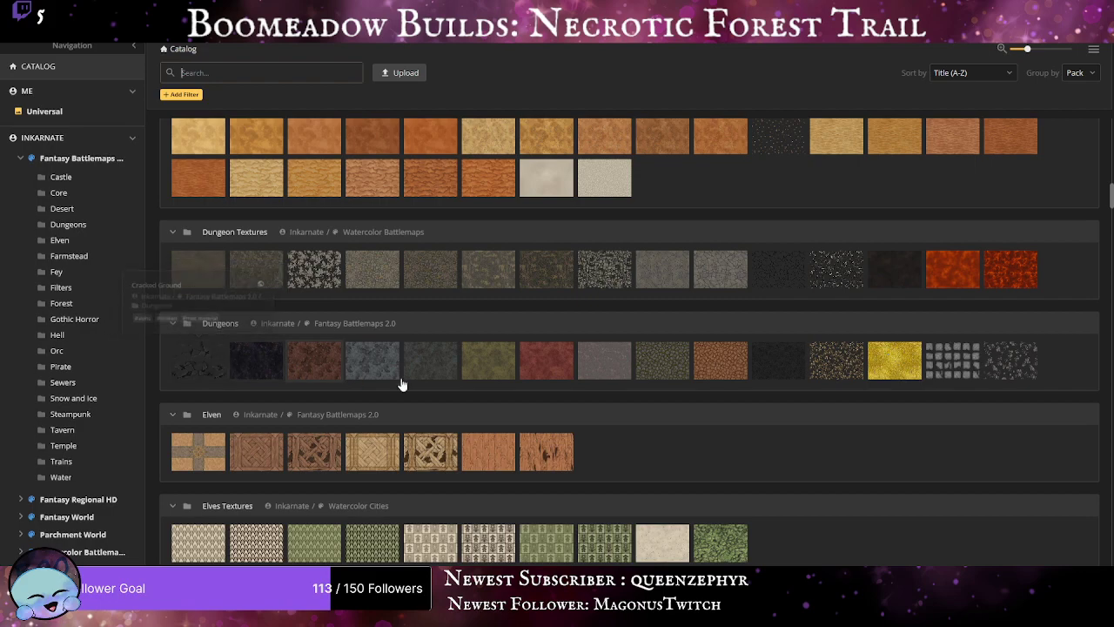
{"action": "scroll", "coordinate": [969, 395], "scroll_direction": "up", "scroll_amount": 5}
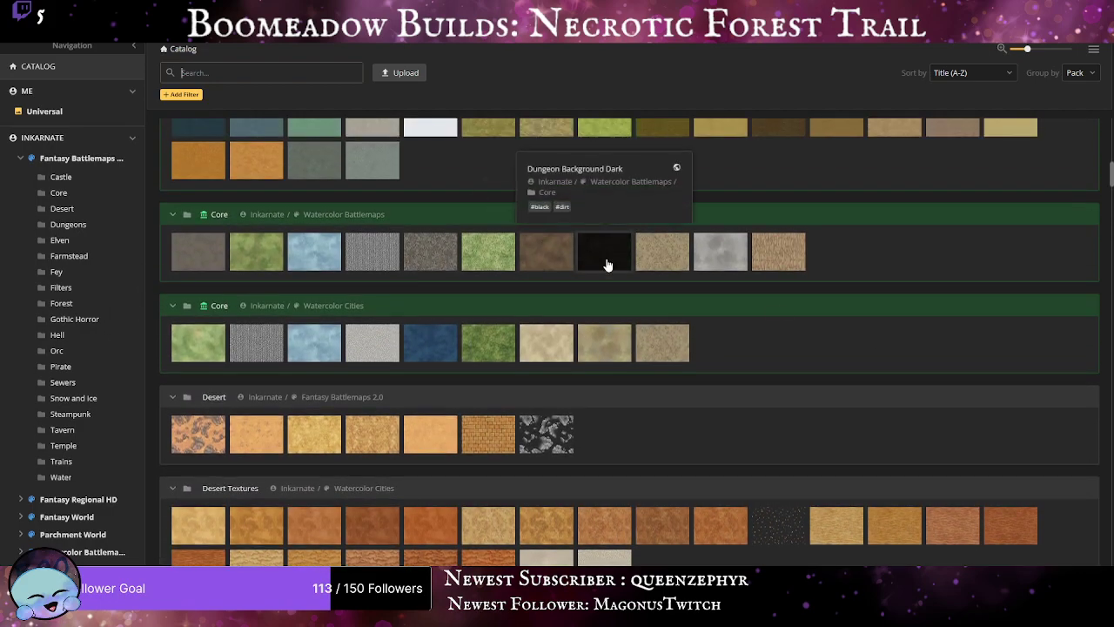
{"action": "scroll", "coordinate": [608, 265], "scroll_direction": "up", "scroll_amount": 4}
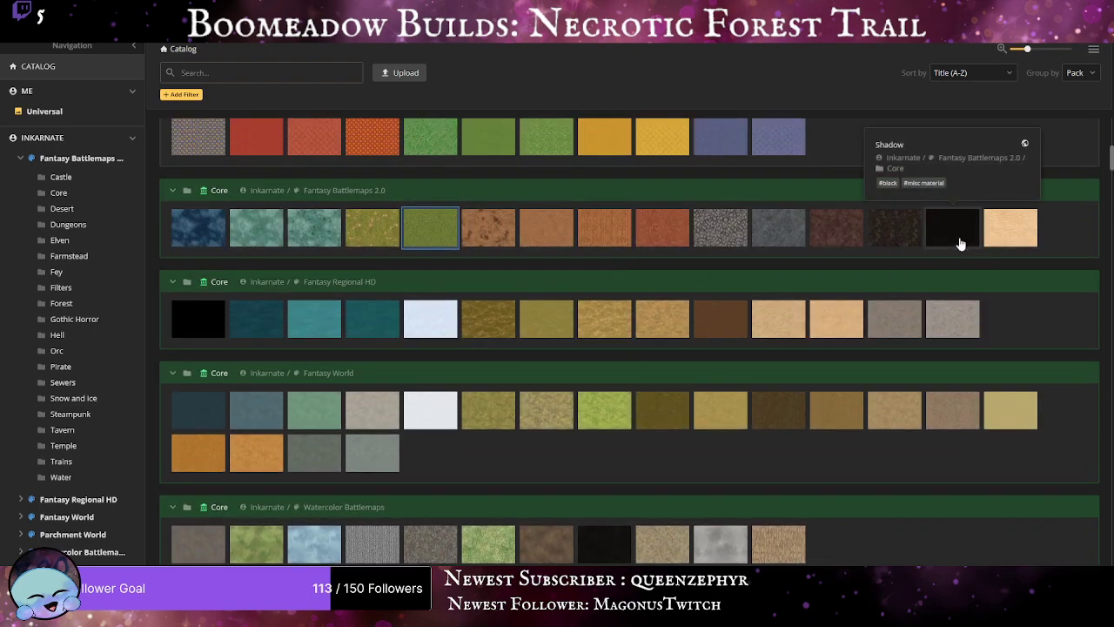
{"action": "scroll", "coordinate": [960, 243], "scroll_direction": "down", "scroll_amount": 9}
{"action": "scroll", "coordinate": [956, 238], "scroll_direction": "up", "scroll_amount": 1}
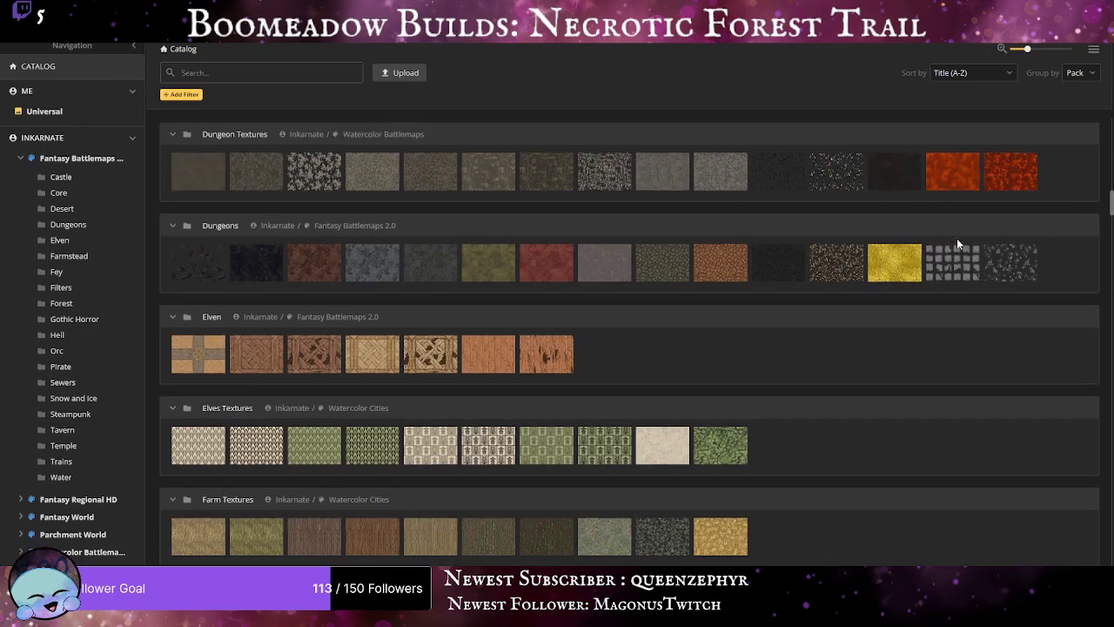
{"action": "left_click", "coordinate": [769, 277]}
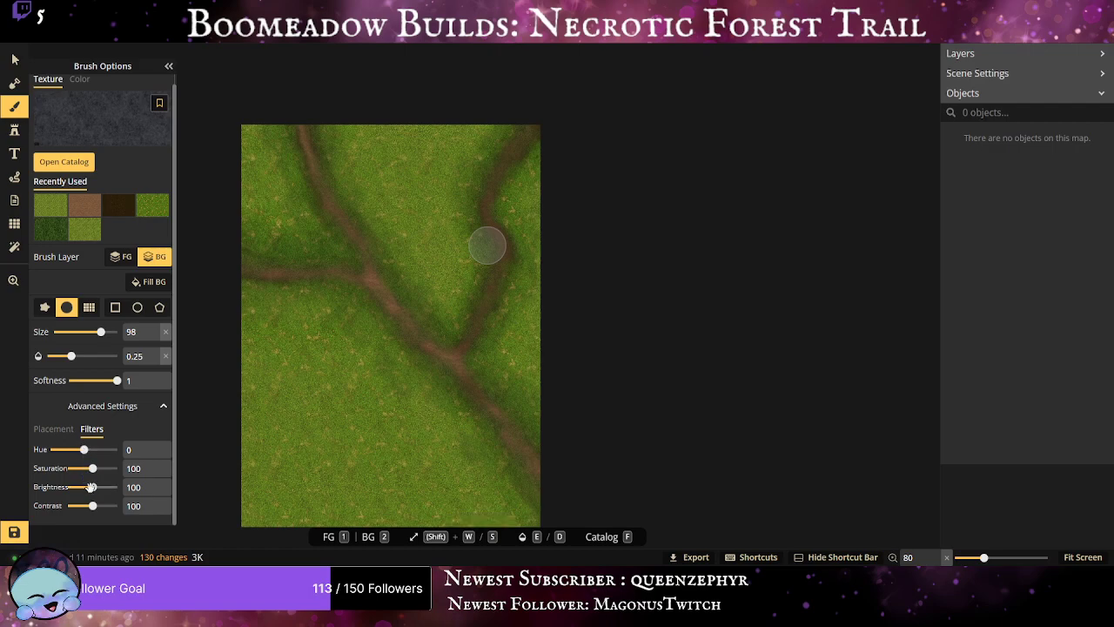
Set the speckled texture's filters to brightness 51, saturation 5 and contrast 161.
{"action": "left_click_drag", "start_coordinate": [91, 487], "coordinate": [83, 487]}
{"action": "left_click_drag", "start_coordinate": [88, 468], "coordinate": [77, 468]}
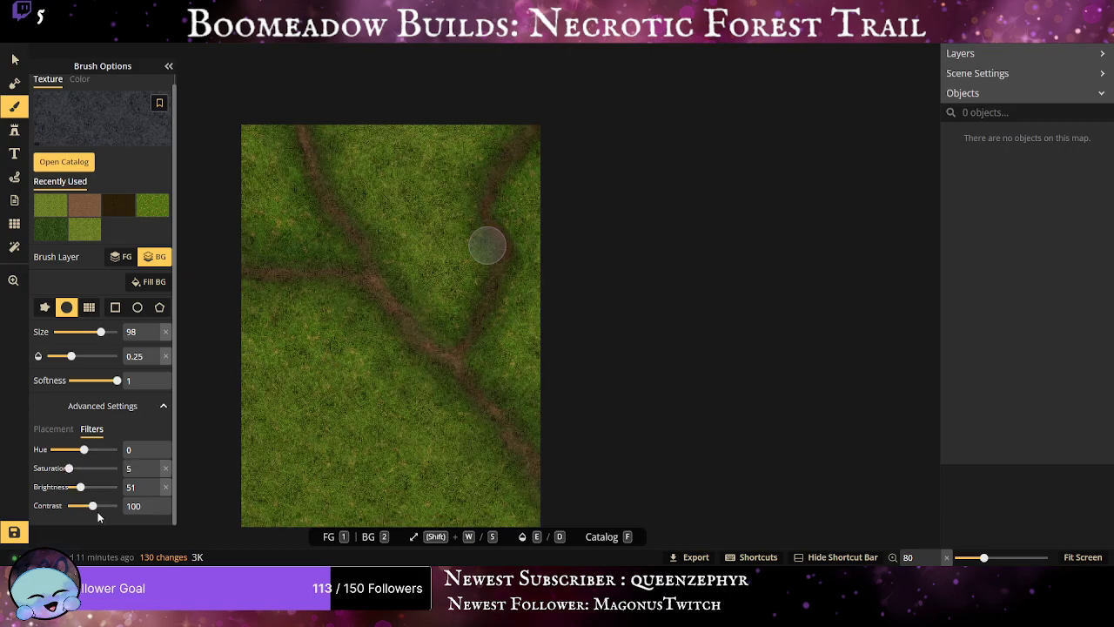
{"action": "left_click_drag", "start_coordinate": [93, 506], "coordinate": [101, 505]}
Paint the dark speckled texture at opacity 0.25 over the grass around the lower-right trail fork.
{"action": "scroll", "coordinate": [383, 357], "scroll_direction": "up", "scroll_amount": 5}
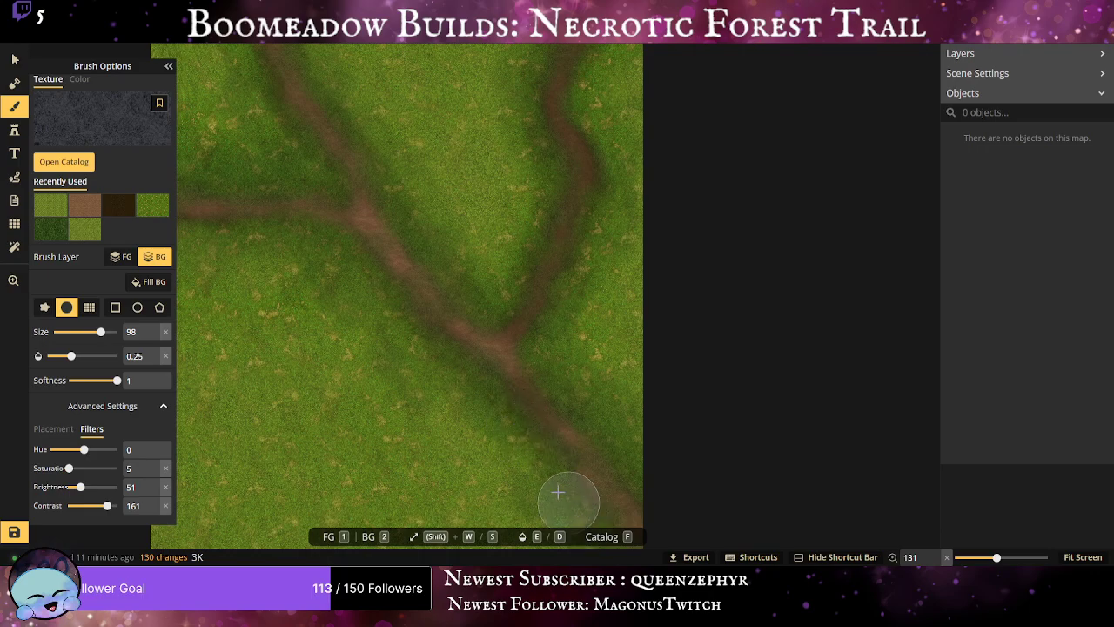
{"action": "mouse_move", "coordinate": [558, 492]}
{"action": "left_mouse_down"}
{"action": "mouse_move", "coordinate": [609, 535]}
{"action": "mouse_move", "coordinate": [538, 503]}
{"action": "left_mouse_up"}
{"action": "scroll", "coordinate": [368, 392], "scroll_direction": "down", "scroll_amount": 5}
{"action": "scroll", "coordinate": [358, 418], "scroll_direction": "up", "scroll_amount": 3}
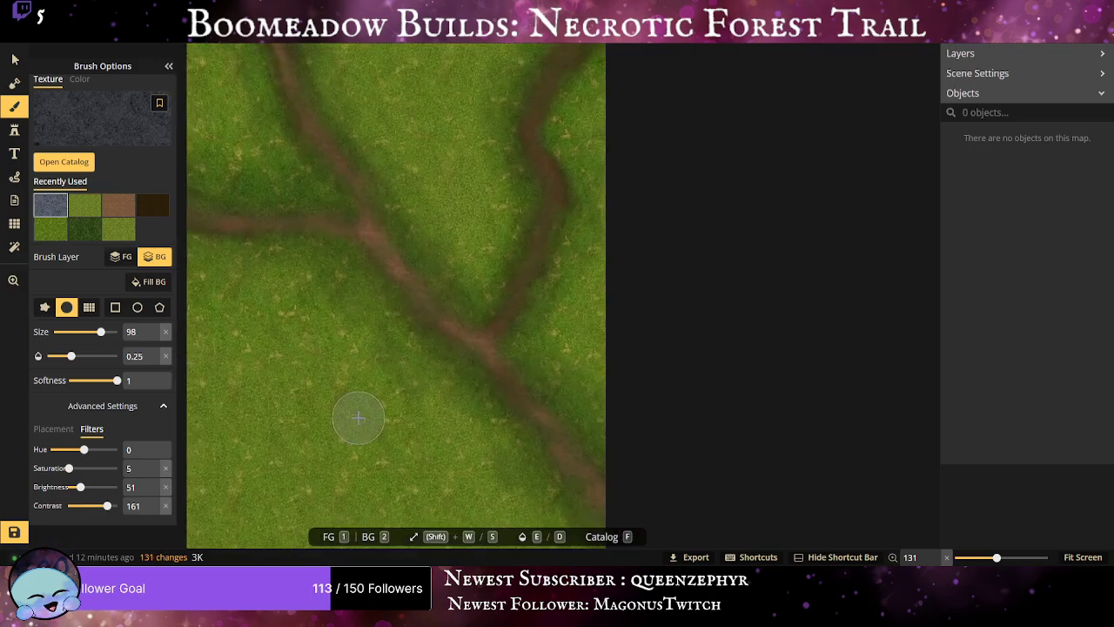
{"action": "scroll", "coordinate": [358, 418], "scroll_direction": "up", "scroll_amount": 3}
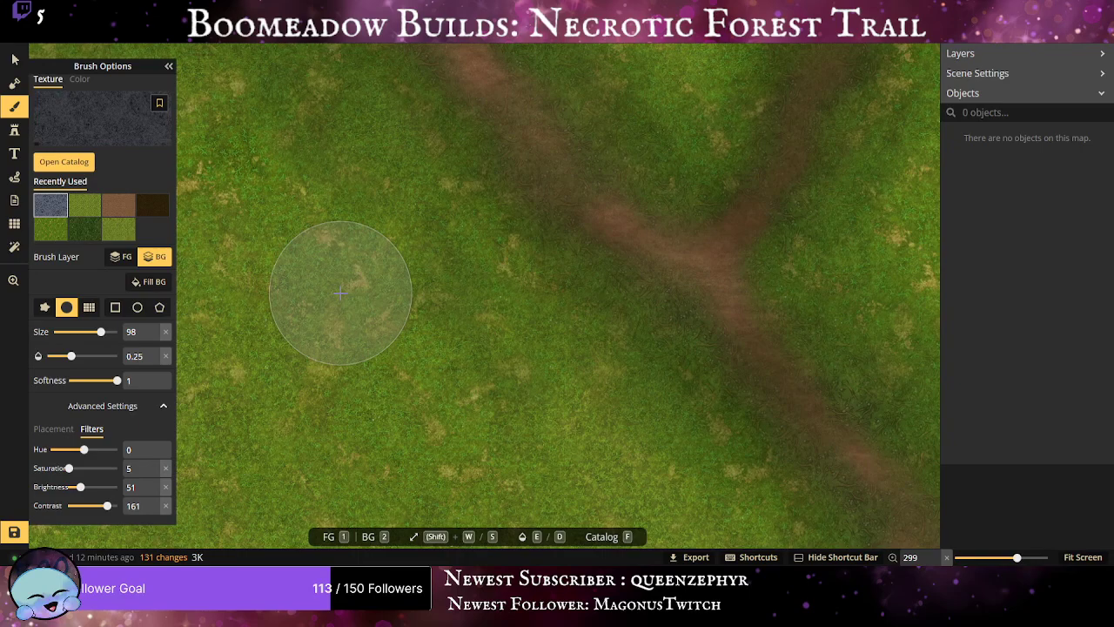
{"action": "left_click_drag", "start_coordinate": [462, 341], "coordinate": [210, 378]}
{"action": "scroll", "coordinate": [346, 351], "scroll_direction": "up", "scroll_amount": 1}
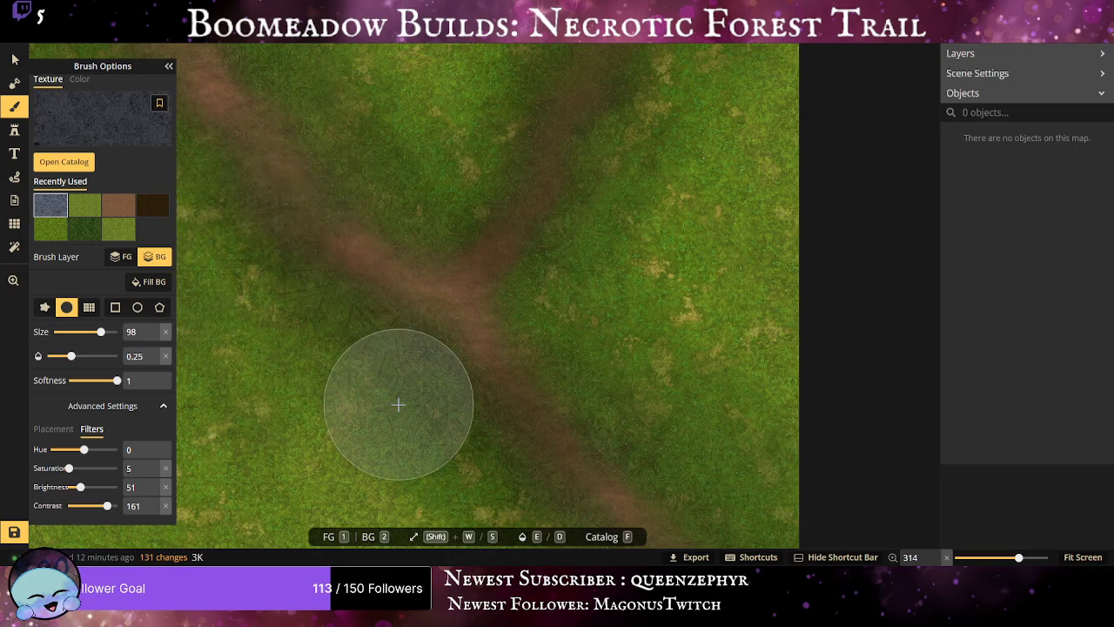
{"action": "scroll", "coordinate": [219, 363], "scroll_direction": "down", "scroll_amount": 5}
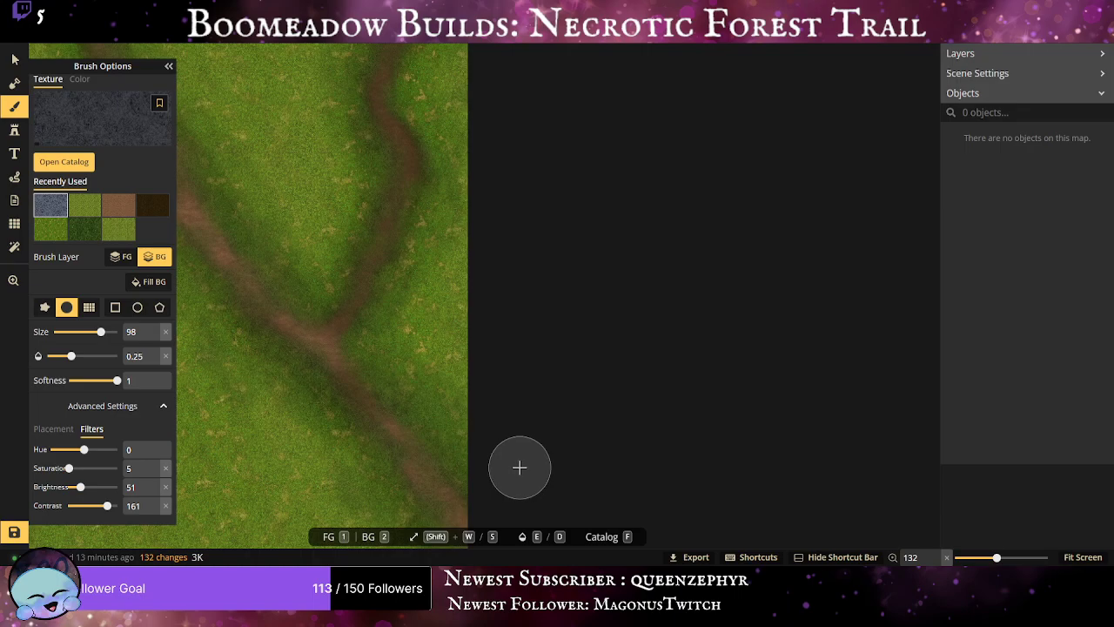
Save the map and brush more of the dark speckled texture over the ground at opacity 0.3.
{"action": "key", "text": "ctrl+s"}
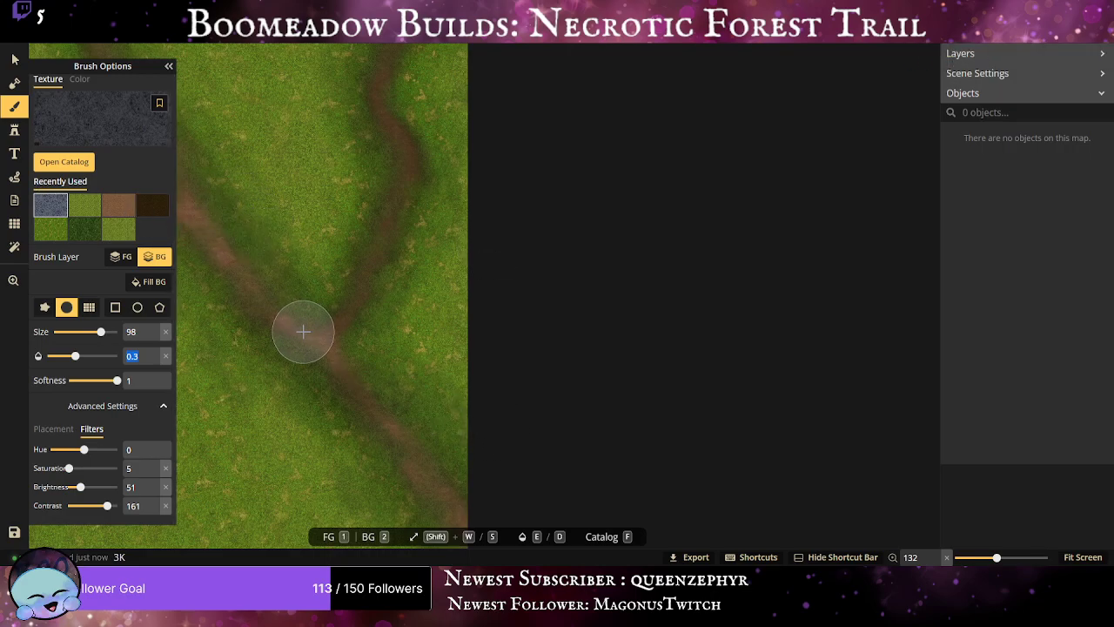
{"action": "left_click_drag", "start_coordinate": [303, 331], "coordinate": [609, 378]}
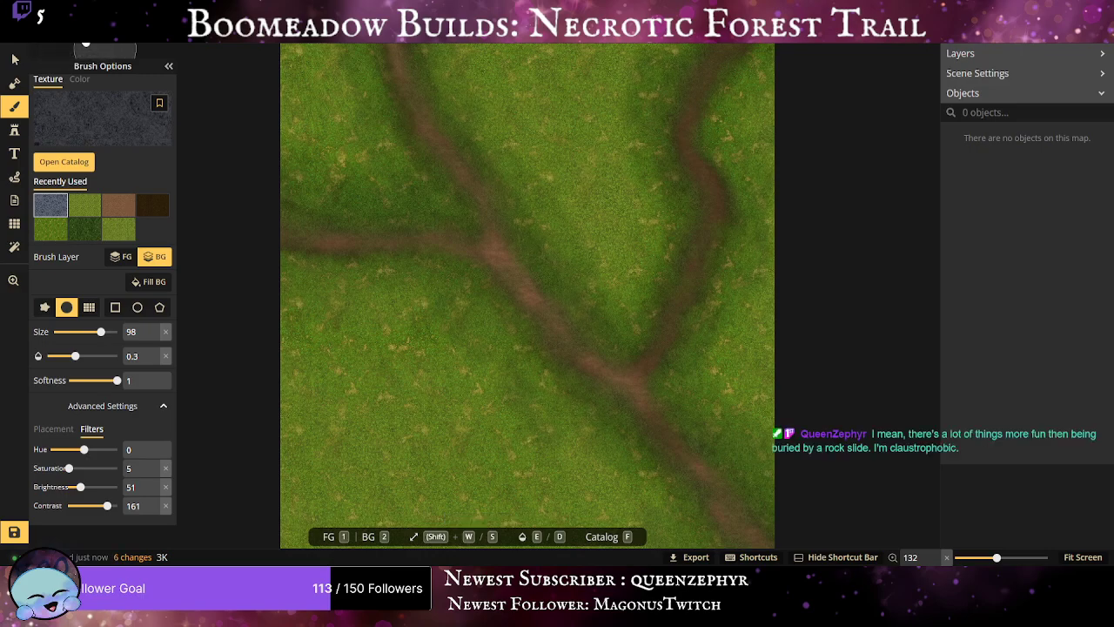
{"action": "scroll", "coordinate": [501, 400], "scroll_direction": "up", "scroll_amount": 4}
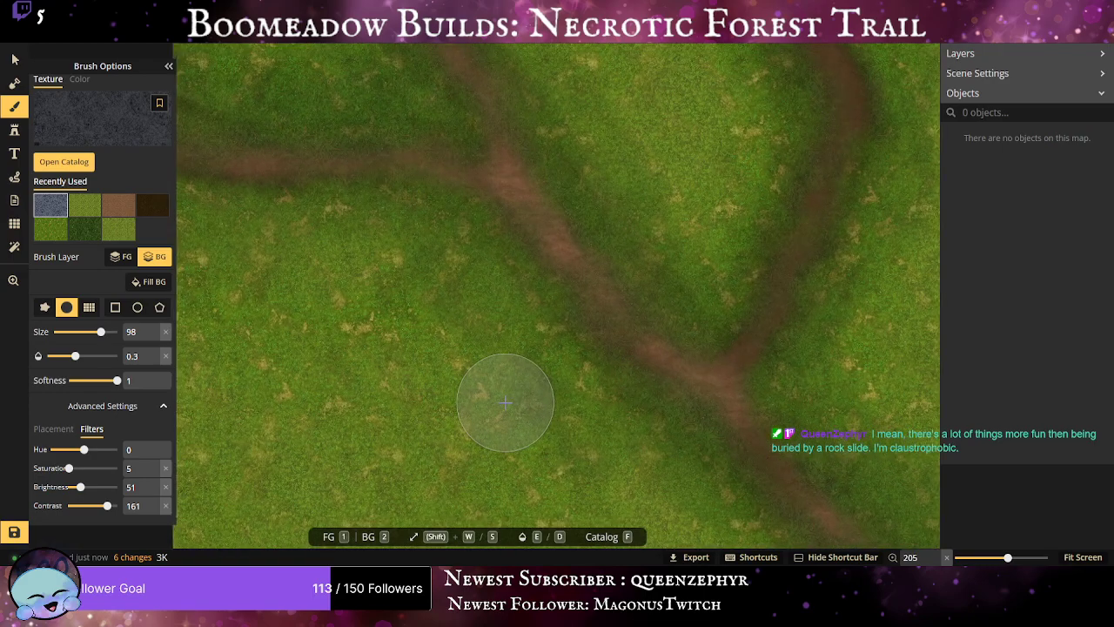
Switch the brush to the Cracked Ground dungeon texture and set its filters to brightness 20, saturation 109 and contrast 124.
{"action": "left_click", "coordinate": [114, 131]}
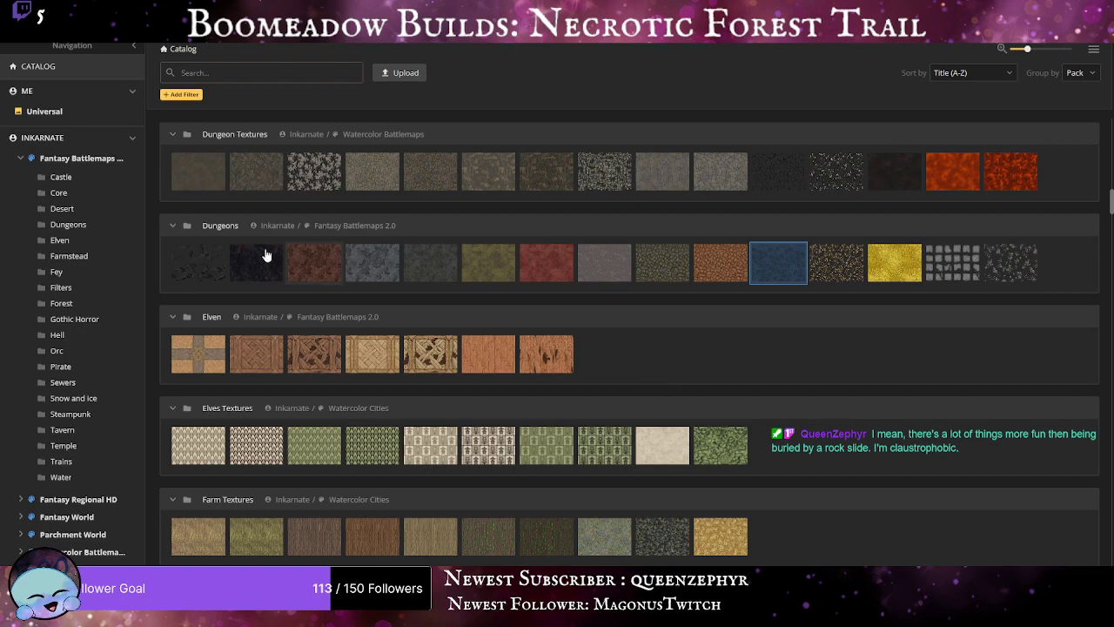
{"action": "mouse_move", "coordinate": [207, 280]}
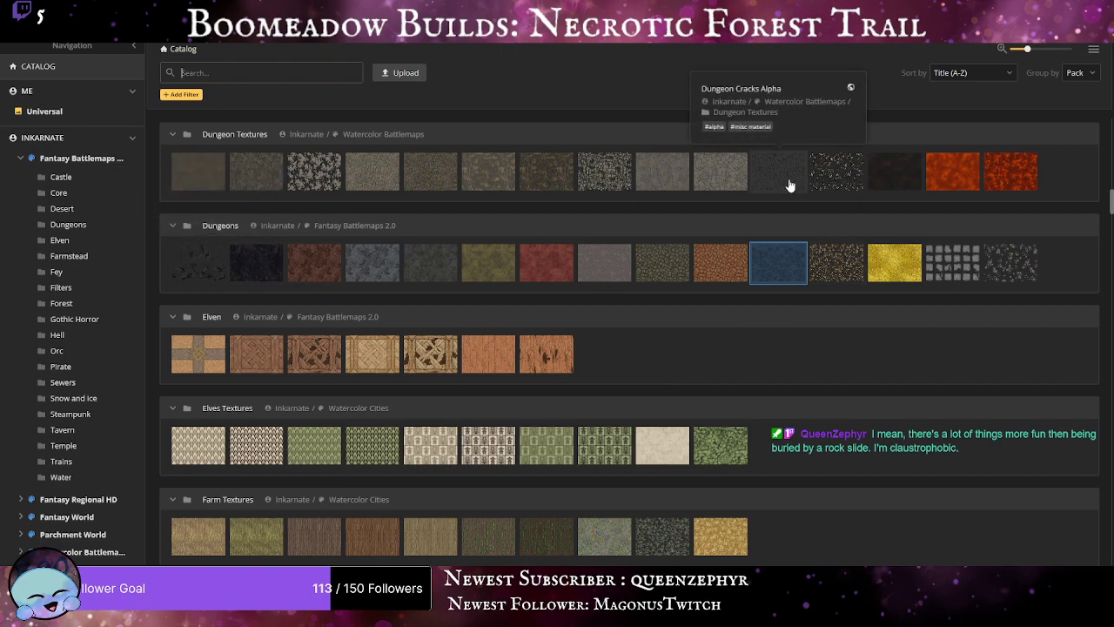
{"action": "mouse_move", "coordinate": [248, 282]}
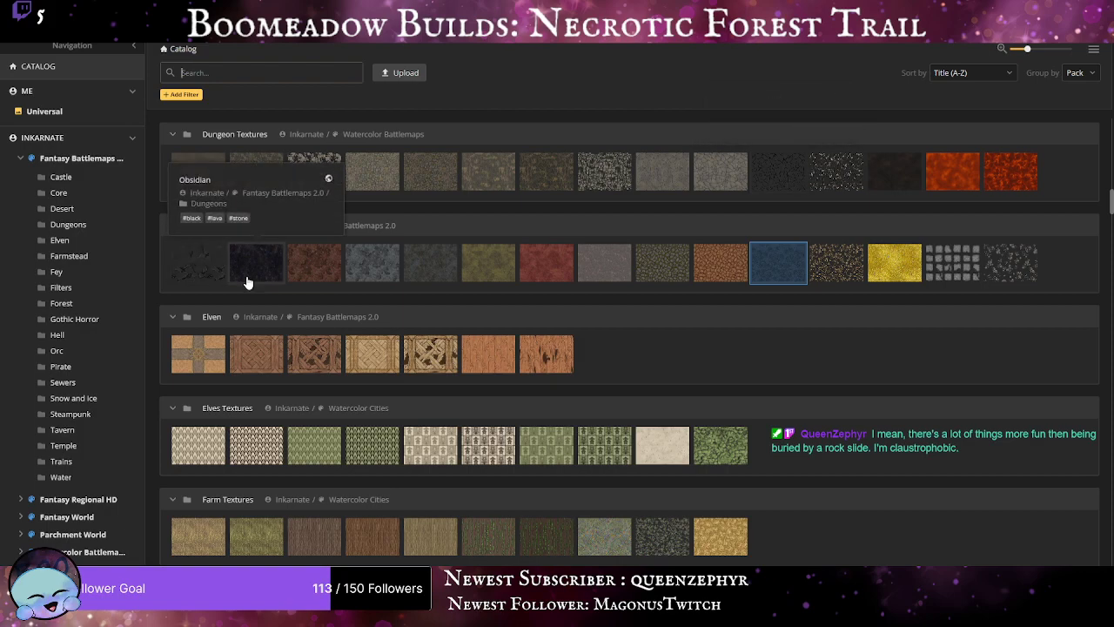
{"action": "left_click", "coordinate": [187, 270]}
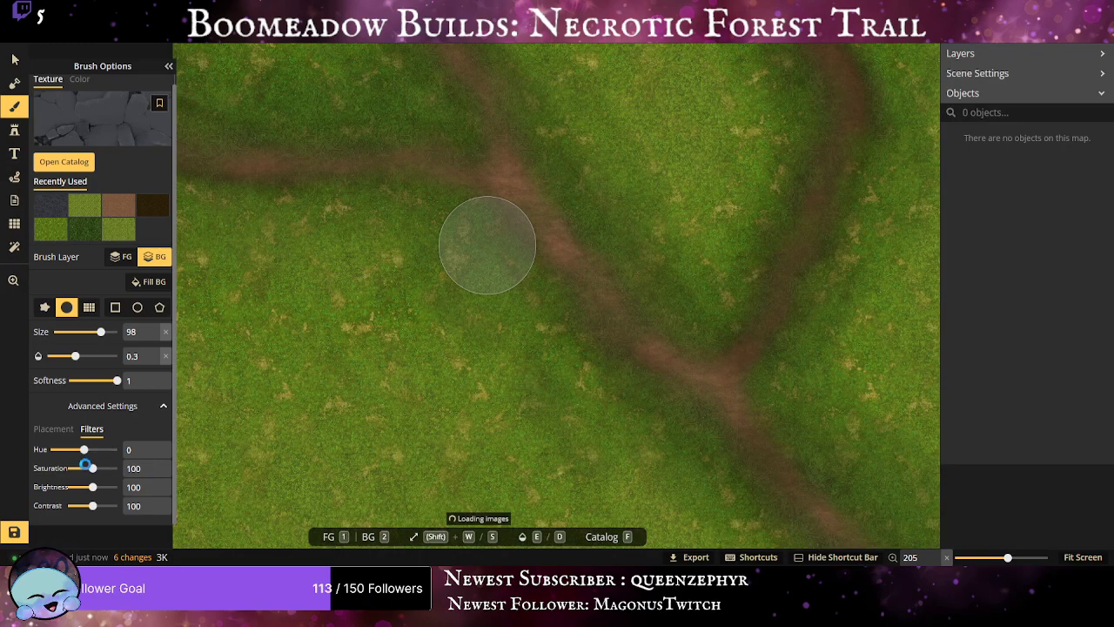
{"action": "left_click_drag", "start_coordinate": [92, 488], "coordinate": [87, 487]}
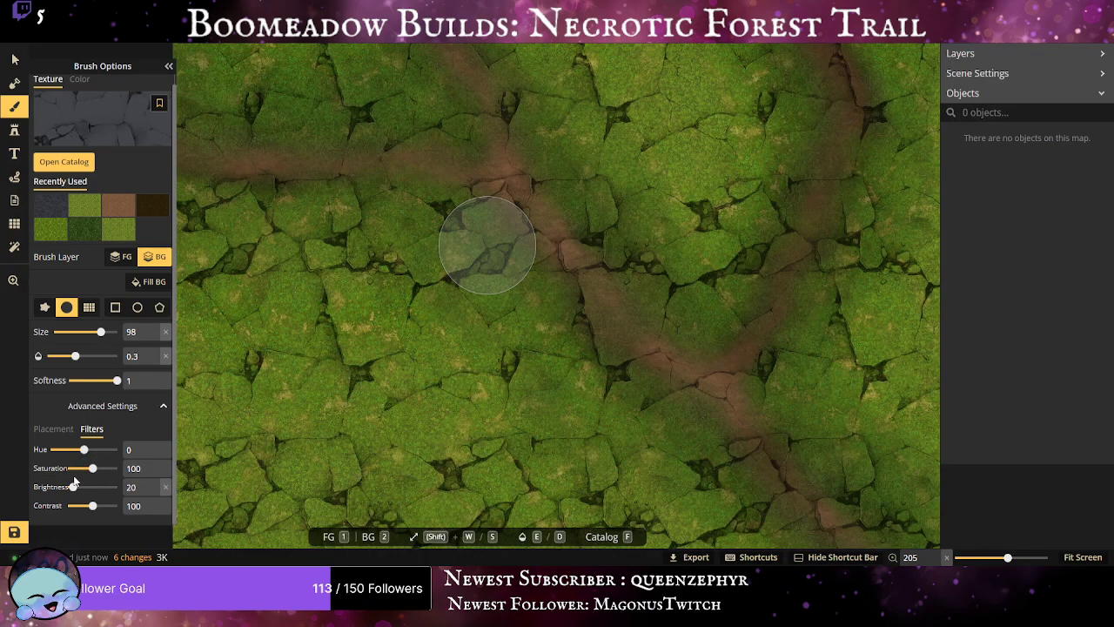
{"action": "left_click_drag", "start_coordinate": [92, 469], "coordinate": [96, 469]}
{"action": "left_click", "coordinate": [99, 505]}
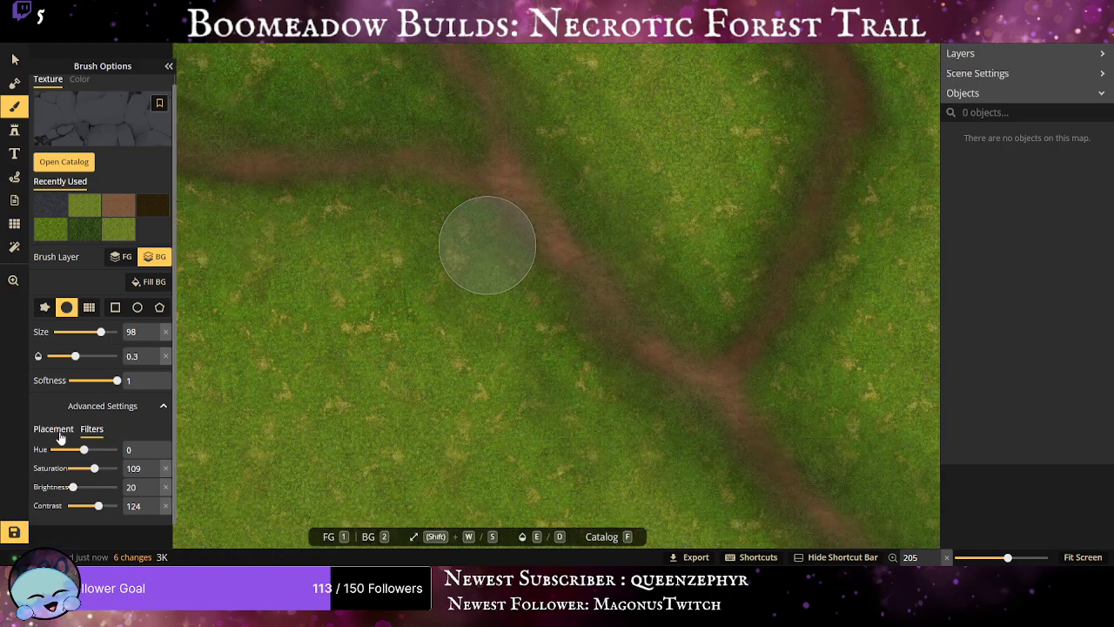
Set the cracked brush texture's placement size to 38.
{"action": "left_click_drag", "start_coordinate": [83, 449], "coordinate": [64, 449]}
{"action": "left_click_drag", "start_coordinate": [152, 449], "coordinate": [67, 445]}
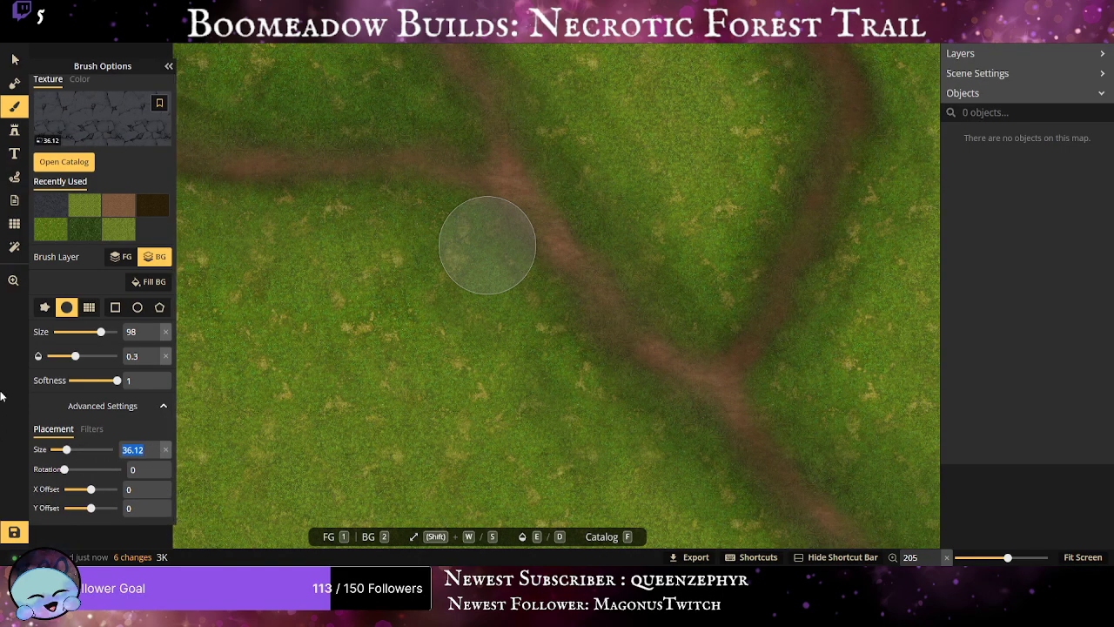
{"action": "type", "text": "38"}
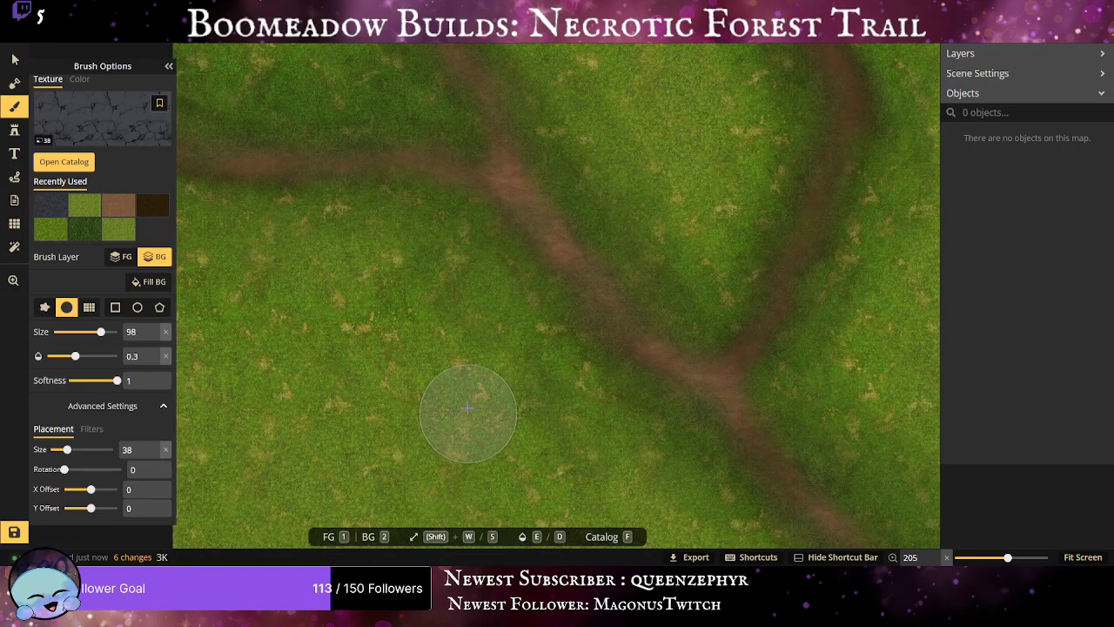
Paint cracks over the upper-left trail junction and the grass beside the western trail on the background layer.
{"action": "left_click_drag", "start_coordinate": [465, 361], "coordinate": [575, 404]}
{"action": "scroll", "coordinate": [275, 256], "scroll_direction": "up", "scroll_amount": 1}
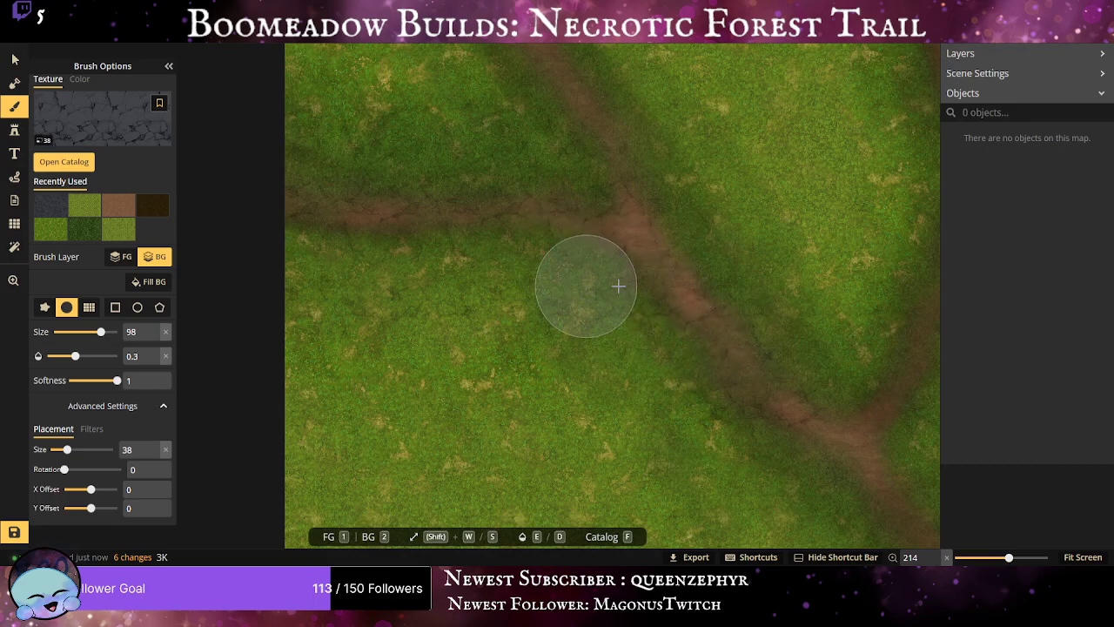
{"action": "mouse_move", "coordinate": [630, 253]}
{"action": "left_mouse_down"}
{"action": "mouse_move", "coordinate": [308, 216]}
{"action": "mouse_move", "coordinate": [493, 216]}
{"action": "mouse_move", "coordinate": [432, 200]}
{"action": "mouse_move", "coordinate": [287, 199]}
{"action": "mouse_move", "coordinate": [781, 258]}
{"action": "left_mouse_up"}
{"action": "left_click_drag", "start_coordinate": [746, 293], "coordinate": [633, 489]}
{"action": "left_click_drag", "start_coordinate": [530, 317], "coordinate": [554, 593]}
Paint cracks along the trail running to the map's upper edge, and undo the last stroke.
{"action": "left_click_drag", "start_coordinate": [368, 391], "coordinate": [373, 264]}
{"action": "scroll", "coordinate": [374, 249], "scroll_direction": "down", "scroll_amount": 1}
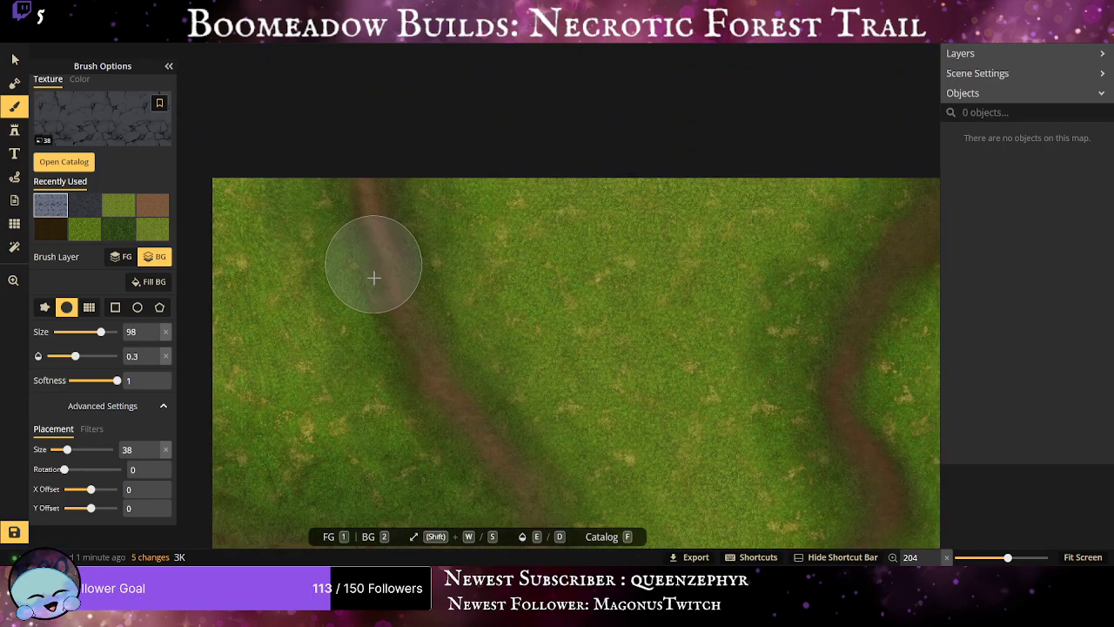
{"action": "left_click_drag", "start_coordinate": [389, 394], "coordinate": [385, 299]}
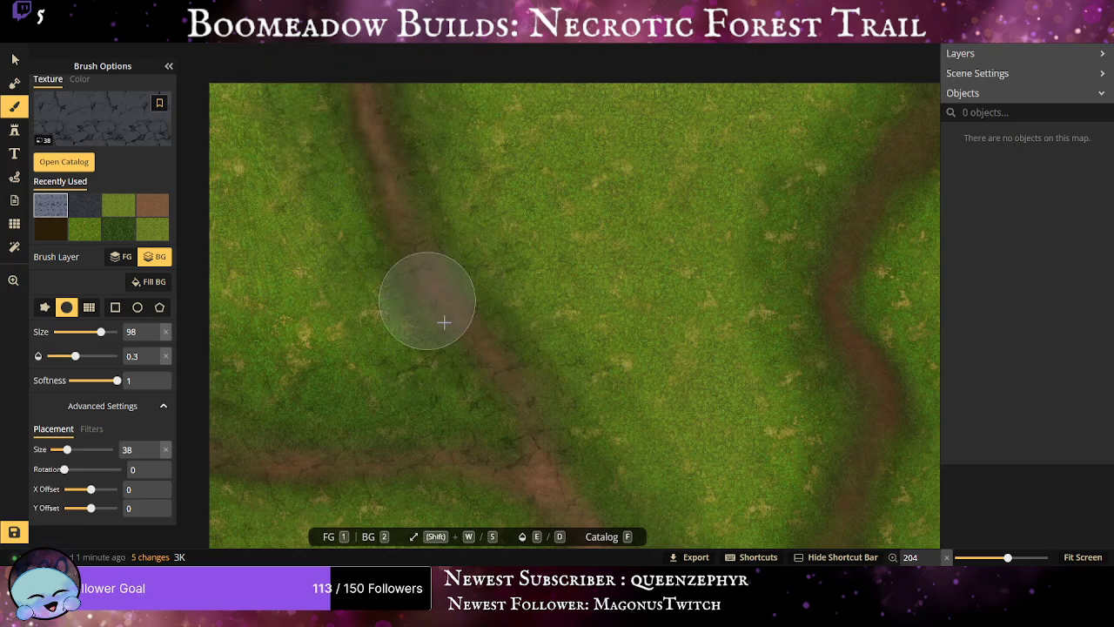
{"action": "key", "text": "ctrl+z"}
Paint cracks along the diagonal trail and its grassy borders, from the upper-left junction to the map's lower-right edge.
{"action": "mouse_move", "coordinate": [428, 280]}
{"action": "left_mouse_down"}
{"action": "mouse_move", "coordinate": [362, 96]}
{"action": "mouse_move", "coordinate": [489, 343]}
{"action": "mouse_move", "coordinate": [355, 212]}
{"action": "mouse_move", "coordinate": [329, 48]}
{"action": "mouse_move", "coordinate": [361, 198]}
{"action": "mouse_move", "coordinate": [356, 230]}
{"action": "mouse_move", "coordinate": [325, 94]}
{"action": "left_mouse_up"}
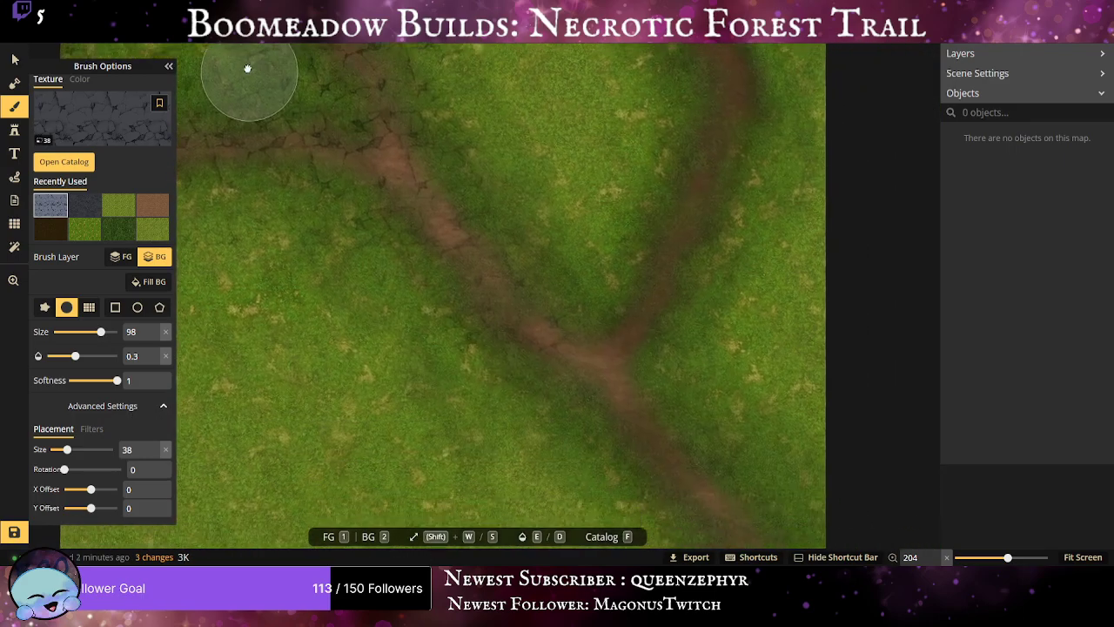
{"action": "left_click_drag", "start_coordinate": [248, 69], "coordinate": [236, 48]}
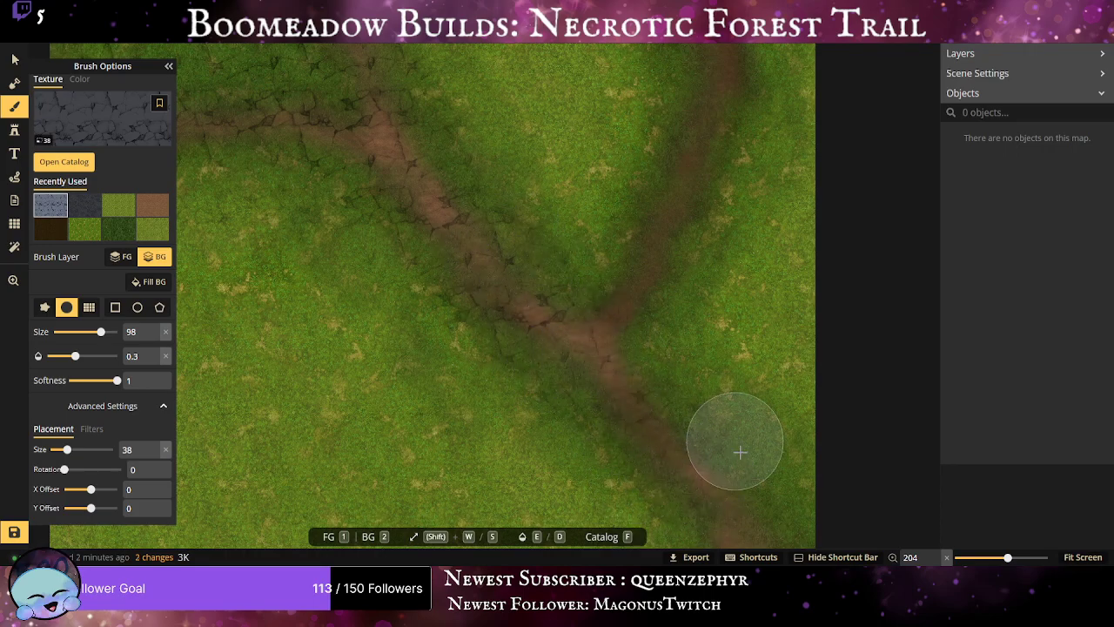
{"action": "left_click_drag", "start_coordinate": [604, 378], "coordinate": [722, 481]}
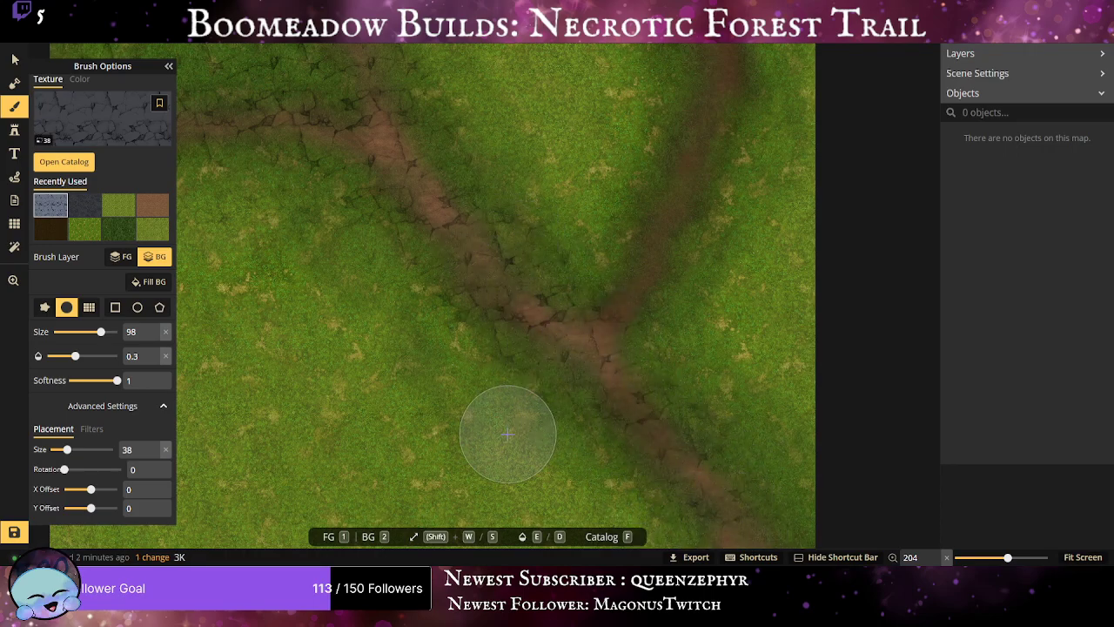
{"action": "left_click_drag", "start_coordinate": [507, 434], "coordinate": [408, 234]}
{"action": "mouse_move", "coordinate": [634, 319]}
{"action": "left_mouse_down"}
{"action": "mouse_move", "coordinate": [631, 294]}
{"action": "mouse_move", "coordinate": [622, 314]}
{"action": "mouse_move", "coordinate": [641, 418]}
{"action": "mouse_move", "coordinate": [759, 418]}
{"action": "mouse_move", "coordinate": [694, 504]}
{"action": "left_mouse_up"}
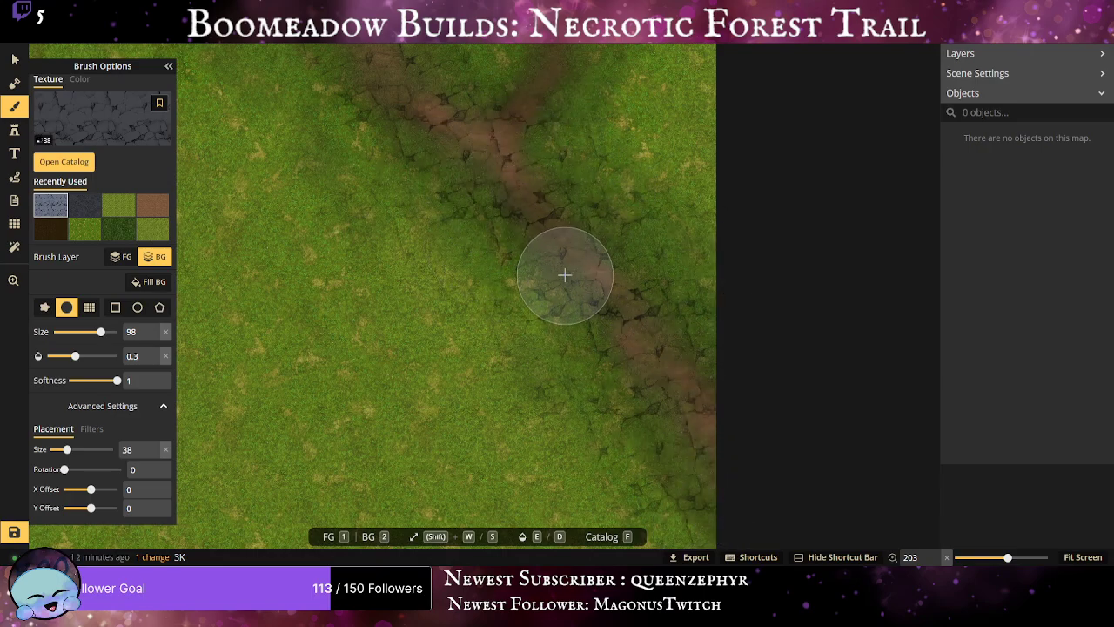
Paint cracks along both sides of the eastern trail branch, from the lower fork to the map's upper-right corner.
{"action": "scroll", "coordinate": [565, 275], "scroll_direction": "down", "scroll_amount": 1}
{"action": "left_click_drag", "start_coordinate": [565, 275], "coordinate": [488, 566]}
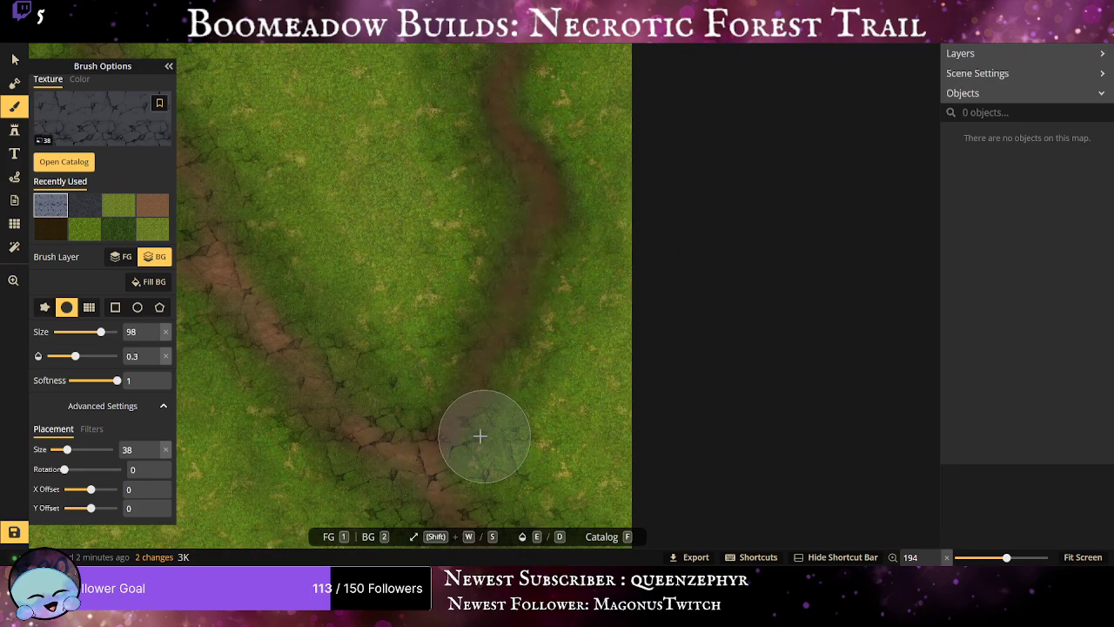
{"action": "mouse_move", "coordinate": [480, 436]}
{"action": "left_mouse_down"}
{"action": "mouse_move", "coordinate": [429, 404]}
{"action": "mouse_move", "coordinate": [455, 432]}
{"action": "mouse_move", "coordinate": [432, 368]}
{"action": "mouse_move", "coordinate": [460, 296]}
{"action": "mouse_move", "coordinate": [484, 314]}
{"action": "mouse_move", "coordinate": [537, 288]}
{"action": "mouse_move", "coordinate": [602, 225]}
{"action": "mouse_move", "coordinate": [528, 163]}
{"action": "mouse_move", "coordinate": [566, 117]}
{"action": "mouse_move", "coordinate": [492, 93]}
{"action": "mouse_move", "coordinate": [433, 108]}
{"action": "mouse_move", "coordinate": [525, 286]}
{"action": "left_mouse_up"}
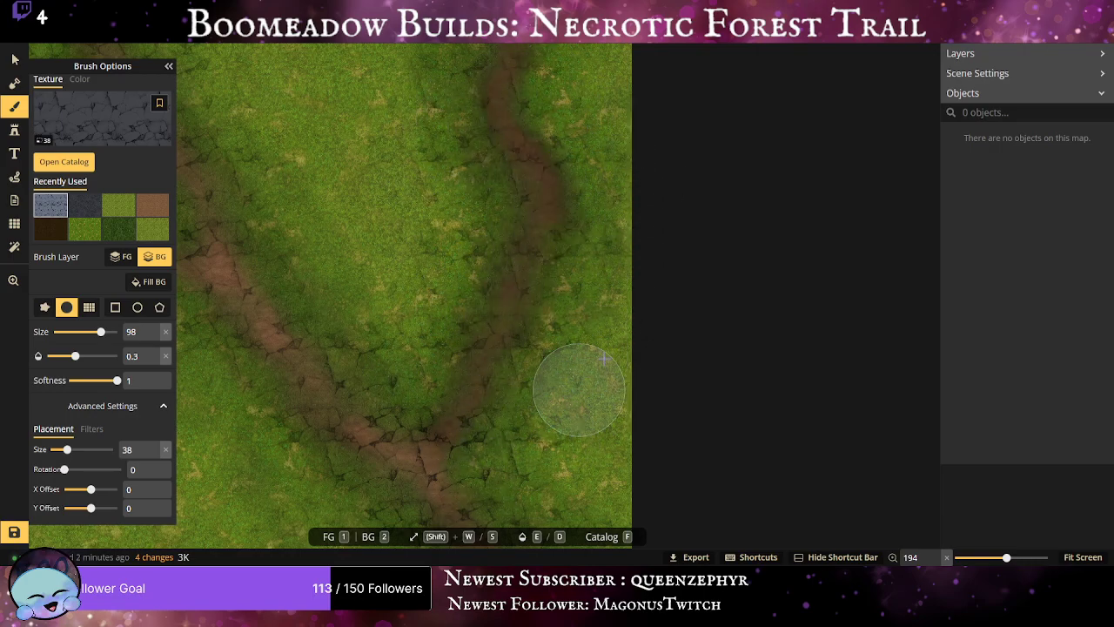
{"action": "left_click_drag", "start_coordinate": [567, 201], "coordinate": [562, 393]}
{"action": "scroll", "coordinate": [472, 194], "scroll_direction": "down", "scroll_amount": 1}
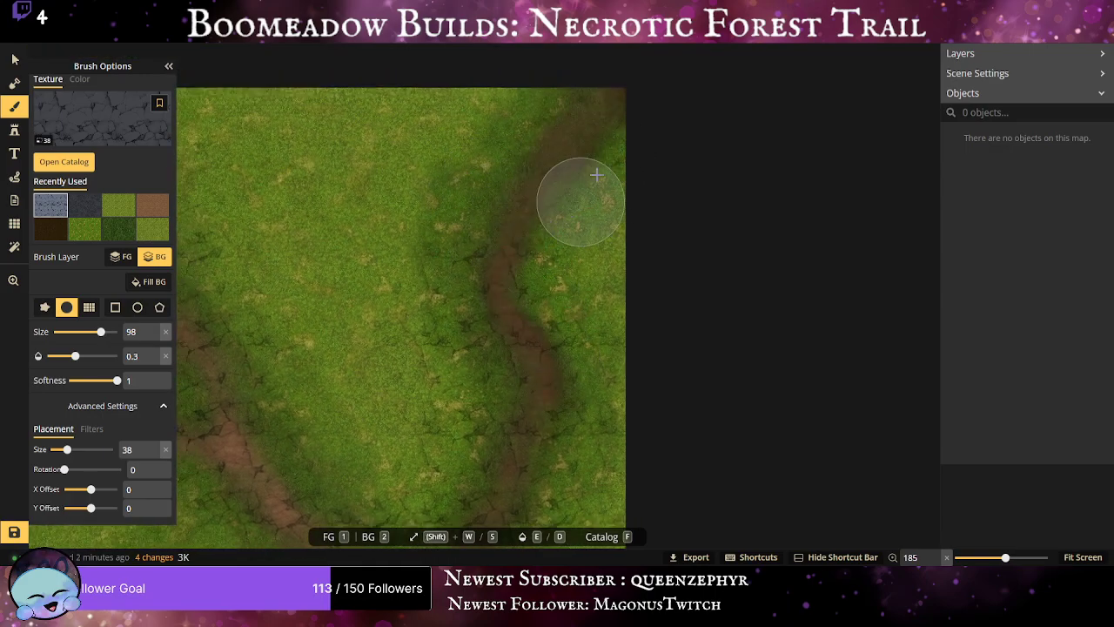
{"action": "mouse_move", "coordinate": [597, 175]}
{"action": "left_mouse_down"}
{"action": "mouse_move", "coordinate": [603, 127]}
{"action": "mouse_move", "coordinate": [540, 94]}
{"action": "mouse_move", "coordinate": [435, 141]}
{"action": "mouse_move", "coordinate": [528, 147]}
{"action": "mouse_move", "coordinate": [644, 55]}
{"action": "mouse_move", "coordinate": [616, 100]}
{"action": "left_mouse_up"}
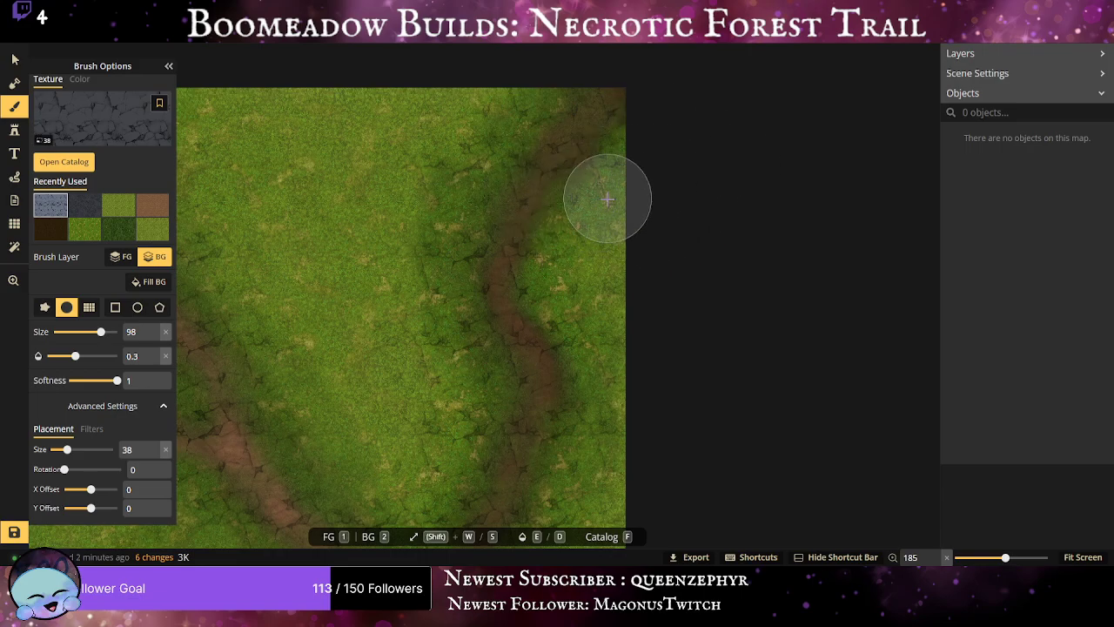
{"action": "mouse_move", "coordinate": [607, 199]}
{"action": "left_mouse_down"}
{"action": "mouse_move", "coordinate": [540, 123]}
{"action": "mouse_move", "coordinate": [552, 299]}
{"action": "mouse_move", "coordinate": [519, 305]}
{"action": "left_mouse_up"}
{"action": "left_click_drag", "start_coordinate": [464, 271], "coordinate": [636, 52]}
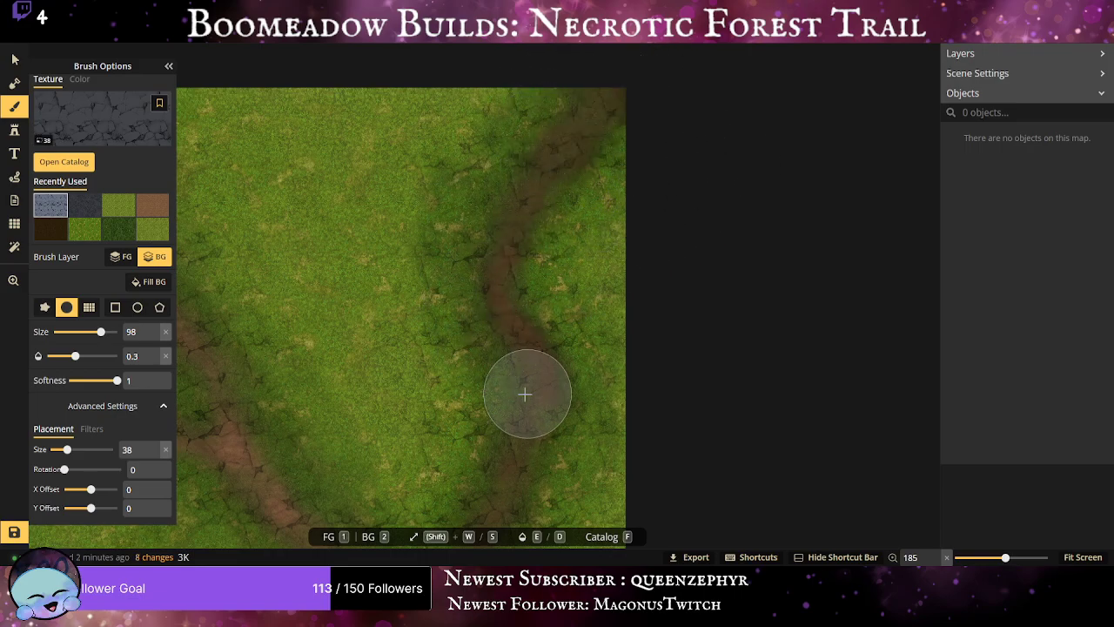
Select the fine cracked texture from Dungeon Textures and set its size to 38, brightness to 41 and contrast to 121.
{"action": "scroll", "coordinate": [470, 370], "scroll_direction": "down", "scroll_amount": 4}
{"action": "left_click_drag", "start_coordinate": [410, 333], "coordinate": [676, 117]}
{"action": "scroll", "coordinate": [675, 118], "scroll_direction": "up", "scroll_amount": 1}
{"action": "left_click_drag", "start_coordinate": [665, 235], "coordinate": [526, 170]}
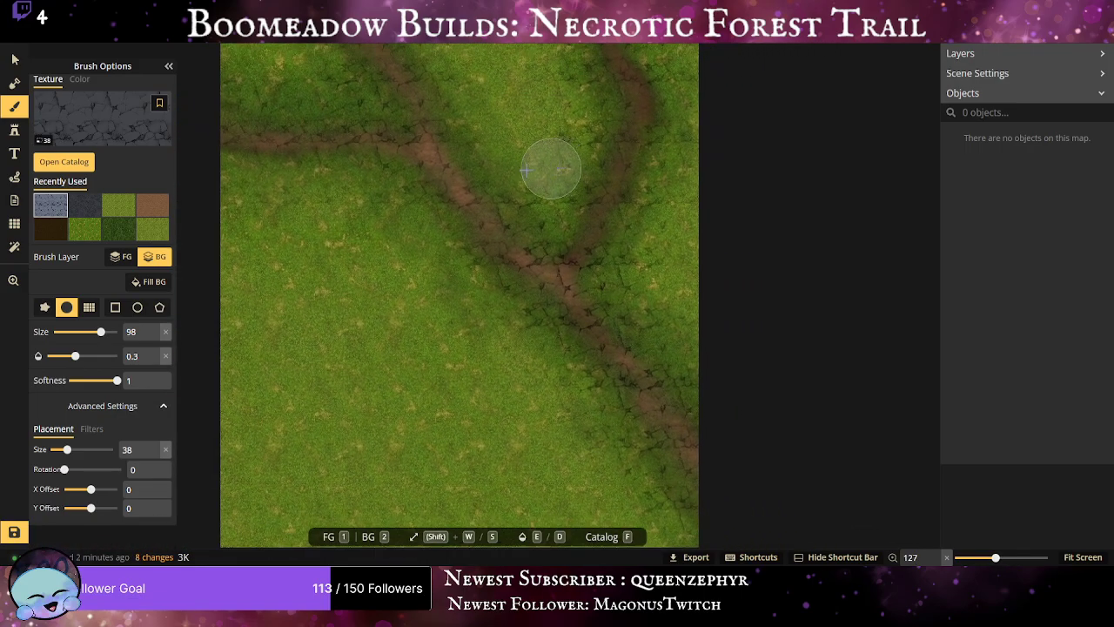
{"action": "key", "text": "f"}
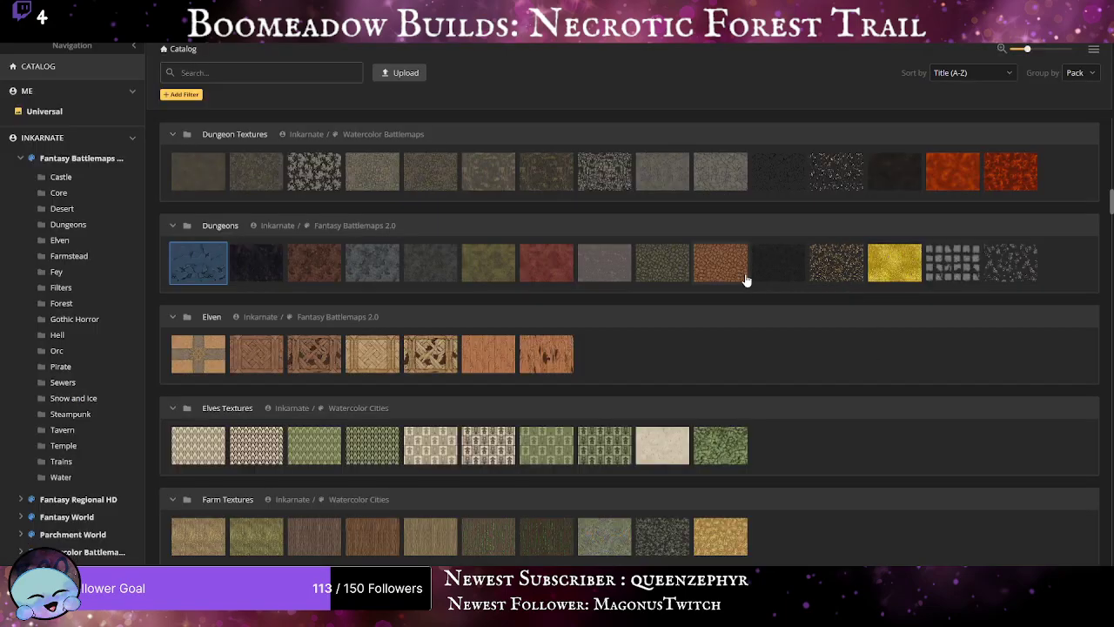
{"action": "left_click", "coordinate": [777, 183]}
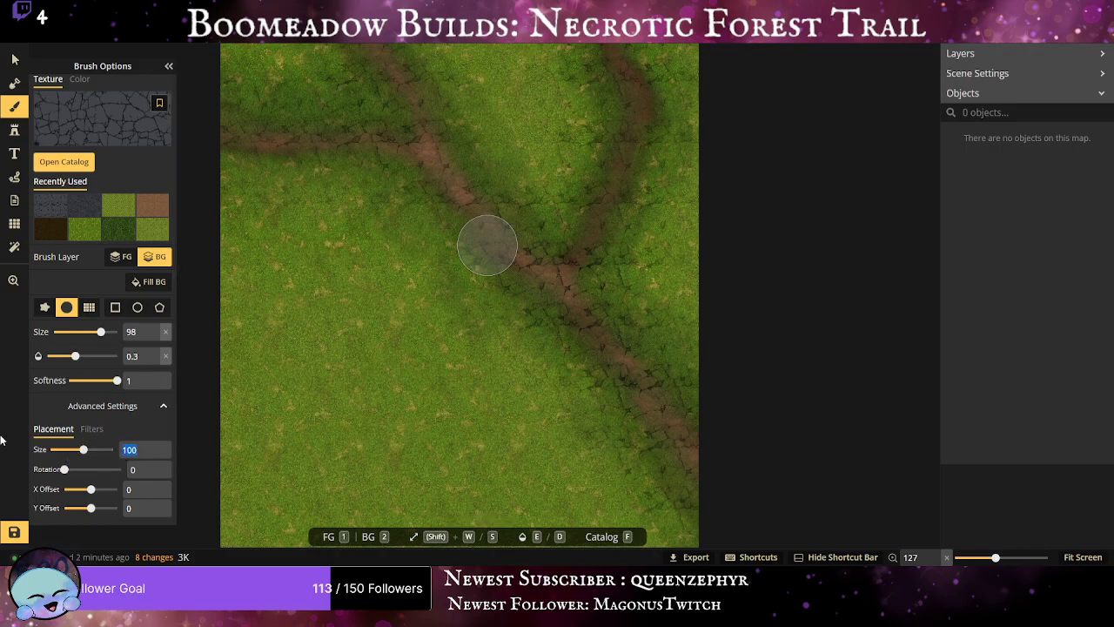
{"action": "type", "text": "38"}
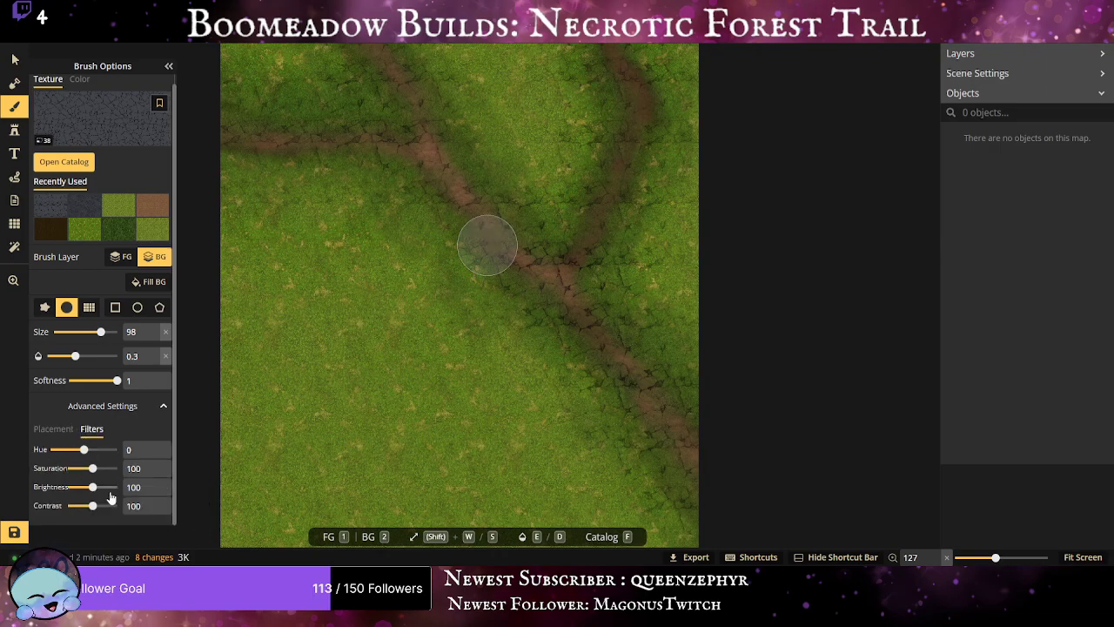
{"action": "left_click_drag", "start_coordinate": [93, 486], "coordinate": [86, 487]}
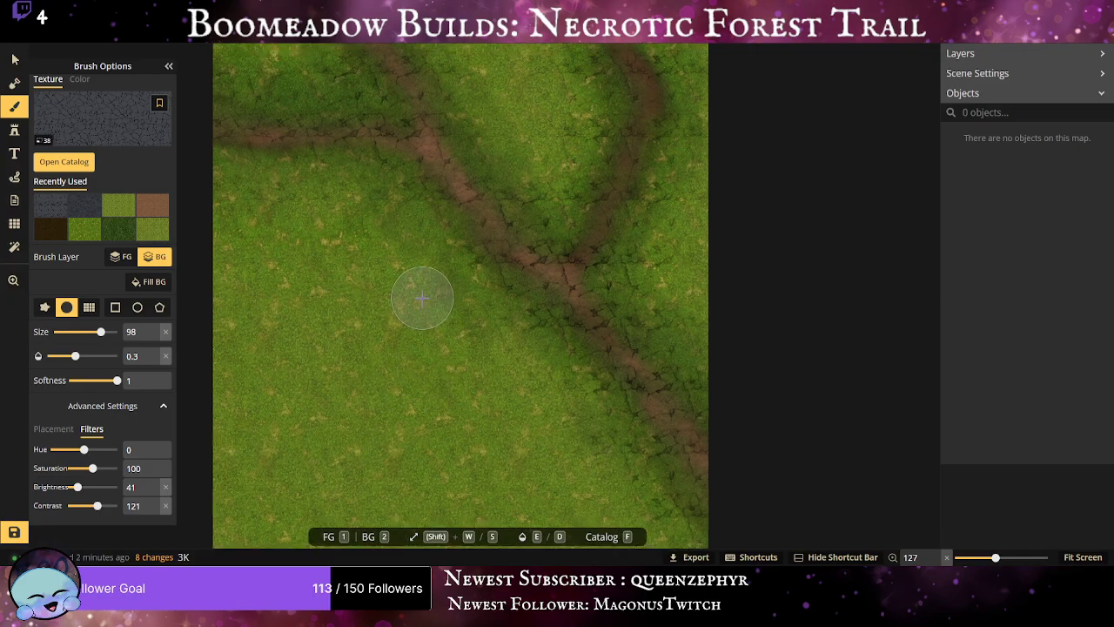
Paint fine cracks over the western trail and the grass around it, and undo the last stroke.
{"action": "scroll", "coordinate": [414, 374], "scroll_direction": "up", "scroll_amount": 1}
{"action": "scroll", "coordinate": [305, 409], "scroll_direction": "up", "scroll_amount": 1}
{"action": "left_click_drag", "start_coordinate": [281, 393], "coordinate": [415, 378]}
{"action": "scroll", "coordinate": [475, 431], "scroll_direction": "up", "scroll_amount": 1}
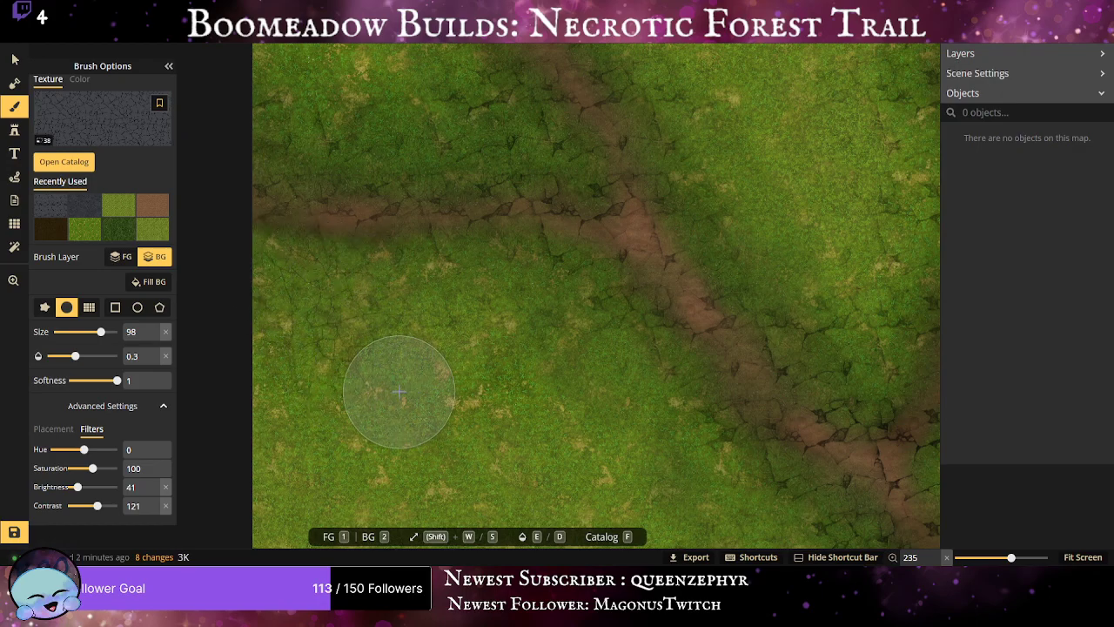
{"action": "mouse_move", "coordinate": [390, 281]}
{"action": "left_mouse_down"}
{"action": "mouse_move", "coordinate": [285, 244]}
{"action": "mouse_move", "coordinate": [370, 301]}
{"action": "mouse_move", "coordinate": [442, 257]}
{"action": "mouse_move", "coordinate": [557, 275]}
{"action": "left_mouse_up"}
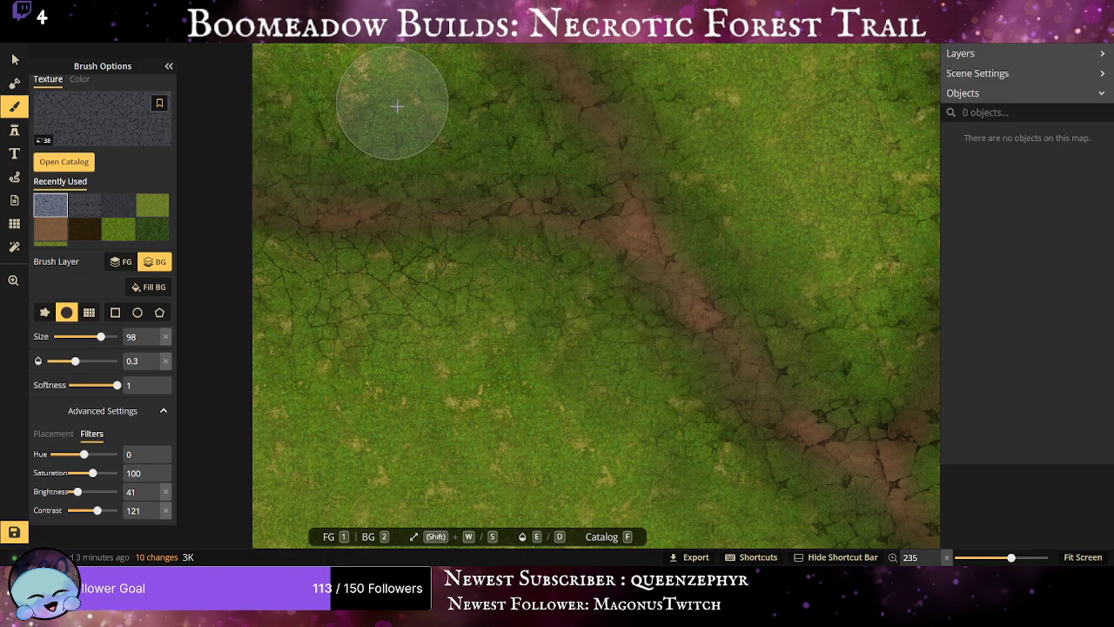
{"action": "mouse_move", "coordinate": [548, 207]}
{"action": "left_mouse_down"}
{"action": "mouse_move", "coordinate": [480, 235]}
{"action": "mouse_move", "coordinate": [625, 214]}
{"action": "mouse_move", "coordinate": [704, 301]}
{"action": "left_mouse_up"}
{"action": "mouse_move", "coordinate": [448, 261]}
{"action": "left_mouse_down"}
{"action": "mouse_move", "coordinate": [493, 299]}
{"action": "mouse_move", "coordinate": [508, 259]}
{"action": "left_mouse_up"}
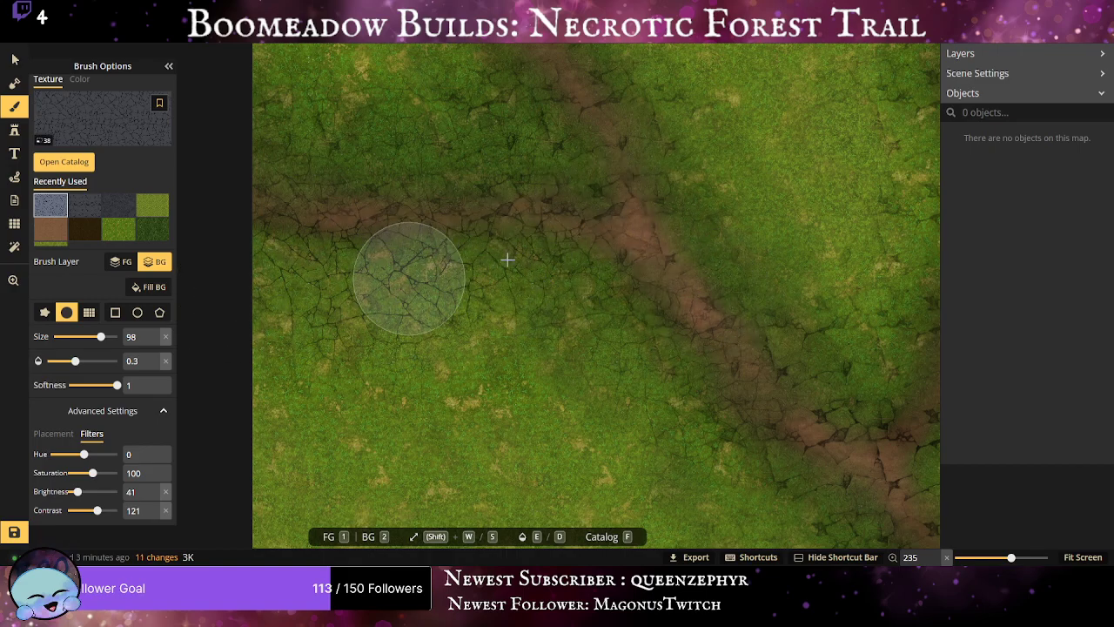
{"action": "key", "text": "ctrl+z"}
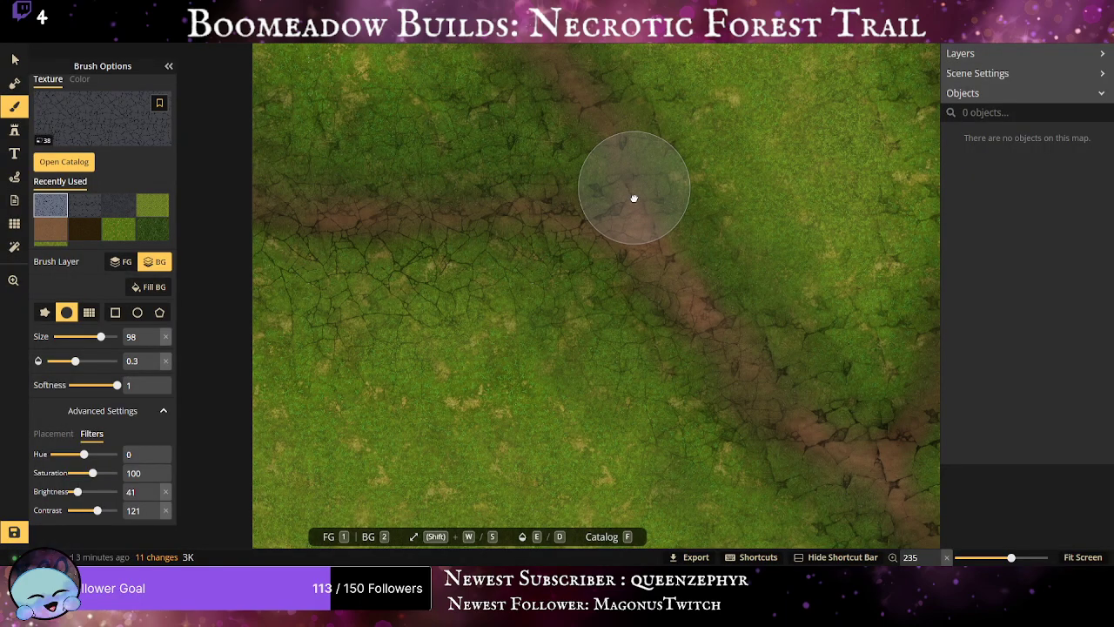
Paint fine cracks along the northern trail and its borders up to the map's upper edge.
{"action": "left_click_drag", "start_coordinate": [634, 198], "coordinate": [582, 407]}
{"action": "scroll", "coordinate": [518, 416], "scroll_direction": "down", "scroll_amount": 1}
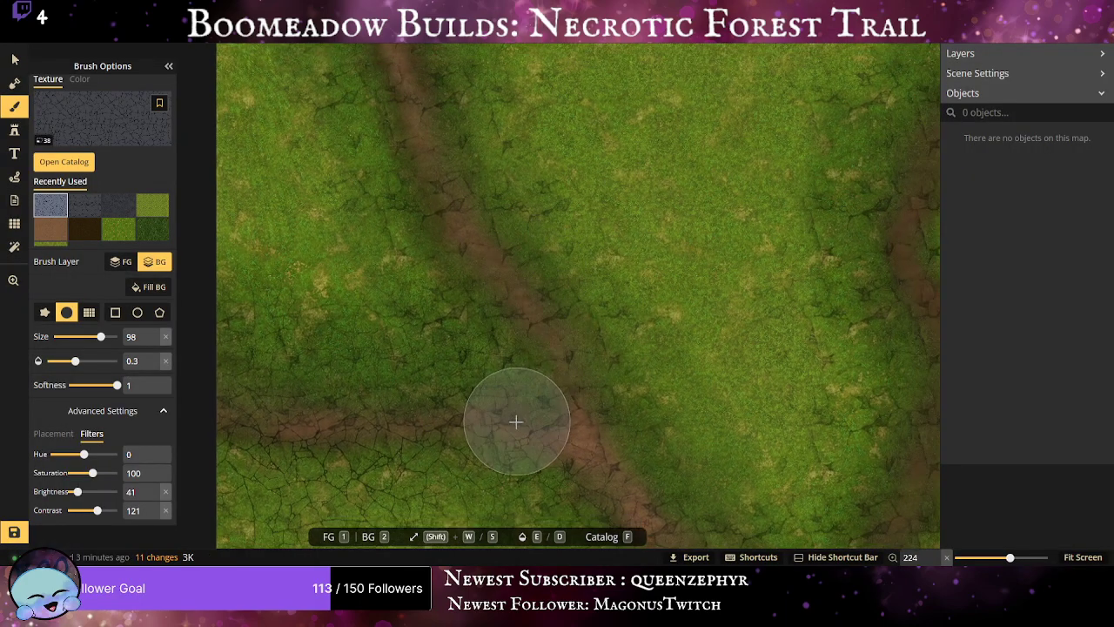
{"action": "left_click_drag", "start_coordinate": [514, 420], "coordinate": [464, 527]}
{"action": "scroll", "coordinate": [361, 243], "scroll_direction": "up", "scroll_amount": 2}
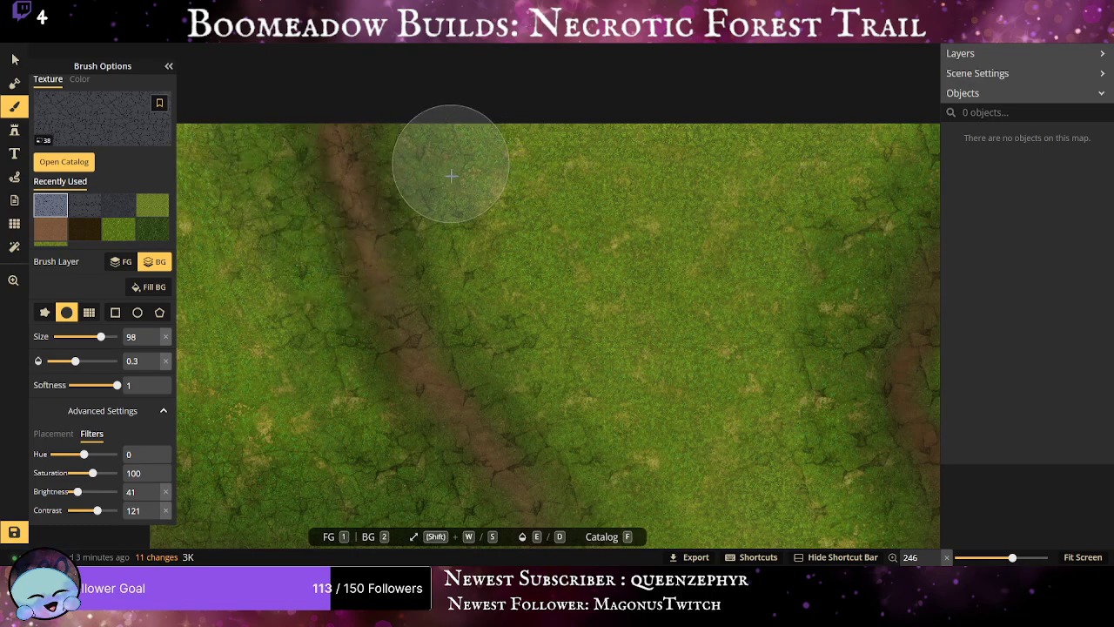
{"action": "mouse_move", "coordinate": [403, 178]}
{"action": "left_mouse_down"}
{"action": "mouse_move", "coordinate": [305, 156]}
{"action": "mouse_move", "coordinate": [353, 301]}
{"action": "mouse_move", "coordinate": [398, 316]}
{"action": "mouse_move", "coordinate": [415, 365]}
{"action": "mouse_move", "coordinate": [404, 340]}
{"action": "mouse_move", "coordinate": [449, 343]}
{"action": "left_mouse_up"}
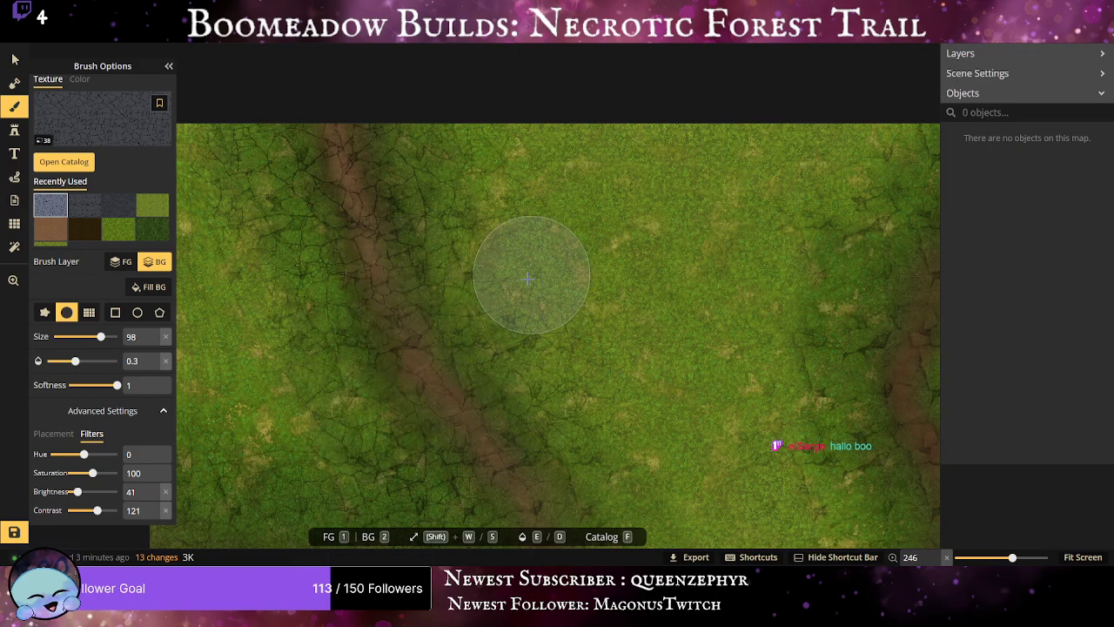
Paint fine cracks along the diagonal trail to the lower-right edge and along the eastern trail branch.
{"action": "left_click_drag", "start_coordinate": [528, 278], "coordinate": [510, 45]}
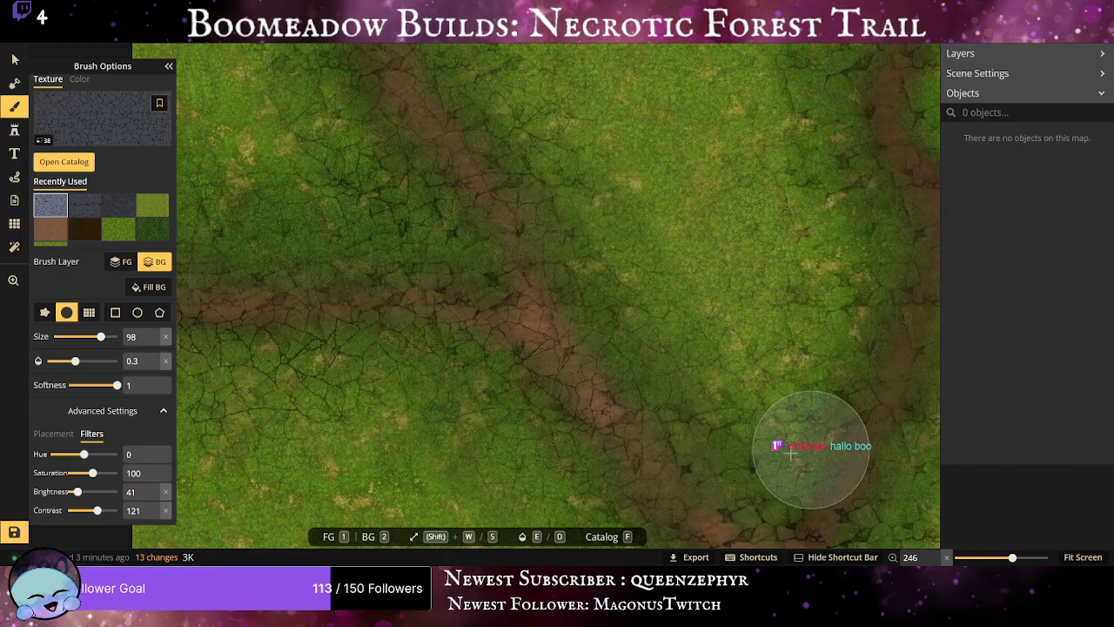
{"action": "mouse_move", "coordinate": [376, 238]}
{"action": "left_mouse_down"}
{"action": "mouse_move", "coordinate": [47, 78]}
{"action": "mouse_move", "coordinate": [261, 75]}
{"action": "mouse_move", "coordinate": [267, 4]}
{"action": "left_mouse_up"}
{"action": "scroll", "coordinate": [638, 215], "scroll_direction": "down", "scroll_amount": 1}
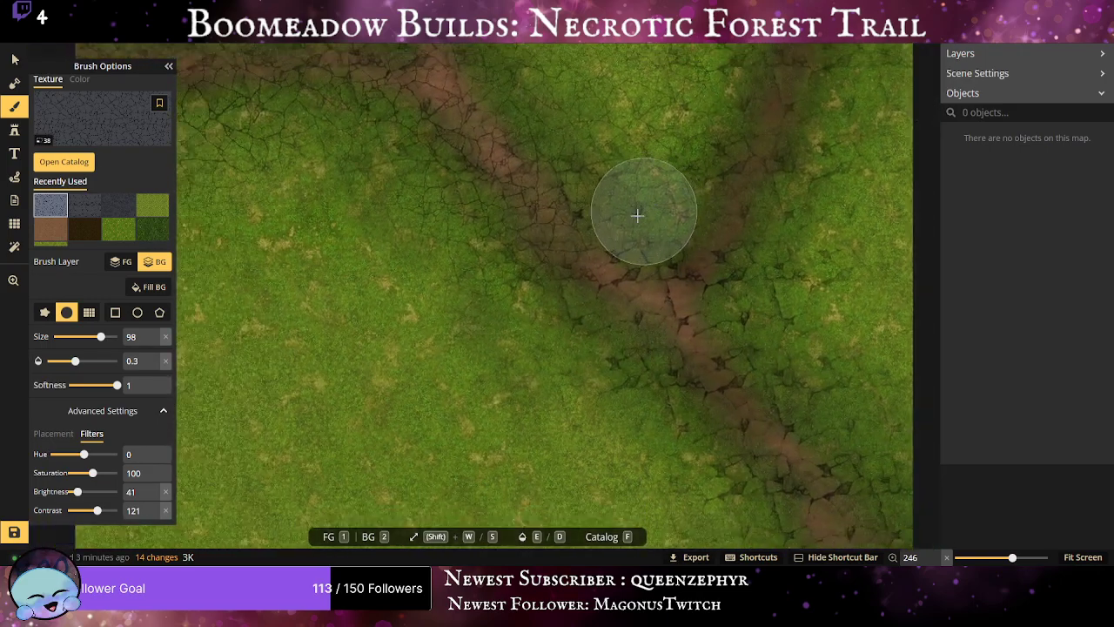
{"action": "scroll", "coordinate": [644, 261], "scroll_direction": "down", "scroll_amount": 3}
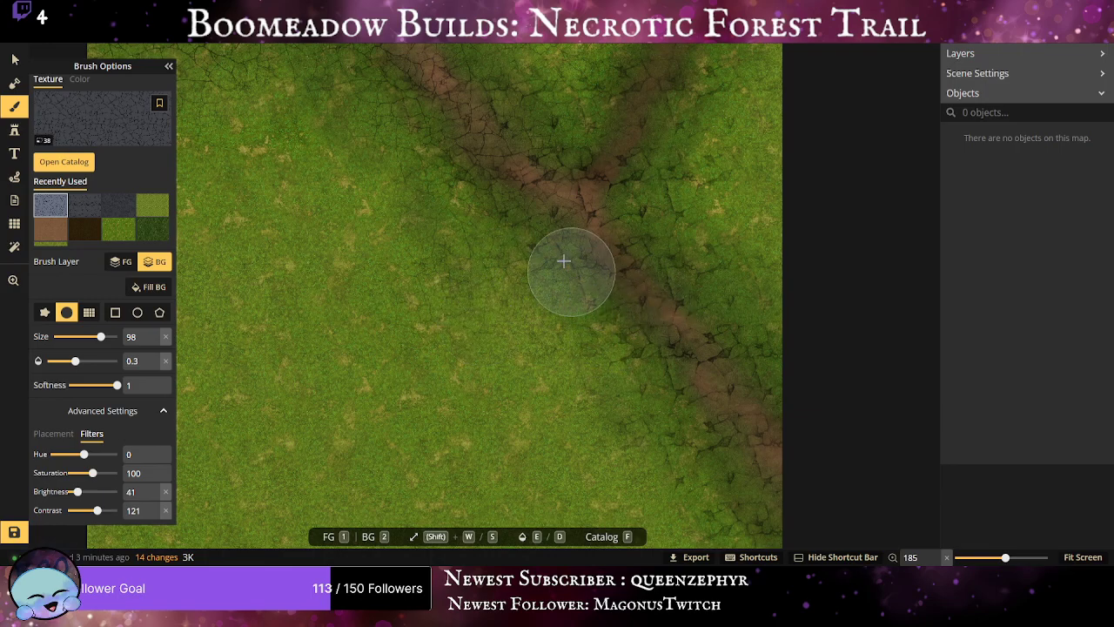
{"action": "left_click_drag", "start_coordinate": [733, 495], "coordinate": [766, 541]}
{"action": "left_click_drag", "start_coordinate": [686, 499], "coordinate": [630, 439]}
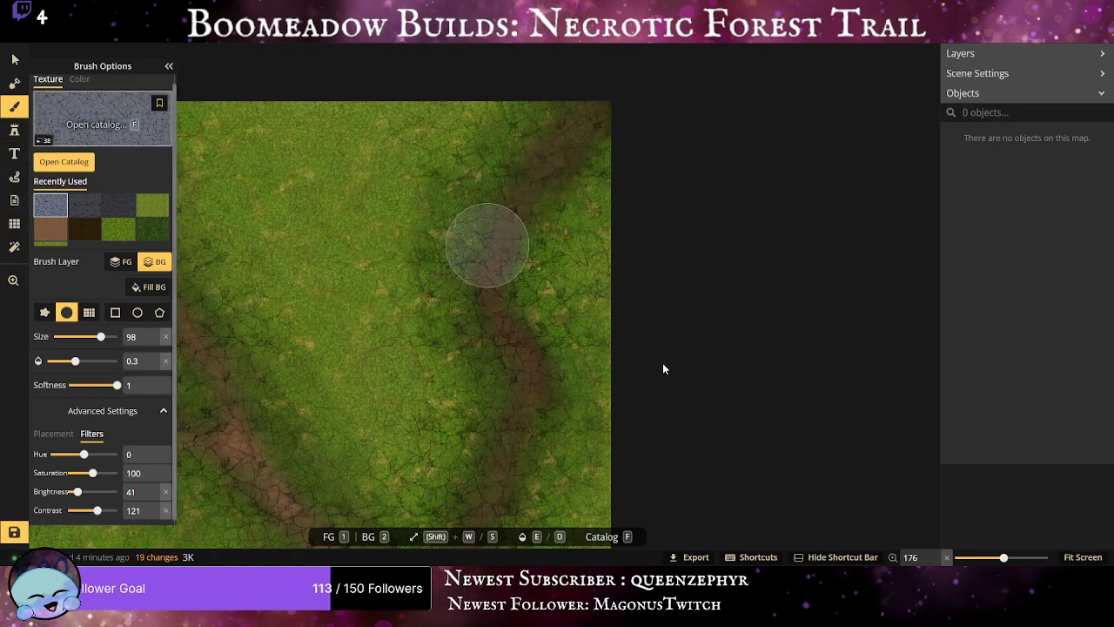
Choose the near-black texture from the Fantasy Battlemaps 2.0 Core set as the brush texture.
{"action": "key", "text": "f"}
{"action": "scroll", "coordinate": [871, 262], "scroll_direction": "down", "scroll_amount": 2}
{"action": "scroll", "coordinate": [958, 227], "scroll_direction": "up", "scroll_amount": 3}
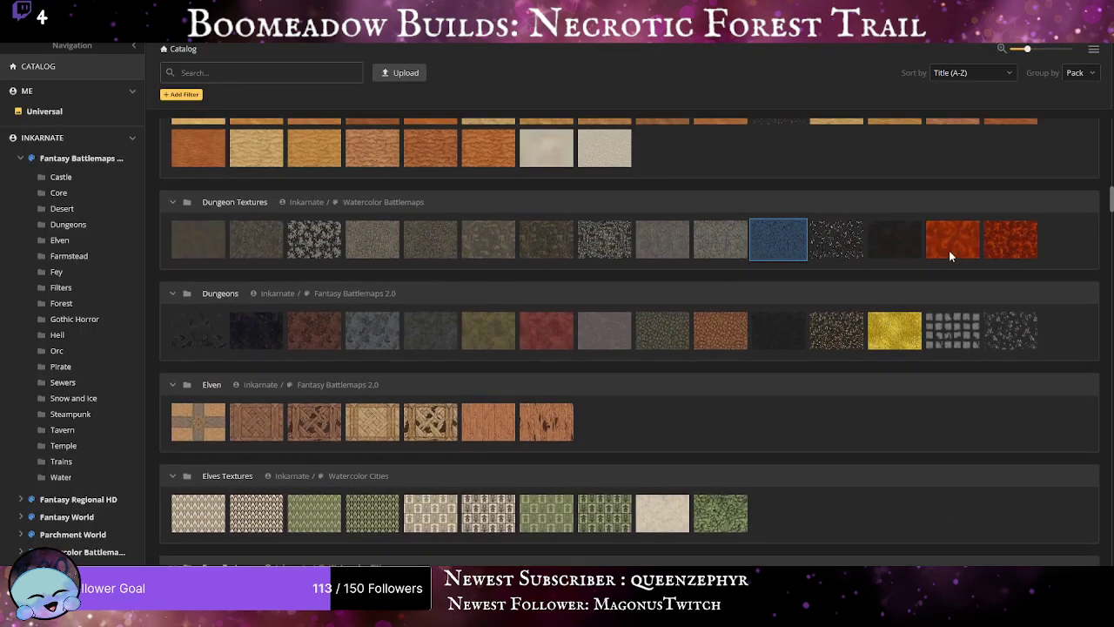
{"action": "scroll", "coordinate": [947, 279], "scroll_direction": "up", "scroll_amount": 1}
{"action": "scroll", "coordinate": [870, 340], "scroll_direction": "up", "scroll_amount": 3}
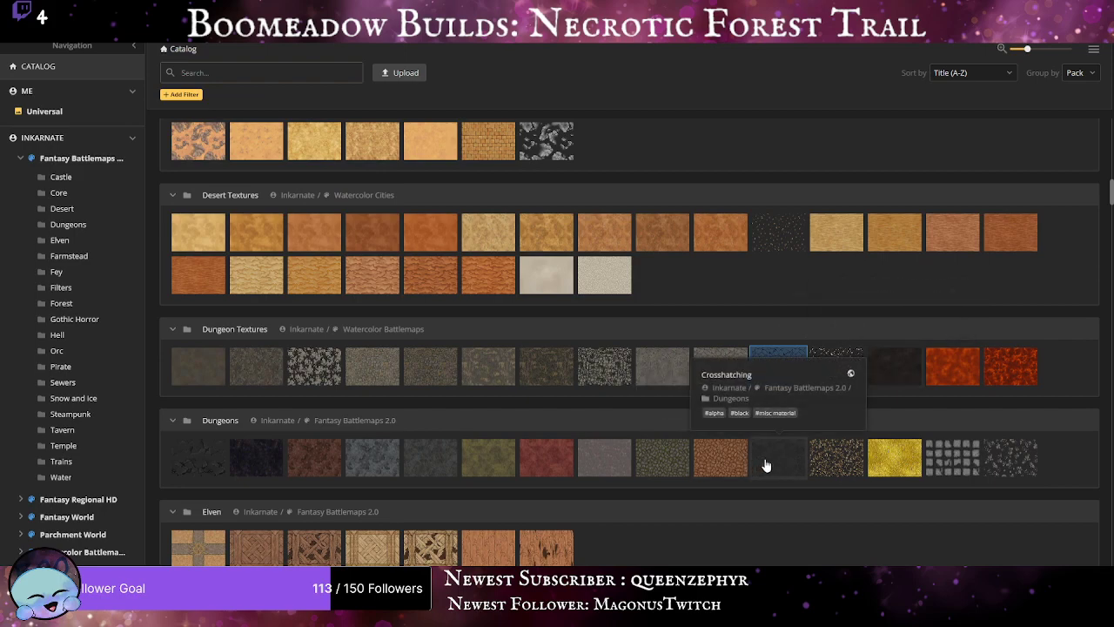
{"action": "scroll", "coordinate": [769, 456], "scroll_direction": "up", "scroll_amount": 10}
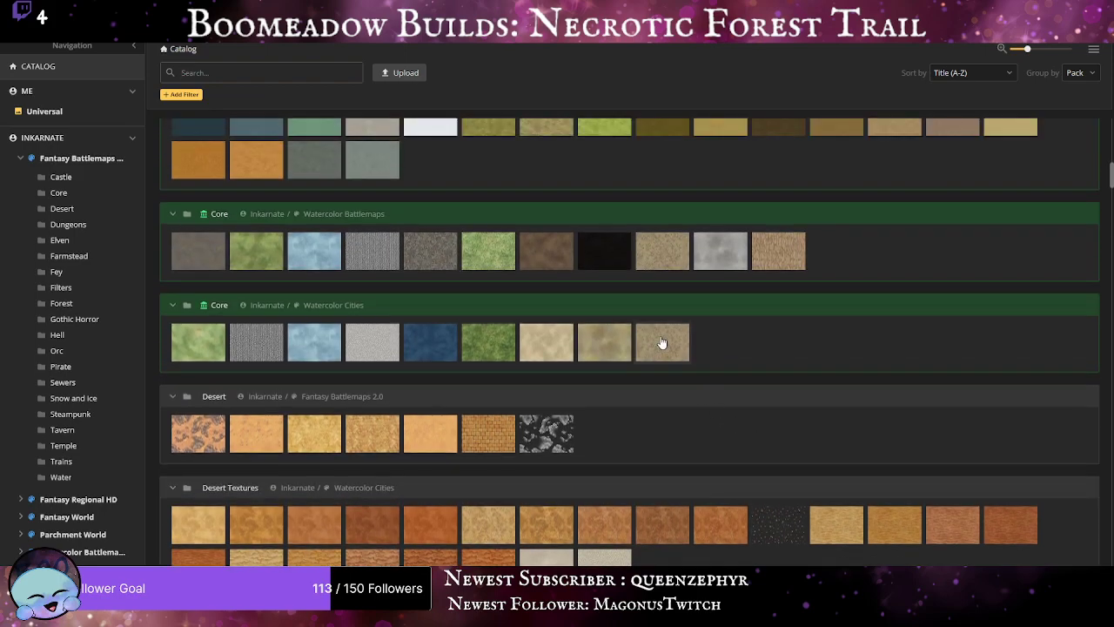
{"action": "scroll", "coordinate": [660, 341], "scroll_direction": "up", "scroll_amount": 3}
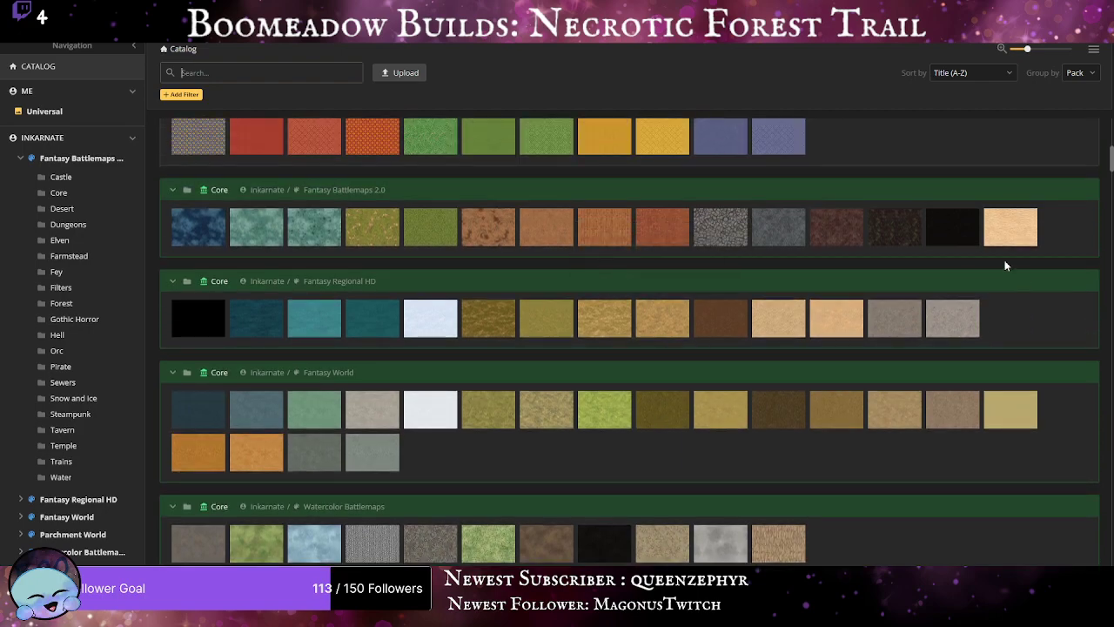
{"action": "left_click", "coordinate": [954, 242]}
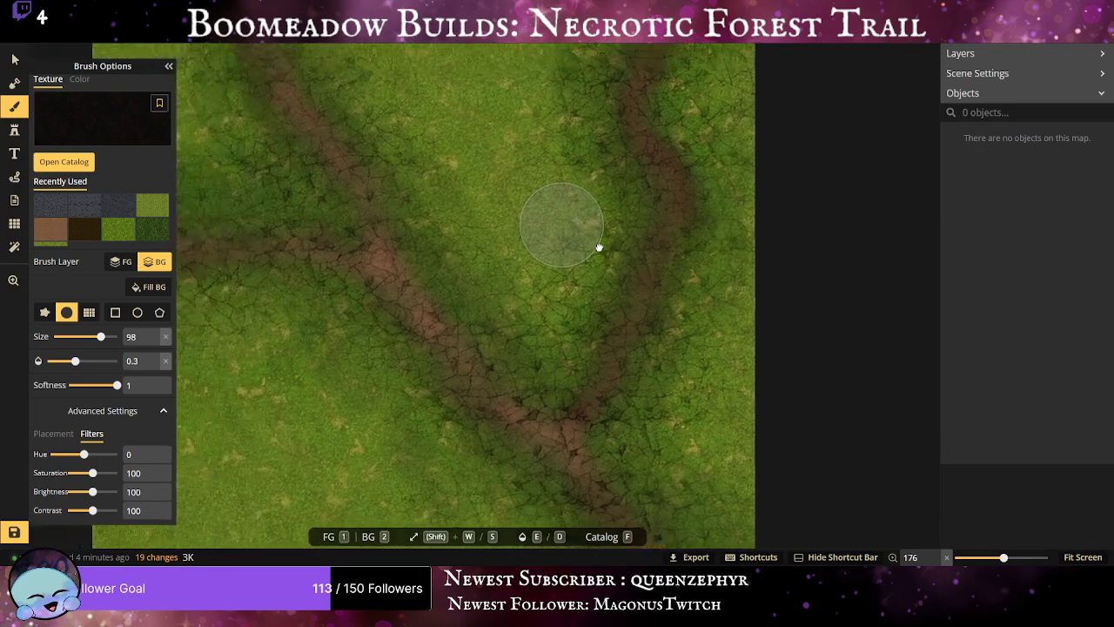
Try darkening the western end of the trail with the near-black texture at brush size 98 and opacity 0.3.
{"action": "left_click_drag", "start_coordinate": [599, 247], "coordinate": [781, 330]}
{"action": "scroll", "coordinate": [418, 428], "scroll_direction": "up", "scroll_amount": 1}
{"action": "scroll", "coordinate": [244, 450], "scroll_direction": "up", "scroll_amount": 3}
{"action": "scroll", "coordinate": [151, 454], "scroll_direction": "up", "scroll_amount": 1}
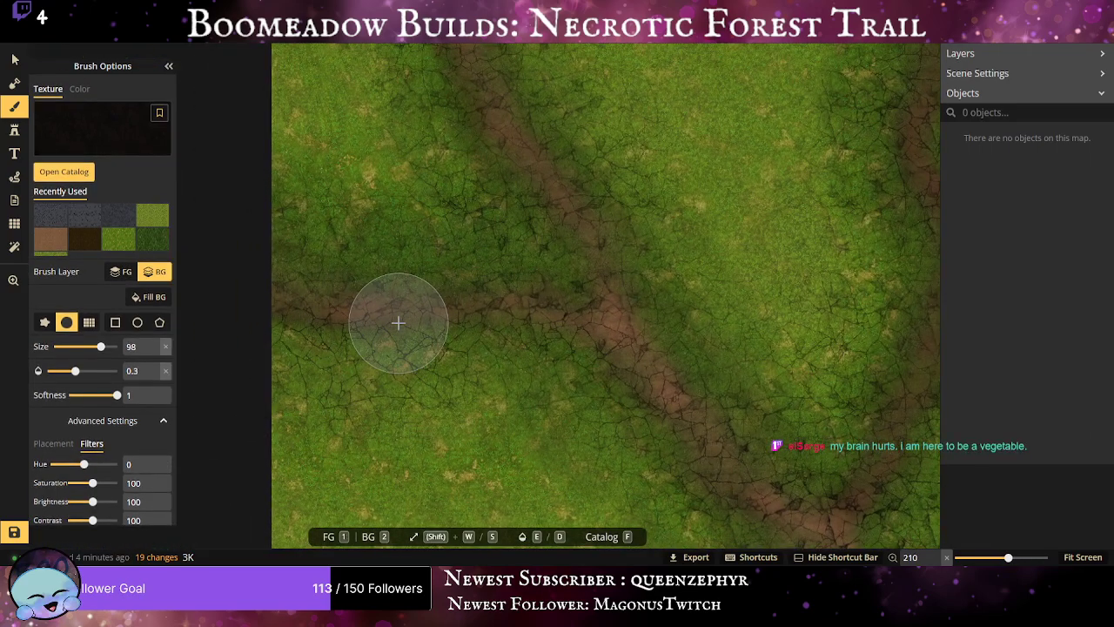
{"action": "mouse_move", "coordinate": [311, 324]}
{"action": "left_mouse_down"}
{"action": "mouse_move", "coordinate": [264, 352]}
{"action": "mouse_move", "coordinate": [320, 329]}
{"action": "left_mouse_up"}
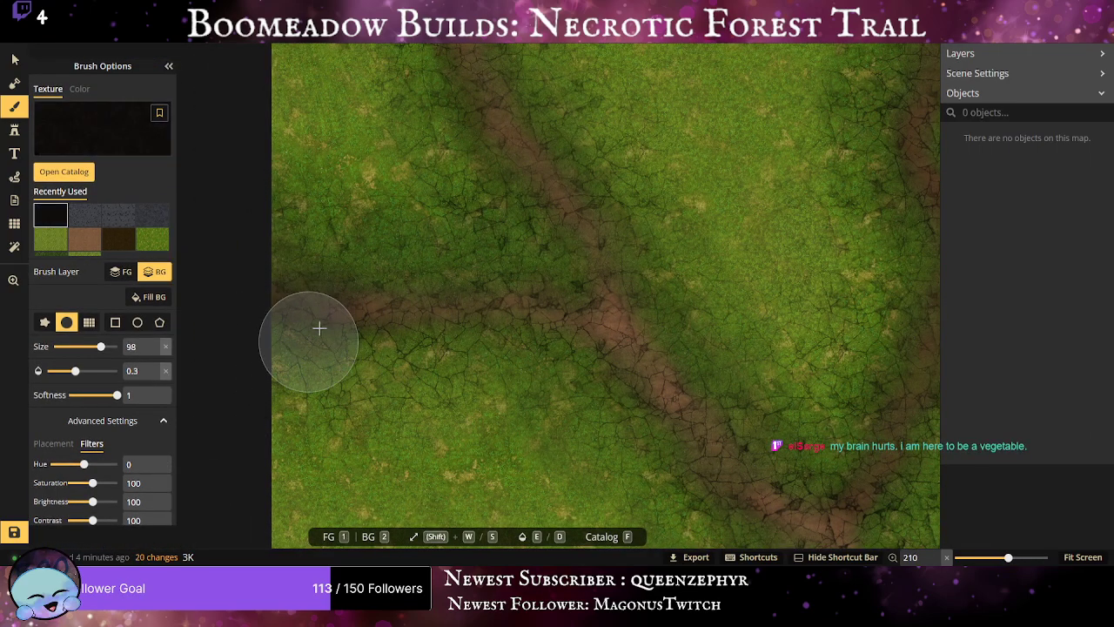
{"action": "left_click", "coordinate": [308, 342]}
{"action": "scroll", "coordinate": [449, 467], "scroll_direction": "up", "scroll_amount": 4}
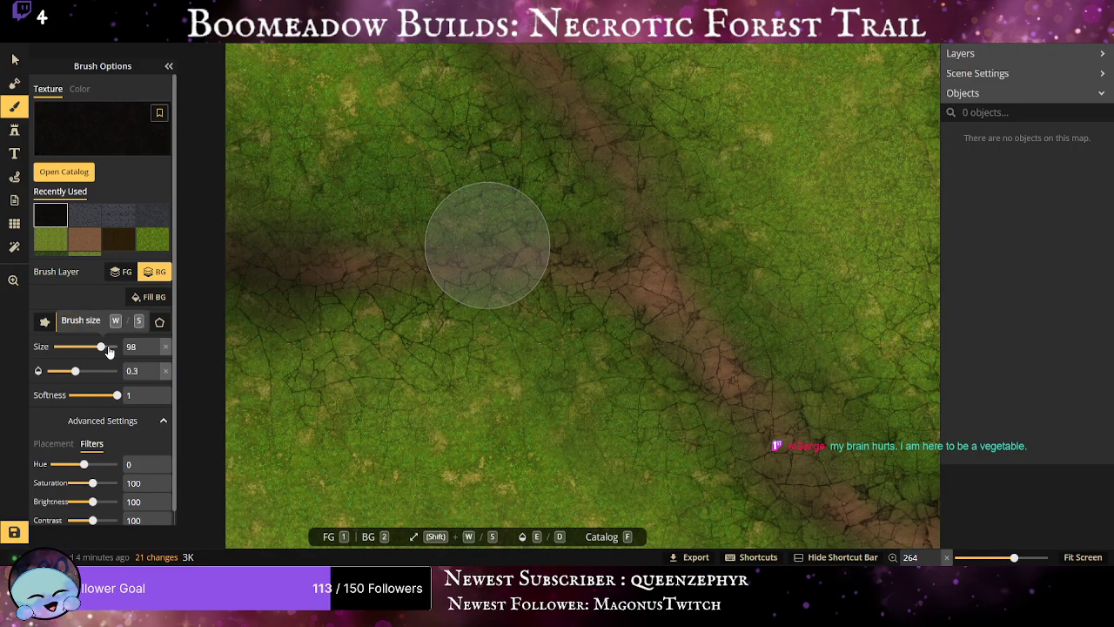
Try near-black strokes at brush size 50 along the western end of the trail, and undo the darkening there.
{"action": "left_click_drag", "start_coordinate": [109, 350], "coordinate": [94, 350]}
{"action": "mouse_move", "coordinate": [287, 258]}
{"action": "left_mouse_down"}
{"action": "mouse_move", "coordinate": [206, 255]}
{"action": "mouse_move", "coordinate": [270, 264]}
{"action": "mouse_move", "coordinate": [321, 244]}
{"action": "left_mouse_up"}
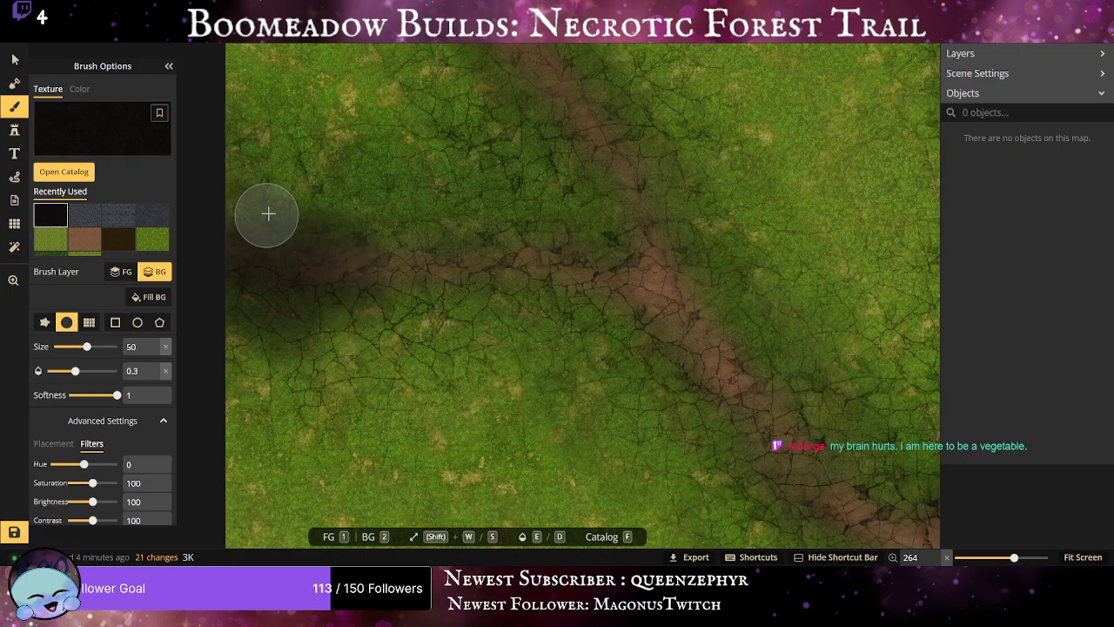
{"action": "left_click", "coordinate": [372, 271]}
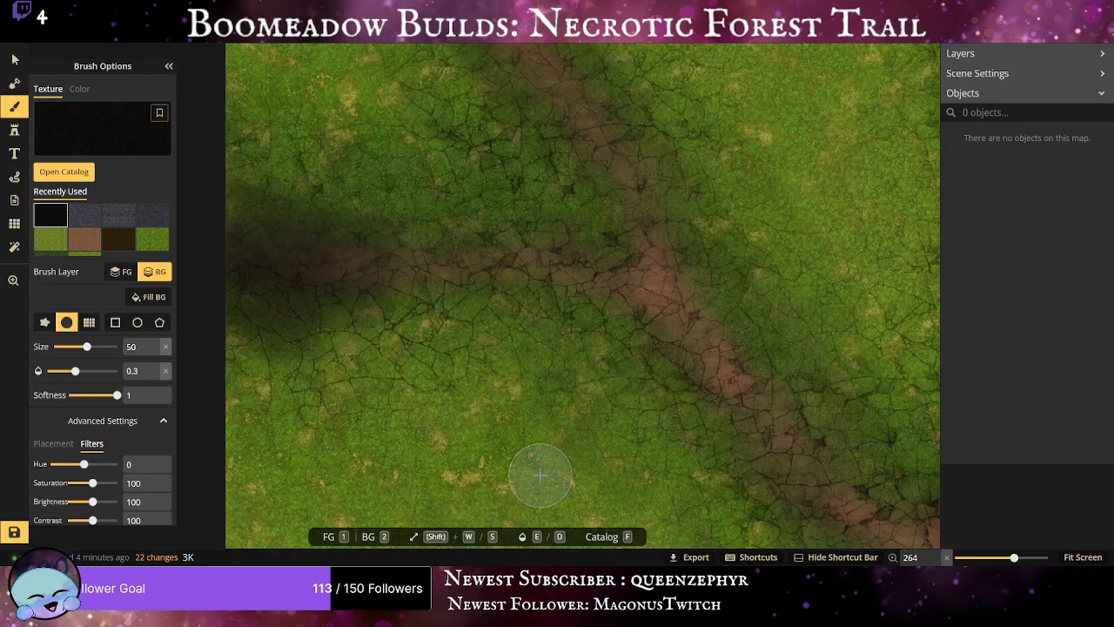
{"action": "key", "text": "ctrl+z"}
{"action": "key", "text": "ctrl+z"}
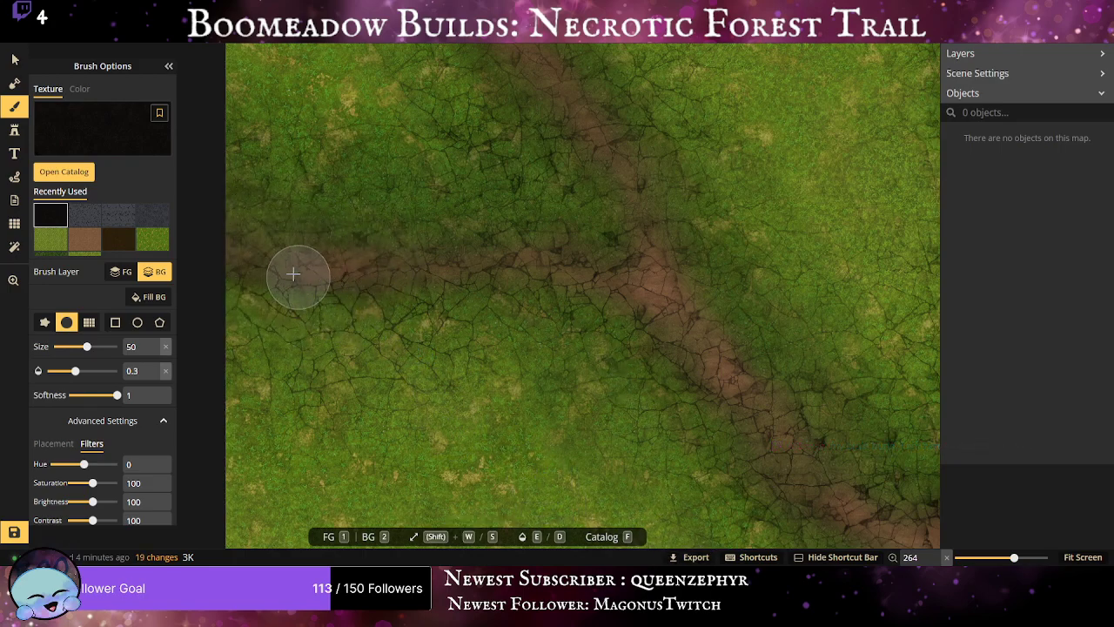
Try shading the western trail and its upper and lower edges toward the fork with size 50 near-black strokes.
{"action": "left_click", "coordinate": [266, 267]}
{"action": "left_click_drag", "start_coordinate": [346, 262], "coordinate": [267, 256]}
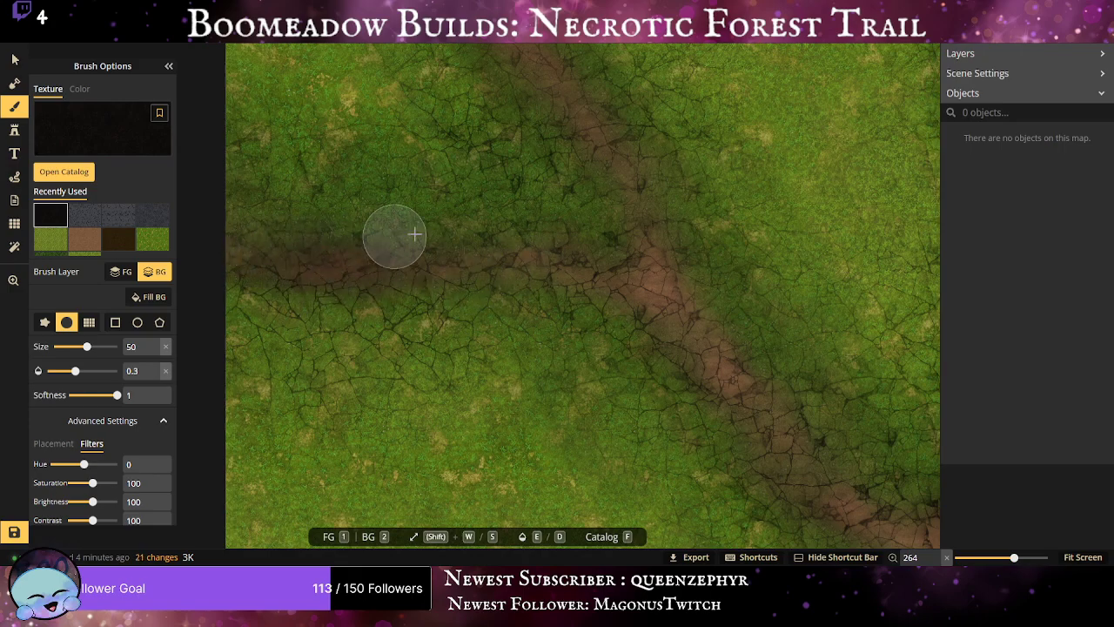
{"action": "left_click", "coordinate": [329, 243]}
{"action": "mouse_move", "coordinate": [345, 243]}
{"action": "left_mouse_down"}
{"action": "mouse_move", "coordinate": [492, 262]}
{"action": "mouse_move", "coordinate": [352, 317]}
{"action": "mouse_move", "coordinate": [225, 265]}
{"action": "left_mouse_up"}
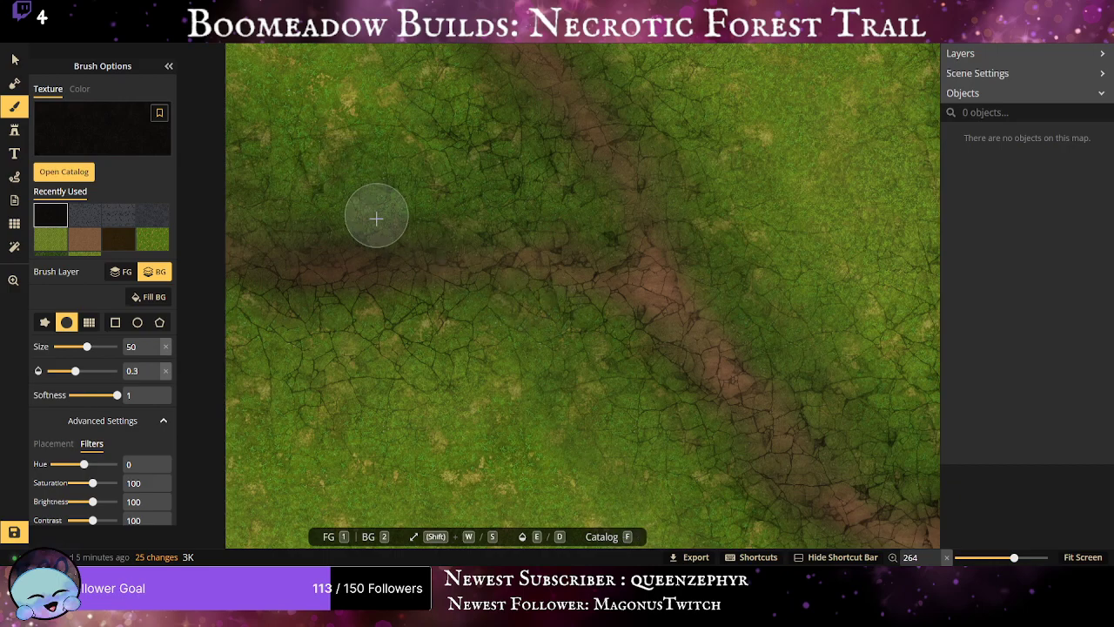
{"action": "left_click", "coordinate": [261, 236]}
{"action": "mouse_move", "coordinate": [403, 248]}
{"action": "left_mouse_down"}
{"action": "mouse_move", "coordinate": [461, 238]}
{"action": "mouse_move", "coordinate": [413, 237]}
{"action": "mouse_move", "coordinate": [498, 227]}
{"action": "left_mouse_up"}
{"action": "mouse_move", "coordinate": [605, 238]}
{"action": "left_mouse_down"}
{"action": "mouse_move", "coordinate": [409, 267]}
{"action": "mouse_move", "coordinate": [421, 292]}
{"action": "mouse_move", "coordinate": [568, 298]}
{"action": "mouse_move", "coordinate": [459, 288]}
{"action": "mouse_move", "coordinate": [307, 307]}
{"action": "mouse_move", "coordinate": [232, 287]}
{"action": "mouse_move", "coordinate": [338, 307]}
{"action": "mouse_move", "coordinate": [435, 296]}
{"action": "left_mouse_up"}
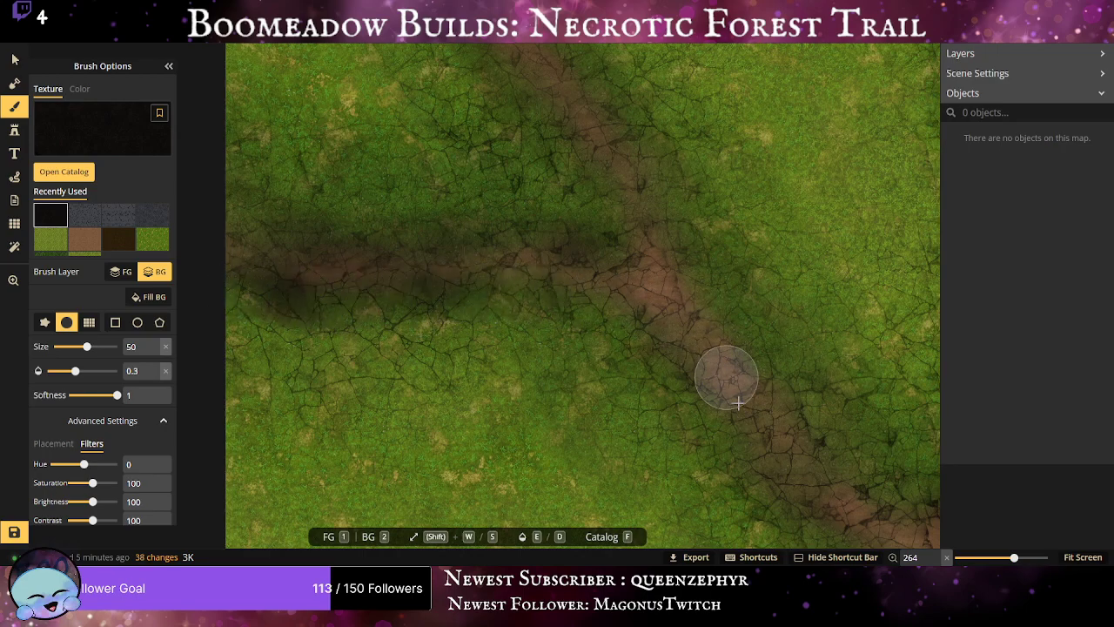
Undo all the near-black shading strokes along the western trail.
{"action": "key", "text": "ctrl+z"}
{"action": "key", "text": "ctrl+z"}
{"action": "key", "text": "ctrl+z"}
{"action": "key", "text": "ctrl+z"}
{"action": "key", "text": "ctrl+z"}
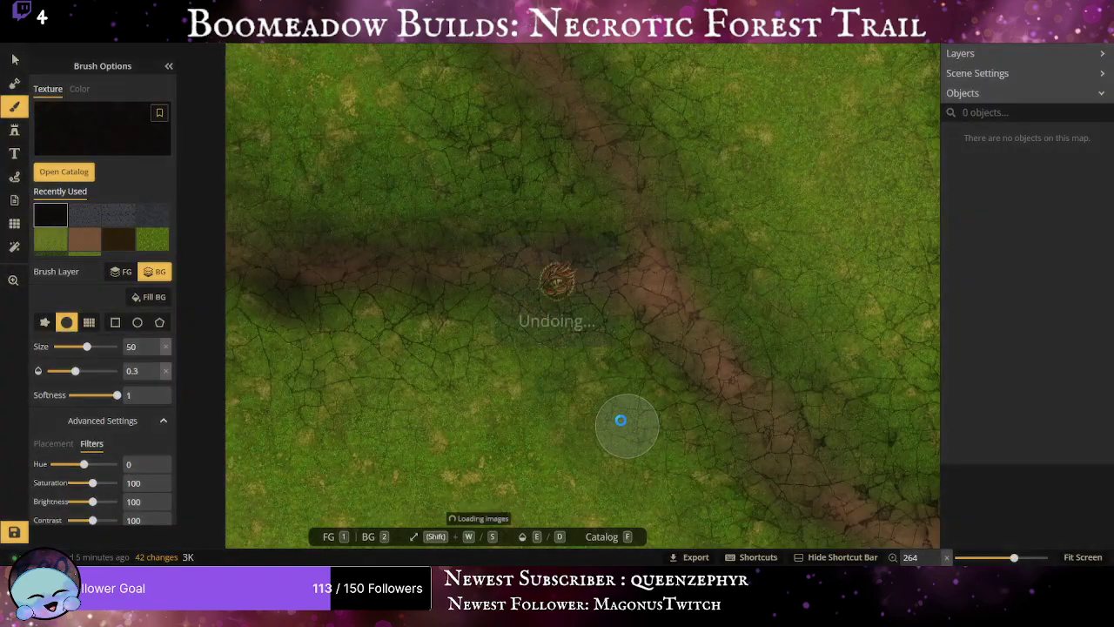
{"action": "key", "text": "ctrl+z"}
{"action": "key", "text": "ctrl+z"}
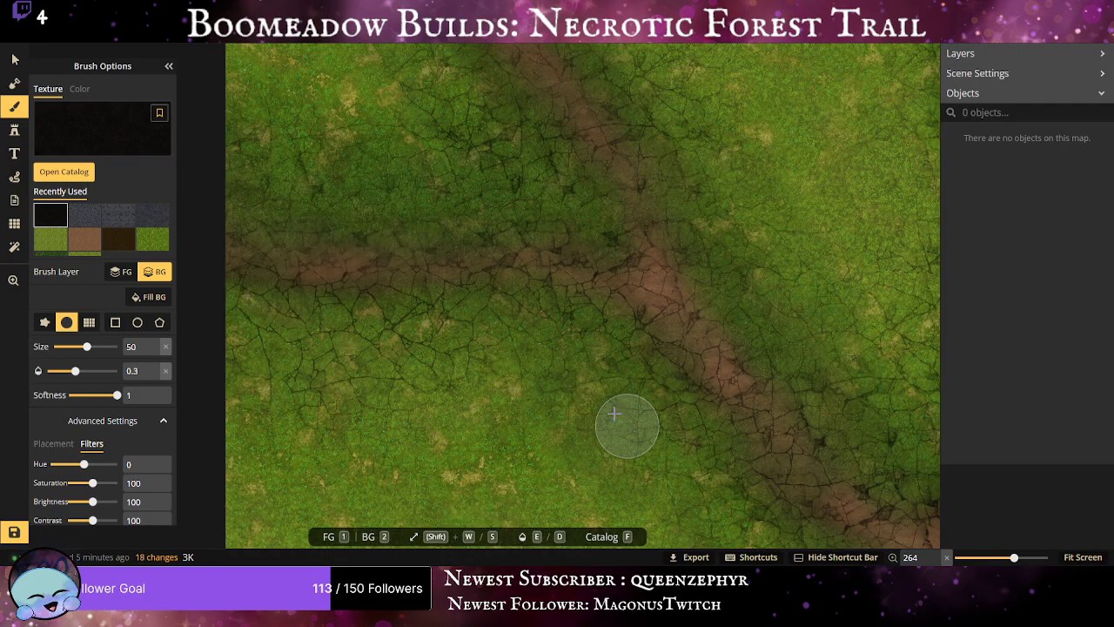
{"action": "key", "text": "ctrl+z"}
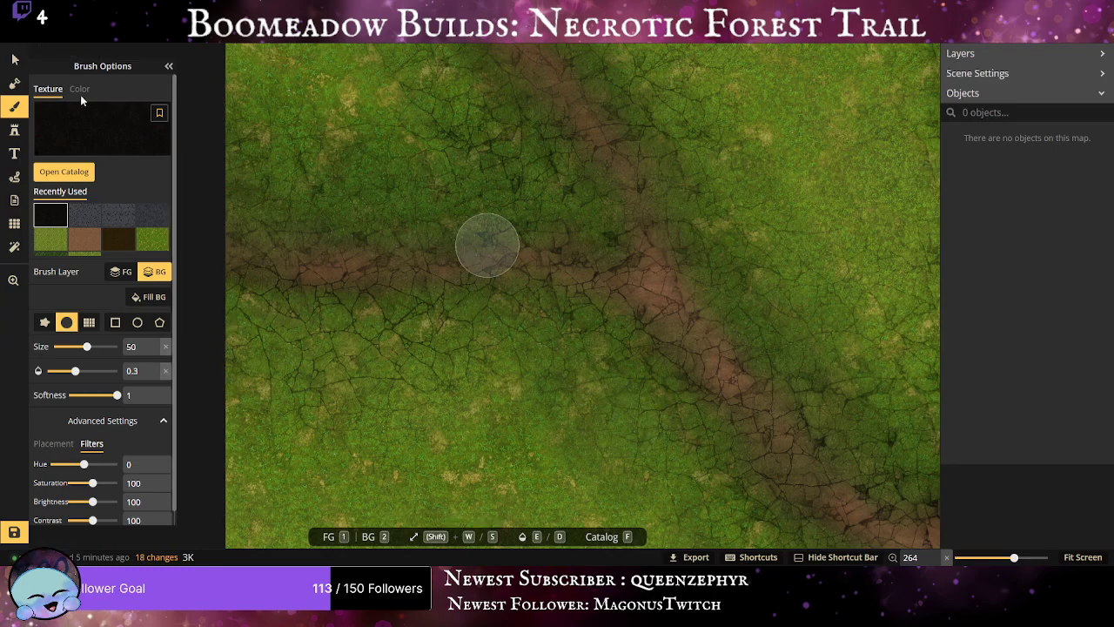
Browse the texture catalog through to its last pack for a dark texture suited to shading the trail edges.
{"action": "key", "text": "f"}
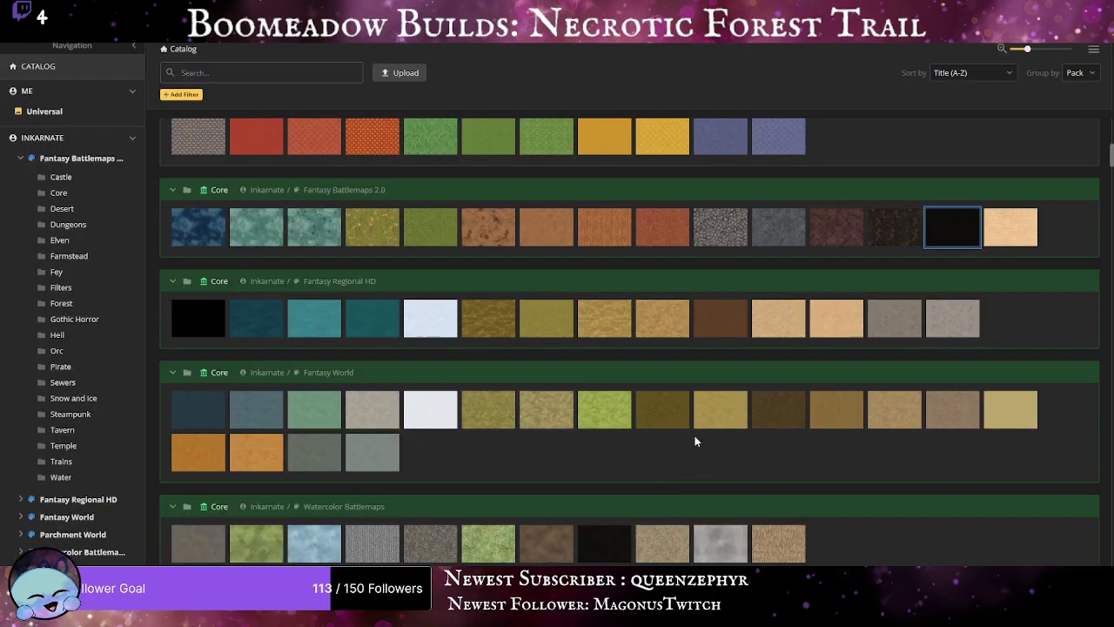
{"action": "scroll", "coordinate": [826, 435], "scroll_direction": "up", "scroll_amount": 10}
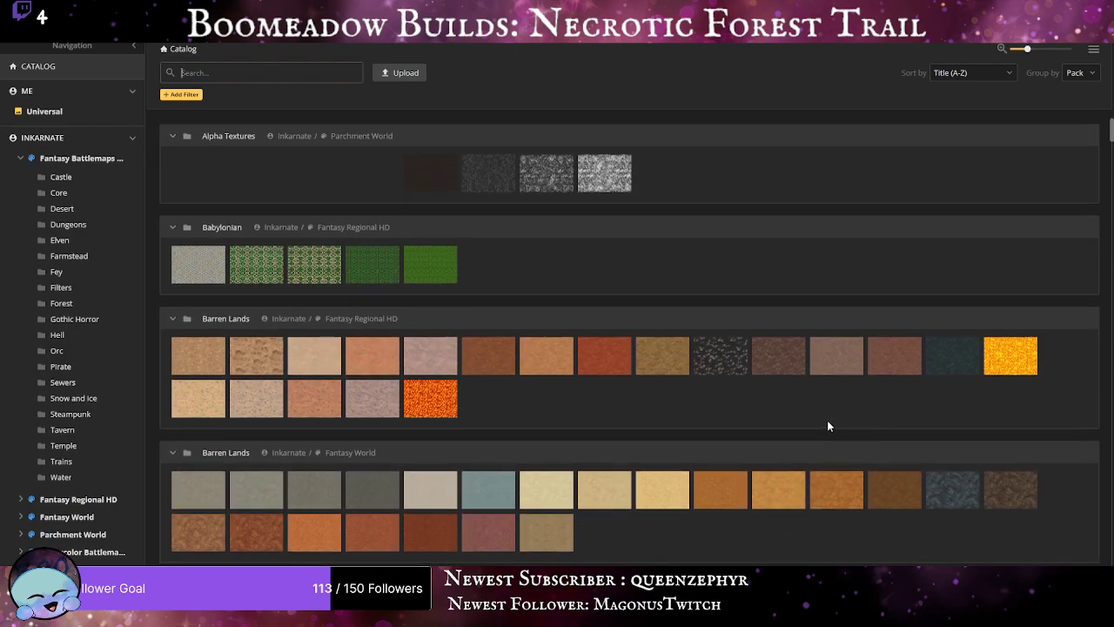
{"action": "scroll", "coordinate": [828, 426], "scroll_direction": "down", "scroll_amount": 15}
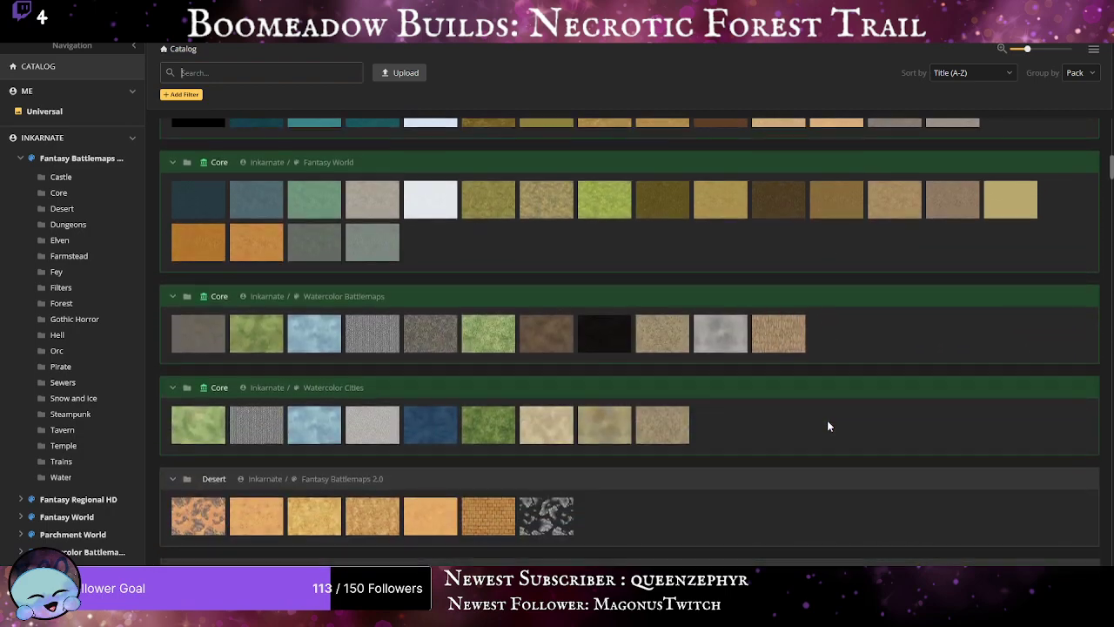
{"action": "scroll", "coordinate": [828, 427], "scroll_direction": "down", "scroll_amount": 4}
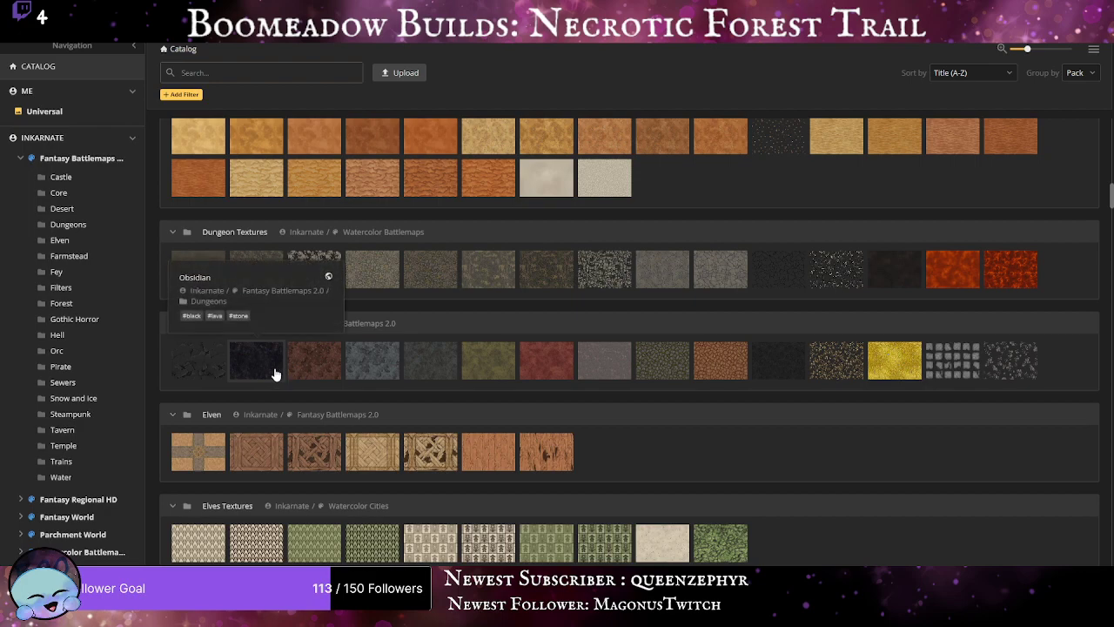
{"action": "scroll", "coordinate": [274, 374], "scroll_direction": "down", "scroll_amount": 10}
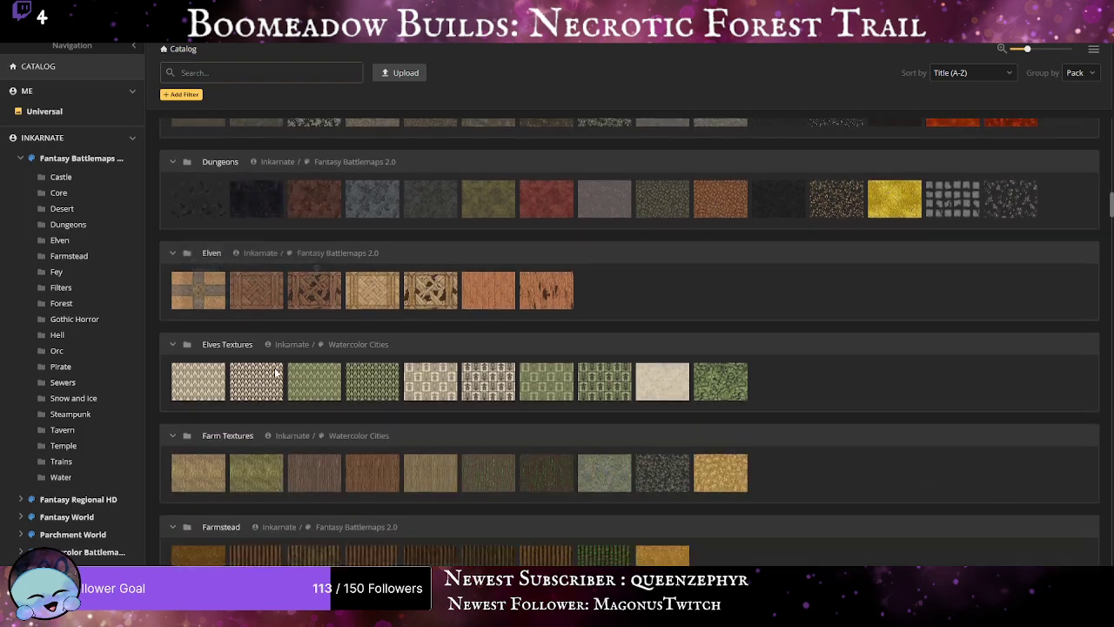
{"action": "scroll", "coordinate": [274, 372], "scroll_direction": "down", "scroll_amount": 8}
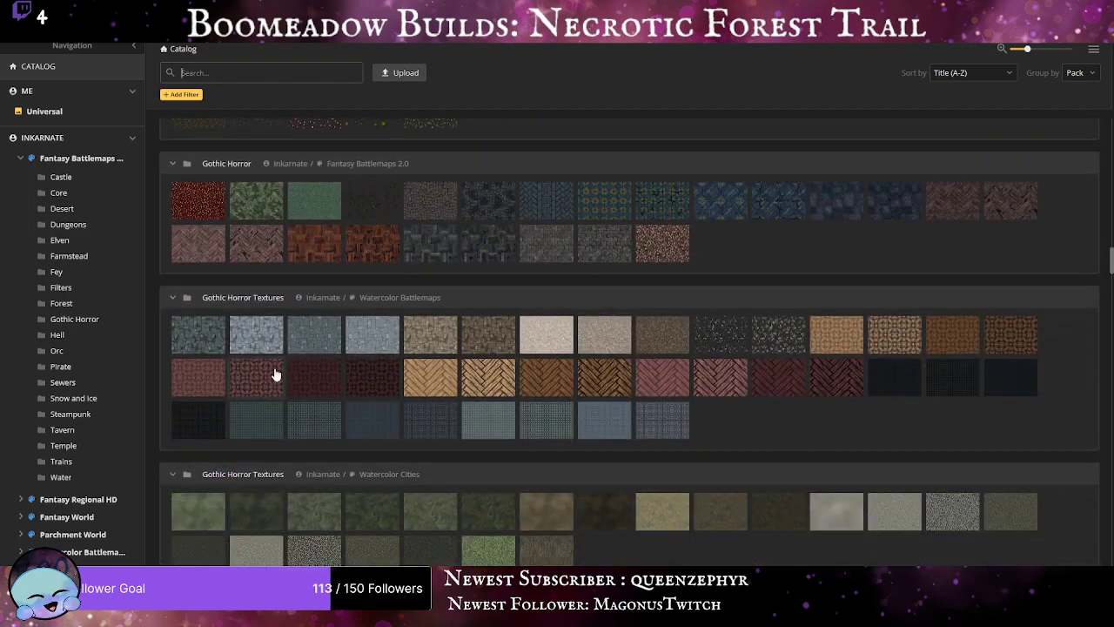
{"action": "scroll", "coordinate": [274, 373], "scroll_direction": "down", "scroll_amount": 2}
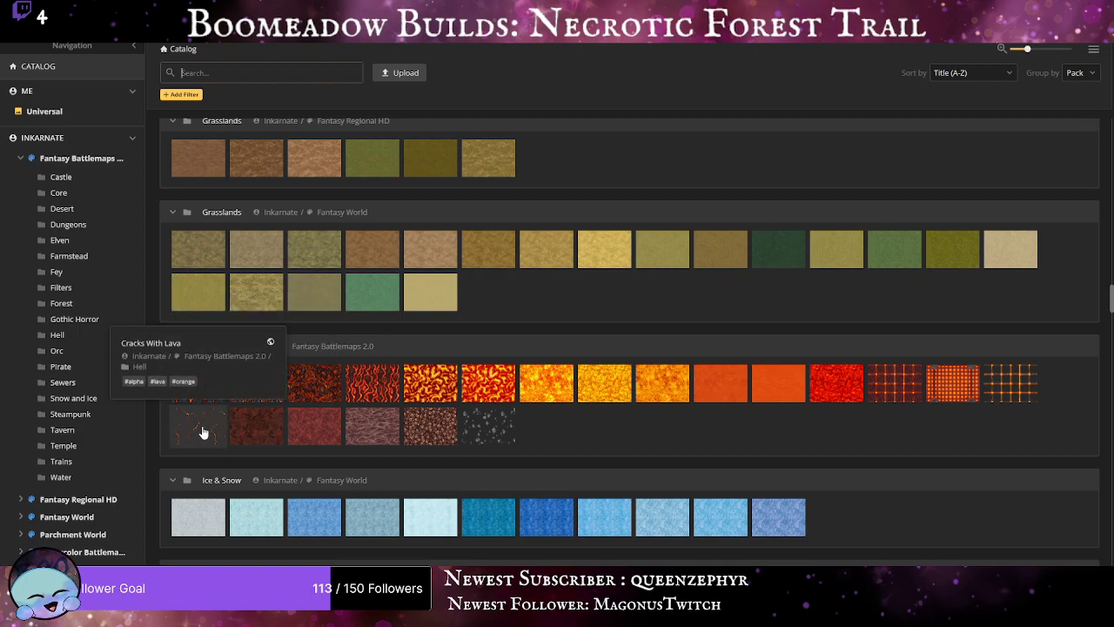
{"action": "scroll", "coordinate": [197, 433], "scroll_direction": "down", "scroll_amount": 7}
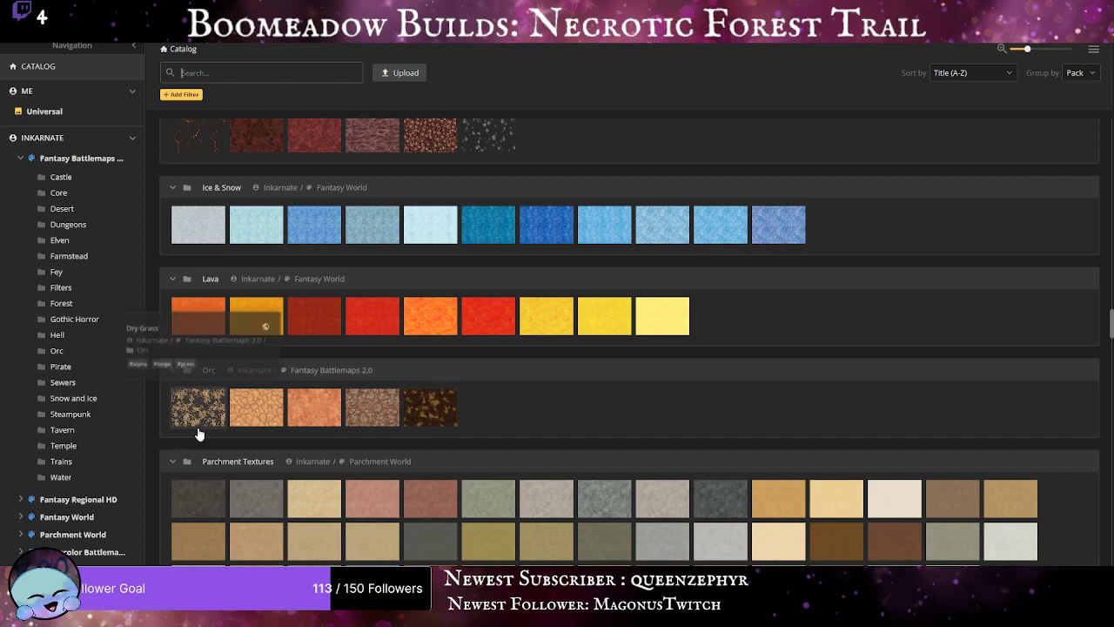
{"action": "scroll", "coordinate": [200, 419], "scroll_direction": "up", "scroll_amount": 5}
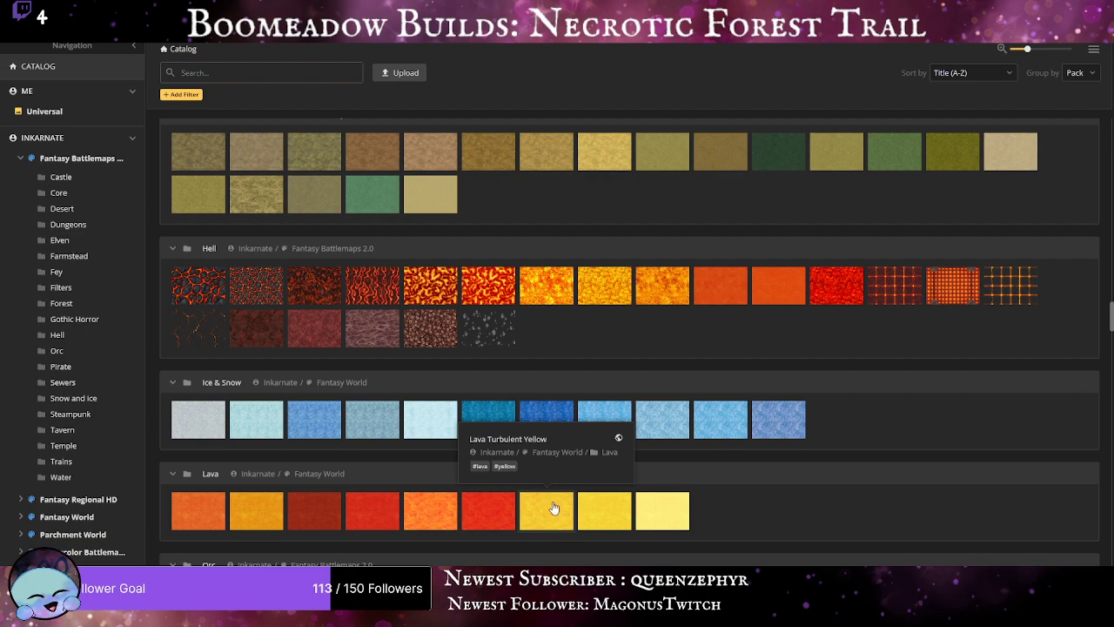
{"action": "scroll", "coordinate": [535, 522], "scroll_direction": "down", "scroll_amount": 5}
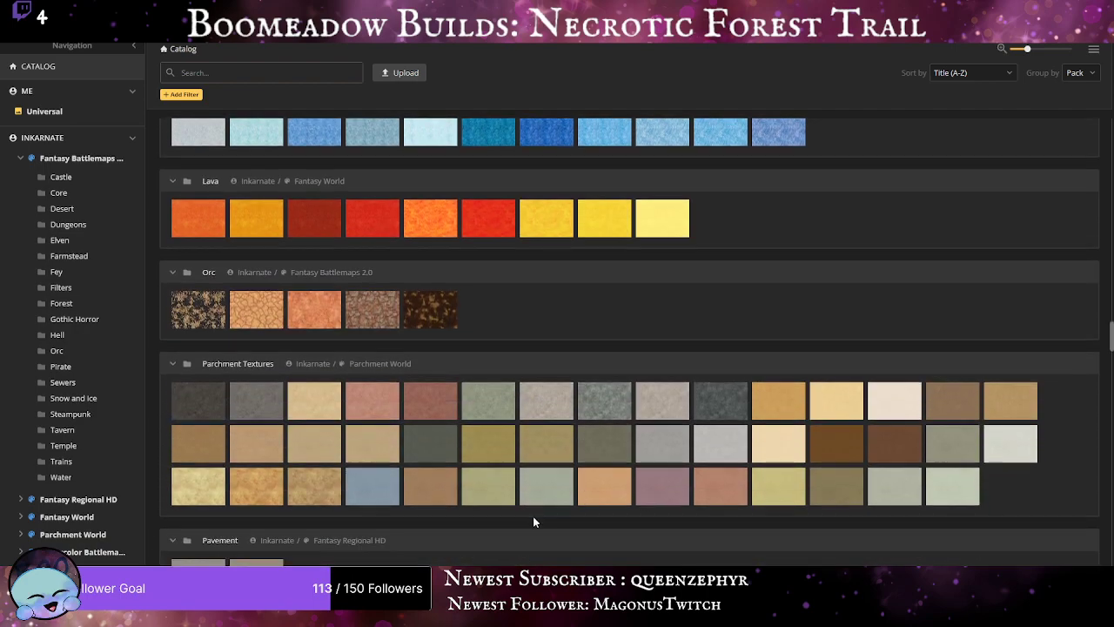
{"action": "scroll", "coordinate": [534, 523], "scroll_direction": "up", "scroll_amount": 1}
{"action": "scroll", "coordinate": [534, 520], "scroll_direction": "down", "scroll_amount": 4}
{"action": "scroll", "coordinate": [534, 521], "scroll_direction": "down", "scroll_amount": 5}
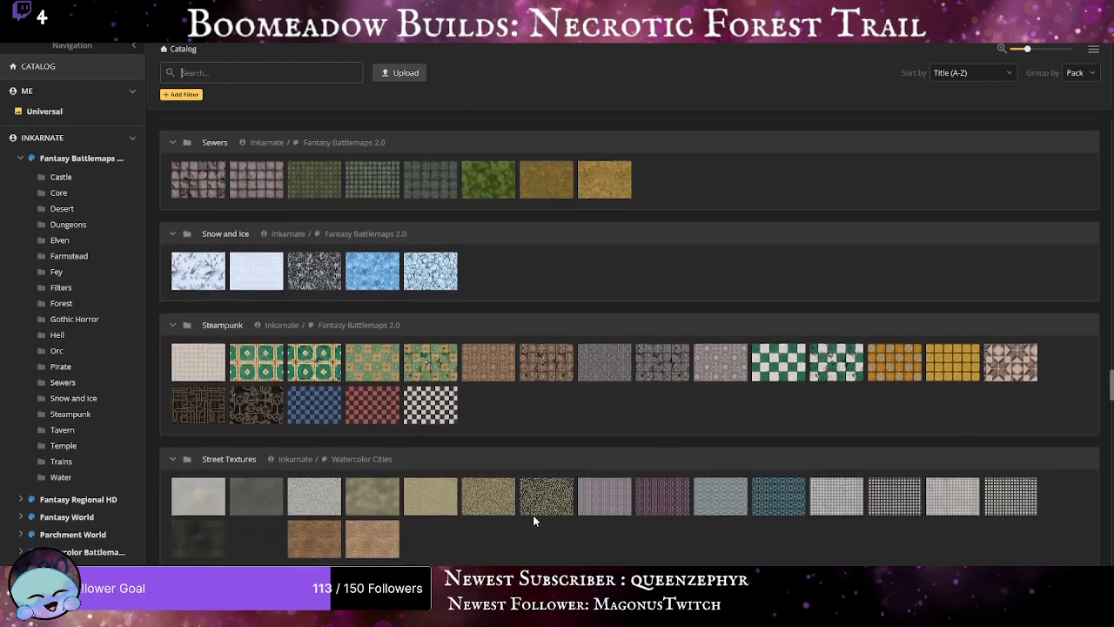
{"action": "scroll", "coordinate": [534, 521], "scroll_direction": "down", "scroll_amount": 5}
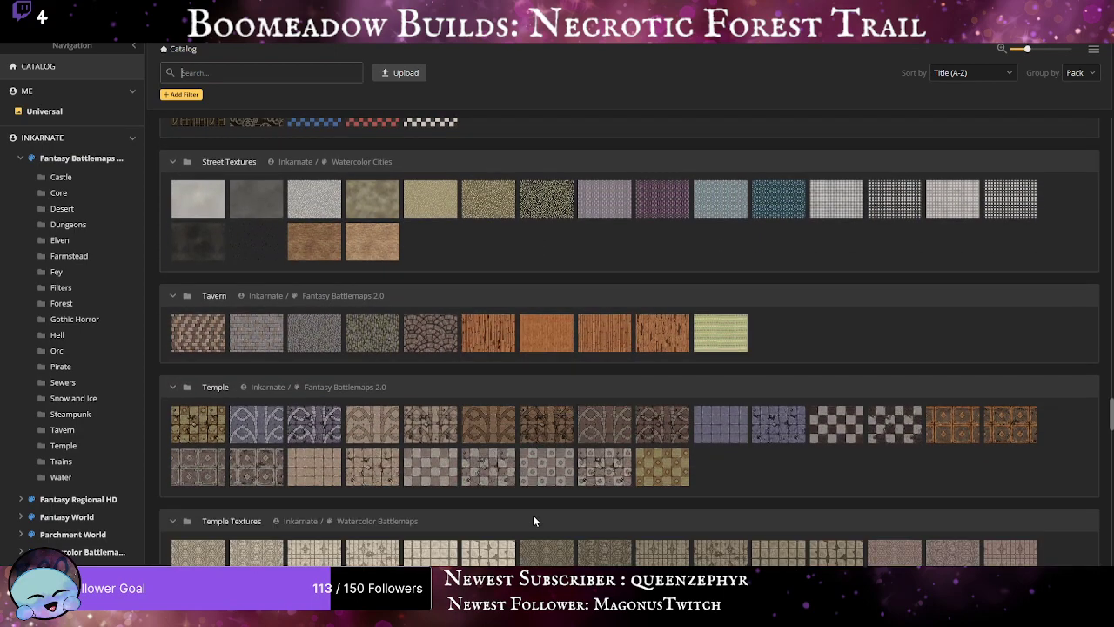
{"action": "scroll", "coordinate": [534, 522], "scroll_direction": "down", "scroll_amount": 8}
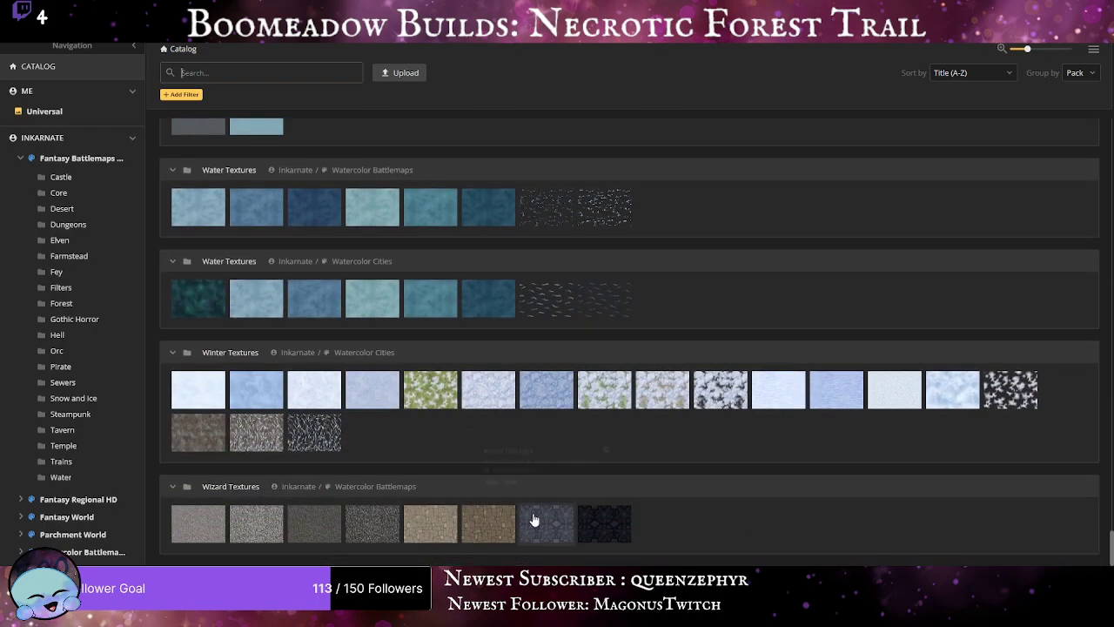
Choose the Obsidian texture from the Fantasy Battlemaps 2.0 Dungeons set for the brush, with saturation 0, brightness 26 and contrast 128.
{"action": "scroll", "coordinate": [532, 514], "scroll_direction": "up", "scroll_amount": 10}
{"action": "scroll", "coordinate": [531, 513], "scroll_direction": "up", "scroll_amount": 6}
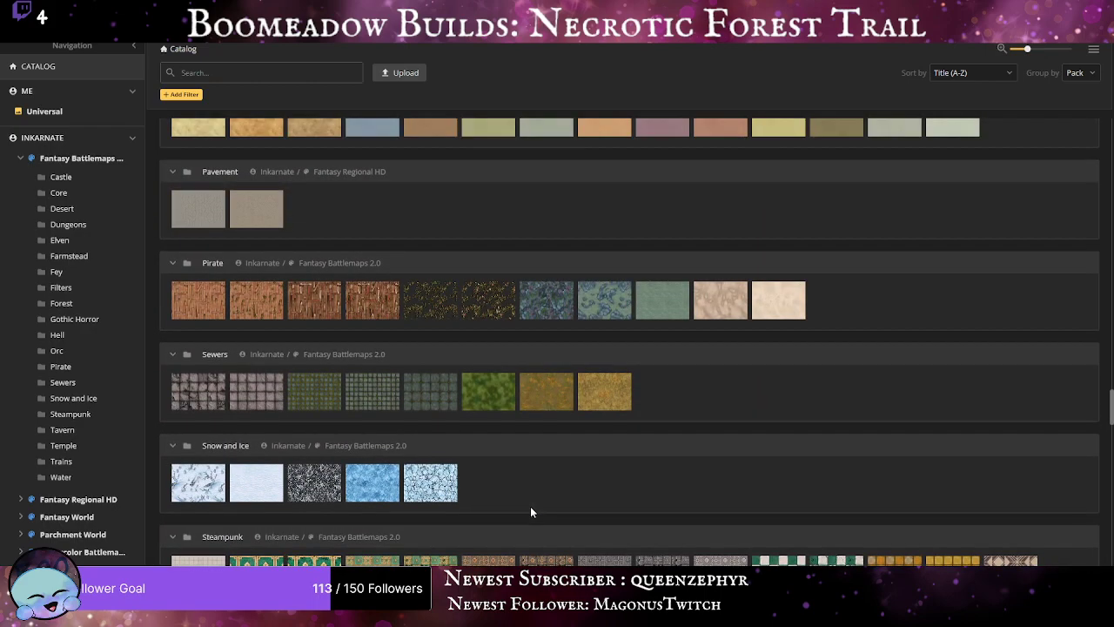
{"action": "scroll", "coordinate": [531, 512], "scroll_direction": "up", "scroll_amount": 10}
{"action": "scroll", "coordinate": [530, 512], "scroll_direction": "up", "scroll_amount": 6}
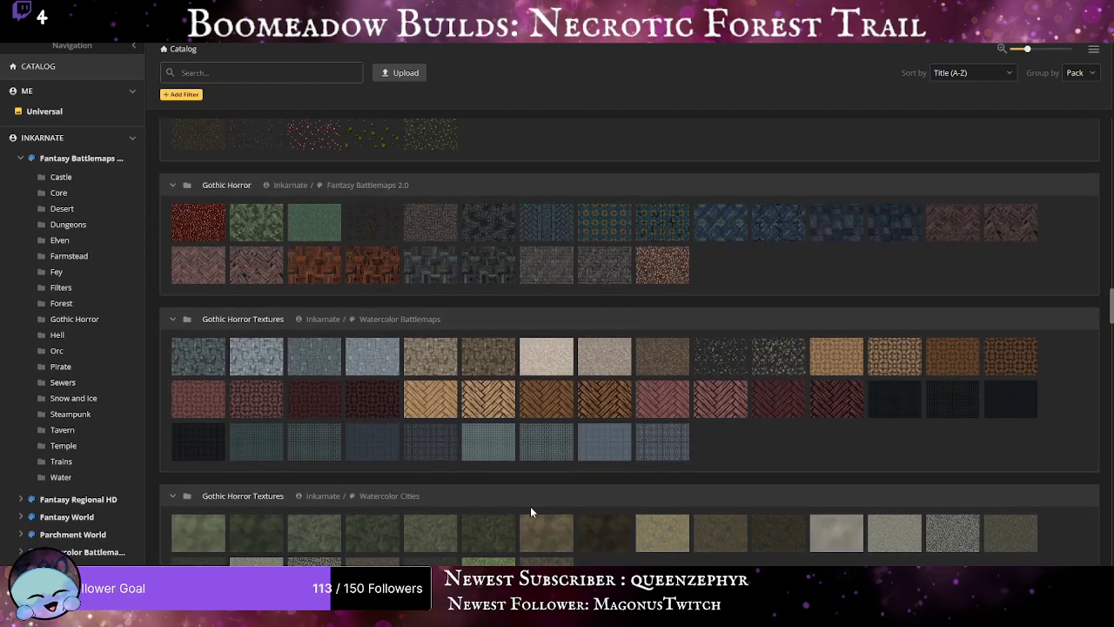
{"action": "scroll", "coordinate": [531, 509], "scroll_direction": "up", "scroll_amount": 2}
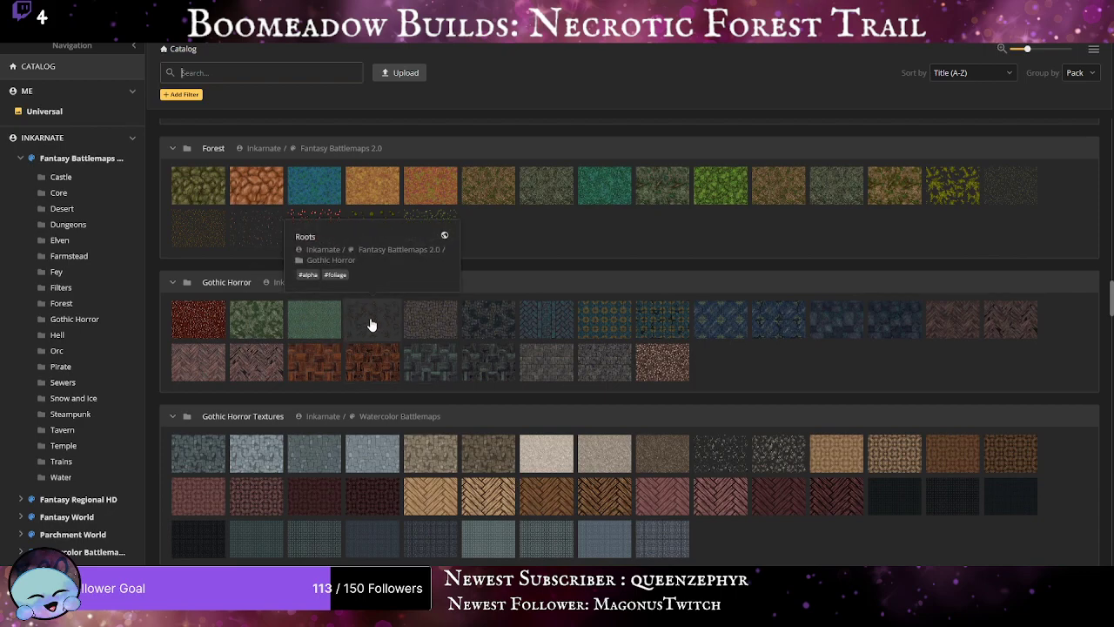
{"action": "scroll", "coordinate": [369, 324], "scroll_direction": "up", "scroll_amount": 2}
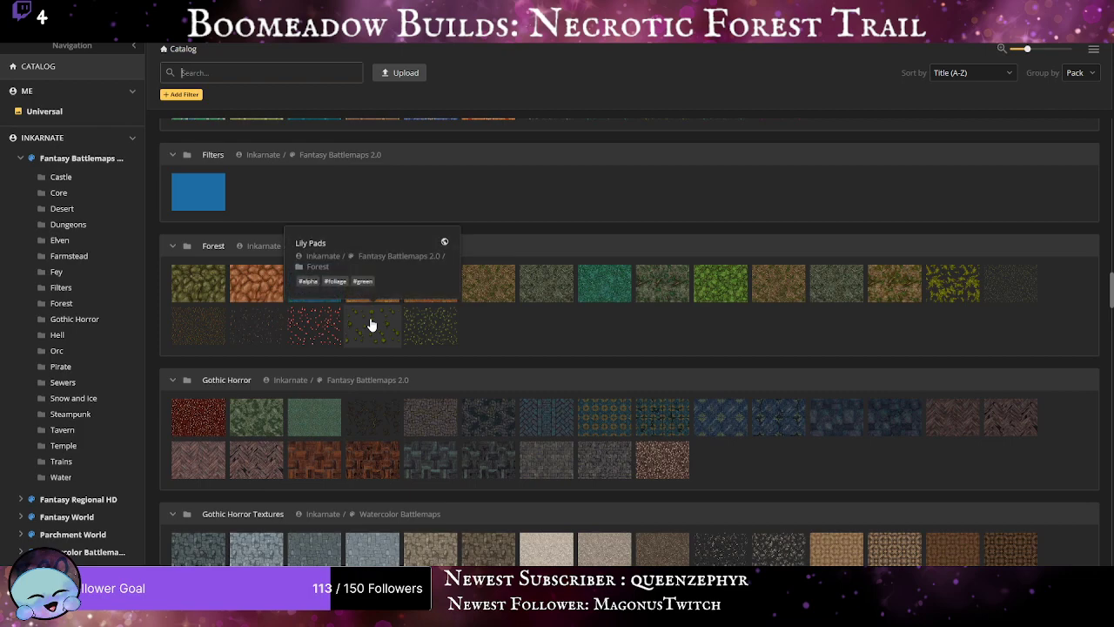
{"action": "scroll", "coordinate": [370, 324], "scroll_direction": "up", "scroll_amount": 4}
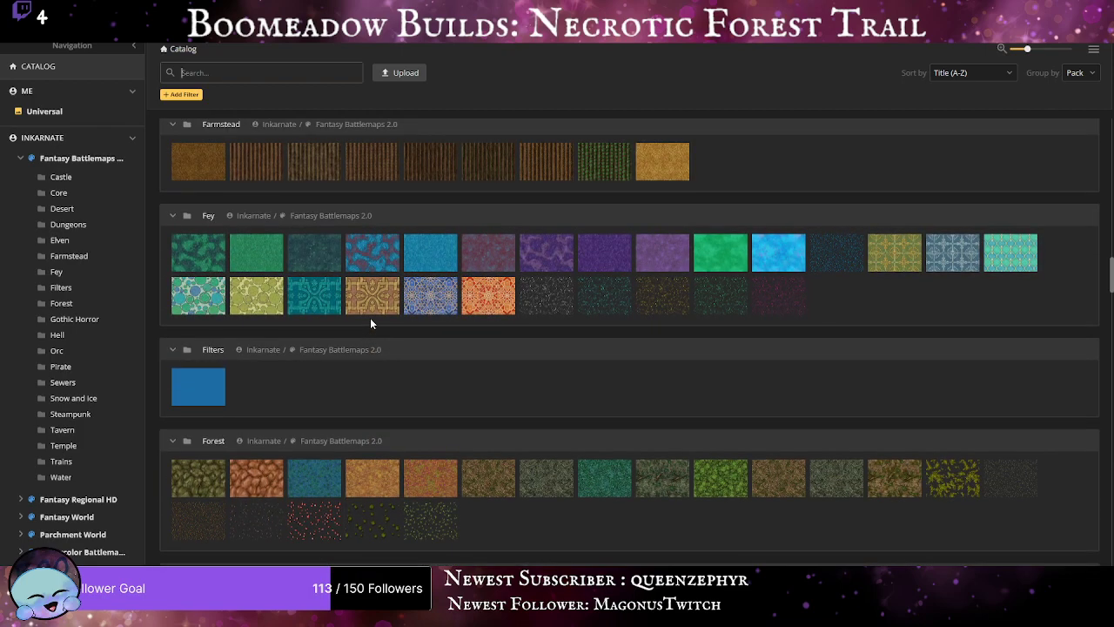
{"action": "scroll", "coordinate": [370, 323], "scroll_direction": "up", "scroll_amount": 10}
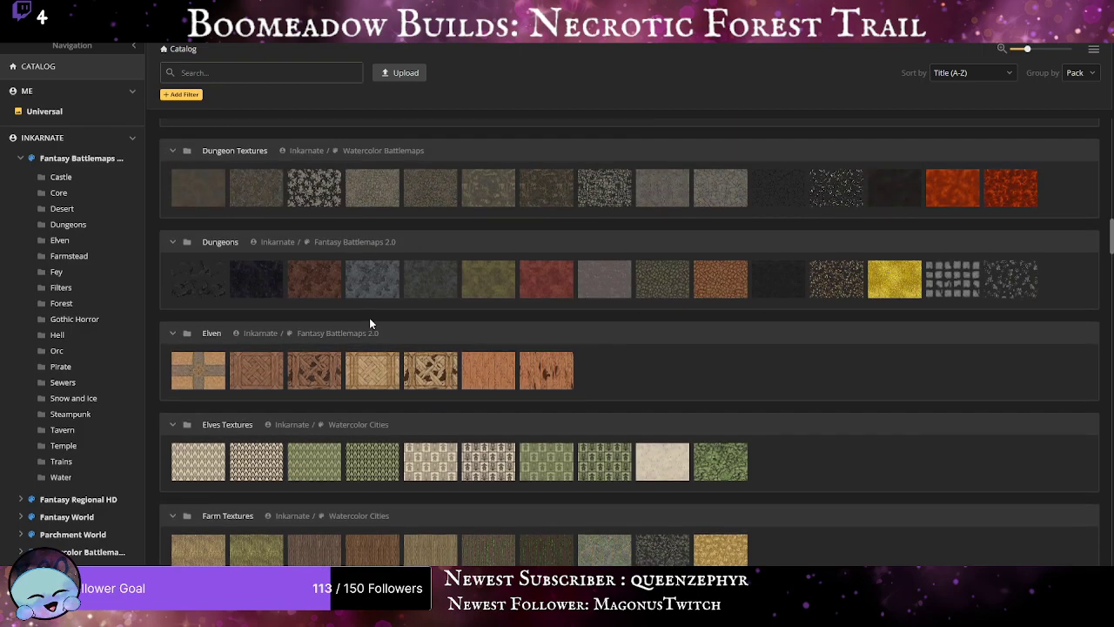
{"action": "left_click", "coordinate": [252, 292]}
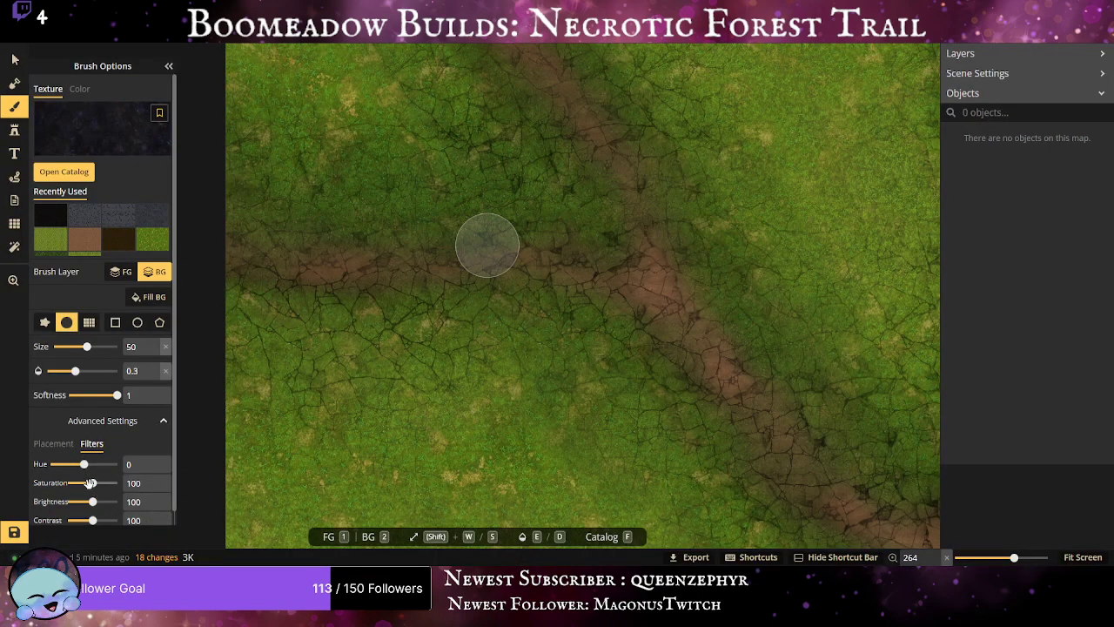
{"action": "mouse_move", "coordinate": [92, 502]}
{"action": "left_mouse_down"}
{"action": "mouse_move", "coordinate": [77, 502]}
{"action": "mouse_move", "coordinate": [98, 482]}
{"action": "mouse_move", "coordinate": [98, 520]}
{"action": "left_mouse_up"}
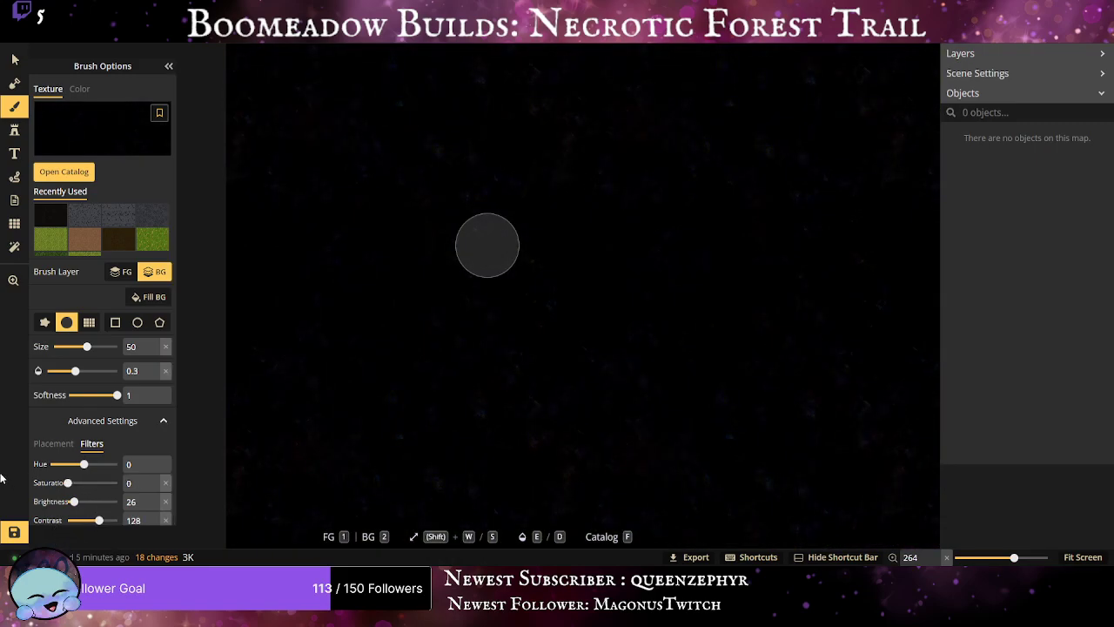
{"action": "left_click_drag", "start_coordinate": [1, 478], "coordinate": [1, 478]}
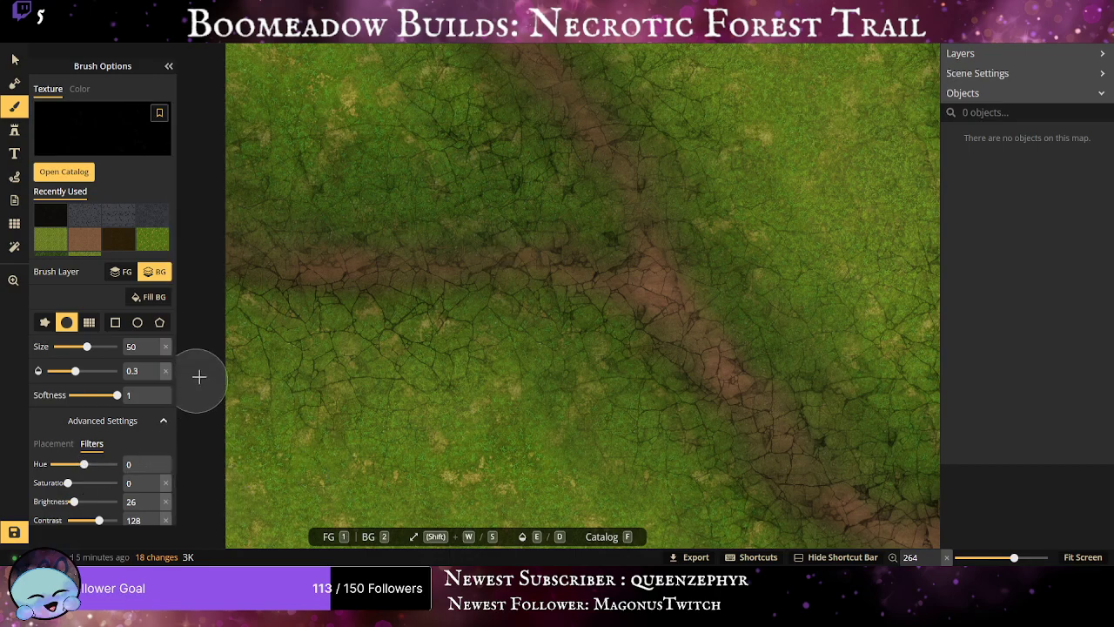
Shade the upper and lower edges of the western trail with the darkened Obsidian texture, reducing the brush size to 25.
{"action": "left_click", "coordinate": [250, 263]}
{"action": "mouse_move", "coordinate": [249, 263]}
{"action": "left_mouse_down"}
{"action": "mouse_move", "coordinate": [348, 234]}
{"action": "mouse_move", "coordinate": [317, 259]}
{"action": "mouse_move", "coordinate": [369, 247]}
{"action": "mouse_move", "coordinate": [286, 283]}
{"action": "mouse_move", "coordinate": [230, 292]}
{"action": "mouse_move", "coordinate": [265, 293]}
{"action": "left_mouse_up"}
{"action": "scroll", "coordinate": [400, 399], "scroll_direction": "up", "scroll_amount": 1}
{"action": "scroll", "coordinate": [470, 414], "scroll_direction": "up", "scroll_amount": 1}
{"action": "left_click_drag", "start_coordinate": [553, 423], "coordinate": [721, 475]}
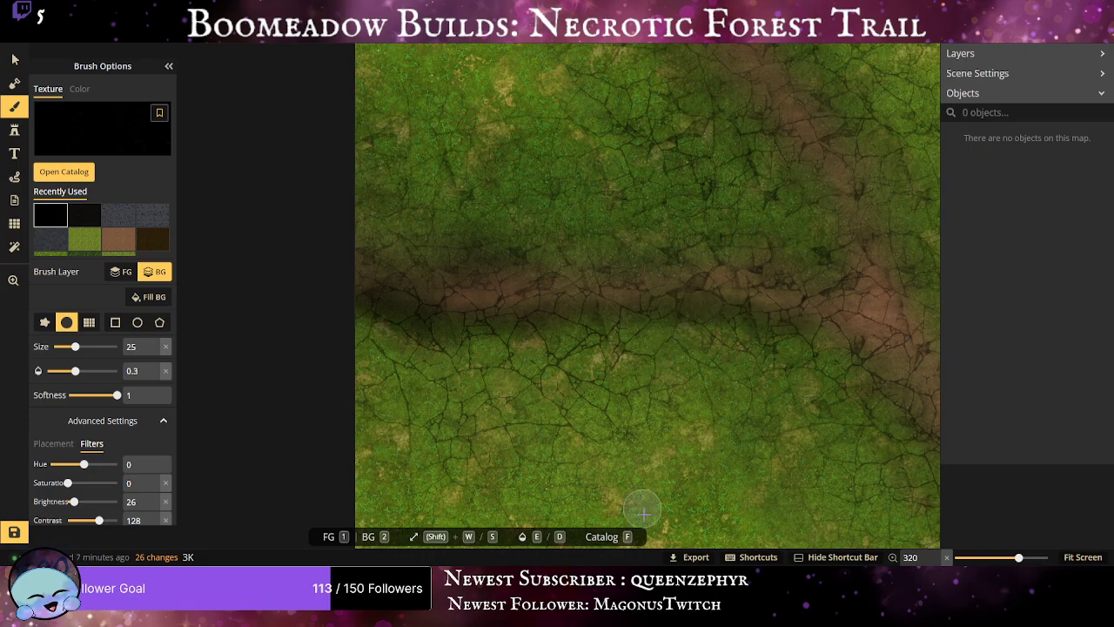
Set the brush size to 39 and darken the grass along the western trail's upper edge.
{"action": "scroll", "coordinate": [642, 512], "scroll_direction": "down", "scroll_amount": 3}
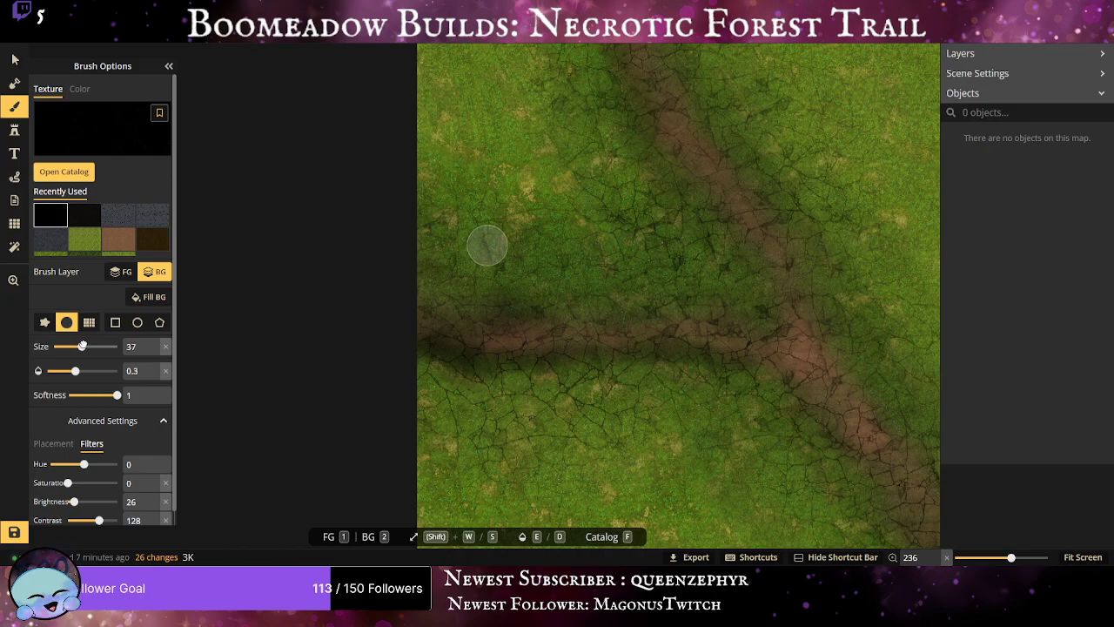
{"action": "left_click_drag", "start_coordinate": [81, 346], "coordinate": [84, 346]}
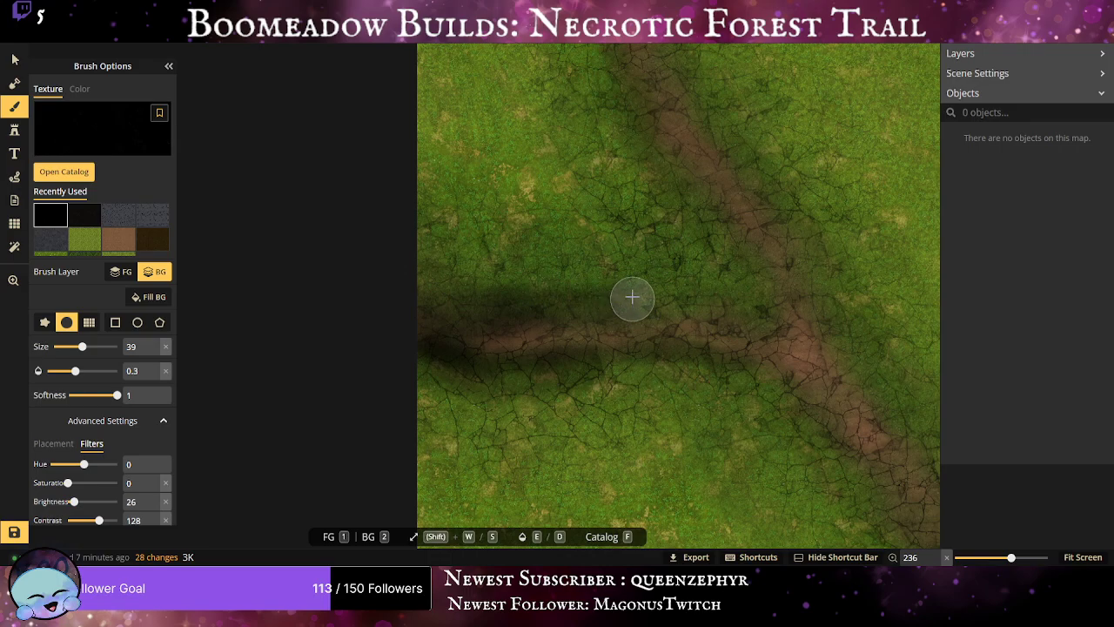
{"action": "mouse_move", "coordinate": [634, 304]}
{"action": "left_mouse_down"}
{"action": "mouse_move", "coordinate": [500, 326]}
{"action": "mouse_move", "coordinate": [468, 312]}
{"action": "left_mouse_up"}
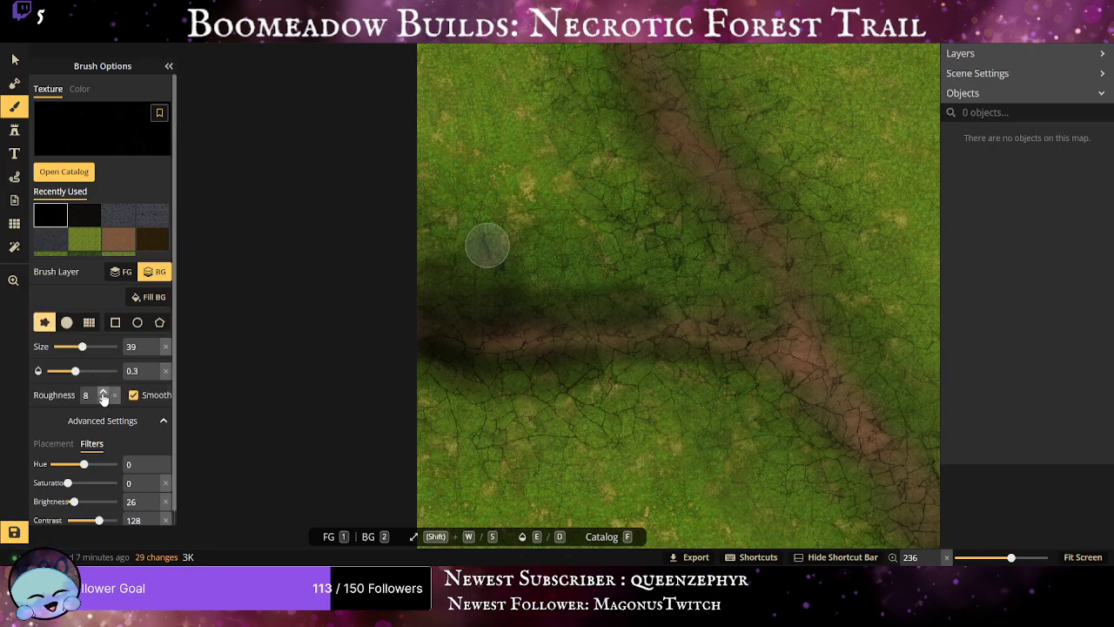
Try shading above the western trail with the rough-edged brush at roughness 20, then undo it and return to the soft round brush.
{"action": "left_click", "coordinate": [103, 391]}
{"action": "left_click", "coordinate": [103, 390]}
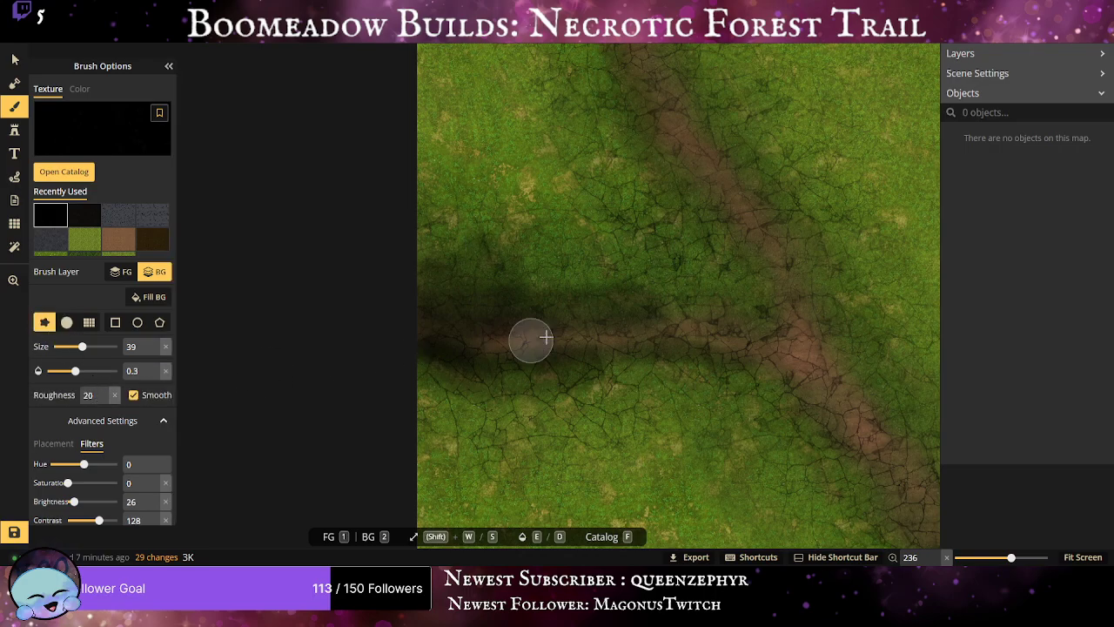
{"action": "mouse_move", "coordinate": [465, 281]}
{"action": "left_mouse_down"}
{"action": "mouse_move", "coordinate": [580, 267]}
{"action": "mouse_move", "coordinate": [424, 274]}
{"action": "mouse_move", "coordinate": [580, 275]}
{"action": "mouse_move", "coordinate": [424, 289]}
{"action": "mouse_move", "coordinate": [481, 297]}
{"action": "mouse_move", "coordinate": [726, 292]}
{"action": "left_mouse_up"}
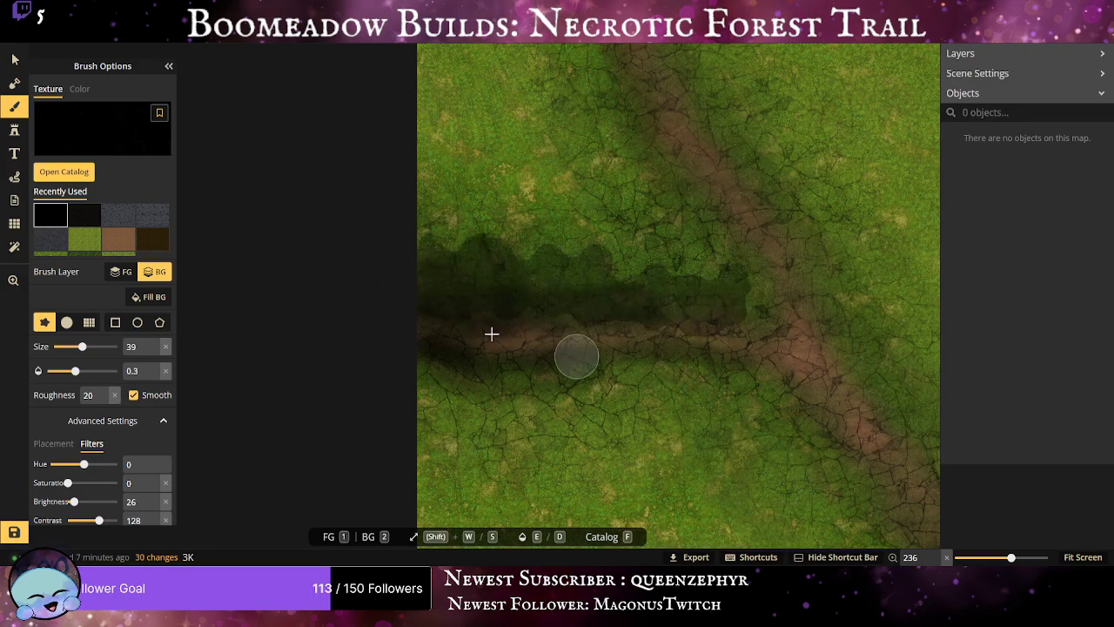
{"action": "key", "text": "ctrl+z"}
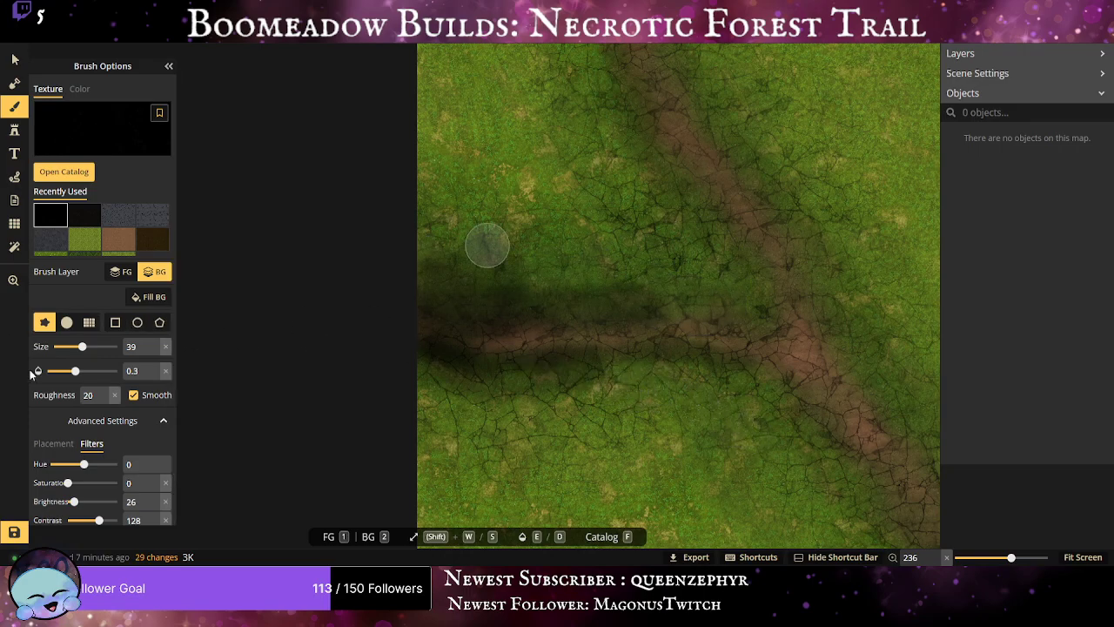
{"action": "left_click", "coordinate": [66, 322]}
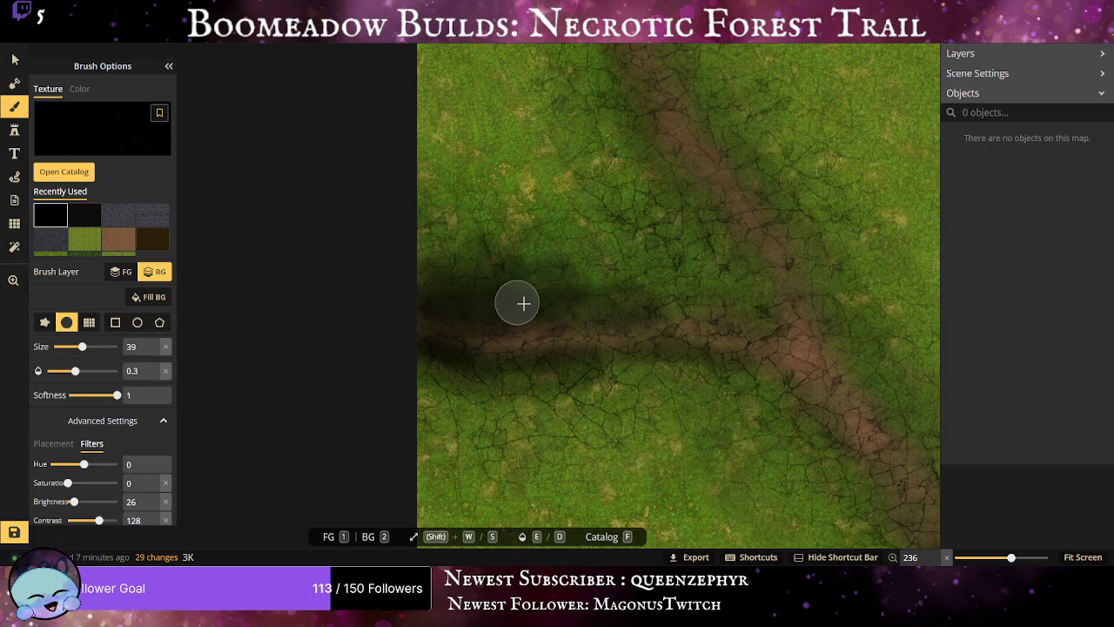
Deepen the shading on both edges of the western trail with the soft round brush at opacity 0.3.
{"action": "mouse_move", "coordinate": [552, 319]}
{"action": "left_mouse_down"}
{"action": "mouse_move", "coordinate": [480, 345]}
{"action": "mouse_move", "coordinate": [417, 327]}
{"action": "mouse_move", "coordinate": [458, 358]}
{"action": "mouse_move", "coordinate": [478, 336]}
{"action": "mouse_move", "coordinate": [543, 349]}
{"action": "left_mouse_up"}
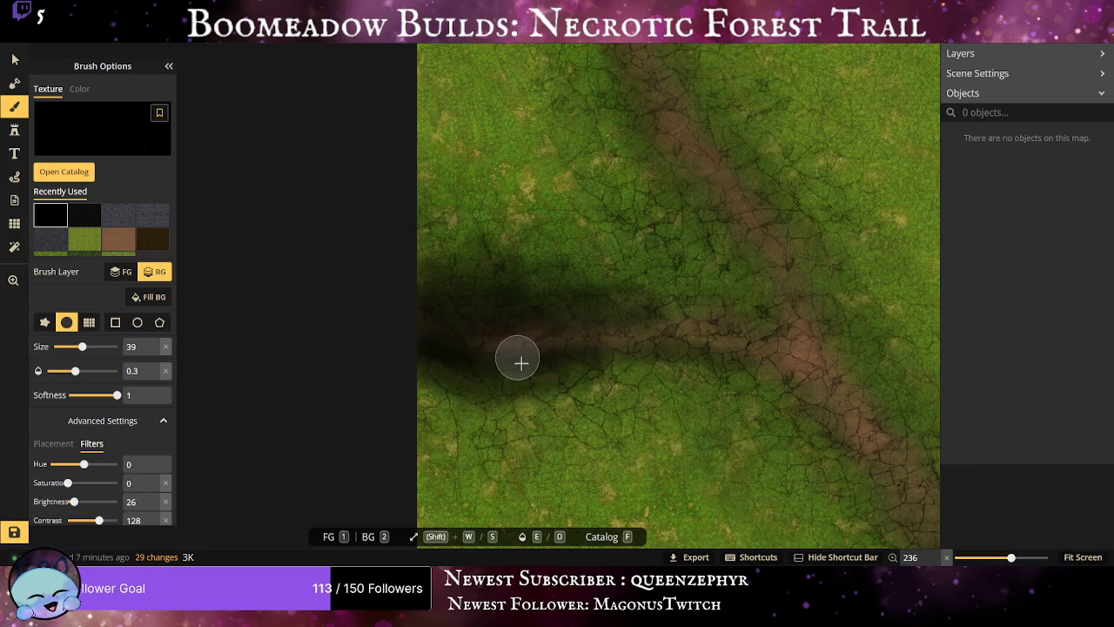
{"action": "left_click_drag", "start_coordinate": [469, 378], "coordinate": [433, 348]}
{"action": "left_click", "coordinate": [432, 346]}
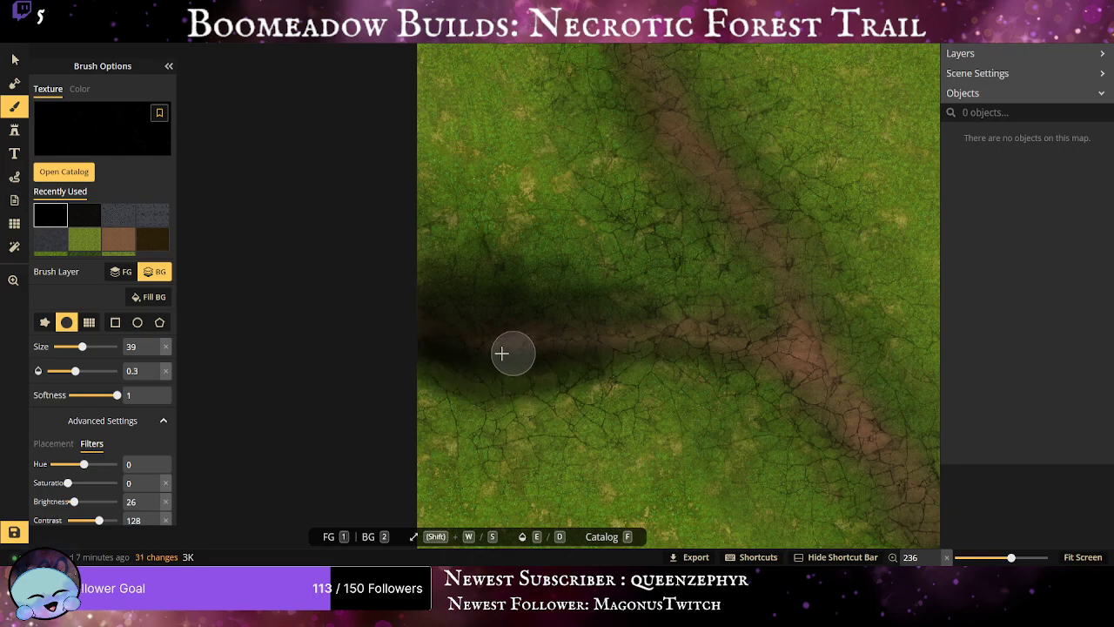
{"action": "left_click", "coordinate": [437, 355]}
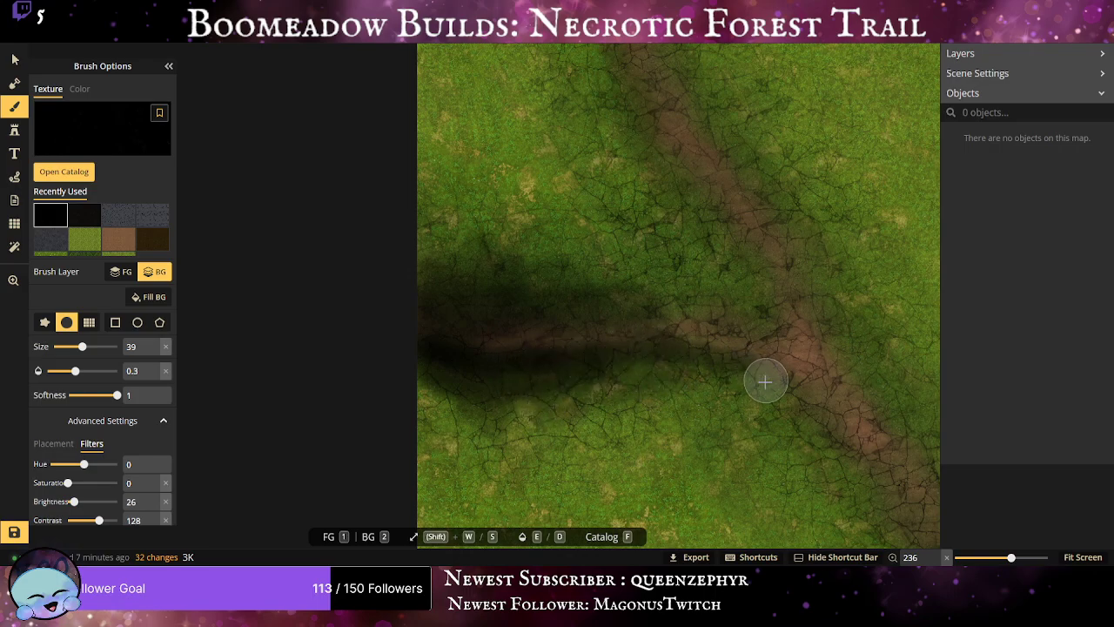
Raise the brush opacity to 0.5 and blacken the grass above the western trail, around the junction corner and up beside the northern trail.
{"action": "left_click", "coordinate": [156, 378]}
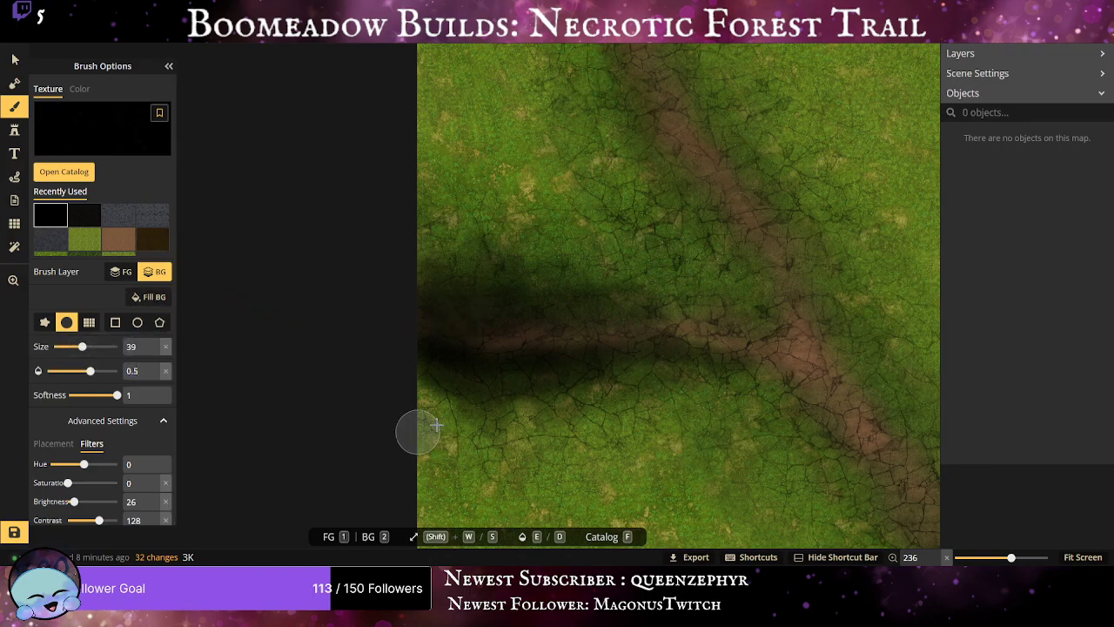
{"action": "mouse_move", "coordinate": [434, 299]}
{"action": "left_mouse_down"}
{"action": "mouse_move", "coordinate": [528, 311]}
{"action": "mouse_move", "coordinate": [680, 300]}
{"action": "mouse_move", "coordinate": [761, 316]}
{"action": "mouse_move", "coordinate": [608, 307]}
{"action": "mouse_move", "coordinate": [735, 309]}
{"action": "mouse_move", "coordinate": [425, 263]}
{"action": "mouse_move", "coordinate": [516, 286]}
{"action": "mouse_move", "coordinate": [524, 274]}
{"action": "mouse_move", "coordinate": [436, 272]}
{"action": "mouse_move", "coordinate": [563, 266]}
{"action": "left_mouse_up"}
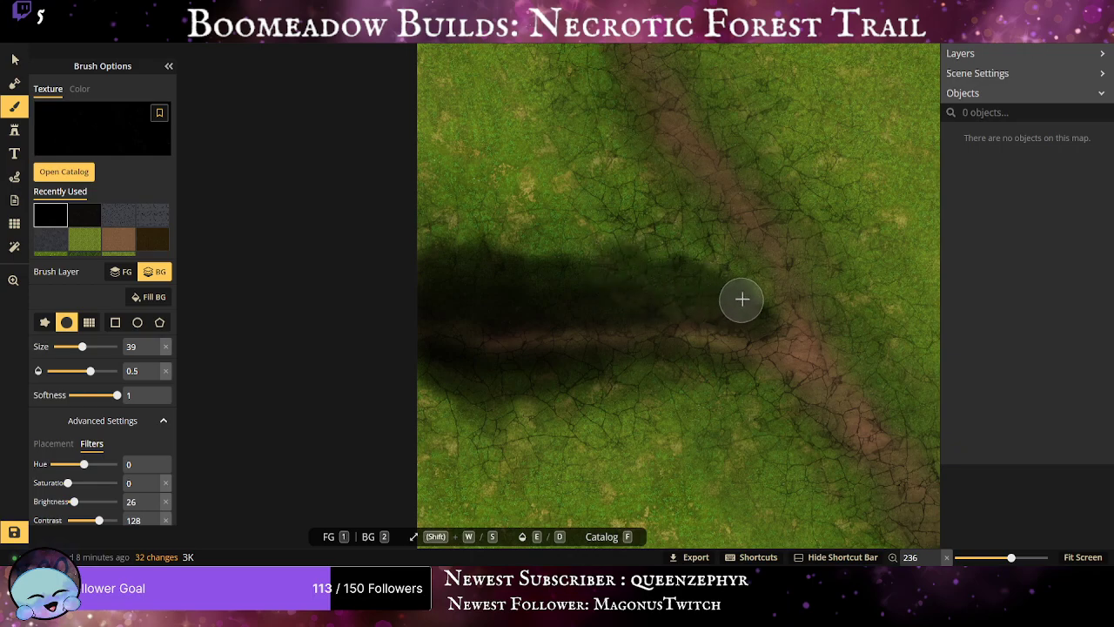
{"action": "left_click_drag", "start_coordinate": [770, 313], "coordinate": [738, 257]}
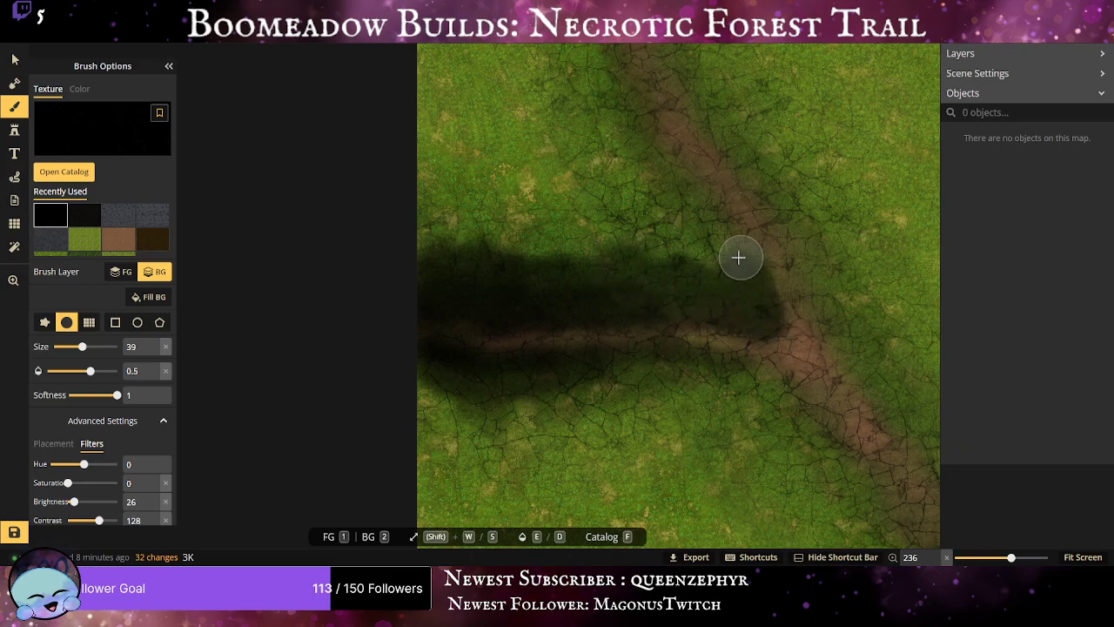
{"action": "mouse_move", "coordinate": [719, 209]}
{"action": "left_mouse_down"}
{"action": "mouse_move", "coordinate": [656, 172]}
{"action": "mouse_move", "coordinate": [687, 196]}
{"action": "mouse_move", "coordinate": [743, 289]}
{"action": "left_mouse_up"}
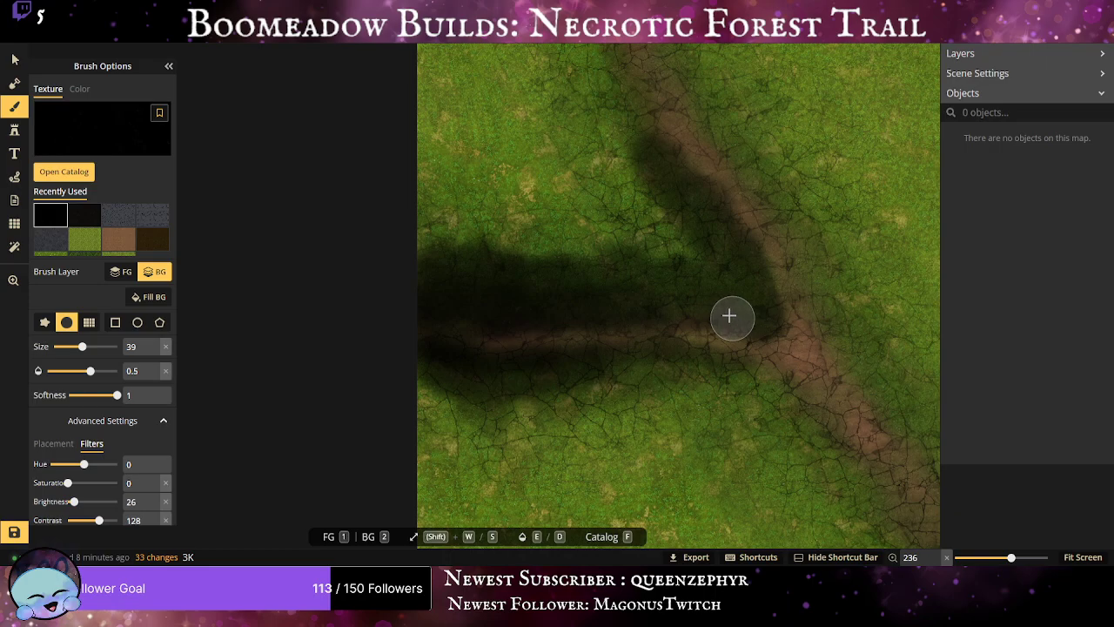
{"action": "left_click_drag", "start_coordinate": [756, 320], "coordinate": [678, 313]}
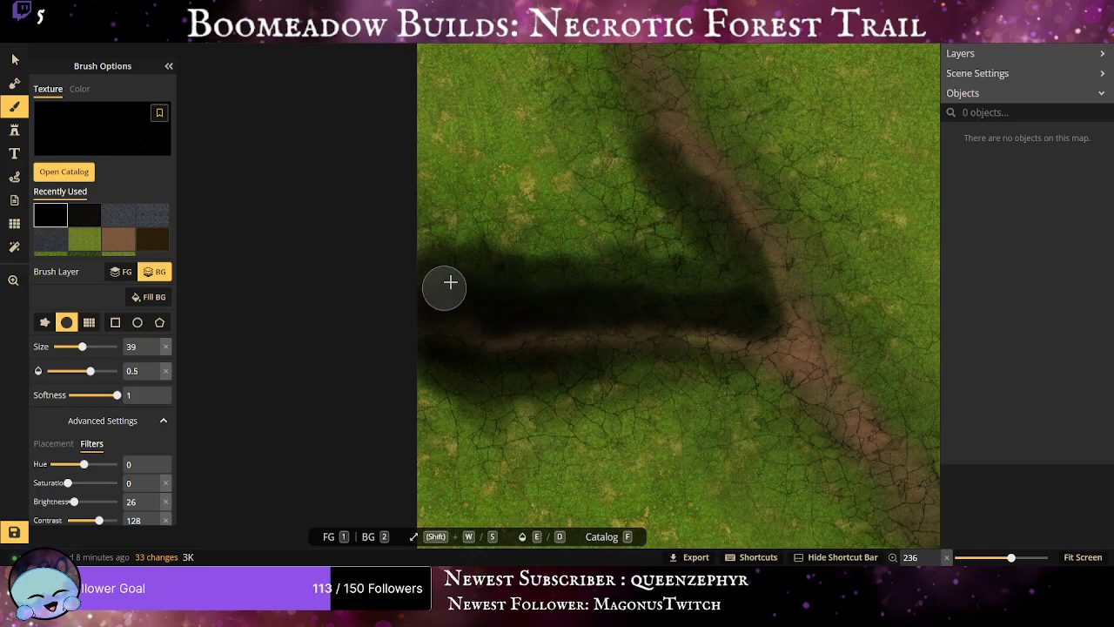
{"action": "mouse_move", "coordinate": [465, 280]}
{"action": "left_mouse_down"}
{"action": "mouse_move", "coordinate": [541, 263]}
{"action": "mouse_move", "coordinate": [516, 285]}
{"action": "mouse_move", "coordinate": [626, 282]}
{"action": "mouse_move", "coordinate": [630, 272]}
{"action": "mouse_move", "coordinate": [701, 292]}
{"action": "mouse_move", "coordinate": [753, 287]}
{"action": "mouse_move", "coordinate": [727, 245]}
{"action": "mouse_move", "coordinate": [688, 218]}
{"action": "mouse_move", "coordinate": [704, 249]}
{"action": "mouse_move", "coordinate": [656, 209]}
{"action": "mouse_move", "coordinate": [664, 234]}
{"action": "mouse_move", "coordinate": [736, 293]}
{"action": "mouse_move", "coordinate": [691, 219]}
{"action": "left_mouse_up"}
{"action": "mouse_move", "coordinate": [660, 165]}
{"action": "left_mouse_down"}
{"action": "mouse_move", "coordinate": [685, 206]}
{"action": "mouse_move", "coordinate": [725, 222]}
{"action": "mouse_move", "coordinate": [709, 192]}
{"action": "mouse_move", "coordinate": [666, 170]}
{"action": "mouse_move", "coordinate": [758, 275]}
{"action": "left_mouse_up"}
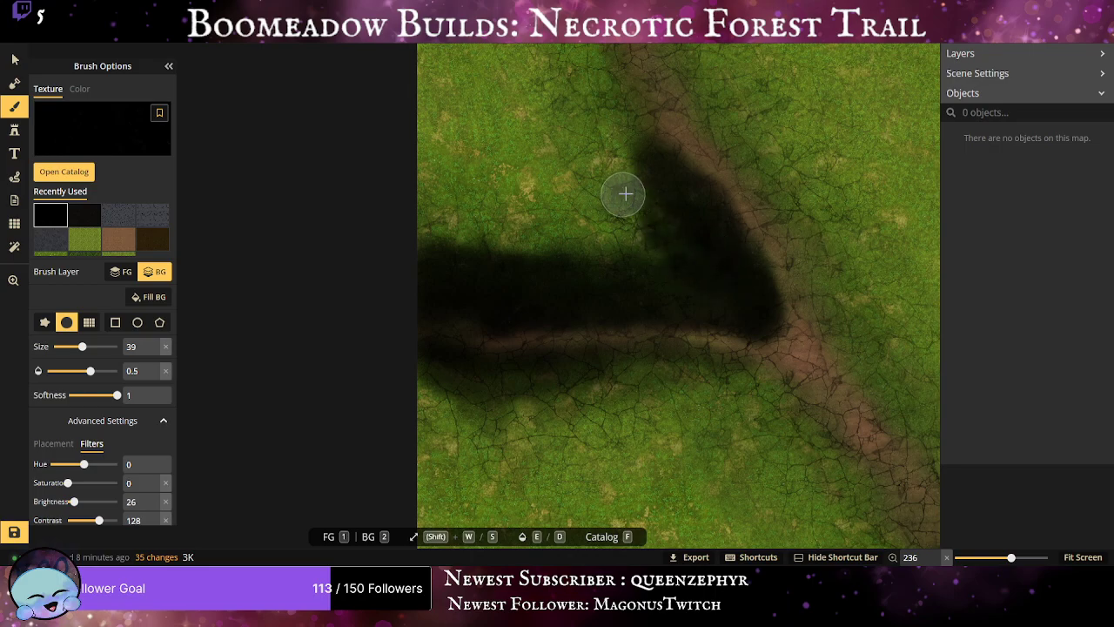
{"action": "mouse_move", "coordinate": [596, 140]}
{"action": "left_mouse_down"}
{"action": "mouse_move", "coordinate": [633, 190]}
{"action": "mouse_move", "coordinate": [688, 211]}
{"action": "mouse_move", "coordinate": [620, 154]}
{"action": "mouse_move", "coordinate": [669, 215]}
{"action": "mouse_move", "coordinate": [649, 200]}
{"action": "mouse_move", "coordinate": [709, 246]}
{"action": "mouse_move", "coordinate": [705, 271]}
{"action": "mouse_move", "coordinate": [628, 248]}
{"action": "mouse_move", "coordinate": [594, 261]}
{"action": "mouse_move", "coordinate": [424, 241]}
{"action": "mouse_move", "coordinate": [606, 271]}
{"action": "mouse_move", "coordinate": [564, 286]}
{"action": "mouse_move", "coordinate": [610, 296]}
{"action": "mouse_move", "coordinate": [643, 286]}
{"action": "mouse_move", "coordinate": [666, 304]}
{"action": "mouse_move", "coordinate": [720, 301]}
{"action": "left_mouse_up"}
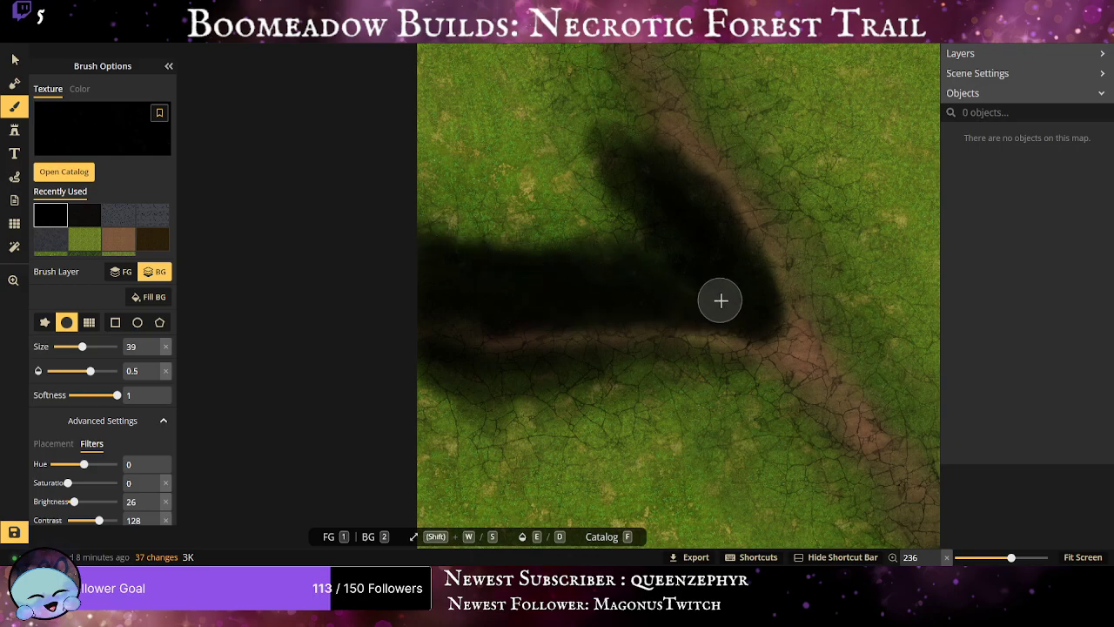
Extend the dark shading along the northern trail's western edge up to the top of the map.
{"action": "left_click_drag", "start_coordinate": [743, 244], "coordinate": [747, 390]}
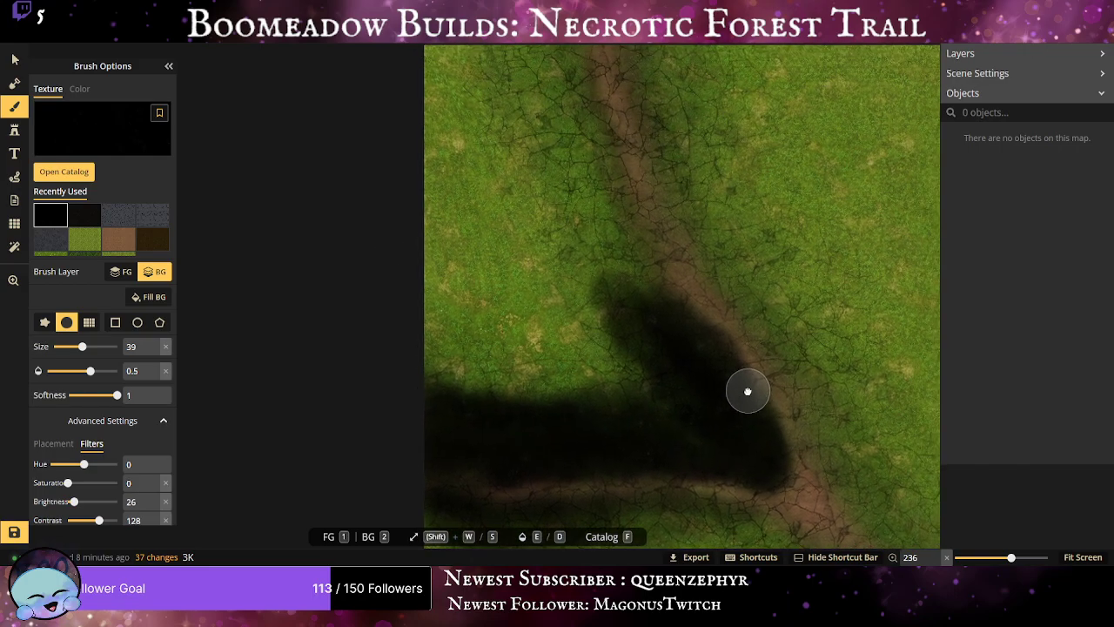
{"action": "scroll", "coordinate": [716, 329], "scroll_direction": "down", "scroll_amount": 1}
{"action": "scroll", "coordinate": [669, 316], "scroll_direction": "up", "scroll_amount": 1}
{"action": "mouse_move", "coordinate": [670, 290]}
{"action": "left_mouse_down"}
{"action": "mouse_move", "coordinate": [632, 294]}
{"action": "mouse_move", "coordinate": [670, 311]}
{"action": "mouse_move", "coordinate": [655, 266]}
{"action": "mouse_move", "coordinate": [605, 209]}
{"action": "mouse_move", "coordinate": [583, 130]}
{"action": "left_mouse_up"}
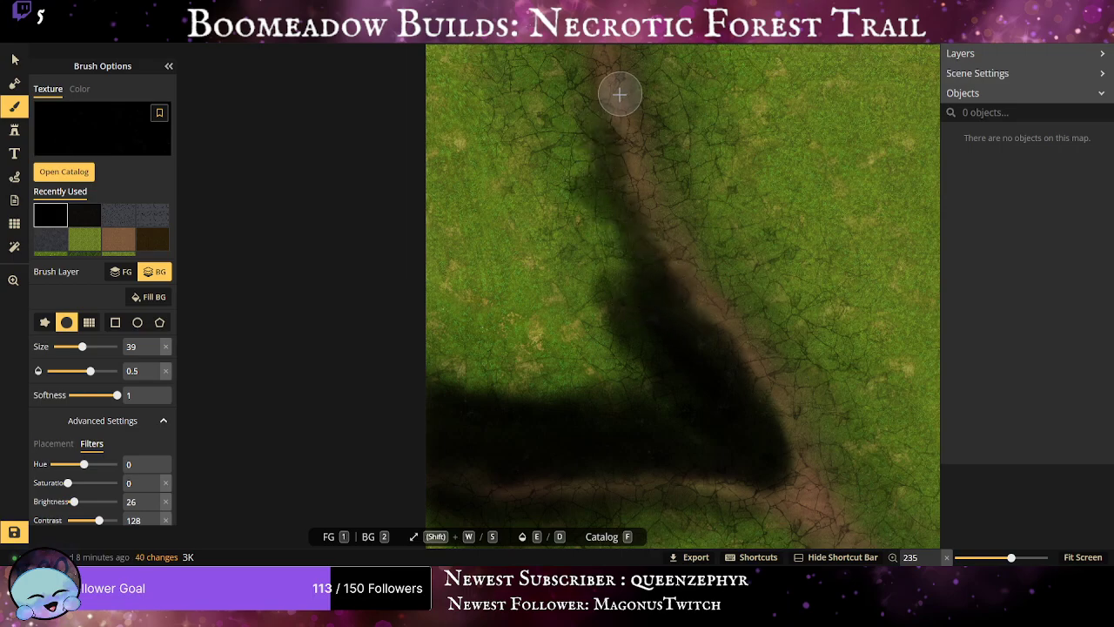
{"action": "left_click_drag", "start_coordinate": [619, 94], "coordinate": [609, 181]}
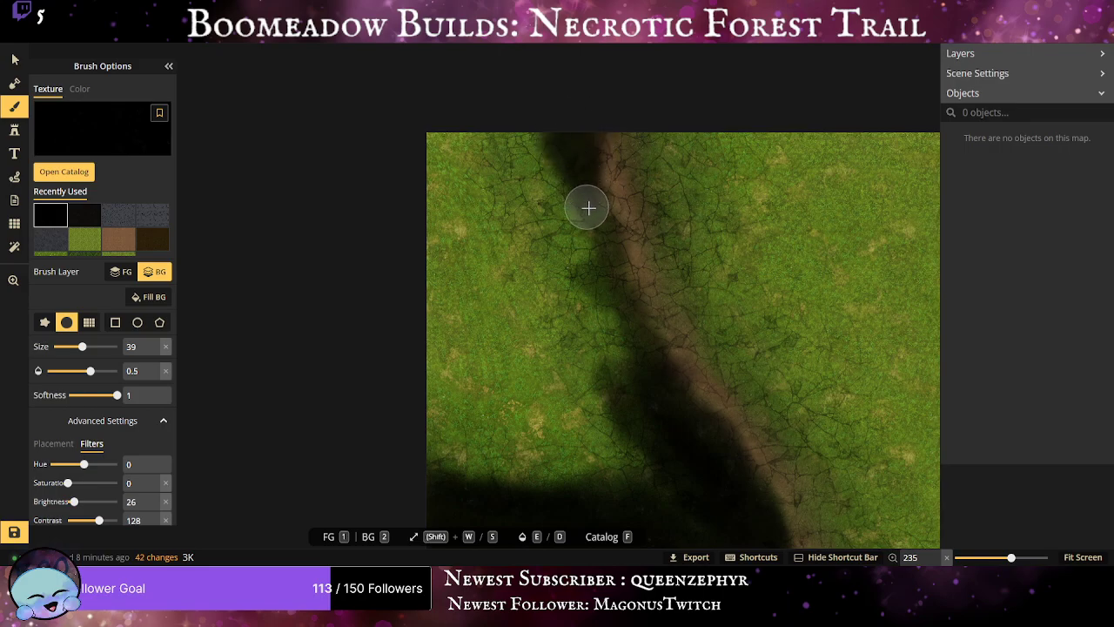
{"action": "left_click_drag", "start_coordinate": [601, 243], "coordinate": [644, 294]}
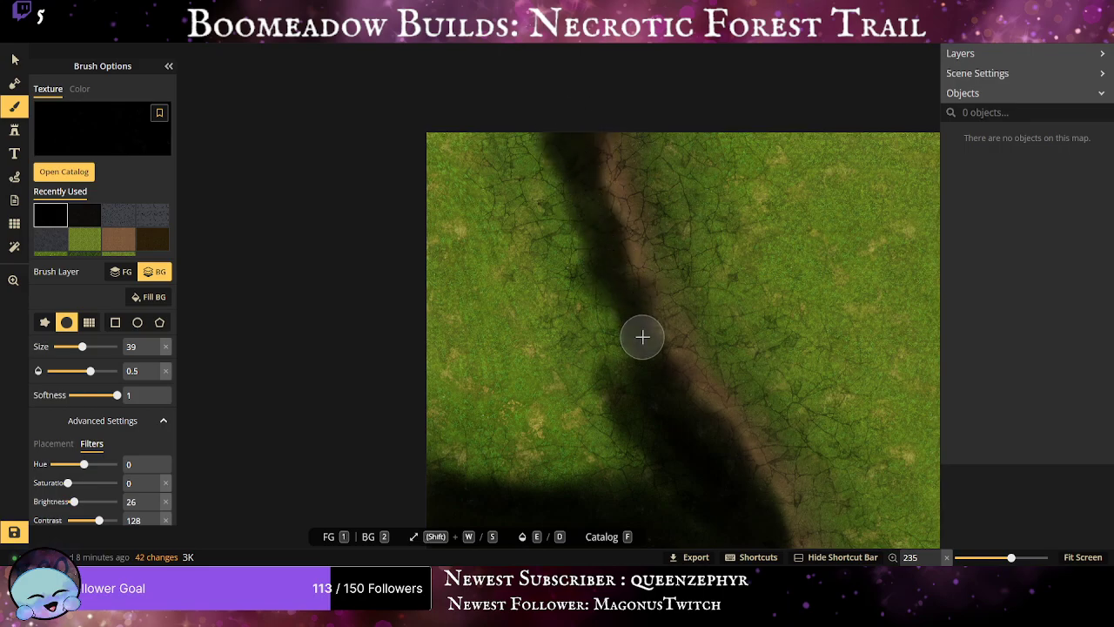
{"action": "mouse_move", "coordinate": [642, 336]}
{"action": "left_mouse_down"}
{"action": "mouse_move", "coordinate": [596, 289]}
{"action": "mouse_move", "coordinate": [636, 328]}
{"action": "mouse_move", "coordinate": [618, 293]}
{"action": "mouse_move", "coordinate": [633, 378]}
{"action": "left_mouse_up"}
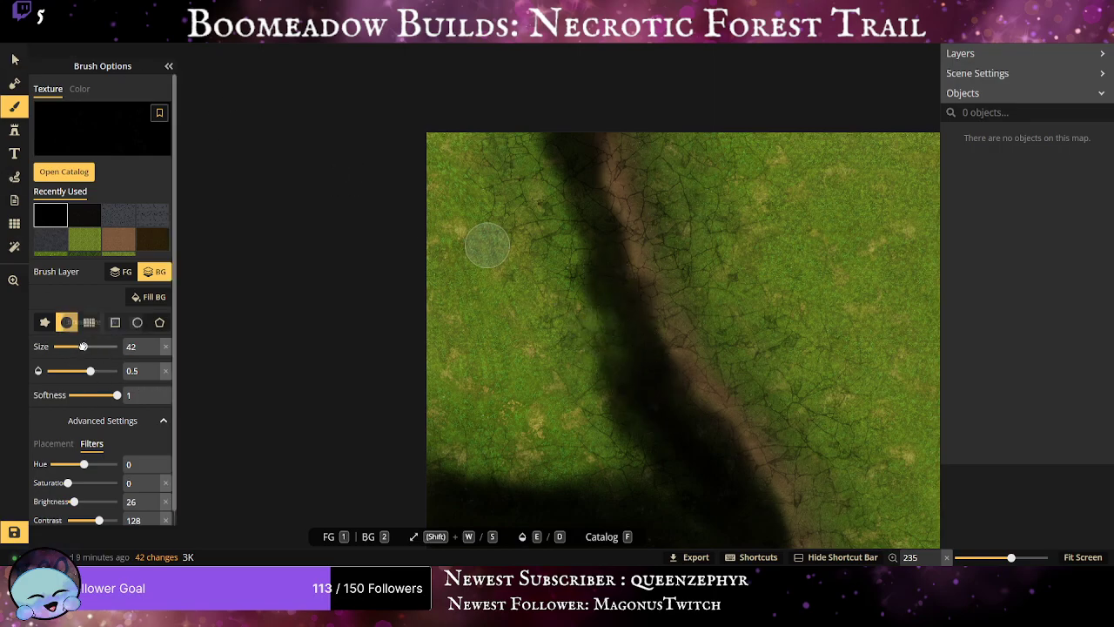
Set the brush size to 67 and shade broad dark bands along both sides of the northern trail down to the junction.
{"action": "left_click_drag", "start_coordinate": [91, 348], "coordinate": [93, 347]}
{"action": "mouse_move", "coordinate": [533, 140]}
{"action": "left_mouse_down"}
{"action": "mouse_move", "coordinate": [534, 168]}
{"action": "mouse_move", "coordinate": [570, 220]}
{"action": "mouse_move", "coordinate": [547, 136]}
{"action": "mouse_move", "coordinate": [566, 168]}
{"action": "mouse_move", "coordinate": [547, 138]}
{"action": "mouse_move", "coordinate": [550, 184]}
{"action": "mouse_move", "coordinate": [566, 176]}
{"action": "mouse_move", "coordinate": [576, 282]}
{"action": "mouse_move", "coordinate": [543, 292]}
{"action": "mouse_move", "coordinate": [551, 258]}
{"action": "mouse_move", "coordinate": [581, 246]}
{"action": "mouse_move", "coordinate": [575, 317]}
{"action": "mouse_move", "coordinate": [618, 370]}
{"action": "mouse_move", "coordinate": [588, 297]}
{"action": "mouse_move", "coordinate": [632, 321]}
{"action": "mouse_move", "coordinate": [595, 249]}
{"action": "mouse_move", "coordinate": [603, 229]}
{"action": "mouse_move", "coordinate": [631, 373]}
{"action": "mouse_move", "coordinate": [666, 408]}
{"action": "mouse_move", "coordinate": [603, 392]}
{"action": "mouse_move", "coordinate": [557, 281]}
{"action": "mouse_move", "coordinate": [529, 166]}
{"action": "mouse_move", "coordinate": [558, 210]}
{"action": "mouse_move", "coordinate": [607, 381]}
{"action": "mouse_move", "coordinate": [719, 477]}
{"action": "mouse_move", "coordinate": [623, 466]}
{"action": "mouse_move", "coordinate": [633, 433]}
{"action": "mouse_move", "coordinate": [671, 497]}
{"action": "mouse_move", "coordinate": [610, 408]}
{"action": "left_mouse_up"}
{"action": "mouse_move", "coordinate": [693, 110]}
{"action": "left_mouse_down"}
{"action": "mouse_move", "coordinate": [656, 163]}
{"action": "mouse_move", "coordinate": [667, 169]}
{"action": "mouse_move", "coordinate": [646, 131]}
{"action": "mouse_move", "coordinate": [727, 166]}
{"action": "mouse_move", "coordinate": [676, 193]}
{"action": "mouse_move", "coordinate": [657, 227]}
{"action": "mouse_move", "coordinate": [640, 154]}
{"action": "mouse_move", "coordinate": [667, 280]}
{"action": "mouse_move", "coordinate": [709, 321]}
{"action": "mouse_move", "coordinate": [658, 221]}
{"action": "mouse_move", "coordinate": [665, 260]}
{"action": "mouse_move", "coordinate": [732, 334]}
{"action": "mouse_move", "coordinate": [727, 360]}
{"action": "mouse_move", "coordinate": [681, 294]}
{"action": "mouse_move", "coordinate": [670, 219]}
{"action": "mouse_move", "coordinate": [707, 283]}
{"action": "mouse_move", "coordinate": [697, 290]}
{"action": "mouse_move", "coordinate": [685, 239]}
{"action": "mouse_move", "coordinate": [712, 330]}
{"action": "left_mouse_up"}
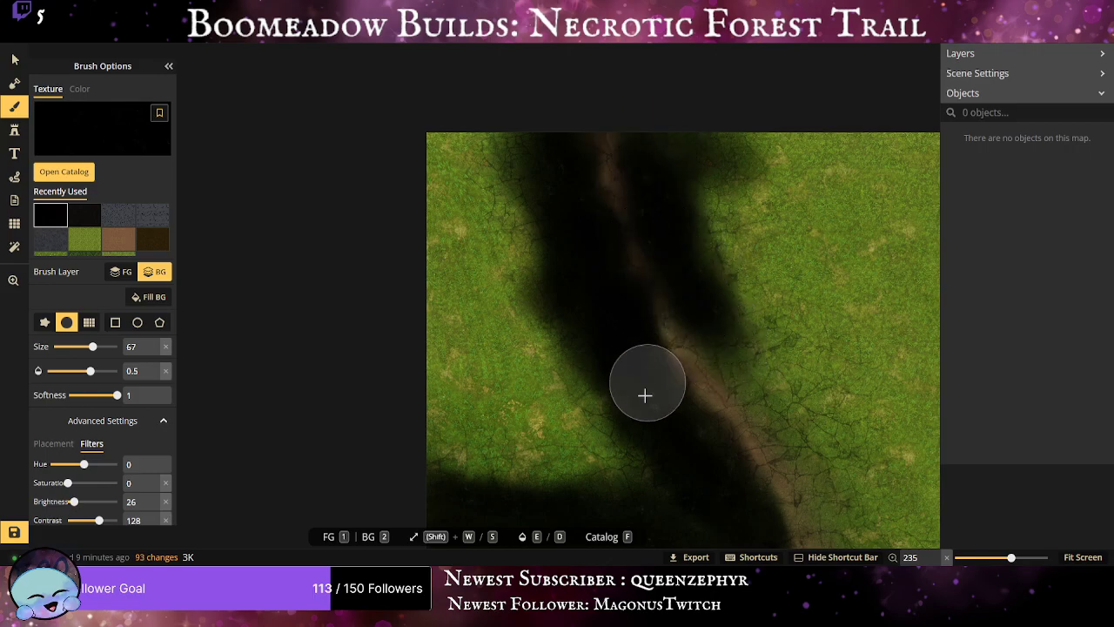
{"action": "mouse_move", "coordinate": [530, 334]}
{"action": "left_mouse_down"}
{"action": "mouse_move", "coordinate": [453, 217]}
{"action": "mouse_move", "coordinate": [286, 139]}
{"action": "left_mouse_up"}
{"action": "mouse_move", "coordinate": [456, 131]}
{"action": "left_mouse_down"}
{"action": "mouse_move", "coordinate": [542, 157]}
{"action": "mouse_move", "coordinate": [472, 138]}
{"action": "mouse_move", "coordinate": [574, 264]}
{"action": "mouse_move", "coordinate": [535, 257]}
{"action": "mouse_move", "coordinate": [487, 144]}
{"action": "mouse_move", "coordinate": [591, 330]}
{"action": "mouse_move", "coordinate": [555, 222]}
{"action": "mouse_move", "coordinate": [494, 116]}
{"action": "mouse_move", "coordinate": [552, 128]}
{"action": "mouse_move", "coordinate": [581, 195]}
{"action": "mouse_move", "coordinate": [569, 236]}
{"action": "mouse_move", "coordinate": [604, 298]}
{"action": "mouse_move", "coordinate": [600, 319]}
{"action": "mouse_move", "coordinate": [589, 271]}
{"action": "mouse_move", "coordinate": [611, 367]}
{"action": "mouse_move", "coordinate": [598, 395]}
{"action": "mouse_move", "coordinate": [566, 332]}
{"action": "mouse_move", "coordinate": [594, 383]}
{"action": "mouse_move", "coordinate": [562, 362]}
{"action": "mouse_move", "coordinate": [510, 220]}
{"action": "mouse_move", "coordinate": [457, 137]}
{"action": "mouse_move", "coordinate": [453, 155]}
{"action": "mouse_move", "coordinate": [531, 248]}
{"action": "mouse_move", "coordinate": [409, 163]}
{"action": "left_mouse_up"}
{"action": "left_click_drag", "start_coordinate": [536, 380], "coordinate": [493, 249]}
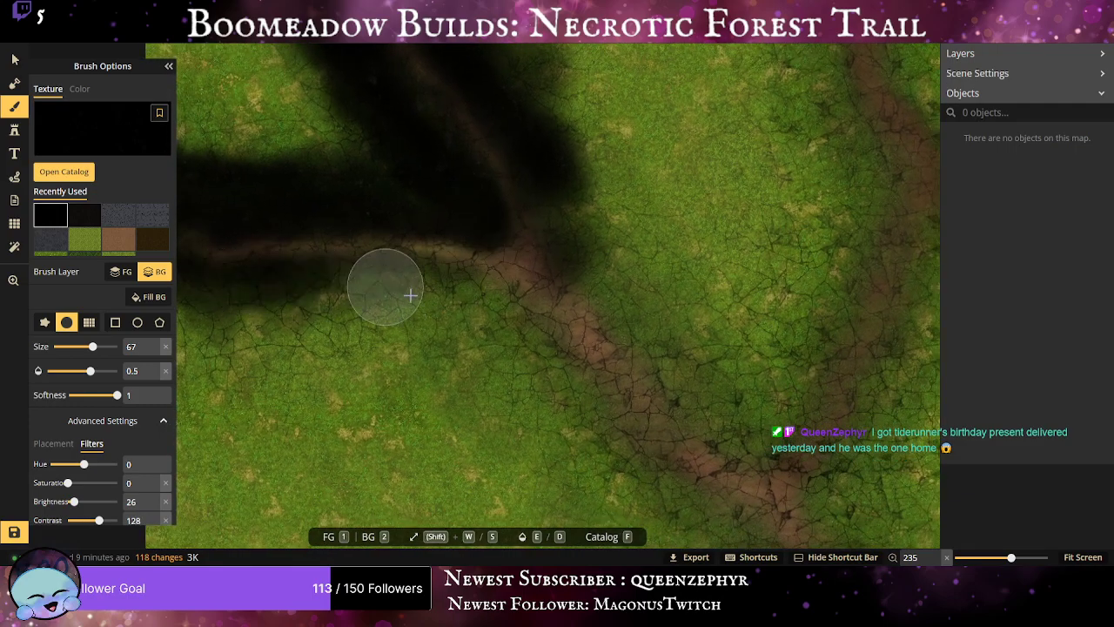
Blacken the grass below the western trail and along both sides of the trail running southeast from the junction.
{"action": "mouse_move", "coordinate": [410, 293]}
{"action": "left_mouse_down"}
{"action": "mouse_move", "coordinate": [356, 276]}
{"action": "mouse_move", "coordinate": [408, 288]}
{"action": "mouse_move", "coordinate": [285, 279]}
{"action": "mouse_move", "coordinate": [328, 294]}
{"action": "mouse_move", "coordinate": [321, 346]}
{"action": "mouse_move", "coordinate": [422, 278]}
{"action": "mouse_move", "coordinate": [314, 375]}
{"action": "mouse_move", "coordinate": [255, 303]}
{"action": "left_mouse_up"}
{"action": "mouse_move", "coordinate": [502, 321]}
{"action": "left_mouse_down"}
{"action": "mouse_move", "coordinate": [610, 421]}
{"action": "mouse_move", "coordinate": [509, 305]}
{"action": "mouse_move", "coordinate": [555, 339]}
{"action": "mouse_move", "coordinate": [525, 271]}
{"action": "mouse_move", "coordinate": [621, 357]}
{"action": "mouse_move", "coordinate": [541, 192]}
{"action": "mouse_move", "coordinate": [611, 318]}
{"action": "mouse_move", "coordinate": [581, 217]}
{"action": "mouse_move", "coordinate": [644, 280]}
{"action": "mouse_move", "coordinate": [677, 339]}
{"action": "mouse_move", "coordinate": [619, 349]}
{"action": "left_mouse_up"}
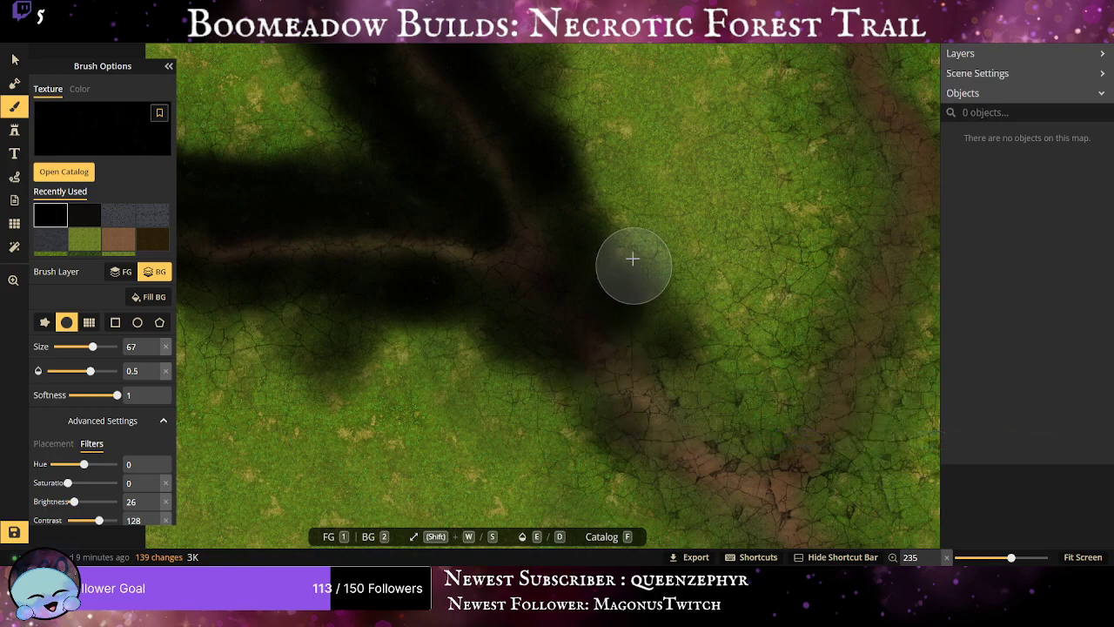
{"action": "mouse_move", "coordinate": [639, 308]}
{"action": "left_mouse_down"}
{"action": "mouse_move", "coordinate": [666, 301]}
{"action": "mouse_move", "coordinate": [653, 351]}
{"action": "mouse_move", "coordinate": [706, 380]}
{"action": "mouse_move", "coordinate": [778, 381]}
{"action": "mouse_move", "coordinate": [724, 382]}
{"action": "mouse_move", "coordinate": [721, 438]}
{"action": "left_mouse_up"}
{"action": "mouse_move", "coordinate": [632, 351]}
{"action": "left_mouse_down"}
{"action": "mouse_move", "coordinate": [670, 342]}
{"action": "mouse_move", "coordinate": [709, 277]}
{"action": "mouse_move", "coordinate": [649, 222]}
{"action": "mouse_move", "coordinate": [672, 216]}
{"action": "mouse_move", "coordinate": [724, 244]}
{"action": "mouse_move", "coordinate": [748, 362]}
{"action": "mouse_move", "coordinate": [741, 425]}
{"action": "mouse_move", "coordinate": [677, 218]}
{"action": "mouse_move", "coordinate": [750, 420]}
{"action": "left_mouse_up"}
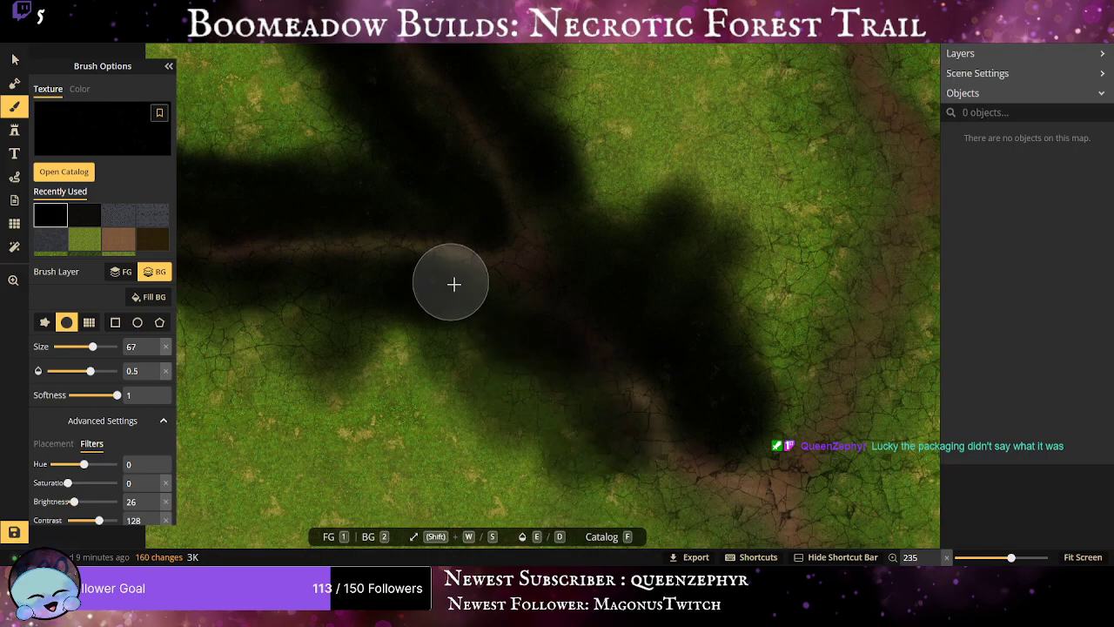
{"action": "left_click_drag", "start_coordinate": [577, 406], "coordinate": [508, 406]}
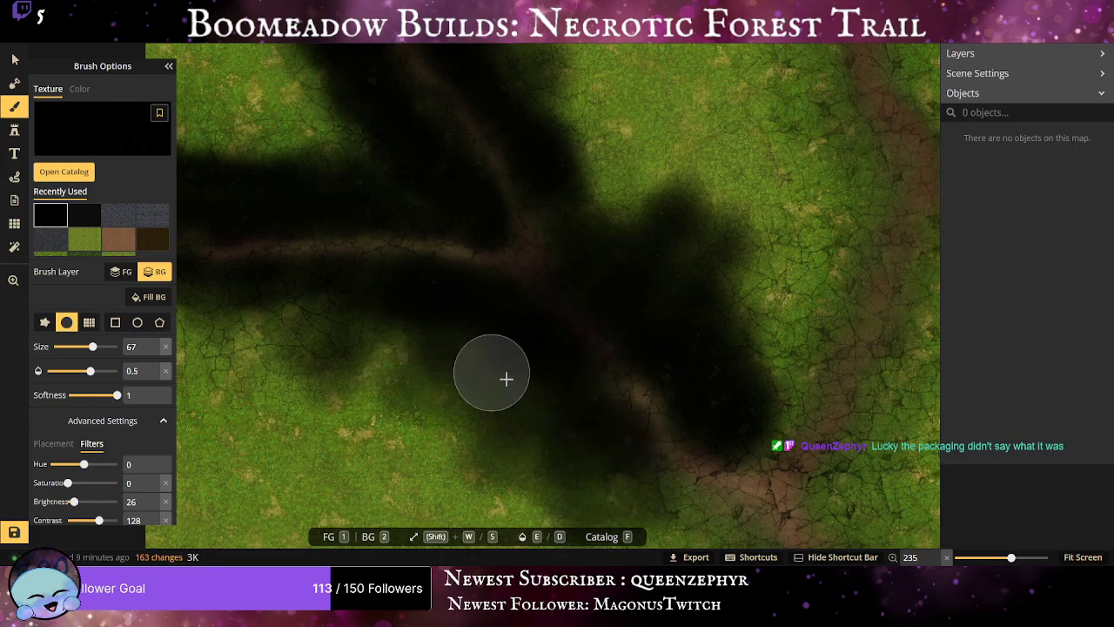
{"action": "mouse_move", "coordinate": [331, 293]}
{"action": "left_mouse_down"}
{"action": "mouse_move", "coordinate": [267, 293]}
{"action": "mouse_move", "coordinate": [257, 259]}
{"action": "left_mouse_up"}
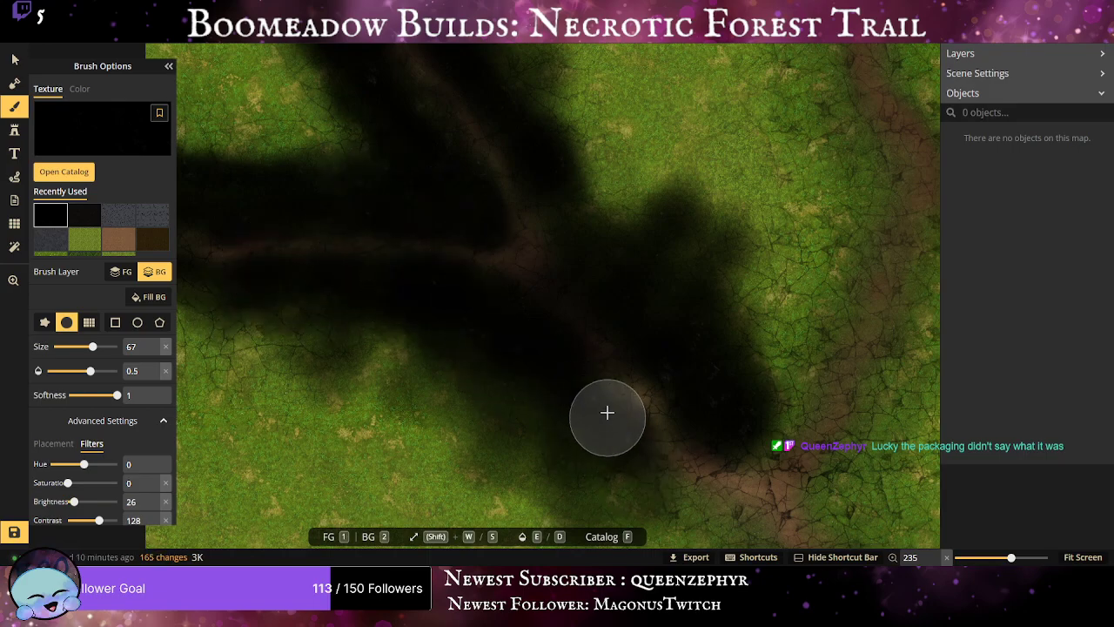
Shade the western edge of the northeastern trail from the lower fork up to the top of the map.
{"action": "scroll", "coordinate": [621, 461], "scroll_direction": "down", "scroll_amount": 4}
{"action": "left_click_drag", "start_coordinate": [535, 421], "coordinate": [301, 312]}
{"action": "scroll", "coordinate": [407, 304], "scroll_direction": "up", "scroll_amount": 1}
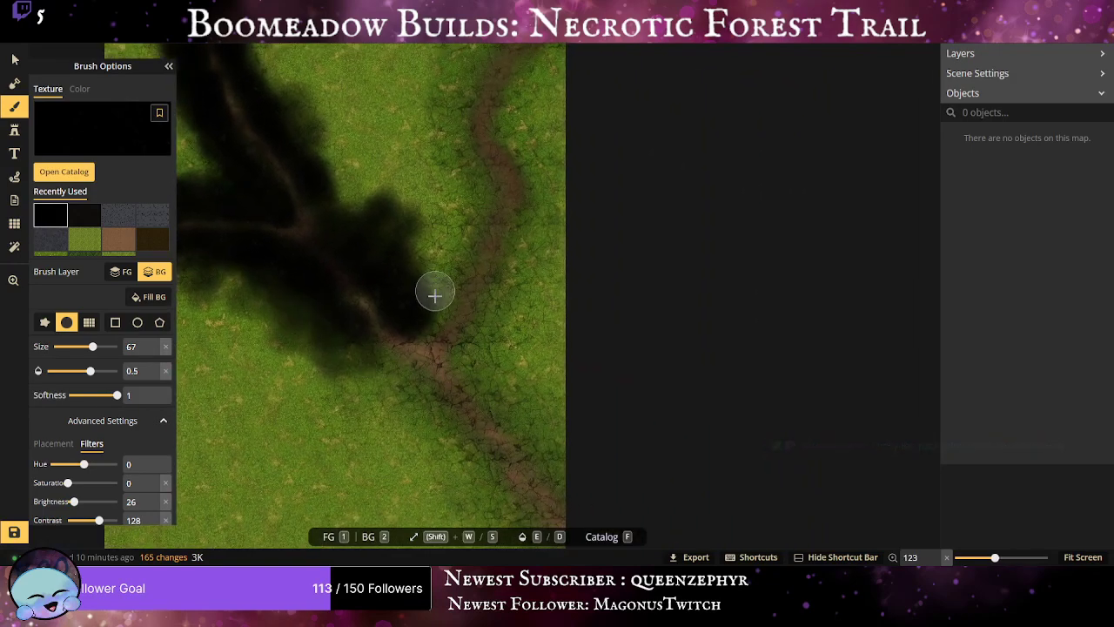
{"action": "left_click_drag", "start_coordinate": [518, 218], "coordinate": [453, 287]}
{"action": "mouse_move", "coordinate": [383, 340]}
{"action": "left_mouse_down"}
{"action": "mouse_move", "coordinate": [355, 403]}
{"action": "mouse_move", "coordinate": [379, 396]}
{"action": "mouse_move", "coordinate": [361, 397]}
{"action": "mouse_move", "coordinate": [347, 375]}
{"action": "mouse_move", "coordinate": [354, 398]}
{"action": "mouse_move", "coordinate": [418, 279]}
{"action": "mouse_move", "coordinate": [375, 398]}
{"action": "mouse_move", "coordinate": [416, 323]}
{"action": "mouse_move", "coordinate": [380, 286]}
{"action": "mouse_move", "coordinate": [415, 270]}
{"action": "mouse_move", "coordinate": [403, 278]}
{"action": "mouse_move", "coordinate": [403, 231]}
{"action": "mouse_move", "coordinate": [407, 259]}
{"action": "mouse_move", "coordinate": [372, 367]}
{"action": "mouse_move", "coordinate": [341, 362]}
{"action": "left_mouse_up"}
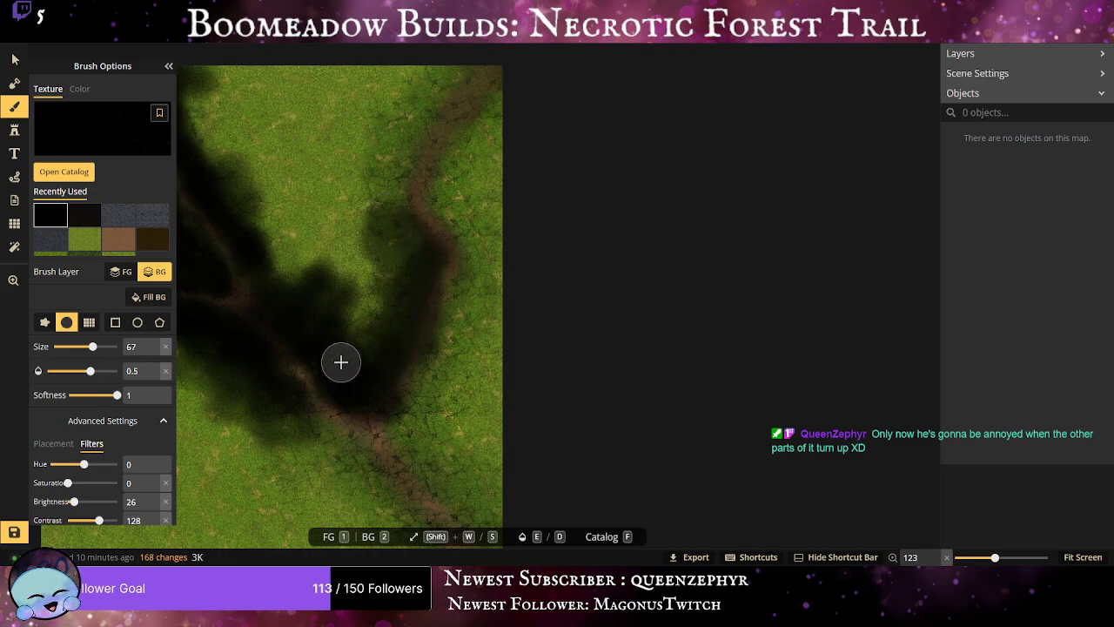
{"action": "mouse_move", "coordinate": [388, 221]}
{"action": "left_mouse_down"}
{"action": "mouse_move", "coordinate": [432, 108]}
{"action": "mouse_move", "coordinate": [477, 59]}
{"action": "left_mouse_up"}
{"action": "scroll", "coordinate": [461, 209], "scroll_direction": "down", "scroll_amount": 2}
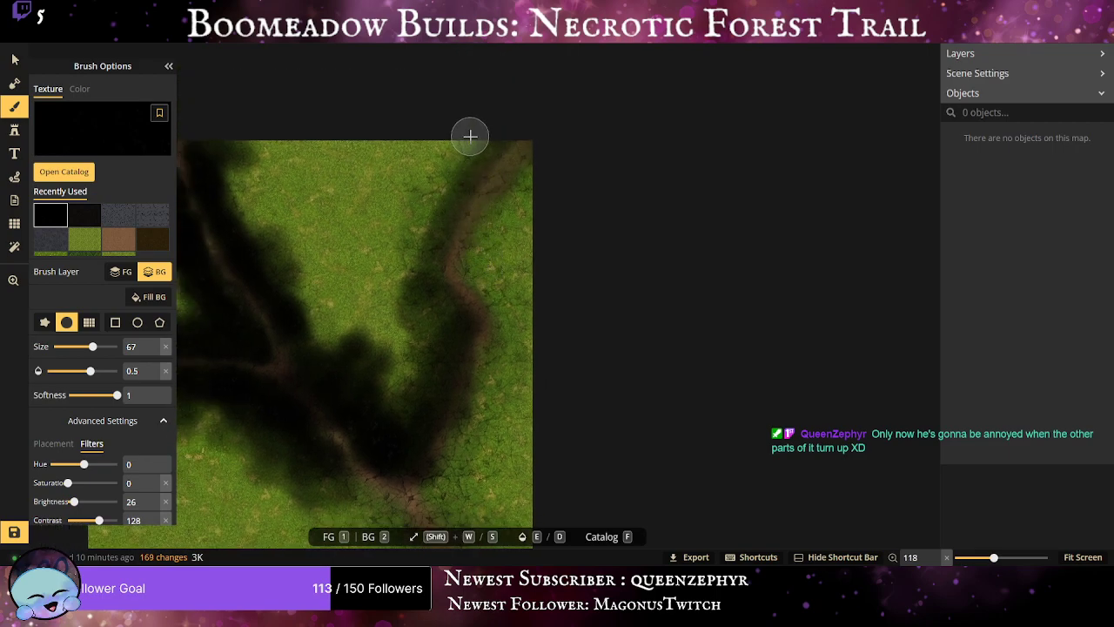
Widen the shading beside the upper northeastern trail and blacken its eastern side out to the map border.
{"action": "mouse_move", "coordinate": [497, 155]}
{"action": "left_mouse_down"}
{"action": "mouse_move", "coordinate": [451, 164]}
{"action": "mouse_move", "coordinate": [459, 194]}
{"action": "mouse_move", "coordinate": [440, 199]}
{"action": "mouse_move", "coordinate": [427, 241]}
{"action": "mouse_move", "coordinate": [404, 247]}
{"action": "mouse_move", "coordinate": [423, 269]}
{"action": "mouse_move", "coordinate": [443, 189]}
{"action": "mouse_move", "coordinate": [492, 129]}
{"action": "mouse_move", "coordinate": [463, 186]}
{"action": "mouse_move", "coordinate": [408, 209]}
{"action": "mouse_move", "coordinate": [426, 160]}
{"action": "mouse_move", "coordinate": [441, 299]}
{"action": "mouse_move", "coordinate": [398, 261]}
{"action": "mouse_move", "coordinate": [467, 341]}
{"action": "mouse_move", "coordinate": [446, 320]}
{"action": "mouse_move", "coordinate": [413, 350]}
{"action": "mouse_move", "coordinate": [391, 438]}
{"action": "mouse_move", "coordinate": [395, 408]}
{"action": "mouse_move", "coordinate": [642, 441]}
{"action": "left_mouse_up"}
{"action": "mouse_move", "coordinate": [509, 219]}
{"action": "left_mouse_down"}
{"action": "mouse_move", "coordinate": [539, 161]}
{"action": "mouse_move", "coordinate": [504, 194]}
{"action": "mouse_move", "coordinate": [492, 230]}
{"action": "mouse_move", "coordinate": [466, 228]}
{"action": "mouse_move", "coordinate": [465, 251]}
{"action": "mouse_move", "coordinate": [477, 273]}
{"action": "mouse_move", "coordinate": [489, 272]}
{"action": "mouse_move", "coordinate": [450, 244]}
{"action": "mouse_move", "coordinate": [509, 242]}
{"action": "mouse_move", "coordinate": [482, 292]}
{"action": "mouse_move", "coordinate": [492, 281]}
{"action": "mouse_move", "coordinate": [502, 312]}
{"action": "mouse_move", "coordinate": [482, 271]}
{"action": "mouse_move", "coordinate": [463, 264]}
{"action": "mouse_move", "coordinate": [473, 258]}
{"action": "mouse_move", "coordinate": [496, 317]}
{"action": "left_mouse_up"}
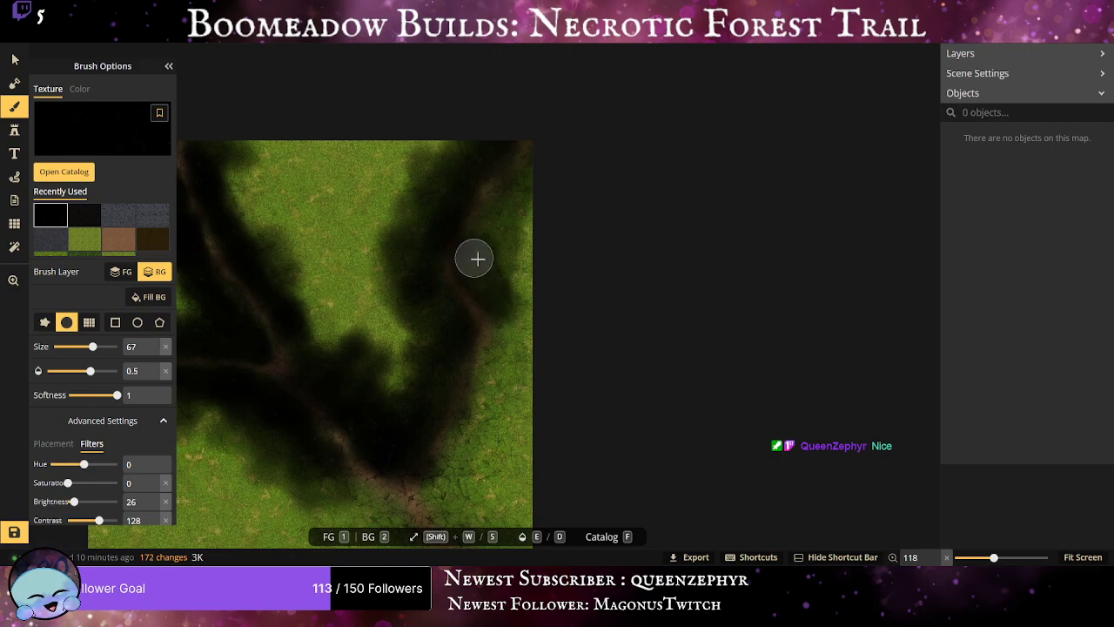
{"action": "mouse_move", "coordinate": [493, 224]}
{"action": "left_mouse_down"}
{"action": "mouse_move", "coordinate": [536, 200]}
{"action": "mouse_move", "coordinate": [500, 247]}
{"action": "mouse_move", "coordinate": [517, 287]}
{"action": "left_mouse_up"}
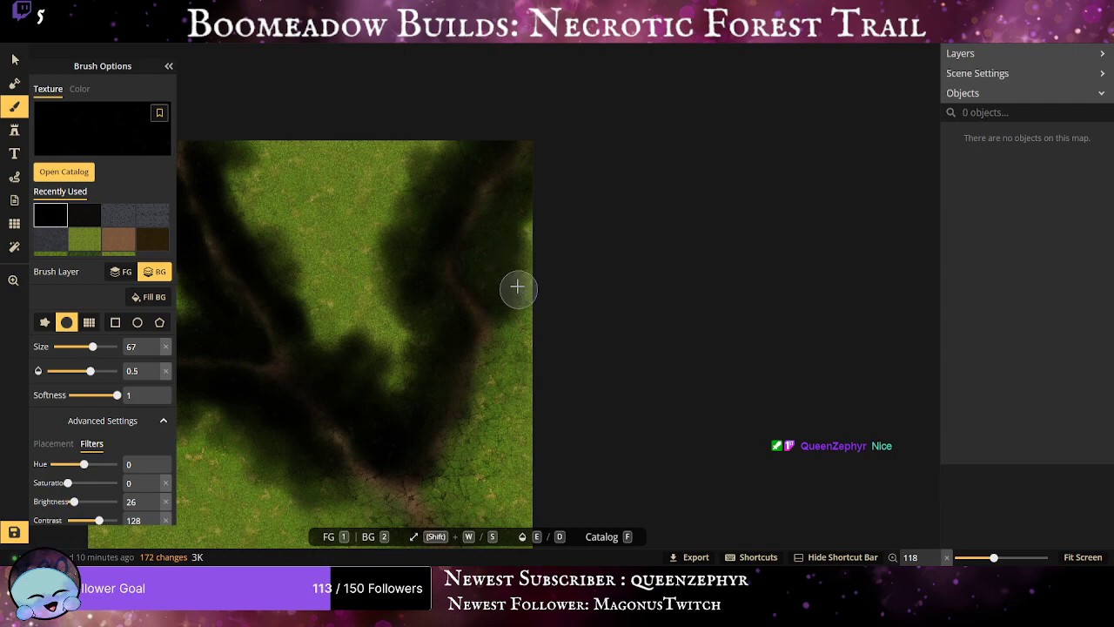
{"action": "mouse_move", "coordinate": [512, 330]}
{"action": "left_mouse_down"}
{"action": "mouse_move", "coordinate": [485, 313]}
{"action": "mouse_move", "coordinate": [473, 263]}
{"action": "mouse_move", "coordinate": [493, 313]}
{"action": "mouse_move", "coordinate": [520, 183]}
{"action": "mouse_move", "coordinate": [591, 142]}
{"action": "left_mouse_up"}
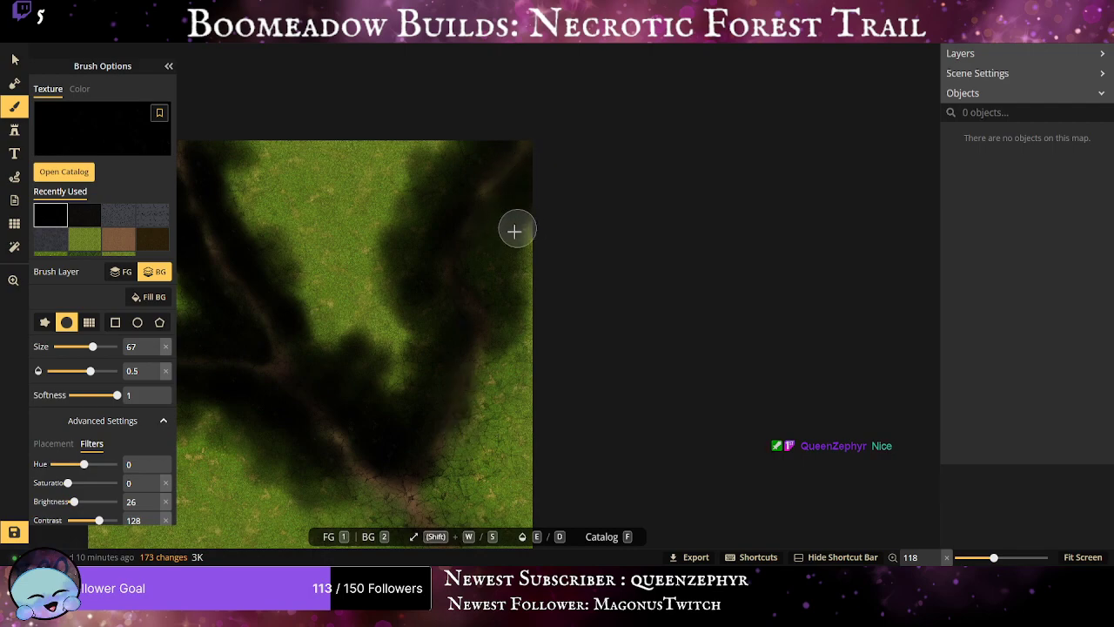
{"action": "mouse_move", "coordinate": [484, 346]}
{"action": "left_mouse_down"}
{"action": "mouse_move", "coordinate": [483, 396]}
{"action": "mouse_move", "coordinate": [493, 398]}
{"action": "mouse_move", "coordinate": [488, 246]}
{"action": "left_mouse_up"}
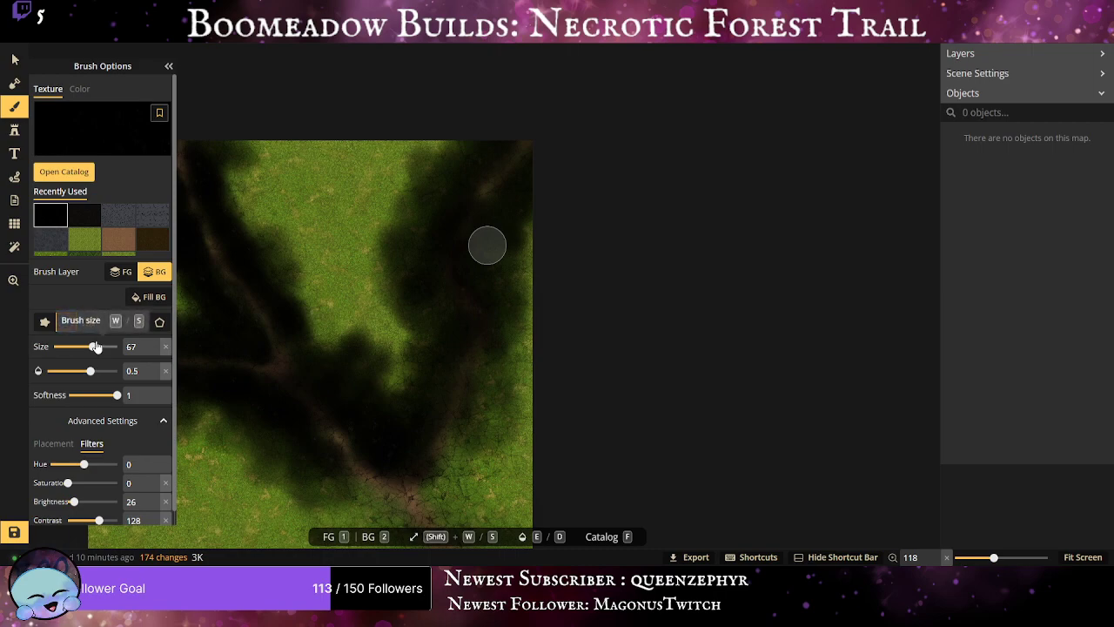
Set the brush size to 98 and shade the grass along both sides of the lower southeastern trail.
{"action": "left_click_drag", "start_coordinate": [92, 347], "coordinate": [100, 347]}
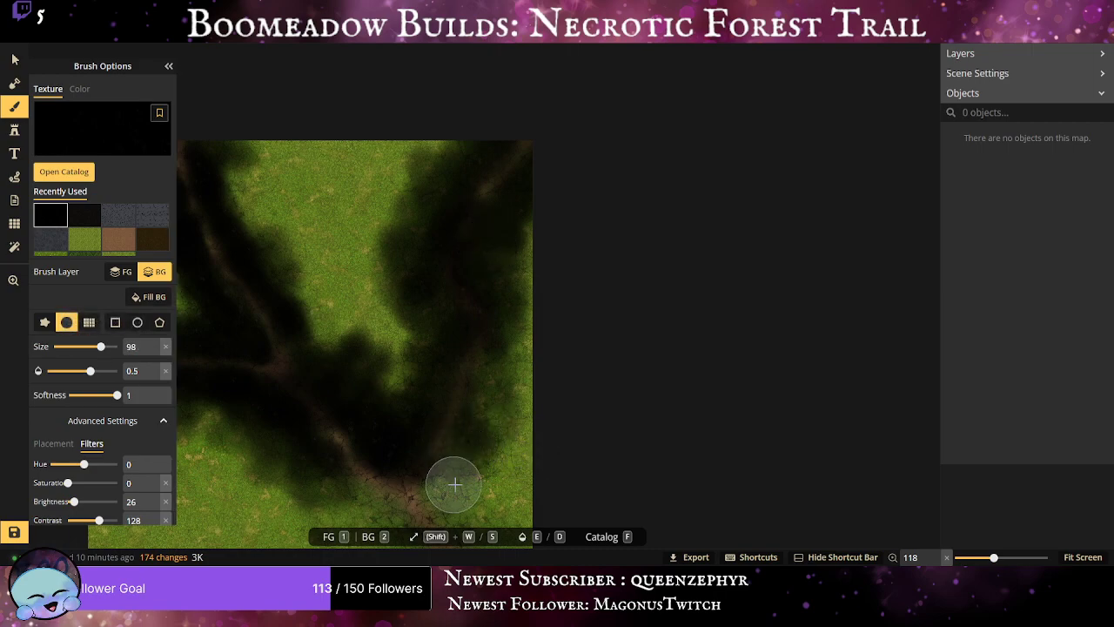
{"action": "mouse_move", "coordinate": [468, 482]}
{"action": "left_mouse_down"}
{"action": "mouse_move", "coordinate": [510, 331]}
{"action": "mouse_move", "coordinate": [472, 293]}
{"action": "mouse_move", "coordinate": [483, 455]}
{"action": "left_mouse_up"}
{"action": "mouse_move", "coordinate": [377, 467]}
{"action": "left_mouse_down"}
{"action": "mouse_move", "coordinate": [347, 243]}
{"action": "mouse_move", "coordinate": [343, 326]}
{"action": "mouse_move", "coordinate": [433, 406]}
{"action": "mouse_move", "coordinate": [508, 516]}
{"action": "mouse_move", "coordinate": [386, 366]}
{"action": "mouse_move", "coordinate": [434, 530]}
{"action": "mouse_move", "coordinate": [372, 483]}
{"action": "left_mouse_up"}
{"action": "scroll", "coordinate": [311, 269], "scroll_direction": "up", "scroll_amount": 1}
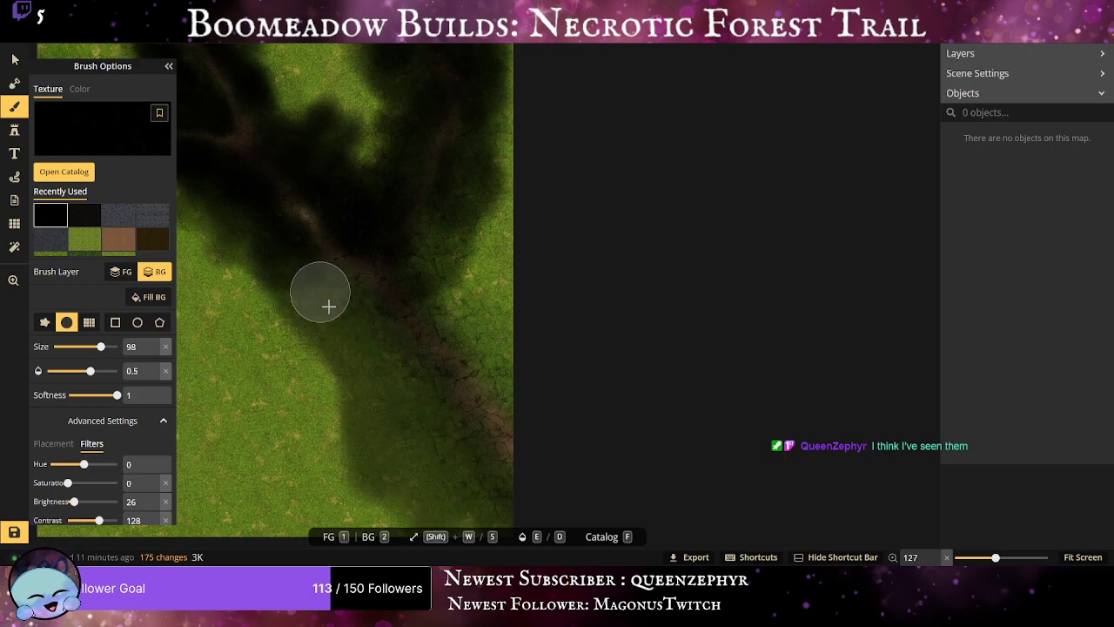
{"action": "mouse_move", "coordinate": [392, 270]}
{"action": "left_mouse_down"}
{"action": "mouse_move", "coordinate": [458, 337]}
{"action": "mouse_move", "coordinate": [526, 485]}
{"action": "mouse_move", "coordinate": [440, 278]}
{"action": "left_mouse_up"}
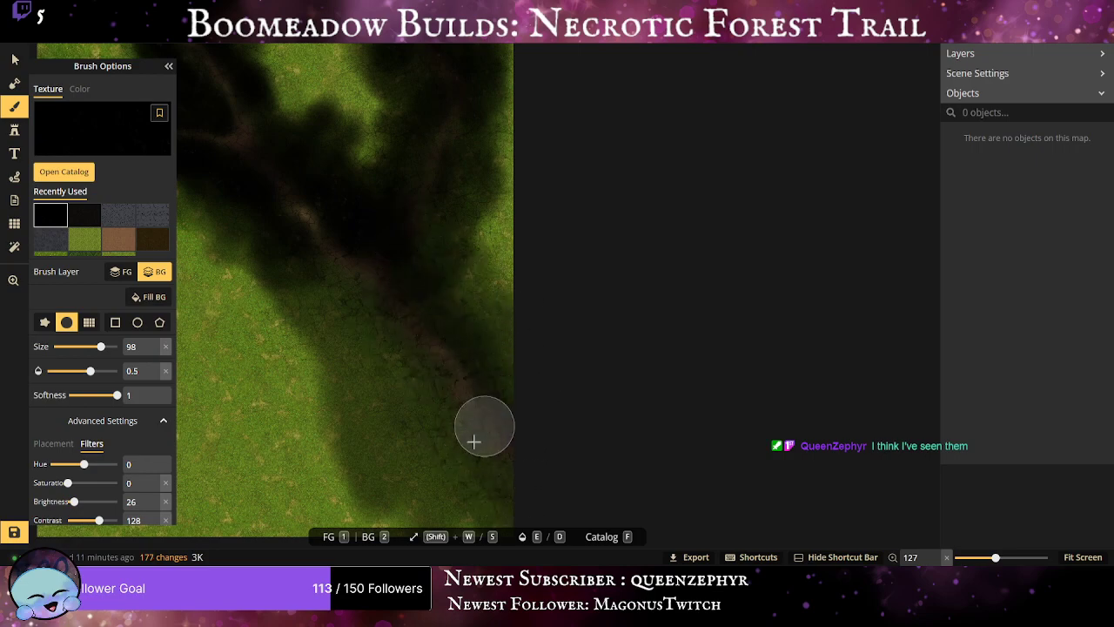
{"action": "mouse_move", "coordinate": [510, 498]}
{"action": "left_mouse_down"}
{"action": "mouse_move", "coordinate": [464, 444]}
{"action": "mouse_move", "coordinate": [465, 395]}
{"action": "mouse_move", "coordinate": [393, 339]}
{"action": "left_mouse_up"}
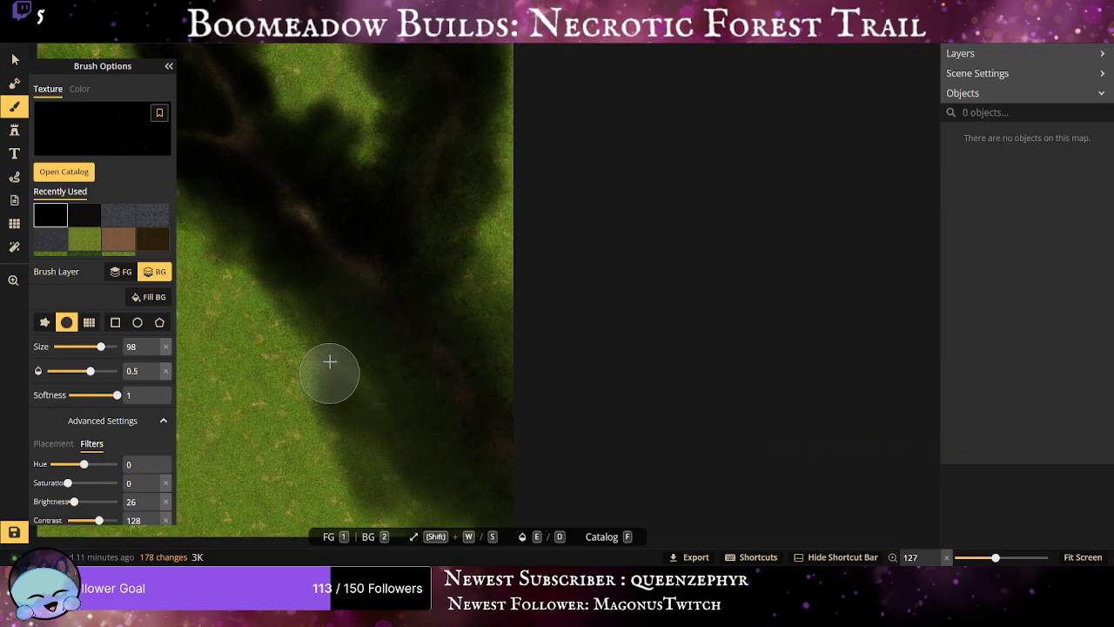
Blacken the southeastern trail itself and widen the black band on its western side down to the map border.
{"action": "mouse_move", "coordinate": [498, 504]}
{"action": "left_mouse_down"}
{"action": "mouse_move", "coordinate": [412, 295]}
{"action": "mouse_move", "coordinate": [334, 214]}
{"action": "left_mouse_up"}
{"action": "mouse_move", "coordinate": [513, 484]}
{"action": "left_mouse_down"}
{"action": "mouse_move", "coordinate": [292, 214]}
{"action": "mouse_move", "coordinate": [291, 252]}
{"action": "mouse_move", "coordinate": [523, 493]}
{"action": "mouse_move", "coordinate": [374, 251]}
{"action": "left_mouse_up"}
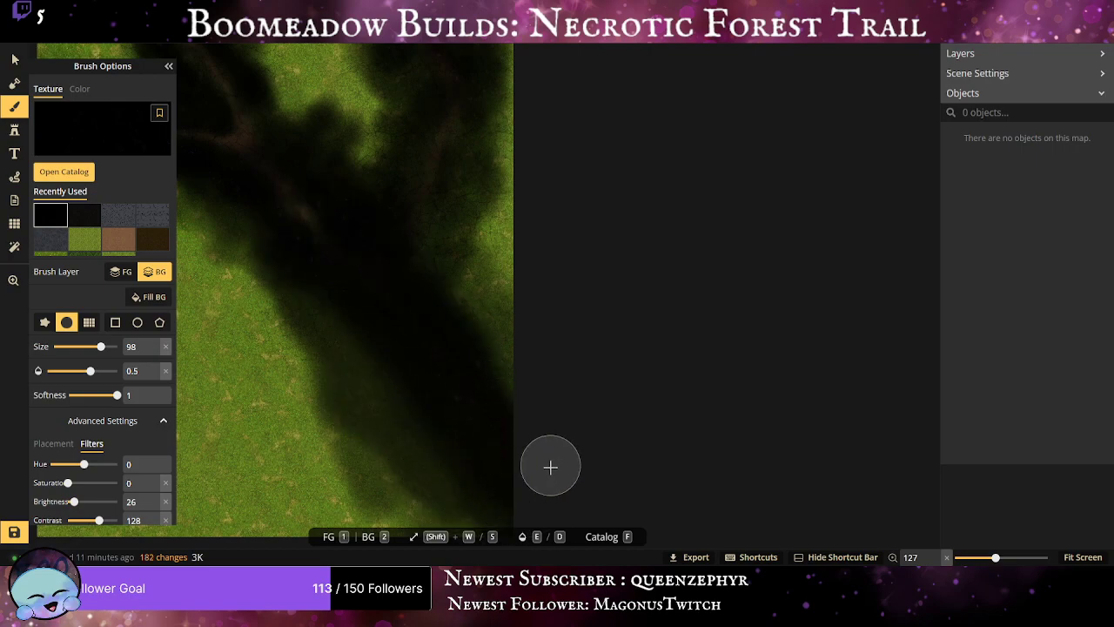
{"action": "mouse_move", "coordinate": [526, 491]}
{"action": "left_mouse_down"}
{"action": "mouse_move", "coordinate": [365, 362]}
{"action": "mouse_move", "coordinate": [282, 261]}
{"action": "left_mouse_up"}
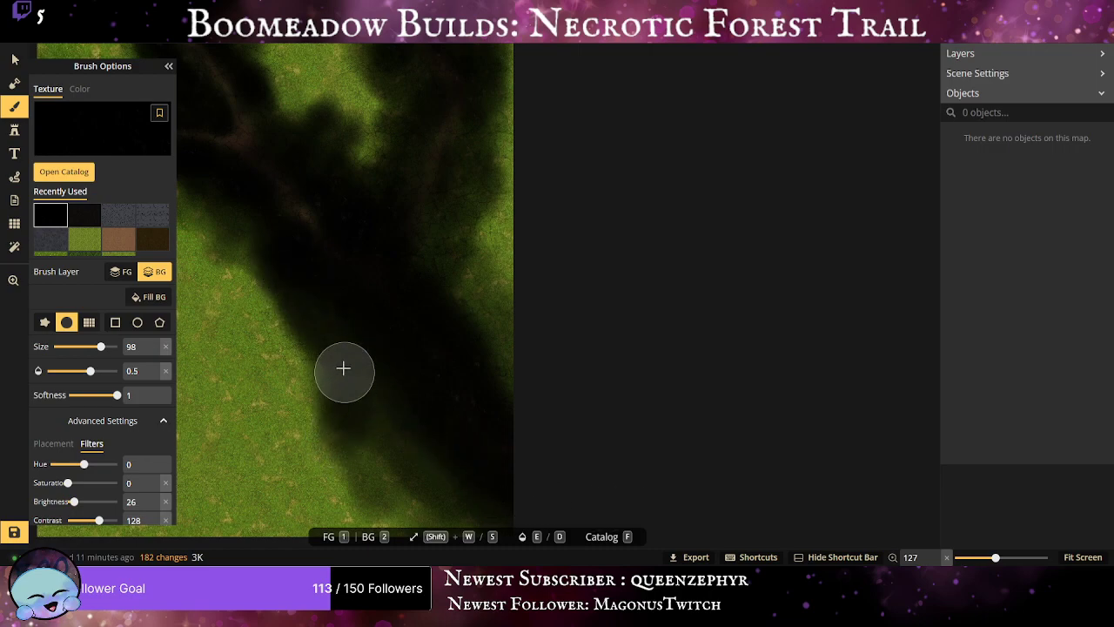
{"action": "left_click_drag", "start_coordinate": [284, 319], "coordinate": [309, 344]}
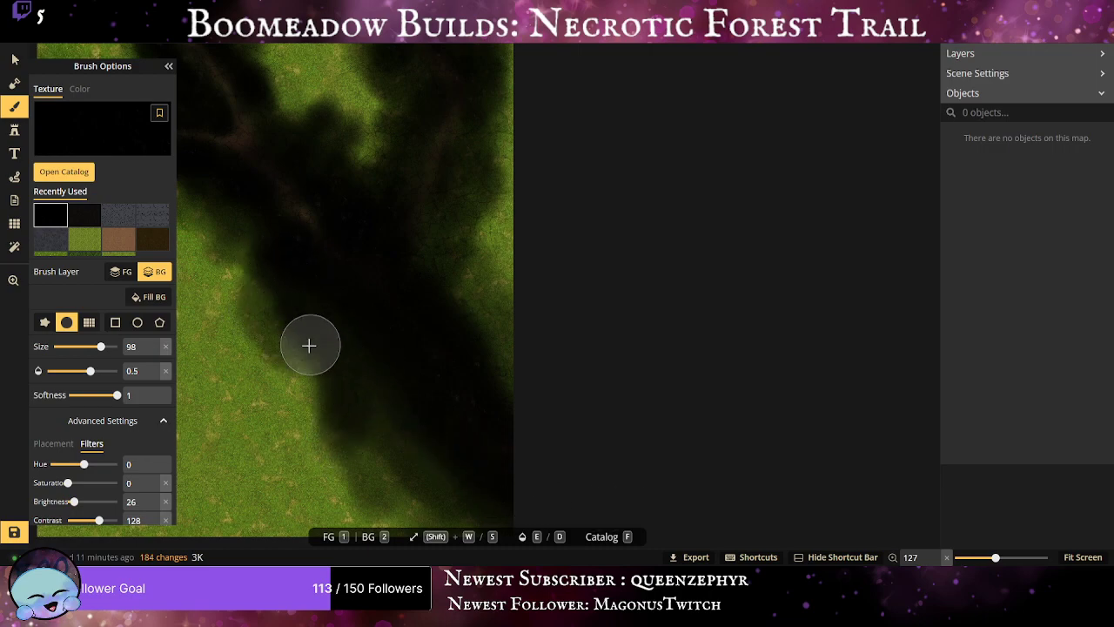
{"action": "mouse_move", "coordinate": [271, 292]}
{"action": "left_mouse_down"}
{"action": "mouse_move", "coordinate": [329, 403]}
{"action": "mouse_move", "coordinate": [442, 473]}
{"action": "mouse_move", "coordinate": [491, 522]}
{"action": "left_mouse_up"}
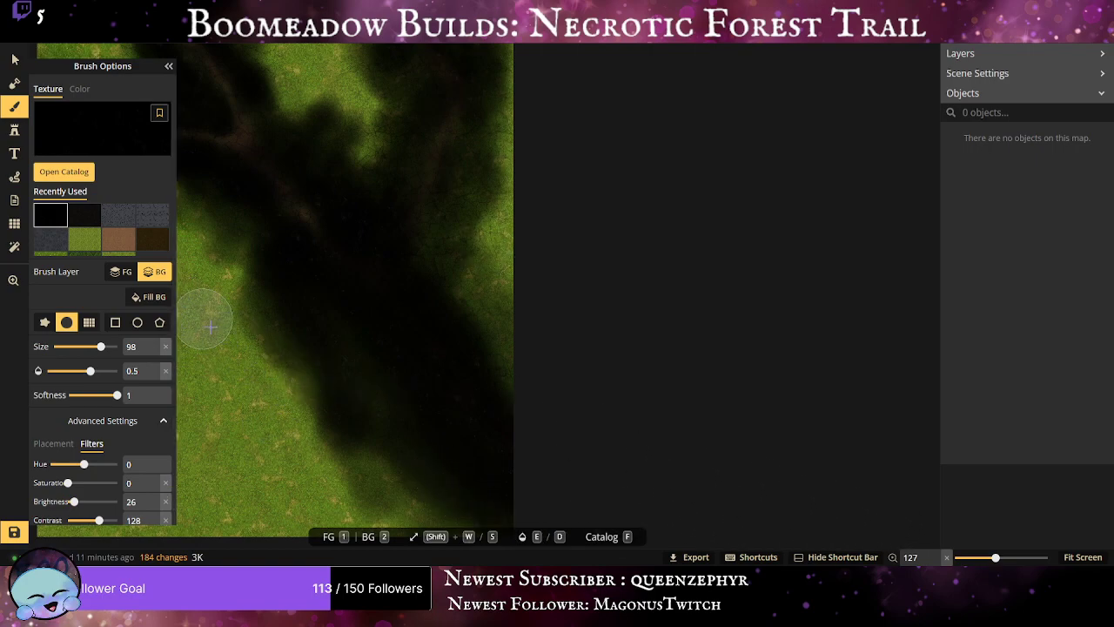
{"action": "left_click_drag", "start_coordinate": [266, 253], "coordinate": [507, 366]}
Paint over the southeastern trail with the dark brown texture at brightness 10 and brush size 43.
{"action": "scroll", "coordinate": [509, 366], "scroll_direction": "down", "scroll_amount": 1}
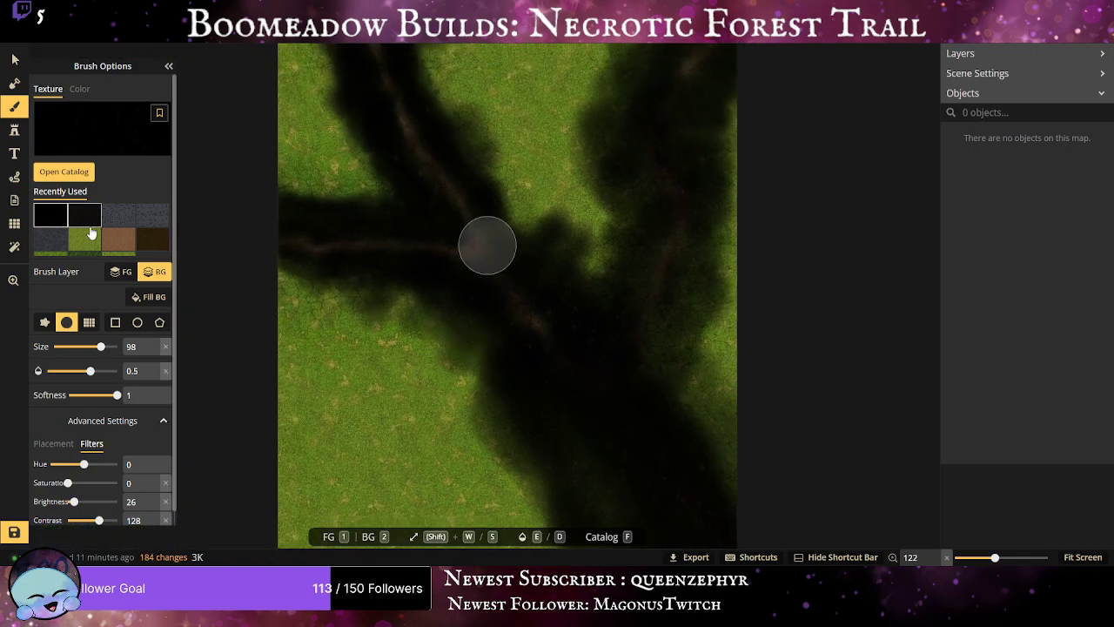
{"action": "left_click", "coordinate": [148, 249]}
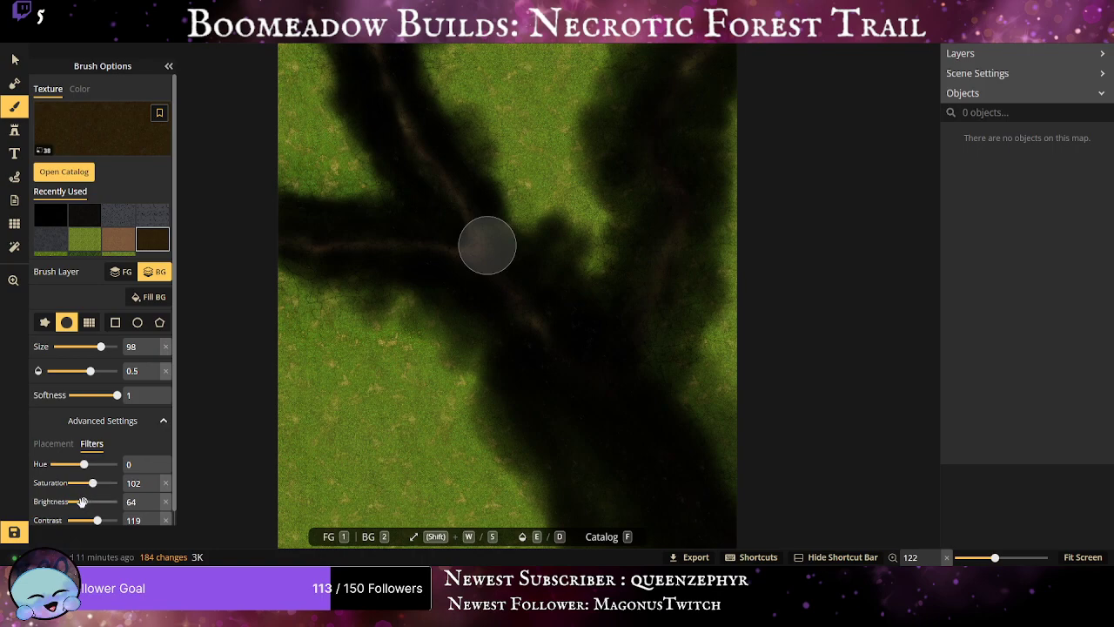
{"action": "left_click_drag", "start_coordinate": [81, 502], "coordinate": [73, 503]}
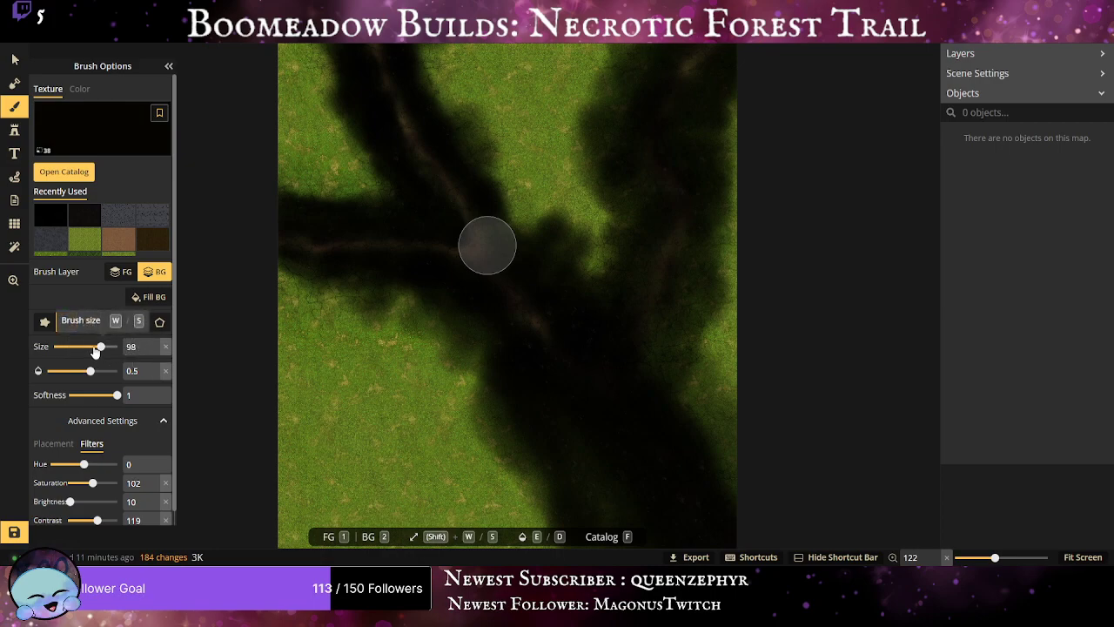
{"action": "left_click", "coordinate": [98, 347]}
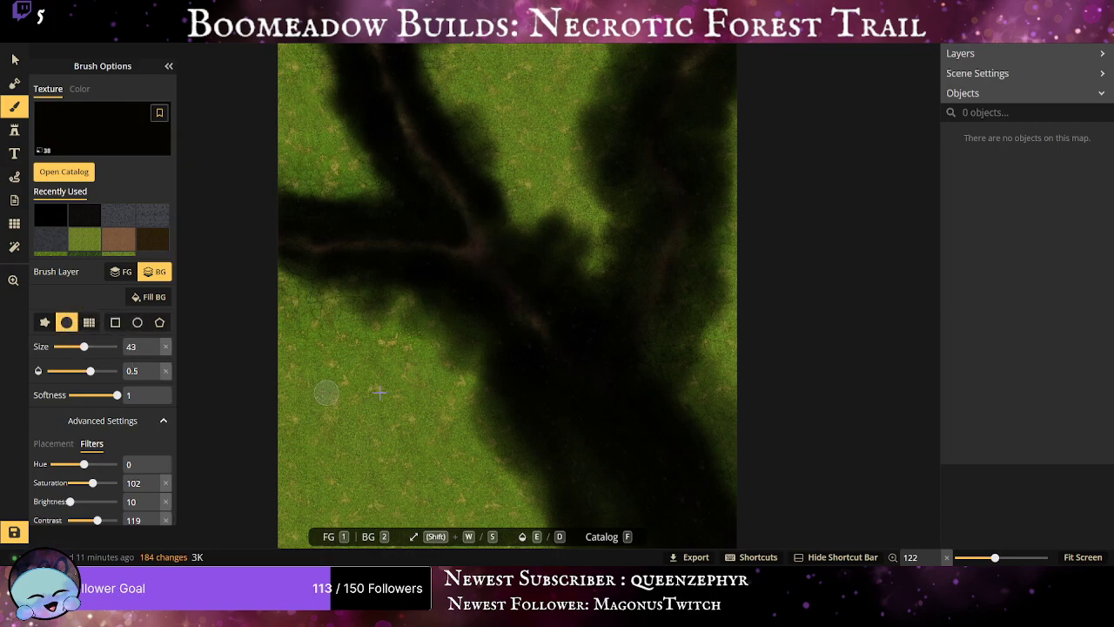
{"action": "left_click_drag", "start_coordinate": [485, 385], "coordinate": [333, 226]}
{"action": "scroll", "coordinate": [652, 444], "scroll_direction": "up", "scroll_amount": 3}
{"action": "scroll", "coordinate": [566, 378], "scroll_direction": "up", "scroll_amount": 2}
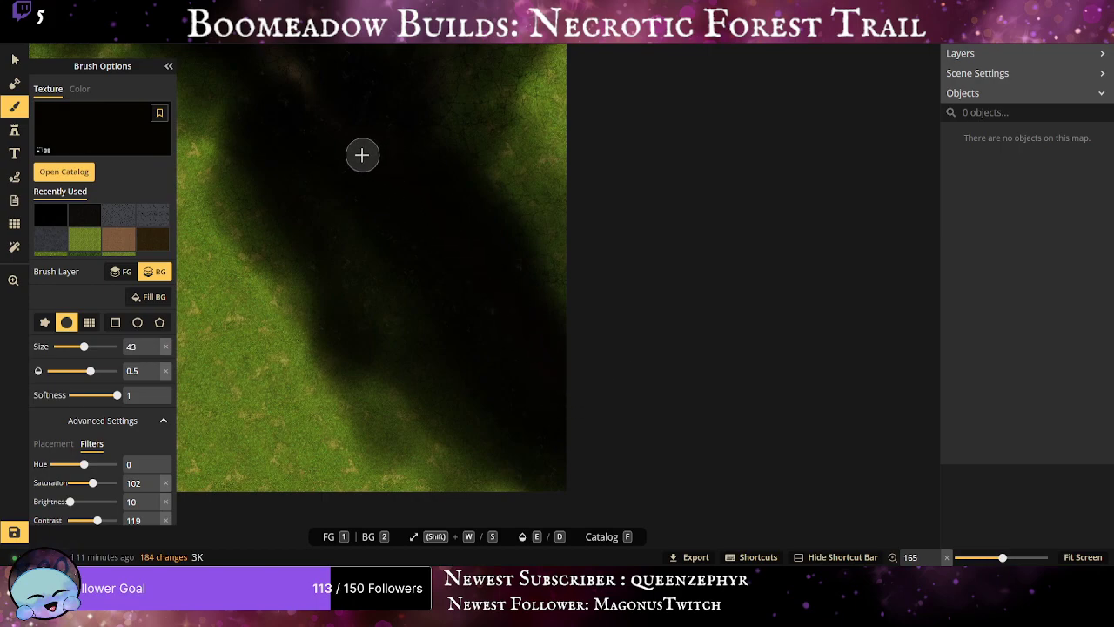
{"action": "left_click", "coordinate": [572, 403]}
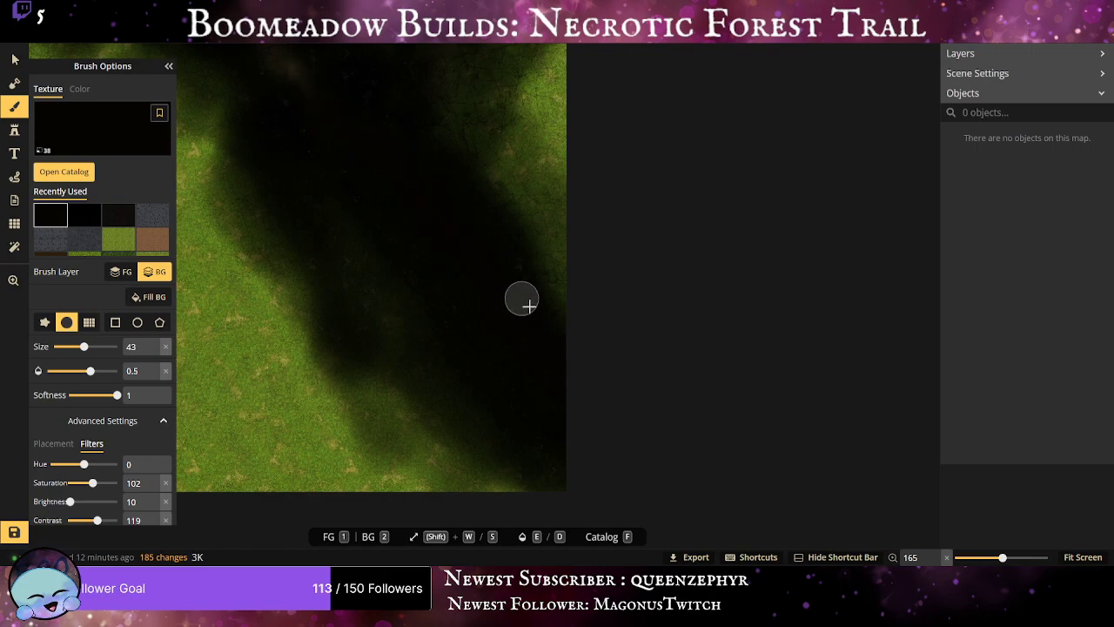
Extend the near-black brown texture over the junction and along the western and northern trails.
{"action": "left_click_drag", "start_coordinate": [342, 130], "coordinate": [379, 453]}
{"action": "scroll", "coordinate": [458, 522], "scroll_direction": "down", "scroll_amount": 1}
{"action": "left_click_drag", "start_coordinate": [371, 407], "coordinate": [382, 259]}
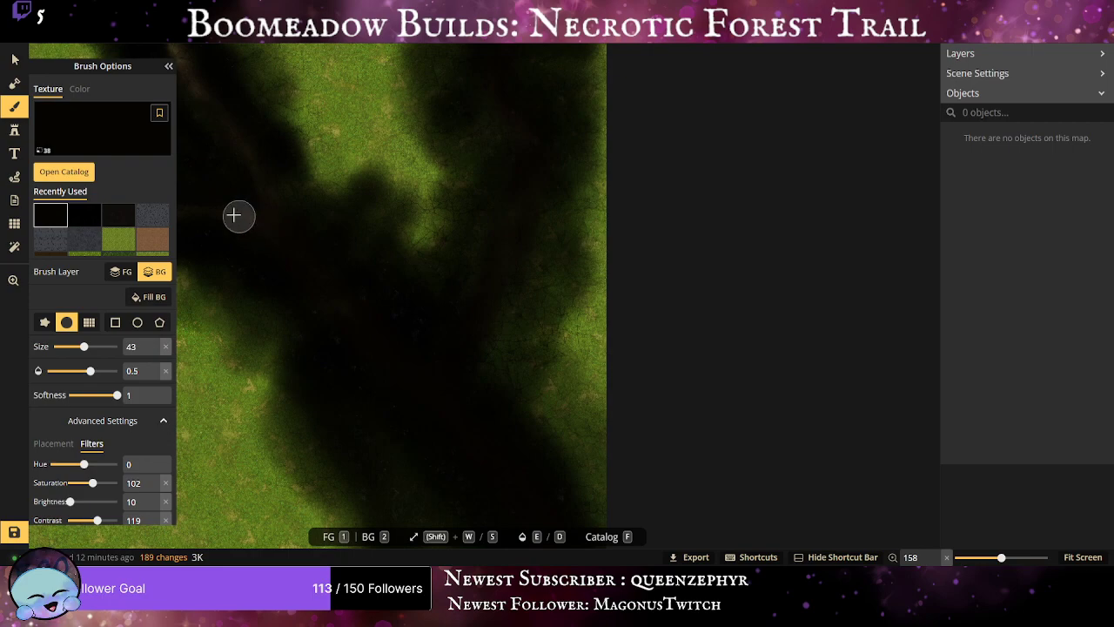
{"action": "left_click_drag", "start_coordinate": [211, 209], "coordinate": [532, 275]}
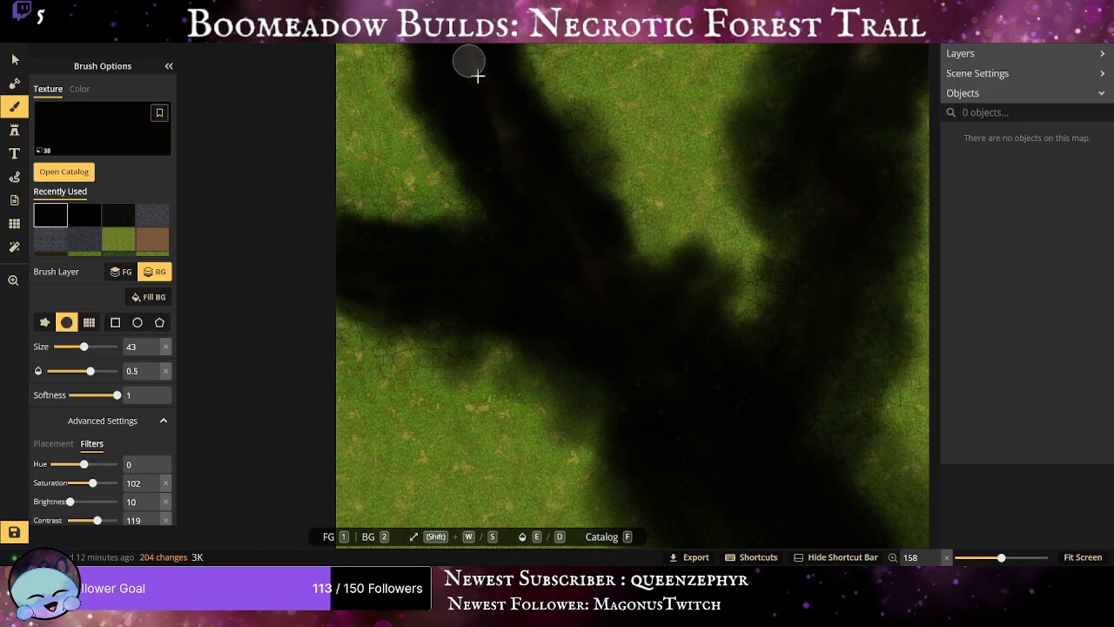
{"action": "left_click_drag", "start_coordinate": [518, 249], "coordinate": [555, 324]}
{"action": "scroll", "coordinate": [555, 324], "scroll_direction": "down", "scroll_amount": 1}
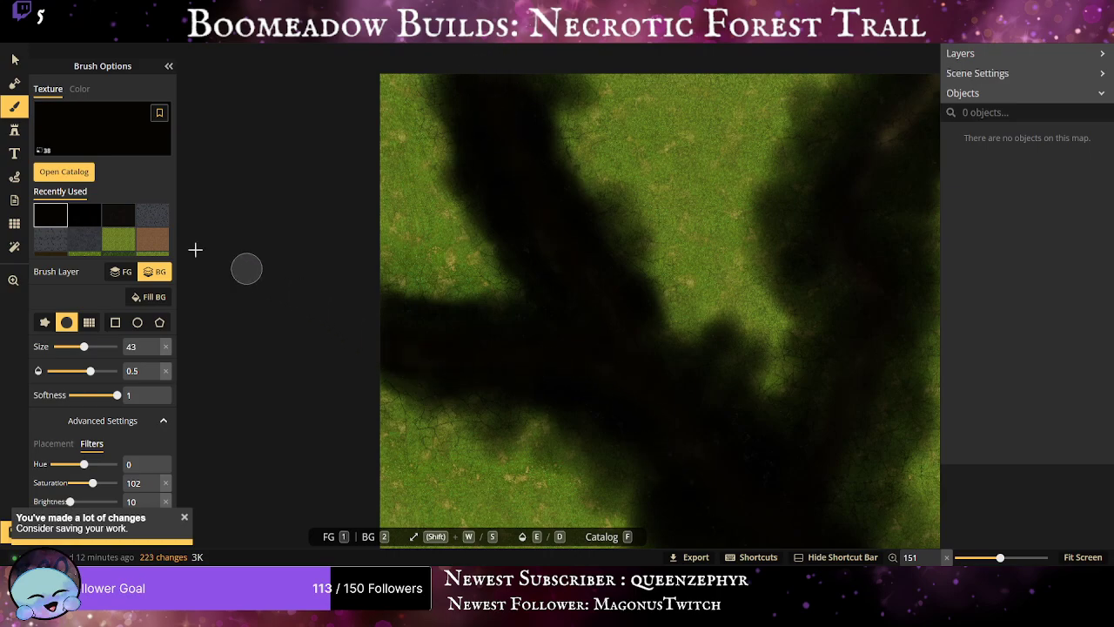
Repaint the western trail up to the junction with the lighter brown texture at brightness 44, brush size 30 and opacity 0.3.
{"action": "left_click", "coordinate": [146, 245]}
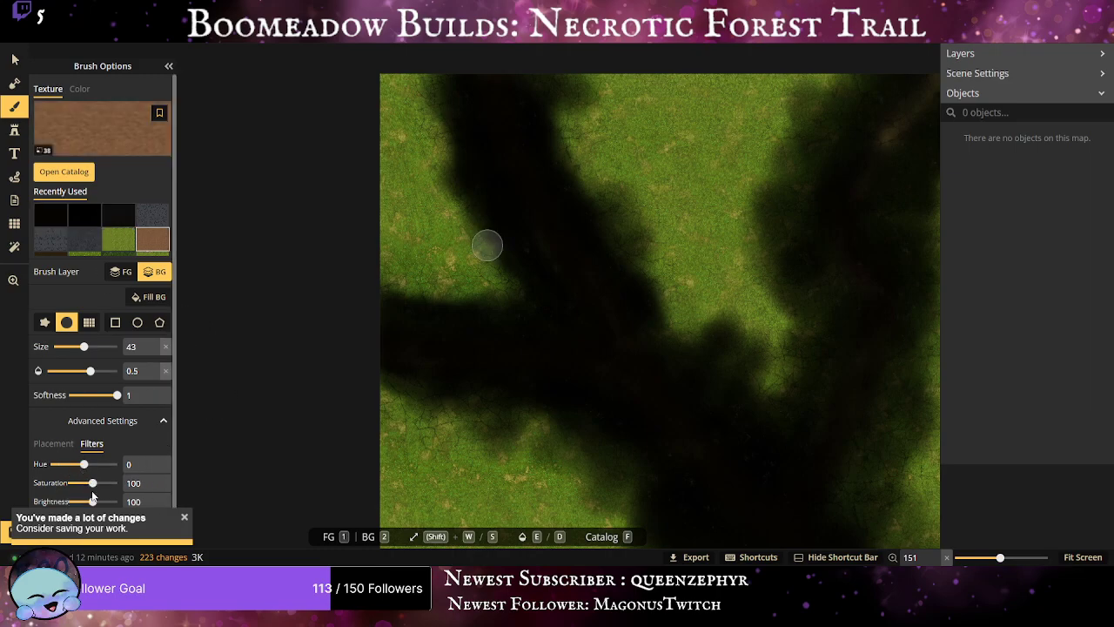
{"action": "left_click_drag", "start_coordinate": [91, 501], "coordinate": [78, 501]}
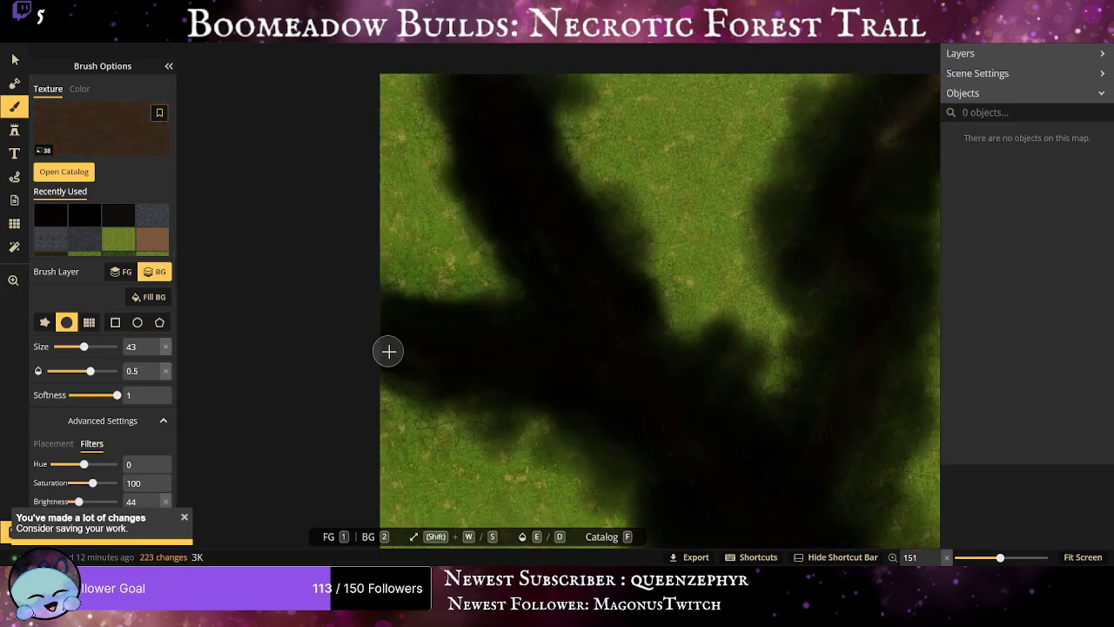
{"action": "left_click_drag", "start_coordinate": [388, 351], "coordinate": [411, 361]}
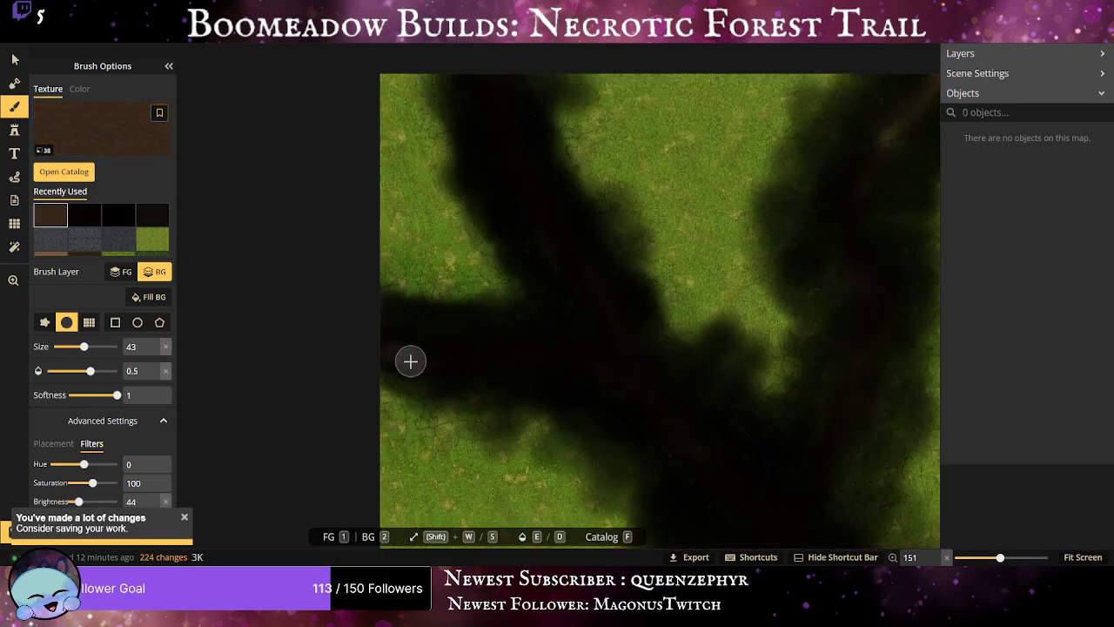
{"action": "key", "text": "ctrl+z"}
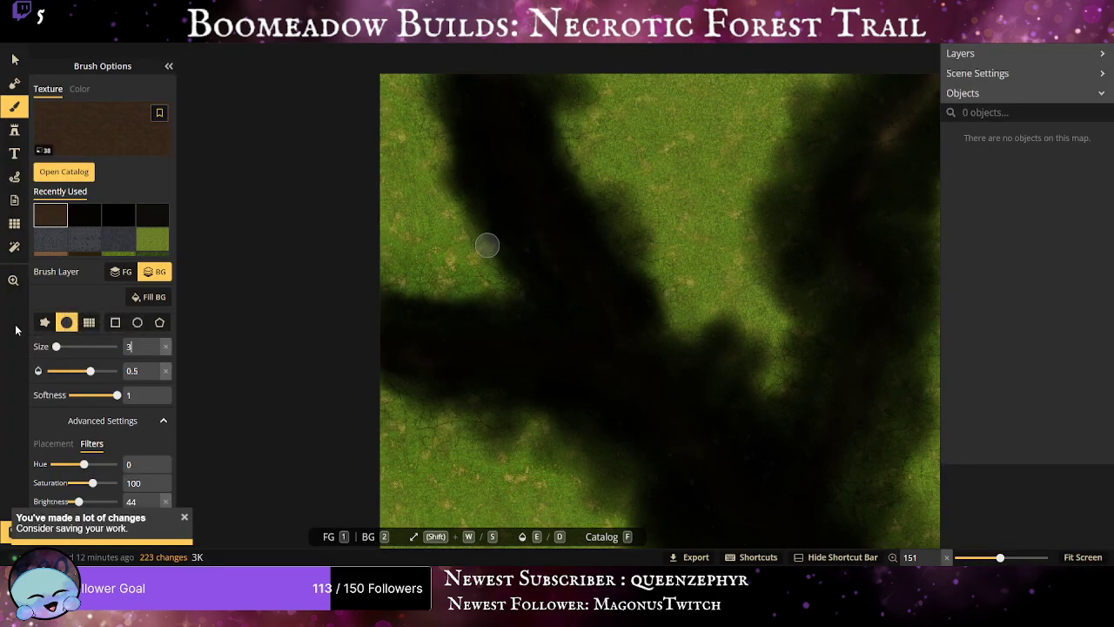
{"action": "left_click", "coordinate": [144, 371]}
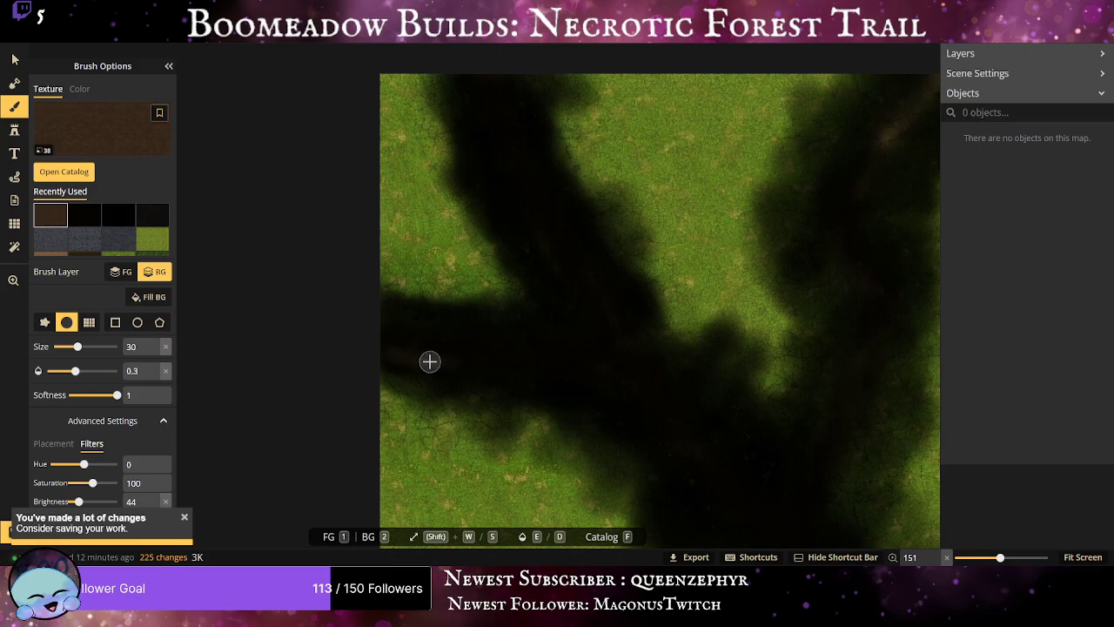
{"action": "scroll", "coordinate": [393, 354], "scroll_direction": "up", "scroll_amount": 5}
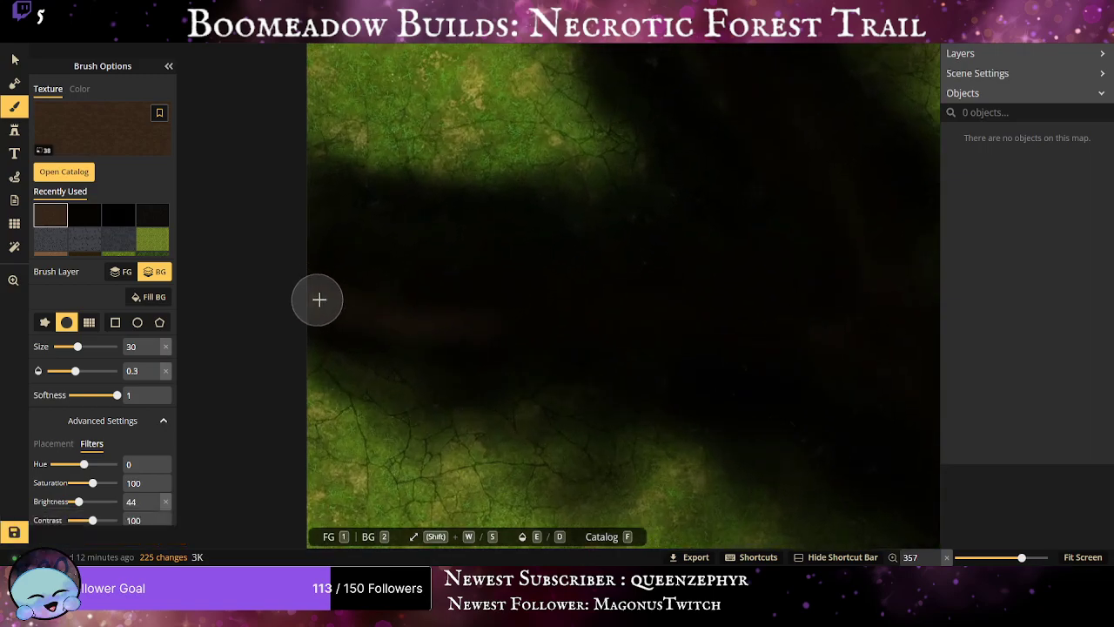
{"action": "mouse_move", "coordinate": [352, 317]}
{"action": "left_mouse_down"}
{"action": "mouse_move", "coordinate": [447, 328]}
{"action": "mouse_move", "coordinate": [716, 315]}
{"action": "mouse_move", "coordinate": [820, 341]}
{"action": "mouse_move", "coordinate": [872, 320]}
{"action": "mouse_move", "coordinate": [923, 343]}
{"action": "left_mouse_up"}
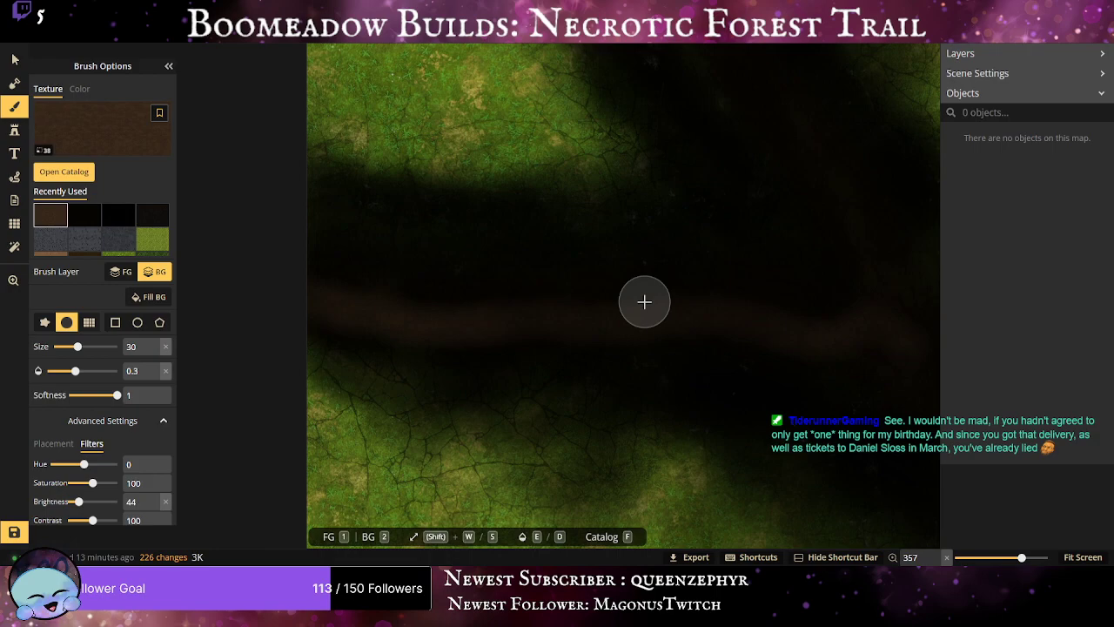
Paint a thin brown path down the middle of the northern trail from the map's top edge to the junction.
{"action": "mouse_move", "coordinate": [688, 287]}
{"action": "left_mouse_down"}
{"action": "mouse_move", "coordinate": [443, 514]}
{"action": "mouse_move", "coordinate": [442, 557]}
{"action": "left_mouse_up"}
{"action": "scroll", "coordinate": [440, 281], "scroll_direction": "down", "scroll_amount": 3}
{"action": "scroll", "coordinate": [439, 276], "scroll_direction": "down", "scroll_amount": 3}
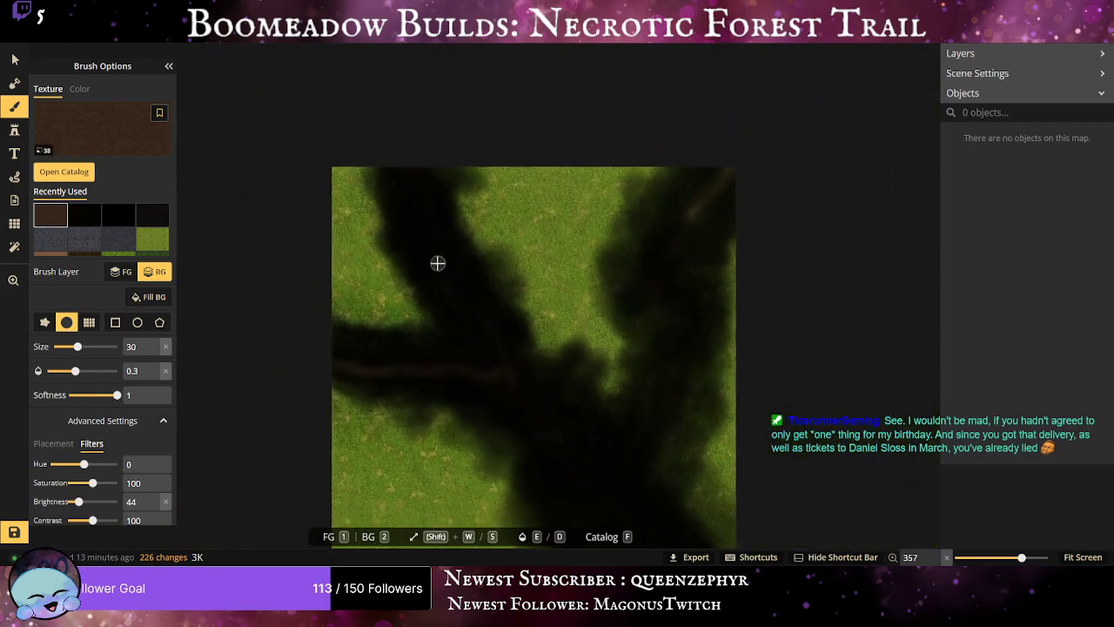
{"action": "left_click_drag", "start_coordinate": [438, 264], "coordinate": [380, 301]}
{"action": "scroll", "coordinate": [374, 285], "scroll_direction": "up", "scroll_amount": 3}
{"action": "scroll", "coordinate": [354, 259], "scroll_direction": "up", "scroll_amount": 3}
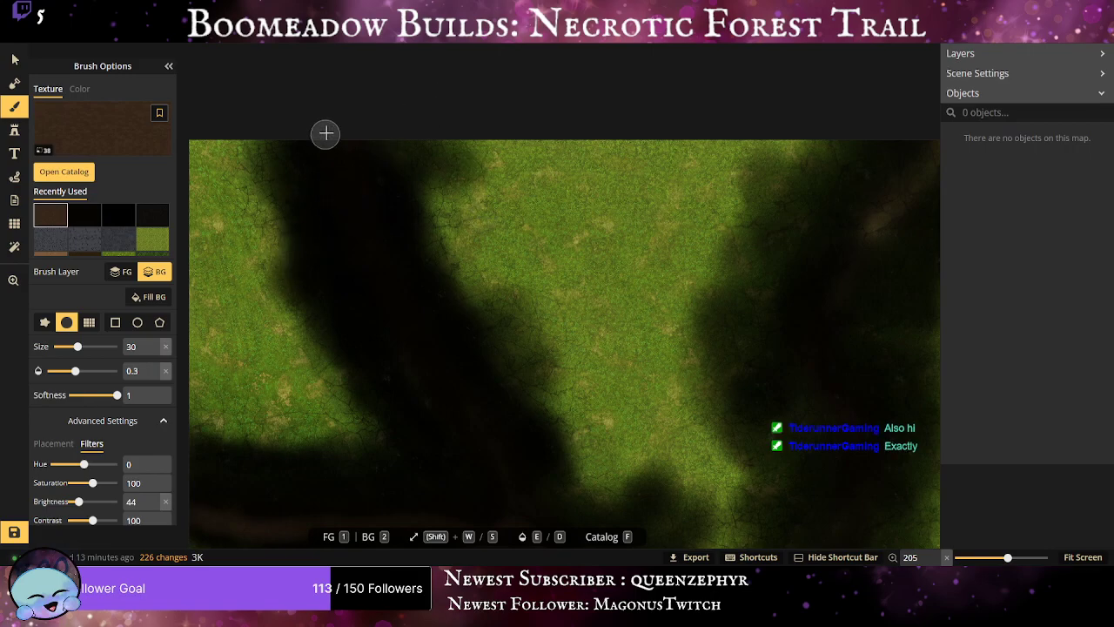
{"action": "mouse_move", "coordinate": [338, 184]}
{"action": "left_mouse_down"}
{"action": "mouse_move", "coordinate": [400, 323]}
{"action": "mouse_move", "coordinate": [470, 429]}
{"action": "mouse_move", "coordinate": [504, 458]}
{"action": "mouse_move", "coordinate": [517, 514]}
{"action": "mouse_move", "coordinate": [502, 453]}
{"action": "mouse_move", "coordinate": [444, 400]}
{"action": "mouse_move", "coordinate": [419, 329]}
{"action": "mouse_move", "coordinate": [390, 315]}
{"action": "mouse_move", "coordinate": [371, 253]}
{"action": "mouse_move", "coordinate": [333, 195]}
{"action": "left_mouse_up"}
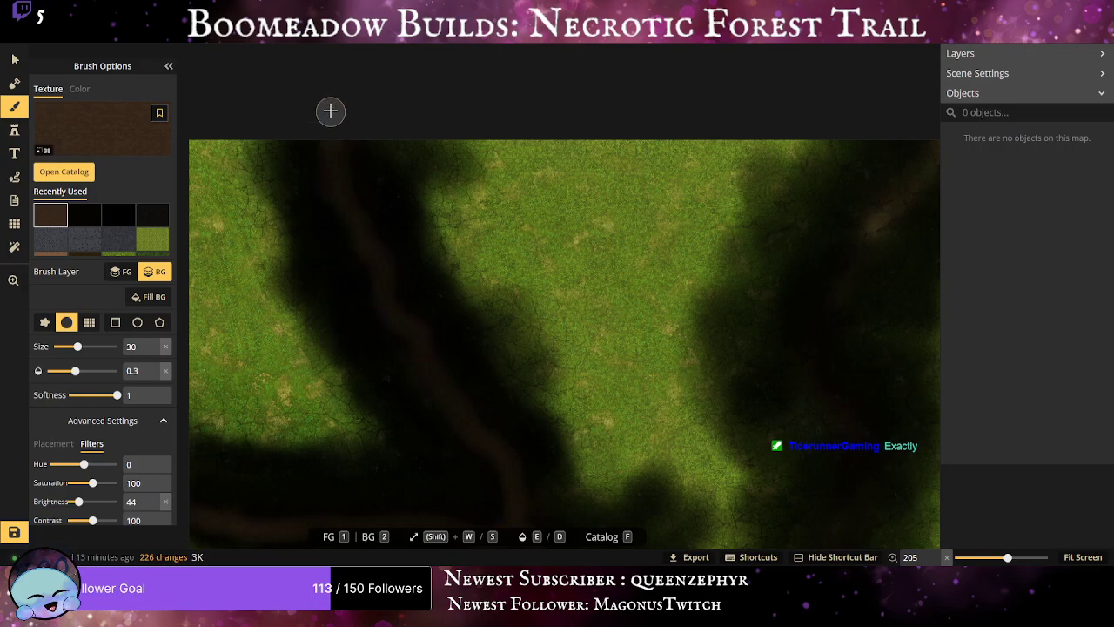
{"action": "mouse_move", "coordinate": [377, 253]}
{"action": "left_mouse_down"}
{"action": "mouse_move", "coordinate": [390, 316]}
{"action": "mouse_move", "coordinate": [432, 357]}
{"action": "mouse_move", "coordinate": [465, 425]}
{"action": "mouse_move", "coordinate": [505, 452]}
{"action": "mouse_move", "coordinate": [514, 498]}
{"action": "left_mouse_up"}
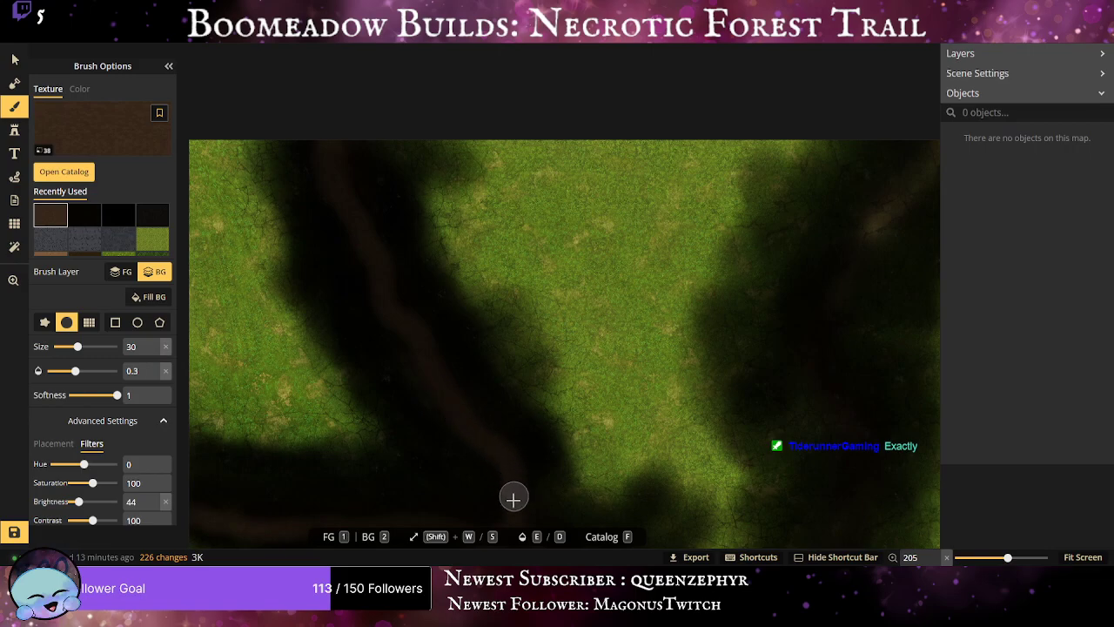
Continue the thin brown path from the junction southeast through the blackened ground to the eastern map border.
{"action": "left_click_drag", "start_coordinate": [388, 412], "coordinate": [290, 154]}
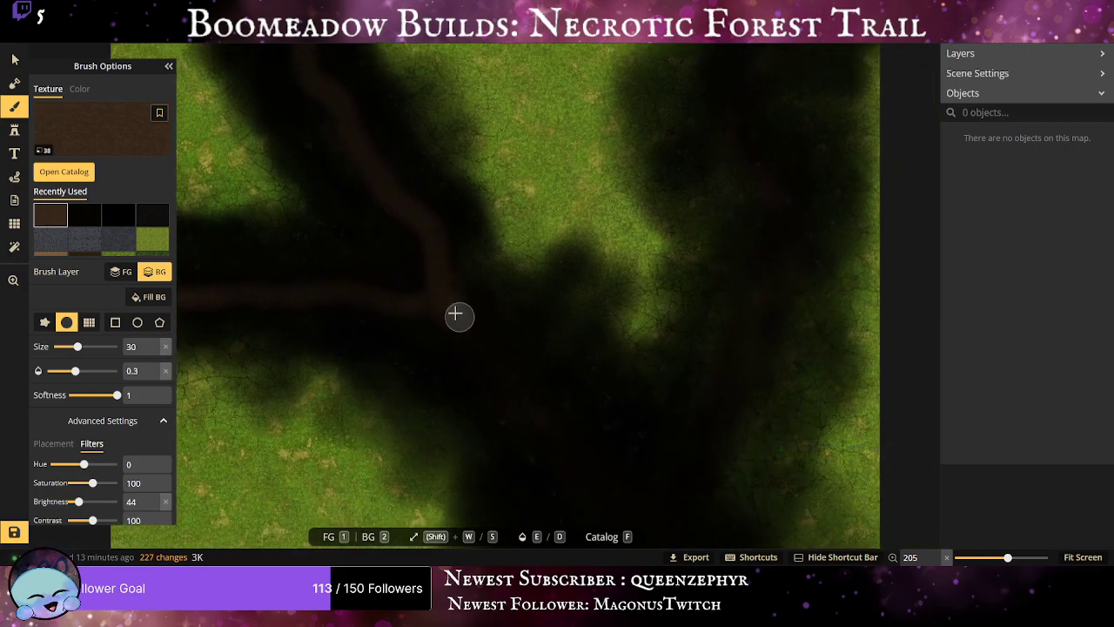
{"action": "mouse_move", "coordinate": [443, 302]}
{"action": "left_mouse_down"}
{"action": "mouse_move", "coordinate": [551, 410]}
{"action": "mouse_move", "coordinate": [554, 433]}
{"action": "mouse_move", "coordinate": [446, 341]}
{"action": "mouse_move", "coordinate": [441, 314]}
{"action": "mouse_move", "coordinate": [481, 366]}
{"action": "mouse_move", "coordinate": [538, 409]}
{"action": "mouse_move", "coordinate": [571, 415]}
{"action": "left_mouse_up"}
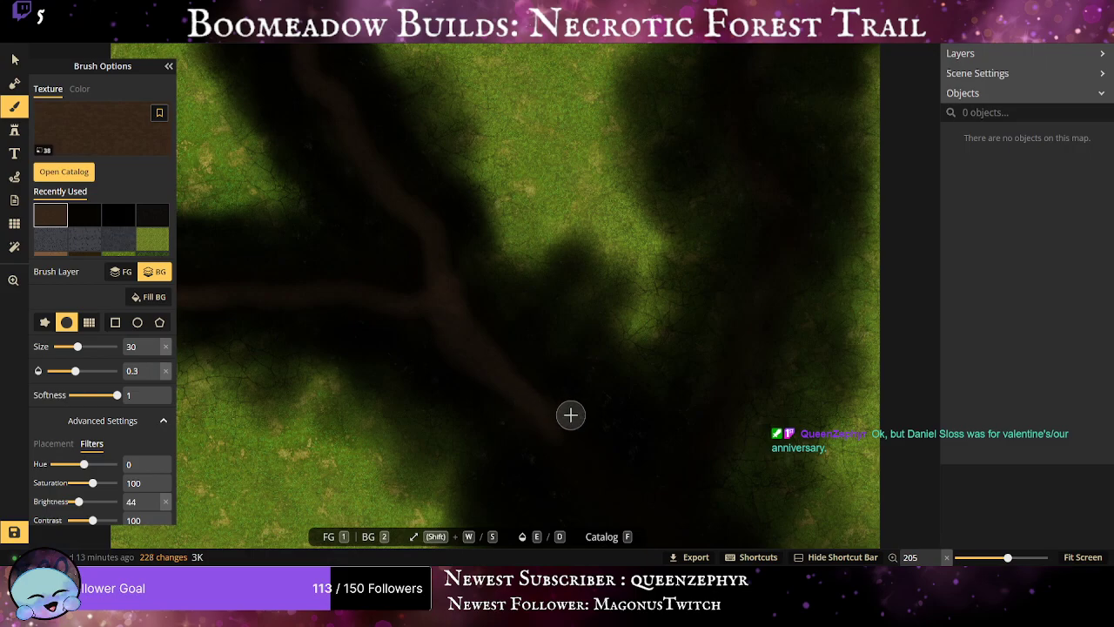
{"action": "left_click_drag", "start_coordinate": [462, 353], "coordinate": [367, 194]}
{"action": "scroll", "coordinate": [365, 196], "scroll_direction": "up", "scroll_amount": 1}
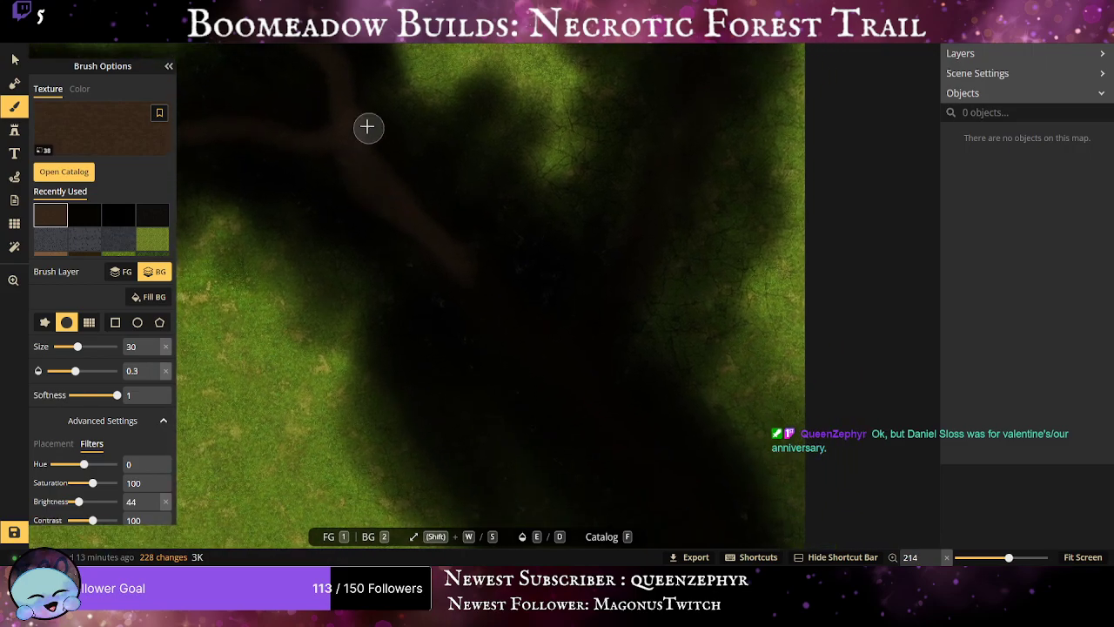
{"action": "mouse_move", "coordinate": [350, 108]}
{"action": "left_mouse_down"}
{"action": "mouse_move", "coordinate": [378, 184]}
{"action": "mouse_move", "coordinate": [455, 270]}
{"action": "mouse_move", "coordinate": [506, 287]}
{"action": "mouse_move", "coordinate": [630, 452]}
{"action": "mouse_move", "coordinate": [664, 474]}
{"action": "mouse_move", "coordinate": [588, 372]}
{"action": "mouse_move", "coordinate": [527, 327]}
{"action": "mouse_move", "coordinate": [507, 290]}
{"action": "mouse_move", "coordinate": [465, 271]}
{"action": "mouse_move", "coordinate": [458, 250]}
{"action": "mouse_move", "coordinate": [522, 354]}
{"action": "mouse_move", "coordinate": [600, 403]}
{"action": "mouse_move", "coordinate": [531, 347]}
{"action": "mouse_move", "coordinate": [440, 233]}
{"action": "mouse_move", "coordinate": [361, 191]}
{"action": "left_mouse_up"}
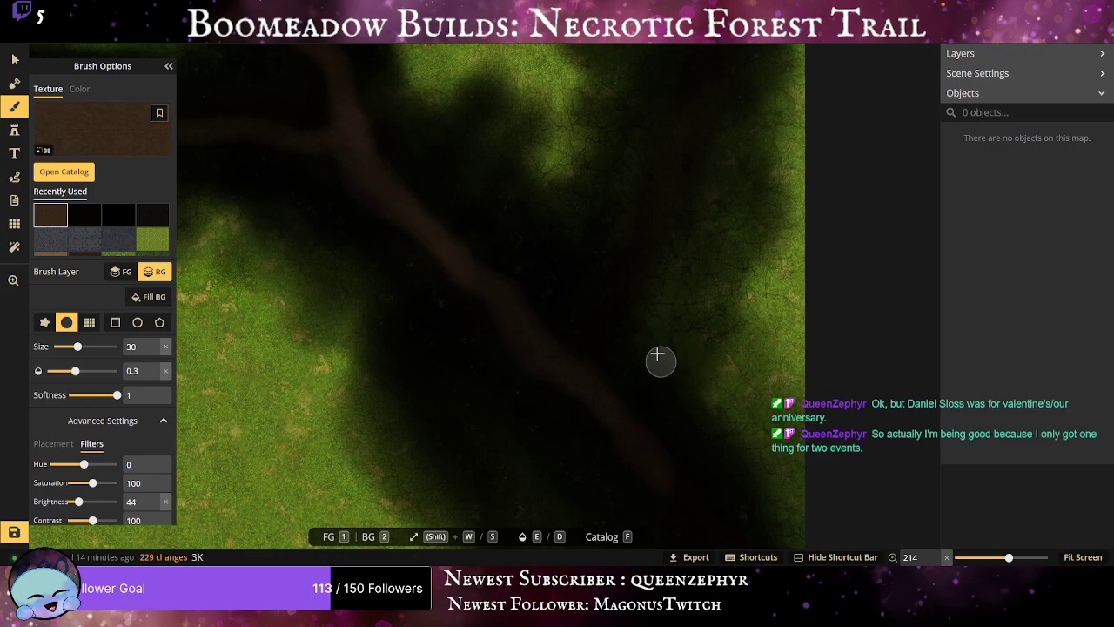
{"action": "left_click_drag", "start_coordinate": [571, 340], "coordinate": [293, 117]}
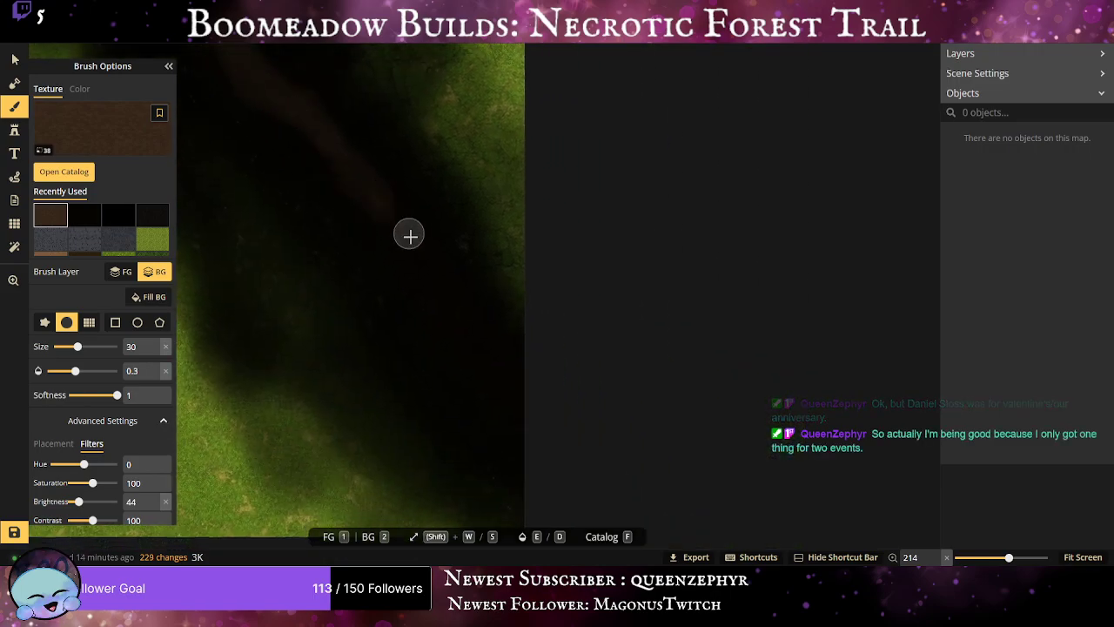
{"action": "mouse_move", "coordinate": [543, 424]}
{"action": "left_mouse_down"}
{"action": "mouse_move", "coordinate": [476, 374]}
{"action": "mouse_move", "coordinate": [433, 302]}
{"action": "mouse_move", "coordinate": [406, 221]}
{"action": "mouse_move", "coordinate": [355, 172]}
{"action": "mouse_move", "coordinate": [404, 228]}
{"action": "mouse_move", "coordinate": [426, 308]}
{"action": "mouse_move", "coordinate": [479, 377]}
{"action": "mouse_move", "coordinate": [512, 375]}
{"action": "mouse_move", "coordinate": [445, 316]}
{"action": "mouse_move", "coordinate": [400, 229]}
{"action": "mouse_move", "coordinate": [289, 105]}
{"action": "mouse_move", "coordinate": [212, 51]}
{"action": "left_mouse_up"}
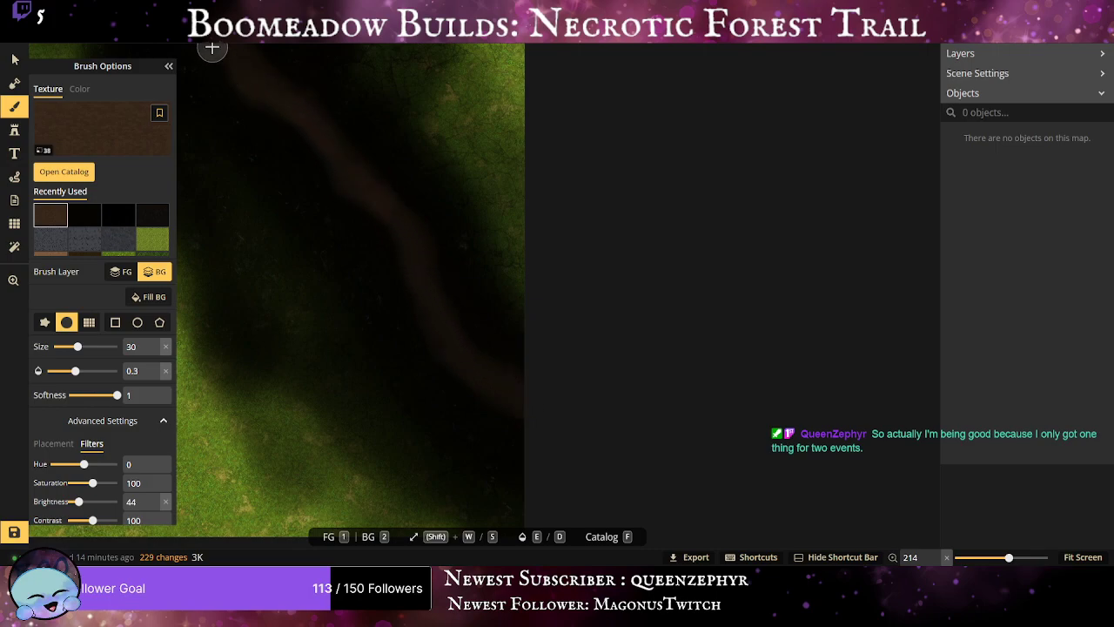
{"action": "left_click_drag", "start_coordinate": [448, 256], "coordinate": [557, 497]}
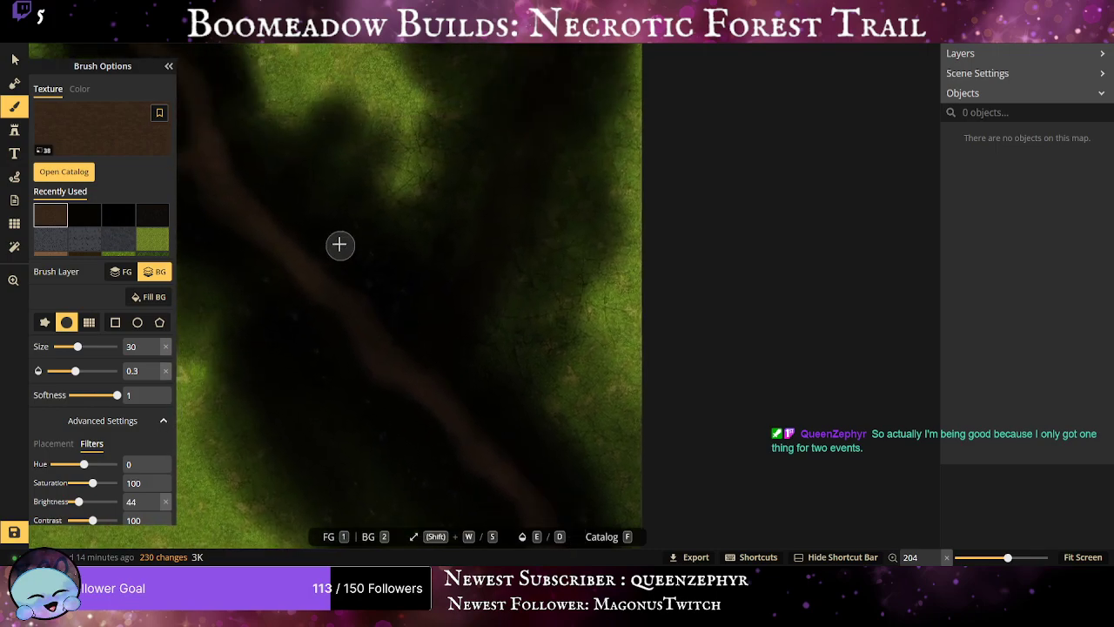
Paint a thin brown path branching off the southeastern trail and winding up to the map's northeast corner.
{"action": "scroll", "coordinate": [393, 383], "scroll_direction": "down", "scroll_amount": 1}
{"action": "left_click_drag", "start_coordinate": [393, 383], "coordinate": [397, 467]}
{"action": "scroll", "coordinate": [398, 467], "scroll_direction": "down", "scroll_amount": 1}
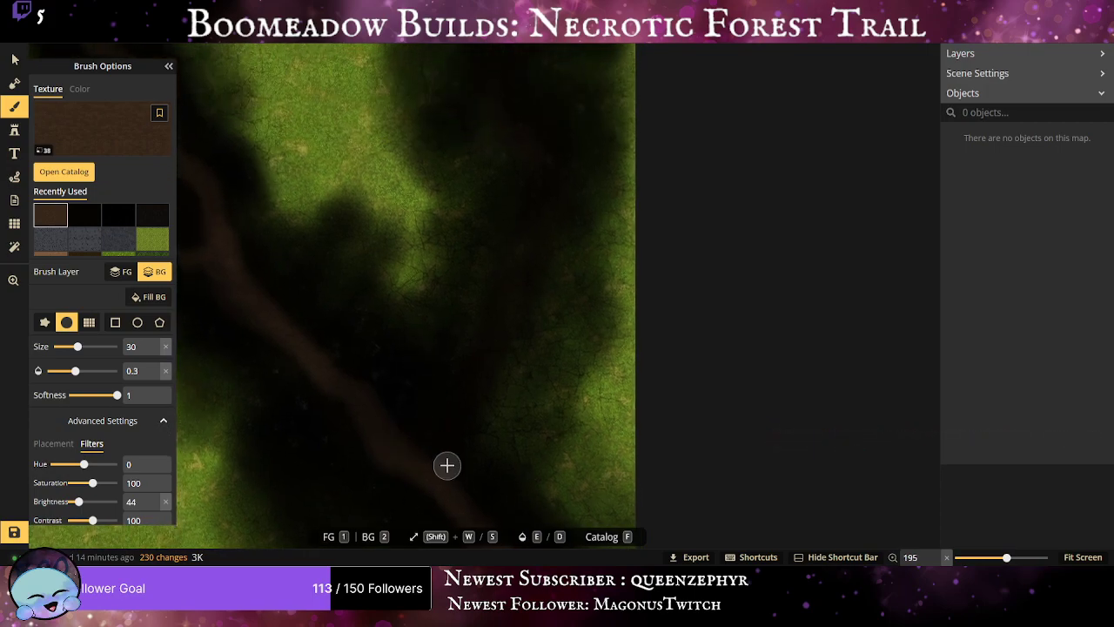
{"action": "mouse_move", "coordinate": [444, 421]}
{"action": "left_mouse_down"}
{"action": "mouse_move", "coordinate": [500, 348]}
{"action": "mouse_move", "coordinate": [547, 223]}
{"action": "mouse_move", "coordinate": [550, 177]}
{"action": "mouse_move", "coordinate": [490, 96]}
{"action": "mouse_move", "coordinate": [537, 155]}
{"action": "mouse_move", "coordinate": [553, 231]}
{"action": "mouse_move", "coordinate": [504, 345]}
{"action": "mouse_move", "coordinate": [430, 442]}
{"action": "mouse_move", "coordinate": [426, 490]}
{"action": "mouse_move", "coordinate": [455, 398]}
{"action": "left_mouse_up"}
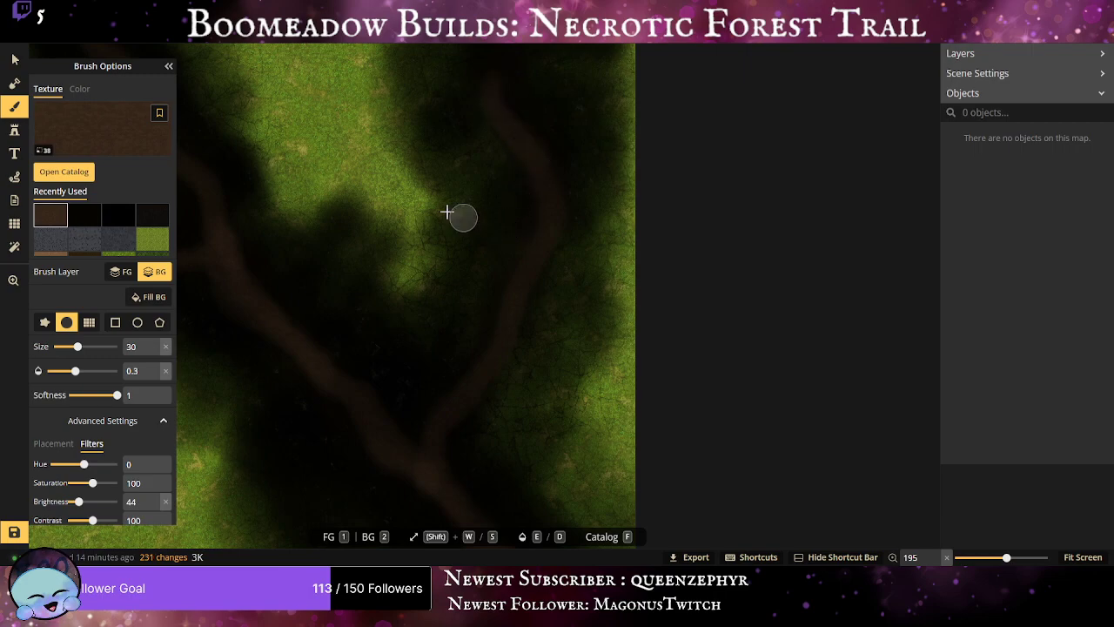
{"action": "left_click_drag", "start_coordinate": [418, 202], "coordinate": [369, 439]}
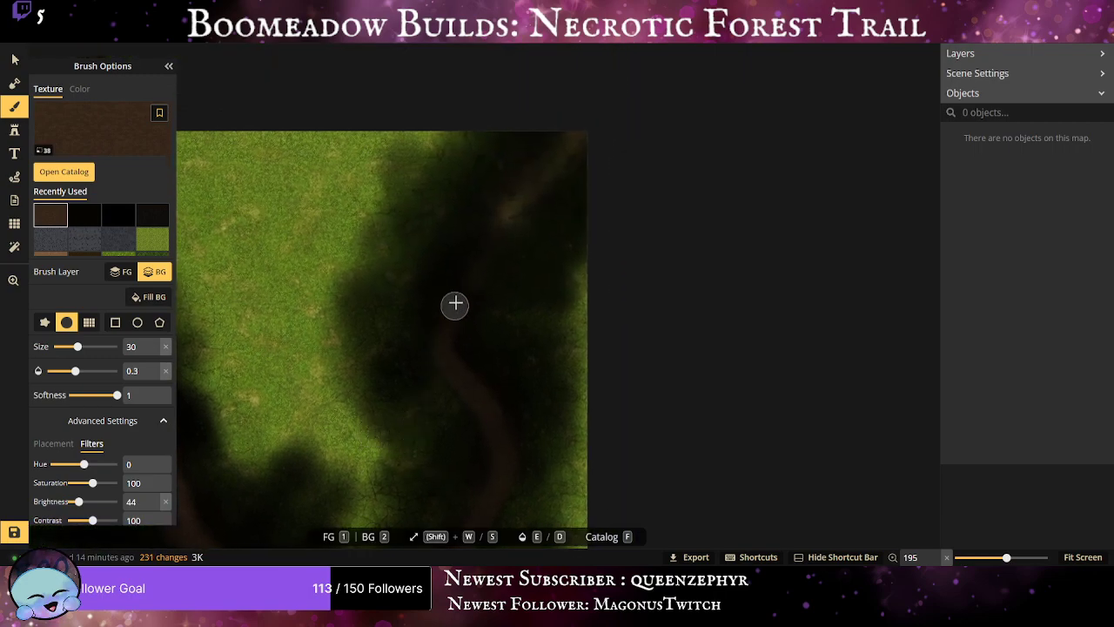
{"action": "mouse_move", "coordinate": [455, 304]}
{"action": "left_mouse_down"}
{"action": "mouse_move", "coordinate": [501, 212]}
{"action": "mouse_move", "coordinate": [585, 116]}
{"action": "mouse_move", "coordinate": [548, 159]}
{"action": "left_mouse_up"}
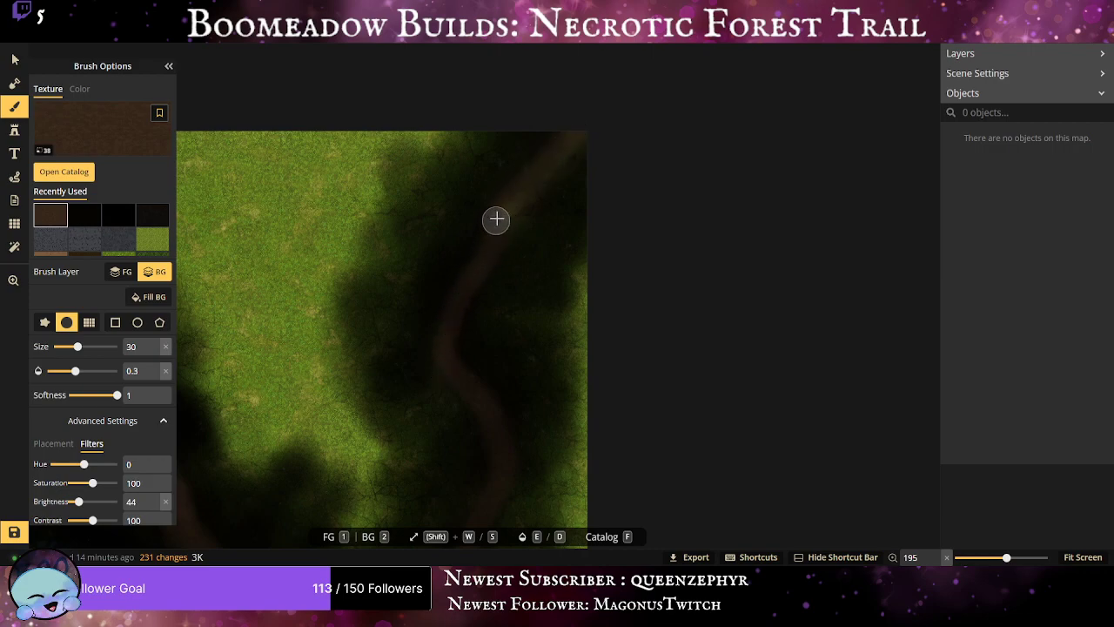
{"action": "mouse_move", "coordinate": [497, 219]}
{"action": "left_mouse_down"}
{"action": "mouse_move", "coordinate": [549, 157]}
{"action": "mouse_move", "coordinate": [581, 140]}
{"action": "left_mouse_up"}
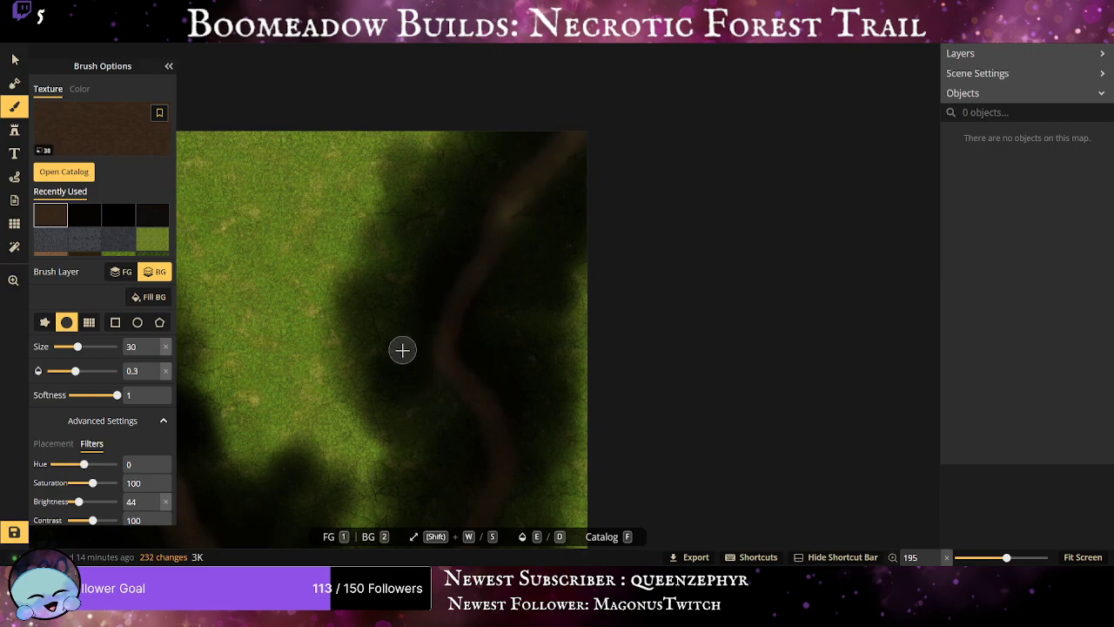
{"action": "scroll", "coordinate": [402, 349], "scroll_direction": "down", "scroll_amount": 8}
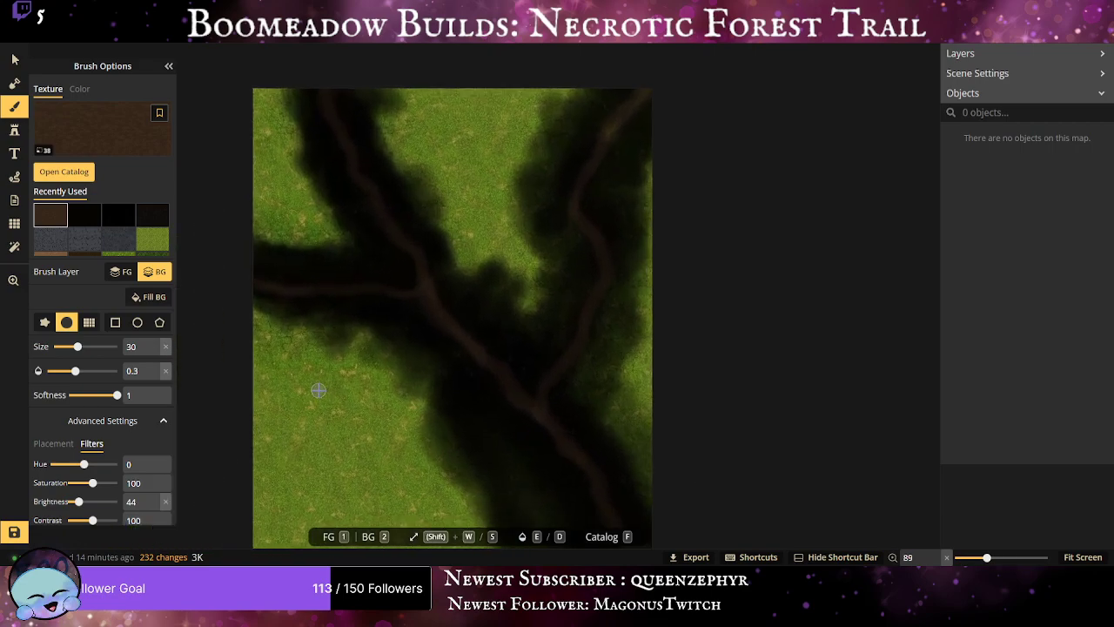
Trim the lower edge of the western trail and junction with the black texture at opacity 0.75, using brush sizes 15 and 10.
{"action": "scroll", "coordinate": [318, 390], "scroll_direction": "up", "scroll_amount": 8}
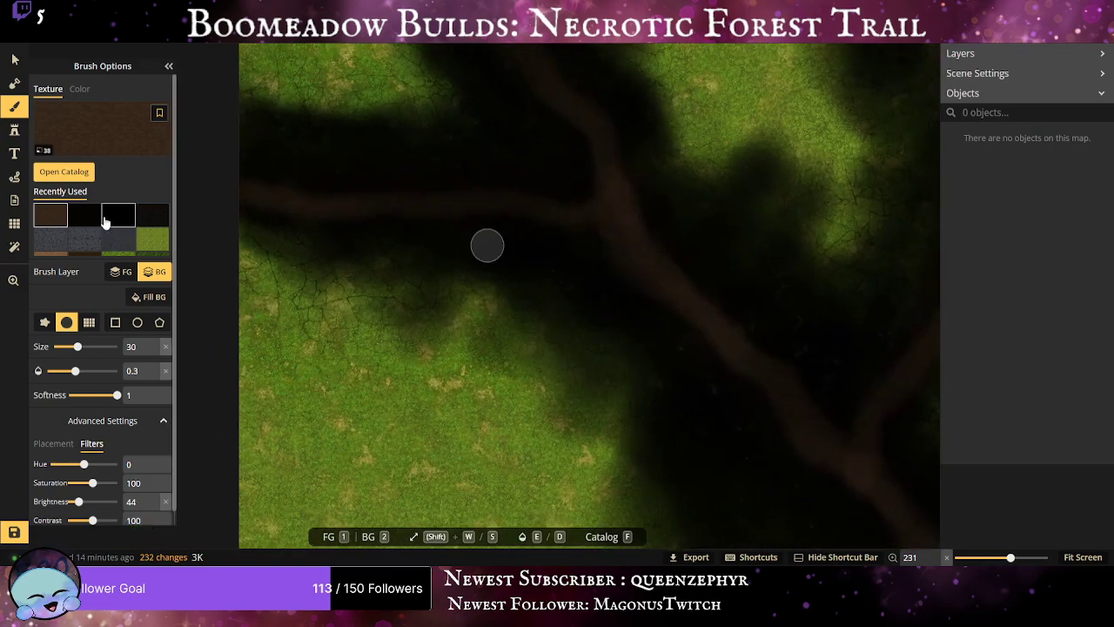
{"action": "left_click", "coordinate": [81, 229]}
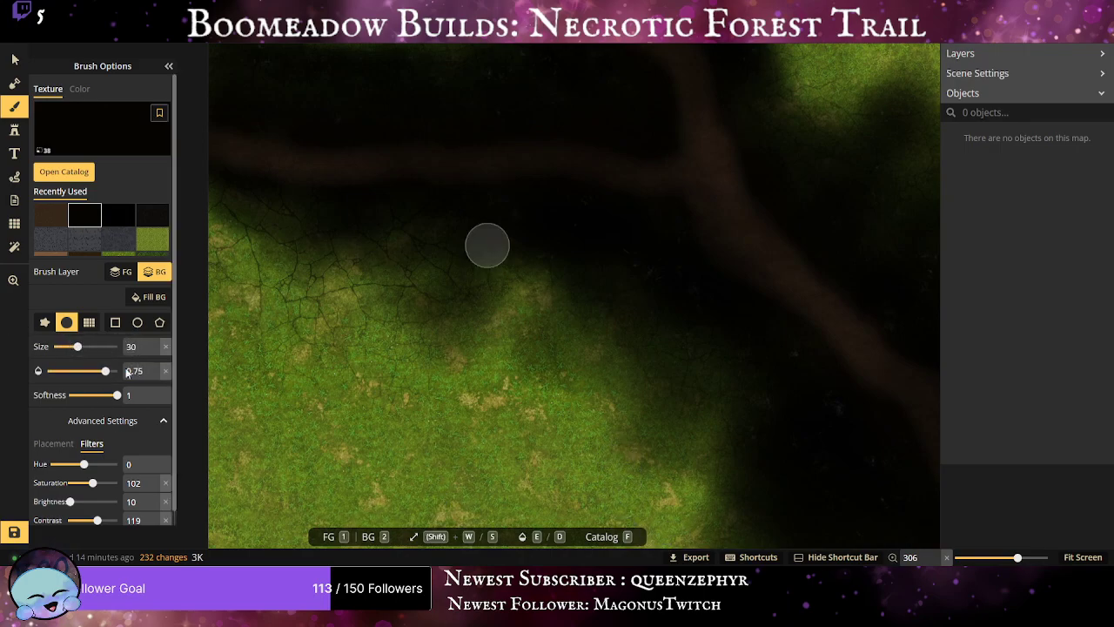
{"action": "left_click", "coordinate": [142, 346]}
{"action": "type", "text": "15"}
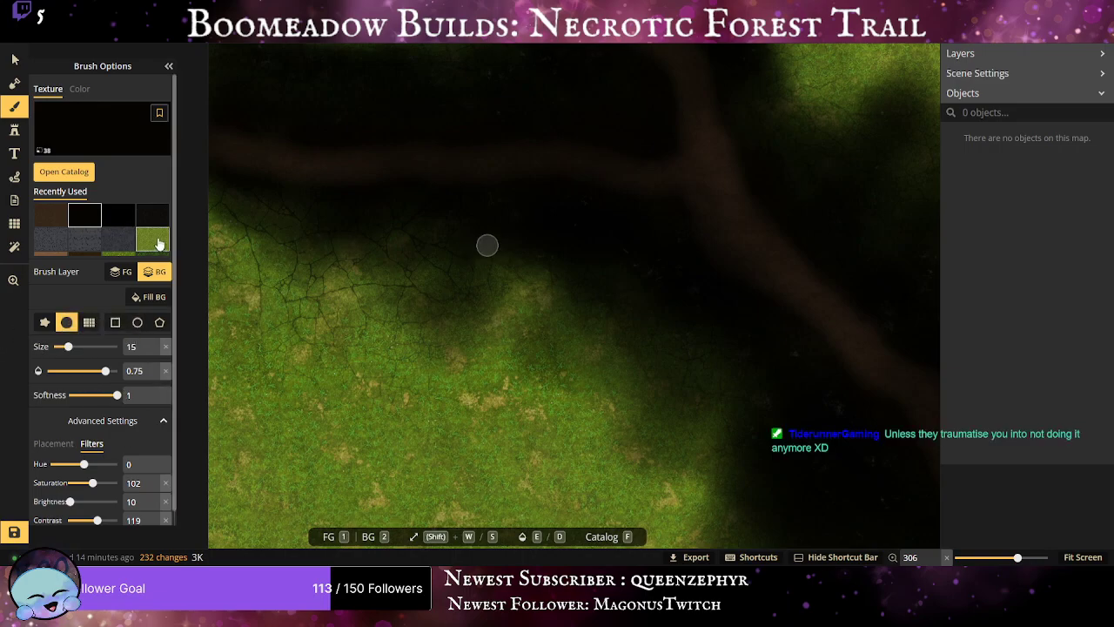
{"action": "scroll", "coordinate": [303, 313], "scroll_direction": "up", "scroll_amount": 4}
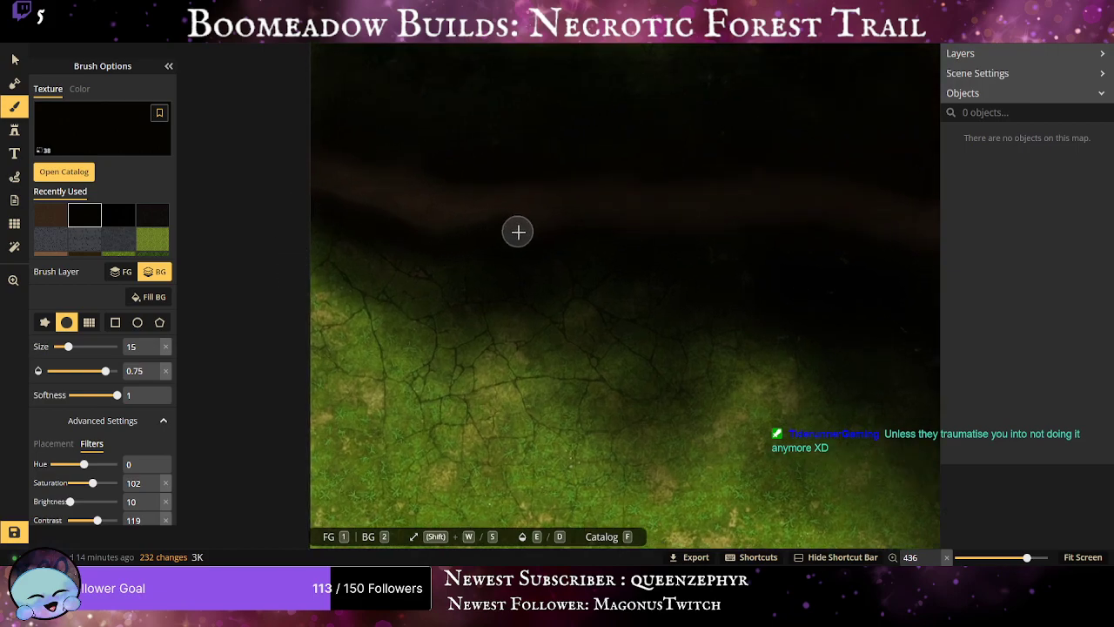
{"action": "mouse_move", "coordinate": [631, 245]}
{"action": "left_mouse_down"}
{"action": "mouse_move", "coordinate": [662, 238]}
{"action": "mouse_move", "coordinate": [696, 274]}
{"action": "left_mouse_up"}
{"action": "mouse_move", "coordinate": [625, 431]}
{"action": "left_mouse_down"}
{"action": "mouse_move", "coordinate": [510, 416]}
{"action": "mouse_move", "coordinate": [342, 429]}
{"action": "left_mouse_up"}
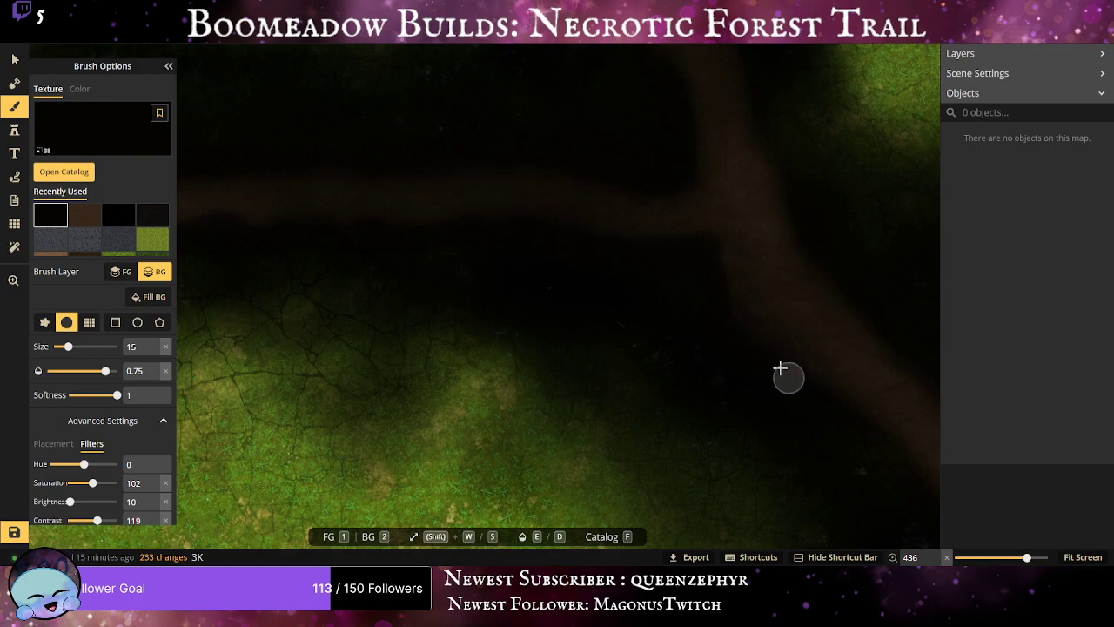
{"action": "mouse_move", "coordinate": [780, 368]}
{"action": "left_mouse_down"}
{"action": "mouse_move", "coordinate": [703, 291]}
{"action": "mouse_move", "coordinate": [629, 270]}
{"action": "mouse_move", "coordinate": [703, 259]}
{"action": "left_mouse_up"}
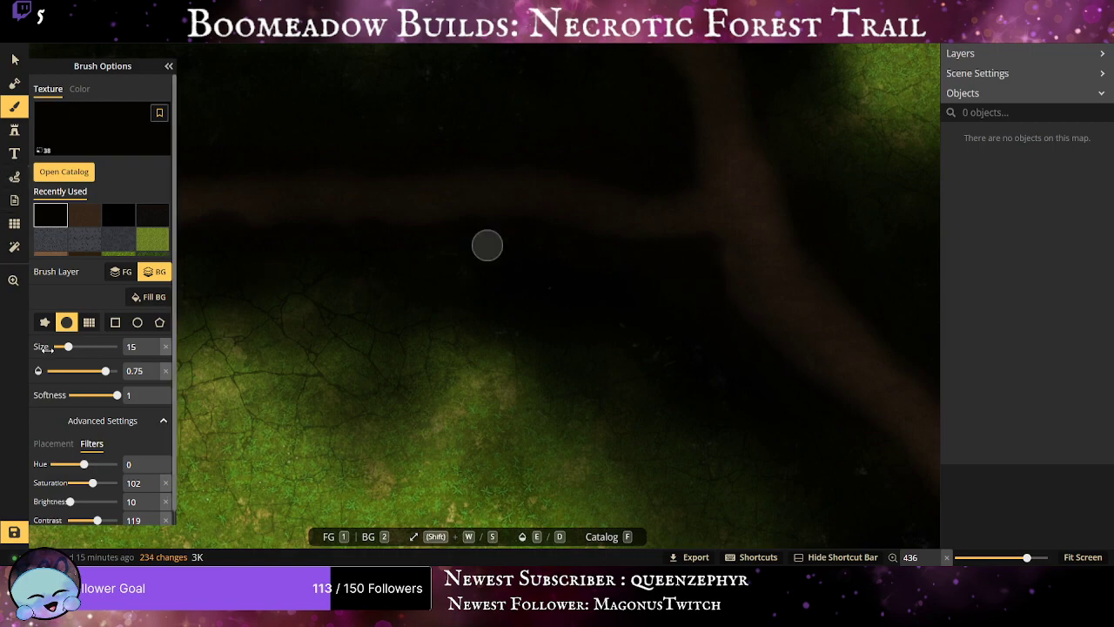
{"action": "double_click", "coordinate": [131, 346]}
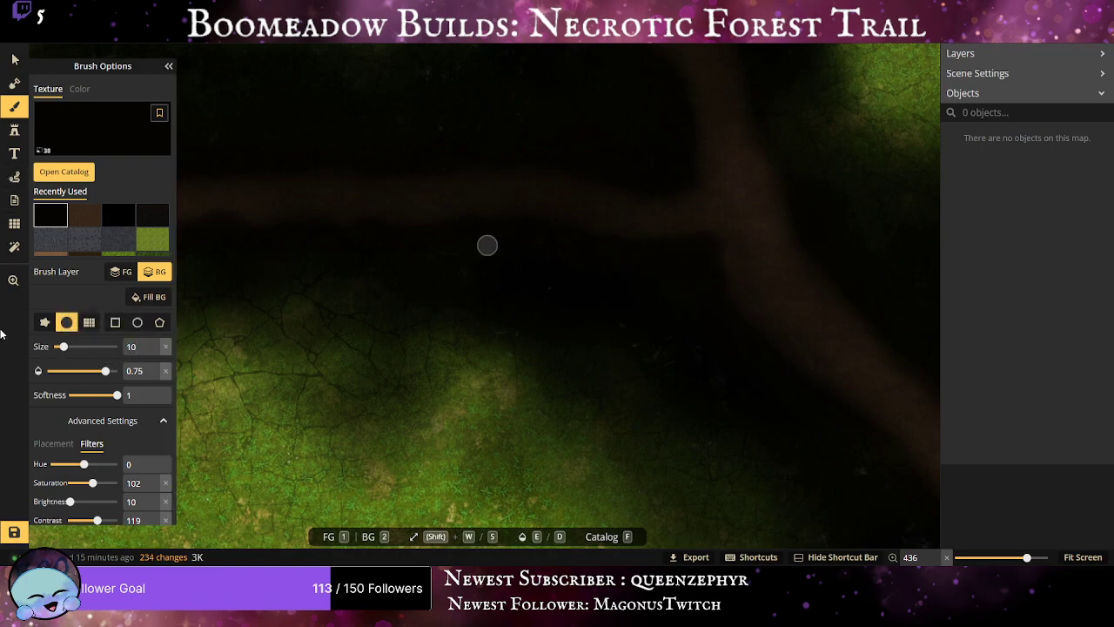
{"action": "scroll", "coordinate": [509, 366], "scroll_direction": "down", "scroll_amount": 1}
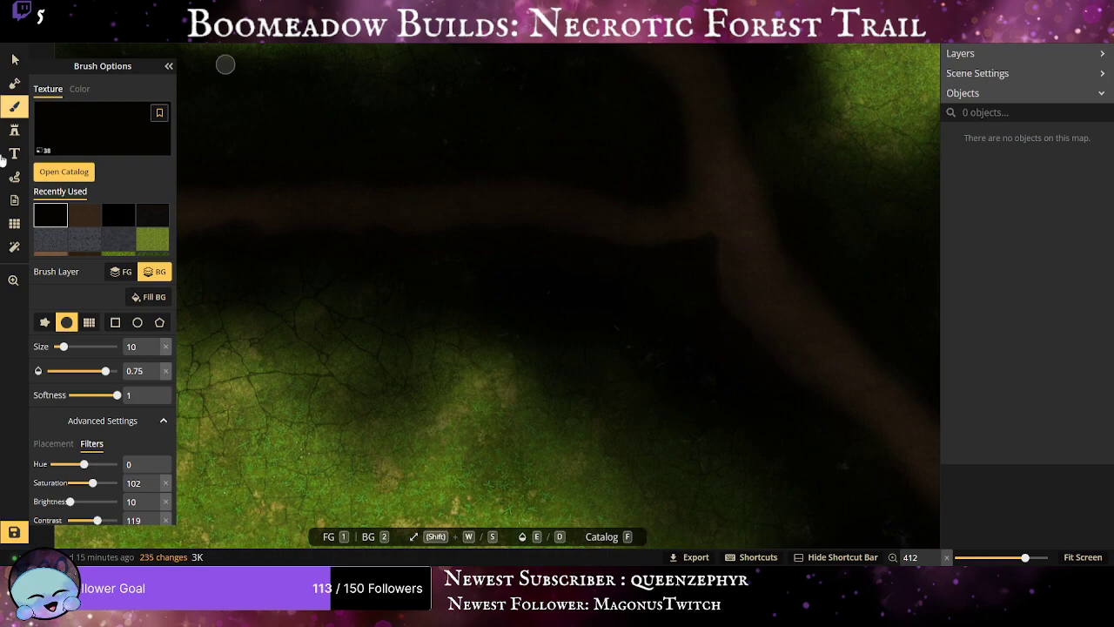
Try to fill the junction's lower edge with the dark brown texture at brush size 10 and opacity 0.5.
{"action": "left_click", "coordinate": [84, 215]}
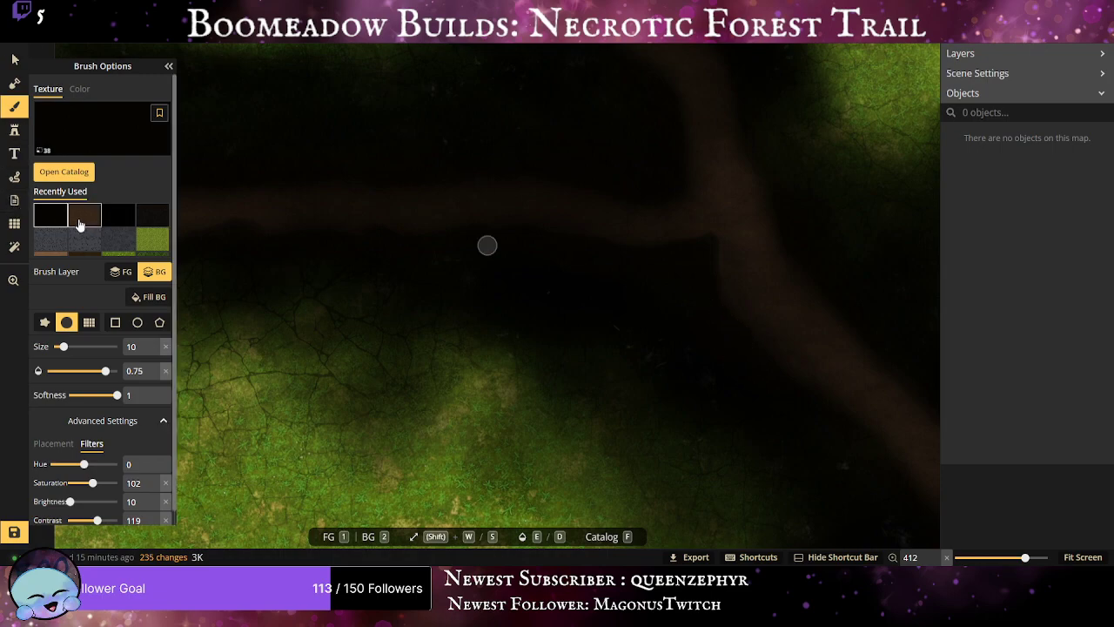
{"action": "left_click", "coordinate": [139, 370]}
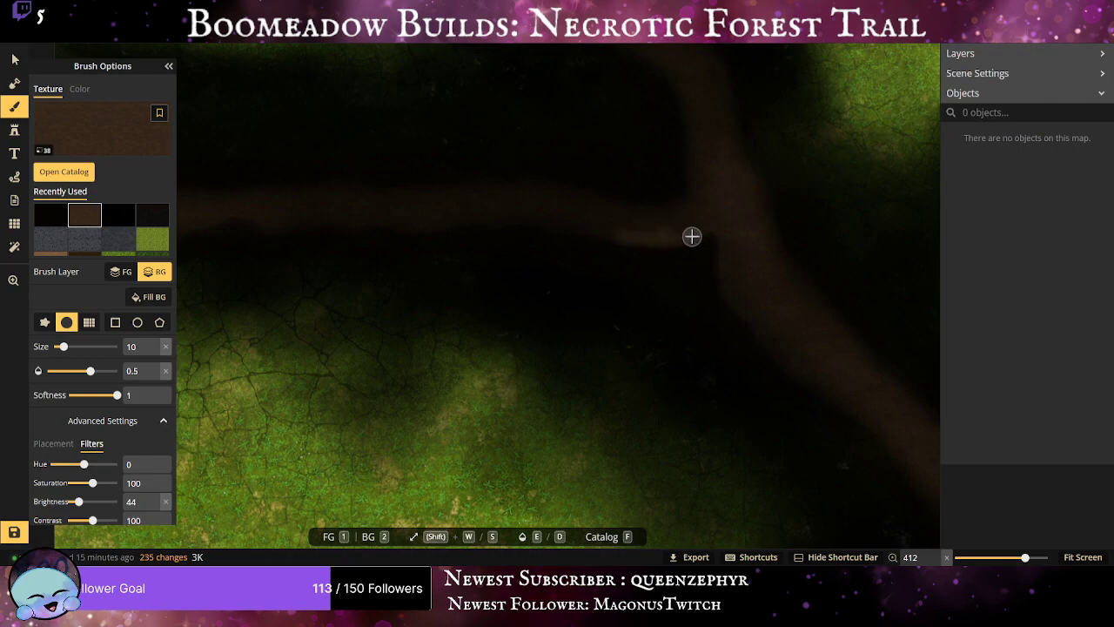
{"action": "left_click_drag", "start_coordinate": [734, 291], "coordinate": [740, 285]}
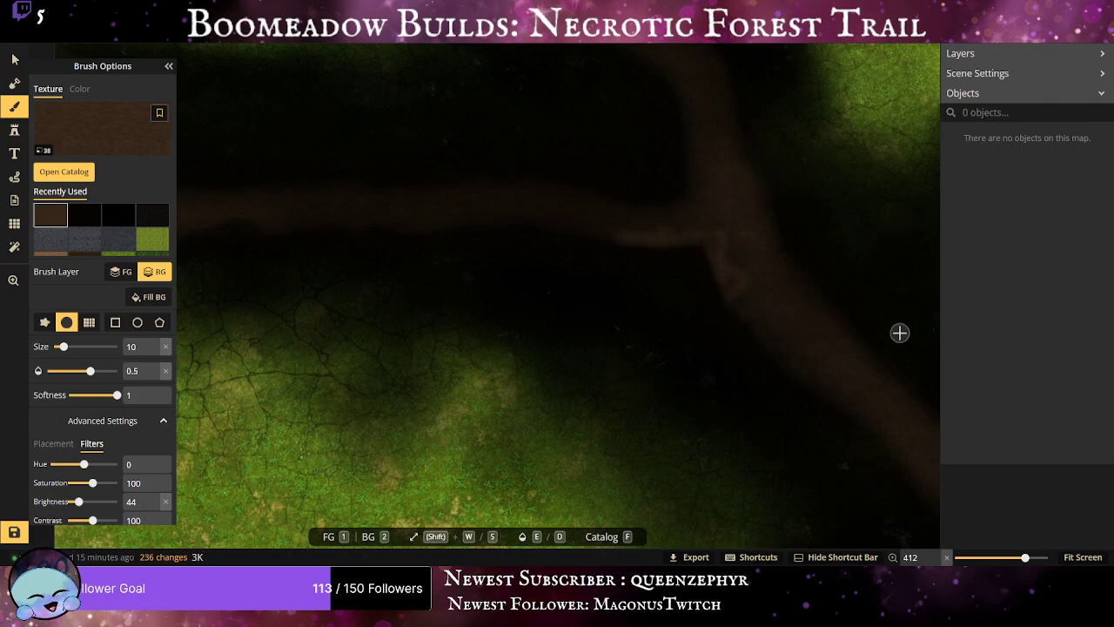
{"action": "key", "text": "ctrl+z"}
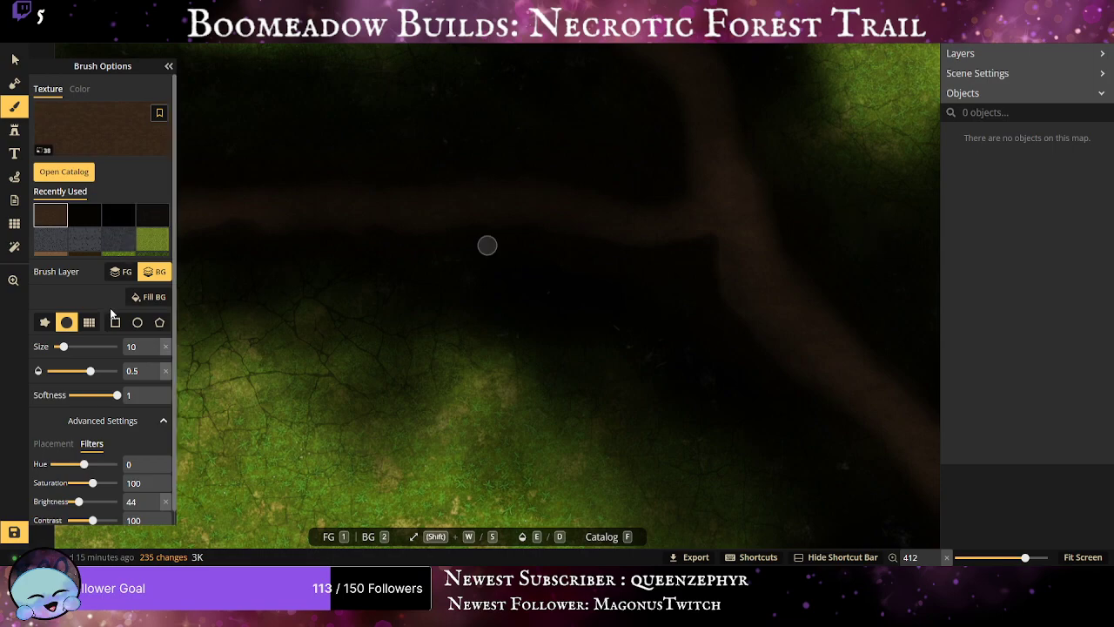
Touch up the junction's lower edge with dark brown at opacity 0.25 and darken the corner beside it with the black texture.
{"action": "left_click", "coordinate": [133, 371]}
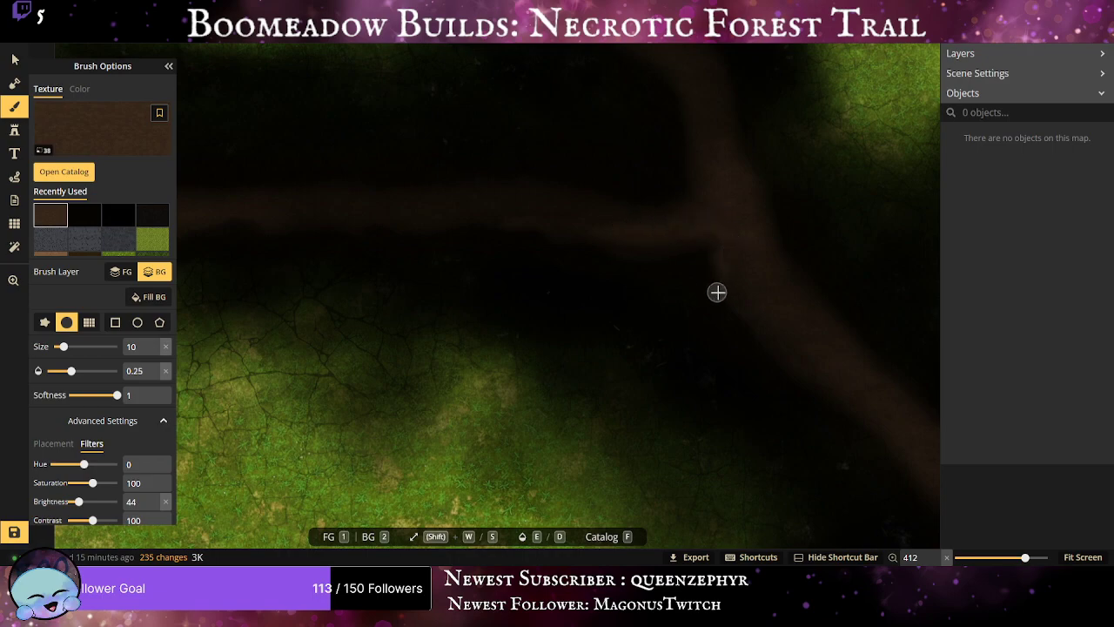
{"action": "left_click", "coordinate": [118, 215]}
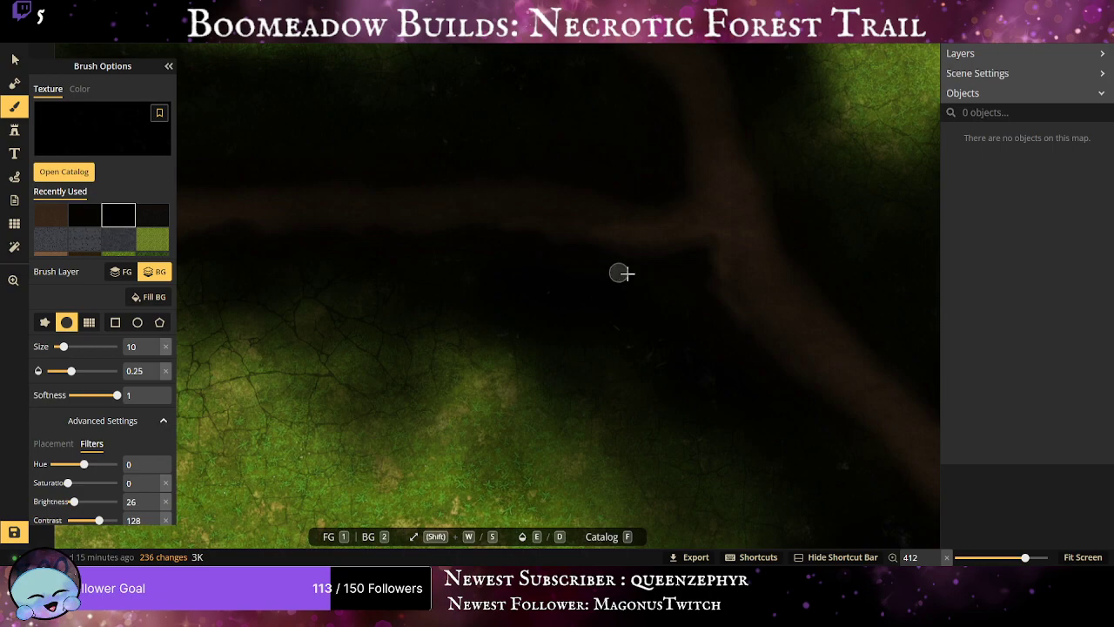
{"action": "left_click", "coordinate": [703, 276]}
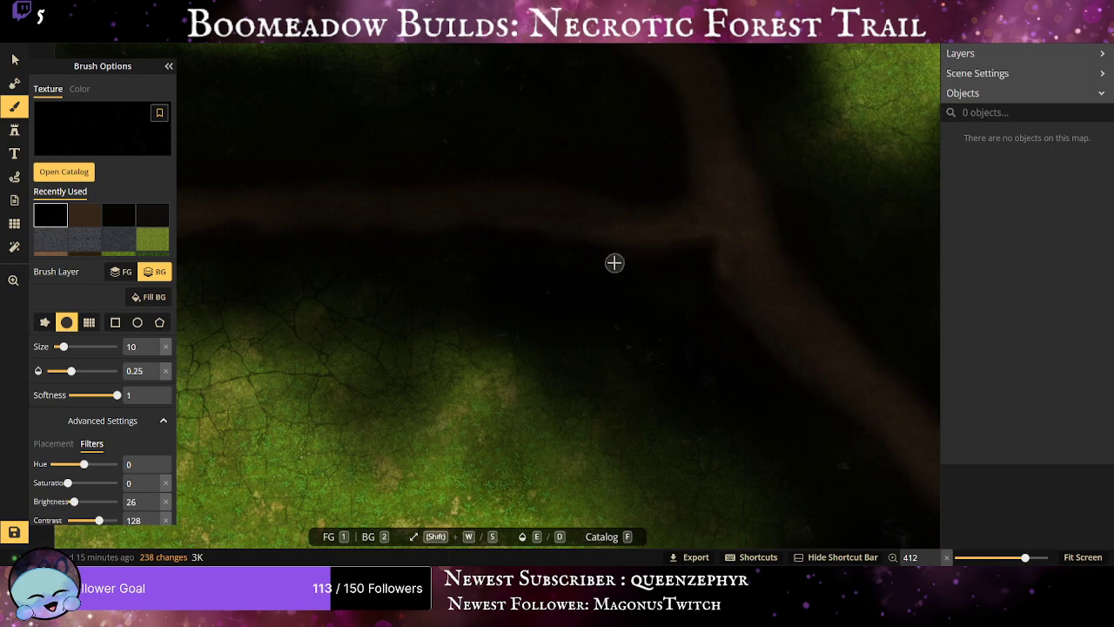
Smooth the lower edge of the western trail near the junction with the dark brown texture at brush size 10 and opacity 0.25.
{"action": "scroll", "coordinate": [756, 351], "scroll_direction": "down", "scroll_amount": 5}
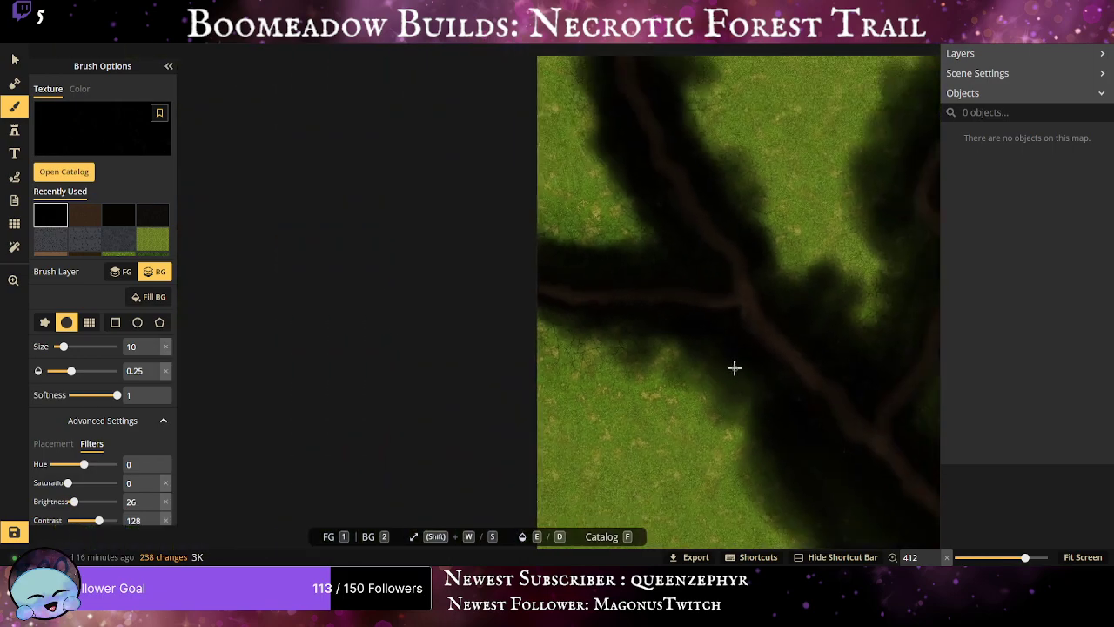
{"action": "scroll", "coordinate": [734, 368], "scroll_direction": "up", "scroll_amount": 4}
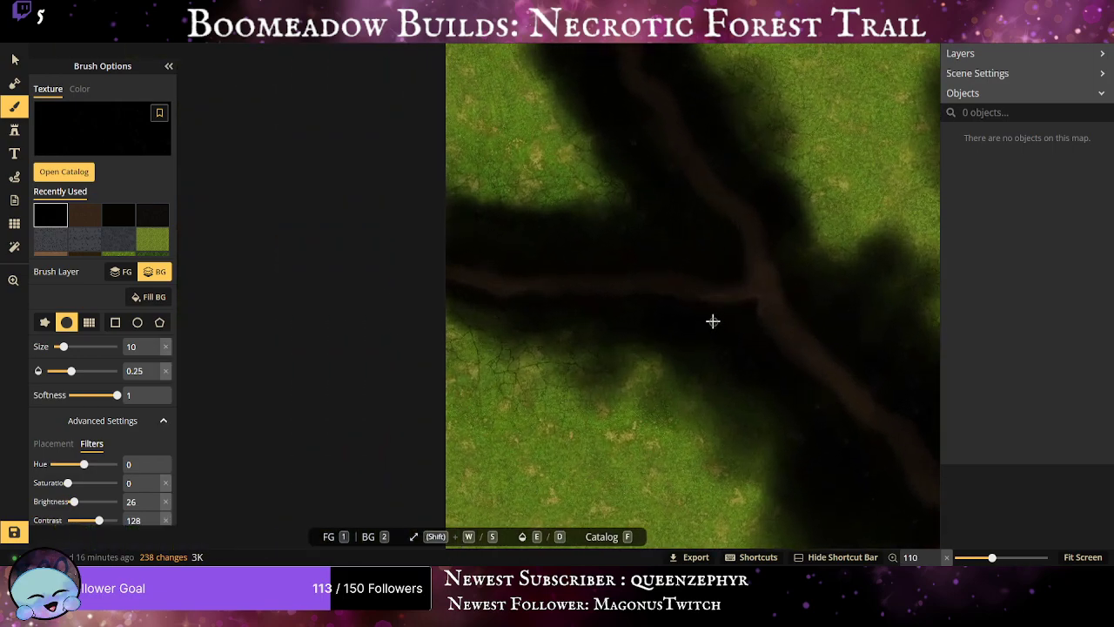
{"action": "scroll", "coordinate": [712, 311], "scroll_direction": "up", "scroll_amount": 8}
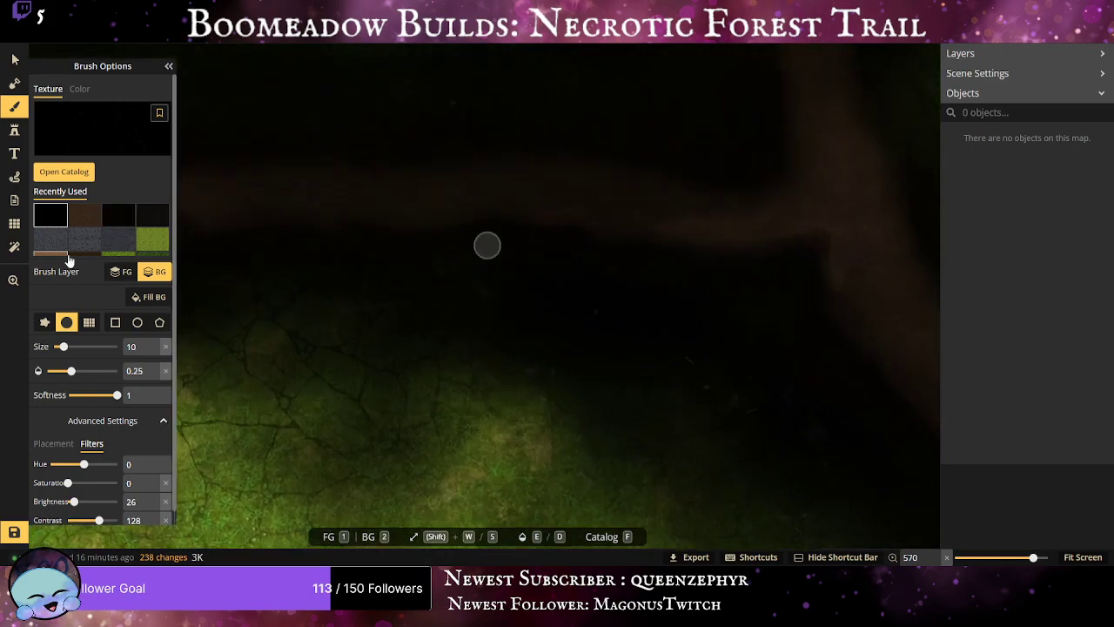
{"action": "left_click", "coordinate": [85, 213]}
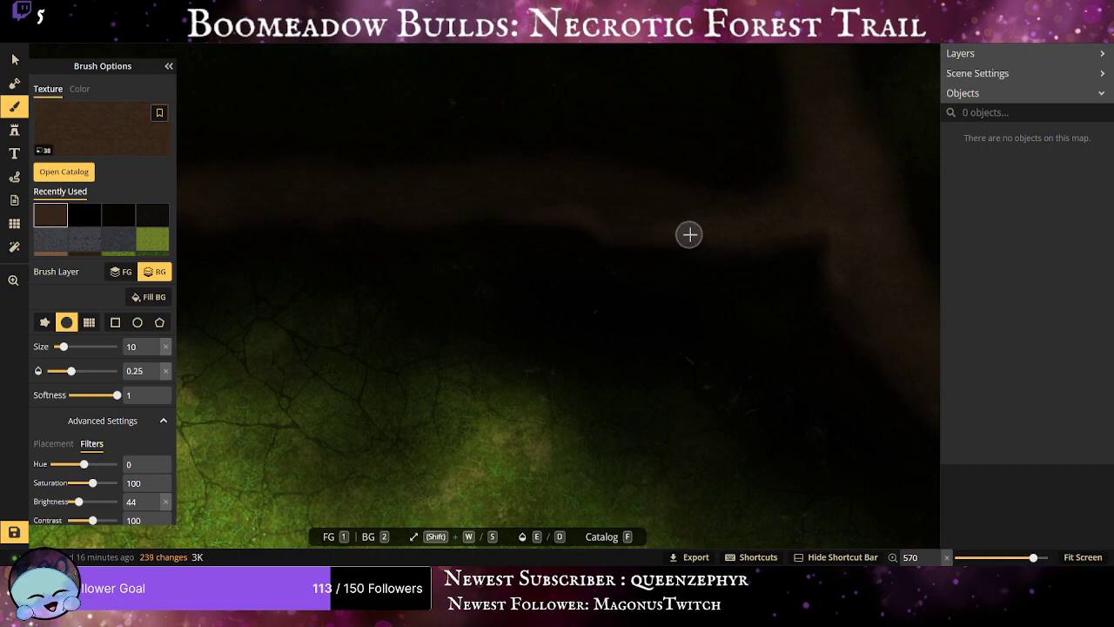
{"action": "mouse_move", "coordinate": [690, 234]}
{"action": "left_mouse_down"}
{"action": "mouse_move", "coordinate": [750, 237]}
{"action": "mouse_move", "coordinate": [418, 208]}
{"action": "mouse_move", "coordinate": [530, 192]}
{"action": "left_mouse_up"}
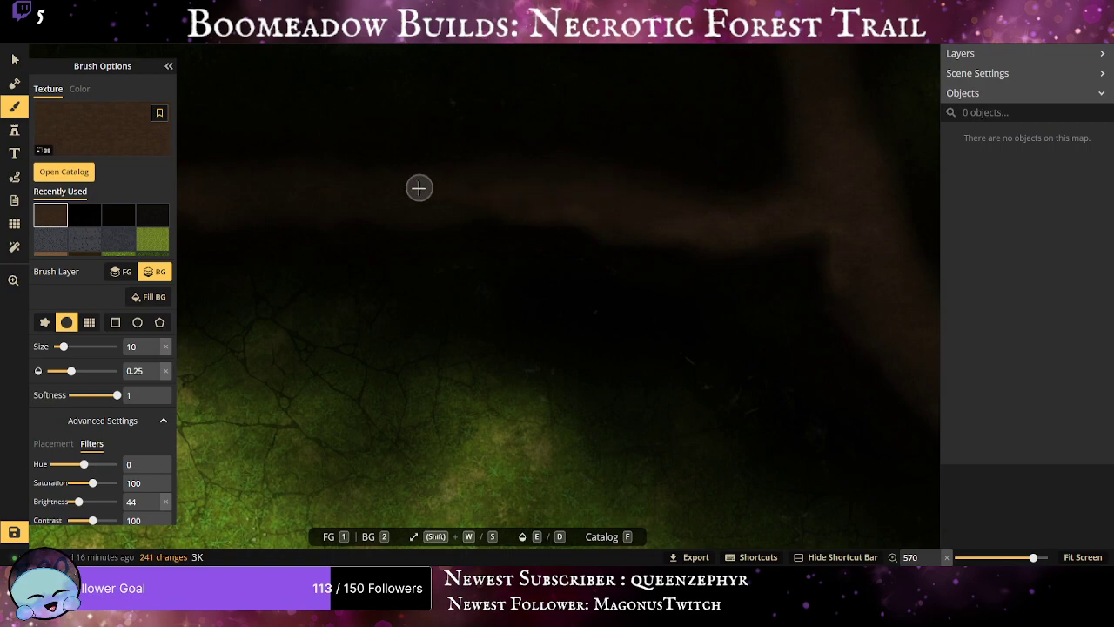
{"action": "mouse_move", "coordinate": [546, 189]}
{"action": "left_mouse_down"}
{"action": "mouse_move", "coordinate": [438, 185]}
{"action": "mouse_move", "coordinate": [360, 213]}
{"action": "mouse_move", "coordinate": [487, 244]}
{"action": "left_mouse_up"}
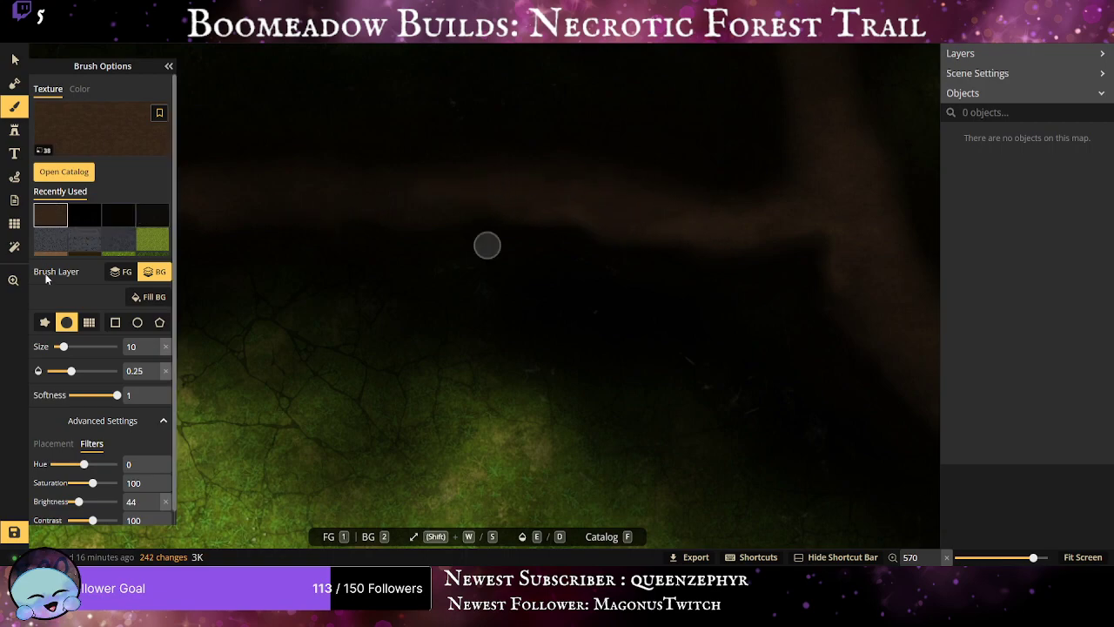
Brush the cracked grey stone texture along the blackened ground south of the western trail at brush size 118 and opacity 0.25.
{"action": "left_click", "coordinate": [46, 246]}
{"action": "scroll", "coordinate": [630, 293], "scroll_direction": "down", "scroll_amount": 5}
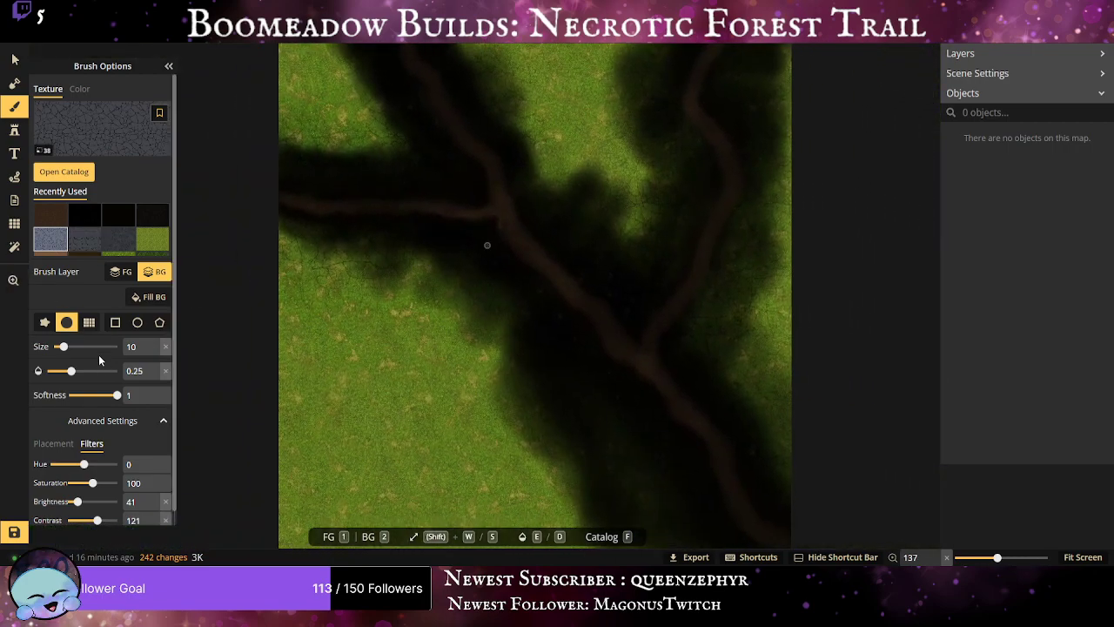
{"action": "left_click_drag", "start_coordinate": [63, 346], "coordinate": [105, 359]}
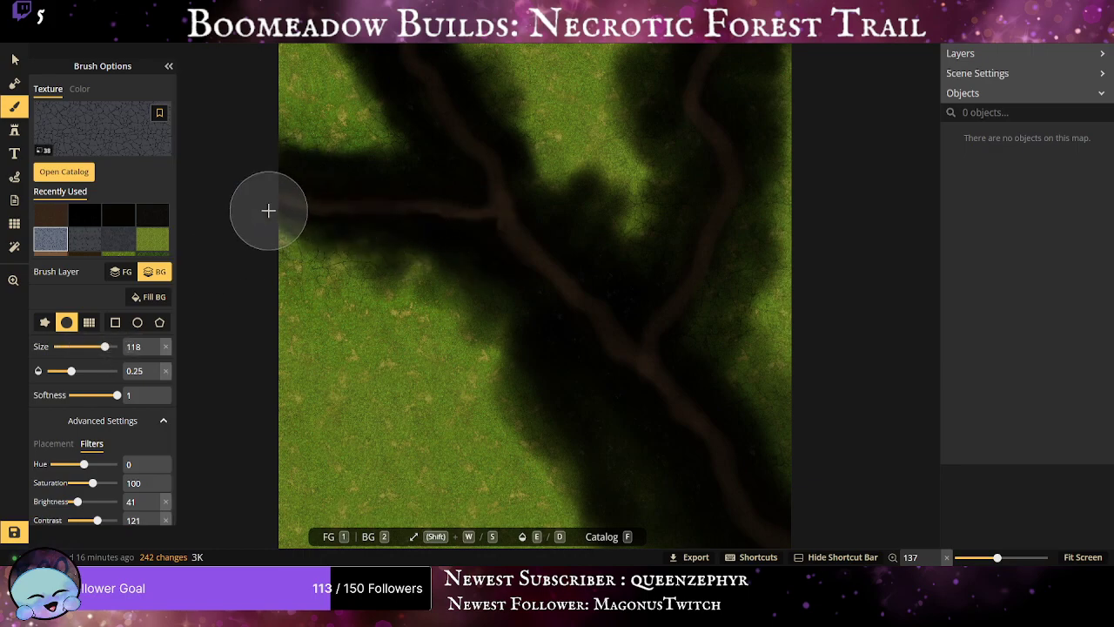
{"action": "left_click_drag", "start_coordinate": [302, 219], "coordinate": [502, 232]}
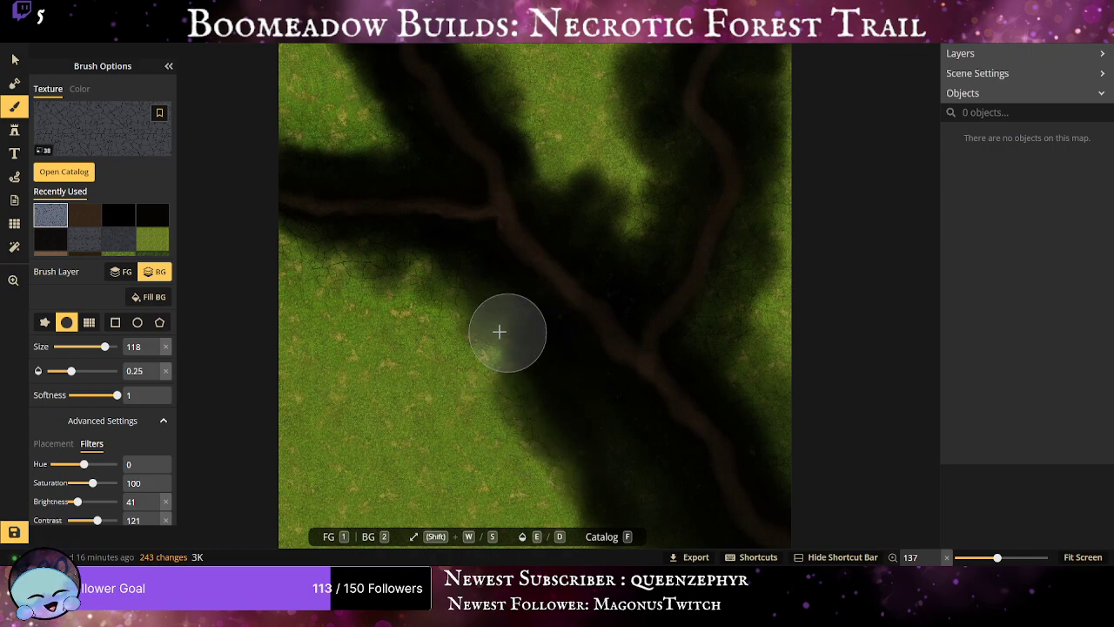
{"action": "left_click_drag", "start_coordinate": [271, 241], "coordinate": [268, 238]}
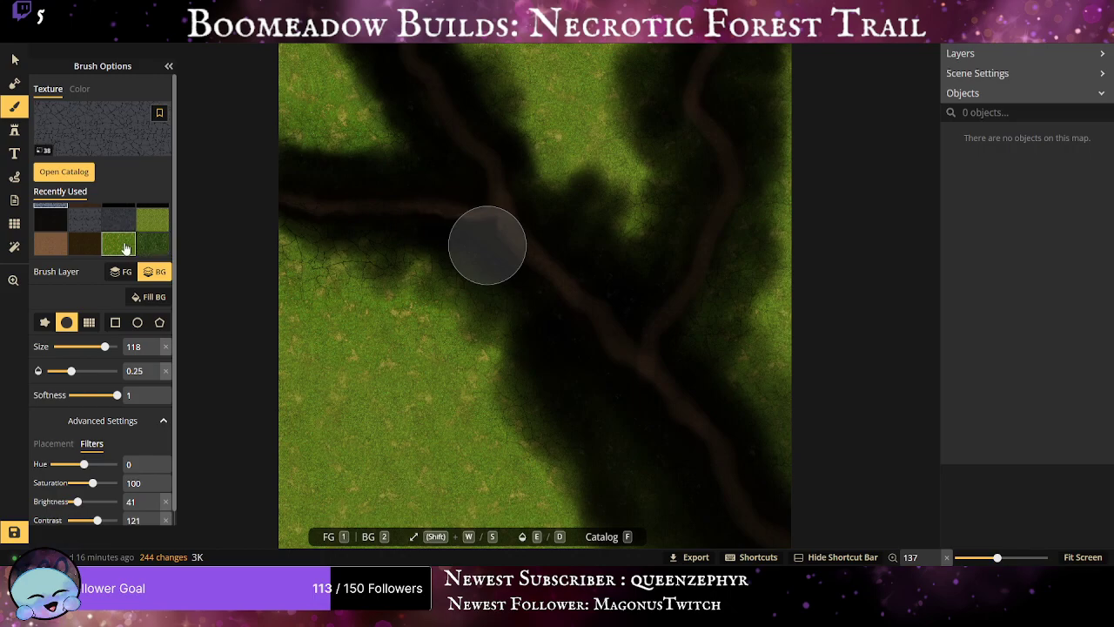
Blend the southwestern edge of the blackened ground with grass texture darkened to hue 19, saturation 118, brightness 13 and contrast 130.
{"action": "left_click", "coordinate": [124, 247]}
{"action": "mouse_move", "coordinate": [96, 484]}
{"action": "left_mouse_down"}
{"action": "mouse_move", "coordinate": [72, 502]}
{"action": "mouse_move", "coordinate": [95, 483]}
{"action": "left_mouse_up"}
{"action": "scroll", "coordinate": [251, 239], "scroll_direction": "down", "scroll_amount": 1}
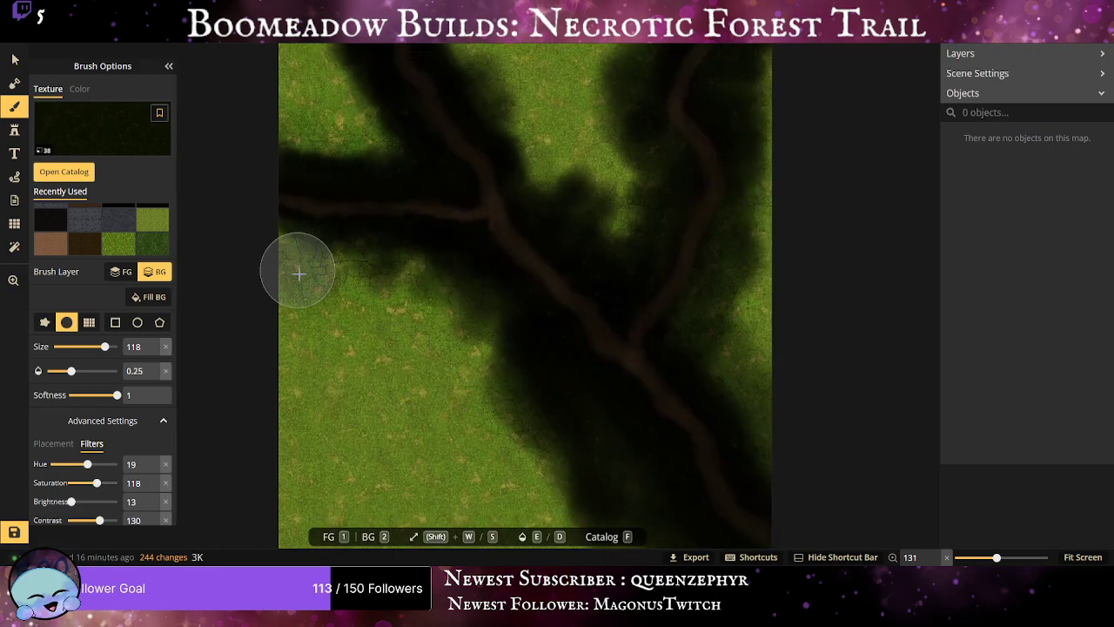
{"action": "left_click_drag", "start_coordinate": [296, 252], "coordinate": [283, 257]}
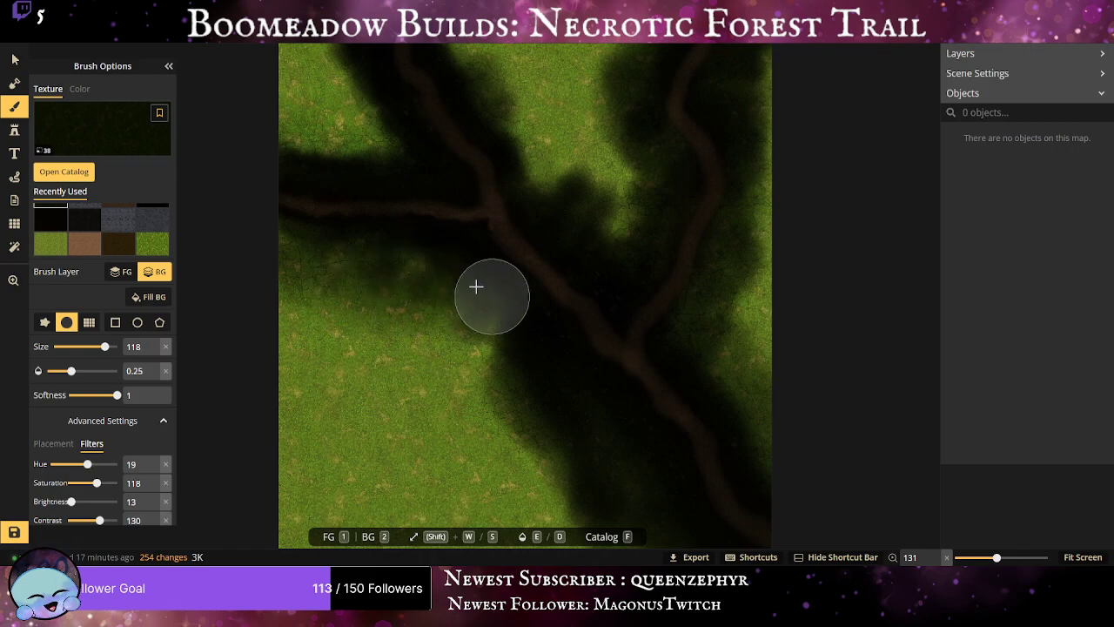
{"action": "mouse_move", "coordinate": [481, 363]}
{"action": "left_mouse_down"}
{"action": "mouse_move", "coordinate": [502, 346]}
{"action": "mouse_move", "coordinate": [455, 280]}
{"action": "mouse_move", "coordinate": [360, 271]}
{"action": "mouse_move", "coordinate": [472, 251]}
{"action": "mouse_move", "coordinate": [278, 264]}
{"action": "mouse_move", "coordinate": [448, 368]}
{"action": "mouse_move", "coordinate": [294, 314]}
{"action": "mouse_move", "coordinate": [522, 385]}
{"action": "mouse_move", "coordinate": [496, 323]}
{"action": "left_mouse_up"}
{"action": "mouse_move", "coordinate": [537, 384]}
{"action": "left_mouse_down"}
{"action": "mouse_move", "coordinate": [589, 391]}
{"action": "mouse_move", "coordinate": [602, 480]}
{"action": "left_mouse_up"}
{"action": "mouse_move", "coordinate": [535, 491]}
{"action": "left_mouse_down"}
{"action": "mouse_move", "coordinate": [460, 372]}
{"action": "mouse_move", "coordinate": [482, 431]}
{"action": "mouse_move", "coordinate": [541, 471]}
{"action": "mouse_move", "coordinate": [449, 376]}
{"action": "mouse_move", "coordinate": [419, 396]}
{"action": "mouse_move", "coordinate": [531, 452]}
{"action": "mouse_move", "coordinate": [467, 408]}
{"action": "mouse_move", "coordinate": [469, 377]}
{"action": "mouse_move", "coordinate": [504, 447]}
{"action": "mouse_move", "coordinate": [479, 428]}
{"action": "mouse_move", "coordinate": [511, 370]}
{"action": "mouse_move", "coordinate": [586, 475]}
{"action": "mouse_move", "coordinate": [545, 346]}
{"action": "left_mouse_up"}
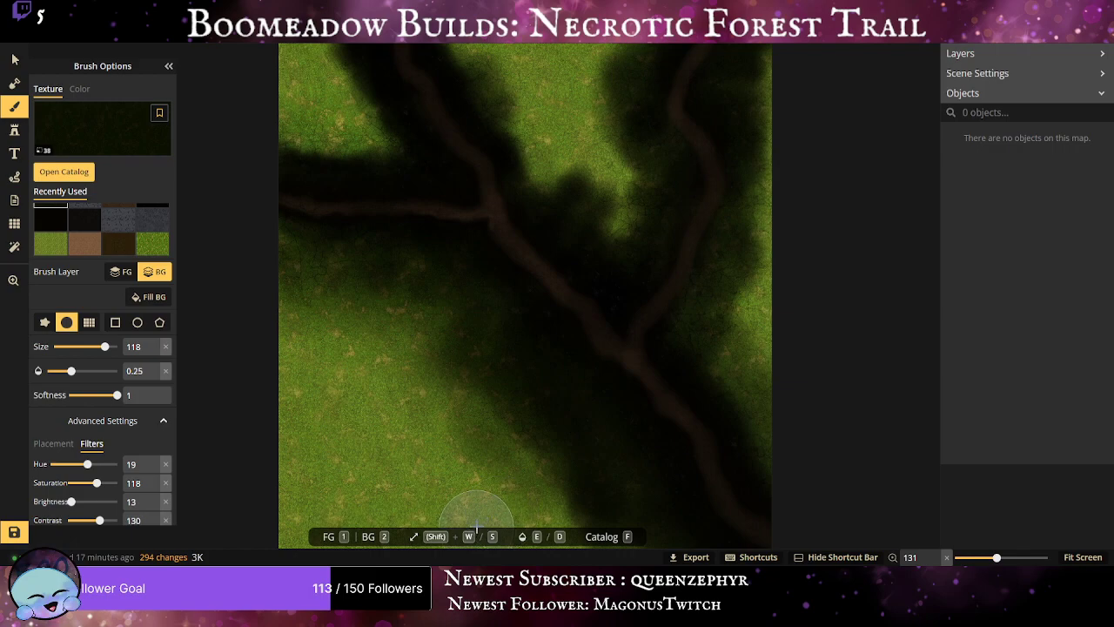
{"action": "scroll", "coordinate": [443, 376], "scroll_direction": "down", "scroll_amount": 2}
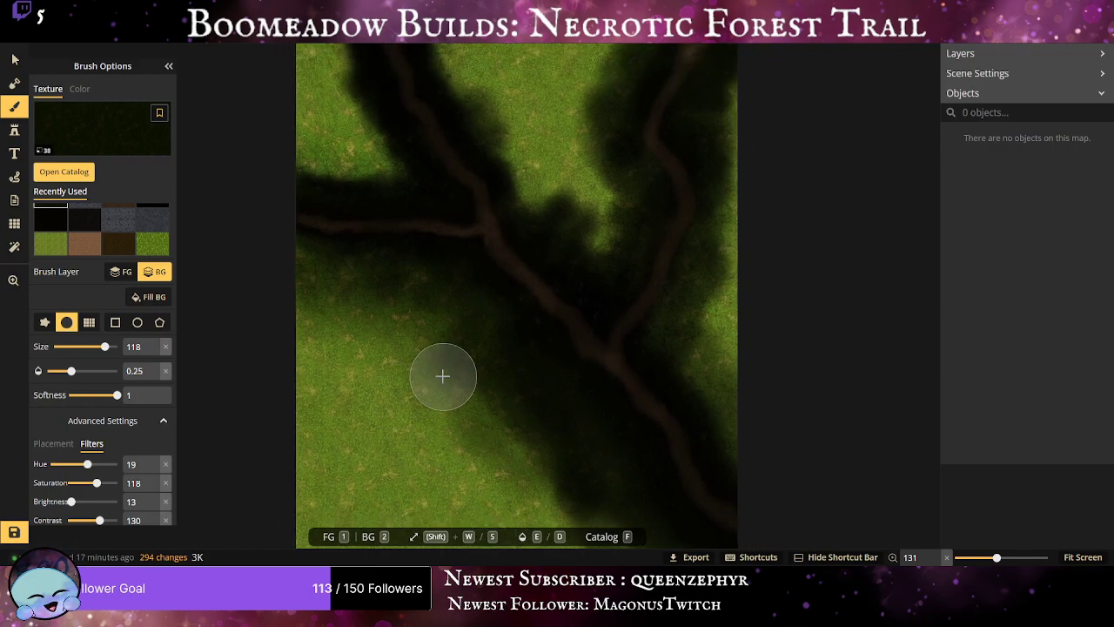
Darken the grass southwest of the trails with the darkened grass texture, enlarging the brush size to 200 at opacity 0.25.
{"action": "mouse_move", "coordinate": [443, 376]}
{"action": "left_mouse_down"}
{"action": "mouse_move", "coordinate": [408, 302]}
{"action": "mouse_move", "coordinate": [329, 245]}
{"action": "left_mouse_up"}
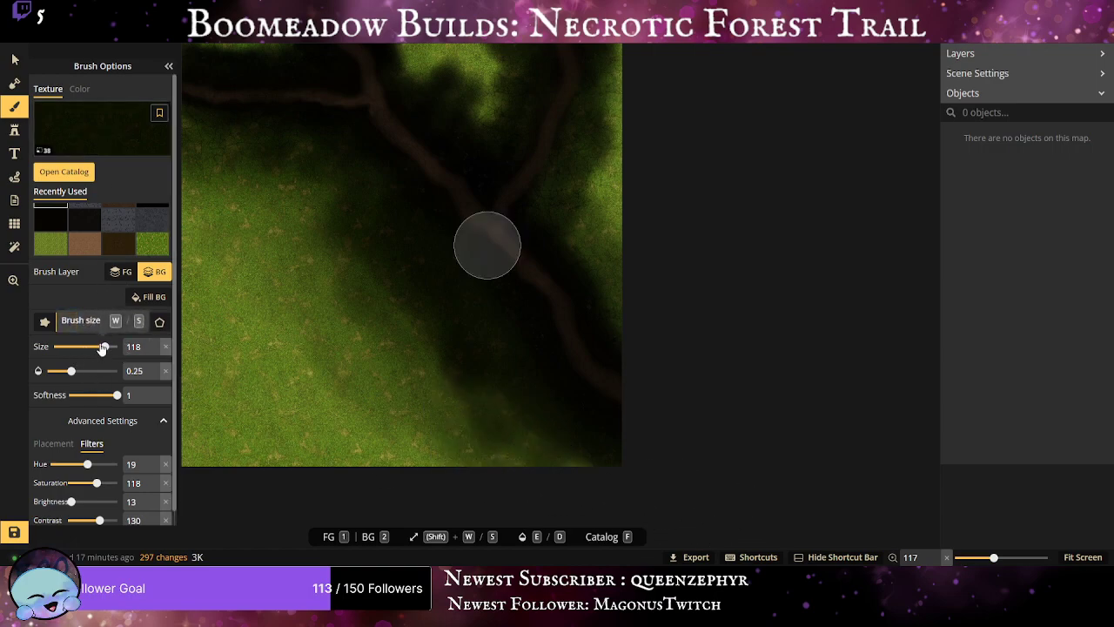
{"action": "left_click_drag", "start_coordinate": [104, 345], "coordinate": [118, 346]}
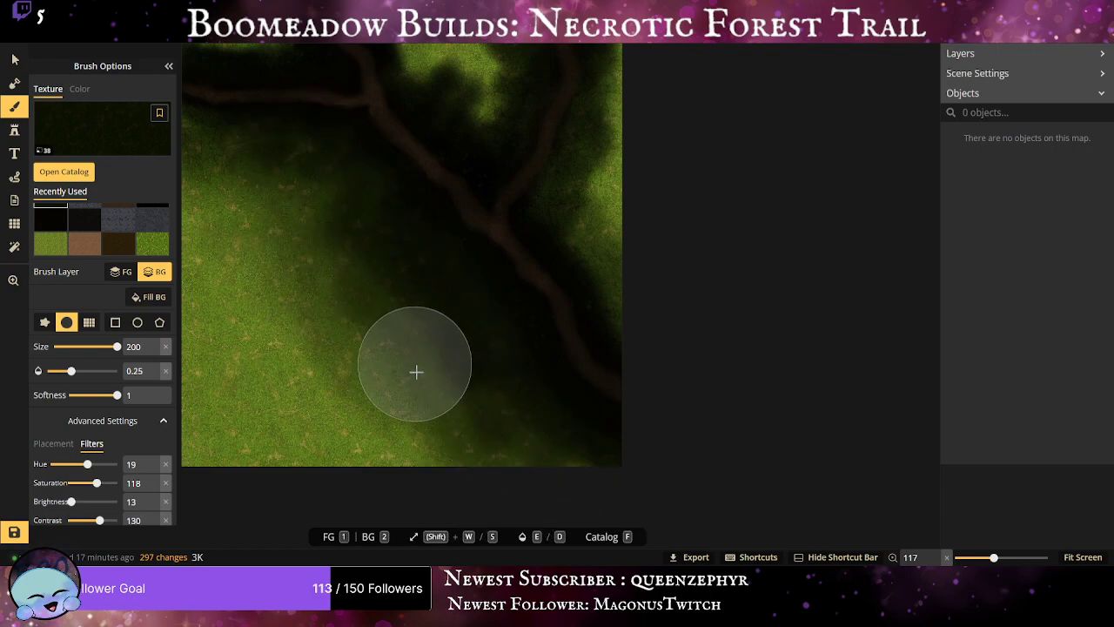
{"action": "mouse_move", "coordinate": [461, 372]}
{"action": "left_mouse_down"}
{"action": "mouse_move", "coordinate": [496, 437]}
{"action": "mouse_move", "coordinate": [475, 375]}
{"action": "mouse_move", "coordinate": [376, 239]}
{"action": "mouse_move", "coordinate": [420, 339]}
{"action": "mouse_move", "coordinate": [318, 271]}
{"action": "mouse_move", "coordinate": [482, 405]}
{"action": "mouse_move", "coordinate": [433, 470]}
{"action": "mouse_move", "coordinate": [229, 194]}
{"action": "mouse_move", "coordinate": [439, 206]}
{"action": "mouse_move", "coordinate": [487, 245]}
{"action": "left_mouse_up"}
{"action": "scroll", "coordinate": [280, 280], "scroll_direction": "down", "scroll_amount": 1}
{"action": "left_click_drag", "start_coordinate": [280, 280], "coordinate": [603, 328]}
{"action": "mouse_move", "coordinate": [609, 287]}
{"action": "left_mouse_down"}
{"action": "mouse_move", "coordinate": [503, 262]}
{"action": "mouse_move", "coordinate": [558, 283]}
{"action": "mouse_move", "coordinate": [501, 302]}
{"action": "mouse_move", "coordinate": [479, 259]}
{"action": "mouse_move", "coordinate": [569, 207]}
{"action": "mouse_move", "coordinate": [494, 188]}
{"action": "mouse_move", "coordinate": [437, 201]}
{"action": "mouse_move", "coordinate": [465, 382]}
{"action": "mouse_move", "coordinate": [487, 307]}
{"action": "mouse_move", "coordinate": [816, 537]}
{"action": "mouse_move", "coordinate": [516, 310]}
{"action": "mouse_move", "coordinate": [694, 468]}
{"action": "left_mouse_up"}
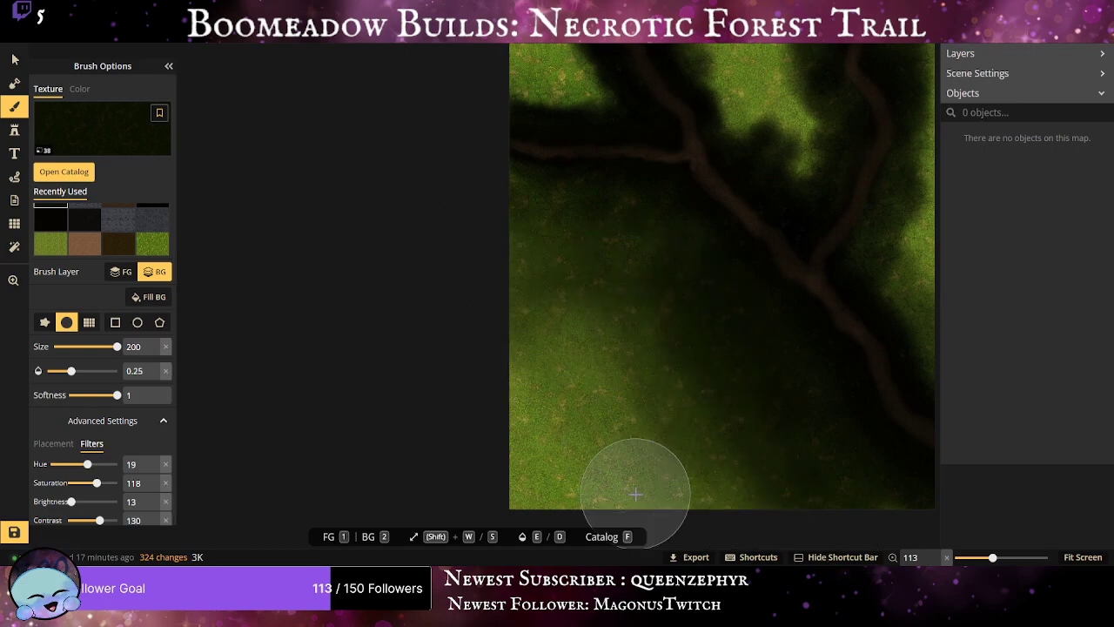
{"action": "left_click_drag", "start_coordinate": [656, 530], "coordinate": [707, 502]}
{"action": "mouse_move", "coordinate": [632, 462]}
{"action": "left_mouse_down"}
{"action": "mouse_move", "coordinate": [587, 311]}
{"action": "mouse_move", "coordinate": [693, 265]}
{"action": "mouse_move", "coordinate": [640, 223]}
{"action": "left_mouse_up"}
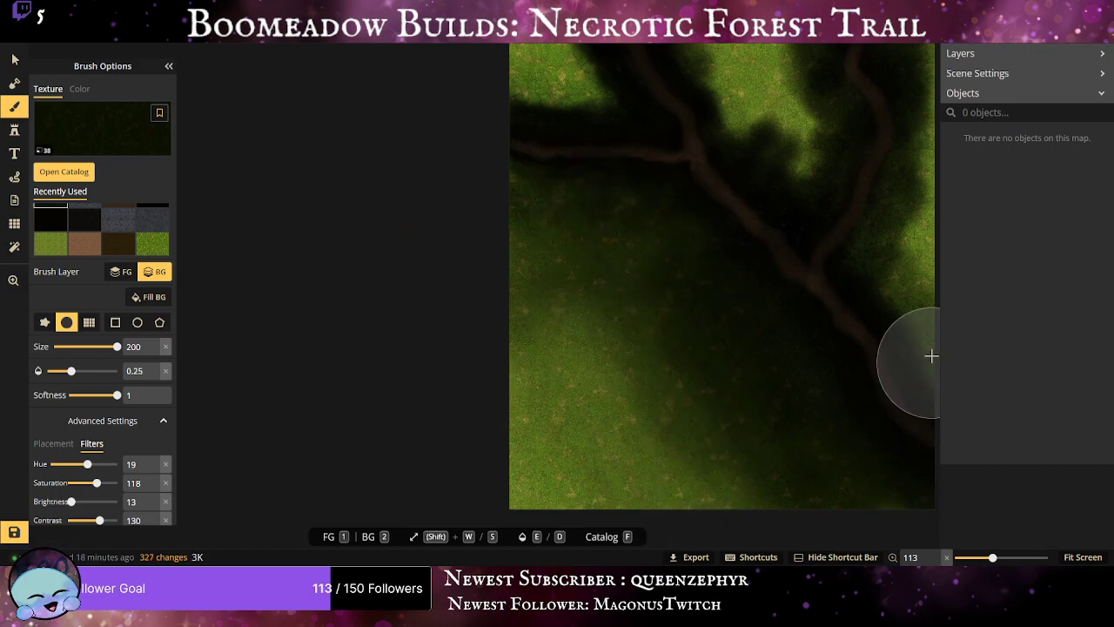
Blend the darkened grass texture along the map's eastern edge beside the northeastern trail at brush size 200 and opacity 0.25.
{"action": "mouse_move", "coordinate": [815, 290]}
{"action": "left_mouse_down"}
{"action": "mouse_move", "coordinate": [634, 373]}
{"action": "mouse_move", "coordinate": [442, 431]}
{"action": "left_mouse_up"}
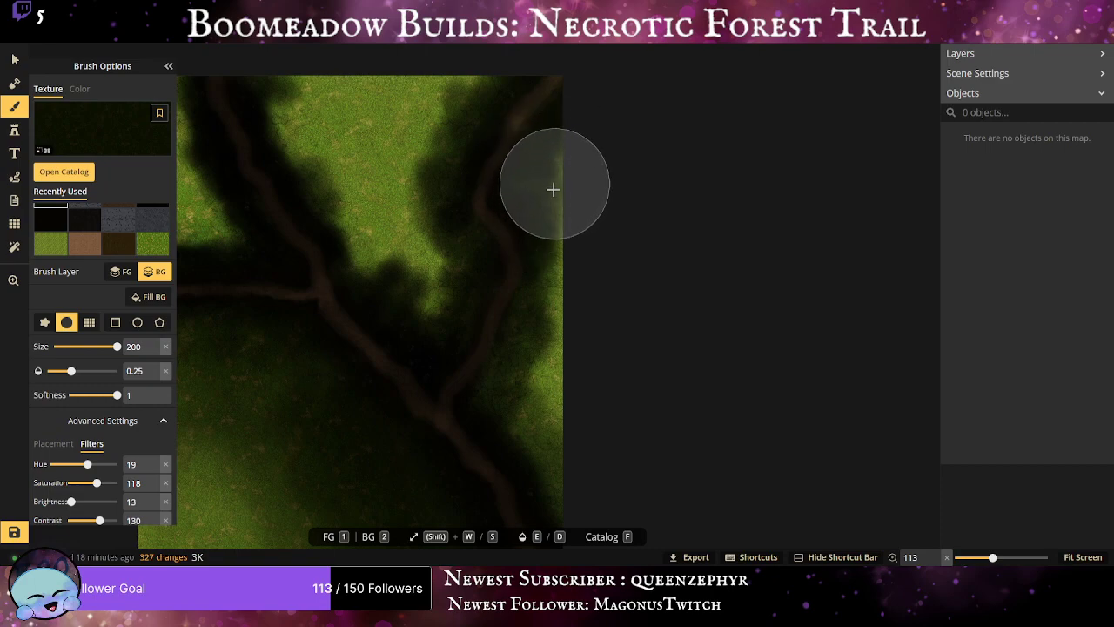
{"action": "mouse_move", "coordinate": [552, 192]}
{"action": "left_mouse_down"}
{"action": "mouse_move", "coordinate": [607, 327]}
{"action": "mouse_move", "coordinate": [569, 178]}
{"action": "left_mouse_up"}
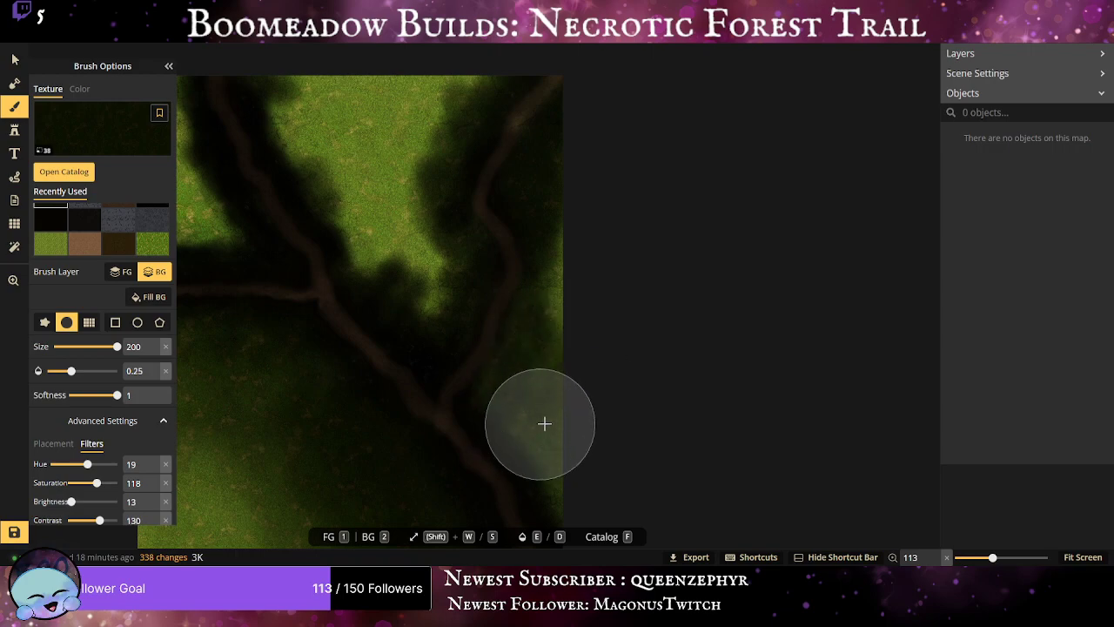
{"action": "mouse_move", "coordinate": [554, 426]}
{"action": "left_mouse_down"}
{"action": "mouse_move", "coordinate": [590, 287]}
{"action": "mouse_move", "coordinate": [588, 255]}
{"action": "mouse_move", "coordinate": [584, 323]}
{"action": "mouse_move", "coordinate": [579, 303]}
{"action": "mouse_move", "coordinate": [572, 317]}
{"action": "mouse_move", "coordinate": [569, 259]}
{"action": "left_mouse_up"}
Brush the darkened grass texture along the map's southern edge toward the southeastern corner at brush size 200 and opacity 0.25.
{"action": "left_click_drag", "start_coordinate": [463, 428], "coordinate": [424, 214]}
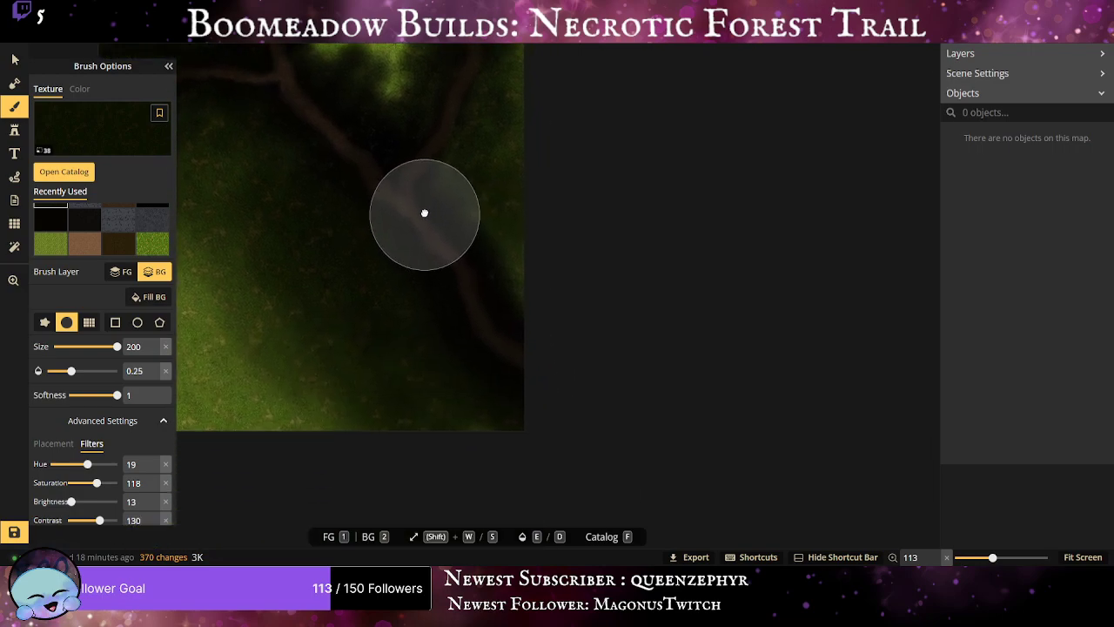
{"action": "scroll", "coordinate": [523, 208], "scroll_direction": "up", "scroll_amount": 1}
{"action": "left_click", "coordinate": [323, 401]}
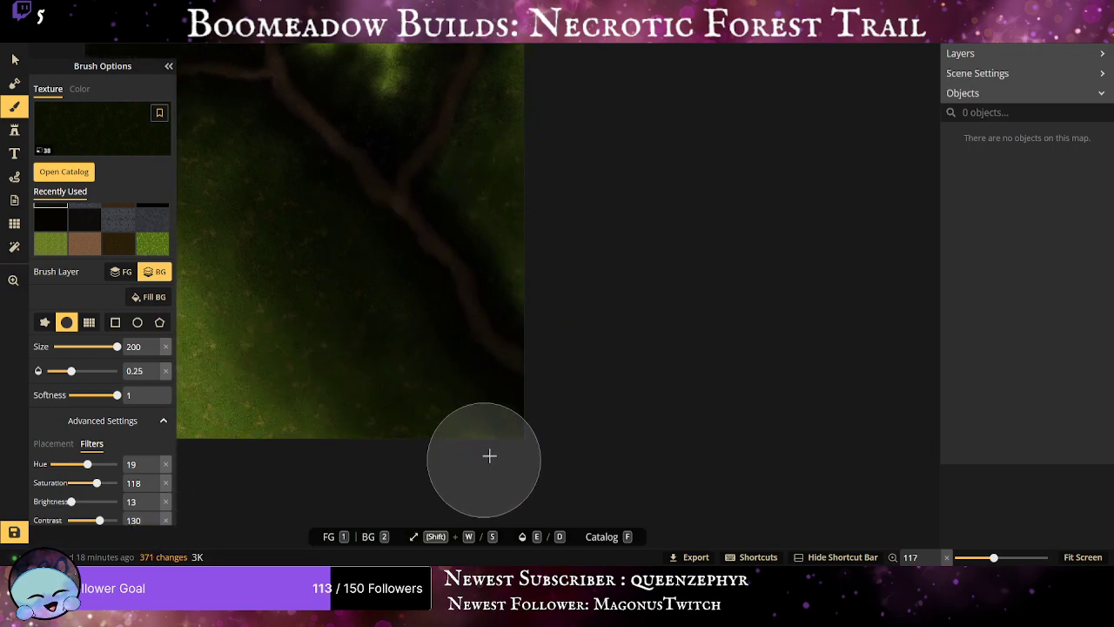
{"action": "mouse_move", "coordinate": [462, 456]}
{"action": "left_mouse_down"}
{"action": "mouse_move", "coordinate": [440, 417]}
{"action": "mouse_move", "coordinate": [388, 320]}
{"action": "mouse_move", "coordinate": [350, 300]}
{"action": "mouse_move", "coordinate": [391, 306]}
{"action": "mouse_move", "coordinate": [547, 499]}
{"action": "left_mouse_up"}
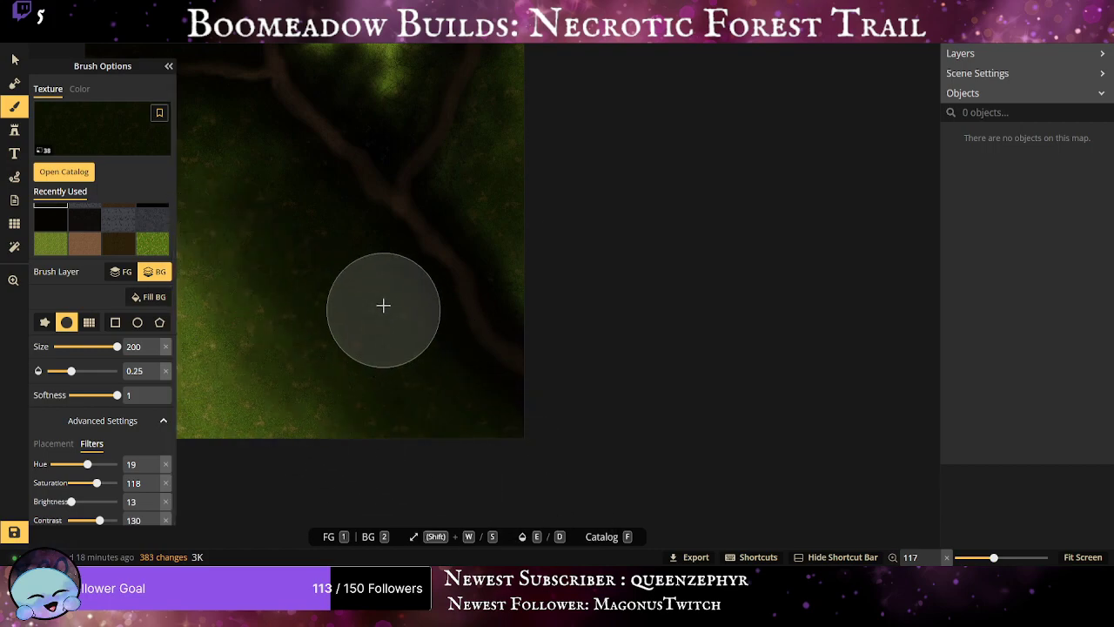
Darken the bright grass between the two northern trails and in the northwestern corner with the darkened grass texture at opacity 0.25.
{"action": "scroll", "coordinate": [446, 406], "scroll_direction": "down", "scroll_amount": 1}
{"action": "left_click_drag", "start_coordinate": [224, 179], "coordinate": [335, 430]}
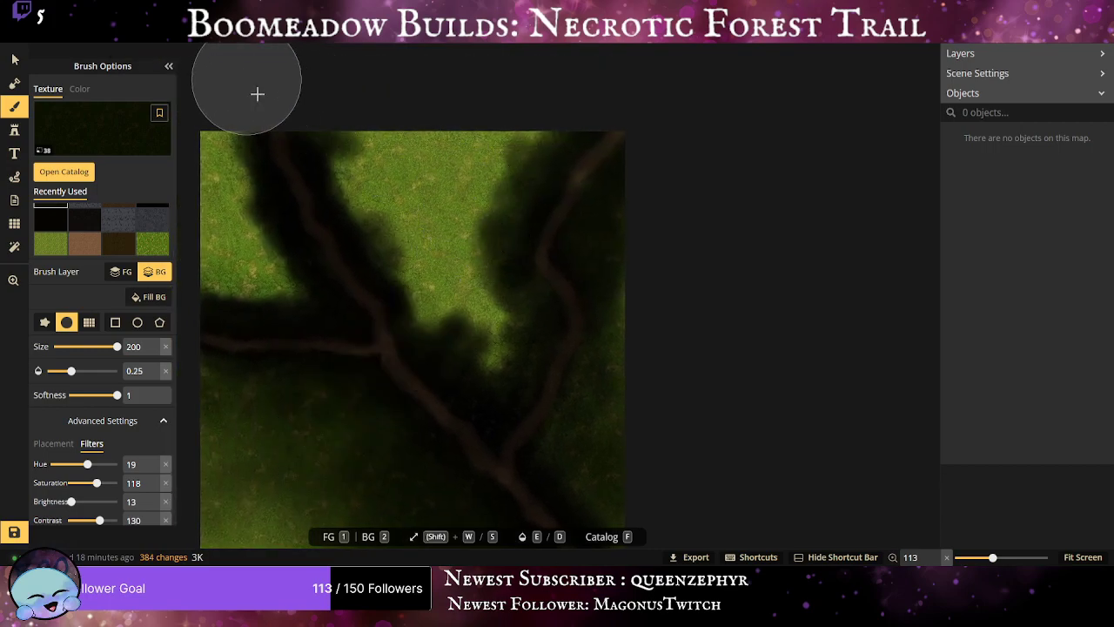
{"action": "mouse_move", "coordinate": [324, 138]}
{"action": "left_mouse_down"}
{"action": "mouse_move", "coordinate": [362, 160]}
{"action": "mouse_move", "coordinate": [350, 165]}
{"action": "mouse_move", "coordinate": [353, 155]}
{"action": "mouse_move", "coordinate": [307, 130]}
{"action": "mouse_move", "coordinate": [392, 186]}
{"action": "mouse_move", "coordinate": [406, 262]}
{"action": "mouse_move", "coordinate": [442, 257]}
{"action": "mouse_move", "coordinate": [417, 280]}
{"action": "mouse_move", "coordinate": [464, 324]}
{"action": "left_mouse_up"}
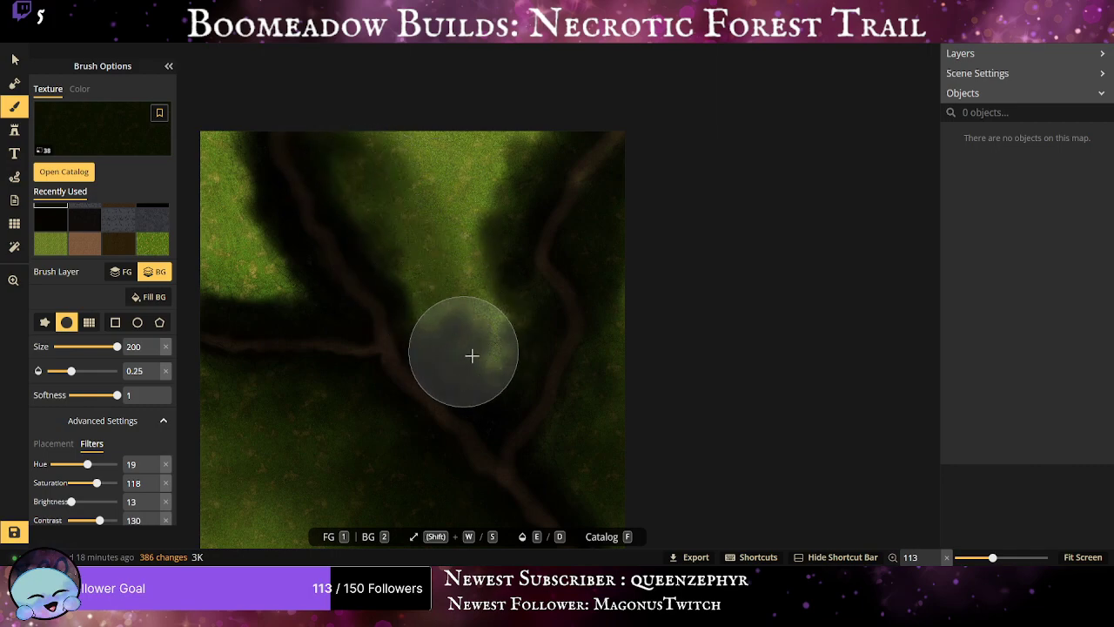
{"action": "mouse_move", "coordinate": [459, 372]}
{"action": "left_mouse_down"}
{"action": "mouse_move", "coordinate": [487, 348]}
{"action": "mouse_move", "coordinate": [468, 339]}
{"action": "mouse_move", "coordinate": [480, 365]}
{"action": "mouse_move", "coordinate": [503, 351]}
{"action": "mouse_move", "coordinate": [470, 314]}
{"action": "left_mouse_up"}
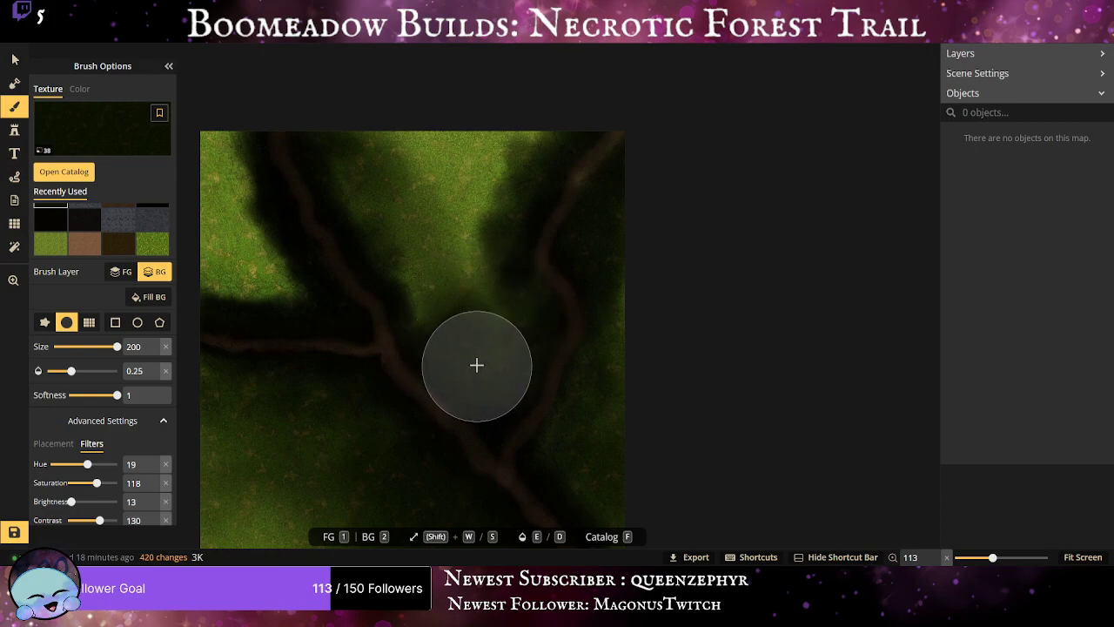
{"action": "mouse_move", "coordinate": [476, 365]}
{"action": "left_mouse_down"}
{"action": "mouse_move", "coordinate": [426, 259]}
{"action": "mouse_move", "coordinate": [425, 290]}
{"action": "mouse_move", "coordinate": [407, 251]}
{"action": "mouse_move", "coordinate": [371, 223]}
{"action": "mouse_move", "coordinate": [334, 134]}
{"action": "mouse_move", "coordinate": [380, 222]}
{"action": "mouse_move", "coordinate": [432, 275]}
{"action": "mouse_move", "coordinate": [488, 244]}
{"action": "left_mouse_up"}
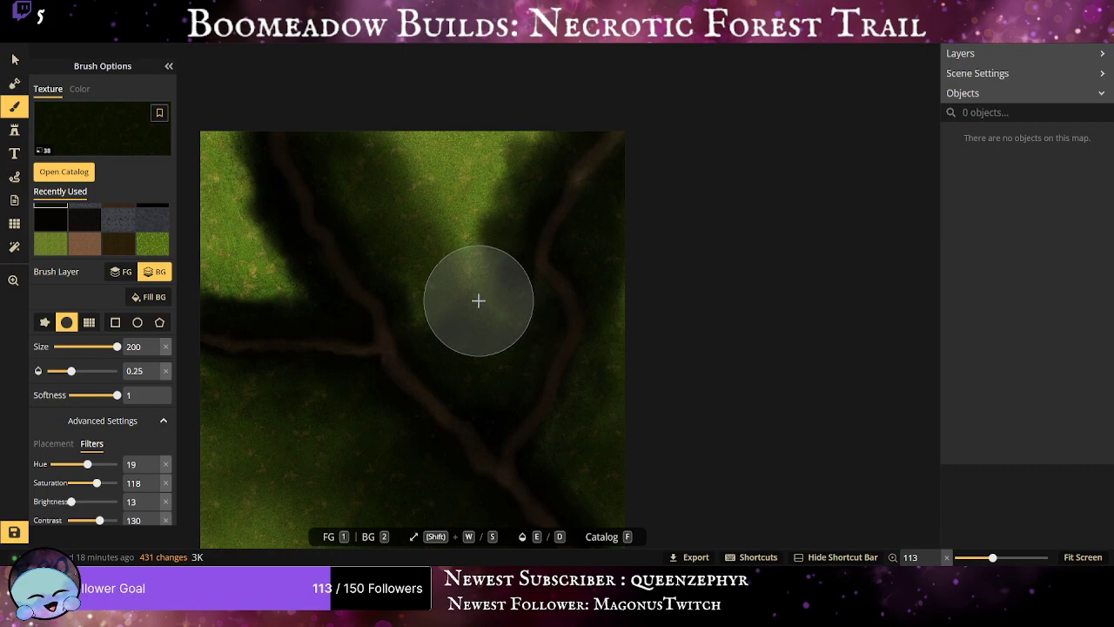
{"action": "mouse_move", "coordinate": [454, 282]}
{"action": "left_mouse_down"}
{"action": "mouse_move", "coordinate": [468, 253]}
{"action": "mouse_move", "coordinate": [494, 301]}
{"action": "mouse_move", "coordinate": [487, 281]}
{"action": "mouse_move", "coordinate": [535, 113]}
{"action": "mouse_move", "coordinate": [455, 192]}
{"action": "mouse_move", "coordinate": [454, 211]}
{"action": "mouse_move", "coordinate": [536, 118]}
{"action": "mouse_move", "coordinate": [471, 230]}
{"action": "mouse_move", "coordinate": [463, 276]}
{"action": "mouse_move", "coordinate": [533, 107]}
{"action": "mouse_move", "coordinate": [513, 125]}
{"action": "mouse_move", "coordinate": [493, 310]}
{"action": "mouse_move", "coordinate": [552, 93]}
{"action": "mouse_move", "coordinate": [539, 103]}
{"action": "mouse_move", "coordinate": [483, 286]}
{"action": "mouse_move", "coordinate": [493, 303]}
{"action": "mouse_move", "coordinate": [560, 90]}
{"action": "mouse_move", "coordinate": [460, 259]}
{"action": "mouse_move", "coordinate": [456, 287]}
{"action": "mouse_move", "coordinate": [514, 80]}
{"action": "mouse_move", "coordinate": [496, 359]}
{"action": "mouse_move", "coordinate": [466, 340]}
{"action": "mouse_move", "coordinate": [378, 221]}
{"action": "mouse_move", "coordinate": [329, 79]}
{"action": "mouse_move", "coordinate": [393, 192]}
{"action": "mouse_move", "coordinate": [447, 189]}
{"action": "mouse_move", "coordinate": [446, 138]}
{"action": "mouse_move", "coordinate": [400, 148]}
{"action": "mouse_move", "coordinate": [421, 168]}
{"action": "mouse_move", "coordinate": [398, 244]}
{"action": "left_mouse_up"}
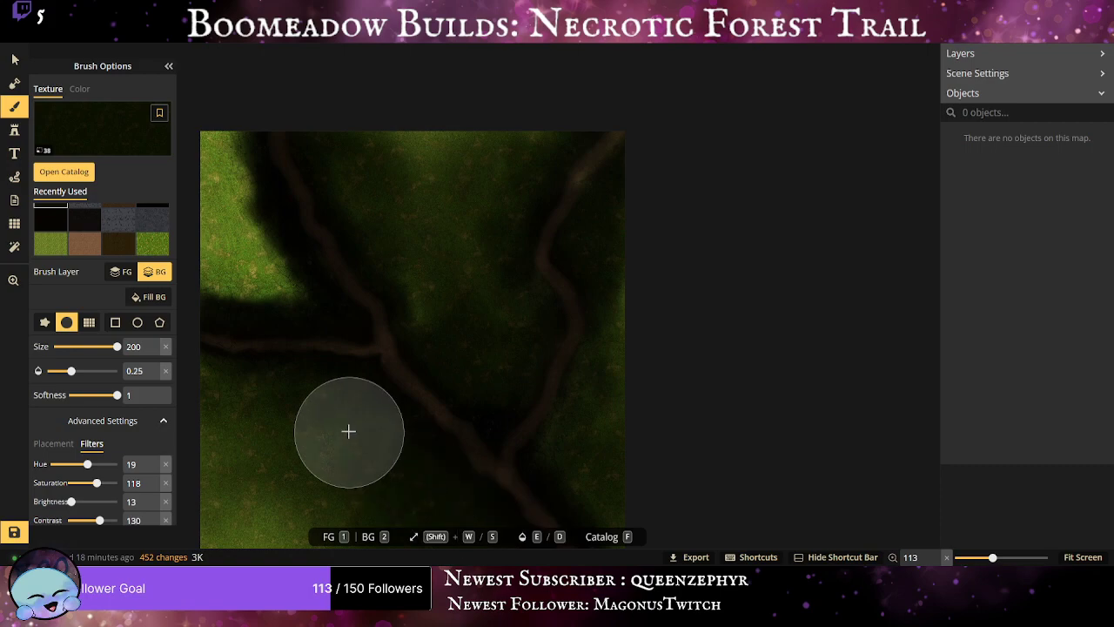
{"action": "left_click_drag", "start_coordinate": [347, 430], "coordinate": [458, 423]}
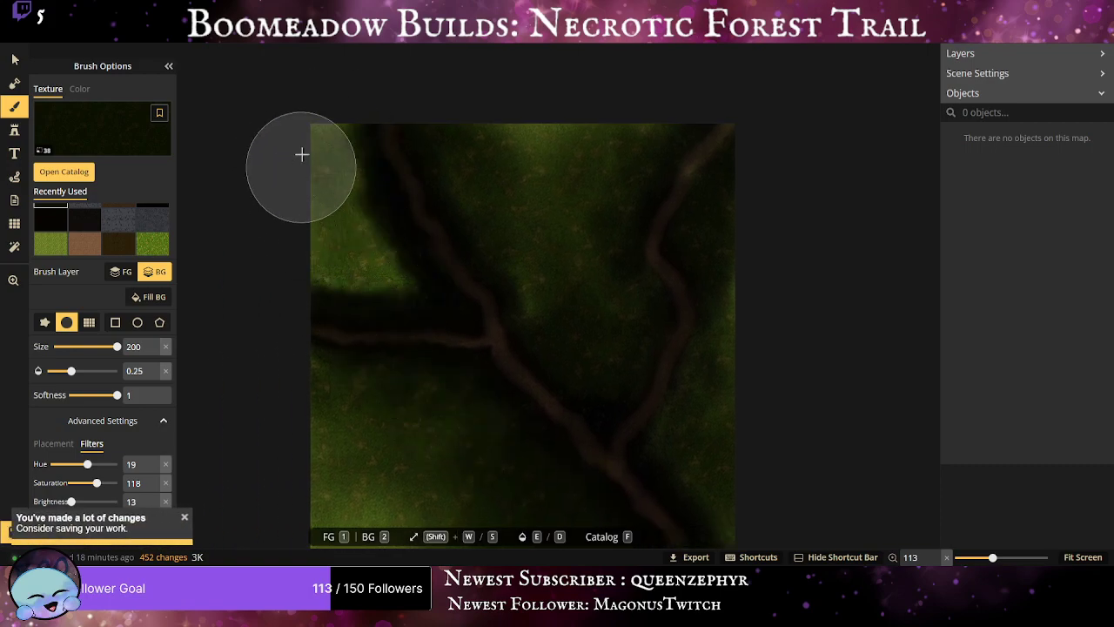
{"action": "mouse_move", "coordinate": [371, 266]}
{"action": "left_mouse_down"}
{"action": "mouse_move", "coordinate": [272, 122]}
{"action": "mouse_move", "coordinate": [394, 286]}
{"action": "mouse_move", "coordinate": [410, 287]}
{"action": "mouse_move", "coordinate": [405, 296]}
{"action": "mouse_move", "coordinate": [264, 277]}
{"action": "mouse_move", "coordinate": [373, 279]}
{"action": "mouse_move", "coordinate": [298, 268]}
{"action": "mouse_move", "coordinate": [338, 284]}
{"action": "mouse_move", "coordinate": [277, 277]}
{"action": "mouse_move", "coordinate": [423, 290]}
{"action": "mouse_move", "coordinate": [304, 270]}
{"action": "mouse_move", "coordinate": [391, 272]}
{"action": "mouse_move", "coordinate": [343, 207]}
{"action": "mouse_move", "coordinate": [355, 199]}
{"action": "mouse_move", "coordinate": [341, 158]}
{"action": "mouse_move", "coordinate": [339, 171]}
{"action": "mouse_move", "coordinate": [495, 210]}
{"action": "mouse_move", "coordinate": [544, 283]}
{"action": "mouse_move", "coordinate": [525, 270]}
{"action": "mouse_move", "coordinate": [576, 321]}
{"action": "mouse_move", "coordinate": [551, 303]}
{"action": "mouse_move", "coordinate": [393, 54]}
{"action": "mouse_move", "coordinate": [539, 138]}
{"action": "mouse_move", "coordinate": [528, 209]}
{"action": "left_mouse_up"}
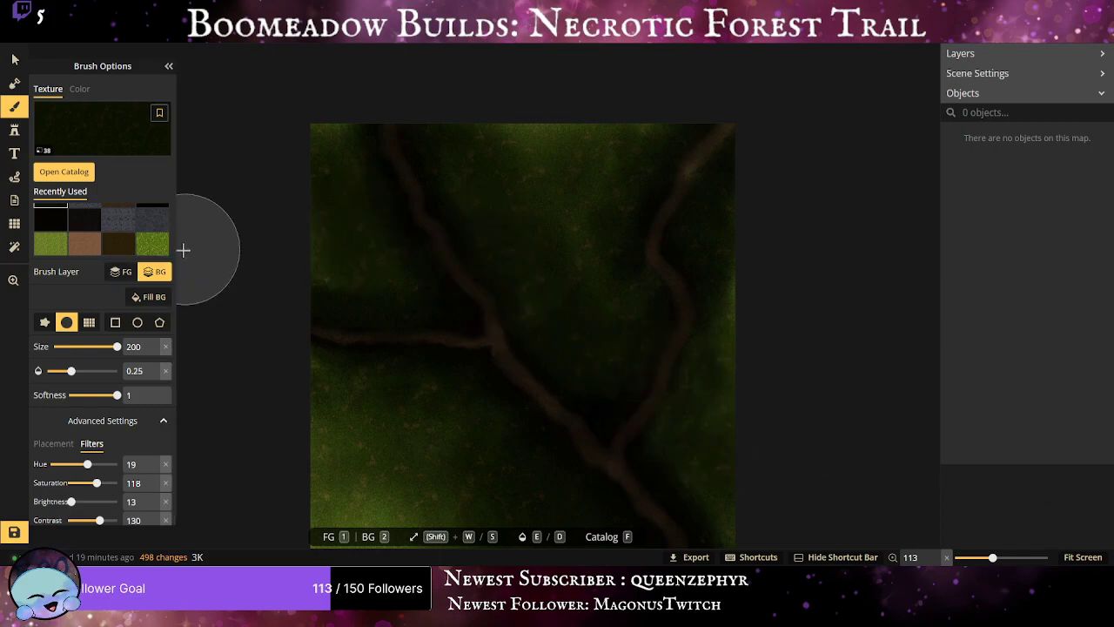
Lighten the northern grass patches and eastern edge with the grass texture at opacity 0.1, hue 19, saturation 110, brightness 86 and contrast 130.
{"action": "left_click", "coordinate": [152, 243]}
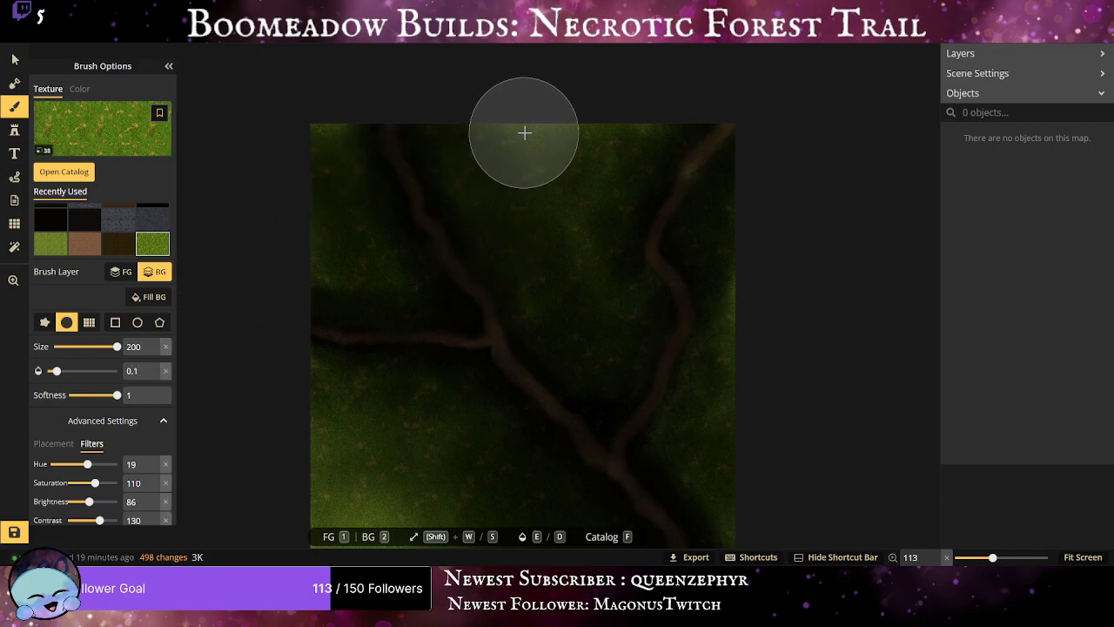
{"action": "mouse_move", "coordinate": [515, 141]}
{"action": "left_mouse_down"}
{"action": "mouse_move", "coordinate": [623, 155]}
{"action": "mouse_move", "coordinate": [545, 164]}
{"action": "mouse_move", "coordinate": [533, 178]}
{"action": "mouse_move", "coordinate": [564, 189]}
{"action": "mouse_move", "coordinate": [501, 122]}
{"action": "mouse_move", "coordinate": [494, 139]}
{"action": "mouse_move", "coordinate": [543, 219]}
{"action": "mouse_move", "coordinate": [501, 146]}
{"action": "mouse_move", "coordinate": [586, 203]}
{"action": "mouse_move", "coordinate": [539, 136]}
{"action": "mouse_move", "coordinate": [601, 122]}
{"action": "mouse_move", "coordinate": [572, 214]}
{"action": "mouse_move", "coordinate": [628, 129]}
{"action": "mouse_move", "coordinate": [580, 197]}
{"action": "mouse_move", "coordinate": [620, 125]}
{"action": "mouse_move", "coordinate": [562, 252]}
{"action": "mouse_move", "coordinate": [470, 140]}
{"action": "left_mouse_up"}
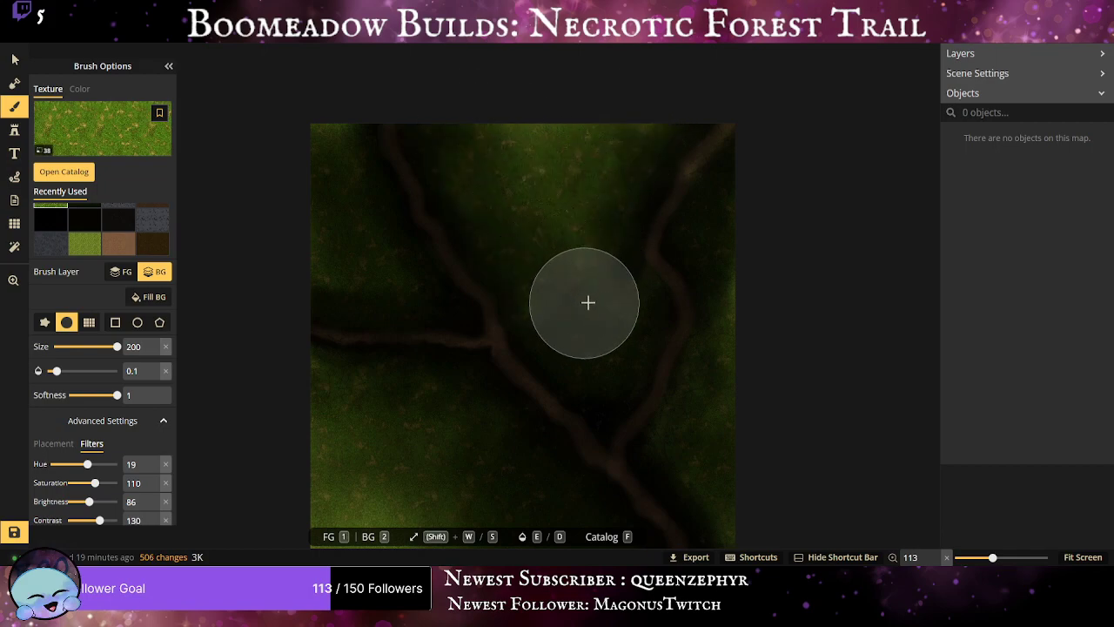
{"action": "mouse_move", "coordinate": [534, 92]}
{"action": "left_mouse_down"}
{"action": "mouse_move", "coordinate": [471, 114]}
{"action": "mouse_move", "coordinate": [511, 135]}
{"action": "mouse_move", "coordinate": [329, 142]}
{"action": "mouse_move", "coordinate": [243, 100]}
{"action": "mouse_move", "coordinate": [327, 202]}
{"action": "mouse_move", "coordinate": [303, 178]}
{"action": "left_mouse_up"}
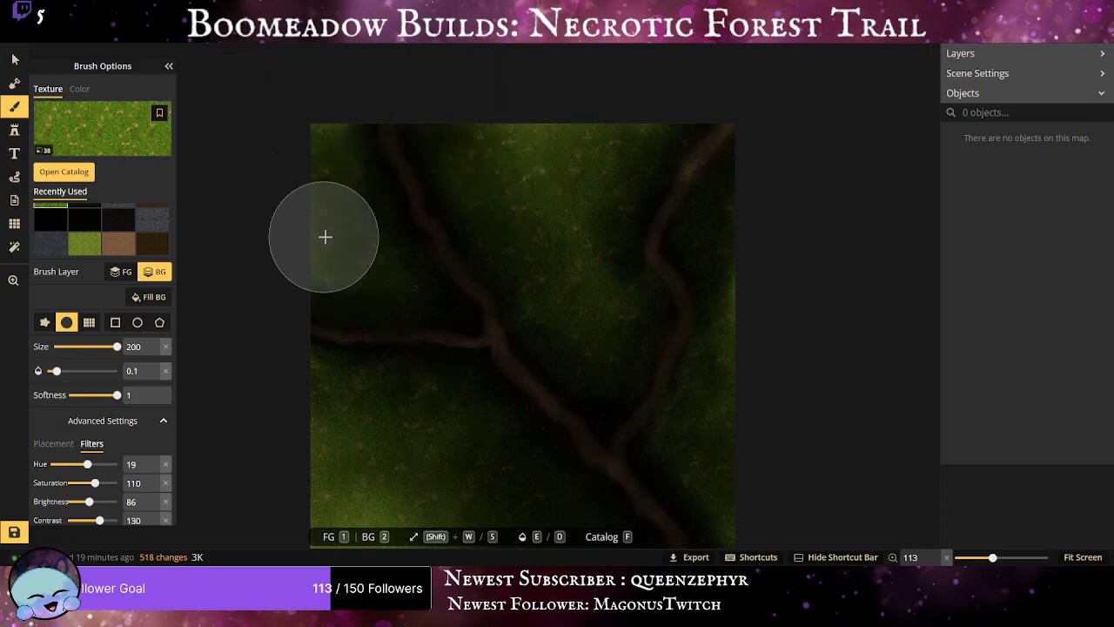
{"action": "mouse_move", "coordinate": [280, 243]}
{"action": "left_mouse_down"}
{"action": "mouse_move", "coordinate": [356, 271]}
{"action": "mouse_move", "coordinate": [323, 203]}
{"action": "left_mouse_up"}
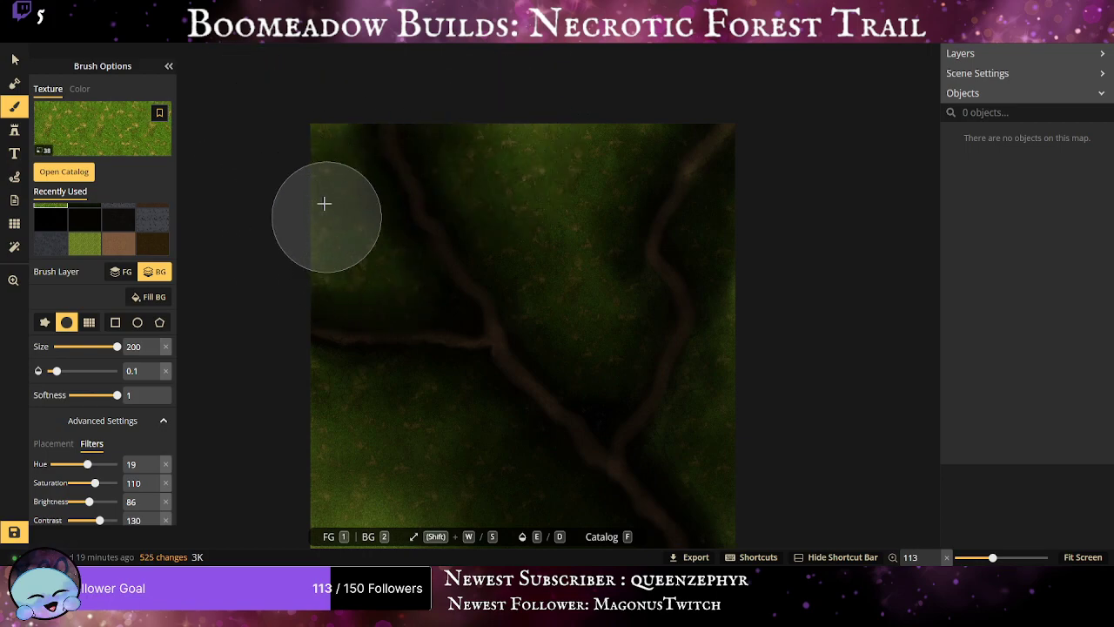
{"action": "mouse_move", "coordinate": [313, 248]}
{"action": "left_mouse_down"}
{"action": "mouse_move", "coordinate": [247, 253]}
{"action": "mouse_move", "coordinate": [253, 218]}
{"action": "mouse_move", "coordinate": [331, 244]}
{"action": "mouse_move", "coordinate": [336, 269]}
{"action": "left_mouse_up"}
{"action": "left_click_drag", "start_coordinate": [290, 188], "coordinate": [397, 330]}
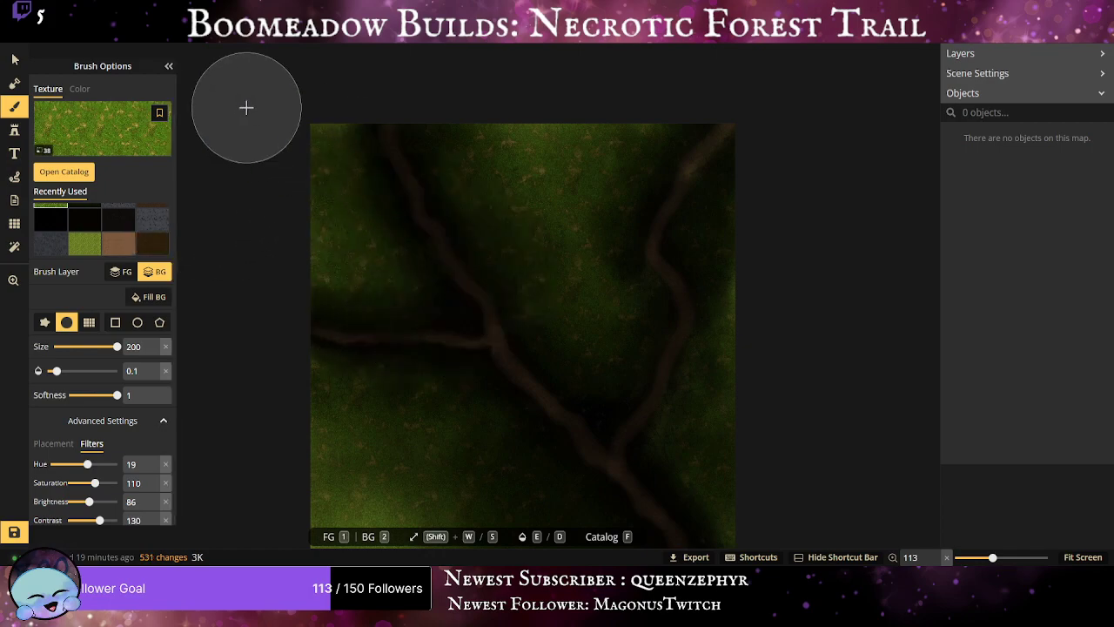
{"action": "left_click_drag", "start_coordinate": [721, 328], "coordinate": [708, 291]}
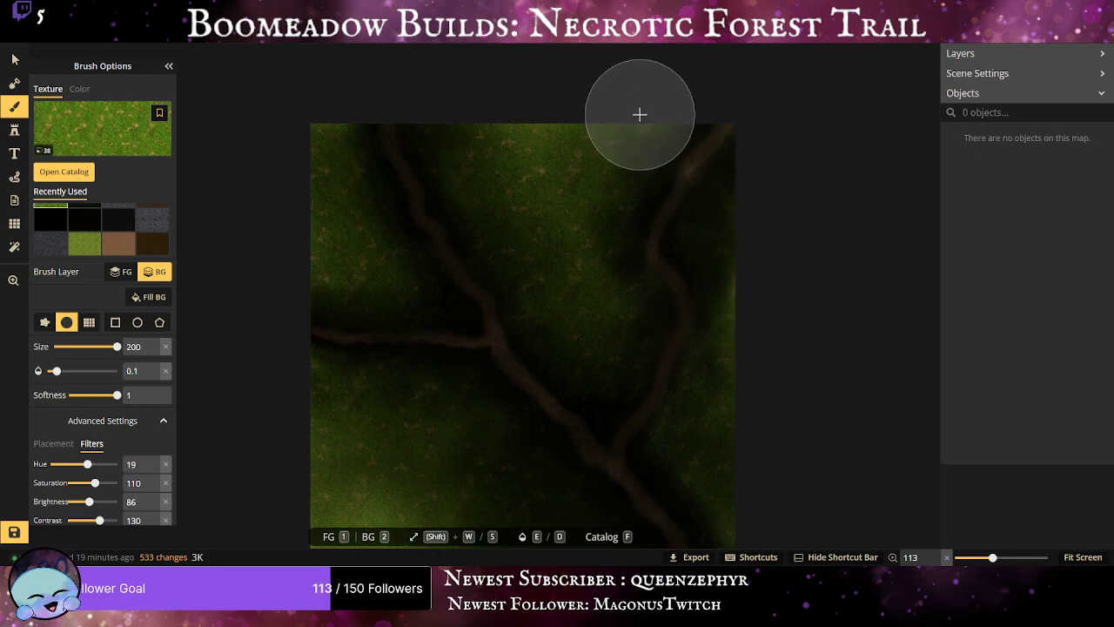
{"action": "left_click_drag", "start_coordinate": [639, 114], "coordinate": [535, 188]}
{"action": "mouse_move", "coordinate": [657, 66]}
{"action": "left_mouse_down"}
{"action": "mouse_move", "coordinate": [525, 122]}
{"action": "mouse_move", "coordinate": [468, 102]}
{"action": "mouse_move", "coordinate": [435, 69]}
{"action": "mouse_move", "coordinate": [639, 78]}
{"action": "left_mouse_up"}
Lighten the grass southwest of the trails with the same grass texture at brush size 200 and opacity 0.1, and save the map.
{"action": "left_click_drag", "start_coordinate": [552, 343], "coordinate": [406, 60]}
{"action": "mouse_move", "coordinate": [221, 256]}
{"action": "left_mouse_down"}
{"action": "mouse_move", "coordinate": [253, 221]}
{"action": "mouse_move", "coordinate": [430, 437]}
{"action": "mouse_move", "coordinate": [505, 408]}
{"action": "mouse_move", "coordinate": [296, 182]}
{"action": "mouse_move", "coordinate": [281, 266]}
{"action": "mouse_move", "coordinate": [426, 442]}
{"action": "left_mouse_up"}
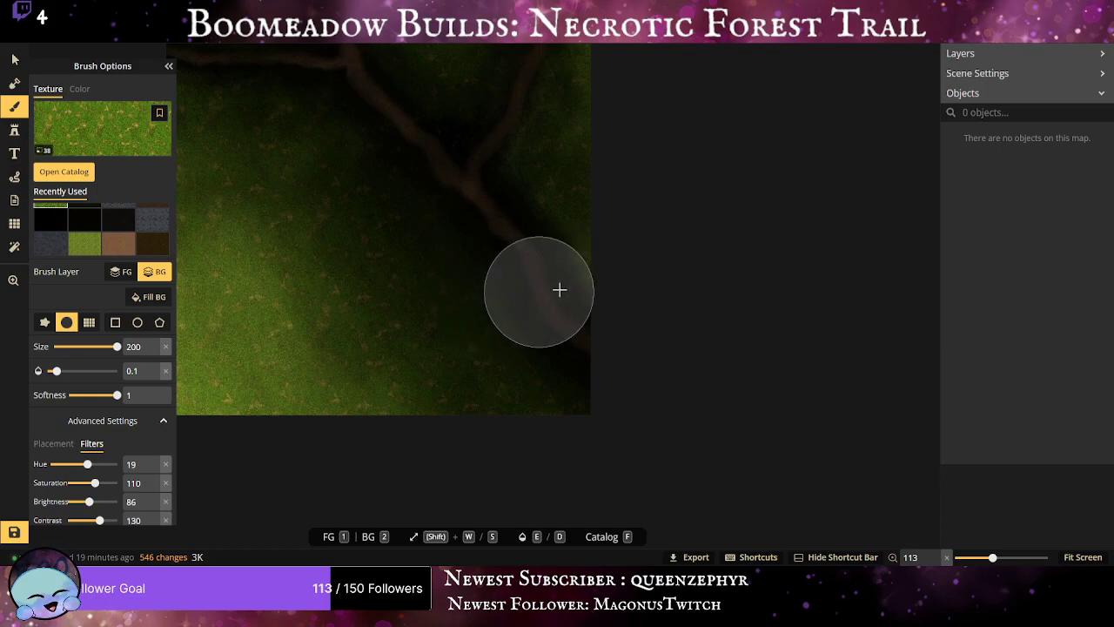
{"action": "left_click_drag", "start_coordinate": [363, 251], "coordinate": [570, 352]}
{"action": "scroll", "coordinate": [565, 349], "scroll_direction": "up", "scroll_amount": 1}
{"action": "mouse_move", "coordinate": [465, 284]}
{"action": "left_mouse_down"}
{"action": "mouse_move", "coordinate": [455, 232]}
{"action": "mouse_move", "coordinate": [415, 323]}
{"action": "mouse_move", "coordinate": [496, 425]}
{"action": "mouse_move", "coordinate": [567, 427]}
{"action": "mouse_move", "coordinate": [531, 259]}
{"action": "mouse_move", "coordinate": [430, 239]}
{"action": "mouse_move", "coordinate": [518, 232]}
{"action": "mouse_move", "coordinate": [557, 353]}
{"action": "mouse_move", "coordinate": [488, 244]}
{"action": "left_mouse_up"}
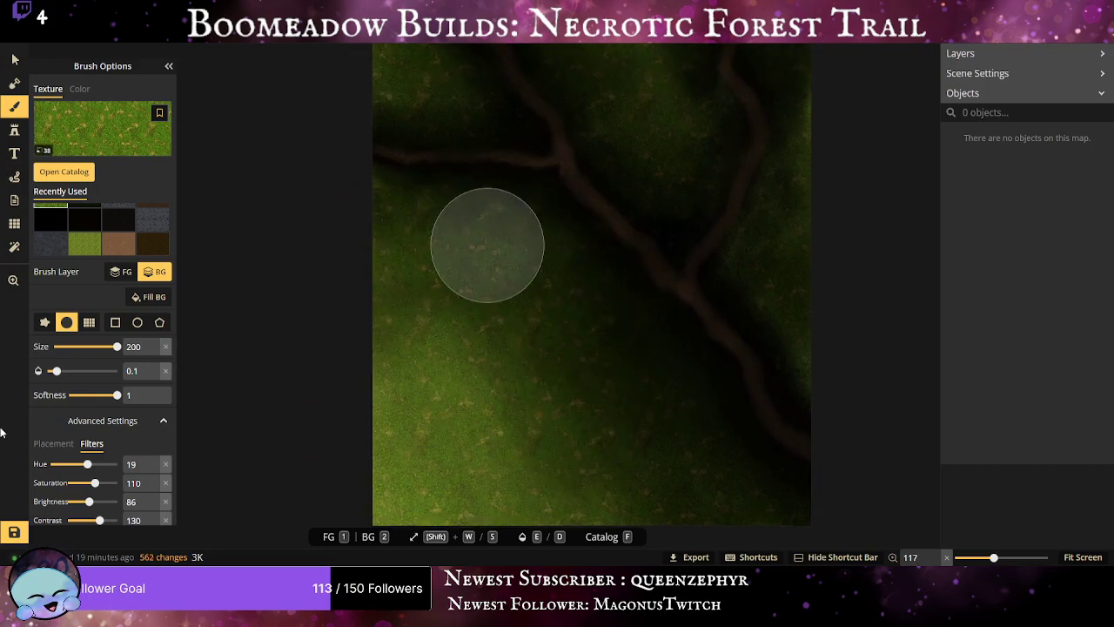
{"action": "left_click", "coordinate": [15, 533]}
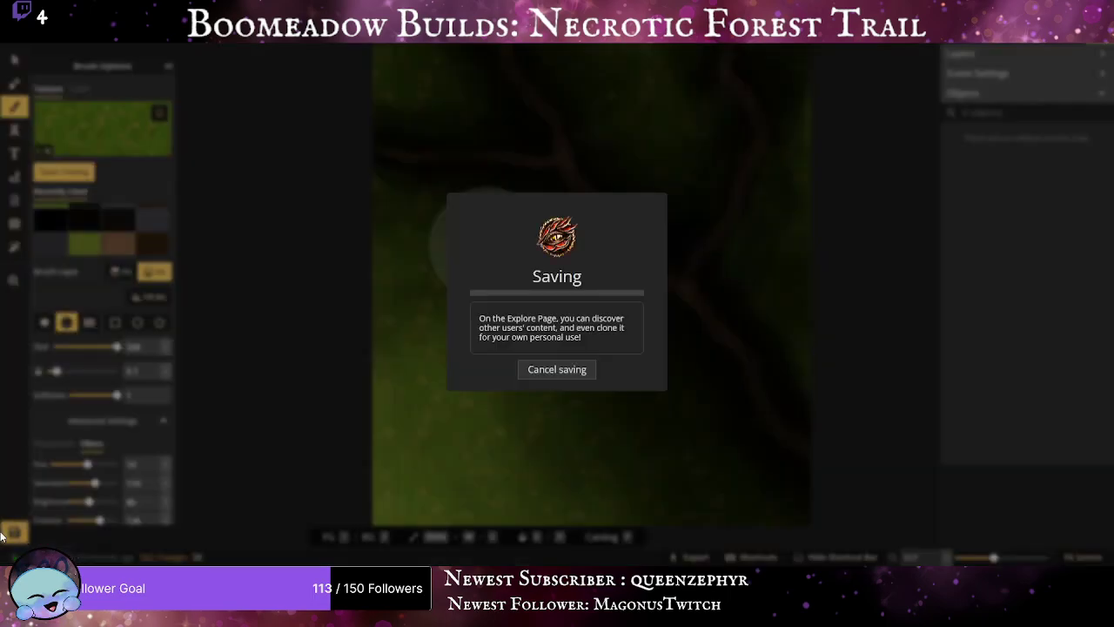
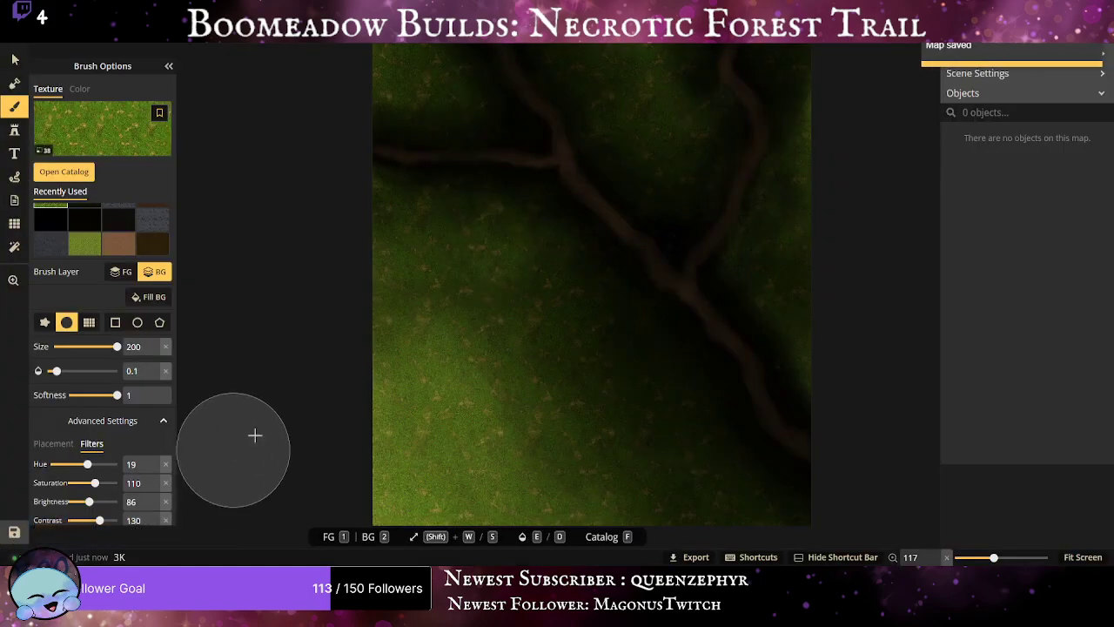
Build up more of the brightness 86 grass between the northern trails and across the southwestern field at opacity 0.1.
{"action": "scroll", "coordinate": [256, 428], "scroll_direction": "down", "scroll_amount": 2}
{"action": "mouse_move", "coordinate": [543, 289]}
{"action": "left_mouse_down"}
{"action": "mouse_move", "coordinate": [389, 328]}
{"action": "mouse_move", "coordinate": [415, 342]}
{"action": "left_mouse_up"}
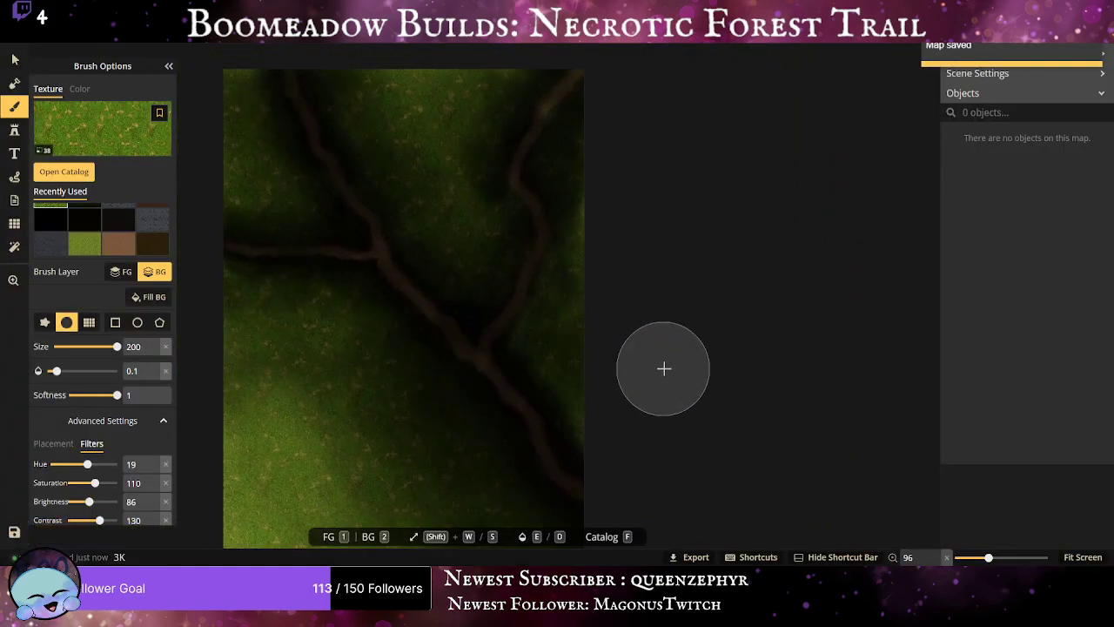
{"action": "left_click_drag", "start_coordinate": [468, 95], "coordinate": [523, 54]}
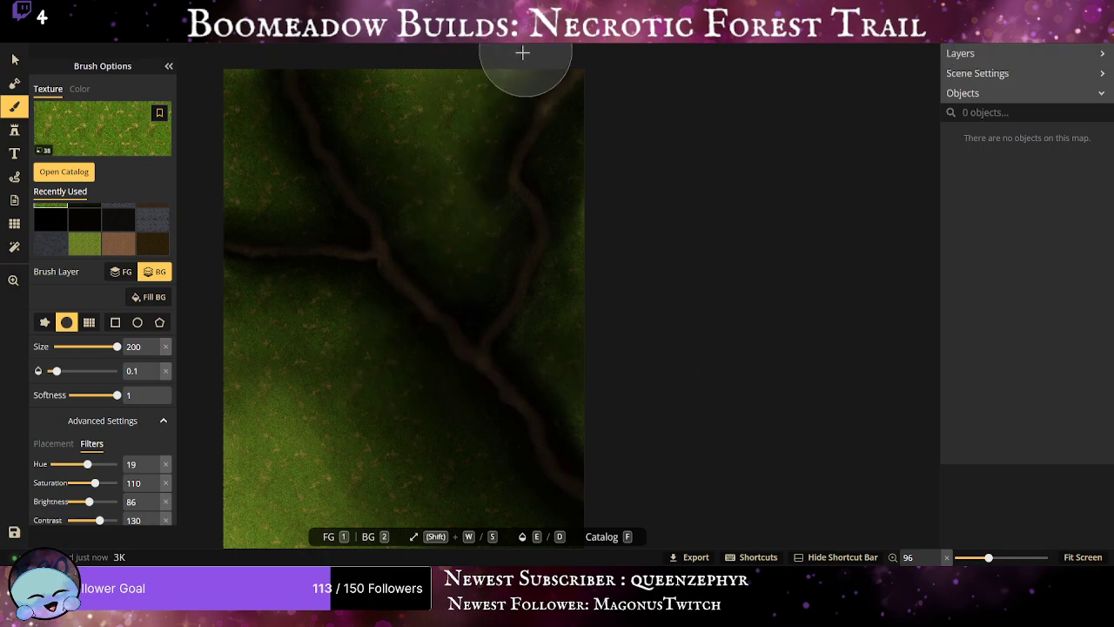
{"action": "mouse_move", "coordinate": [605, 141]}
{"action": "left_mouse_down"}
{"action": "mouse_move", "coordinate": [580, 380]}
{"action": "mouse_move", "coordinate": [611, 439]}
{"action": "mouse_move", "coordinate": [575, 258]}
{"action": "mouse_move", "coordinate": [624, 157]}
{"action": "mouse_move", "coordinate": [604, 162]}
{"action": "mouse_move", "coordinate": [605, 149]}
{"action": "mouse_move", "coordinate": [600, 169]}
{"action": "mouse_move", "coordinate": [524, 79]}
{"action": "mouse_move", "coordinate": [455, 122]}
{"action": "mouse_move", "coordinate": [423, 174]}
{"action": "mouse_move", "coordinate": [430, 201]}
{"action": "mouse_move", "coordinate": [365, 381]}
{"action": "mouse_move", "coordinate": [432, 83]}
{"action": "left_mouse_up"}
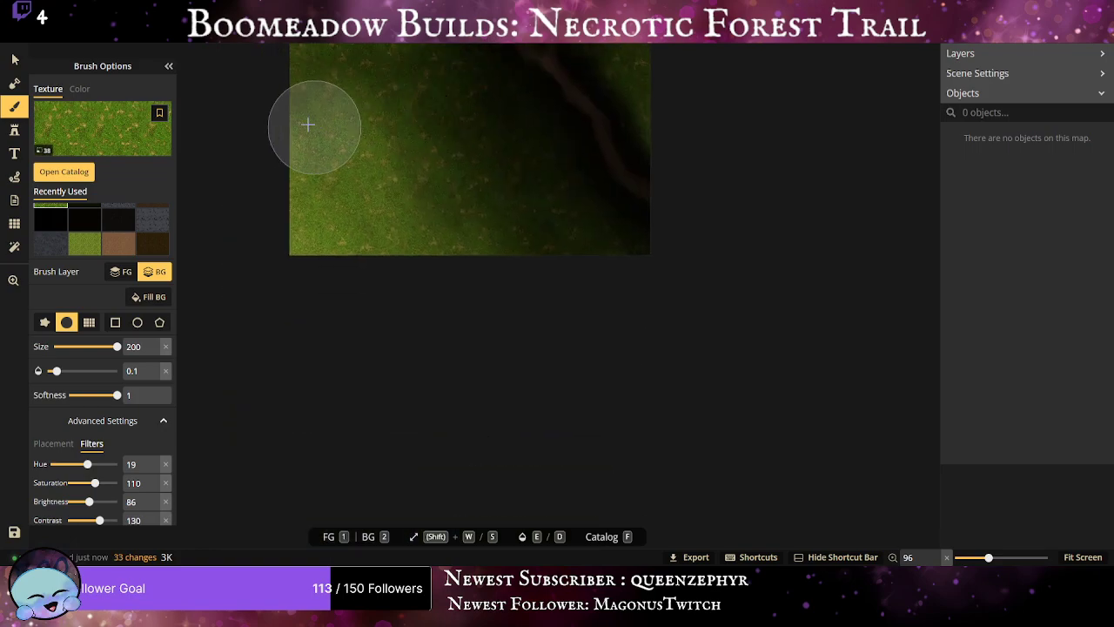
{"action": "mouse_move", "coordinate": [309, 124]}
{"action": "left_mouse_down"}
{"action": "mouse_move", "coordinate": [392, 113]}
{"action": "mouse_move", "coordinate": [488, 215]}
{"action": "mouse_move", "coordinate": [403, 123]}
{"action": "mouse_move", "coordinate": [417, 146]}
{"action": "mouse_move", "coordinate": [388, 152]}
{"action": "mouse_move", "coordinate": [396, 218]}
{"action": "mouse_move", "coordinate": [466, 229]}
{"action": "mouse_move", "coordinate": [494, 248]}
{"action": "mouse_move", "coordinate": [493, 409]}
{"action": "left_mouse_up"}
{"action": "scroll", "coordinate": [493, 408], "scroll_direction": "down", "scroll_amount": 1}
{"action": "mouse_move", "coordinate": [305, 315]}
{"action": "left_mouse_down"}
{"action": "mouse_move", "coordinate": [306, 270]}
{"action": "mouse_move", "coordinate": [266, 259]}
{"action": "mouse_move", "coordinate": [299, 266]}
{"action": "mouse_move", "coordinate": [342, 250]}
{"action": "mouse_move", "coordinate": [415, 262]}
{"action": "mouse_move", "coordinate": [342, 279]}
{"action": "mouse_move", "coordinate": [488, 241]}
{"action": "left_mouse_up"}
Brush the light green grass texture with hue 1, saturation 116, brightness 102 and contrast 107 over the southwestern field at opacity 0.1.
{"action": "left_click", "coordinate": [85, 245]}
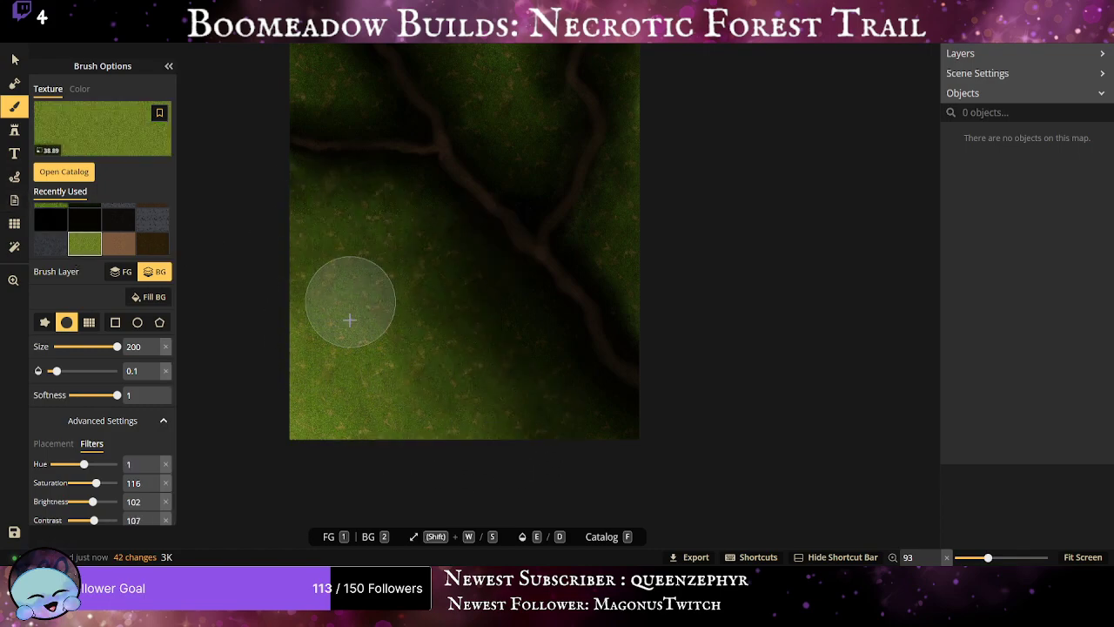
{"action": "mouse_move", "coordinate": [348, 296]}
{"action": "left_mouse_down"}
{"action": "mouse_move", "coordinate": [387, 319]}
{"action": "mouse_move", "coordinate": [408, 353]}
{"action": "left_mouse_up"}
{"action": "left_click_drag", "start_coordinate": [427, 246], "coordinate": [470, 392]}
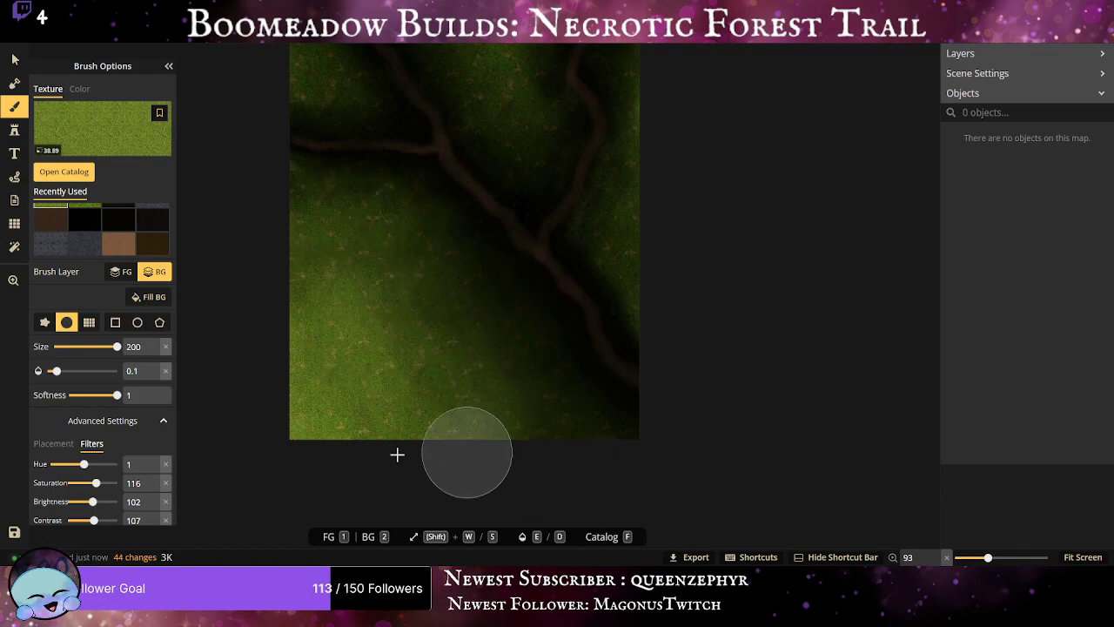
{"action": "mouse_move", "coordinate": [453, 274]}
{"action": "left_mouse_down"}
{"action": "mouse_move", "coordinate": [513, 456]}
{"action": "mouse_move", "coordinate": [544, 430]}
{"action": "mouse_move", "coordinate": [536, 411]}
{"action": "mouse_move", "coordinate": [418, 261]}
{"action": "mouse_move", "coordinate": [470, 342]}
{"action": "mouse_move", "coordinate": [505, 350]}
{"action": "mouse_move", "coordinate": [381, 269]}
{"action": "mouse_move", "coordinate": [408, 379]}
{"action": "mouse_move", "coordinate": [437, 438]}
{"action": "mouse_move", "coordinate": [487, 244]}
{"action": "left_mouse_up"}
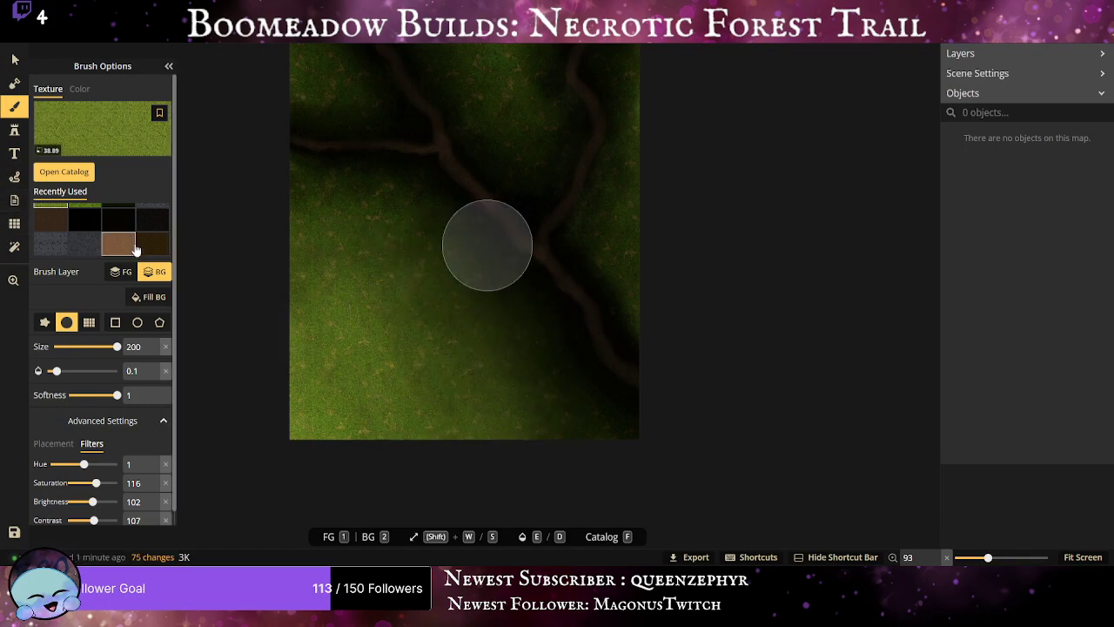
Brush the light green grass texture over the northwestern corner and the patch between the northern trails at size 200 and opacity 0.1.
{"action": "scroll", "coordinate": [135, 250], "scroll_direction": "up", "scroll_amount": 1}
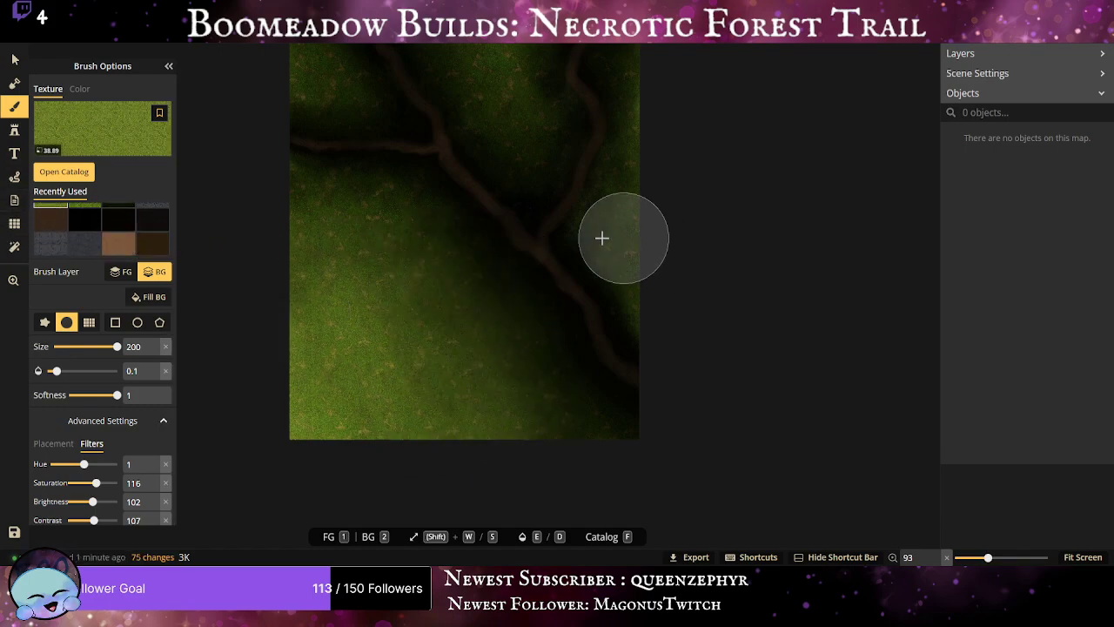
{"action": "scroll", "coordinate": [601, 239], "scroll_direction": "down", "scroll_amount": 1}
{"action": "left_click_drag", "start_coordinate": [535, 251], "coordinate": [535, 443]}
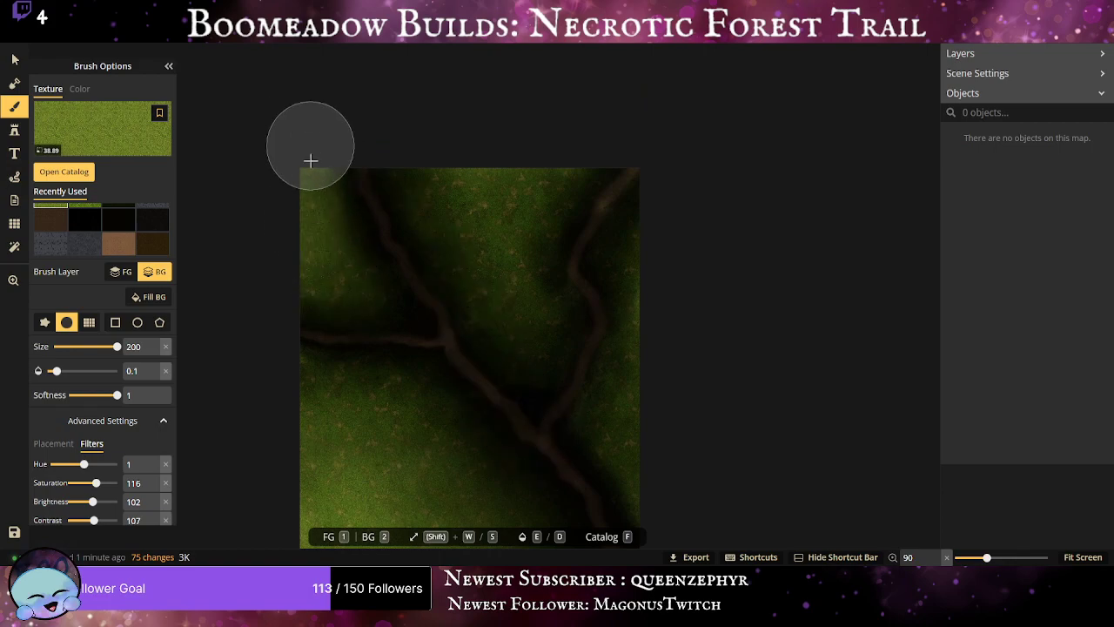
{"action": "mouse_move", "coordinate": [540, 264]}
{"action": "left_mouse_down"}
{"action": "mouse_move", "coordinate": [566, 195]}
{"action": "mouse_move", "coordinate": [459, 163]}
{"action": "mouse_move", "coordinate": [498, 230]}
{"action": "left_mouse_up"}
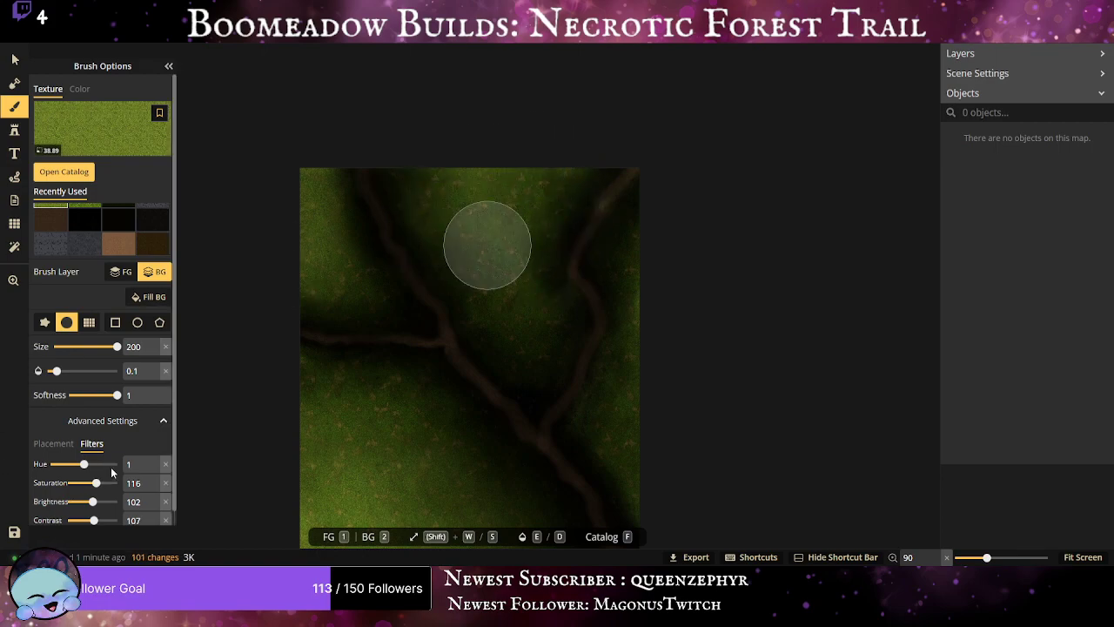
Raise the light green grass texture's saturation to 135 and brush it over the patch between the northern trails.
{"action": "left_click_drag", "start_coordinate": [97, 483], "coordinate": [101, 483]}
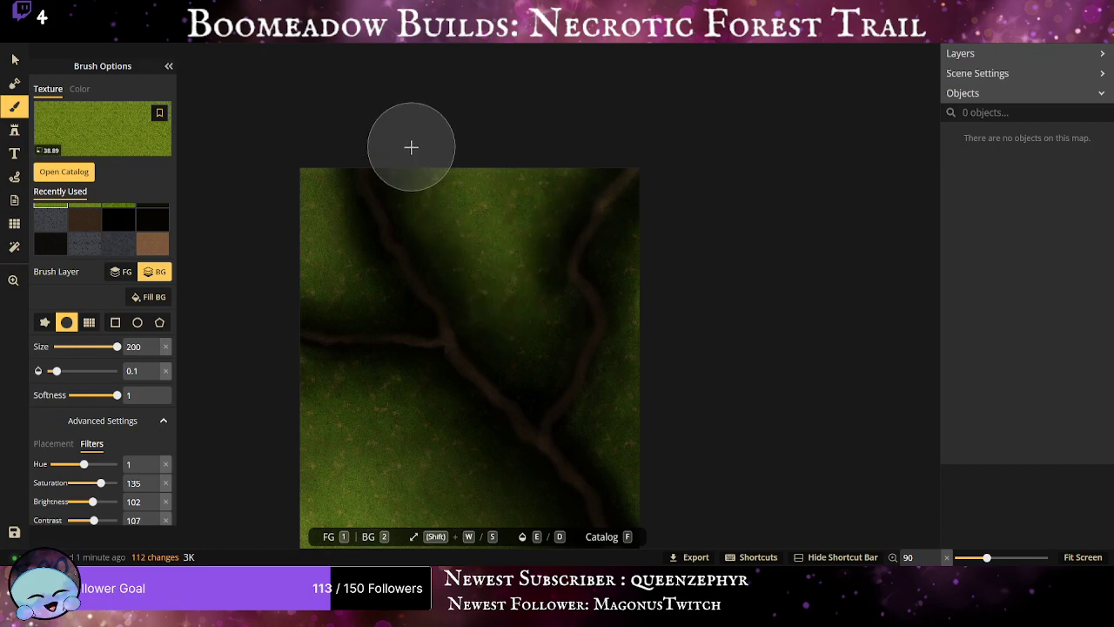
{"action": "mouse_move", "coordinate": [555, 318]}
{"action": "left_mouse_down"}
{"action": "mouse_move", "coordinate": [358, 431]}
{"action": "mouse_move", "coordinate": [487, 245]}
{"action": "left_mouse_up"}
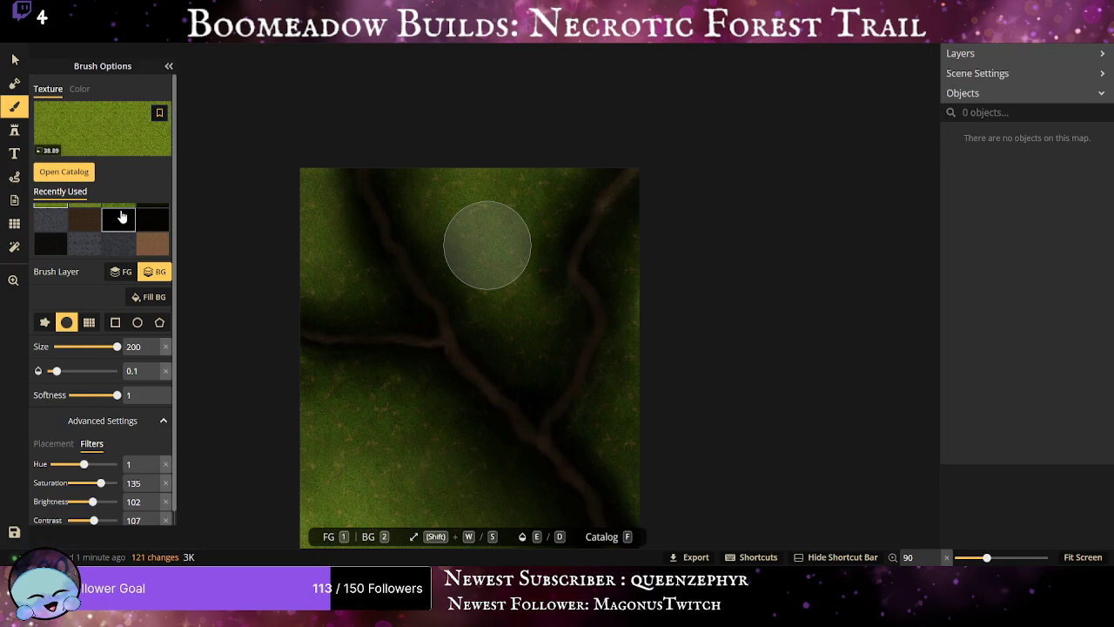
Brush the dark cracked ground texture east of the northwestern trail at size 91 and opacity 0.3.
{"action": "scroll", "coordinate": [104, 249], "scroll_direction": "up", "scroll_amount": 1}
{"action": "left_click", "coordinate": [52, 241]}
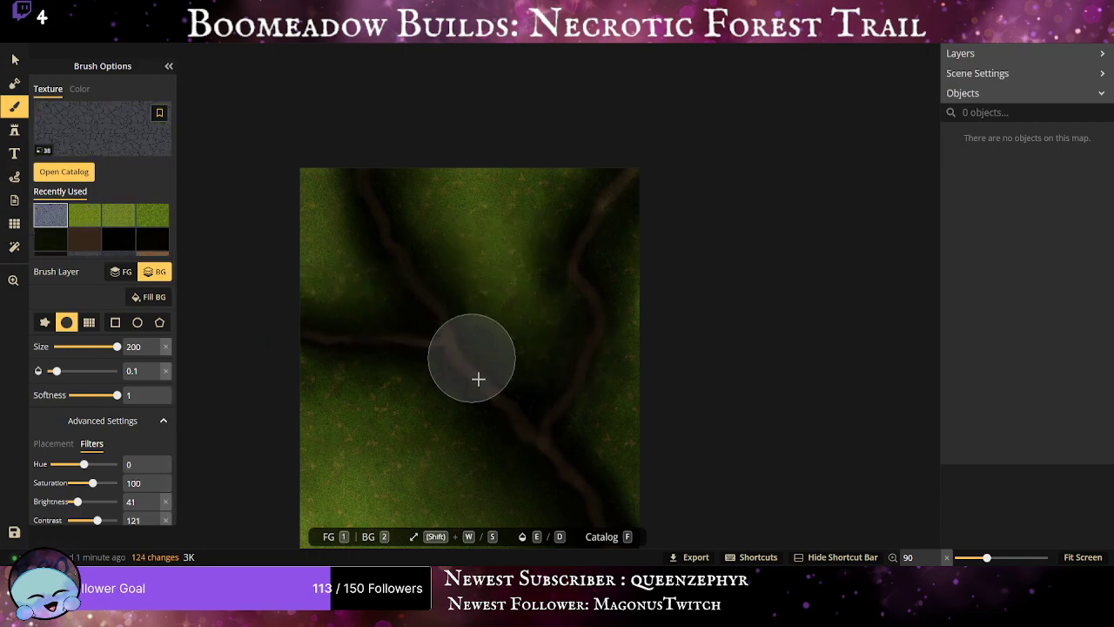
{"action": "scroll", "coordinate": [502, 404], "scroll_direction": "up", "scroll_amount": 1}
{"action": "left_click", "coordinate": [132, 370]}
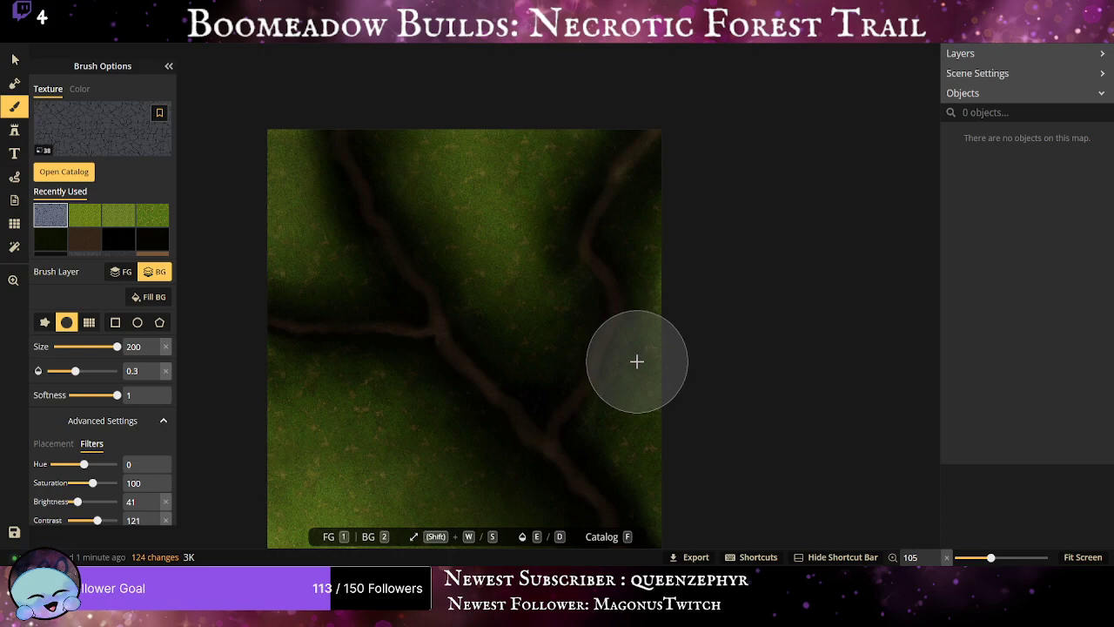
{"action": "scroll", "coordinate": [566, 326], "scroll_direction": "up", "scroll_amount": 5}
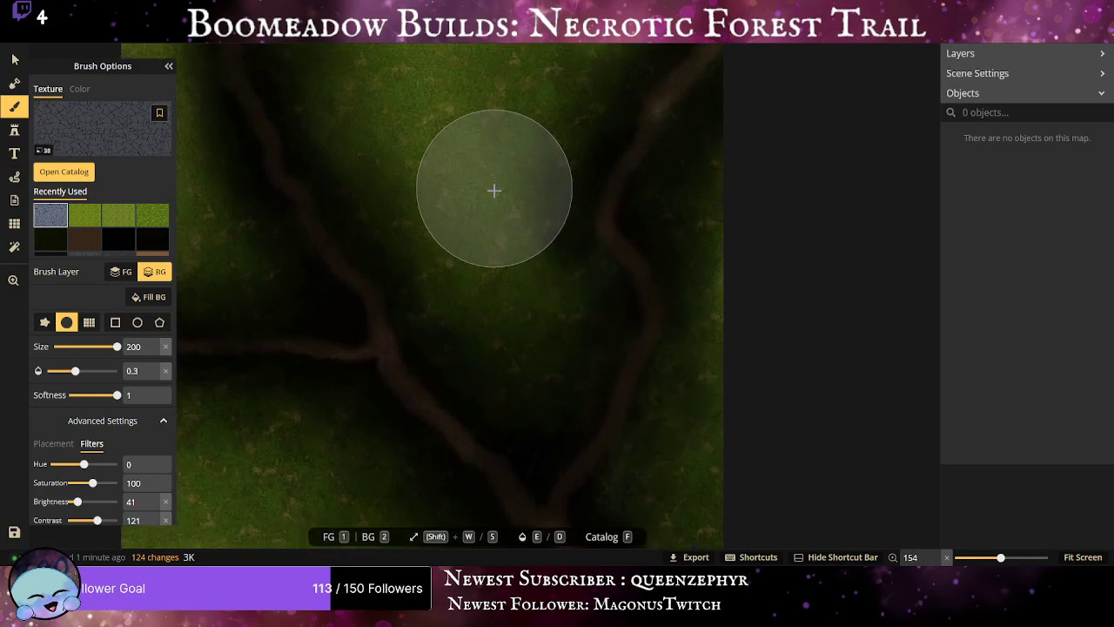
{"action": "left_click_drag", "start_coordinate": [116, 346], "coordinate": [89, 347]}
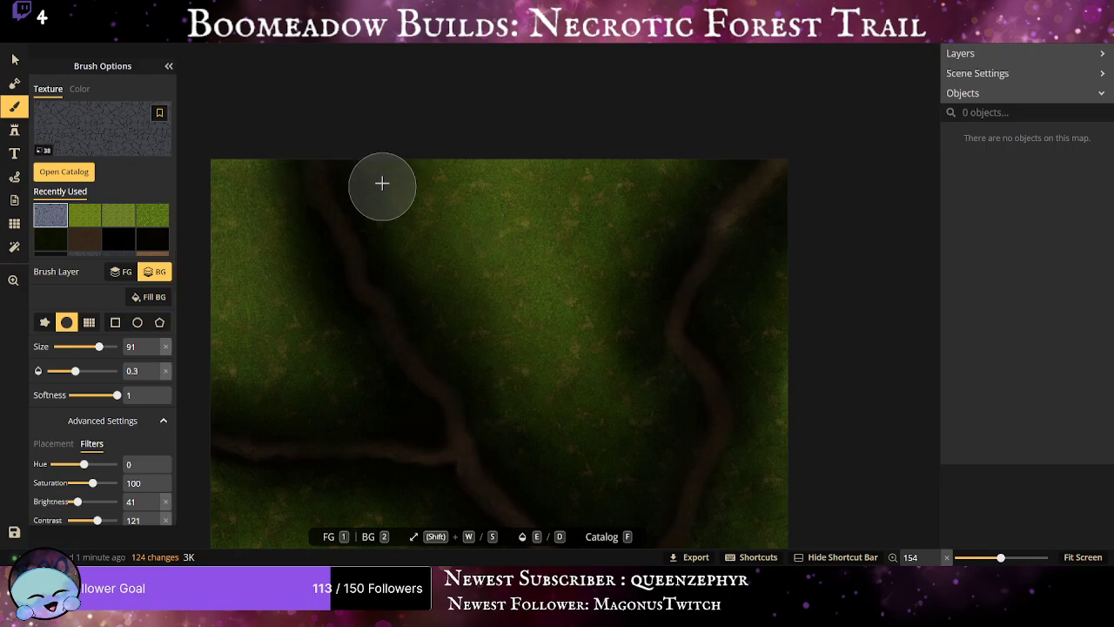
{"action": "mouse_move", "coordinate": [380, 180]}
{"action": "left_mouse_down"}
{"action": "mouse_move", "coordinate": [371, 200]}
{"action": "mouse_move", "coordinate": [415, 238]}
{"action": "mouse_move", "coordinate": [410, 275]}
{"action": "mouse_move", "coordinate": [400, 272]}
{"action": "left_mouse_up"}
{"action": "left_click_drag", "start_coordinate": [409, 198], "coordinate": [379, 197]}
{"action": "mouse_move", "coordinate": [440, 247]}
{"action": "left_mouse_down"}
{"action": "mouse_move", "coordinate": [410, 227]}
{"action": "mouse_move", "coordinate": [380, 245]}
{"action": "mouse_move", "coordinate": [433, 291]}
{"action": "mouse_move", "coordinate": [413, 326]}
{"action": "mouse_move", "coordinate": [521, 371]}
{"action": "mouse_move", "coordinate": [478, 371]}
{"action": "mouse_move", "coordinate": [400, 278]}
{"action": "mouse_move", "coordinate": [478, 403]}
{"action": "mouse_move", "coordinate": [269, 171]}
{"action": "mouse_move", "coordinate": [294, 219]}
{"action": "mouse_move", "coordinate": [261, 194]}
{"action": "mouse_move", "coordinate": [281, 264]}
{"action": "mouse_move", "coordinate": [387, 424]}
{"action": "mouse_move", "coordinate": [194, 229]}
{"action": "mouse_move", "coordinate": [267, 266]}
{"action": "mouse_move", "coordinate": [413, 417]}
{"action": "mouse_move", "coordinate": [488, 245]}
{"action": "left_mouse_up"}
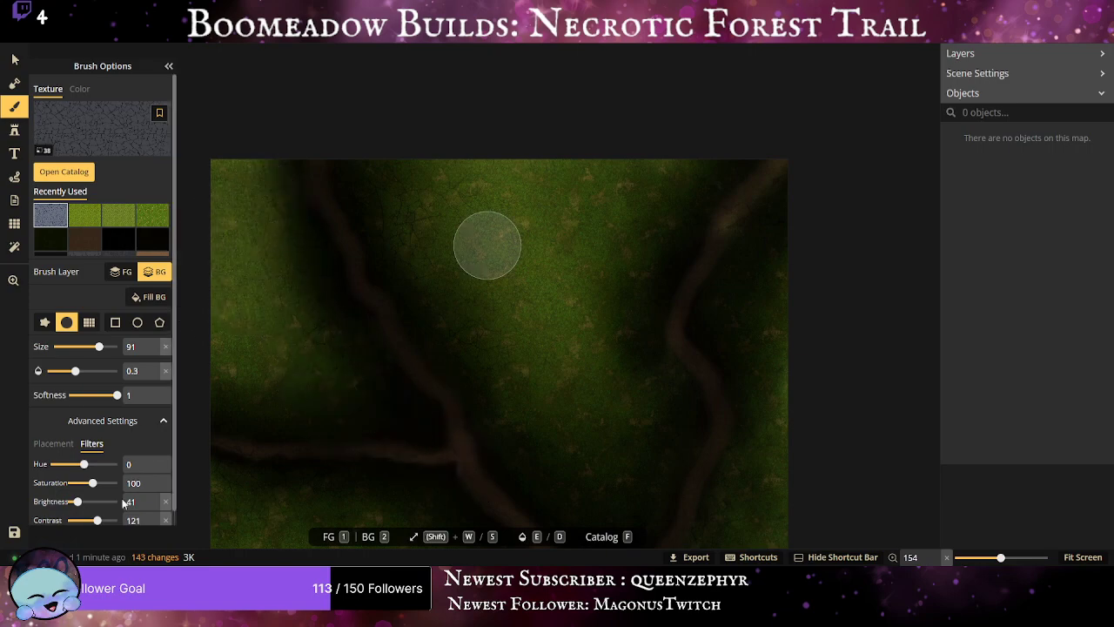
Enlarge the cracked texture's placement size to 74.24 and brush it along the east side of the northwestern trail.
{"action": "left_click", "coordinate": [70, 445]}
{"action": "left_click_drag", "start_coordinate": [64, 465], "coordinate": [77, 465]}
{"action": "mouse_move", "coordinate": [413, 192]}
{"action": "left_mouse_down"}
{"action": "mouse_move", "coordinate": [360, 200]}
{"action": "mouse_move", "coordinate": [480, 205]}
{"action": "left_mouse_up"}
{"action": "left_click", "coordinate": [396, 284]}
{"action": "left_click", "coordinate": [412, 304]}
{"action": "left_click", "coordinate": [426, 301]}
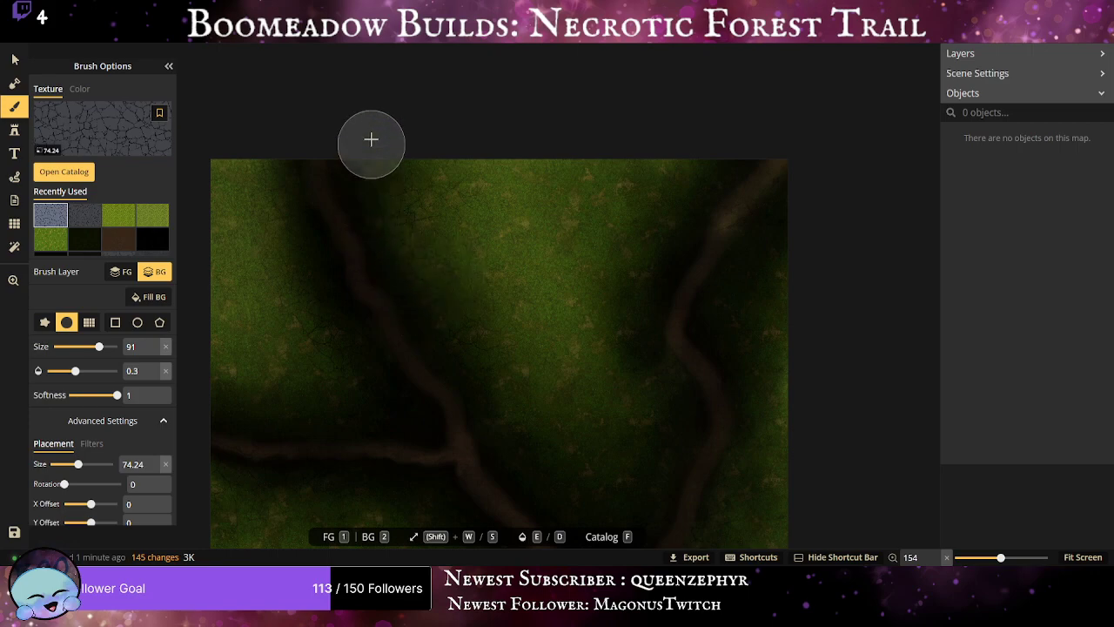
Build up the size 74.24 cracks on both sides of the northwestern trail and in the grass east of it.
{"action": "left_click", "coordinate": [406, 213]}
{"action": "left_click", "coordinate": [372, 258]}
{"action": "left_click", "coordinate": [289, 224]}
{"action": "mouse_move", "coordinate": [300, 280]}
{"action": "left_mouse_down"}
{"action": "mouse_move", "coordinate": [258, 239]}
{"action": "mouse_move", "coordinate": [383, 410]}
{"action": "mouse_move", "coordinate": [321, 409]}
{"action": "mouse_move", "coordinate": [211, 385]}
{"action": "mouse_move", "coordinate": [330, 401]}
{"action": "mouse_move", "coordinate": [236, 400]}
{"action": "mouse_move", "coordinate": [400, 415]}
{"action": "left_mouse_up"}
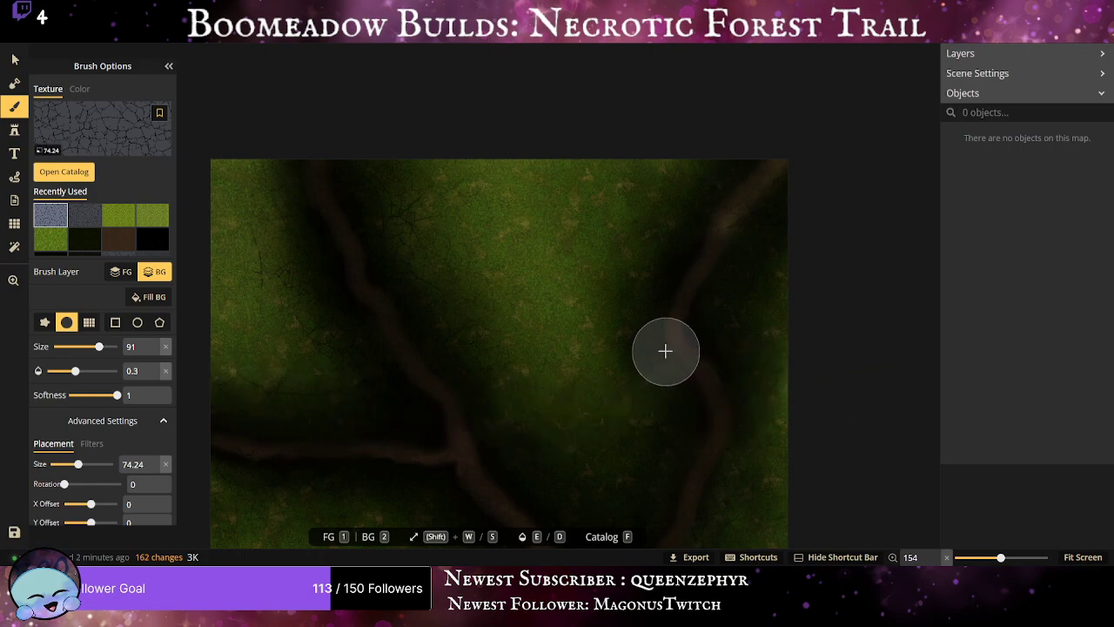
{"action": "left_click_drag", "start_coordinate": [459, 205], "coordinate": [461, 264]}
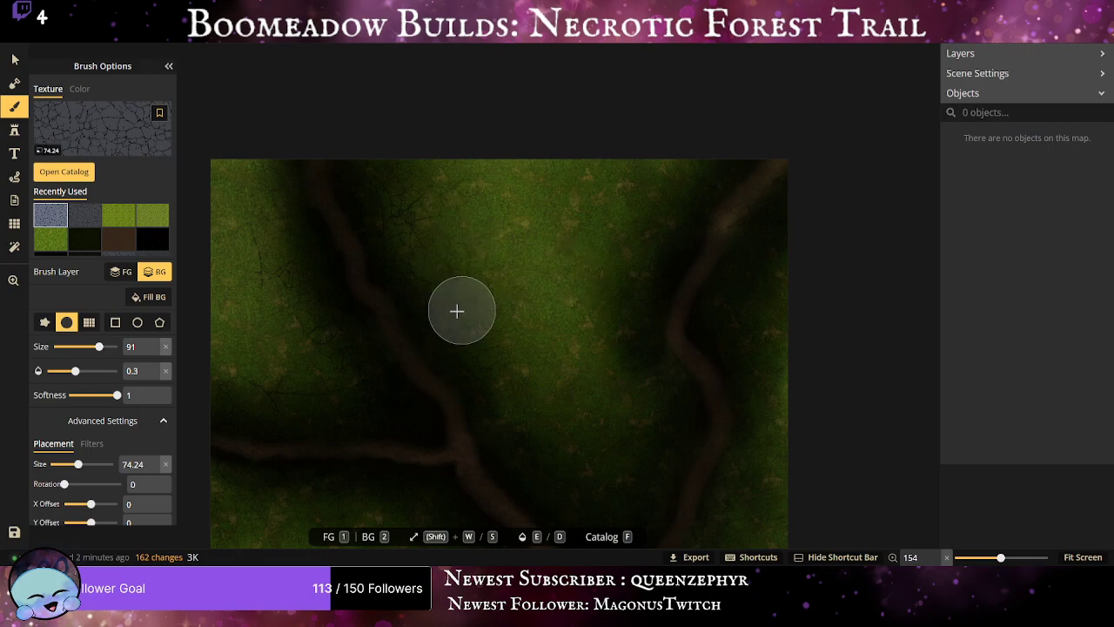
{"action": "left_click_drag", "start_coordinate": [456, 311], "coordinate": [456, 359]}
{"action": "left_click", "coordinate": [476, 367]}
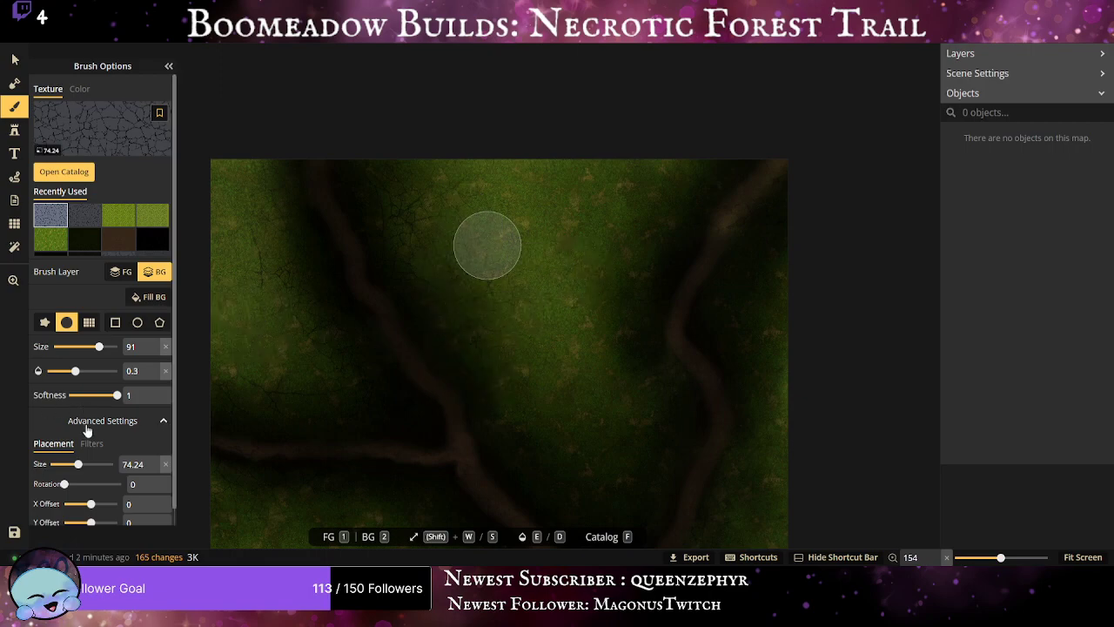
Set the cracked texture's placement size to 238.5 and brush large cracks into the northwestern corner and below the western trail.
{"action": "left_click_drag", "start_coordinate": [76, 462], "coordinate": [99, 463]}
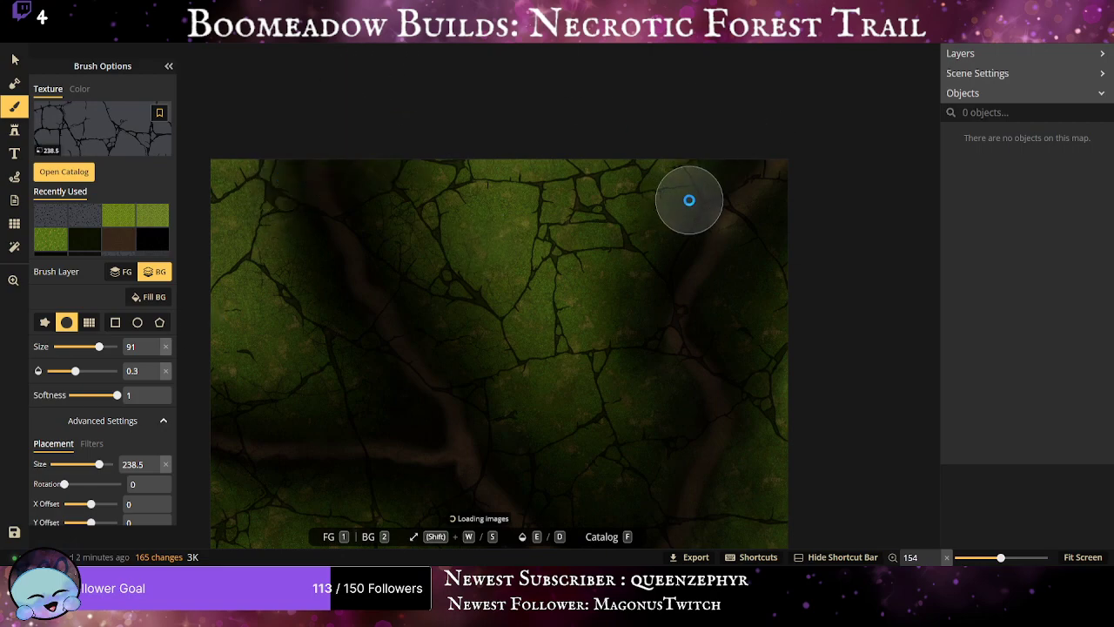
{"action": "scroll", "coordinate": [503, 301], "scroll_direction": "down", "scroll_amount": 1}
{"action": "scroll", "coordinate": [503, 300], "scroll_direction": "down", "scroll_amount": 1}
{"action": "left_click_drag", "start_coordinate": [504, 287], "coordinate": [336, 209]}
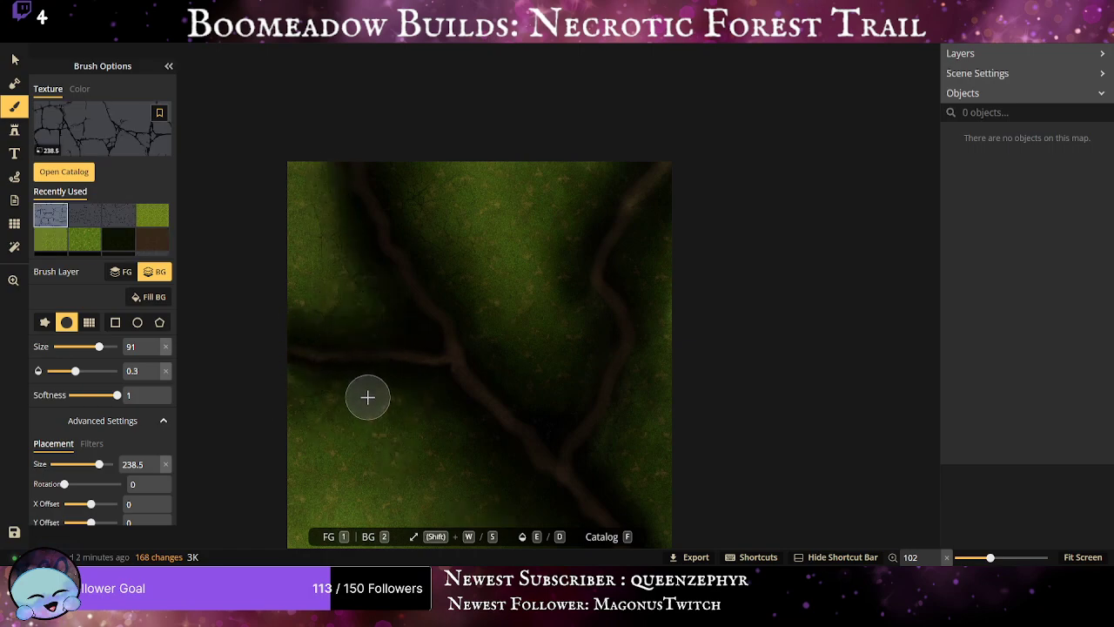
{"action": "left_click", "coordinate": [351, 385]}
{"action": "left_click", "coordinate": [375, 443]}
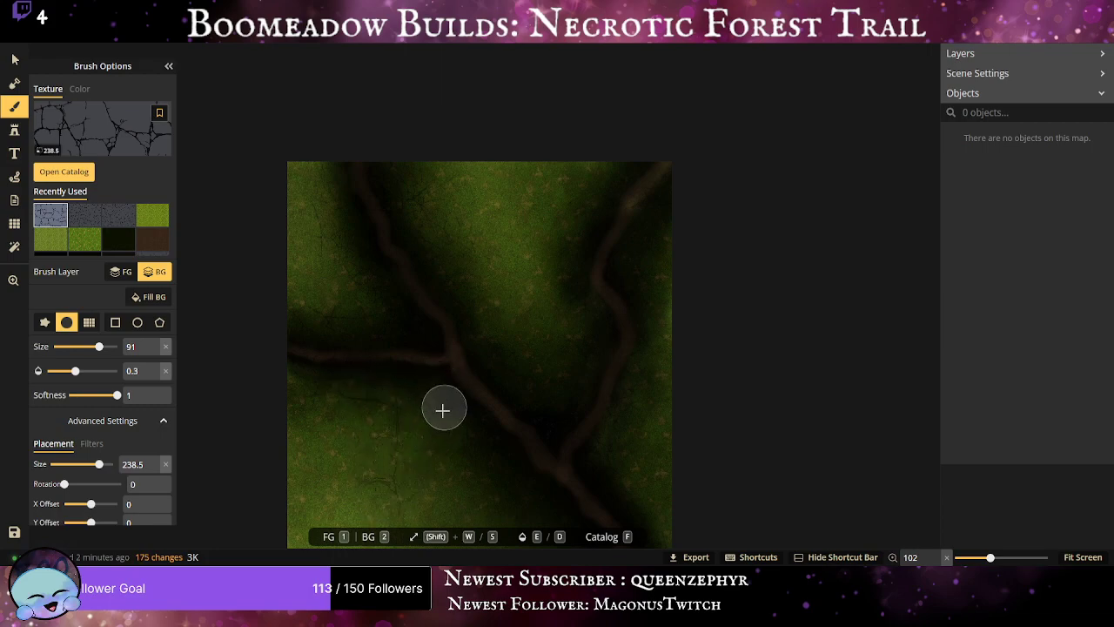
{"action": "mouse_move", "coordinate": [310, 383]}
{"action": "left_mouse_down"}
{"action": "mouse_move", "coordinate": [440, 418]}
{"action": "mouse_move", "coordinate": [488, 449]}
{"action": "left_mouse_up"}
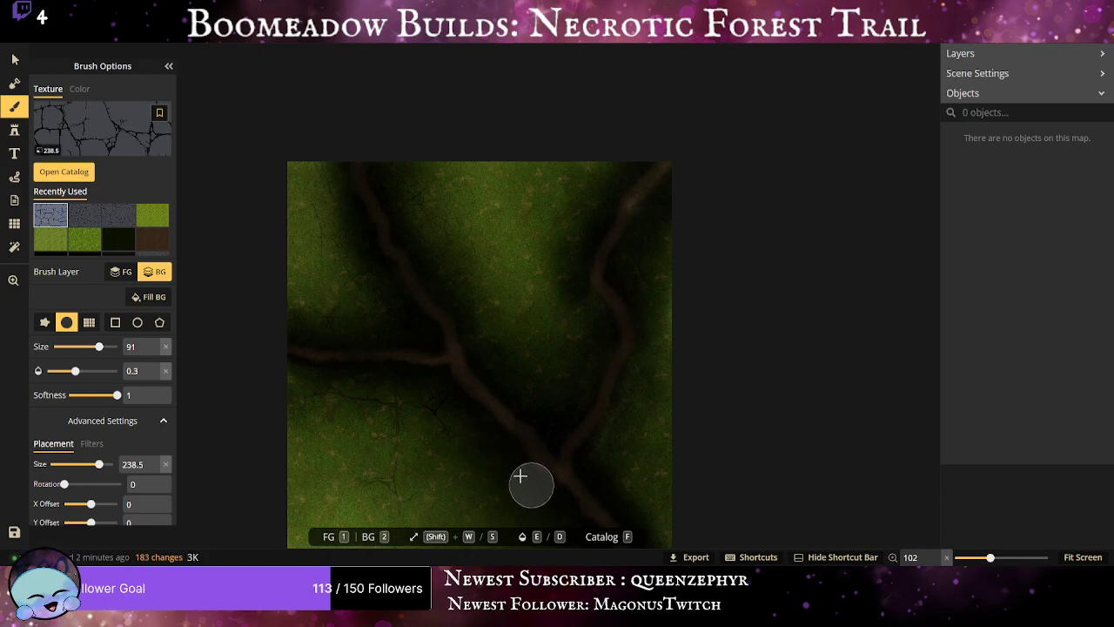
Continue the large cracks along the southwestern side of the main trail down to the map's southern edge.
{"action": "mouse_move", "coordinate": [545, 511]}
{"action": "left_mouse_down"}
{"action": "mouse_move", "coordinate": [395, 396]}
{"action": "mouse_move", "coordinate": [435, 247]}
{"action": "mouse_move", "coordinate": [424, 225]}
{"action": "left_mouse_up"}
{"action": "left_click_drag", "start_coordinate": [534, 398], "coordinate": [447, 373]}
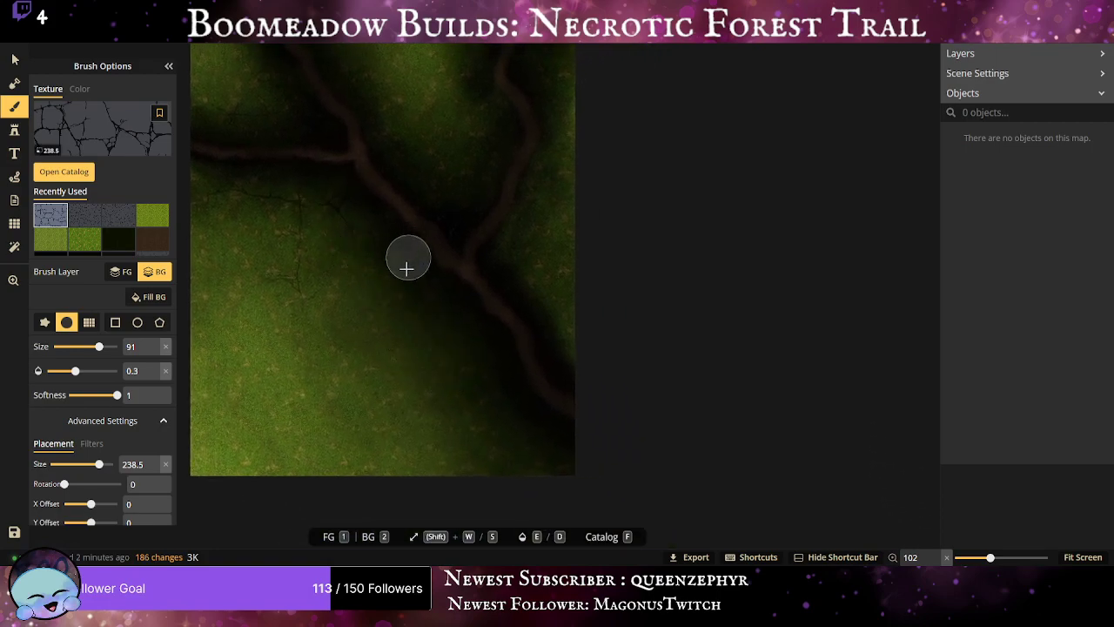
{"action": "mouse_move", "coordinate": [358, 282]}
{"action": "left_mouse_down"}
{"action": "mouse_move", "coordinate": [402, 276]}
{"action": "mouse_move", "coordinate": [389, 250]}
{"action": "mouse_move", "coordinate": [439, 297]}
{"action": "mouse_move", "coordinate": [445, 323]}
{"action": "left_mouse_up"}
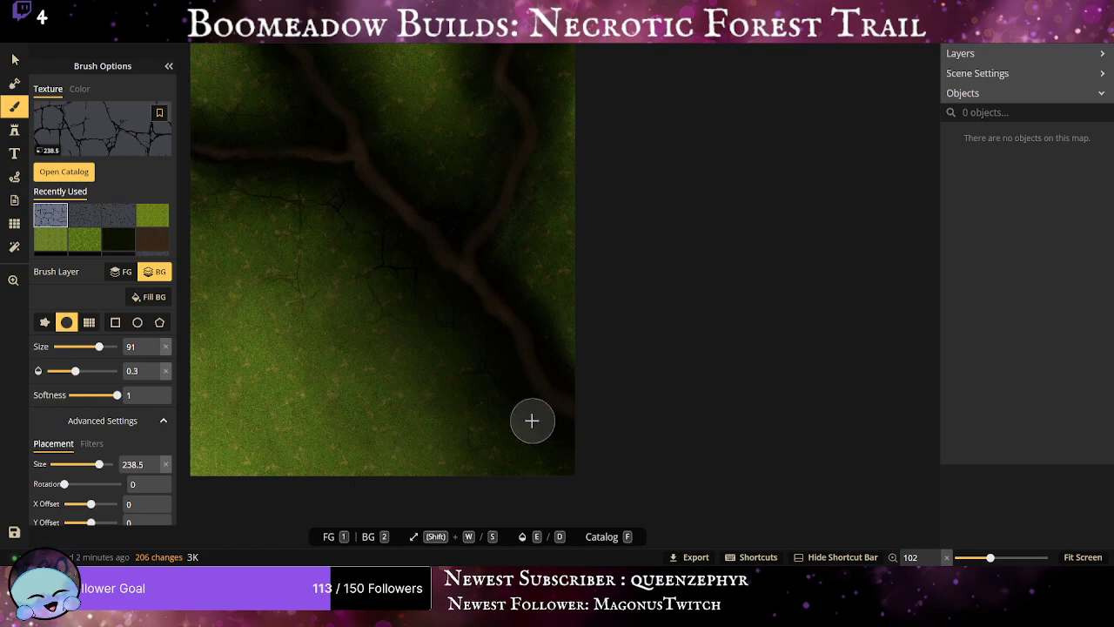
{"action": "mouse_move", "coordinate": [493, 440]}
{"action": "left_mouse_down"}
{"action": "mouse_move", "coordinate": [519, 409]}
{"action": "mouse_move", "coordinate": [567, 461]}
{"action": "mouse_move", "coordinate": [505, 360]}
{"action": "left_mouse_up"}
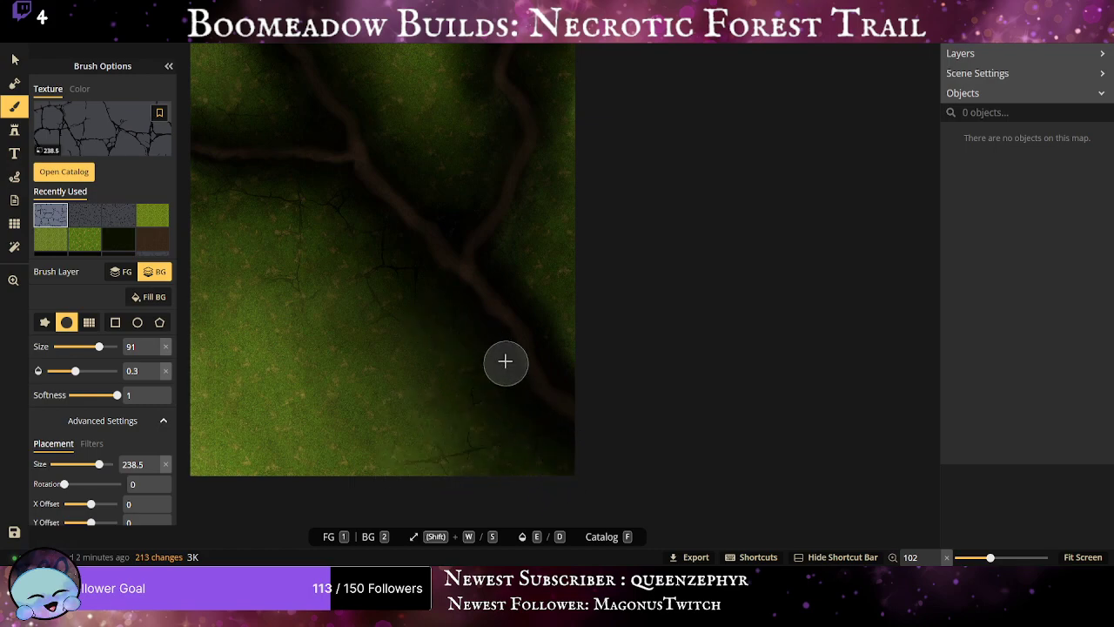
Add large cracks to the northwestern corner and to the blackened ground just northeast of the western trail junction.
{"action": "mouse_move", "coordinate": [222, 216]}
{"action": "left_mouse_down"}
{"action": "mouse_move", "coordinate": [321, 259]}
{"action": "mouse_move", "coordinate": [465, 393]}
{"action": "left_mouse_up"}
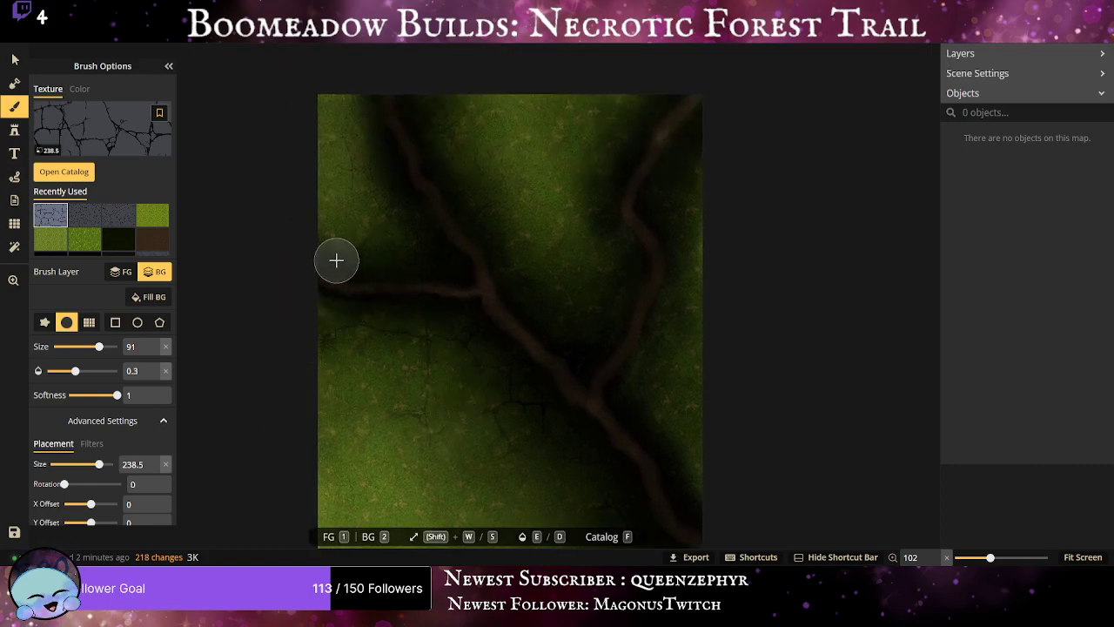
{"action": "left_click_drag", "start_coordinate": [353, 155], "coordinate": [345, 216]}
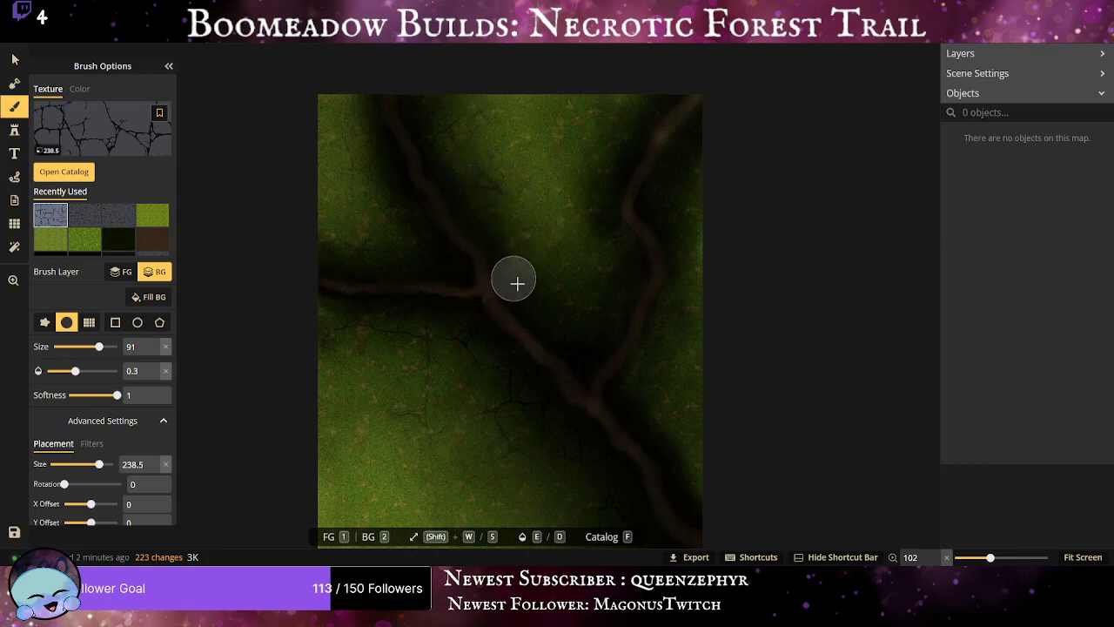
{"action": "left_click_drag", "start_coordinate": [533, 301], "coordinate": [574, 312]}
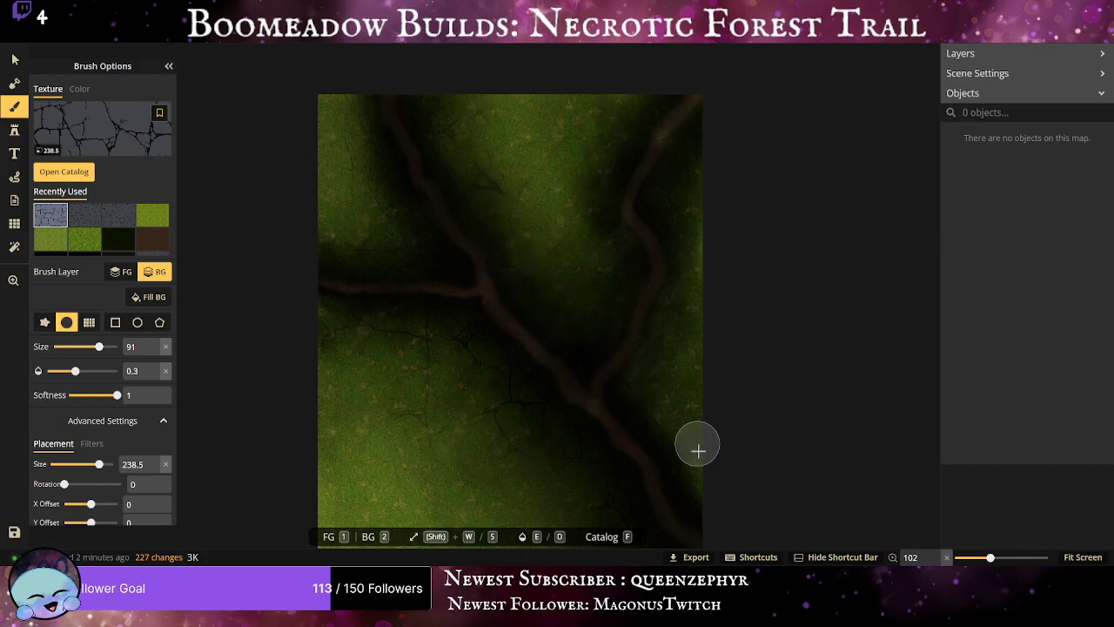
Brush large cracks along both sides of the northeastern trail, the eastern map edge and the patch between the northern trails.
{"action": "left_click_drag", "start_coordinate": [638, 392], "coordinate": [670, 356]}
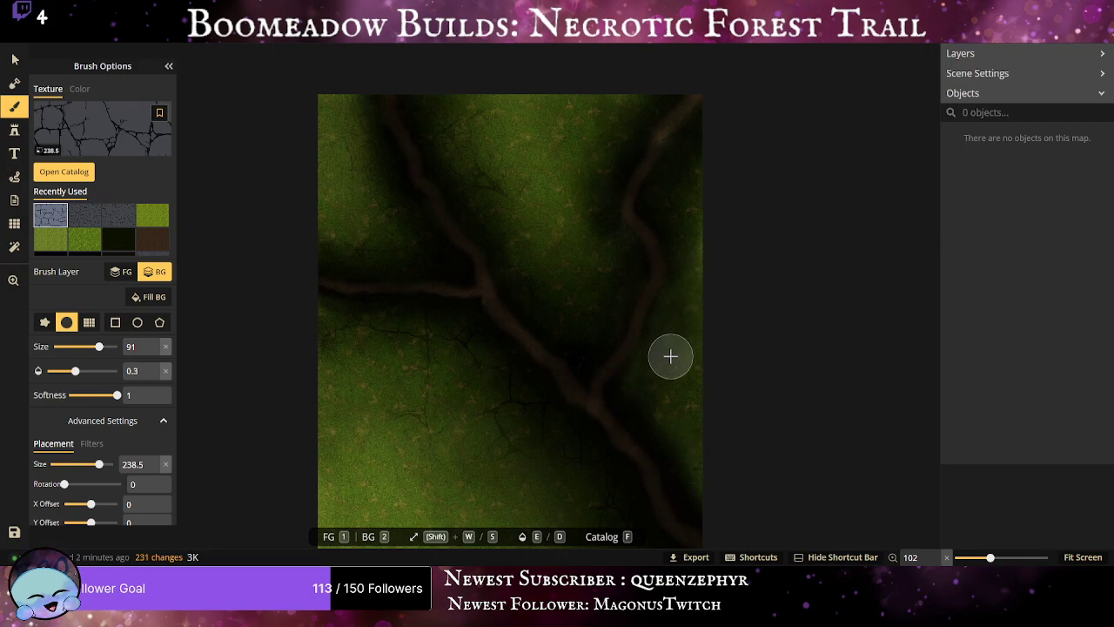
{"action": "left_click_drag", "start_coordinate": [682, 237], "coordinate": [685, 248]}
{"action": "left_click_drag", "start_coordinate": [615, 255], "coordinate": [613, 309]}
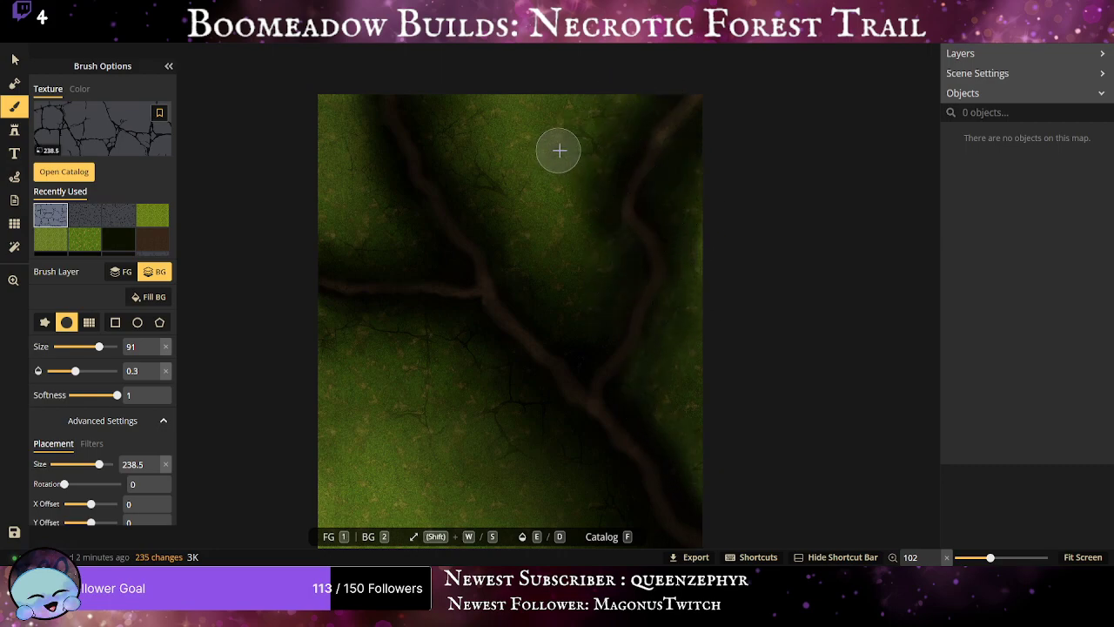
{"action": "mouse_move", "coordinate": [559, 151]}
{"action": "left_mouse_down"}
{"action": "mouse_move", "coordinate": [605, 148]}
{"action": "mouse_move", "coordinate": [591, 217]}
{"action": "left_mouse_up"}
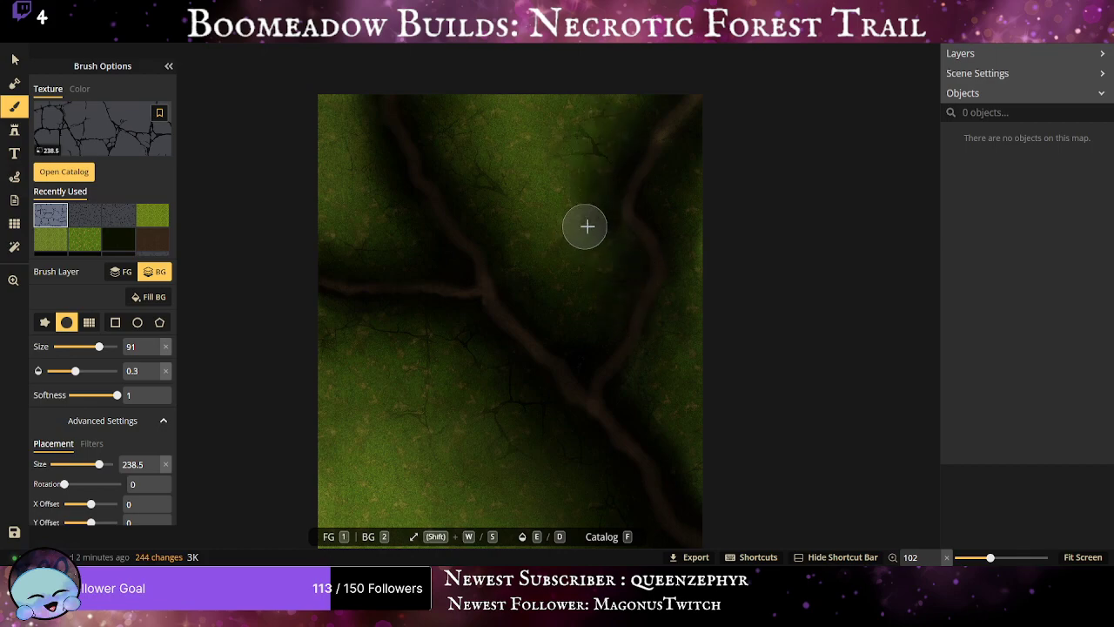
{"action": "mouse_move", "coordinate": [617, 313]}
{"action": "left_mouse_down"}
{"action": "mouse_move", "coordinate": [640, 374]}
{"action": "mouse_move", "coordinate": [687, 306]}
{"action": "mouse_move", "coordinate": [652, 370]}
{"action": "mouse_move", "coordinate": [676, 304]}
{"action": "left_mouse_up"}
{"action": "mouse_move", "coordinate": [659, 186]}
{"action": "left_mouse_down"}
{"action": "mouse_move", "coordinate": [643, 364]}
{"action": "mouse_move", "coordinate": [659, 166]}
{"action": "mouse_move", "coordinate": [563, 260]}
{"action": "left_mouse_up"}
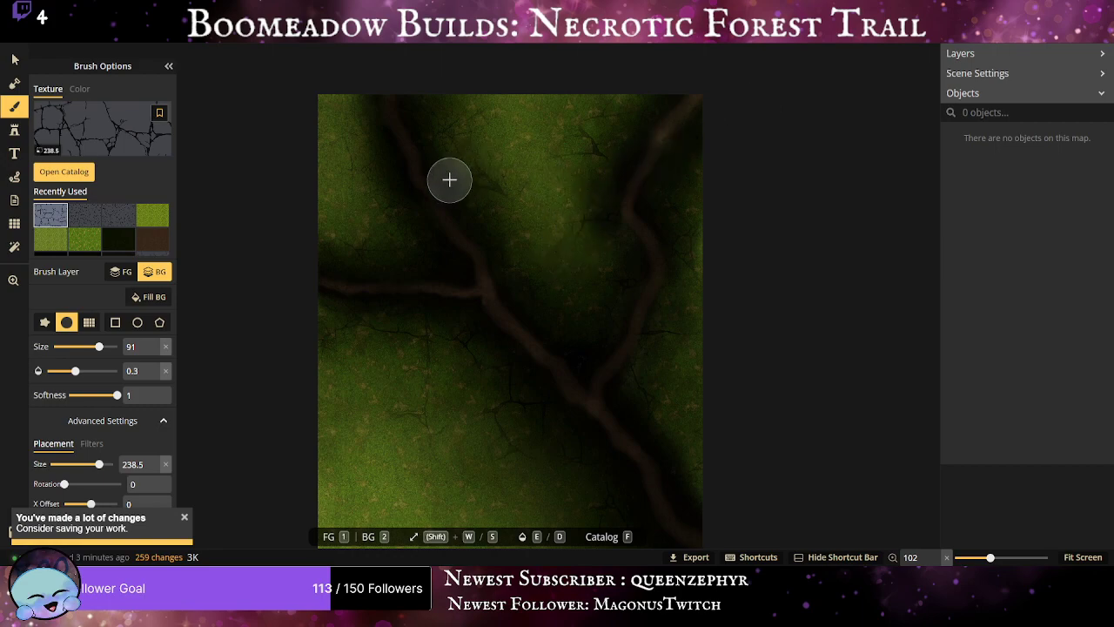
{"action": "left_click", "coordinate": [463, 208]}
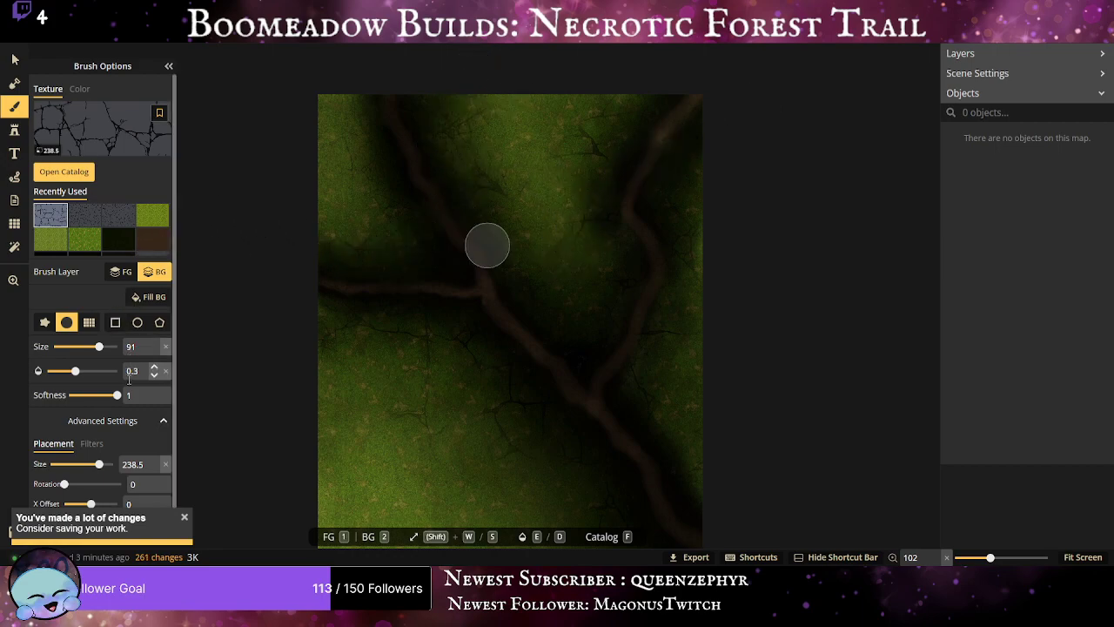
Brush finer cracks along both sides of the western trail with placement size 60.5, brush size 33 and opacity 0.4.
{"action": "left_click_drag", "start_coordinate": [98, 468], "coordinate": [76, 464]}
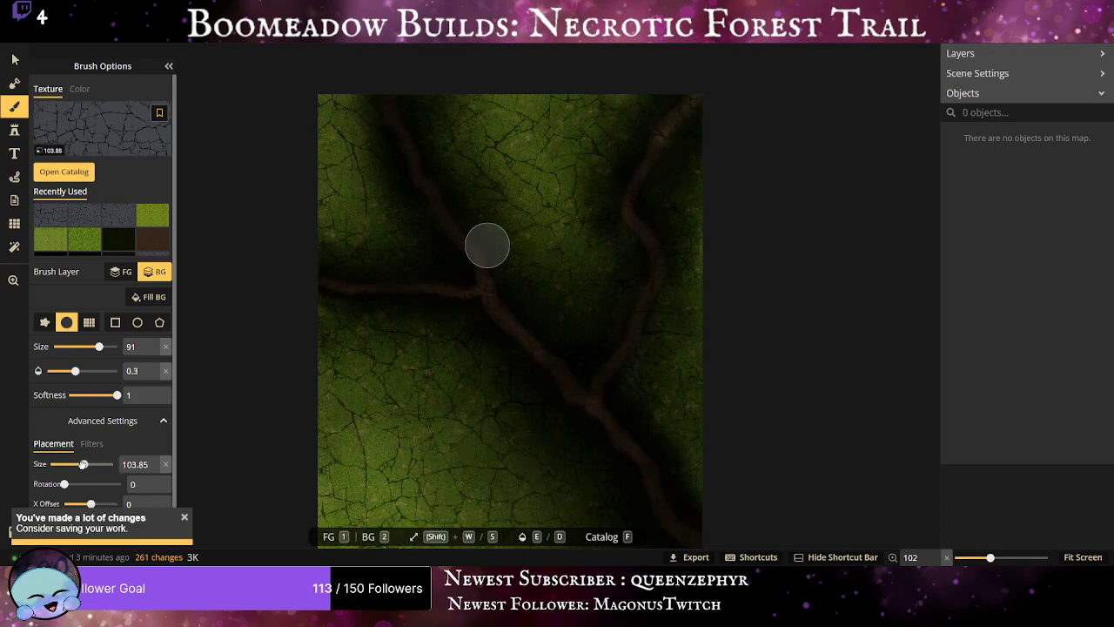
{"action": "scroll", "coordinate": [477, 327], "scroll_direction": "up", "scroll_amount": 3}
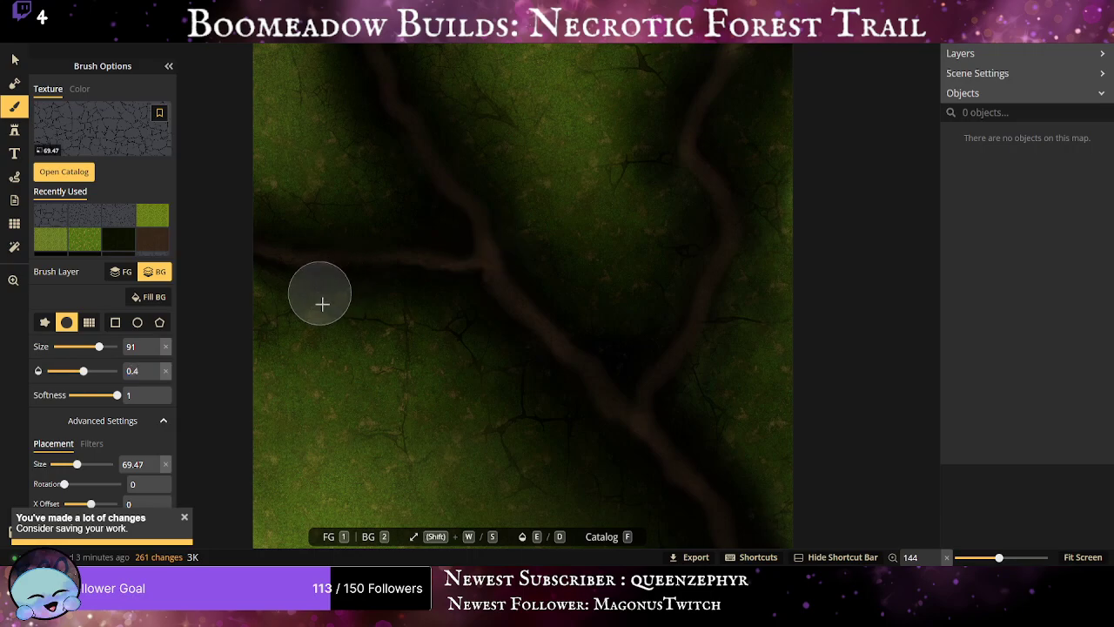
{"action": "left_click_drag", "start_coordinate": [352, 364], "coordinate": [463, 290]}
{"action": "scroll", "coordinate": [514, 305], "scroll_direction": "up", "scroll_amount": 4}
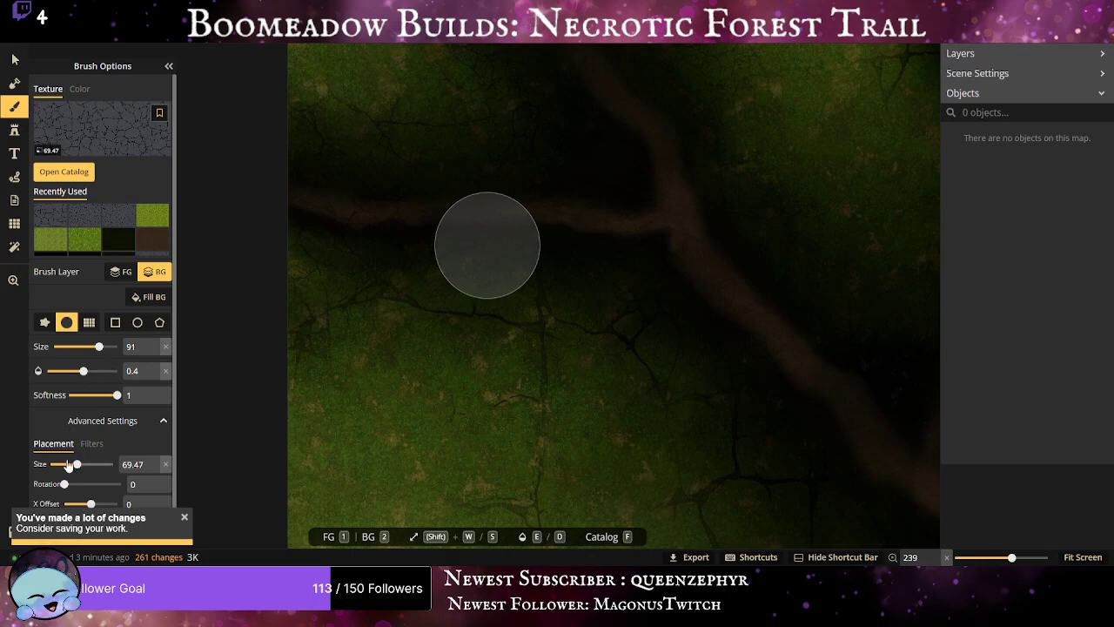
{"action": "left_click_drag", "start_coordinate": [76, 464], "coordinate": [74, 464]}
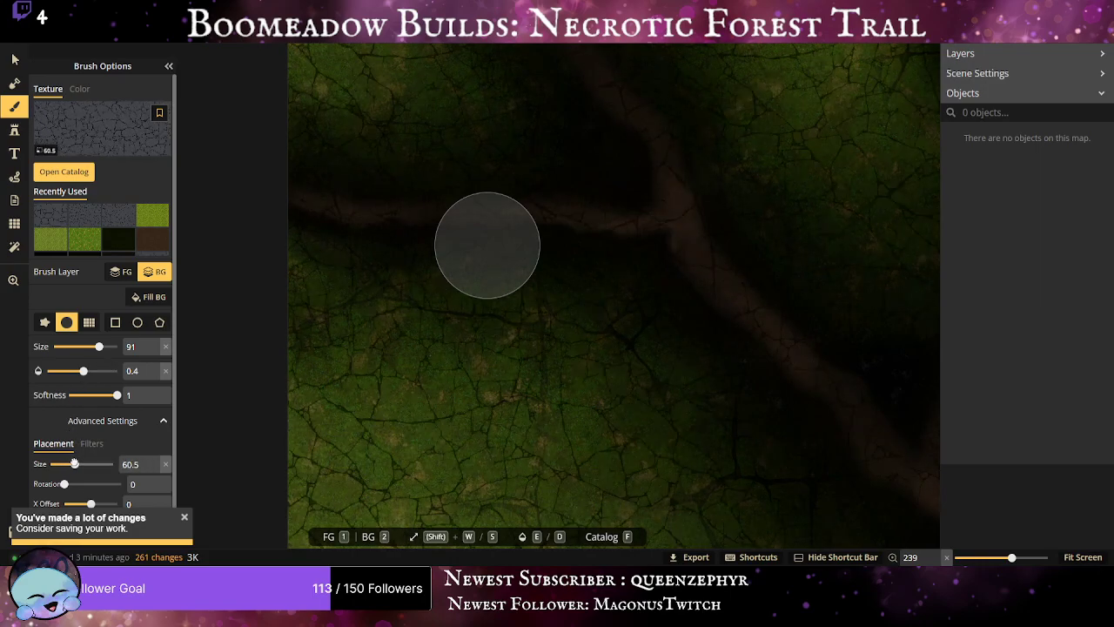
{"action": "left_click_drag", "start_coordinate": [97, 348], "coordinate": [85, 347]}
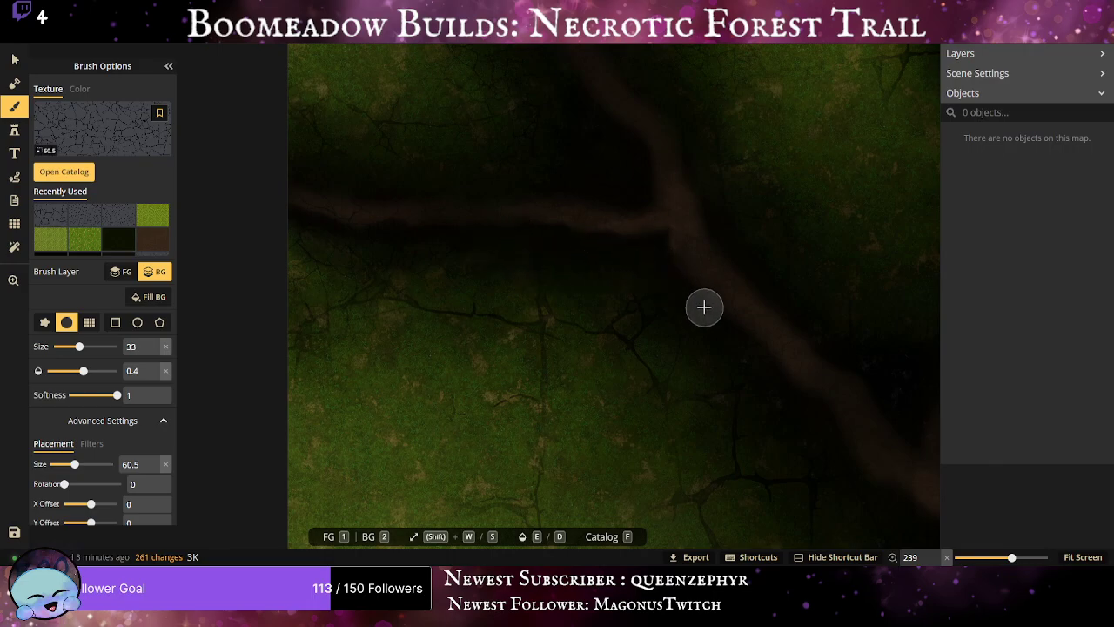
{"action": "left_click_drag", "start_coordinate": [659, 276], "coordinate": [641, 293]}
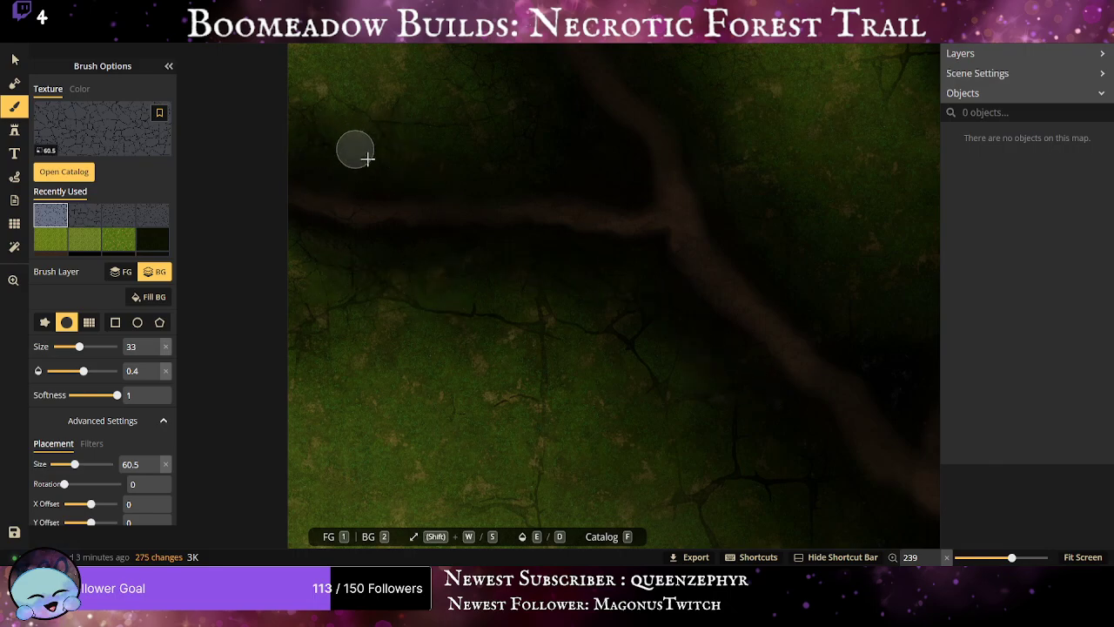
{"action": "mouse_move", "coordinate": [492, 178]}
{"action": "left_mouse_down"}
{"action": "mouse_move", "coordinate": [562, 152]}
{"action": "mouse_move", "coordinate": [609, 169]}
{"action": "mouse_move", "coordinate": [539, 152]}
{"action": "left_mouse_up"}
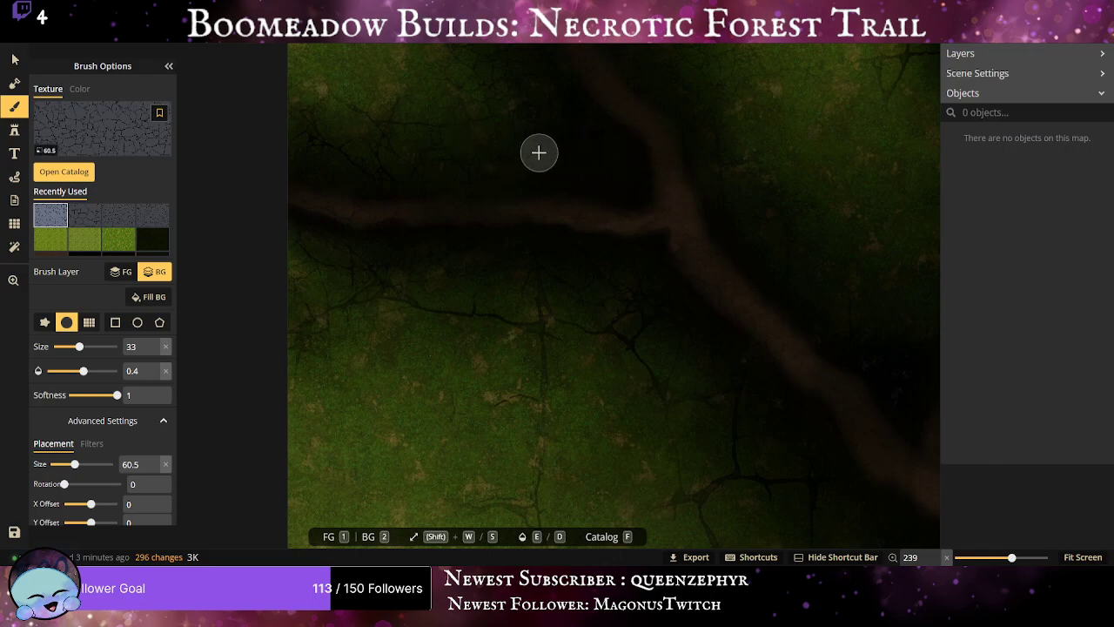
Raise the brush opacity to 0.75 and strengthen the fine cracks around the western trail and its junction.
{"action": "left_click", "coordinate": [136, 370]}
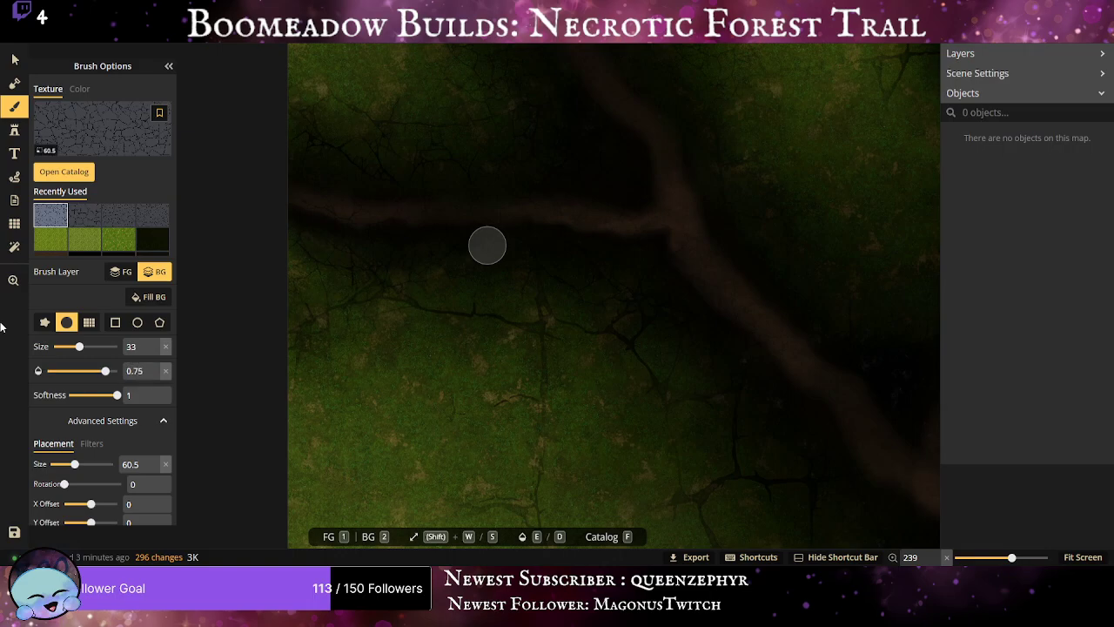
{"action": "mouse_move", "coordinate": [386, 110]}
{"action": "left_mouse_down"}
{"action": "mouse_move", "coordinate": [288, 171]}
{"action": "mouse_move", "coordinate": [406, 168]}
{"action": "mouse_move", "coordinate": [322, 159]}
{"action": "mouse_move", "coordinate": [629, 174]}
{"action": "mouse_move", "coordinate": [538, 76]}
{"action": "mouse_move", "coordinate": [575, 129]}
{"action": "mouse_move", "coordinate": [631, 173]}
{"action": "mouse_move", "coordinate": [489, 83]}
{"action": "left_mouse_up"}
{"action": "mouse_move", "coordinate": [649, 162]}
{"action": "left_mouse_down"}
{"action": "mouse_move", "coordinate": [631, 248]}
{"action": "mouse_move", "coordinate": [592, 322]}
{"action": "left_mouse_up"}
{"action": "scroll", "coordinate": [522, 262], "scroll_direction": "up", "scroll_amount": 1}
{"action": "mouse_move", "coordinate": [493, 242]}
{"action": "left_mouse_down"}
{"action": "mouse_move", "coordinate": [455, 157]}
{"action": "mouse_move", "coordinate": [362, 70]}
{"action": "mouse_move", "coordinate": [465, 179]}
{"action": "mouse_move", "coordinate": [400, 48]}
{"action": "left_mouse_up"}
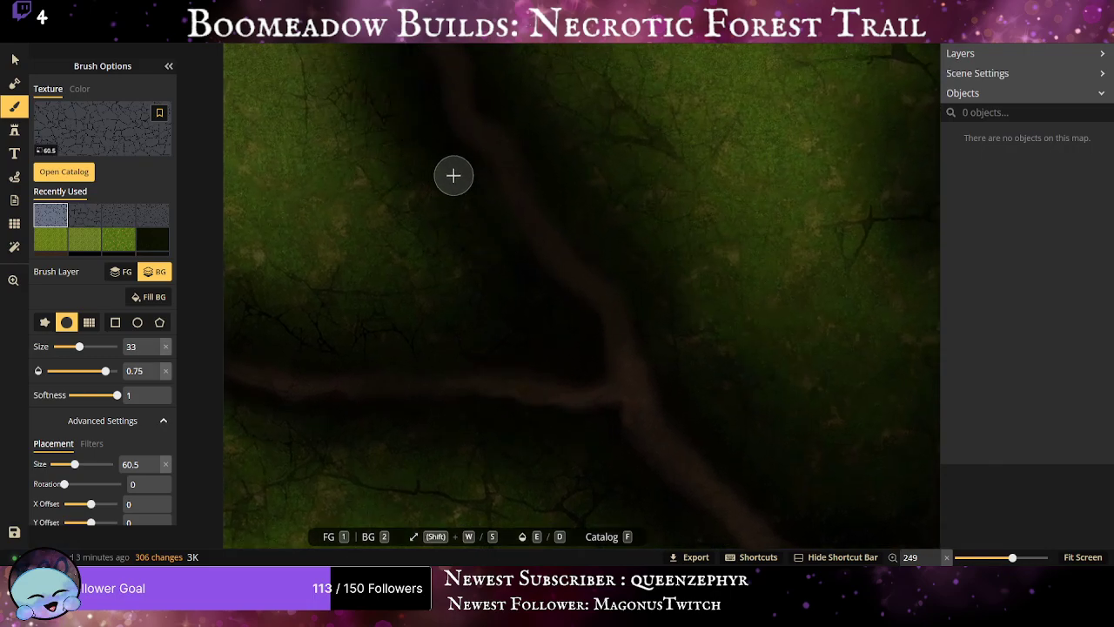
Brush fine cracks at placement size 60.5 along both sides of the northwestern trail, from the map's northern edge to the western junction.
{"action": "scroll", "coordinate": [454, 174], "scroll_direction": "down", "scroll_amount": 1}
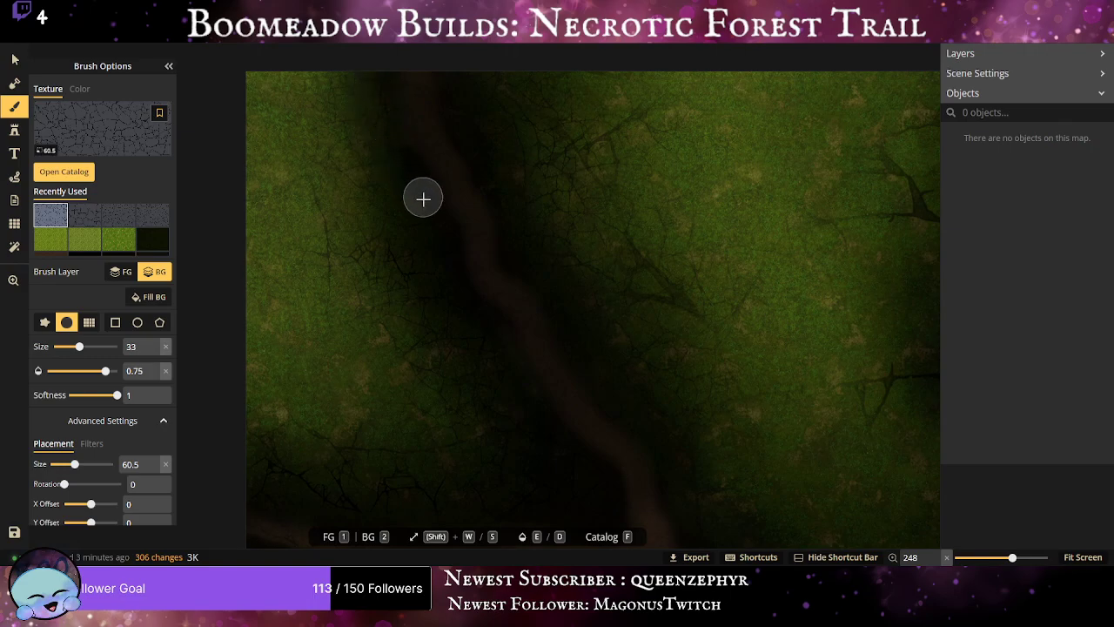
{"action": "mouse_move", "coordinate": [423, 199]}
{"action": "left_mouse_down"}
{"action": "mouse_move", "coordinate": [443, 291]}
{"action": "mouse_move", "coordinate": [507, 372]}
{"action": "left_mouse_up"}
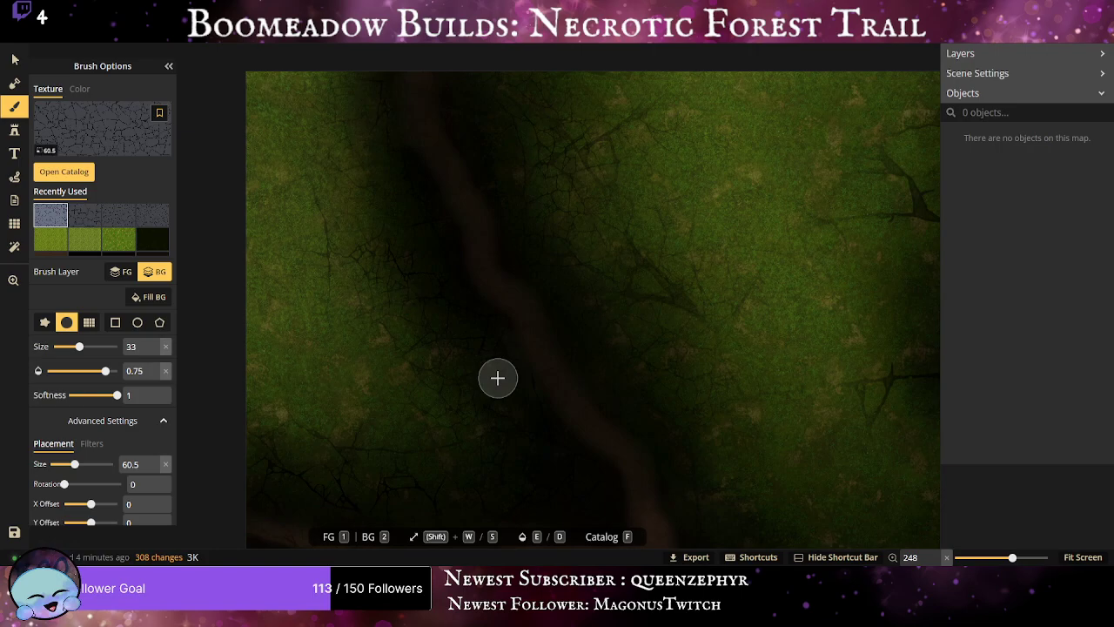
{"action": "left_click_drag", "start_coordinate": [498, 378], "coordinate": [553, 458]}
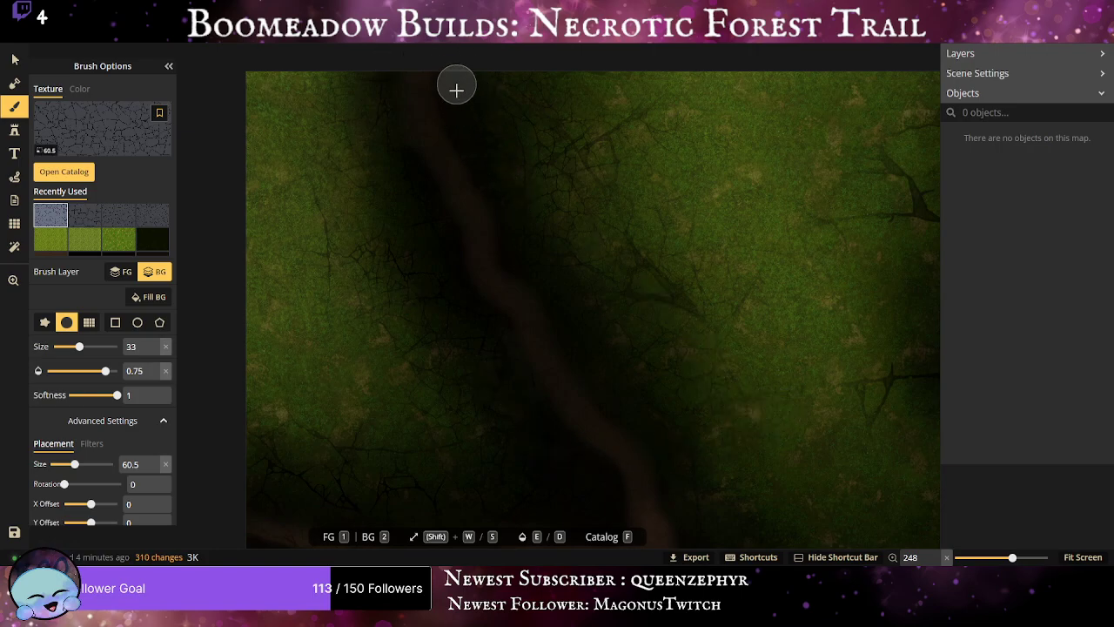
{"action": "mouse_move", "coordinate": [456, 89]}
{"action": "left_mouse_down"}
{"action": "mouse_move", "coordinate": [537, 252]}
{"action": "mouse_move", "coordinate": [592, 294]}
{"action": "mouse_move", "coordinate": [584, 348]}
{"action": "mouse_move", "coordinate": [630, 404]}
{"action": "left_mouse_up"}
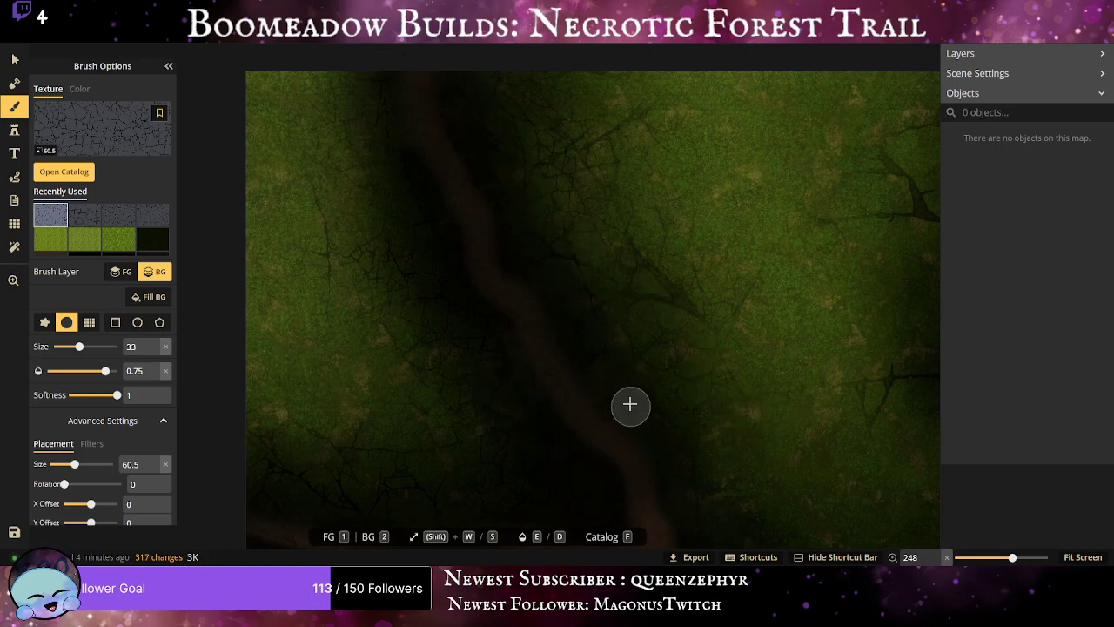
{"action": "mouse_move", "coordinate": [672, 433]}
{"action": "left_mouse_down"}
{"action": "mouse_move", "coordinate": [686, 480]}
{"action": "mouse_move", "coordinate": [211, 343]}
{"action": "mouse_move", "coordinate": [487, 246]}
{"action": "mouse_move", "coordinate": [616, 427]}
{"action": "mouse_move", "coordinate": [548, 423]}
{"action": "mouse_move", "coordinate": [336, 237]}
{"action": "left_mouse_up"}
{"action": "scroll", "coordinate": [296, 235], "scroll_direction": "up", "scroll_amount": 1}
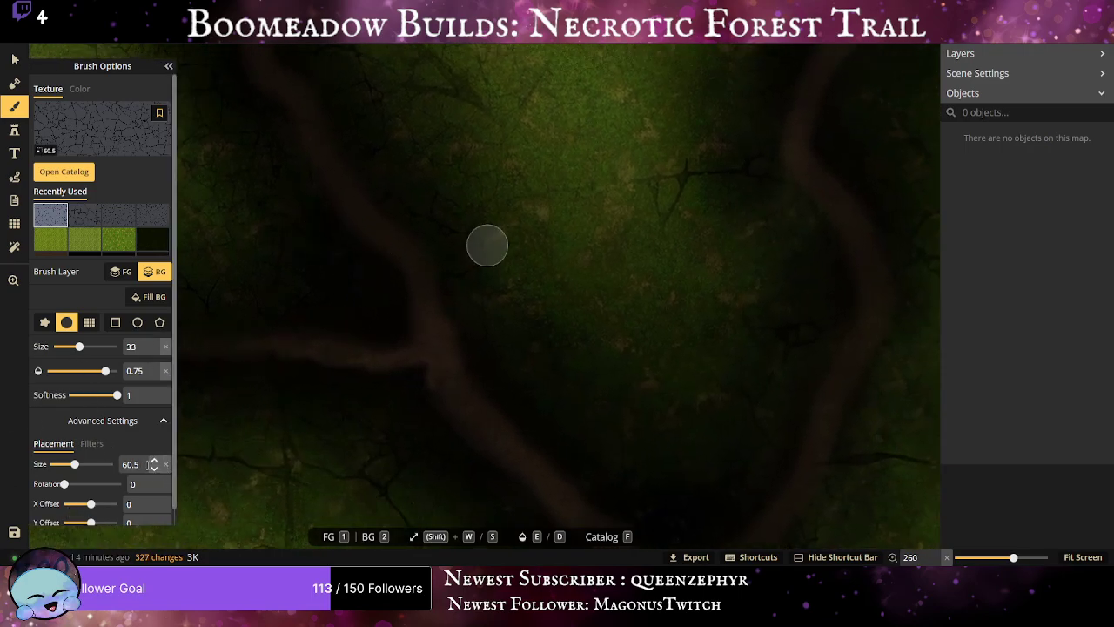
Set the texture placement size to 30 and brush the finer cracks along both sides of the northwestern trail.
{"action": "double_click", "coordinate": [130, 464]}
{"action": "type", "text": "30"}
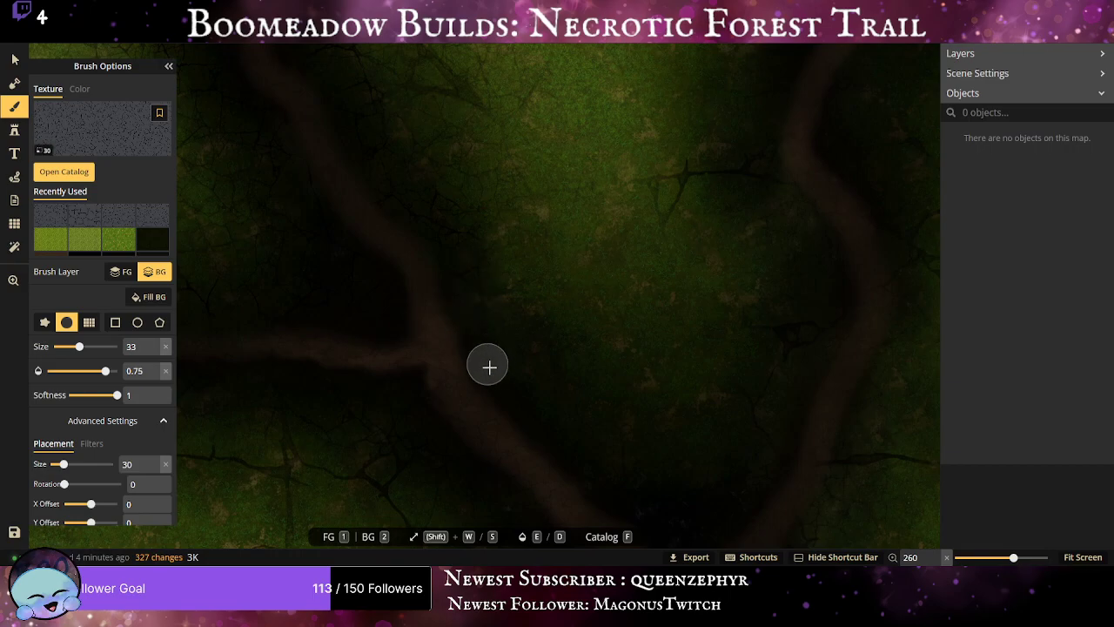
{"action": "left_click_drag", "start_coordinate": [521, 404], "coordinate": [479, 311]}
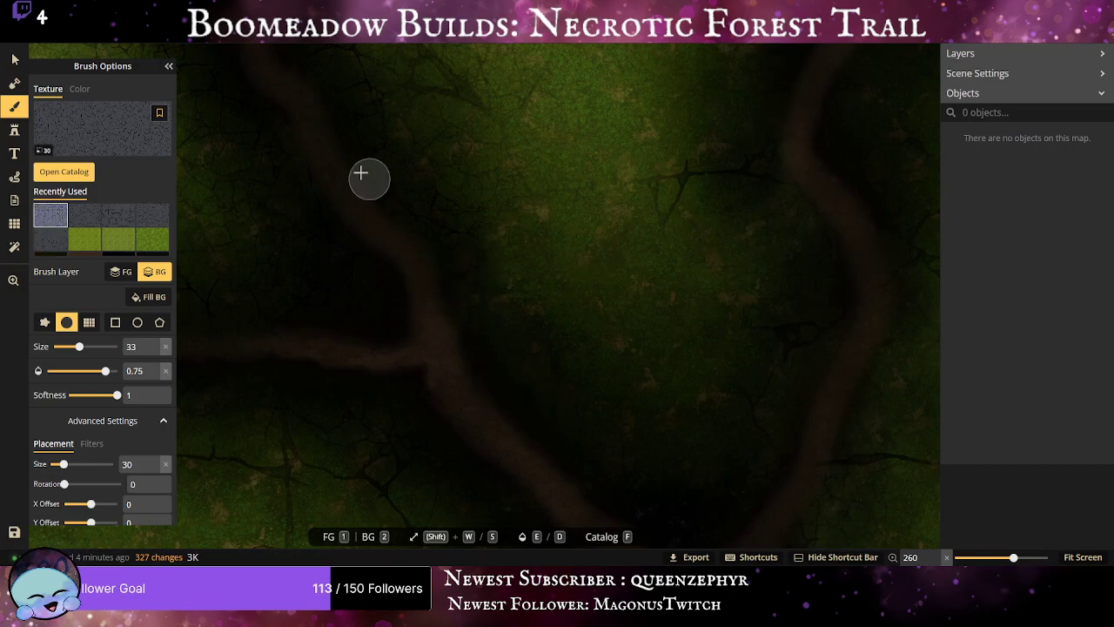
{"action": "left_click_drag", "start_coordinate": [406, 215], "coordinate": [511, 493]}
{"action": "scroll", "coordinate": [510, 493], "scroll_direction": "down", "scroll_amount": 1}
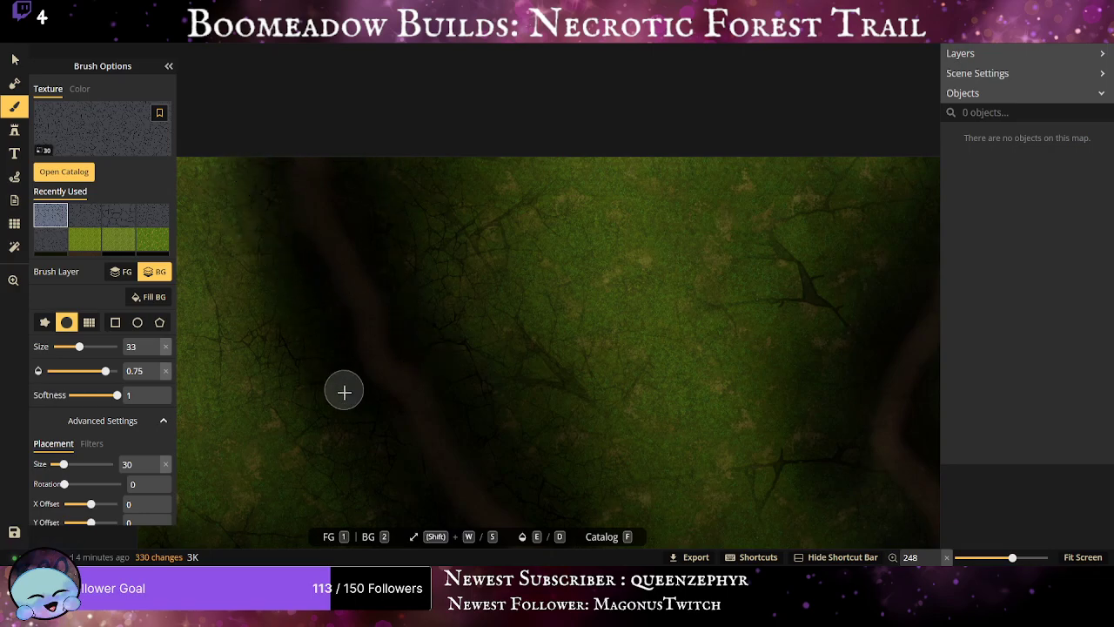
{"action": "mouse_move", "coordinate": [292, 344]}
{"action": "left_mouse_down"}
{"action": "mouse_move", "coordinate": [221, 137]}
{"action": "mouse_move", "coordinate": [249, 127]}
{"action": "left_mouse_up"}
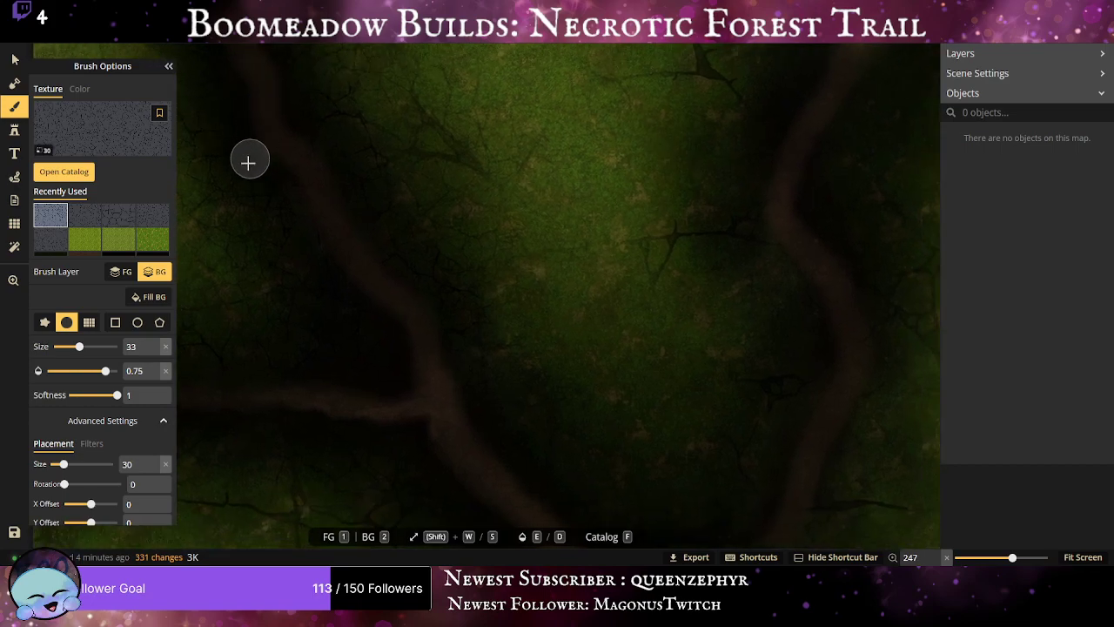
{"action": "left_click_drag", "start_coordinate": [281, 211], "coordinate": [324, 268]}
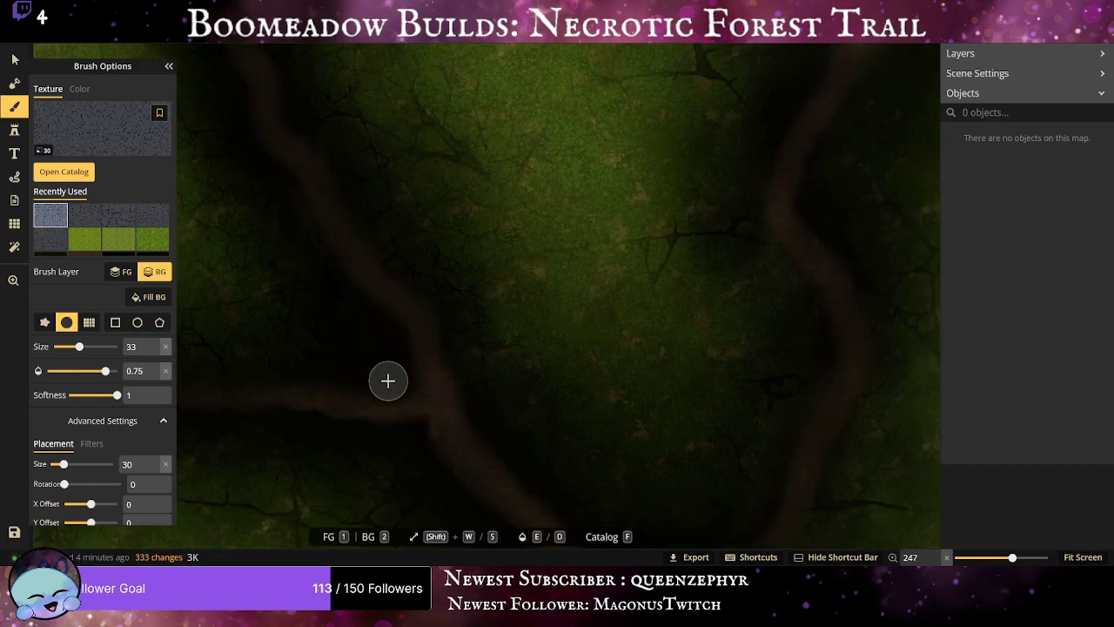
Brush the size 30 cracks into the blackened ground along both sides of the western trail.
{"action": "left_click_drag", "start_coordinate": [269, 356], "coordinate": [491, 334]}
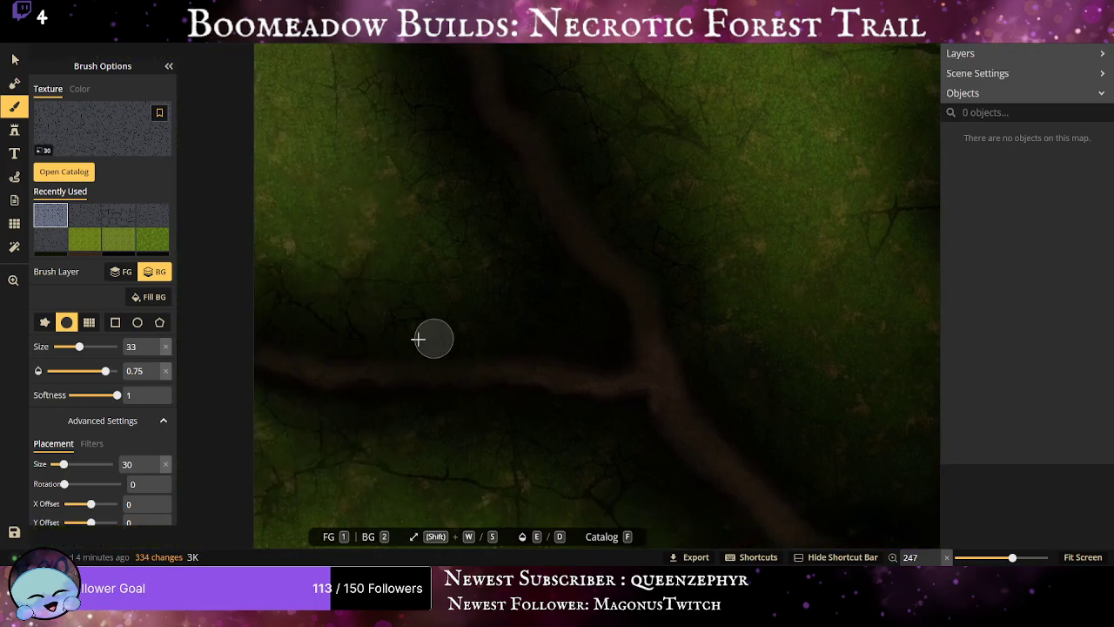
{"action": "left_click_drag", "start_coordinate": [269, 308], "coordinate": [385, 372]}
{"action": "left_click_drag", "start_coordinate": [257, 418], "coordinate": [485, 411]}
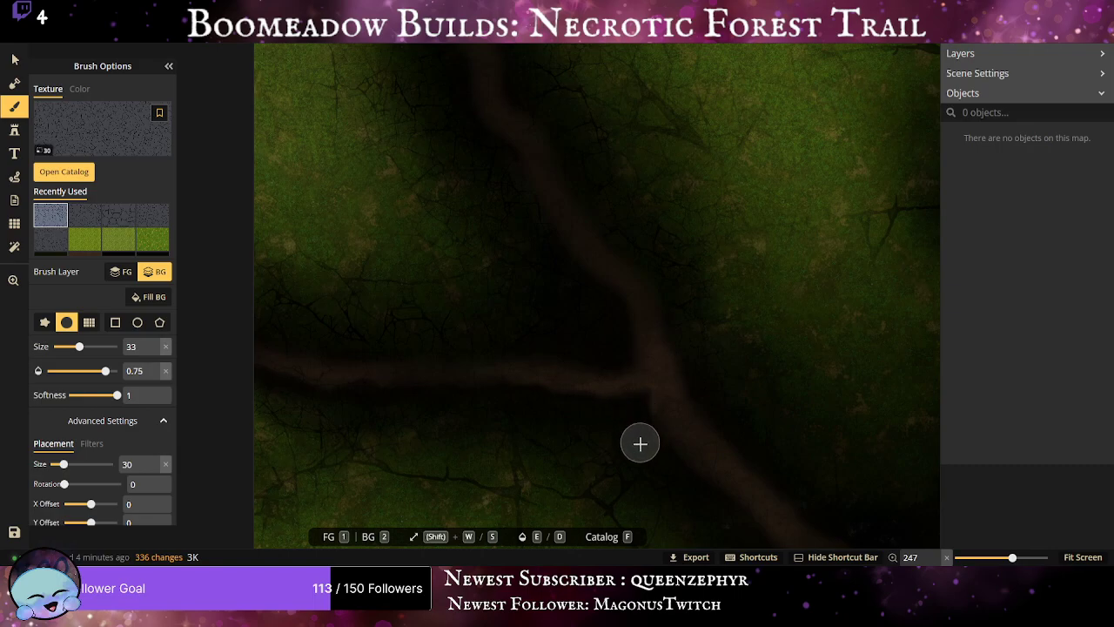
Brush the size 30 cracks around the eastern fork and along both sides of the trail leading to the southeastern map edge.
{"action": "mouse_move", "coordinate": [632, 375]}
{"action": "left_mouse_down"}
{"action": "mouse_move", "coordinate": [374, 275]}
{"action": "mouse_move", "coordinate": [261, 129]}
{"action": "left_mouse_up"}
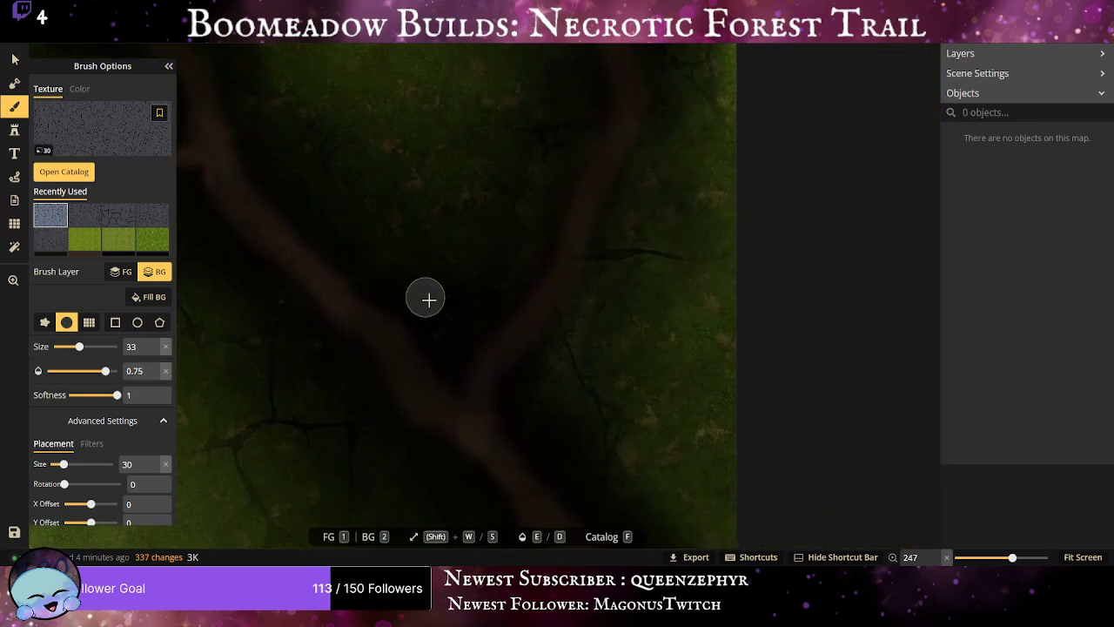
{"action": "mouse_move", "coordinate": [499, 294]}
{"action": "left_mouse_down"}
{"action": "mouse_move", "coordinate": [446, 291]}
{"action": "mouse_move", "coordinate": [512, 251]}
{"action": "mouse_move", "coordinate": [508, 275]}
{"action": "left_mouse_up"}
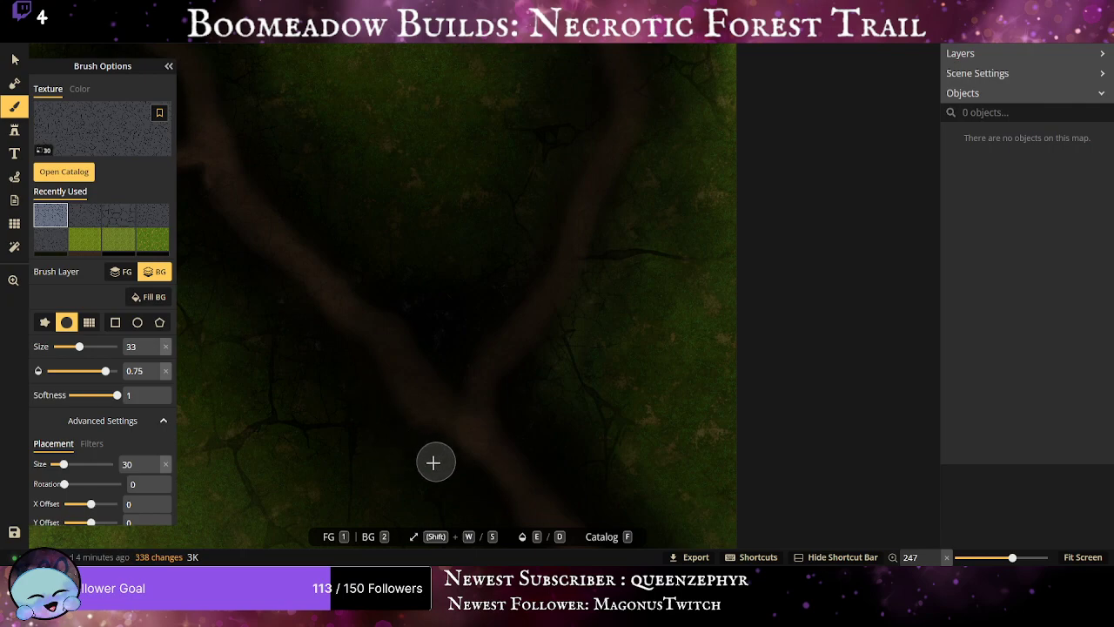
{"action": "left_click", "coordinate": [602, 453]}
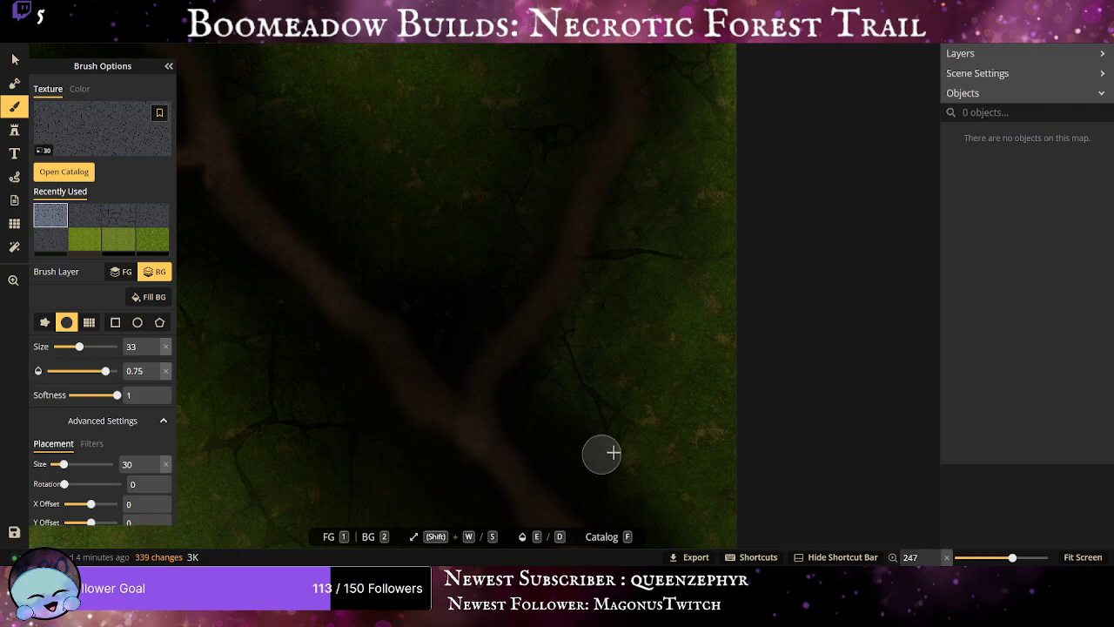
{"action": "left_click_drag", "start_coordinate": [600, 391], "coordinate": [543, 208]}
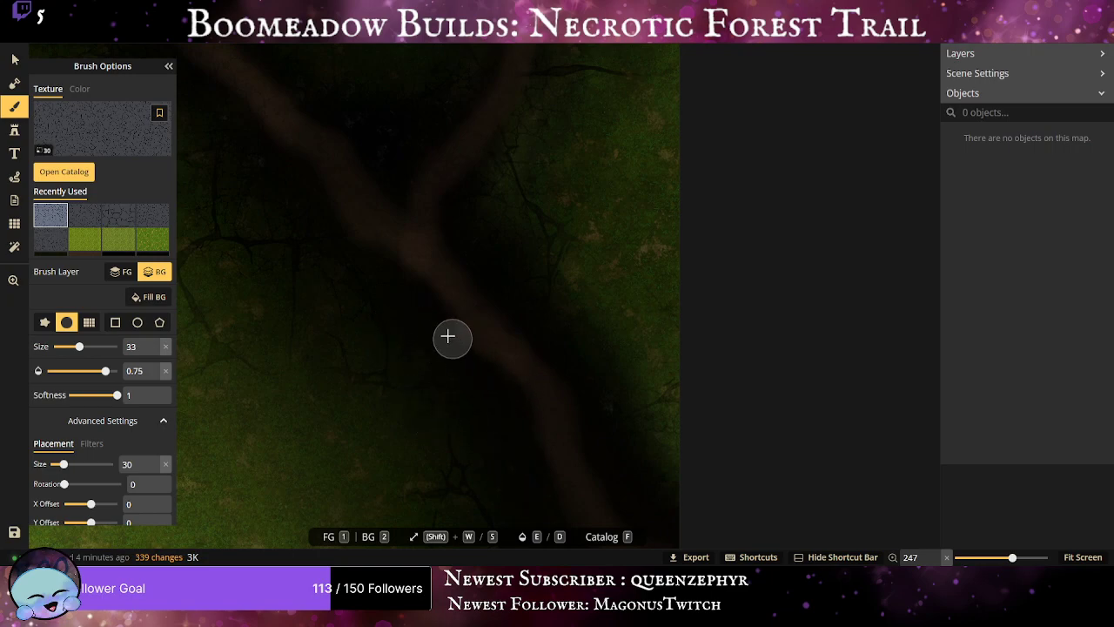
{"action": "left_click_drag", "start_coordinate": [488, 245], "coordinate": [450, 215]}
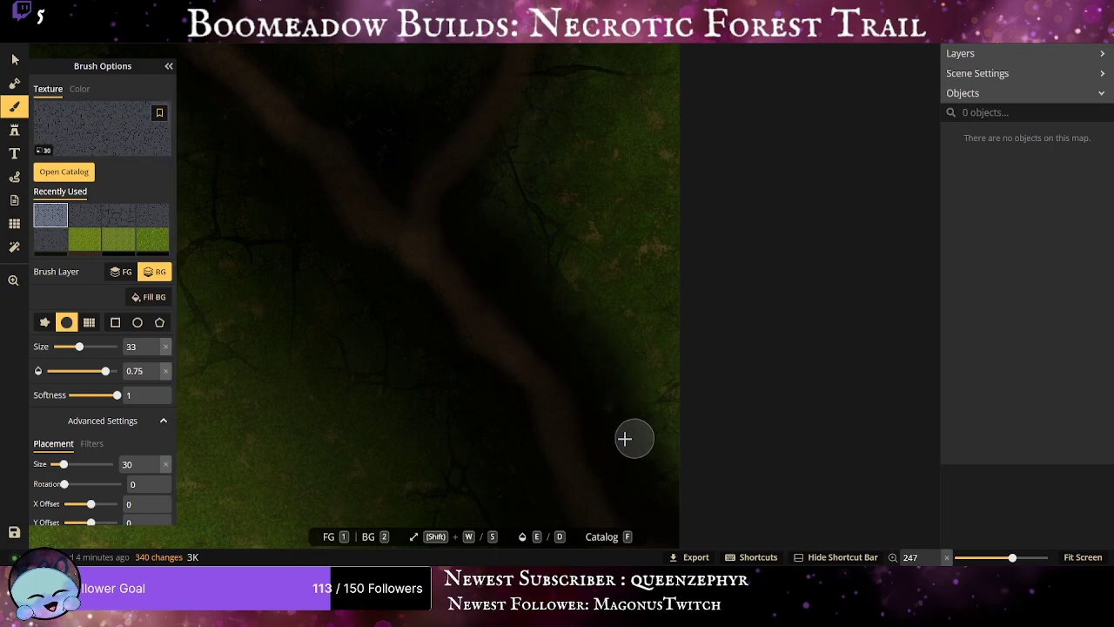
{"action": "left_click", "coordinate": [428, 430]}
{"action": "left_click_drag", "start_coordinate": [412, 357], "coordinate": [378, 217]}
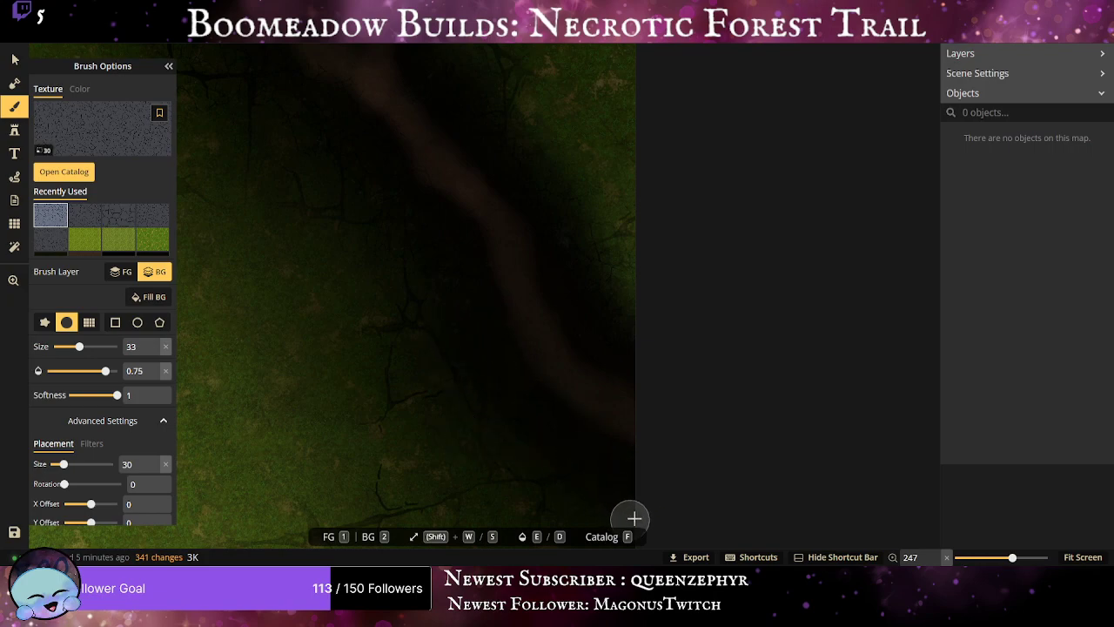
{"action": "left_click_drag", "start_coordinate": [607, 238], "coordinate": [672, 354]}
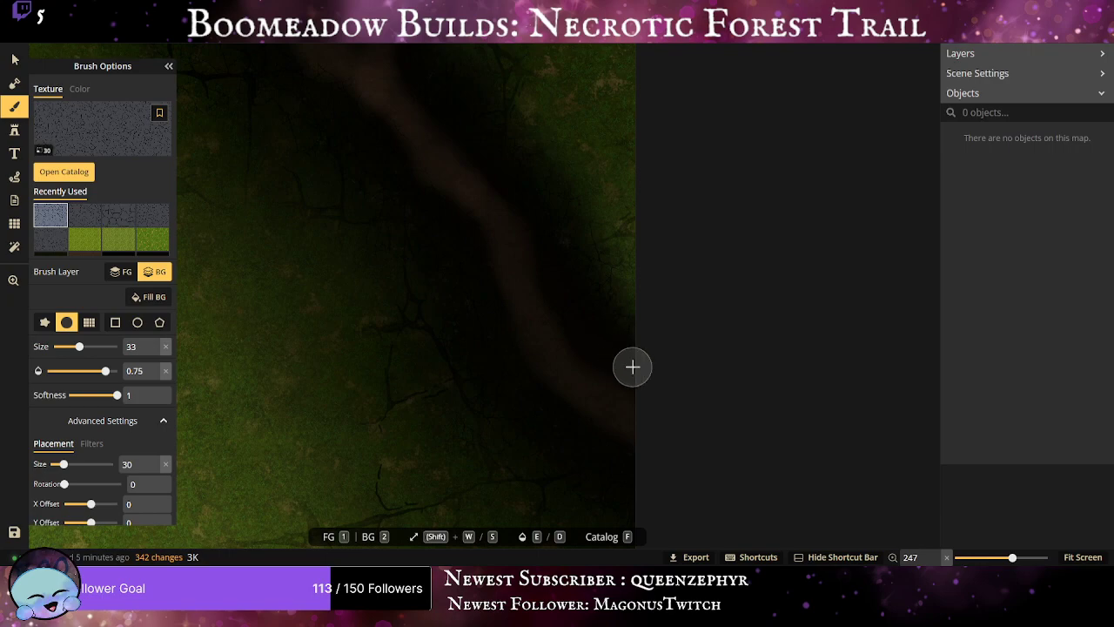
Brush the size 30 cracks along both sides of the northeastern trail, from the fork up to its bend.
{"action": "left_click_drag", "start_coordinate": [497, 105], "coordinate": [607, 361]}
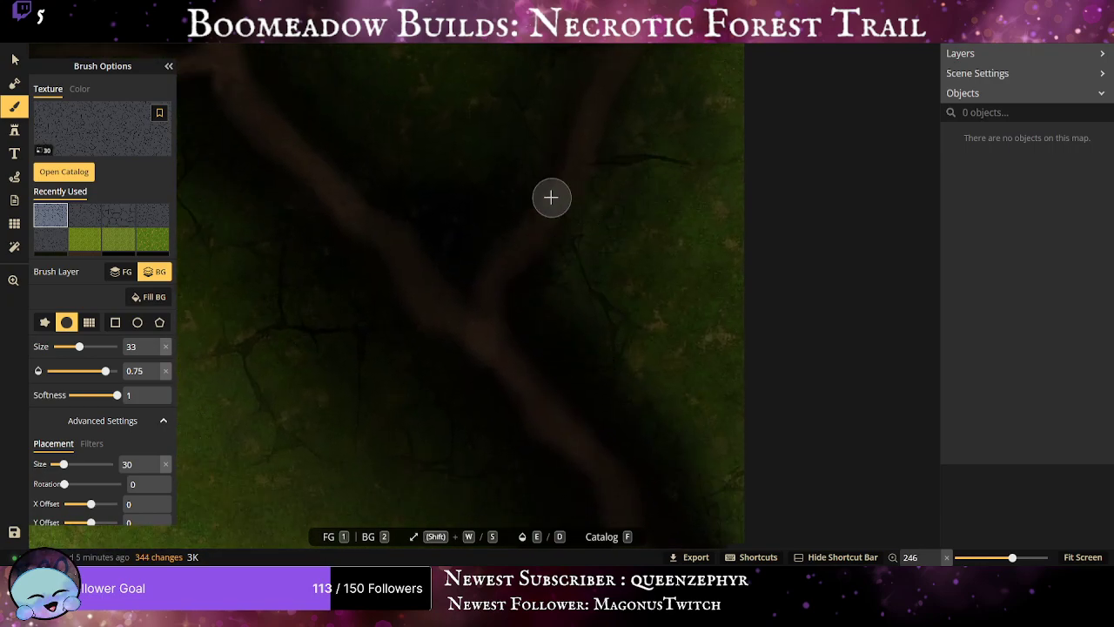
{"action": "left_click_drag", "start_coordinate": [551, 197], "coordinate": [465, 348]}
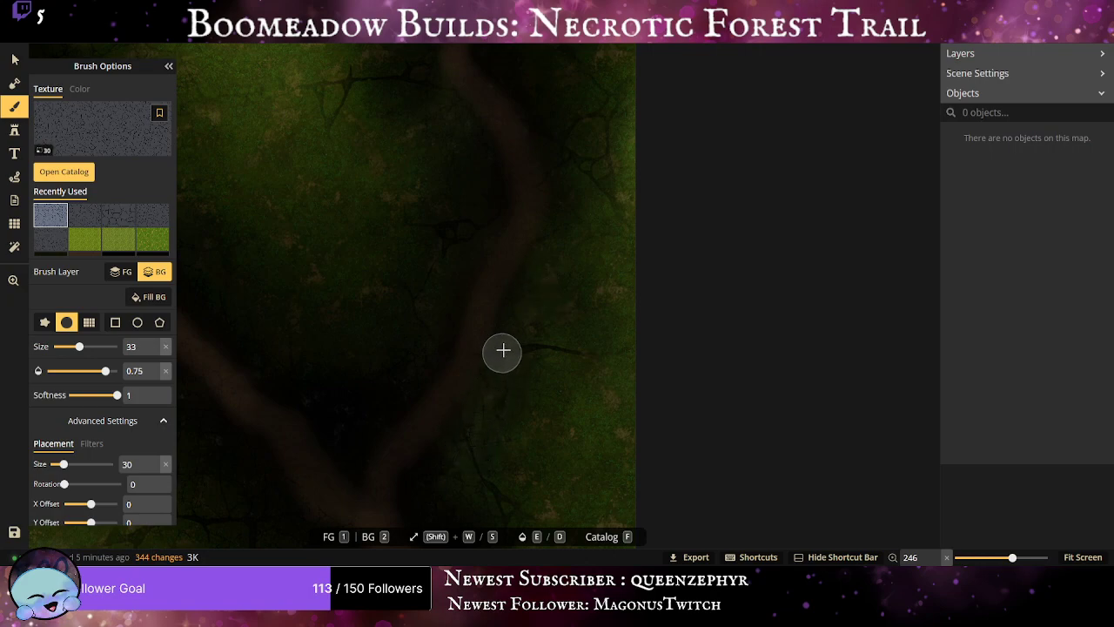
{"action": "left_click_drag", "start_coordinate": [571, 234], "coordinate": [468, 394]}
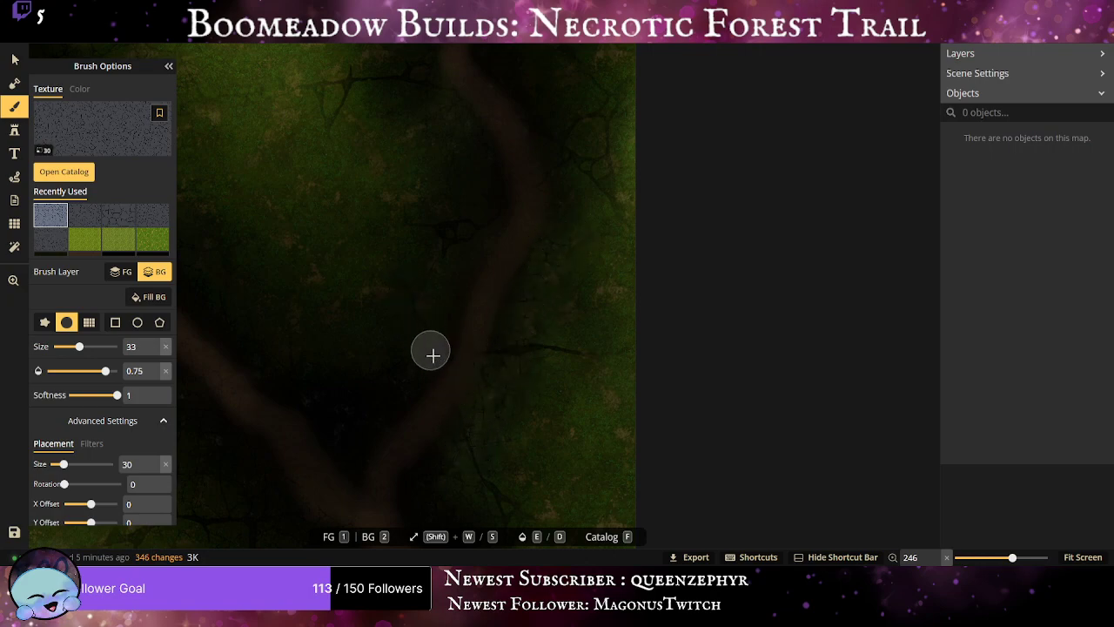
{"action": "mouse_move", "coordinate": [432, 350]}
{"action": "left_mouse_down"}
{"action": "mouse_move", "coordinate": [496, 192]}
{"action": "mouse_move", "coordinate": [436, 249]}
{"action": "mouse_move", "coordinate": [423, 340]}
{"action": "left_mouse_up"}
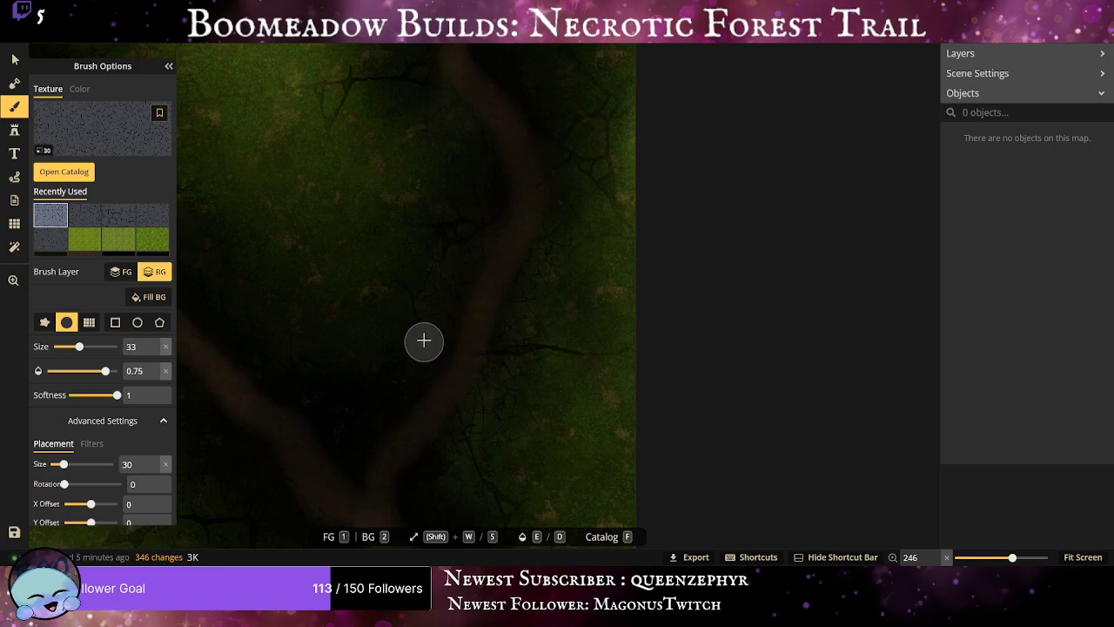
{"action": "left_click_drag", "start_coordinate": [572, 236], "coordinate": [565, 462]}
{"action": "scroll", "coordinate": [565, 462], "scroll_direction": "down", "scroll_amount": 1}
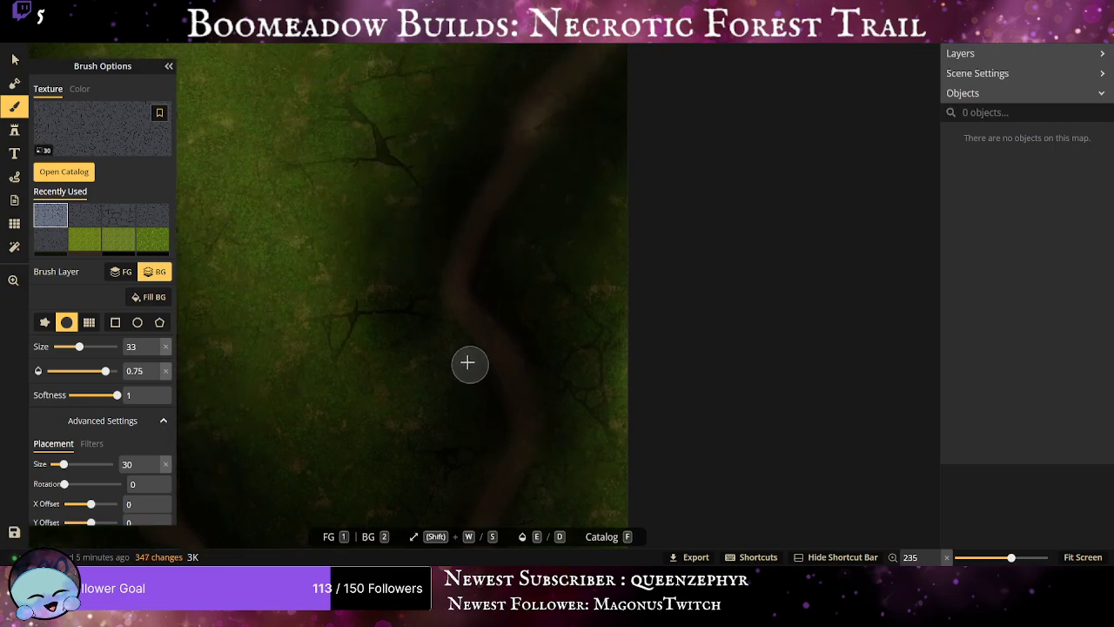
{"action": "left_click_drag", "start_coordinate": [446, 219], "coordinate": [515, 258]}
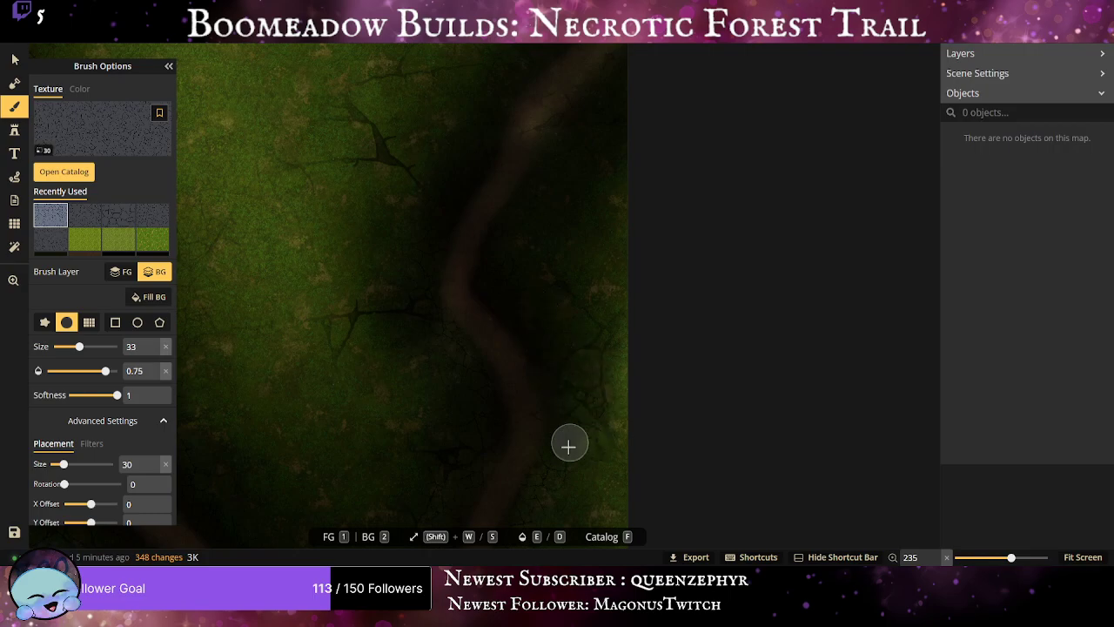
Brush the size 30 cracks beside the upper stretch of the northeastern trail and into the map's northeastern corner.
{"action": "mouse_move", "coordinate": [548, 223]}
{"action": "left_mouse_down"}
{"action": "mouse_move", "coordinate": [525, 435]}
{"action": "mouse_move", "coordinate": [533, 354]}
{"action": "mouse_move", "coordinate": [670, 204]}
{"action": "left_mouse_up"}
{"action": "scroll", "coordinate": [525, 435], "scroll_direction": "up", "scroll_amount": 1}
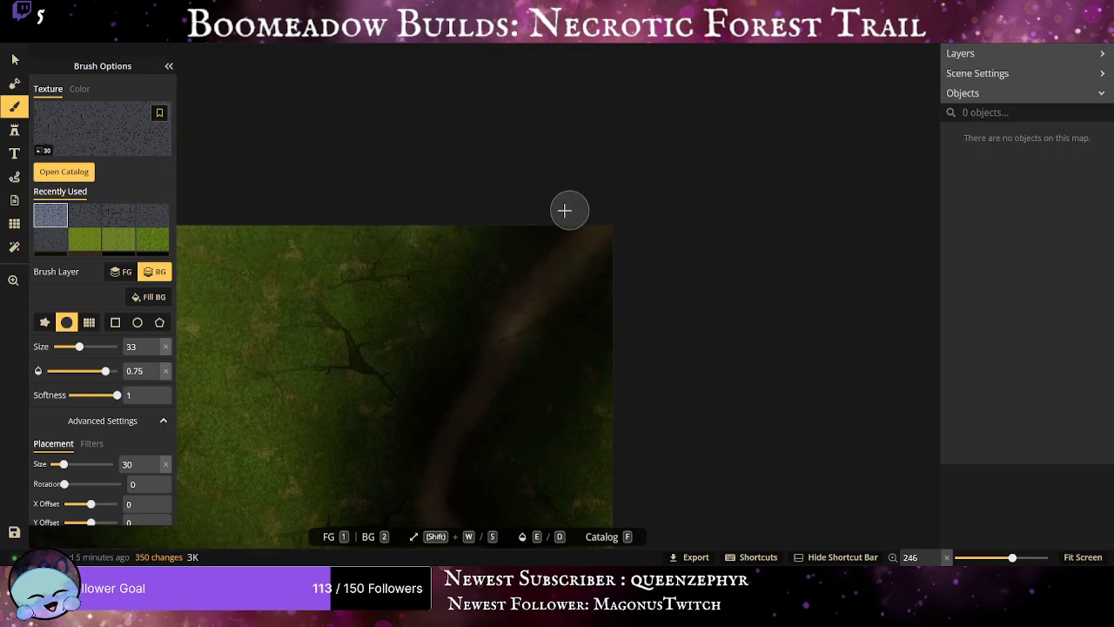
{"action": "mouse_move", "coordinate": [510, 257]}
{"action": "left_mouse_down"}
{"action": "mouse_move", "coordinate": [393, 440]}
{"action": "mouse_move", "coordinate": [379, 487]}
{"action": "left_mouse_up"}
{"action": "mouse_move", "coordinate": [379, 488]}
{"action": "left_mouse_down"}
{"action": "mouse_move", "coordinate": [385, 423]}
{"action": "mouse_move", "coordinate": [518, 194]}
{"action": "mouse_move", "coordinate": [333, 488]}
{"action": "mouse_move", "coordinate": [383, 429]}
{"action": "mouse_move", "coordinate": [381, 468]}
{"action": "left_mouse_up"}
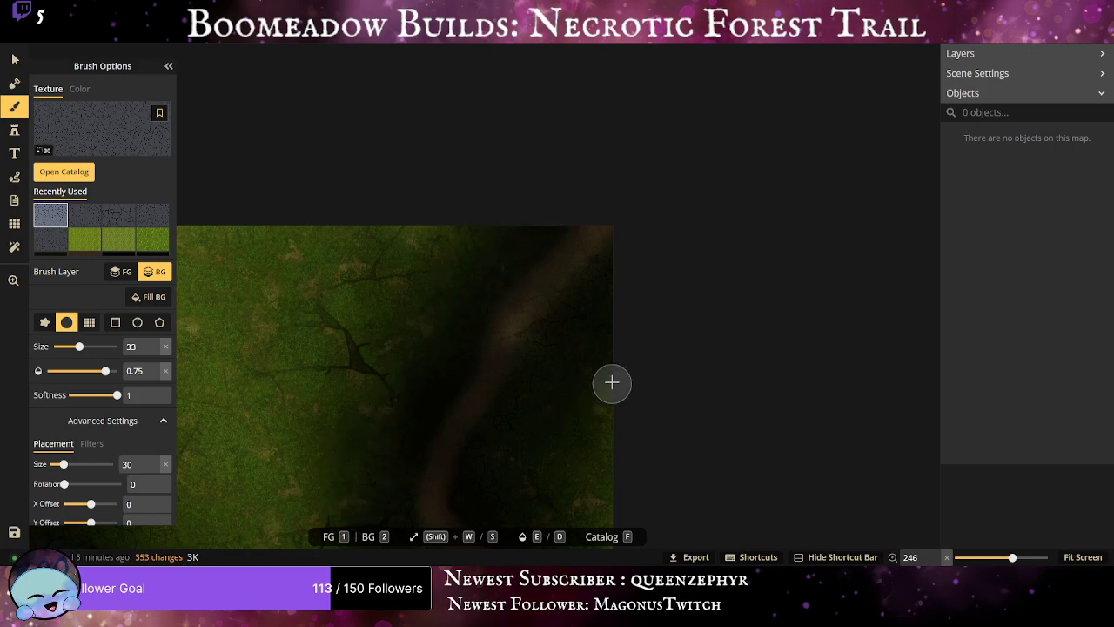
{"action": "mouse_move", "coordinate": [612, 383]}
{"action": "left_mouse_down"}
{"action": "mouse_move", "coordinate": [564, 346]}
{"action": "mouse_move", "coordinate": [494, 390]}
{"action": "left_mouse_up"}
{"action": "mouse_move", "coordinate": [493, 390]}
{"action": "left_mouse_down"}
{"action": "mouse_move", "coordinate": [534, 342]}
{"action": "mouse_move", "coordinate": [576, 316]}
{"action": "left_mouse_up"}
{"action": "mouse_move", "coordinate": [575, 316]}
{"action": "left_mouse_down"}
{"action": "mouse_move", "coordinate": [541, 436]}
{"action": "mouse_move", "coordinate": [488, 487]}
{"action": "mouse_move", "coordinate": [623, 279]}
{"action": "left_mouse_up"}
Add scattered size 30 cracks to the darkened grass between the two northern trails.
{"action": "scroll", "coordinate": [470, 378], "scroll_direction": "down", "scroll_amount": 3}
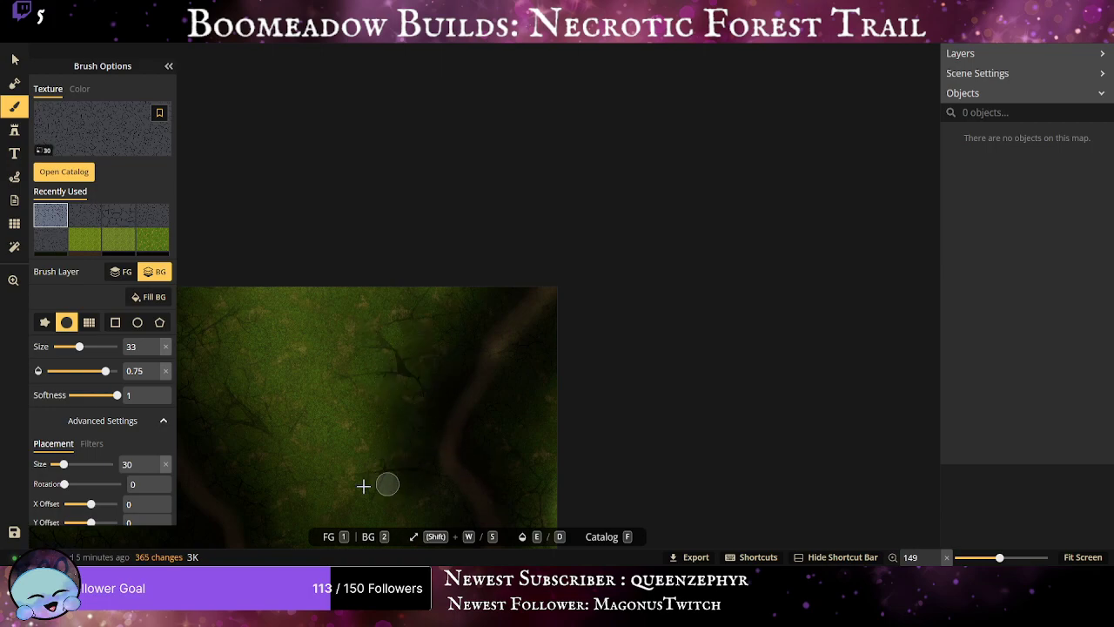
{"action": "scroll", "coordinate": [393, 360], "scroll_direction": "down", "scroll_amount": 4}
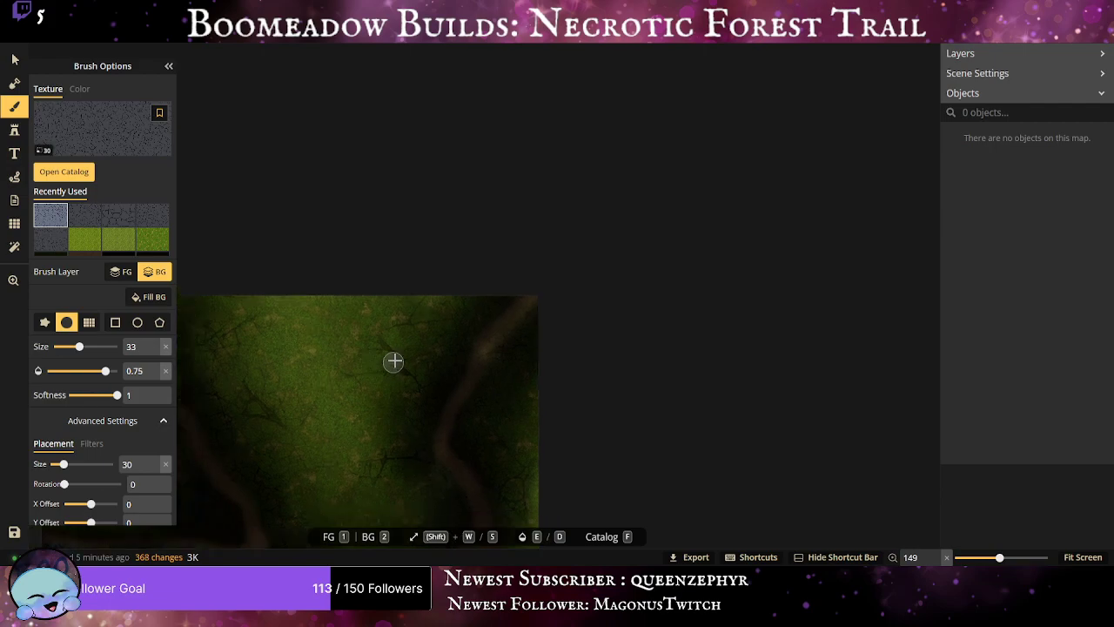
{"action": "left_click_drag", "start_coordinate": [374, 380], "coordinate": [467, 139]}
{"action": "left_click_drag", "start_coordinate": [382, 349], "coordinate": [475, 351]}
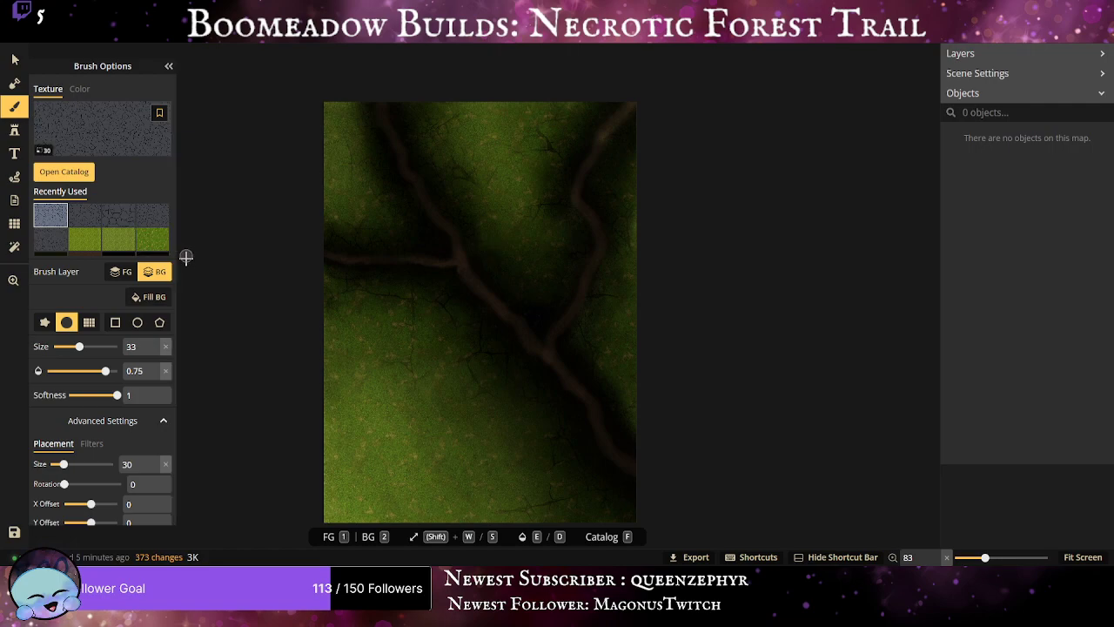
Select the black texture and try a stroke at size 9 and 0.5 opacity beside the trail's southeastern bend.
{"action": "scroll", "coordinate": [120, 245], "scroll_direction": "down", "scroll_amount": 1}
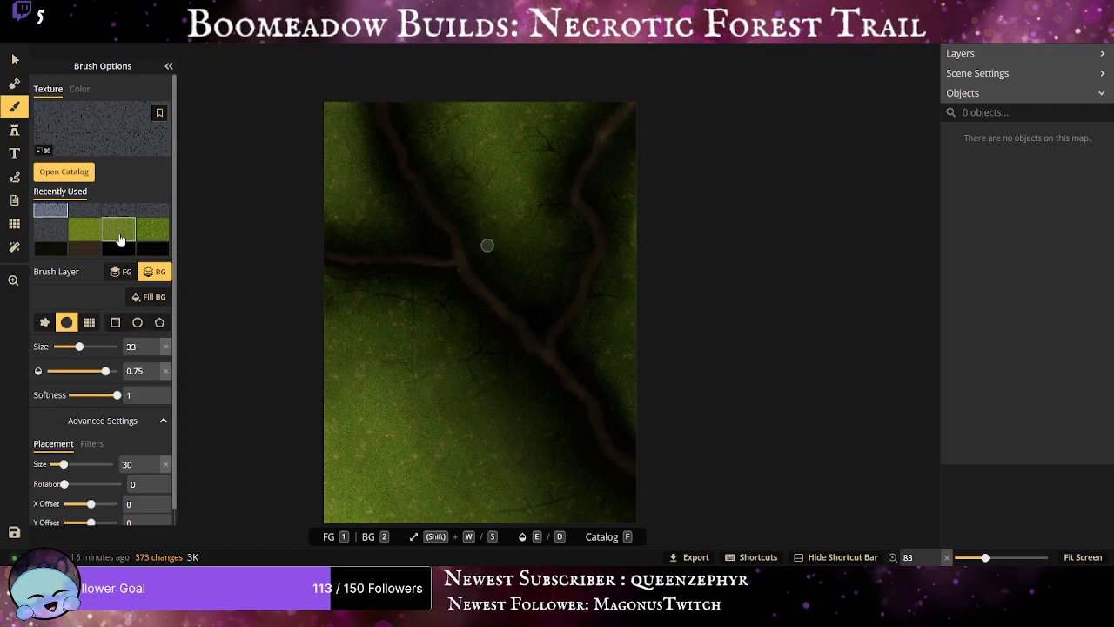
{"action": "left_click", "coordinate": [114, 252]}
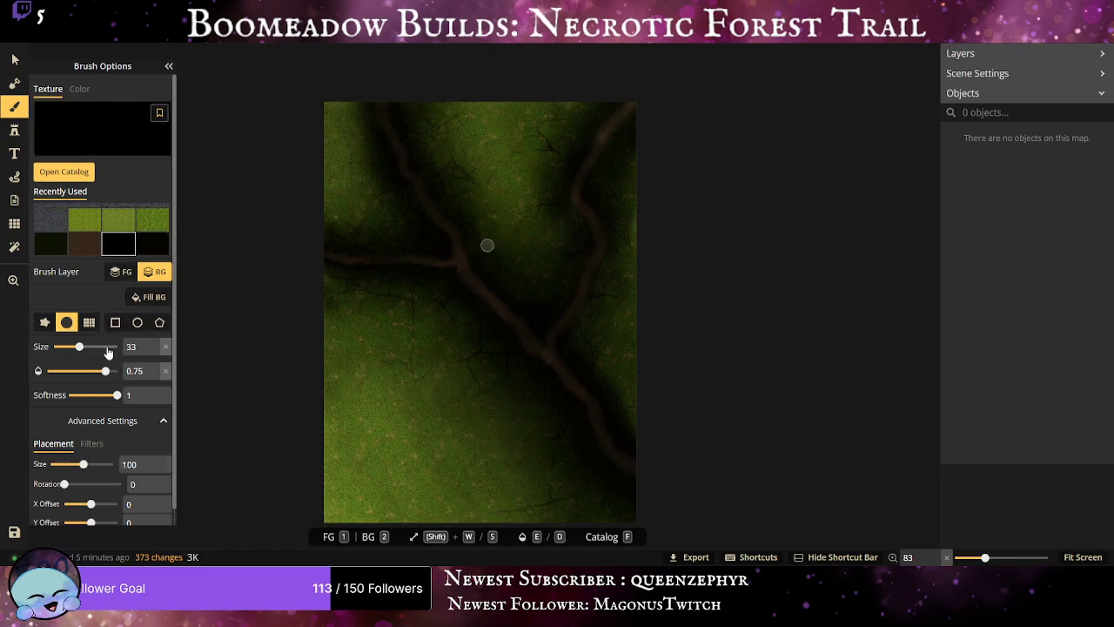
{"action": "left_click_drag", "start_coordinate": [79, 347], "coordinate": [52, 346]}
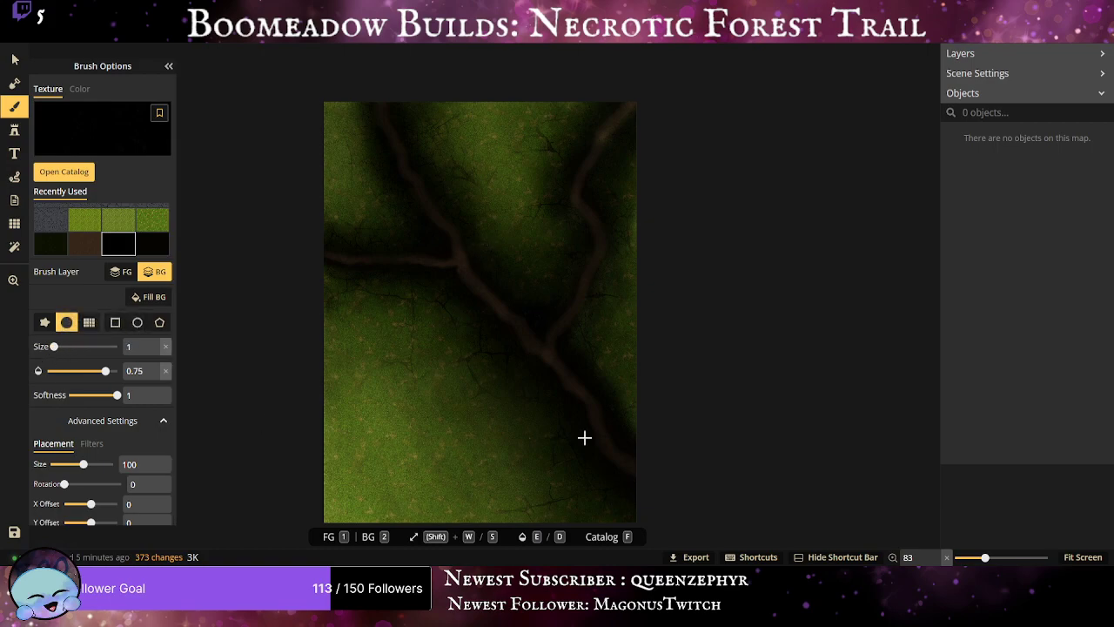
{"action": "scroll", "coordinate": [582, 443], "scroll_direction": "up", "scroll_amount": 5}
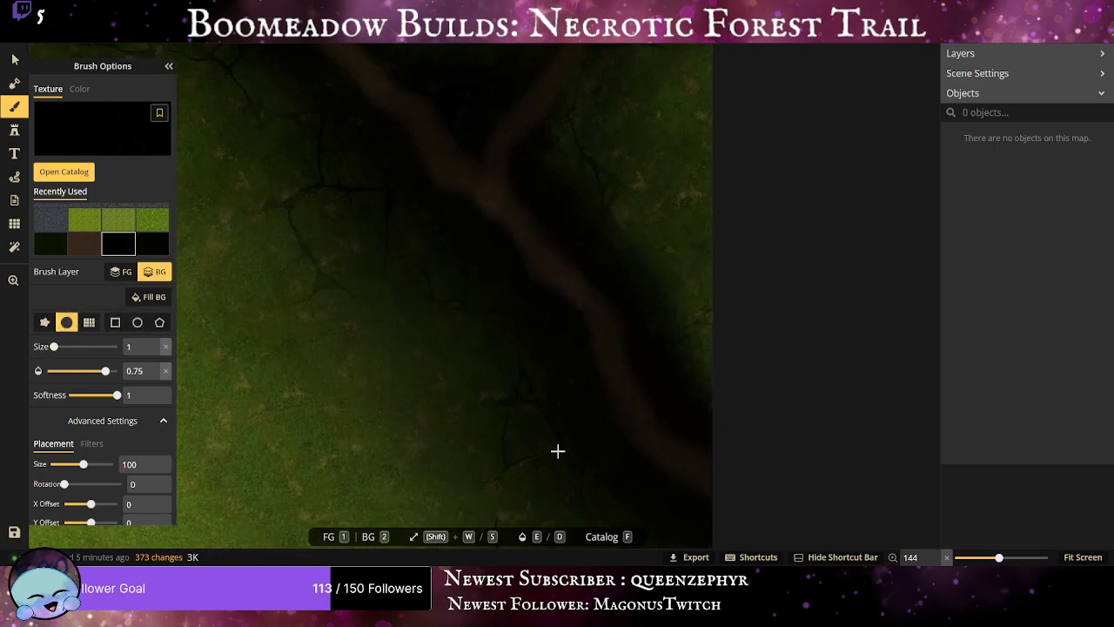
{"action": "scroll", "coordinate": [558, 451], "scroll_direction": "up", "scroll_amount": 5}
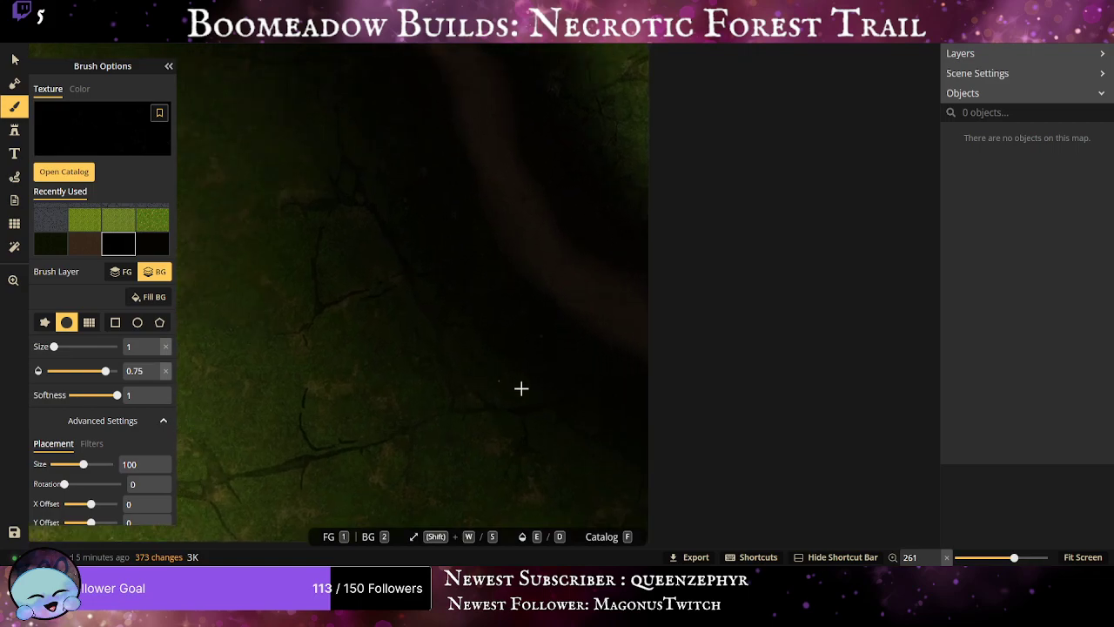
{"action": "scroll", "coordinate": [496, 401], "scroll_direction": "up", "scroll_amount": 5}
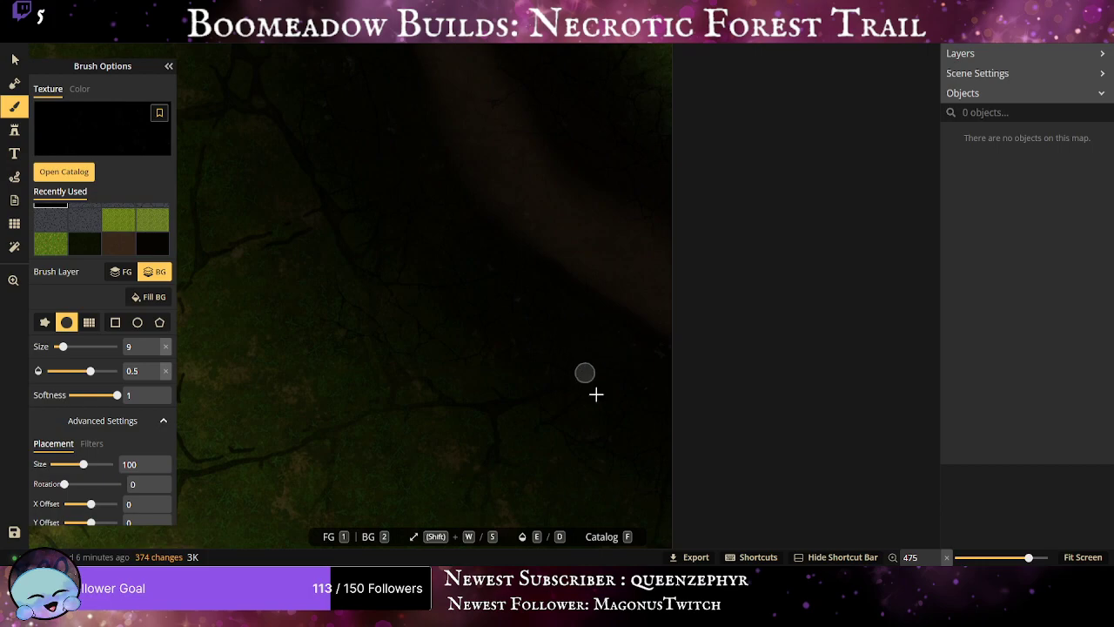
{"action": "left_click_drag", "start_coordinate": [469, 393], "coordinate": [368, 435]}
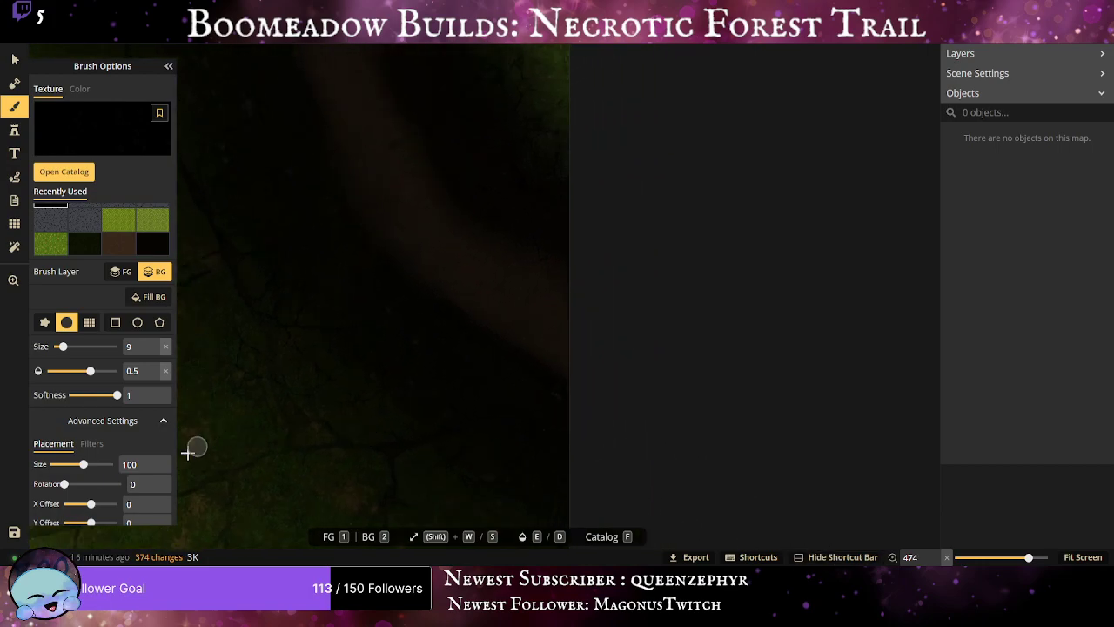
Undo the trial stroke and brush black at size 4 and 0.3 opacity beside the trail's southeastern bend.
{"action": "left_click", "coordinate": [155, 352]}
{"action": "left_click", "coordinate": [155, 352]}
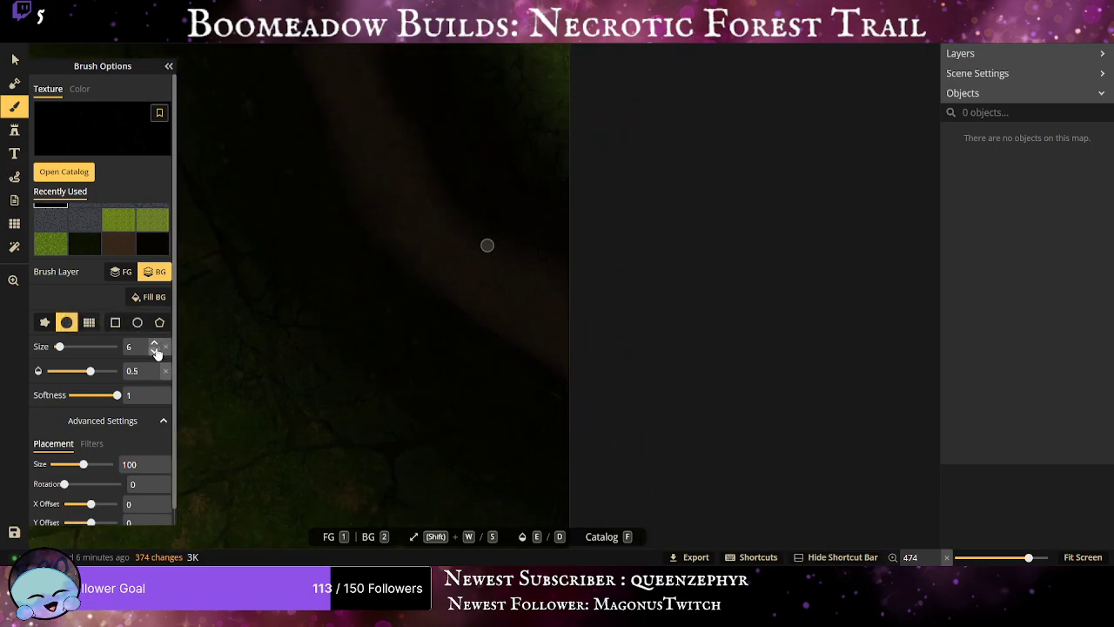
{"action": "left_click", "coordinate": [155, 351]}
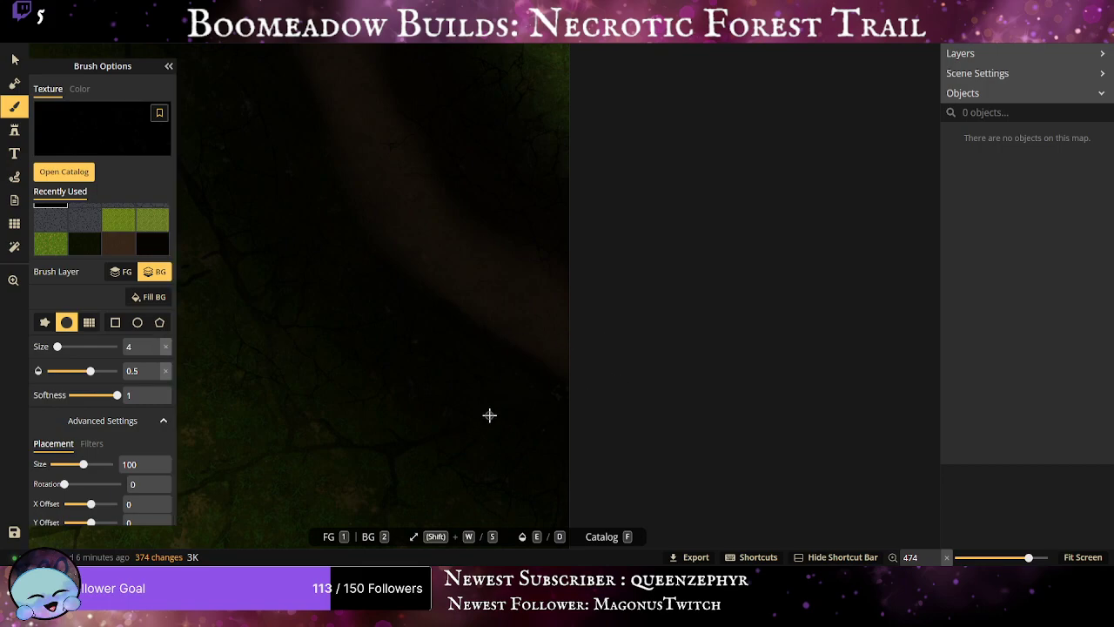
{"action": "key", "text": "ctrl+z"}
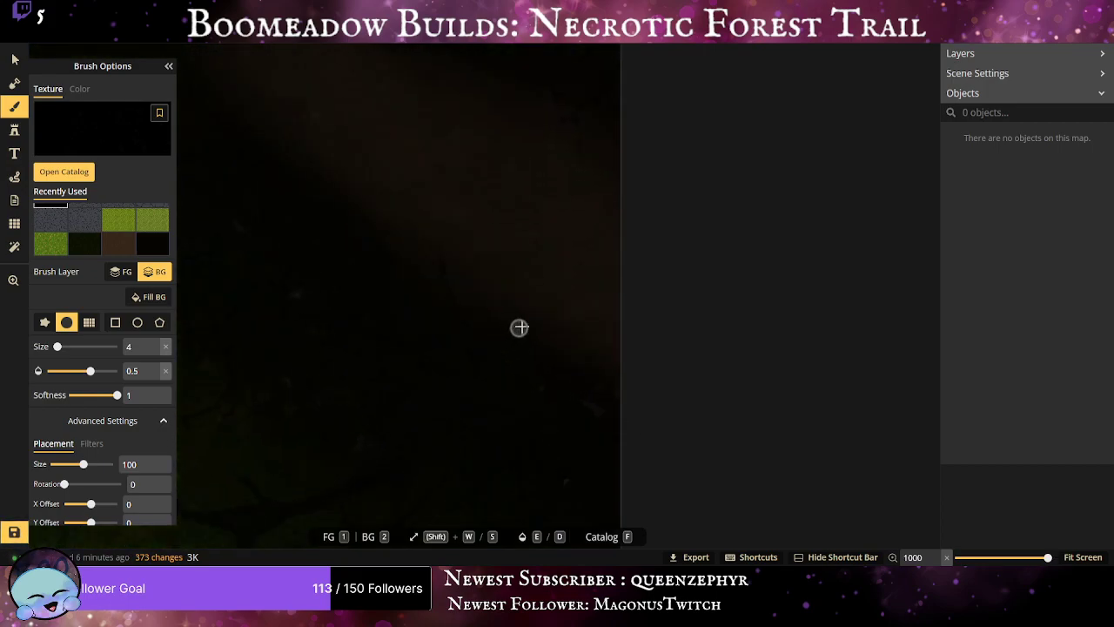
{"action": "left_click", "coordinate": [141, 370]}
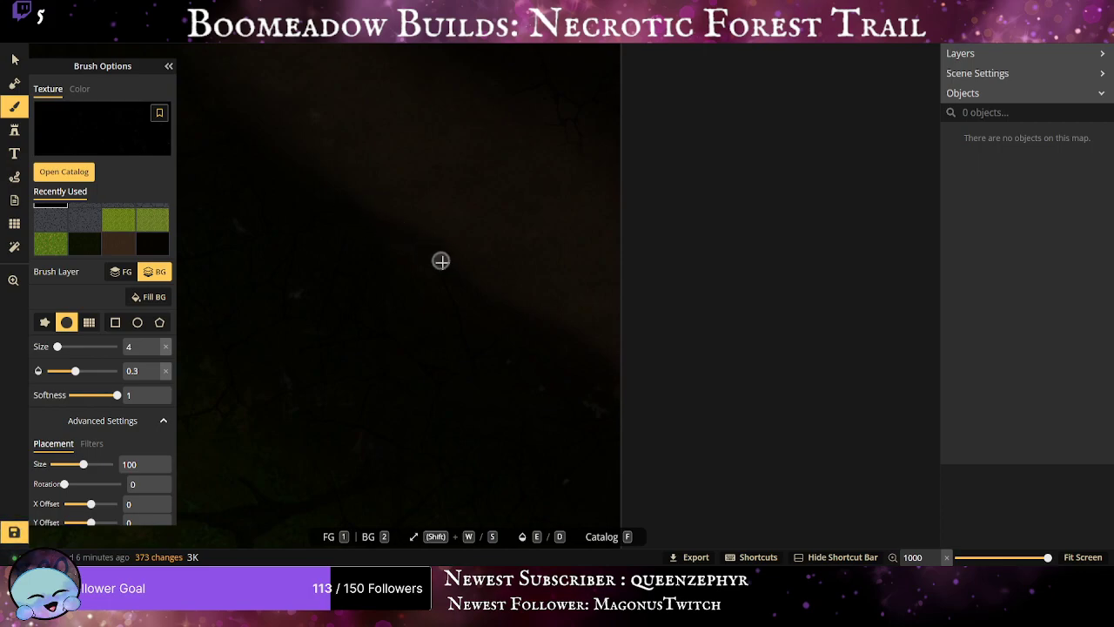
{"action": "scroll", "coordinate": [568, 367], "scroll_direction": "down", "scroll_amount": 5}
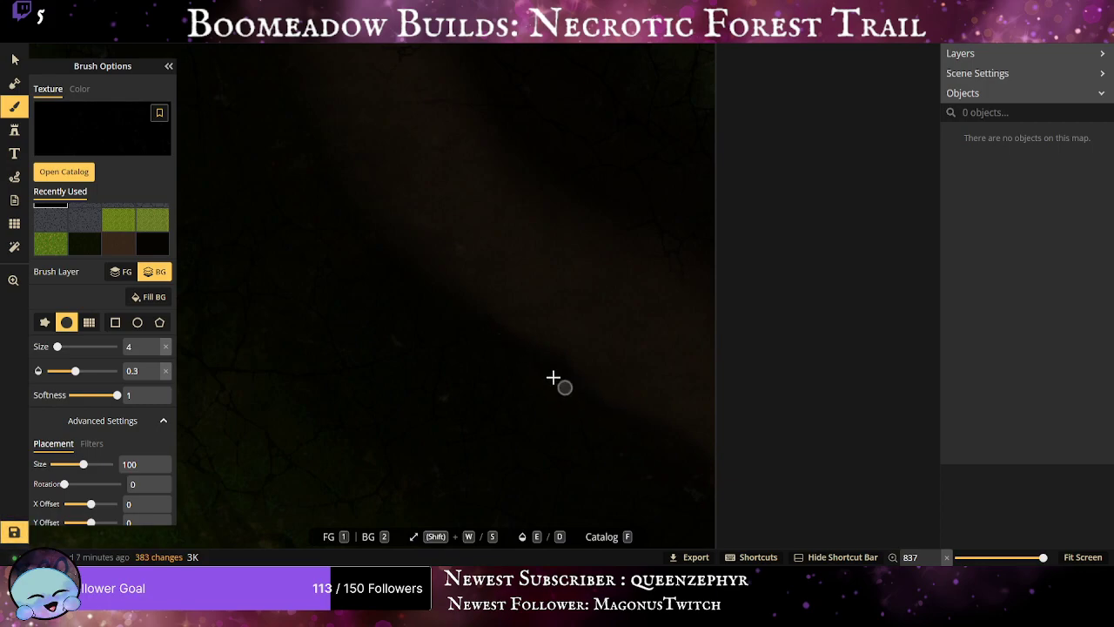
{"action": "scroll", "coordinate": [676, 463], "scroll_direction": "down", "scroll_amount": 8}
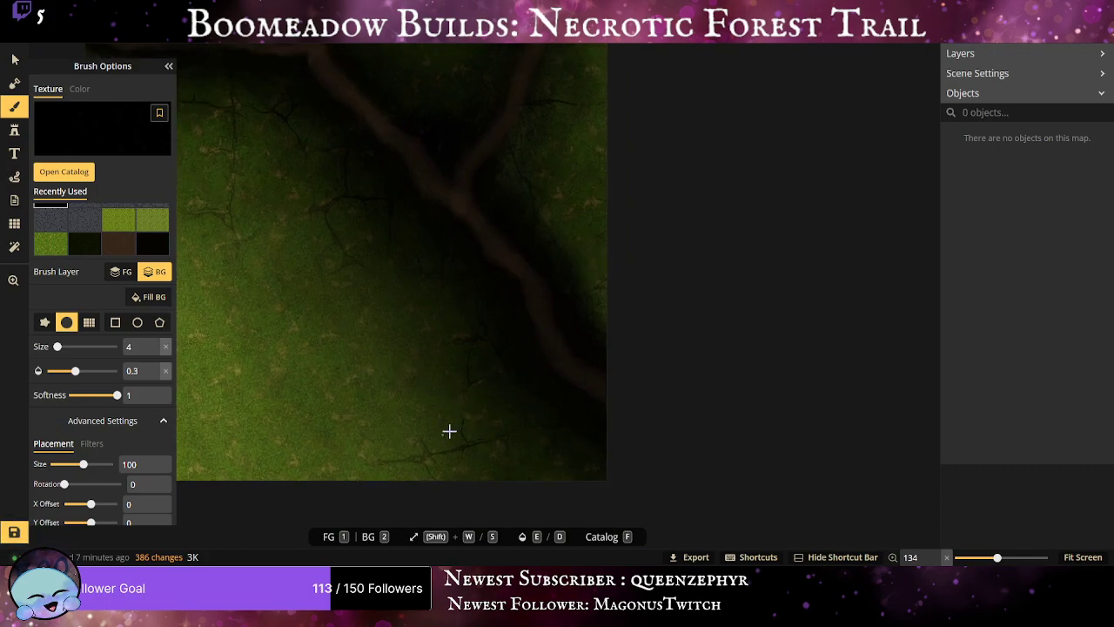
Paint black size 4 strokes at 0.75 opacity along the northeastern edge of the trail's southeastern bend.
{"action": "scroll", "coordinate": [415, 229], "scroll_direction": "up", "scroll_amount": 3}
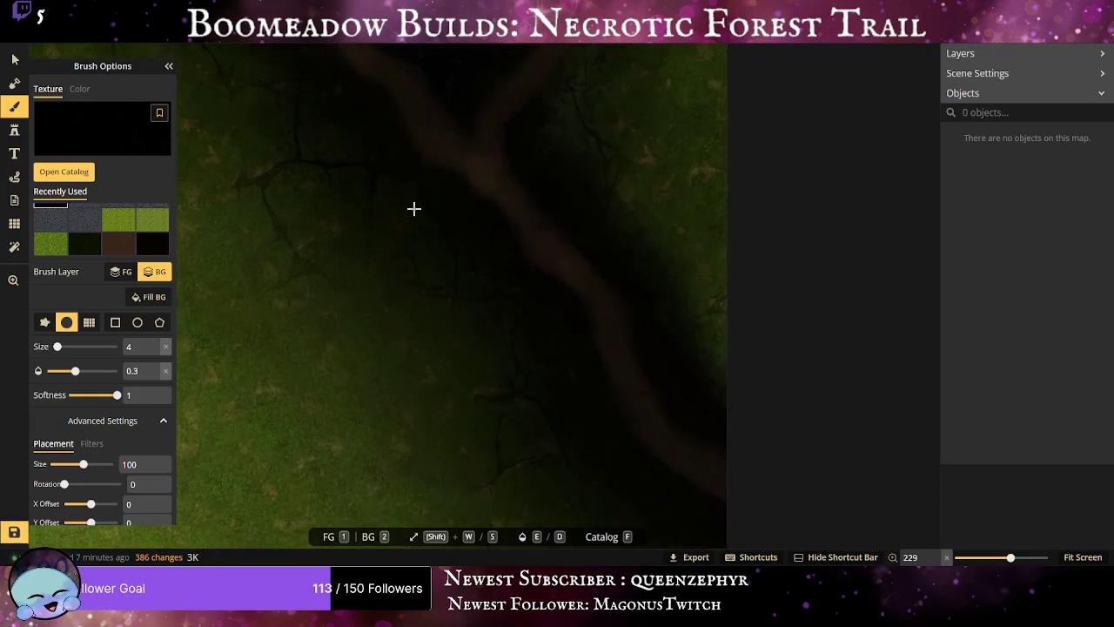
{"action": "scroll", "coordinate": [705, 455], "scroll_direction": "up", "scroll_amount": 3}
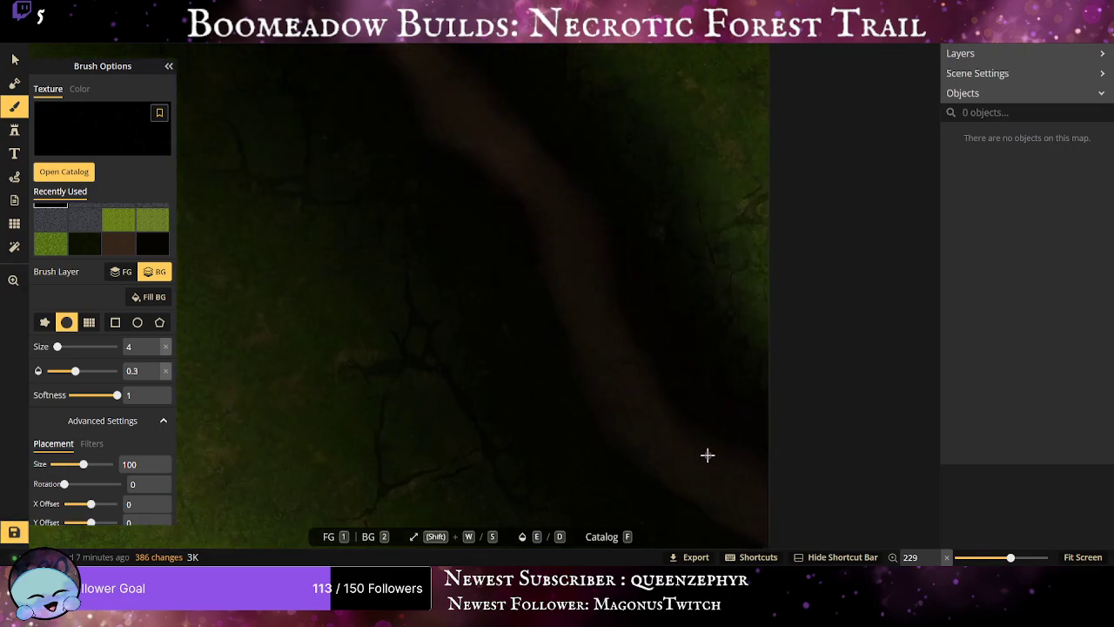
{"action": "scroll", "coordinate": [598, 441], "scroll_direction": "up", "scroll_amount": 3}
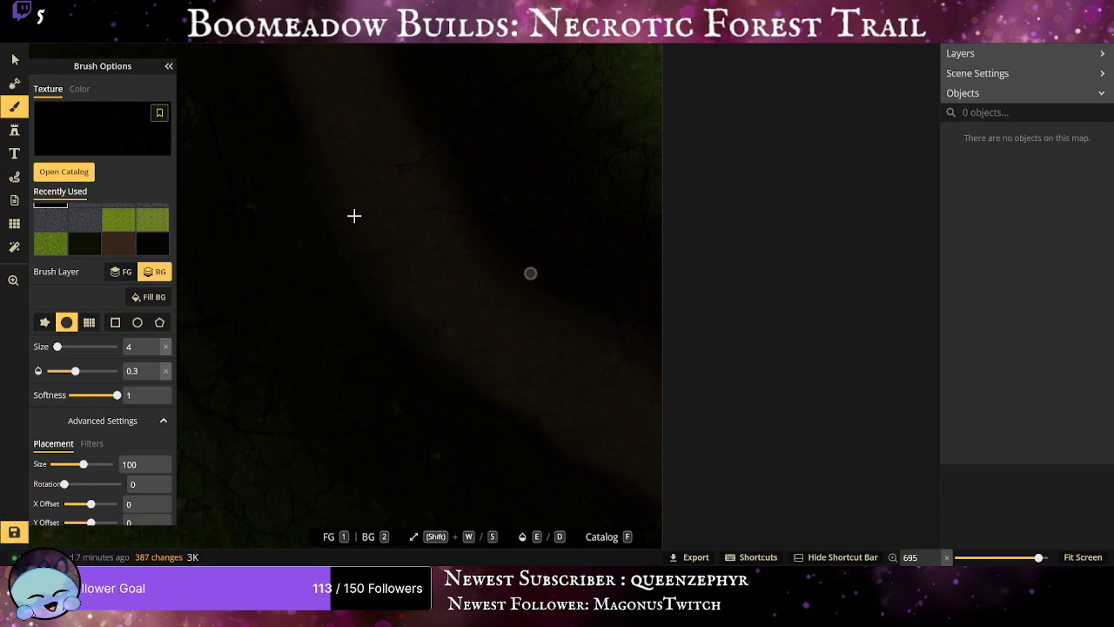
{"action": "left_click_drag", "start_coordinate": [145, 371], "coordinate": [1, 357]}
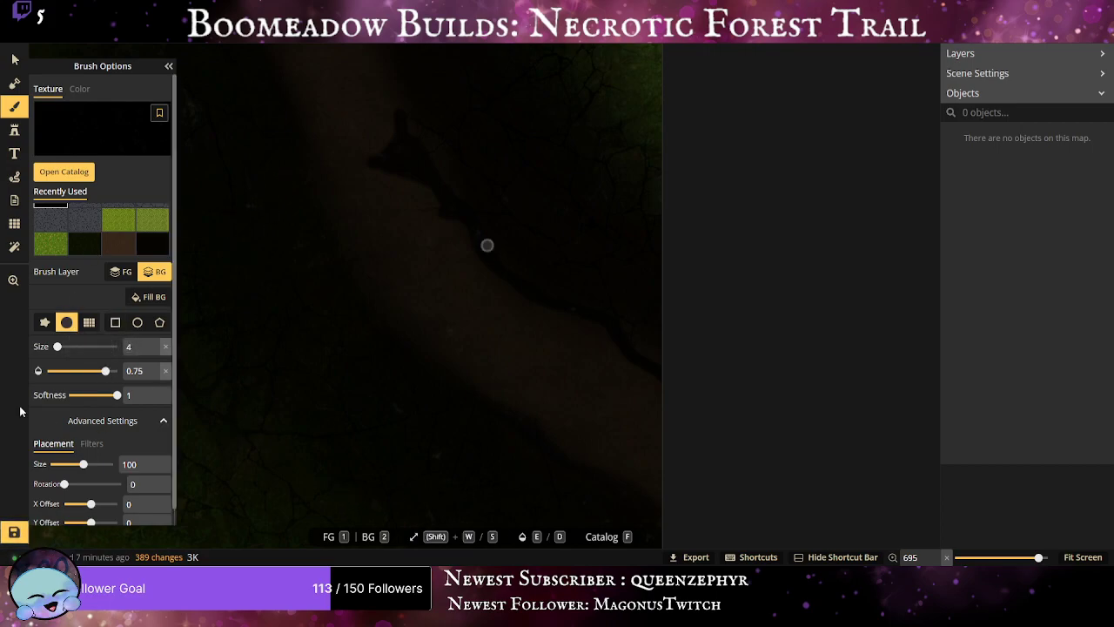
Set the brush to size 9 and 0.5 opacity and blacken the northeastern edge of the southeastern bend.
{"action": "double_click", "coordinate": [139, 371]}
{"action": "type", "text": "0"}
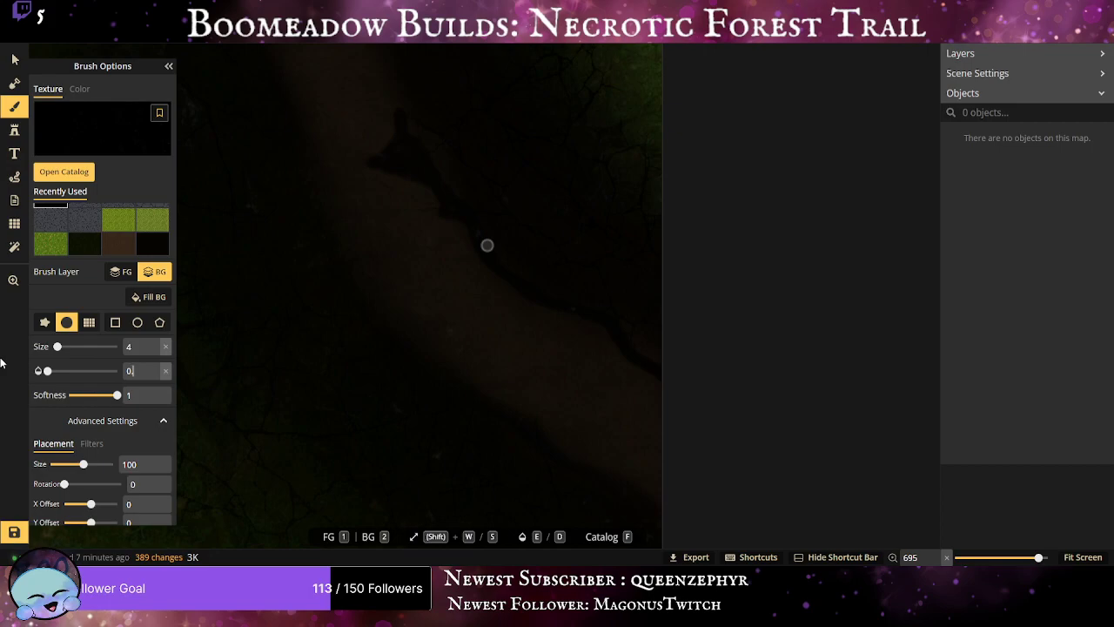
{"action": "left_click_drag", "start_coordinate": [57, 347], "coordinate": [60, 346]}
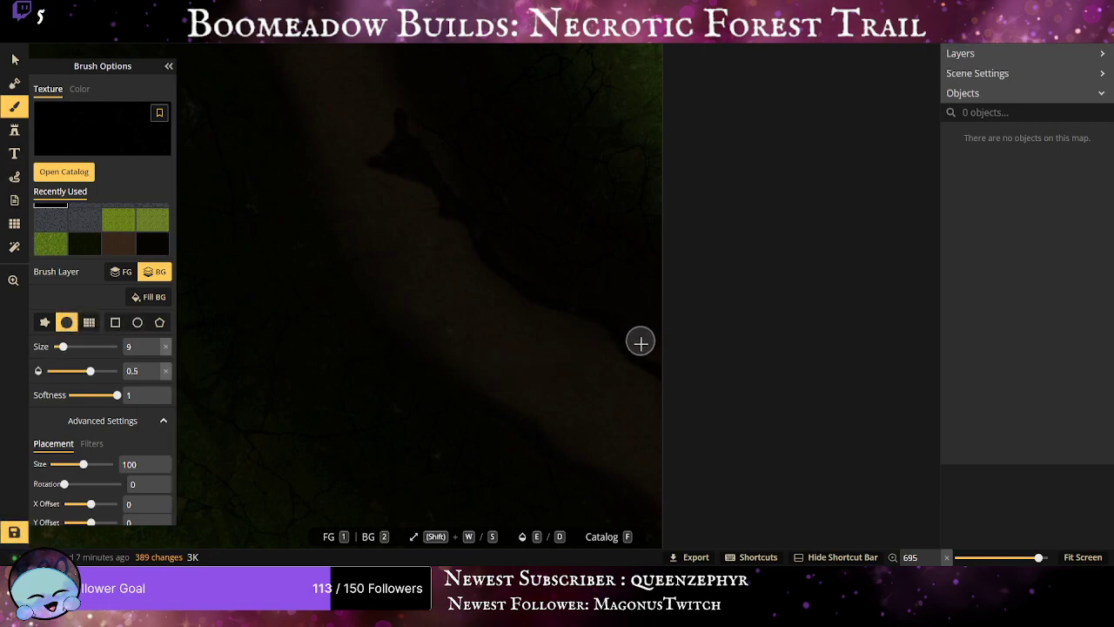
{"action": "mouse_move", "coordinate": [671, 354]}
{"action": "left_mouse_down"}
{"action": "mouse_move", "coordinate": [647, 351]}
{"action": "mouse_move", "coordinate": [621, 325]}
{"action": "mouse_move", "coordinate": [659, 361]}
{"action": "mouse_move", "coordinate": [497, 247]}
{"action": "mouse_move", "coordinate": [614, 301]}
{"action": "mouse_move", "coordinate": [494, 258]}
{"action": "mouse_move", "coordinate": [495, 228]}
{"action": "mouse_move", "coordinate": [512, 253]}
{"action": "mouse_move", "coordinate": [597, 298]}
{"action": "mouse_move", "coordinate": [458, 206]}
{"action": "mouse_move", "coordinate": [475, 209]}
{"action": "mouse_move", "coordinate": [404, 148]}
{"action": "mouse_move", "coordinate": [413, 157]}
{"action": "mouse_move", "coordinate": [415, 134]}
{"action": "mouse_move", "coordinate": [486, 215]}
{"action": "mouse_move", "coordinate": [392, 159]}
{"action": "mouse_move", "coordinate": [454, 201]}
{"action": "mouse_move", "coordinate": [391, 138]}
{"action": "mouse_move", "coordinate": [412, 137]}
{"action": "mouse_move", "coordinate": [397, 138]}
{"action": "mouse_move", "coordinate": [494, 244]}
{"action": "mouse_move", "coordinate": [624, 329]}
{"action": "left_mouse_up"}
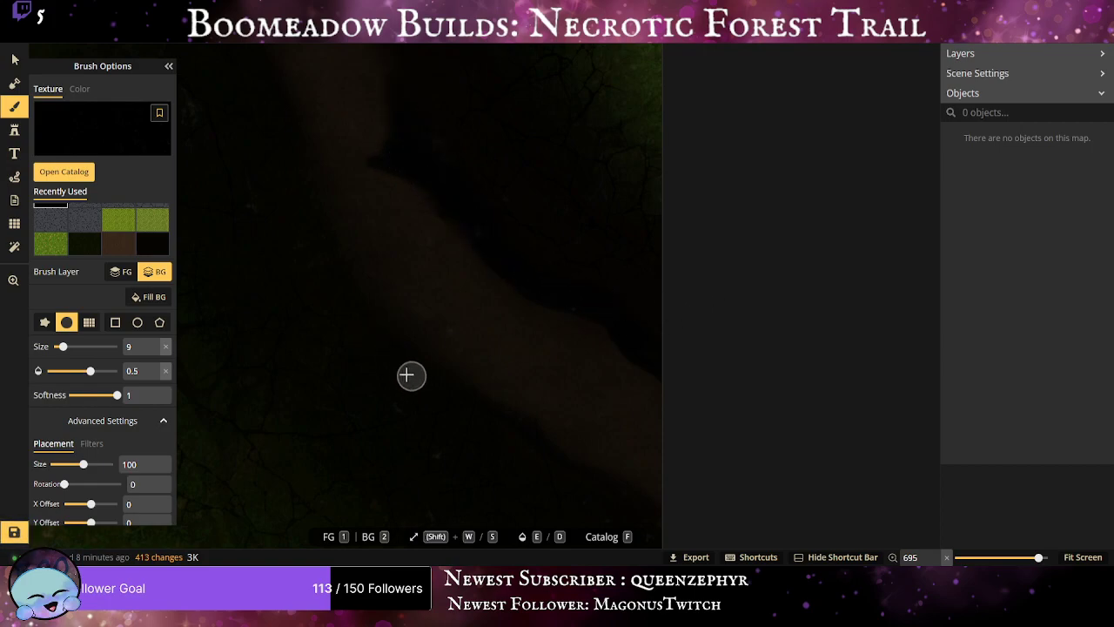
Select the brown path texture, try a size 9 dab at 0.5 opacity on the notched trail edge, and undo it.
{"action": "scroll", "coordinate": [394, 371], "scroll_direction": "down", "scroll_amount": 3}
{"action": "scroll", "coordinate": [394, 370], "scroll_direction": "down", "scroll_amount": 3}
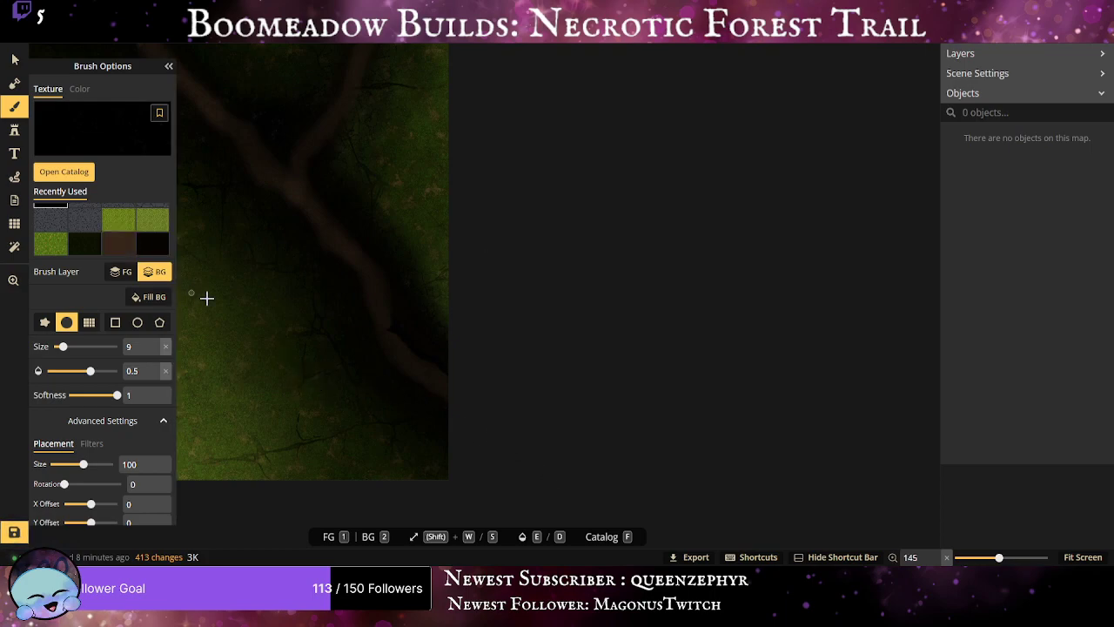
{"action": "left_click", "coordinate": [119, 244]}
{"action": "scroll", "coordinate": [365, 348], "scroll_direction": "up", "scroll_amount": 3}
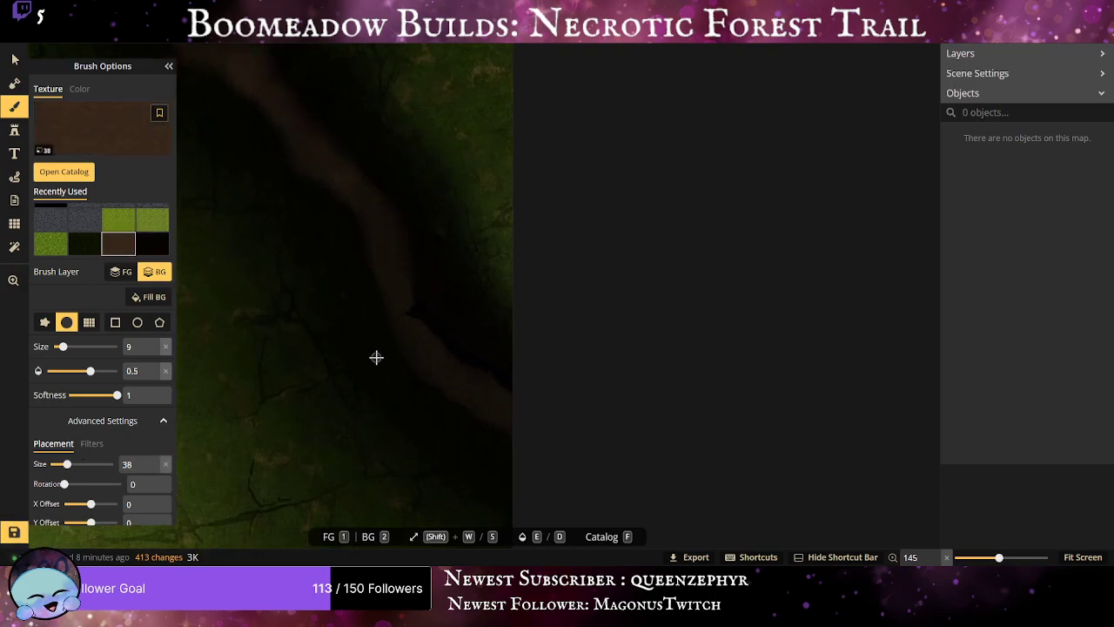
{"action": "left_click", "coordinate": [428, 309]}
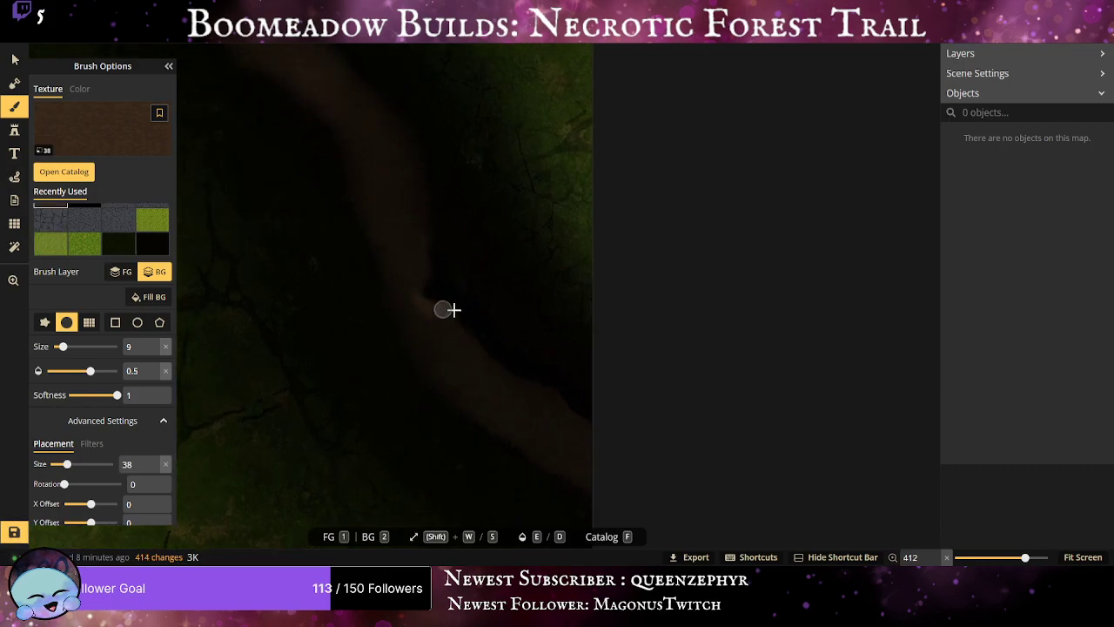
{"action": "key", "text": "ctrl+z"}
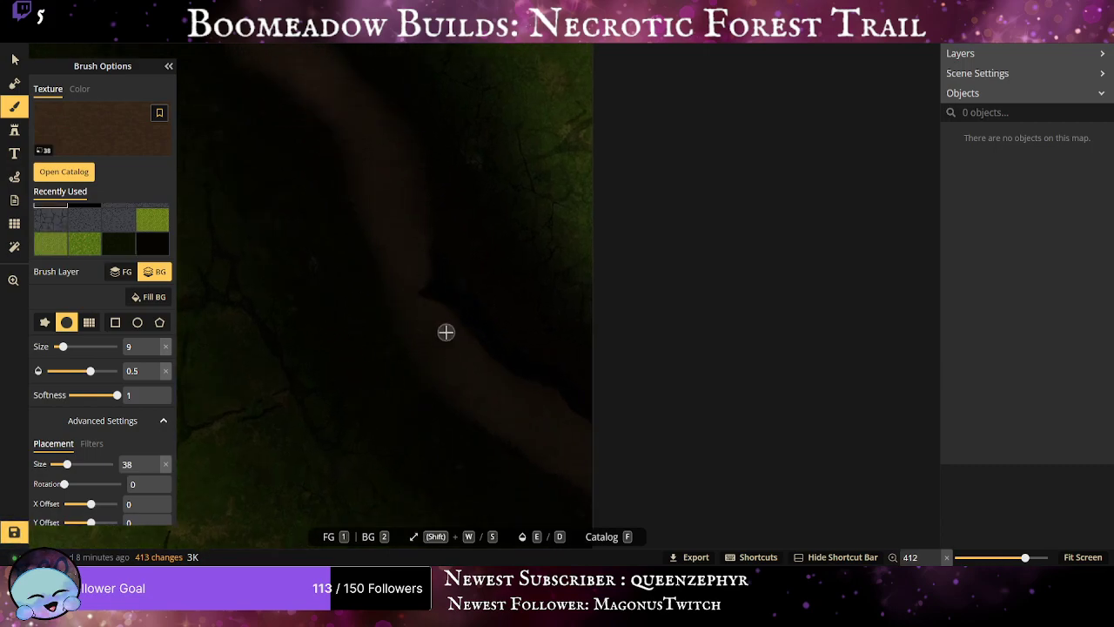
Lower the opacity to 0.26 and brush brown over the dark notch in the trail's southeastern bend.
{"action": "scroll", "coordinate": [444, 331], "scroll_direction": "up", "scroll_amount": 4}
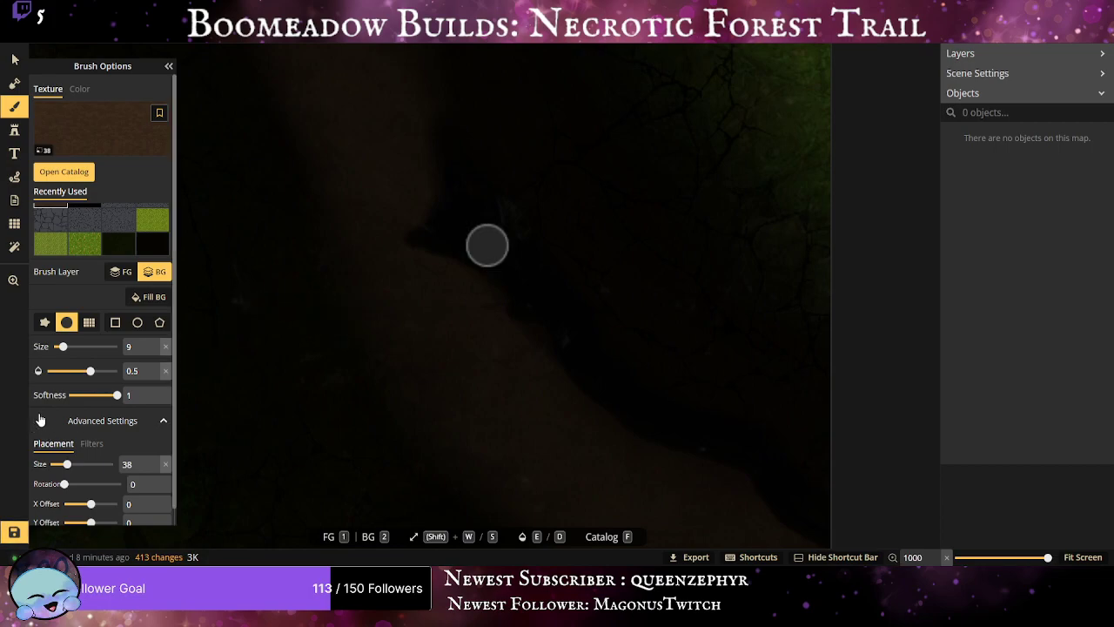
{"action": "left_click_drag", "start_coordinate": [75, 372], "coordinate": [71, 372]}
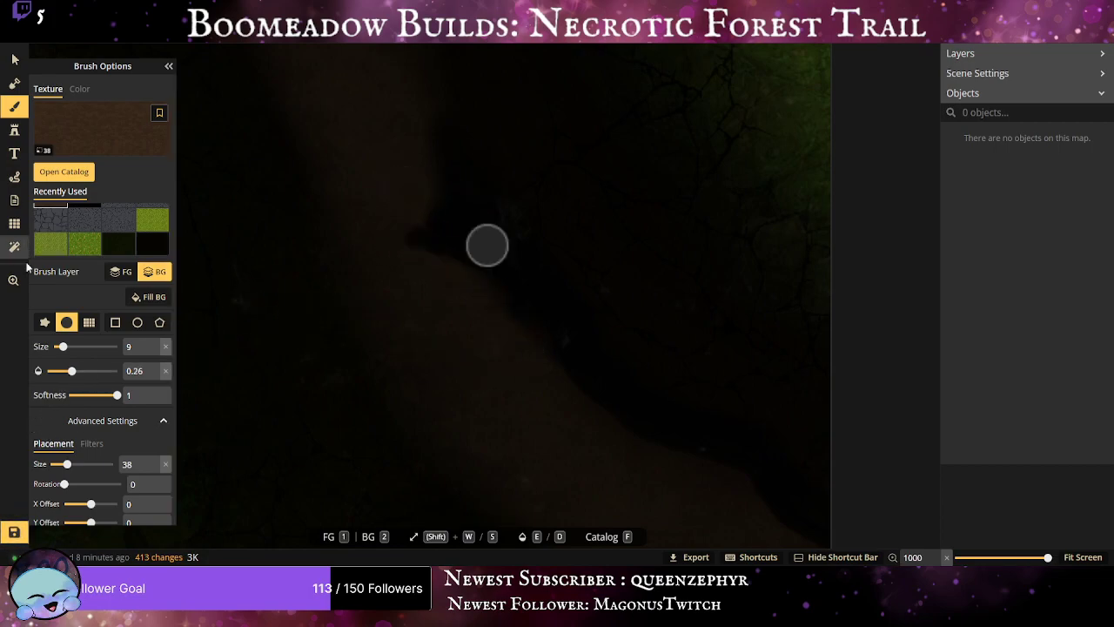
{"action": "scroll", "coordinate": [90, 251], "scroll_direction": "up", "scroll_amount": 1}
{"action": "scroll", "coordinate": [90, 251], "scroll_direction": "down", "scroll_amount": 2}
{"action": "scroll", "coordinate": [90, 243], "scroll_direction": "down", "scroll_amount": 1}
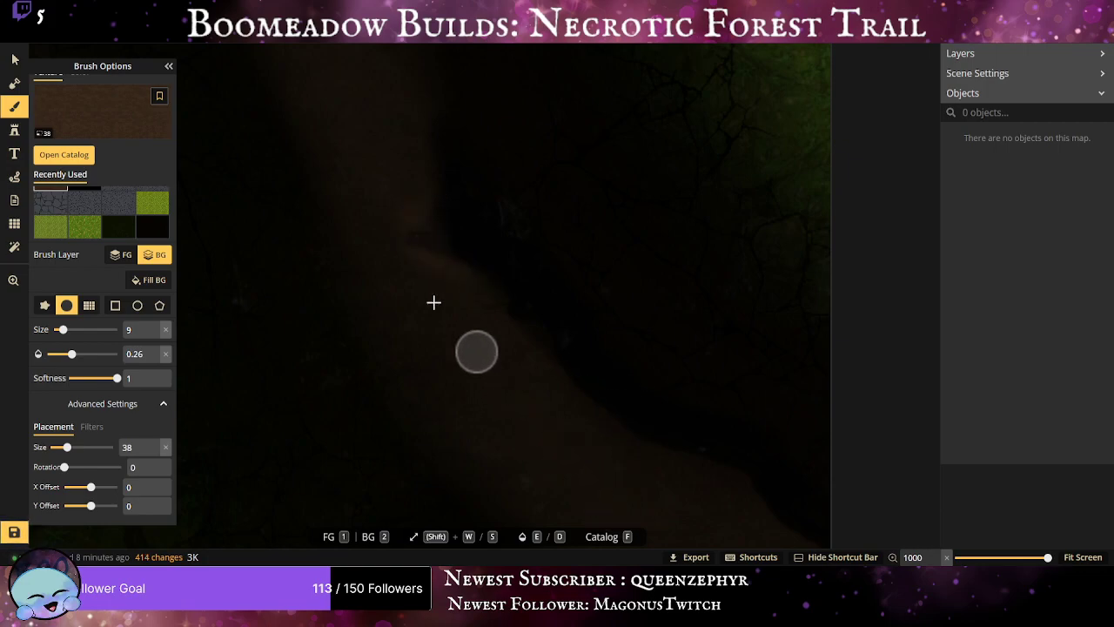
{"action": "mouse_move", "coordinate": [428, 281]}
{"action": "left_mouse_down"}
{"action": "mouse_move", "coordinate": [461, 271]}
{"action": "mouse_move", "coordinate": [448, 264]}
{"action": "mouse_move", "coordinate": [491, 308]}
{"action": "mouse_move", "coordinate": [412, 256]}
{"action": "mouse_move", "coordinate": [406, 193]}
{"action": "mouse_move", "coordinate": [417, 245]}
{"action": "mouse_move", "coordinate": [413, 215]}
{"action": "mouse_move", "coordinate": [443, 250]}
{"action": "mouse_move", "coordinate": [413, 209]}
{"action": "mouse_move", "coordinate": [471, 278]}
{"action": "mouse_move", "coordinate": [400, 228]}
{"action": "mouse_move", "coordinate": [399, 179]}
{"action": "mouse_move", "coordinate": [465, 304]}
{"action": "mouse_move", "coordinate": [388, 242]}
{"action": "mouse_move", "coordinate": [397, 302]}
{"action": "mouse_move", "coordinate": [437, 374]}
{"action": "mouse_move", "coordinate": [467, 398]}
{"action": "mouse_move", "coordinate": [484, 444]}
{"action": "mouse_move", "coordinate": [571, 492]}
{"action": "left_mouse_up"}
{"action": "scroll", "coordinate": [396, 371], "scroll_direction": "down", "scroll_amount": 3}
{"action": "scroll", "coordinate": [395, 371], "scroll_direction": "down", "scroll_amount": 3}
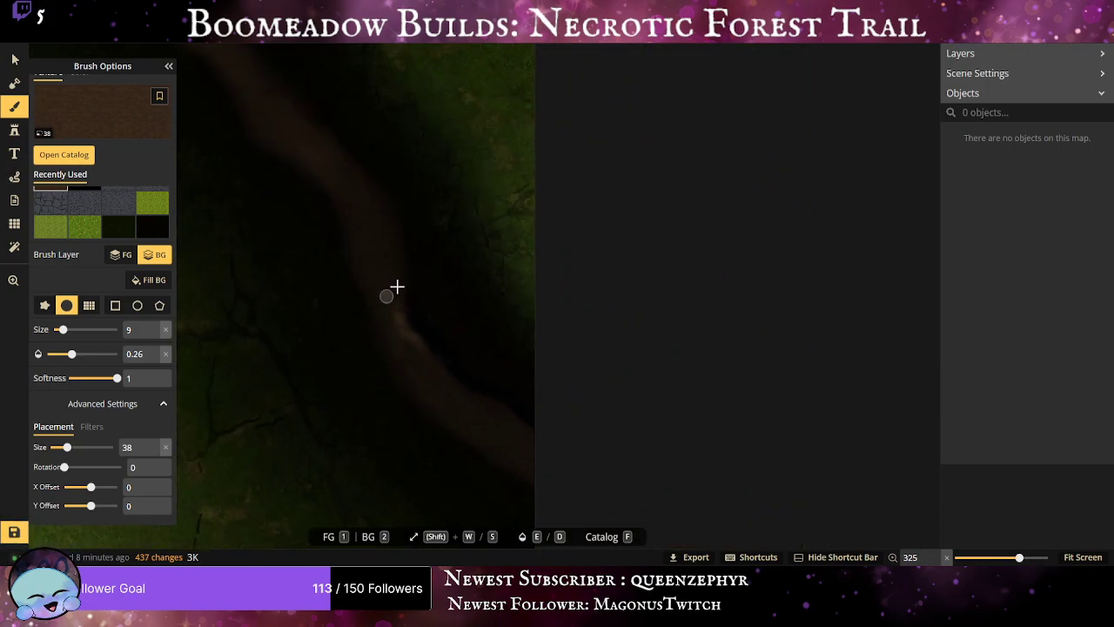
Brush black at size 9 and 0.26 opacity over the lighter brown patch in the southeastern bend.
{"action": "scroll", "coordinate": [76, 207], "scroll_direction": "up", "scroll_amount": 1}
{"action": "left_click", "coordinate": [76, 207]}
{"action": "scroll", "coordinate": [430, 350], "scroll_direction": "up", "scroll_amount": 2}
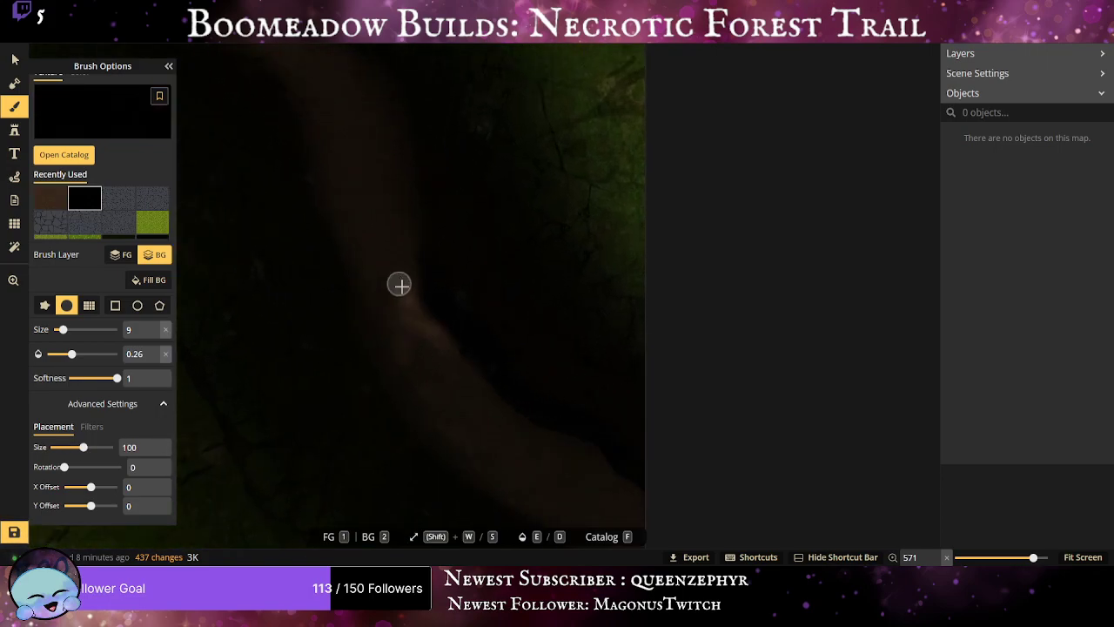
{"action": "mouse_move", "coordinate": [418, 357]}
{"action": "left_mouse_down"}
{"action": "mouse_move", "coordinate": [409, 277]}
{"action": "mouse_move", "coordinate": [453, 351]}
{"action": "mouse_move", "coordinate": [425, 342]}
{"action": "mouse_move", "coordinate": [405, 289]}
{"action": "mouse_move", "coordinate": [456, 356]}
{"action": "mouse_move", "coordinate": [402, 303]}
{"action": "mouse_move", "coordinate": [428, 385]}
{"action": "mouse_move", "coordinate": [388, 326]}
{"action": "mouse_move", "coordinate": [411, 291]}
{"action": "mouse_move", "coordinate": [456, 359]}
{"action": "mouse_move", "coordinate": [416, 328]}
{"action": "mouse_move", "coordinate": [395, 346]}
{"action": "mouse_move", "coordinate": [413, 300]}
{"action": "mouse_move", "coordinate": [467, 358]}
{"action": "mouse_move", "coordinate": [386, 372]}
{"action": "mouse_move", "coordinate": [402, 371]}
{"action": "mouse_move", "coordinate": [385, 302]}
{"action": "left_mouse_up"}
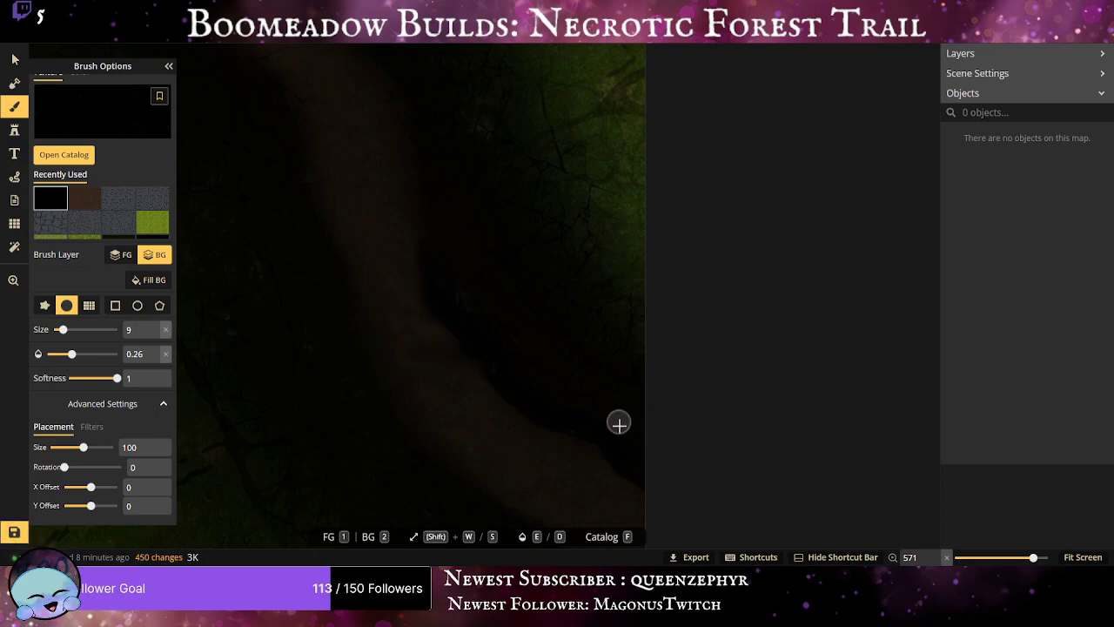
Undo the recent brush strokes on the trail's southeastern bend, back to the lighter brown patch on its inner edge.
{"action": "scroll", "coordinate": [610, 418], "scroll_direction": "down", "scroll_amount": 3}
{"action": "scroll", "coordinate": [542, 406], "scroll_direction": "down", "scroll_amount": 3}
{"action": "scroll", "coordinate": [599, 447], "scroll_direction": "up", "scroll_amount": 3}
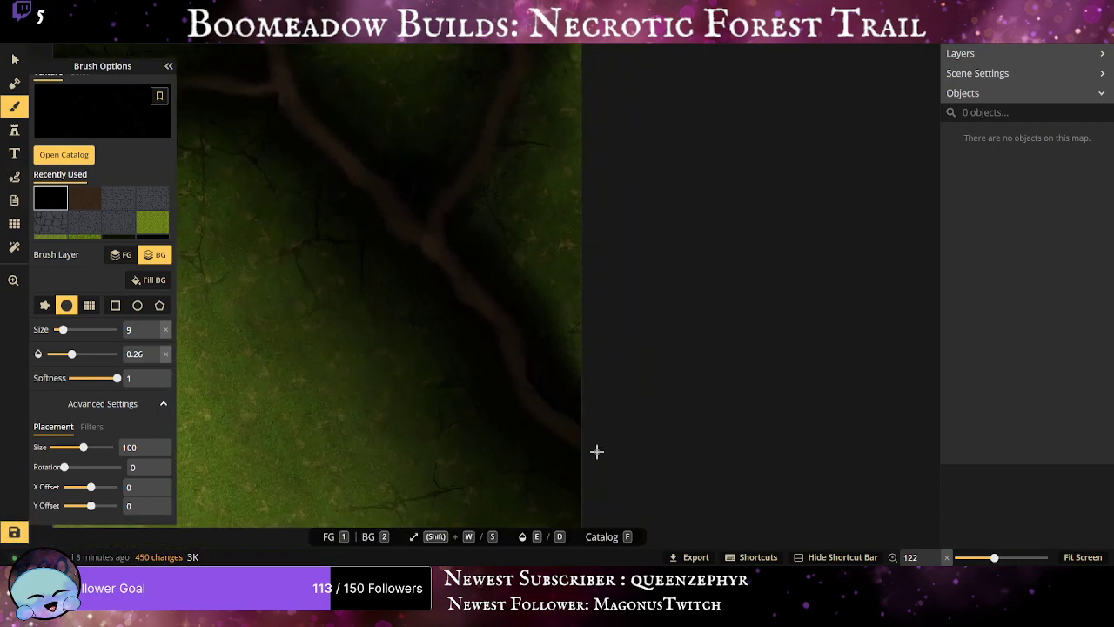
{"action": "scroll", "coordinate": [582, 439], "scroll_direction": "up", "scroll_amount": 5}
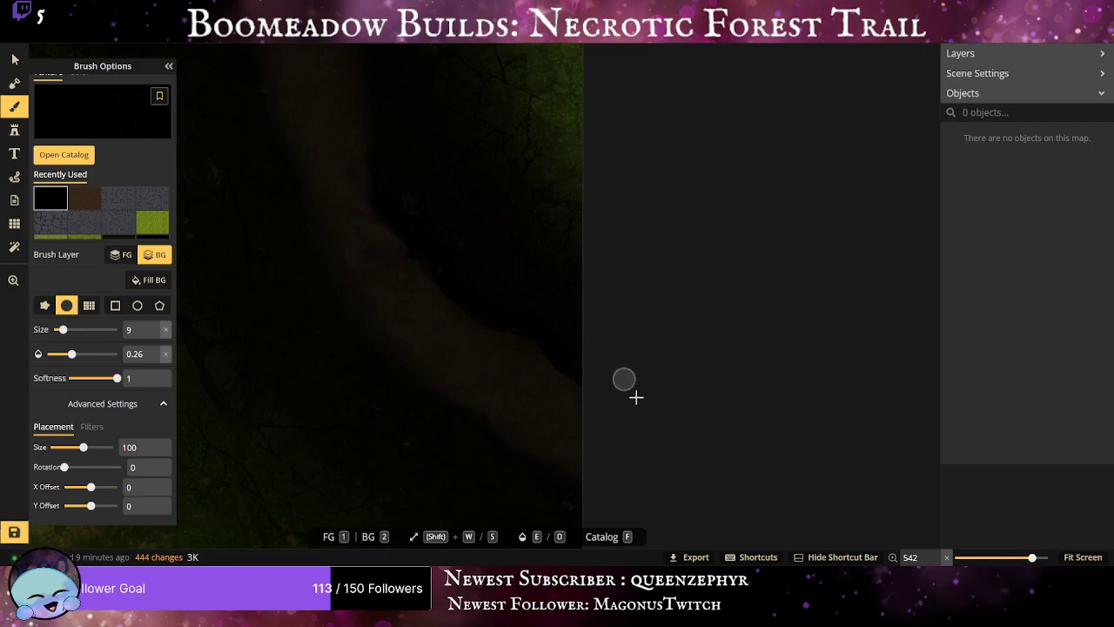
{"action": "key", "text": "ctrl+z"}
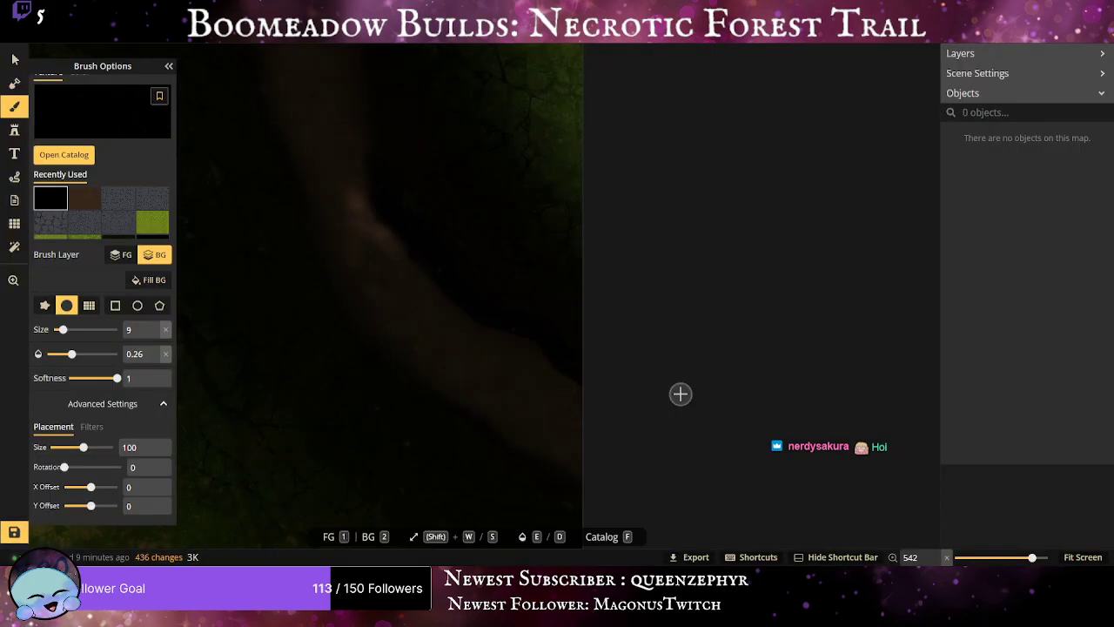
{"action": "key", "text": "ctrl+z"}
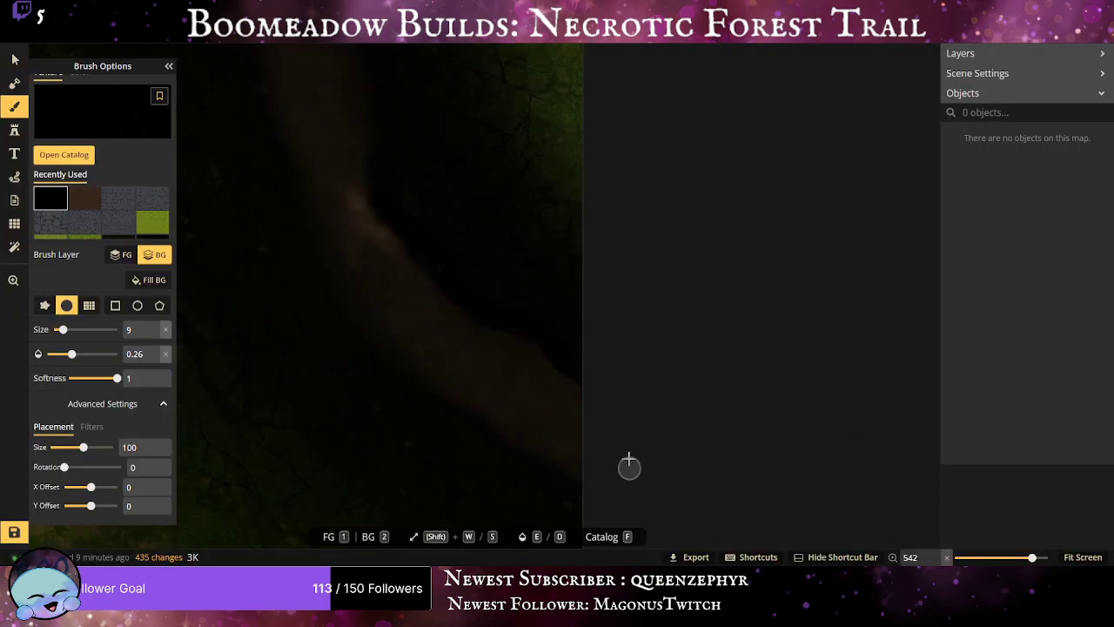
{"action": "key", "text": "ctrl+z"}
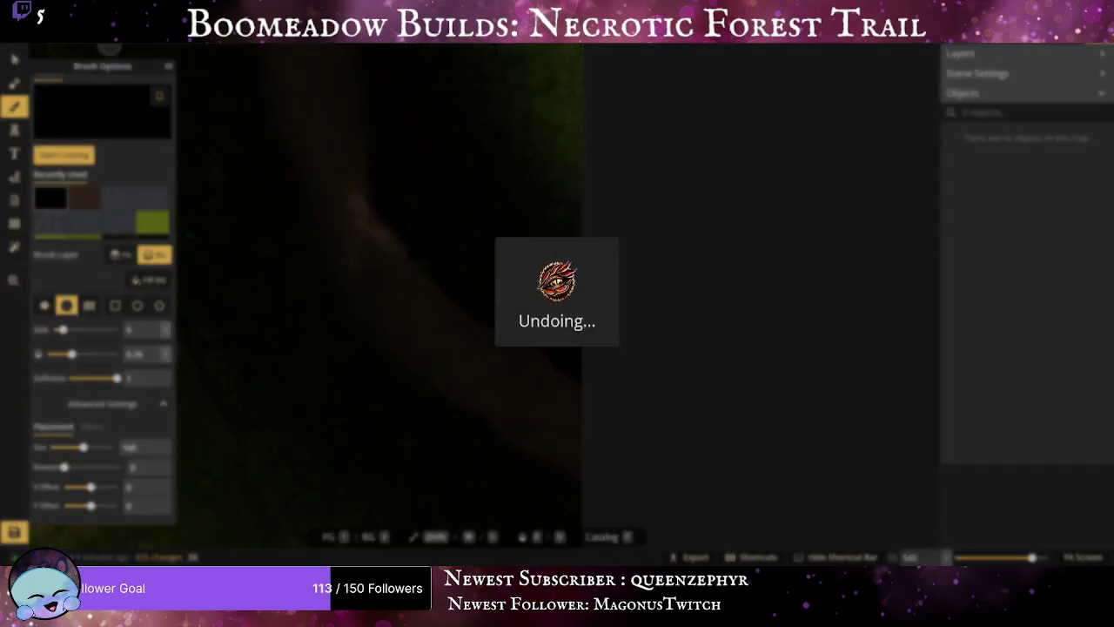
{"action": "key", "text": "ctrl+z"}
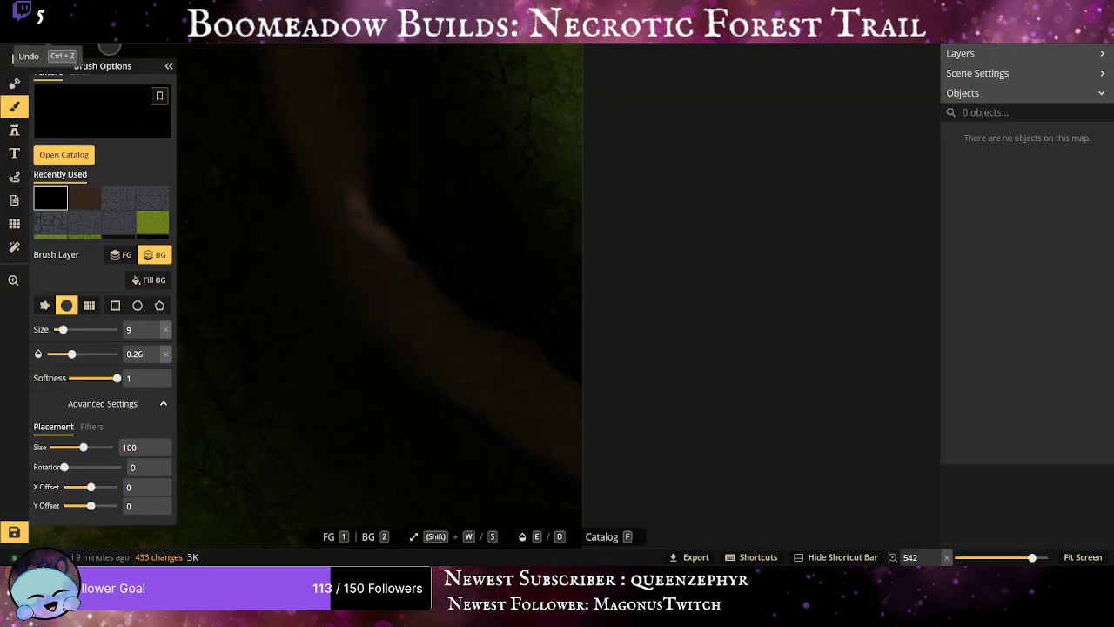
{"action": "key", "text": "ctrl+z"}
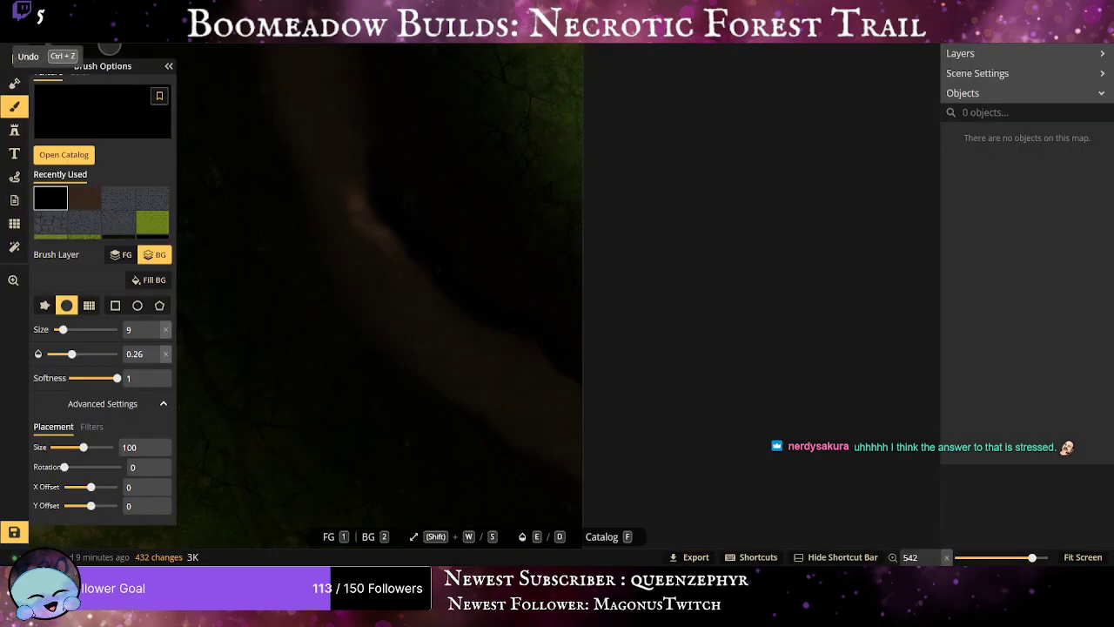
{"action": "key", "text": "ctrl+z"}
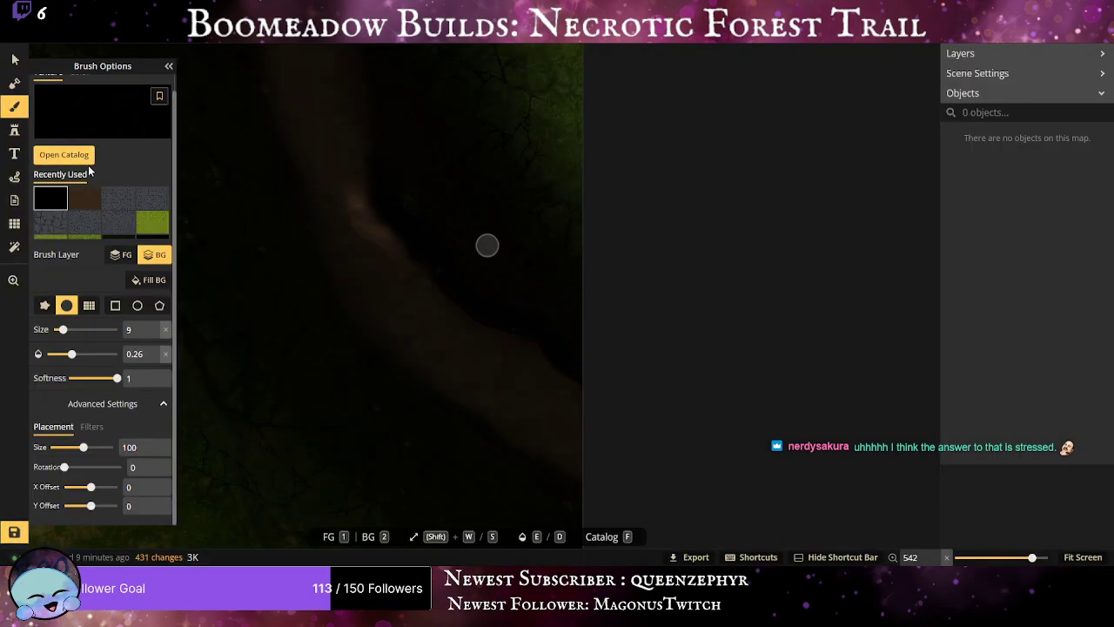
Brush black at size 9 and 0.26 opacity over the lighter brown patch on the bend's northeastern edge.
{"action": "scroll", "coordinate": [606, 426], "scroll_direction": "up", "scroll_amount": 2}
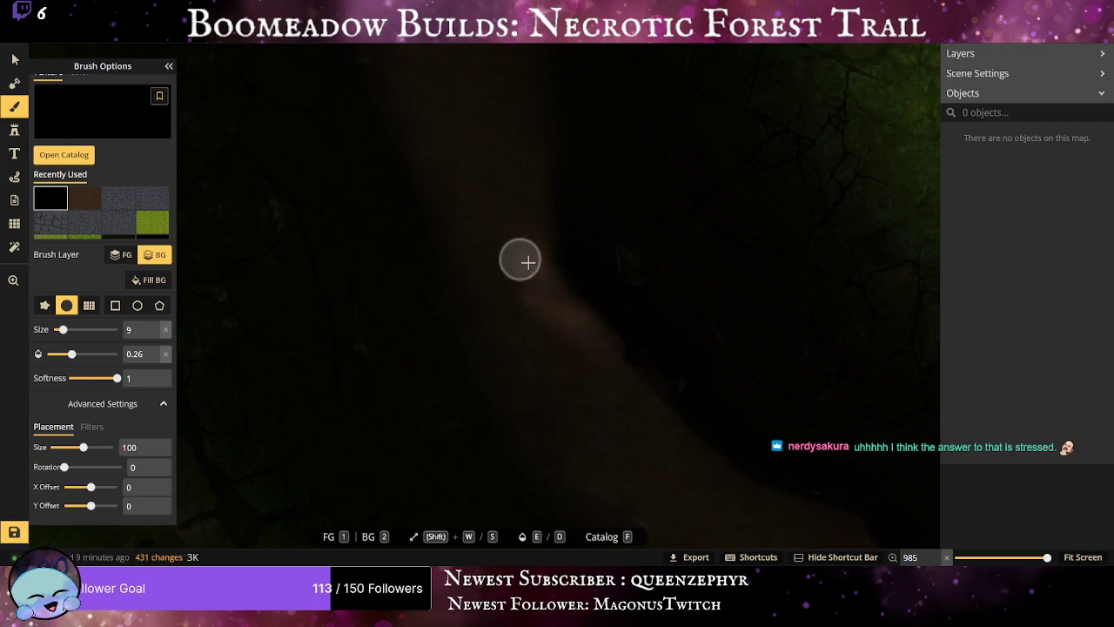
{"action": "scroll", "coordinate": [539, 289], "scroll_direction": "up", "scroll_amount": 2}
{"action": "mouse_move", "coordinate": [538, 289]}
{"action": "left_mouse_down"}
{"action": "mouse_move", "coordinate": [547, 318]}
{"action": "mouse_move", "coordinate": [586, 349]}
{"action": "mouse_move", "coordinate": [580, 326]}
{"action": "mouse_move", "coordinate": [552, 316]}
{"action": "left_mouse_up"}
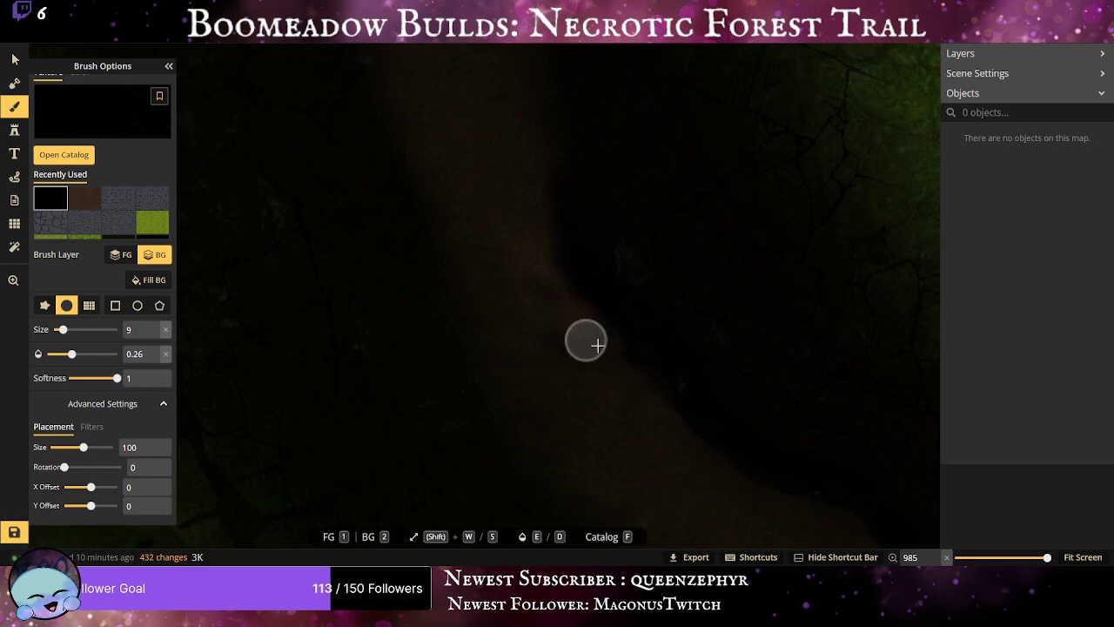
{"action": "mouse_move", "coordinate": [537, 249]}
{"action": "left_mouse_down"}
{"action": "mouse_move", "coordinate": [591, 361]}
{"action": "mouse_move", "coordinate": [543, 333]}
{"action": "mouse_move", "coordinate": [517, 260]}
{"action": "mouse_move", "coordinate": [566, 360]}
{"action": "mouse_move", "coordinate": [607, 378]}
{"action": "mouse_move", "coordinate": [526, 229]}
{"action": "left_mouse_up"}
Undo the last few black dabs on the bend and darken the trail just above the patch again.
{"action": "key", "text": "ctrl+z"}
{"action": "key", "text": "ctrl+z"}
{"action": "key", "text": "ctrl+z"}
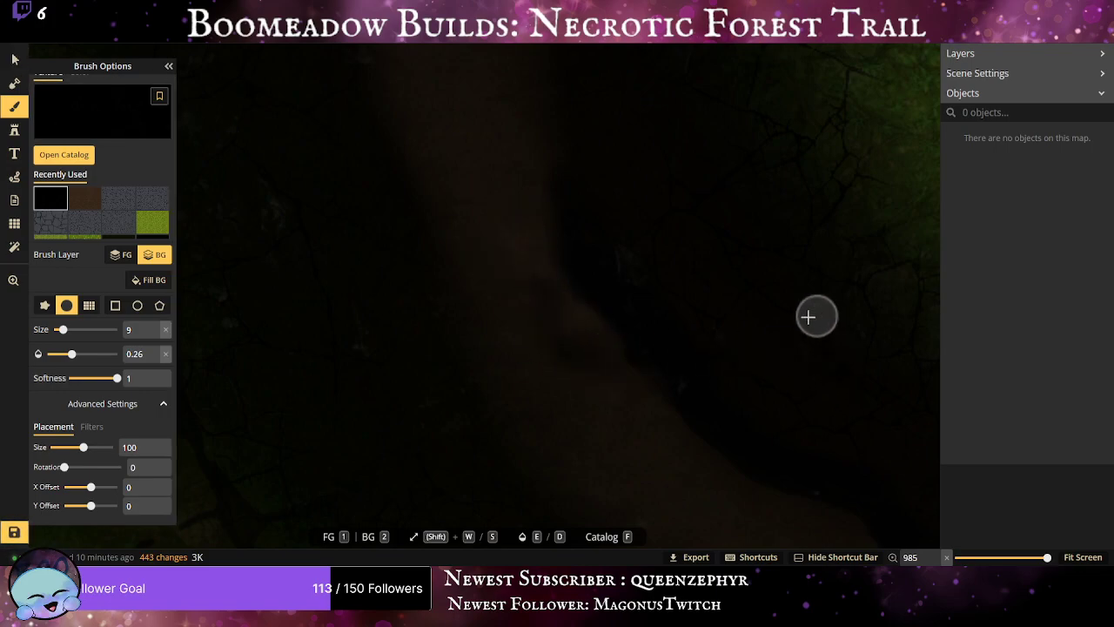
{"action": "key", "text": "ctrl+z"}
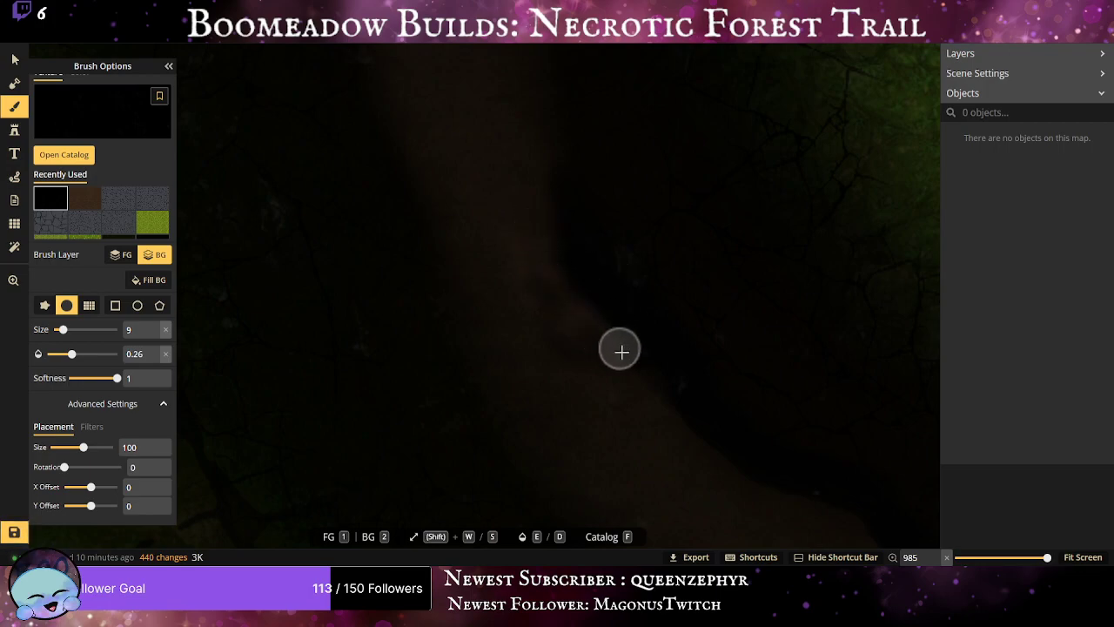
{"action": "mouse_move", "coordinate": [520, 275]}
{"action": "left_mouse_down"}
{"action": "mouse_move", "coordinate": [574, 353]}
{"action": "mouse_move", "coordinate": [518, 196]}
{"action": "mouse_move", "coordinate": [488, 246]}
{"action": "left_mouse_up"}
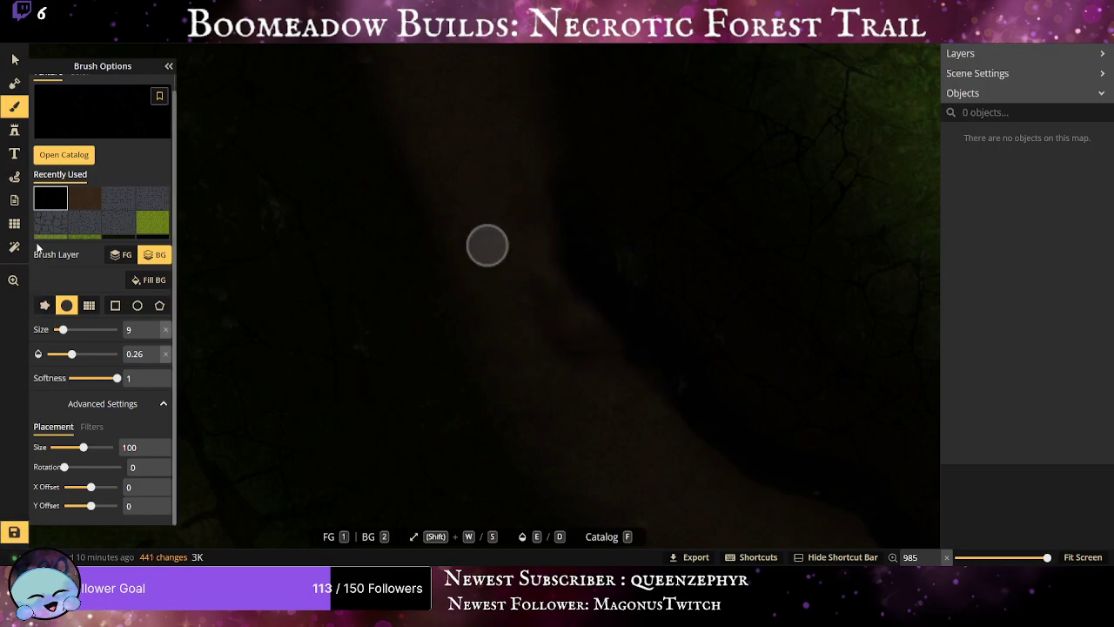
Select the brown path texture, lower its brightness to 7, and brush it over the trail's southeastern bend at 0.26 opacity.
{"action": "scroll", "coordinate": [104, 197], "scroll_direction": "up", "scroll_amount": 1}
{"action": "left_click", "coordinate": [88, 225]}
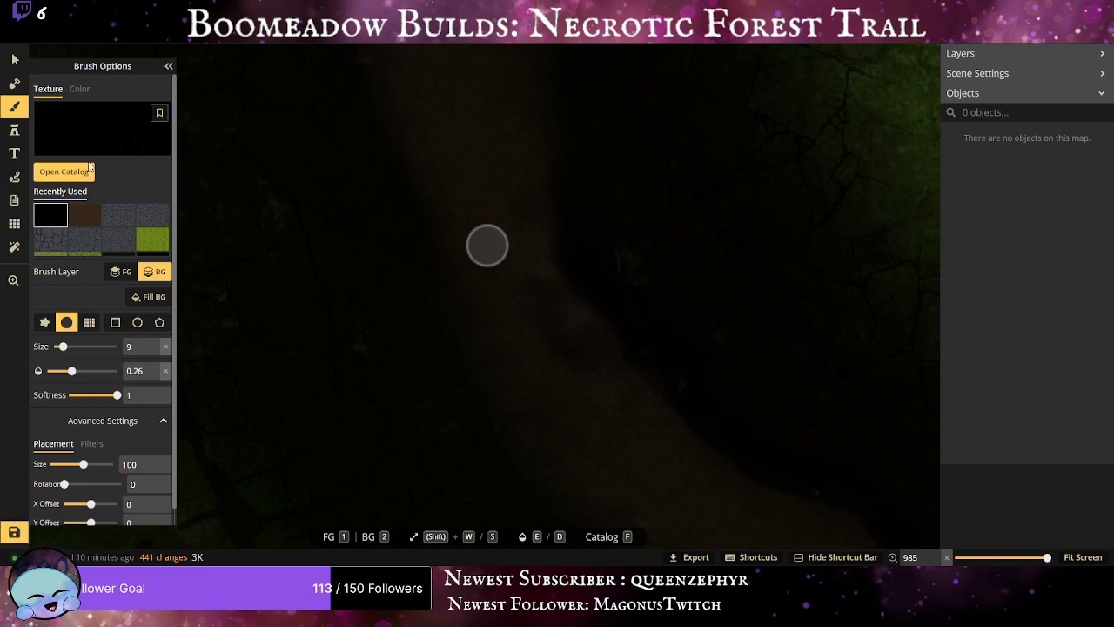
{"action": "scroll", "coordinate": [105, 229], "scroll_direction": "down", "scroll_amount": 1}
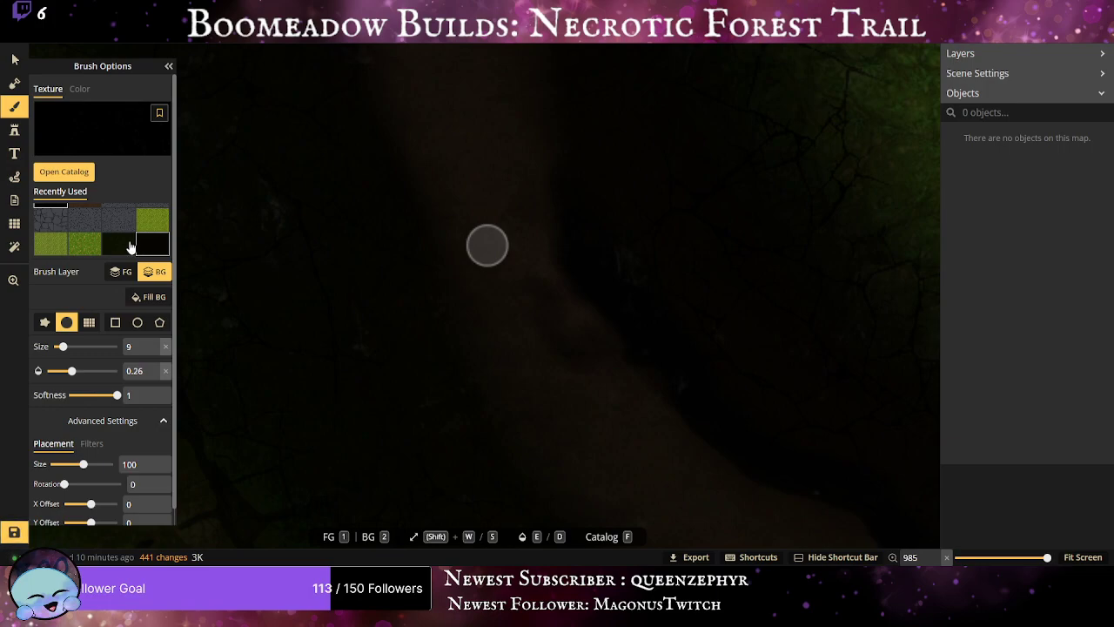
{"action": "scroll", "coordinate": [129, 247], "scroll_direction": "up", "scroll_amount": 1}
{"action": "left_click", "coordinate": [86, 218]}
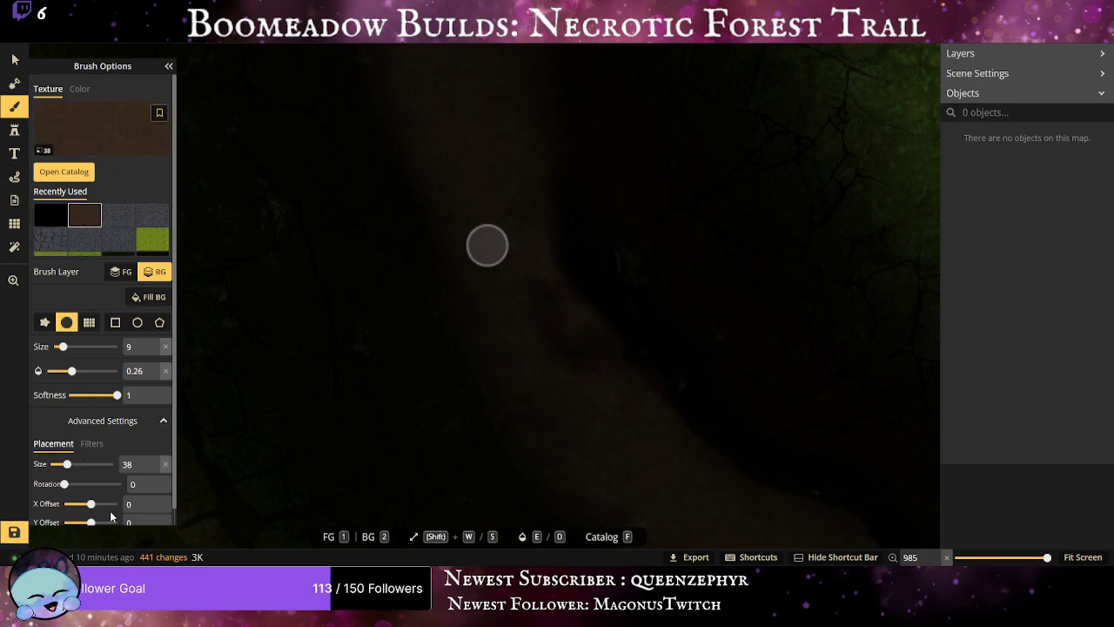
{"action": "left_click", "coordinate": [86, 446]}
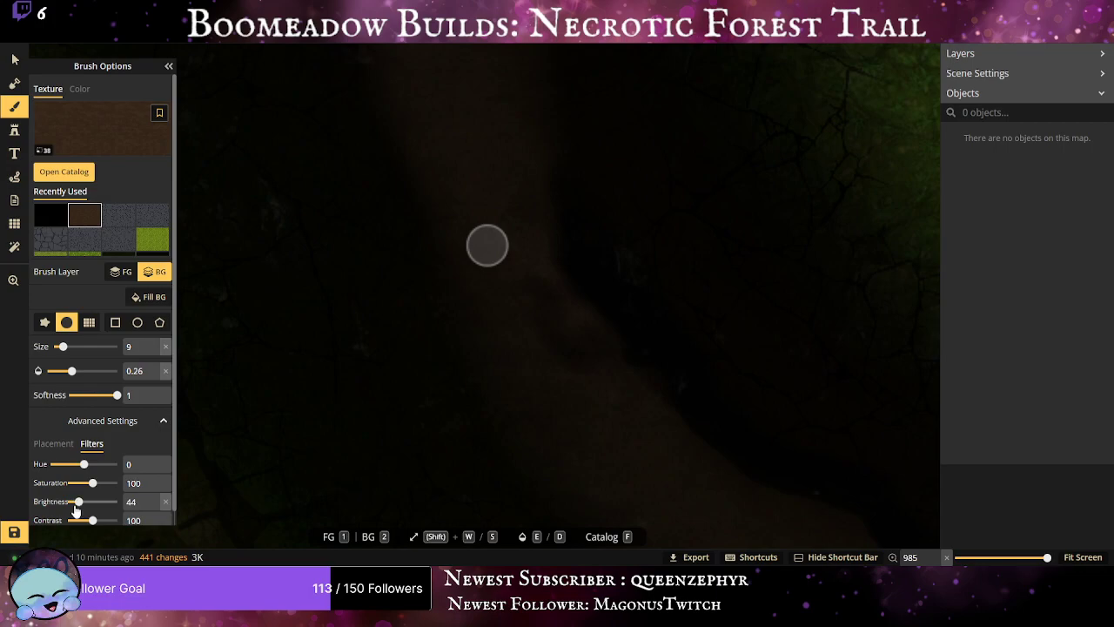
{"action": "left_click_drag", "start_coordinate": [75, 510], "coordinate": [71, 502]}
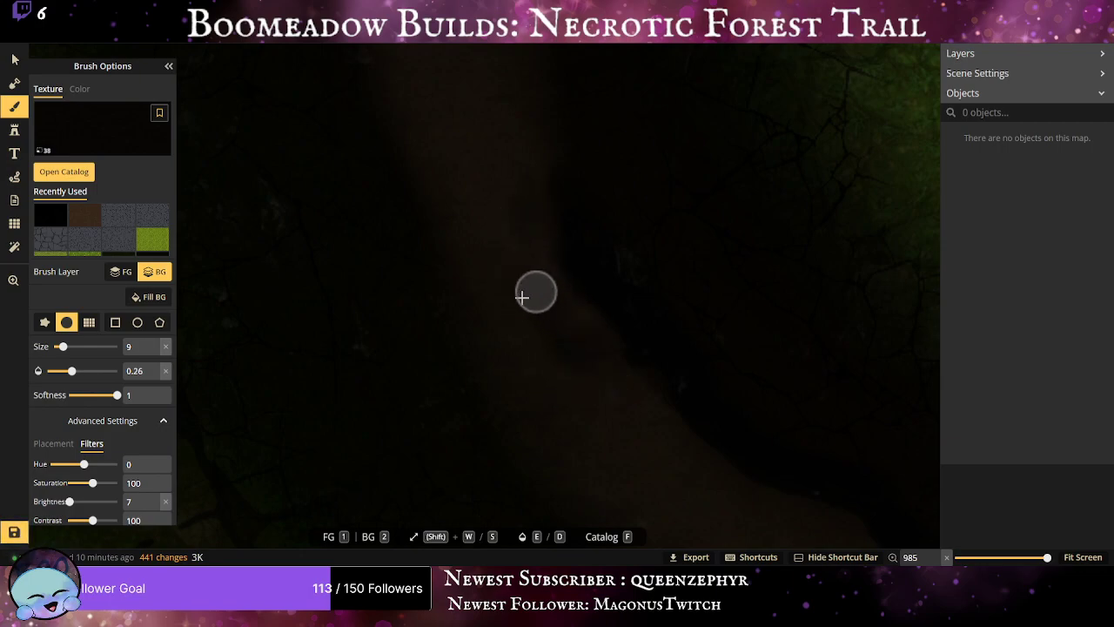
{"action": "mouse_move", "coordinate": [523, 330]}
{"action": "left_mouse_down"}
{"action": "mouse_move", "coordinate": [580, 348]}
{"action": "mouse_move", "coordinate": [538, 351]}
{"action": "mouse_move", "coordinate": [520, 221]}
{"action": "mouse_move", "coordinate": [561, 405]}
{"action": "left_mouse_up"}
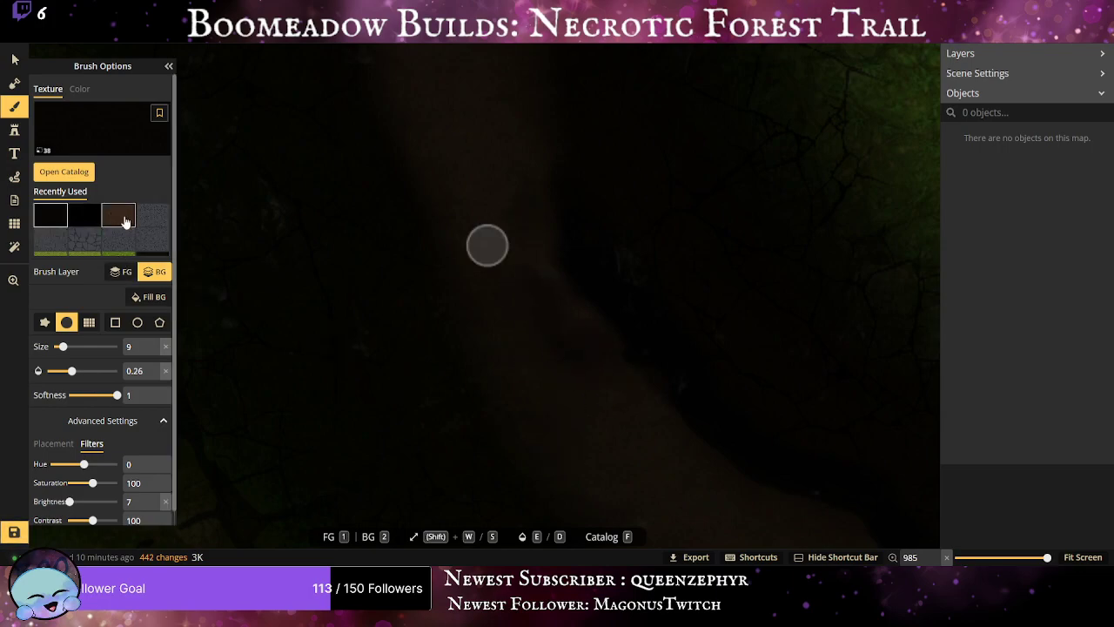
Switch back to the brown path texture with brightness 44 and brush over the dark blotches in the bend.
{"action": "left_click", "coordinate": [118, 215]}
{"action": "mouse_move", "coordinate": [563, 350]}
{"action": "left_mouse_down"}
{"action": "mouse_move", "coordinate": [520, 271]}
{"action": "mouse_move", "coordinate": [512, 174]}
{"action": "mouse_move", "coordinate": [523, 268]}
{"action": "mouse_move", "coordinate": [554, 337]}
{"action": "mouse_move", "coordinate": [661, 437]}
{"action": "left_mouse_up"}
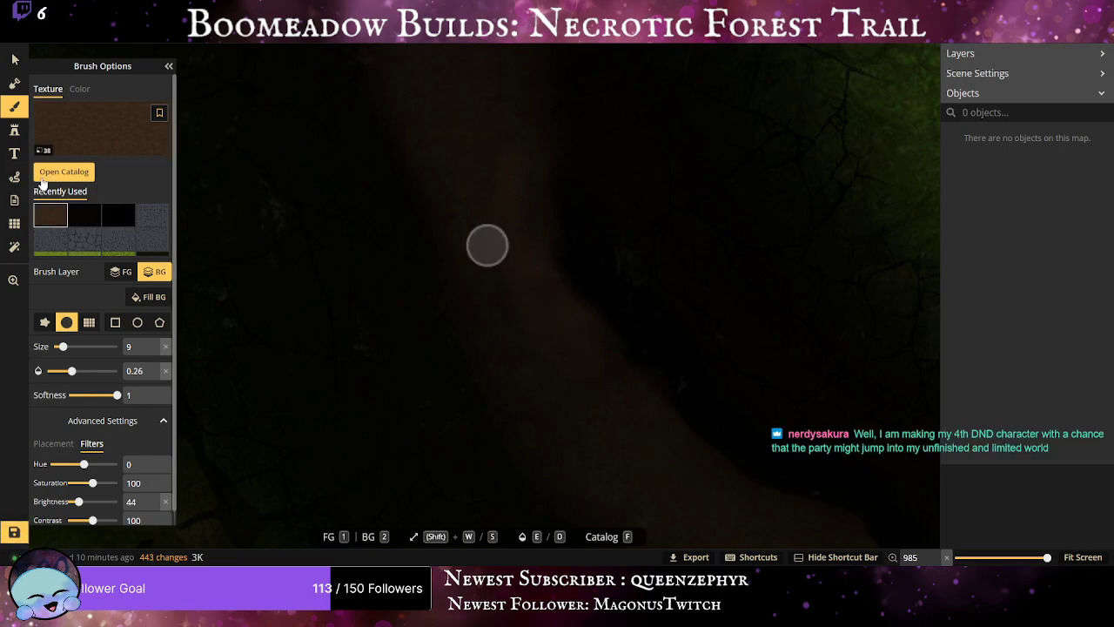
Darken the dirt trail's left edge near the map's lower-right corner with the near-black ground texture.
{"action": "left_click", "coordinate": [84, 215]}
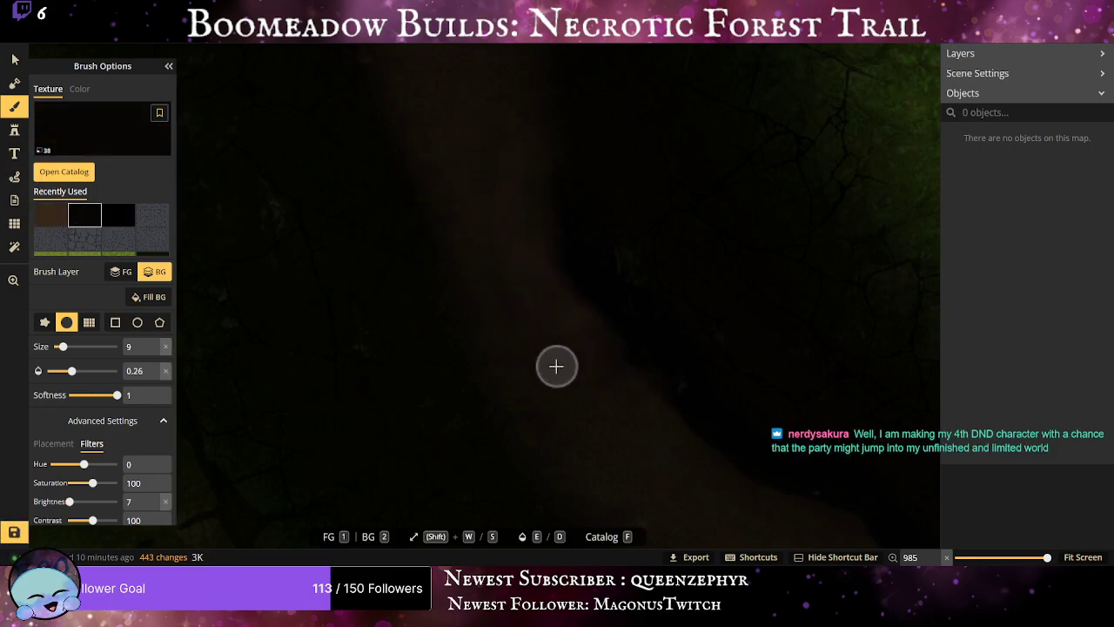
{"action": "mouse_move", "coordinate": [521, 350]}
{"action": "left_mouse_down"}
{"action": "mouse_move", "coordinate": [466, 151]}
{"action": "mouse_move", "coordinate": [611, 383]}
{"action": "mouse_move", "coordinate": [424, 46]}
{"action": "left_mouse_up"}
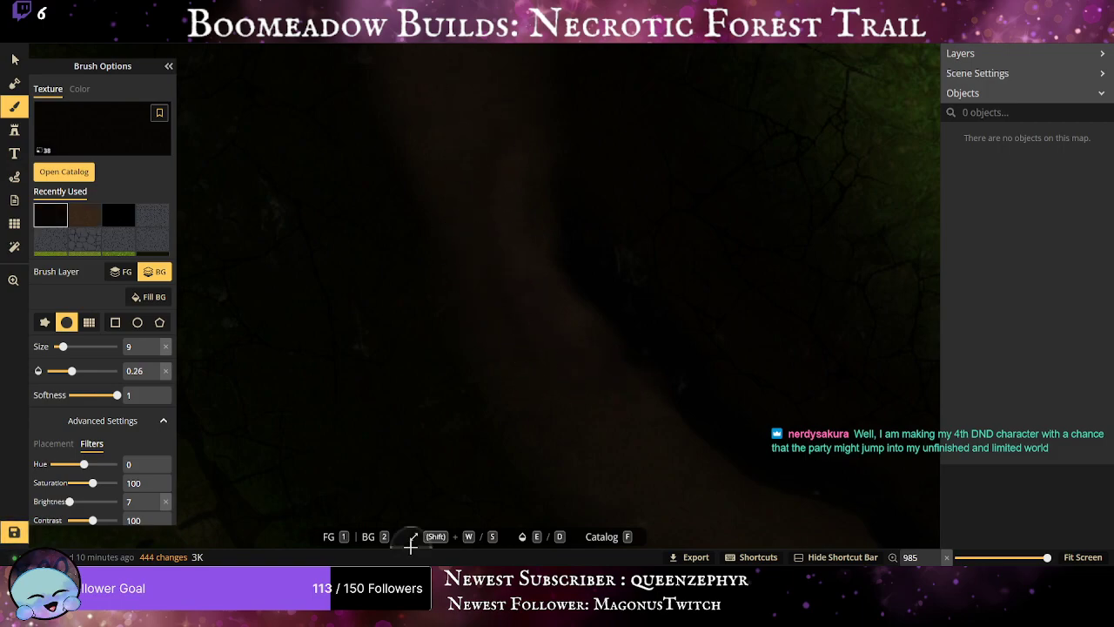
{"action": "left_click", "coordinate": [1084, 558]}
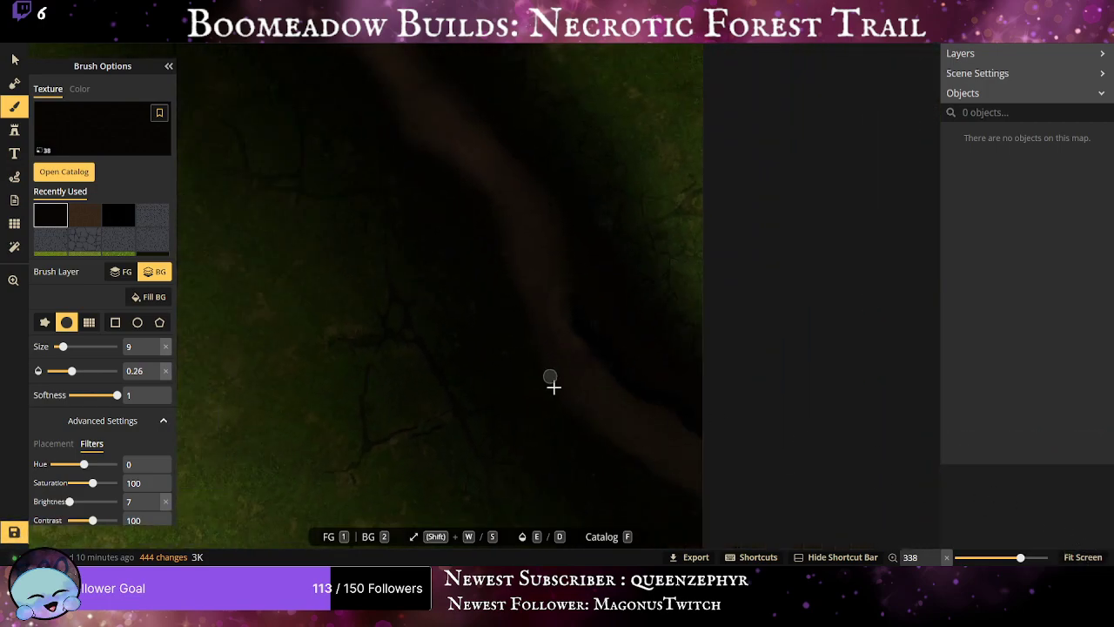
{"action": "scroll", "coordinate": [554, 386], "scroll_direction": "up", "scroll_amount": 5}
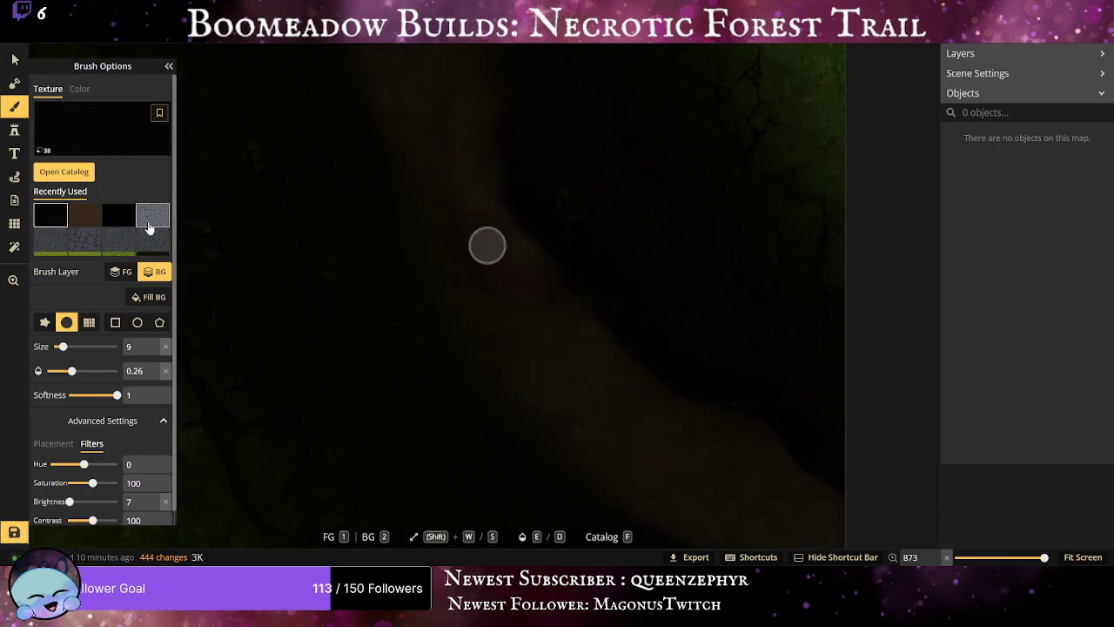
Paint the trail's exit at the map's right edge with the grey stone texture, and touch it up with the near-black texture.
{"action": "left_click", "coordinate": [149, 228]}
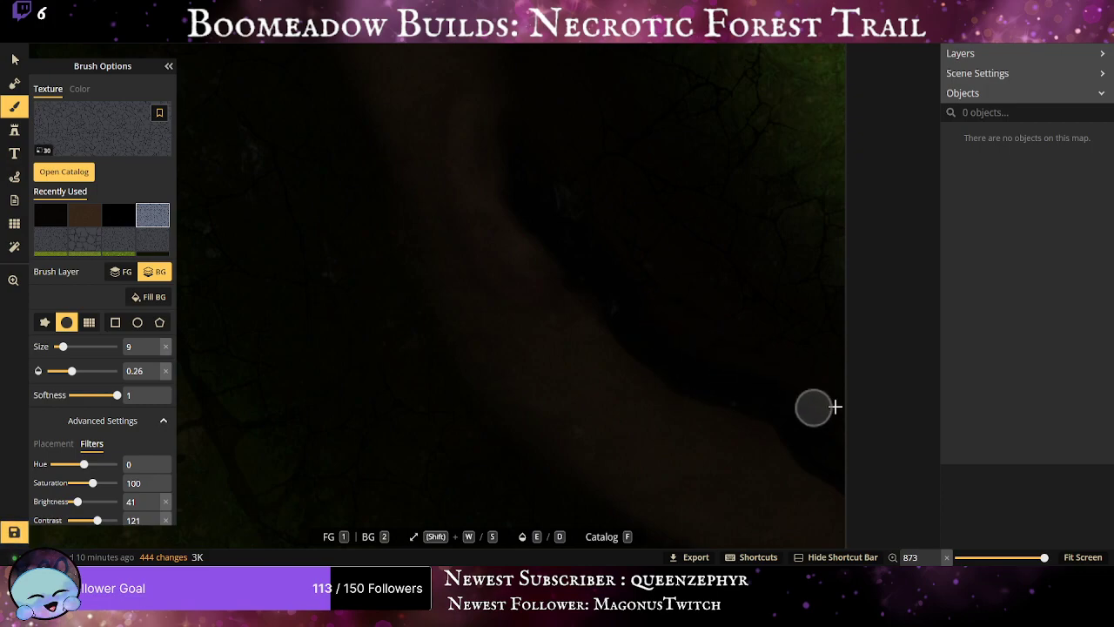
{"action": "left_click_drag", "start_coordinate": [835, 407], "coordinate": [838, 455]}
{"action": "left_click", "coordinate": [87, 221]}
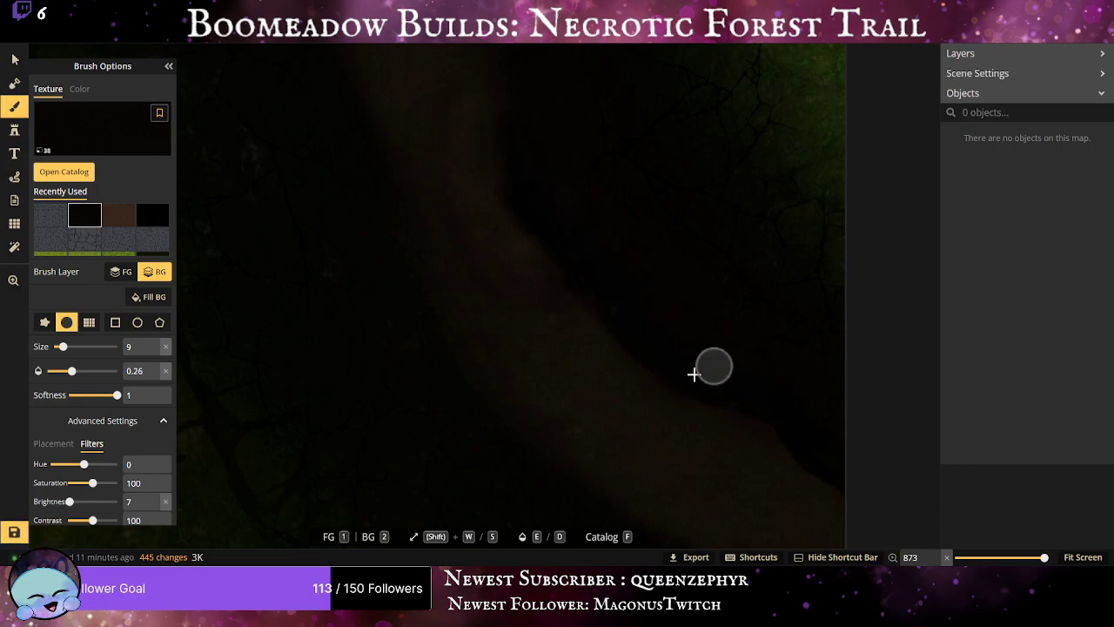
{"action": "left_click", "coordinate": [843, 493]}
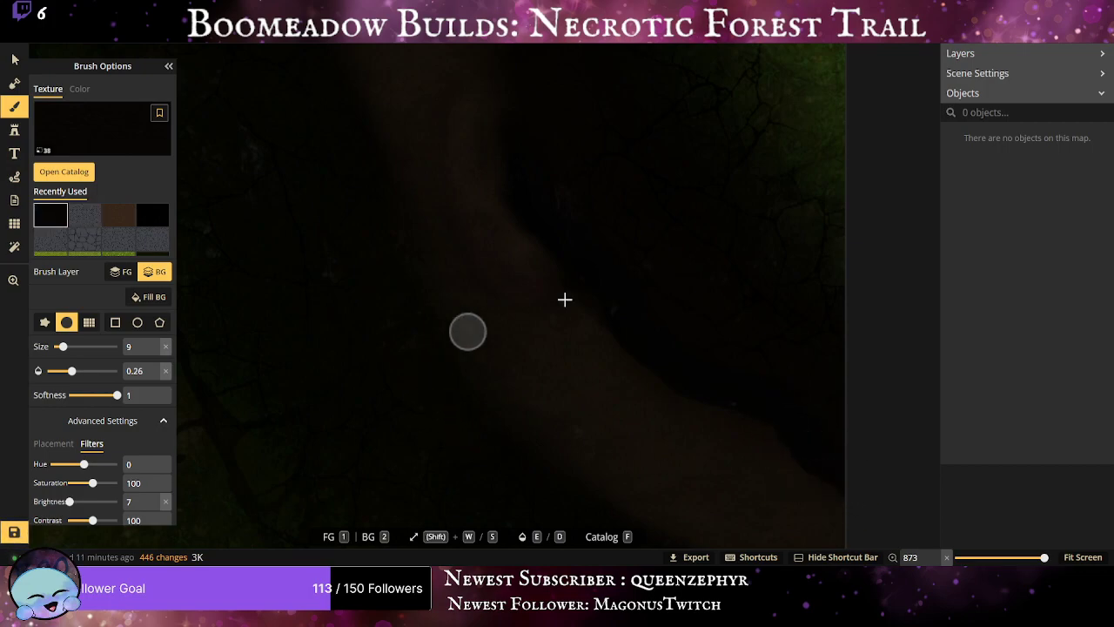
Set the brush size to 15 and repaint the trail's lower bend with the brown dirt texture.
{"action": "scroll", "coordinate": [565, 299], "scroll_direction": "down", "scroll_amount": 6}
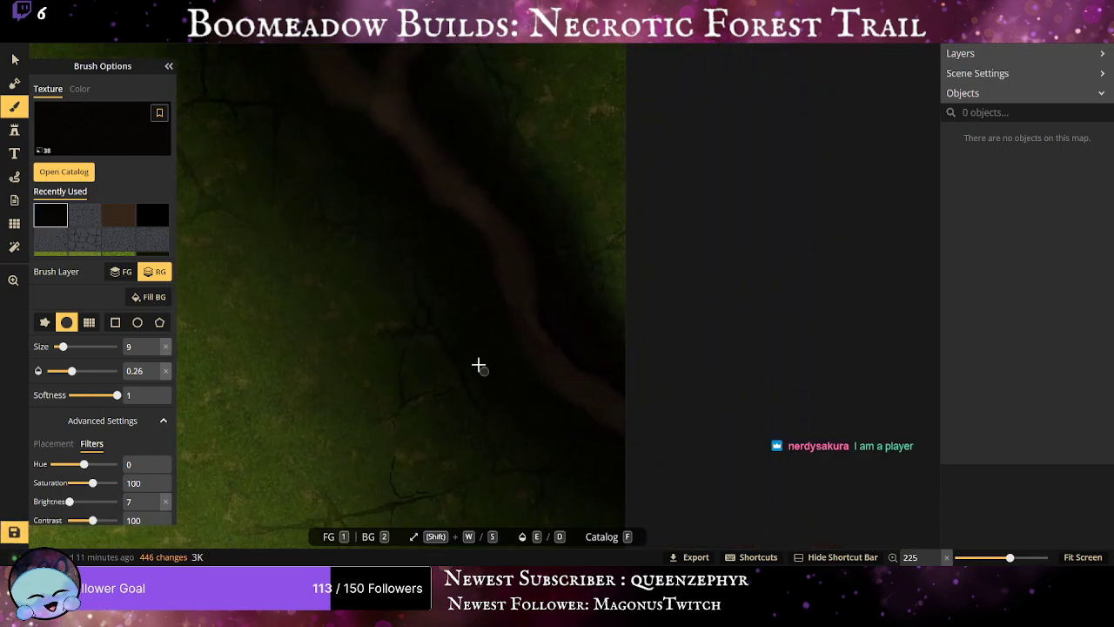
{"action": "scroll", "coordinate": [479, 364], "scroll_direction": "up", "scroll_amount": 1}
{"action": "scroll", "coordinate": [623, 440], "scroll_direction": "up", "scroll_amount": 3}
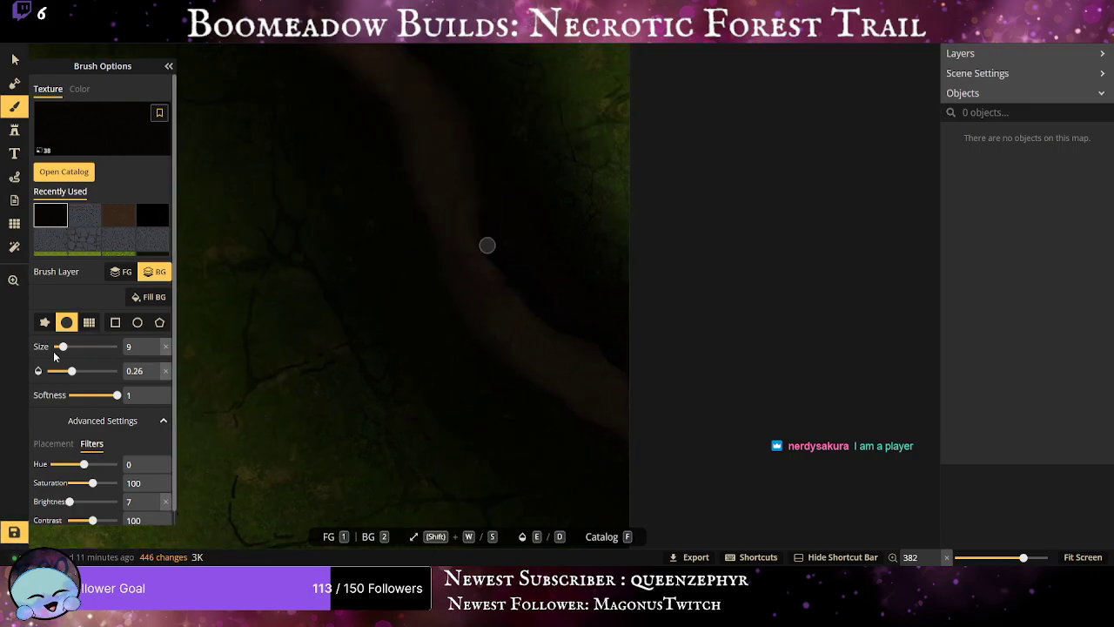
{"action": "left_click_drag", "start_coordinate": [61, 347], "coordinate": [69, 346]}
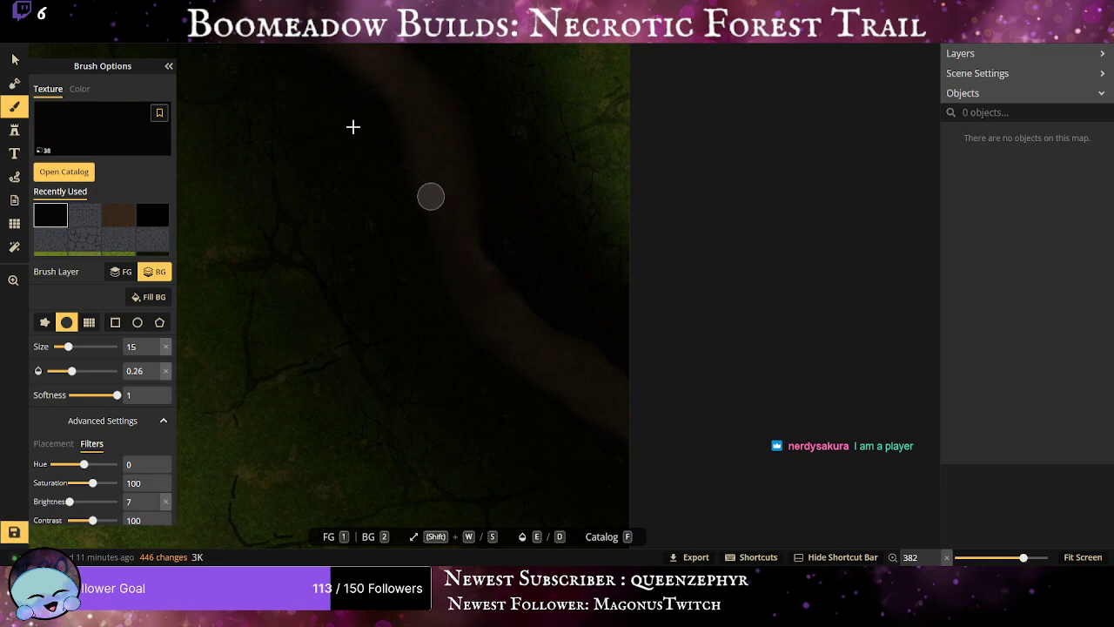
{"action": "left_click", "coordinate": [119, 215]}
{"action": "mouse_move", "coordinate": [450, 153]}
{"action": "left_mouse_down"}
{"action": "mouse_move", "coordinate": [447, 227]}
{"action": "mouse_move", "coordinate": [473, 266]}
{"action": "mouse_move", "coordinate": [464, 227]}
{"action": "mouse_move", "coordinate": [488, 279]}
{"action": "mouse_move", "coordinate": [470, 279]}
{"action": "mouse_move", "coordinate": [495, 323]}
{"action": "mouse_move", "coordinate": [462, 219]}
{"action": "mouse_move", "coordinate": [522, 323]}
{"action": "mouse_move", "coordinate": [594, 351]}
{"action": "mouse_move", "coordinate": [618, 378]}
{"action": "mouse_move", "coordinate": [606, 358]}
{"action": "mouse_move", "coordinate": [544, 325]}
{"action": "mouse_move", "coordinate": [485, 236]}
{"action": "mouse_move", "coordinate": [485, 208]}
{"action": "mouse_move", "coordinate": [509, 278]}
{"action": "mouse_move", "coordinate": [627, 377]}
{"action": "mouse_move", "coordinate": [560, 328]}
{"action": "mouse_move", "coordinate": [467, 225]}
{"action": "left_mouse_up"}
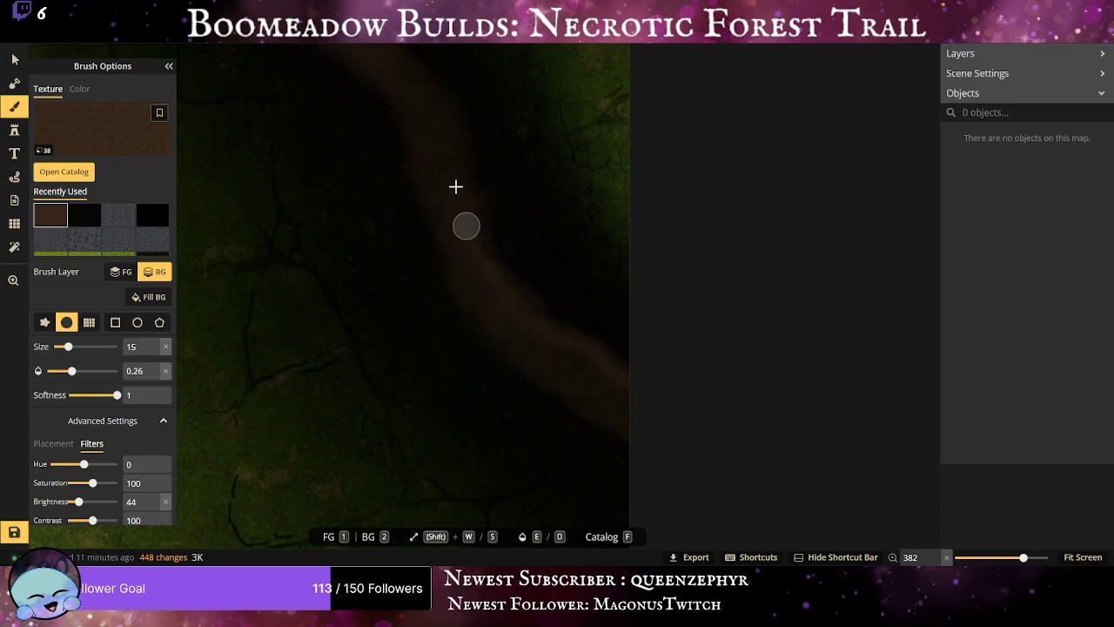
Darken the trail's upper edge toward the map's right border with a stroke of the near-black texture.
{"action": "left_click", "coordinate": [83, 220]}
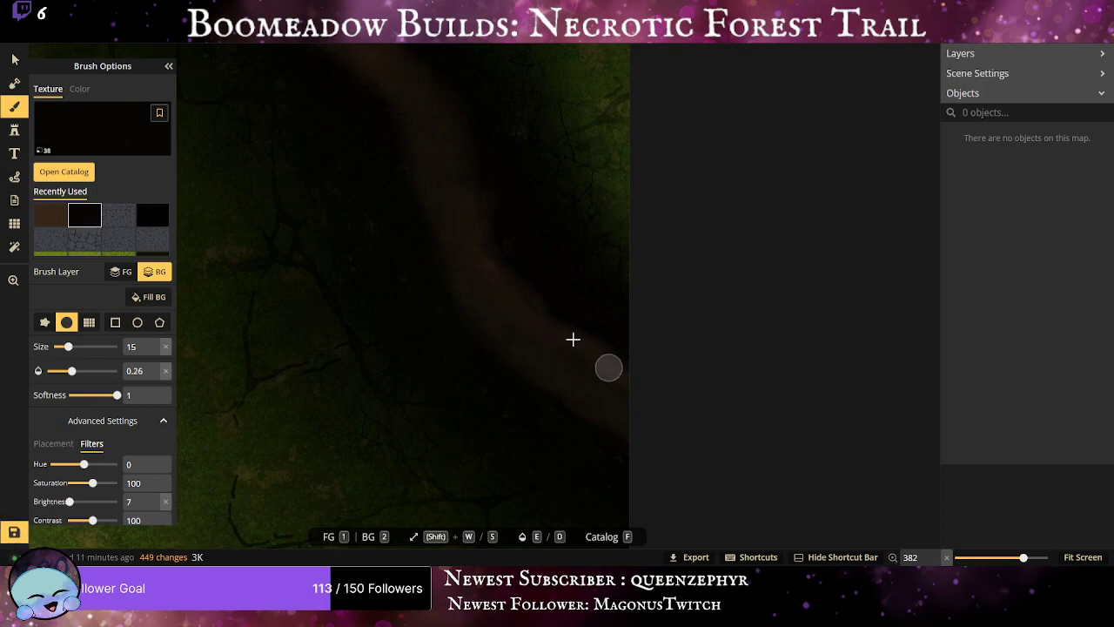
{"action": "left_click_drag", "start_coordinate": [567, 328], "coordinate": [650, 375]}
{"action": "scroll", "coordinate": [482, 345], "scroll_direction": "down", "scroll_amount": 5}
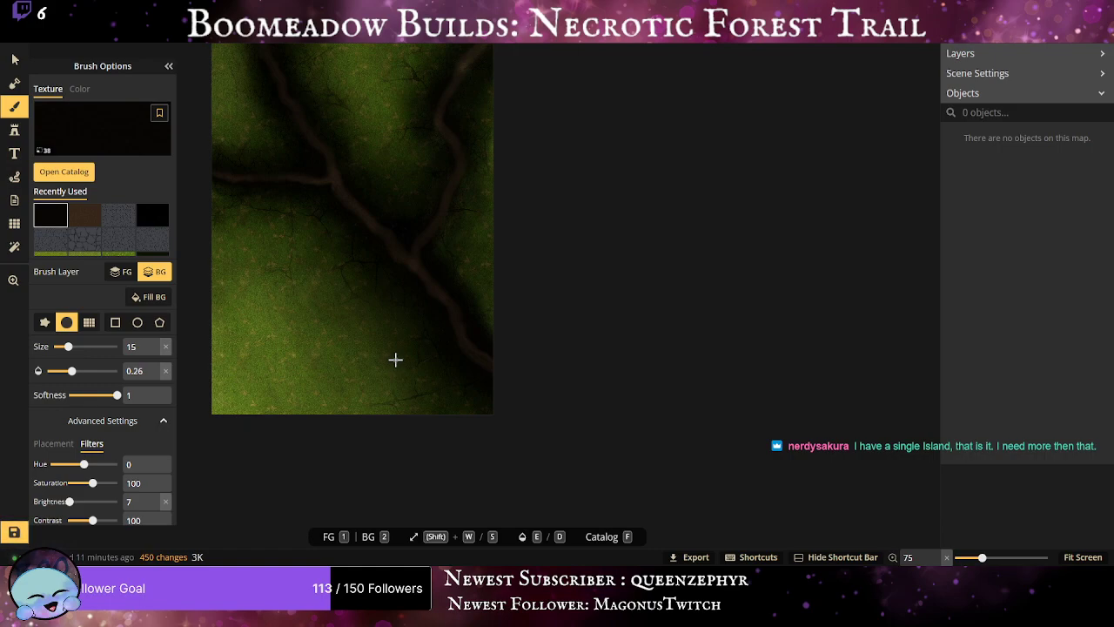
Shade the ground along the right side of the lower trail with the desaturated black texture.
{"action": "scroll", "coordinate": [408, 368], "scroll_direction": "up", "scroll_amount": 7}
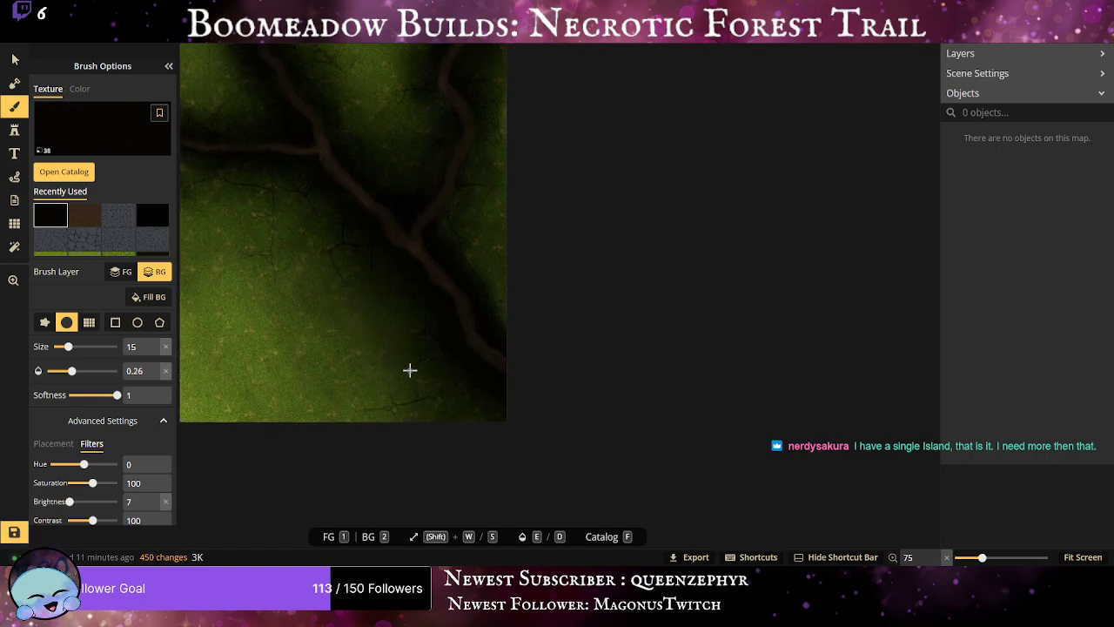
{"action": "scroll", "coordinate": [443, 337], "scroll_direction": "up", "scroll_amount": 5}
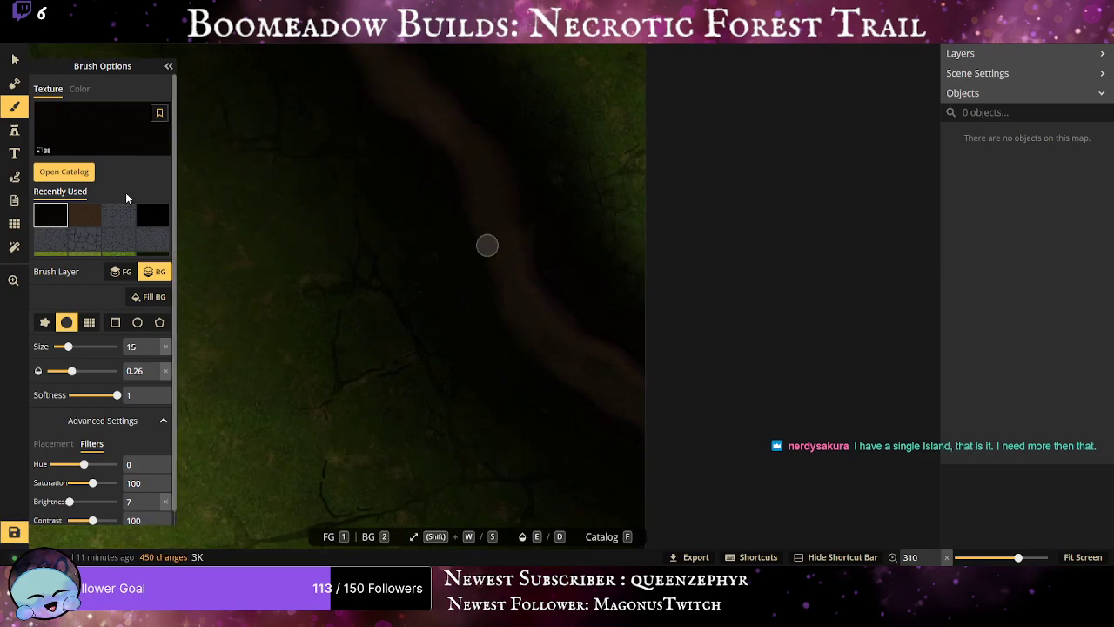
{"action": "left_click", "coordinate": [140, 220]}
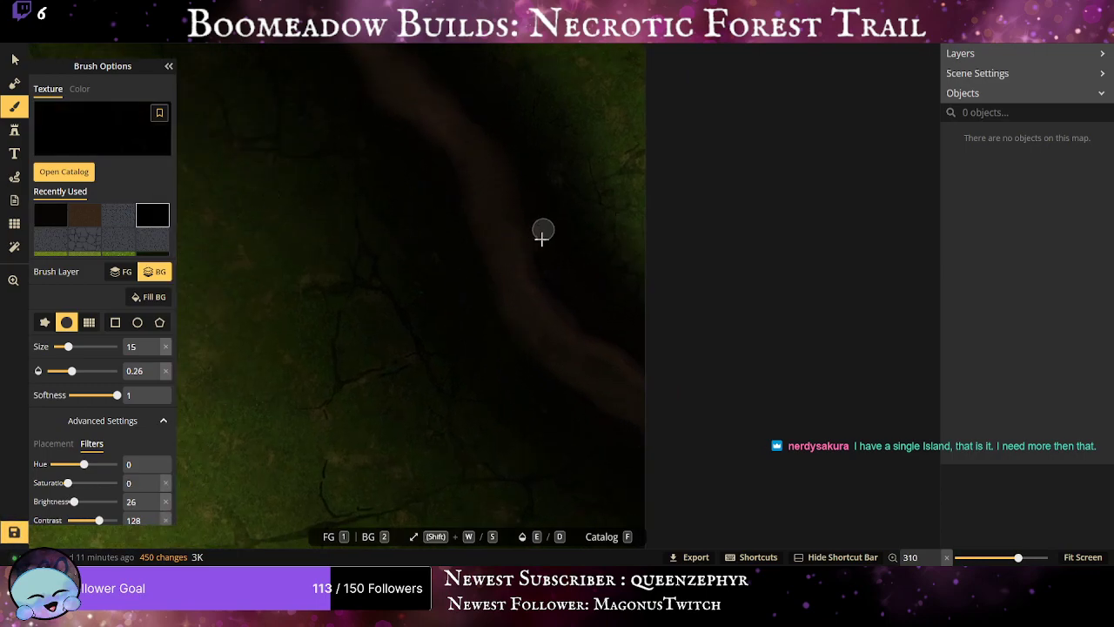
{"action": "mouse_move", "coordinate": [533, 238]}
{"action": "left_mouse_down"}
{"action": "mouse_move", "coordinate": [537, 273]}
{"action": "mouse_move", "coordinate": [530, 225]}
{"action": "mouse_move", "coordinate": [537, 264]}
{"action": "mouse_move", "coordinate": [589, 328]}
{"action": "mouse_move", "coordinate": [622, 334]}
{"action": "mouse_move", "coordinate": [560, 272]}
{"action": "left_mouse_up"}
{"action": "scroll", "coordinate": [590, 305], "scroll_direction": "down", "scroll_amount": 3}
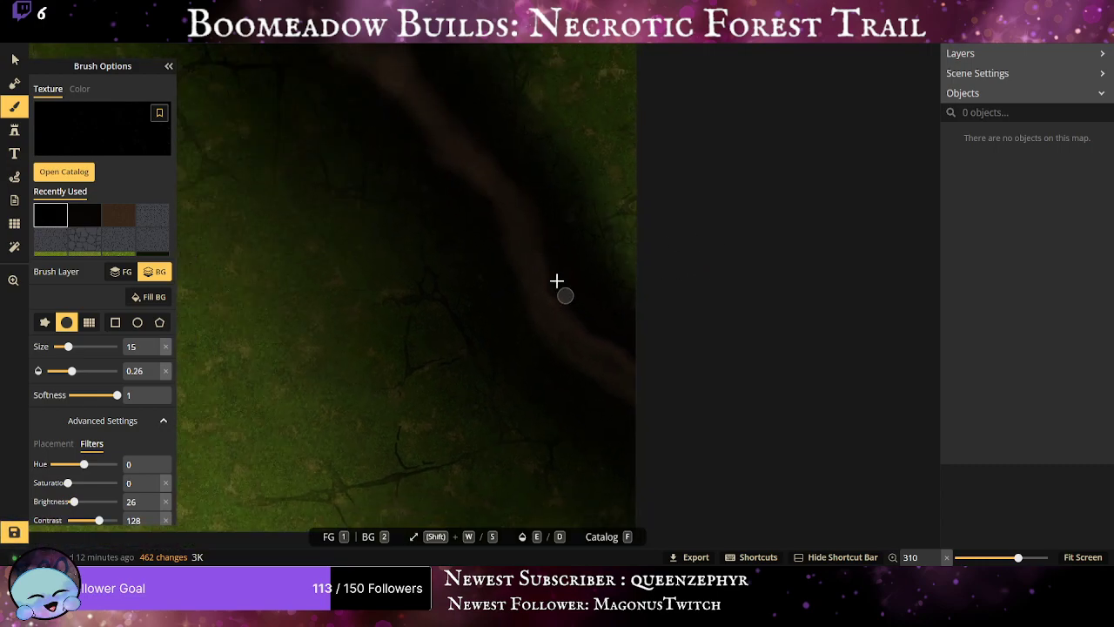
Set the brush opacity to 0.6 and paint the grey stone texture along the right side of the lower trail.
{"action": "left_click", "coordinate": [152, 215]}
{"action": "key", "text": "minus"}
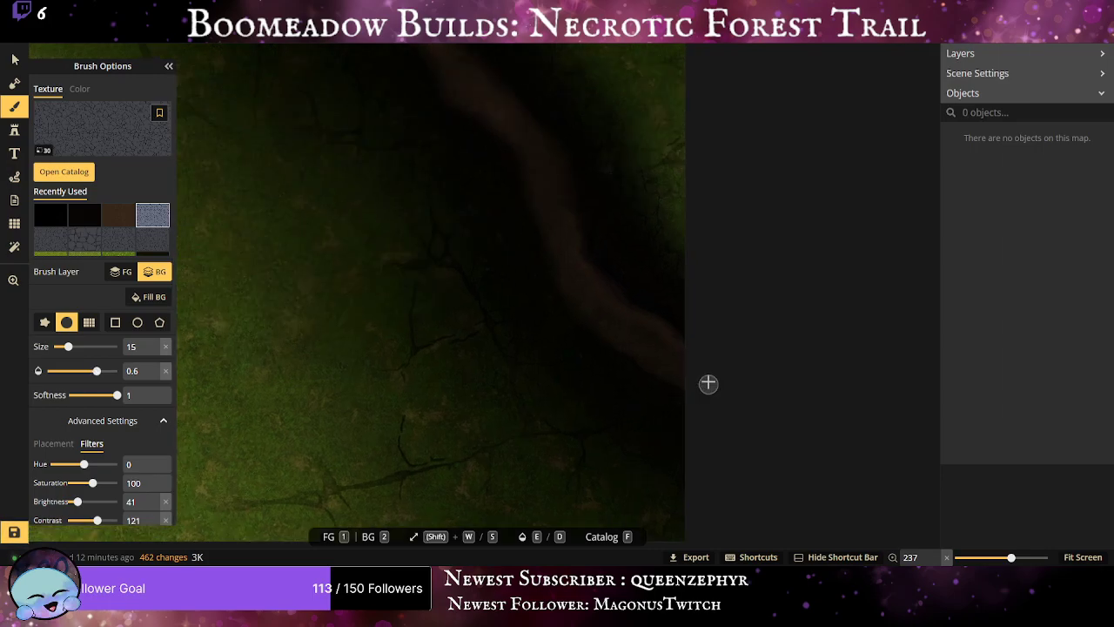
{"action": "scroll", "coordinate": [627, 348], "scroll_direction": "up", "scroll_amount": 4}
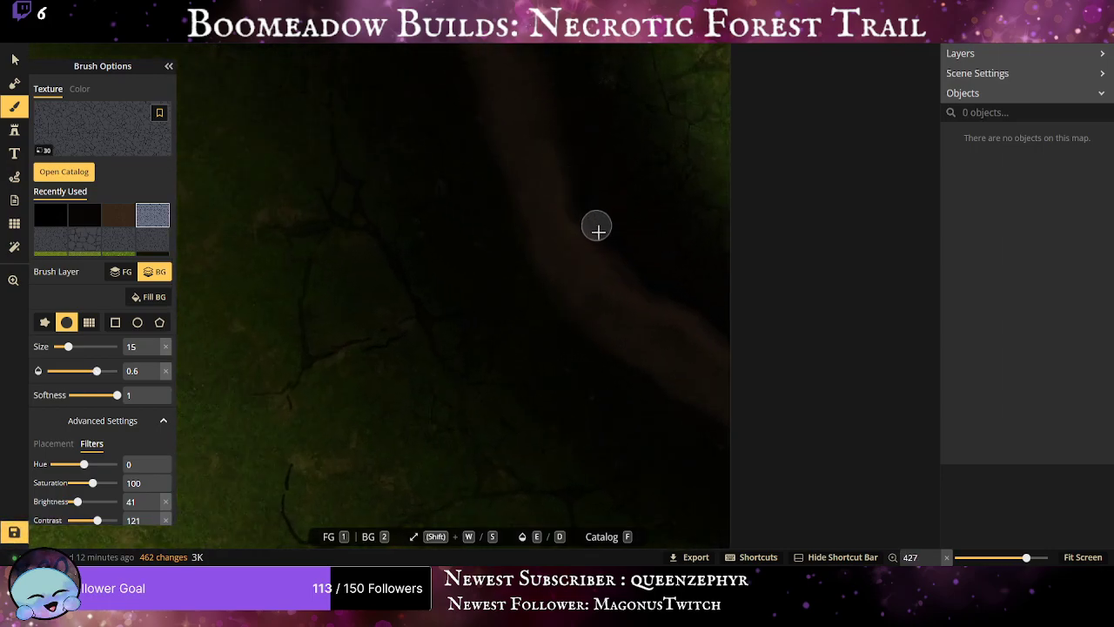
{"action": "left_click_drag", "start_coordinate": [715, 321], "coordinate": [742, 355]}
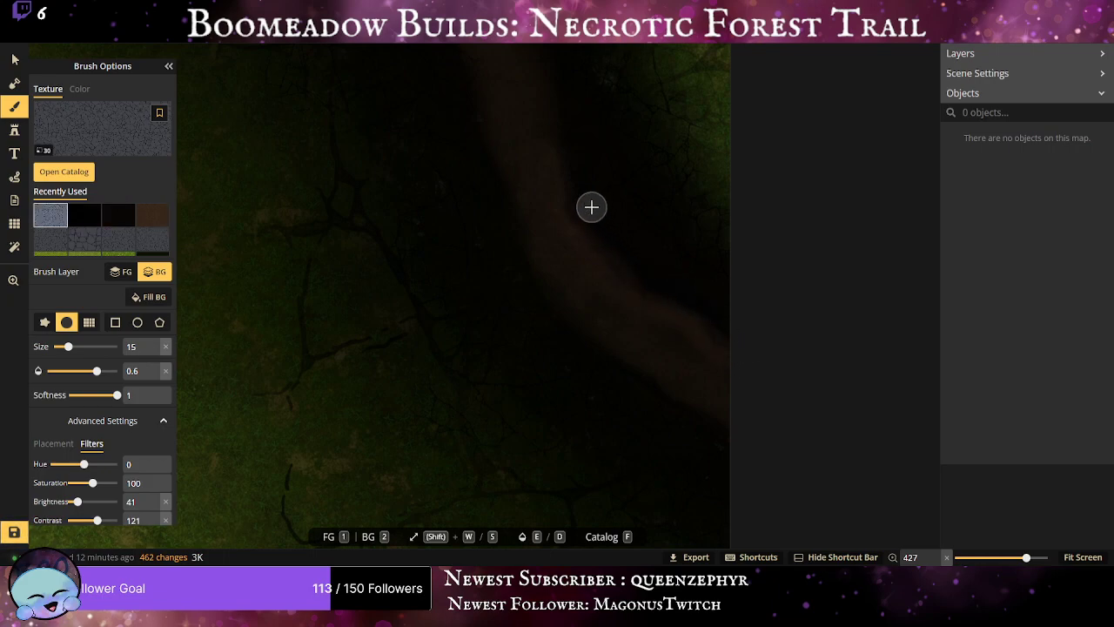
{"action": "left_click_drag", "start_coordinate": [592, 206], "coordinate": [639, 467]}
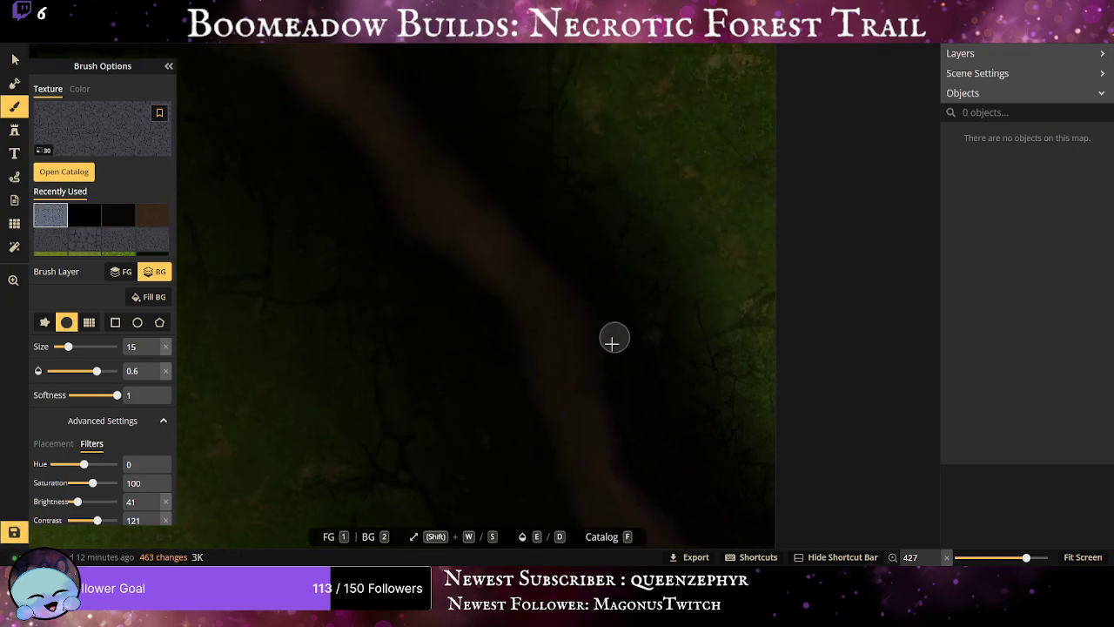
{"action": "mouse_move", "coordinate": [565, 266]}
{"action": "left_mouse_down"}
{"action": "mouse_move", "coordinate": [514, 205]}
{"action": "mouse_move", "coordinate": [398, 154]}
{"action": "left_mouse_up"}
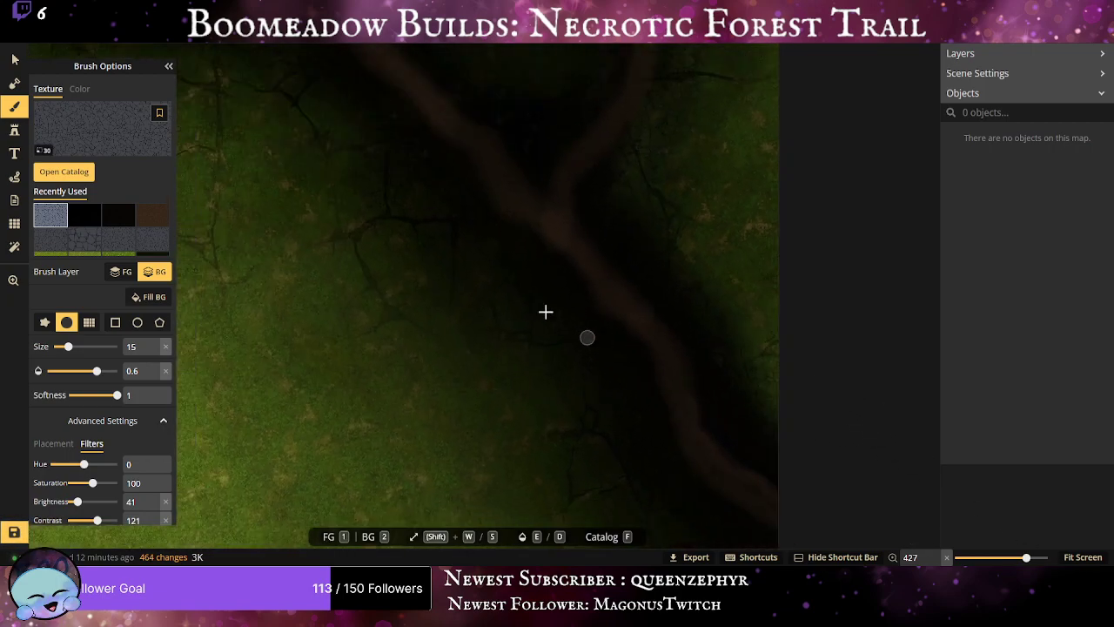
Switch to the stamp tool and search the Fantasy Battlemaps 2.0 catalog for "dead".
{"action": "scroll", "coordinate": [545, 311], "scroll_direction": "down", "scroll_amount": 5}
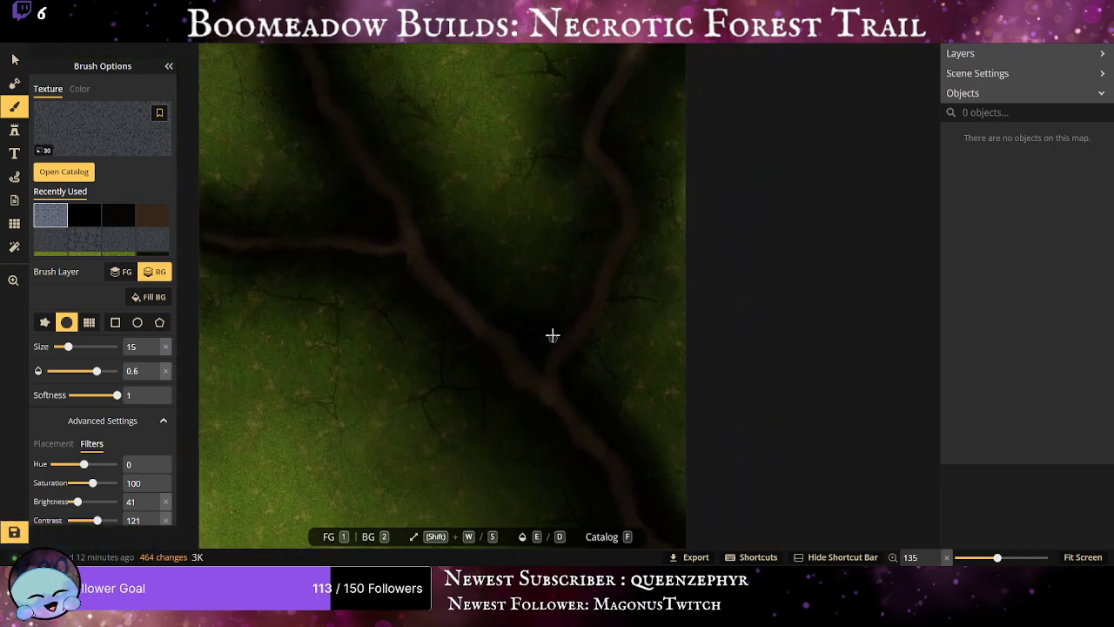
{"action": "scroll", "coordinate": [548, 335], "scroll_direction": "down", "scroll_amount": 2}
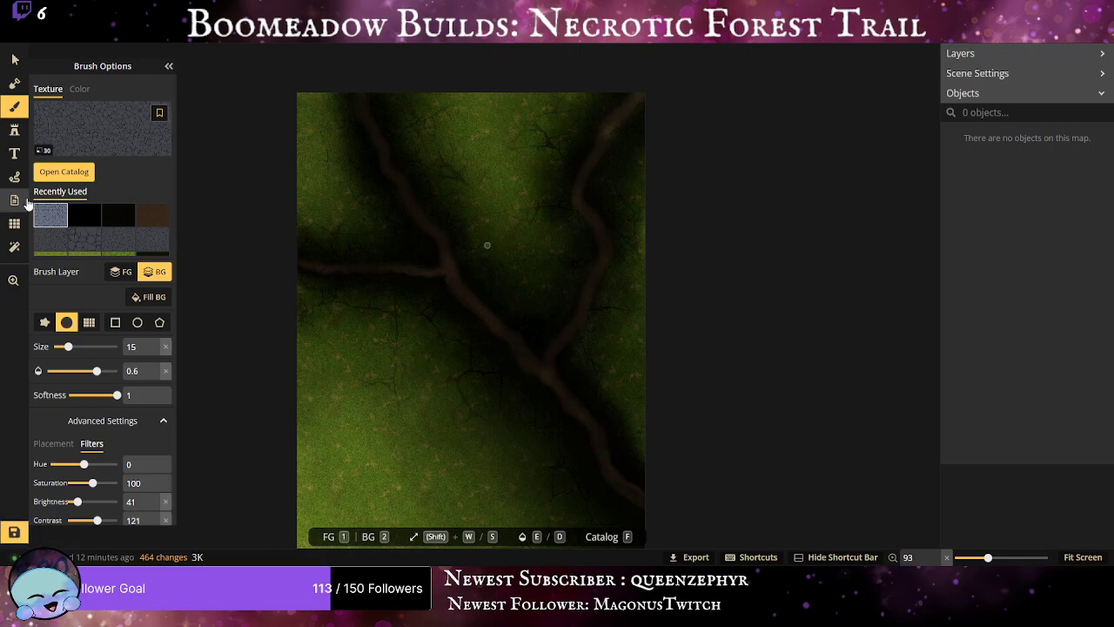
{"action": "left_click", "coordinate": [15, 130]}
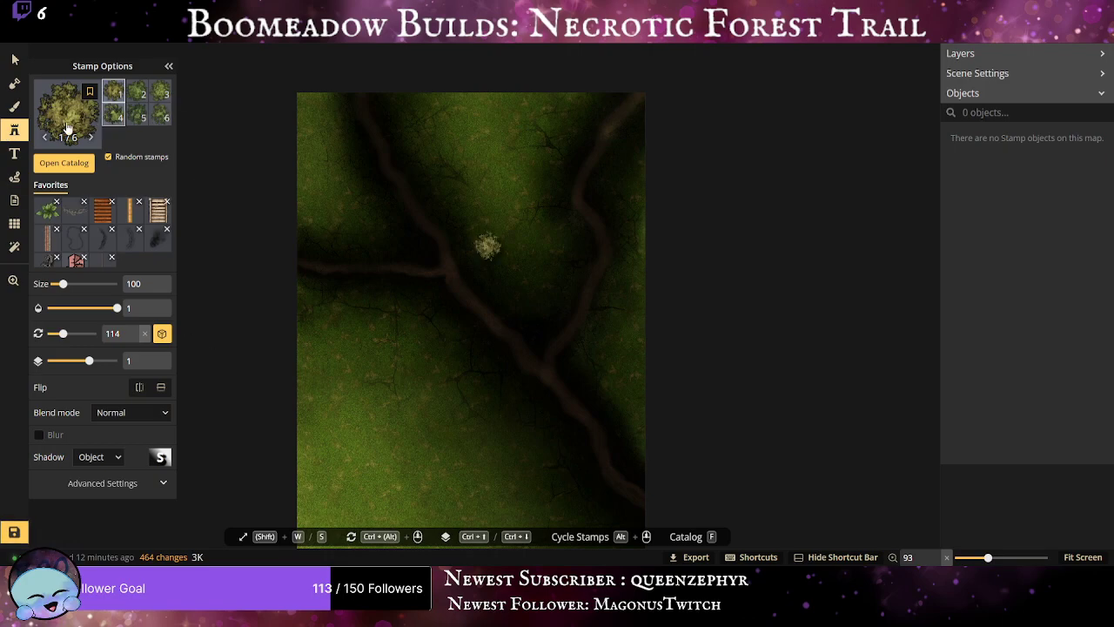
{"action": "key", "text": "f"}
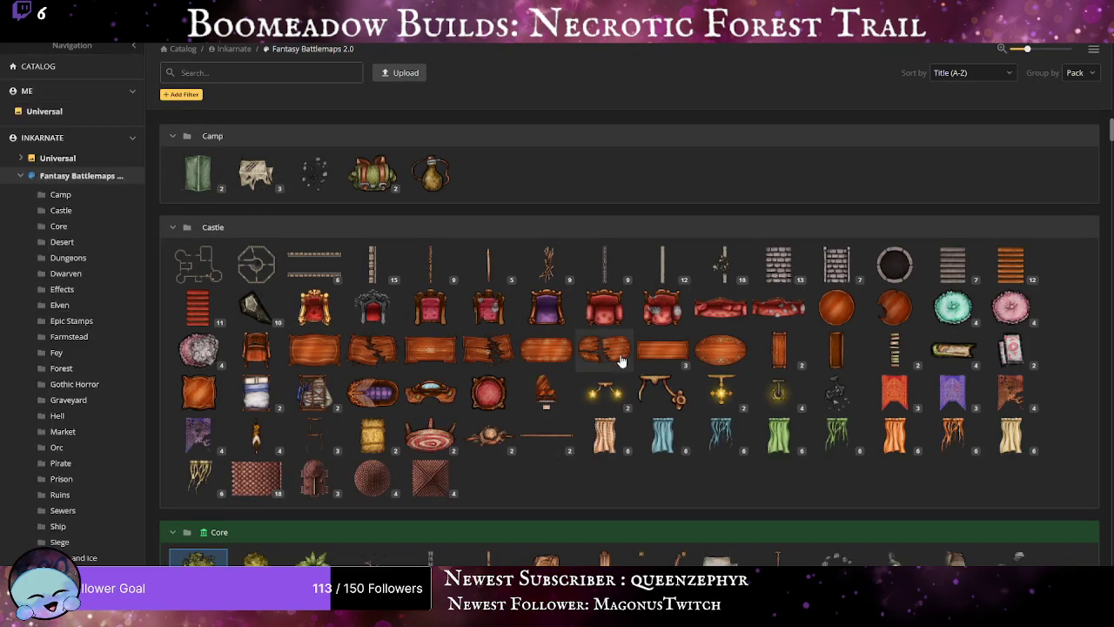
{"action": "scroll", "coordinate": [620, 361], "scroll_direction": "down", "scroll_amount": 3}
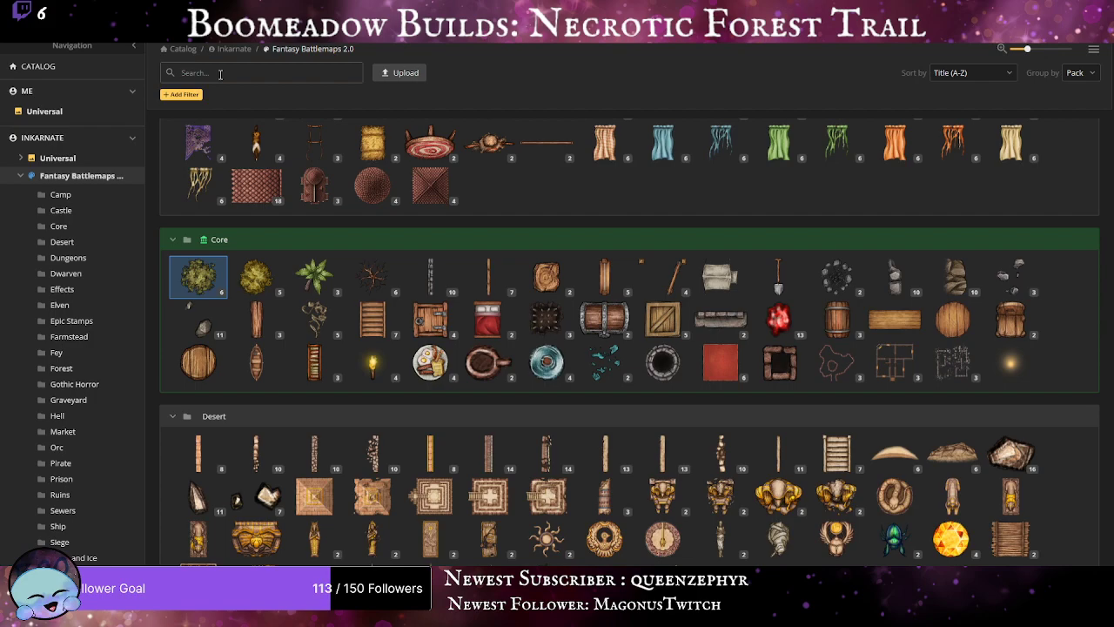
{"action": "type", "text": "dead"}
{"action": "key", "text": "Return"}
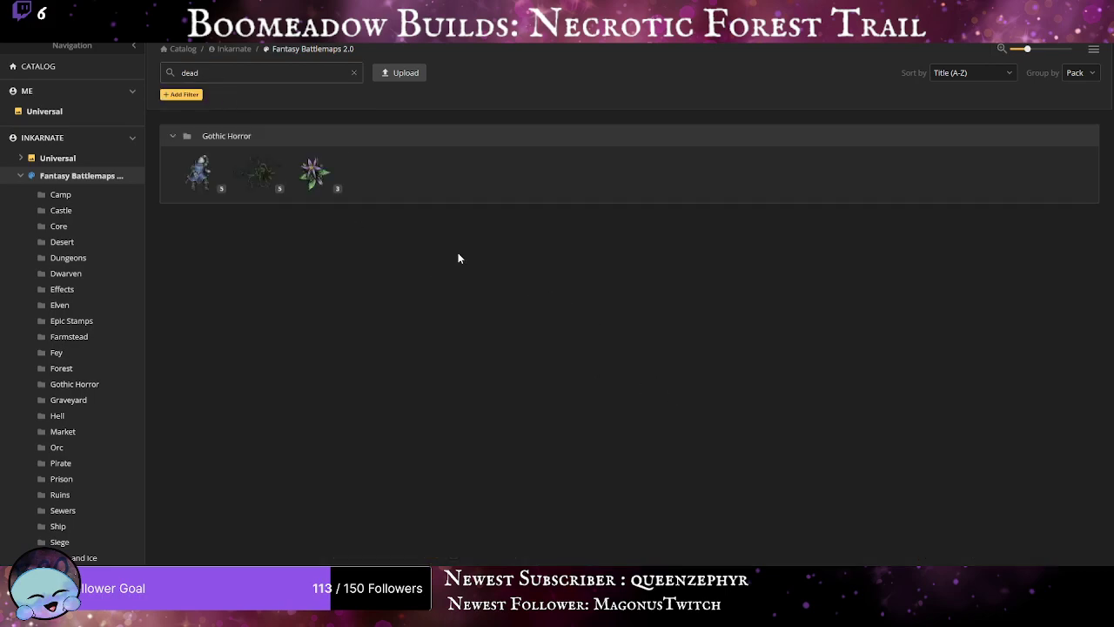
Search the entire catalog for "dead" and choose the bare tree stamp from the Watercolor Battlemaps Core pack.
{"action": "key", "text": "BackSpace"}
{"action": "key", "text": "BackSpace"}
{"action": "key", "text": "BackSpace"}
{"action": "key", "text": "BackSpace"}
{"action": "mouse_move", "coordinate": [312, 178]}
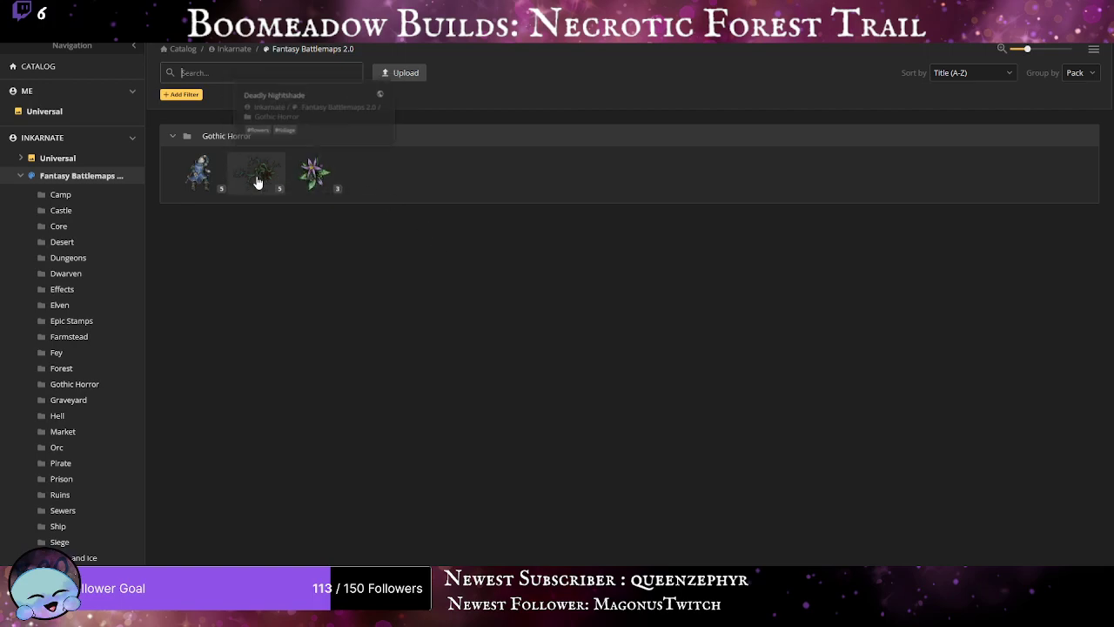
{"action": "mouse_move", "coordinate": [257, 181]}
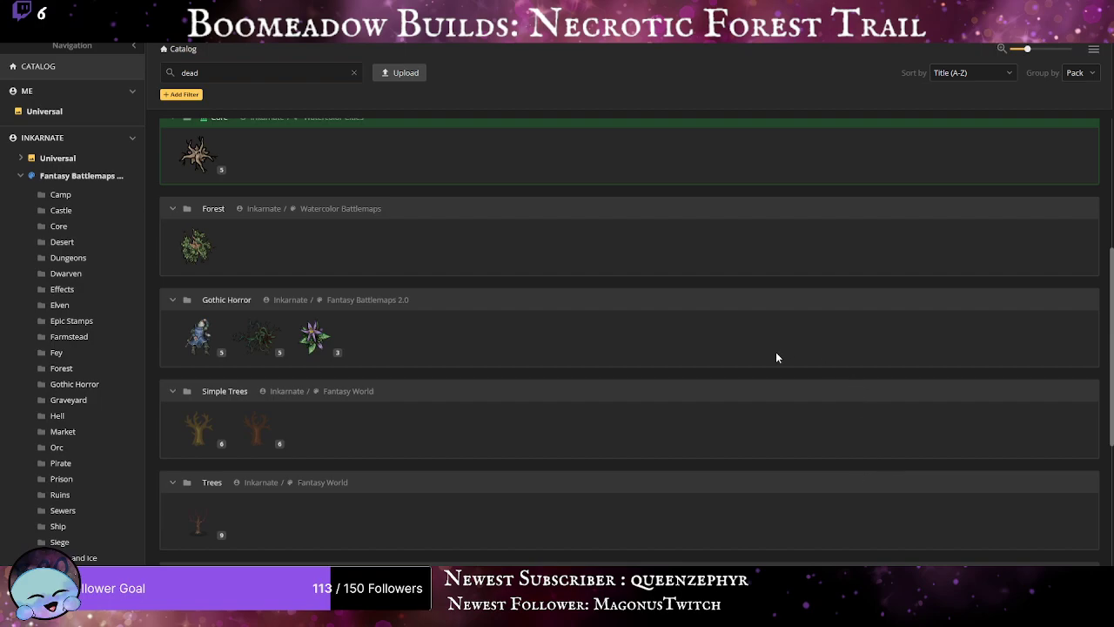
{"action": "scroll", "coordinate": [562, 421], "scroll_direction": "up", "scroll_amount": 3}
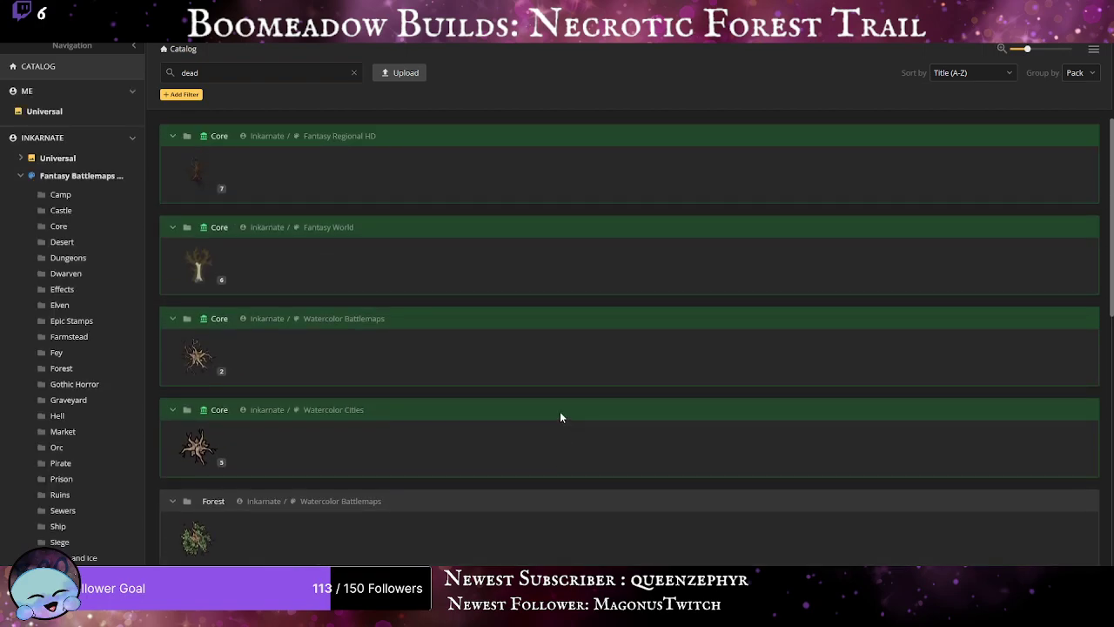
{"action": "scroll", "coordinate": [505, 396], "scroll_direction": "down", "scroll_amount": 3}
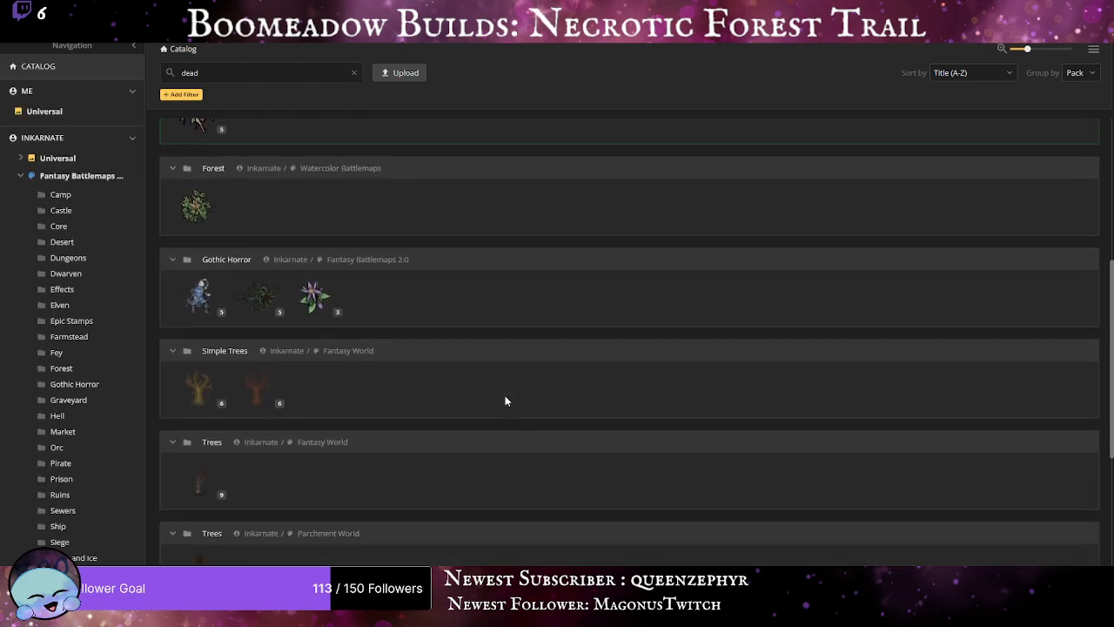
{"action": "scroll", "coordinate": [506, 401], "scroll_direction": "down", "scroll_amount": 2}
{"action": "scroll", "coordinate": [505, 396], "scroll_direction": "up", "scroll_amount": 5}
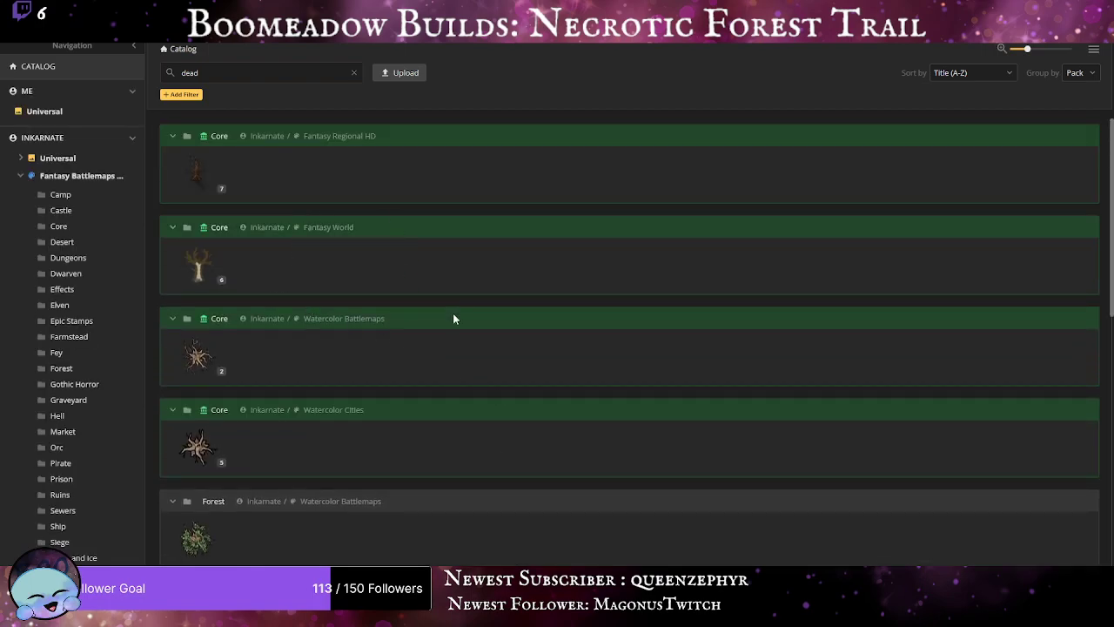
{"action": "left_click", "coordinate": [194, 357]}
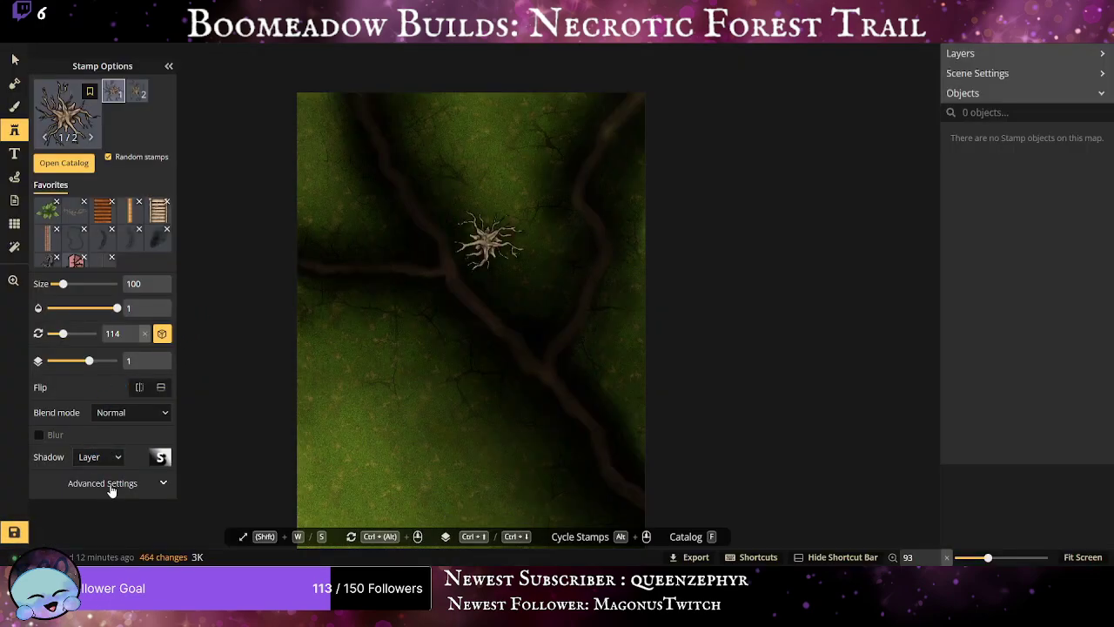
Darken the dead tree stamp with filters: hue -22, saturation 47, brightness 27 and contrast 161.
{"action": "left_click", "coordinate": [111, 489]}
{"action": "scroll", "coordinate": [96, 417], "scroll_direction": "down", "scroll_amount": 1}
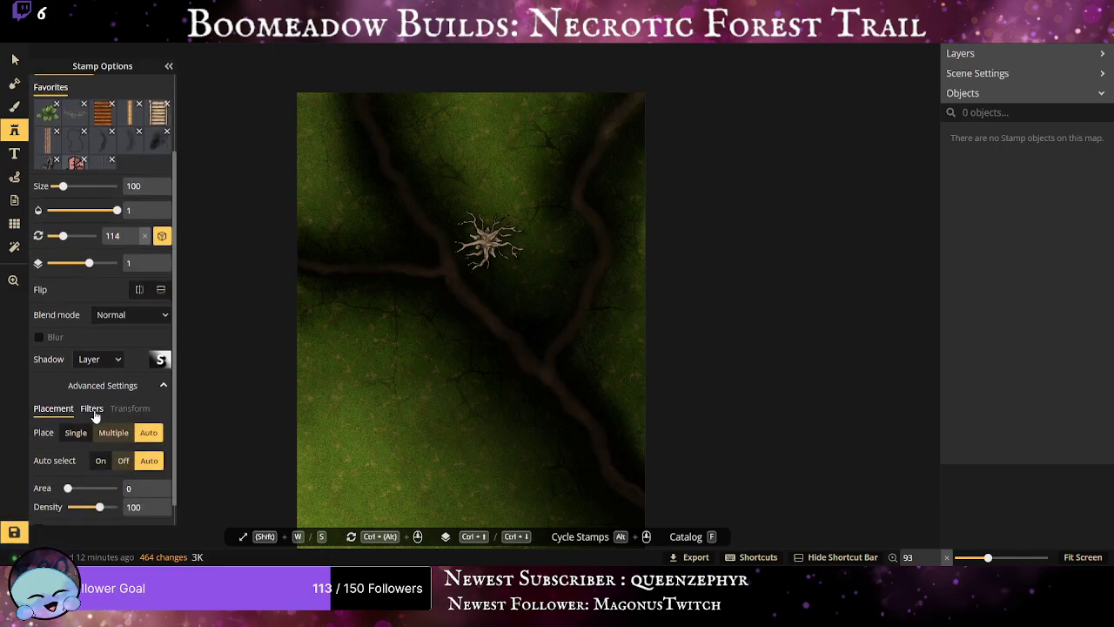
{"action": "left_click", "coordinate": [93, 406]}
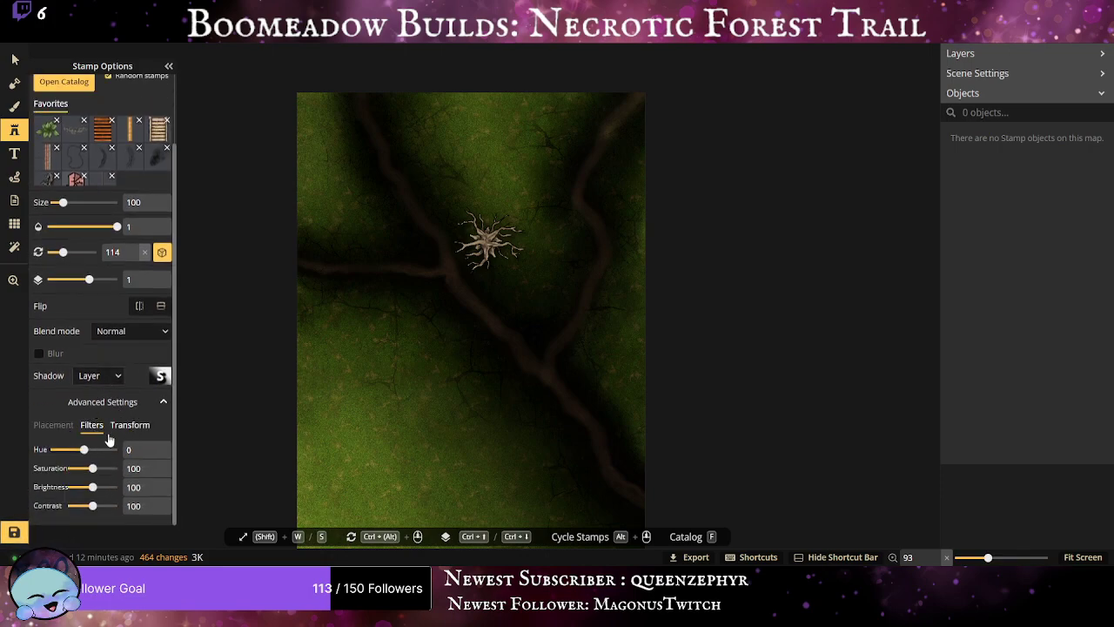
{"action": "mouse_move", "coordinate": [91, 488]}
{"action": "left_mouse_down"}
{"action": "mouse_move", "coordinate": [70, 497]}
{"action": "mouse_move", "coordinate": [105, 469]}
{"action": "mouse_move", "coordinate": [20, 472]}
{"action": "mouse_move", "coordinate": [84, 486]}
{"action": "mouse_move", "coordinate": [101, 512]}
{"action": "mouse_move", "coordinate": [77, 487]}
{"action": "left_mouse_up"}
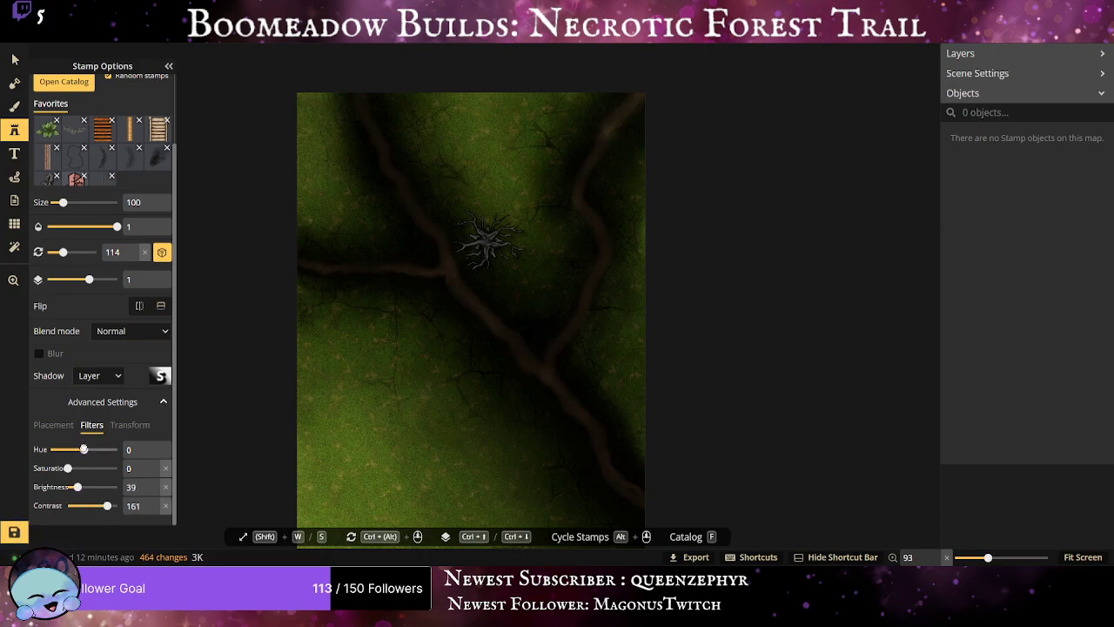
{"action": "left_click_drag", "start_coordinate": [84, 449], "coordinate": [71, 450]}
{"action": "left_click_drag", "start_coordinate": [102, 449], "coordinate": [81, 449]}
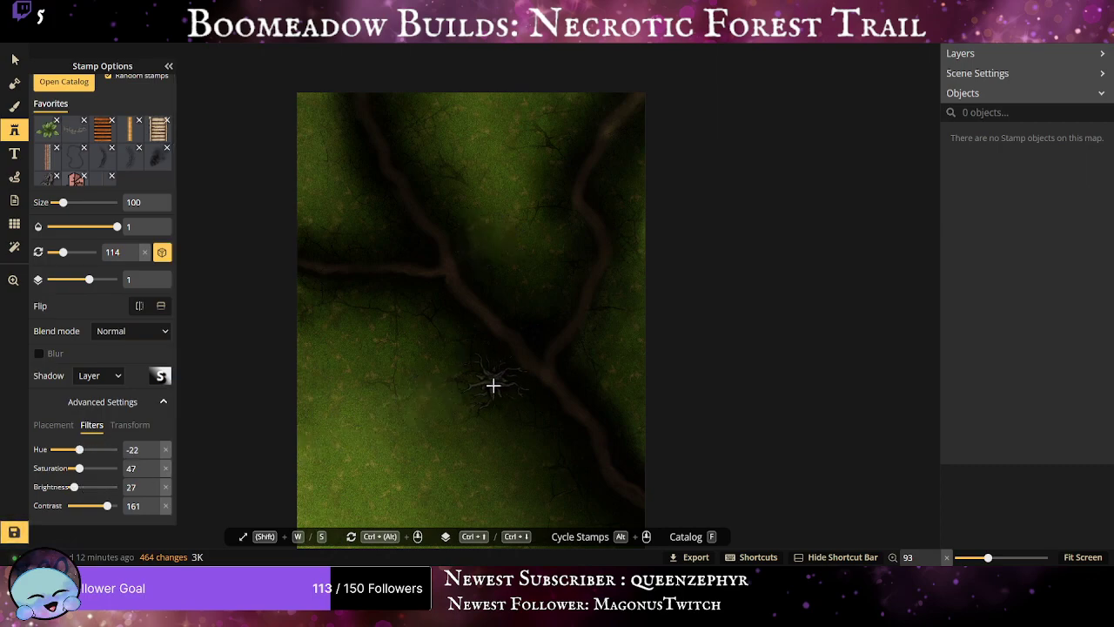
{"action": "scroll", "coordinate": [462, 357], "scroll_direction": "up", "scroll_amount": 1}
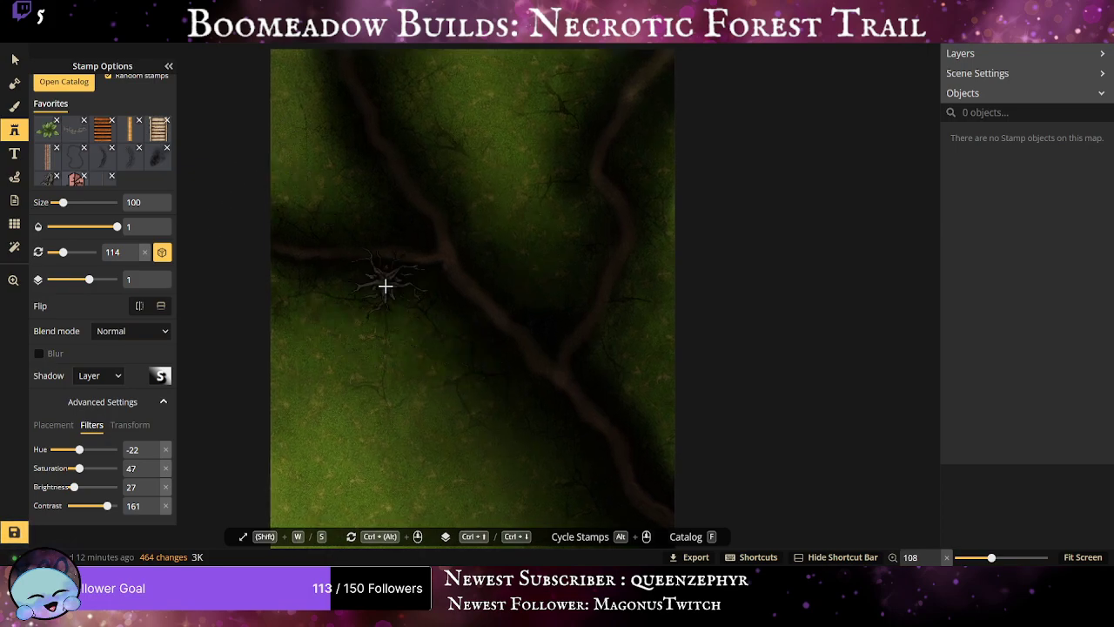
{"action": "scroll", "coordinate": [111, 190], "scroll_direction": "up", "scroll_amount": 2}
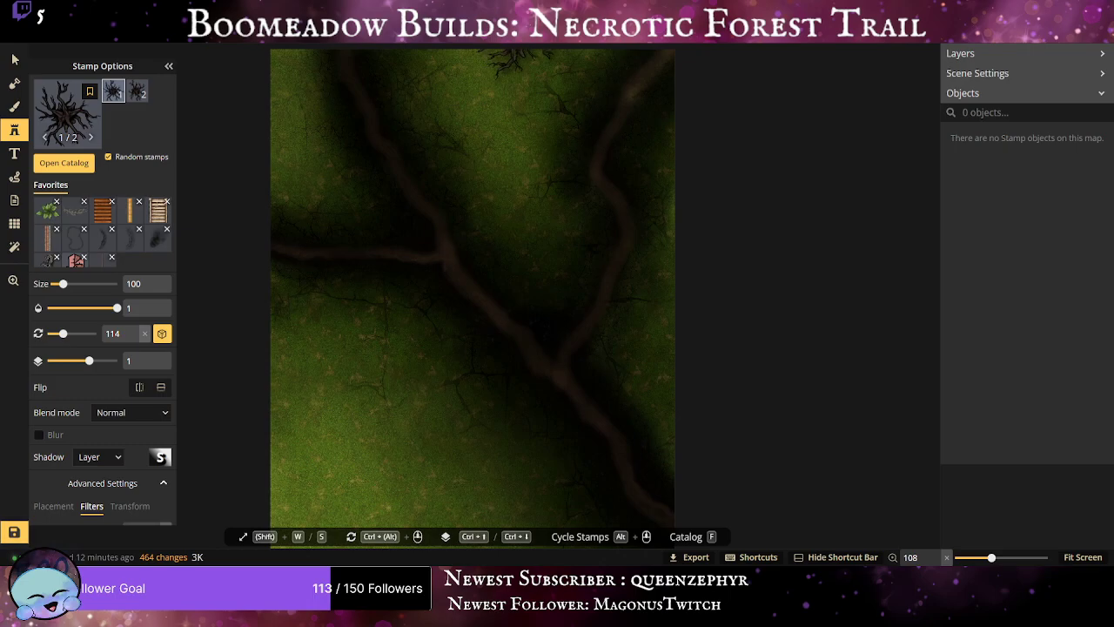
Raise the dead tree stamp to layer 3 and set its size to 50.
{"action": "key", "text": "ctrl+bracketright"}
{"action": "key", "text": "ctrl+bracketright"}
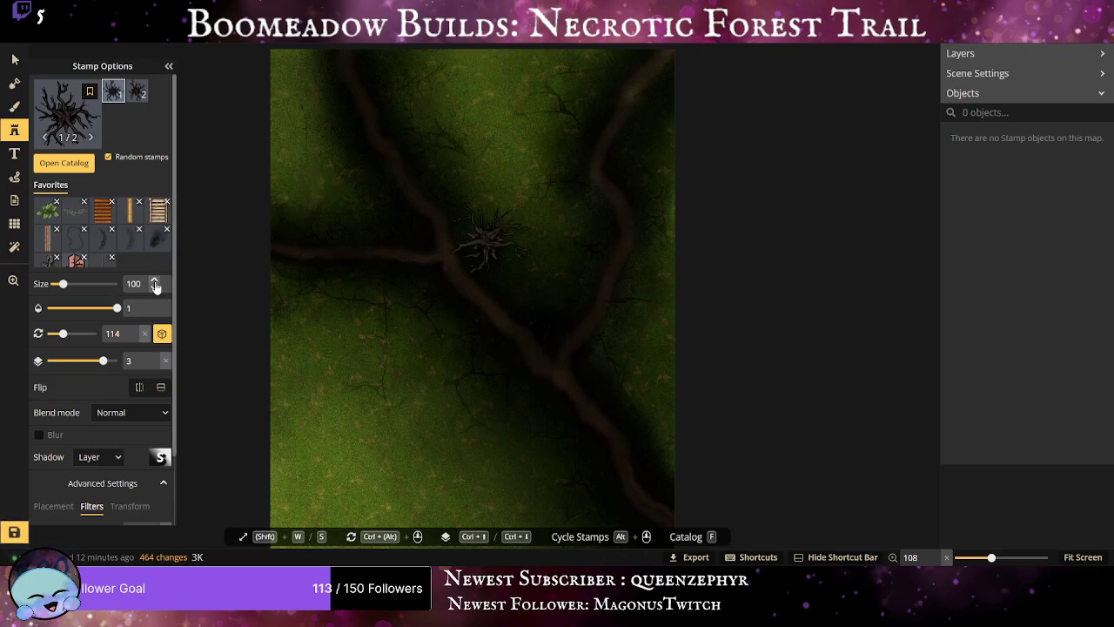
{"action": "left_click_drag", "start_coordinate": [150, 283], "coordinate": [82, 289]}
{"action": "type", "text": "50"}
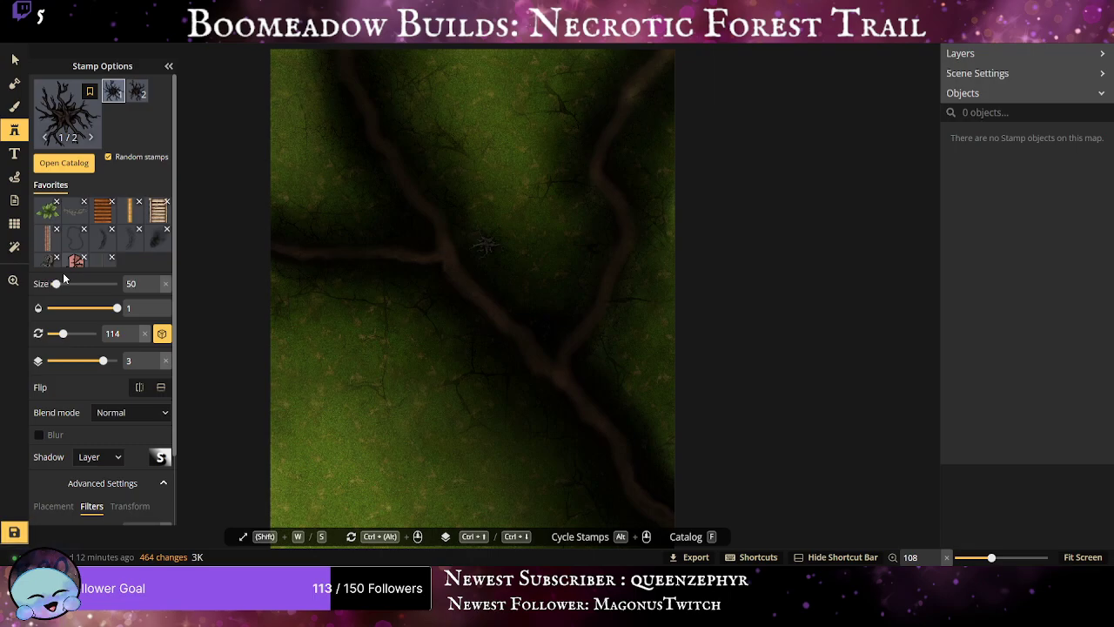
Place one dead tree at the map's west edge and a cluster of four just below the western path junction.
{"action": "left_click", "coordinate": [276, 267]}
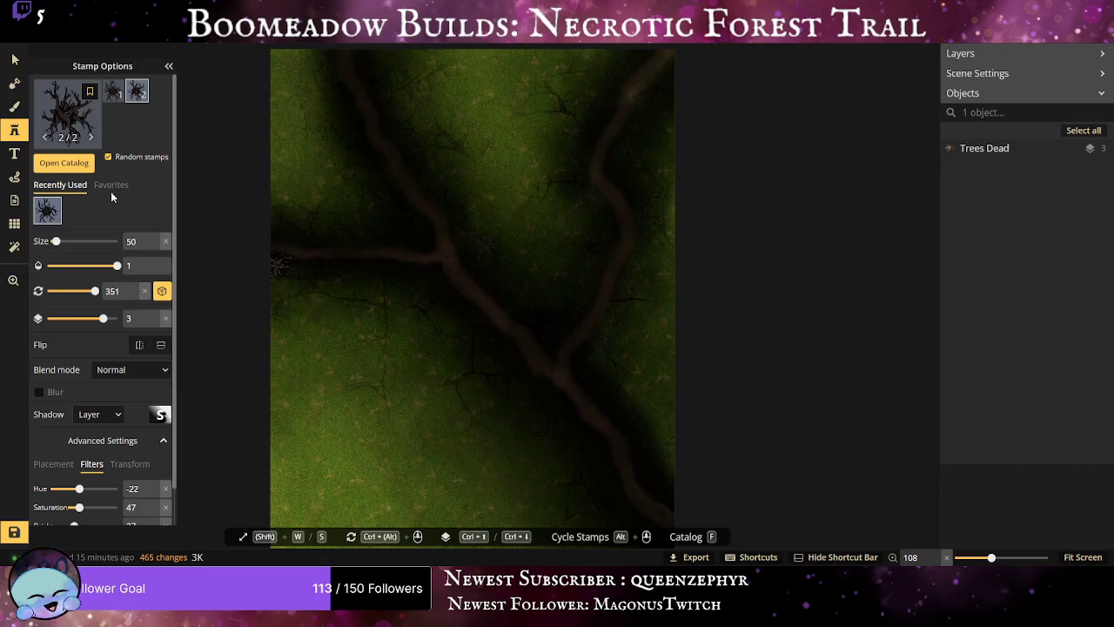
{"action": "left_click", "coordinate": [435, 273]}
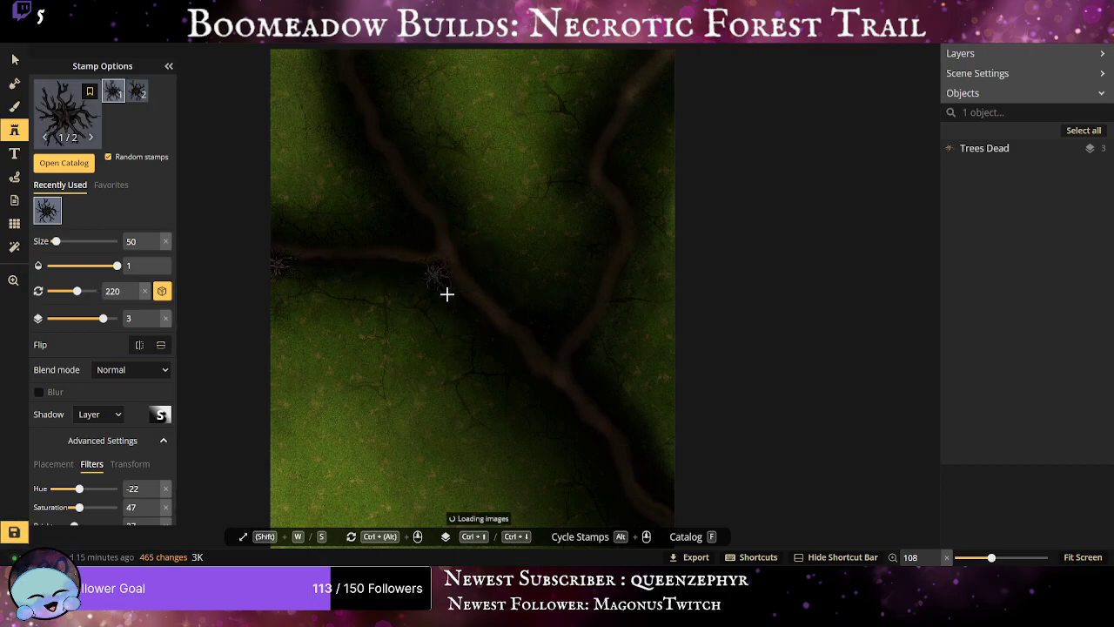
{"action": "left_click", "coordinate": [438, 296]}
{"action": "left_click", "coordinate": [426, 309]}
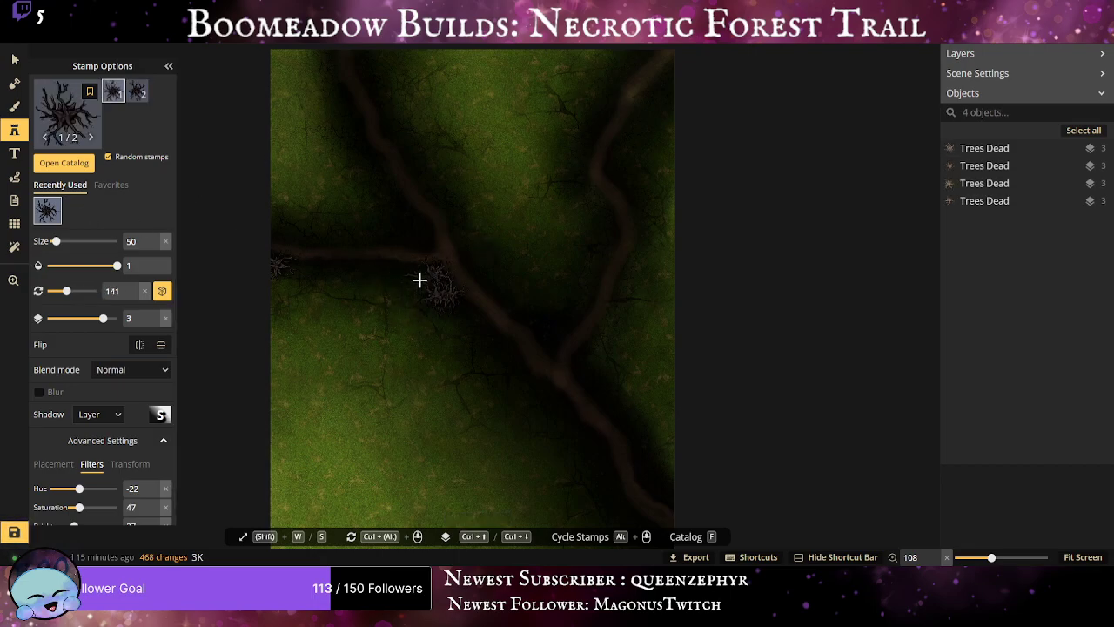
{"action": "left_click", "coordinate": [420, 279]}
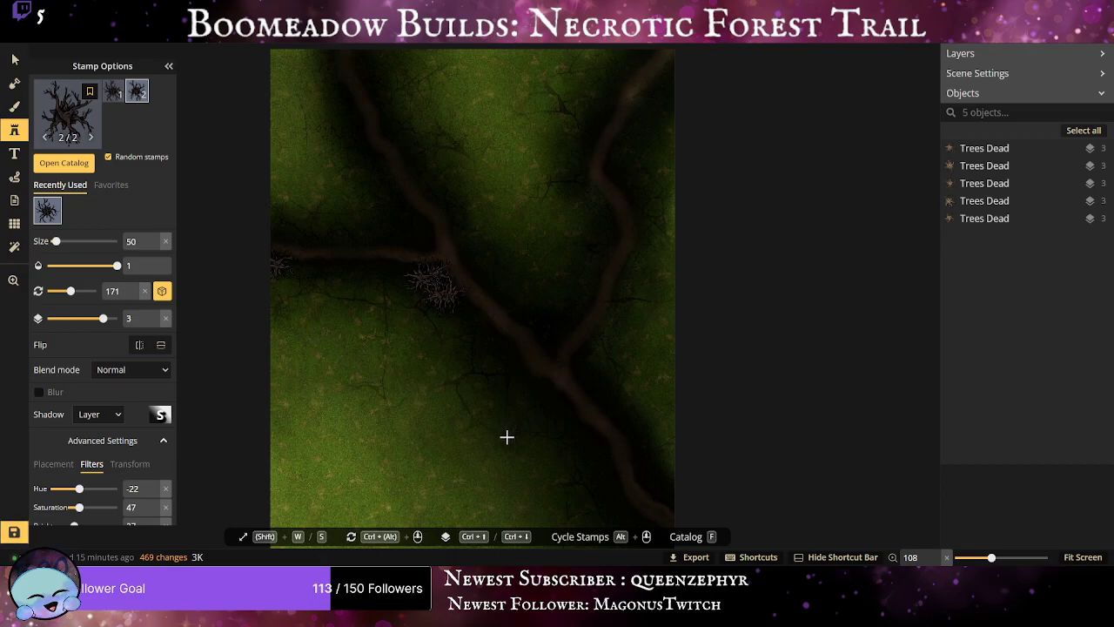
Undo all five dead tree placements.
{"action": "key", "text": "ctrl+z"}
{"action": "key", "text": "ctrl+z"}
{"action": "key", "text": "ctrl+z"}
{"action": "key", "text": "ctrl+z"}
{"action": "key", "text": "ctrl+z"}
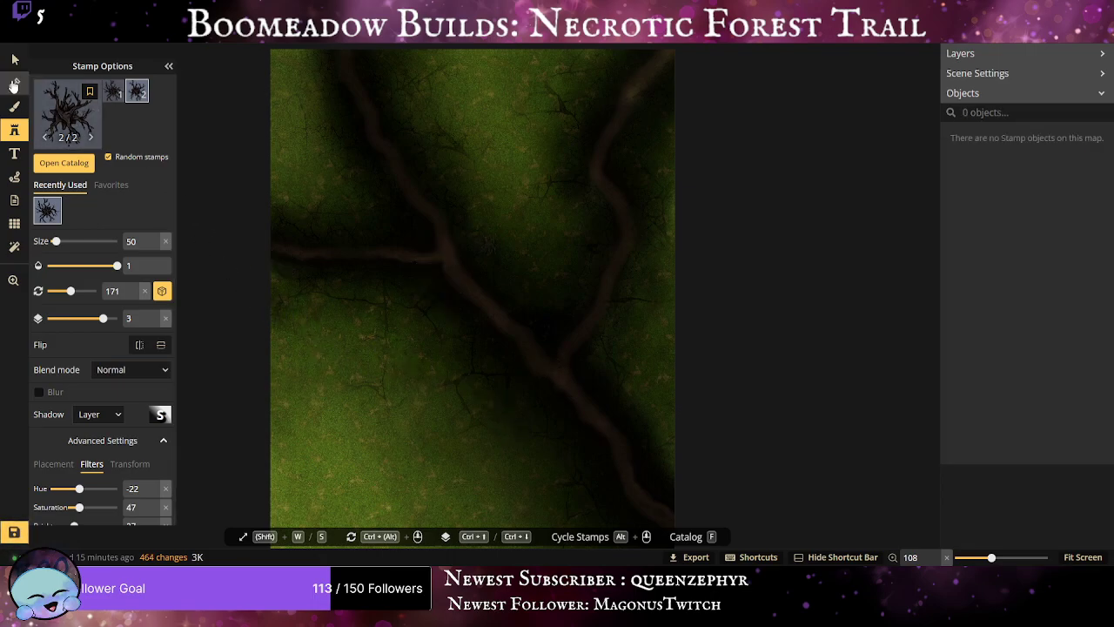
Search the stamp catalog for "tree" and look through the matching packs.
{"action": "key", "text": "f"}
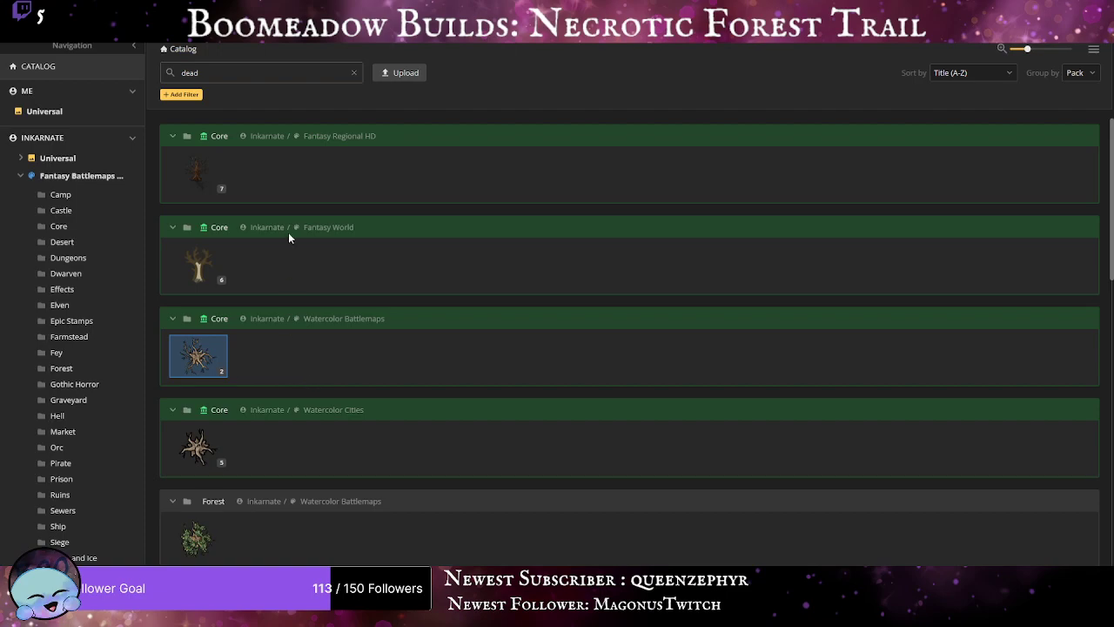
{"action": "double_click", "coordinate": [286, 73]}
{"action": "type", "text": "tr"}
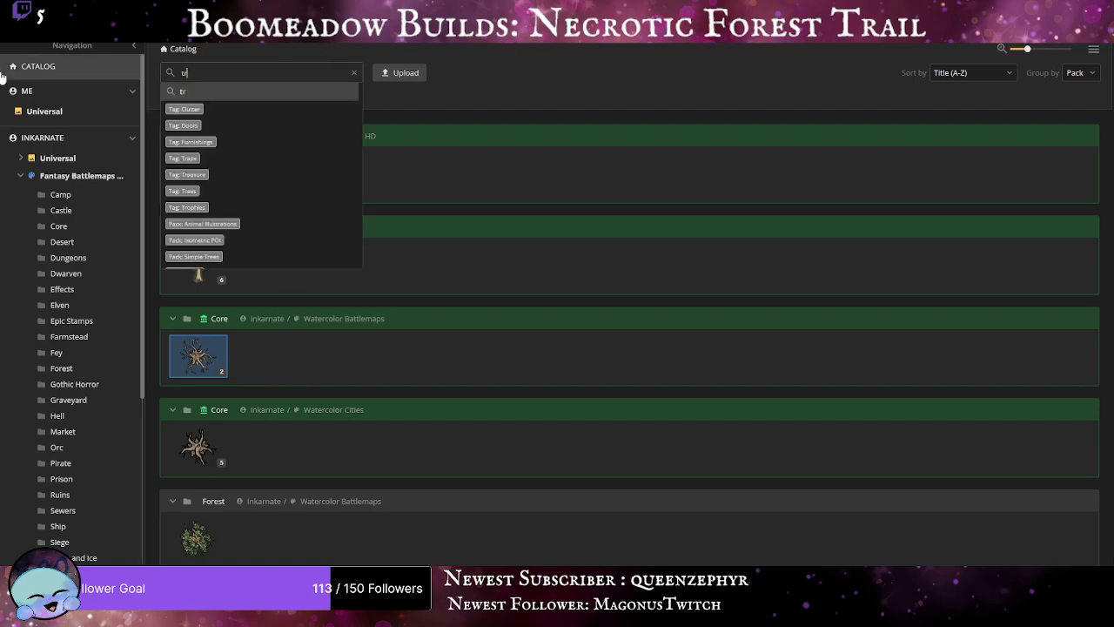
{"action": "type", "text": "ee"}
{"action": "key", "text": "Return"}
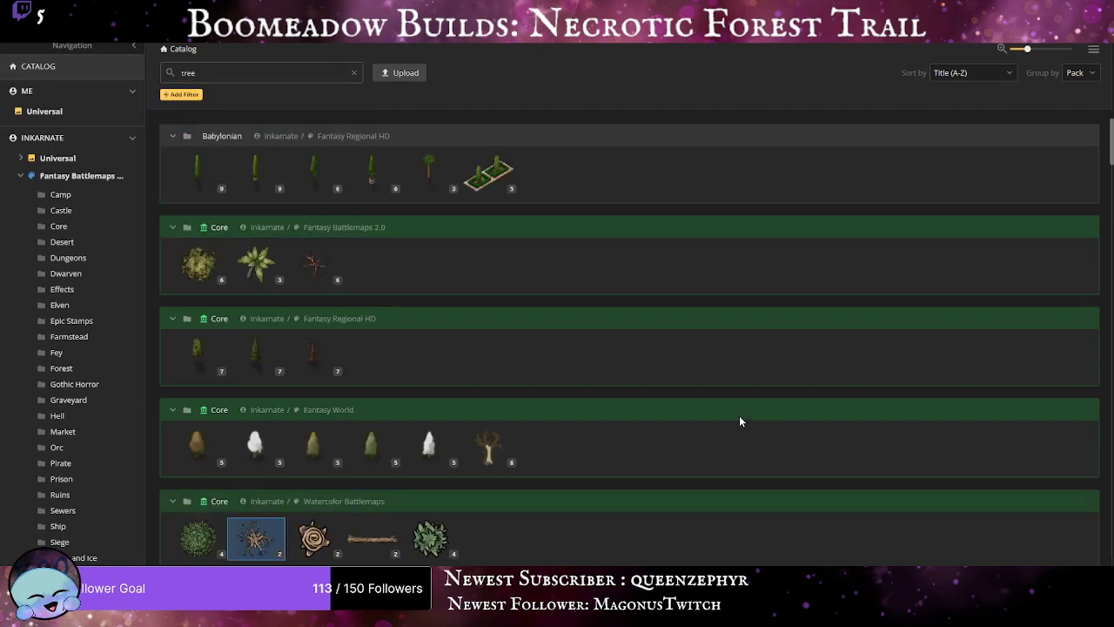
{"action": "scroll", "coordinate": [726, 402], "scroll_direction": "down", "scroll_amount": 4}
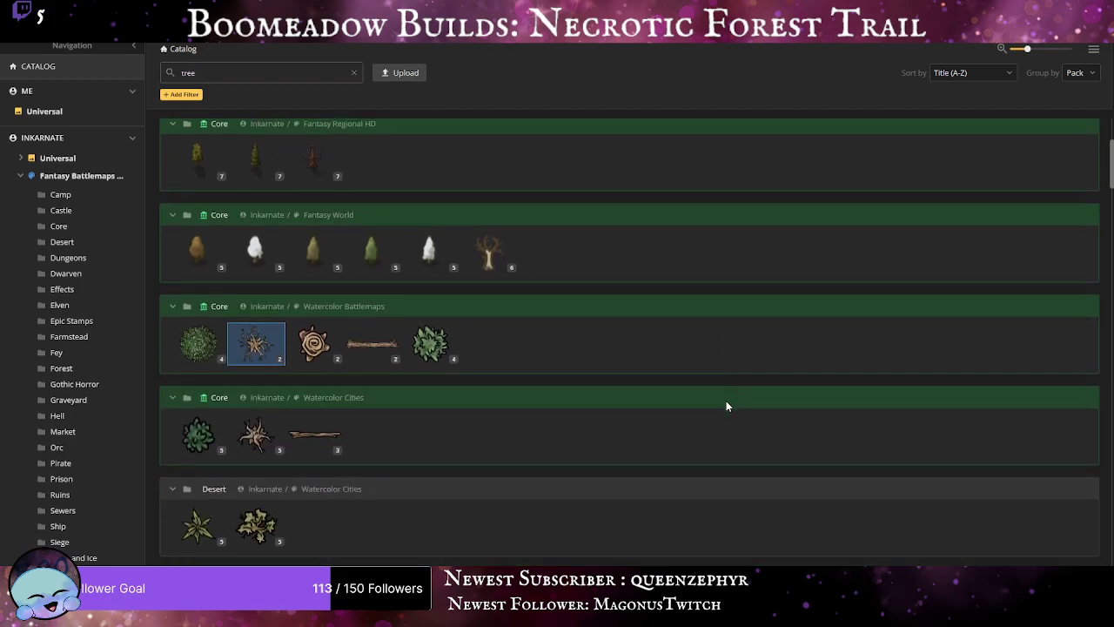
{"action": "scroll", "coordinate": [726, 405], "scroll_direction": "down", "scroll_amount": 7}
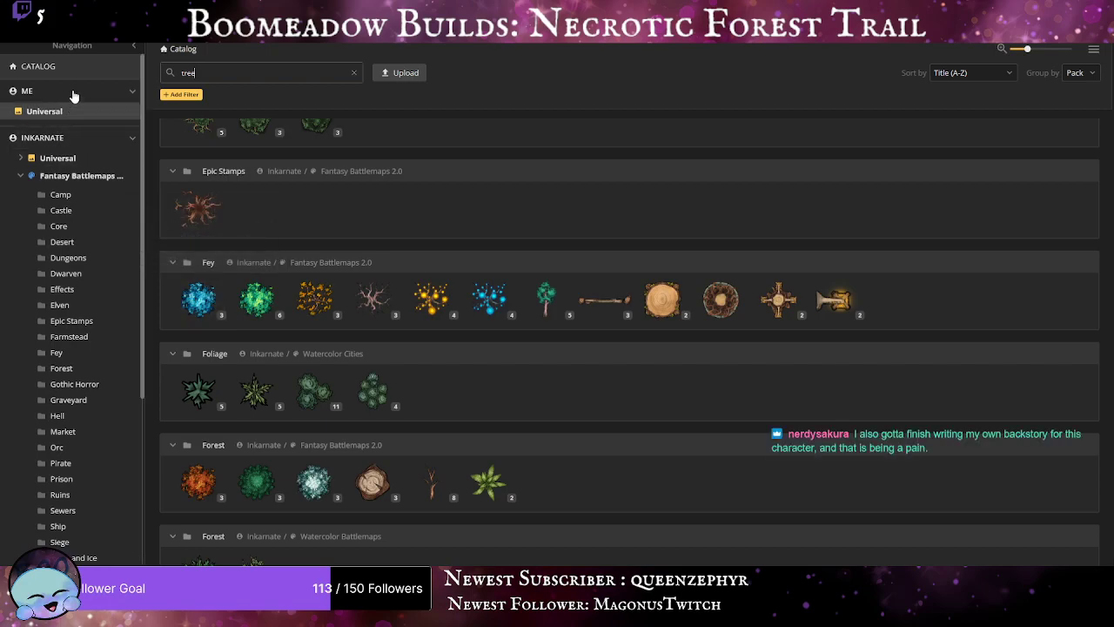
Clear the catalog search and browse the full list of packs down to the Fantasy Battlemaps 2.0 Fey pack.
{"action": "left_click", "coordinate": [354, 75]}
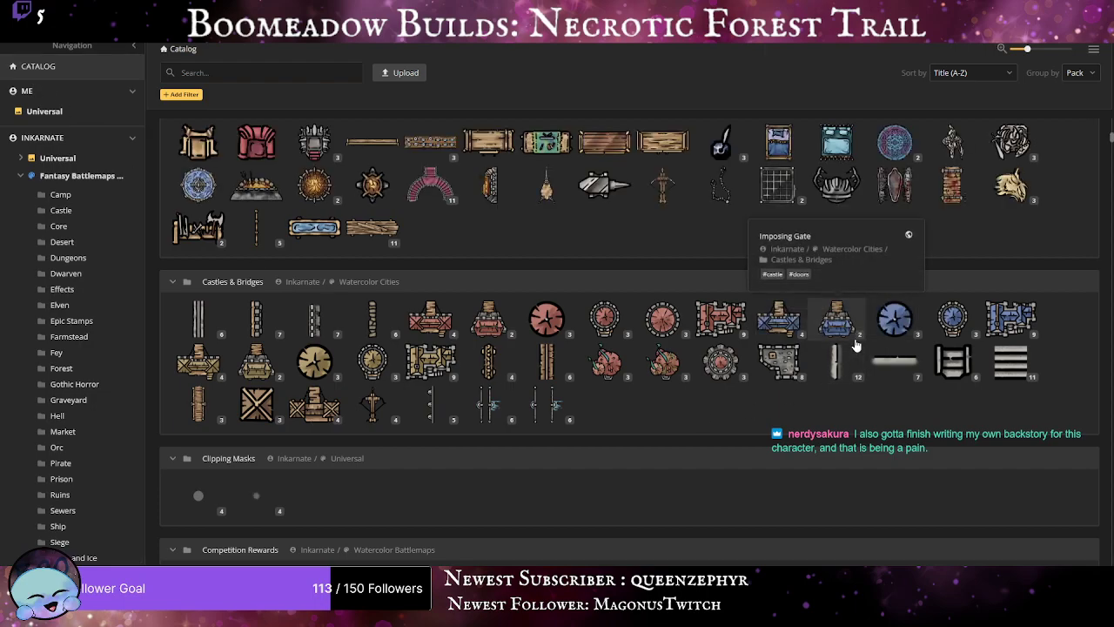
{"action": "scroll", "coordinate": [911, 407], "scroll_direction": "down", "scroll_amount": 15}
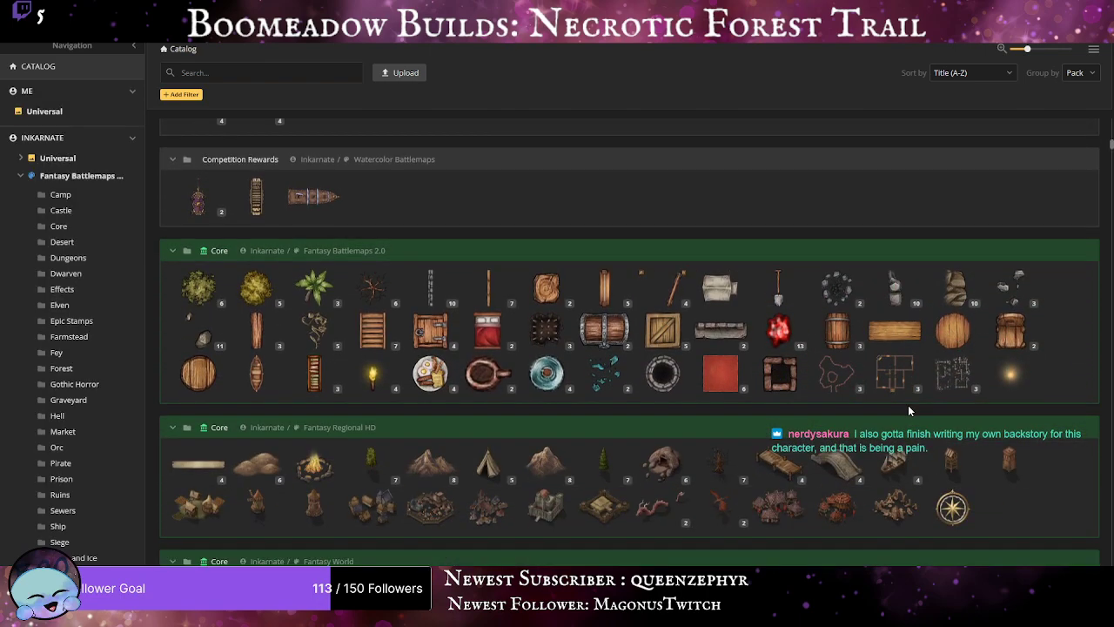
{"action": "scroll", "coordinate": [905, 409], "scroll_direction": "down", "scroll_amount": 15}
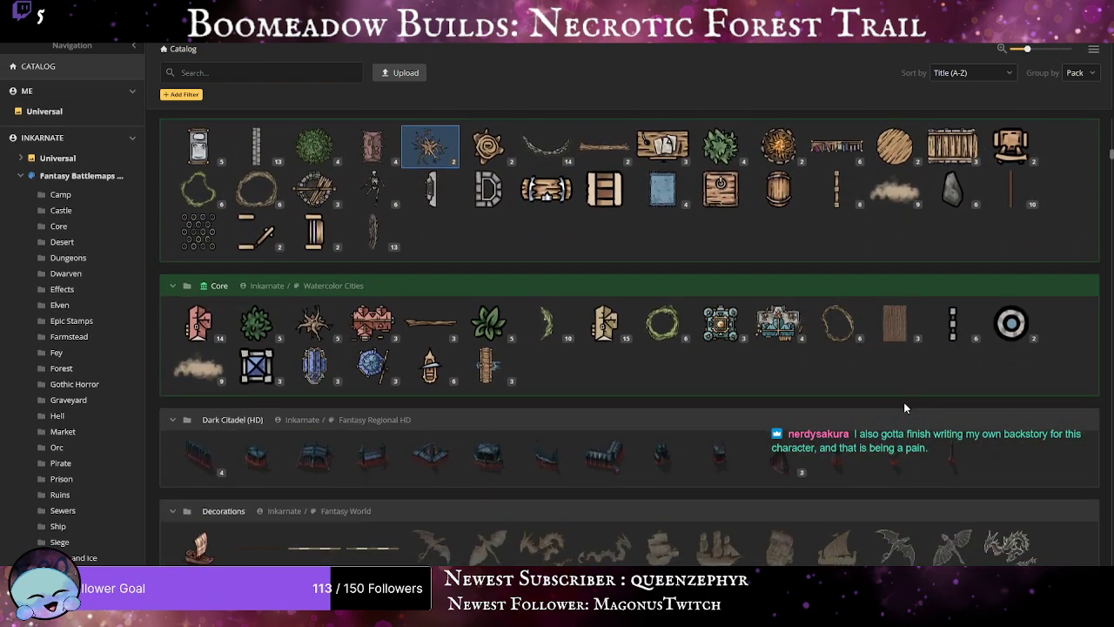
{"action": "scroll", "coordinate": [903, 407], "scroll_direction": "down", "scroll_amount": 15}
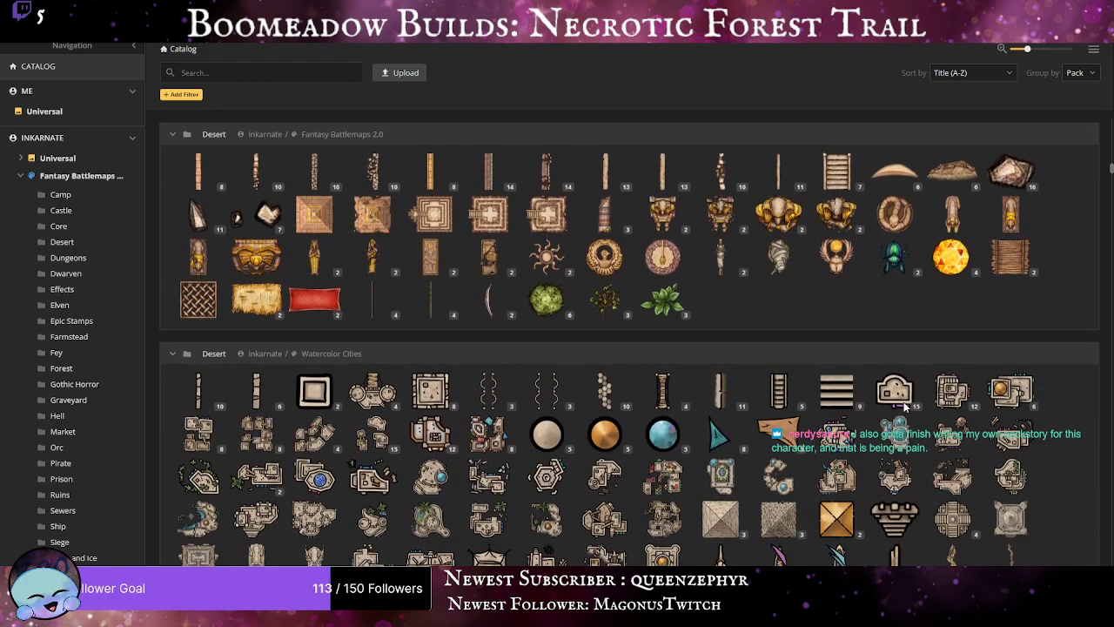
{"action": "scroll", "coordinate": [905, 406], "scroll_direction": "down", "scroll_amount": 15}
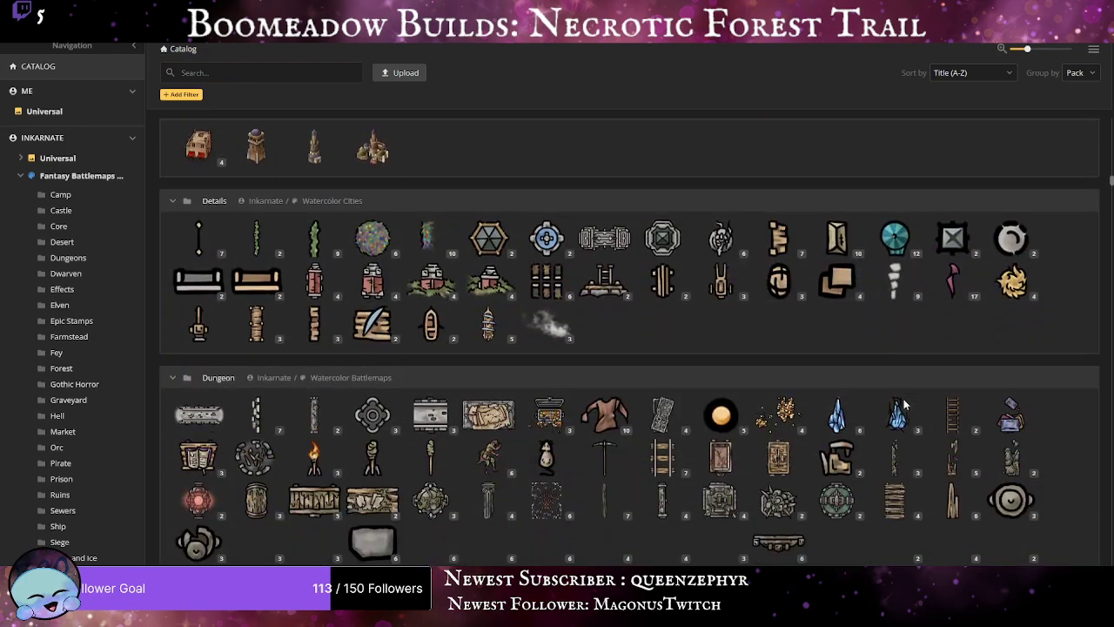
{"action": "scroll", "coordinate": [904, 403], "scroll_direction": "down", "scroll_amount": 15}
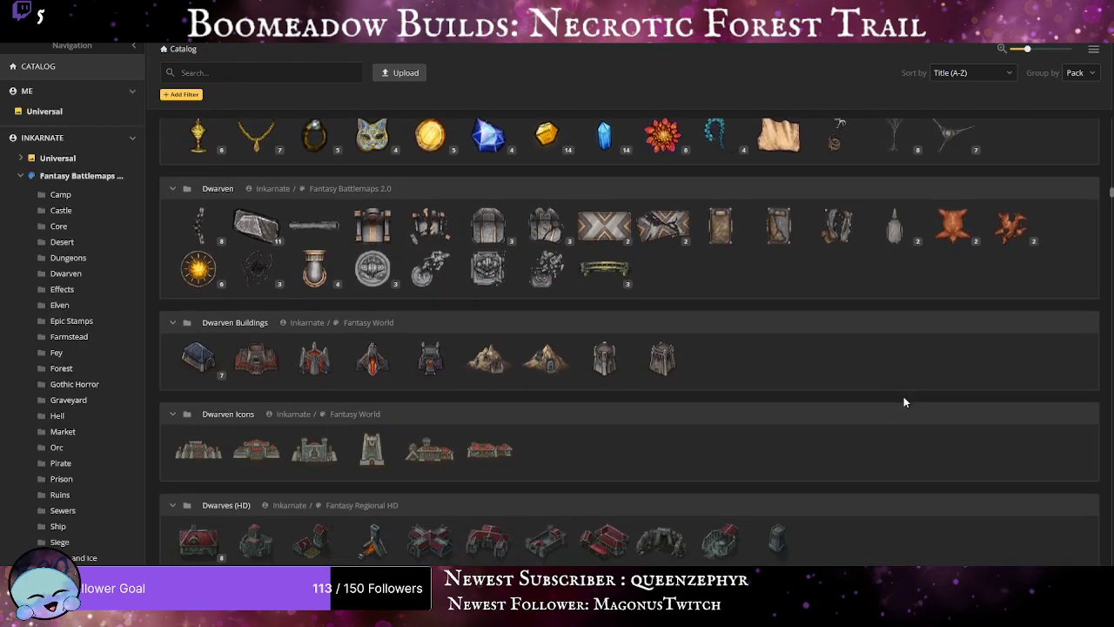
{"action": "scroll", "coordinate": [904, 402], "scroll_direction": "down", "scroll_amount": 15}
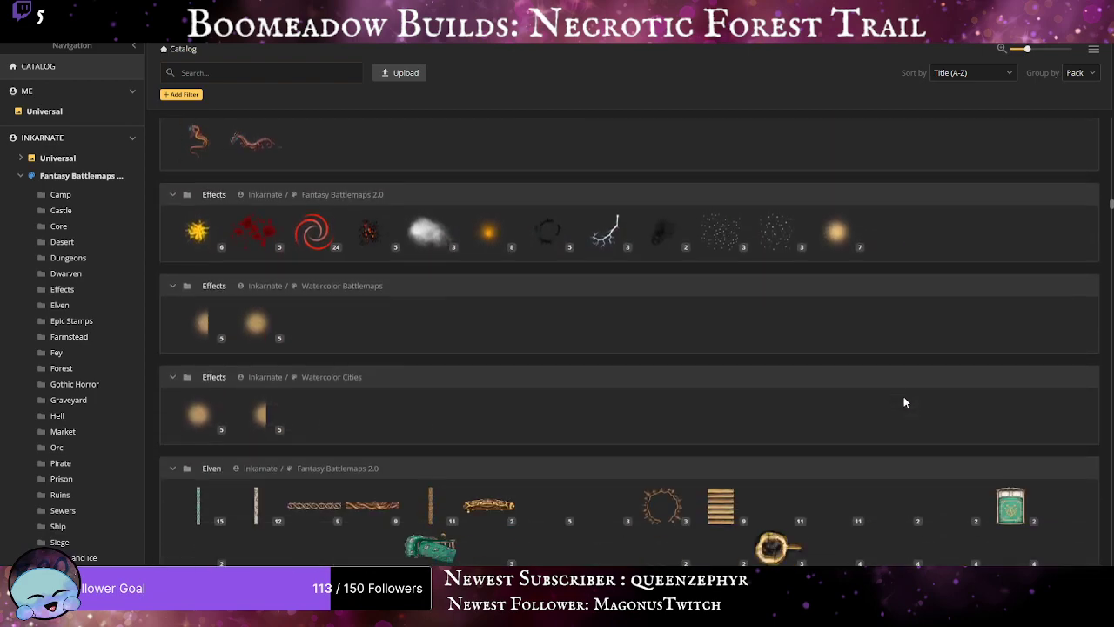
{"action": "scroll", "coordinate": [904, 403], "scroll_direction": "down", "scroll_amount": 3}
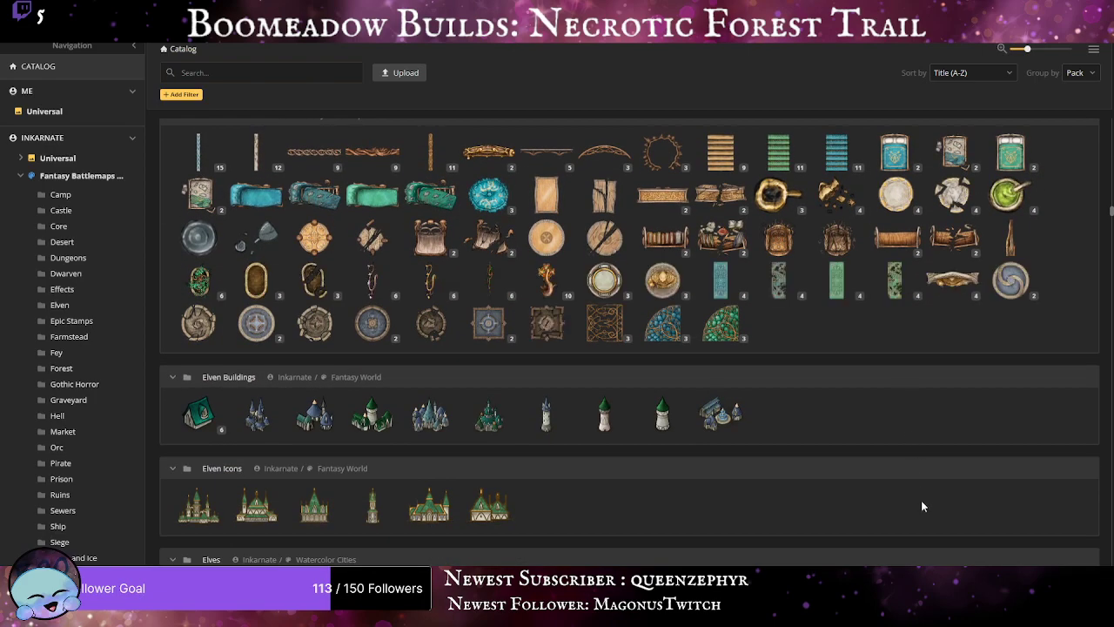
{"action": "scroll", "coordinate": [691, 424], "scroll_direction": "down", "scroll_amount": 6}
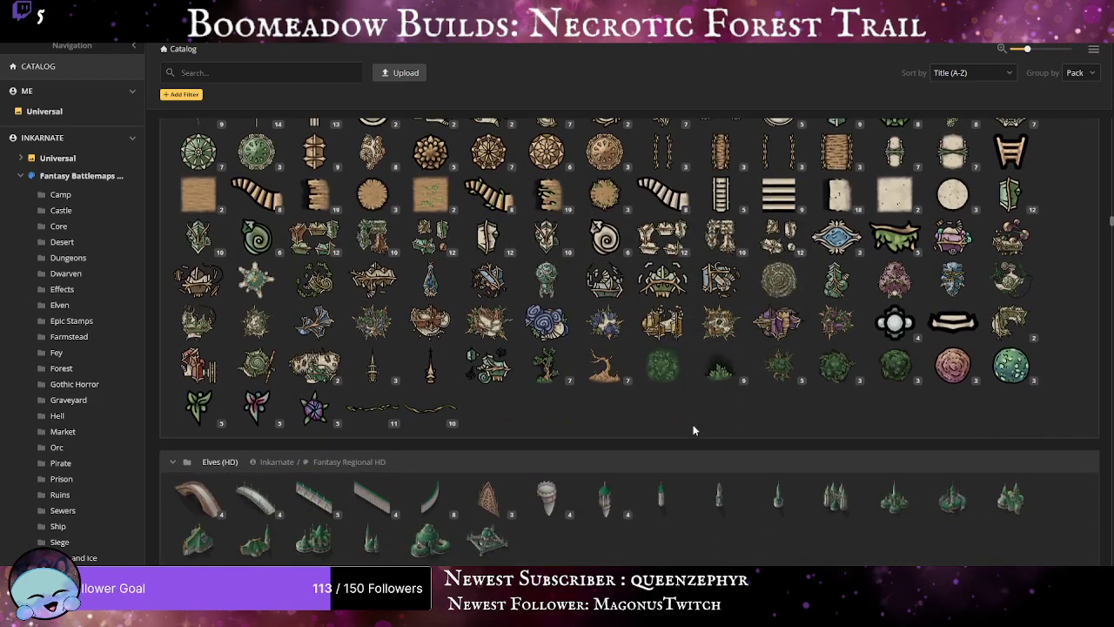
{"action": "scroll", "coordinate": [694, 419], "scroll_direction": "down", "scroll_amount": 4}
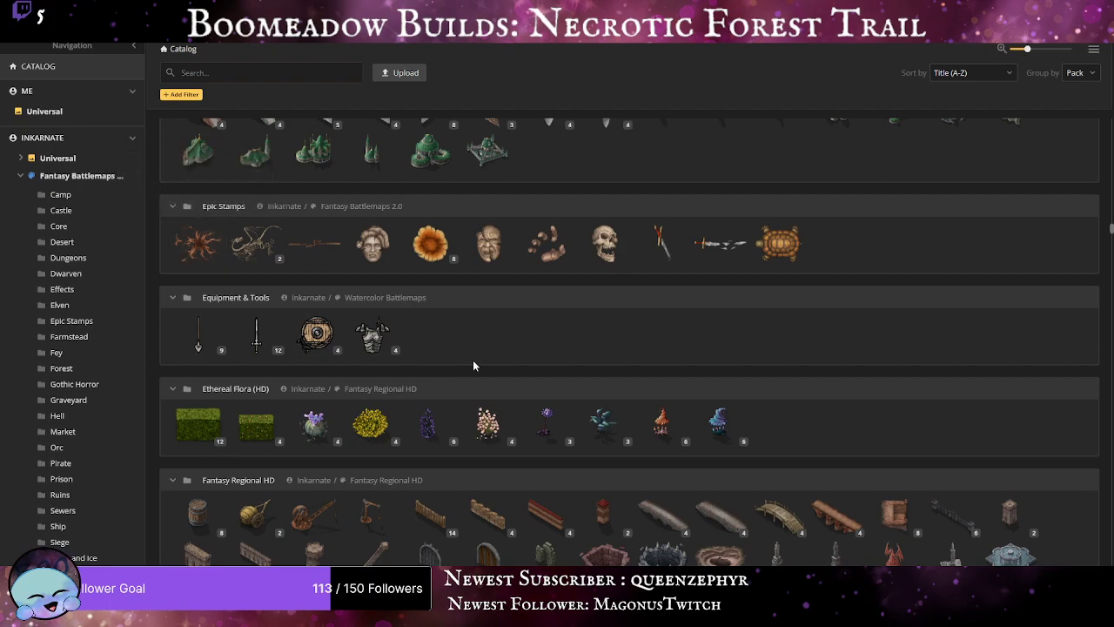
{"action": "scroll", "coordinate": [510, 361], "scroll_direction": "down", "scroll_amount": 9}
{"action": "scroll", "coordinate": [509, 360], "scroll_direction": "down", "scroll_amount": 1}
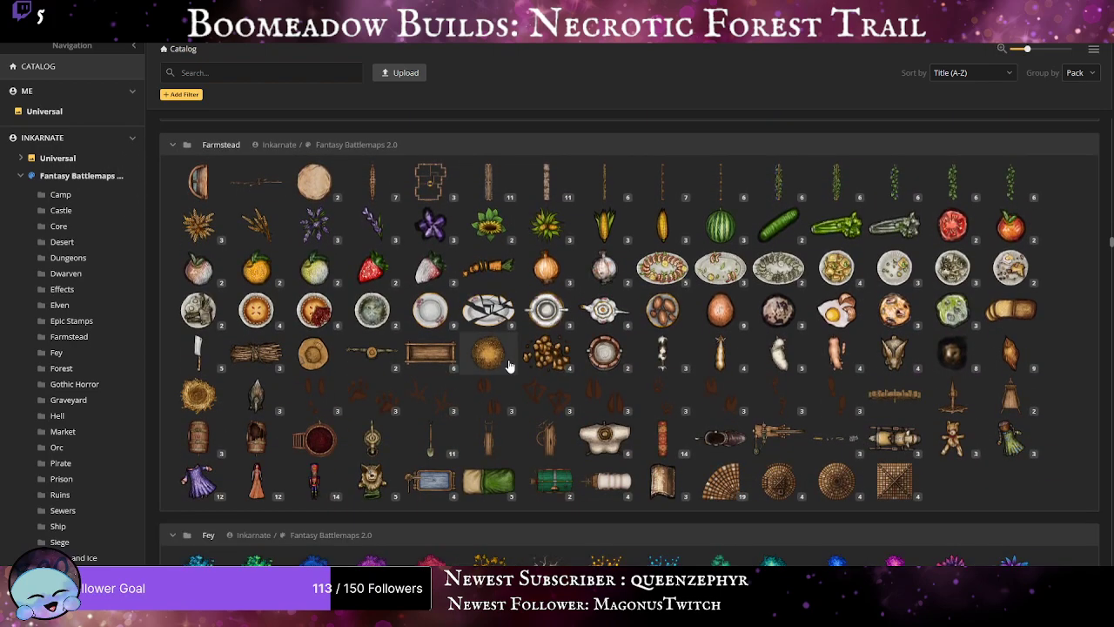
{"action": "scroll", "coordinate": [508, 368], "scroll_direction": "down", "scroll_amount": 3}
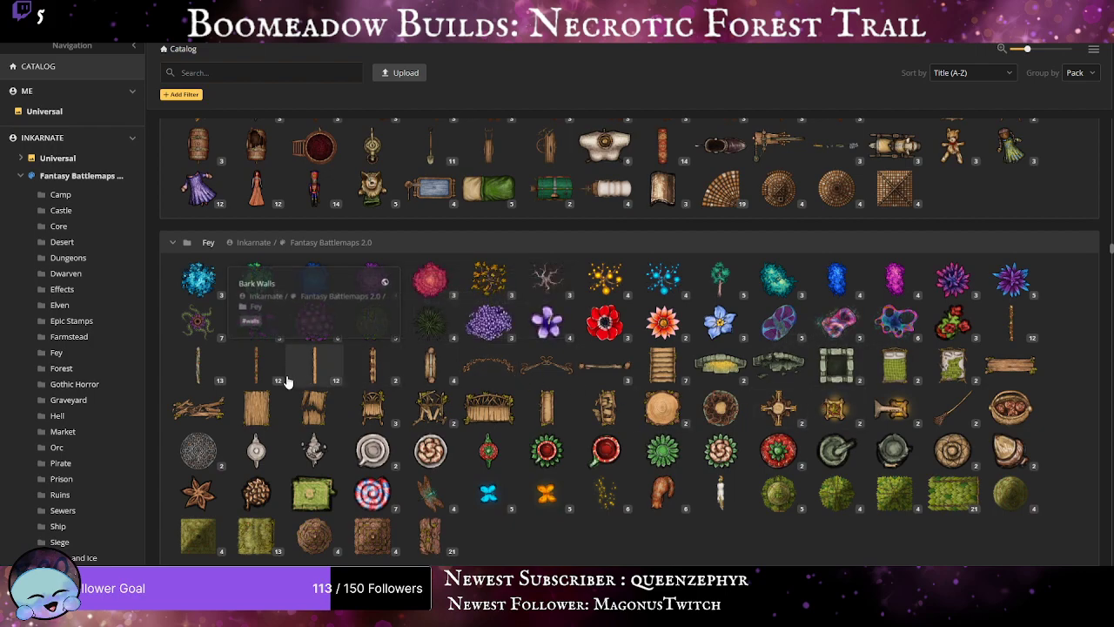
Choose the Azure Phosphor Oaks stamp from the Fey pack and set its size to 100.
{"action": "left_click", "coordinate": [569, 299]}
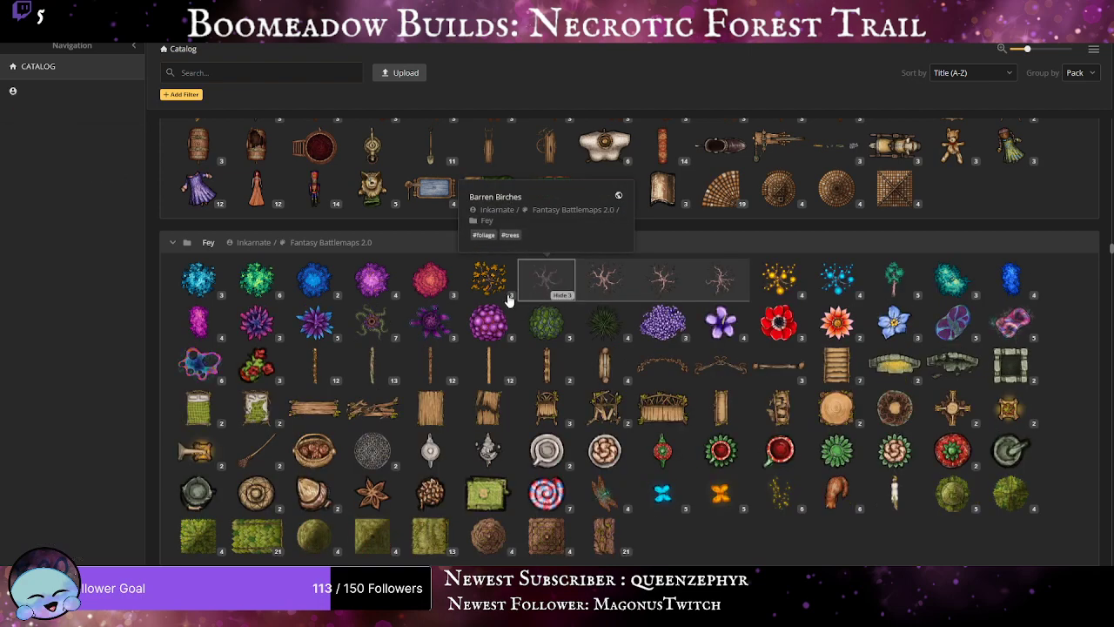
{"action": "left_click", "coordinate": [199, 278]}
{"action": "left_click_drag", "start_coordinate": [404, 420], "coordinate": [453, 251]}
{"action": "scroll", "coordinate": [485, 248], "scroll_direction": "up", "scroll_amount": 1}
{"action": "left_click", "coordinate": [485, 248]}
{"action": "double_click", "coordinate": [140, 241]}
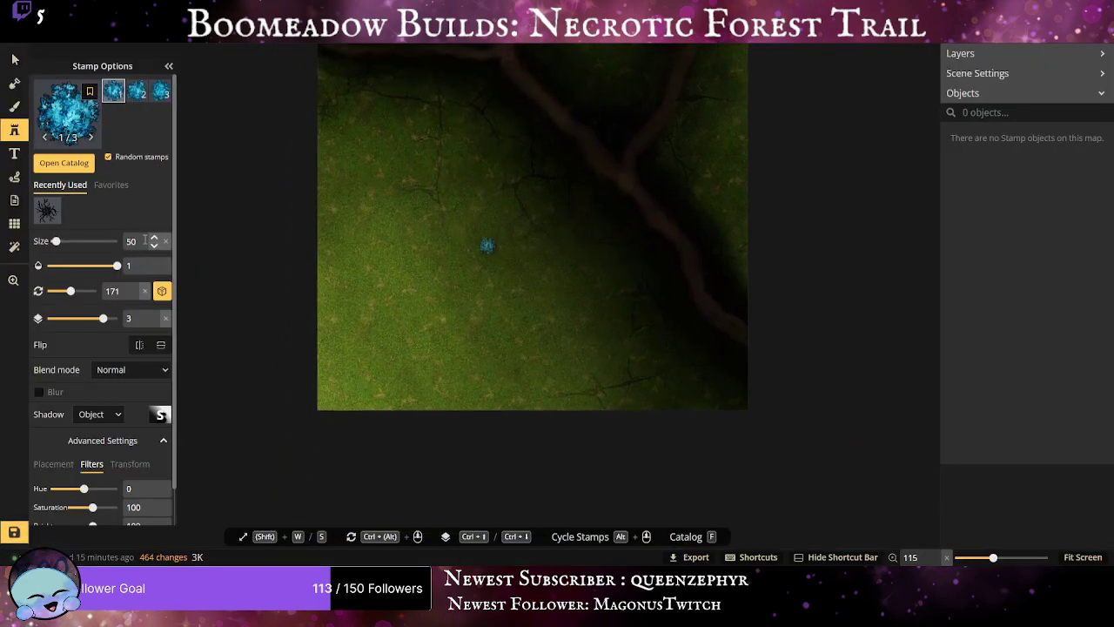
{"action": "type", "text": "100"}
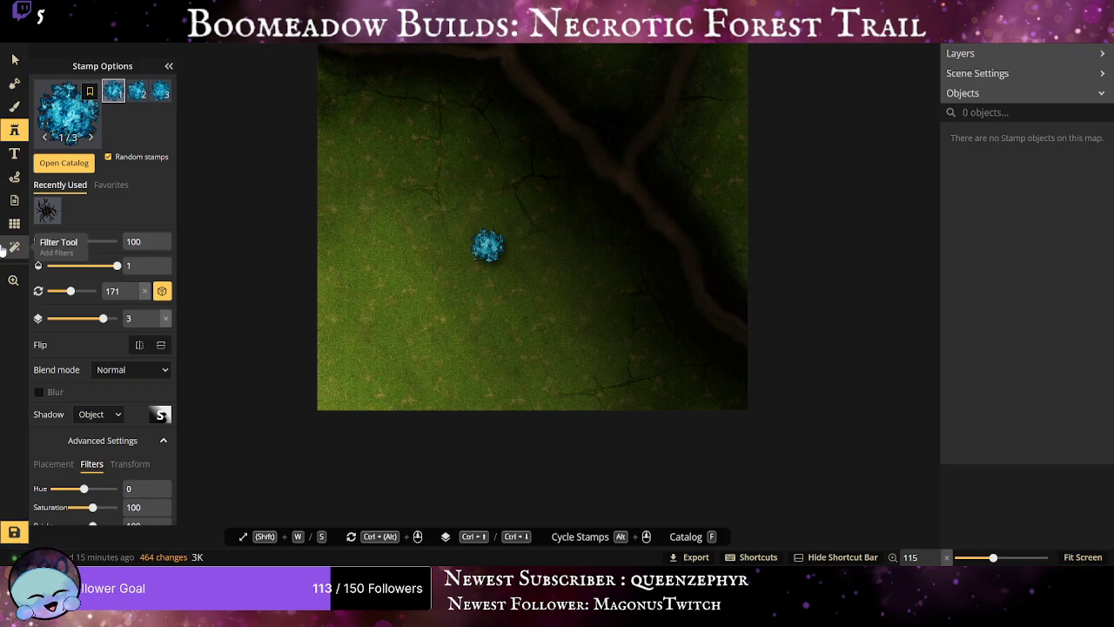
Scatter six Azure Phosphor Oaks along the map's left and bottom edges and in the lower-left clearing, undoing one misplaced tree.
{"action": "left_click", "coordinate": [319, 397]}
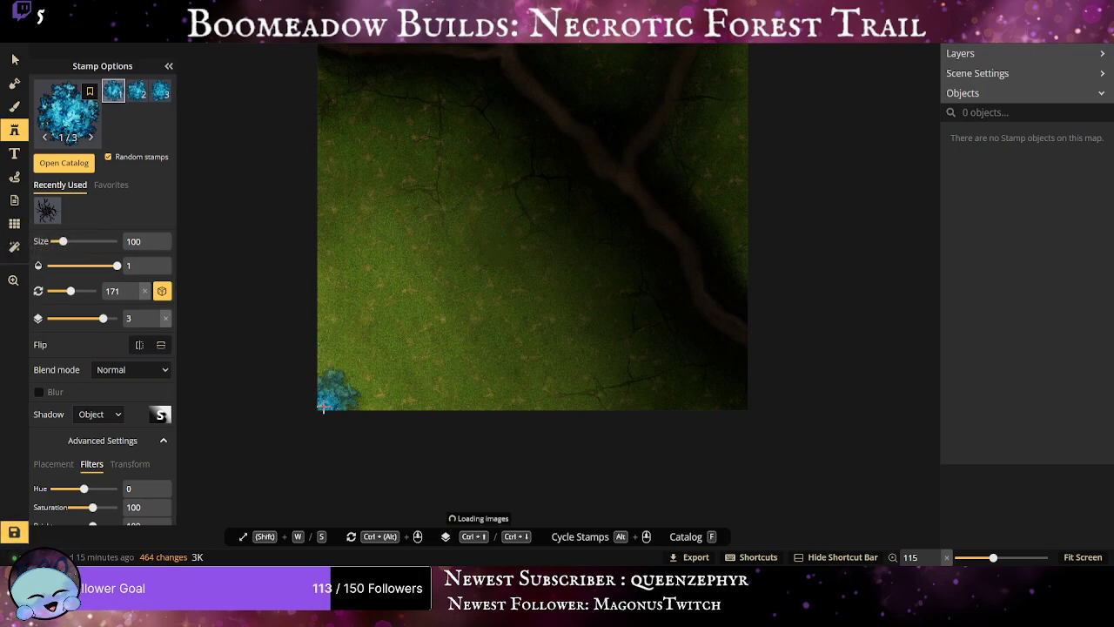
{"action": "left_click", "coordinate": [313, 278]}
{"action": "left_click", "coordinate": [440, 302]}
{"action": "left_click", "coordinate": [505, 387]}
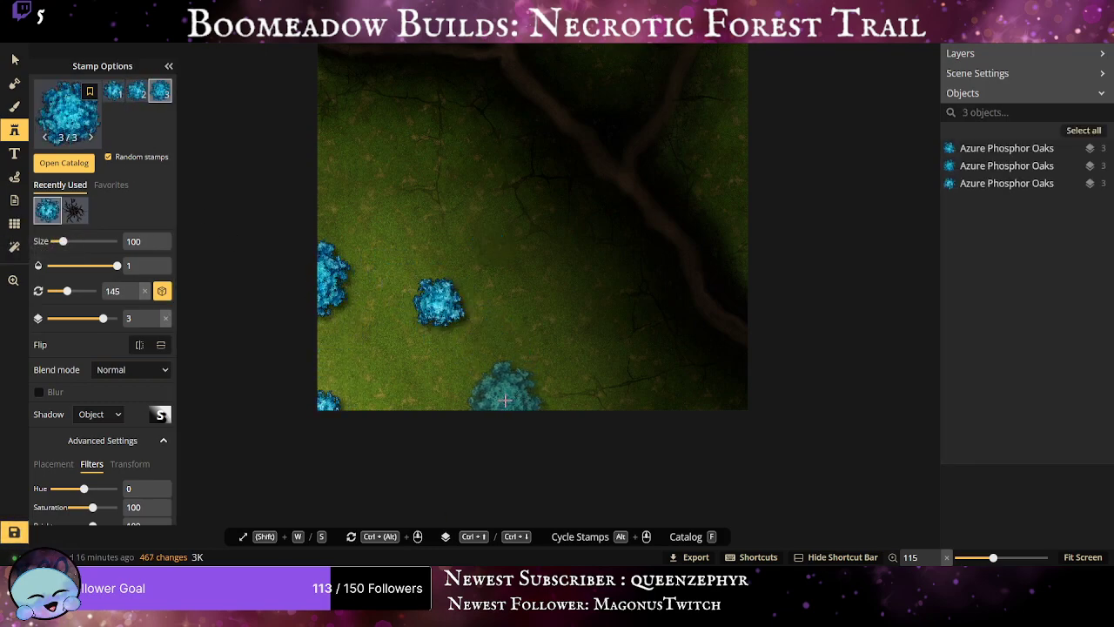
{"action": "left_click", "coordinate": [420, 403]}
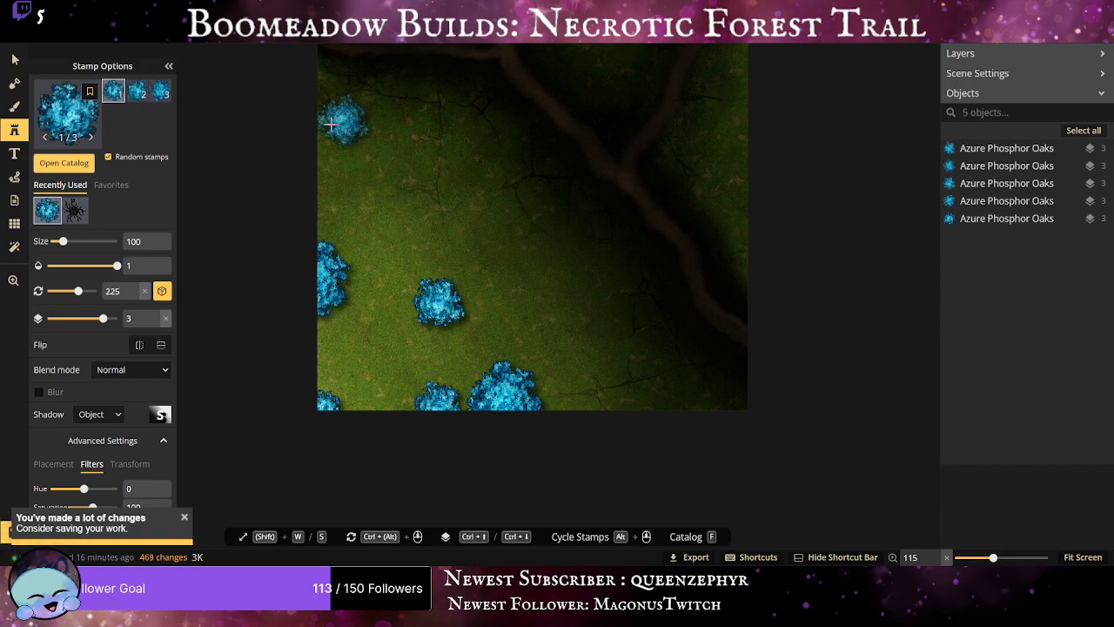
{"action": "left_click", "coordinate": [342, 122]}
{"action": "key", "text": "ctrl+z"}
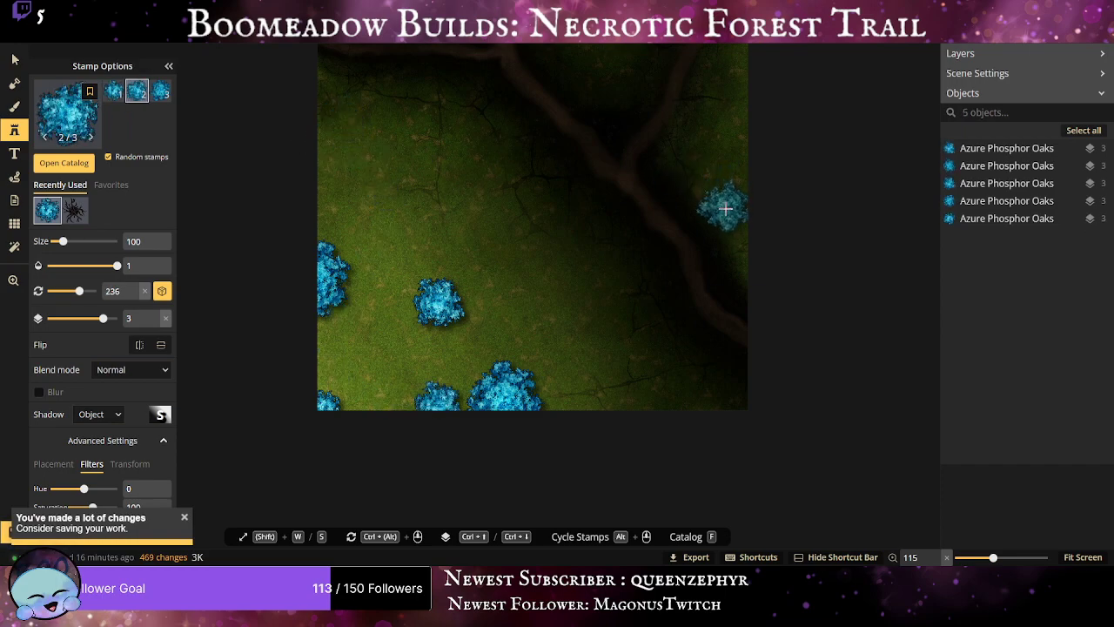
{"action": "left_click", "coordinate": [324, 165]}
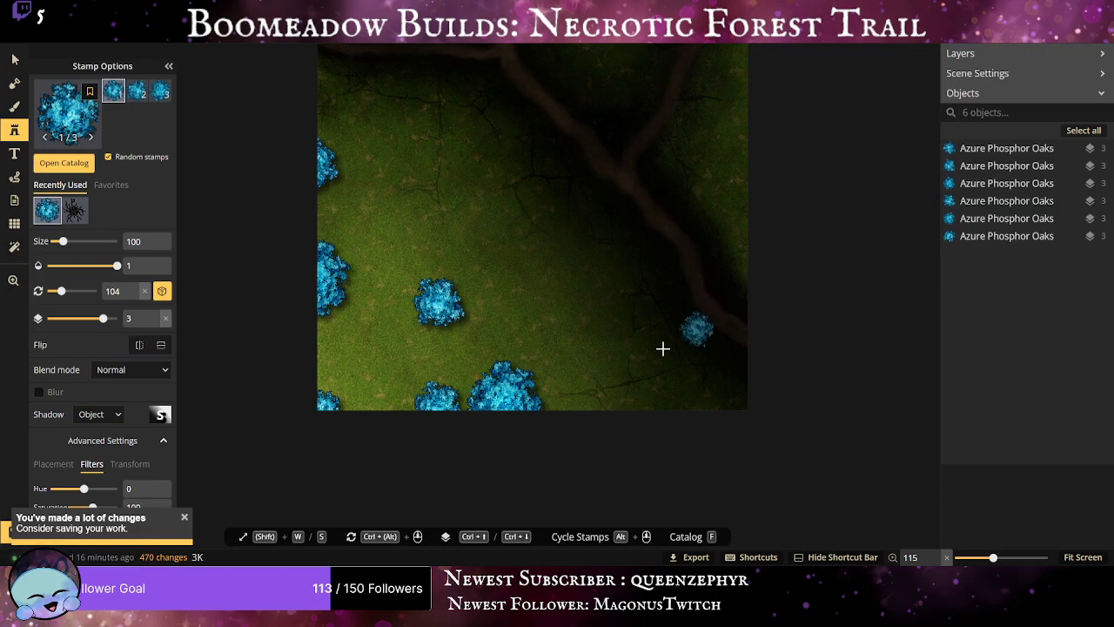
Place three Azure Phosphor Oaks along the map's right edge, beside the fork of the paths.
{"action": "left_click_drag", "start_coordinate": [697, 271], "coordinate": [430, 459]}
{"action": "scroll", "coordinate": [438, 438], "scroll_direction": "up", "scroll_amount": 1}
{"action": "left_click", "coordinate": [487, 334]}
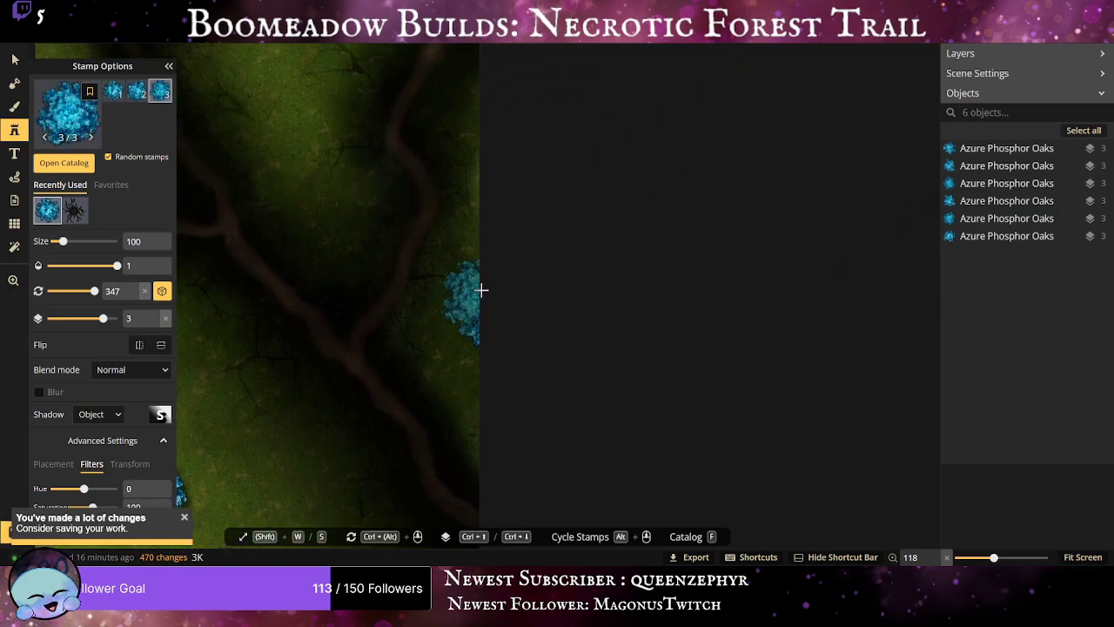
{"action": "left_click", "coordinate": [483, 401]}
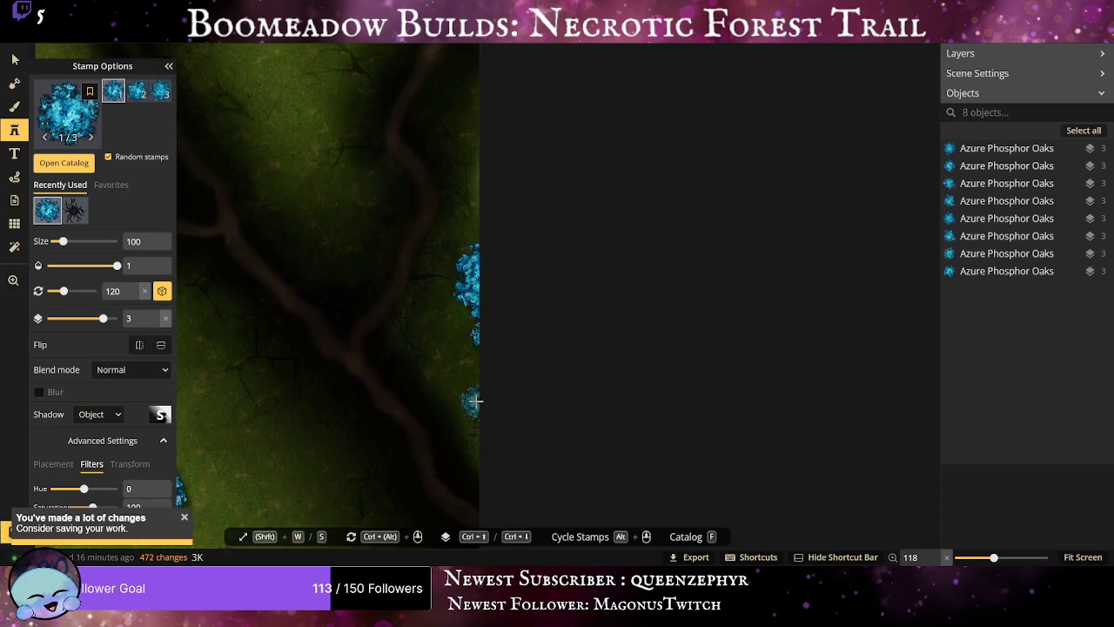
Place two Azure Phosphor Oaks at the map's top edge and two more in the clearing between the upper paths.
{"action": "left_click", "coordinate": [372, 111]}
{"action": "left_click_drag", "start_coordinate": [372, 155], "coordinate": [489, 337]}
{"action": "scroll", "coordinate": [373, 228], "scroll_direction": "up", "scroll_amount": 2}
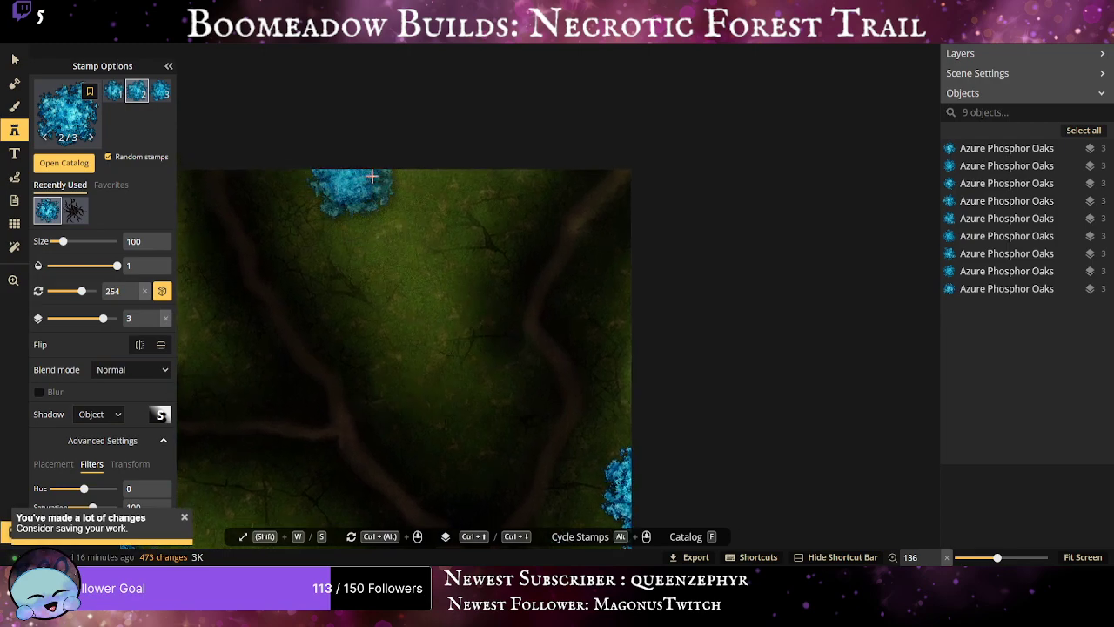
{"action": "left_click", "coordinate": [344, 173]}
{"action": "left_click", "coordinate": [407, 187]}
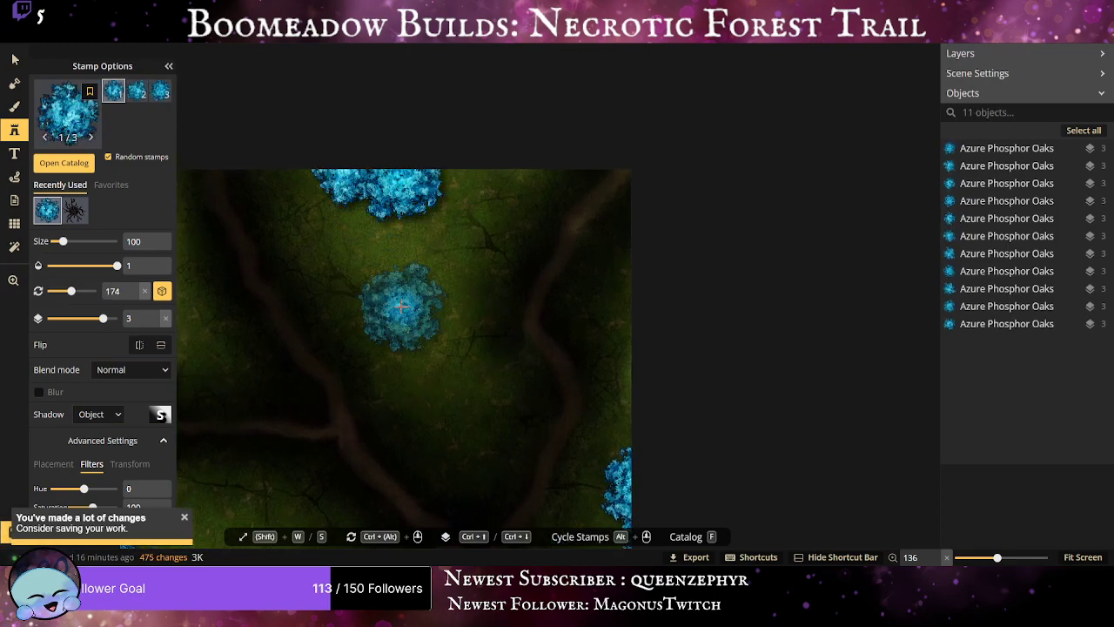
{"action": "left_click", "coordinate": [403, 307]}
{"action": "left_click", "coordinate": [427, 357]}
Place one Azure Phosphor Oak in the map's upper-left corner and two overlapping ones on the left edge above the side path.
{"action": "left_click_drag", "start_coordinate": [305, 333], "coordinate": [682, 335]}
{"action": "scroll", "coordinate": [413, 170], "scroll_direction": "up", "scroll_amount": 1}
{"action": "left_click", "coordinate": [452, 174]}
{"action": "left_click", "coordinate": [453, 266]}
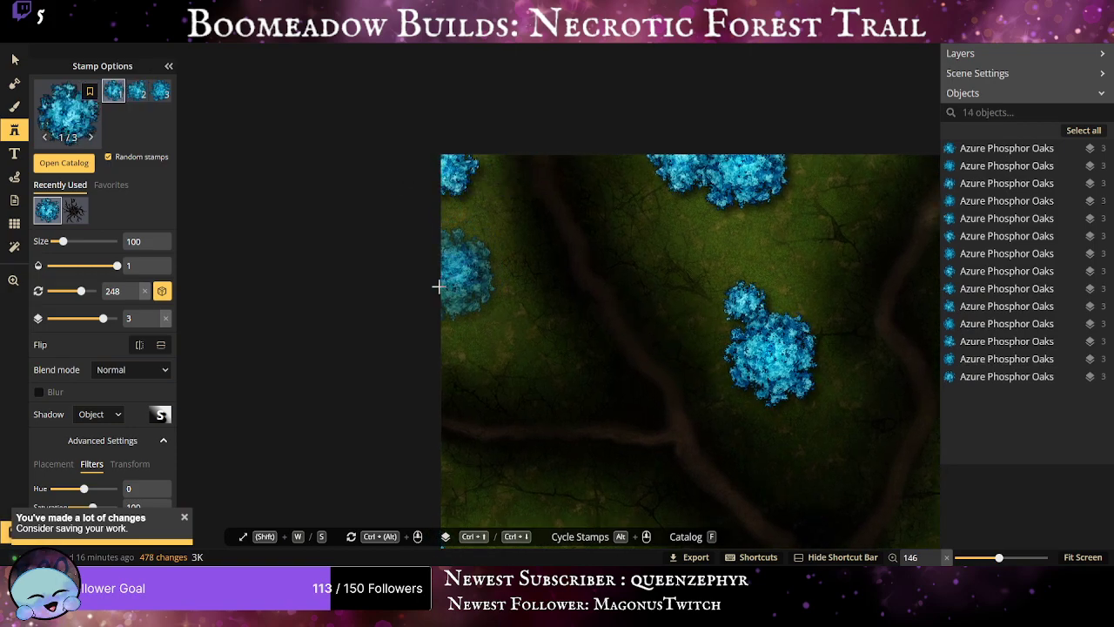
{"action": "left_click", "coordinate": [456, 321]}
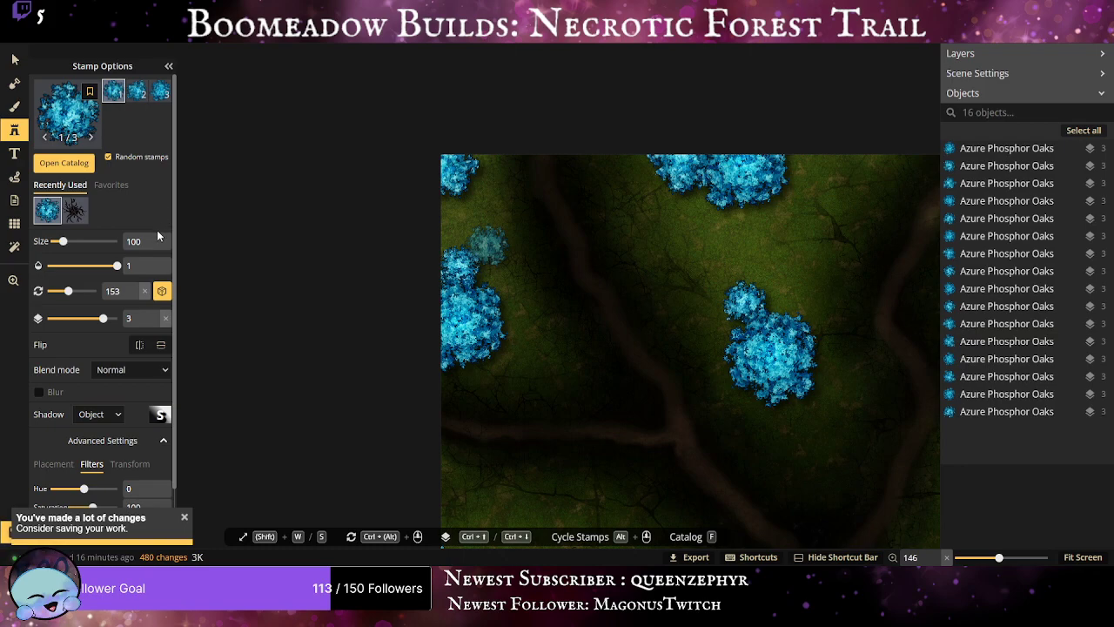
Switch to the Teal Phosphor Oaks stamp from the Fey pack and place five among the azure clusters in the upper map.
{"action": "left_click", "coordinate": [75, 111]}
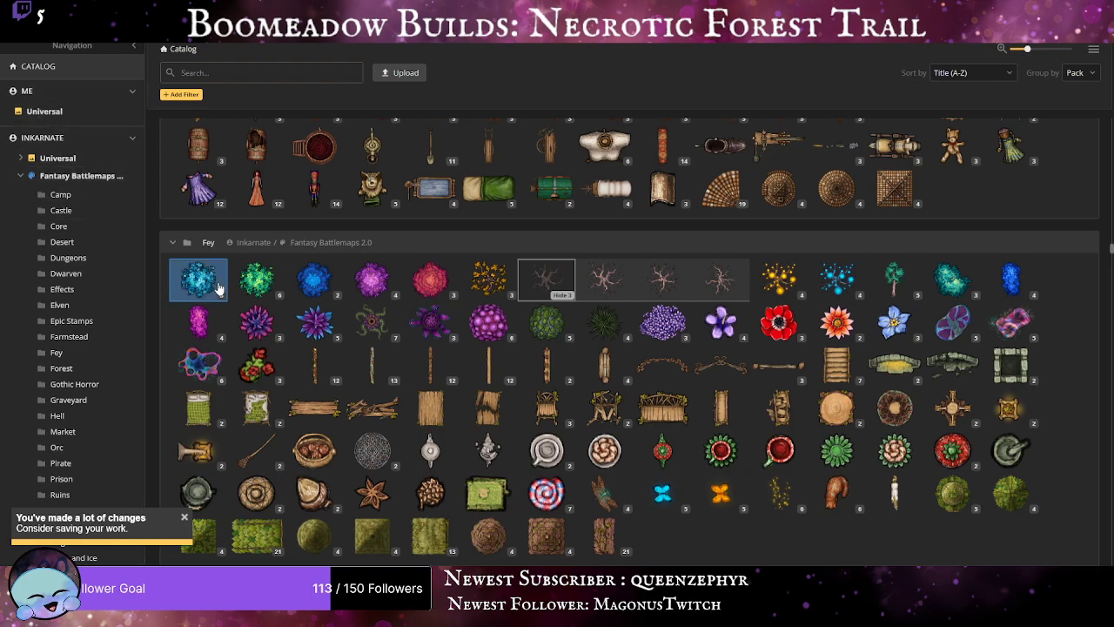
{"action": "left_click", "coordinate": [257, 280]}
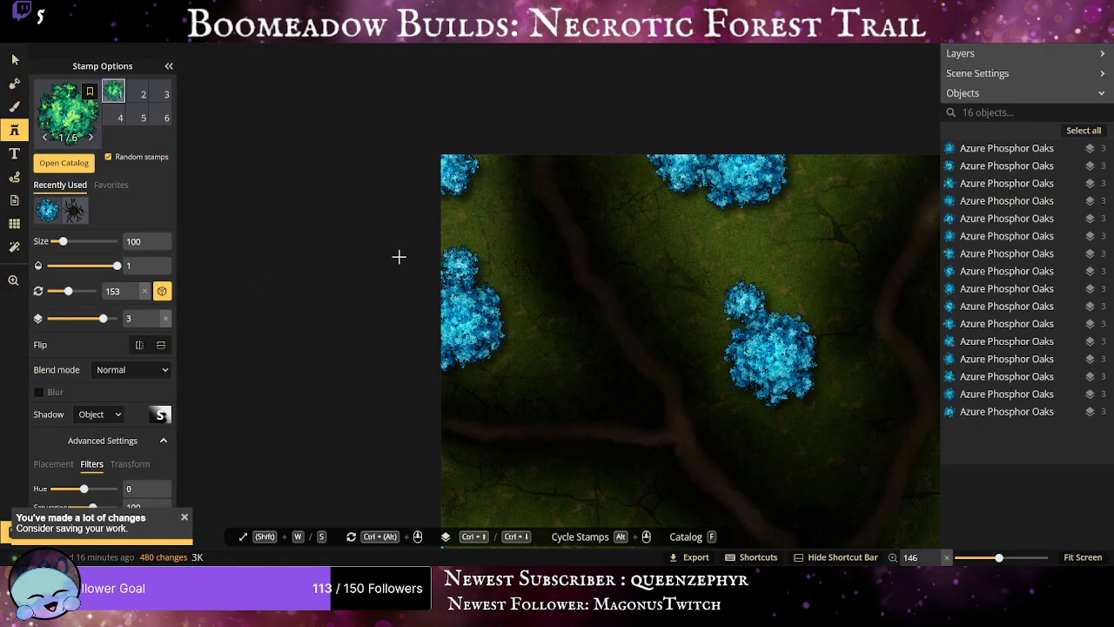
{"action": "left_click", "coordinate": [452, 196]}
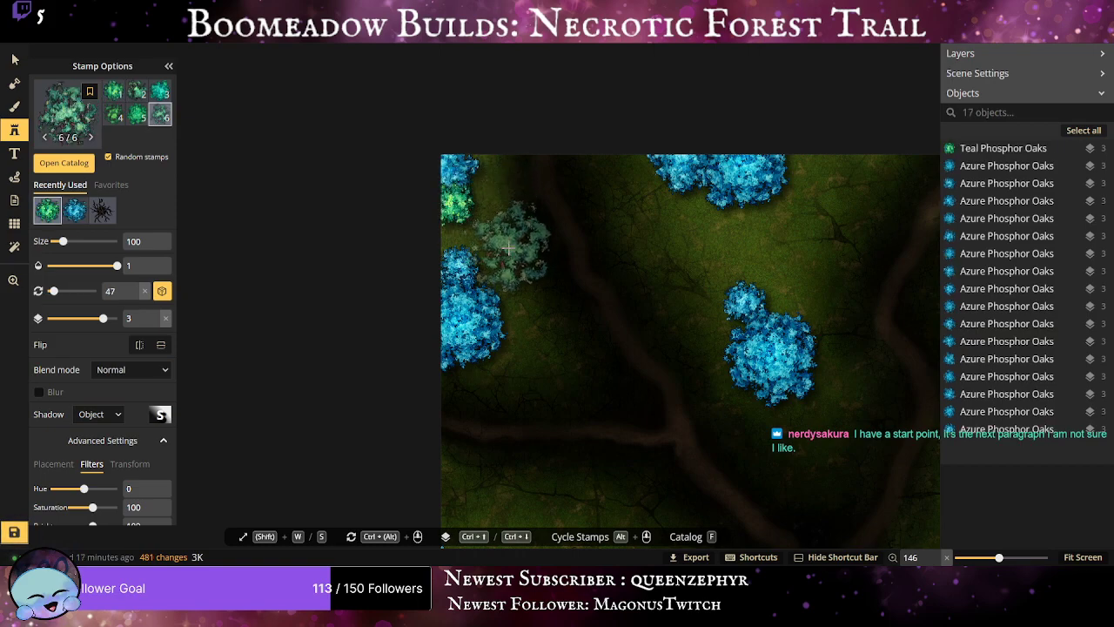
{"action": "left_click", "coordinate": [698, 201]}
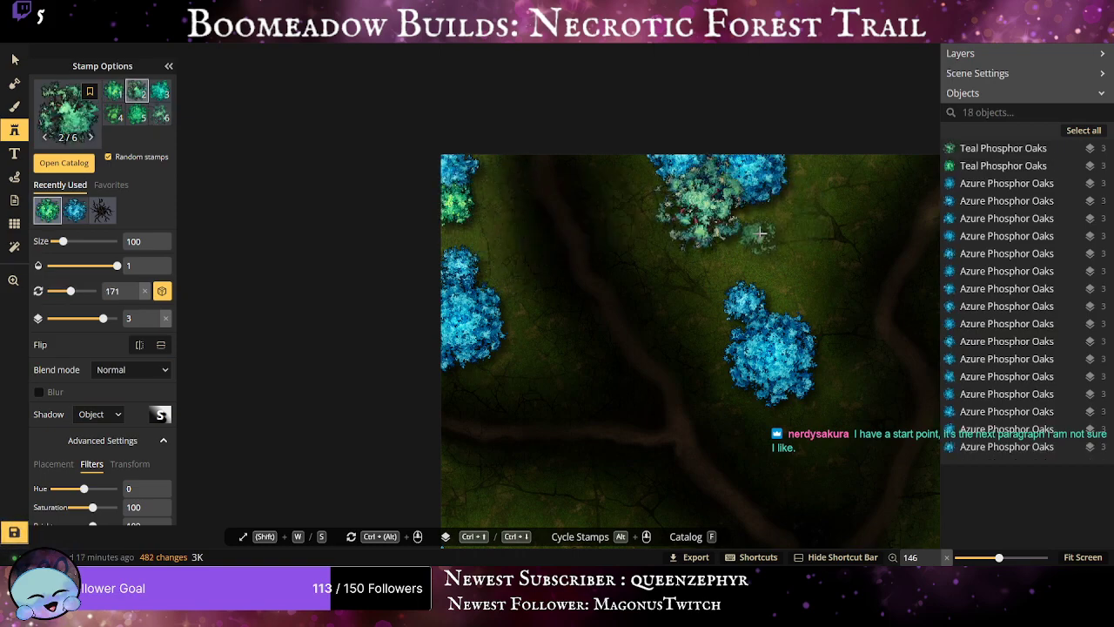
{"action": "left_click", "coordinate": [773, 298]}
{"action": "left_click", "coordinate": [781, 405]}
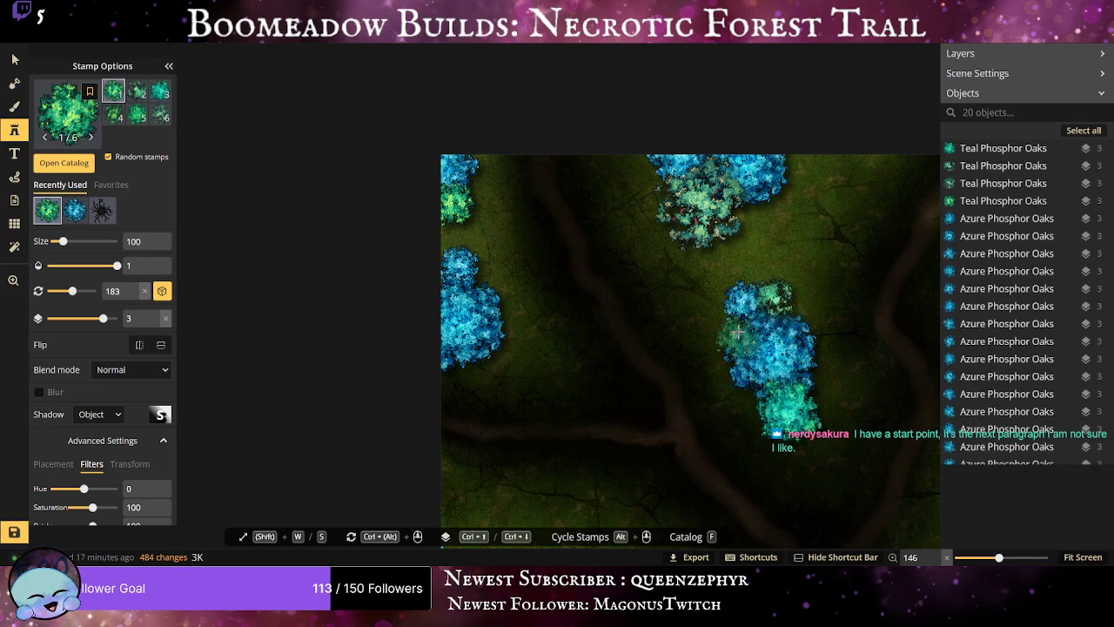
{"action": "left_click", "coordinate": [544, 354]}
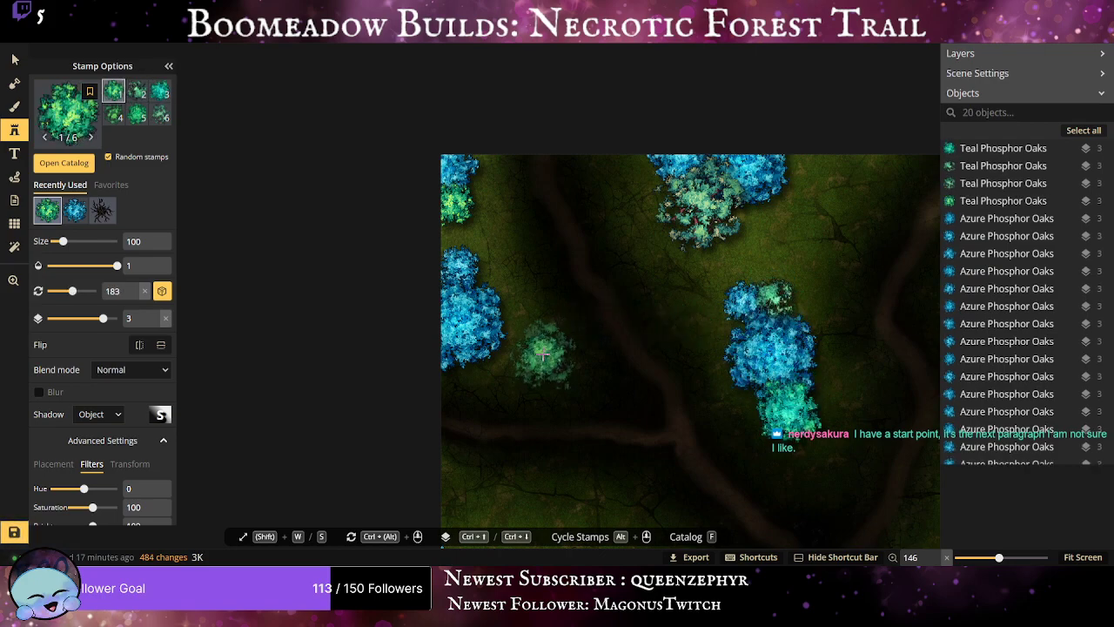
{"action": "scroll", "coordinate": [520, 310], "scroll_direction": "down", "scroll_amount": 1}
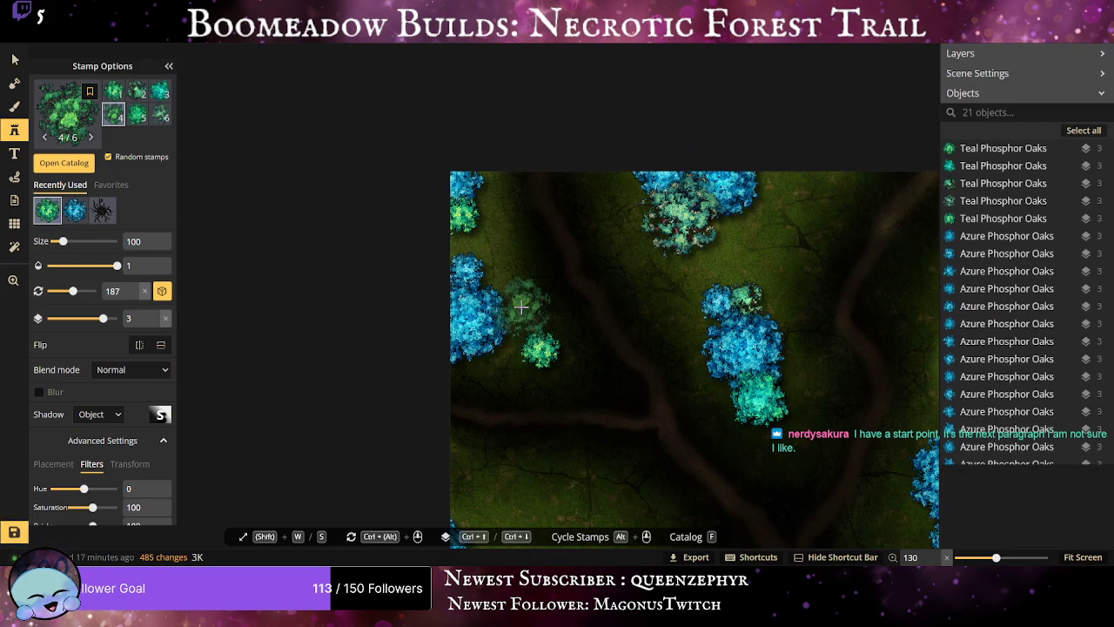
Add Teal Phosphor Oaks beside the left-edge azure trees and around the azure oak in the middle of the lower-left clearing.
{"action": "left_click_drag", "start_coordinate": [522, 308], "coordinate": [483, 68]}
{"action": "scroll", "coordinate": [478, 331], "scroll_direction": "up", "scroll_amount": 1}
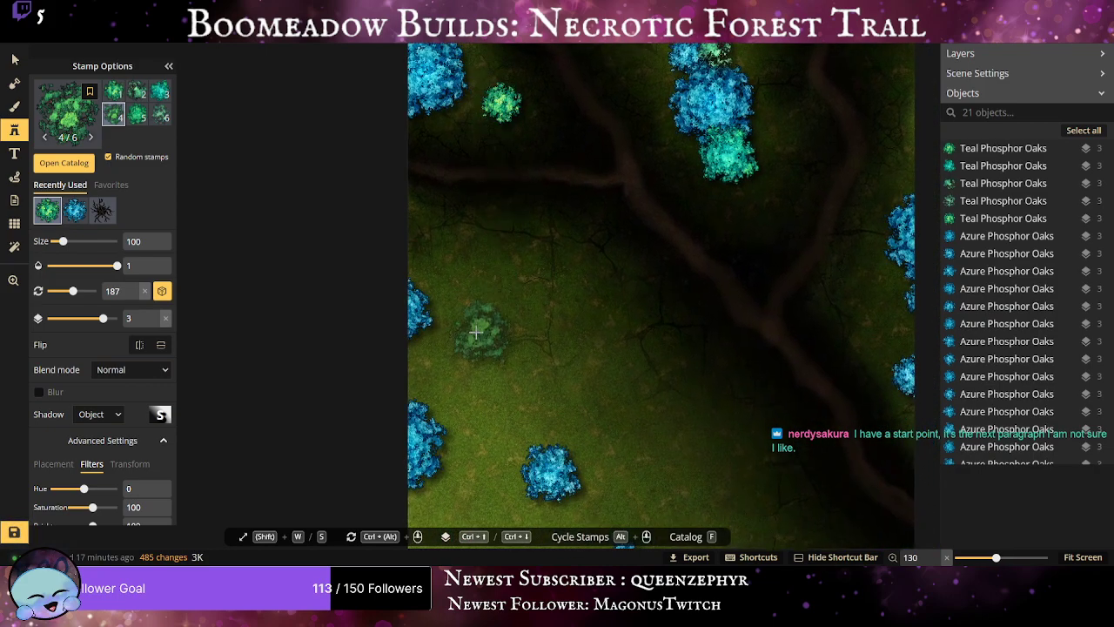
{"action": "left_click", "coordinate": [445, 317]}
{"action": "left_click", "coordinate": [420, 349]}
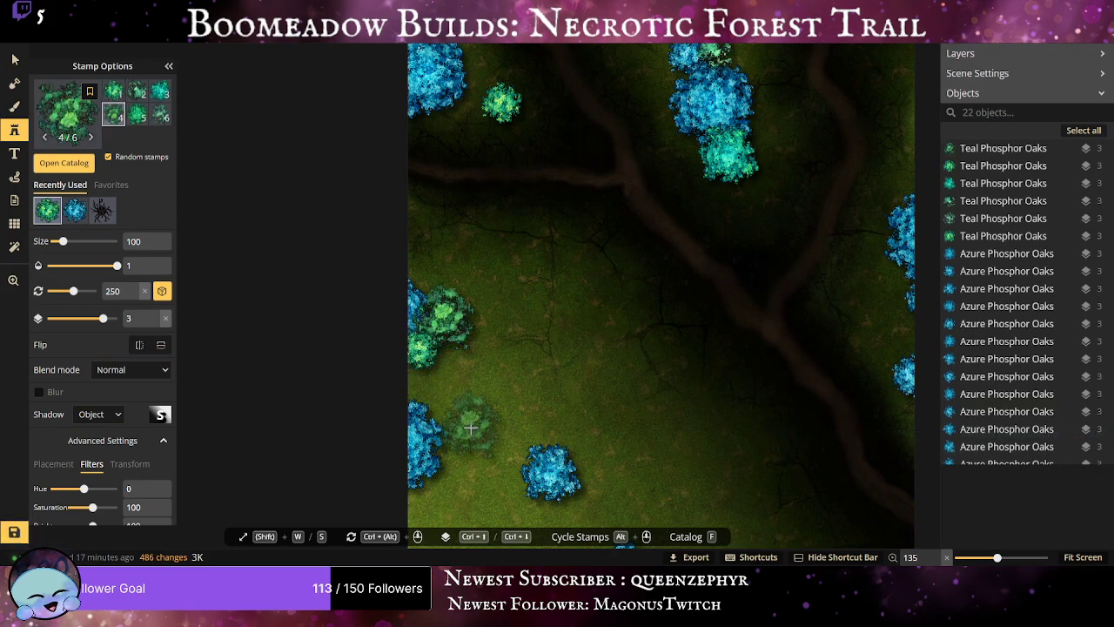
{"action": "left_click_drag", "start_coordinate": [472, 440], "coordinate": [478, 303]}
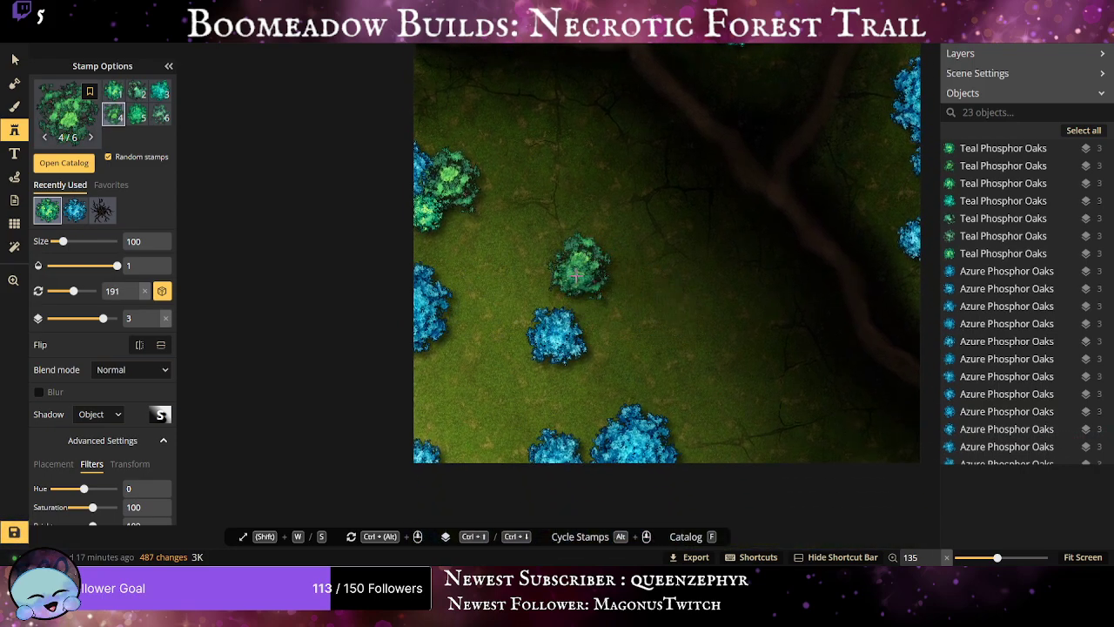
{"action": "left_click", "coordinate": [580, 292]}
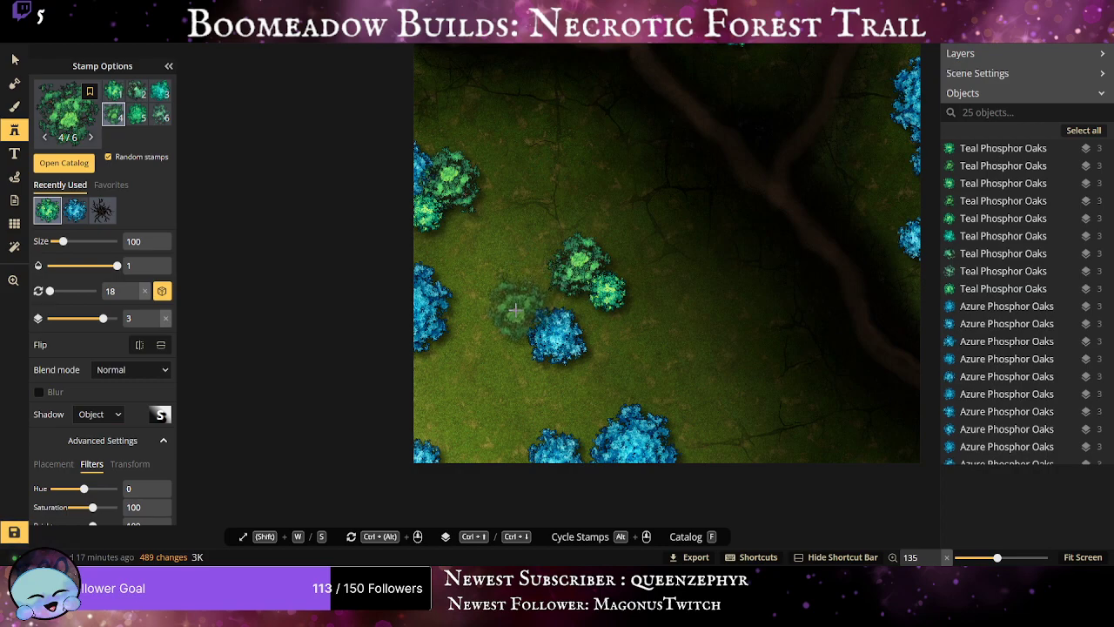
{"action": "left_click", "coordinate": [523, 328]}
Add Teal Phosphor Oaks around the azure trees along the bottom edge, plus a pair in the clearing beside the diagonal path.
{"action": "left_click", "coordinate": [396, 435]}
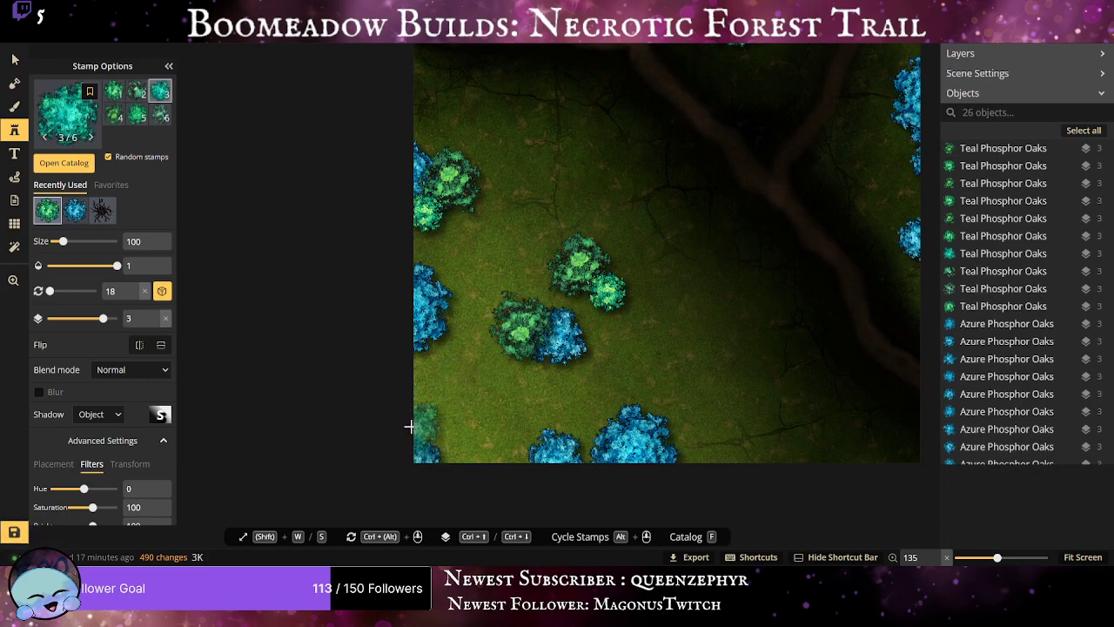
{"action": "left_click", "coordinate": [515, 442]}
{"action": "left_click", "coordinate": [516, 442]}
{"action": "left_click", "coordinate": [629, 400]}
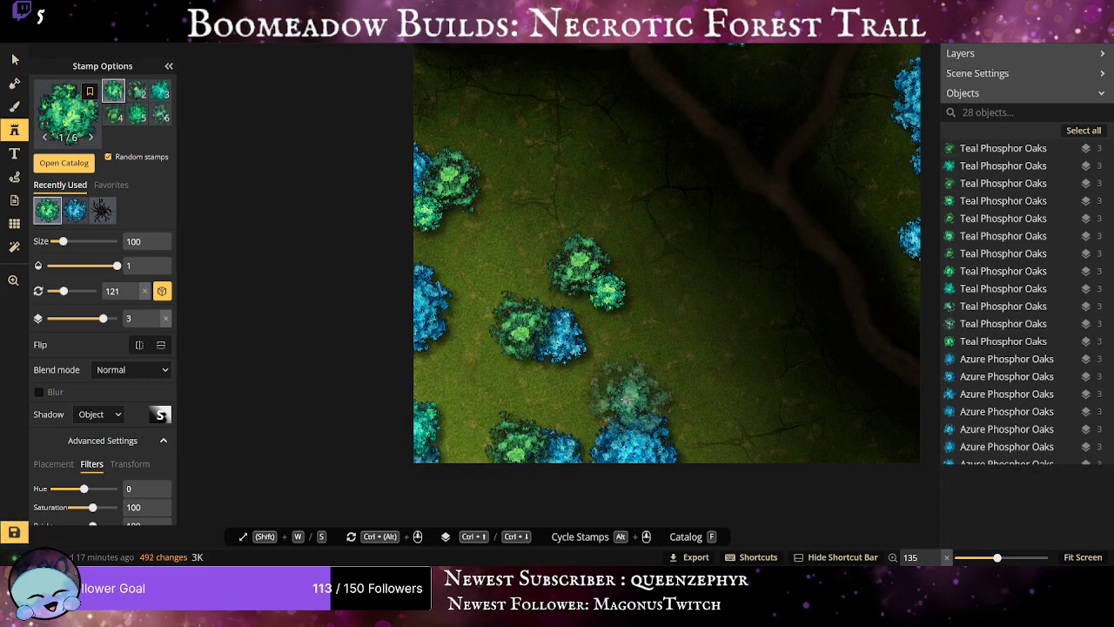
{"action": "left_click", "coordinate": [717, 324]}
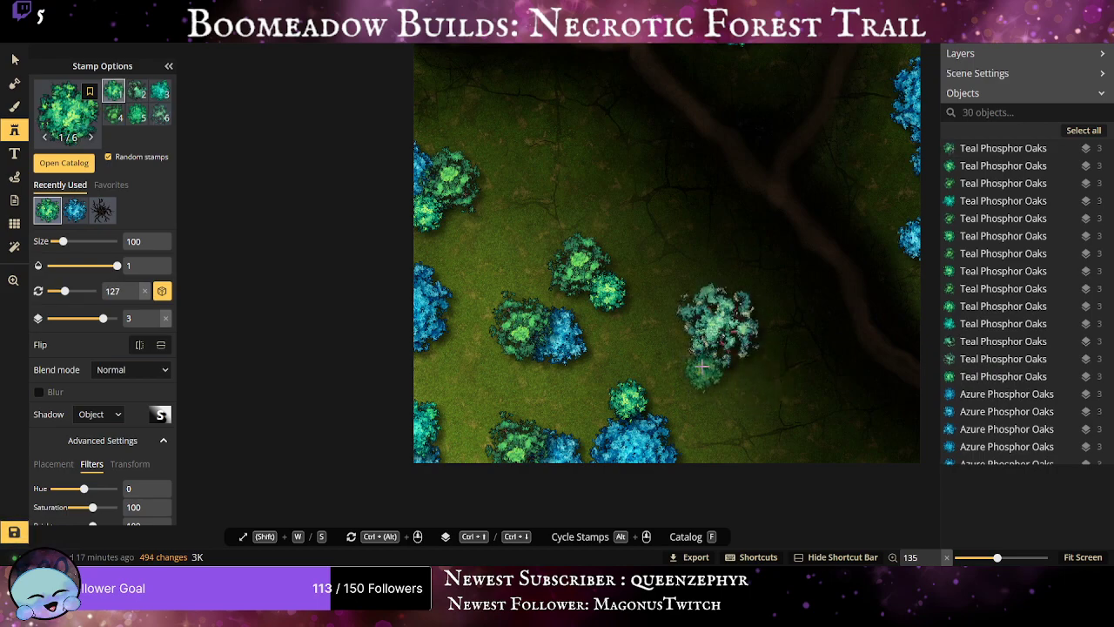
{"action": "left_click", "coordinate": [705, 363]}
Place Teal Phosphor Oaks along the map's right edge, filling gaps around the azure trees and the upper stretch.
{"action": "left_click_drag", "start_coordinate": [805, 322], "coordinate": [512, 390]}
{"action": "scroll", "coordinate": [597, 287], "scroll_direction": "up", "scroll_amount": 1}
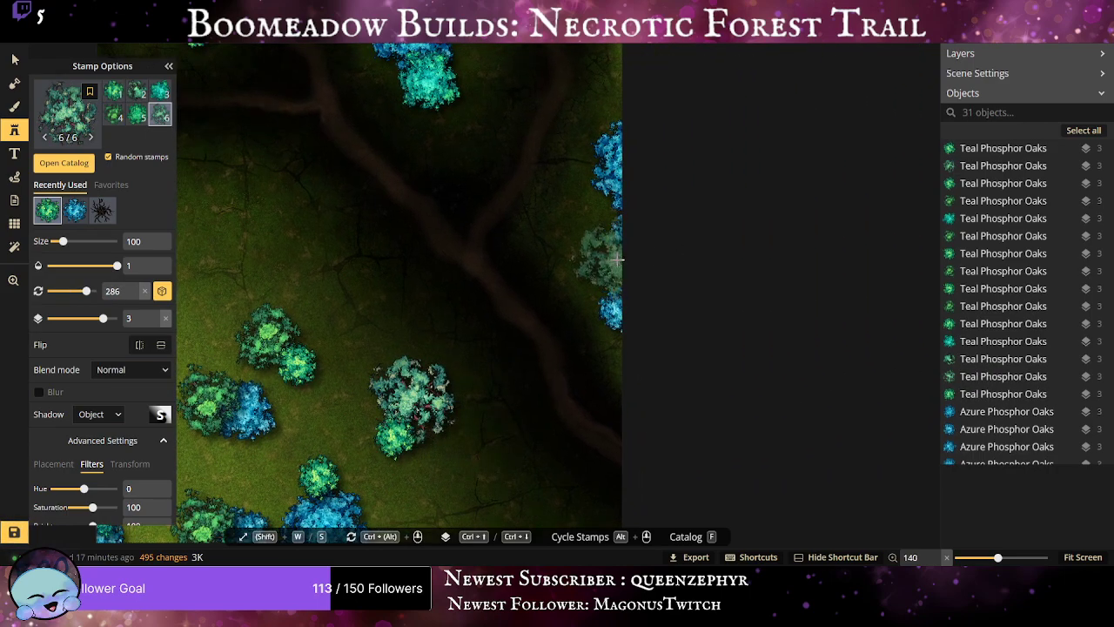
{"action": "left_click", "coordinate": [616, 268]}
{"action": "left_click_drag", "start_coordinate": [676, 135], "coordinate": [691, 298]}
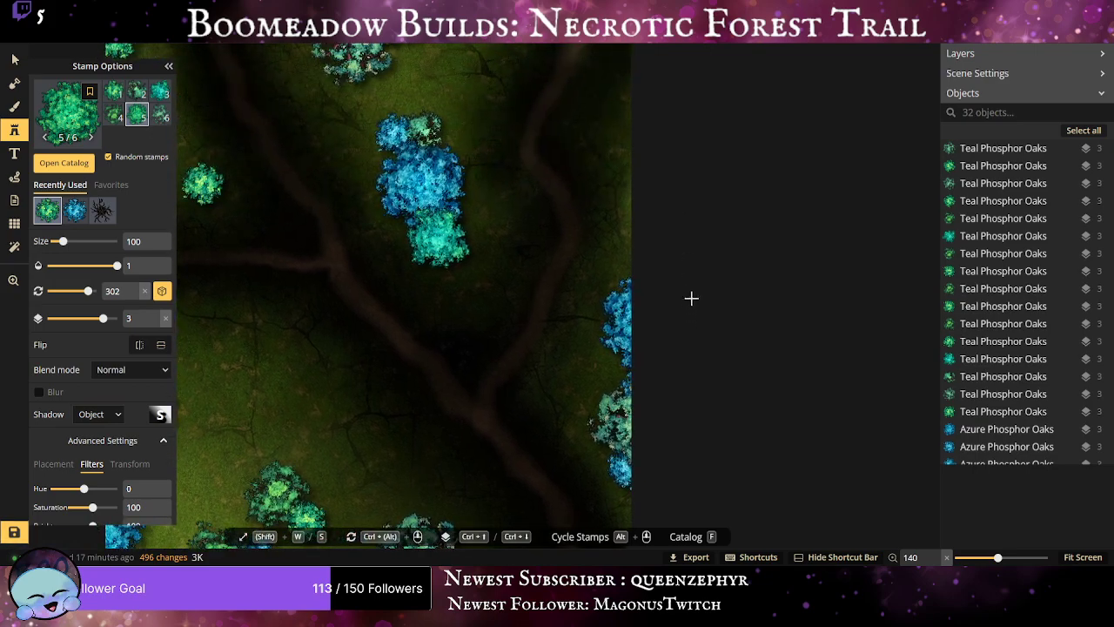
{"action": "left_click", "coordinate": [644, 116]}
{"action": "left_click", "coordinate": [642, 176]}
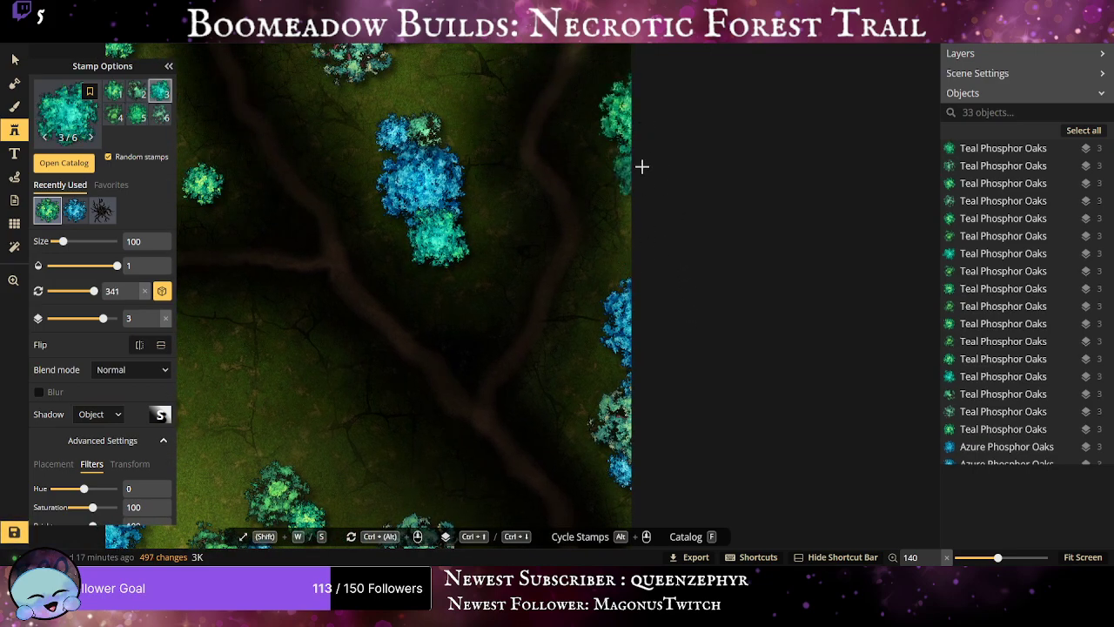
{"action": "left_click", "coordinate": [592, 374]}
Choose the Barren Birches stamp from the Fey pack and lower its brightness filter to 48.
{"action": "scroll", "coordinate": [639, 410], "scroll_direction": "down", "scroll_amount": 9}
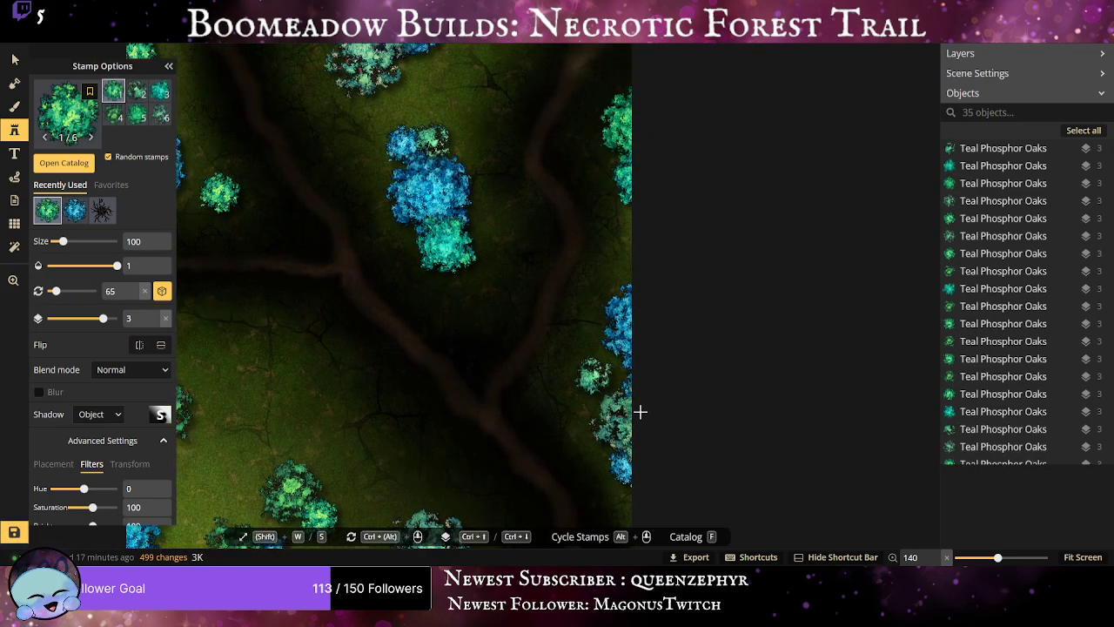
{"action": "left_click_drag", "start_coordinate": [410, 329], "coordinate": [513, 243]}
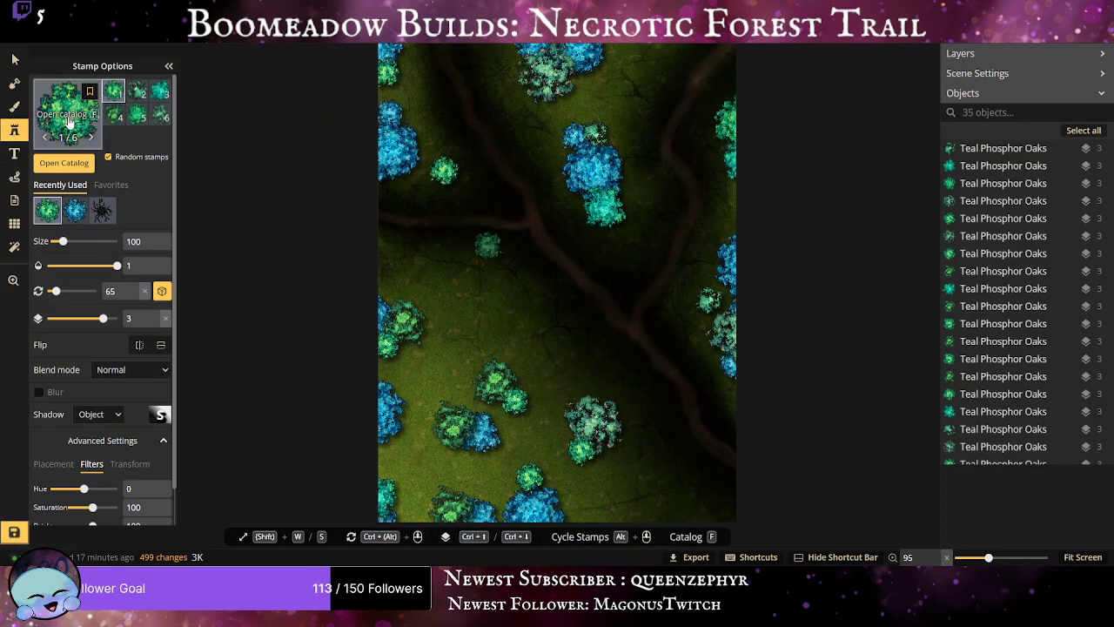
{"action": "left_click", "coordinate": [69, 122]}
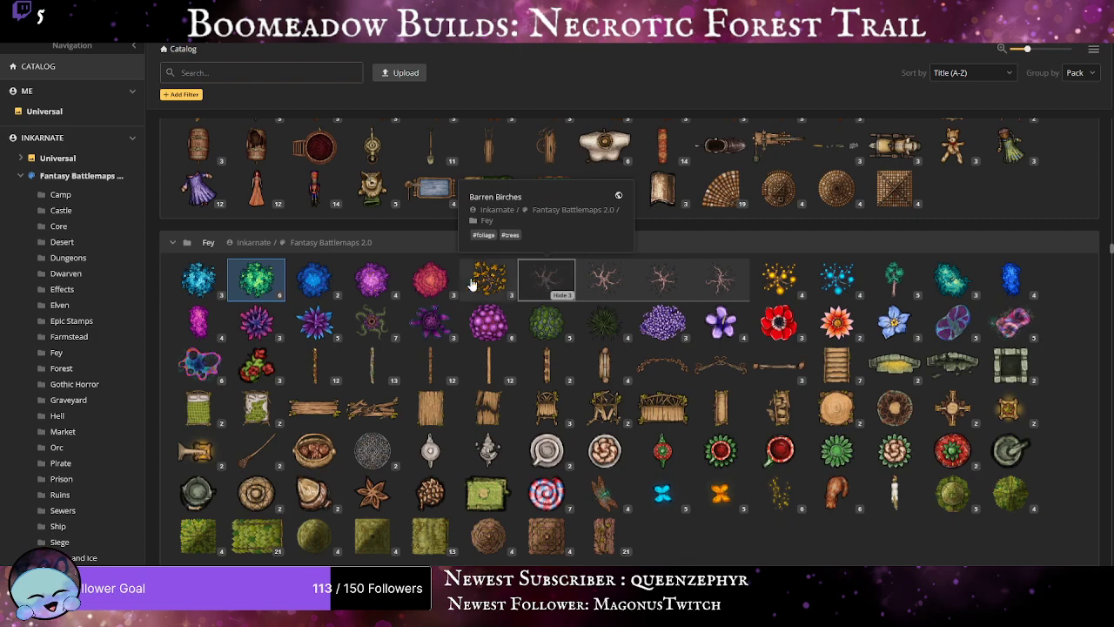
{"action": "left_click", "coordinate": [552, 284]}
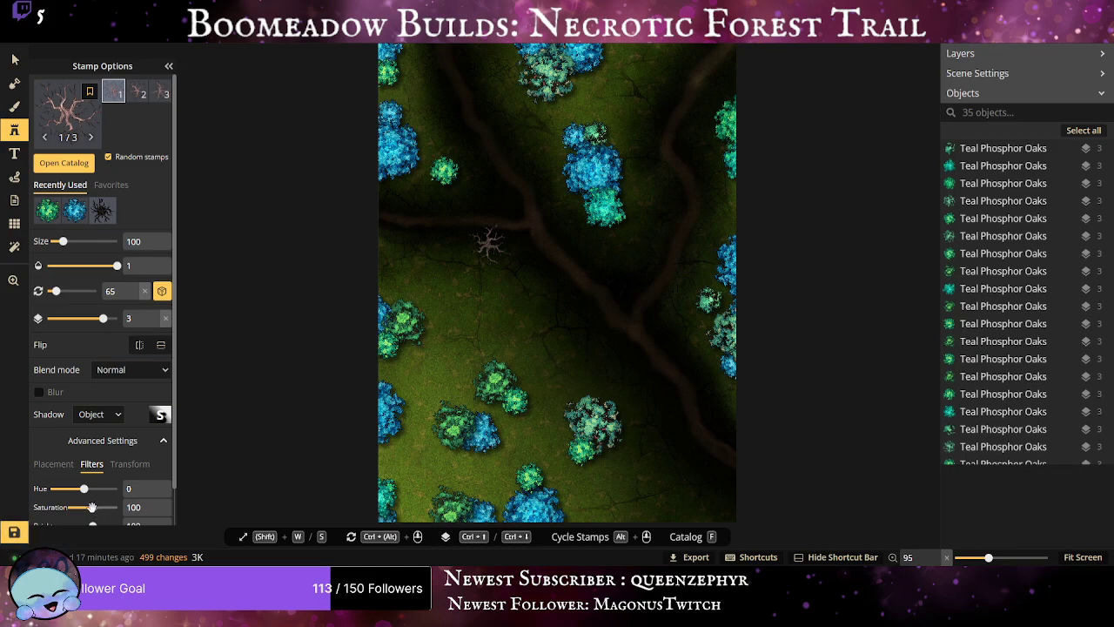
{"action": "scroll", "coordinate": [96, 482], "scroll_direction": "down", "scroll_amount": 1}
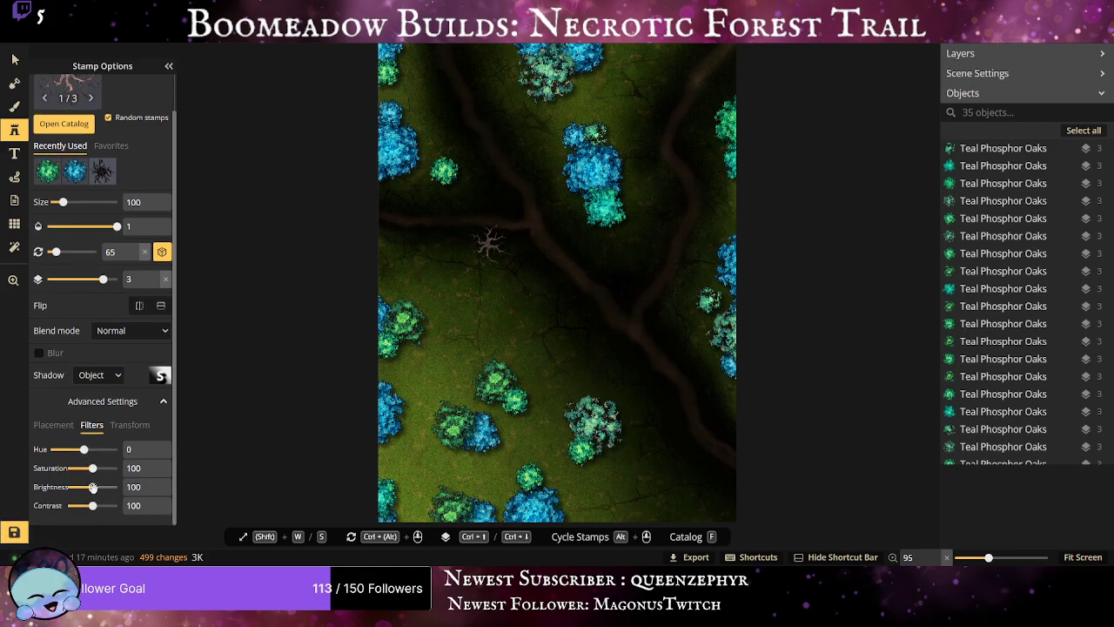
{"action": "left_click_drag", "start_coordinate": [93, 487], "coordinate": [88, 488]}
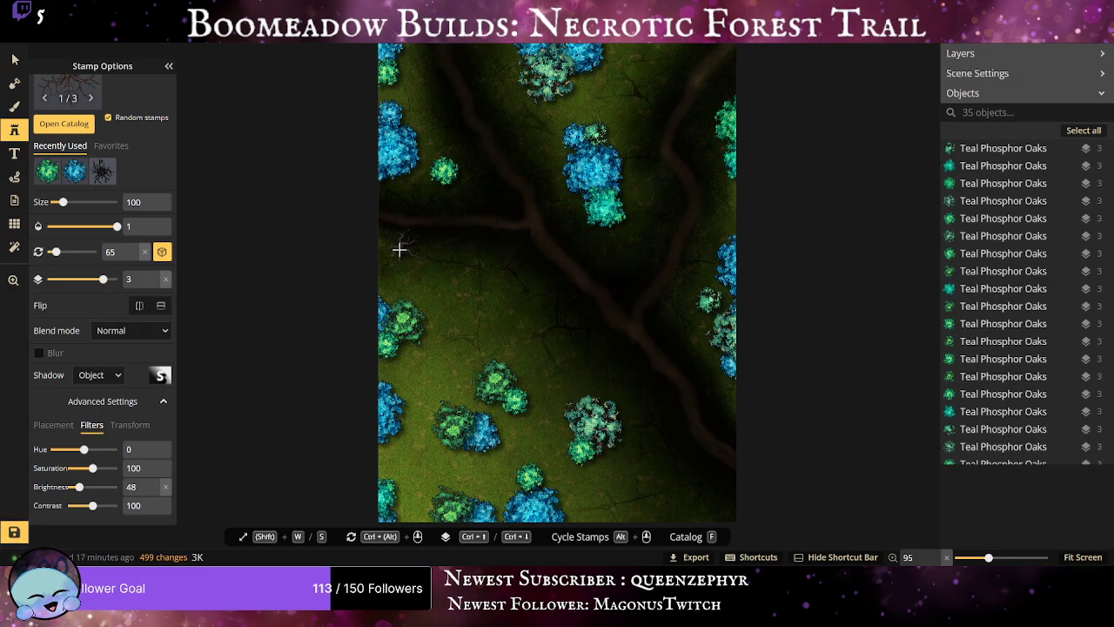
{"action": "scroll", "coordinate": [399, 250], "scroll_direction": "up", "scroll_amount": 5}
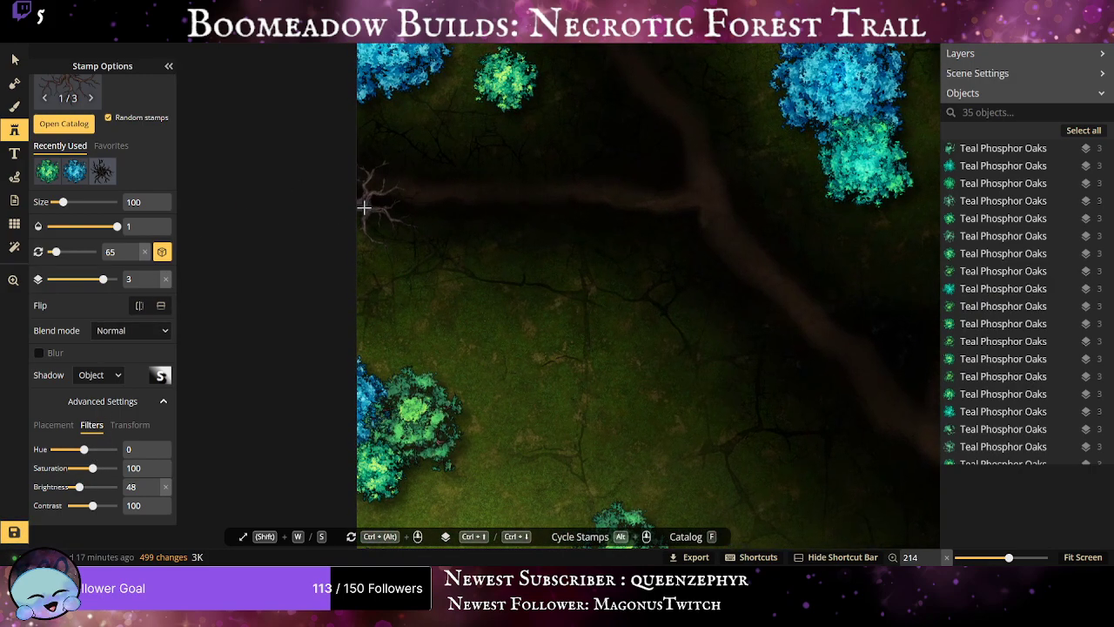
Place Barren Birches along the lower side of the horizontal path, from the map's left edge to the path junction.
{"action": "left_click", "coordinate": [368, 239]}
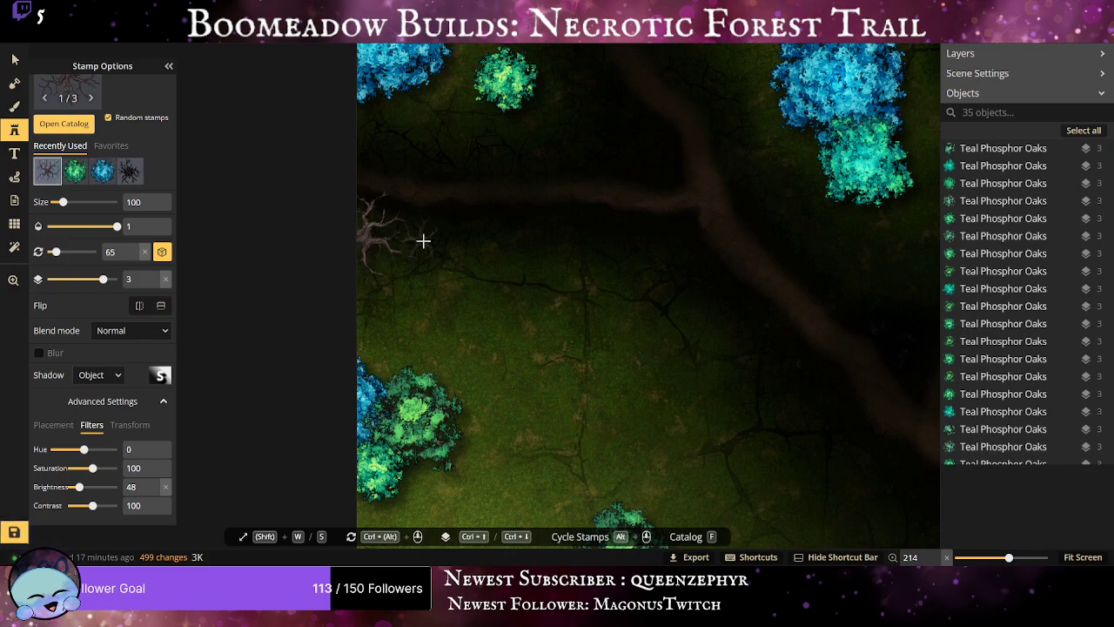
{"action": "left_click", "coordinate": [423, 239]}
{"action": "left_click", "coordinate": [496, 259]}
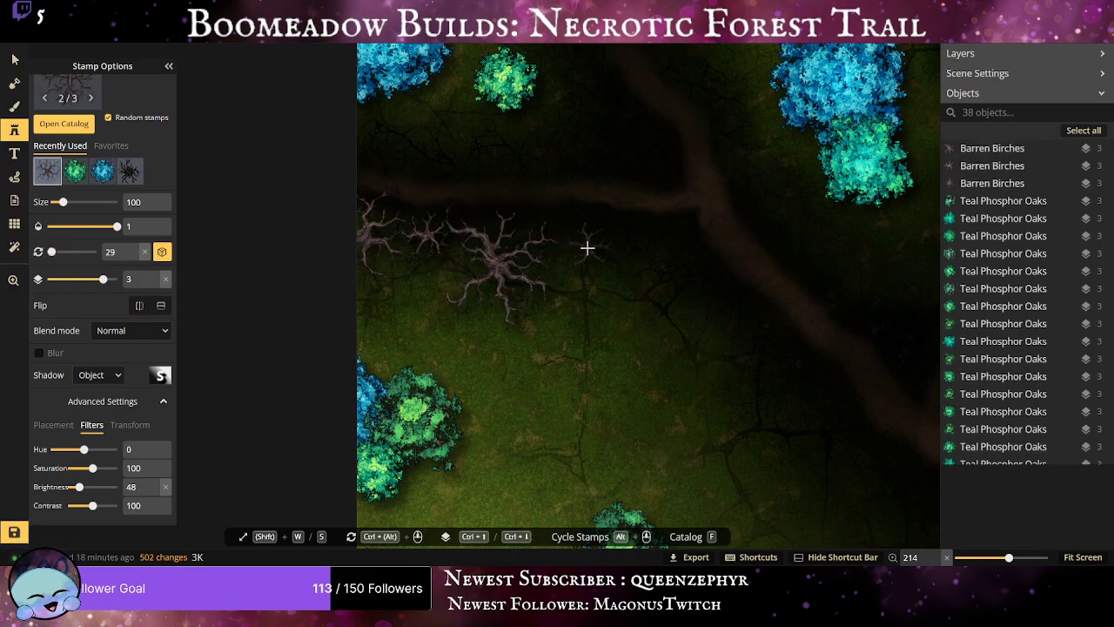
{"action": "left_click", "coordinate": [588, 248]}
{"action": "left_click", "coordinate": [570, 321]}
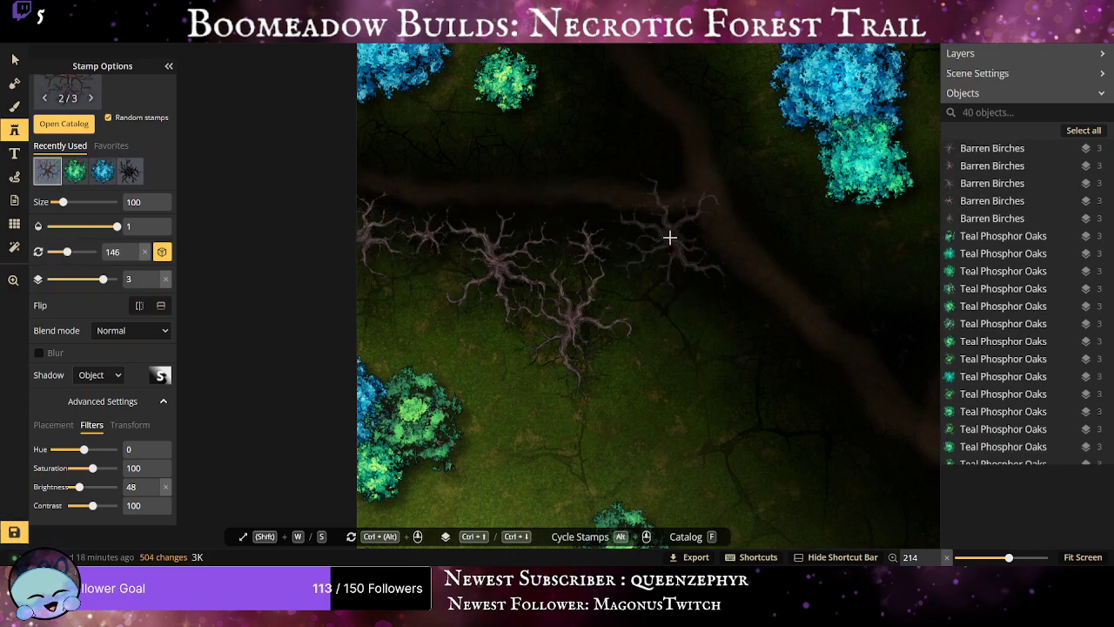
{"action": "left_click", "coordinate": [667, 238]}
{"action": "left_click", "coordinate": [631, 265]}
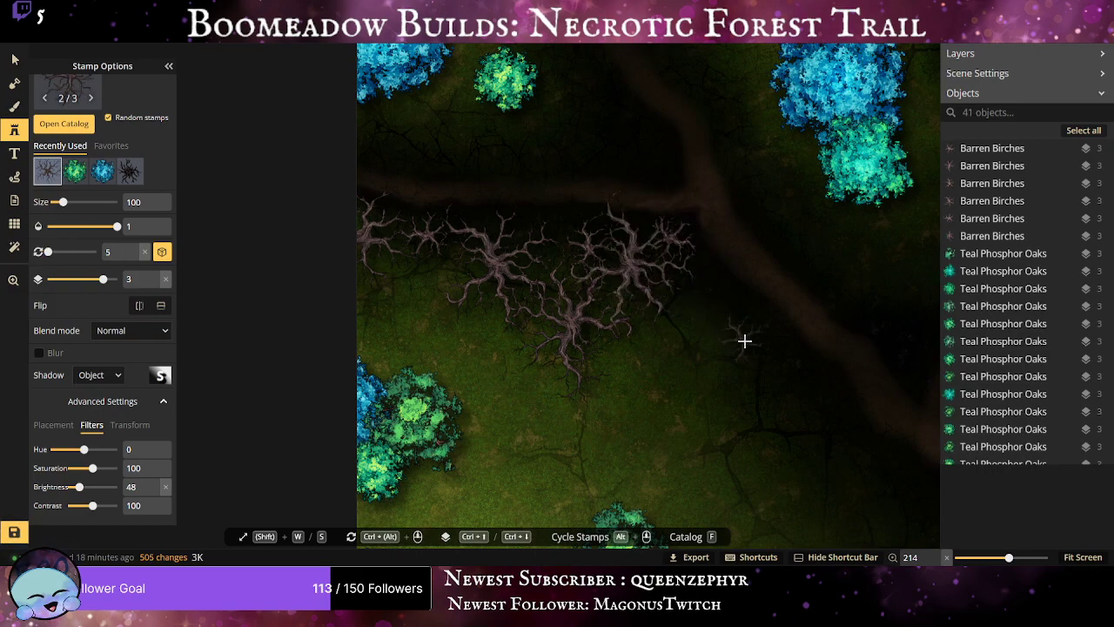
Scatter Barren Birches down the lower-left side of the diagonal path, past the lone teal oak cluster.
{"action": "left_click", "coordinate": [748, 338]}
{"action": "left_click", "coordinate": [747, 441]}
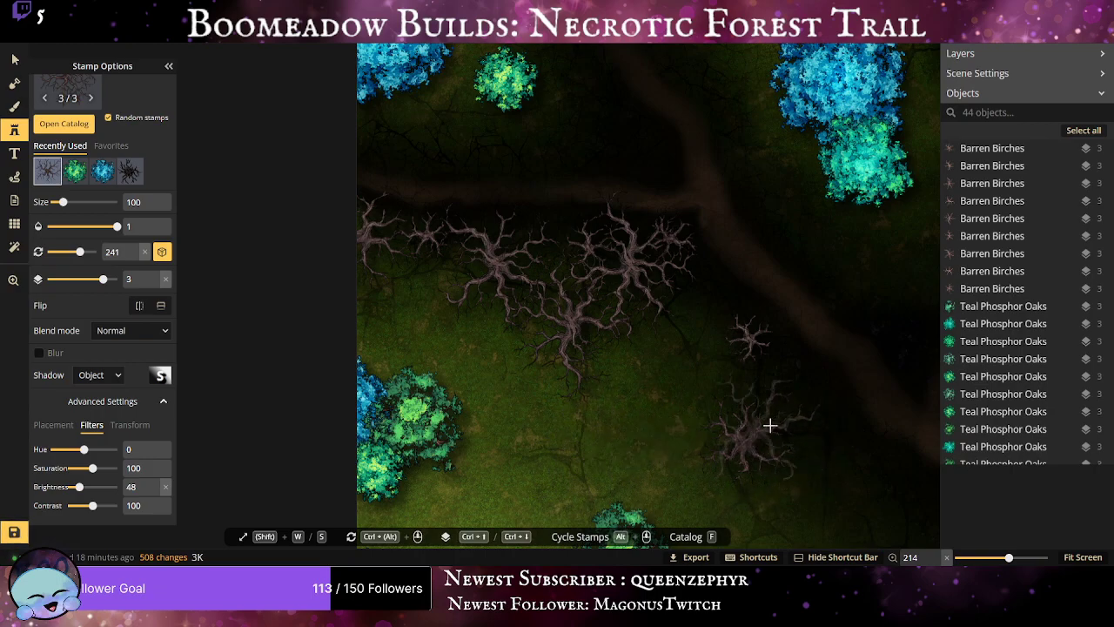
{"action": "left_click_drag", "start_coordinate": [769, 426], "coordinate": [550, 160]}
{"action": "scroll", "coordinate": [686, 200], "scroll_direction": "up", "scroll_amount": 1}
{"action": "left_click", "coordinate": [663, 217]}
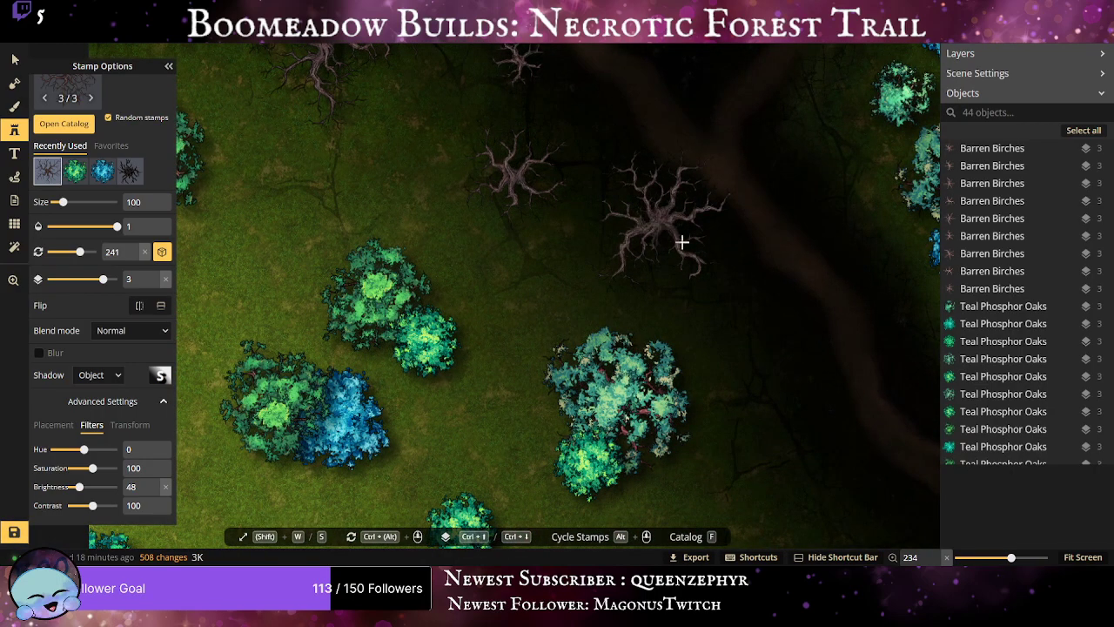
{"action": "left_click", "coordinate": [740, 336]}
{"action": "left_click", "coordinate": [789, 393]}
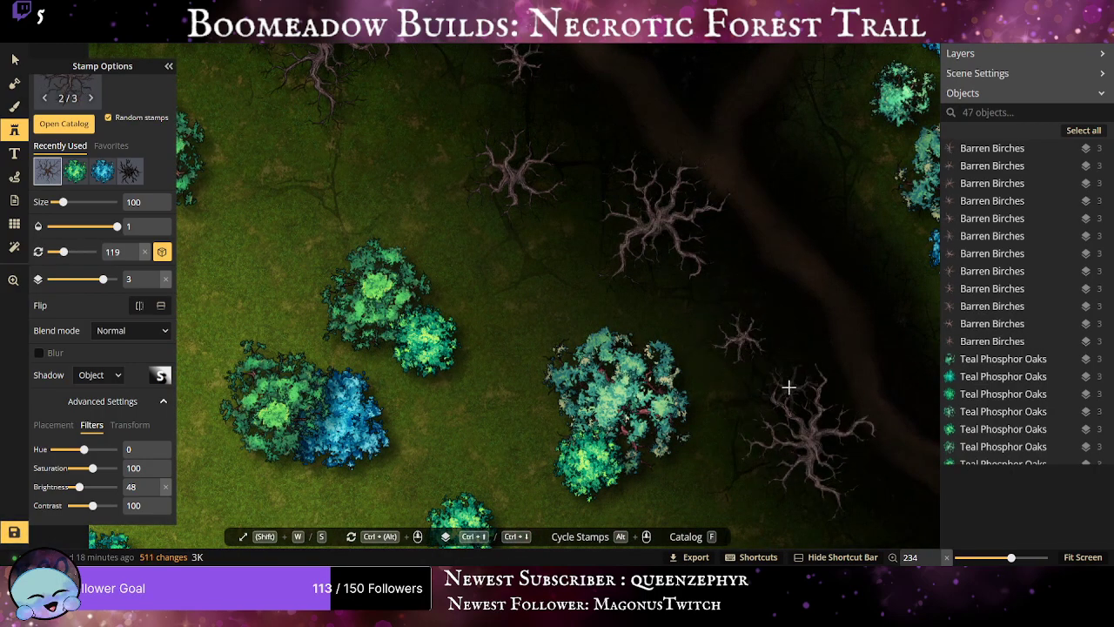
{"action": "left_click", "coordinate": [789, 388]}
{"action": "scroll", "coordinate": [738, 430], "scroll_direction": "down", "scroll_amount": 3}
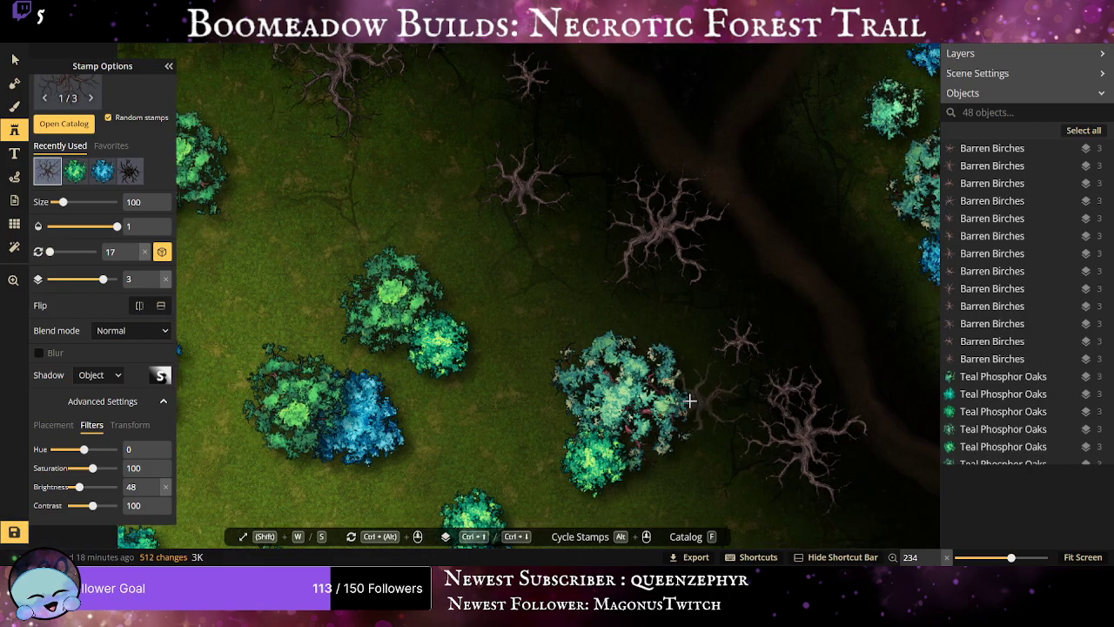
{"action": "left_click", "coordinate": [624, 207]}
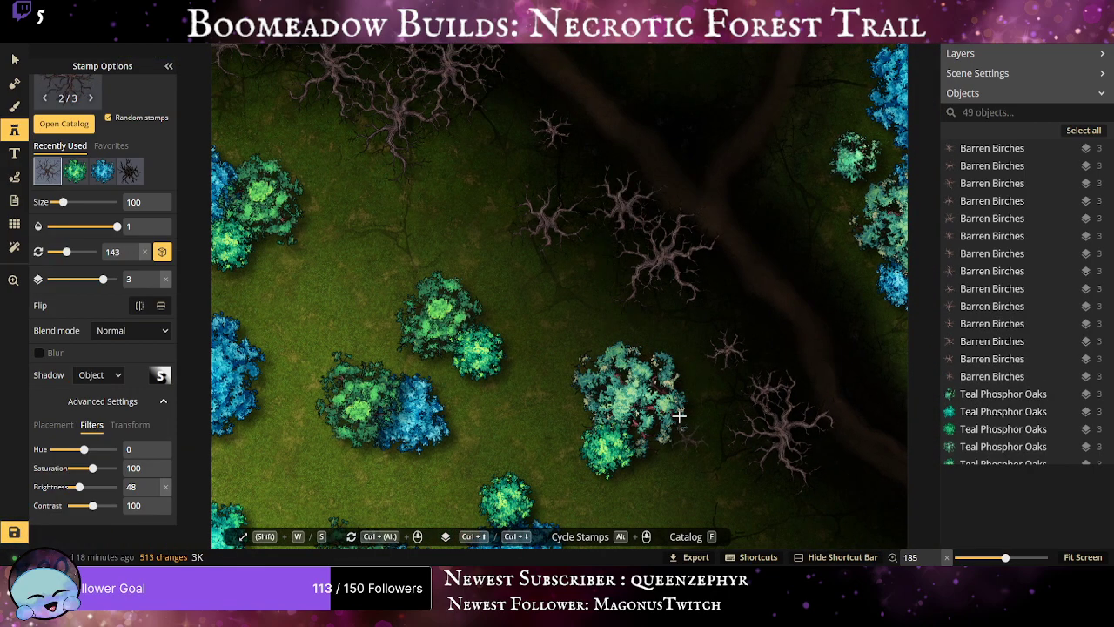
Fill the map's bottom-right corner below the diagonal path with a cluster of Barren Birches.
{"action": "left_click_drag", "start_coordinate": [682, 416], "coordinate": [557, 219]}
{"action": "scroll", "coordinate": [557, 219], "scroll_direction": "up", "scroll_amount": 1}
{"action": "left_click", "coordinate": [724, 296]}
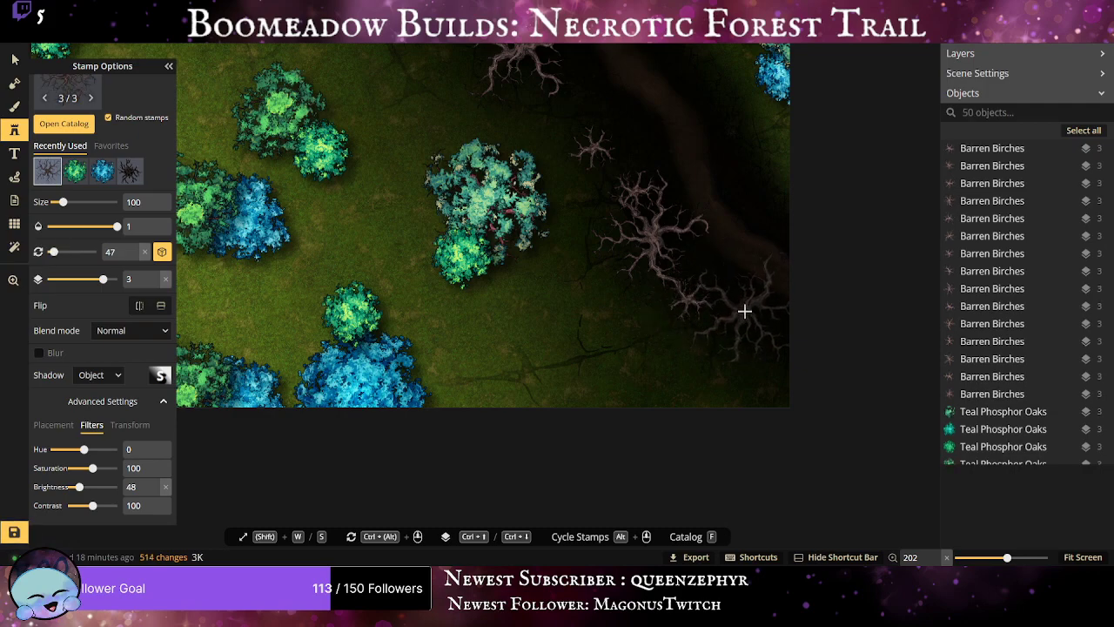
{"action": "left_click", "coordinate": [704, 363]}
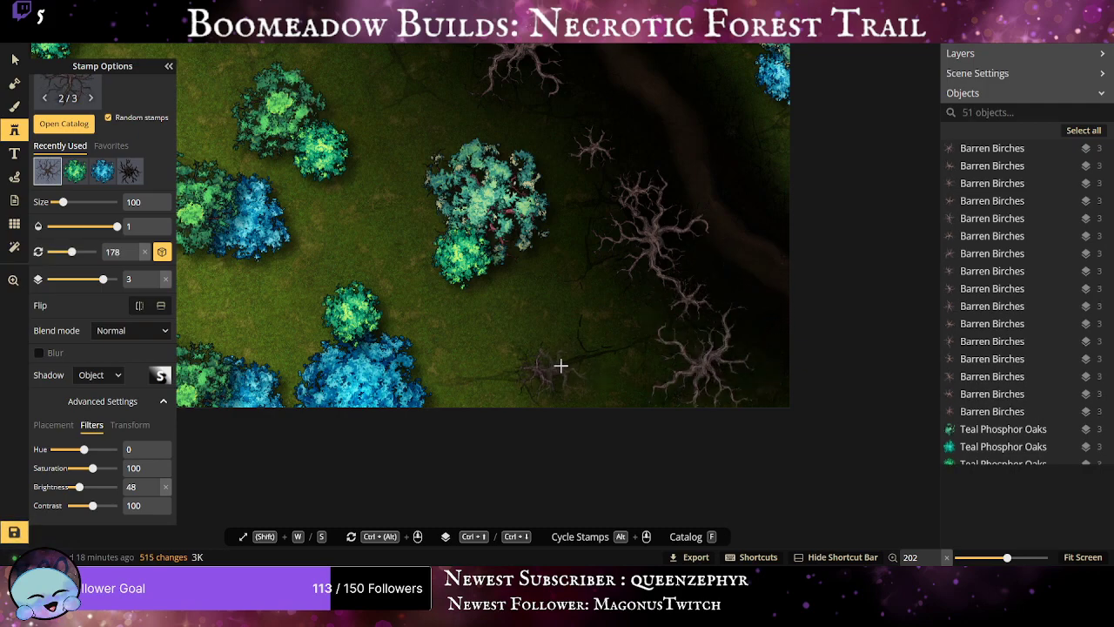
{"action": "left_click", "coordinate": [568, 348]}
{"action": "left_click", "coordinate": [613, 349]}
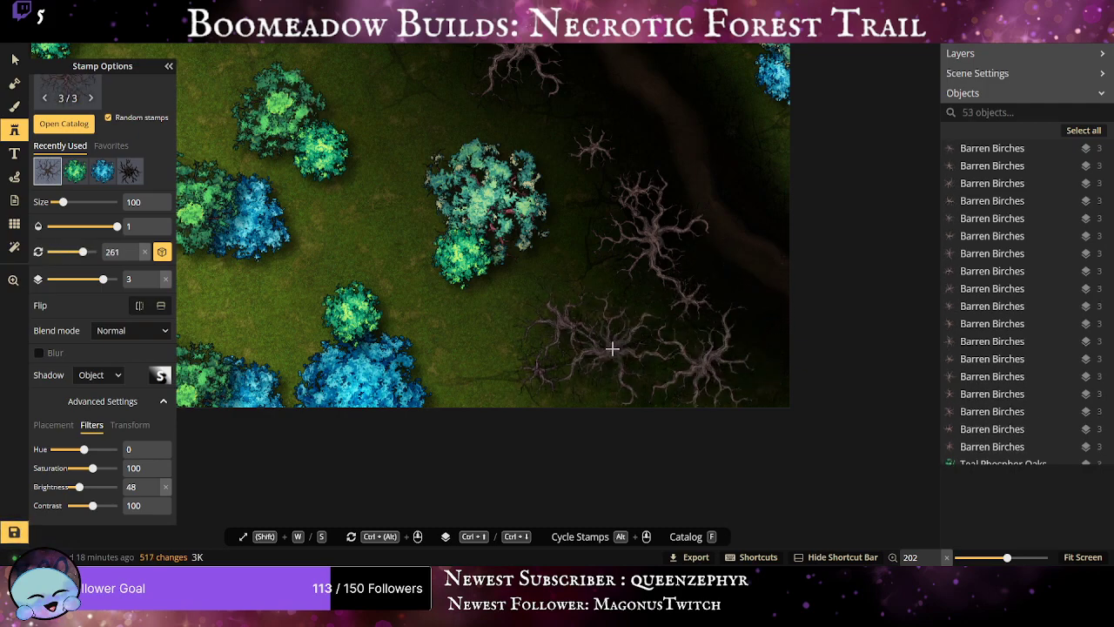
{"action": "left_click", "coordinate": [613, 348]}
Place Barren Birches on the right side of the diagonal path, between the lower fork and the map's right edge.
{"action": "left_click_drag", "start_coordinate": [732, 283], "coordinate": [647, 520]}
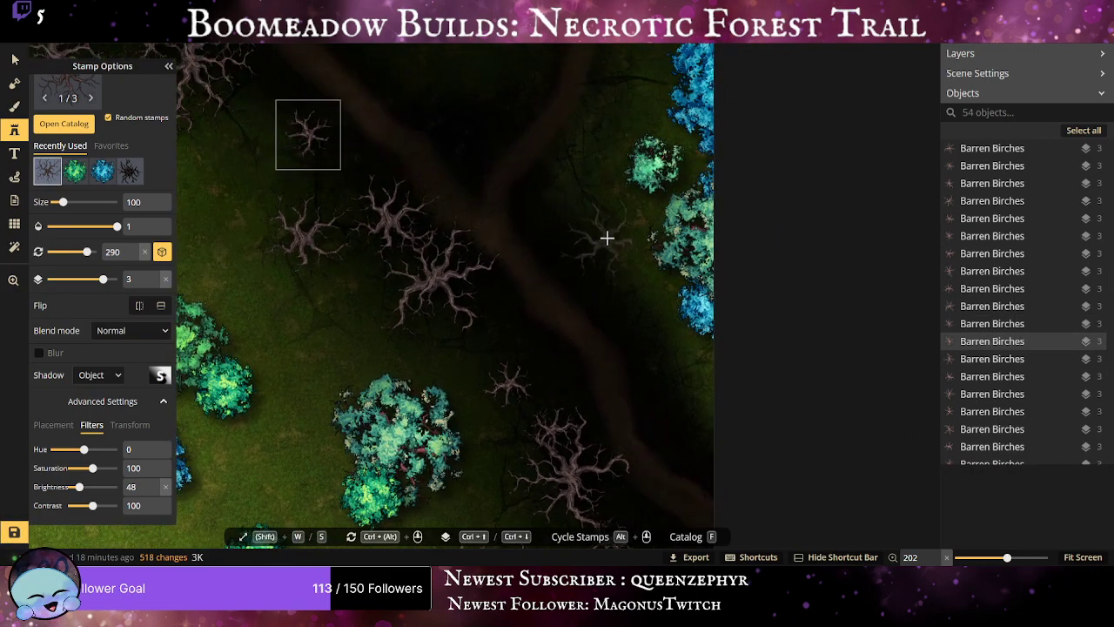
{"action": "left_click", "coordinate": [557, 213]}
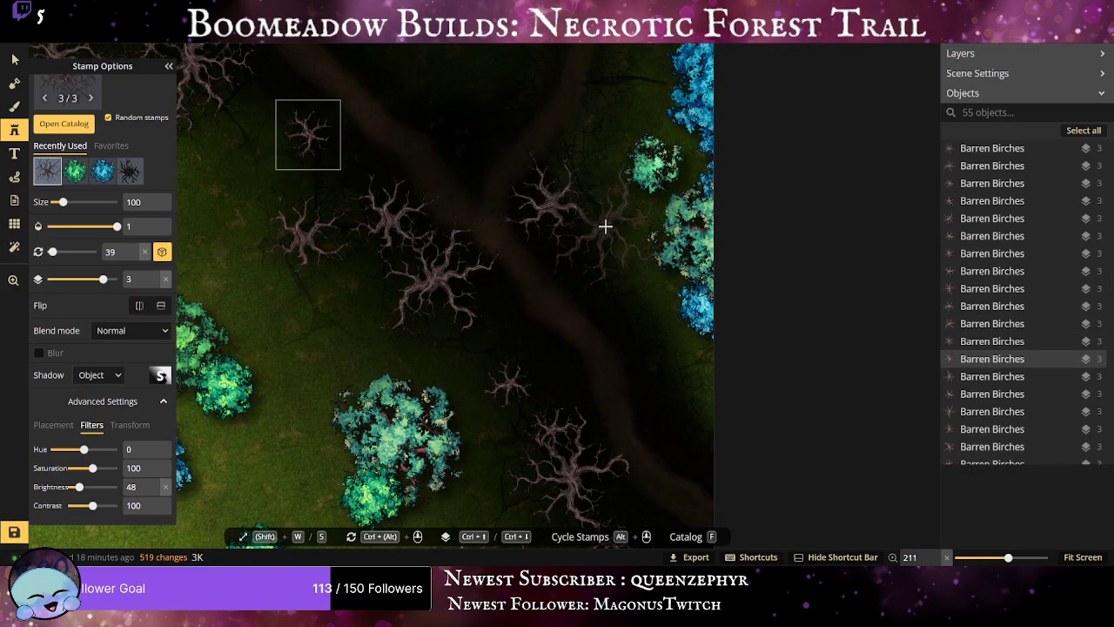
{"action": "left_click", "coordinate": [607, 223]}
{"action": "left_click", "coordinate": [630, 313]}
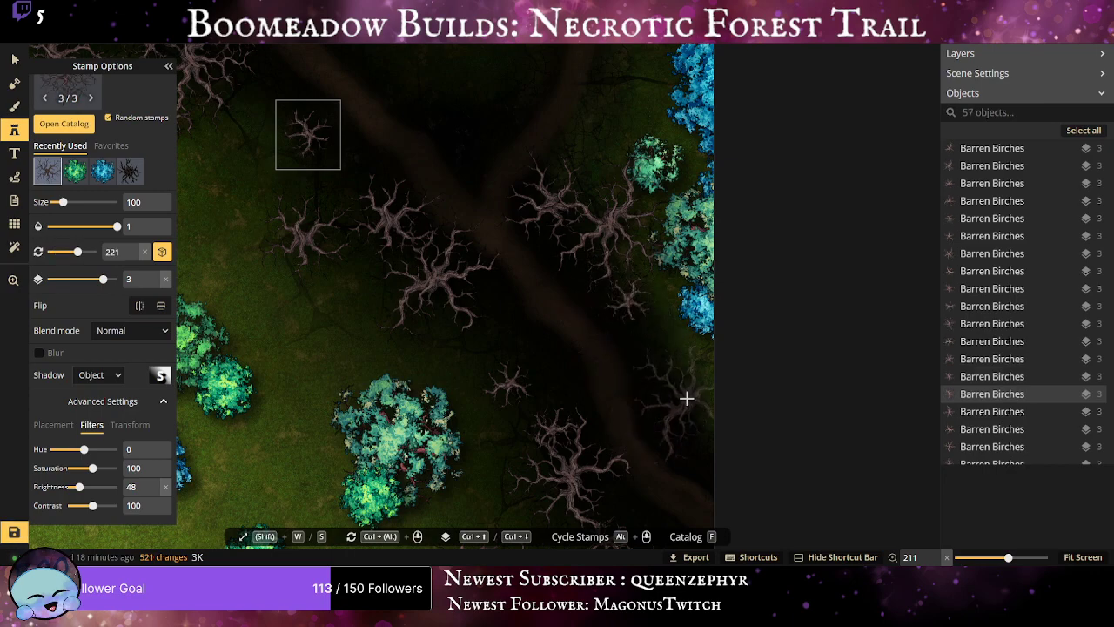
{"action": "left_click", "coordinate": [687, 398]}
Add Barren Birches in the wedge where the diagonal and right-hand paths meet, and on both sides of the right-hand path.
{"action": "left_click_drag", "start_coordinate": [614, 161], "coordinate": [659, 468]}
{"action": "scroll", "coordinate": [470, 288], "scroll_direction": "up", "scroll_amount": 1}
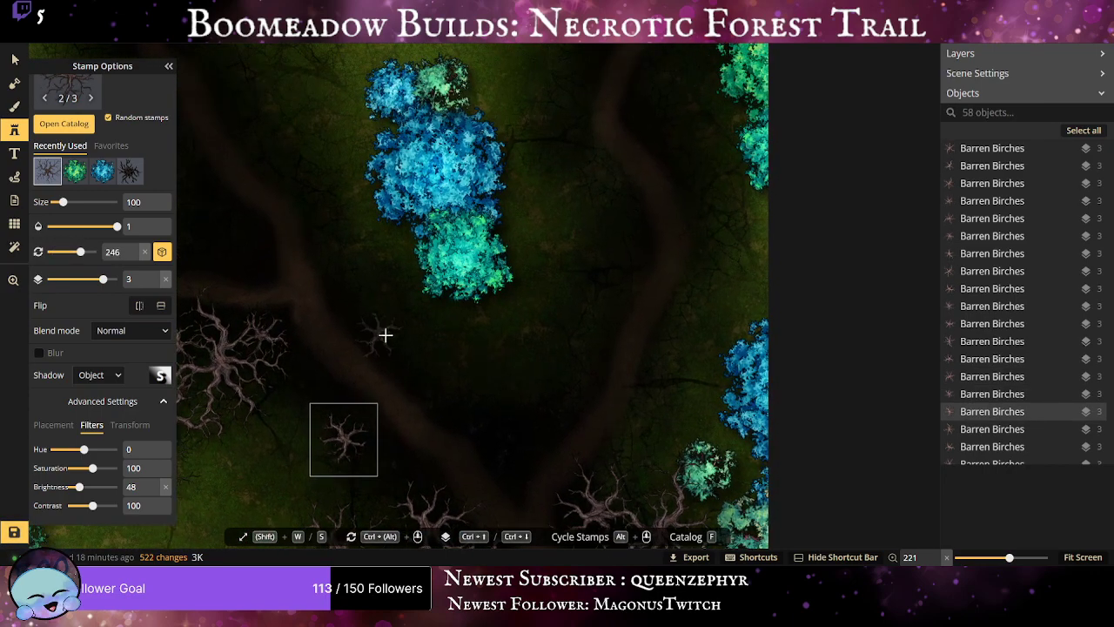
{"action": "left_click", "coordinate": [490, 415]}
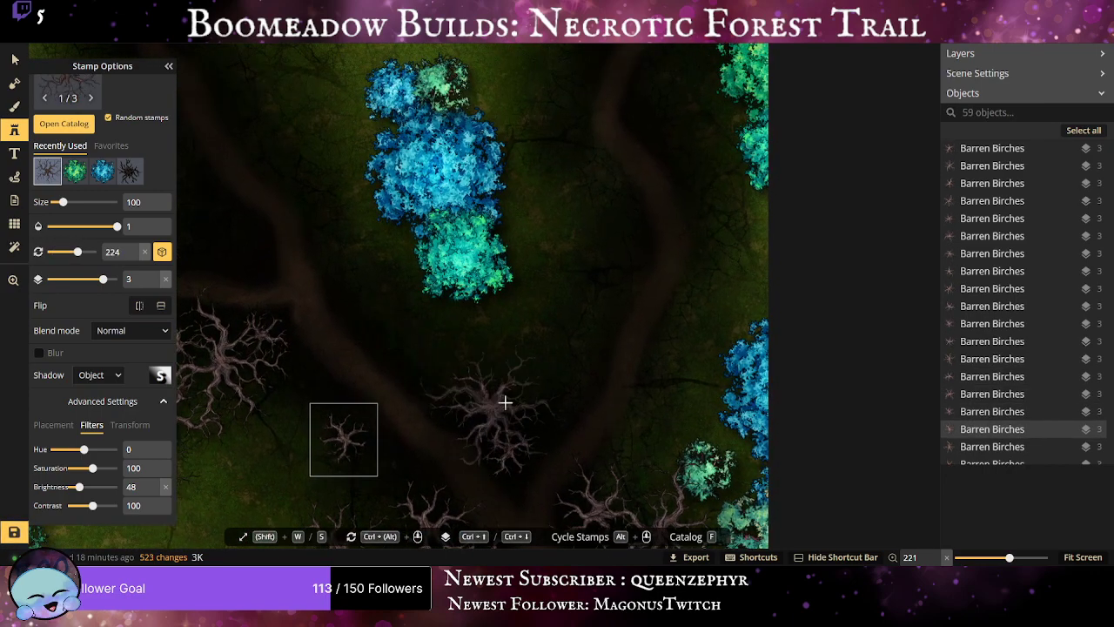
{"action": "left_click", "coordinate": [515, 392]}
{"action": "left_click", "coordinate": [592, 289]}
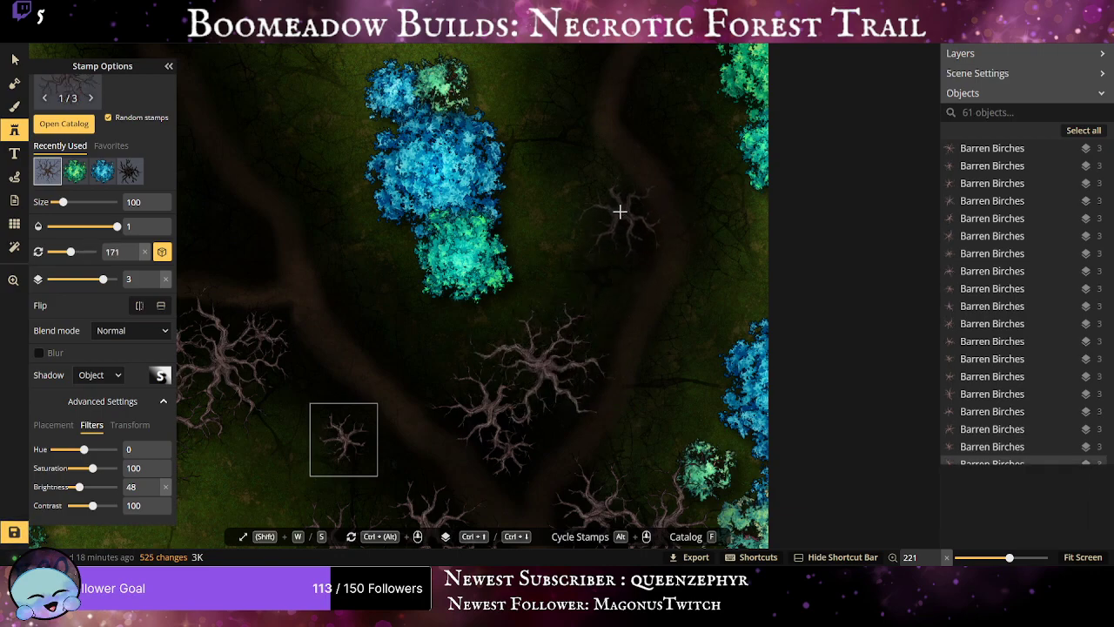
{"action": "left_click", "coordinate": [619, 211]}
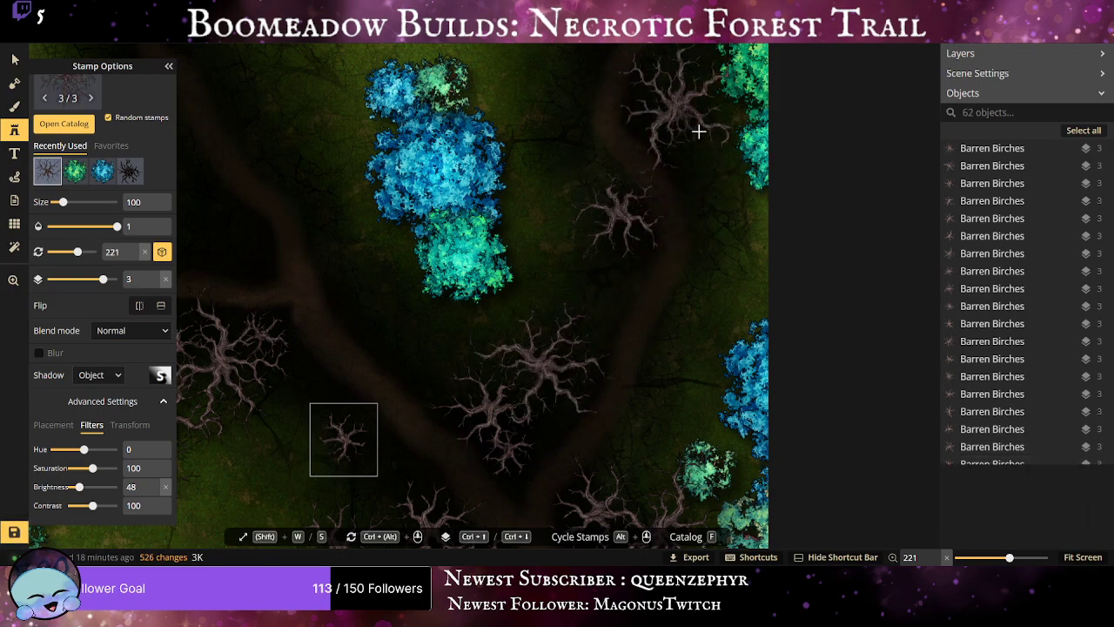
{"action": "left_click", "coordinate": [698, 131]}
Place Barren Birches beside the upper-left path and above the horizontal path, around the small teal oak.
{"action": "scroll", "coordinate": [602, 224], "scroll_direction": "down", "scroll_amount": 5}
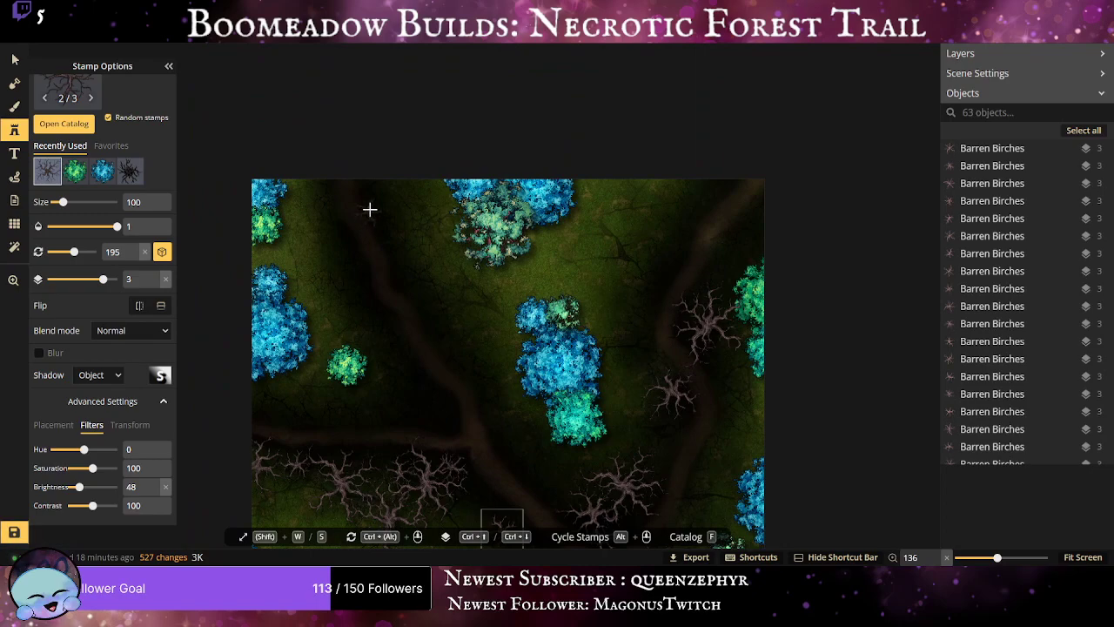
{"action": "left_click", "coordinate": [377, 204]}
{"action": "left_click", "coordinate": [320, 226]}
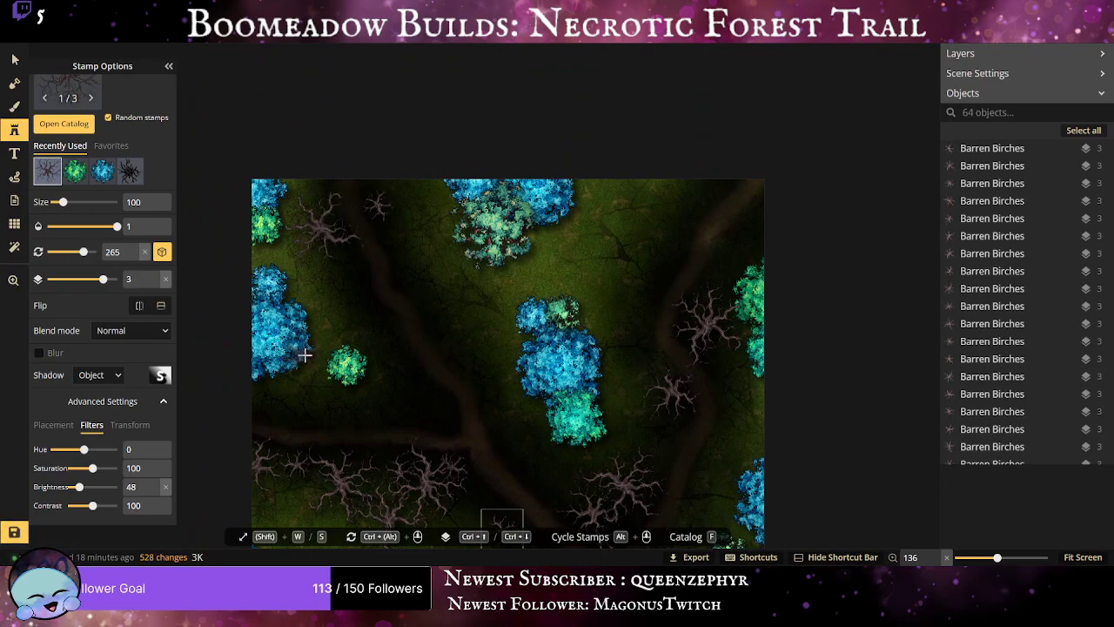
{"action": "left_click", "coordinate": [378, 330]}
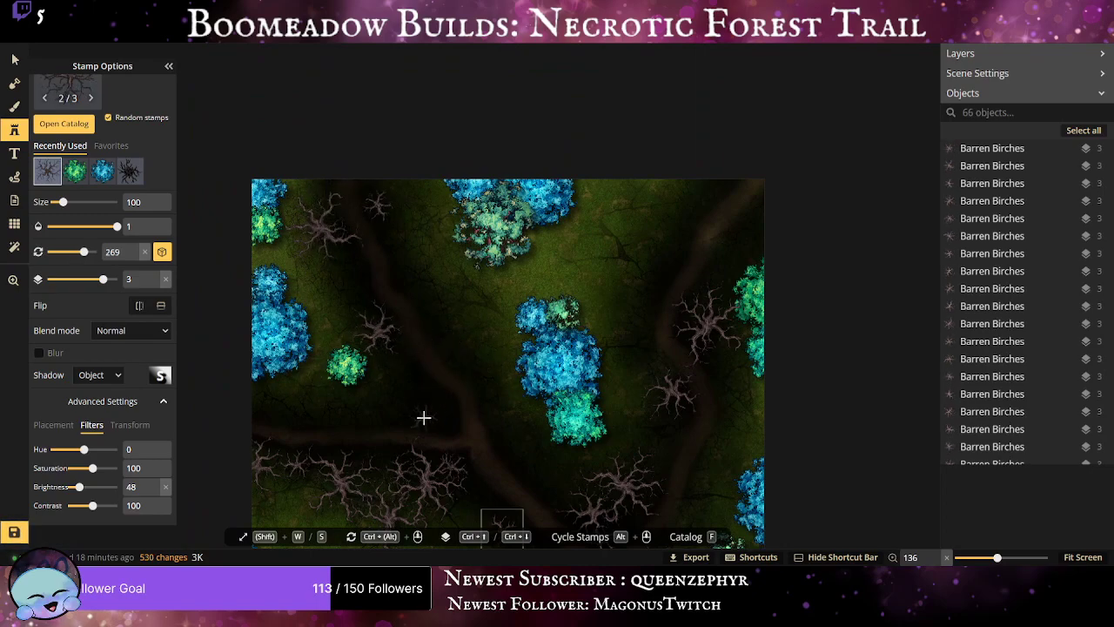
{"action": "left_click", "coordinate": [440, 402]}
{"action": "left_click", "coordinate": [318, 407]}
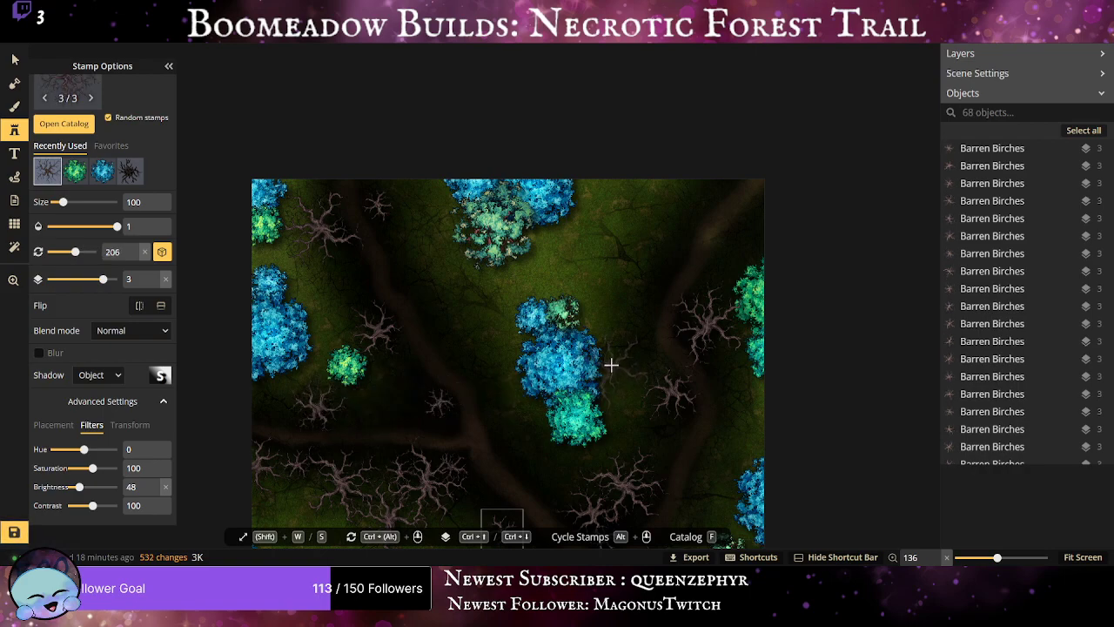
Add Barren Birches along the left side of the upper-right path and in the map's top-right corner.
{"action": "left_click", "coordinate": [655, 231]}
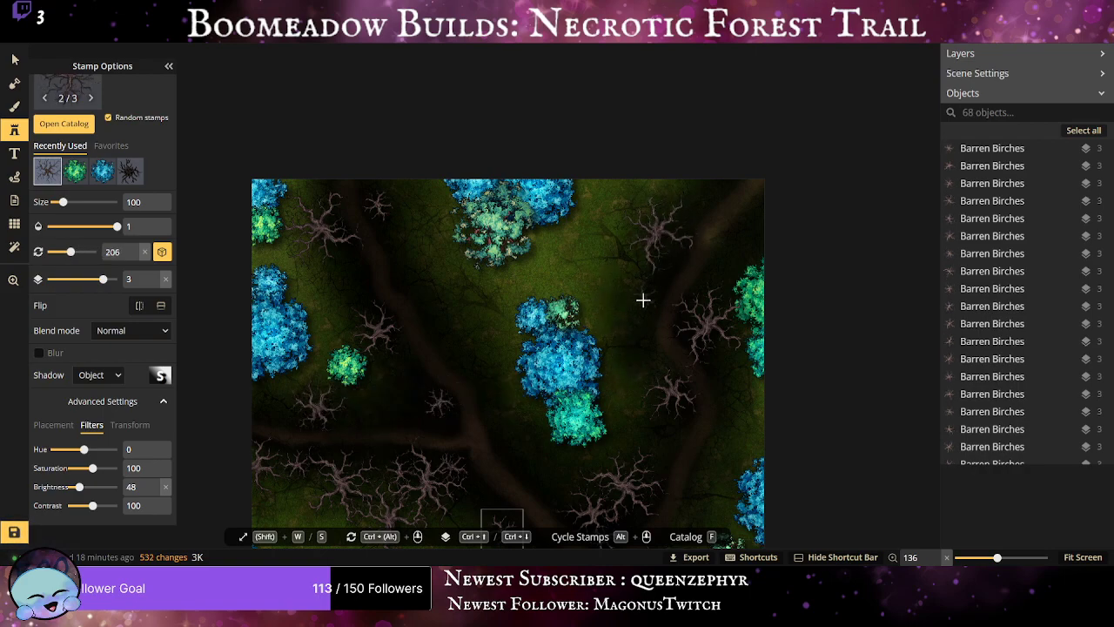
{"action": "left_click", "coordinate": [639, 306]}
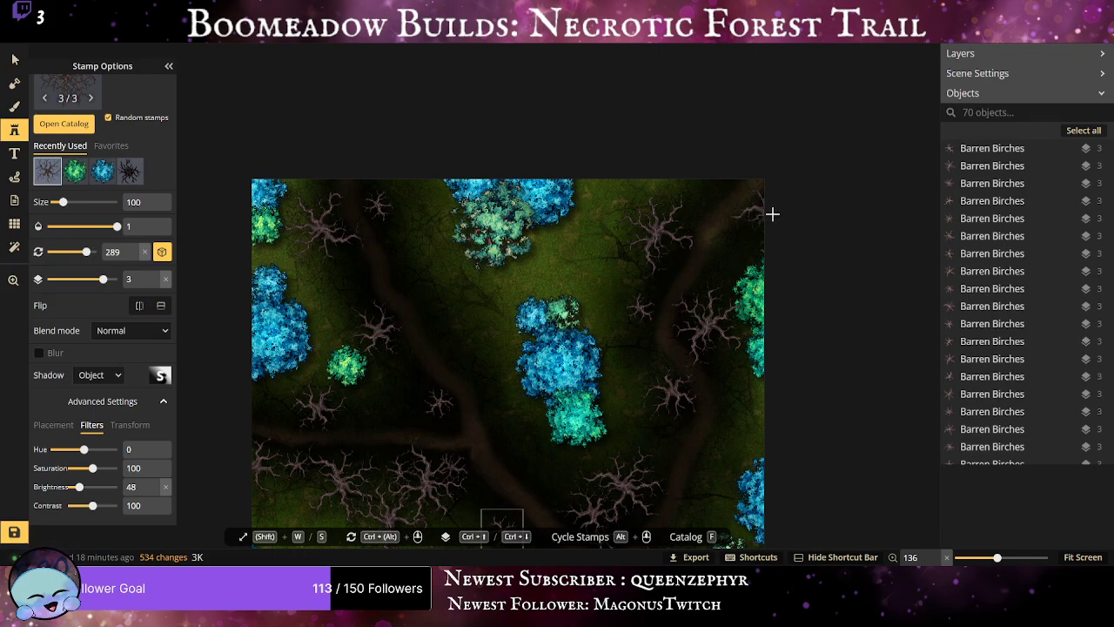
{"action": "left_click", "coordinate": [773, 215]}
Place Trees Dead stamps among the birches below the horizontal path, beside the diagonal path, and left of the central azure grove.
{"action": "scroll", "coordinate": [472, 377], "scroll_direction": "down", "scroll_amount": 3}
{"action": "left_click_drag", "start_coordinate": [404, 371], "coordinate": [568, 134]}
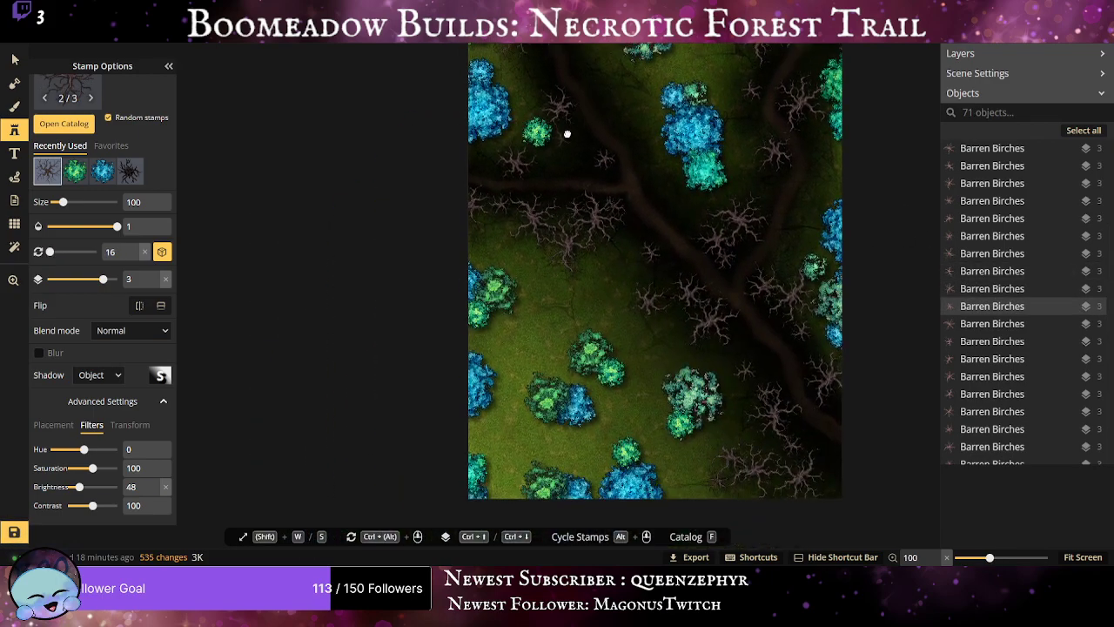
{"action": "scroll", "coordinate": [579, 171], "scroll_direction": "up", "scroll_amount": 1}
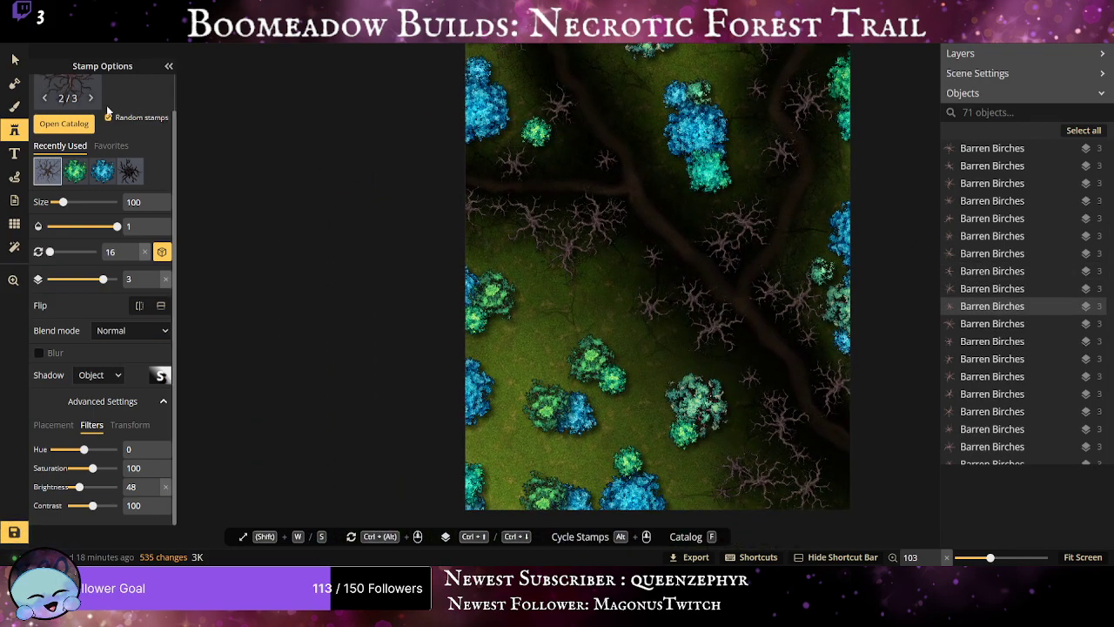
{"action": "left_click", "coordinate": [130, 170]}
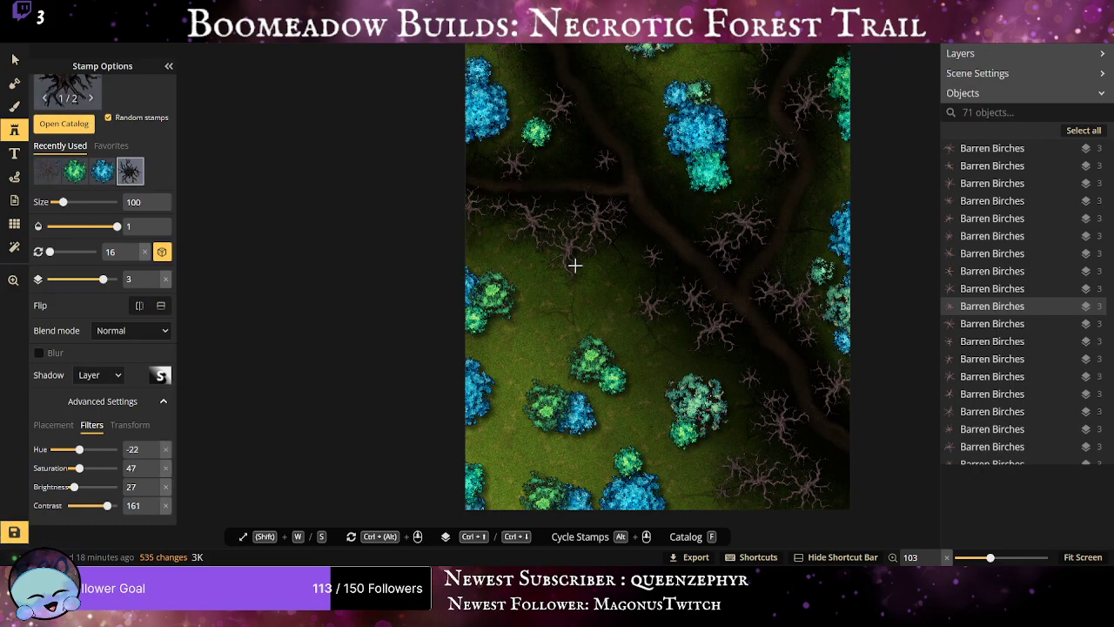
{"action": "left_click", "coordinate": [503, 239]}
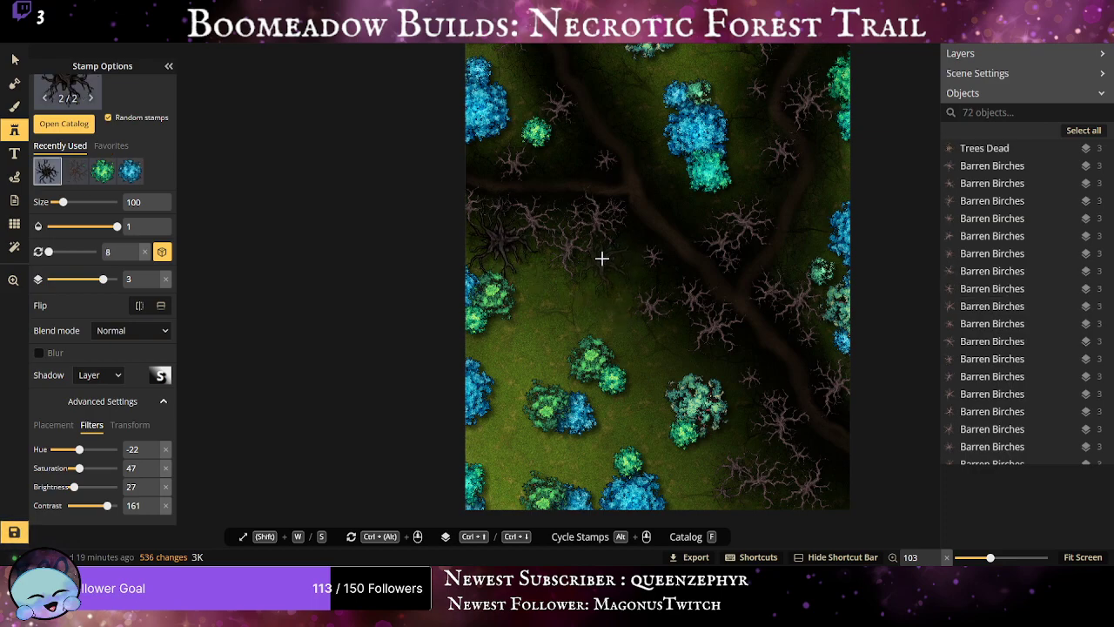
{"action": "left_click", "coordinate": [598, 258]}
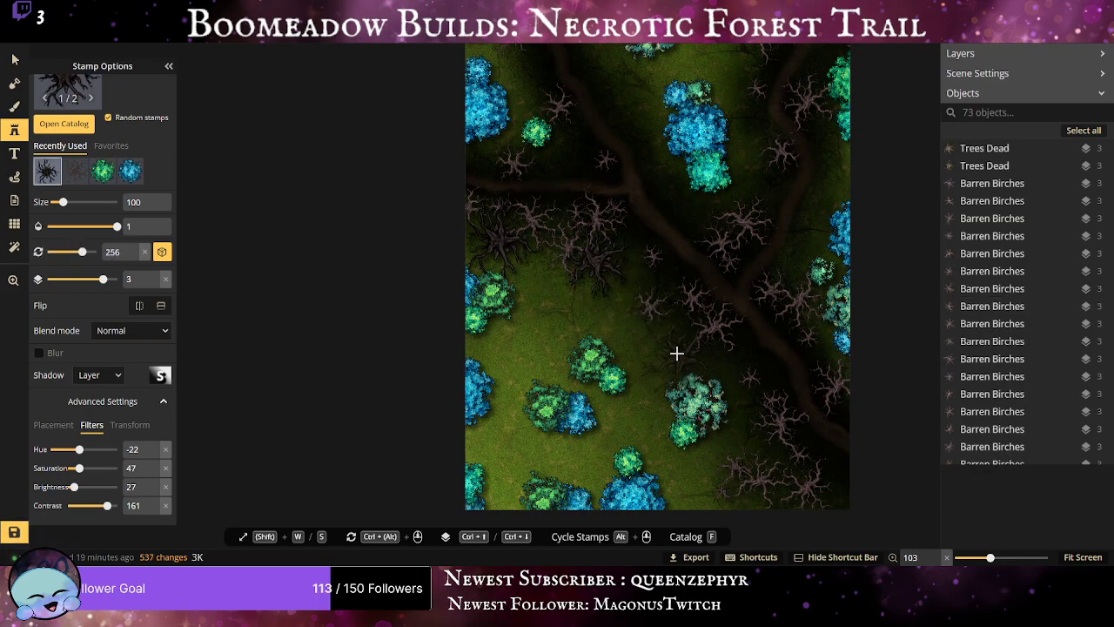
{"action": "left_click", "coordinate": [672, 342]}
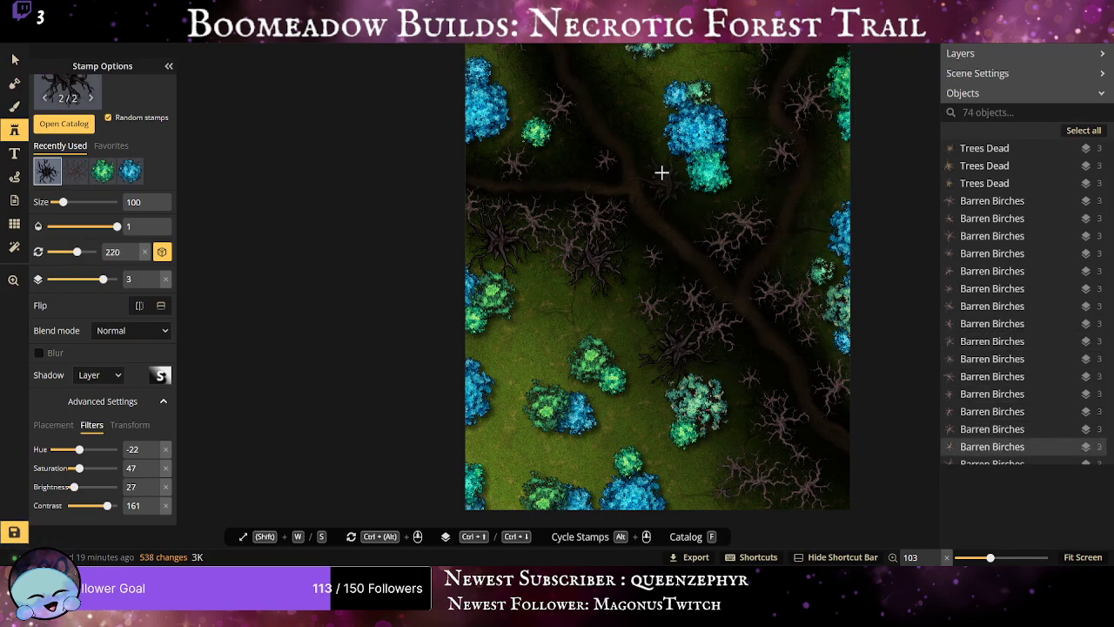
{"action": "left_click_drag", "start_coordinate": [654, 93], "coordinate": [587, 293]}
{"action": "scroll", "coordinate": [588, 293], "scroll_direction": "up", "scroll_amount": 1}
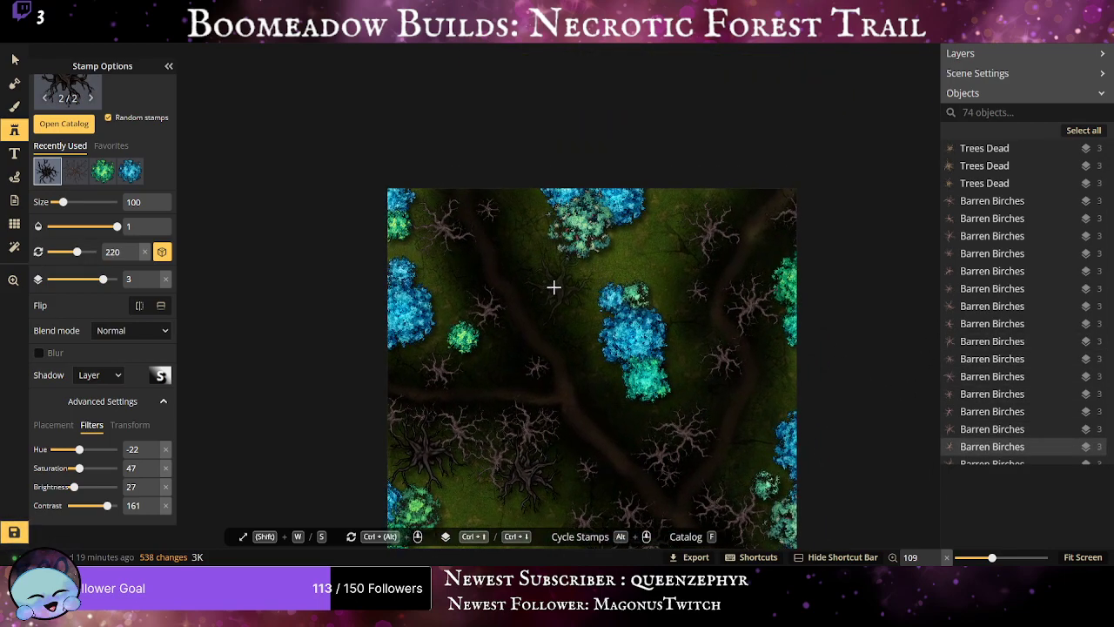
{"action": "left_click", "coordinate": [554, 287]}
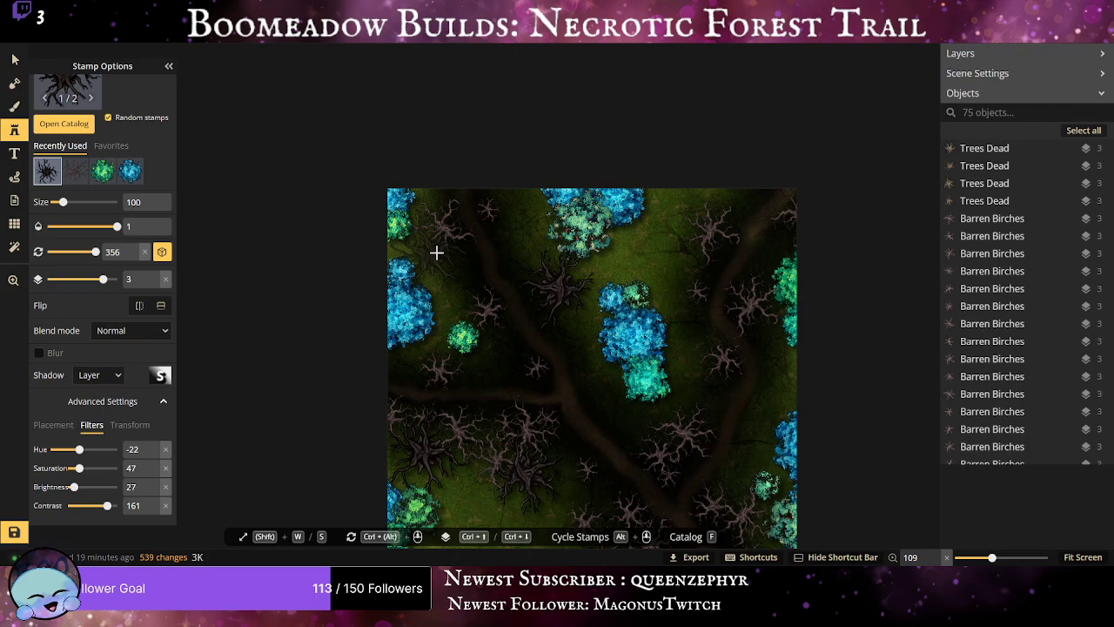
Recolour the Azure Phosphor Oaks stamp pink with hue 109, saturation 83, brightness 121 and contrast 124, and place it among the azure trees on the upper-left edge.
{"action": "key", "text": "f"}
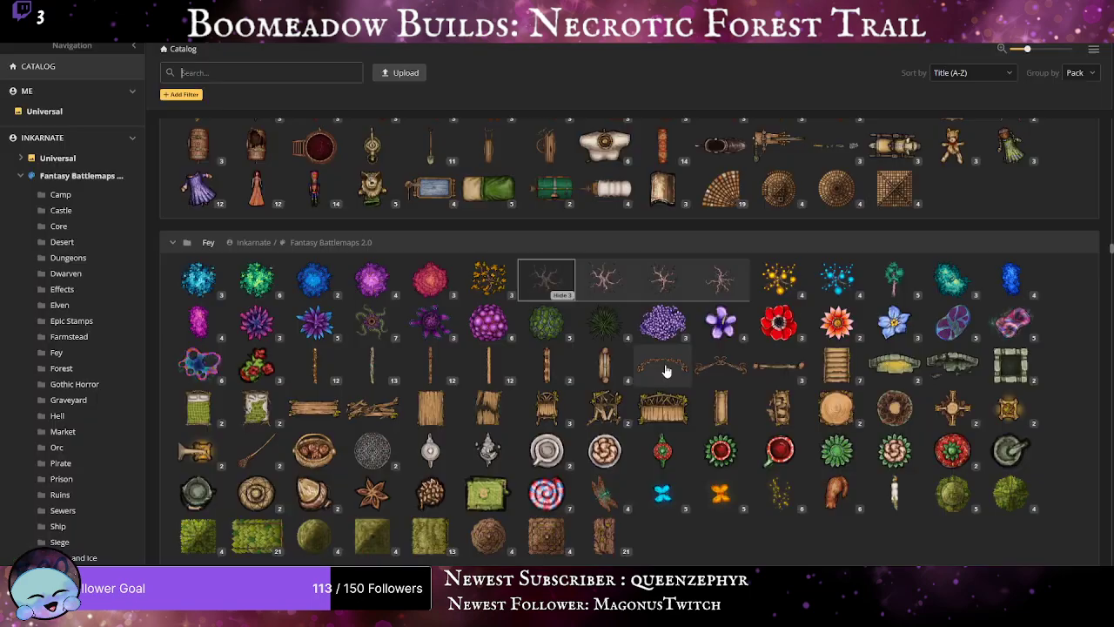
{"action": "left_click", "coordinate": [198, 280]}
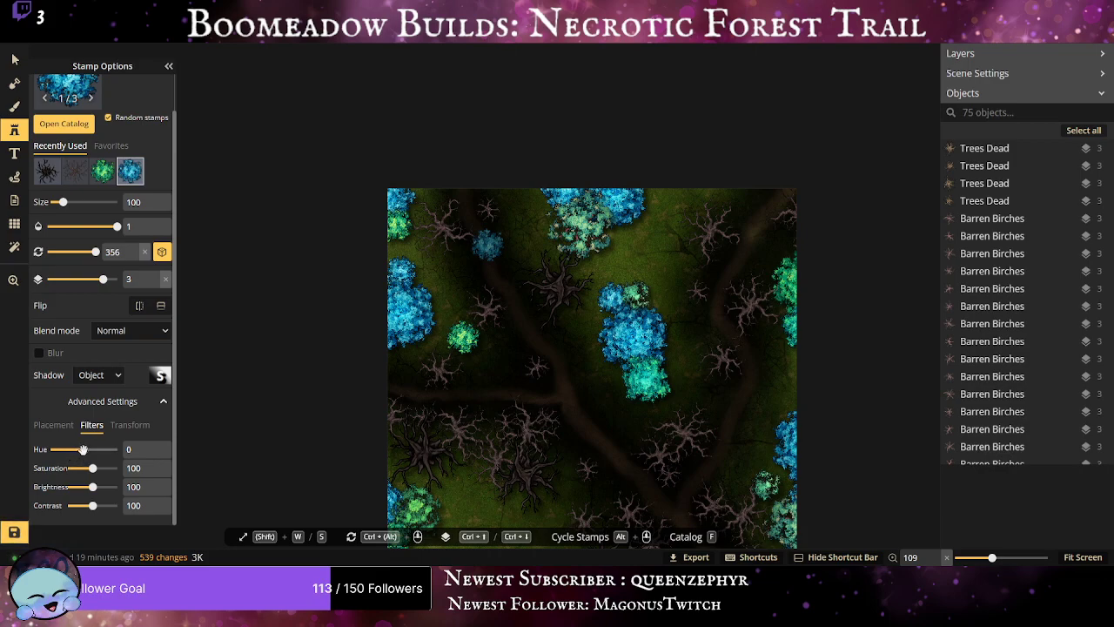
{"action": "mouse_move", "coordinate": [83, 449]}
{"action": "left_mouse_down"}
{"action": "mouse_move", "coordinate": [30, 451]}
{"action": "mouse_move", "coordinate": [92, 449]}
{"action": "left_mouse_up"}
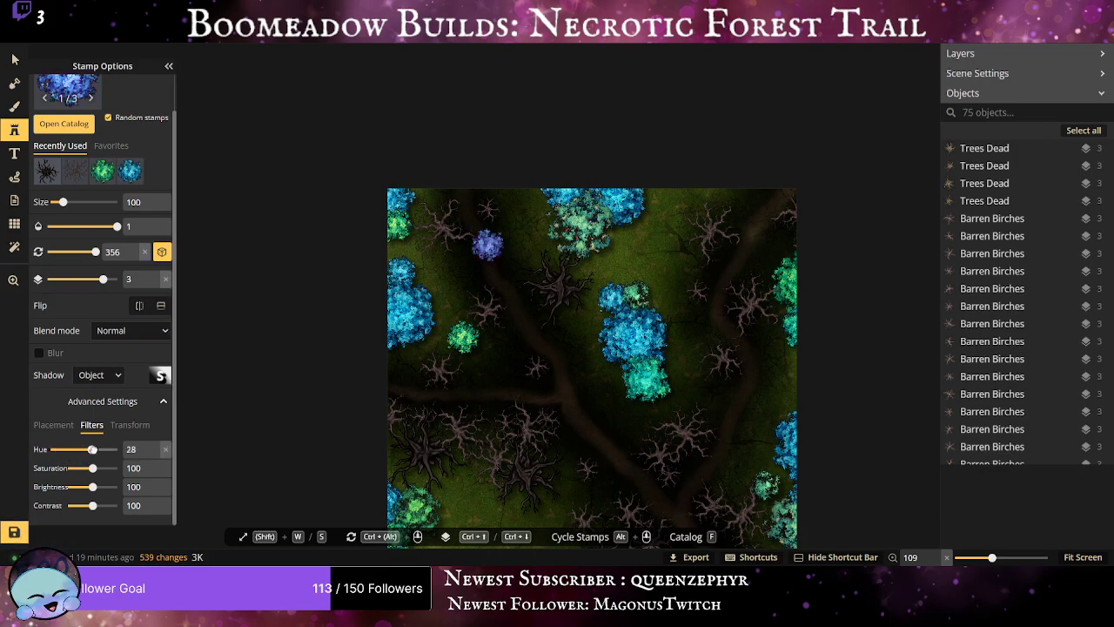
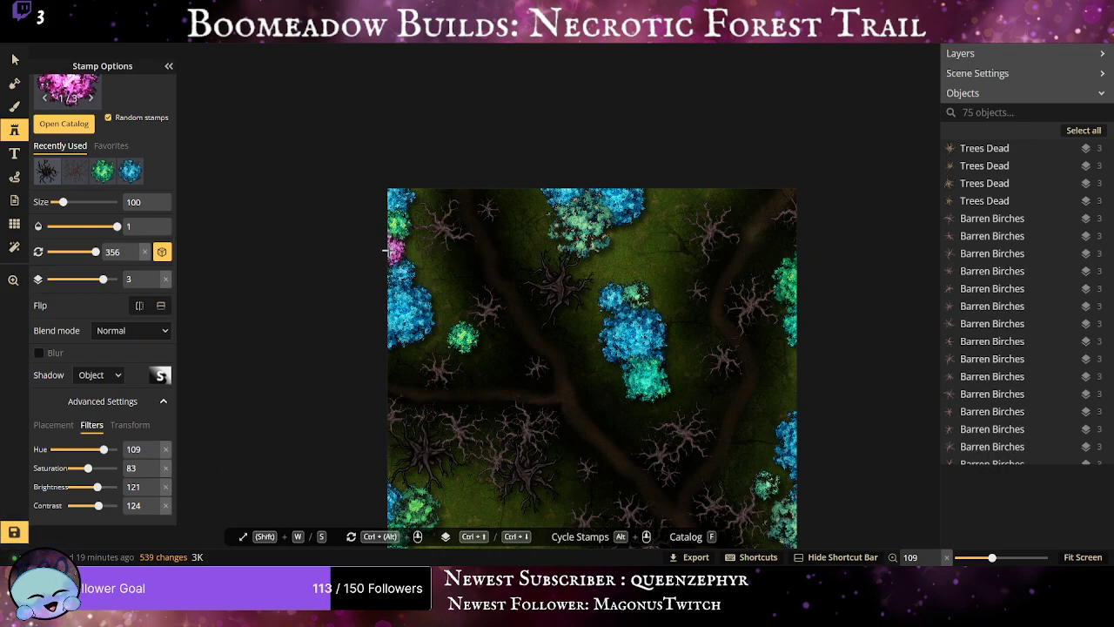
{"action": "left_click", "coordinate": [435, 309]}
{"action": "left_click", "coordinate": [492, 477]}
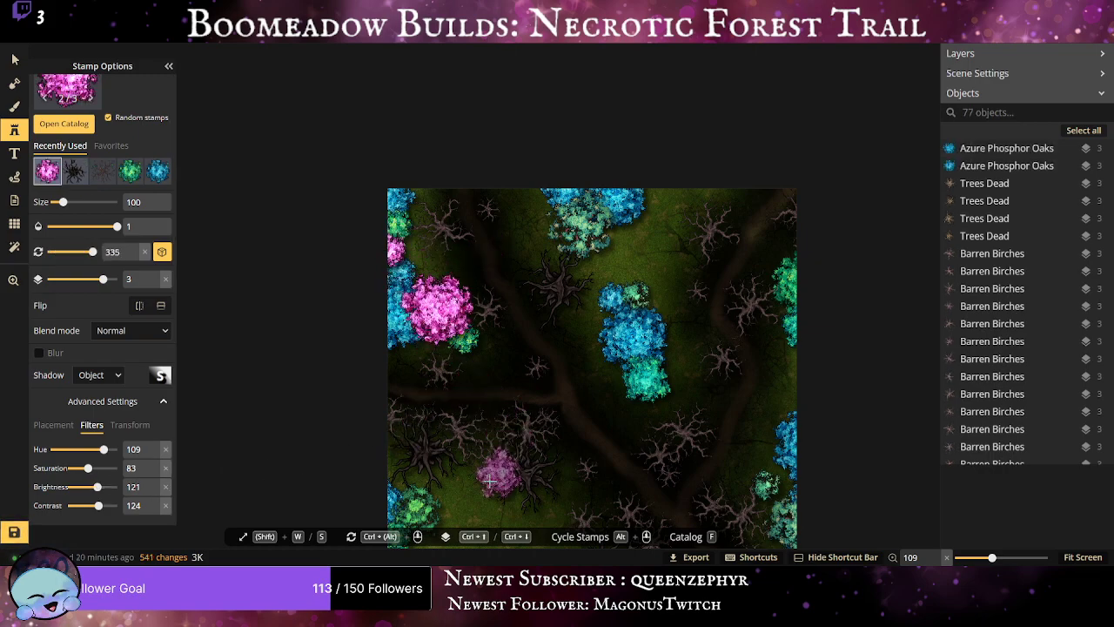
Place pink phosphor oaks among the teal and azure trees along the lower-left edge, down to the map's bottom-left corner.
{"action": "left_click_drag", "start_coordinate": [450, 491], "coordinate": [459, 360]}
{"action": "scroll", "coordinate": [463, 383], "scroll_direction": "up", "scroll_amount": 1}
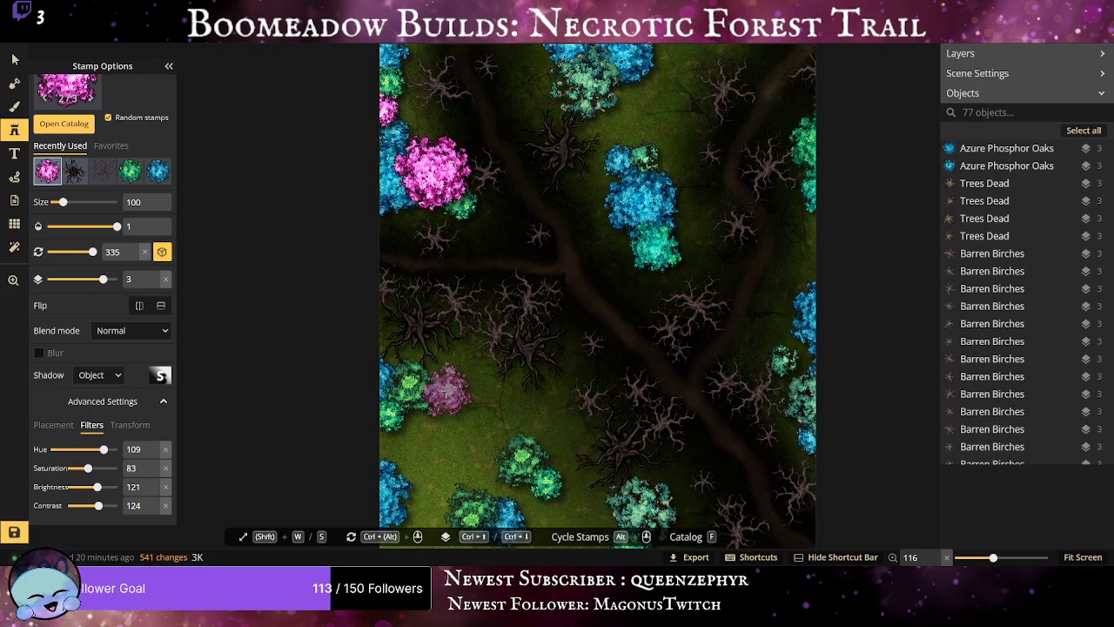
{"action": "left_click", "coordinate": [446, 389]}
{"action": "left_click", "coordinate": [417, 465]}
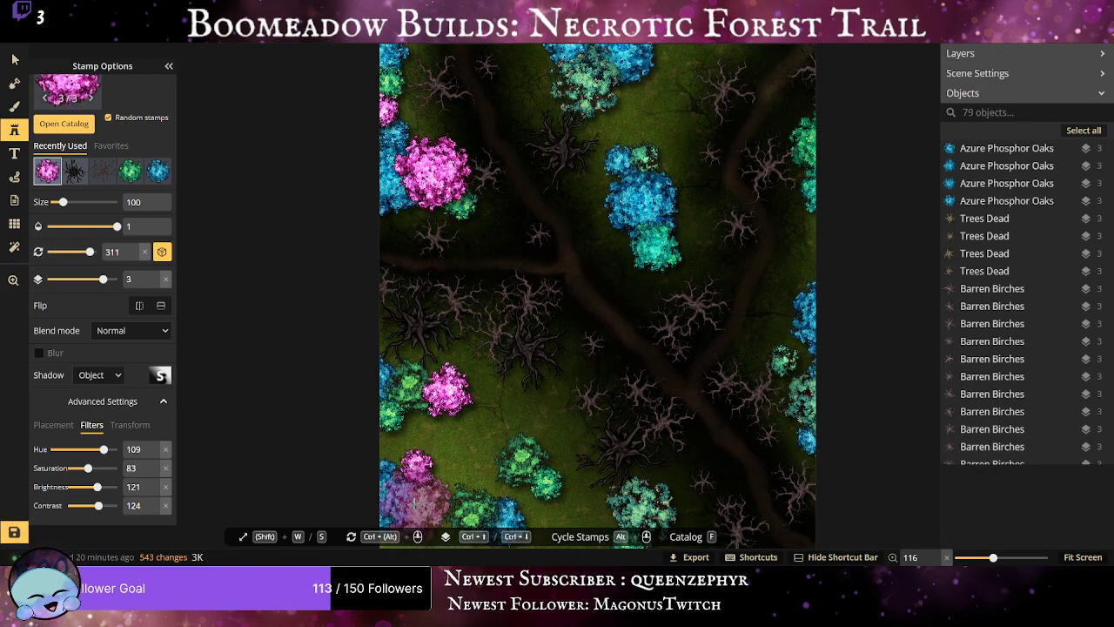
{"action": "scroll", "coordinate": [415, 492], "scroll_direction": "down", "scroll_amount": 2}
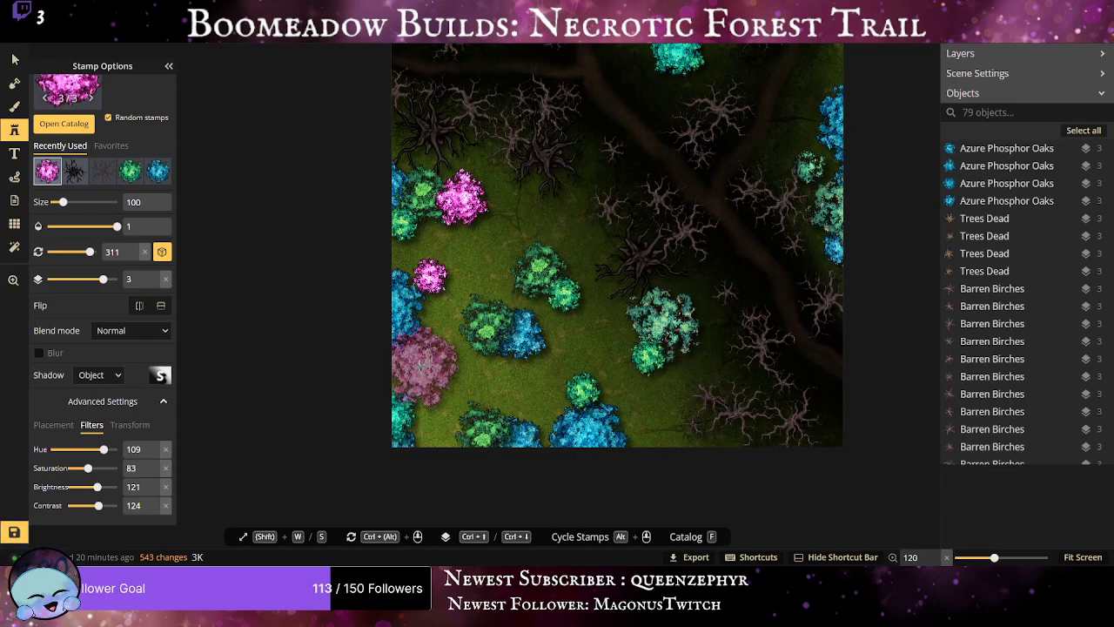
{"action": "left_click", "coordinate": [424, 364]}
{"action": "left_click", "coordinate": [450, 423]}
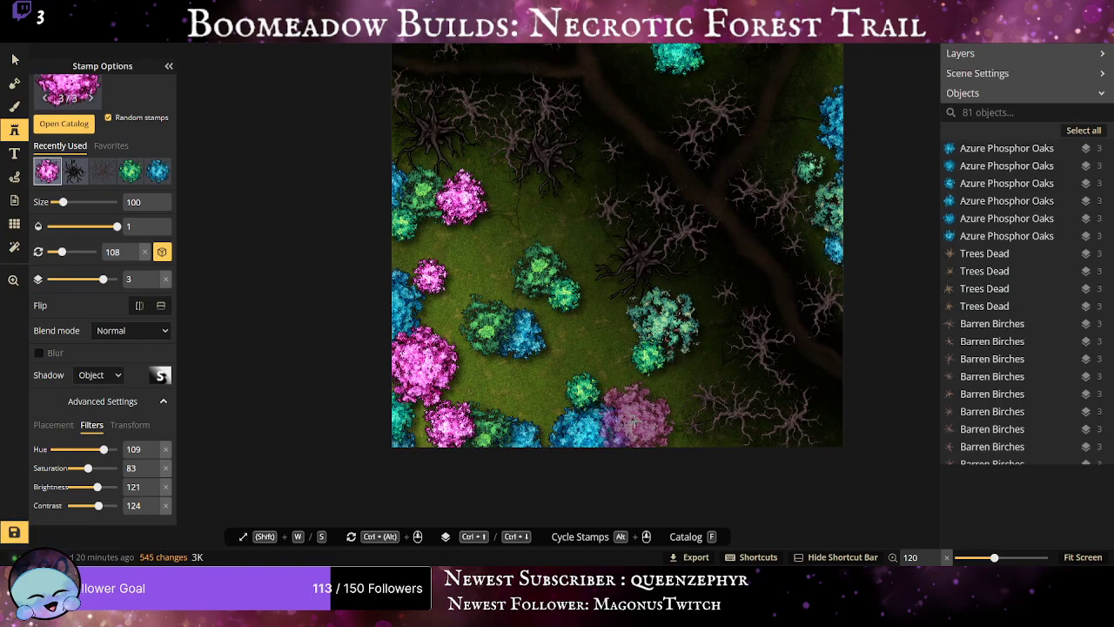
Add pink phosphor oaks beside the bottom-edge azure tree and the teal trees in the lower clearing, replacing the oversized one with a smaller variant.
{"action": "left_click", "coordinate": [634, 423]}
{"action": "left_click", "coordinate": [633, 329]}
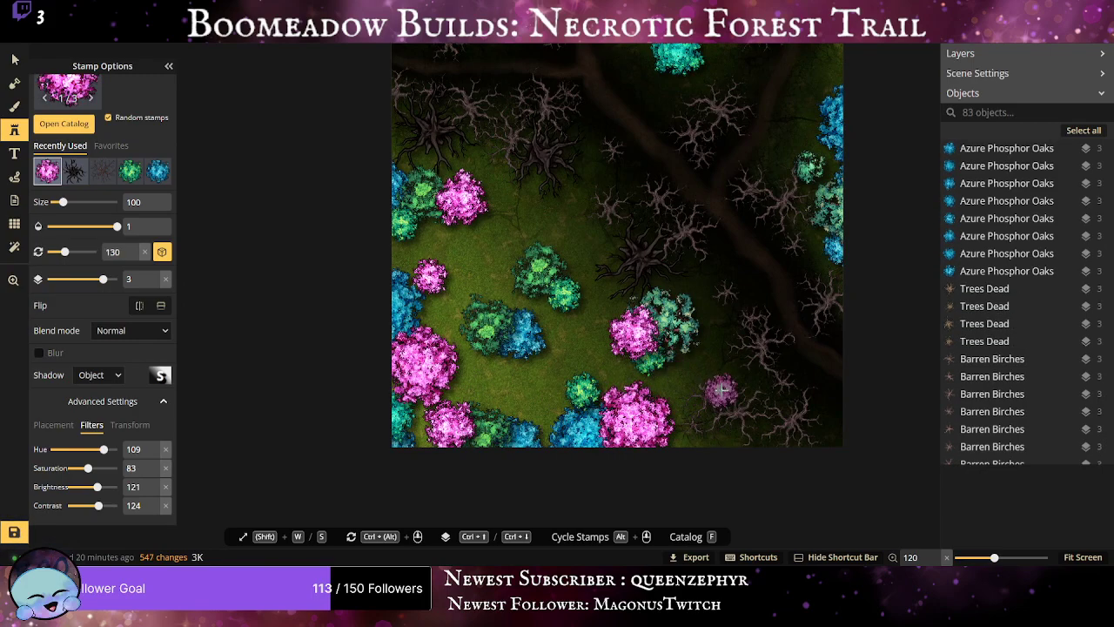
{"action": "key", "text": "ctrl+z"}
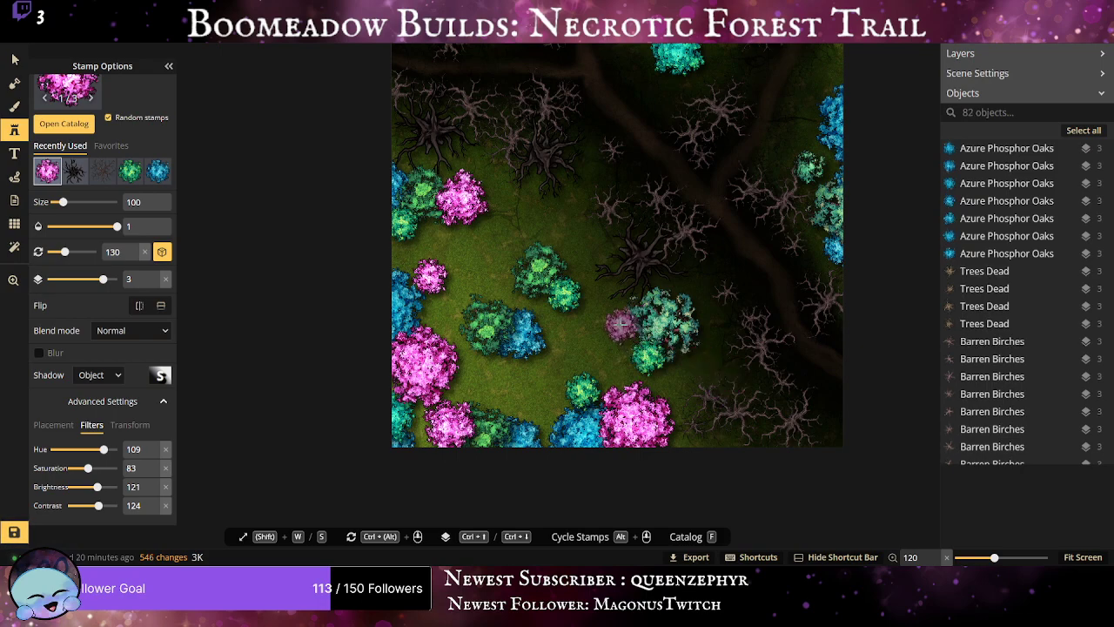
{"action": "left_click", "coordinate": [620, 324]}
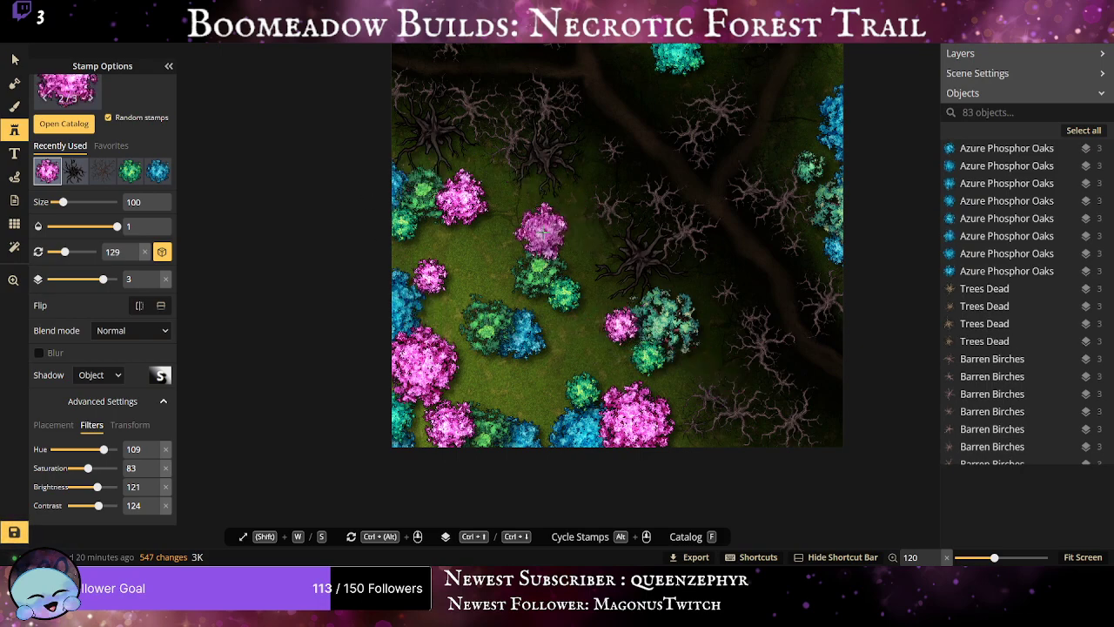
{"action": "left_click", "coordinate": [542, 232]}
Add pink phosphor oaks to the tree clusters along the map's right edge.
{"action": "left_click_drag", "start_coordinate": [689, 377], "coordinate": [373, 448]}
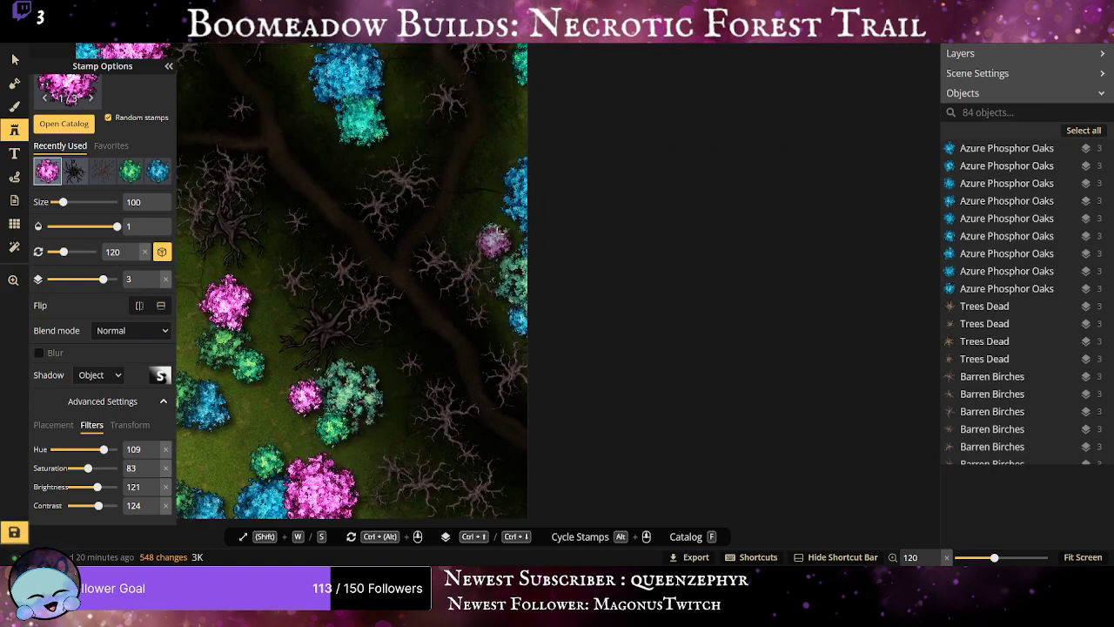
{"action": "scroll", "coordinate": [495, 216], "scroll_direction": "up", "scroll_amount": 11}
{"action": "left_click", "coordinate": [508, 225]}
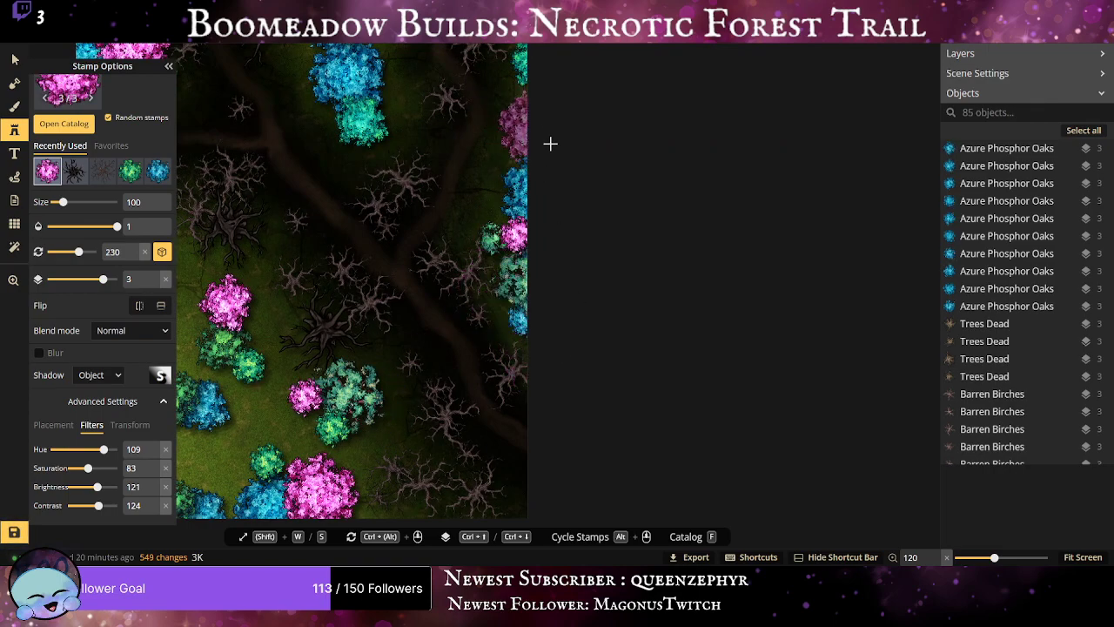
{"action": "scroll", "coordinate": [496, 200], "scroll_direction": "up", "scroll_amount": 9}
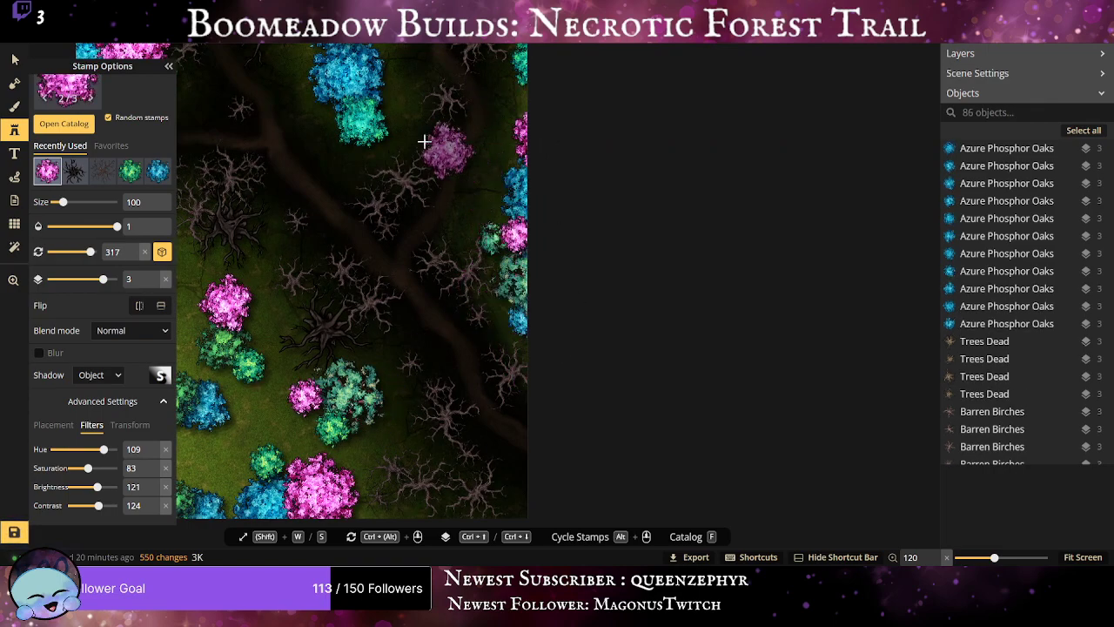
Place pink phosphor oaks on the right side and at the lower end of the central azure and teal grove.
{"action": "left_click", "coordinate": [392, 87]}
{"action": "scroll", "coordinate": [394, 96], "scroll_direction": "down", "scroll_amount": 9}
{"action": "left_click", "coordinate": [398, 101]}
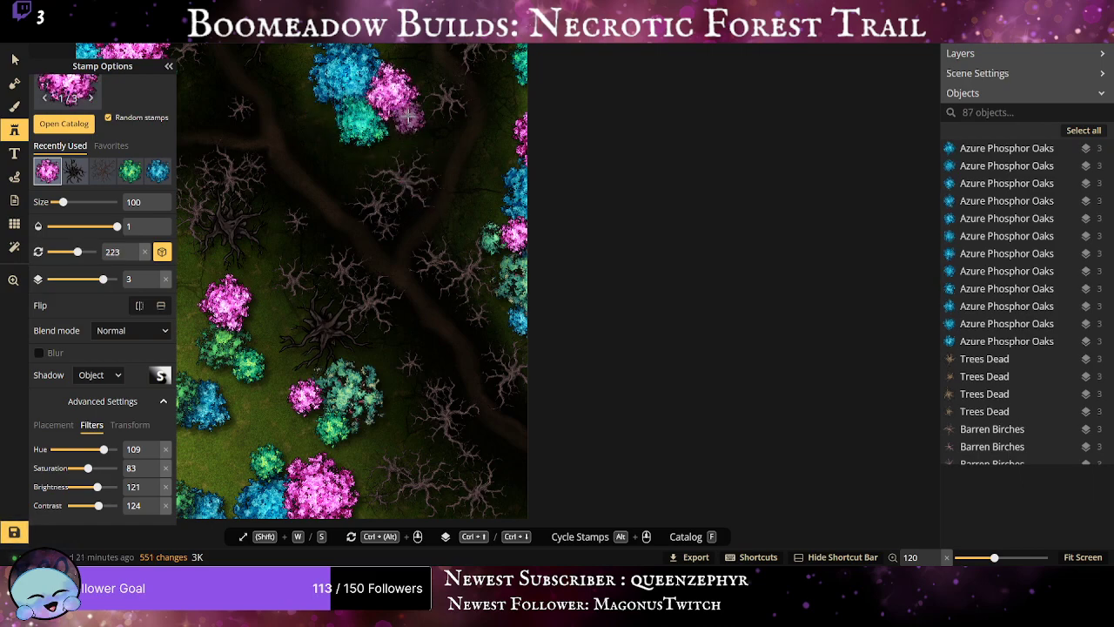
{"action": "left_click", "coordinate": [355, 159]}
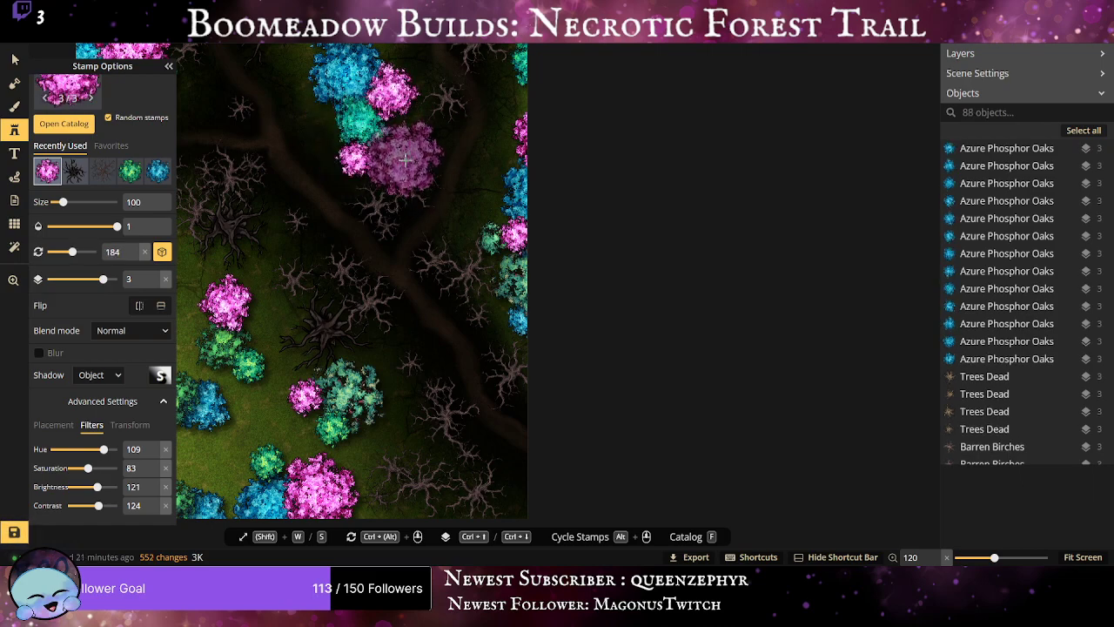
Stamp pink phosphor oaks above the central grove and along the top-edge grove on both sides.
{"action": "left_click_drag", "start_coordinate": [404, 155], "coordinate": [512, 335]}
{"action": "scroll", "coordinate": [441, 166], "scroll_direction": "up", "scroll_amount": 1}
{"action": "left_click", "coordinate": [441, 165]}
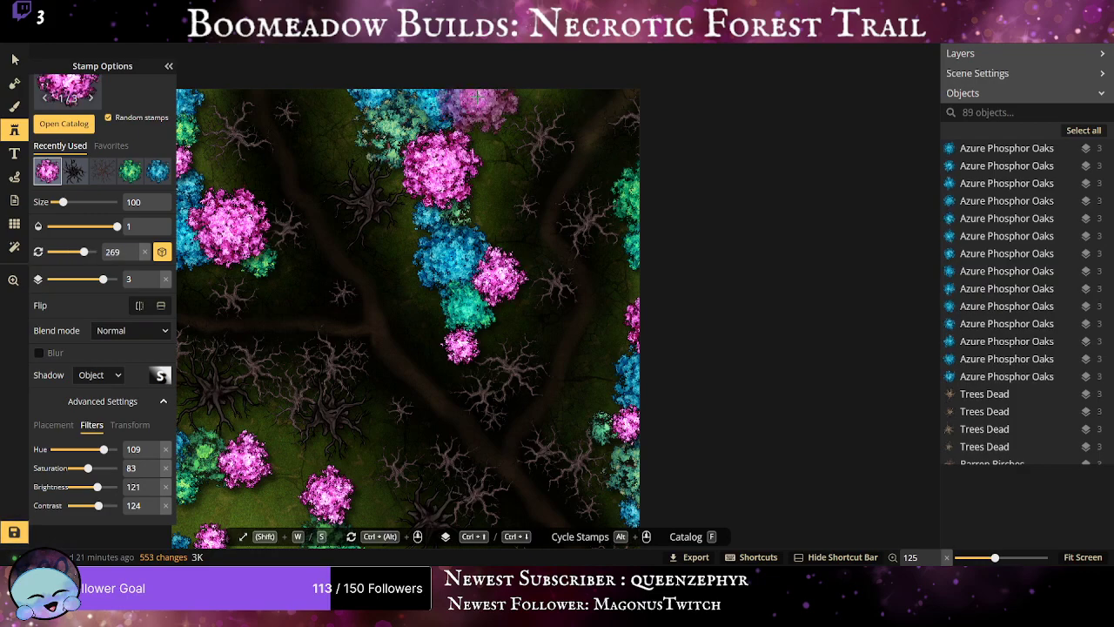
{"action": "left_click", "coordinate": [478, 114]}
{"action": "left_click", "coordinate": [520, 97]}
{"action": "left_click", "coordinate": [405, 97]}
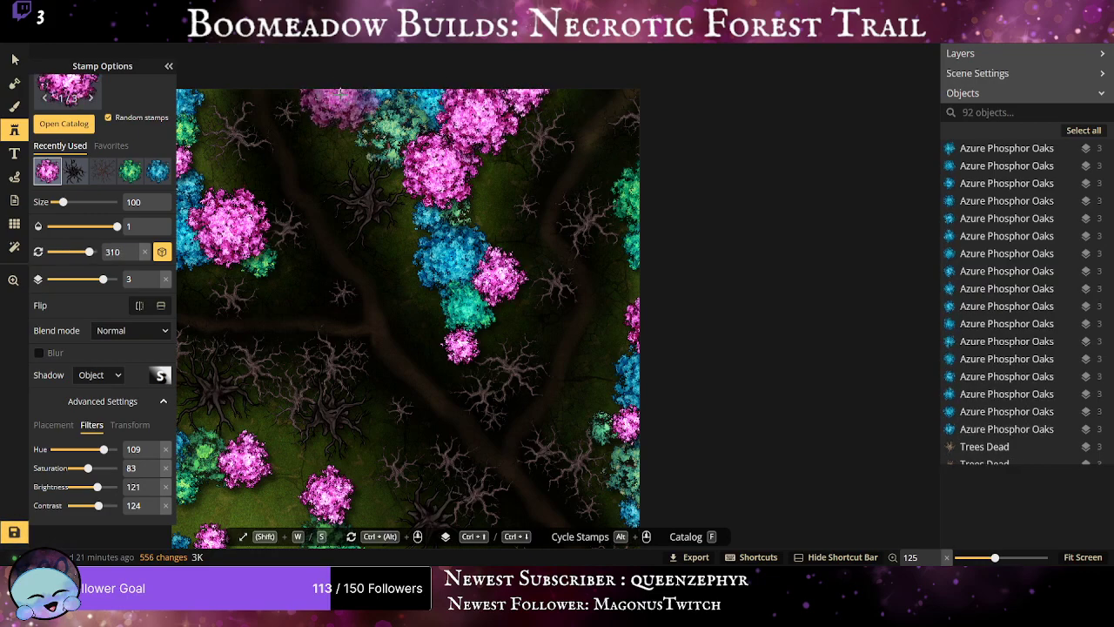
{"action": "left_click", "coordinate": [337, 97]}
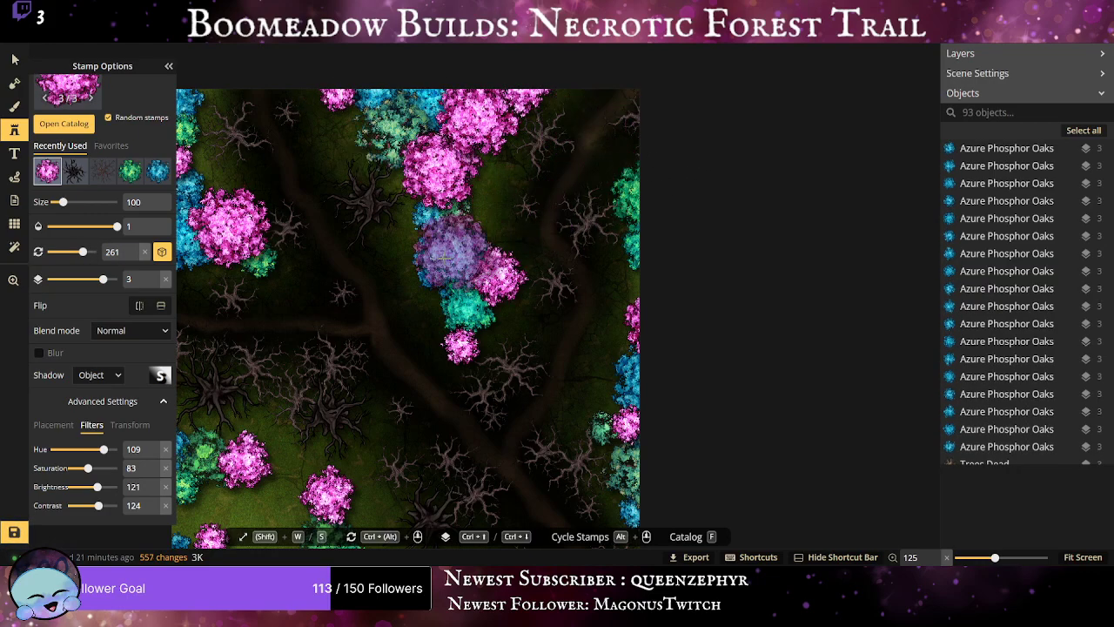
Mute the oak stamp to saturation 29 and brightness 76, and place two dusky purple oaks on the central grove's left side.
{"action": "left_click_drag", "start_coordinate": [331, 249], "coordinate": [508, 253]}
{"action": "scroll", "coordinate": [448, 206], "scroll_direction": "down", "scroll_amount": 1}
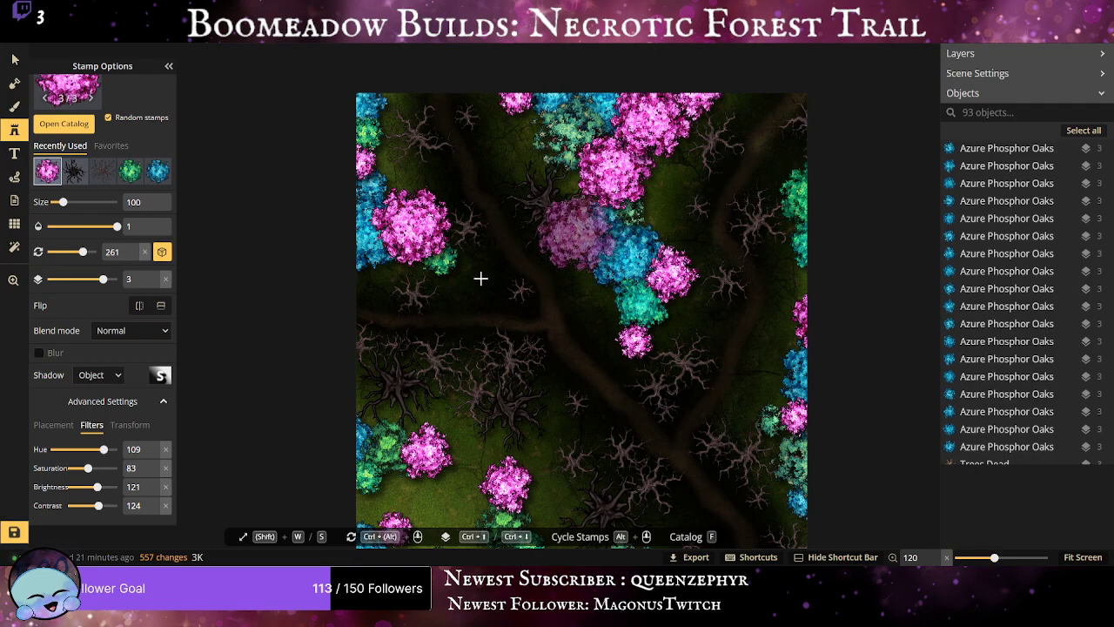
{"action": "left_click", "coordinate": [487, 242]}
{"action": "left_click_drag", "start_coordinate": [97, 487], "coordinate": [83, 487]}
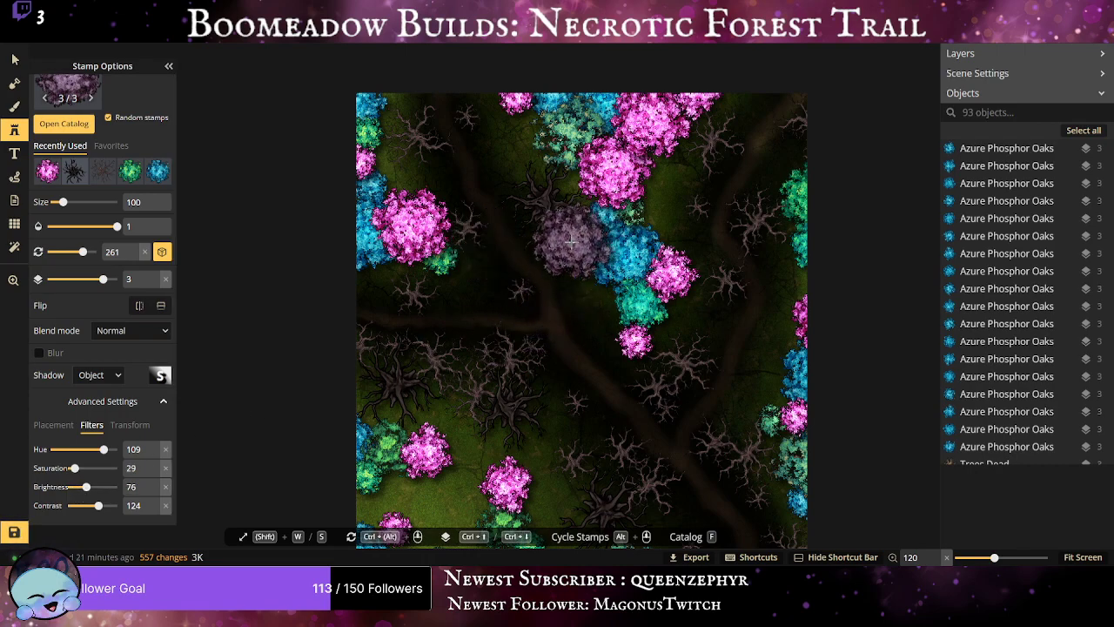
{"action": "left_click", "coordinate": [582, 244]}
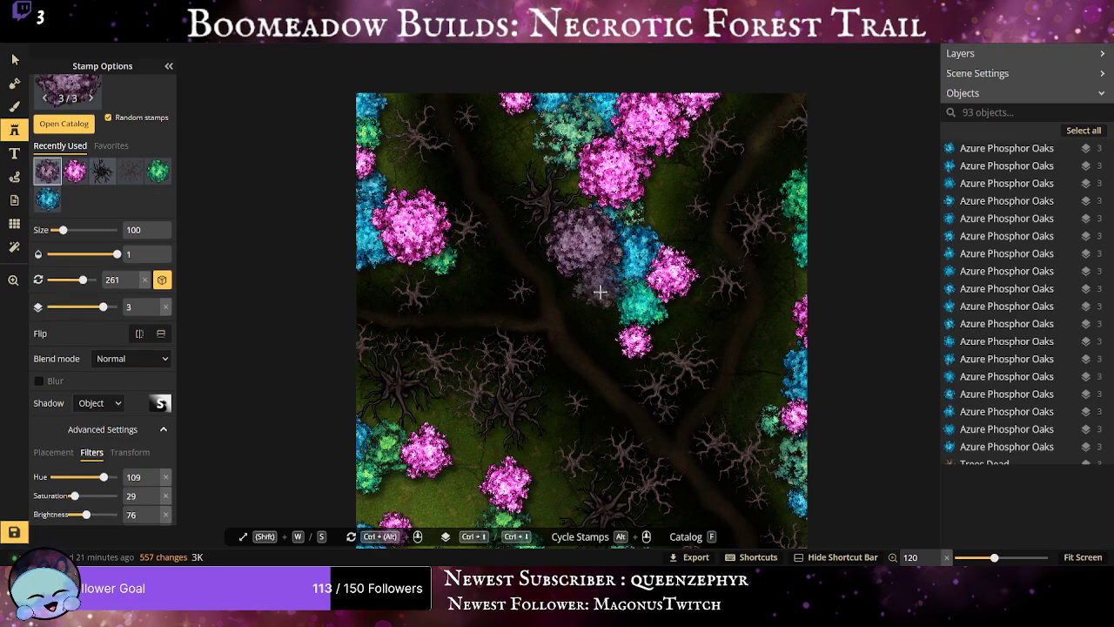
{"action": "left_click", "coordinate": [601, 299]}
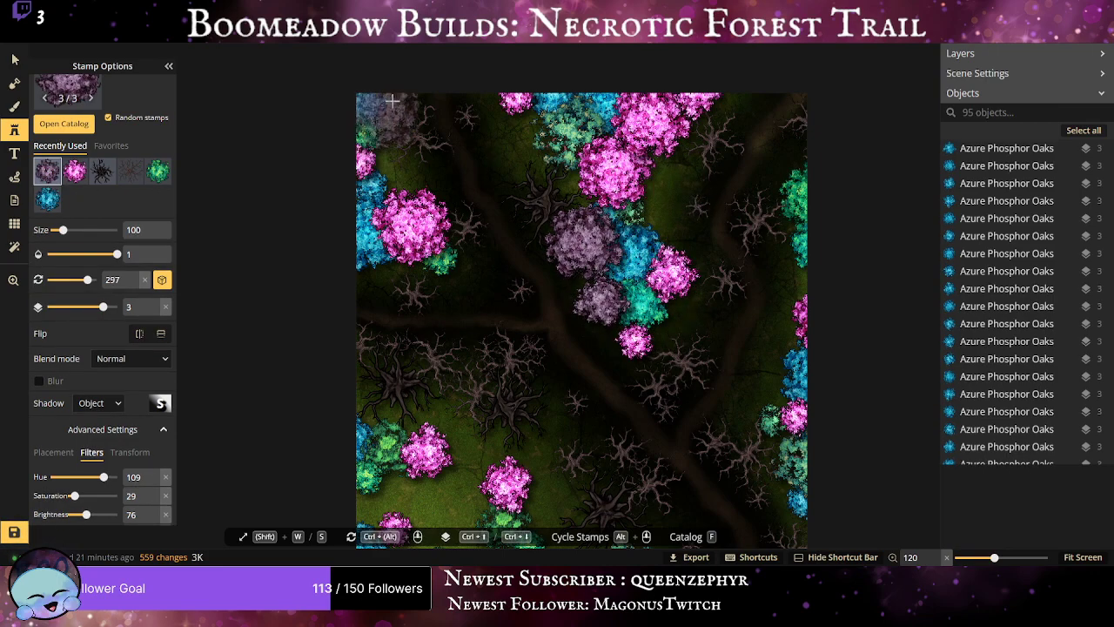
Undo the dusky oak above the upper-left pink oak, and place it on layer 2 instead, plus another beside the top-edge grove.
{"action": "left_click", "coordinate": [376, 175]}
{"action": "key", "text": "ctrl+z"}
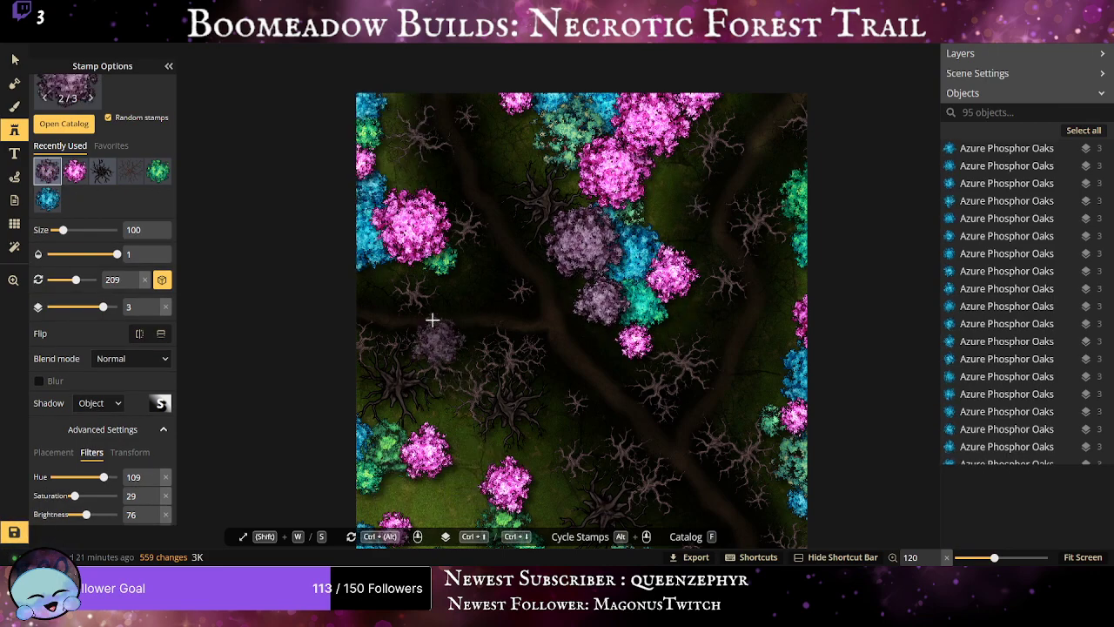
{"action": "left_click", "coordinate": [385, 167]}
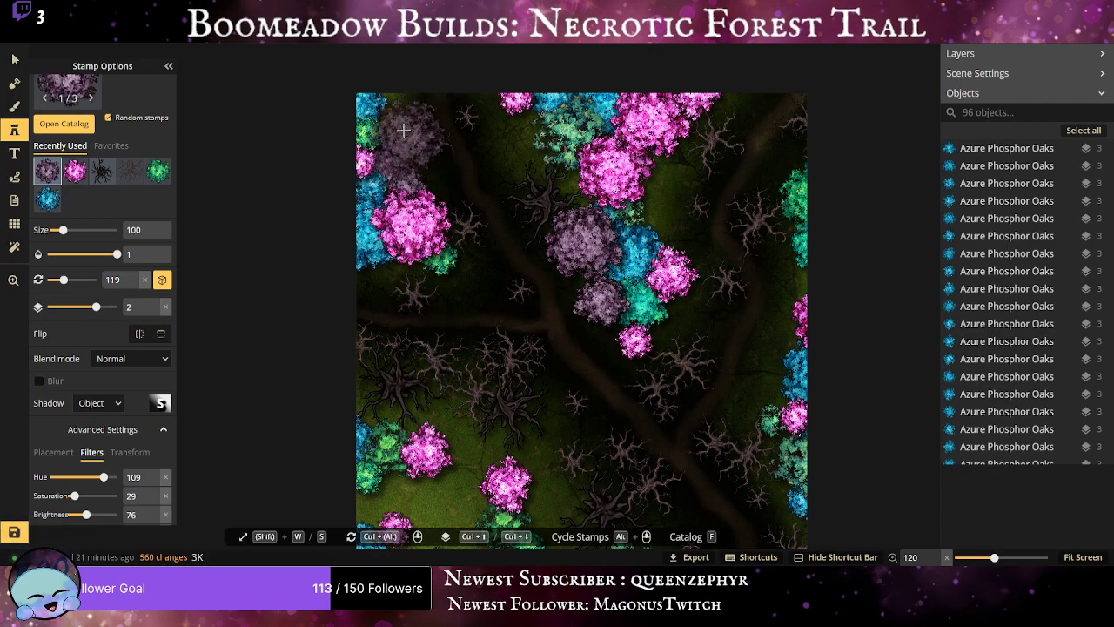
{"action": "left_click", "coordinate": [531, 129]}
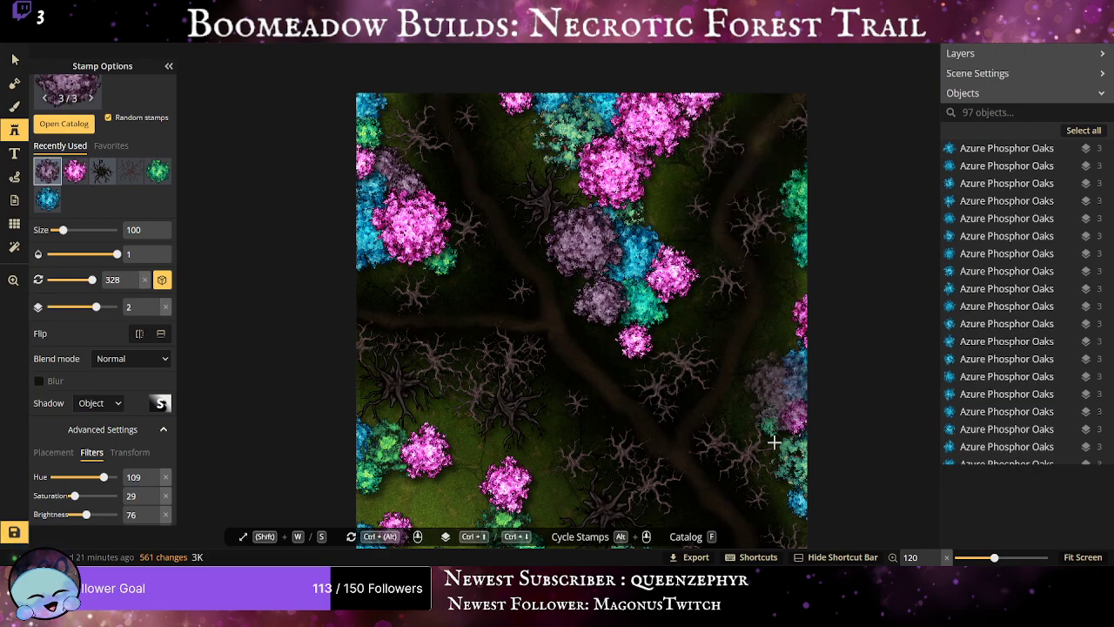
Place two dusky purple oaks on layer 2 at the left edge, just below the horizontal path.
{"action": "left_click_drag", "start_coordinate": [492, 473], "coordinate": [538, 323]}
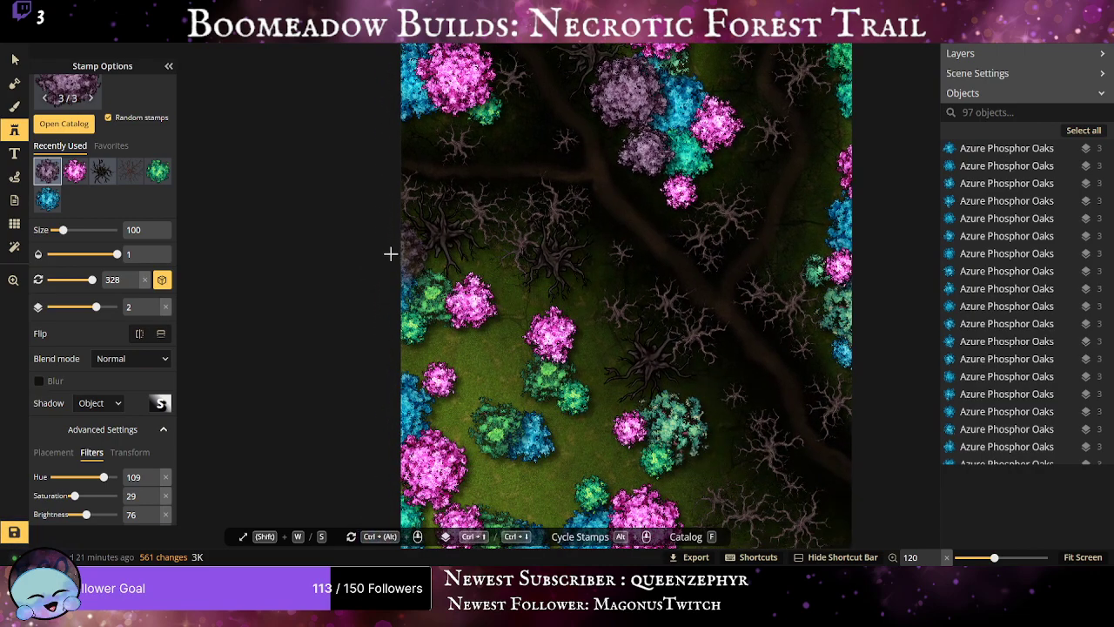
{"action": "left_click", "coordinate": [407, 246]}
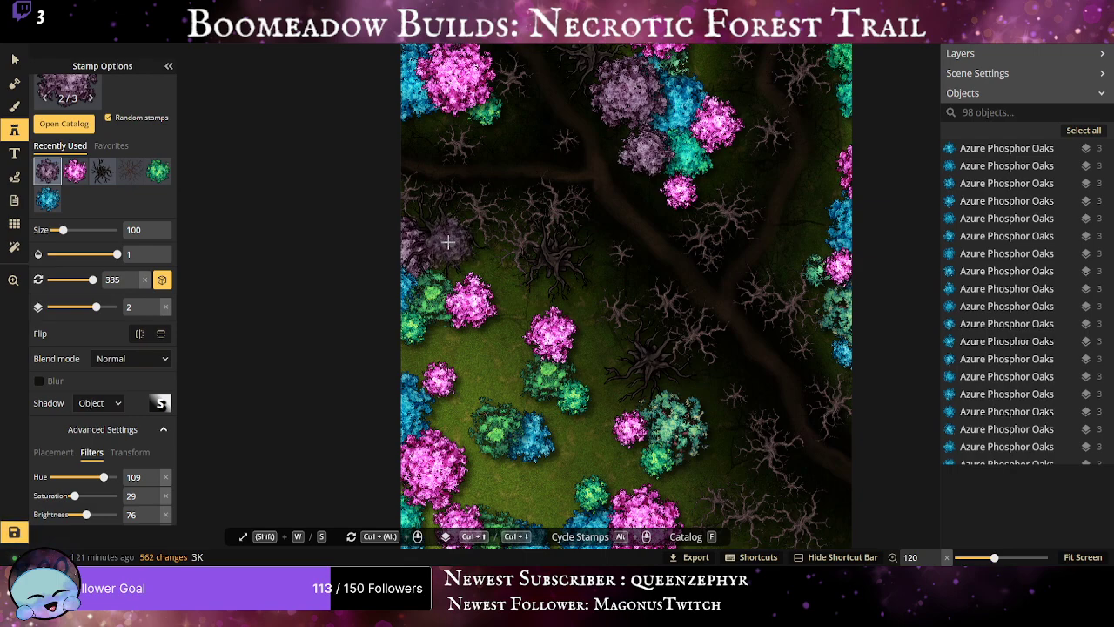
{"action": "left_click", "coordinate": [447, 243]}
Delete the dead tree overlapping the dusky purple oaks below the horizontal path.
{"action": "left_click", "coordinate": [15, 60]}
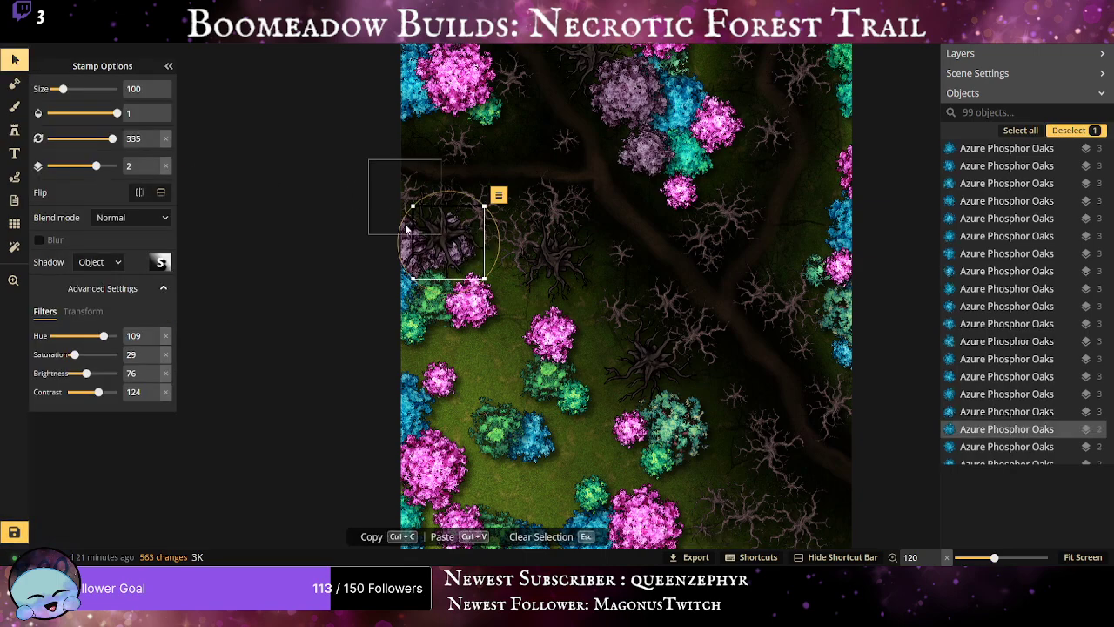
{"action": "left_click", "coordinate": [425, 239]}
{"action": "key", "text": "Delete"}
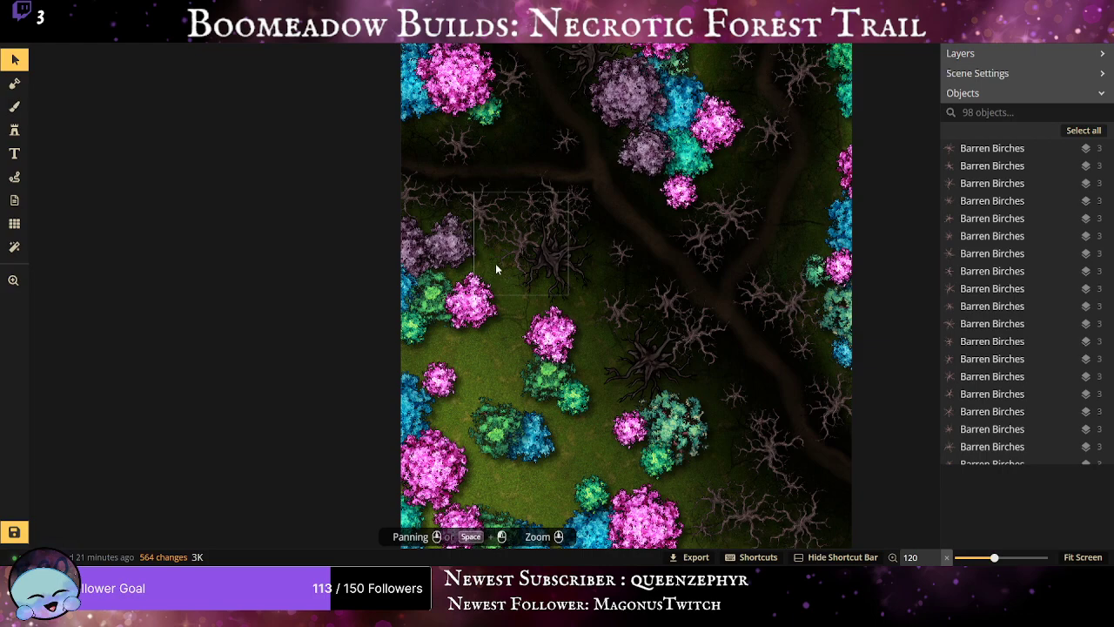
Raise the right-hand dusky oak below the horizontal path to layer 3 and save the map.
{"action": "left_click", "coordinate": [431, 262]}
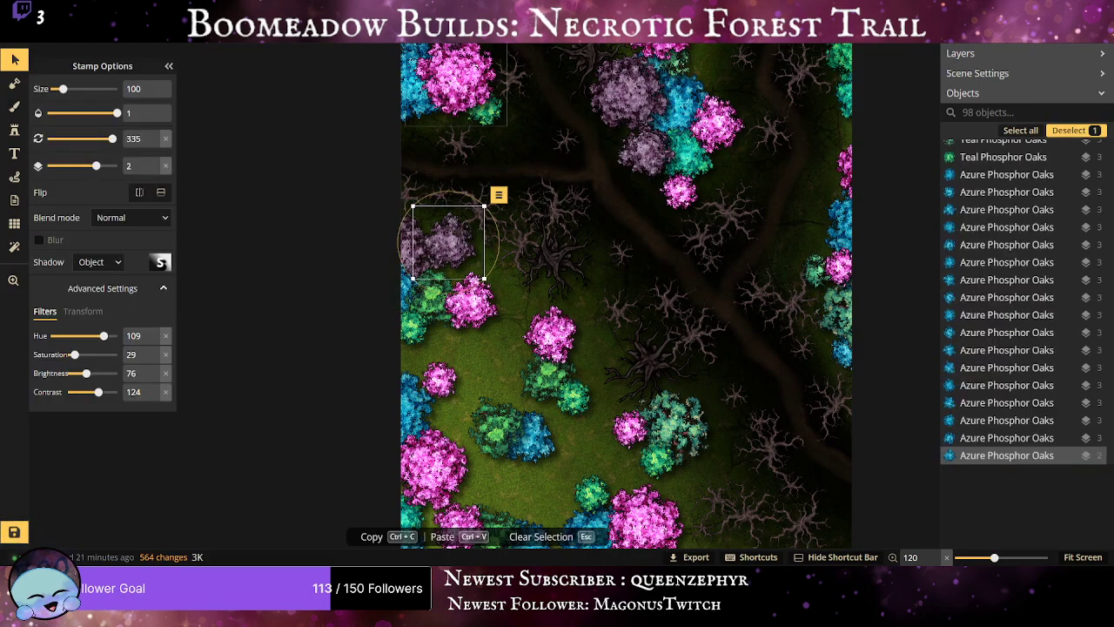
{"action": "key", "text": "Up"}
{"action": "left_click", "coordinate": [16, 533]}
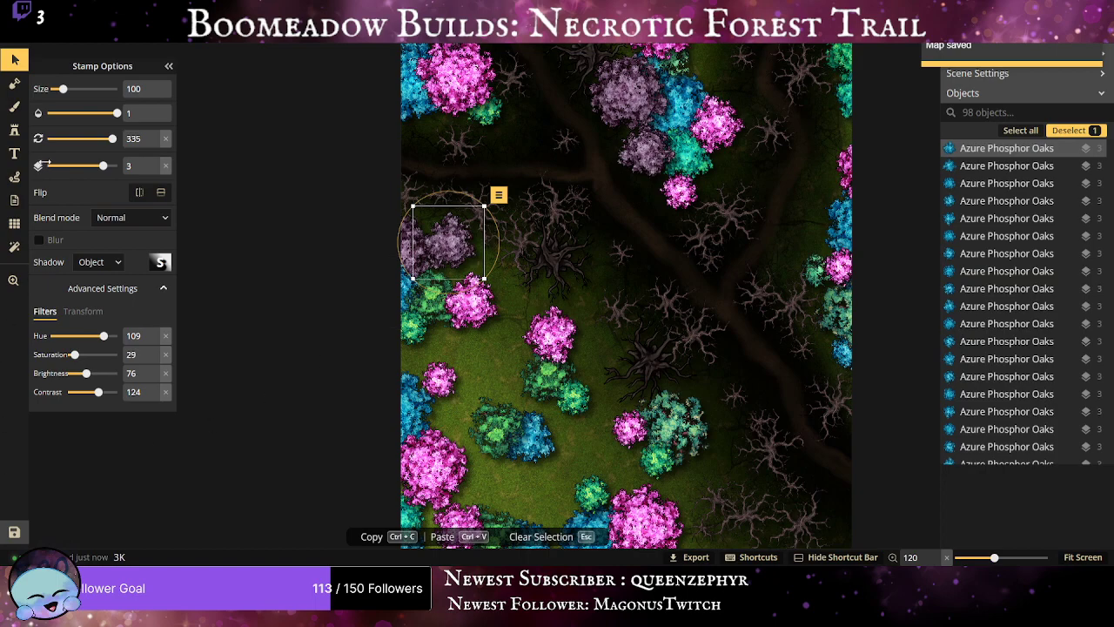
Place a dusky purple oak on layer 3 beside the pink and teal trees in the middle of the lower clearing.
{"action": "left_click", "coordinate": [14, 130]}
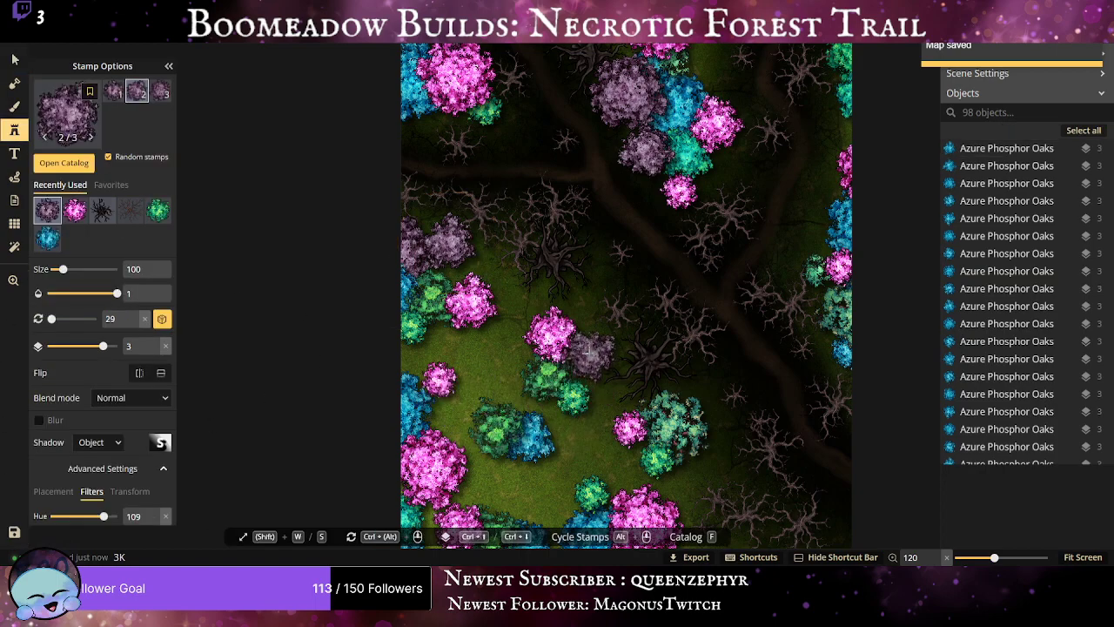
{"action": "left_click", "coordinate": [587, 348]}
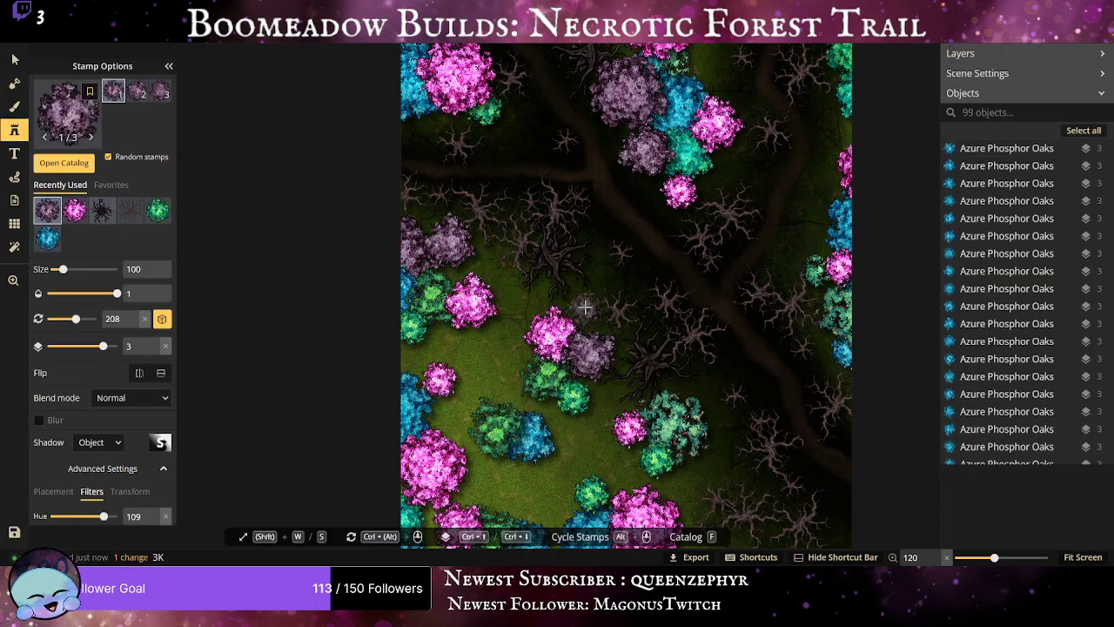
Place dusky purple oaks beside the central pink tree and to the right of the large muted teal tree in the lower clearing.
{"action": "left_click", "coordinate": [724, 439]}
{"action": "left_click", "coordinate": [725, 483]}
{"action": "left_click", "coordinate": [726, 483]}
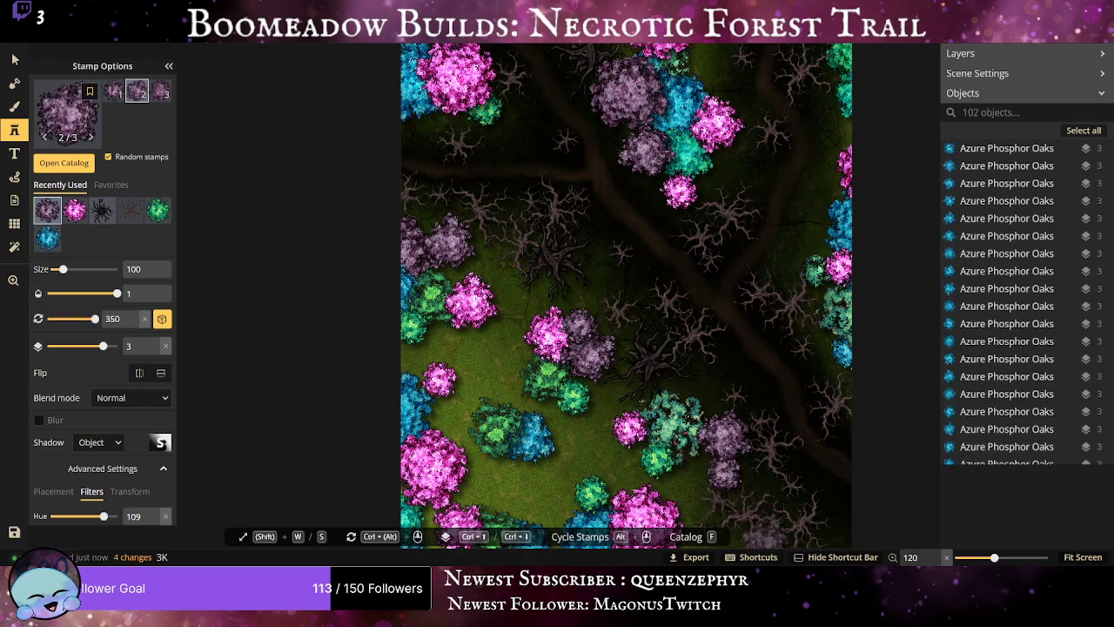
Place three dusky purple oaks along the bottom edge of the map, to the right of the large pink tree.
{"action": "left_click_drag", "start_coordinate": [726, 505], "coordinate": [647, 318]}
{"action": "scroll", "coordinate": [694, 365], "scroll_direction": "up", "scroll_amount": 1}
{"action": "left_click", "coordinate": [673, 347]}
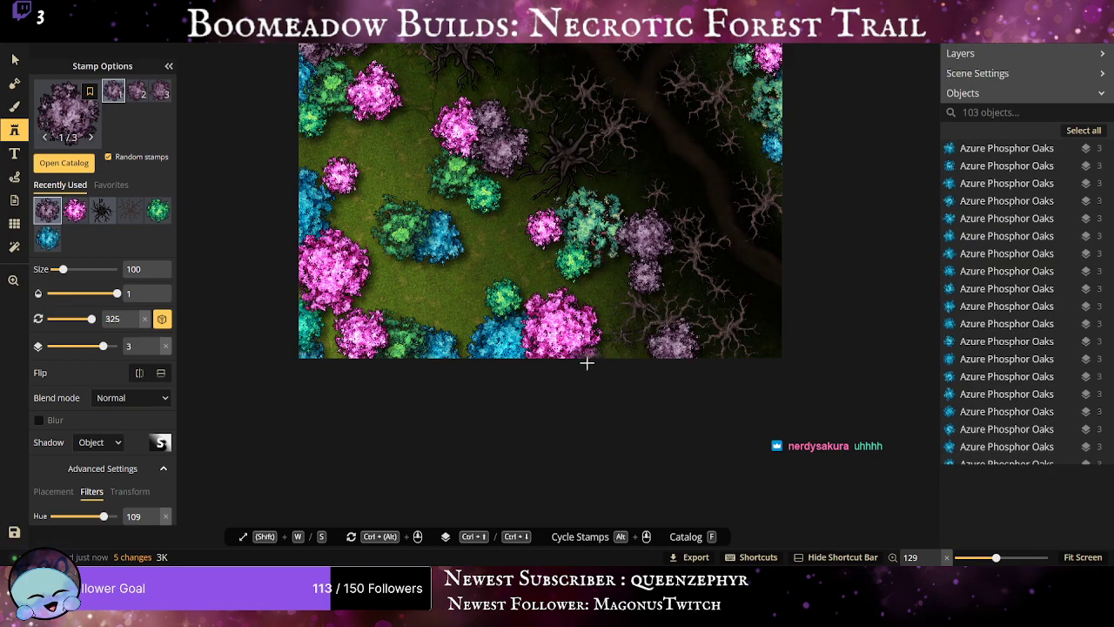
{"action": "left_click", "coordinate": [595, 306]}
{"action": "left_click", "coordinate": [608, 343]}
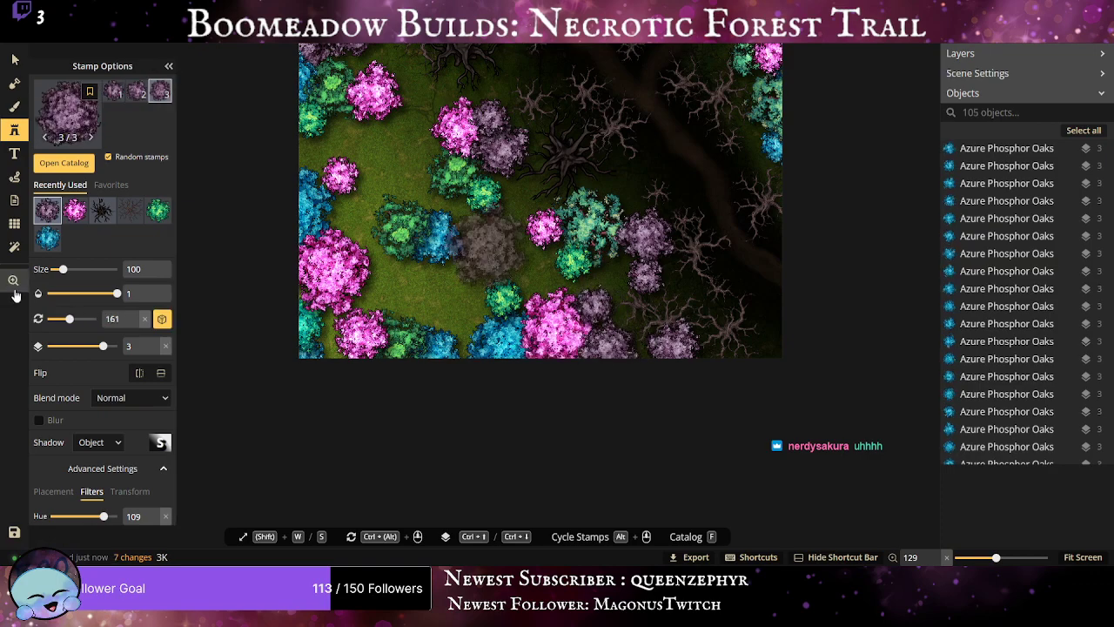
Mute the azure phosphor oak stamp by setting its saturation to 34 and brightness to 85.
{"action": "left_click", "coordinate": [47, 237]}
{"action": "scroll", "coordinate": [96, 487], "scroll_direction": "down", "scroll_amount": 1}
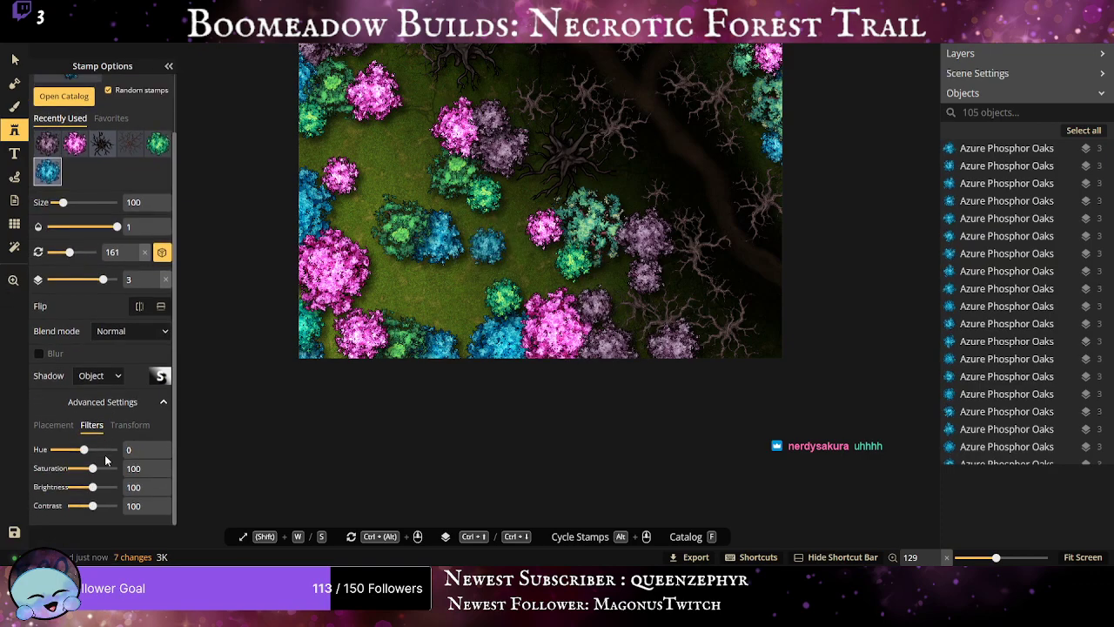
{"action": "left_click_drag", "start_coordinate": [92, 487], "coordinate": [79, 488]}
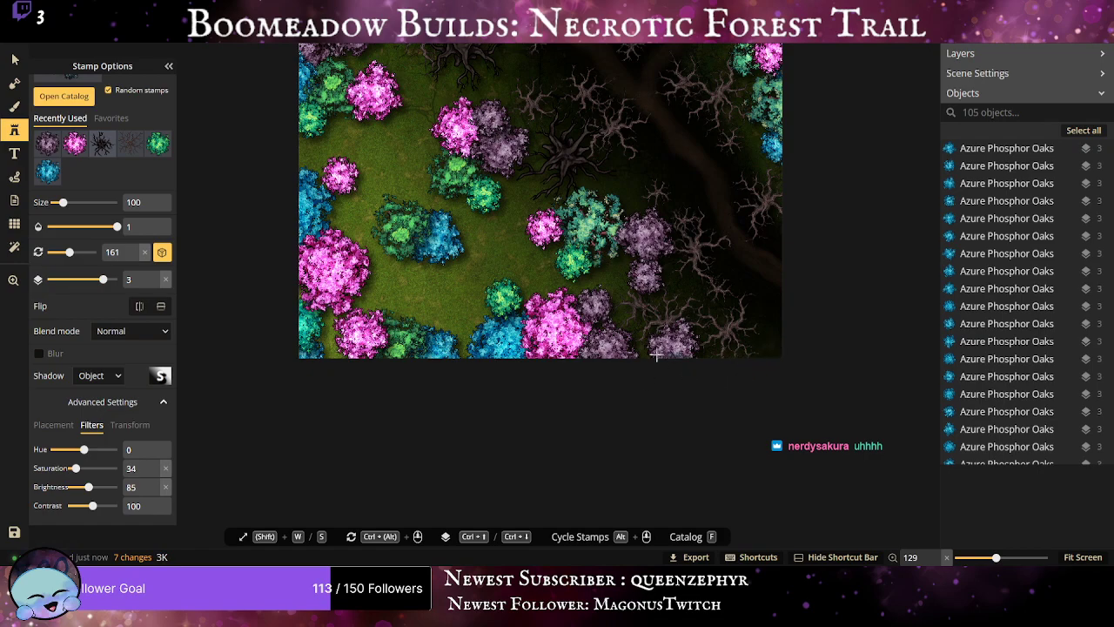
Place muted blue oaks below and above the teal trees along the lower clearing's right side, including two large ones.
{"action": "left_click", "coordinate": [624, 321]}
{"action": "left_click", "coordinate": [617, 282]}
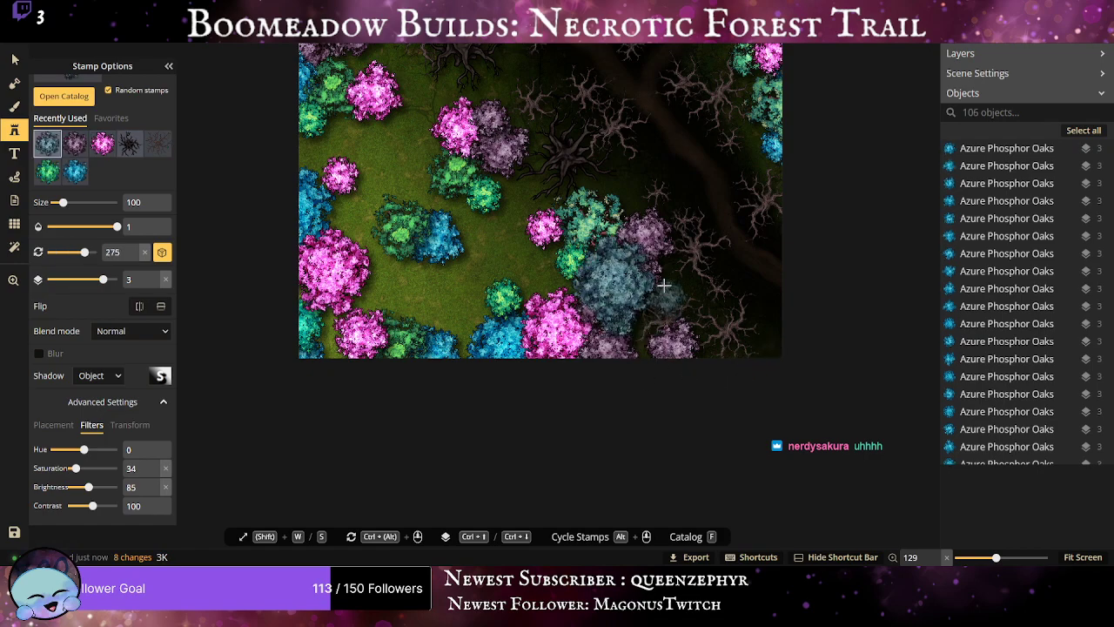
{"action": "left_click", "coordinate": [557, 174]}
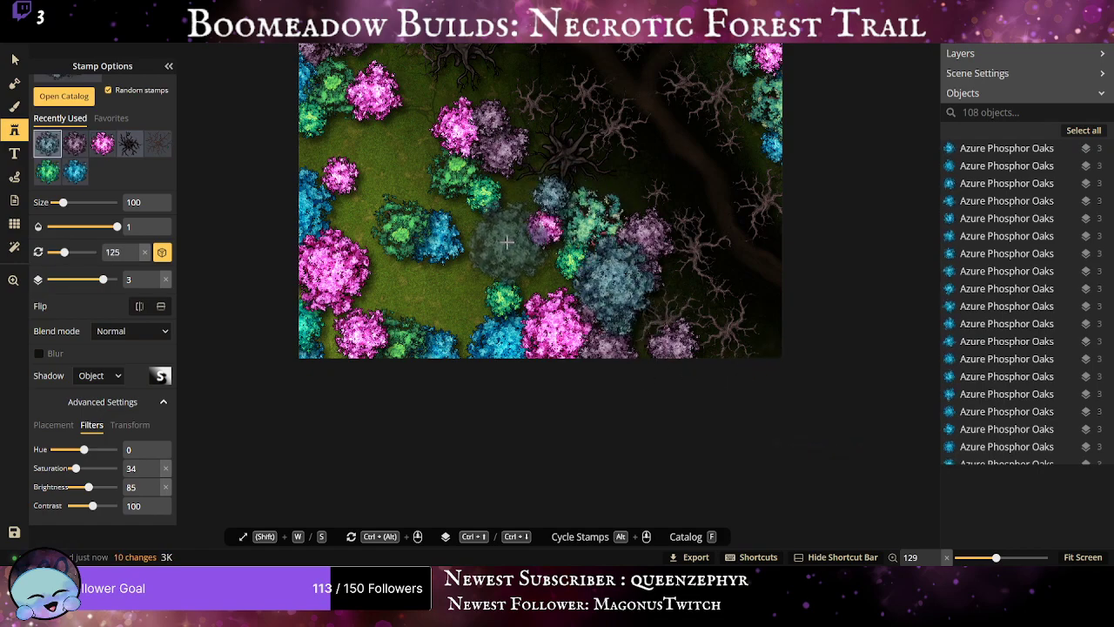
{"action": "left_click", "coordinate": [555, 172]}
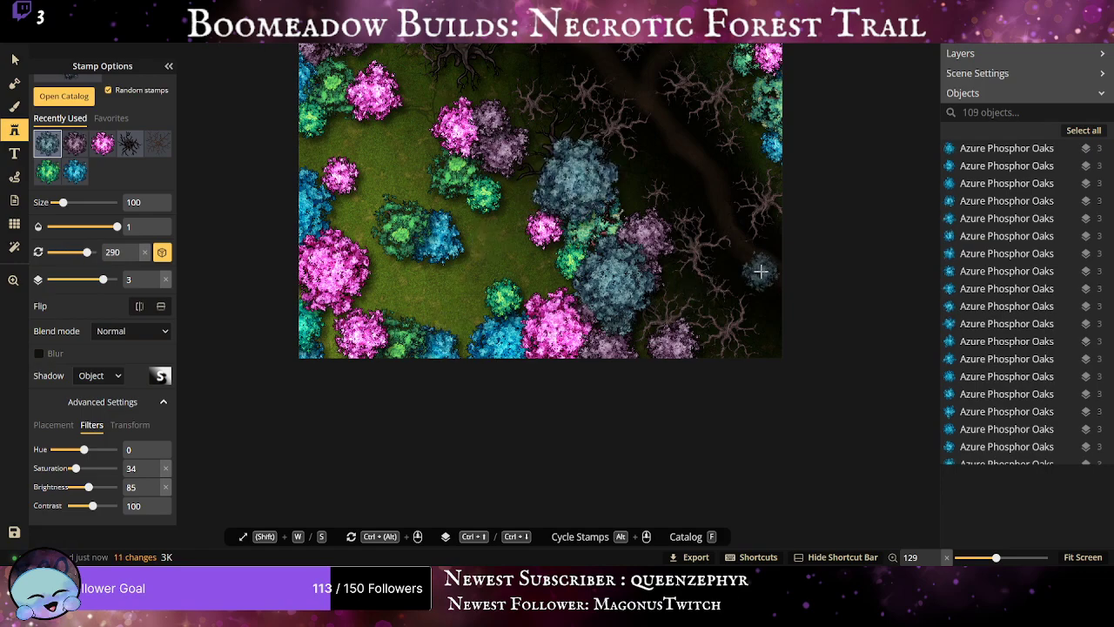
Place muted blue oaks above the central pink and purple trees, plus a large one on the map's right edge.
{"action": "left_click_drag", "start_coordinate": [738, 236], "coordinate": [652, 393]}
{"action": "scroll", "coordinate": [453, 265], "scroll_direction": "up", "scroll_amount": 1}
{"action": "left_click", "coordinate": [405, 215]}
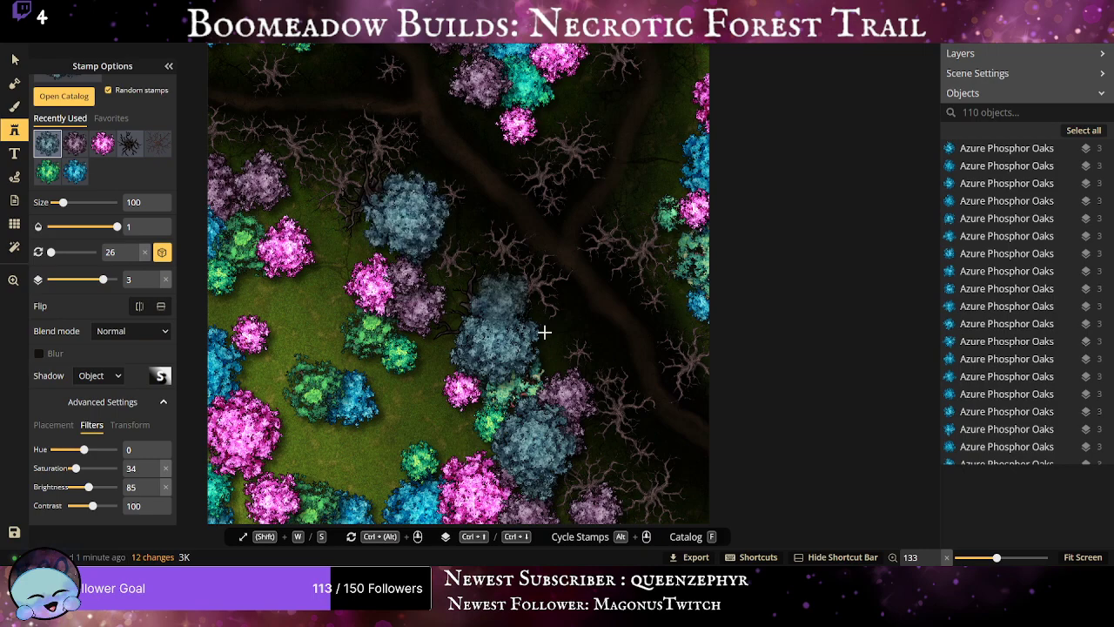
{"action": "left_click", "coordinate": [420, 268]}
{"action": "left_click", "coordinate": [619, 366]}
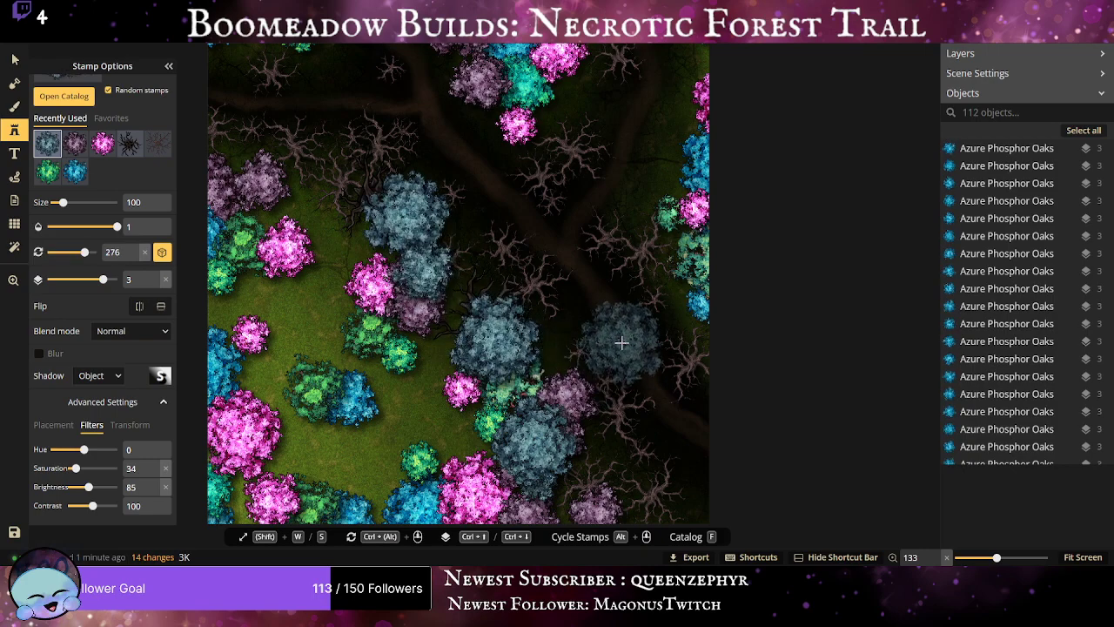
{"action": "left_click", "coordinate": [678, 182]}
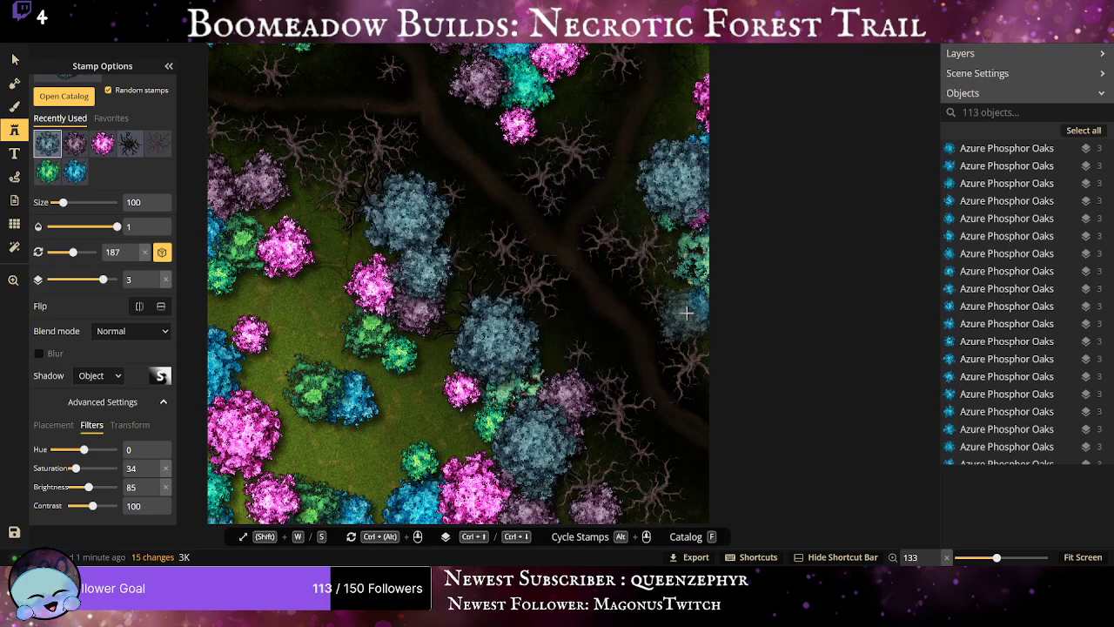
Place muted blue oaks beside the upper central pink trees, near the top edge and in the map's upper-left corner.
{"action": "left_click_drag", "start_coordinate": [700, 273], "coordinate": [658, 443]}
{"action": "scroll", "coordinate": [488, 108], "scroll_direction": "up", "scroll_amount": 2}
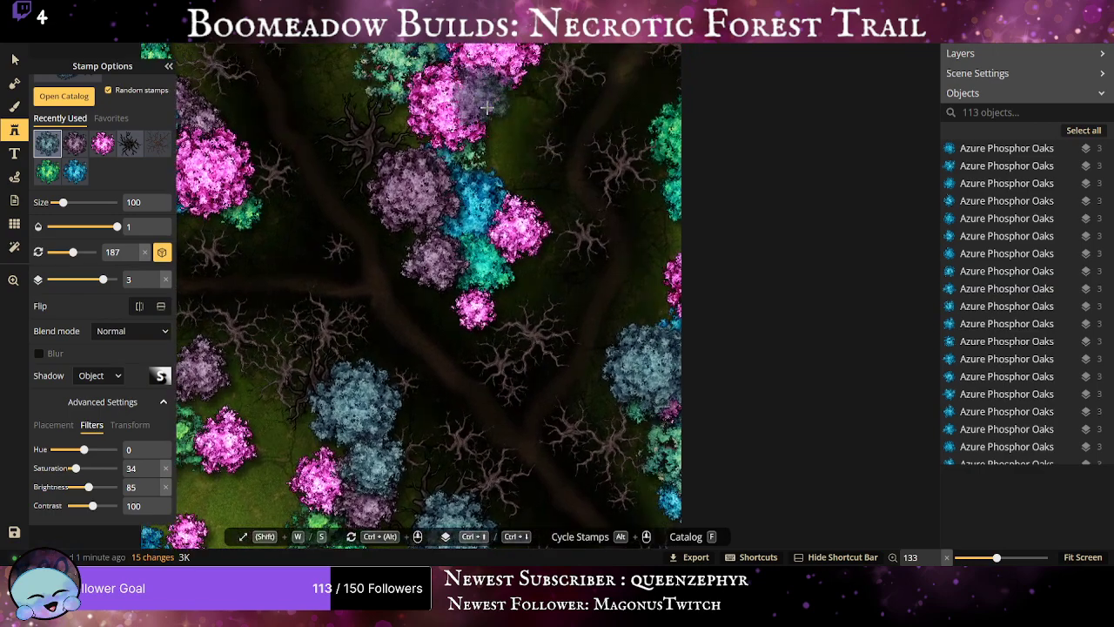
{"action": "left_click", "coordinate": [510, 155]}
{"action": "left_click_drag", "start_coordinate": [470, 184], "coordinate": [600, 314]}
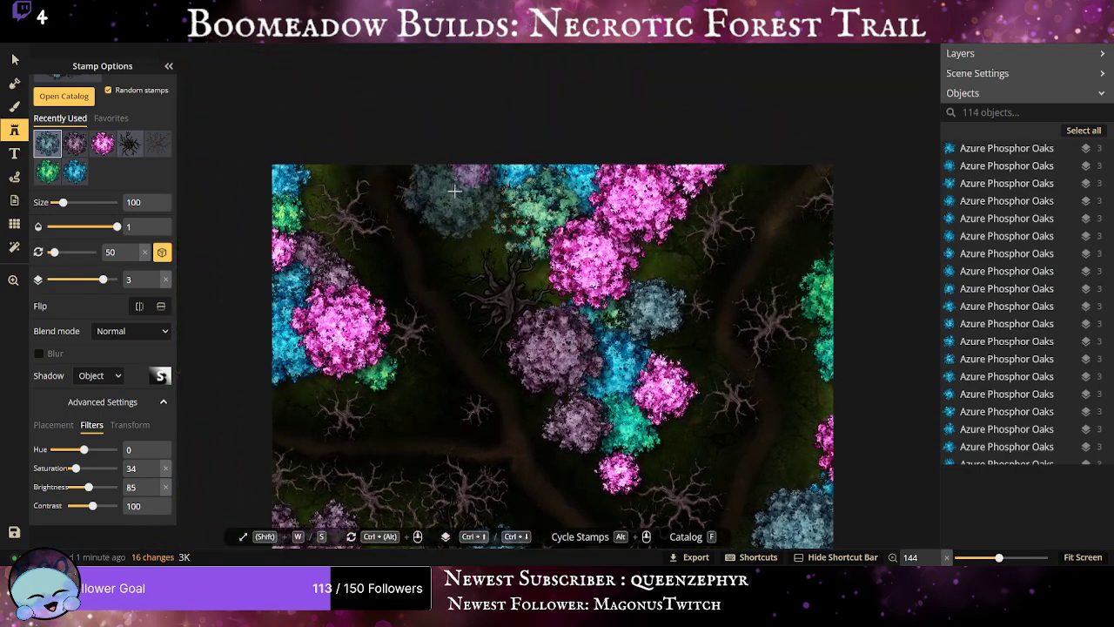
{"action": "left_click", "coordinate": [487, 213]}
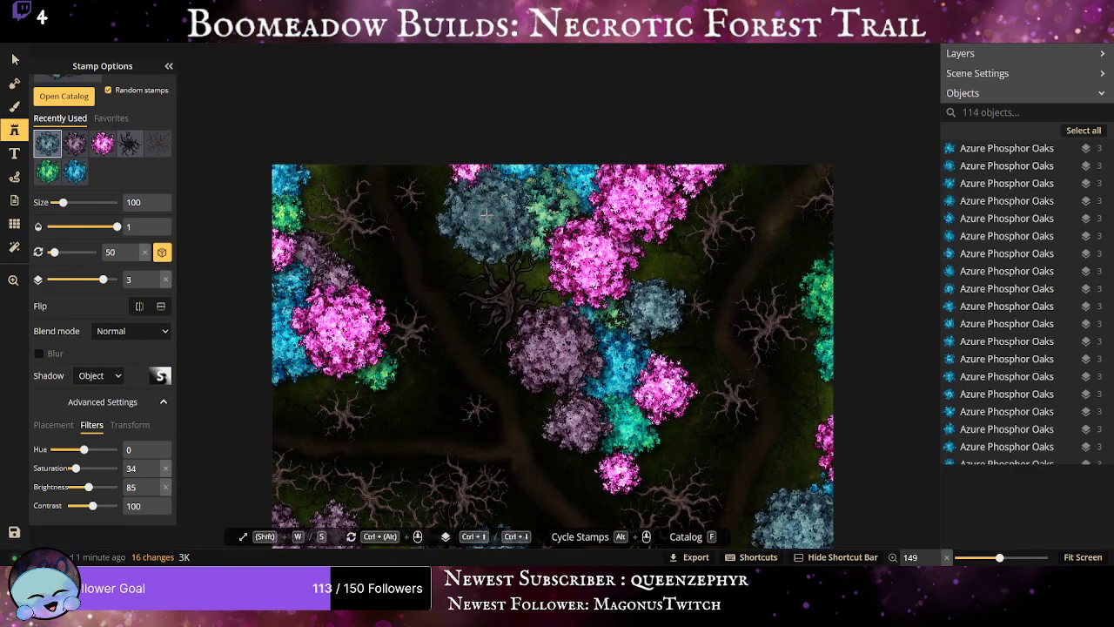
{"action": "left_click", "coordinate": [309, 209]}
{"action": "left_click", "coordinate": [550, 463]}
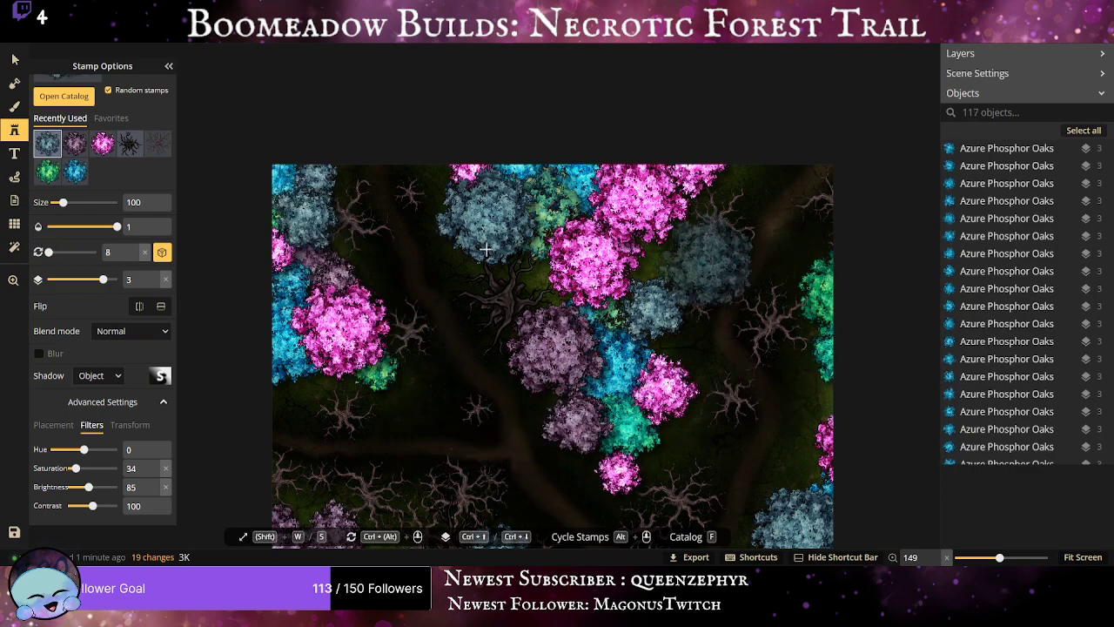
Set the teal phosphor oak stamp's saturation to 44 and place muted teal oaks around the upper-left pink tree and below the top muted blue oak.
{"action": "left_click", "coordinate": [40, 180]}
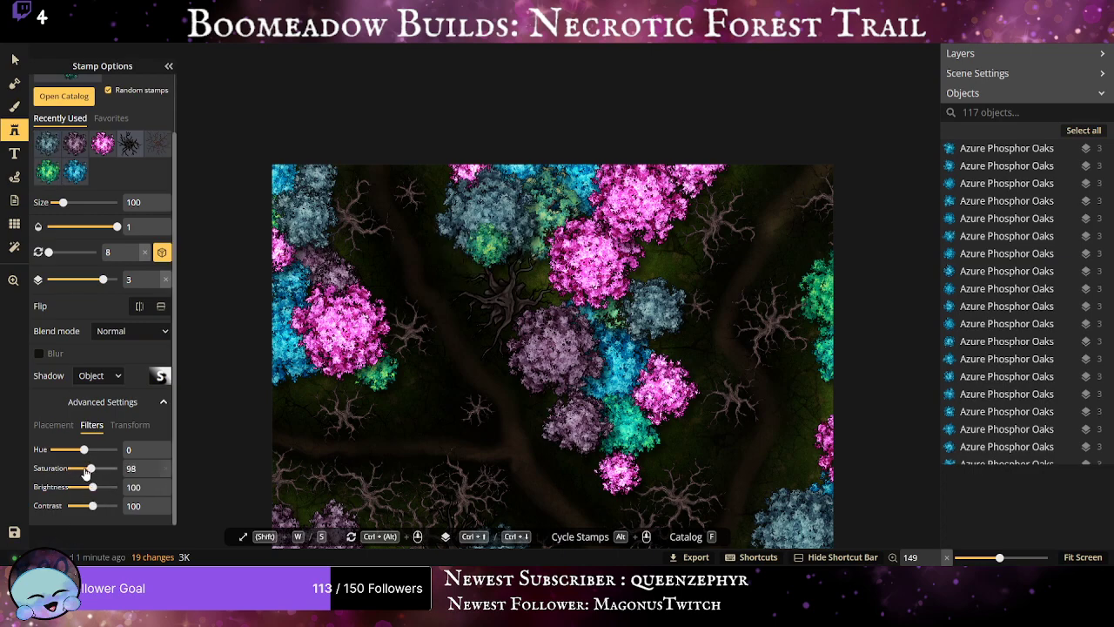
{"action": "left_click_drag", "start_coordinate": [77, 467], "coordinate": [80, 467]}
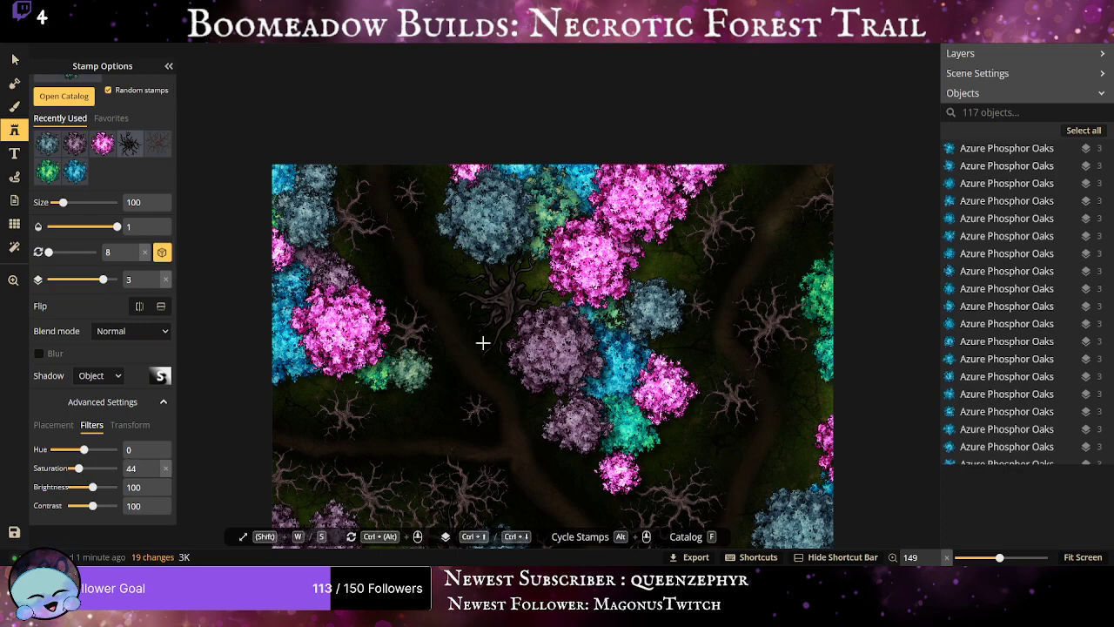
{"action": "left_click", "coordinate": [341, 263]}
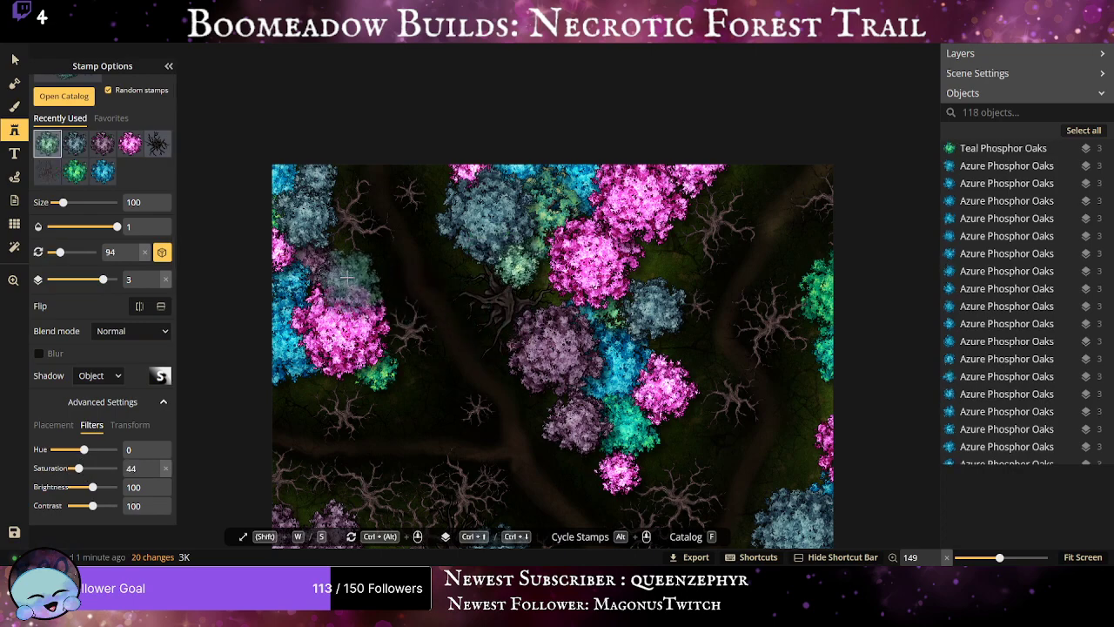
{"action": "left_click", "coordinate": [343, 264]}
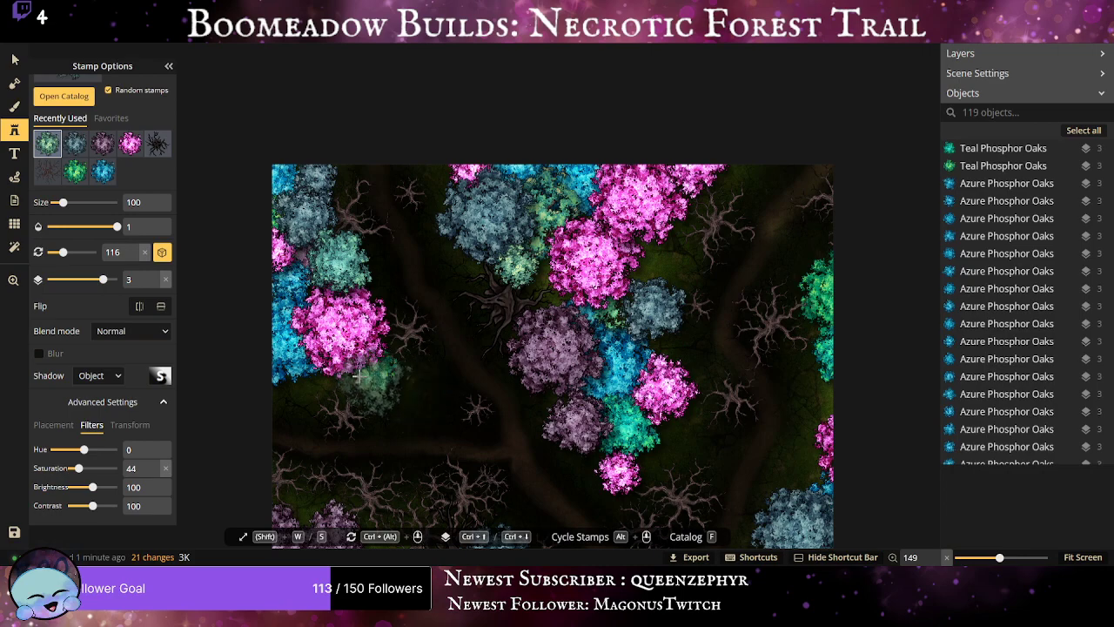
{"action": "left_click", "coordinate": [326, 376]}
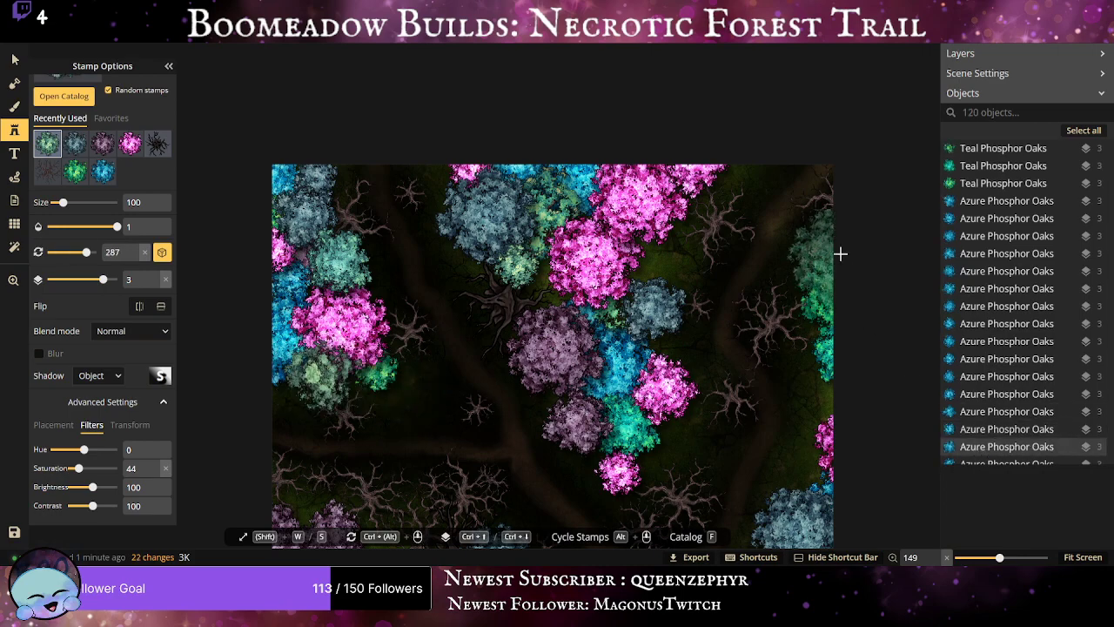
Place muted teal oaks on the top edge right of the large pink trees and beside the upper central tree cluster.
{"action": "left_click_drag", "start_coordinate": [869, 264], "coordinate": [805, 359]}
{"action": "scroll", "coordinate": [701, 233], "scroll_direction": "up", "scroll_amount": 1}
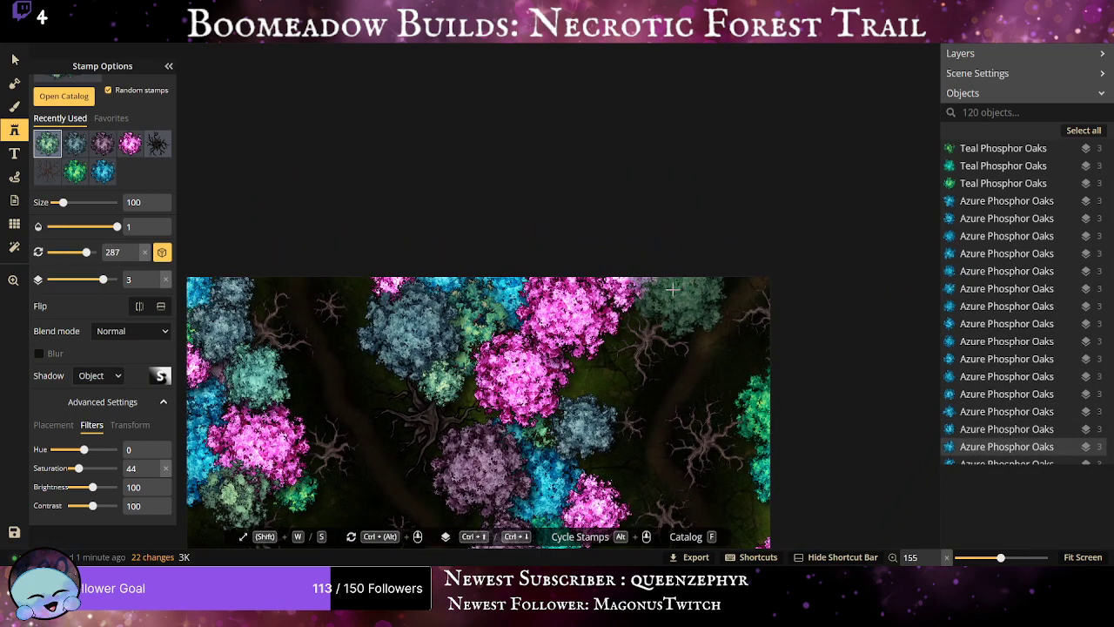
{"action": "left_click", "coordinate": [660, 264]}
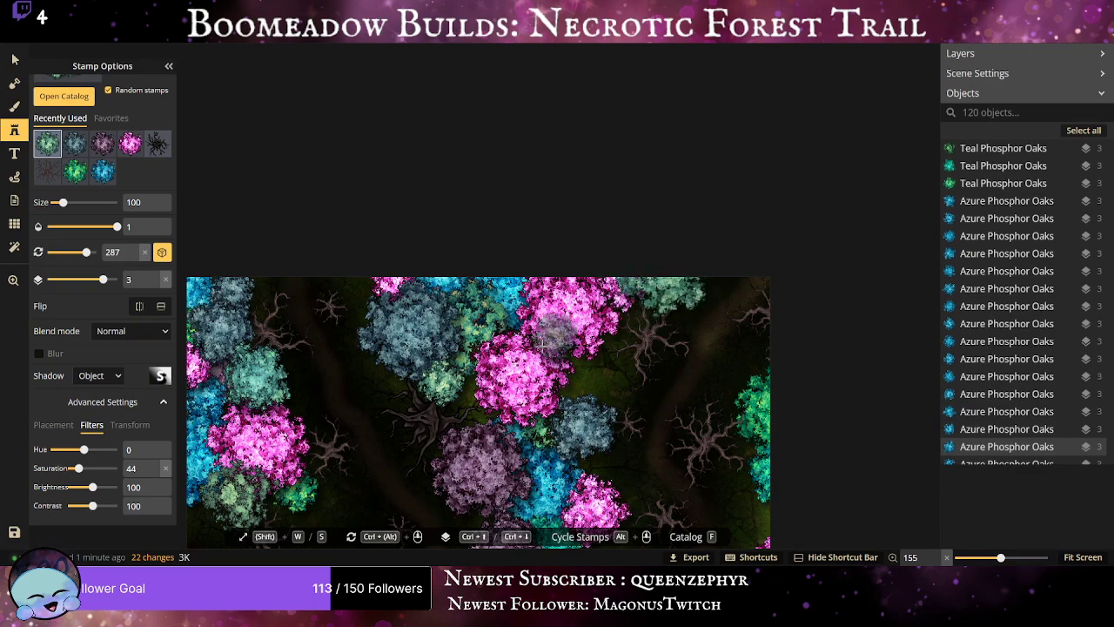
{"action": "left_click", "coordinate": [585, 370]}
Place muted teal oaks along the map's right edge, below the large muted blue oak.
{"action": "scroll", "coordinate": [528, 474], "scroll_direction": "down", "scroll_amount": 1}
{"action": "left_click_drag", "start_coordinate": [528, 474], "coordinate": [532, 85]}
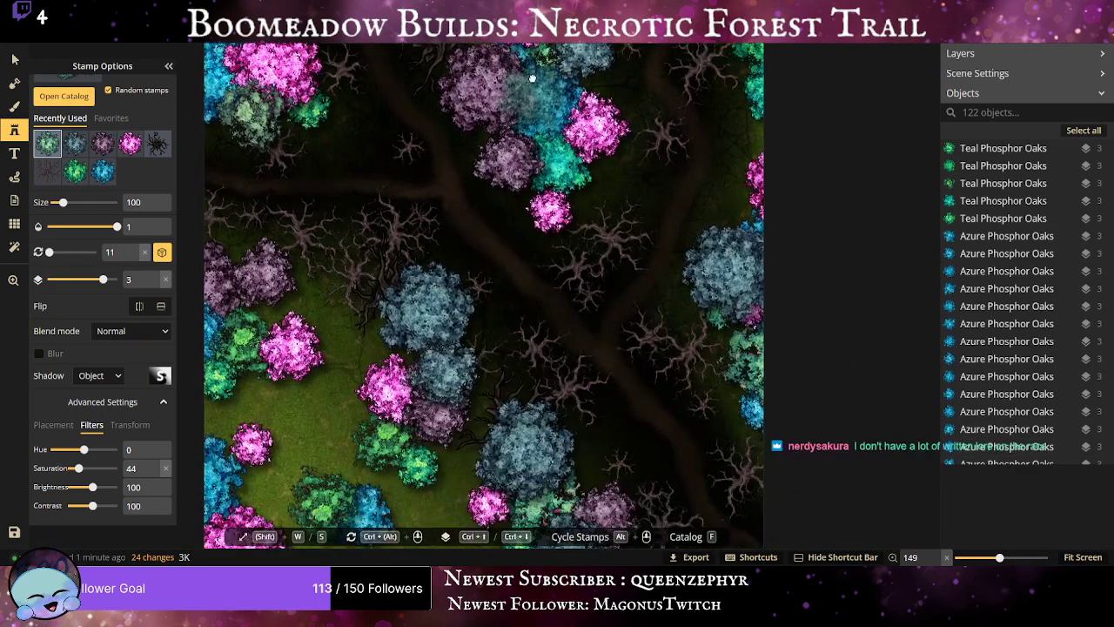
{"action": "scroll", "coordinate": [530, 87], "scroll_direction": "up", "scroll_amount": 2}
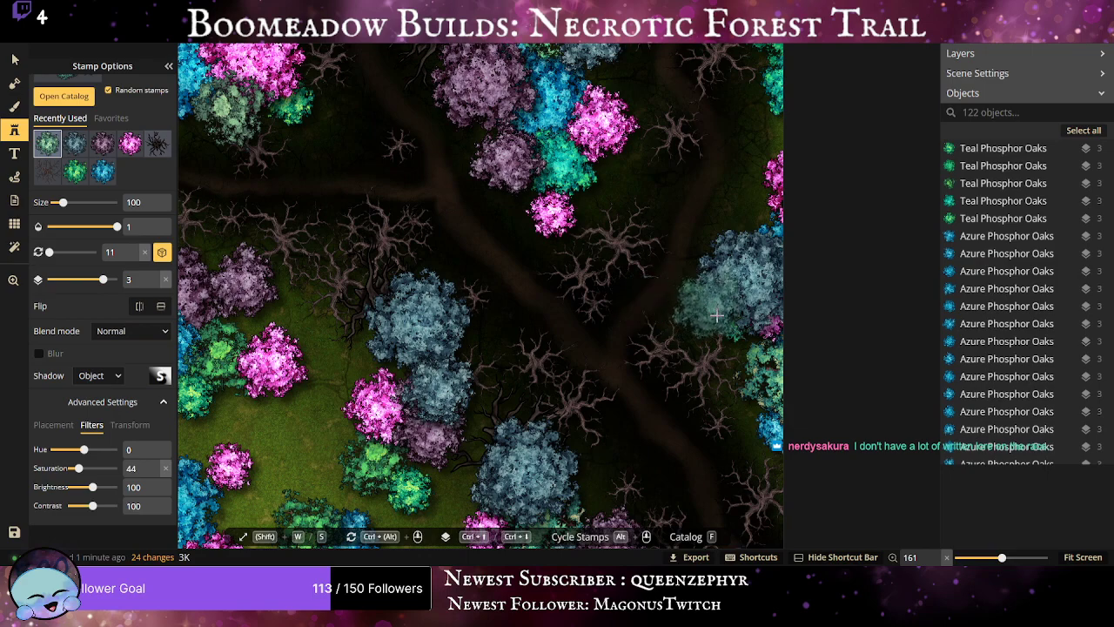
{"action": "left_click", "coordinate": [724, 340]}
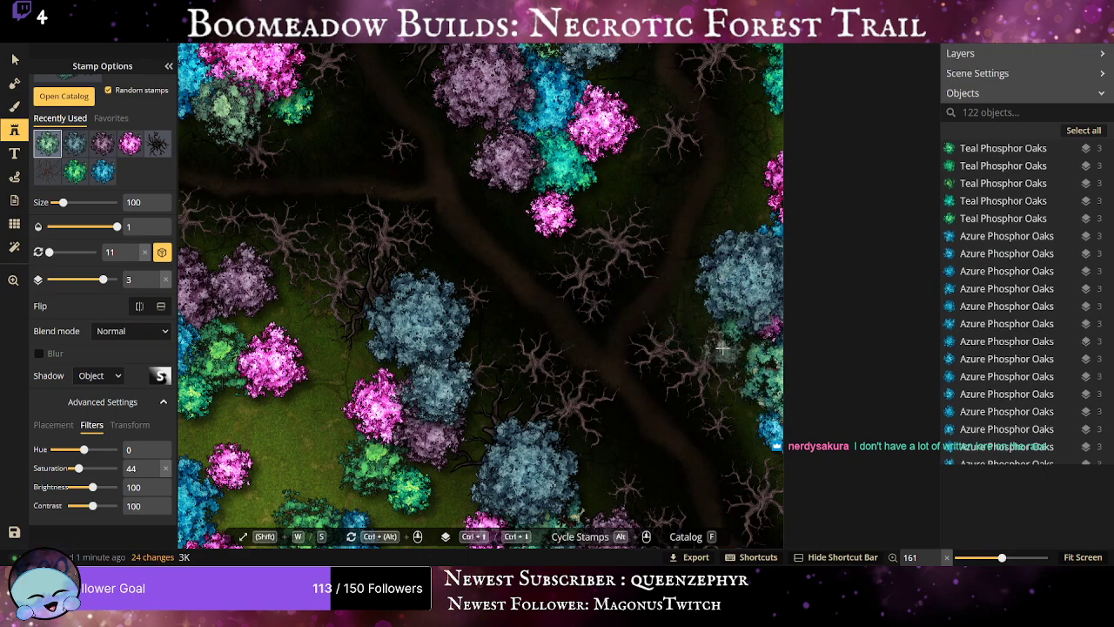
{"action": "left_click", "coordinate": [490, 246]}
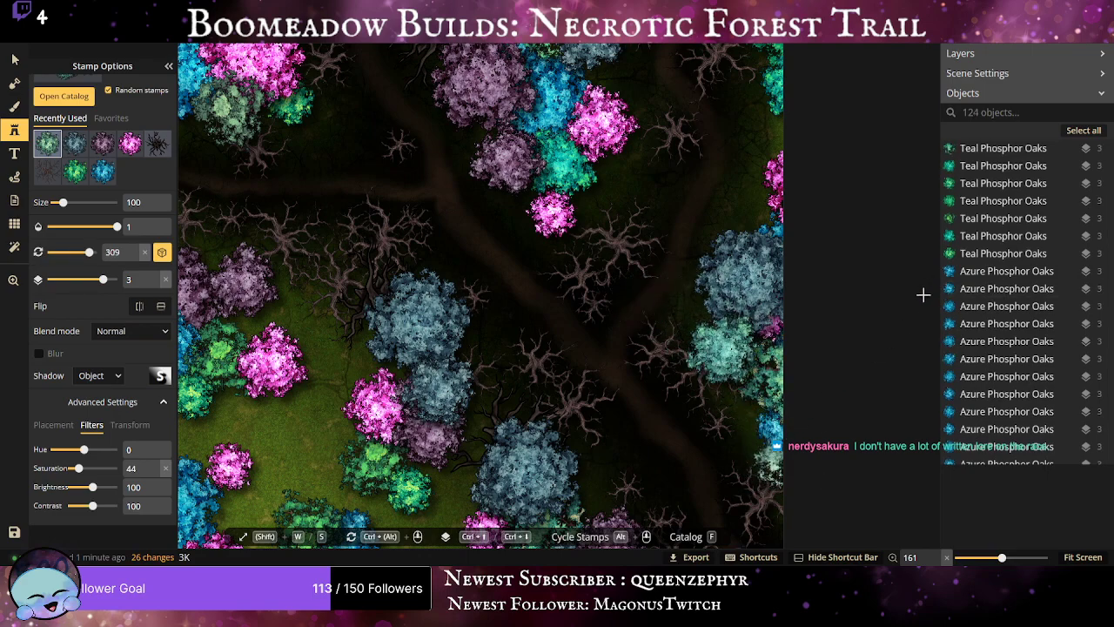
Place a bright pink oak on the map's right edge beside the muted teal oaks.
{"action": "left_click", "coordinate": [129, 143]}
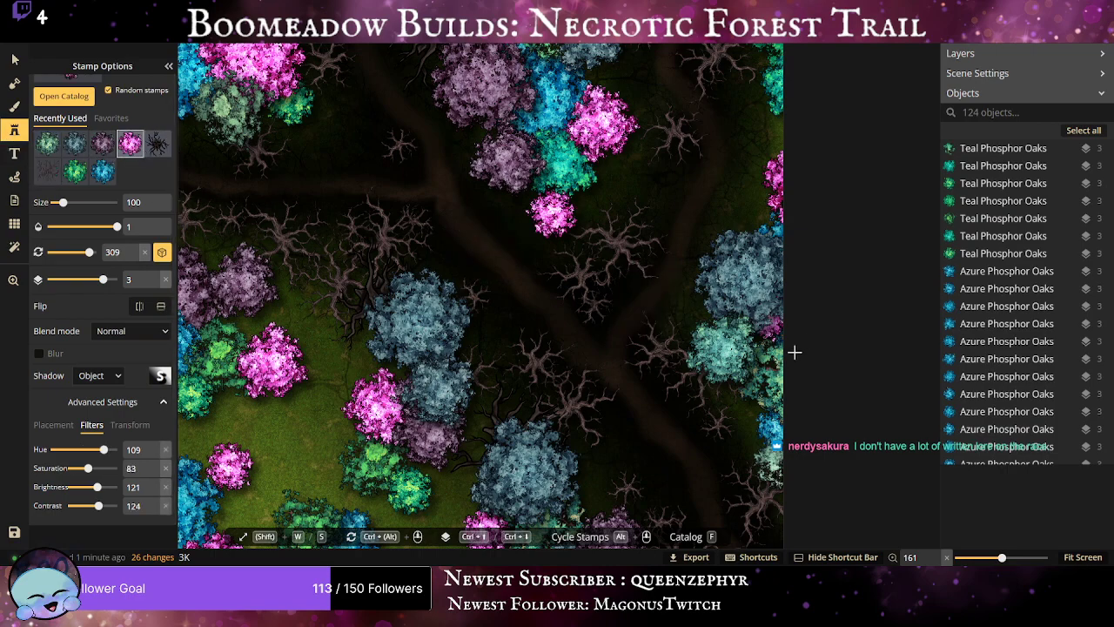
{"action": "left_click", "coordinate": [765, 385]}
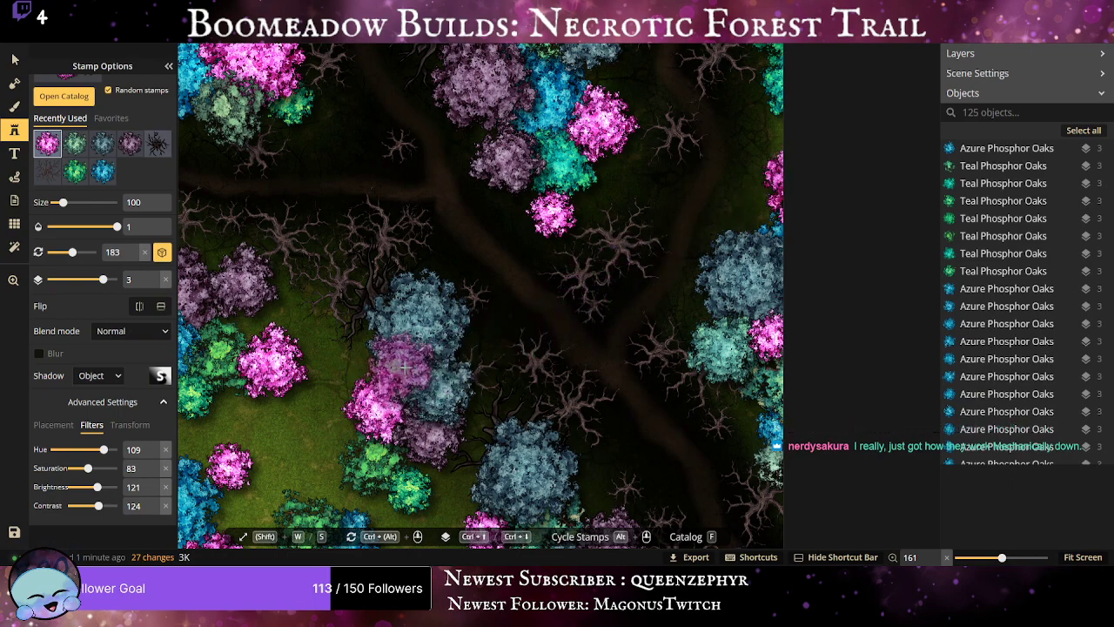
{"action": "left_click_drag", "start_coordinate": [387, 394], "coordinate": [482, 201]}
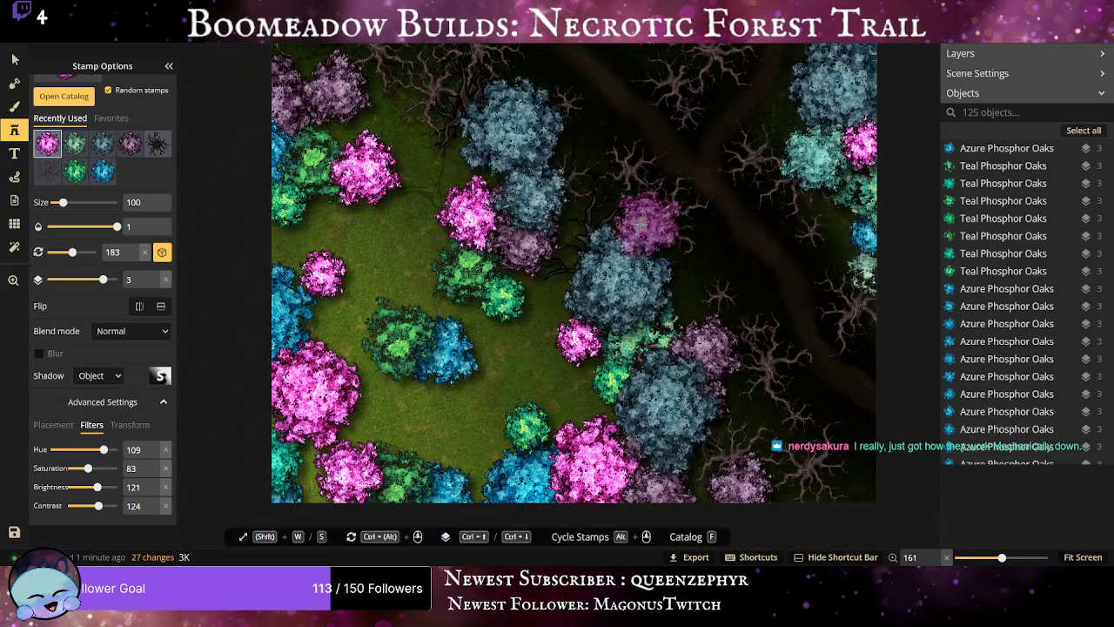
{"action": "scroll", "coordinate": [647, 223], "scroll_direction": "down", "scroll_amount": 2}
{"action": "left_click_drag", "start_coordinate": [647, 223], "coordinate": [570, 390]}
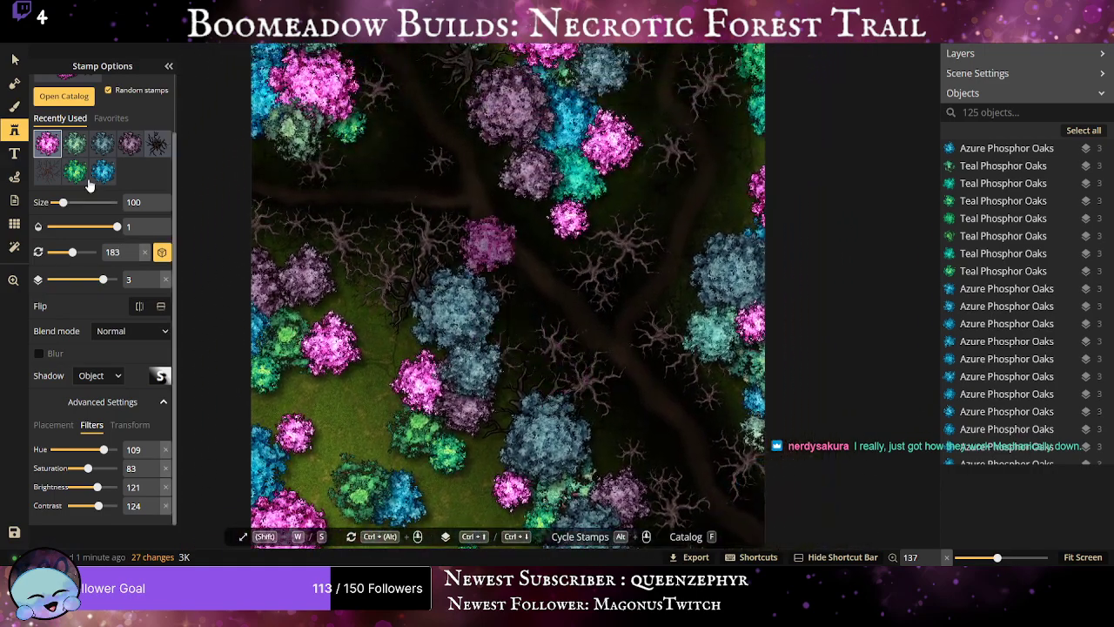
Browse the stamp catalog and choose the pale yellow-green foliage stamp with four variants from the Fantasy Battlemaps 2.0 Forest pack.
{"action": "scroll", "coordinate": [86, 105], "scroll_direction": "up", "scroll_amount": 2}
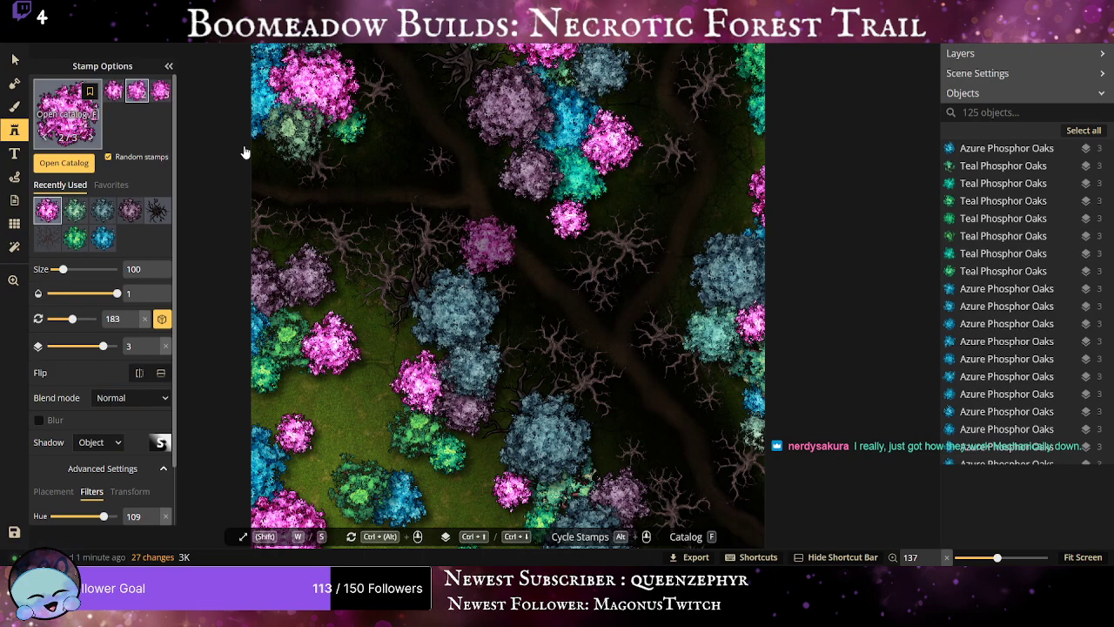
{"action": "key", "text": "f"}
{"action": "scroll", "coordinate": [557, 261], "scroll_direction": "down", "scroll_amount": 5}
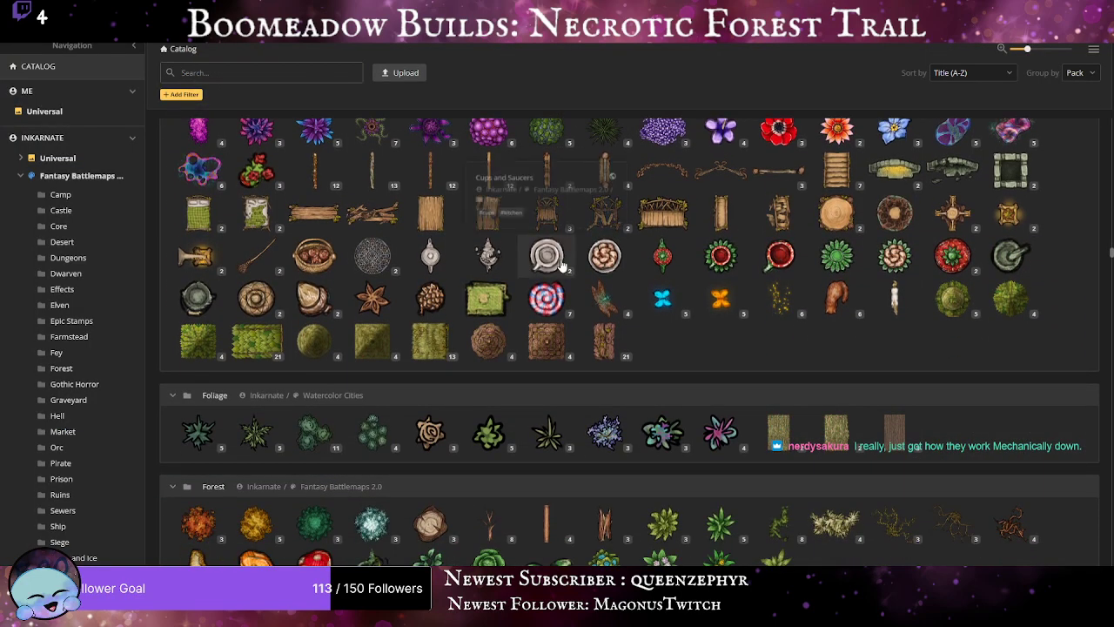
{"action": "scroll", "coordinate": [632, 309], "scroll_direction": "up", "scroll_amount": 1}
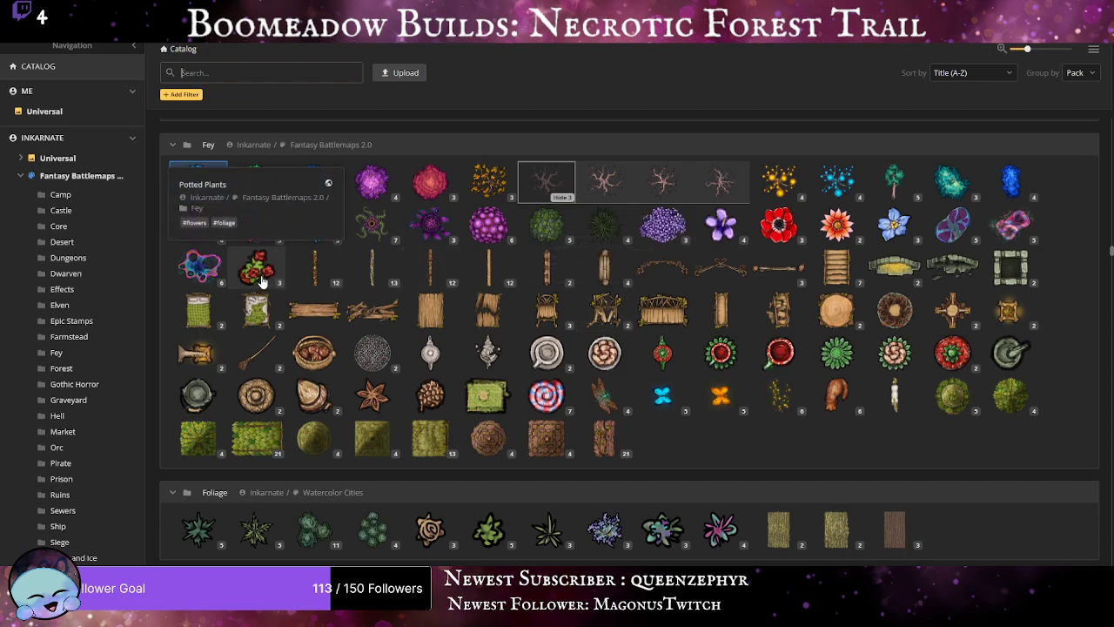
{"action": "scroll", "coordinate": [262, 280], "scroll_direction": "down", "scroll_amount": 3}
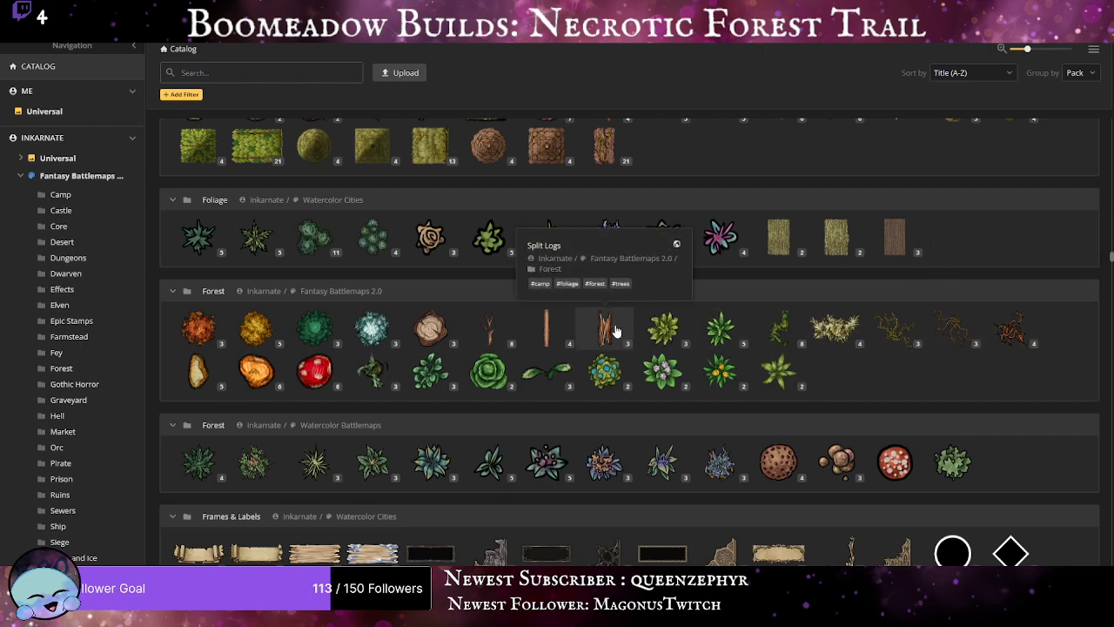
{"action": "left_click", "coordinate": [837, 334]}
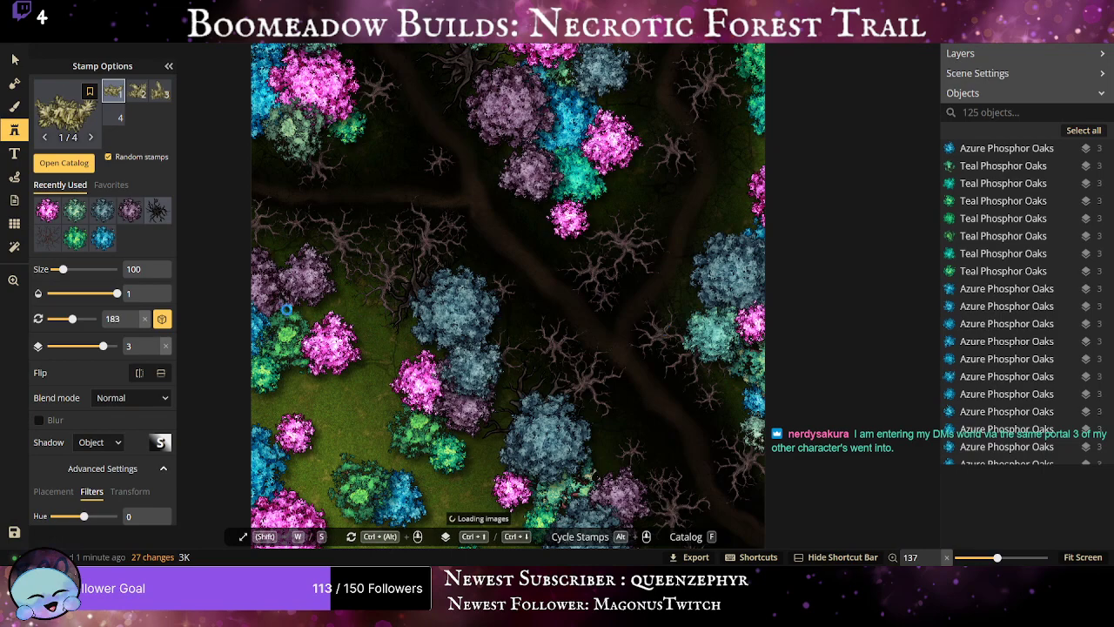
Set the foliage stamp to saturation 74, brightness 81, layer 2 and size 50.
{"action": "scroll", "coordinate": [277, 291], "scroll_direction": "up", "scroll_amount": 4}
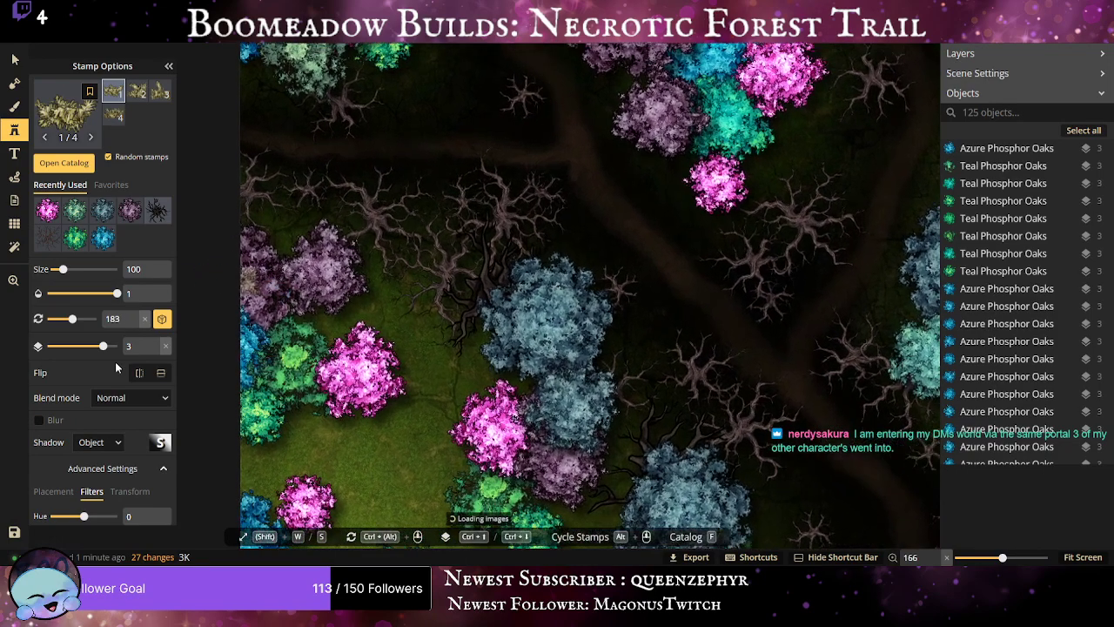
{"action": "scroll", "coordinate": [96, 470], "scroll_direction": "down", "scroll_amount": 1}
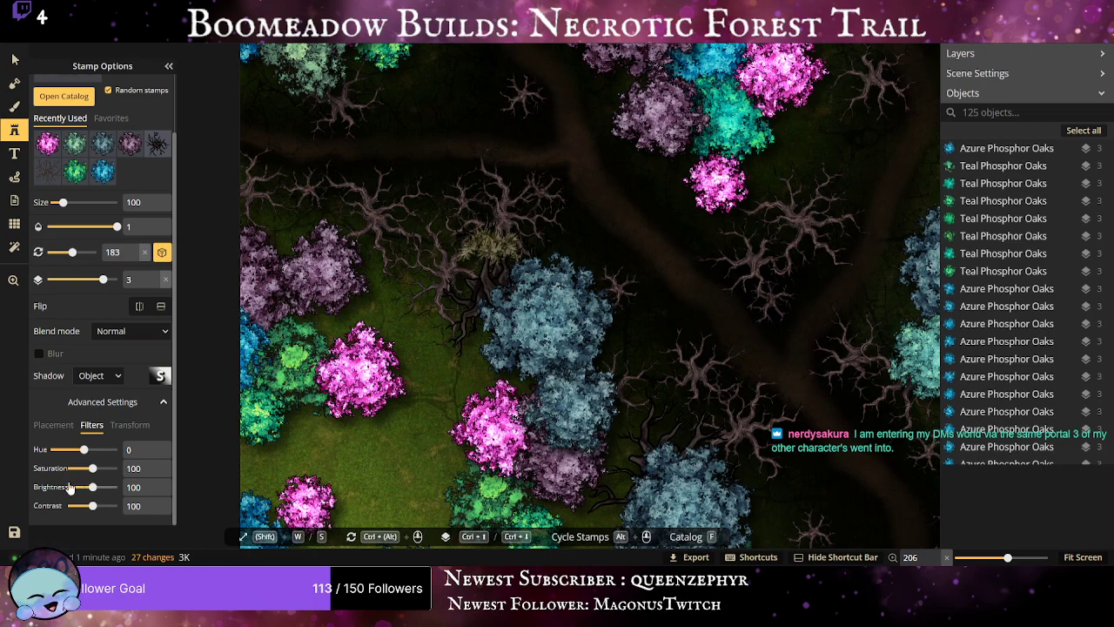
{"action": "left_click_drag", "start_coordinate": [87, 475], "coordinate": [88, 487]}
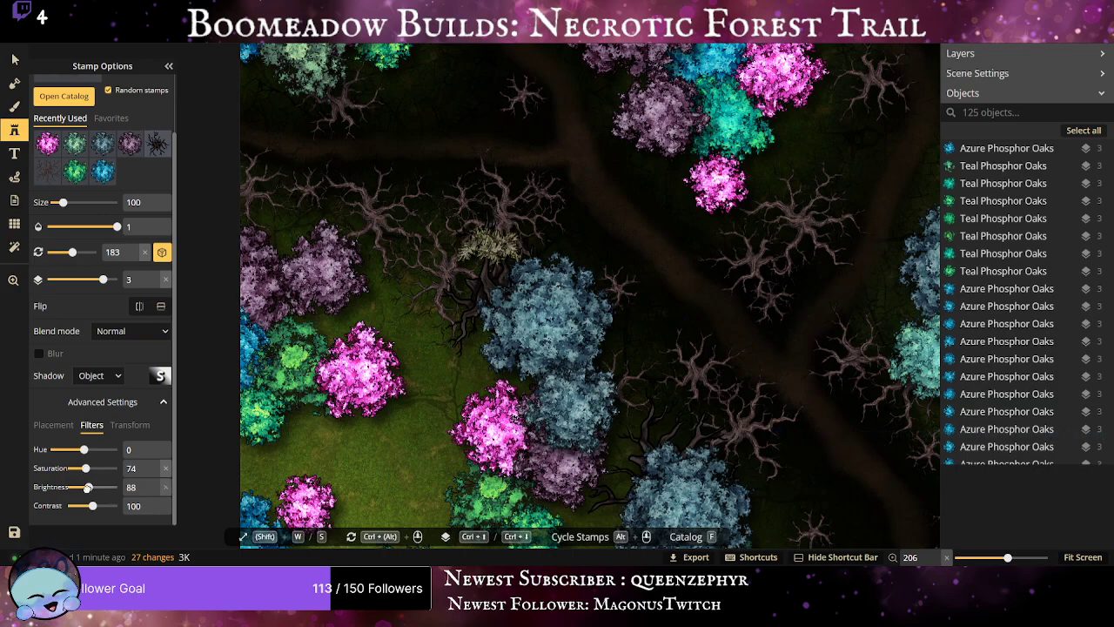
{"action": "scroll", "coordinate": [184, 376], "scroll_direction": "up", "scroll_amount": 1}
{"action": "left_click_drag", "start_coordinate": [184, 377], "coordinate": [233, 548]}
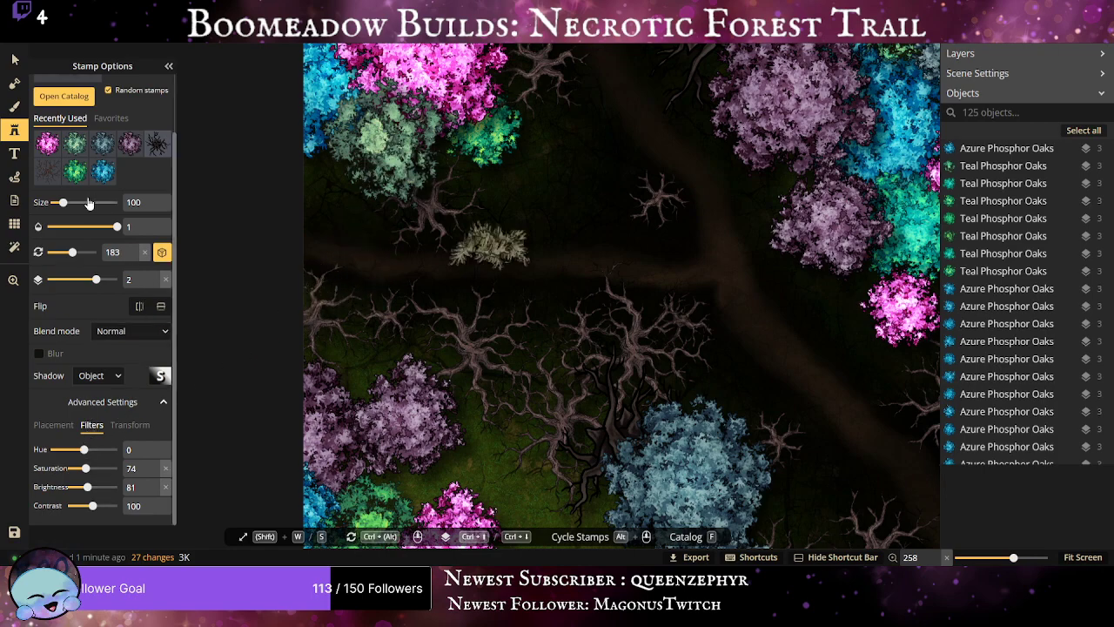
{"action": "left_click_drag", "start_coordinate": [150, 201], "coordinate": [55, 203]}
{"action": "type", "text": "50"}
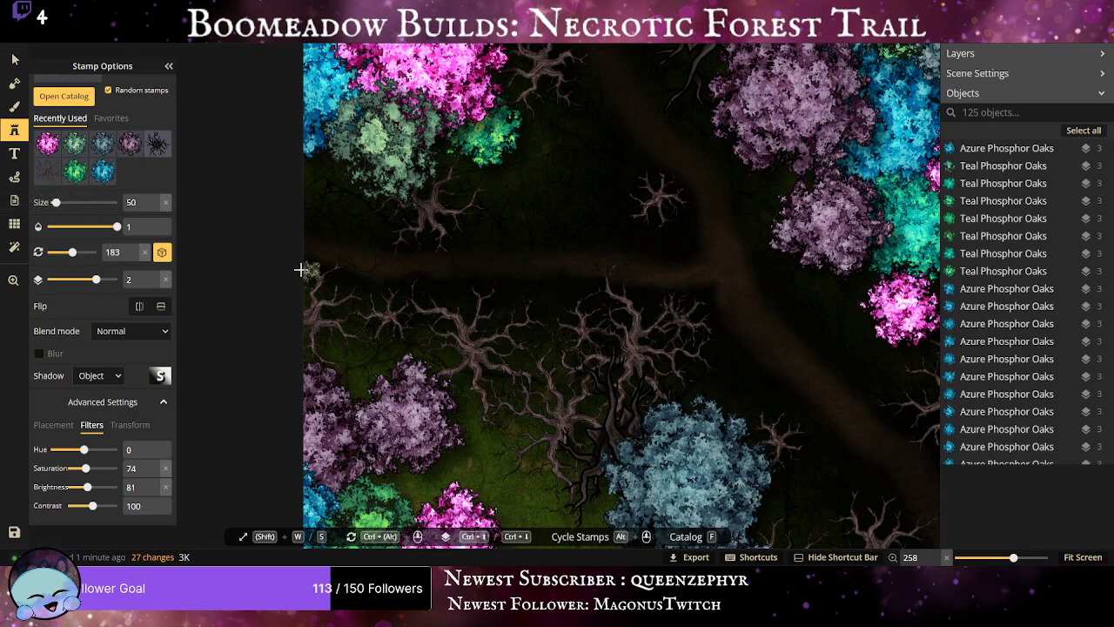
Place small foliage stamps over the branches of the dead trees just below the horizontal path, up to the trail junction.
{"action": "left_click", "coordinate": [309, 272]}
{"action": "left_click", "coordinate": [332, 307]}
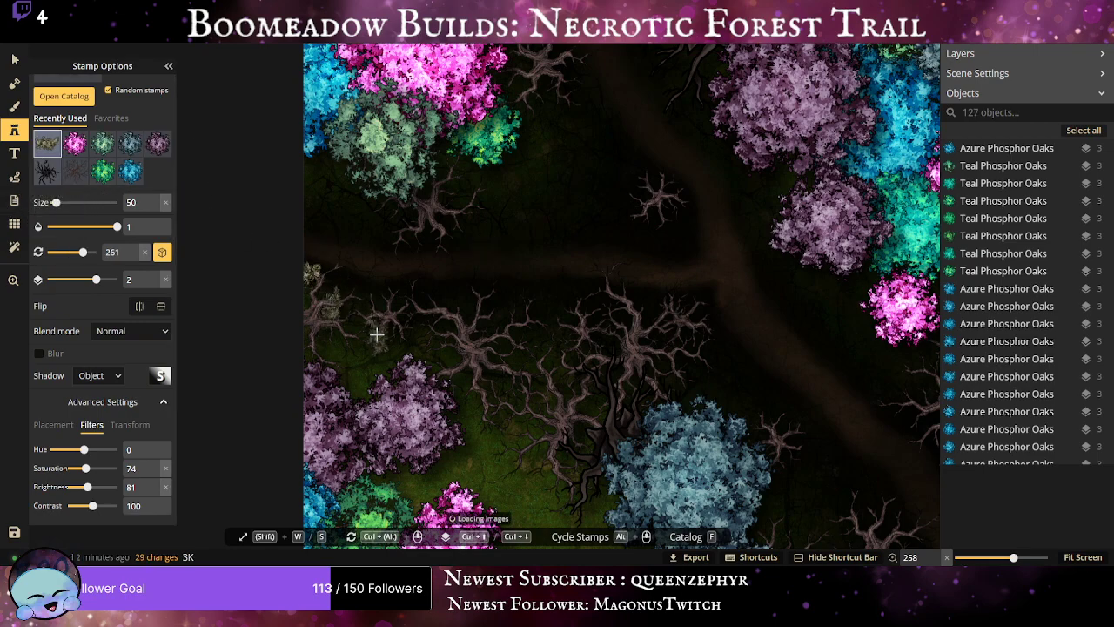
{"action": "left_click", "coordinate": [441, 324]}
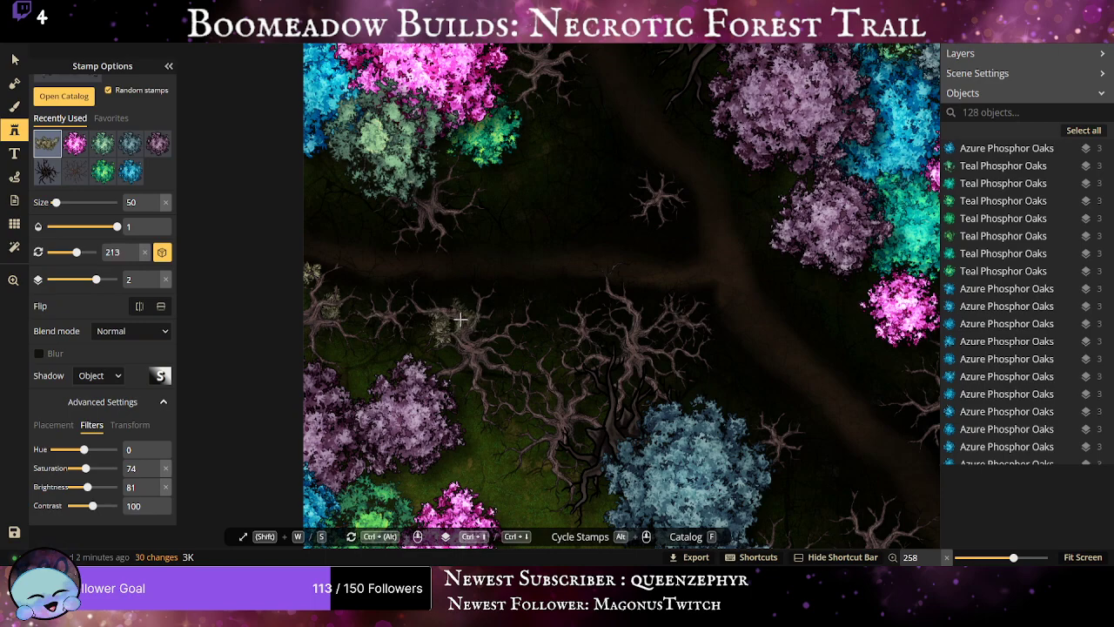
{"action": "left_click", "coordinate": [461, 319]}
{"action": "left_click", "coordinate": [612, 319]}
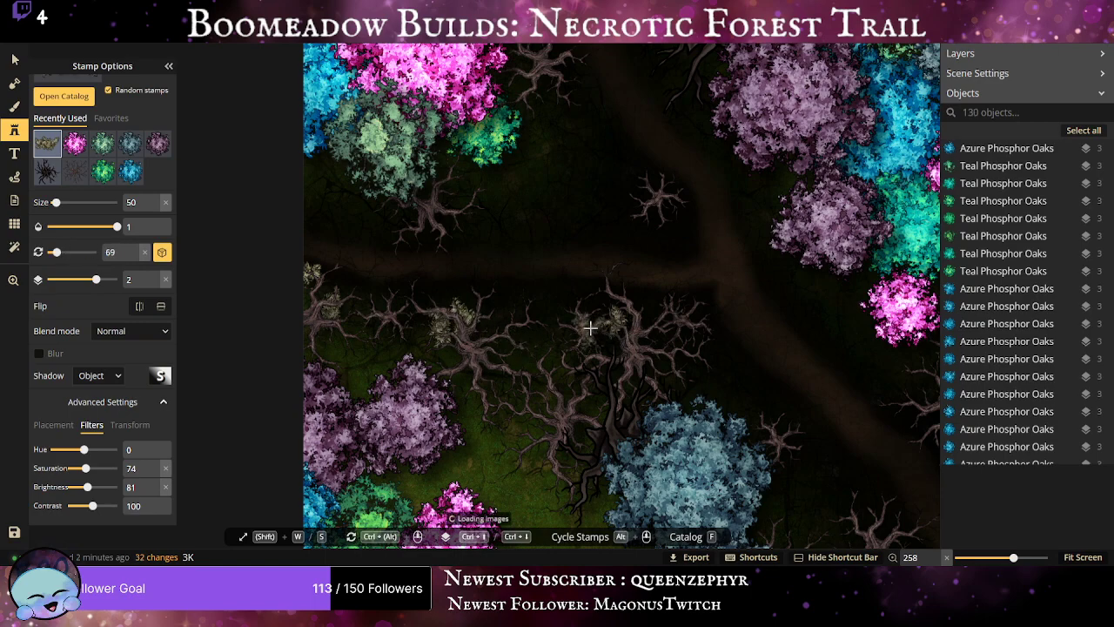
{"action": "left_click", "coordinate": [596, 355]}
{"action": "left_click", "coordinate": [557, 364]}
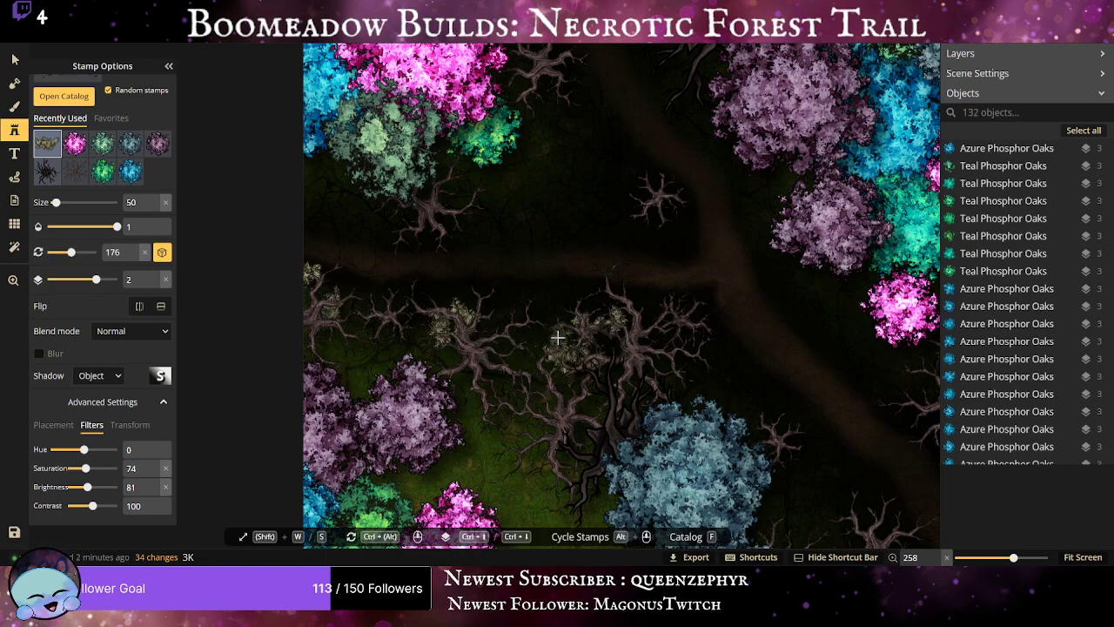
{"action": "left_click", "coordinate": [564, 340]}
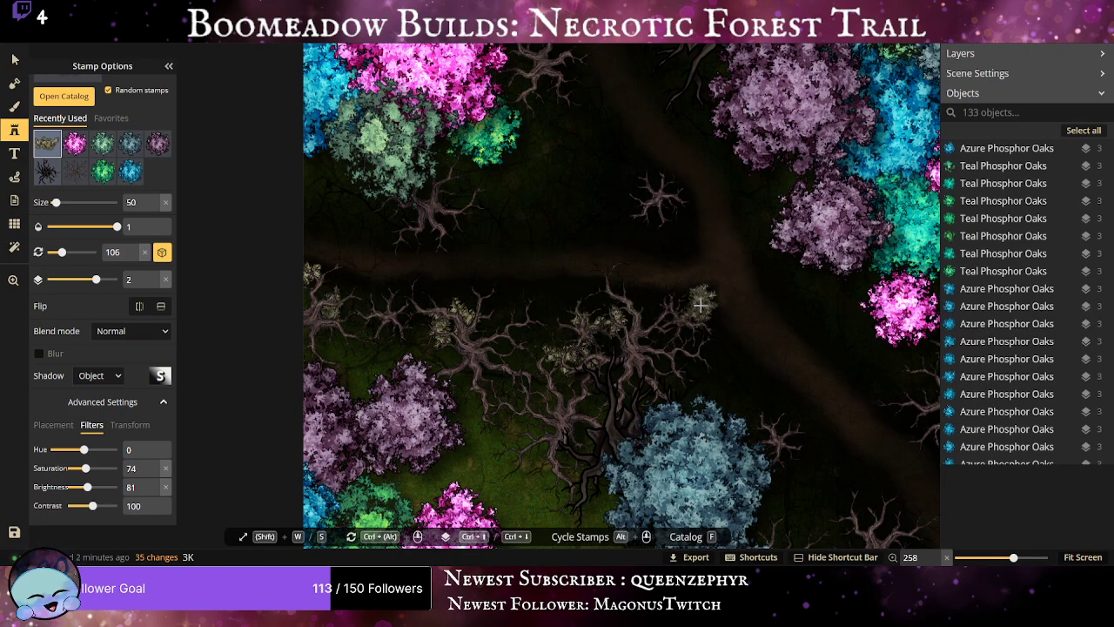
{"action": "left_click", "coordinate": [701, 303]}
{"action": "left_click", "coordinate": [710, 352]}
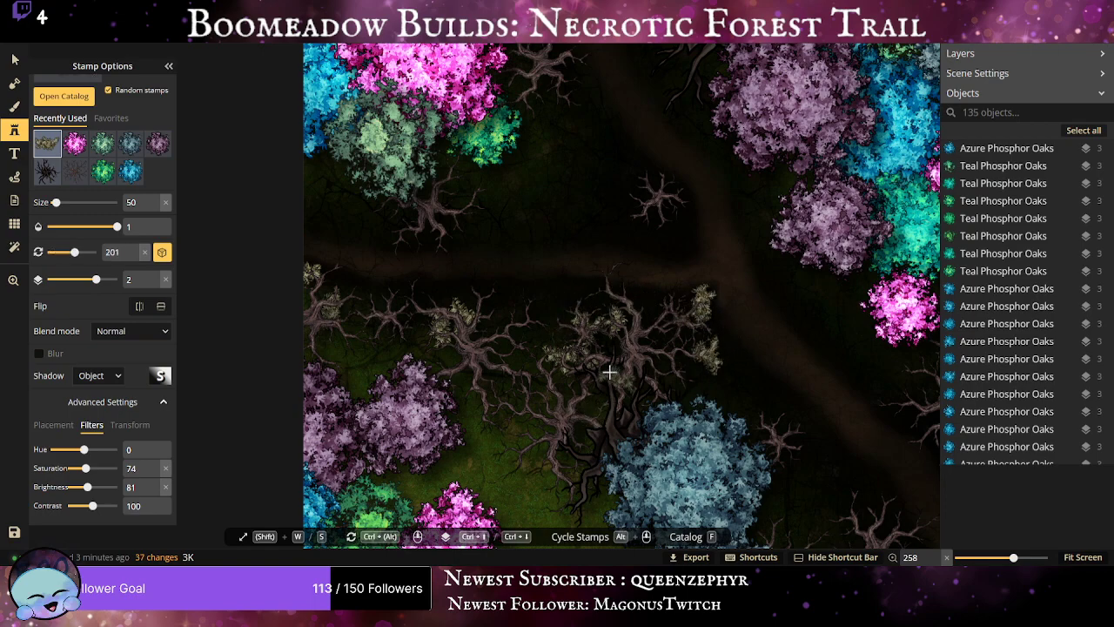
Place foliage on the small dead tree above the junction and the dead trees near the muted teal and green oaks.
{"action": "left_click", "coordinate": [667, 213]}
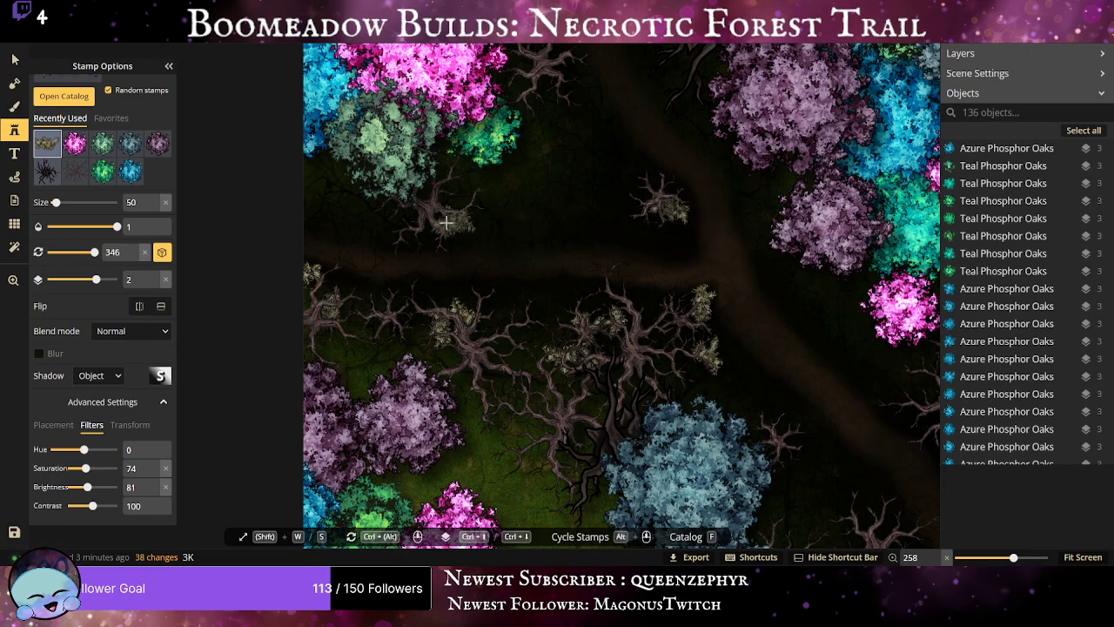
{"action": "left_click", "coordinate": [447, 224]}
{"action": "left_click", "coordinate": [418, 233]}
{"action": "left_click", "coordinate": [411, 222]}
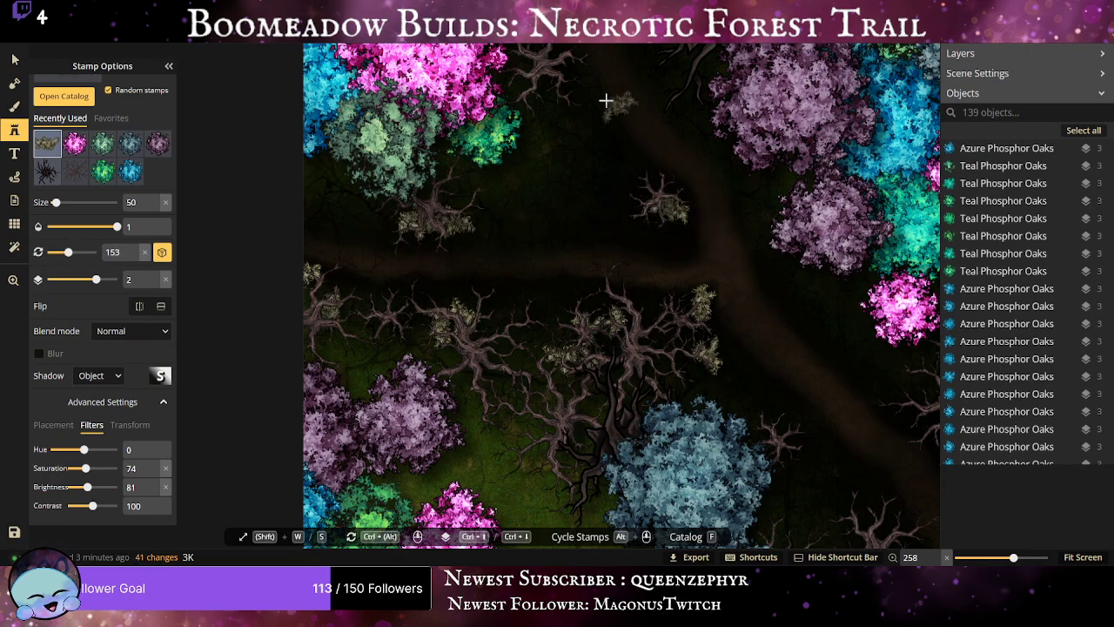
{"action": "left_click", "coordinate": [576, 84]}
{"action": "left_click", "coordinate": [675, 182]}
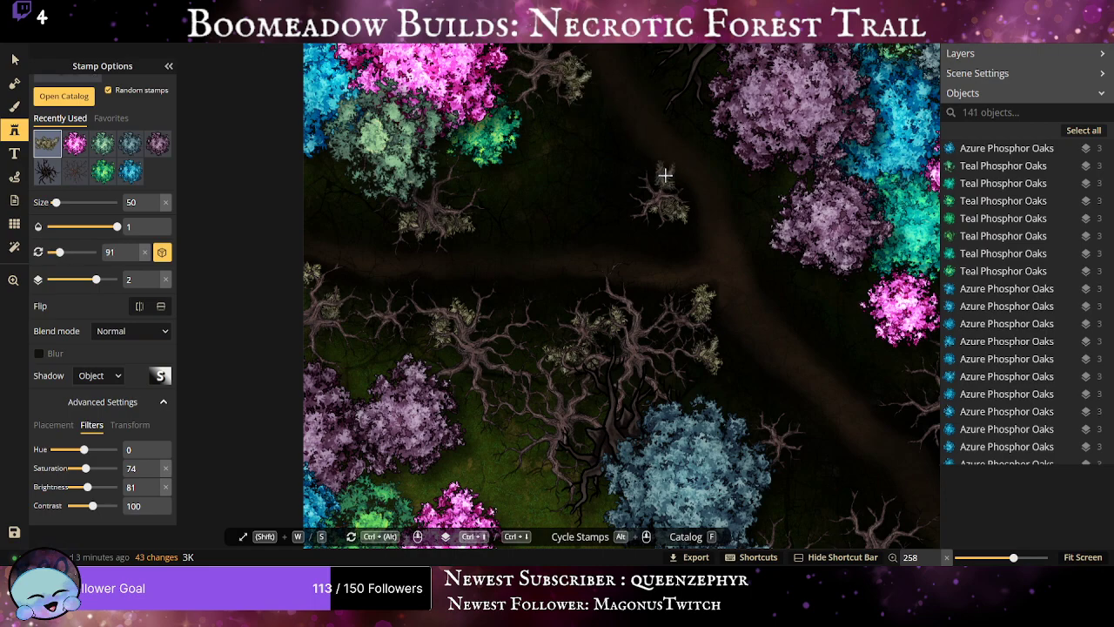
Place a foliage stamp on the western branch of the large dark twisted tree, undoing the first attempt and repositioning it.
{"action": "left_click_drag", "start_coordinate": [665, 176], "coordinate": [619, 400]}
{"action": "scroll", "coordinate": [625, 259], "scroll_direction": "up", "scroll_amount": 1}
{"action": "left_click", "coordinate": [623, 271]}
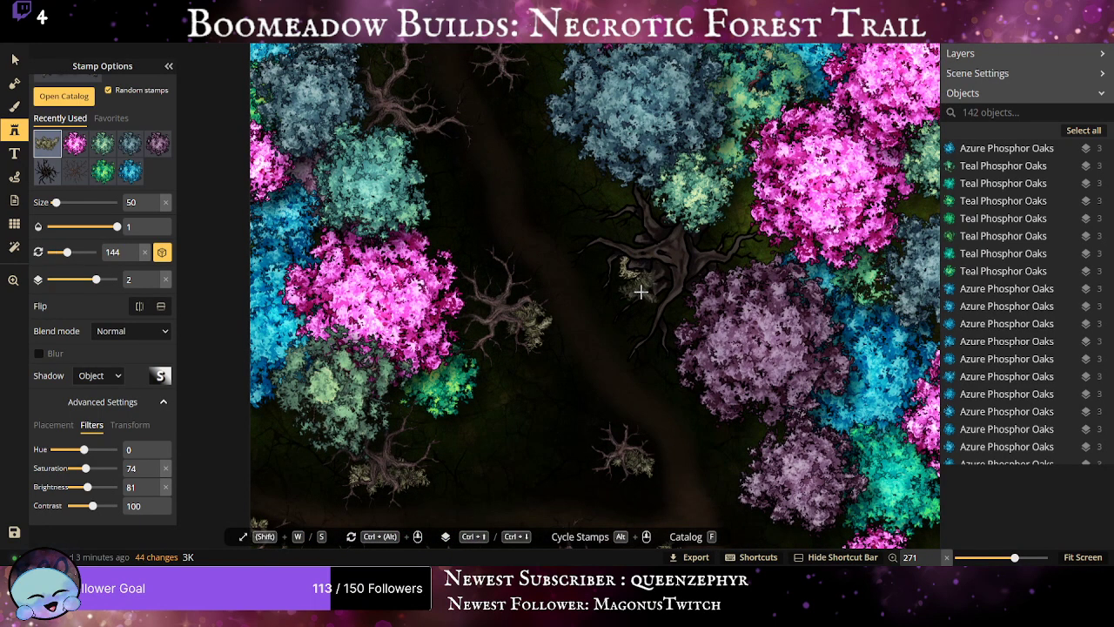
{"action": "key", "text": "ctrl+z"}
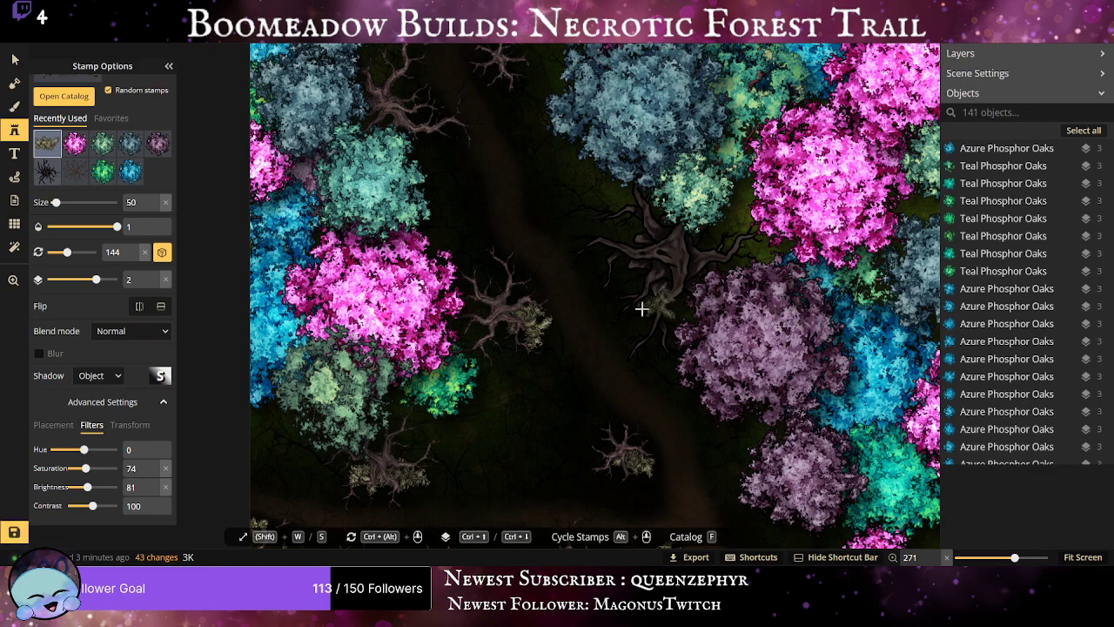
{"action": "left_click", "coordinate": [618, 263]}
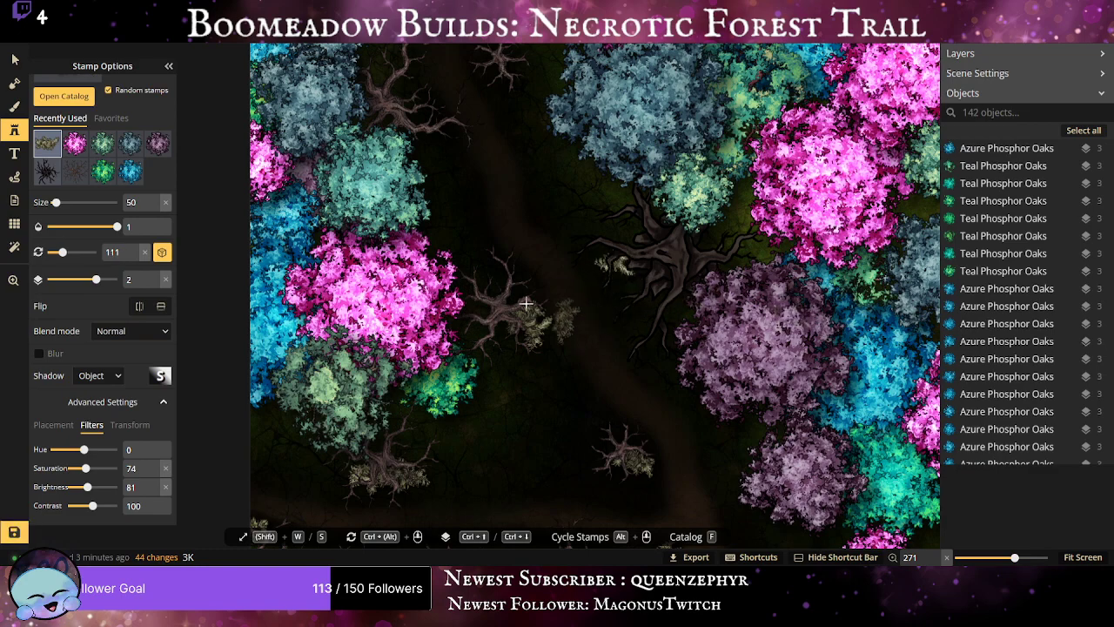
Place foliage beside the muted teal oak west of the upper trail and on the dead trees near its top end.
{"action": "left_click", "coordinate": [419, 174]}
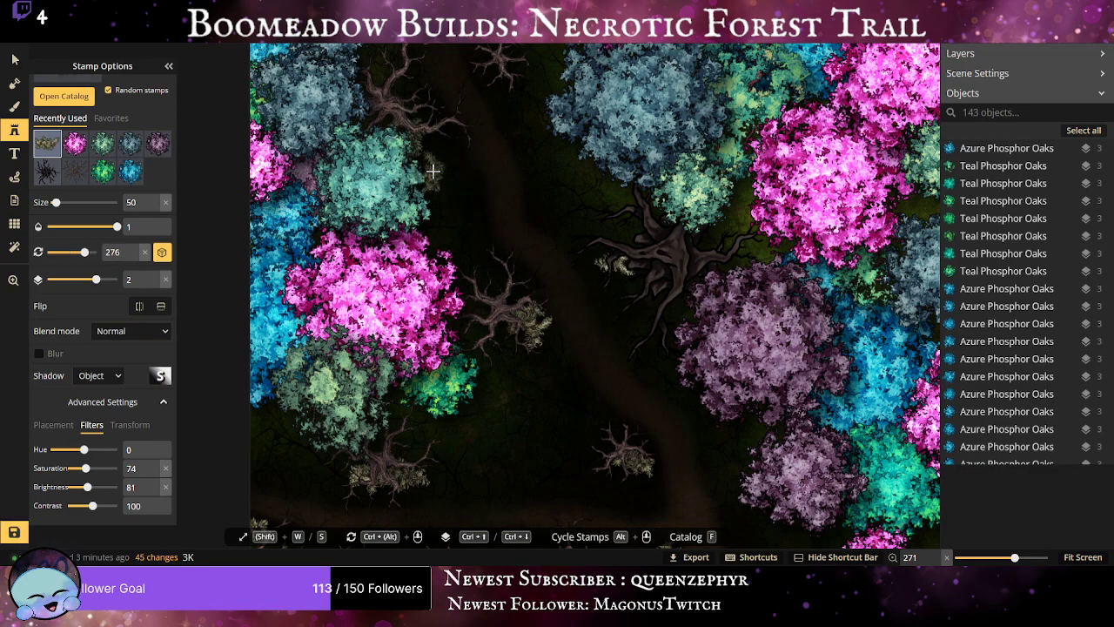
{"action": "left_click", "coordinate": [395, 85]}
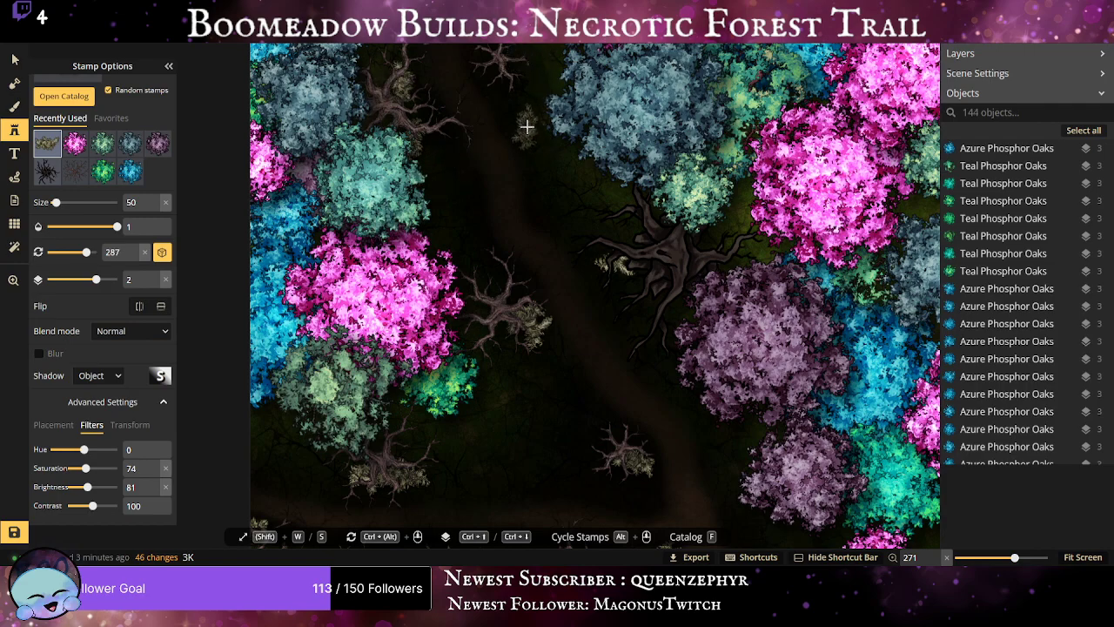
{"action": "left_click_drag", "start_coordinate": [525, 127], "coordinate": [628, 307]}
{"action": "left_click", "coordinate": [598, 240]}
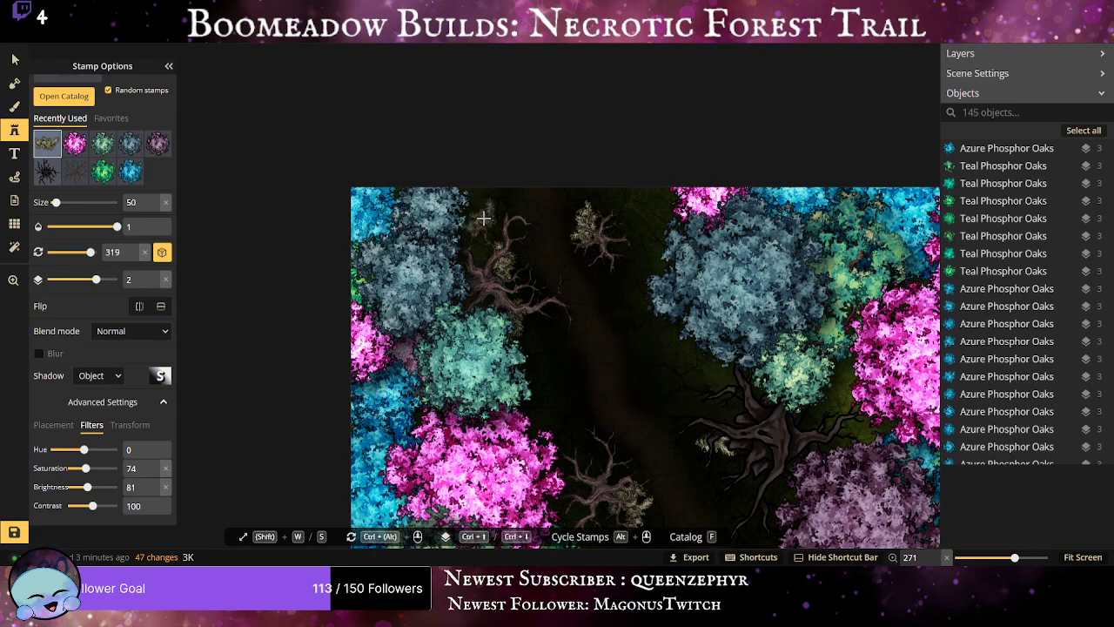
Place foliage on the two dead trees inside the fork between the trails.
{"action": "left_click_drag", "start_coordinate": [592, 518], "coordinate": [328, 104]}
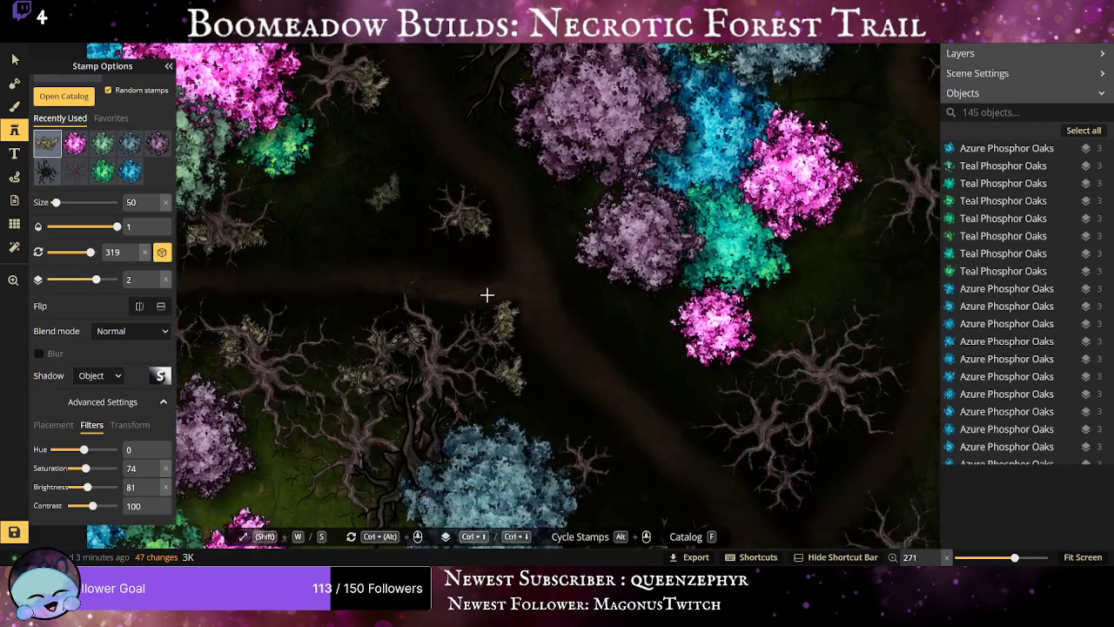
{"action": "left_click", "coordinate": [790, 476]}
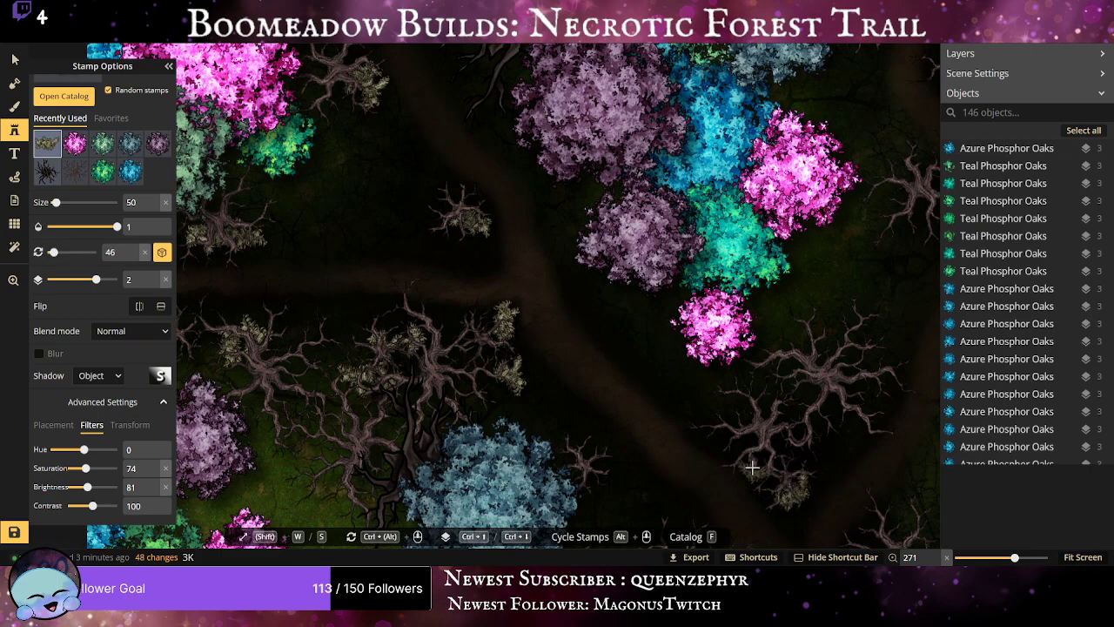
{"action": "left_click", "coordinate": [868, 388]}
Place foliage on the dead tree between the central cluster's bright pink oak and the eastern trail.
{"action": "left_click", "coordinate": [905, 211]}
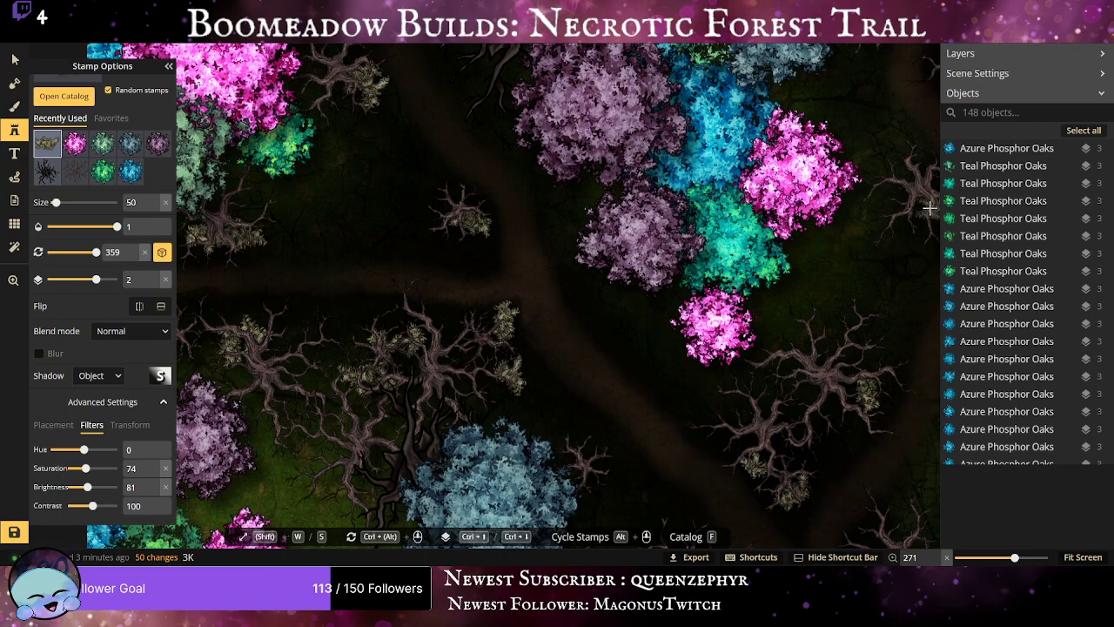
{"action": "left_click", "coordinate": [930, 208]}
{"action": "left_click_drag", "start_coordinate": [876, 263], "coordinate": [568, 245]}
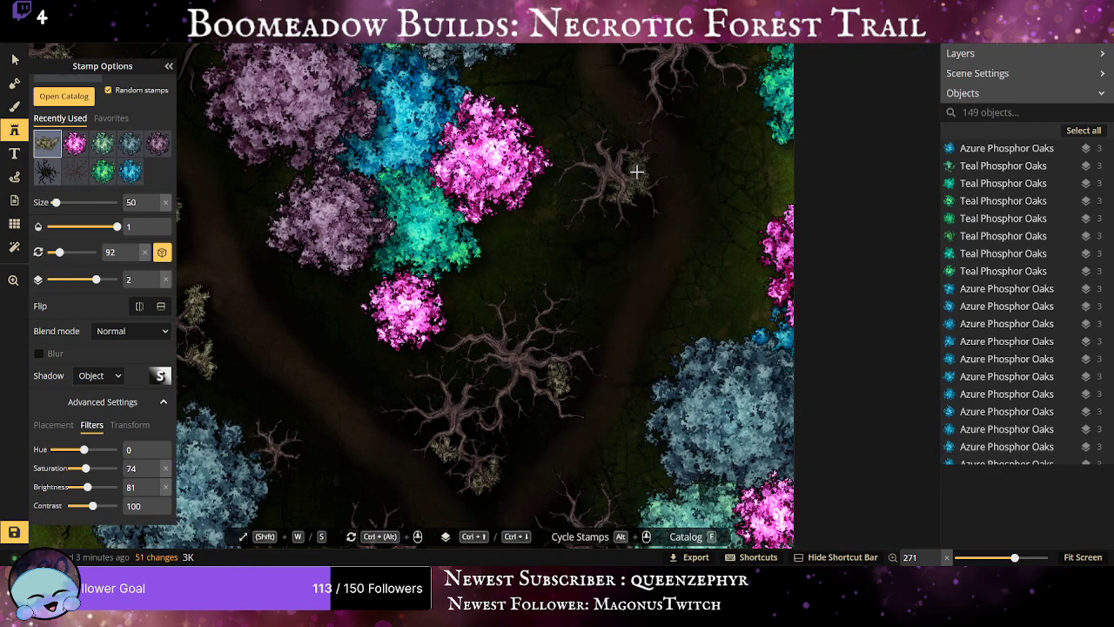
{"action": "left_click", "coordinate": [625, 173]}
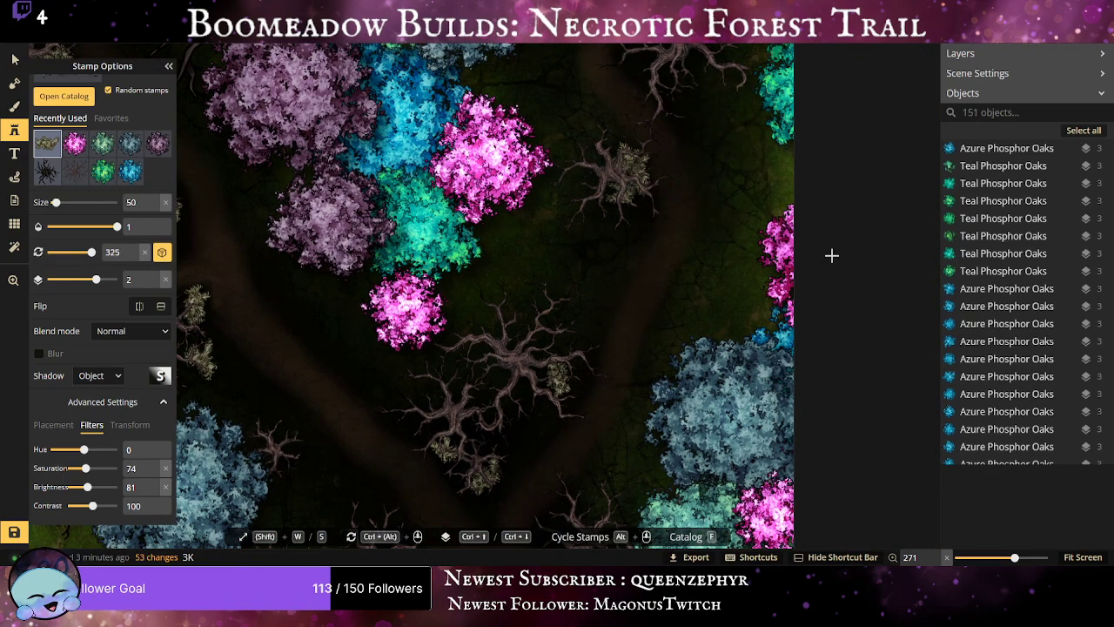
Place foliage on the large dead tree east of the upper eastern trail and the small dead tree across from it.
{"action": "left_click_drag", "start_coordinate": [656, 171], "coordinate": [680, 309]}
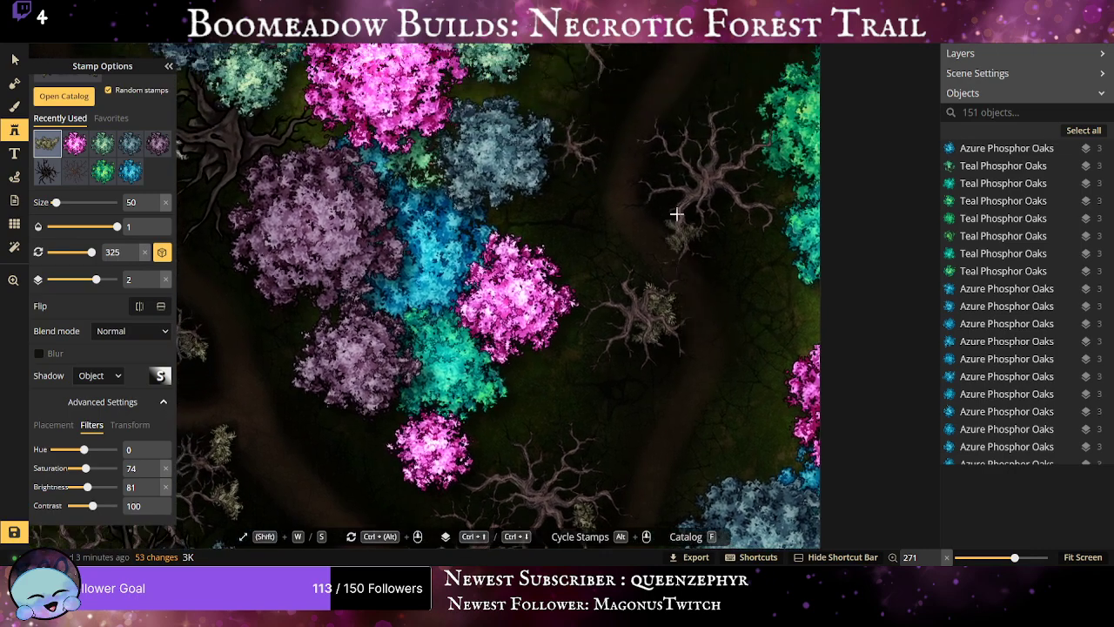
{"action": "left_click", "coordinate": [673, 195]}
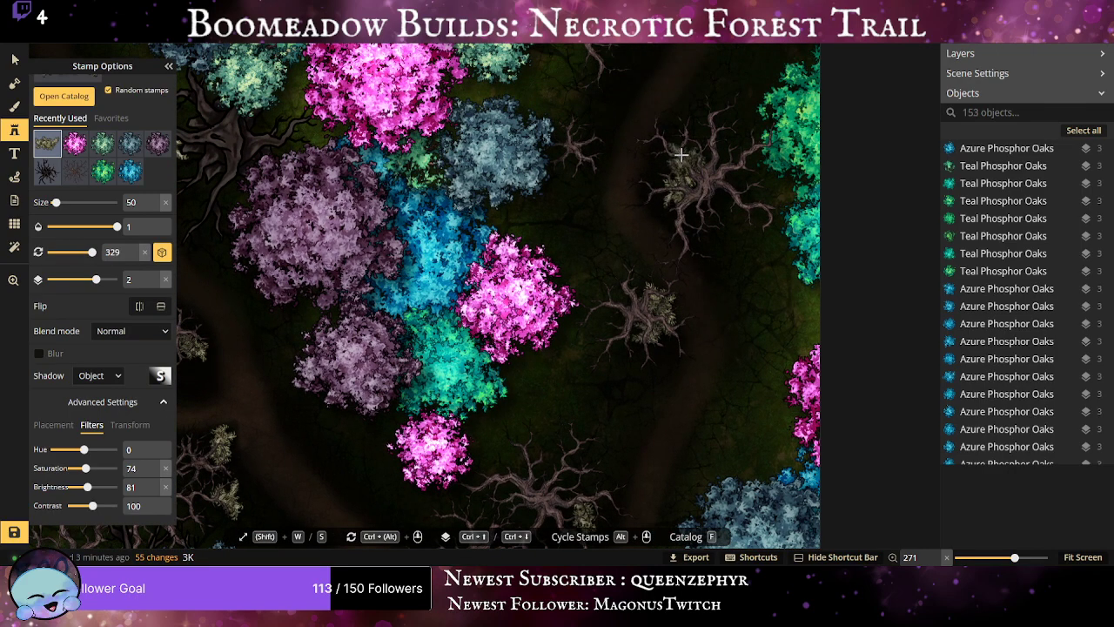
{"action": "left_click", "coordinate": [702, 151]}
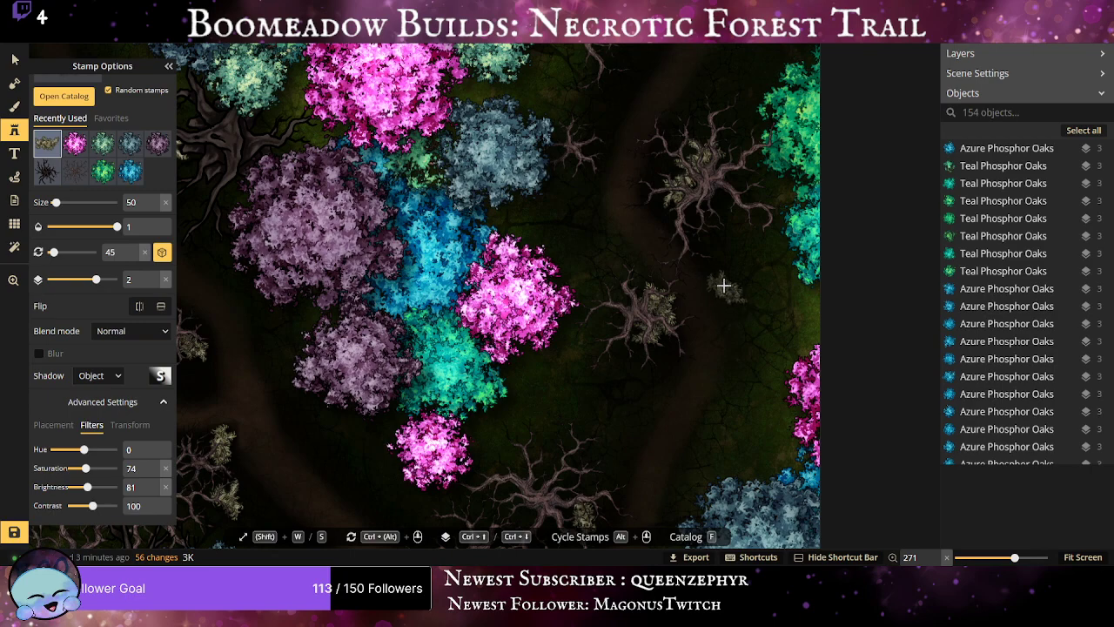
{"action": "left_click", "coordinate": [587, 147]}
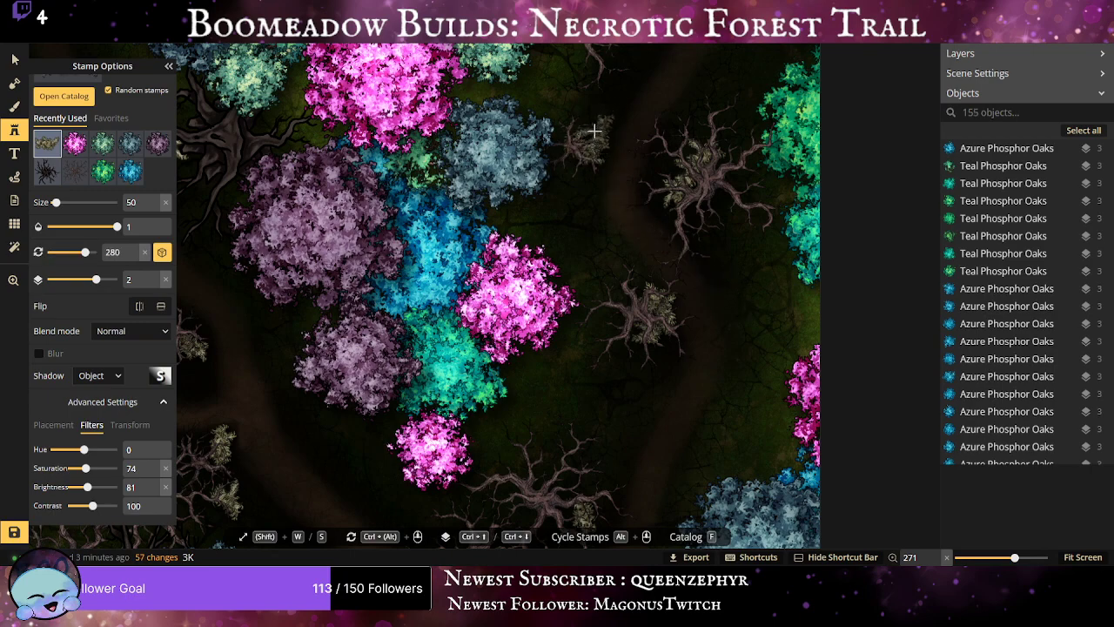
{"action": "left_click", "coordinate": [607, 108]}
Place foliage around the muted teal oak on the top edge and the dead tree beneath it.
{"action": "left_click_drag", "start_coordinate": [596, 85], "coordinate": [574, 232]}
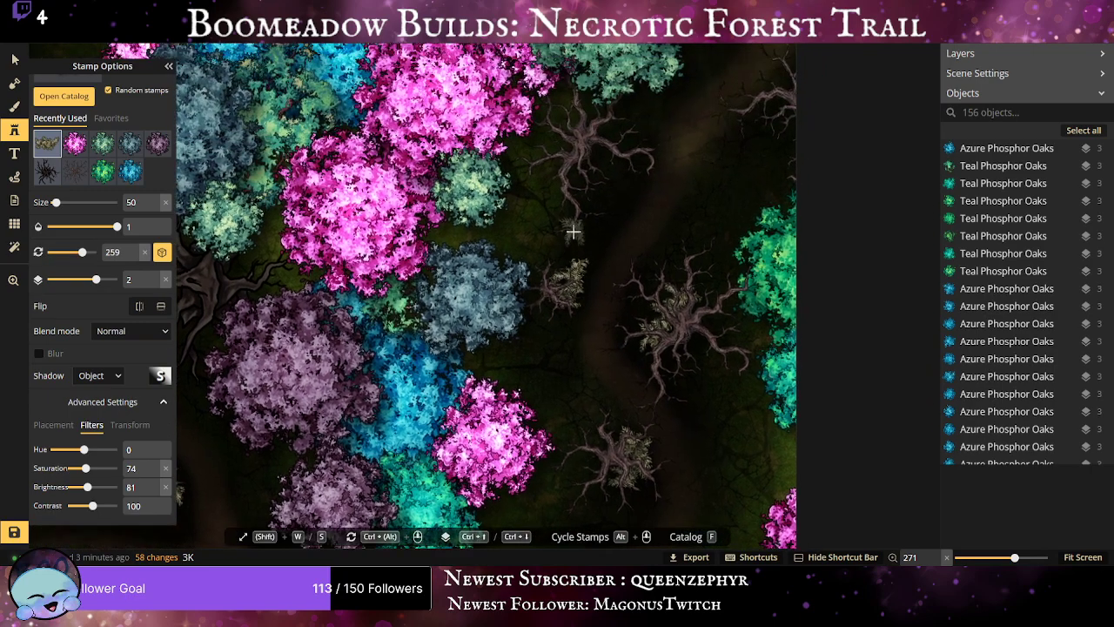
{"action": "left_click", "coordinate": [664, 83]}
{"action": "left_click", "coordinate": [649, 89]}
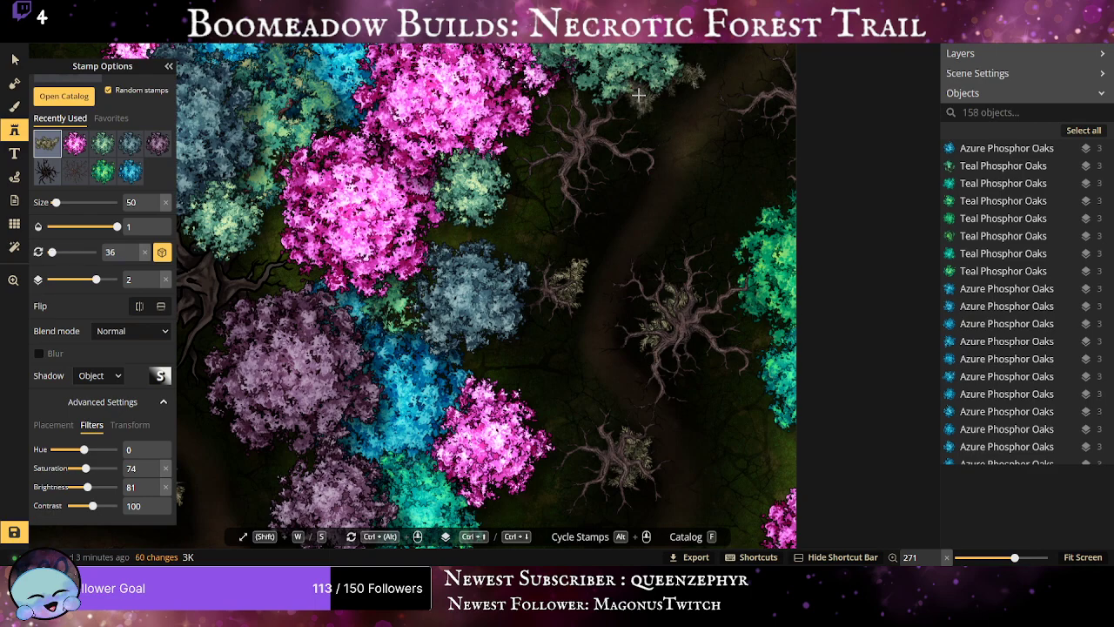
{"action": "left_click", "coordinate": [640, 98]}
{"action": "left_click", "coordinate": [640, 78]}
{"action": "left_click", "coordinate": [592, 108]}
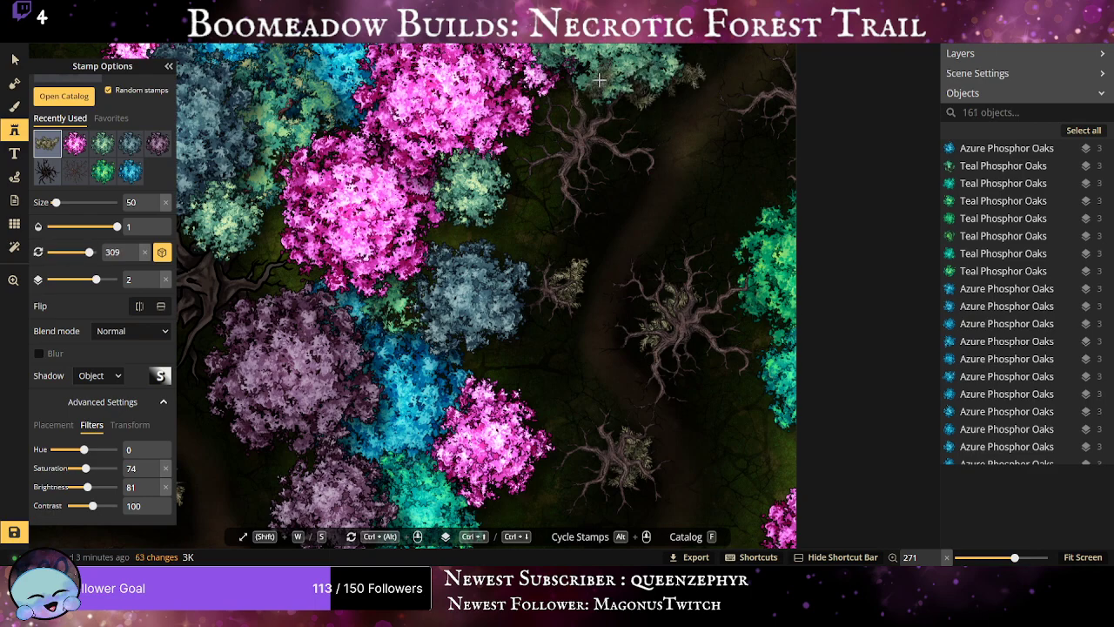
{"action": "left_click", "coordinate": [599, 82]}
Place foliage on the dead tree at the map's upper-right edge.
{"action": "left_click", "coordinate": [788, 118]}
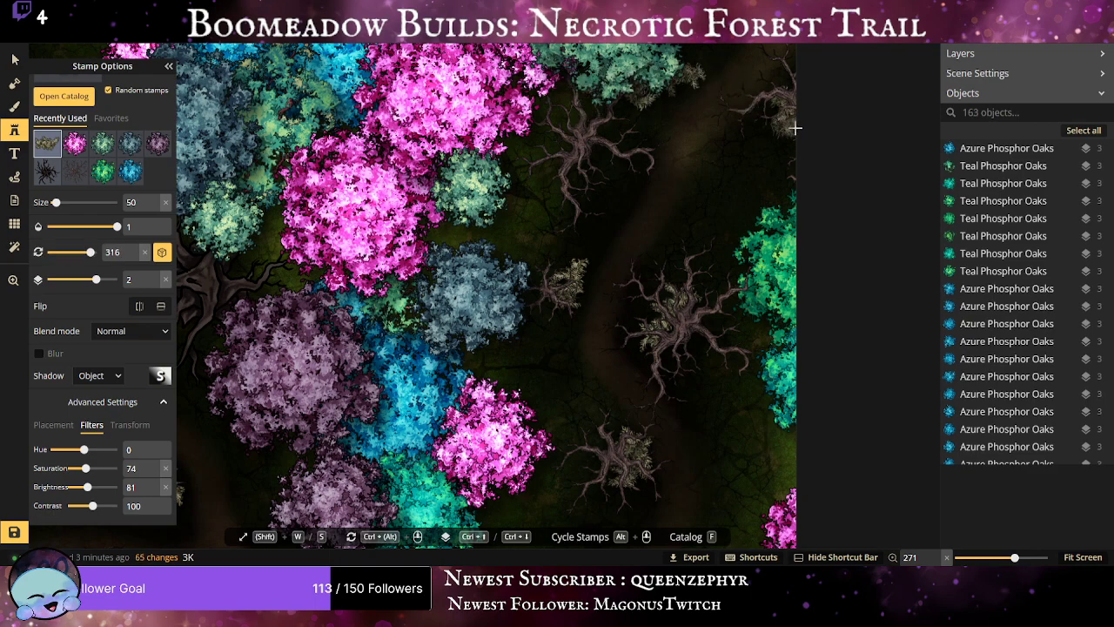
{"action": "left_click", "coordinate": [792, 83]}
{"action": "left_click", "coordinate": [791, 82]}
Place foliage on the upper branches of the dead tree just north of the large muted blue oak beside the lower eastern trail.
{"action": "scroll", "coordinate": [727, 214], "scroll_direction": "down", "scroll_amount": 2}
{"action": "scroll", "coordinate": [695, 232], "scroll_direction": "down", "scroll_amount": 3}
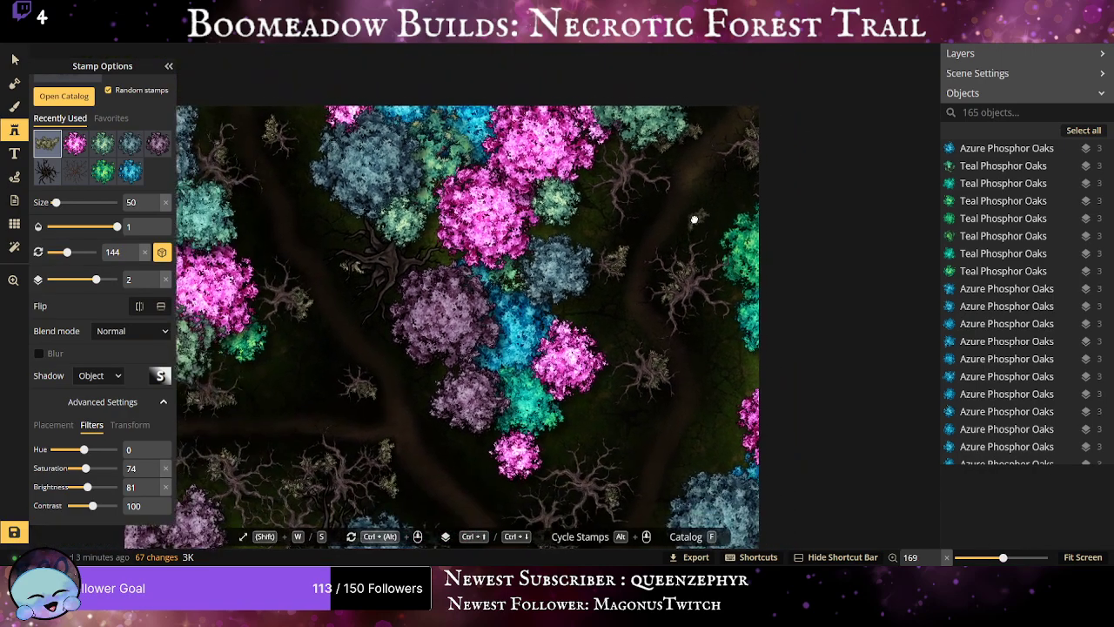
{"action": "left_click_drag", "start_coordinate": [697, 218], "coordinate": [692, 134]}
{"action": "left_click_drag", "start_coordinate": [636, 445], "coordinate": [599, 149]}
{"action": "scroll", "coordinate": [487, 144], "scroll_direction": "up", "scroll_amount": 3}
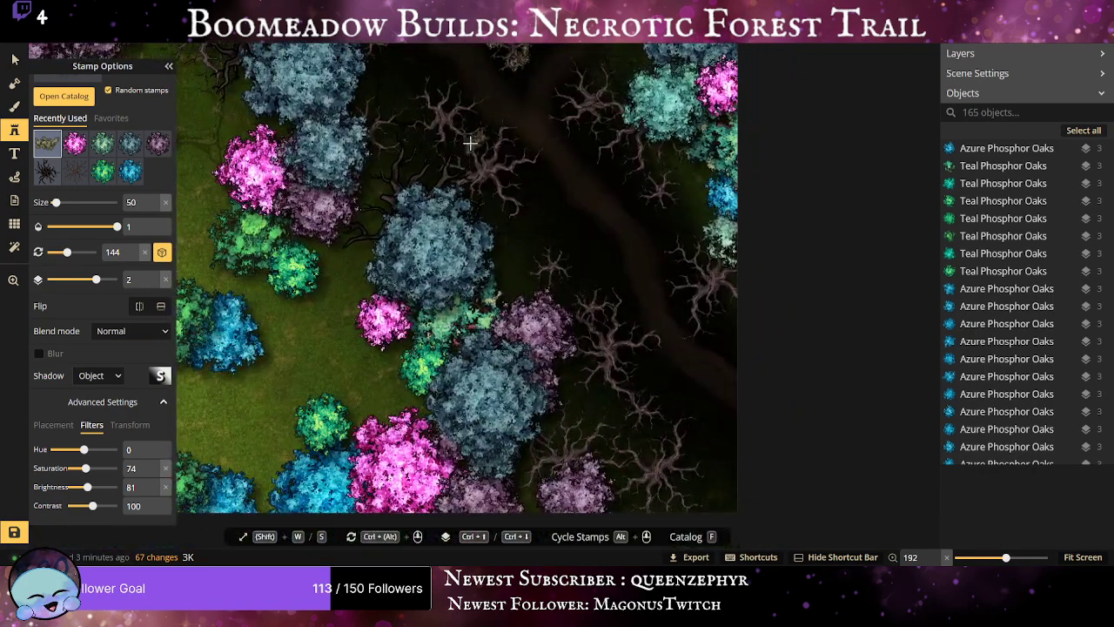
{"action": "left_click", "coordinate": [487, 135]}
{"action": "left_click", "coordinate": [475, 170]}
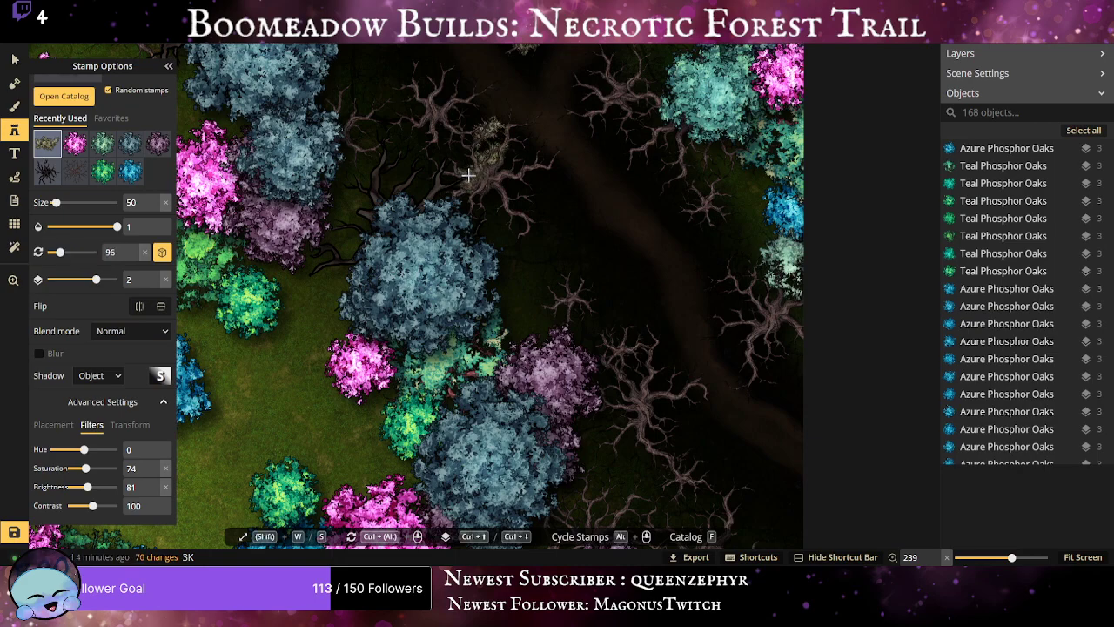
{"action": "left_click", "coordinate": [457, 188]}
{"action": "left_click", "coordinate": [453, 204]}
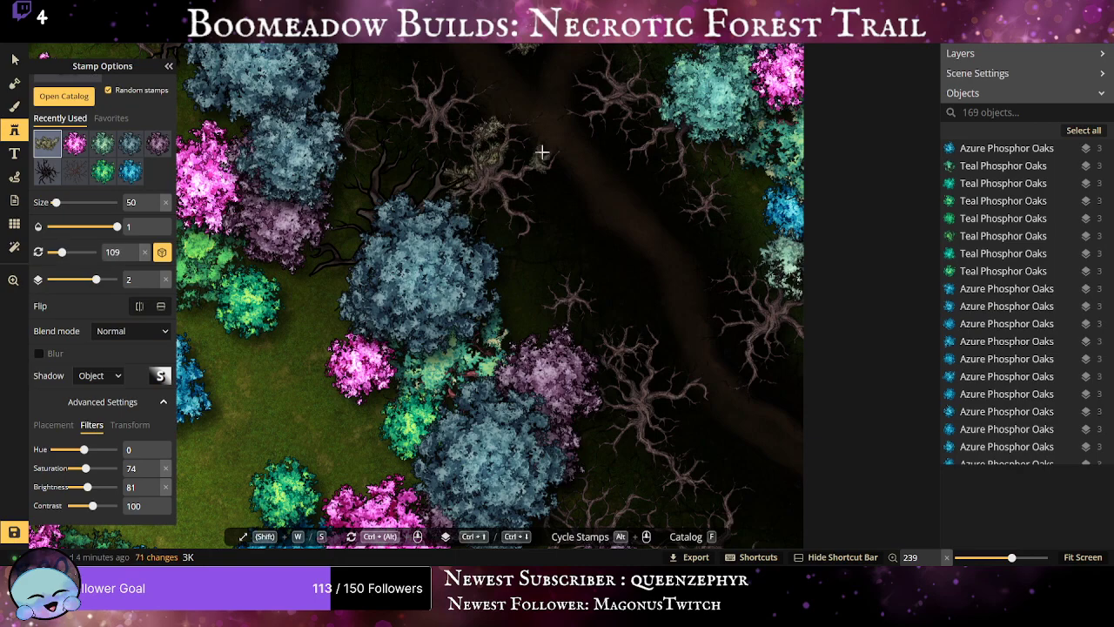
Place foliage on the dead trees along the east side of the lower trail, down to the one at the map's edge.
{"action": "left_click", "coordinate": [621, 114]}
{"action": "left_click", "coordinate": [681, 174]}
{"action": "left_click", "coordinate": [748, 363]}
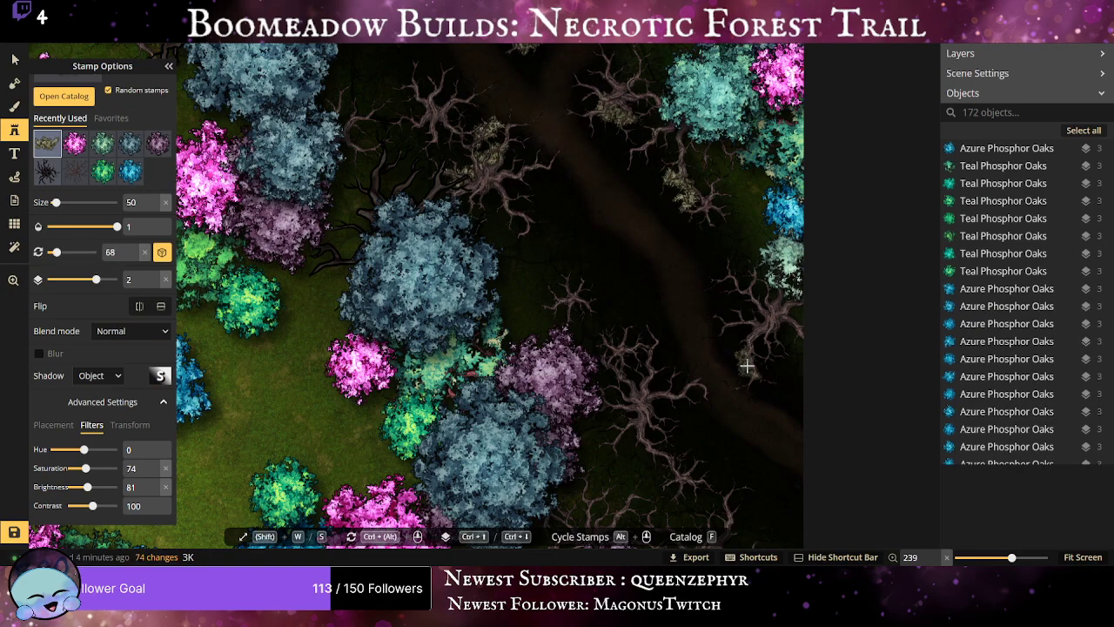
{"action": "left_click", "coordinate": [750, 314]}
{"action": "left_click", "coordinate": [753, 316]}
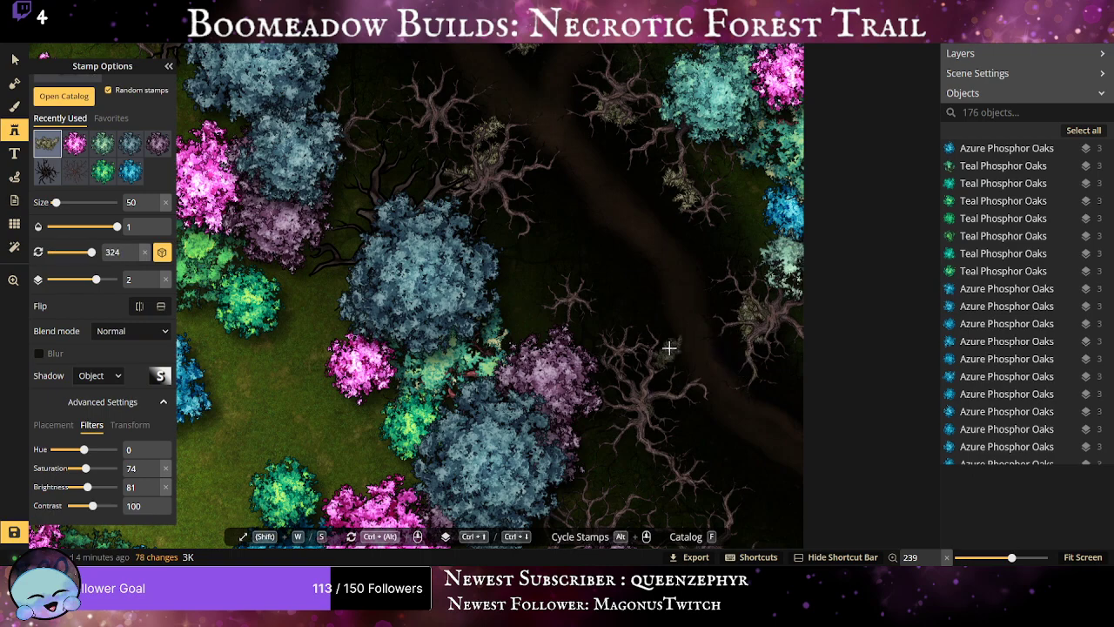
Place foliage over the large dead tree between the muted purple oak and the lower trail.
{"action": "left_click", "coordinate": [649, 387]}
{"action": "left_click", "coordinate": [650, 423]}
{"action": "left_click", "coordinate": [655, 426]}
{"action": "left_click", "coordinate": [659, 429]}
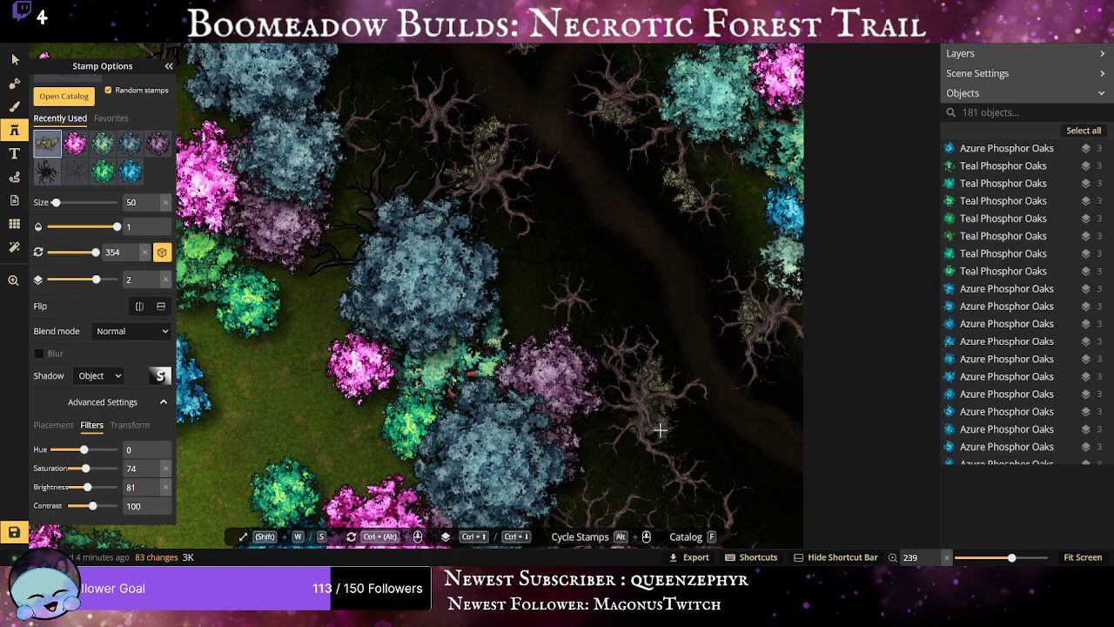
{"action": "left_click", "coordinate": [661, 430]}
{"action": "left_click", "coordinate": [678, 437]}
{"action": "left_click", "coordinate": [667, 386]}
Browse the stamp catalog's sets for undergrowth suited to the forest clearing.
{"action": "scroll", "coordinate": [75, 162], "scroll_direction": "up", "scroll_amount": 1}
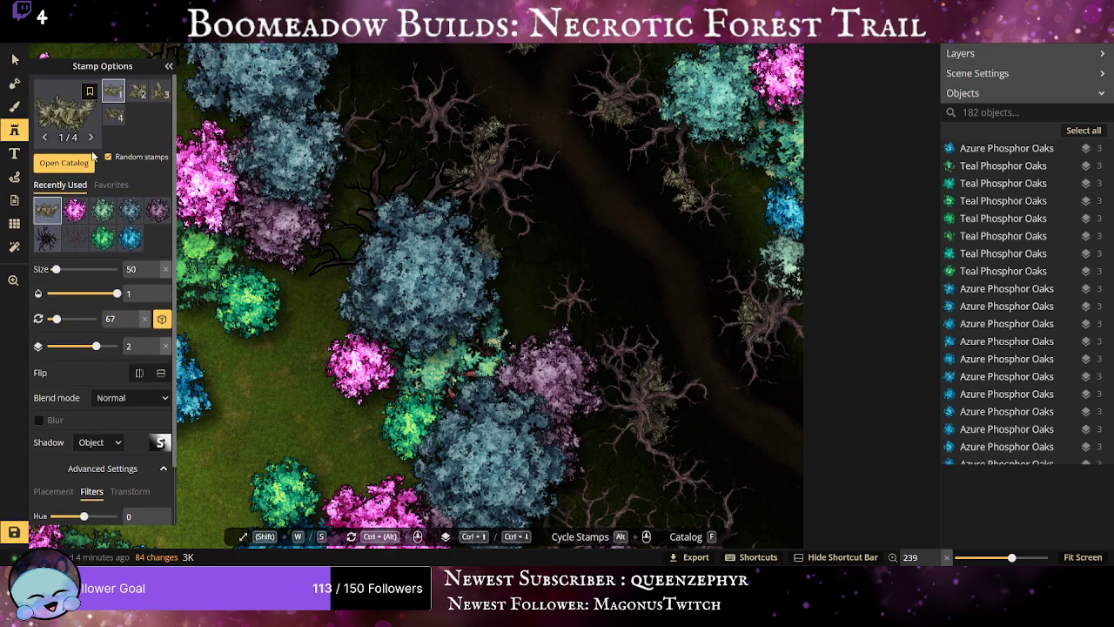
{"action": "key", "text": "f"}
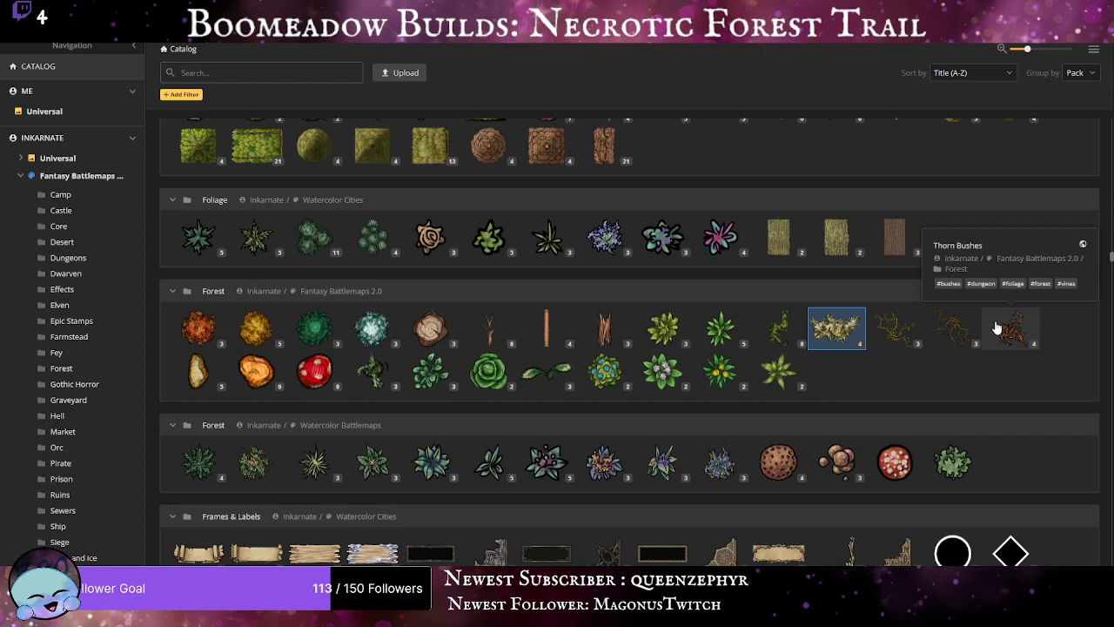
{"action": "scroll", "coordinate": [814, 402], "scroll_direction": "down", "scroll_amount": 3}
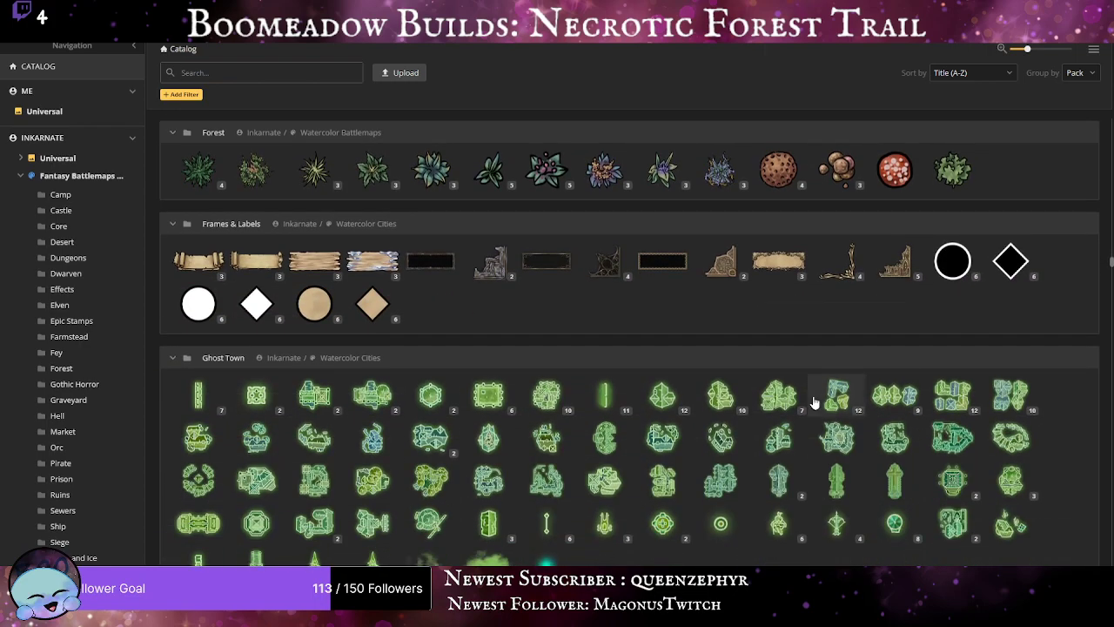
{"action": "scroll", "coordinate": [814, 402], "scroll_direction": "down", "scroll_amount": 10}
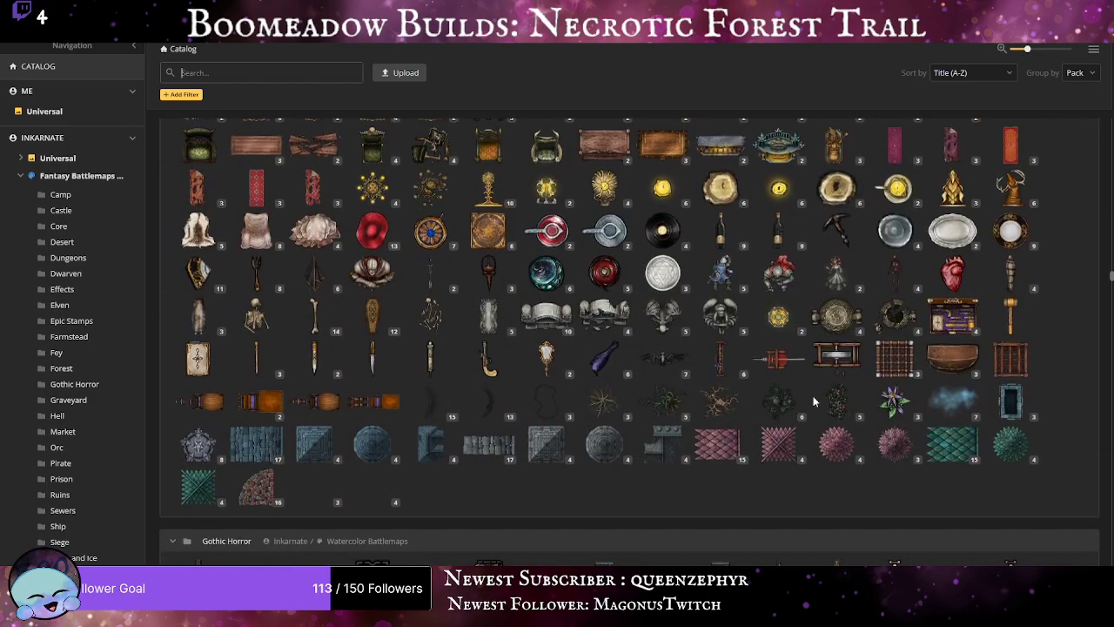
{"action": "scroll", "coordinate": [814, 402], "scroll_direction": "down", "scroll_amount": 15}
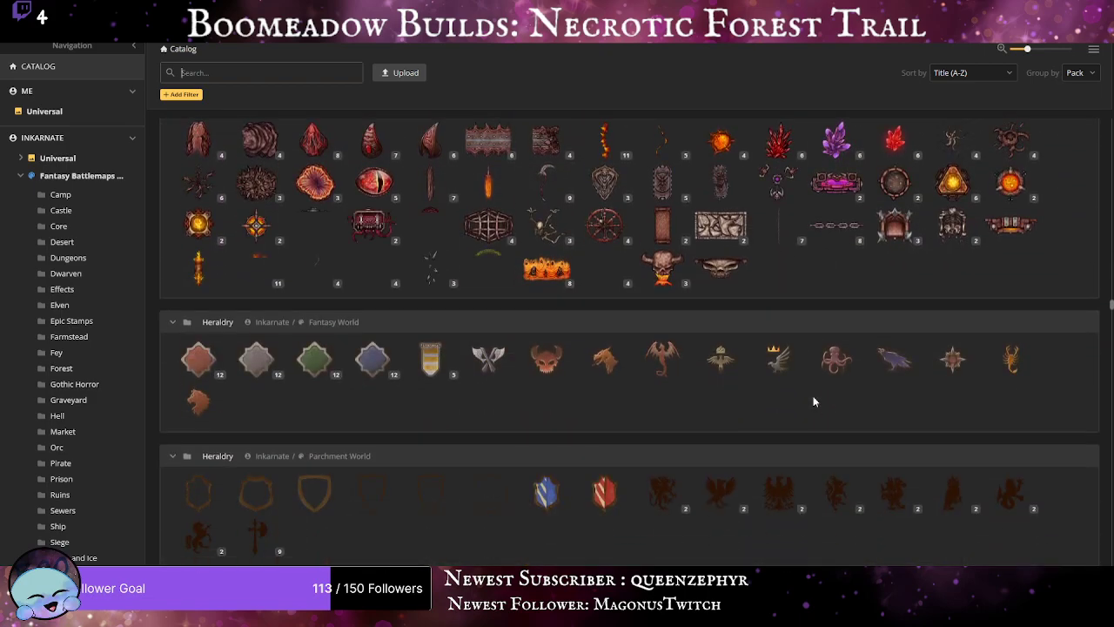
{"action": "scroll", "coordinate": [814, 402], "scroll_direction": "down", "scroll_amount": 15}
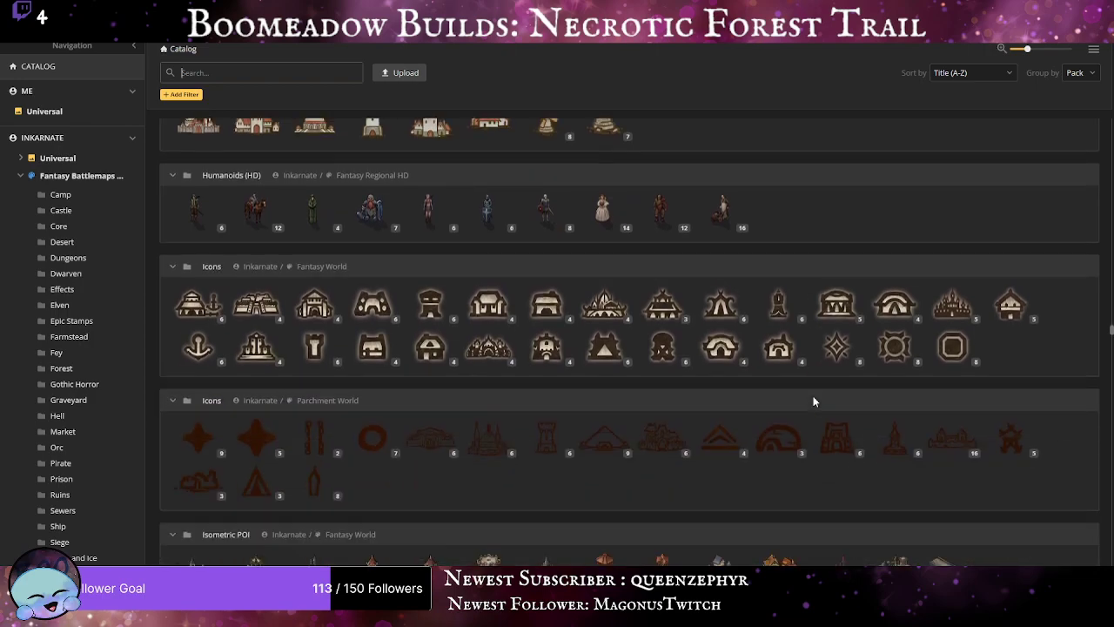
{"action": "scroll", "coordinate": [814, 402], "scroll_direction": "down", "scroll_amount": 15}
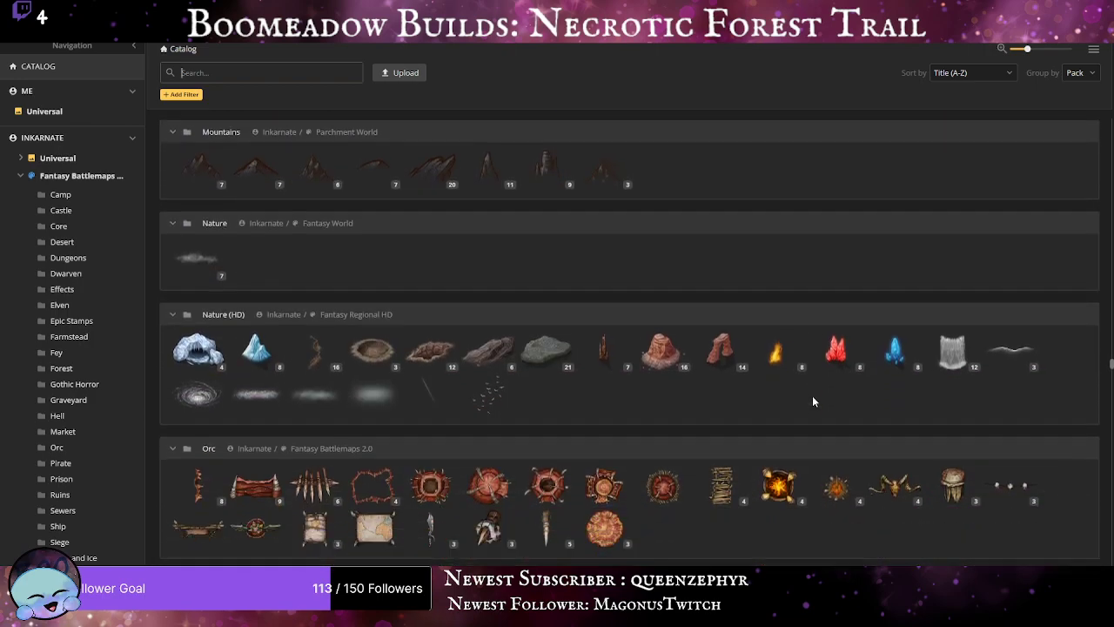
{"action": "scroll", "coordinate": [813, 402], "scroll_direction": "down", "scroll_amount": 4}
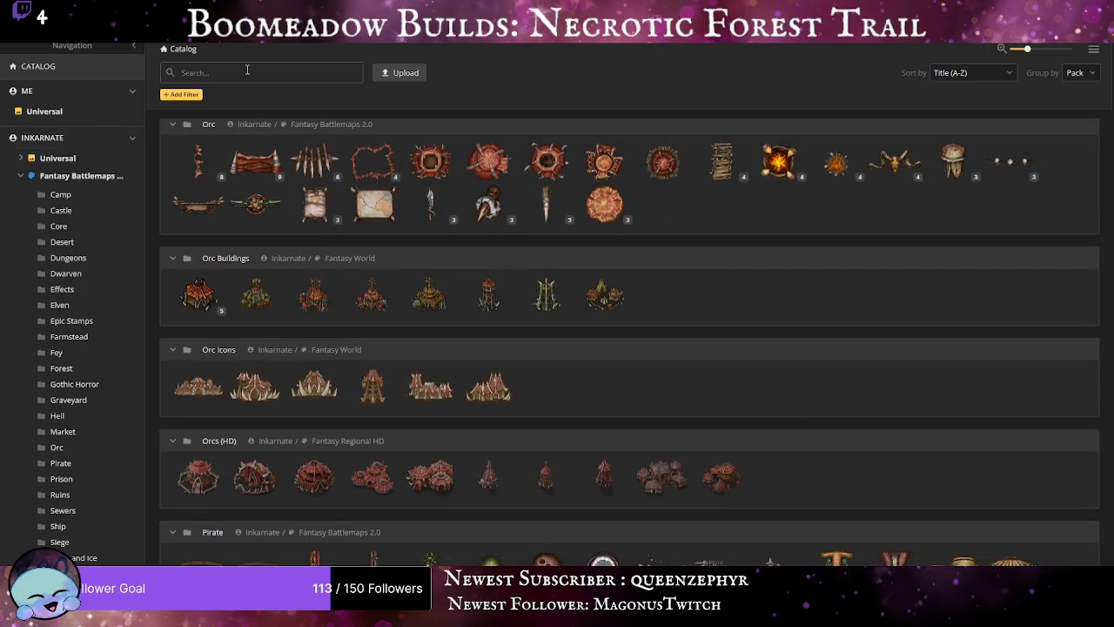
Search the catalog for "plant" and choose the green leafy plant from the Fantasy Battlemaps 2.0 Desert set.
{"action": "left_click", "coordinate": [247, 70]}
{"action": "type", "text": "plant"}
{"action": "key", "text": "Return"}
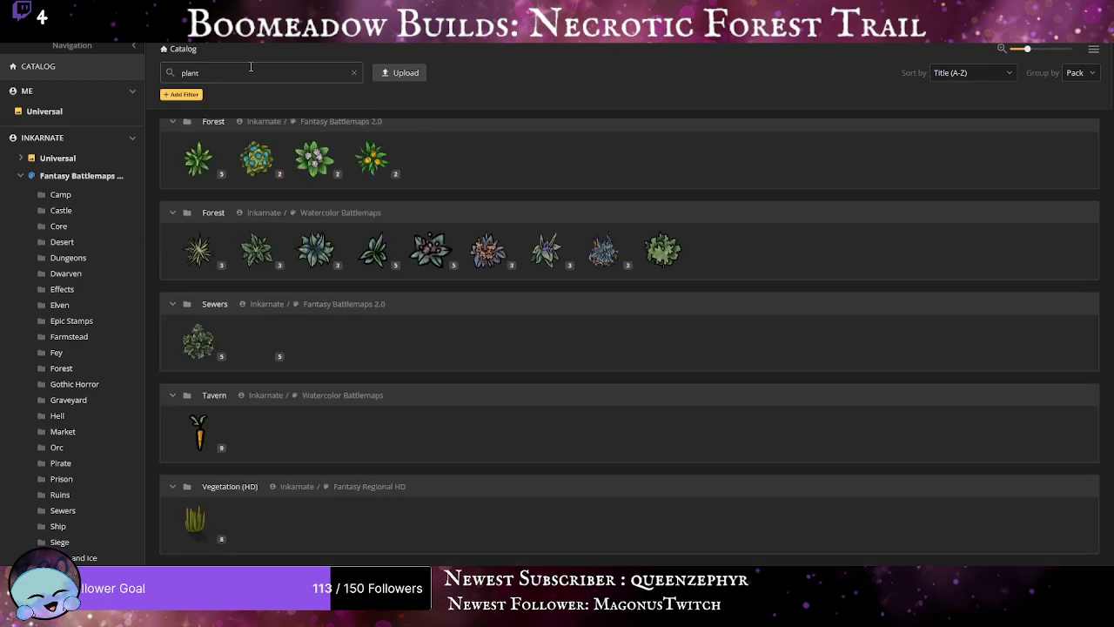
{"action": "scroll", "coordinate": [958, 386], "scroll_direction": "up", "scroll_amount": 10}
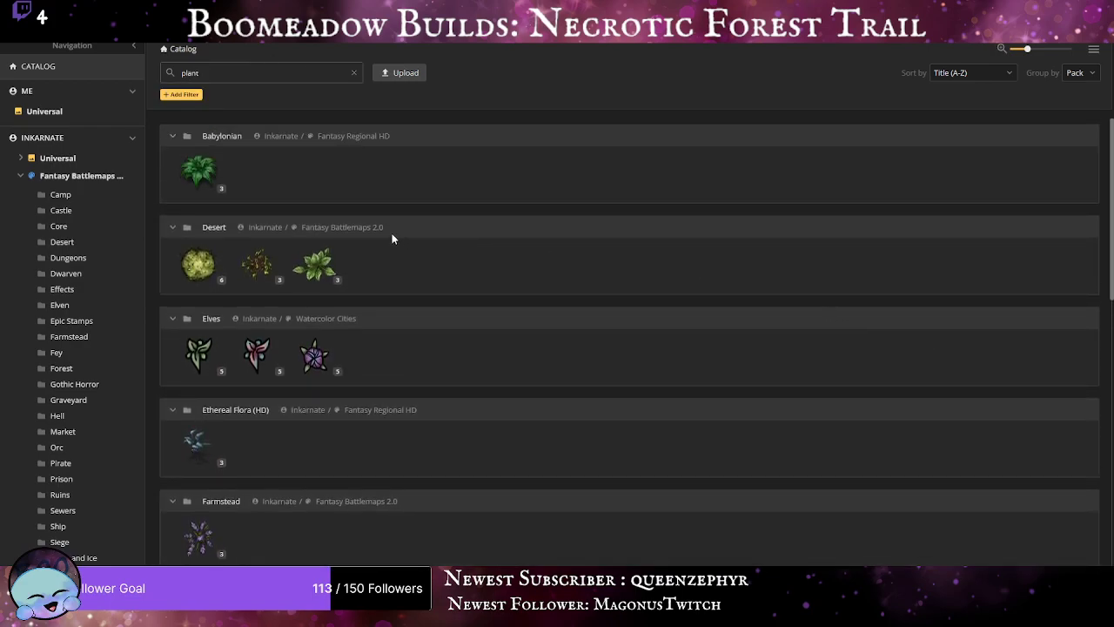
{"action": "left_click", "coordinate": [316, 270]}
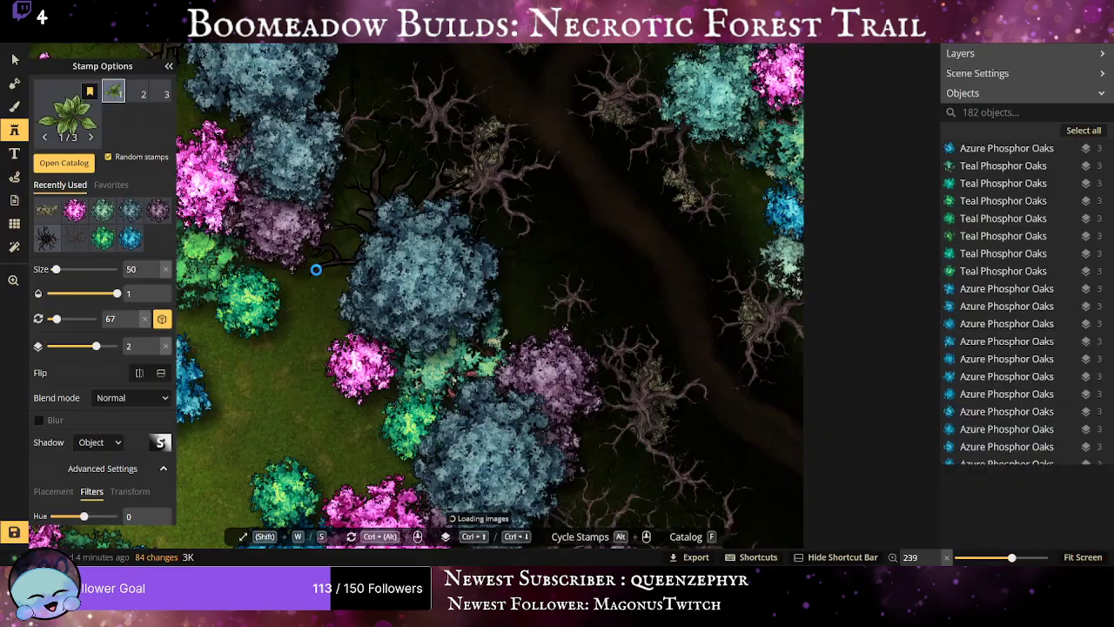
Place leafy plants around the teal oak in the grassy clearing's southwest corner and between the green and blue oaks on the south edge.
{"action": "scroll", "coordinate": [473, 324], "scroll_direction": "down", "scroll_amount": 8}
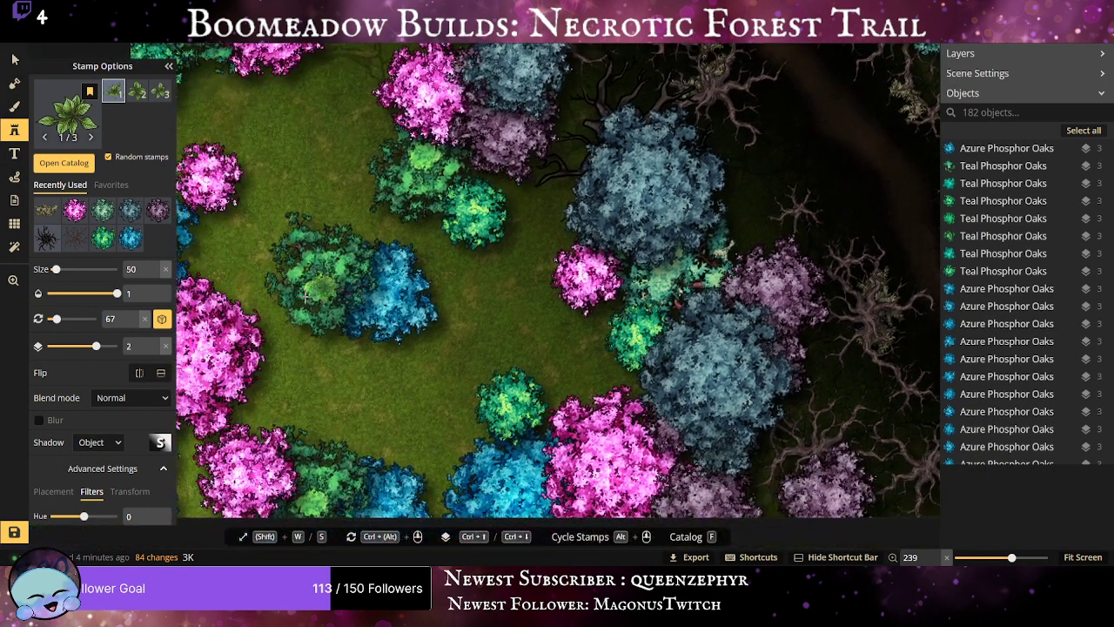
{"action": "scroll", "coordinate": [351, 435], "scroll_direction": "up", "scroll_amount": 8}
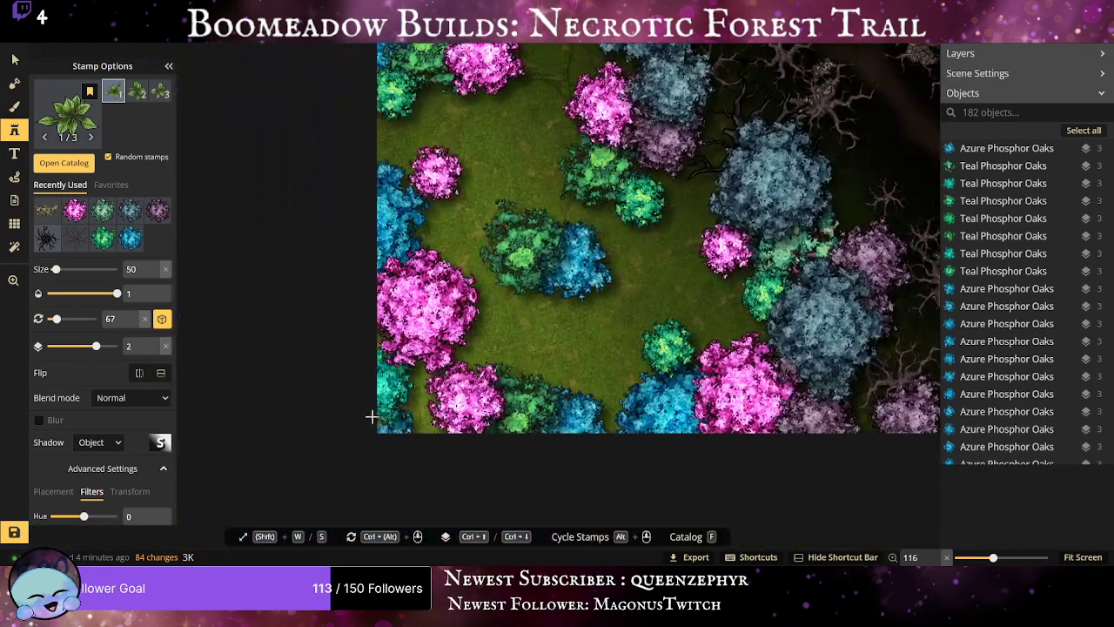
{"action": "left_click", "coordinate": [413, 357]}
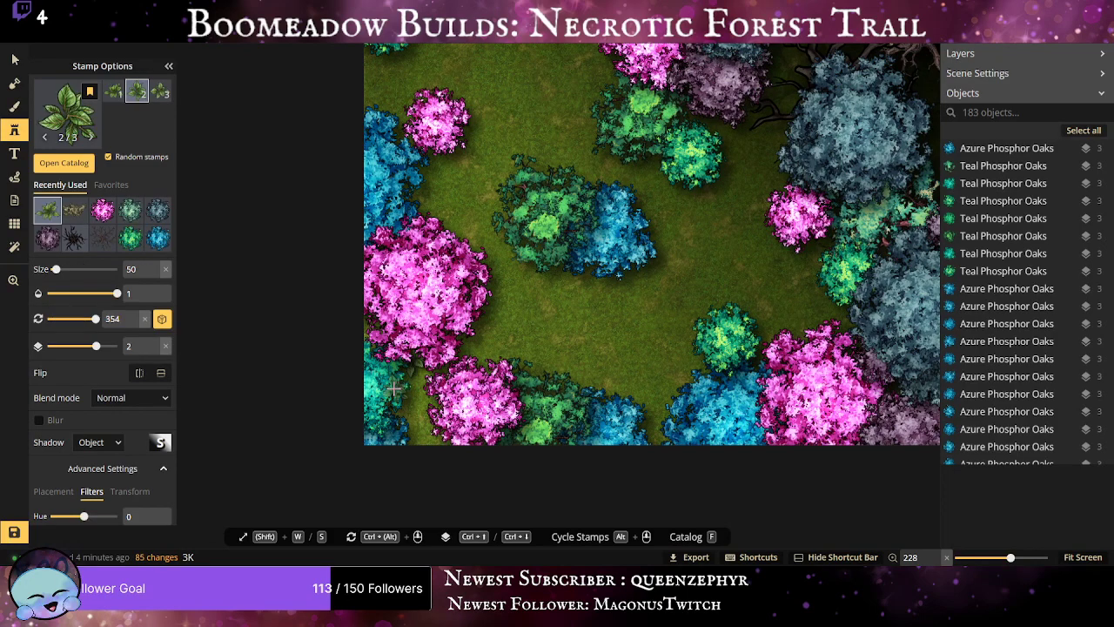
{"action": "left_click", "coordinate": [381, 433]}
{"action": "left_click", "coordinate": [605, 372]}
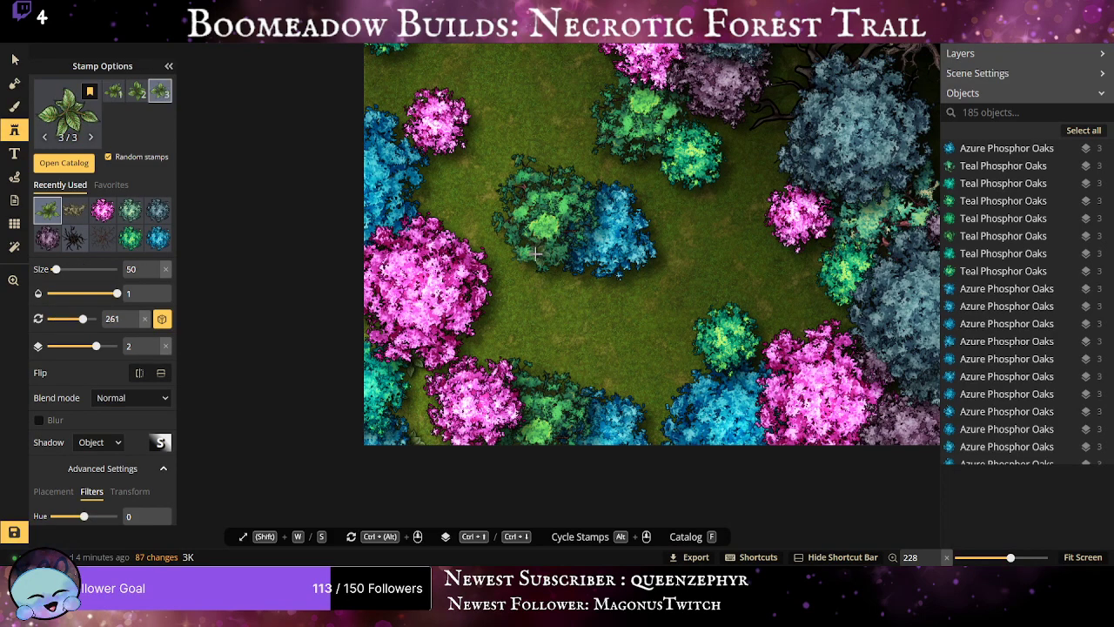
Place leafy plants around the green and blue oak pair mid-clearing and along the blue and pink oaks on the west edge.
{"action": "left_click", "coordinate": [552, 266]}
{"action": "left_click", "coordinate": [586, 270]}
{"action": "left_click", "coordinate": [577, 272]}
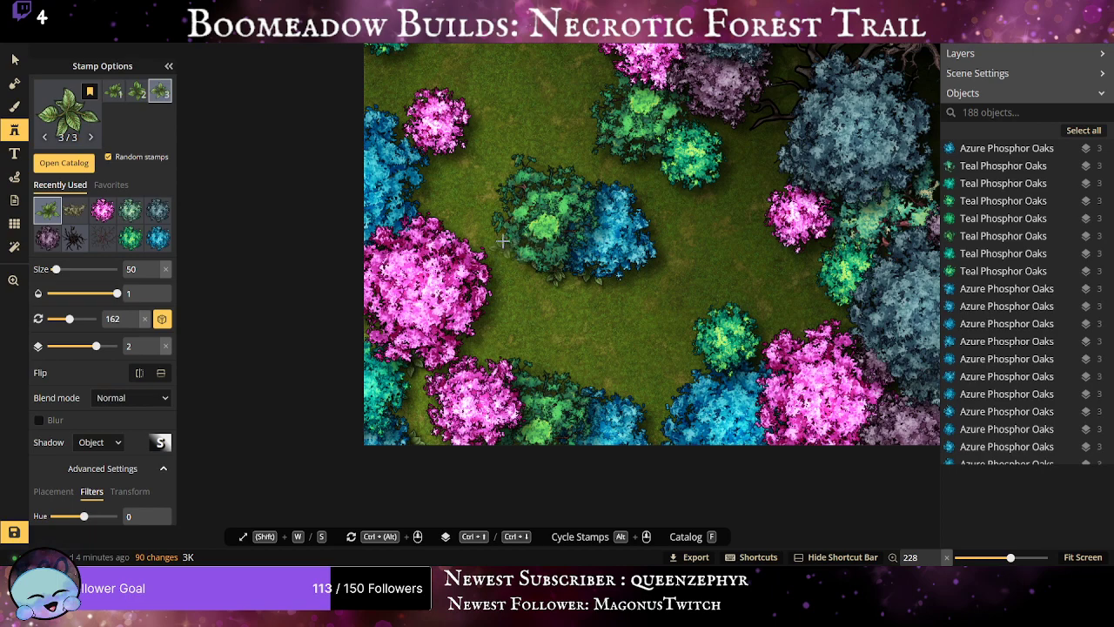
{"action": "left_click", "coordinate": [426, 156]}
{"action": "left_click", "coordinate": [410, 194]}
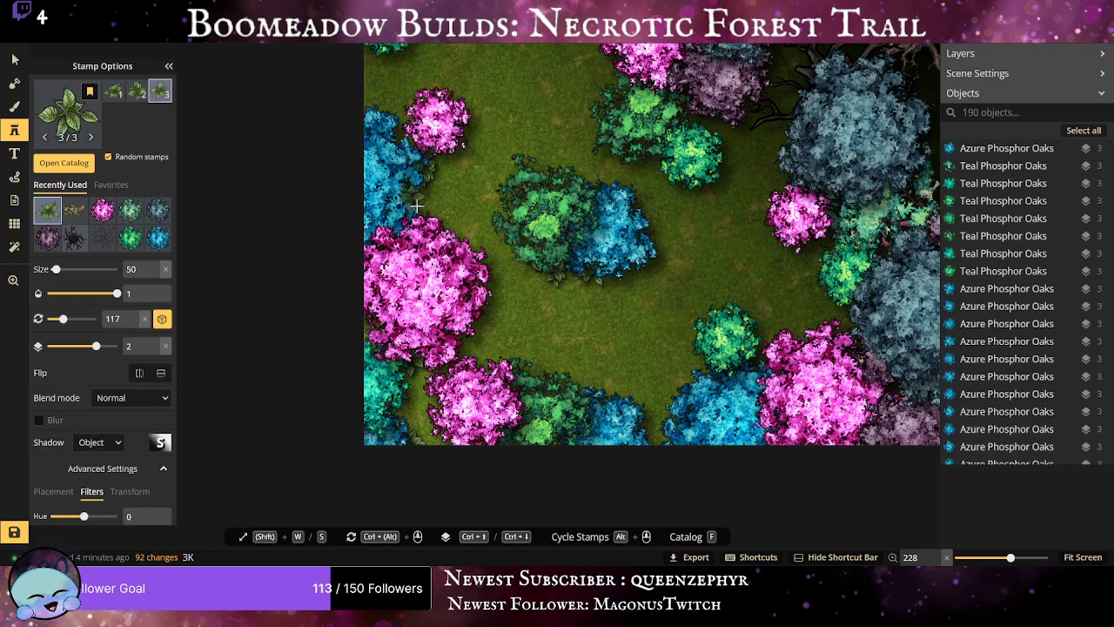
{"action": "left_click", "coordinate": [435, 228]}
{"action": "left_click", "coordinate": [648, 248]}
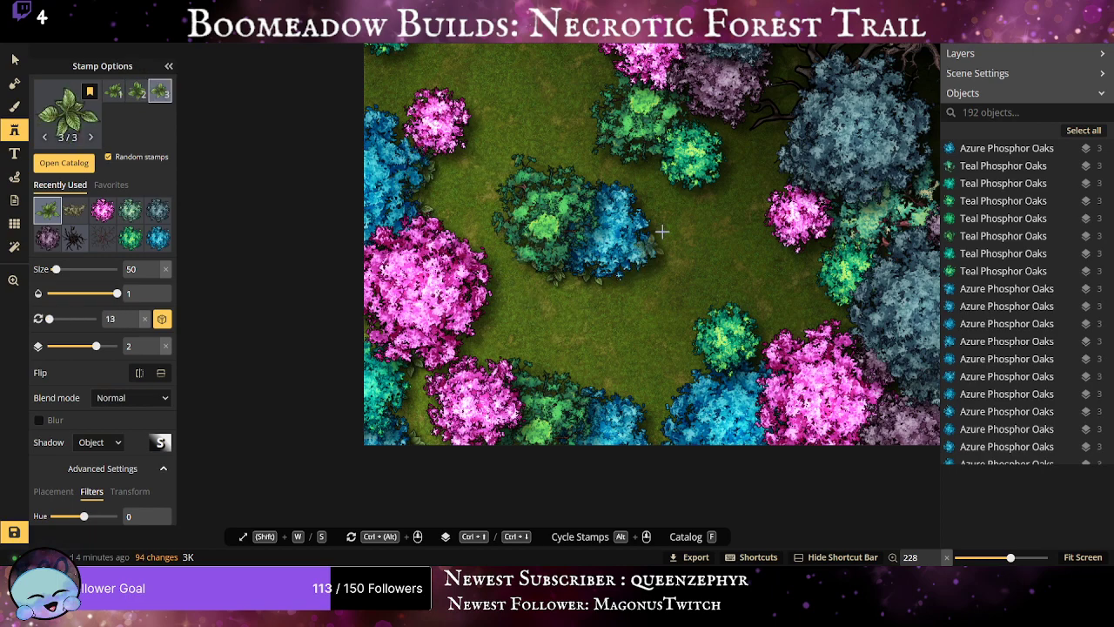
Place leafy plants along the clearing's east side, around the small pink oak and the green oak below it.
{"action": "left_click", "coordinate": [717, 123]}
{"action": "left_click", "coordinate": [777, 173]}
{"action": "left_click", "coordinate": [765, 201]}
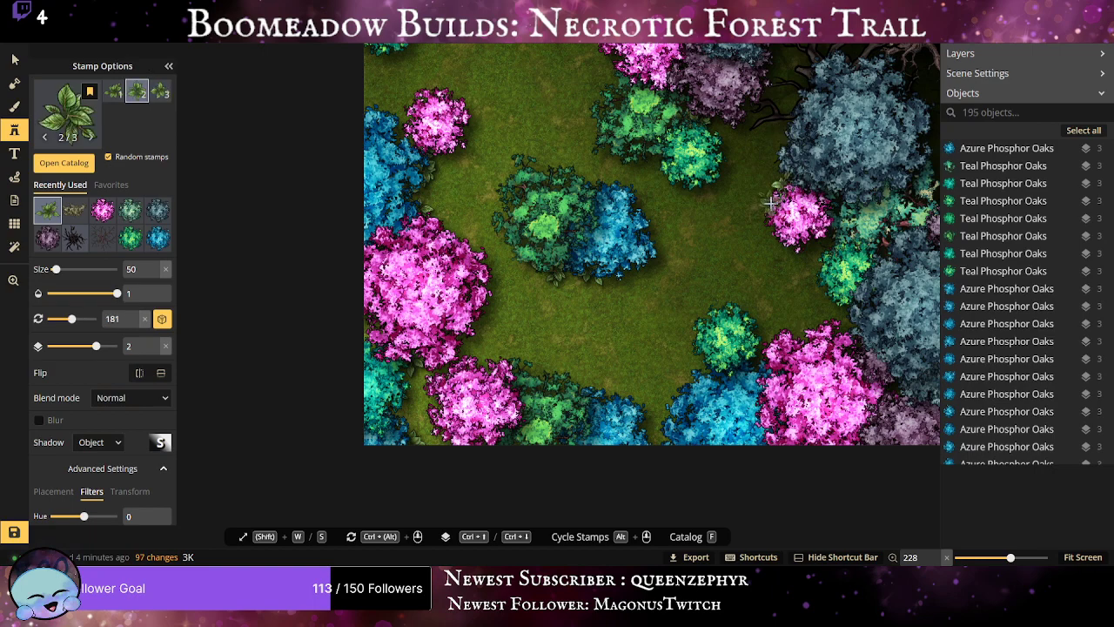
{"action": "left_click", "coordinate": [769, 214]}
{"action": "left_click", "coordinate": [819, 265]}
{"action": "left_click", "coordinate": [831, 300]}
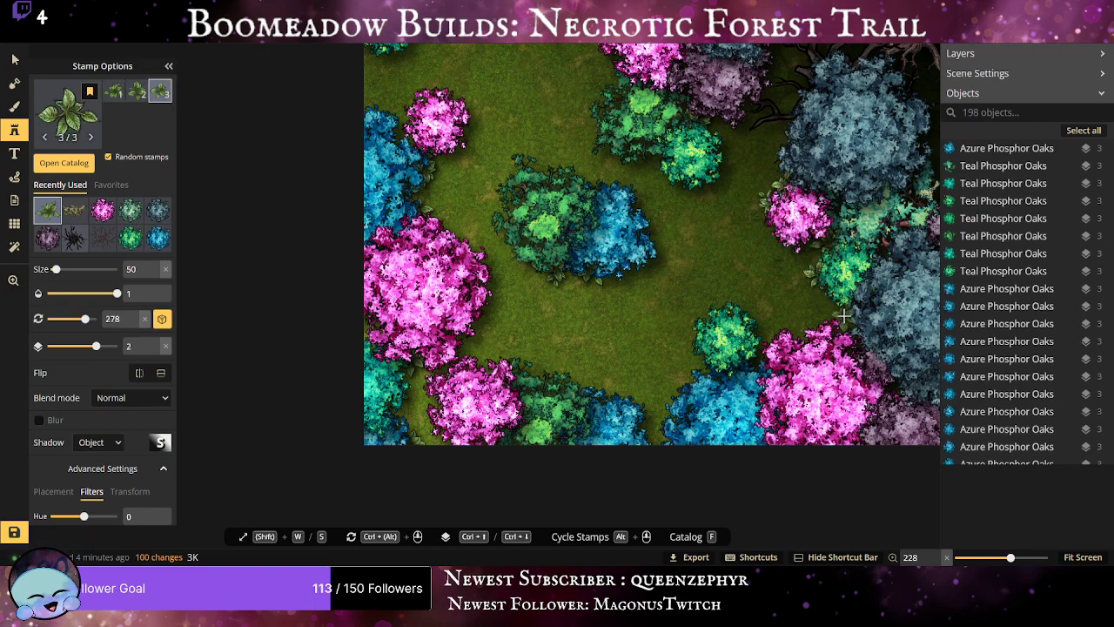
{"action": "left_click", "coordinate": [843, 313]}
{"action": "left_click", "coordinate": [851, 335]}
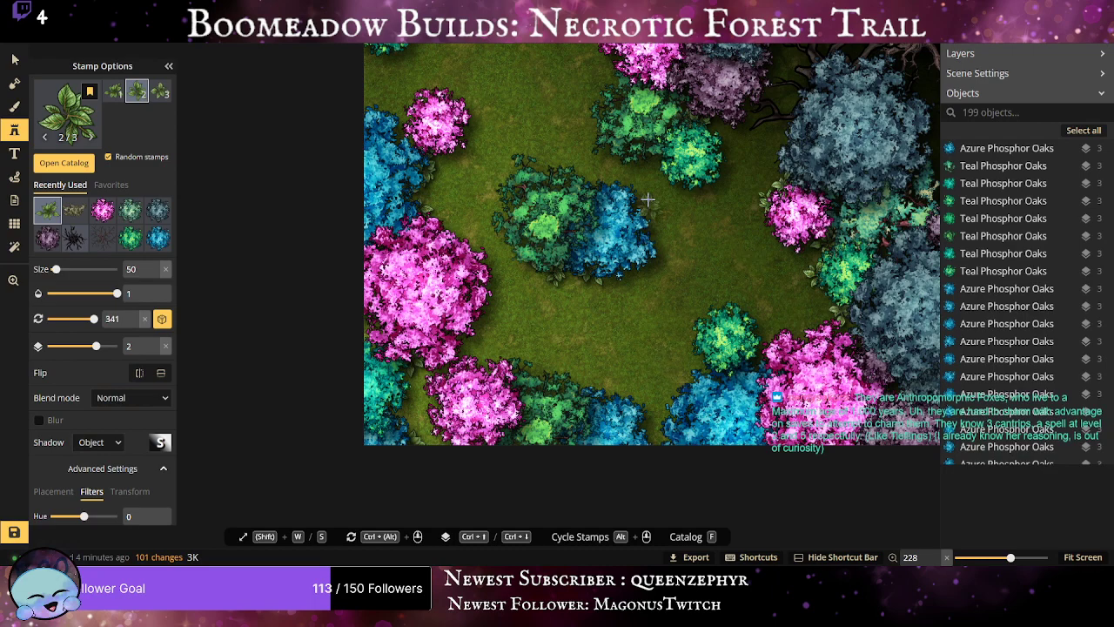
Place leafy plants around the pair of green oaks on the clearing's northeast side.
{"action": "left_click", "coordinate": [659, 155]}
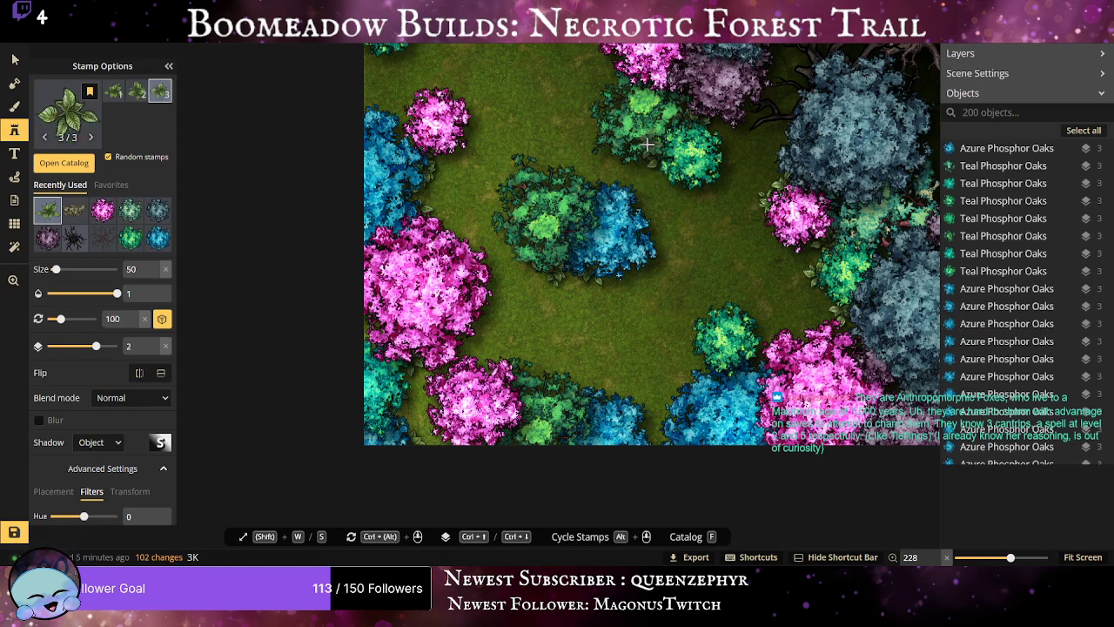
{"action": "left_click", "coordinate": [647, 148]}
{"action": "left_click", "coordinate": [619, 104]}
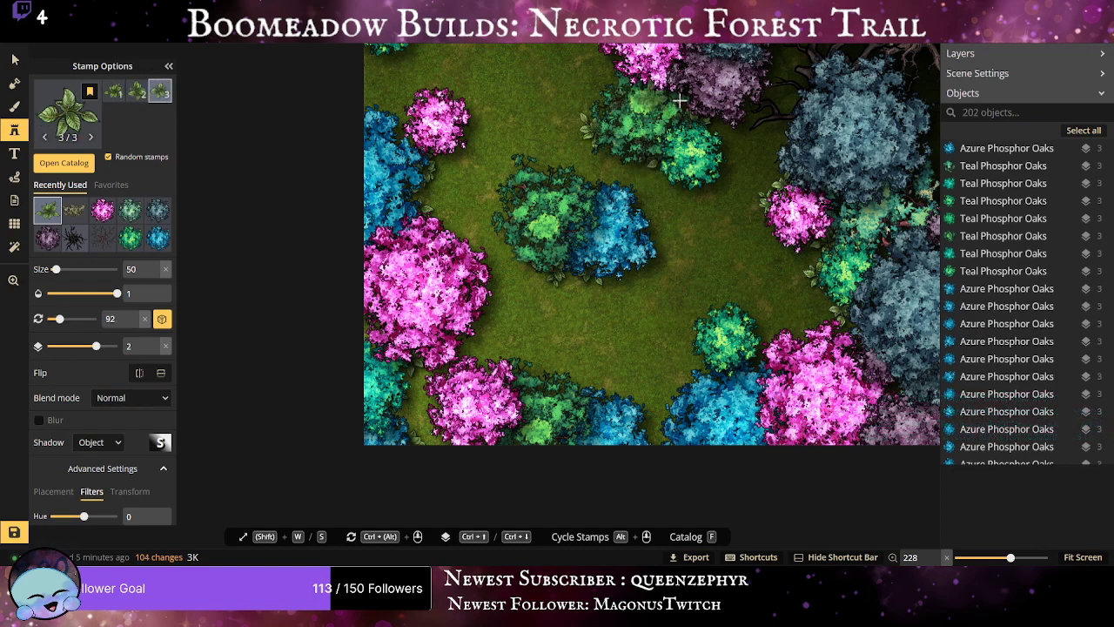
{"action": "left_click", "coordinate": [664, 108]}
Place leafy plants around the bright pink oak just north of the green oak pair.
{"action": "left_click_drag", "start_coordinate": [705, 131], "coordinate": [654, 376]}
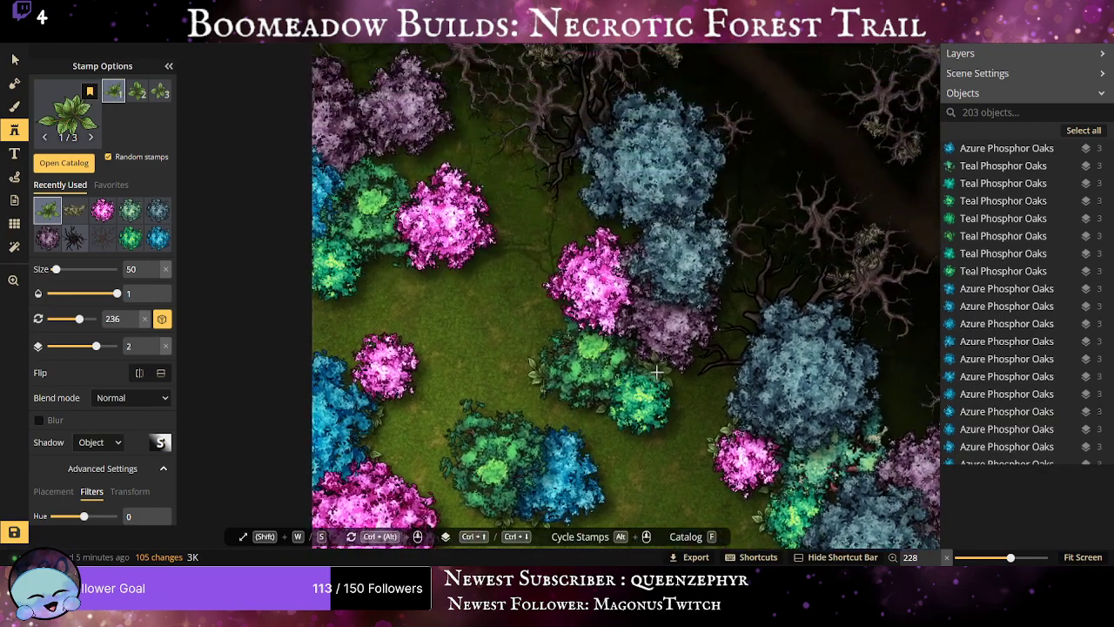
{"action": "scroll", "coordinate": [653, 376], "scroll_direction": "up", "scroll_amount": 1}
{"action": "scroll", "coordinate": [620, 232], "scroll_direction": "down", "scroll_amount": 3}
{"action": "left_click", "coordinate": [622, 231]}
{"action": "left_click", "coordinate": [583, 243]}
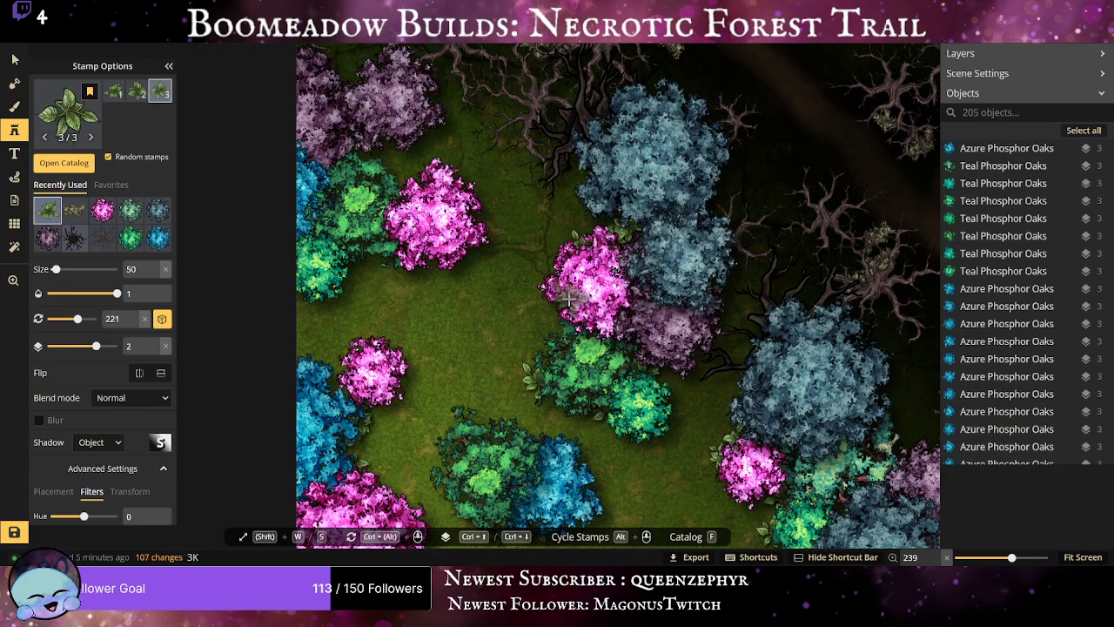
{"action": "left_click", "coordinate": [568, 300]}
Place leafy plants beneath the pink oak on the clearing's northwest side and below the muted purple oaks north of it.
{"action": "left_click", "coordinate": [433, 260]}
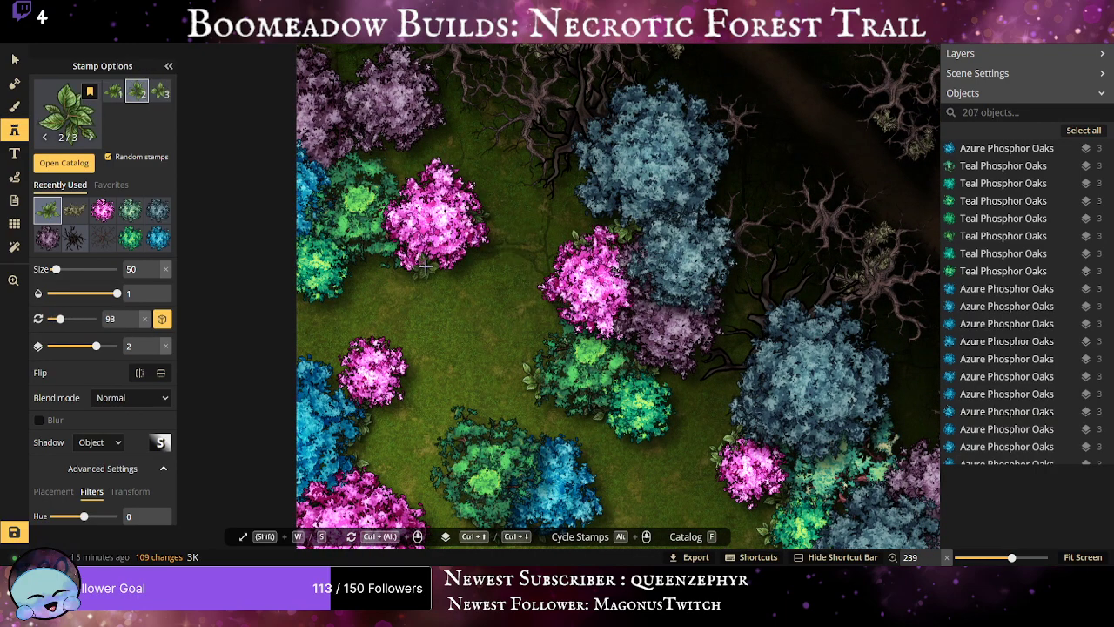
{"action": "left_click", "coordinate": [426, 266]}
{"action": "left_click", "coordinate": [379, 257]}
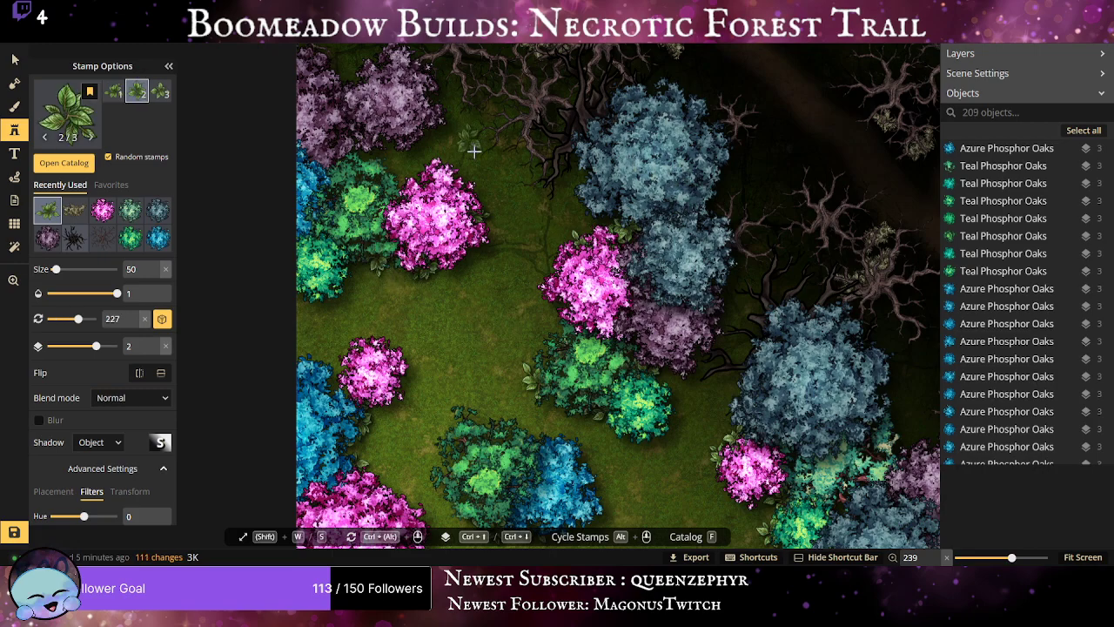
{"action": "left_click_drag", "start_coordinate": [453, 143], "coordinate": [496, 328]}
{"action": "left_click", "coordinate": [437, 335]}
{"action": "left_click", "coordinate": [411, 339]}
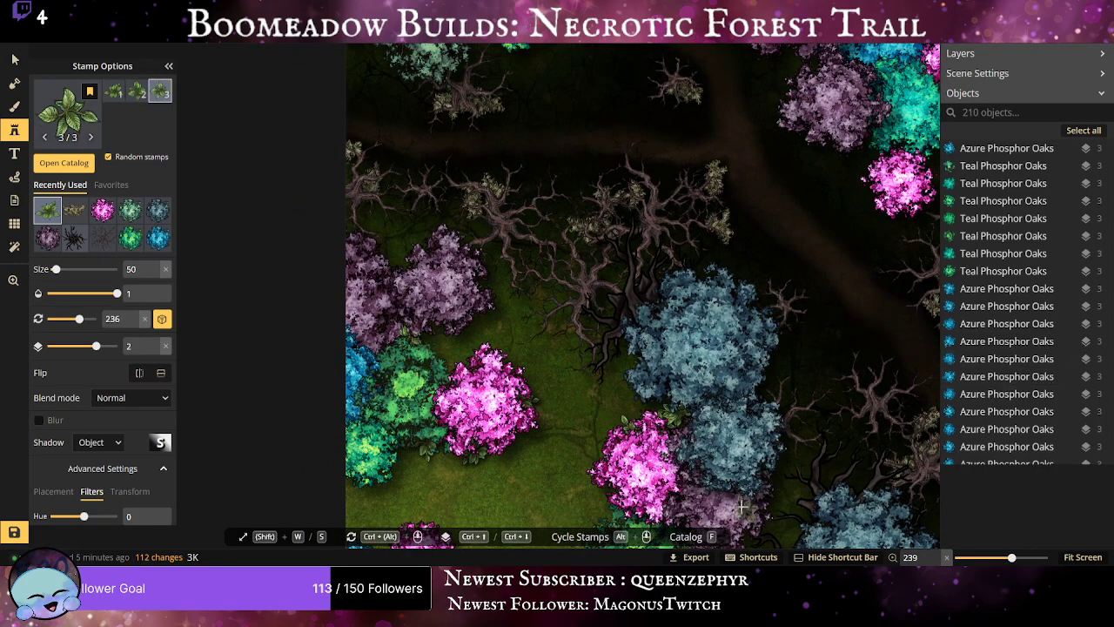
Place a leafy plant under the edge where the pink and teal oaks meet, between the two northern trail branches.
{"action": "left_click_drag", "start_coordinate": [849, 275], "coordinate": [501, 391]}
{"action": "scroll", "coordinate": [679, 134], "scroll_direction": "up", "scroll_amount": 1}
{"action": "left_click", "coordinate": [612, 213]}
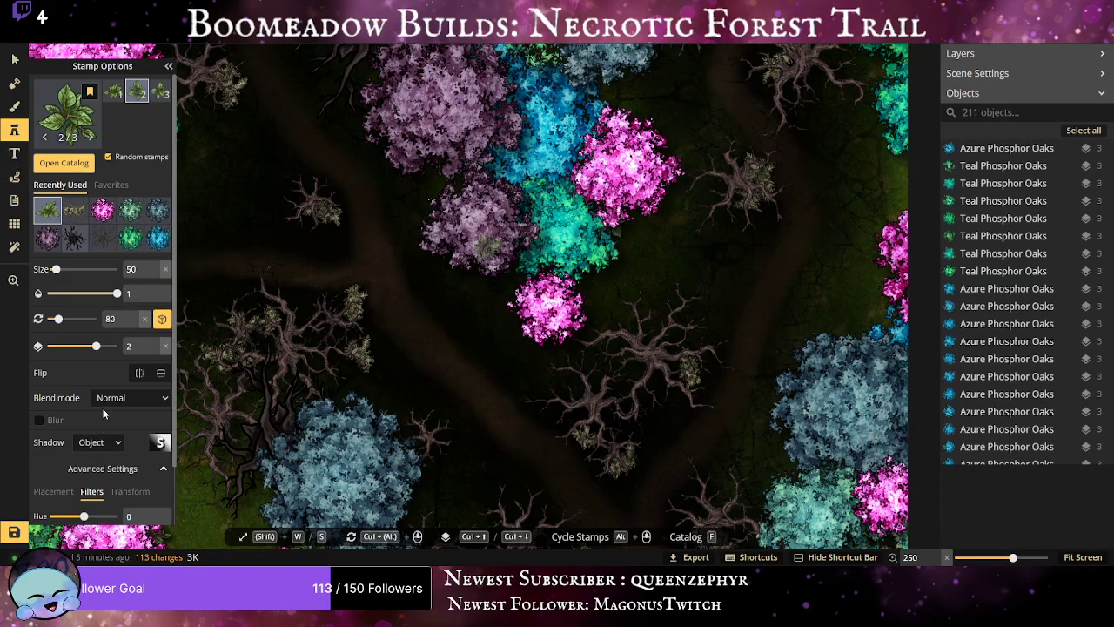
Set the plant stamp to size 75, hue -35, saturation 76, brightness 128 and contrast 112, and place one beside the blue-grey oak.
{"action": "scroll", "coordinate": [105, 417], "scroll_direction": "down", "scroll_amount": 1}
{"action": "left_click_drag", "start_coordinate": [147, 202], "coordinate": [5, 157]}
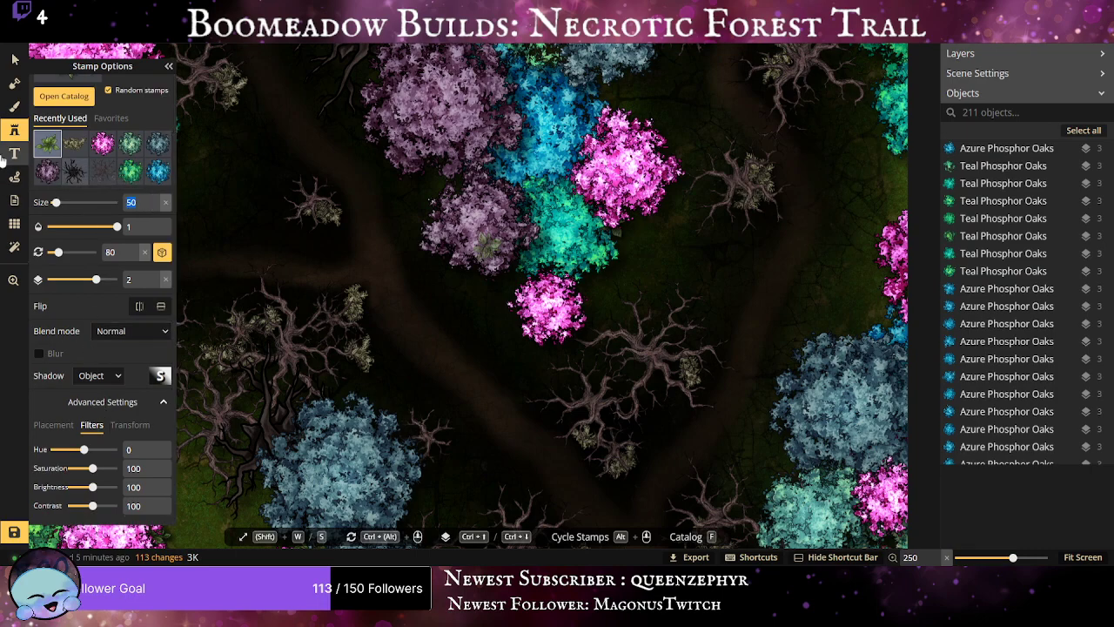
{"action": "type", "text": "75"}
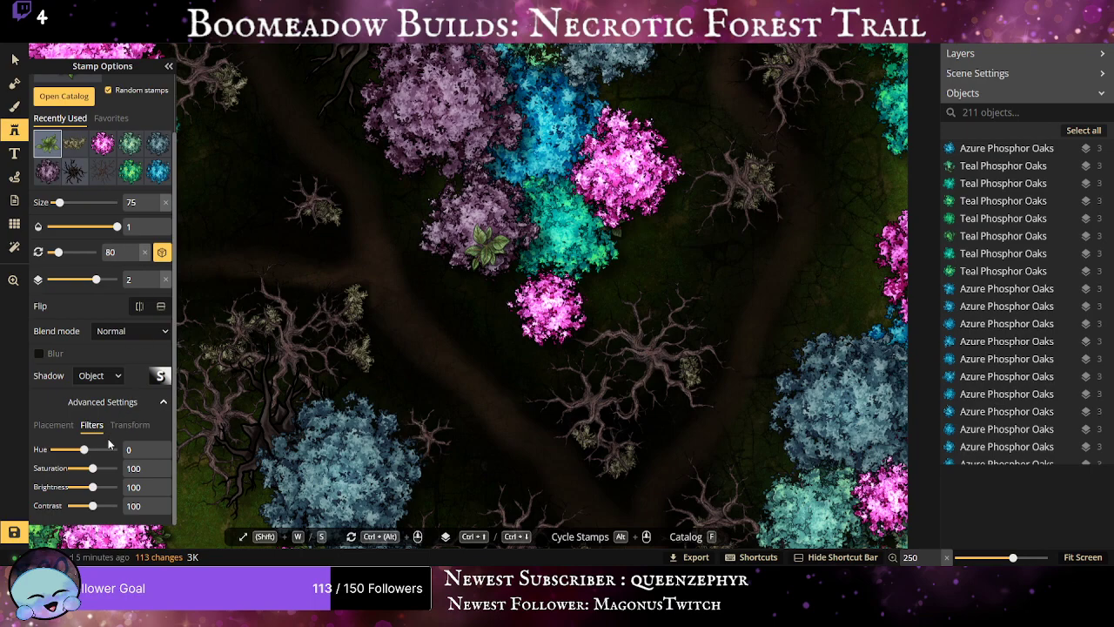
{"action": "left_click_drag", "start_coordinate": [85, 449], "coordinate": [86, 450]}
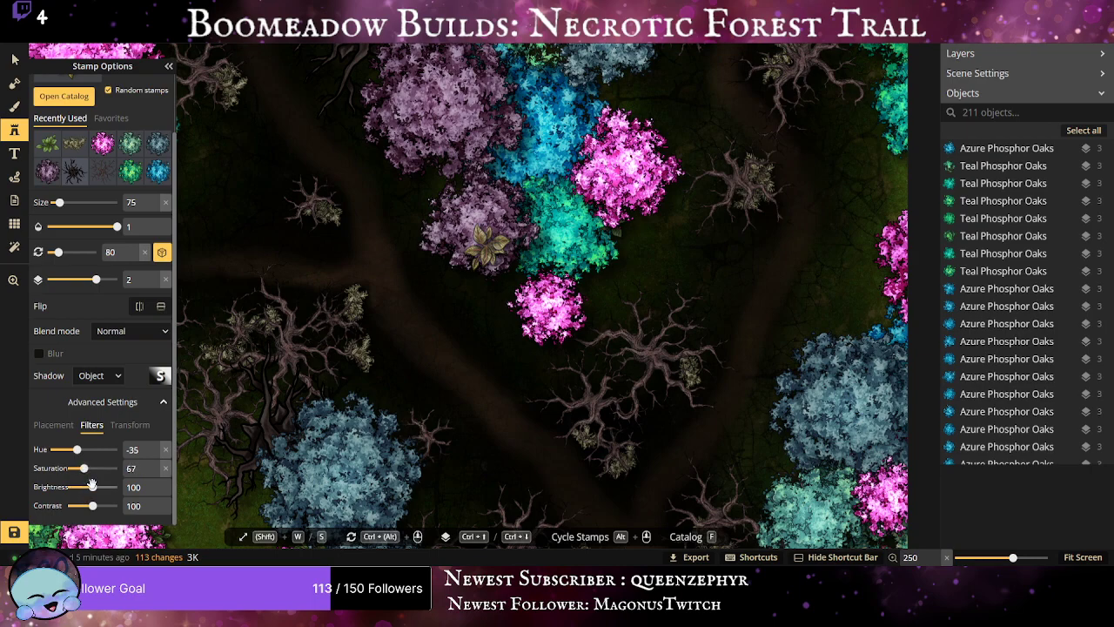
{"action": "left_click_drag", "start_coordinate": [93, 486], "coordinate": [100, 487]}
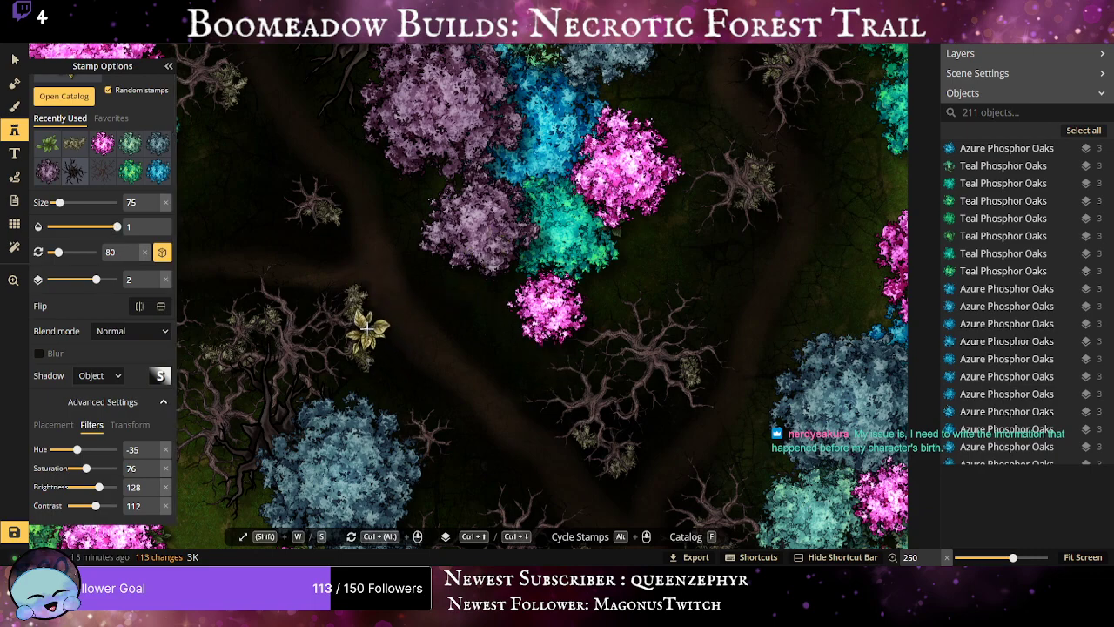
{"action": "left_click", "coordinate": [403, 421]}
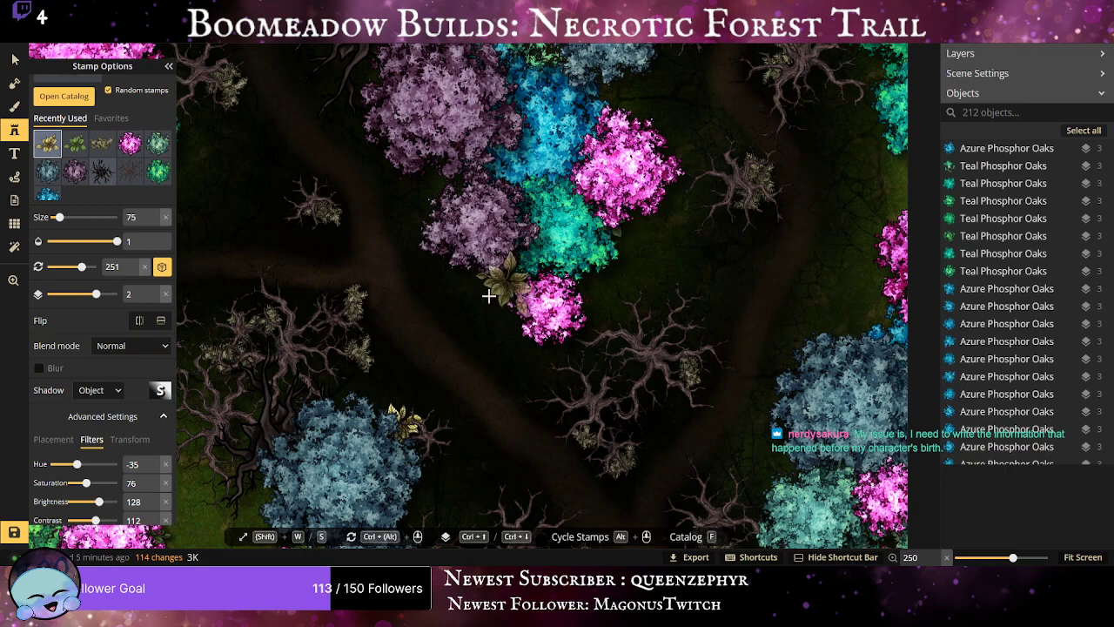
Set plant saturation to 52 and brightness to 81, placing plants by the purple and small pink oaks and the dead tree below.
{"action": "left_click_drag", "start_coordinate": [86, 484], "coordinate": [84, 483]}
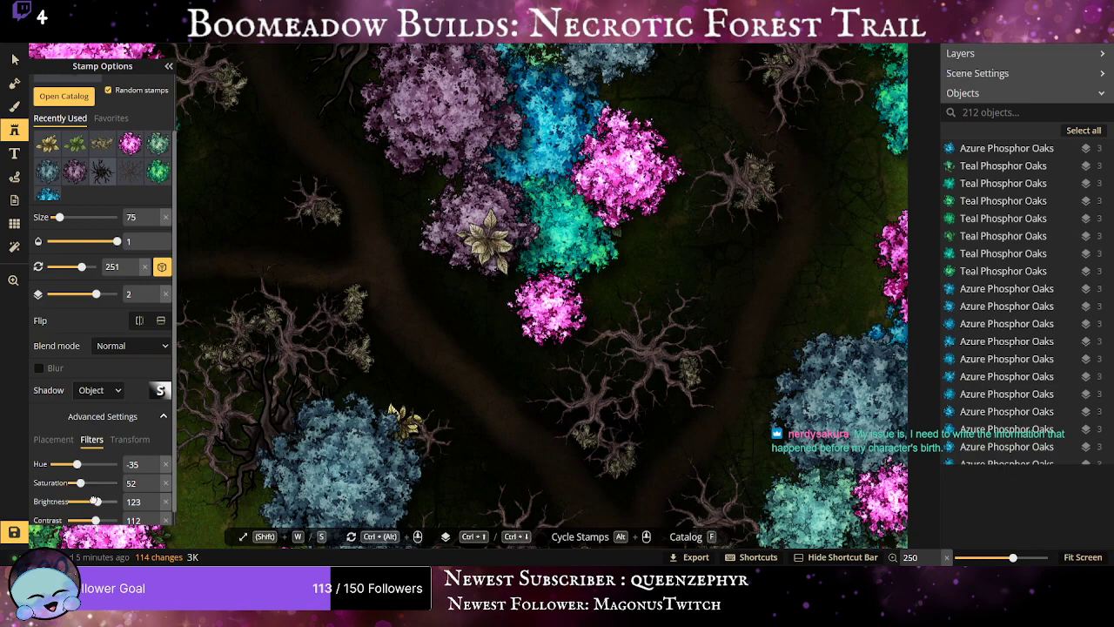
{"action": "left_click_drag", "start_coordinate": [96, 502], "coordinate": [87, 501]}
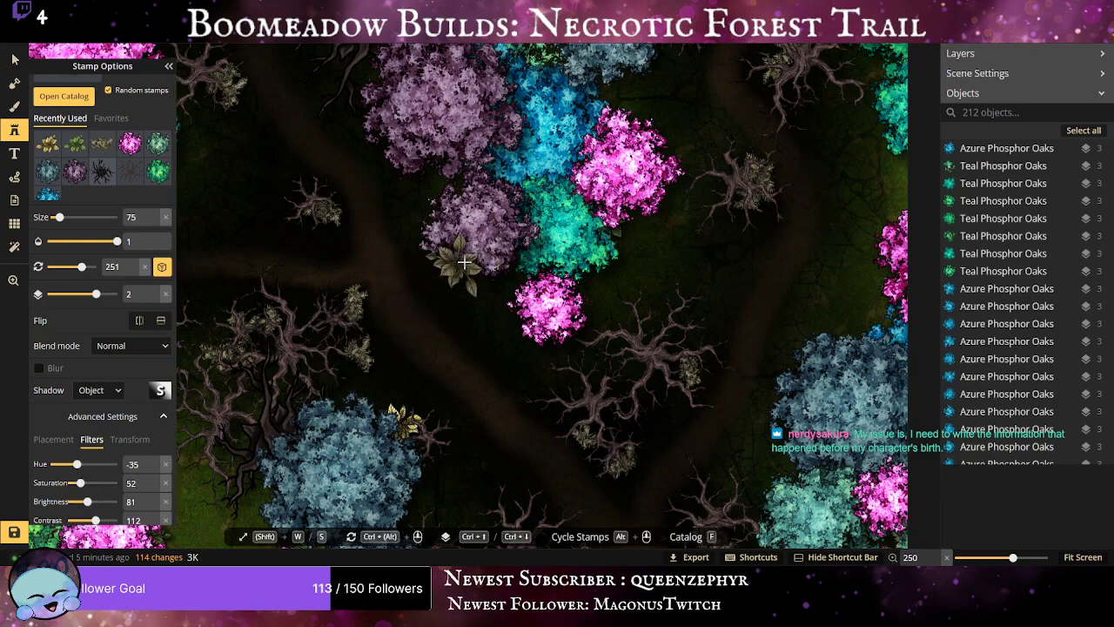
{"action": "left_click", "coordinate": [463, 261]}
{"action": "left_click", "coordinate": [504, 295]}
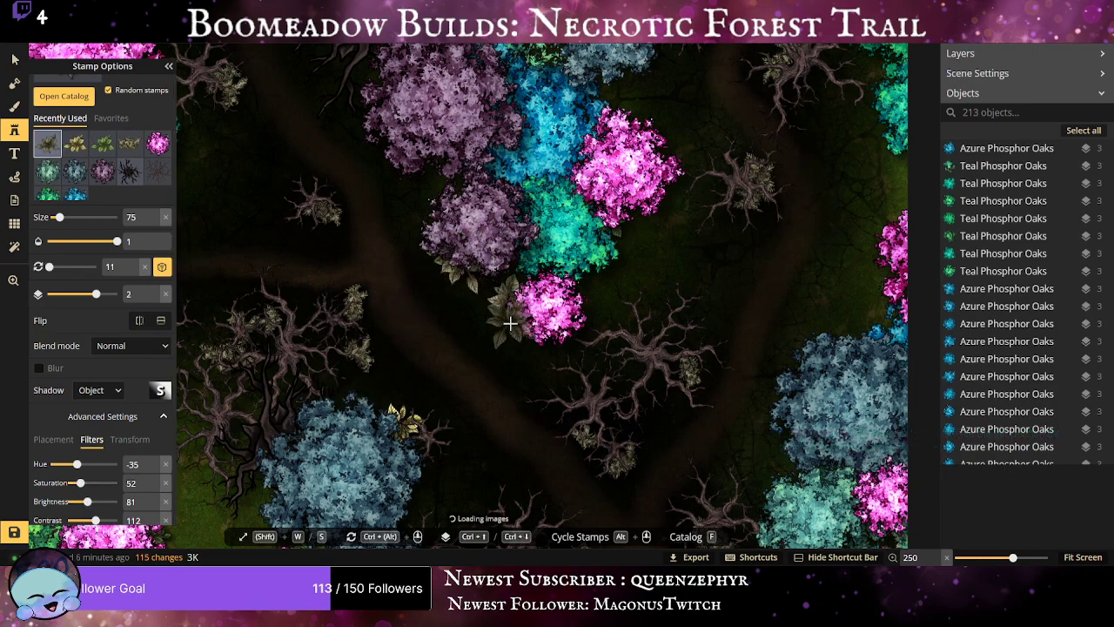
{"action": "left_click", "coordinate": [563, 392]}
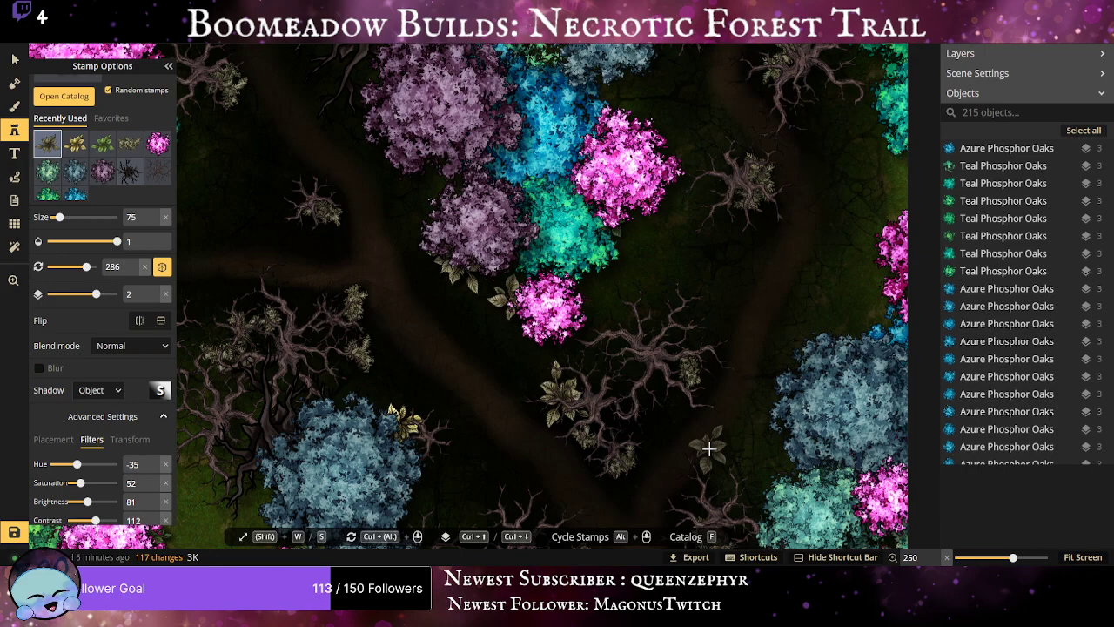
Place muted leafy plants along the west edges of the large purple and blue-grey oaks, up to the map's north edge.
{"action": "left_click", "coordinate": [389, 146]}
{"action": "left_click_drag", "start_coordinate": [481, 191], "coordinate": [597, 394]}
{"action": "scroll", "coordinate": [493, 283], "scroll_direction": "up", "scroll_amount": 1}
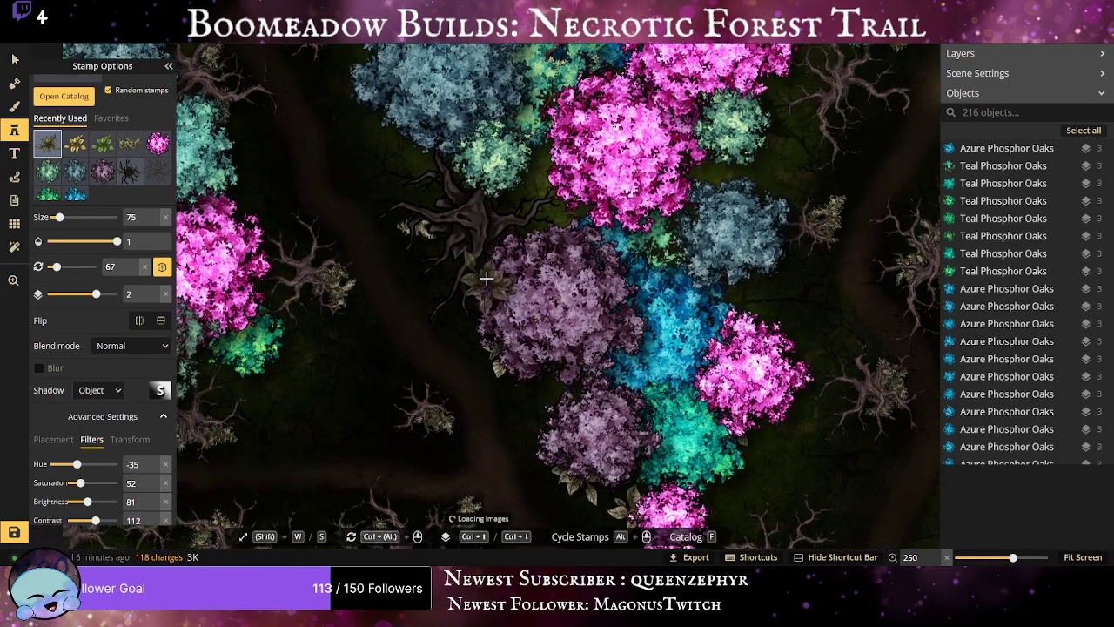
{"action": "left_click", "coordinate": [381, 117]}
{"action": "left_click", "coordinate": [408, 139]}
{"action": "left_click", "coordinate": [559, 192]}
{"action": "left_click_drag", "start_coordinate": [499, 169], "coordinate": [618, 430]}
{"action": "left_click", "coordinate": [510, 267]}
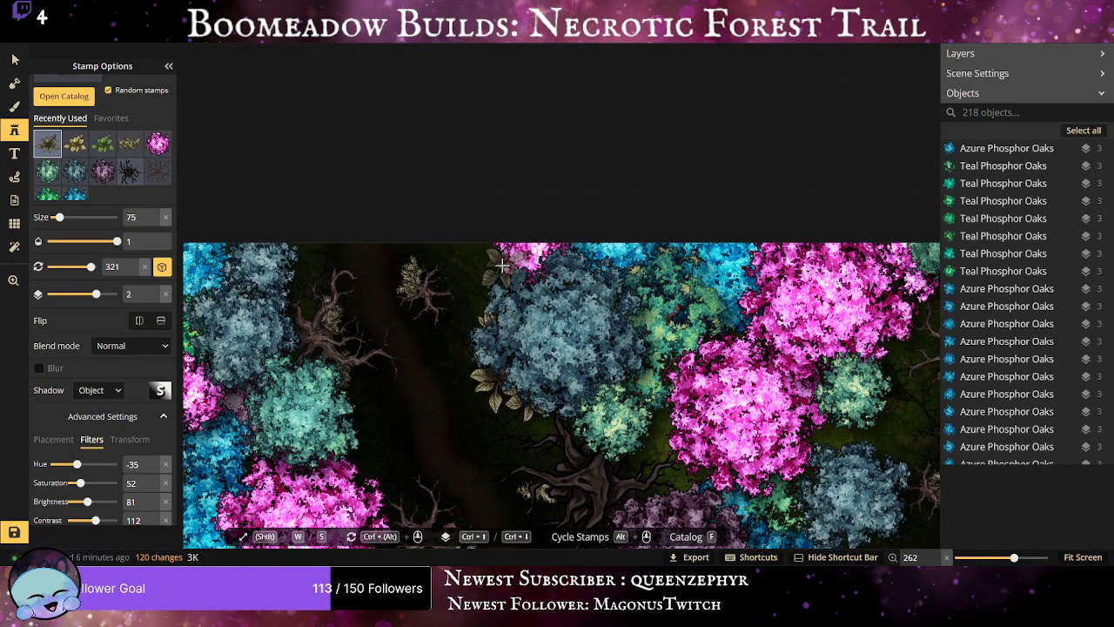
{"action": "left_click", "coordinate": [560, 263]}
Place muted leafy plants along the east edges of the blue-grey, teal and pink oaks west of the northern trail.
{"action": "left_click", "coordinate": [293, 343]}
{"action": "left_click", "coordinate": [298, 377]}
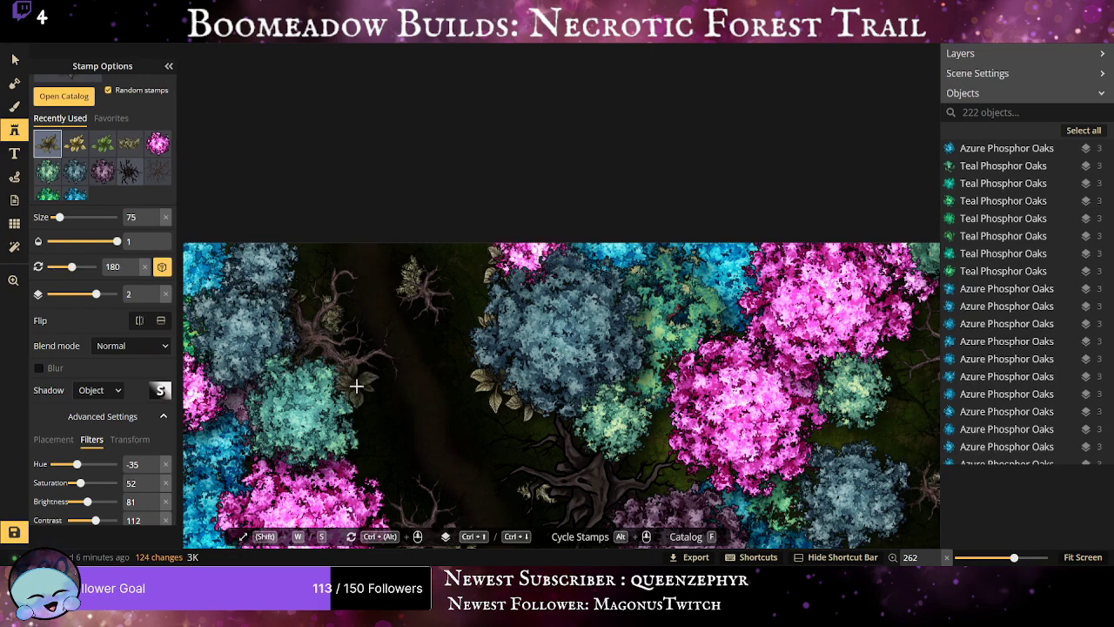
{"action": "left_click", "coordinate": [342, 405]}
{"action": "left_click_drag", "start_coordinate": [357, 477], "coordinate": [366, 288]}
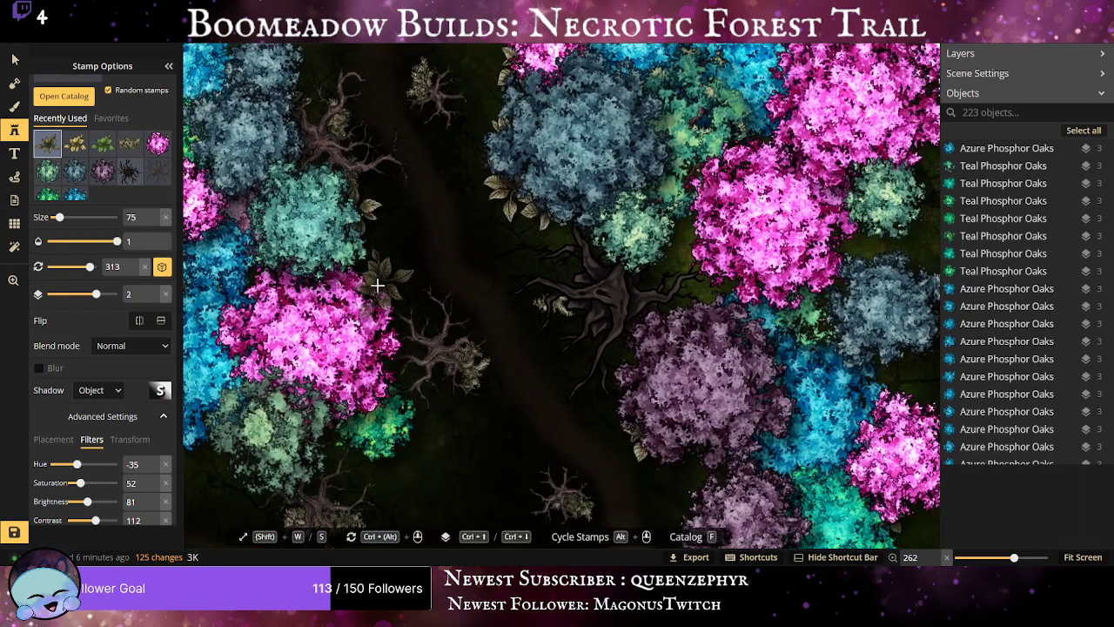
{"action": "scroll", "coordinate": [370, 286], "scroll_direction": "up", "scroll_amount": 1}
{"action": "left_click", "coordinate": [385, 277]}
{"action": "left_click", "coordinate": [372, 315]}
{"action": "left_click", "coordinate": [362, 345]}
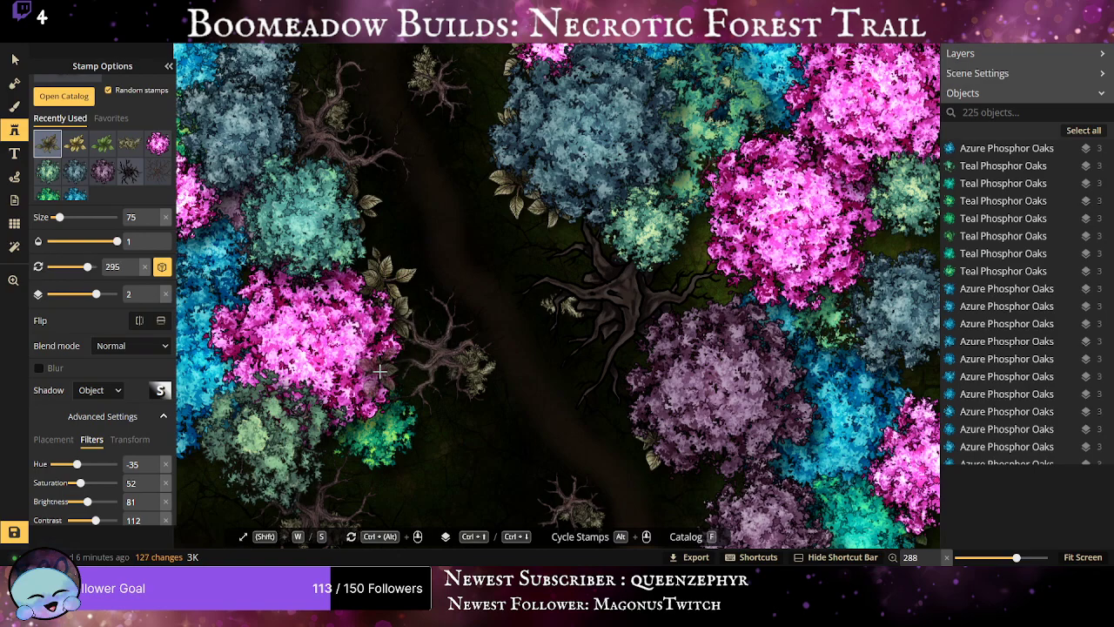
{"action": "left_click", "coordinate": [376, 319]}
Delete the five dead trees flanking the northwest trail and below the western oak group, keeping their foliage.
{"action": "scroll", "coordinate": [376, 320], "scroll_direction": "down", "scroll_amount": 3}
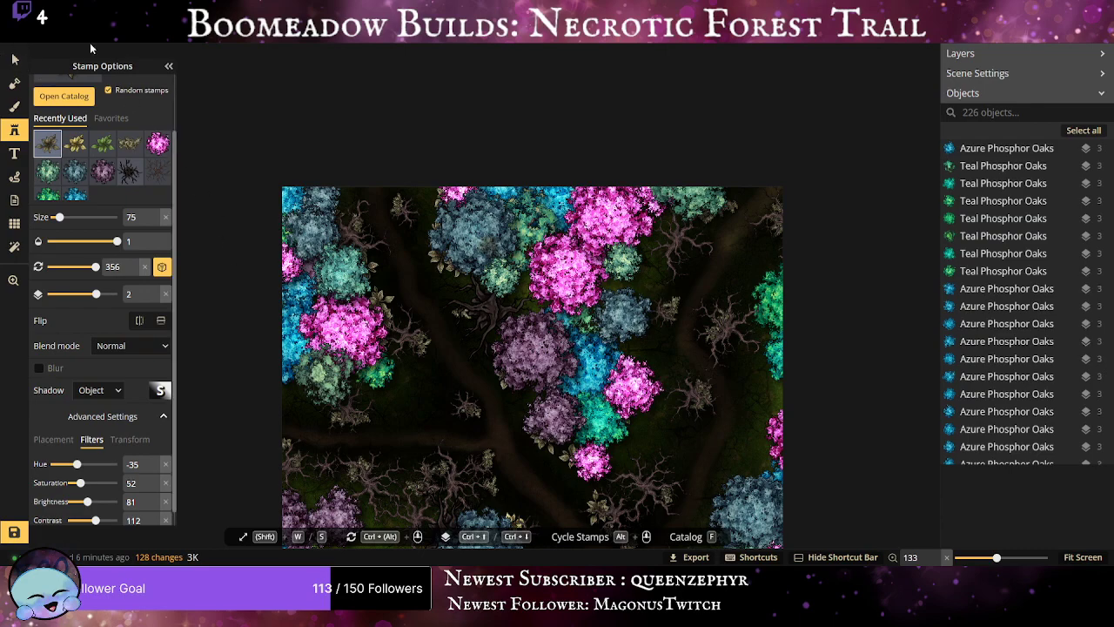
{"action": "key", "text": "v"}
{"action": "left_click", "coordinate": [372, 251]}
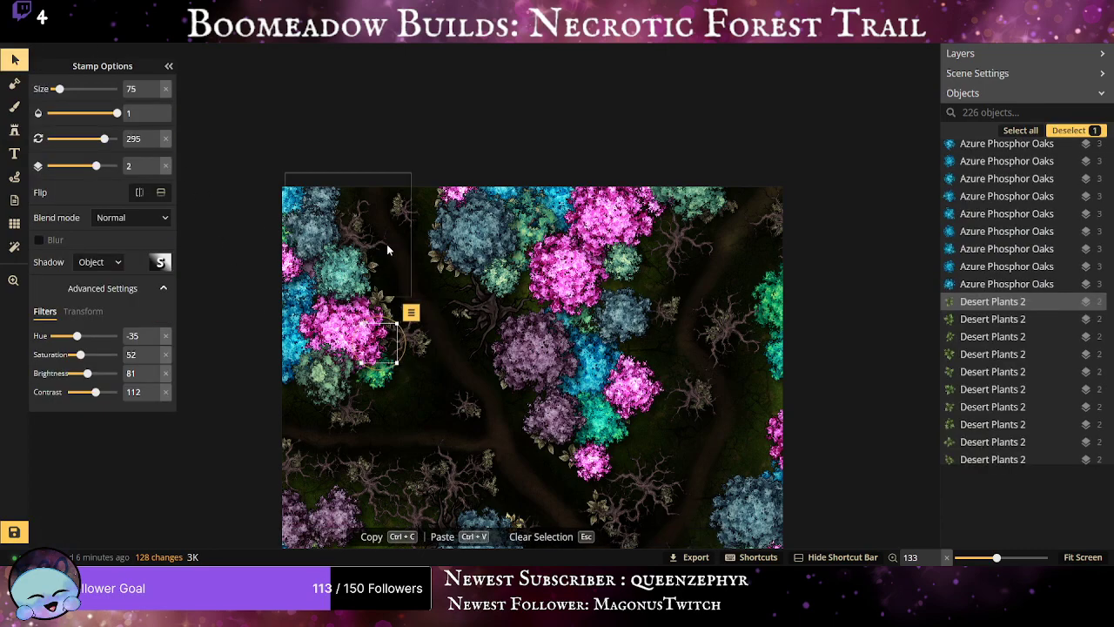
{"action": "left_click", "coordinate": [386, 242]}
{"action": "key", "text": "Delete"}
{"action": "key", "text": "Delete"}
{"action": "left_click", "coordinate": [492, 320]}
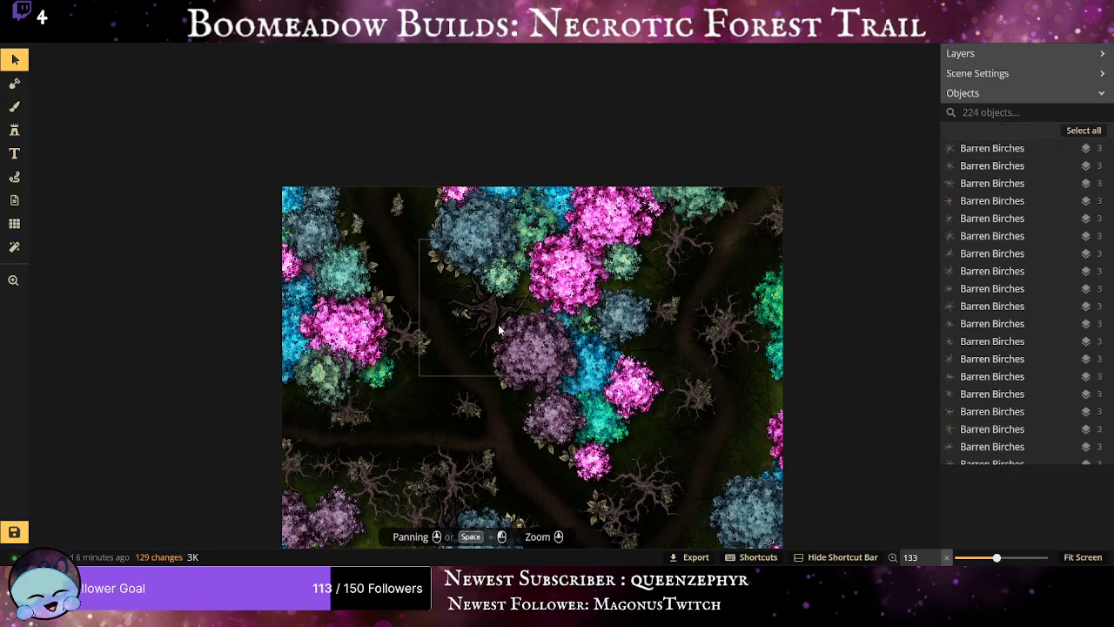
{"action": "key", "text": "Delete"}
{"action": "left_click", "coordinate": [412, 345]}
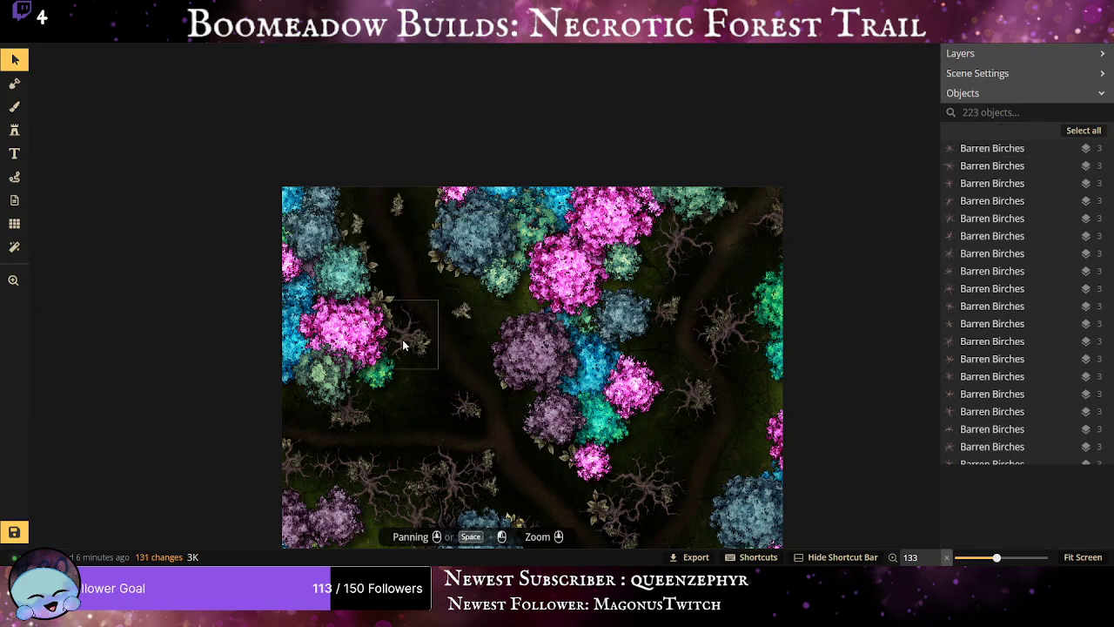
{"action": "key", "text": "Delete"}
{"action": "left_click", "coordinate": [348, 416]}
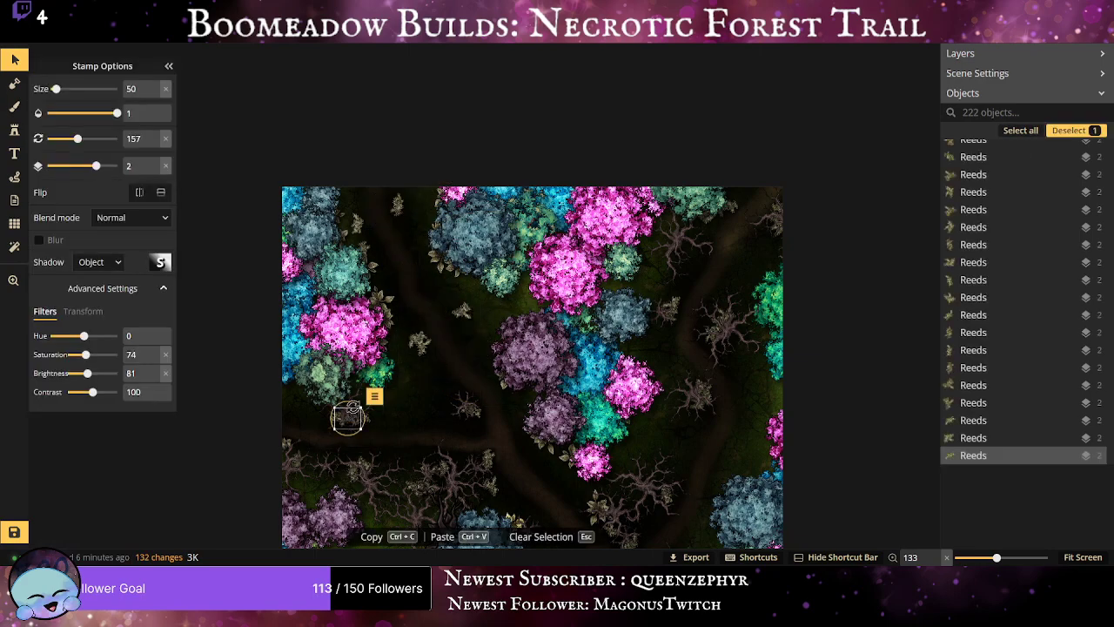
{"action": "key", "text": "Delete"}
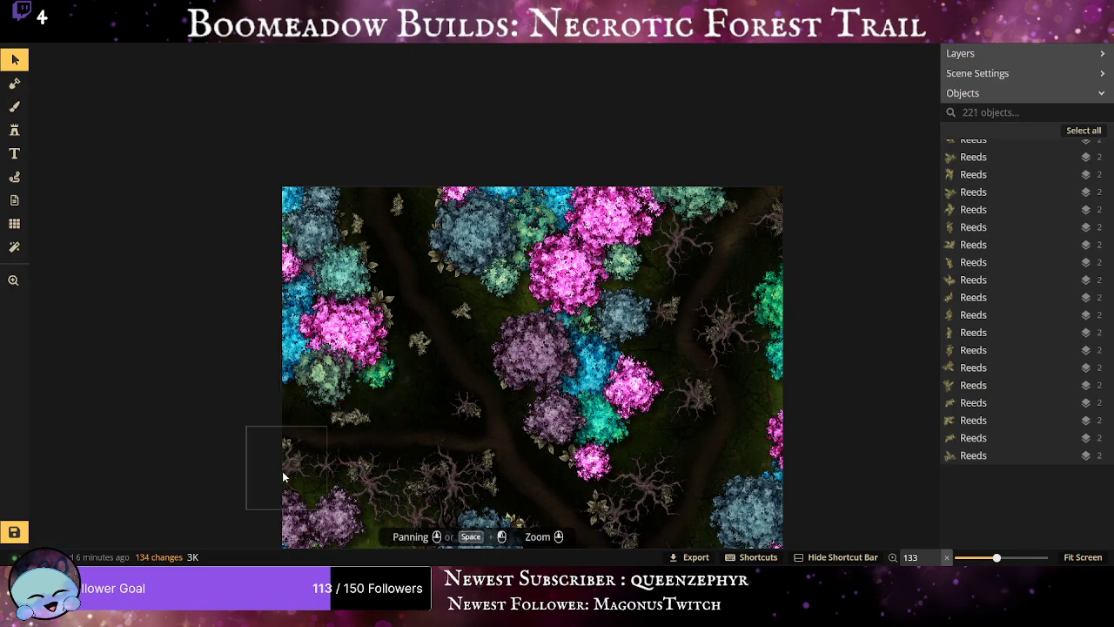
Delete the dead trees just south of the western trail branch, keeping the foliage around them.
{"action": "left_click", "coordinate": [282, 473]}
{"action": "key", "text": "Delete"}
{"action": "left_click", "coordinate": [322, 472]}
{"action": "key", "text": "Delete"}
{"action": "left_click", "coordinate": [366, 484]}
{"action": "key", "text": "Delete"}
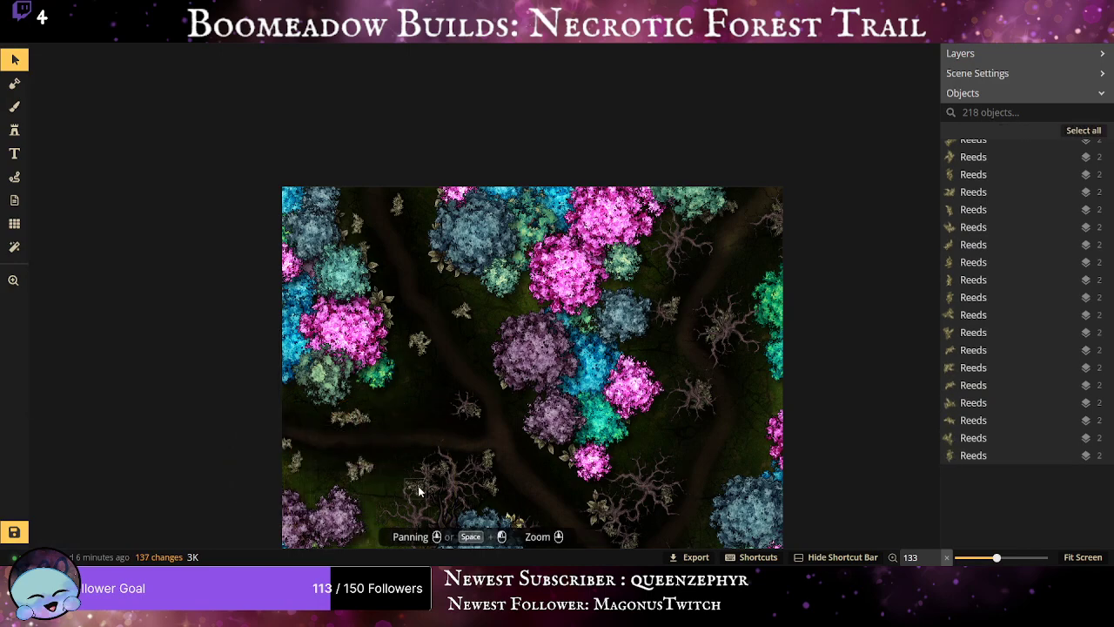
{"action": "left_click", "coordinate": [435, 487]}
{"action": "key", "text": "Delete"}
Delete the cluster of dead trees at the clearing's north edge, northwest of the large blue-grey oak.
{"action": "scroll", "coordinate": [437, 492], "scroll_direction": "down", "scroll_amount": 1}
{"action": "left_click_drag", "start_coordinate": [442, 472], "coordinate": [452, 266]}
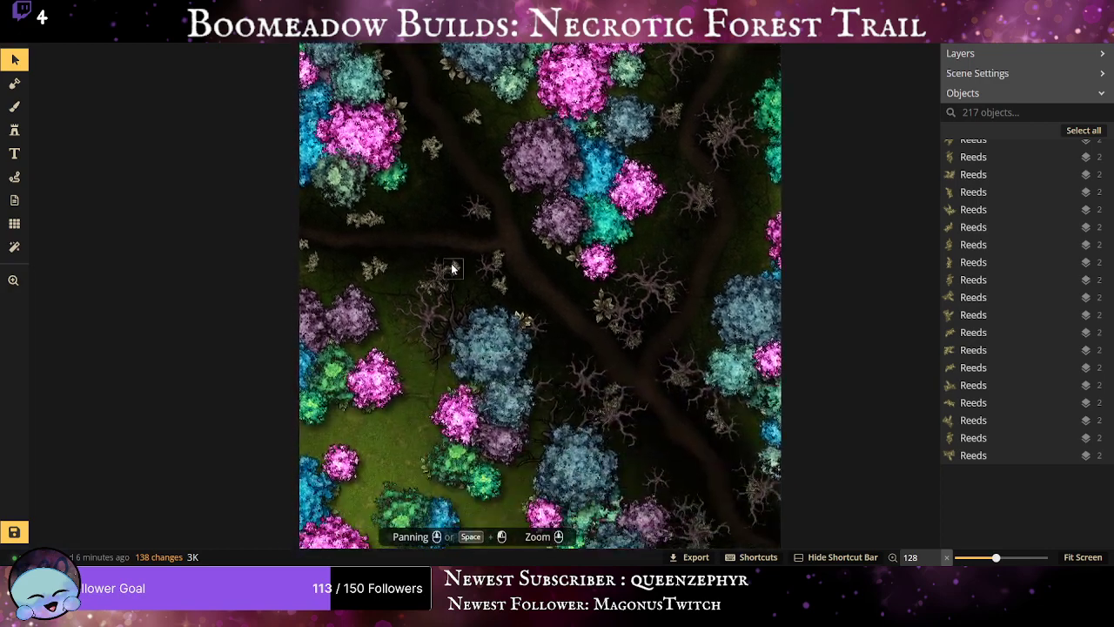
{"action": "scroll", "coordinate": [452, 266], "scroll_direction": "up", "scroll_amount": 1}
{"action": "left_click", "coordinate": [481, 274]}
{"action": "key", "text": "Delete"}
{"action": "left_click", "coordinate": [436, 276]}
{"action": "key", "text": "Delete"}
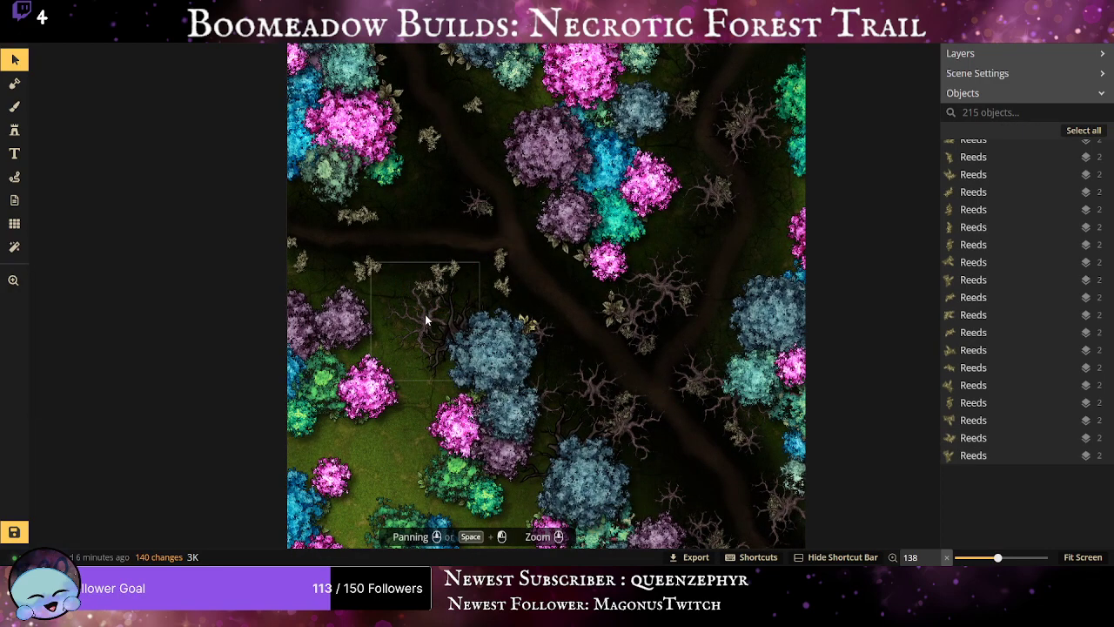
{"action": "left_click", "coordinate": [430, 329]}
{"action": "key", "text": "Delete"}
{"action": "left_click", "coordinate": [447, 348]}
{"action": "key", "text": "Delete"}
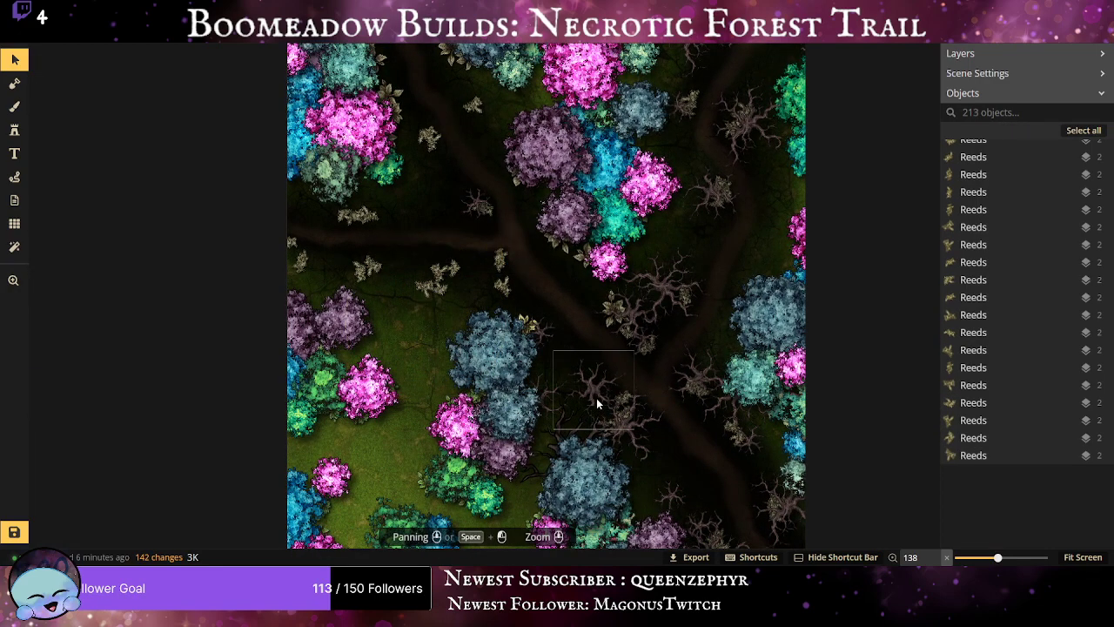
Delete the dead trees between the clearing's eastern blue-grey oaks and the main trail.
{"action": "left_click", "coordinate": [537, 346]}
{"action": "key", "text": "Delete"}
{"action": "left_click", "coordinate": [559, 427]}
{"action": "key", "text": "Delete"}
{"action": "left_click", "coordinate": [589, 397]}
{"action": "key", "text": "Delete"}
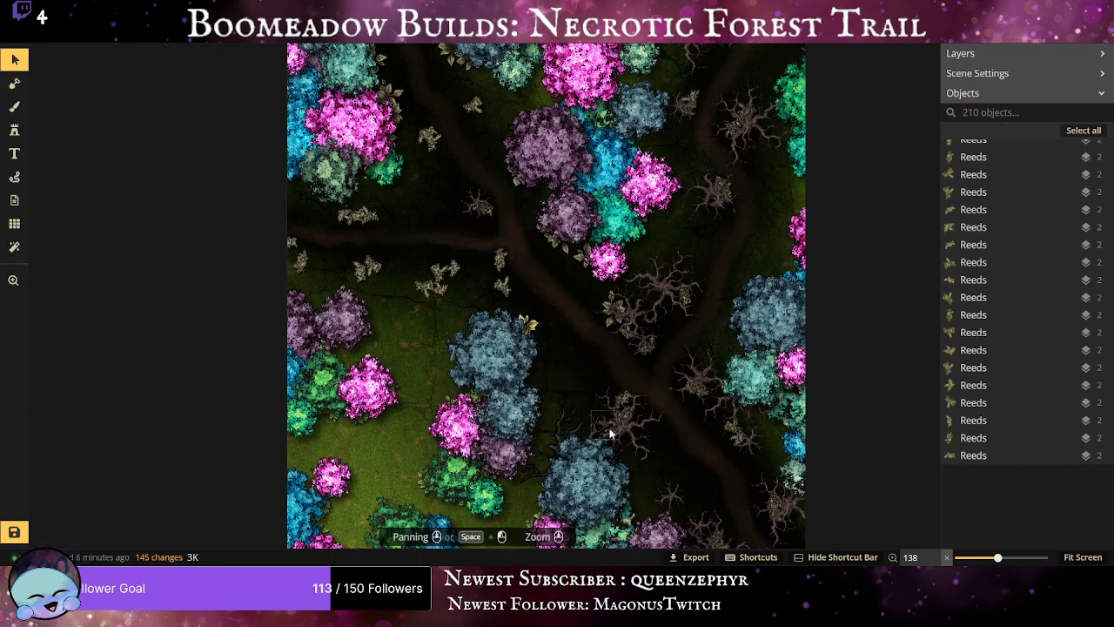
{"action": "left_click", "coordinate": [602, 423]}
{"action": "key", "text": "Delete"}
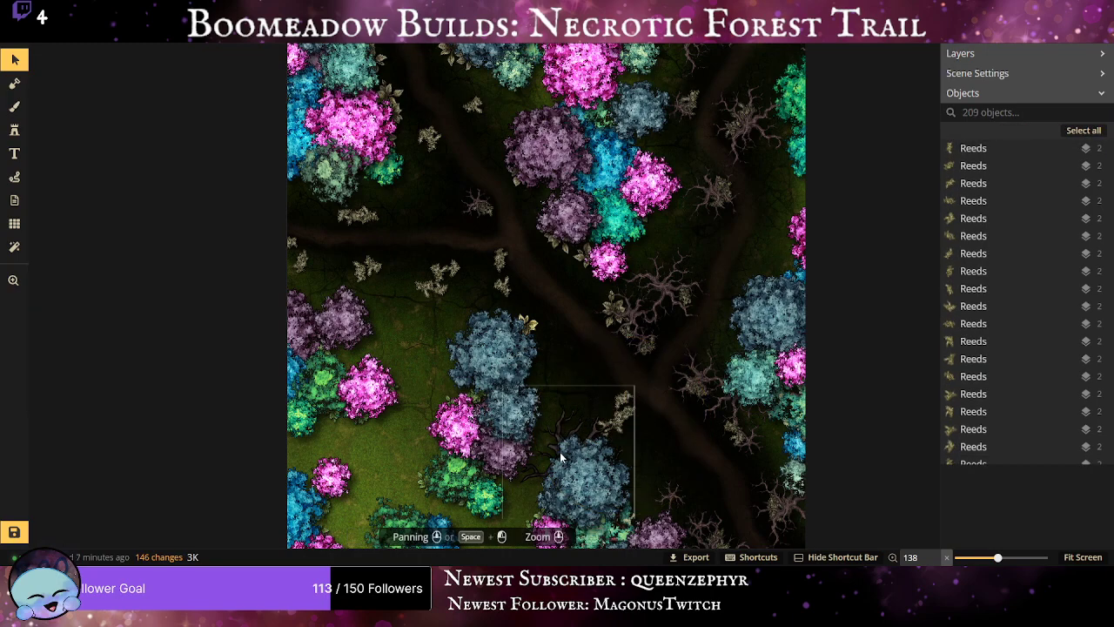
{"action": "left_click", "coordinate": [562, 457]}
{"action": "key", "text": "Delete"}
Delete three dead trees between the two northern trail branches, keeping their foliage.
{"action": "left_click", "coordinate": [686, 297]}
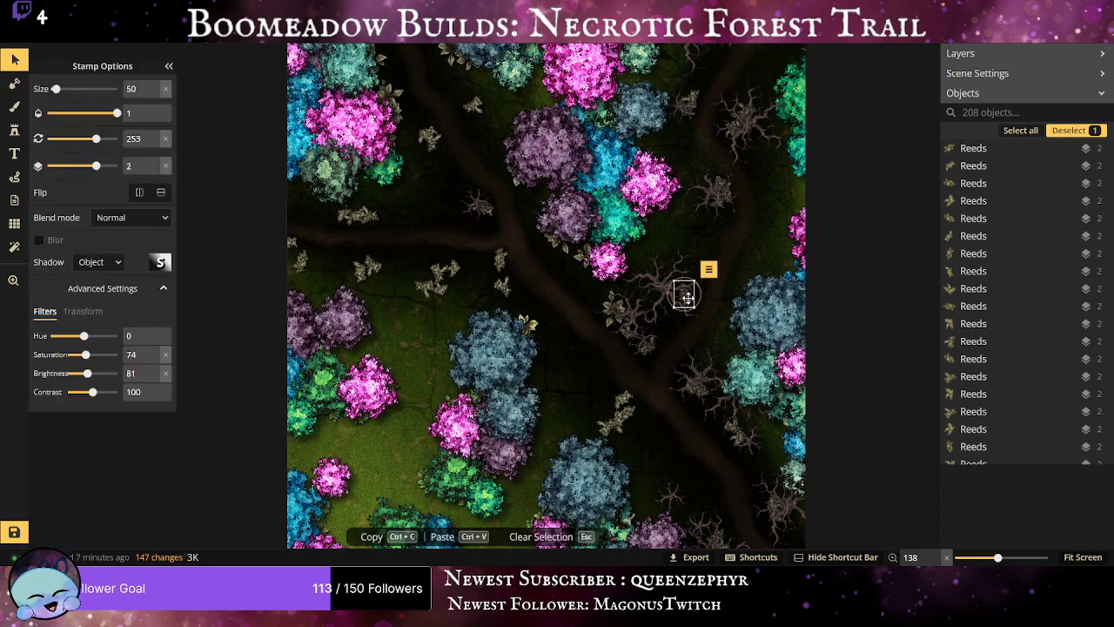
{"action": "key", "text": "Delete"}
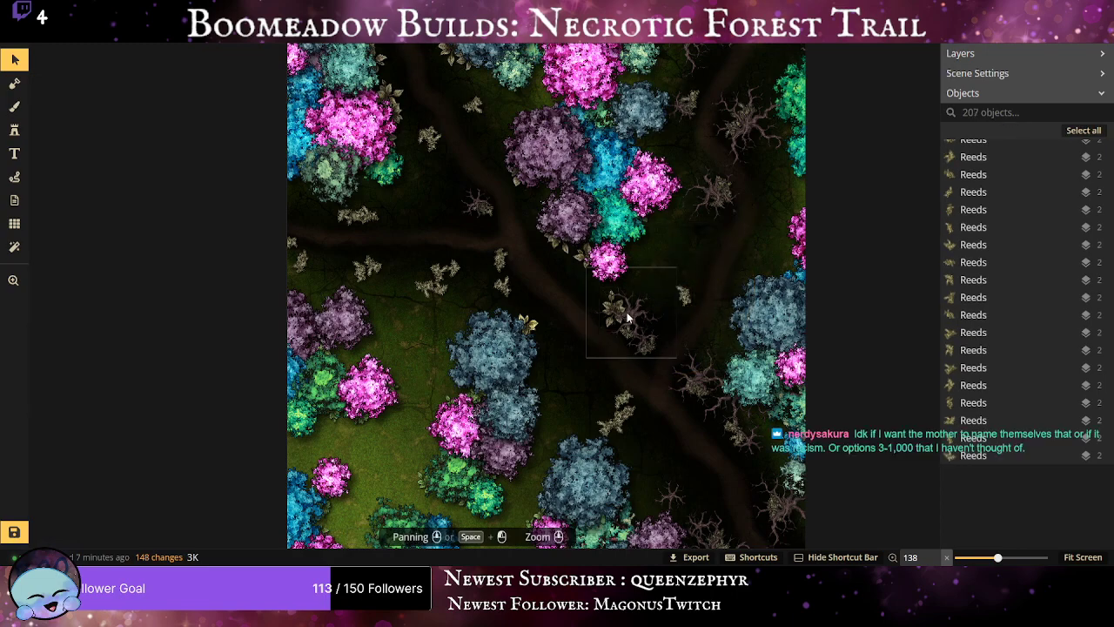
{"action": "left_click", "coordinate": [632, 321]}
{"action": "key", "text": "Delete"}
{"action": "left_click", "coordinate": [698, 203]}
{"action": "key", "text": "Delete"}
Delete the dead trees along the northeastern trail branch, including the one in the map's northeast corner.
{"action": "scroll", "coordinate": [661, 178], "scroll_direction": "down", "scroll_amount": 1}
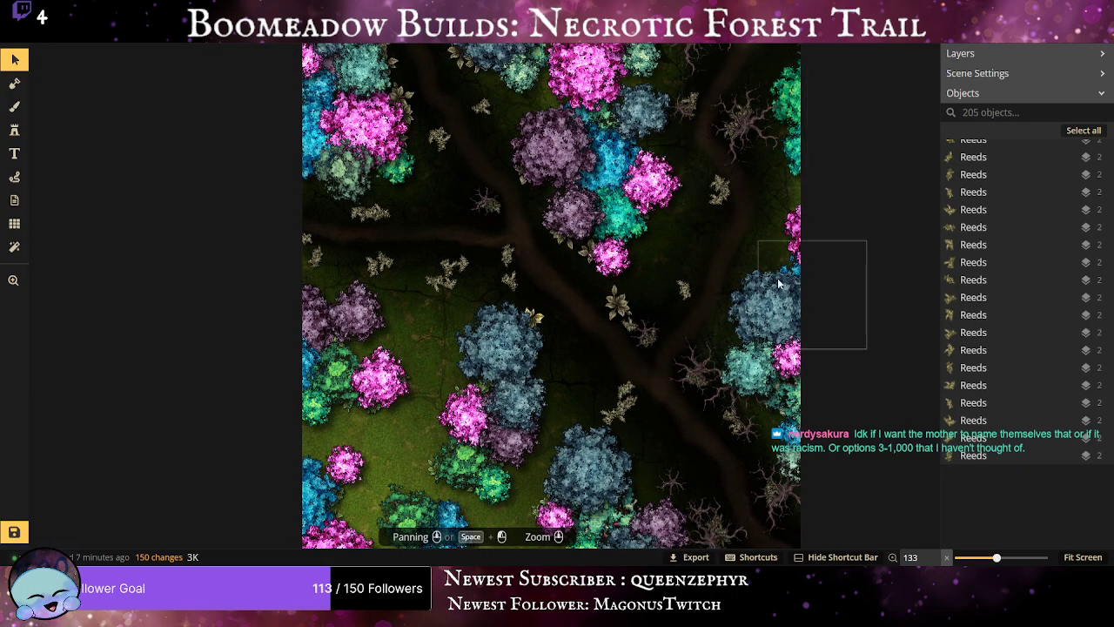
{"action": "left_click_drag", "start_coordinate": [773, 317], "coordinate": [627, 429]}
{"action": "left_click", "coordinate": [541, 158]}
{"action": "key", "text": "Delete"}
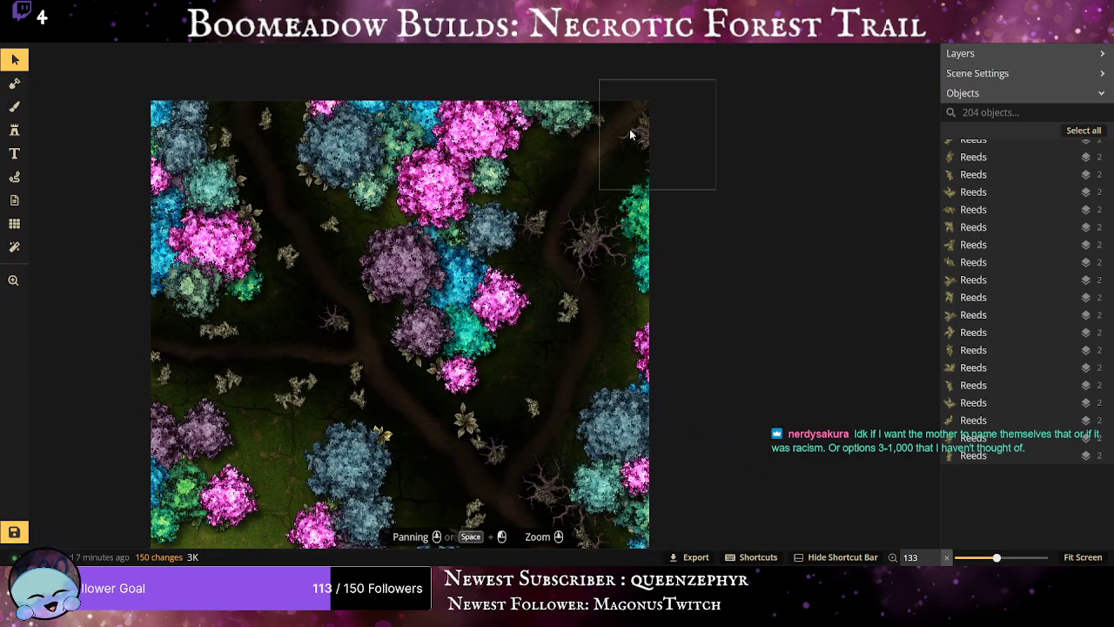
{"action": "left_click", "coordinate": [647, 135]}
{"action": "key", "text": "Delete"}
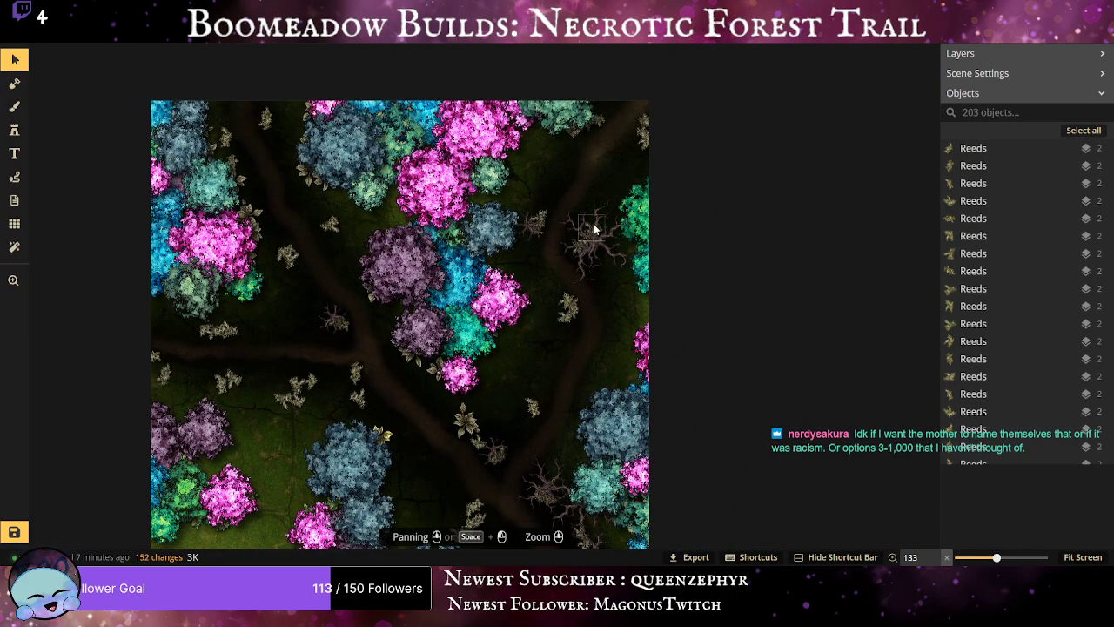
{"action": "left_click", "coordinate": [593, 226]}
{"action": "key", "text": "Delete"}
Delete the dead trees along the trail's eastern side below the junction, plus the small one beside the southern purple oak, keeping their foliage.
{"action": "left_click_drag", "start_coordinate": [562, 355], "coordinate": [527, 124]}
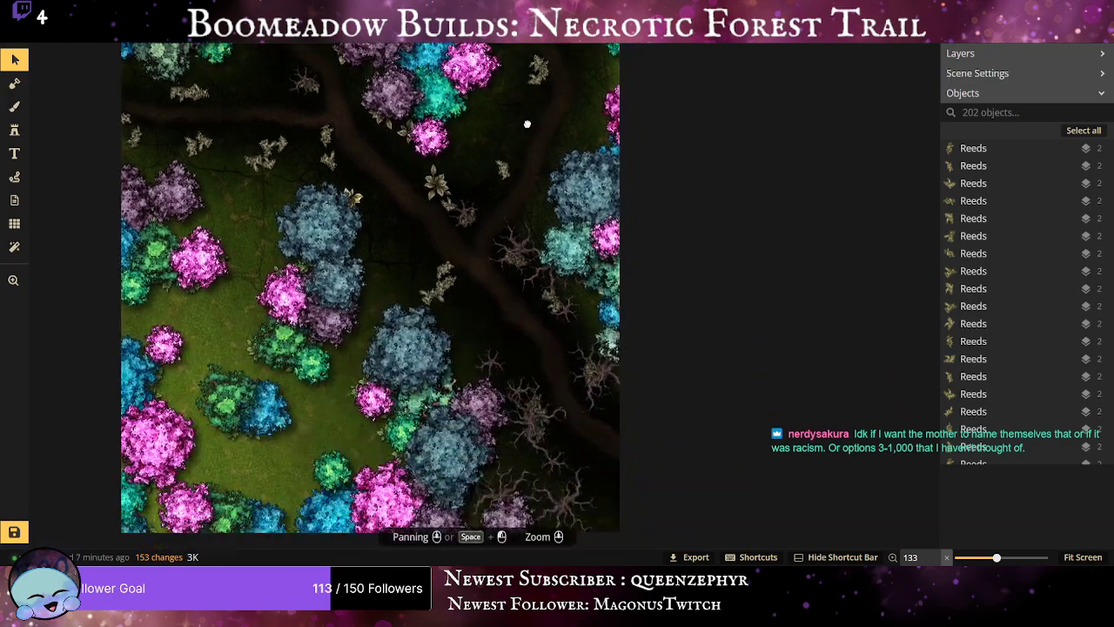
{"action": "left_click", "coordinate": [519, 265]}
{"action": "key", "text": "Delete"}
{"action": "left_click", "coordinate": [542, 281]}
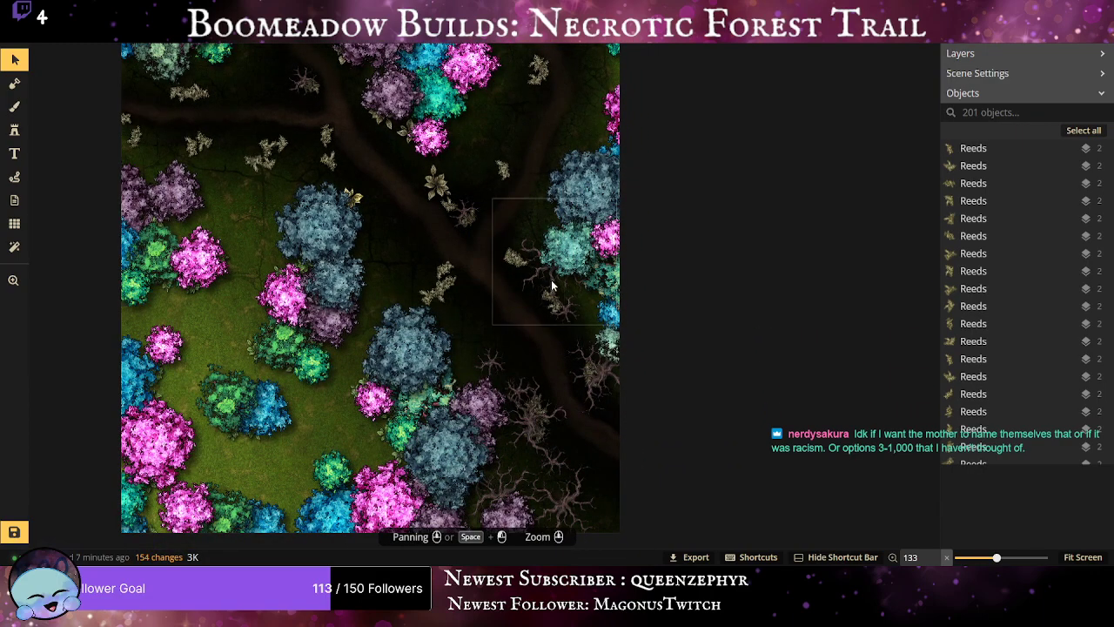
{"action": "key", "text": "Delete"}
{"action": "left_click", "coordinate": [566, 309]}
{"action": "key", "text": "Delete"}
{"action": "left_click", "coordinate": [604, 383]}
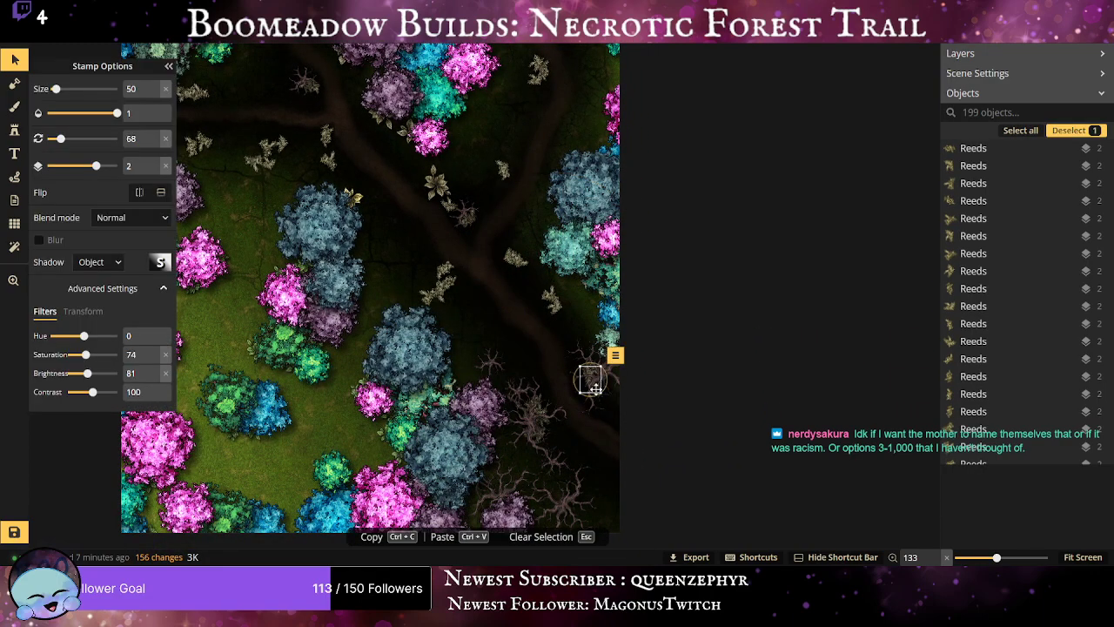
{"action": "key", "text": "Delete"}
{"action": "key", "text": "Delete"}
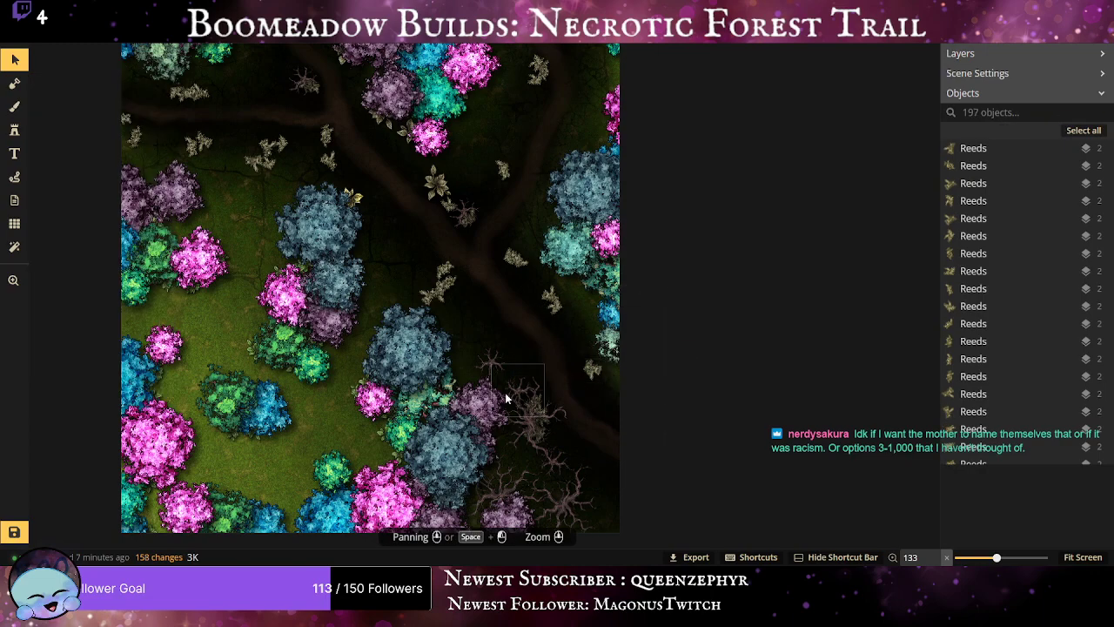
{"action": "left_click", "coordinate": [477, 373]}
Filter the scene's objects by "baren" and delete all matching Barren Birches.
{"action": "scroll", "coordinate": [867, 366], "scroll_direction": "down", "scroll_amount": 1}
{"action": "scroll", "coordinate": [1001, 377], "scroll_direction": "down", "scroll_amount": 10}
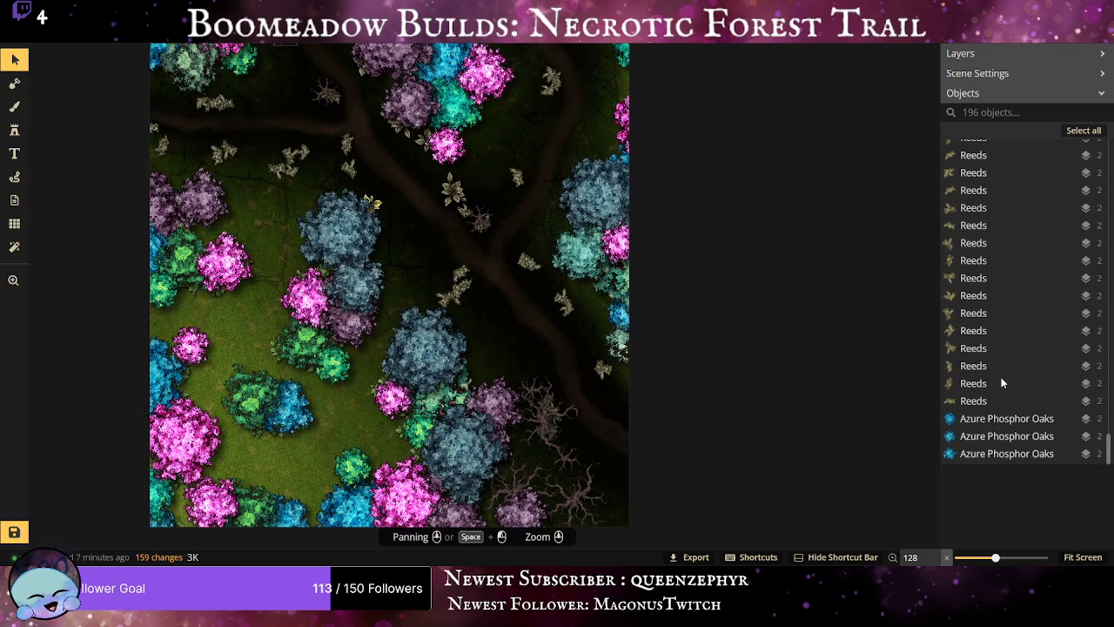
{"action": "scroll", "coordinate": [1000, 376], "scroll_direction": "up", "scroll_amount": 3}
{"action": "scroll", "coordinate": [1001, 374], "scroll_direction": "up", "scroll_amount": 10}
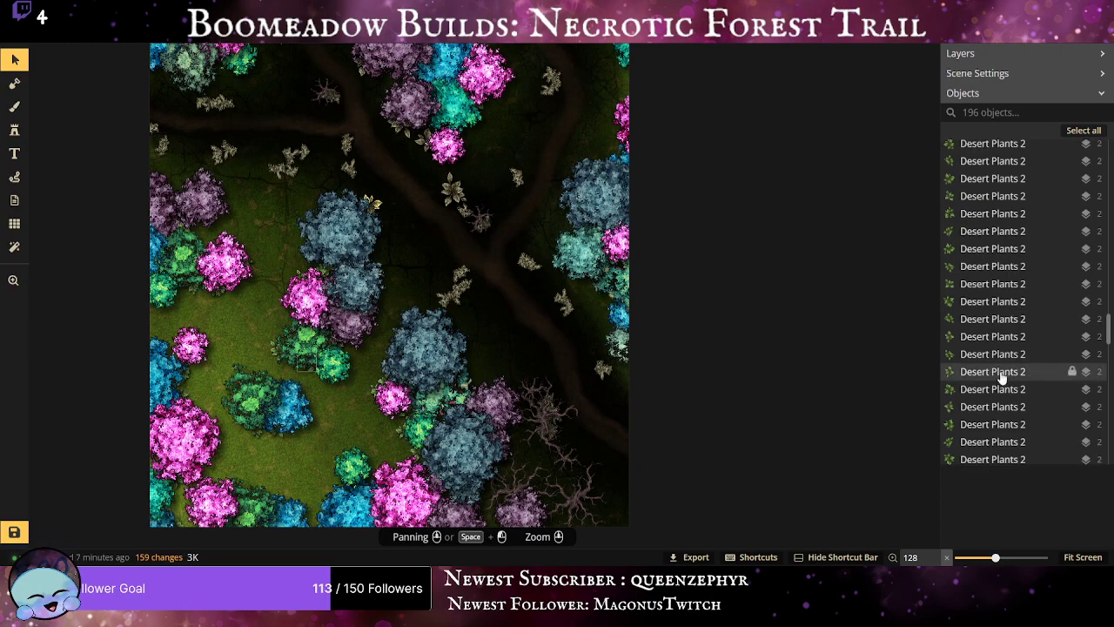
{"action": "scroll", "coordinate": [1002, 374], "scroll_direction": "up", "scroll_amount": 3}
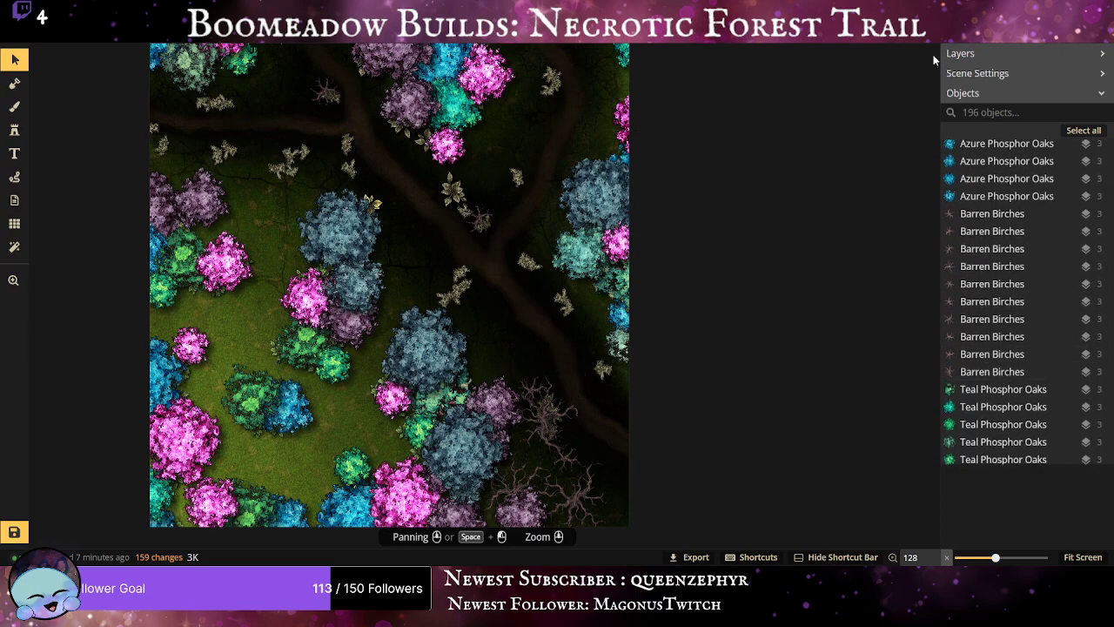
{"action": "left_click", "coordinate": [979, 111]}
{"action": "type", "text": "barren"}
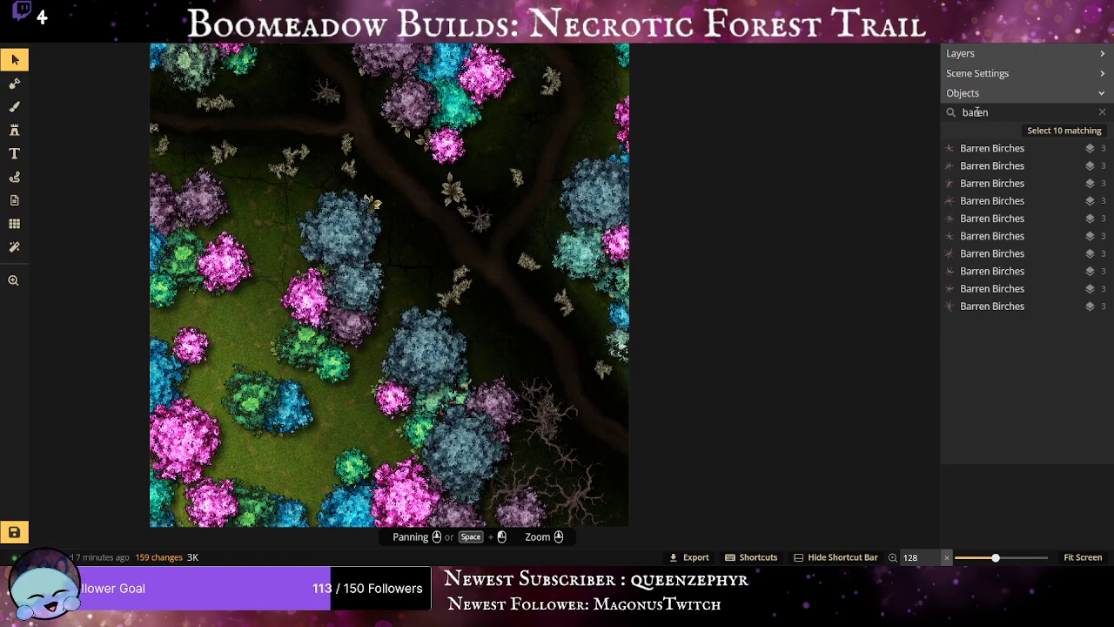
{"action": "left_click", "coordinate": [1055, 131]}
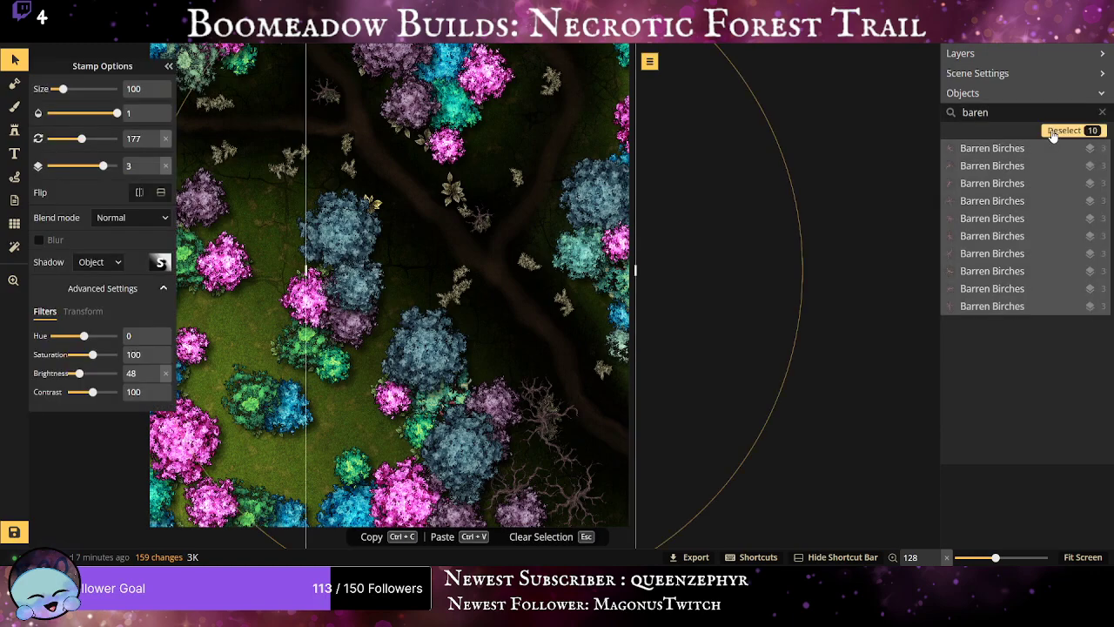
{"action": "key", "text": "Delete"}
{"action": "scroll", "coordinate": [470, 256], "scroll_direction": "down", "scroll_amount": 3}
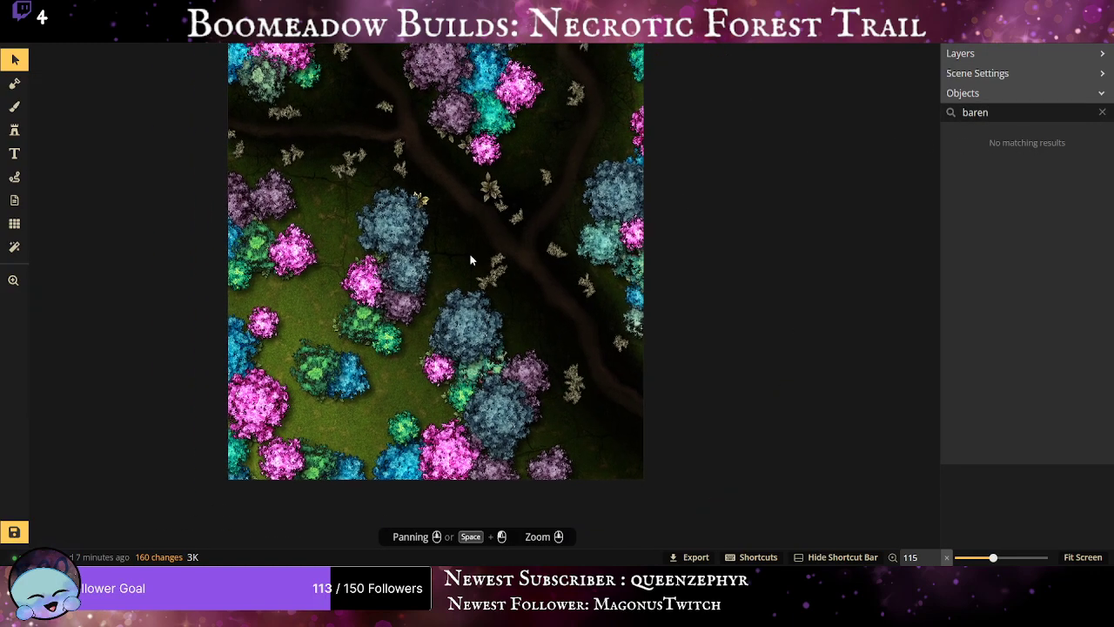
{"action": "scroll", "coordinate": [321, 259], "scroll_direction": "up", "scroll_amount": 1}
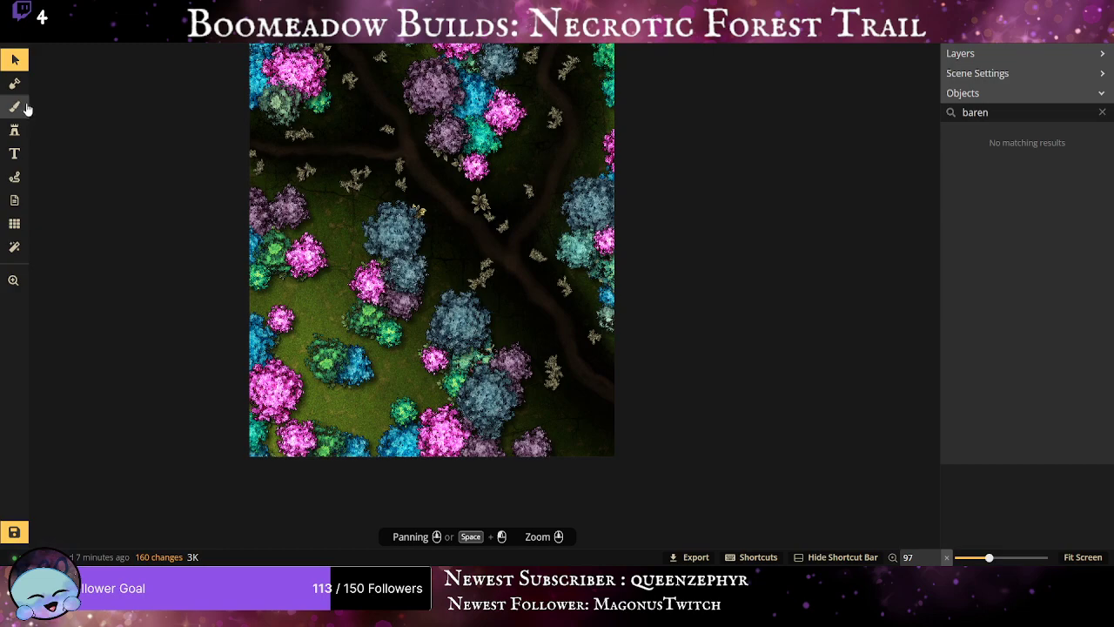
Choose the dusky purple oak stamp and set its saturation to 19, brightness to 78 and contrast to 157.
{"action": "left_click", "coordinate": [14, 130]}
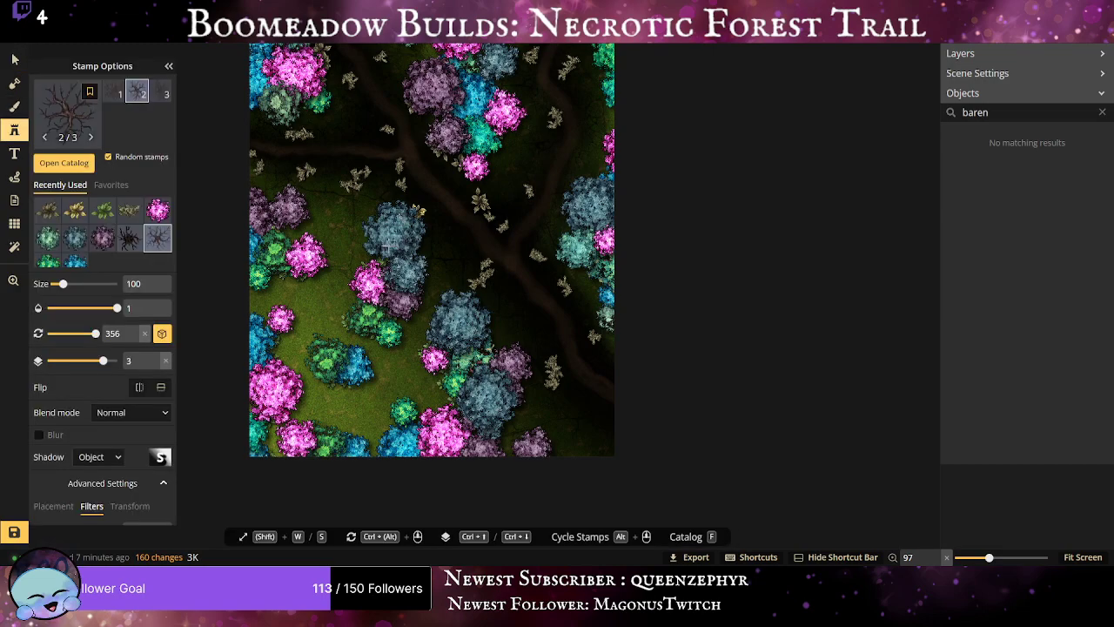
{"action": "left_click", "coordinate": [103, 238]}
{"action": "scroll", "coordinate": [226, 222], "scroll_direction": "up", "scroll_amount": 1}
{"action": "scroll", "coordinate": [78, 455], "scroll_direction": "down", "scroll_amount": 1}
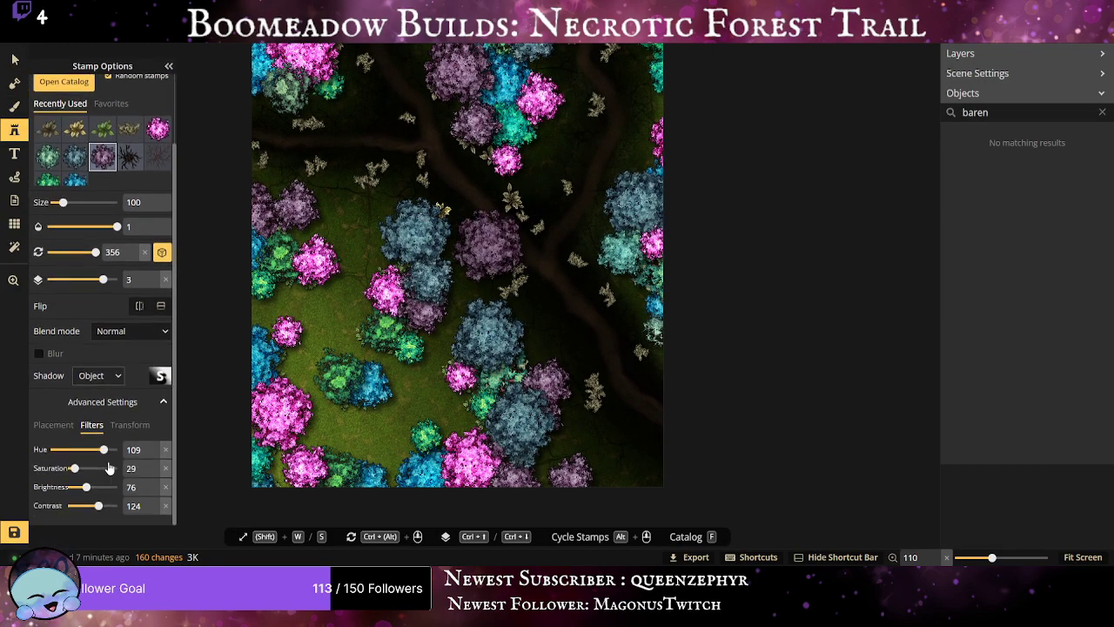
{"action": "left_click_drag", "start_coordinate": [74, 468], "coordinate": [70, 468]}
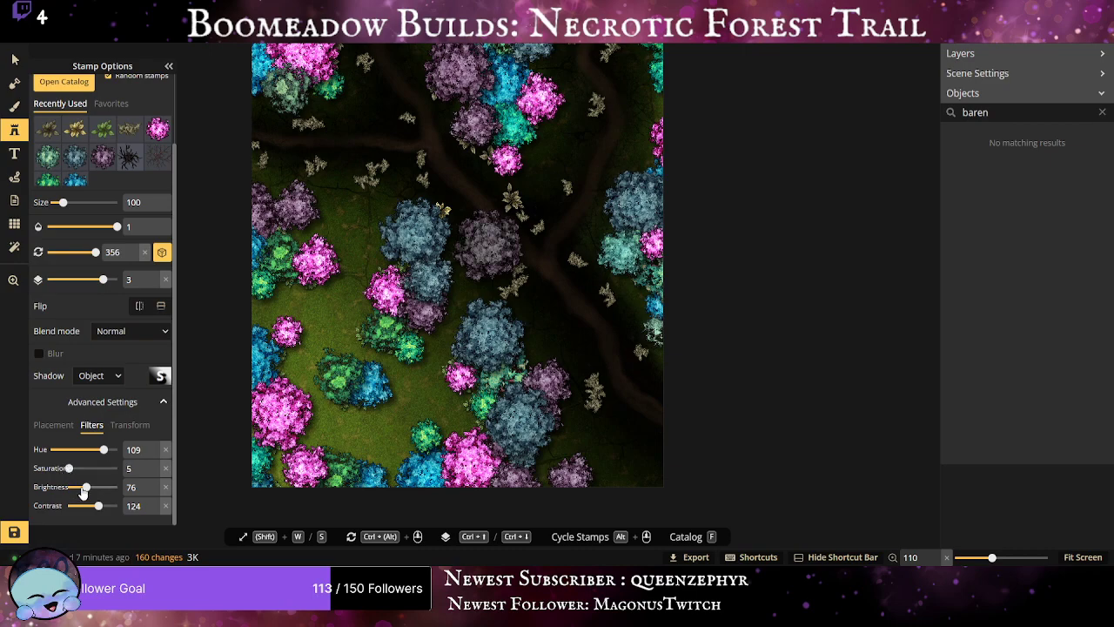
{"action": "left_click_drag", "start_coordinate": [85, 487], "coordinate": [93, 491]}
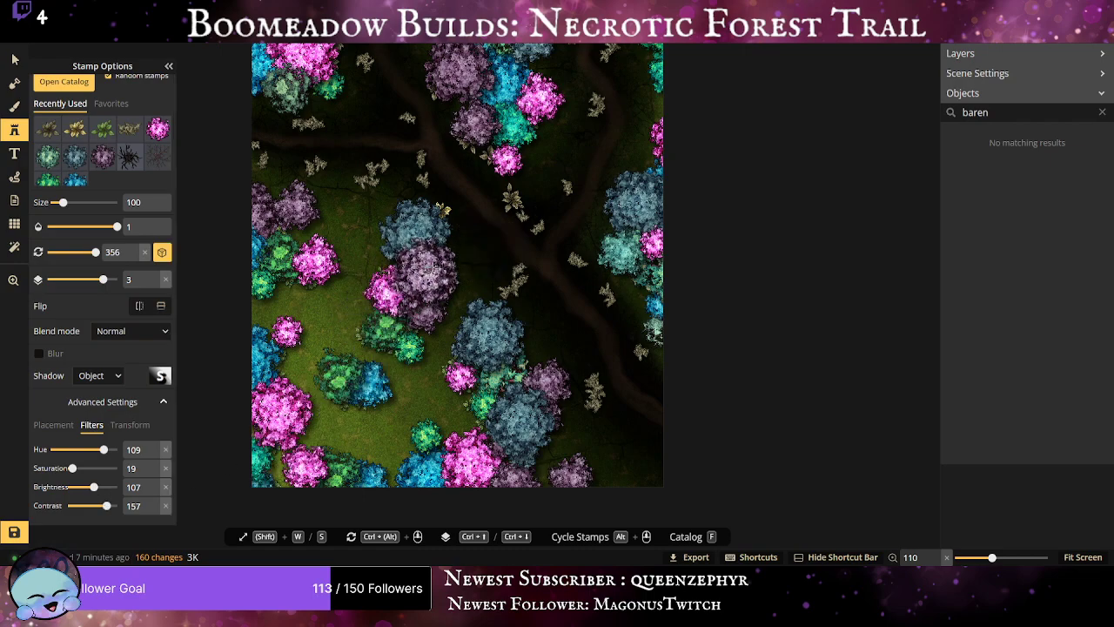
{"action": "left_click_drag", "start_coordinate": [93, 488], "coordinate": [87, 485]}
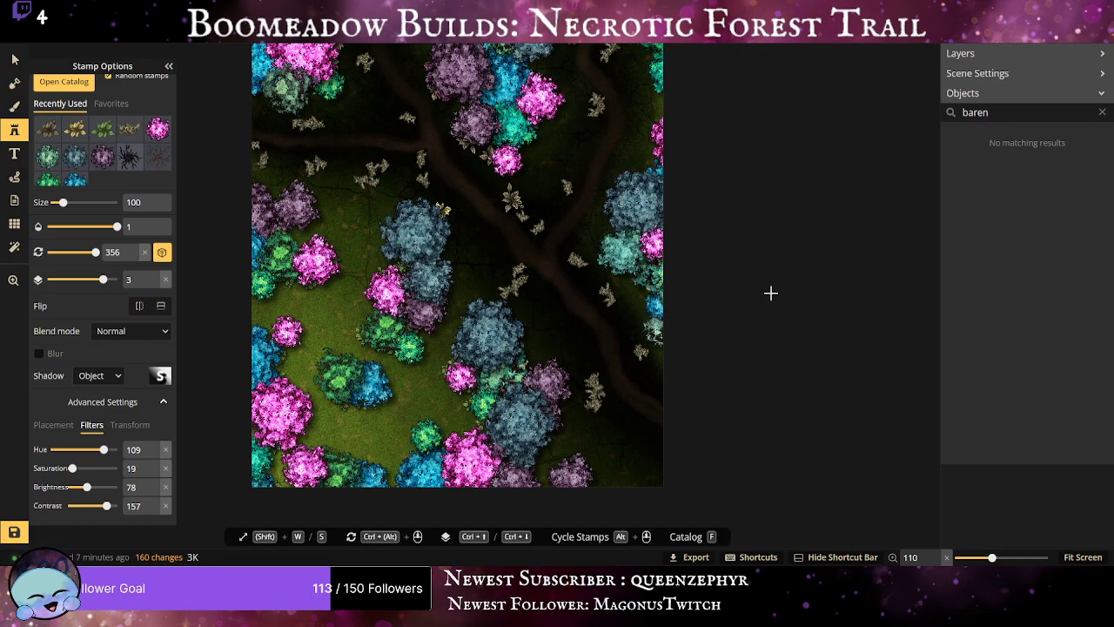
Place size 100 greyish-purple oaks east of the clearing's upper blue-grey oaks and in the map's southeast corner.
{"action": "scroll", "coordinate": [771, 293], "scroll_direction": "up", "scroll_amount": 1}
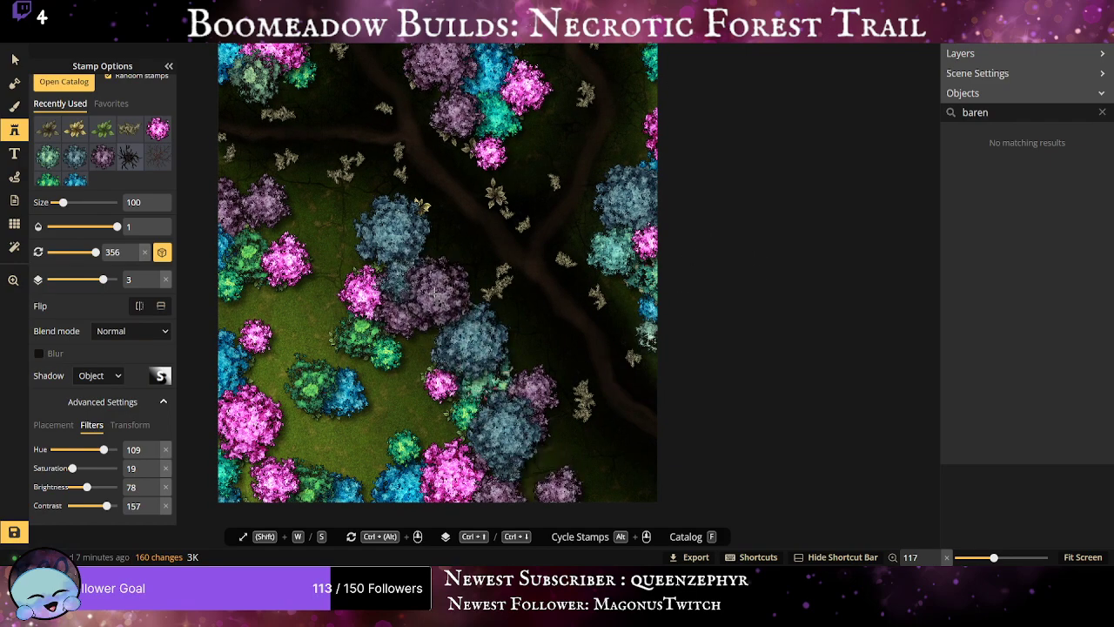
{"action": "left_click", "coordinate": [451, 271]}
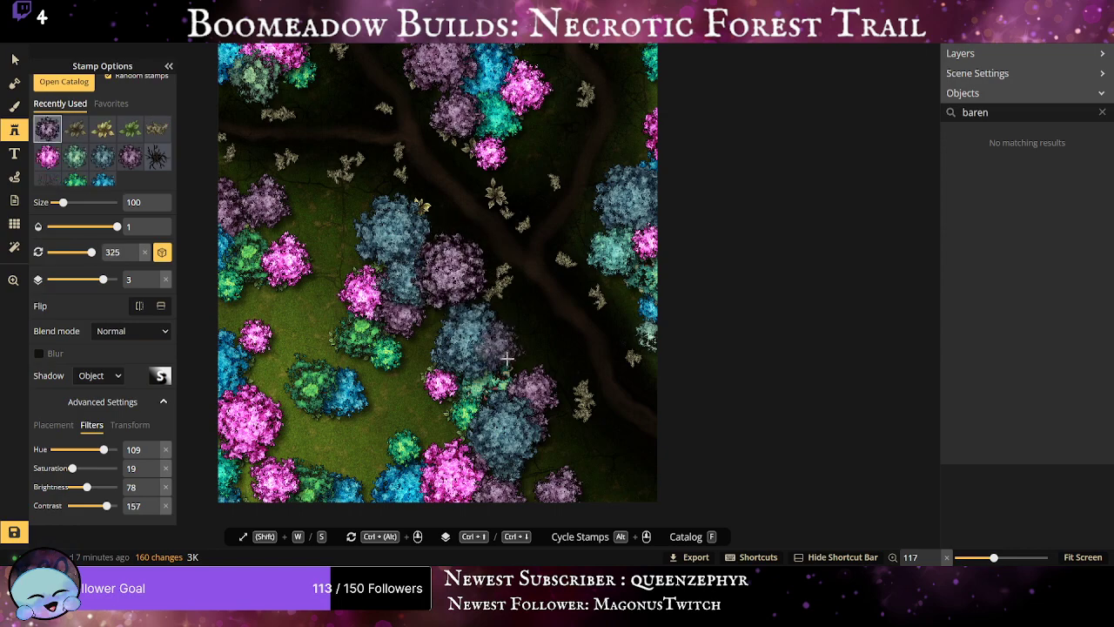
{"action": "left_click", "coordinate": [618, 457]}
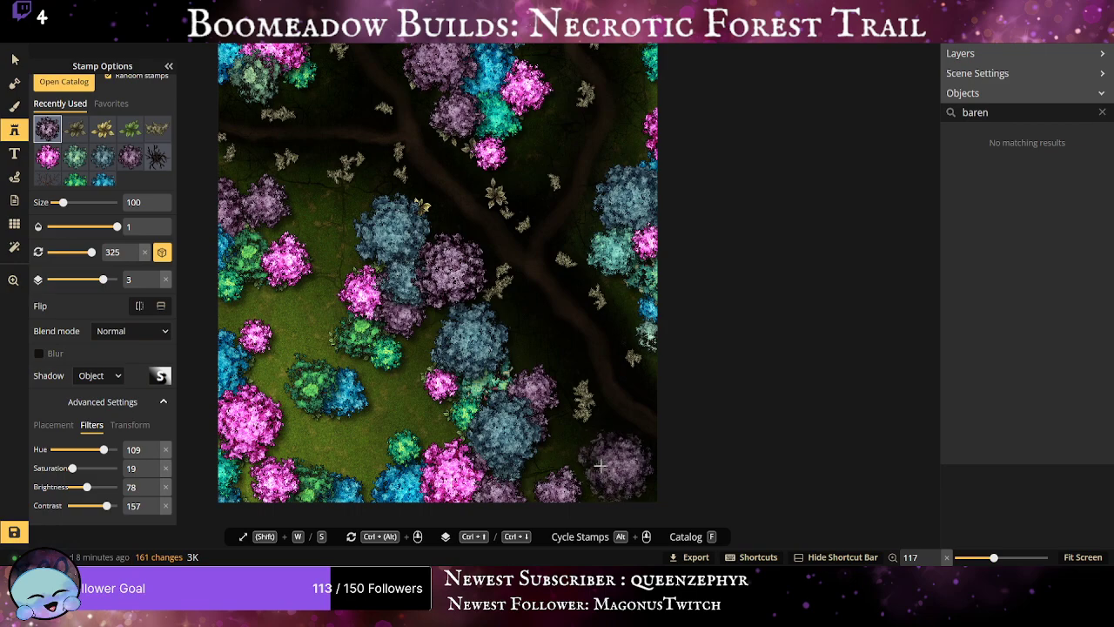
Place muted purple trees at the western edge and on both sides of the path running west.
{"action": "left_click", "coordinate": [255, 183]}
{"action": "left_click_drag", "start_coordinate": [426, 293], "coordinate": [621, 386]}
{"action": "left_click", "coordinate": [552, 259]}
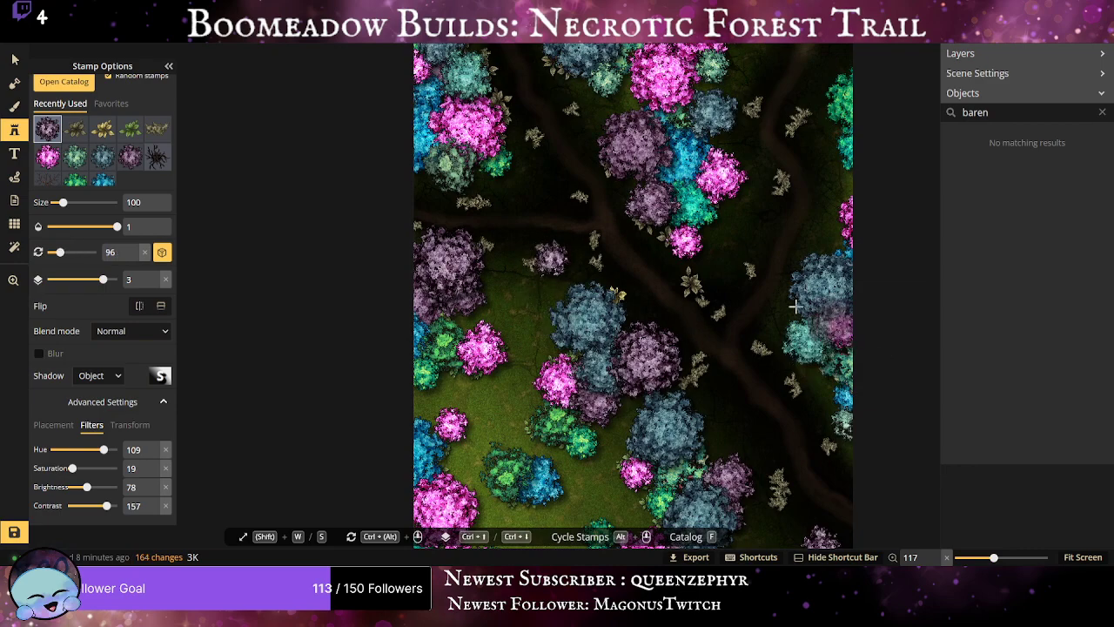
{"action": "left_click", "coordinate": [552, 182]}
{"action": "left_click", "coordinate": [717, 245]}
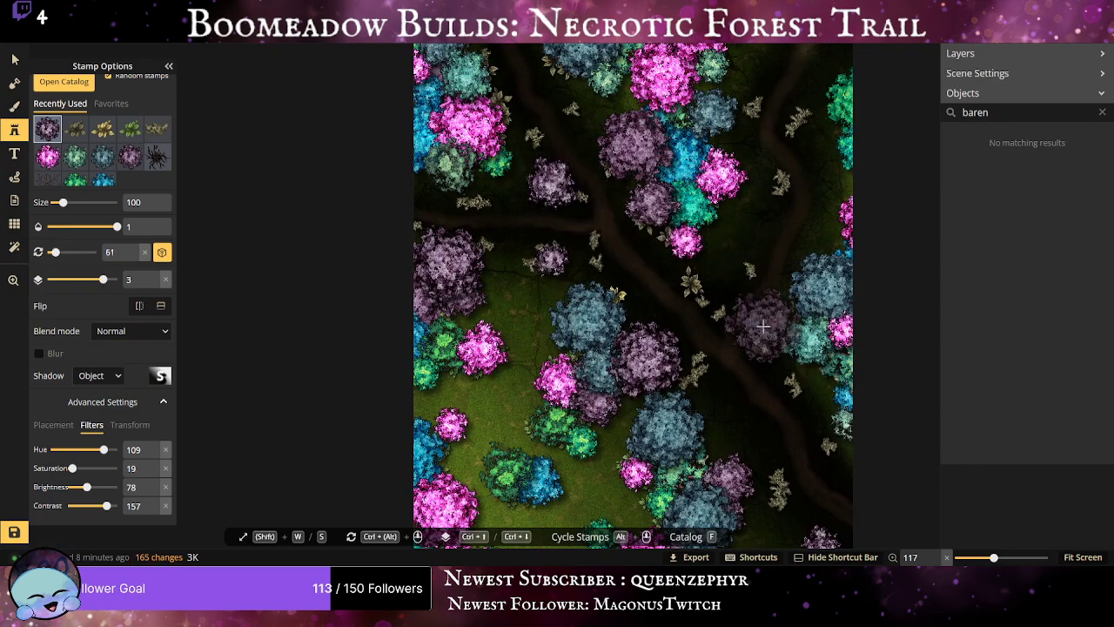
Add a muted purple tree at the eastern map edge and a small one just east of the trail fork.
{"action": "left_click_drag", "start_coordinate": [799, 357], "coordinate": [522, 453]}
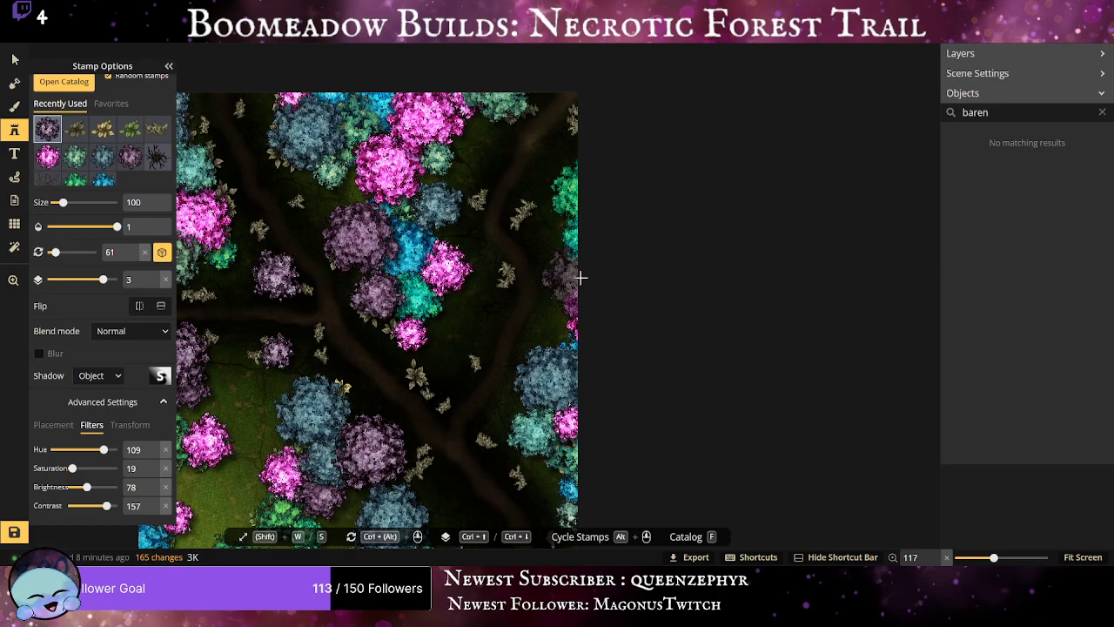
{"action": "left_click", "coordinate": [577, 280]}
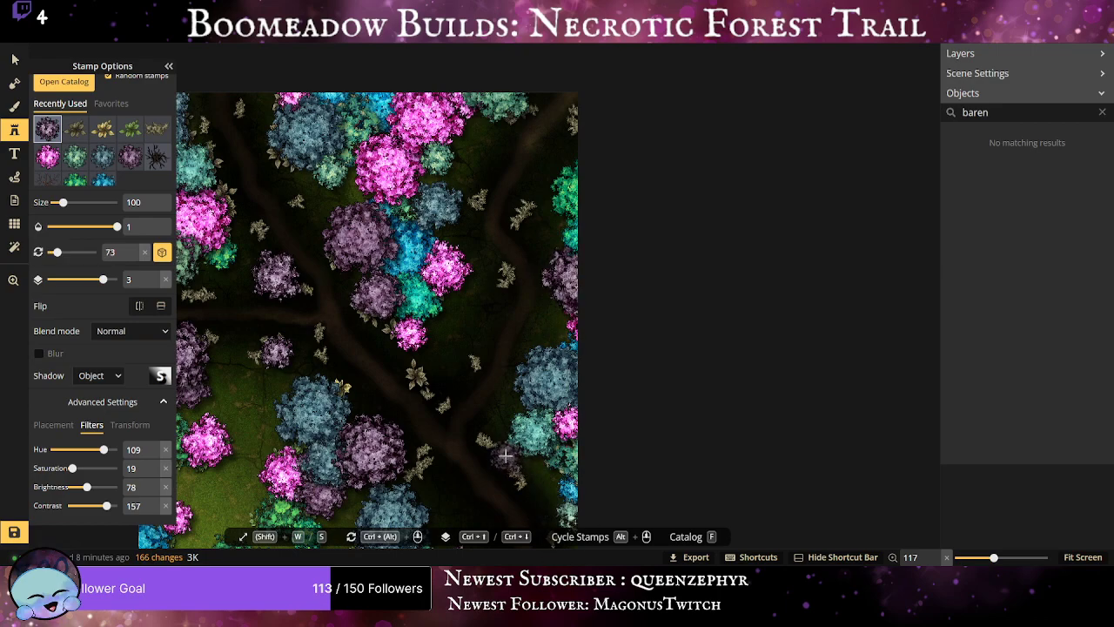
{"action": "left_click", "coordinate": [493, 426]}
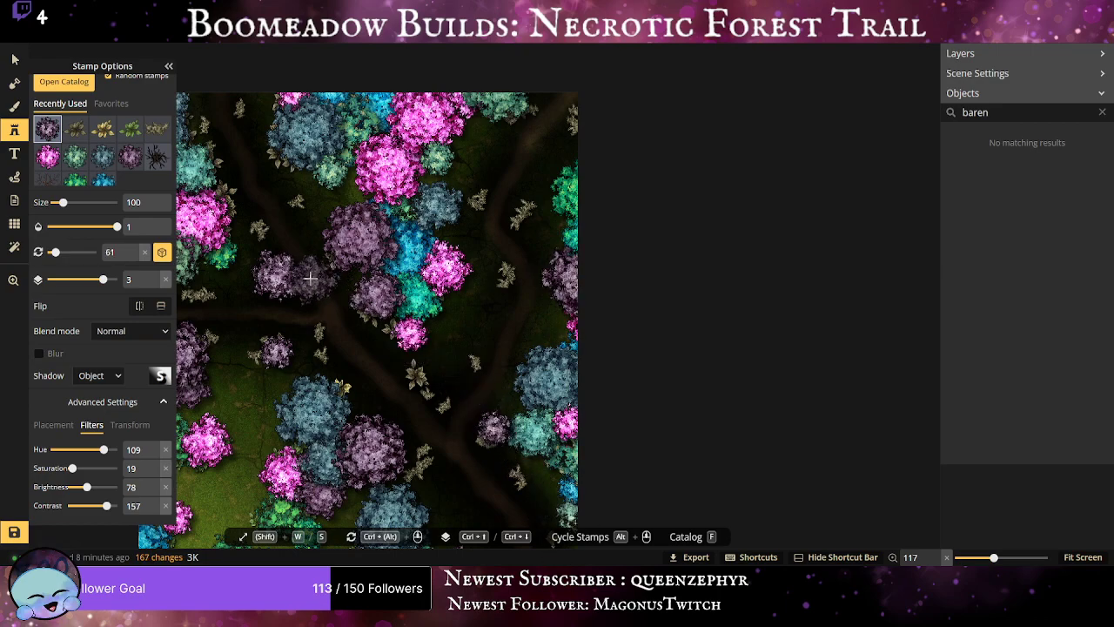
Place two muted blue trees beside the eastern trail, using saturation 36, brightness 69 and contrast 124 for the stamp.
{"action": "left_click", "coordinate": [102, 156]}
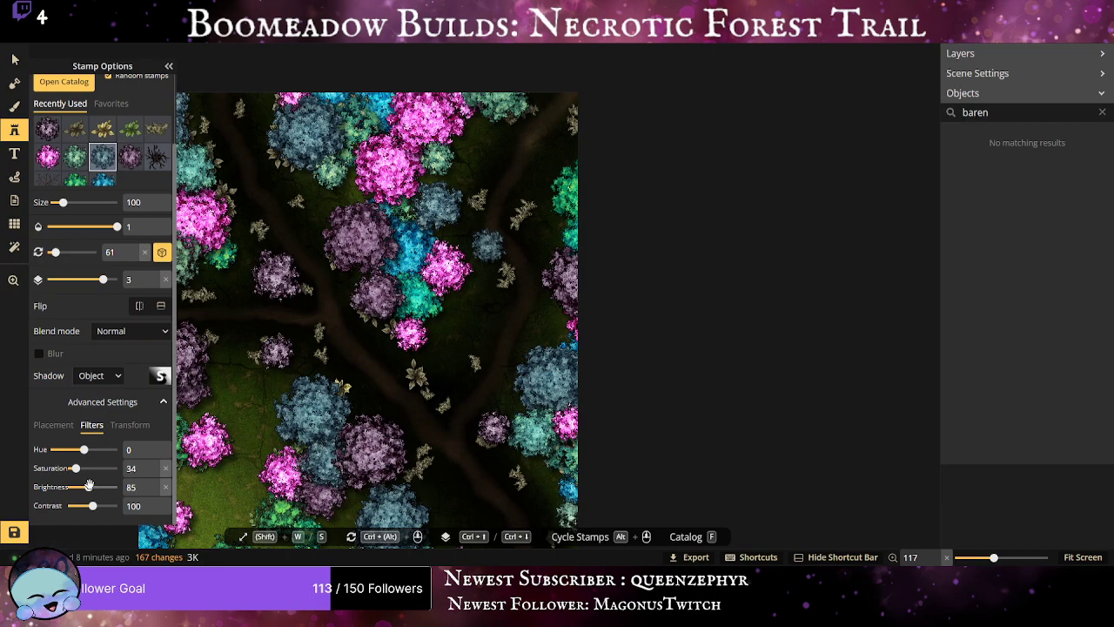
{"action": "left_click_drag", "start_coordinate": [88, 484], "coordinate": [85, 487]}
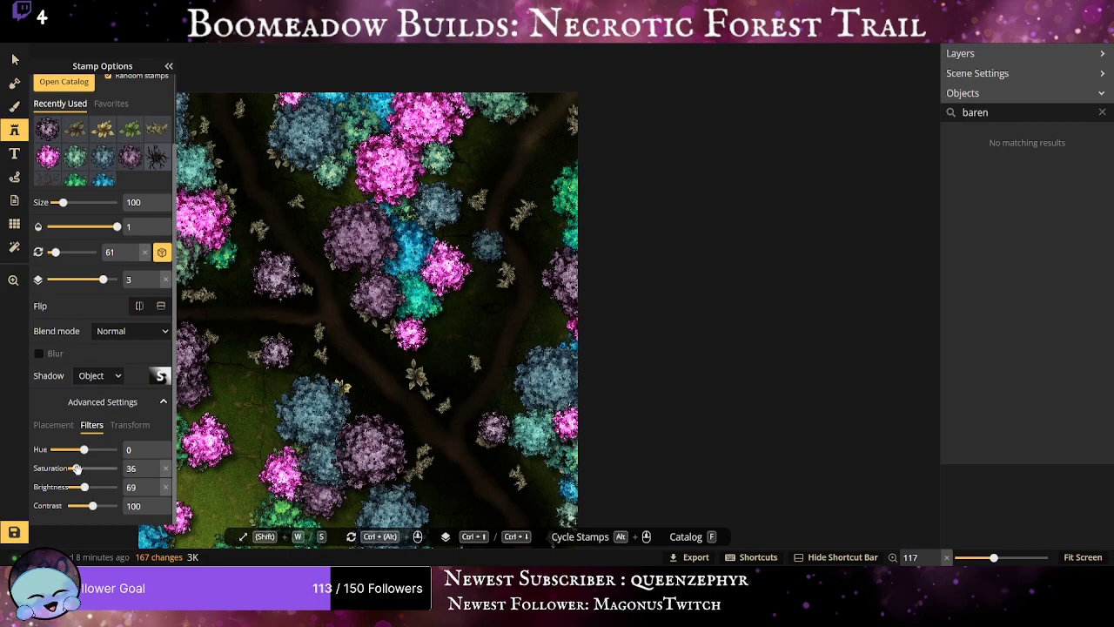
{"action": "left_click_drag", "start_coordinate": [94, 505], "coordinate": [98, 505]}
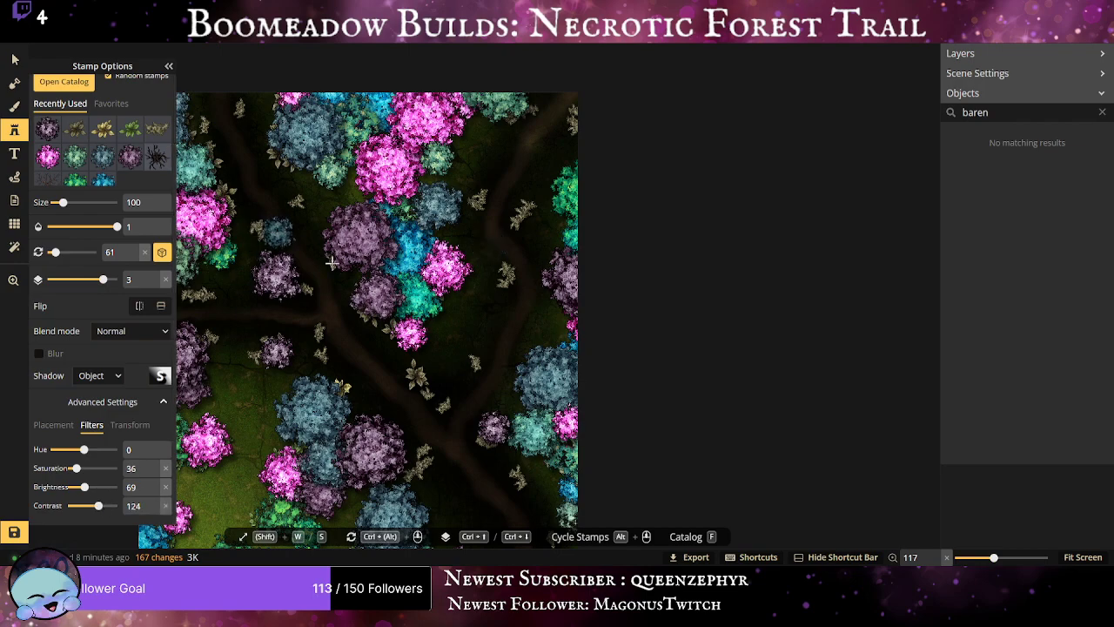
{"action": "left_click", "coordinate": [456, 371]}
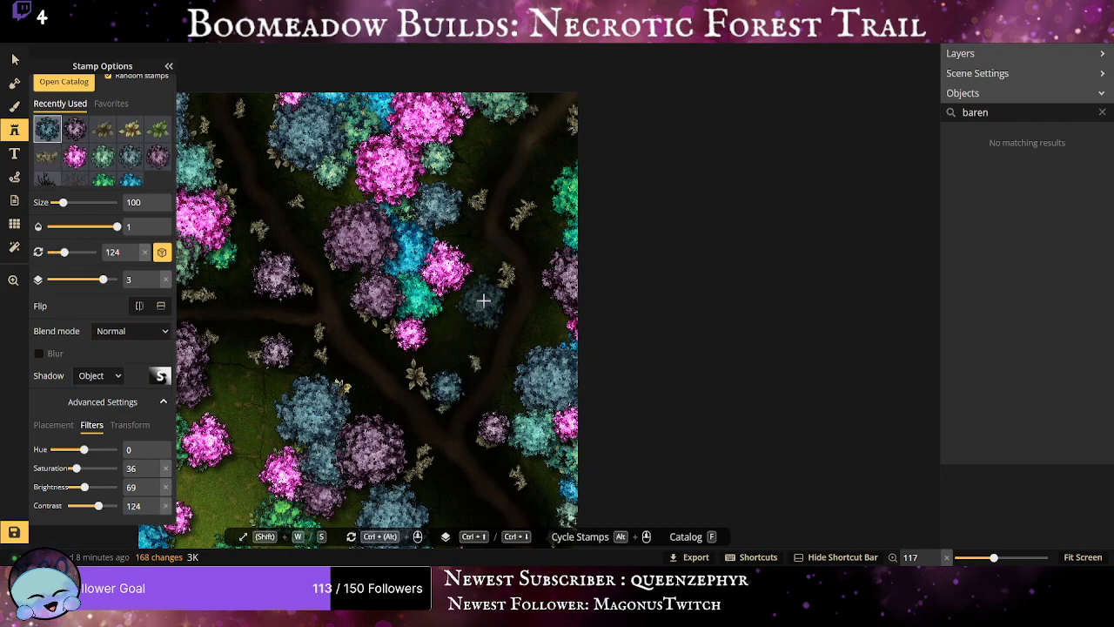
{"action": "left_click", "coordinate": [409, 315]}
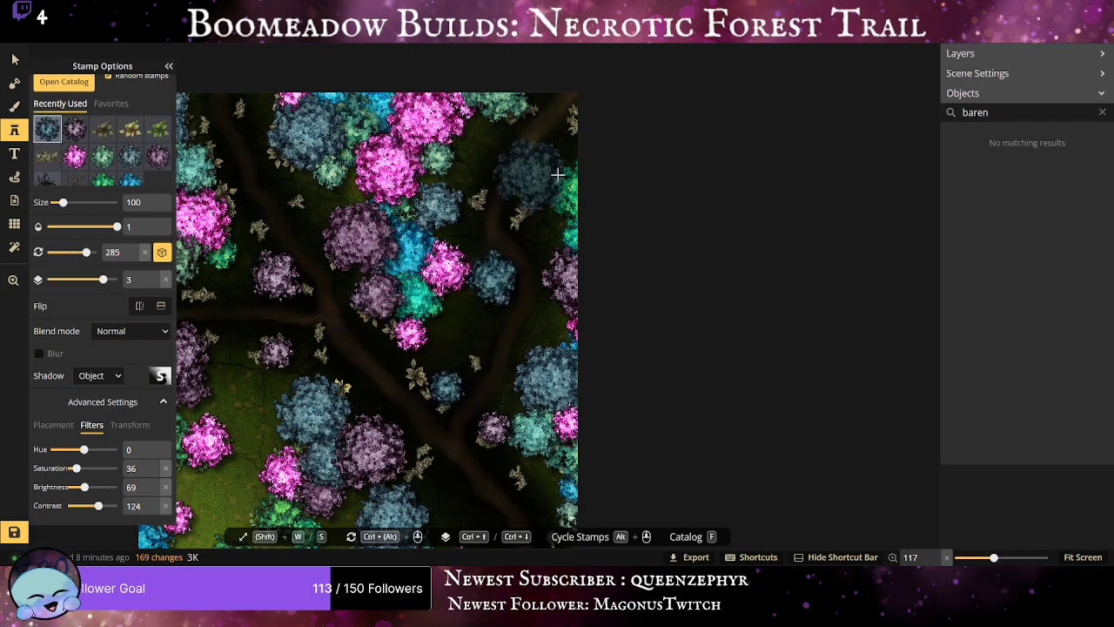
Delete several brightly coloured trees from the northwest and north-central parts of the forest.
{"action": "scroll", "coordinate": [404, 352], "scroll_direction": "down", "scroll_amount": 3}
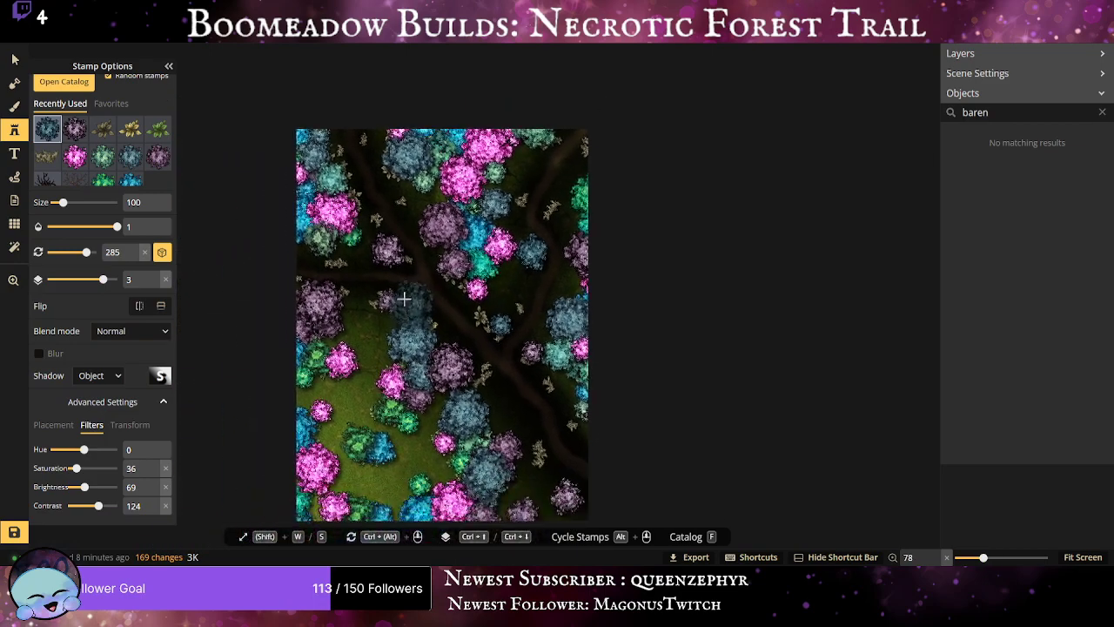
{"action": "left_click", "coordinate": [14, 59]}
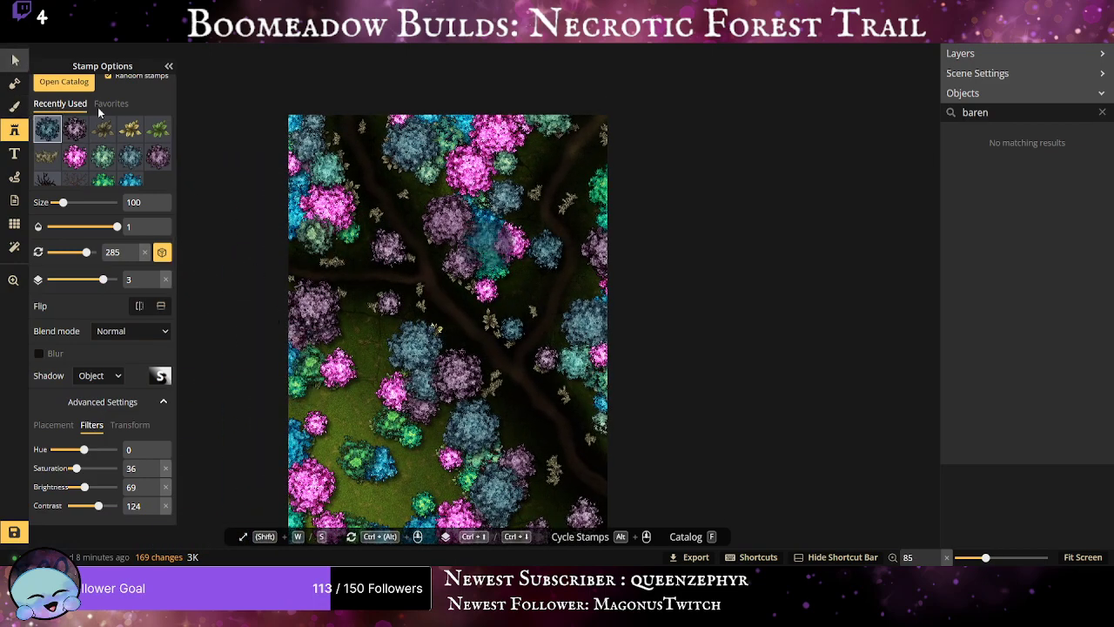
{"action": "left_click", "coordinate": [297, 201]}
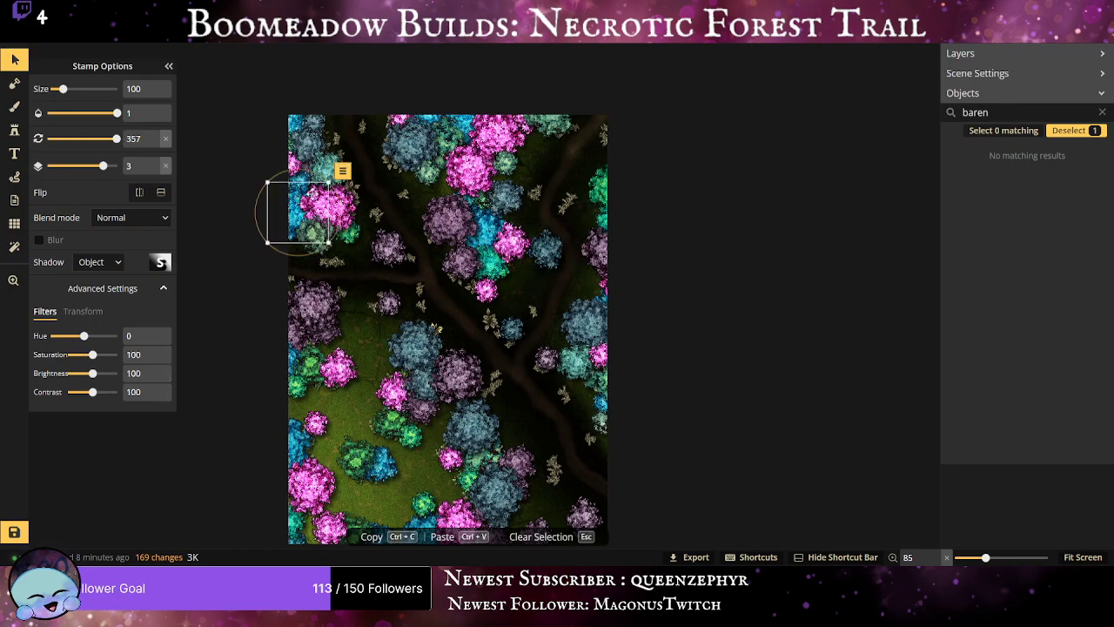
{"action": "key", "text": "Delete"}
{"action": "left_click", "coordinate": [331, 180]}
{"action": "key", "text": "Delete"}
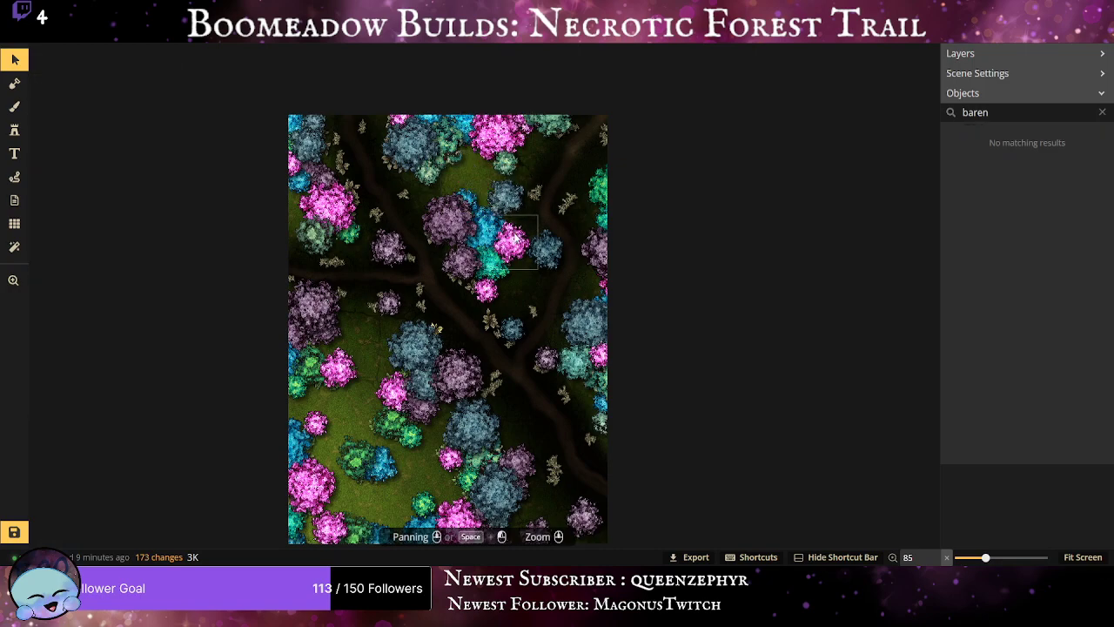
Delete the two pink trees at the central cluster and move its bright teal tree east toward the dark blue tree.
{"action": "left_click_drag", "start_coordinate": [516, 250], "coordinate": [494, 303]}
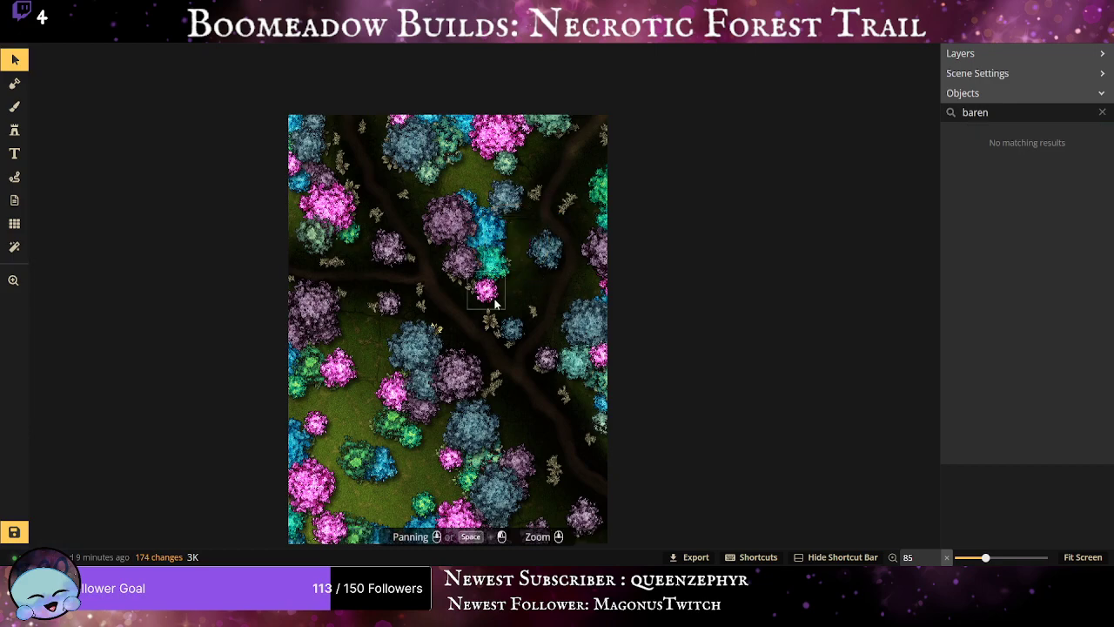
{"action": "left_click", "coordinate": [484, 290]}
{"action": "key", "text": "Delete"}
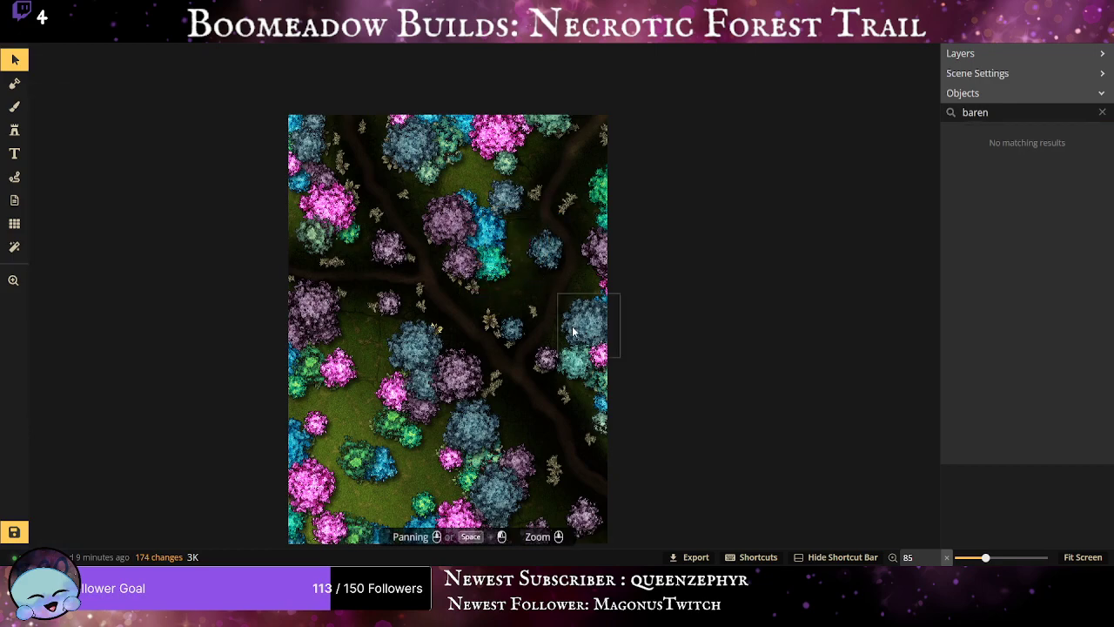
{"action": "left_click", "coordinate": [498, 264]}
{"action": "left_click_drag", "start_coordinate": [499, 263], "coordinate": [517, 252]}
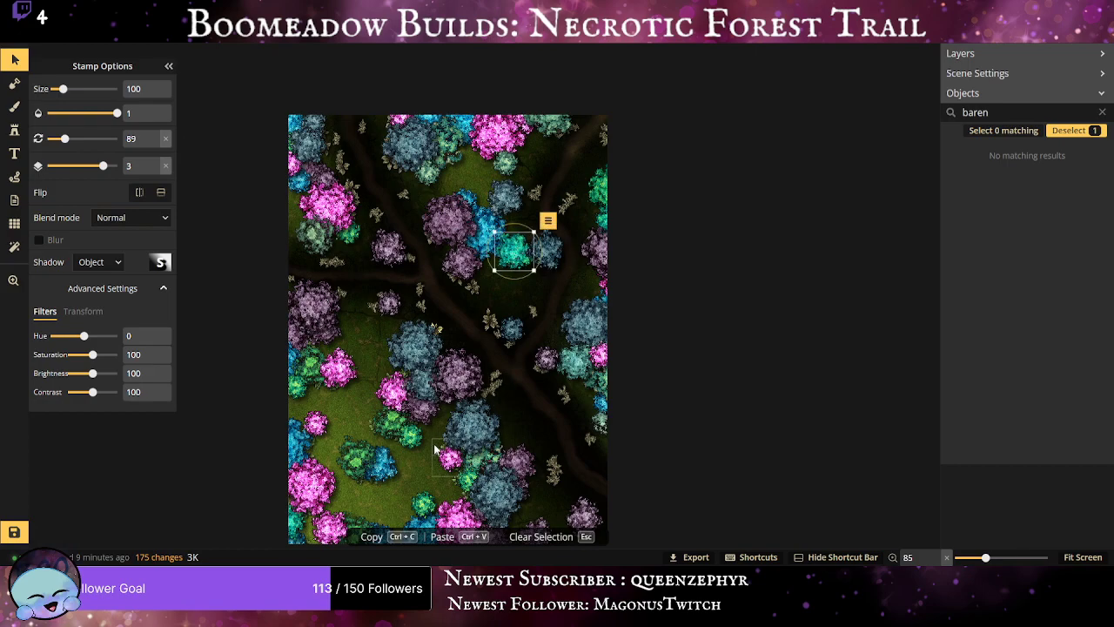
Examine the tree layout and colour balance across the whole map.
{"action": "left_click_drag", "start_coordinate": [435, 442], "coordinate": [261, 413]}
{"action": "scroll", "coordinate": [416, 395], "scroll_direction": "up", "scroll_amount": 1}
{"action": "scroll", "coordinate": [461, 380], "scroll_direction": "down", "scroll_amount": 3}
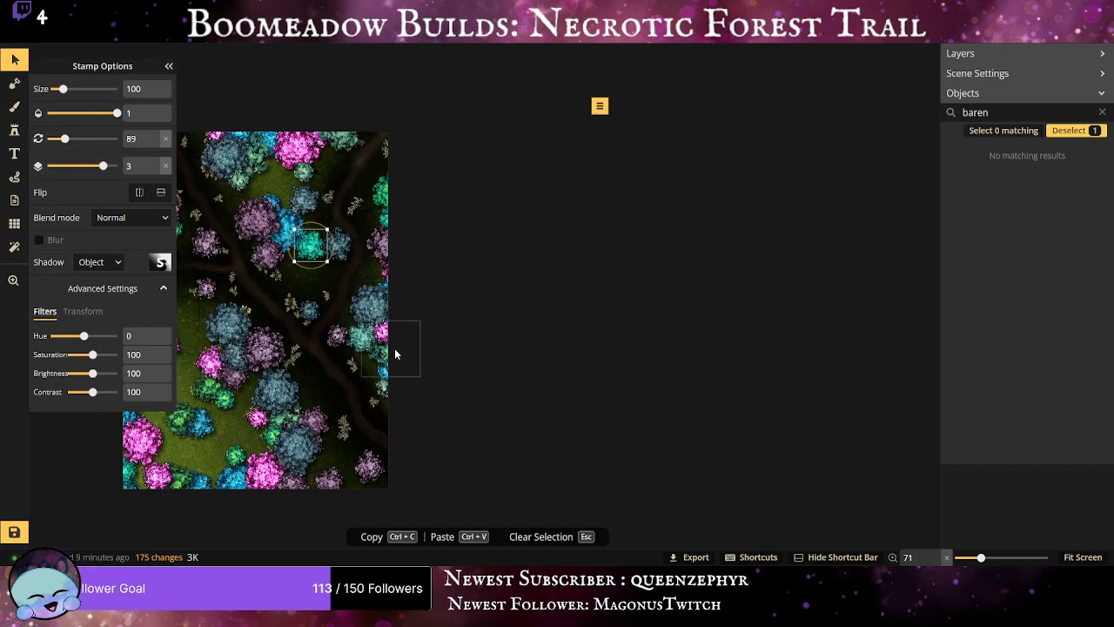
{"action": "left_click_drag", "start_coordinate": [320, 383], "coordinate": [518, 351]}
{"action": "scroll", "coordinate": [566, 349], "scroll_direction": "down", "scroll_amount": 1}
{"action": "scroll", "coordinate": [394, 390], "scroll_direction": "up", "scroll_amount": 1}
{"action": "scroll", "coordinate": [391, 391], "scroll_direction": "up", "scroll_amount": 4}
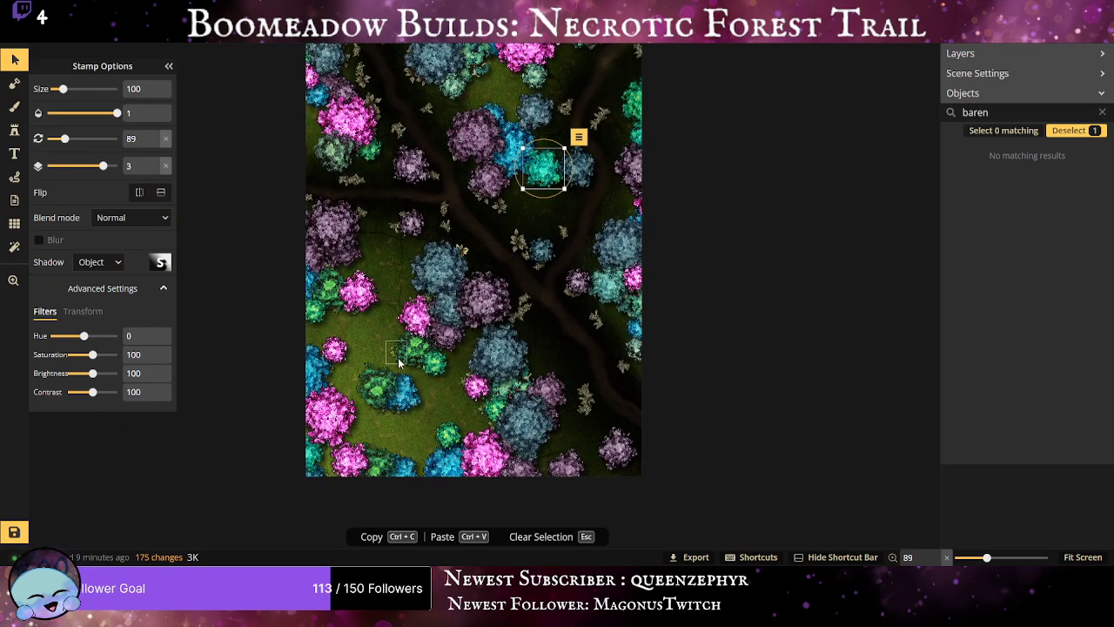
{"action": "scroll", "coordinate": [386, 459], "scroll_direction": "up", "scroll_amount": 2}
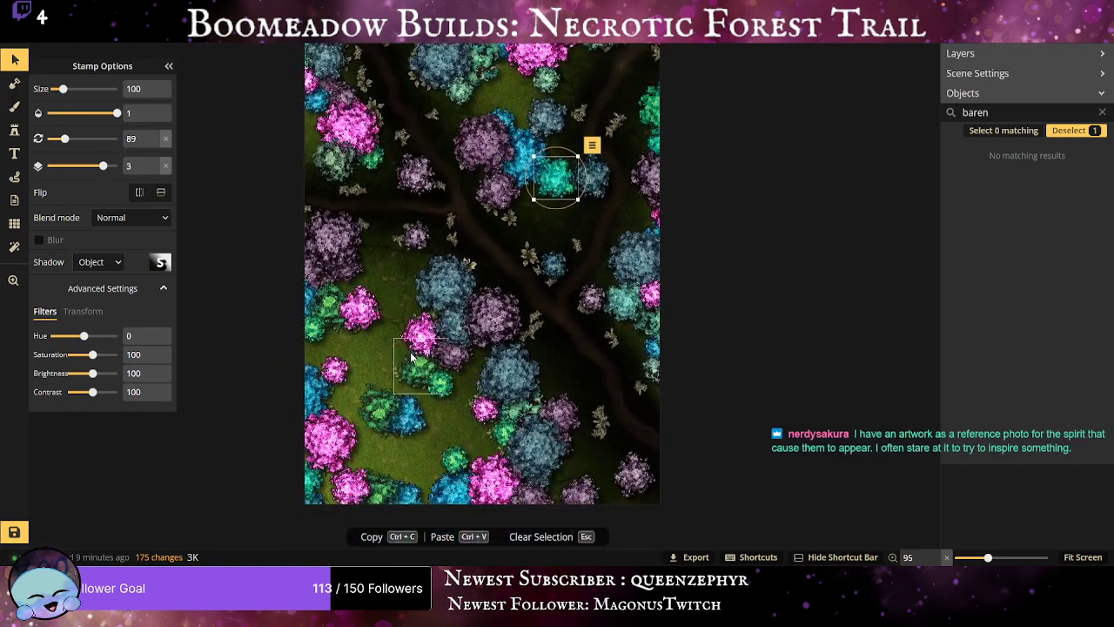
Place a small darkened blue tree beside the small purple tree south of the western path.
{"action": "left_click", "coordinate": [7, 131]}
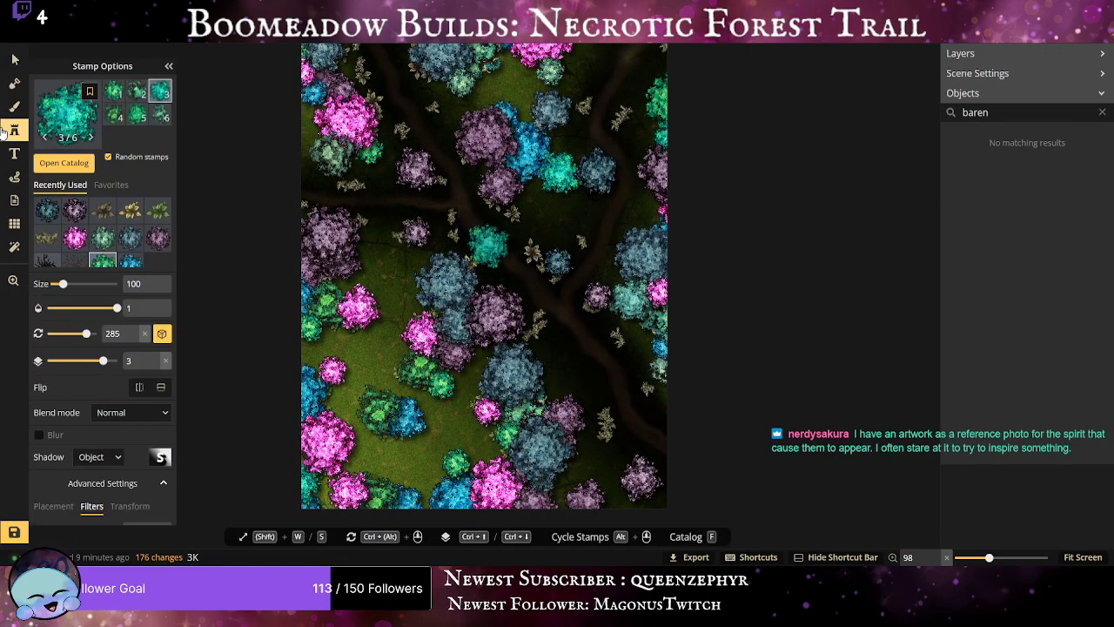
{"action": "left_click", "coordinate": [47, 211]}
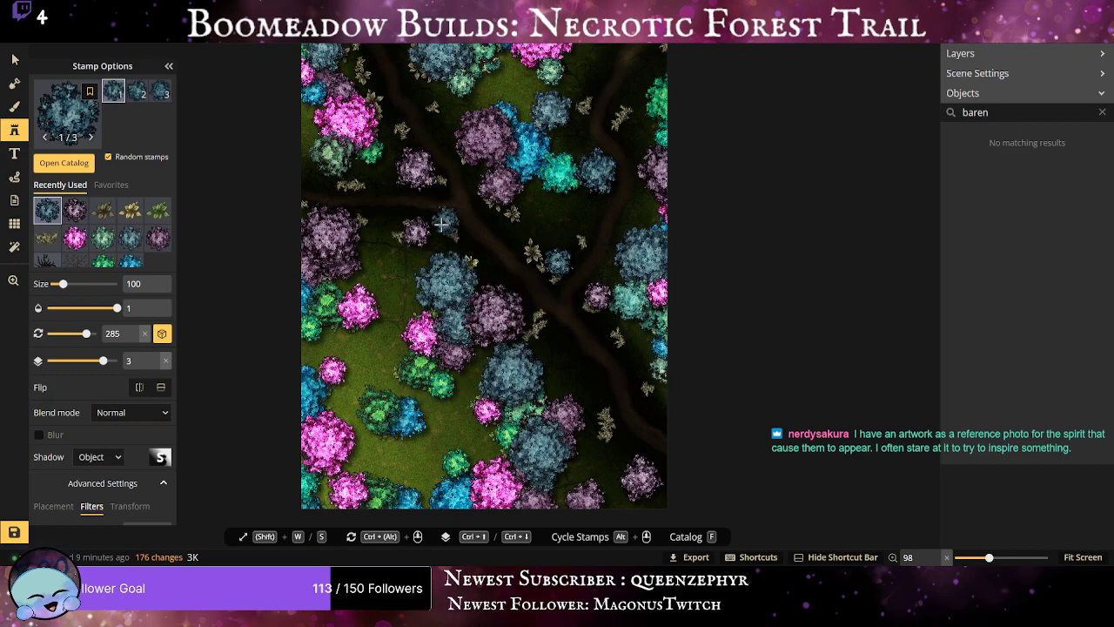
{"action": "left_click", "coordinate": [445, 222]}
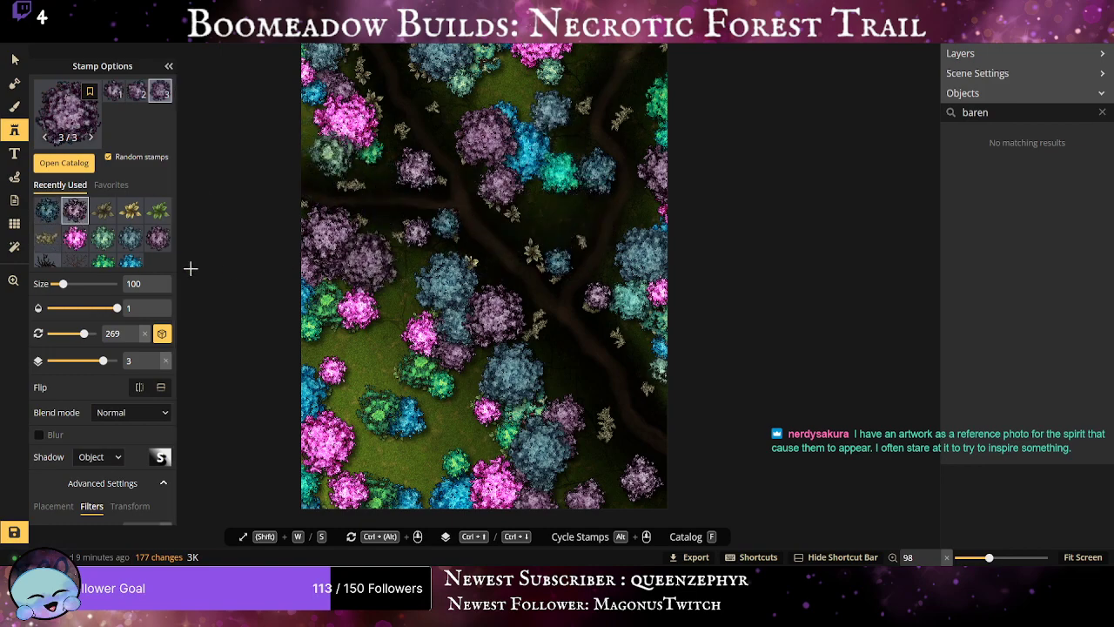
Place two muted green trees in the central cluster and above the trail fork, with saturation 42, brightness 60 and contrast 102.
{"action": "left_click", "coordinate": [102, 248]}
{"action": "scroll", "coordinate": [93, 477], "scroll_direction": "down", "scroll_amount": 1}
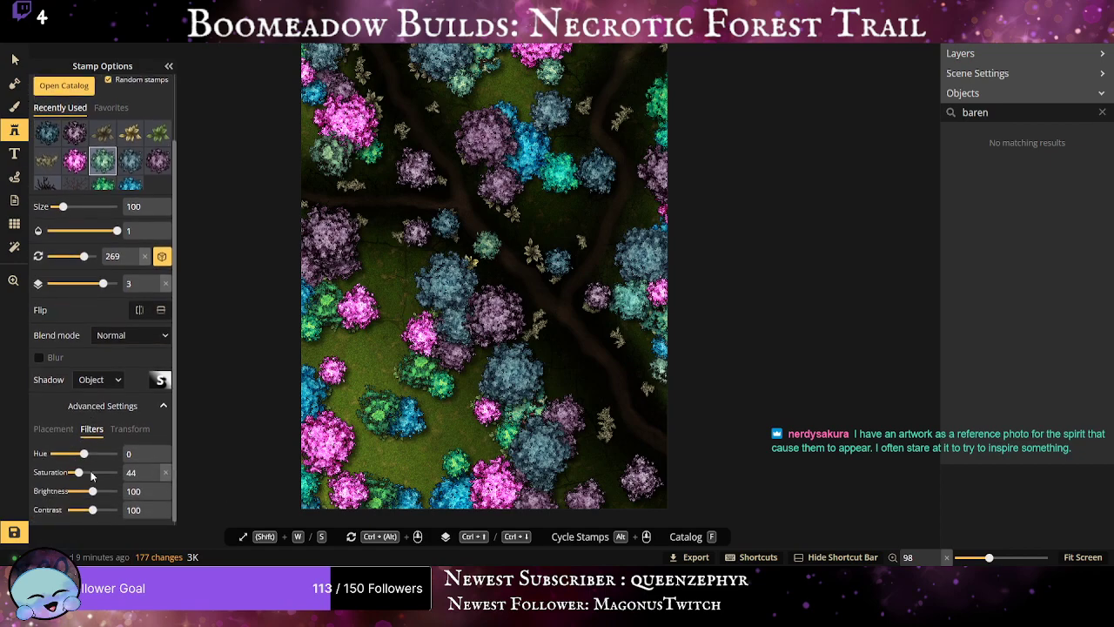
{"action": "left_click_drag", "start_coordinate": [91, 487], "coordinate": [82, 486]}
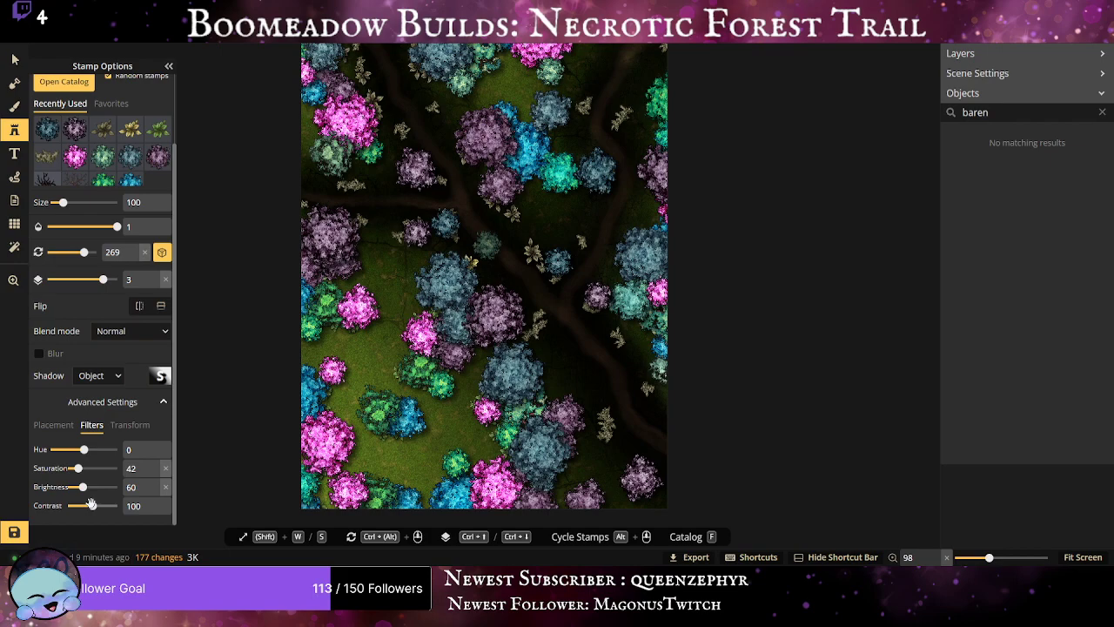
{"action": "left_click_drag", "start_coordinate": [91, 504], "coordinate": [93, 505]}
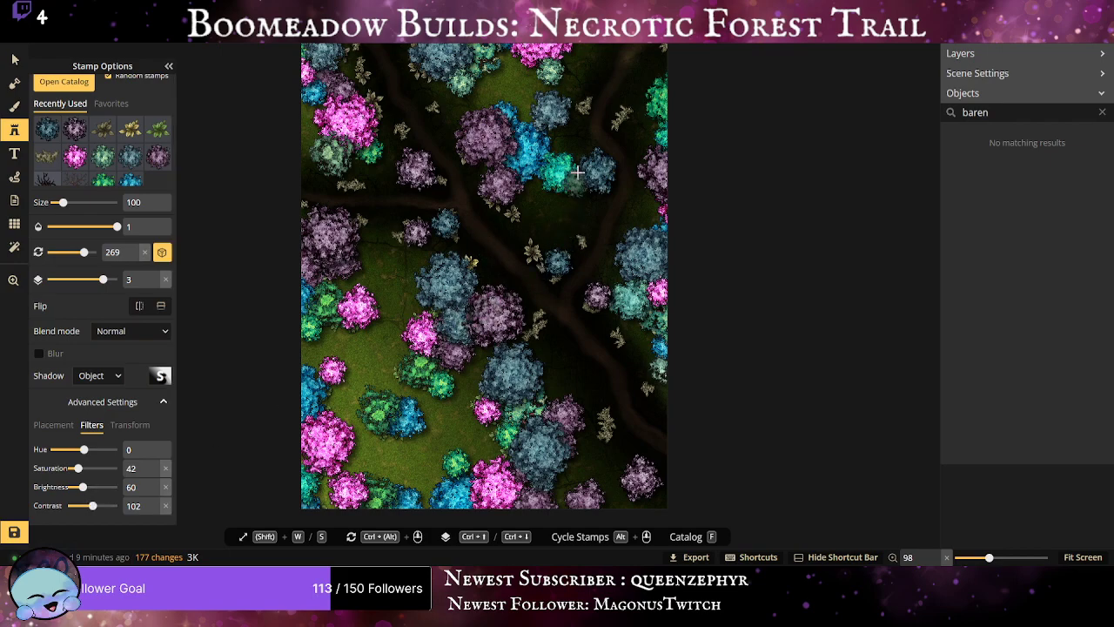
{"action": "left_click", "coordinate": [548, 148]}
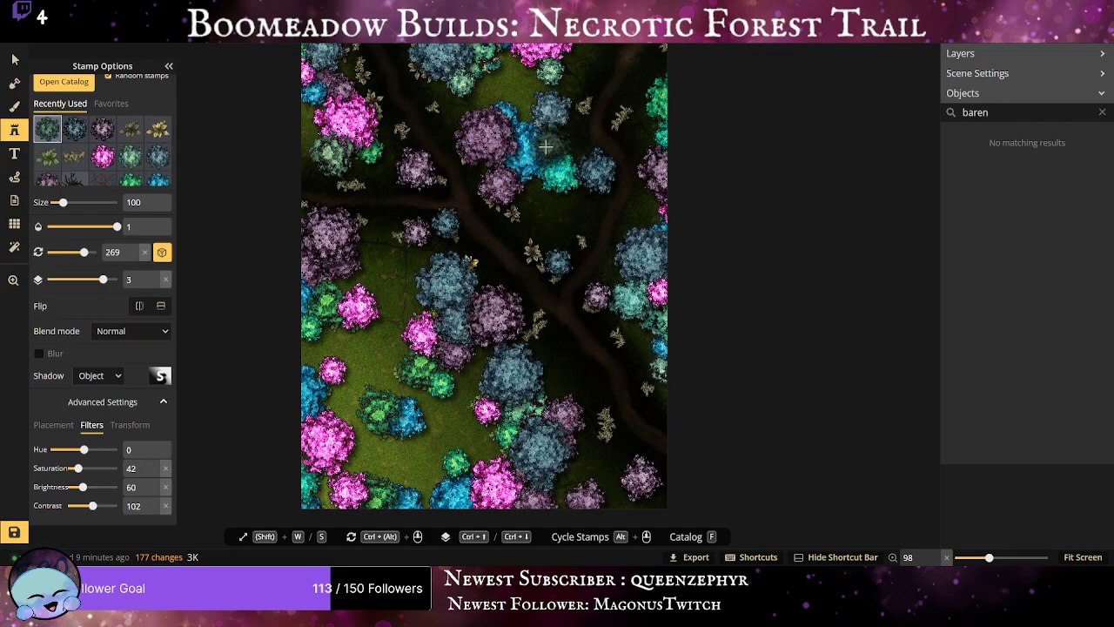
{"action": "left_click", "coordinate": [563, 228]}
Place a large muted green tree between the two big blue trees in the southern cluster.
{"action": "left_click_drag", "start_coordinate": [611, 218], "coordinate": [484, 365]}
{"action": "left_click_drag", "start_coordinate": [427, 442], "coordinate": [468, 236]}
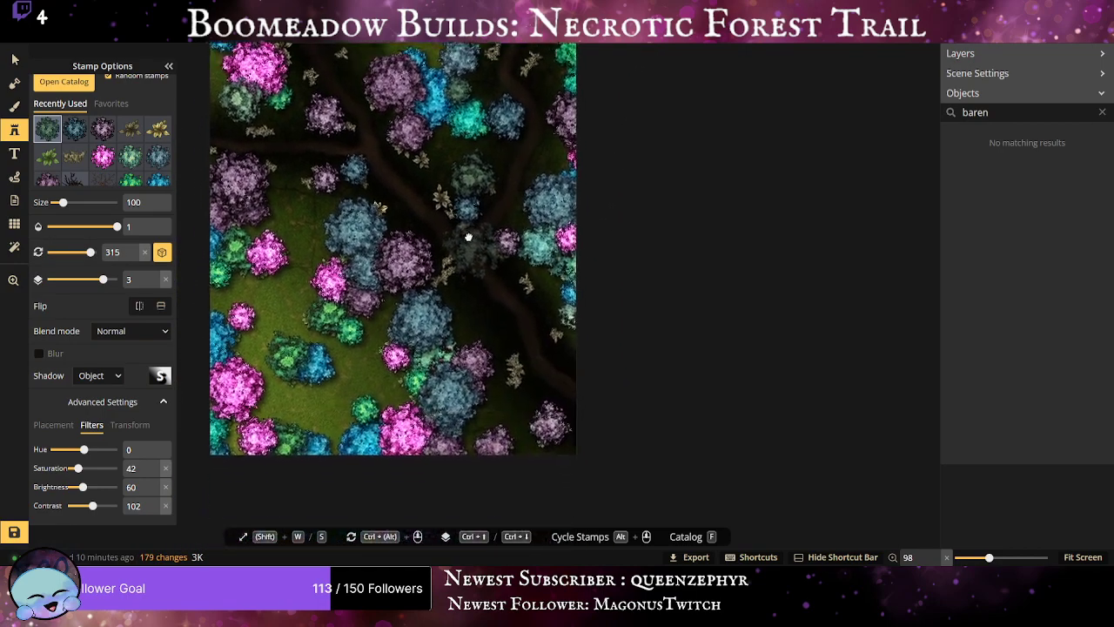
{"action": "scroll", "coordinate": [468, 237], "scroll_direction": "up", "scroll_amount": 1}
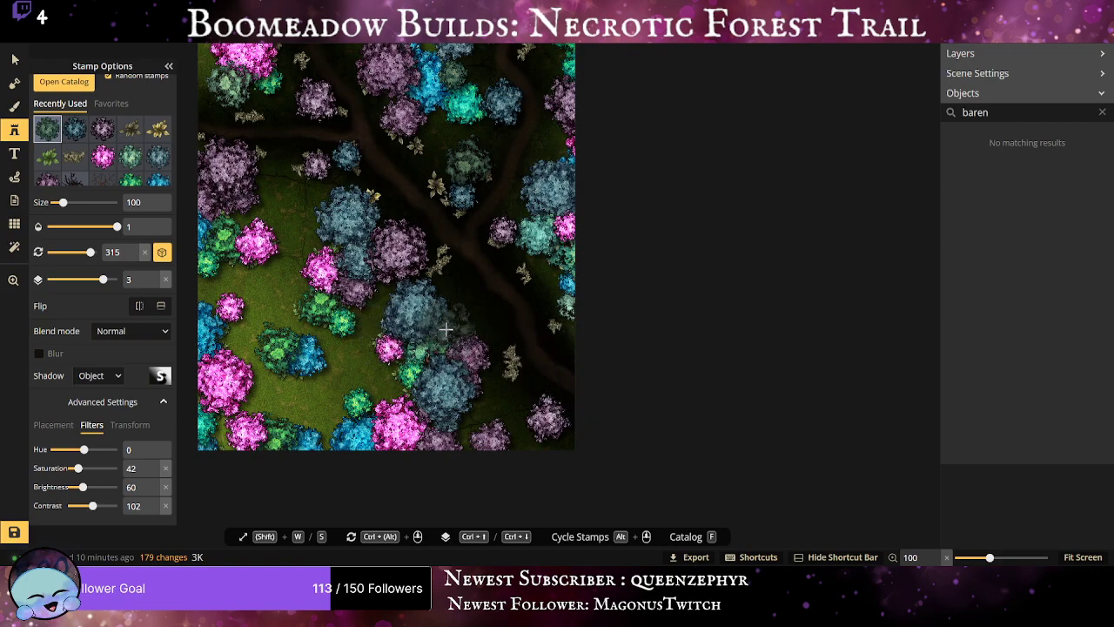
{"action": "left_click", "coordinate": [446, 329]}
Delete the bright green tree at the western side of the southern cluster.
{"action": "left_click", "coordinate": [14, 59]}
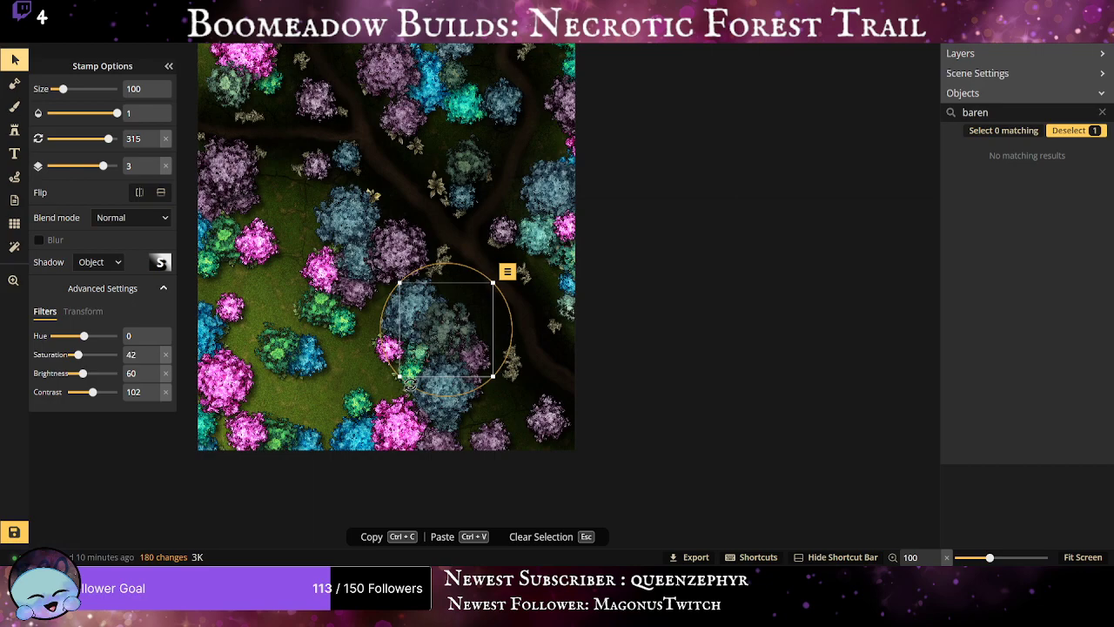
{"action": "left_click", "coordinate": [396, 387]}
{"action": "key", "text": "Delete"}
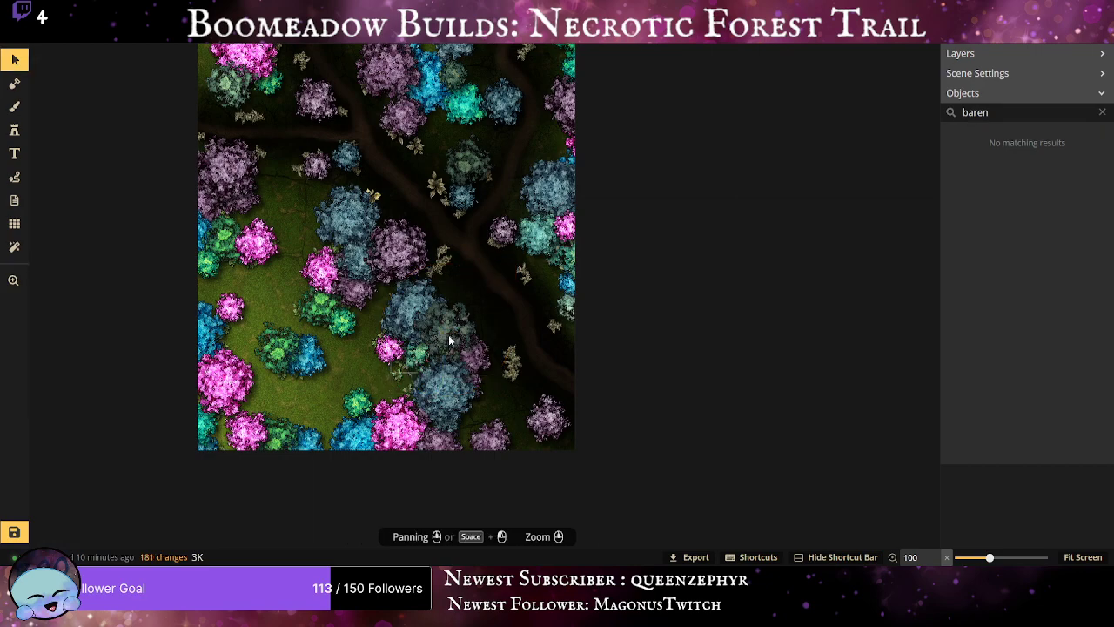
Move the large muted green tree southwest within its cluster and shift the small purple tree near the fork slightly west.
{"action": "left_click_drag", "start_coordinate": [451, 326], "coordinate": [424, 348]}
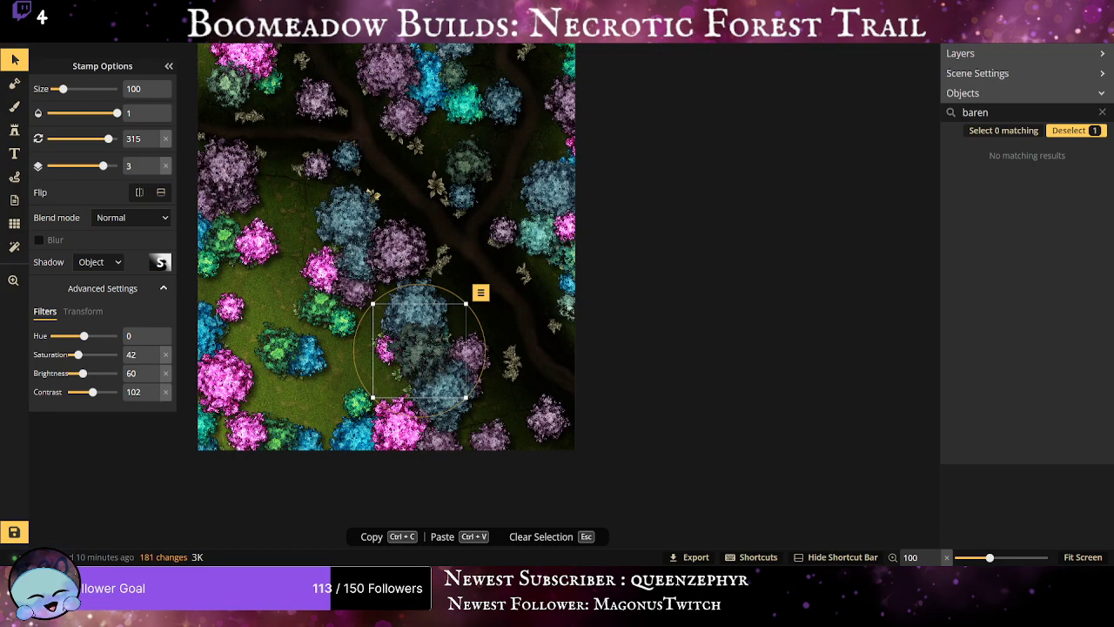
{"action": "mouse_move", "coordinate": [509, 237]}
{"action": "left_mouse_down"}
{"action": "mouse_move", "coordinate": [520, 249]}
{"action": "mouse_move", "coordinate": [497, 231]}
{"action": "left_mouse_up"}
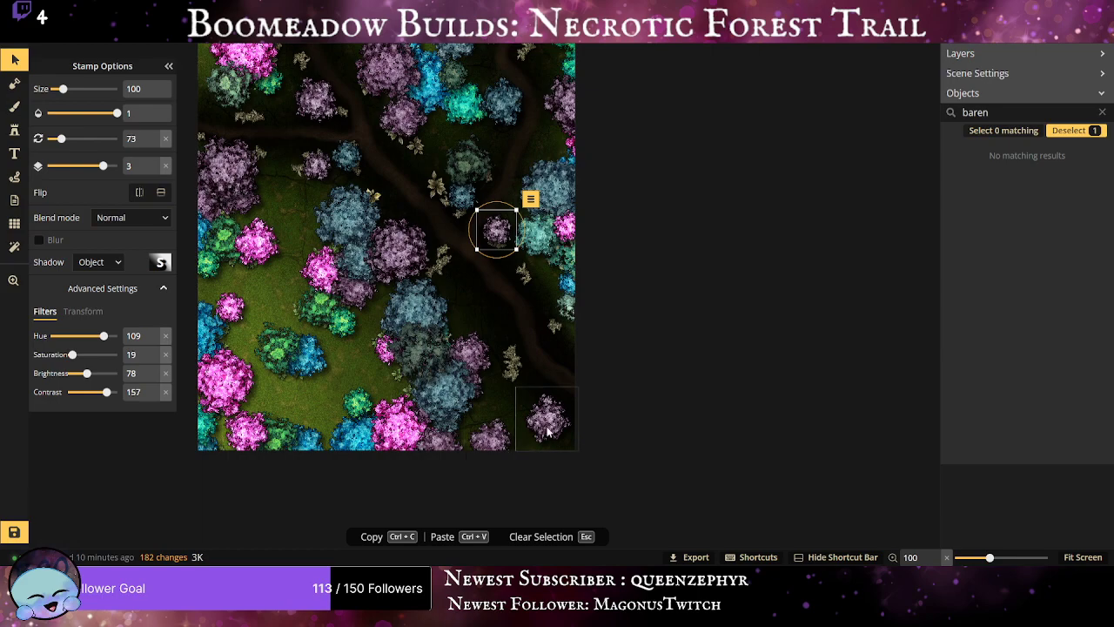
Place two size 100 muted green trees, one beside the southeastern purple tree and one against the bright pink tree in the western meadow.
{"action": "left_click", "coordinate": [14, 129]}
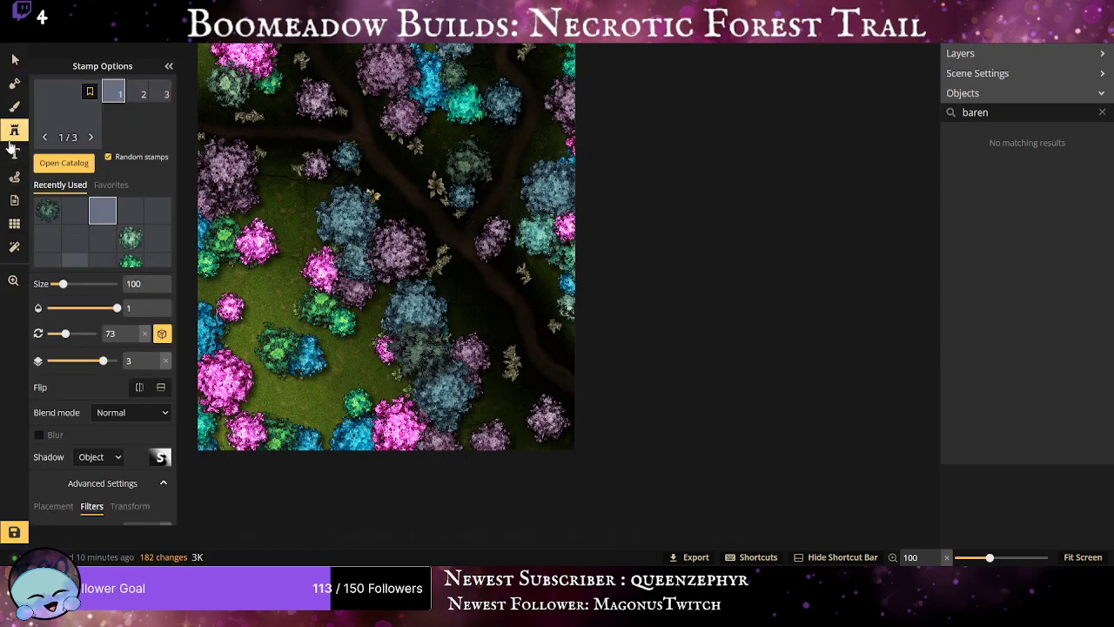
{"action": "left_click", "coordinate": [47, 210]}
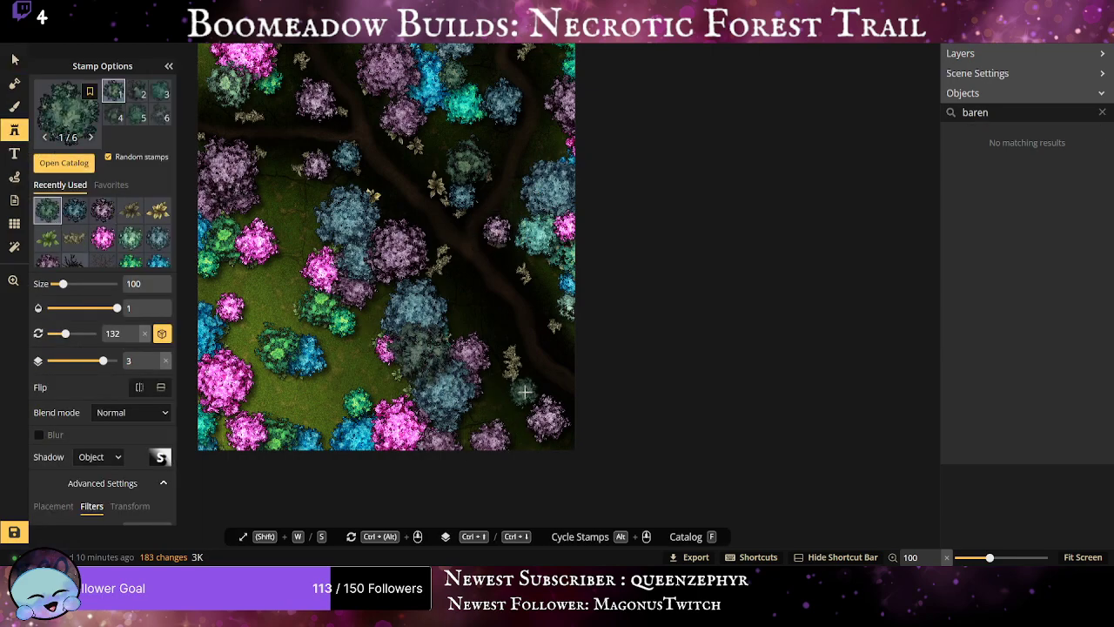
{"action": "left_click", "coordinate": [137, 91]}
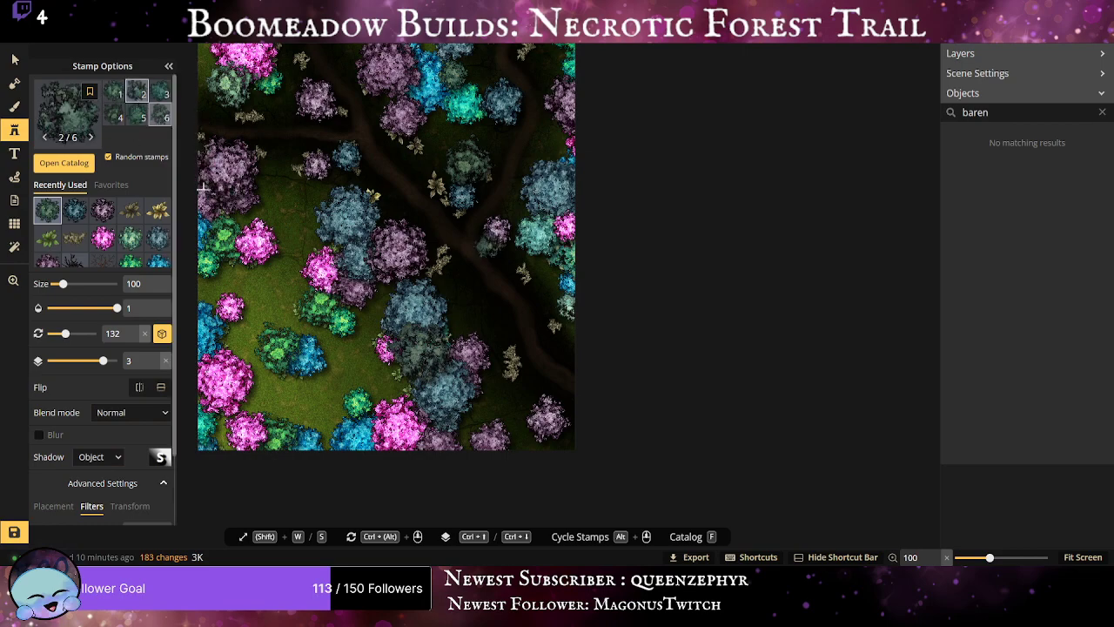
{"action": "left_click", "coordinate": [525, 392]}
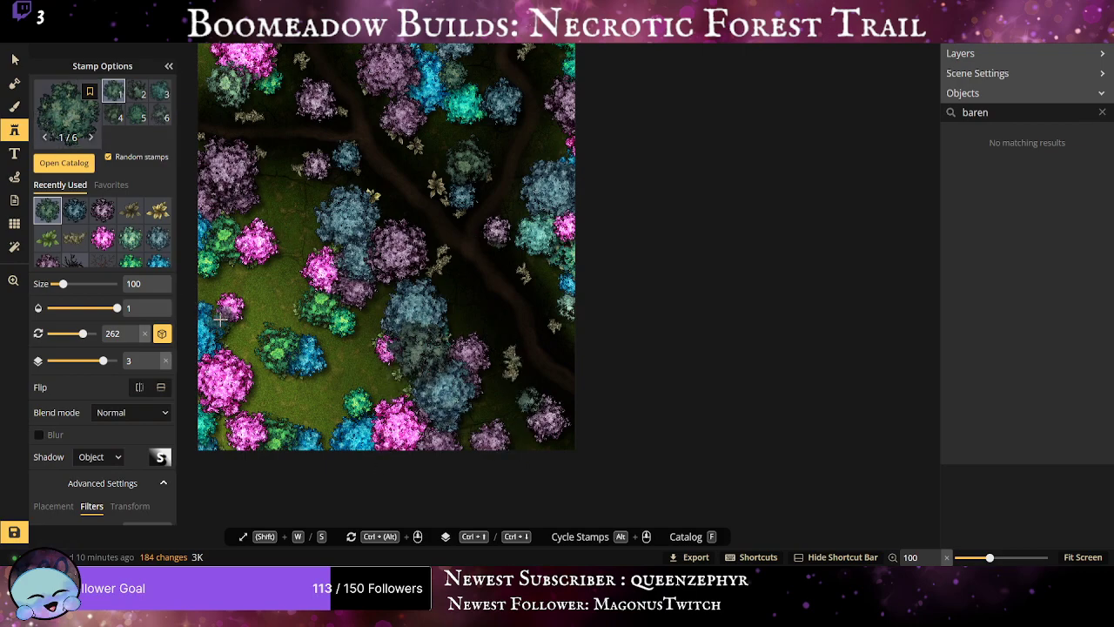
{"action": "left_click", "coordinate": [305, 287]}
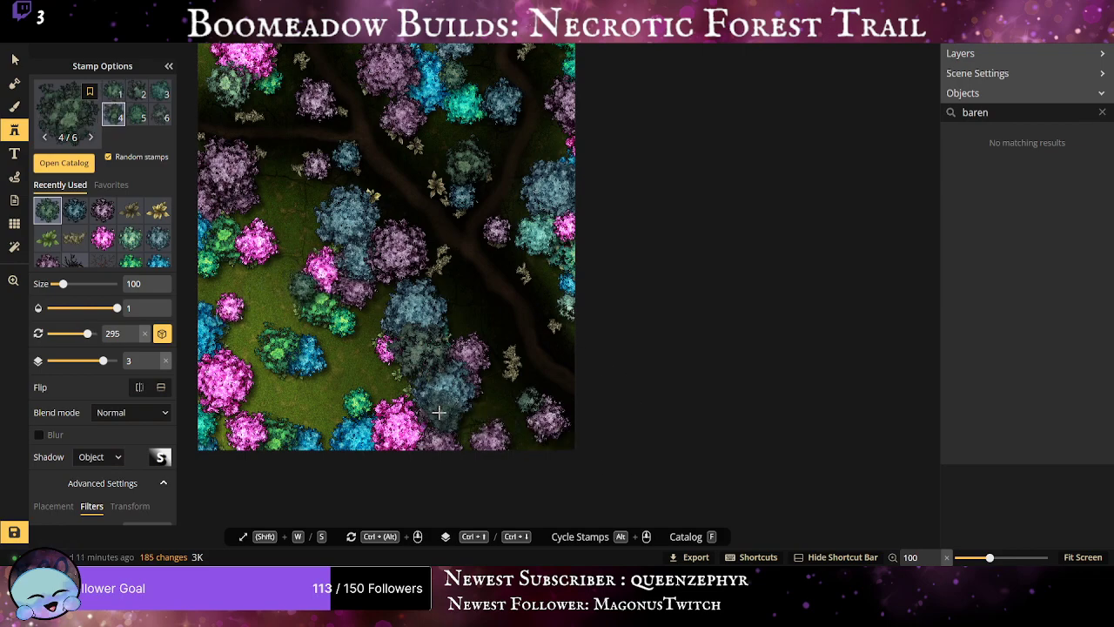
Choose the spiky green plant stamp from the Forest pack of Fantasy Battlemaps 2.0 in the catalog.
{"action": "scroll", "coordinate": [438, 412], "scroll_direction": "down", "scroll_amount": 2}
{"action": "left_click_drag", "start_coordinate": [355, 315], "coordinate": [445, 430]}
{"action": "scroll", "coordinate": [290, 373], "scroll_direction": "up", "scroll_amount": 1}
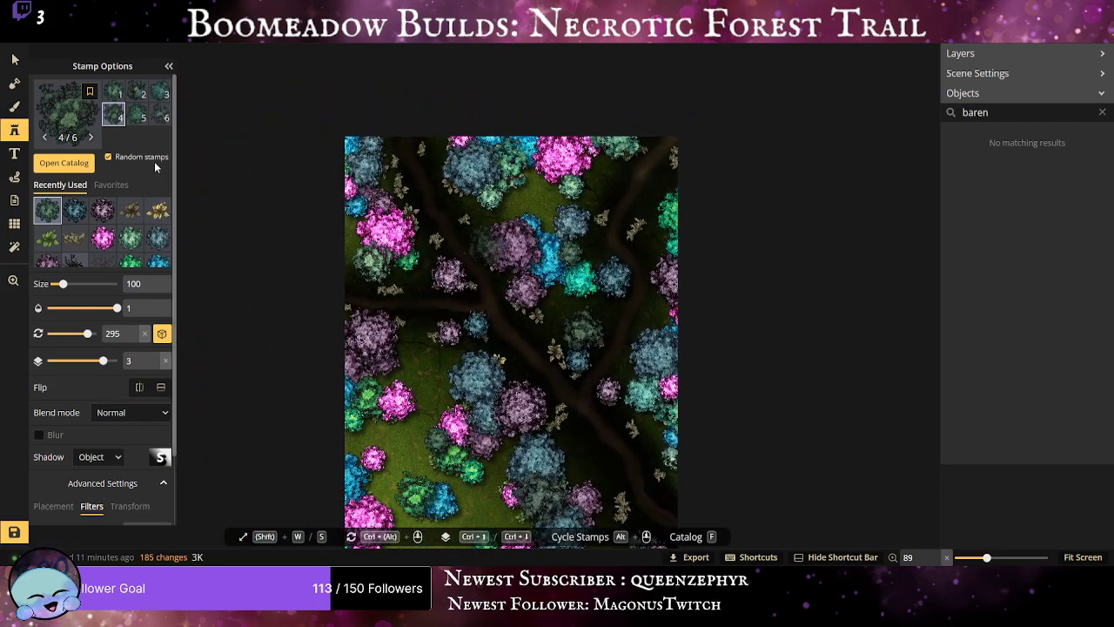
{"action": "left_click", "coordinate": [49, 119]}
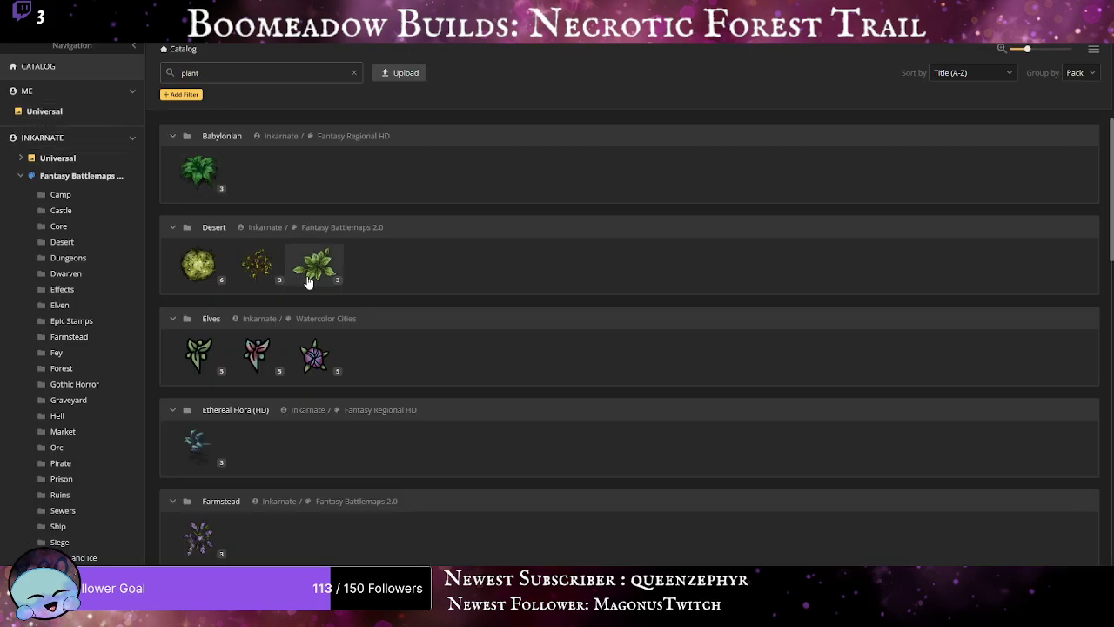
{"action": "scroll", "coordinate": [308, 279], "scroll_direction": "down", "scroll_amount": 3}
{"action": "scroll", "coordinate": [308, 274], "scroll_direction": "down", "scroll_amount": 2}
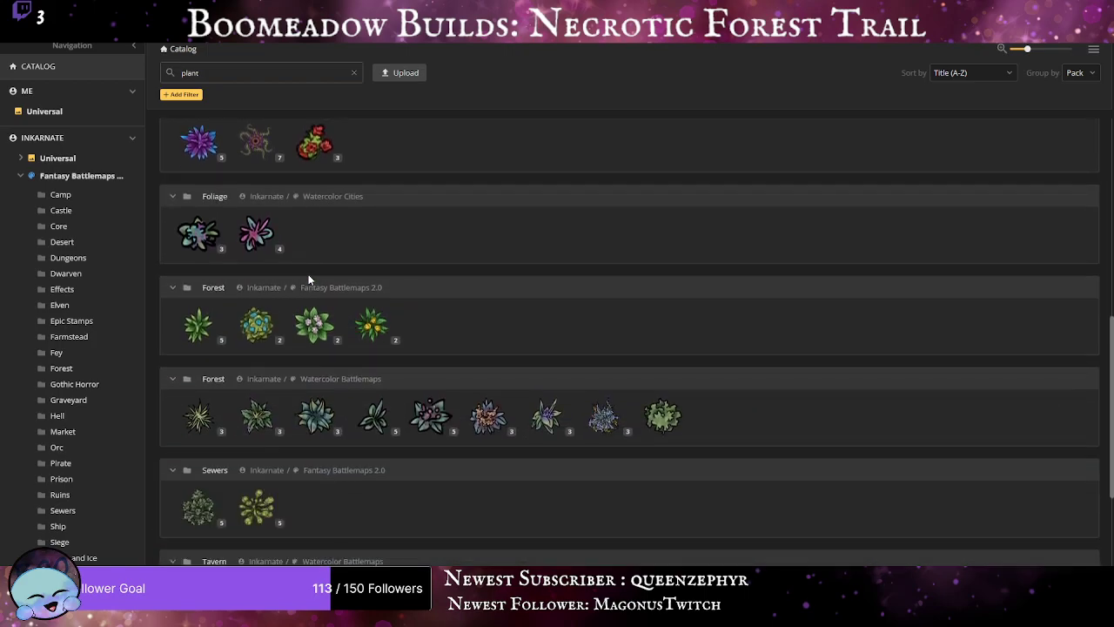
{"action": "scroll", "coordinate": [200, 291], "scroll_direction": "down", "scroll_amount": 1}
{"action": "left_click", "coordinate": [198, 228]}
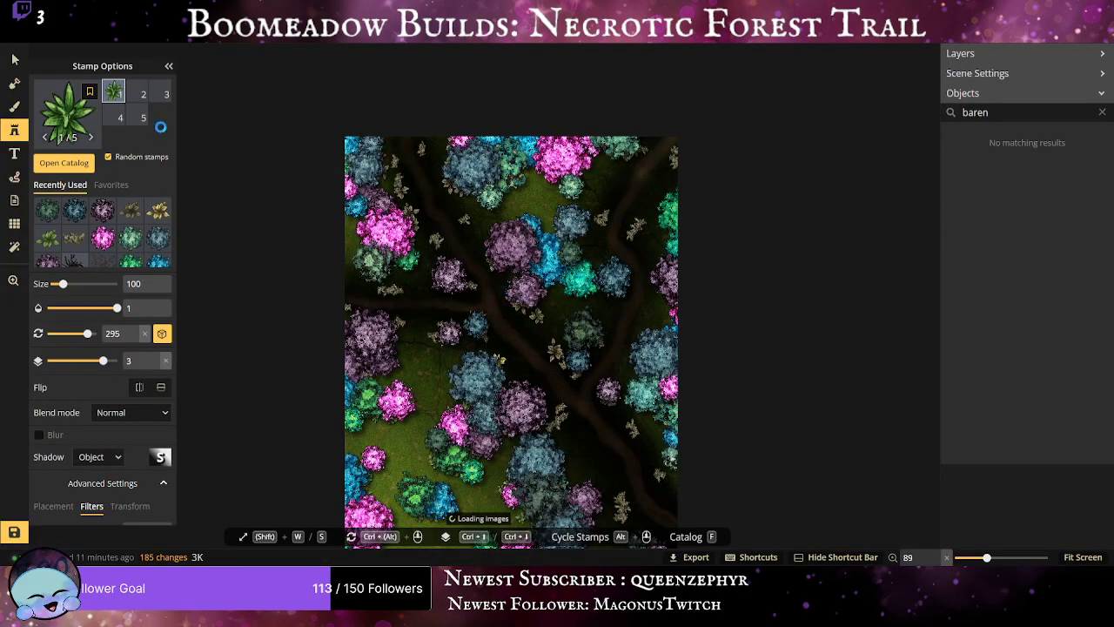
Recolour the plant stamp to a dead brown with hue -50, saturation 102, brightness 53 and contrast 112.
{"action": "scroll", "coordinate": [60, 450], "scroll_direction": "down", "scroll_amount": 1}
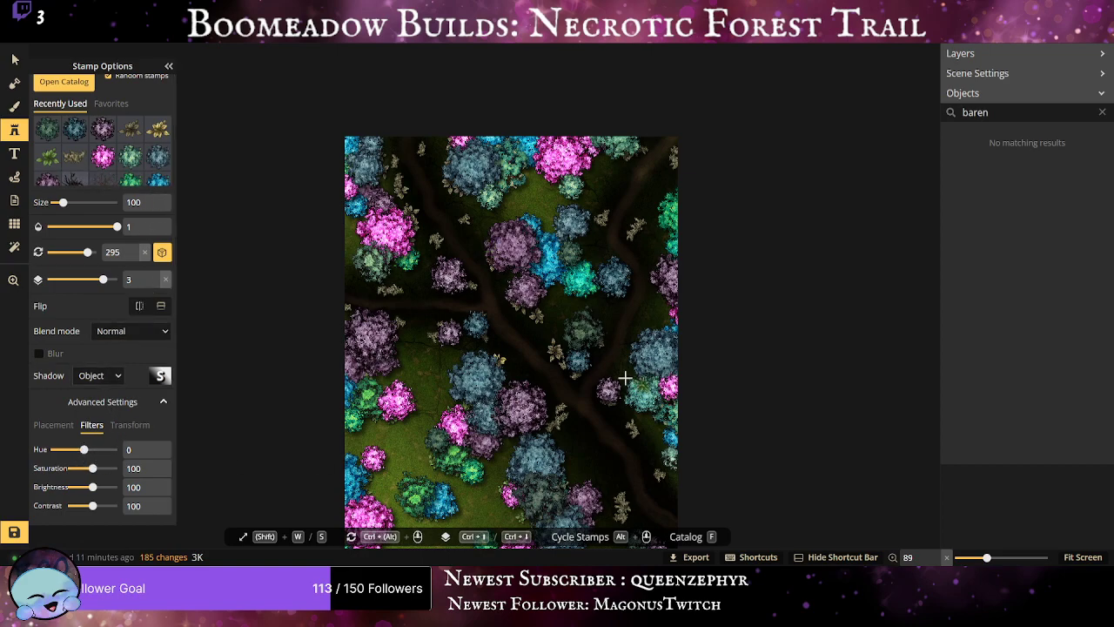
{"action": "scroll", "coordinate": [429, 376], "scroll_direction": "up", "scroll_amount": 3}
{"action": "scroll", "coordinate": [429, 376], "scroll_direction": "up", "scroll_amount": 3}
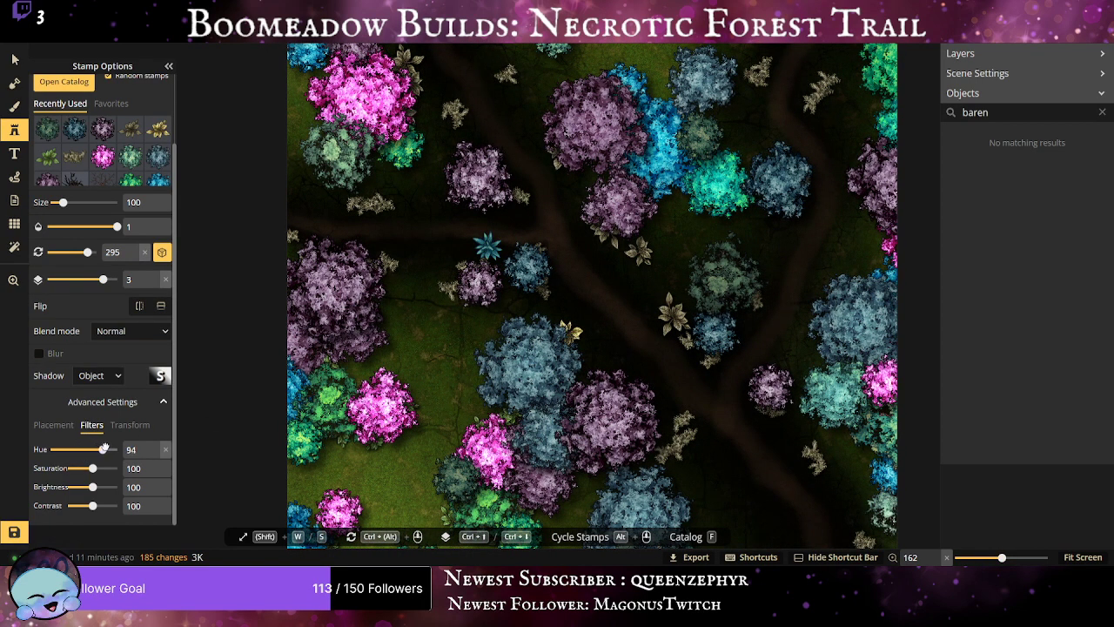
{"action": "left_click_drag", "start_coordinate": [117, 450], "coordinate": [88, 468]}
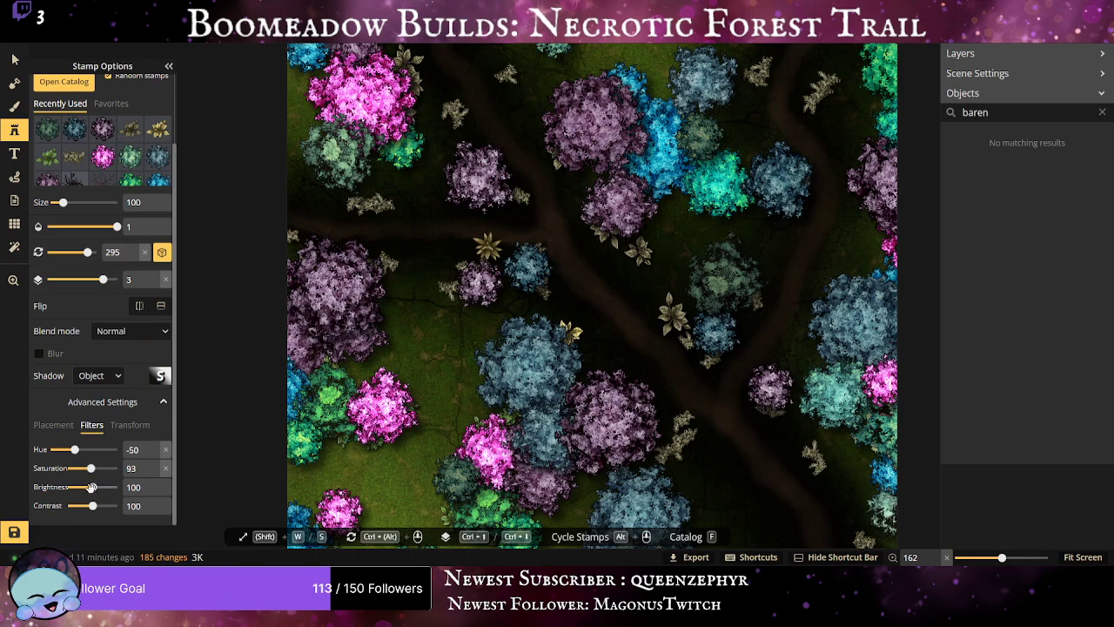
{"action": "left_click_drag", "start_coordinate": [91, 488], "coordinate": [85, 487]}
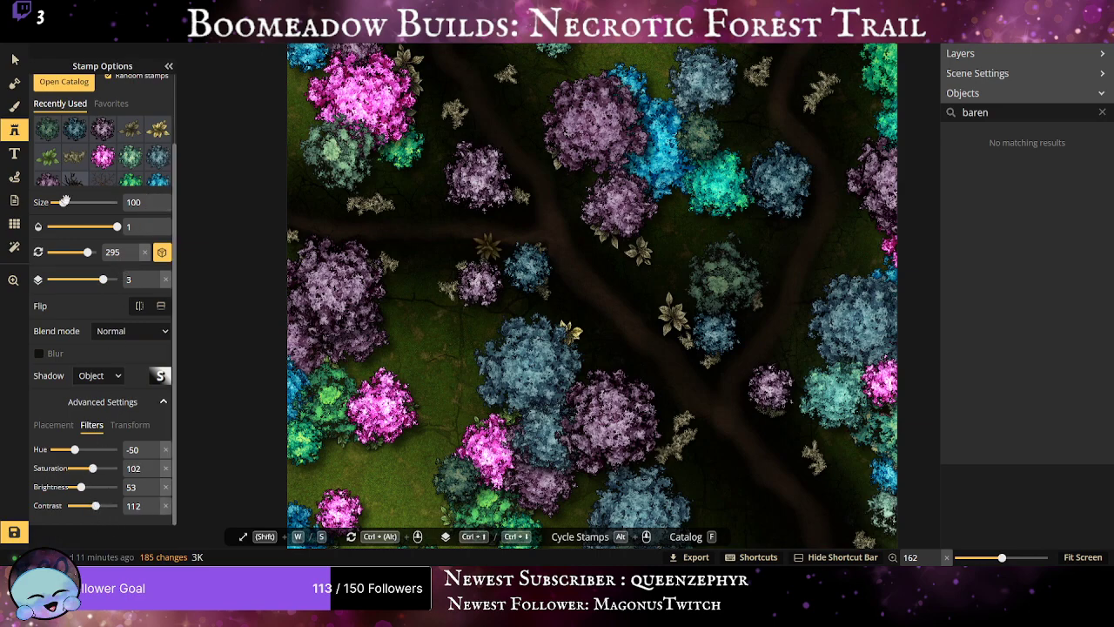
Try a size 150 brown plant below the muted green tree north of the western trail, and undo the placement.
{"action": "left_click_drag", "start_coordinate": [63, 202], "coordinate": [71, 201]}
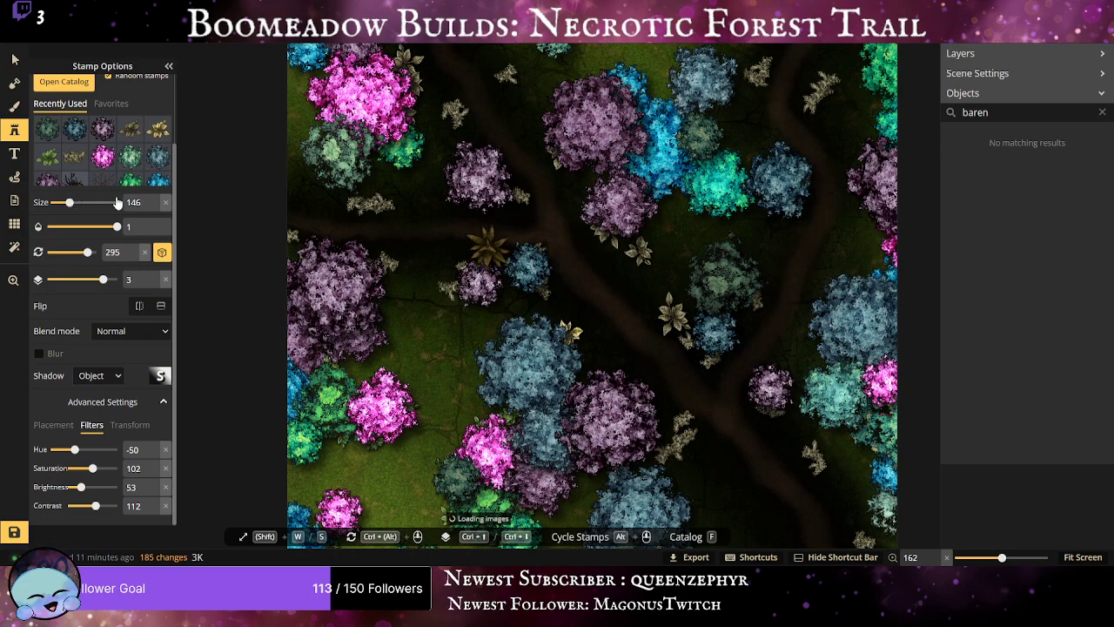
{"action": "double_click", "coordinate": [153, 202]}
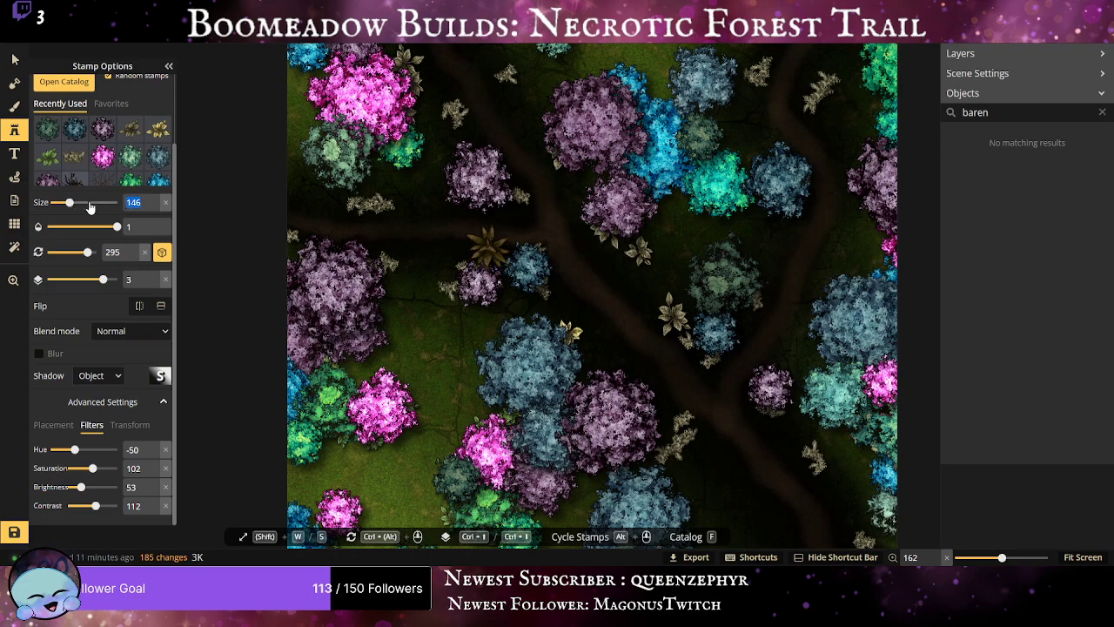
{"action": "type", "text": "150"}
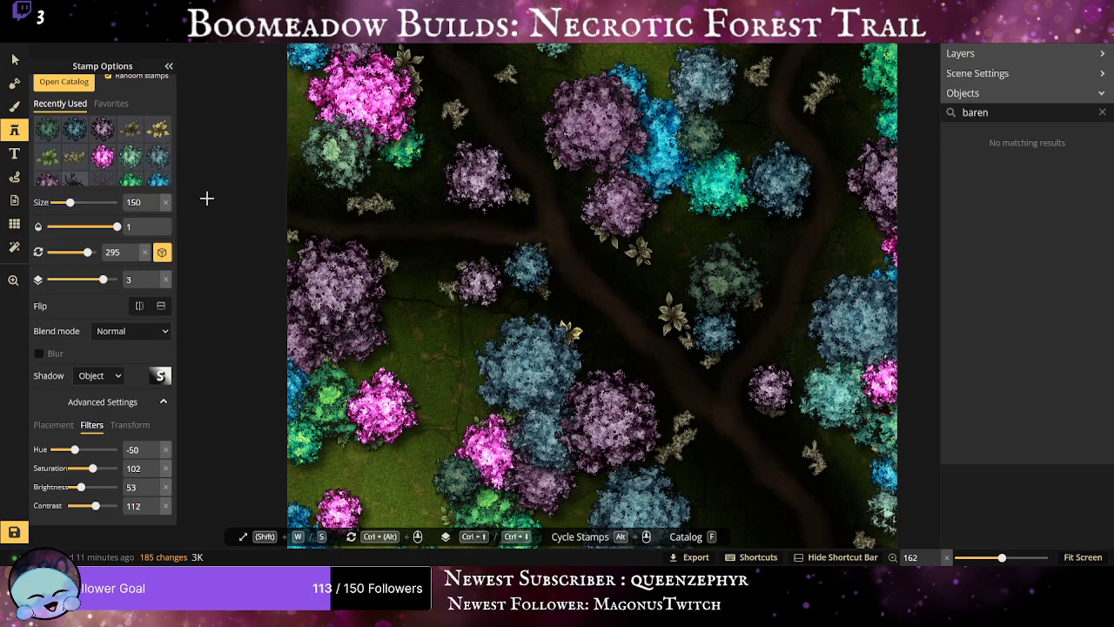
{"action": "left_click", "coordinate": [341, 194]}
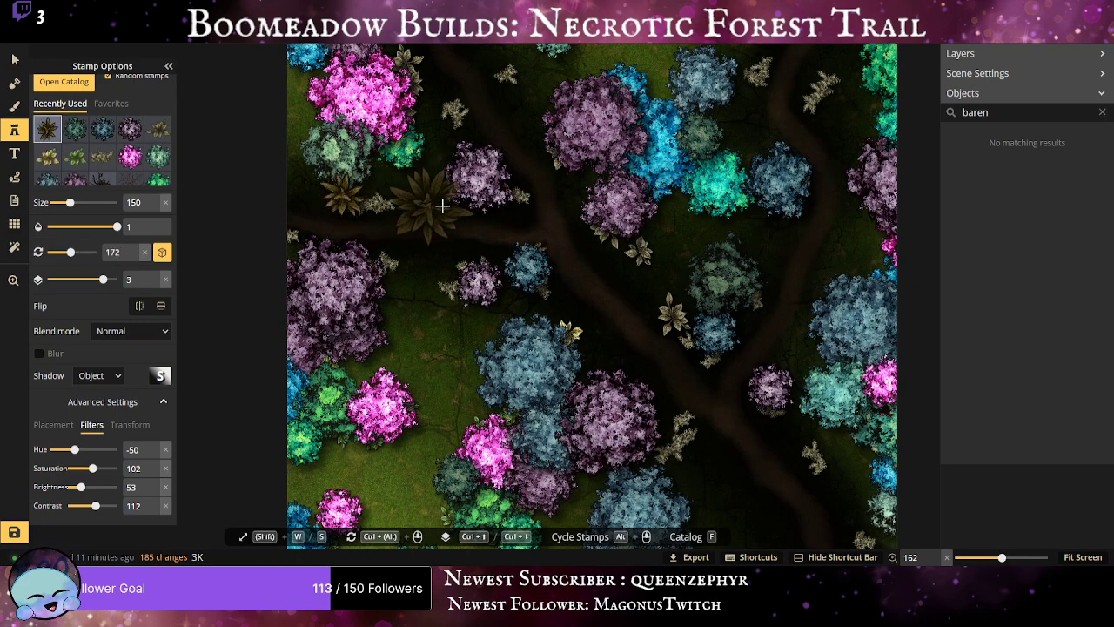
{"action": "key", "text": "ctrl+z"}
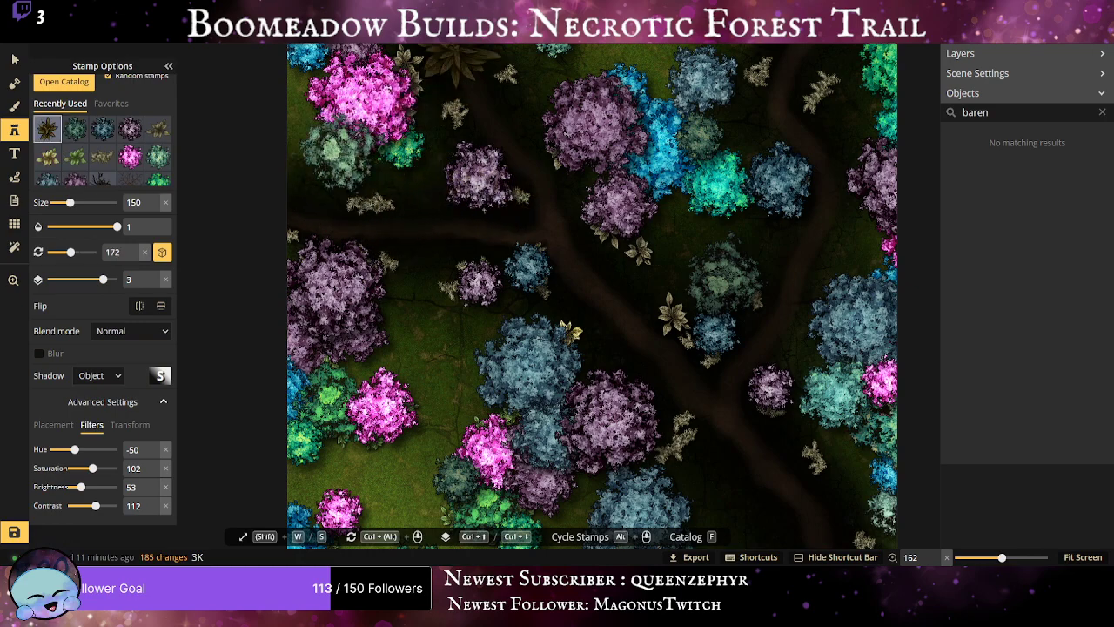
Place a size 50 brown plant on layer 2 at the foot of the muted green tree north of the western trail.
{"action": "key", "text": "ctrl+bracketleft"}
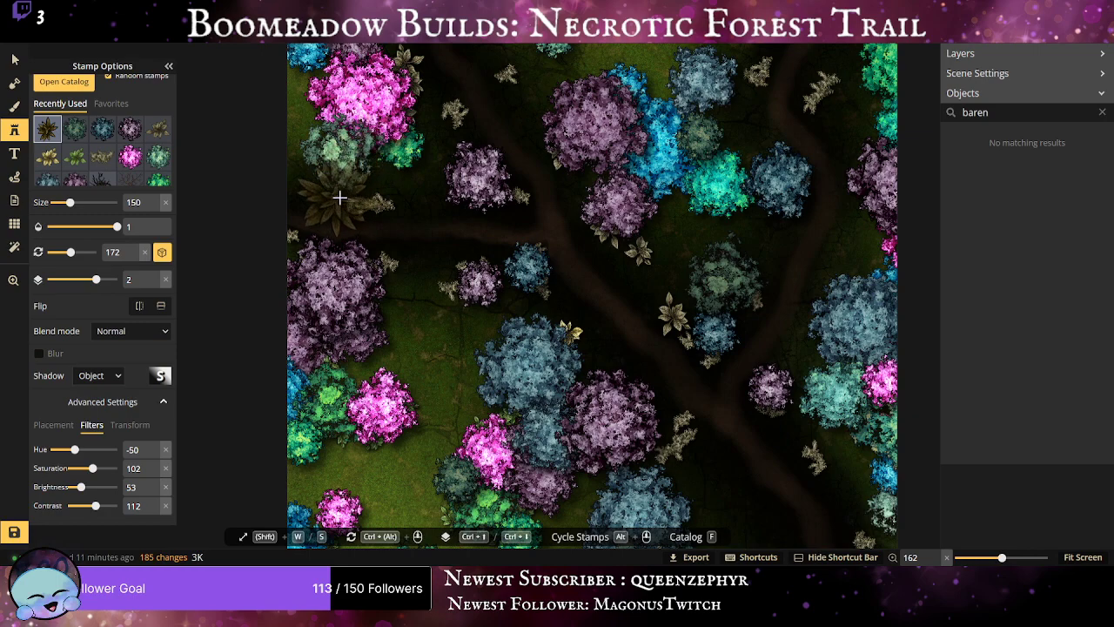
{"action": "left_click_drag", "start_coordinate": [145, 203], "coordinate": [11, 178]}
{"action": "type", "text": "100"}
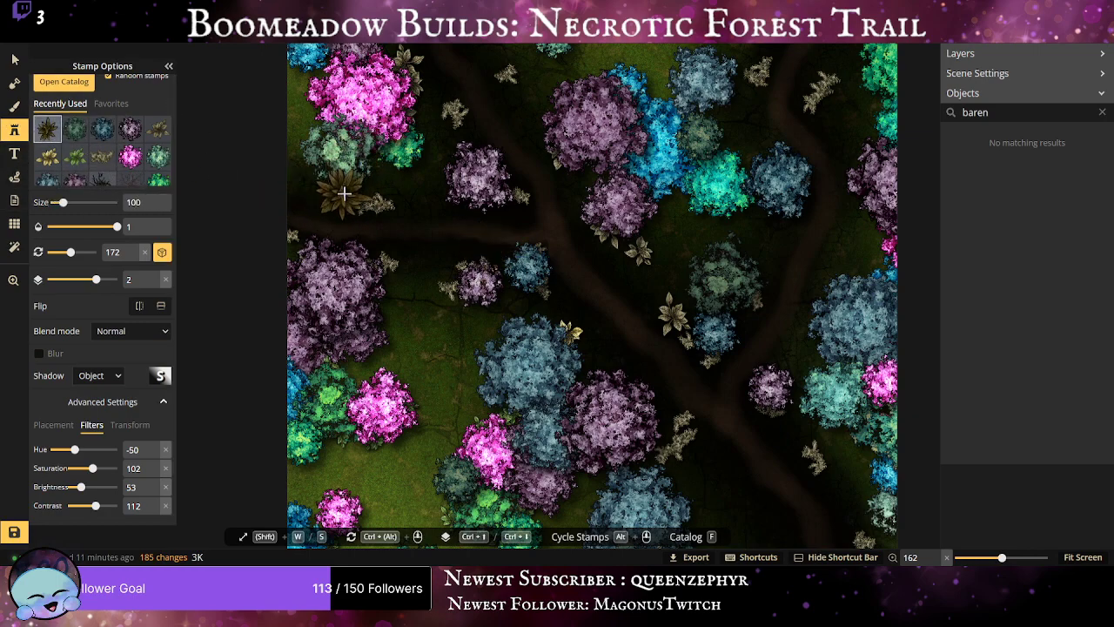
{"action": "left_click_drag", "start_coordinate": [146, 203], "coordinate": [2, 202]}
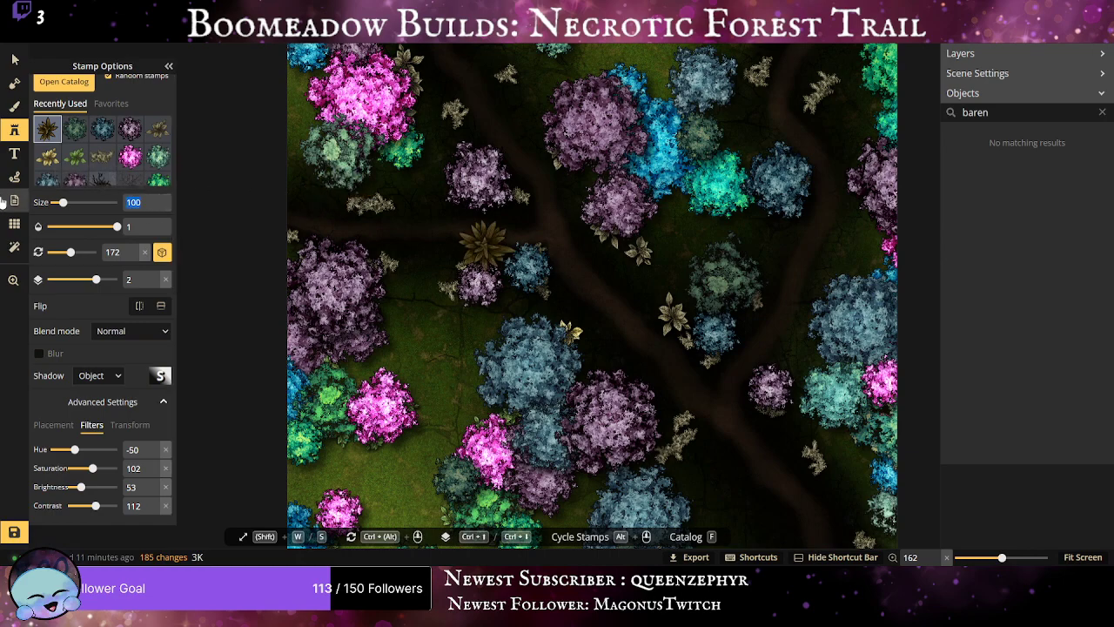
{"action": "type", "text": "50"}
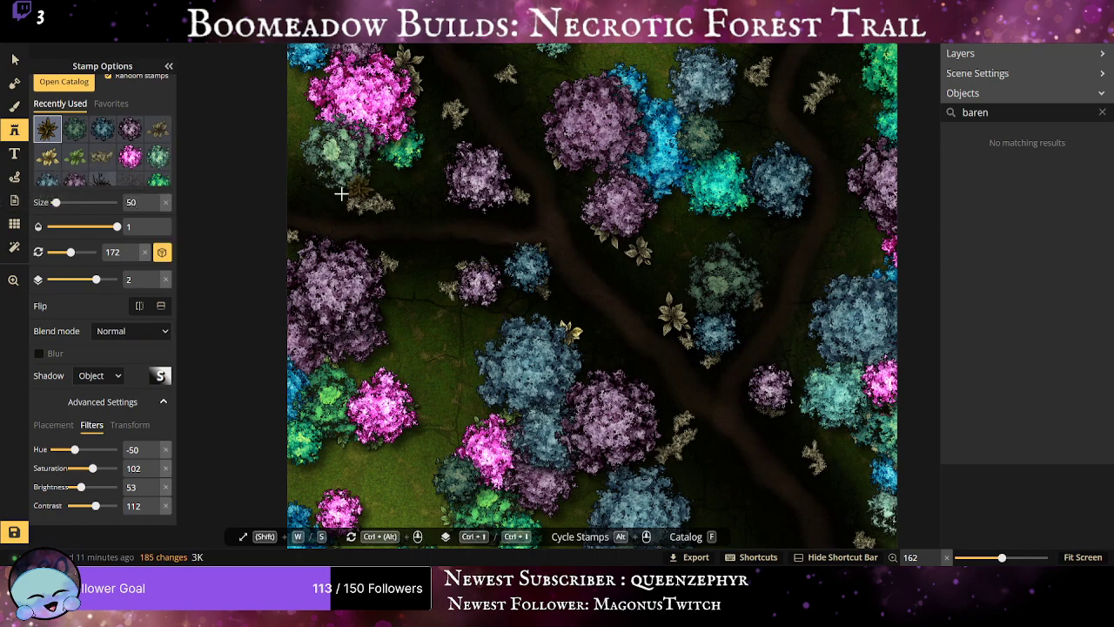
{"action": "left_click", "coordinate": [346, 194]}
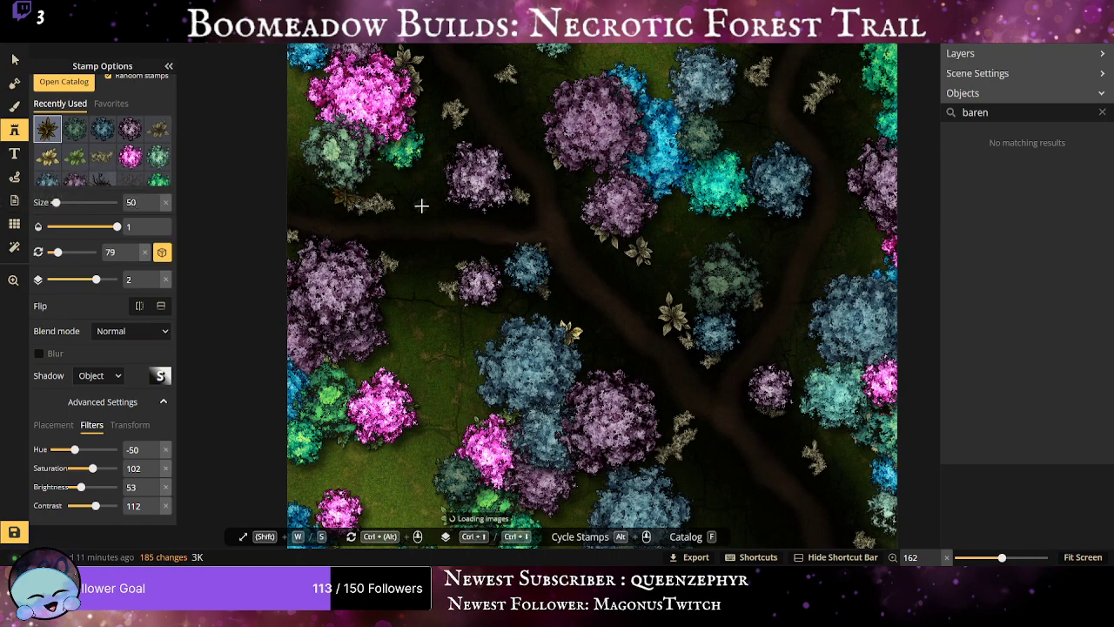
Place brown plants around the edges of the purple trees on both sides of the trail near the western junction.
{"action": "left_click", "coordinate": [516, 208]}
{"action": "left_click", "coordinate": [517, 207]}
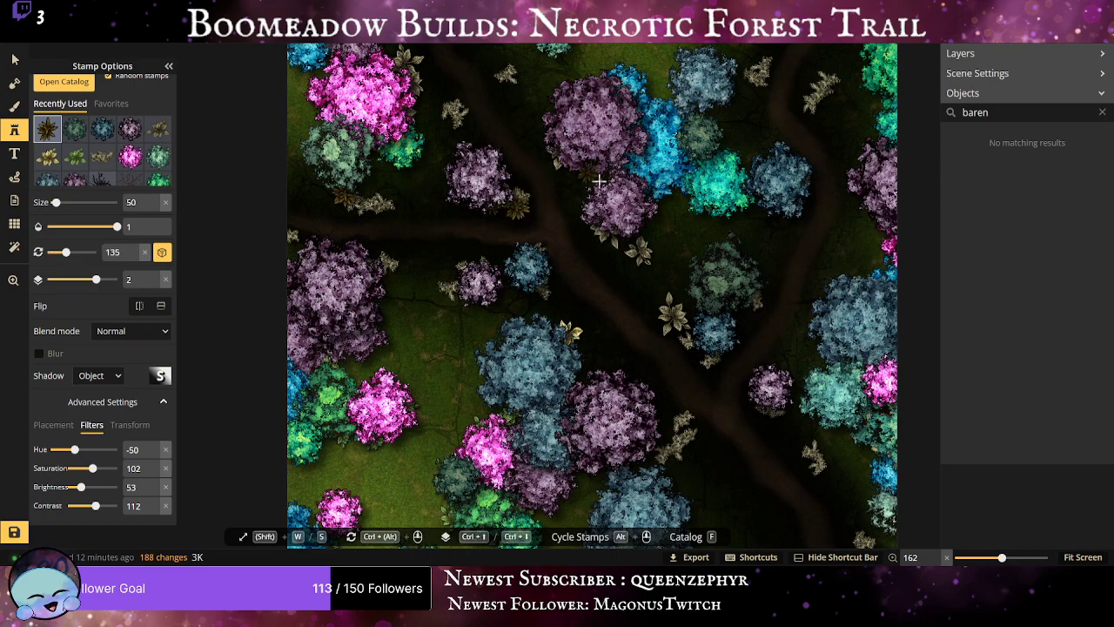
{"action": "left_click", "coordinate": [611, 237]}
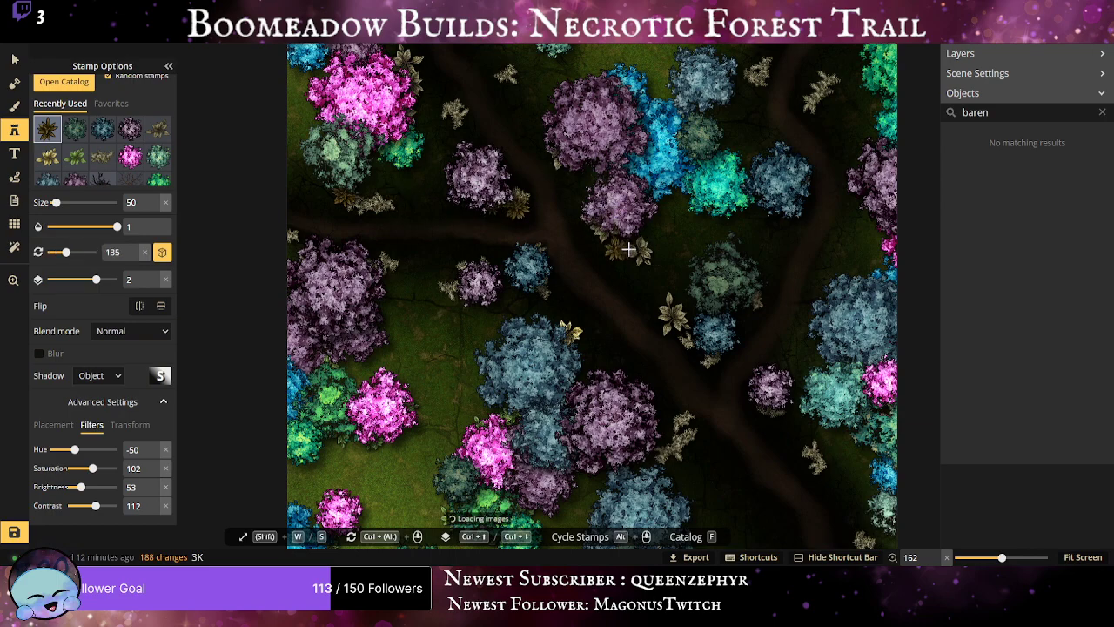
{"action": "left_click", "coordinate": [584, 199]}
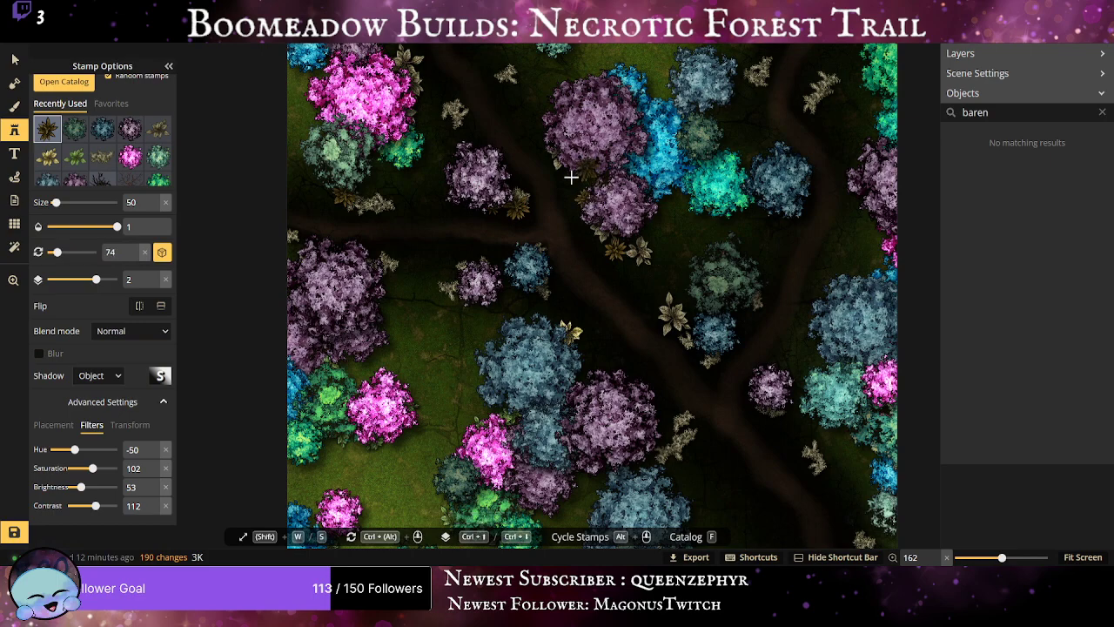
{"action": "left_click", "coordinate": [591, 189]}
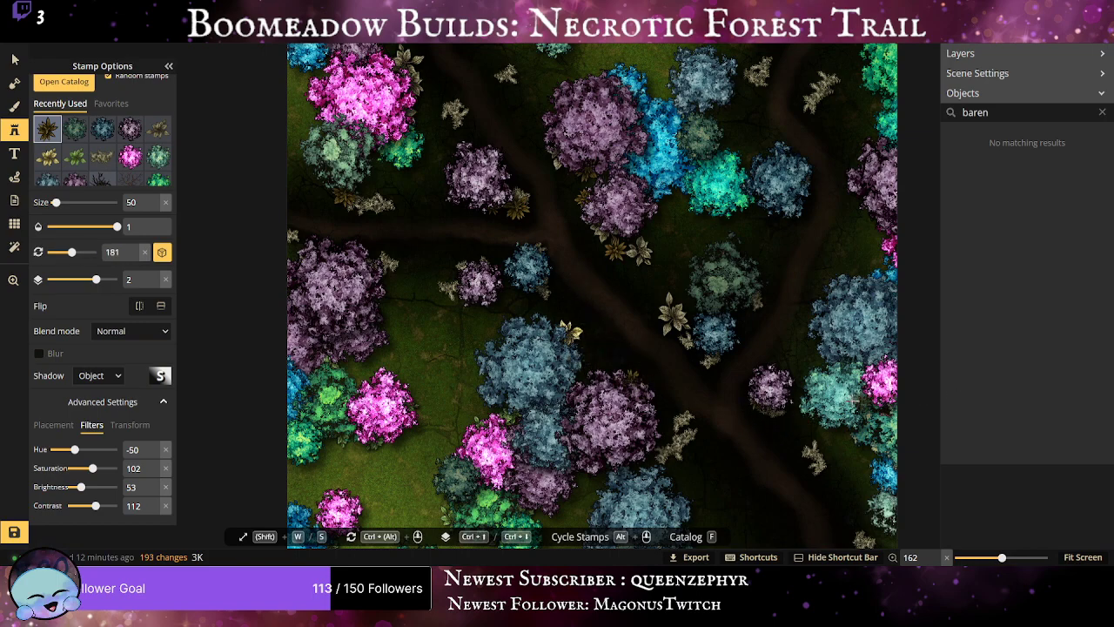
Scatter size 50 brown plants among the foliage along the northern trail and nudge the one at the map's northern edge.
{"action": "scroll", "coordinate": [666, 313], "scroll_direction": "down", "scroll_amount": 3}
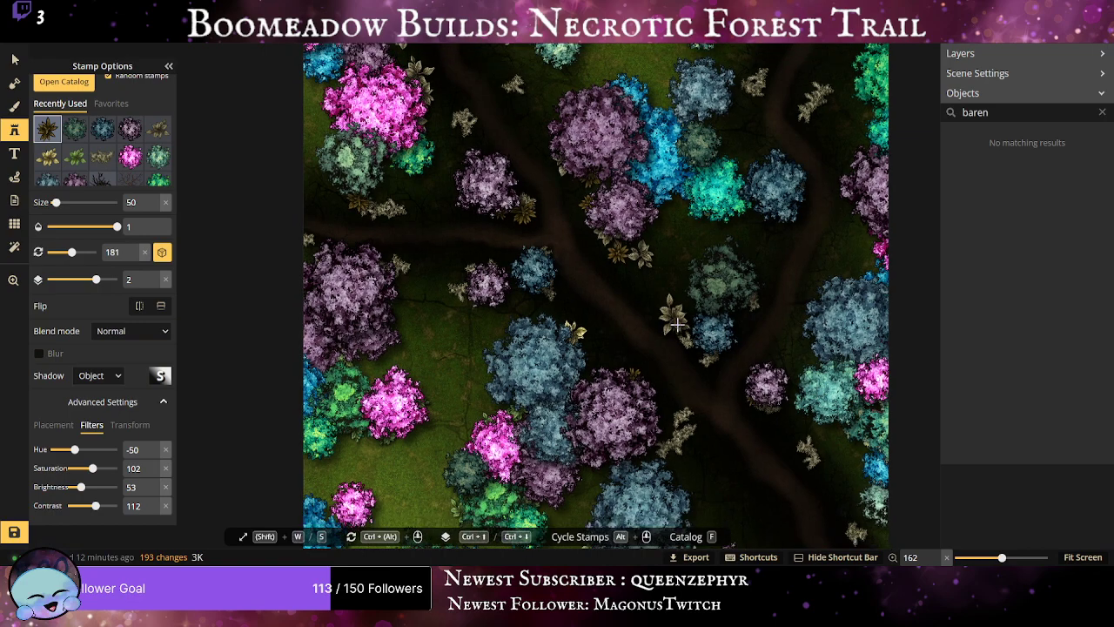
{"action": "left_click_drag", "start_coordinate": [575, 181], "coordinate": [599, 401]}
{"action": "scroll", "coordinate": [563, 287], "scroll_direction": "up", "scroll_amount": 6}
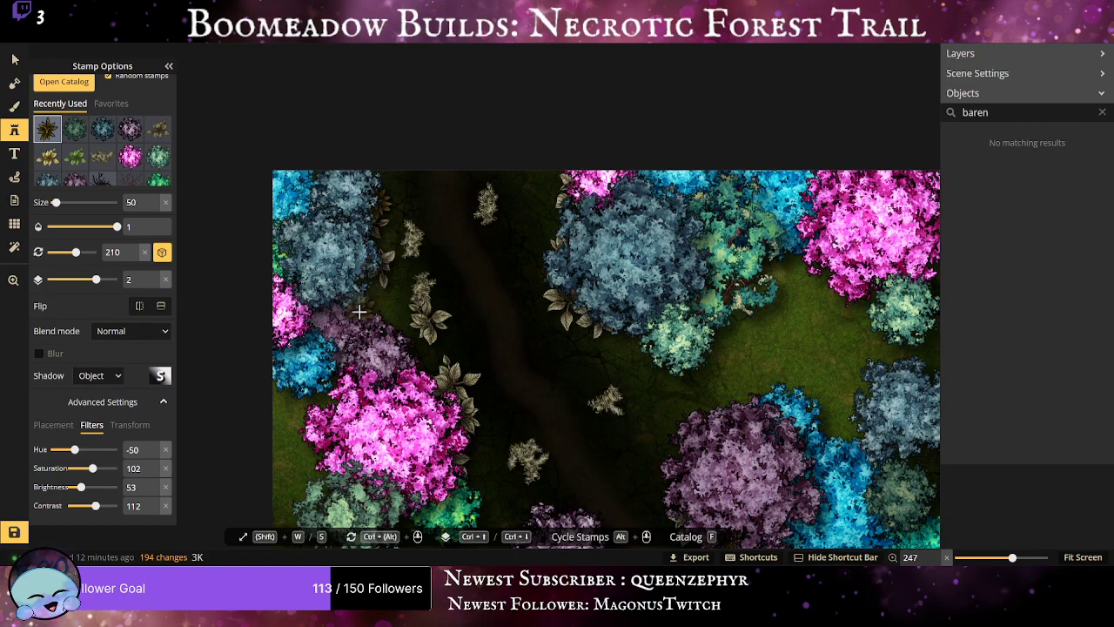
{"action": "left_click", "coordinate": [430, 304]}
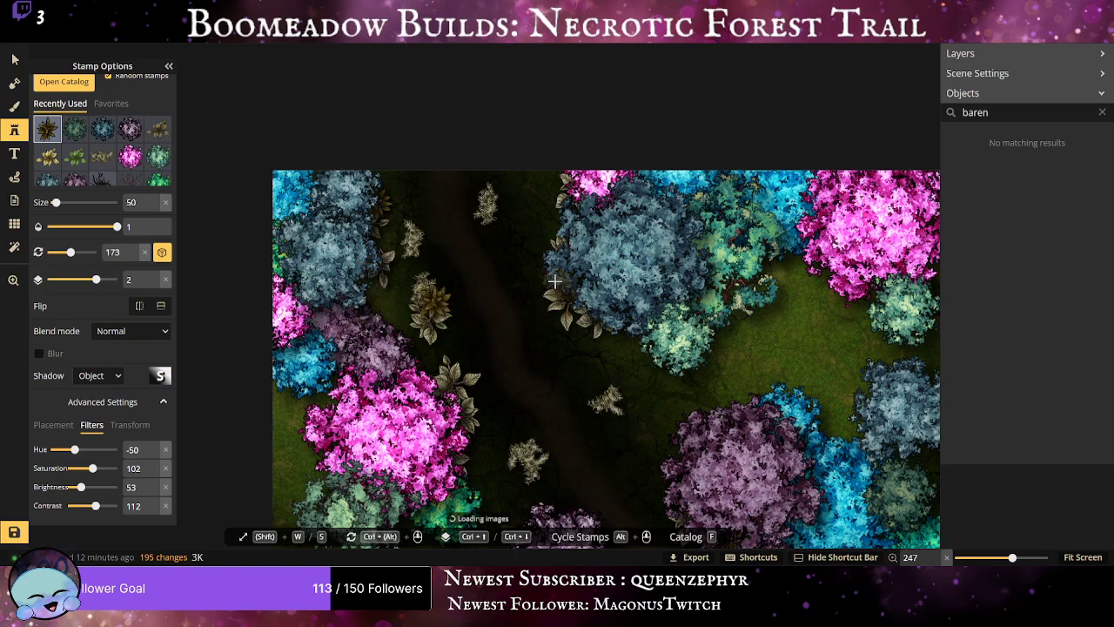
{"action": "left_click", "coordinate": [671, 338]}
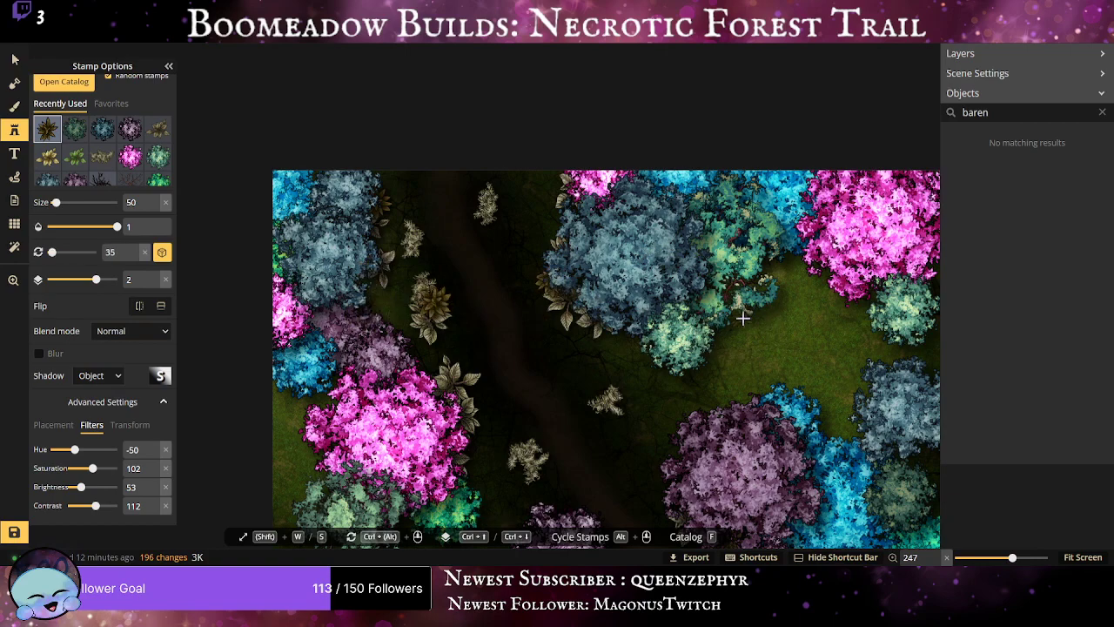
{"action": "left_click", "coordinate": [603, 392]}
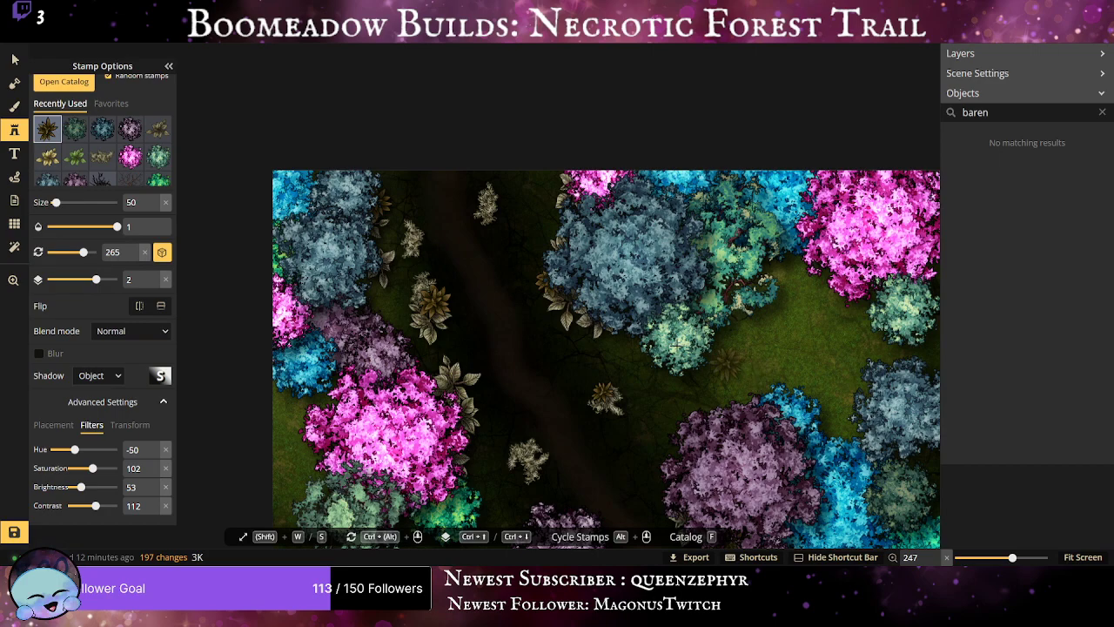
{"action": "left_click", "coordinate": [552, 173]}
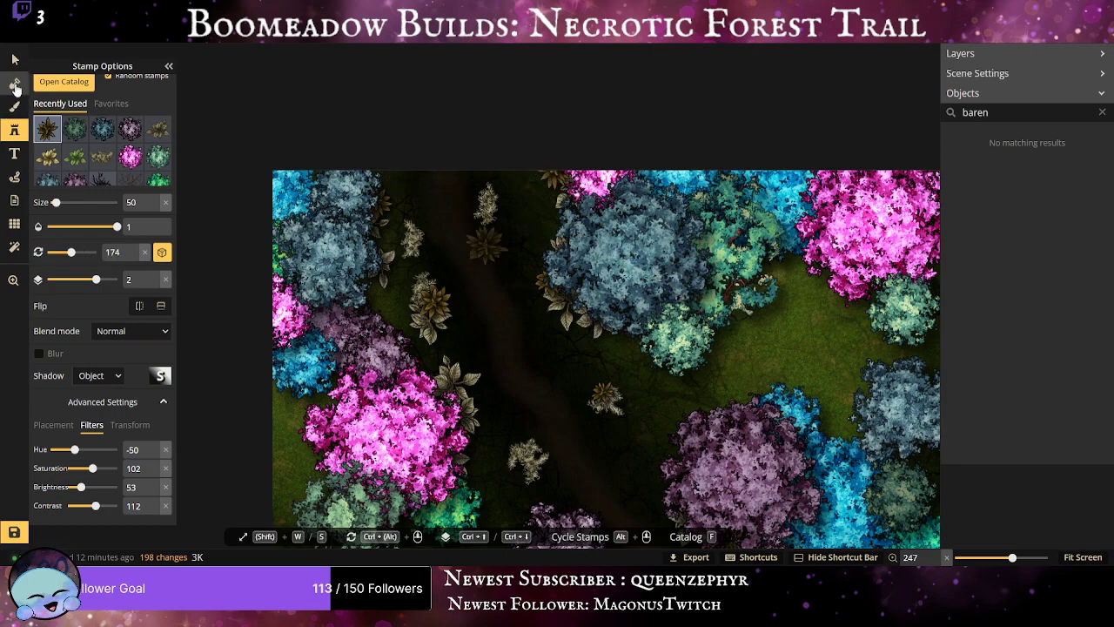
{"action": "left_click", "coordinate": [15, 58]}
{"action": "left_click", "coordinate": [554, 174]}
{"action": "left_click_drag", "start_coordinate": [555, 180], "coordinate": [557, 177]}
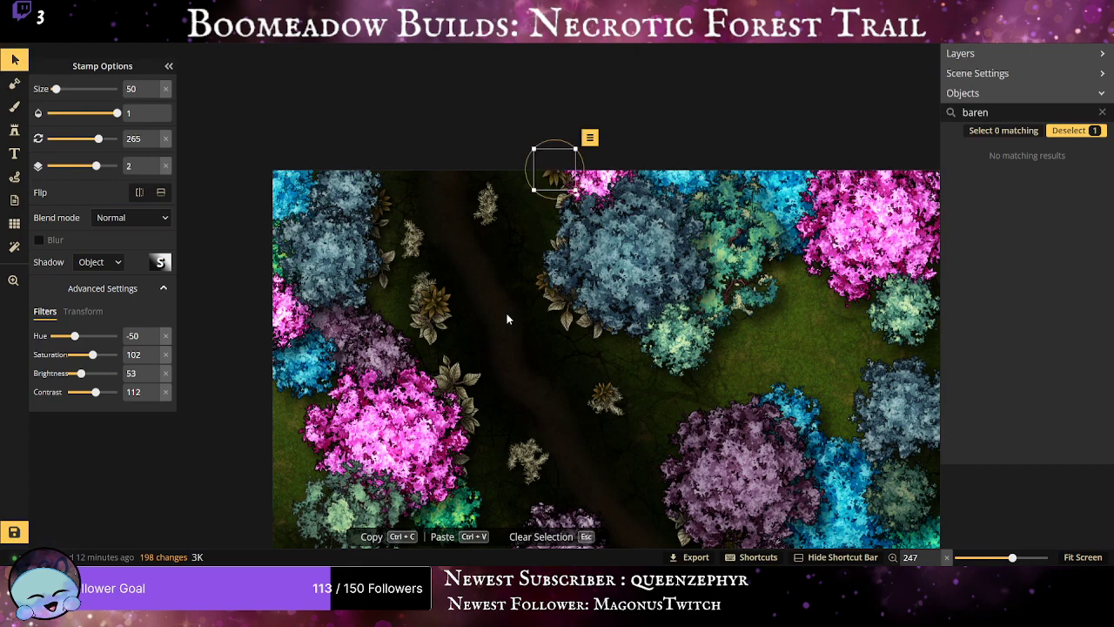
Place a brown plant against the western side of the large purple tree east of the trail.
{"action": "left_click", "coordinate": [15, 129]}
{"action": "left_click", "coordinate": [648, 470]}
{"action": "left_click_drag", "start_coordinate": [648, 439], "coordinate": [616, 197]}
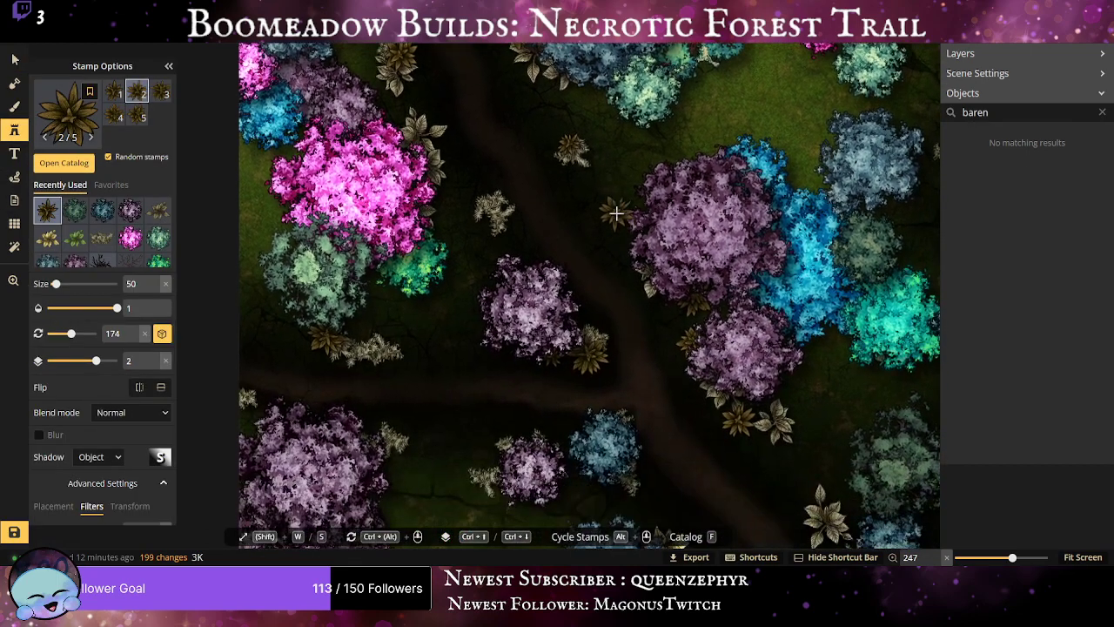
Place size 50 brown plants around the large purple tree, the small blue tree at the trail fork and the small purple tree east of it.
{"action": "left_click", "coordinate": [801, 350]}
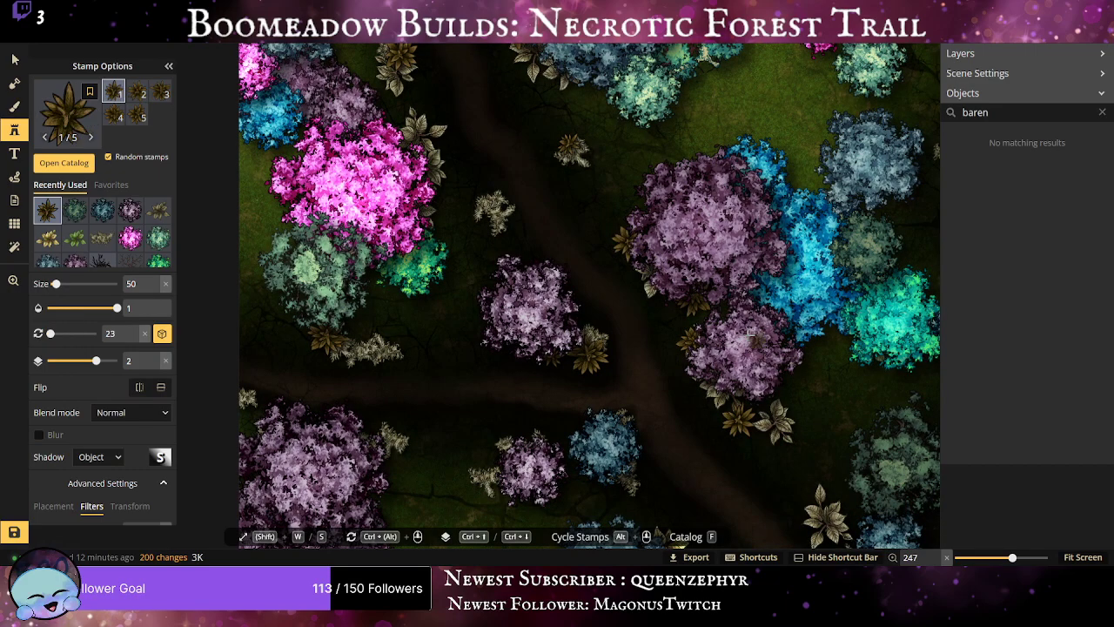
{"action": "left_click_drag", "start_coordinate": [763, 419], "coordinate": [634, 77]}
{"action": "scroll", "coordinate": [635, 76], "scroll_direction": "up", "scroll_amount": 1}
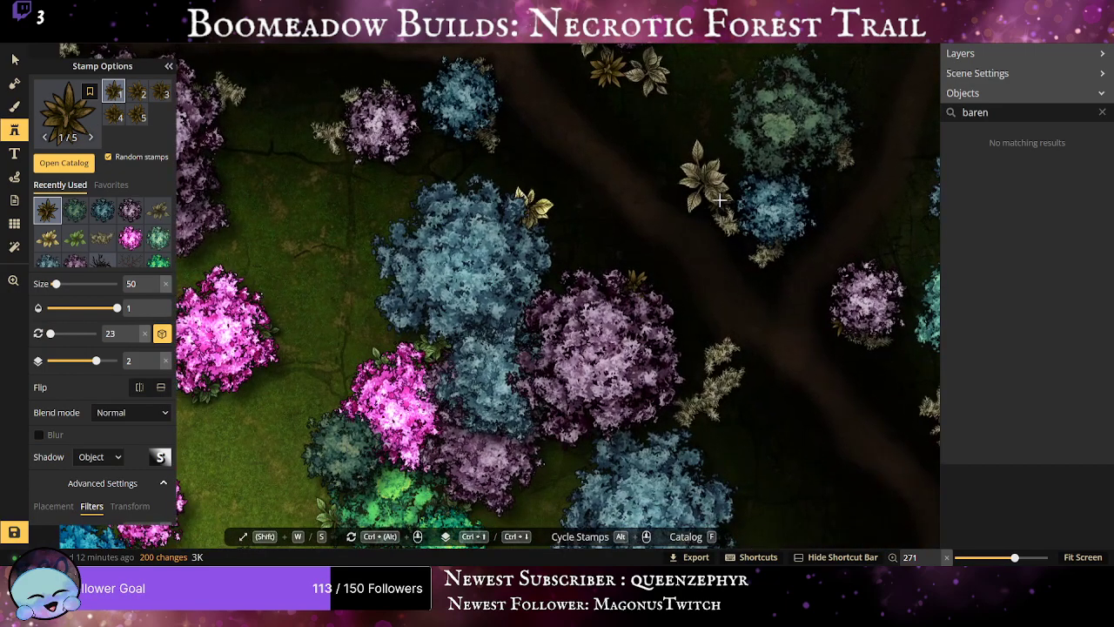
{"action": "left_click", "coordinate": [725, 205]}
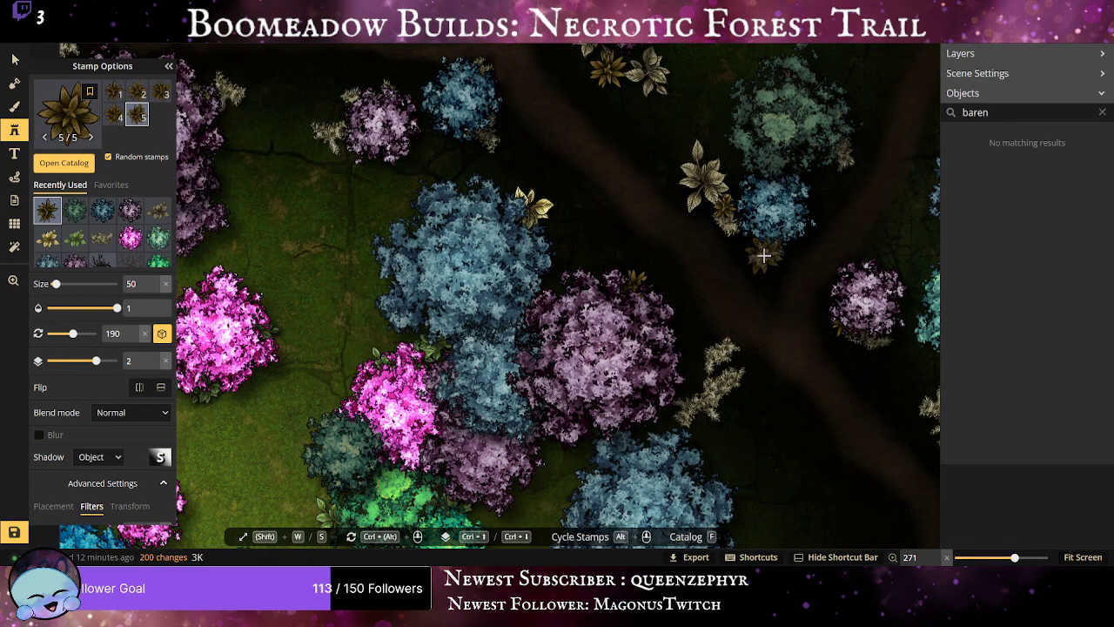
{"action": "left_click", "coordinate": [915, 324]}
{"action": "left_click", "coordinate": [856, 347]}
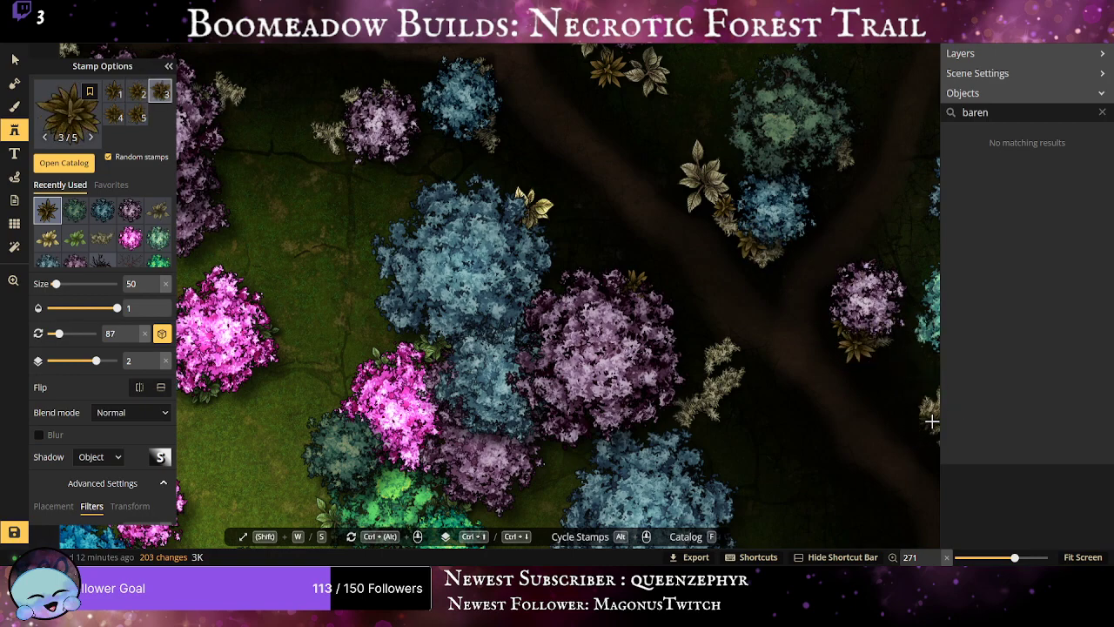
{"action": "left_click", "coordinate": [926, 420]}
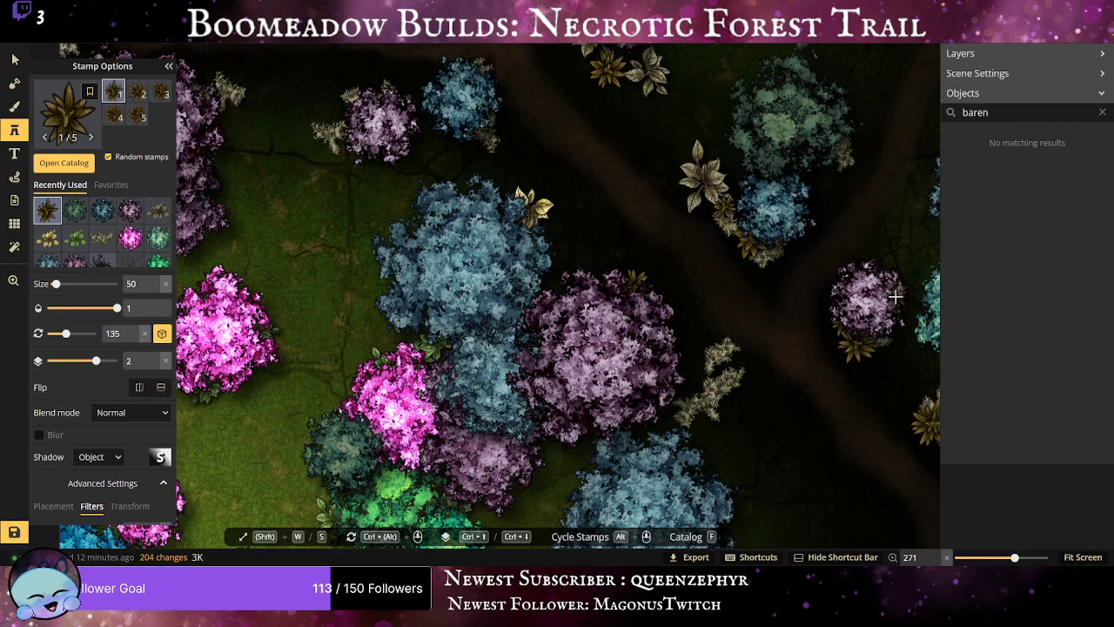
{"action": "key", "text": "ctrl+z"}
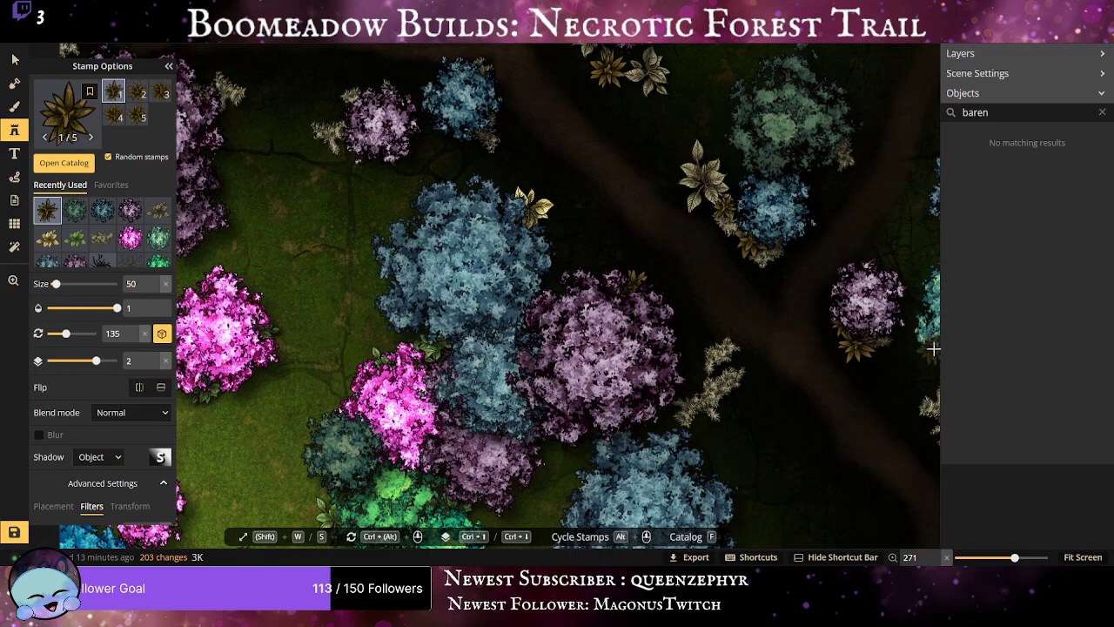
{"action": "left_click", "coordinate": [933, 349]}
Place brown plants beside the muted blue trees and the purple tree at the map's eastern edge, along the northeastern trail.
{"action": "left_click_drag", "start_coordinate": [865, 300], "coordinate": [672, 498]}
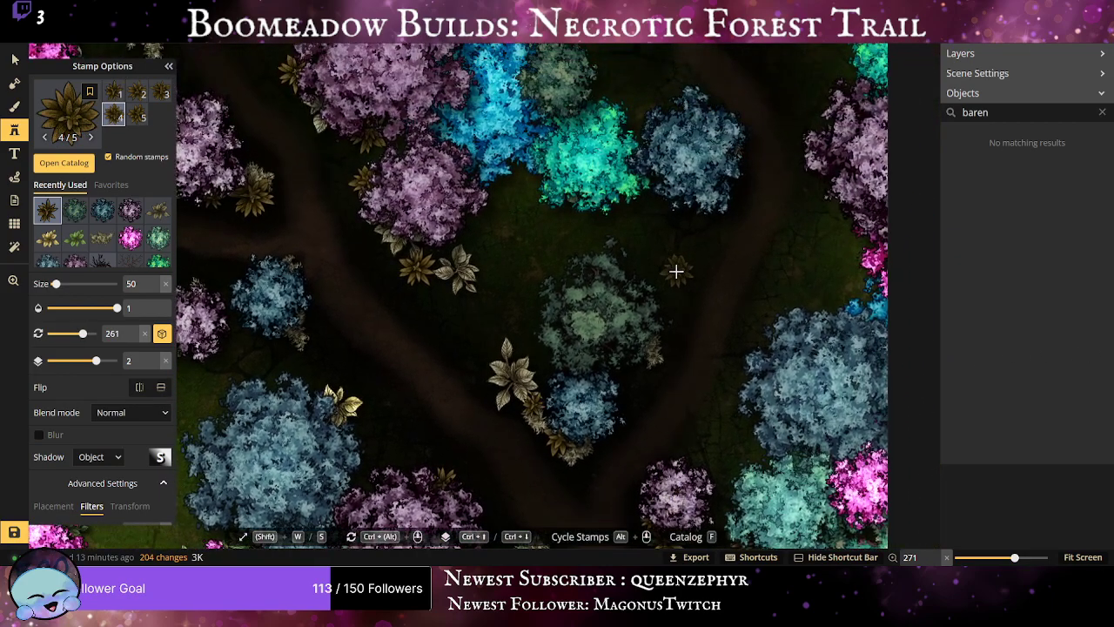
{"action": "left_click", "coordinate": [703, 206]}
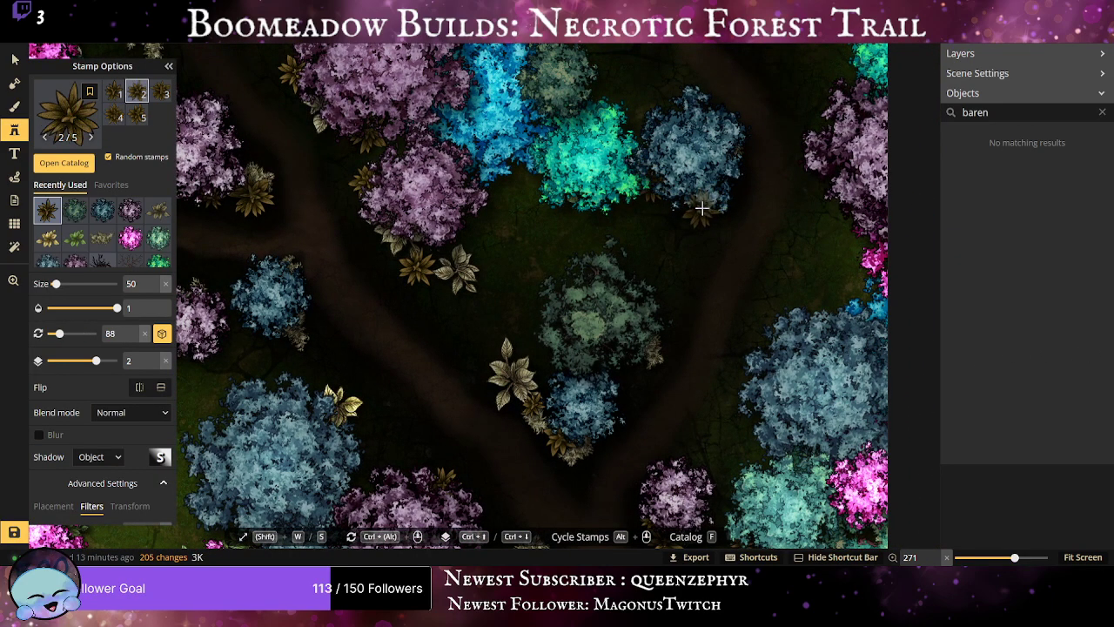
{"action": "left_click", "coordinate": [844, 193]}
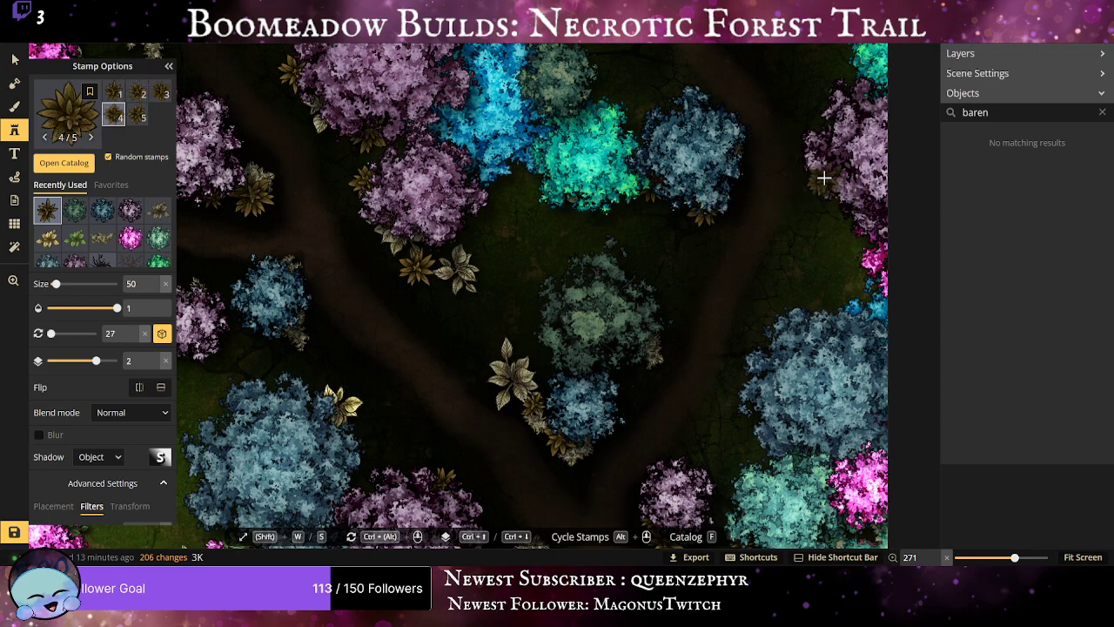
{"action": "left_click", "coordinate": [823, 178]}
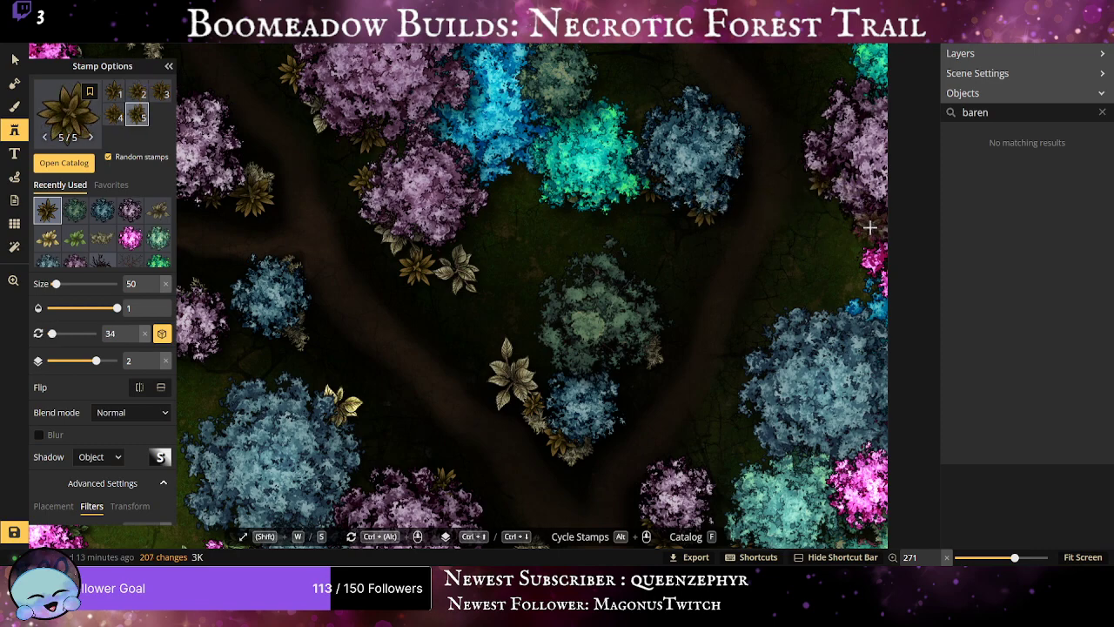
{"action": "left_click", "coordinate": [840, 318]}
{"action": "left_click", "coordinate": [745, 361]}
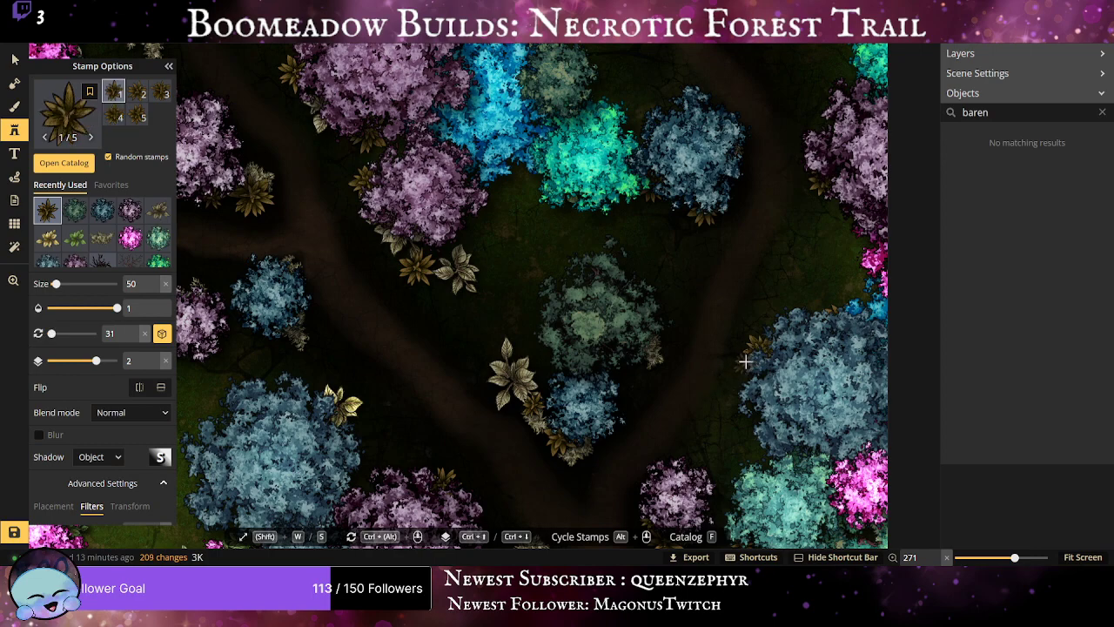
{"action": "left_click", "coordinate": [522, 162]}
Add brown plants to the pale dead shrubs on both sides of the northeastern trail.
{"action": "left_click_drag", "start_coordinate": [678, 70], "coordinate": [683, 378]}
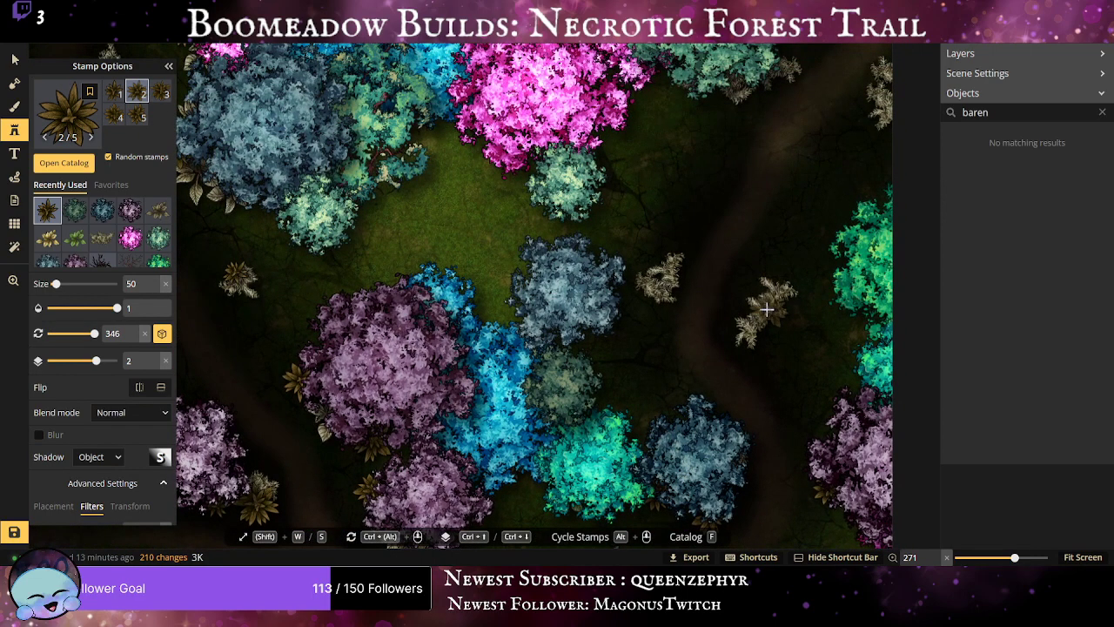
{"action": "left_click", "coordinate": [762, 300]}
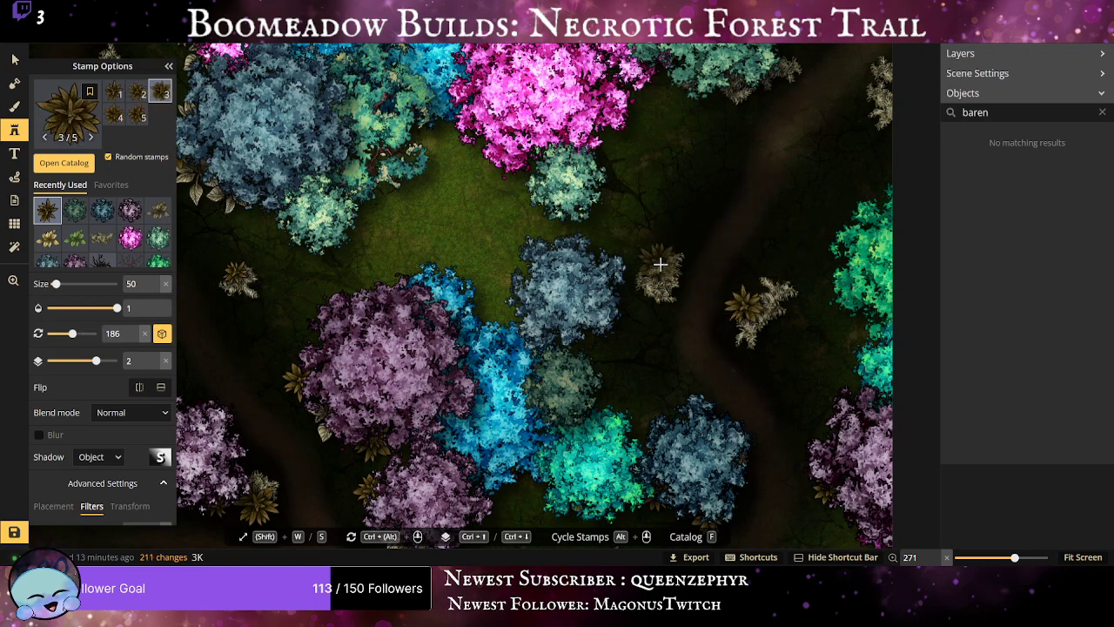
{"action": "left_click", "coordinate": [661, 264]}
Tuck brown plants under the edges of the magenta and green trees around the northern grassy clearing.
{"action": "left_click", "coordinate": [620, 120]}
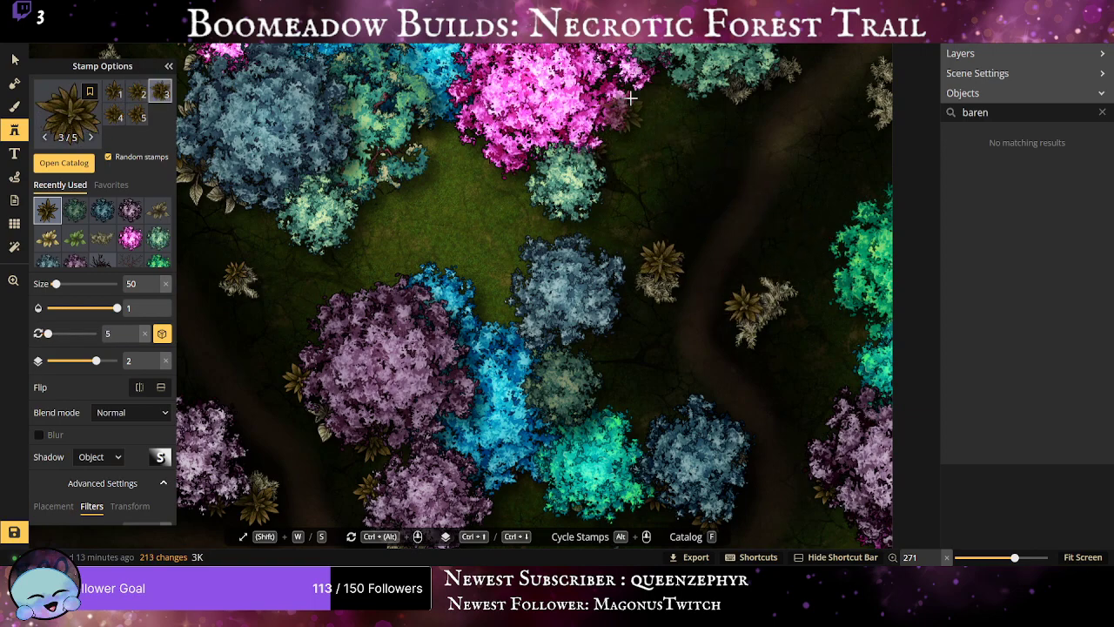
{"action": "left_click", "coordinate": [667, 66]}
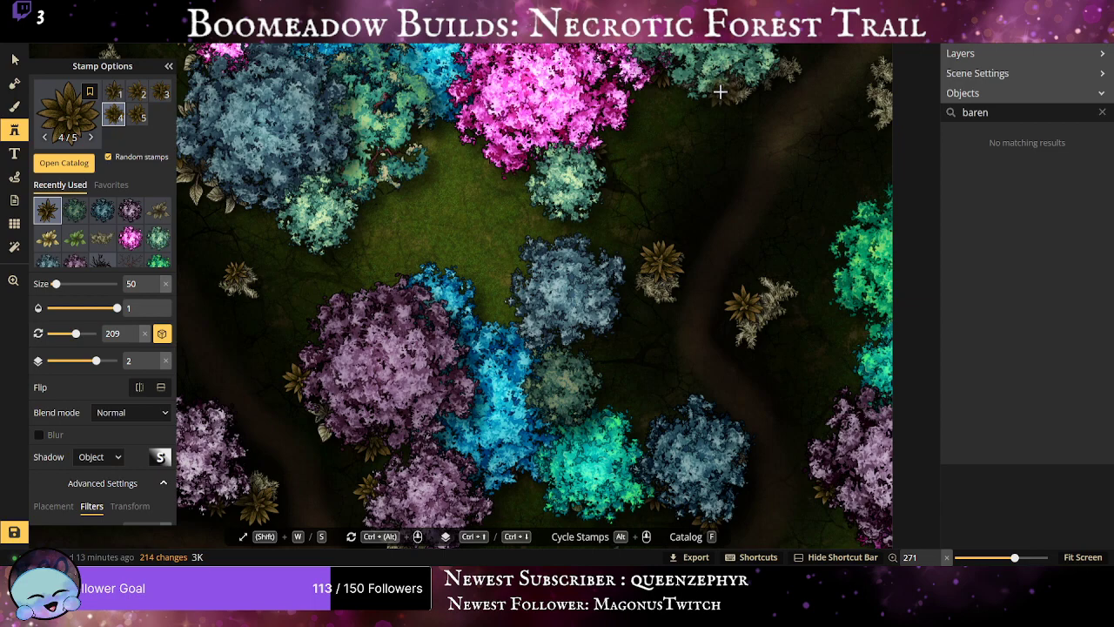
{"action": "left_click", "coordinate": [719, 92]}
{"action": "left_click", "coordinate": [407, 153]}
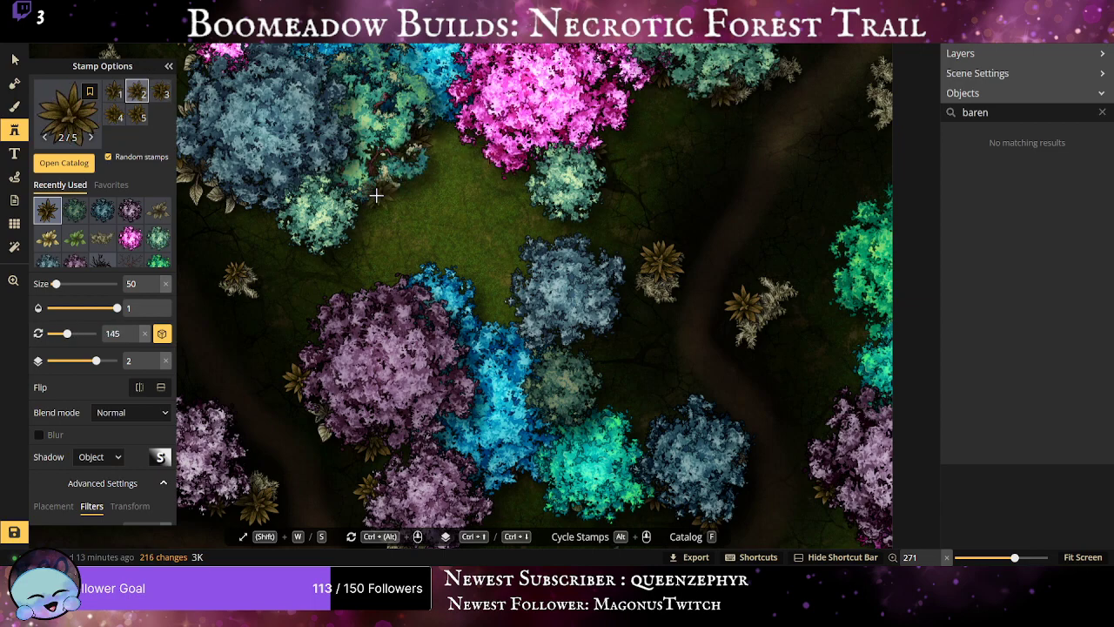
{"action": "left_click", "coordinate": [345, 236]}
{"action": "left_click", "coordinate": [439, 193]}
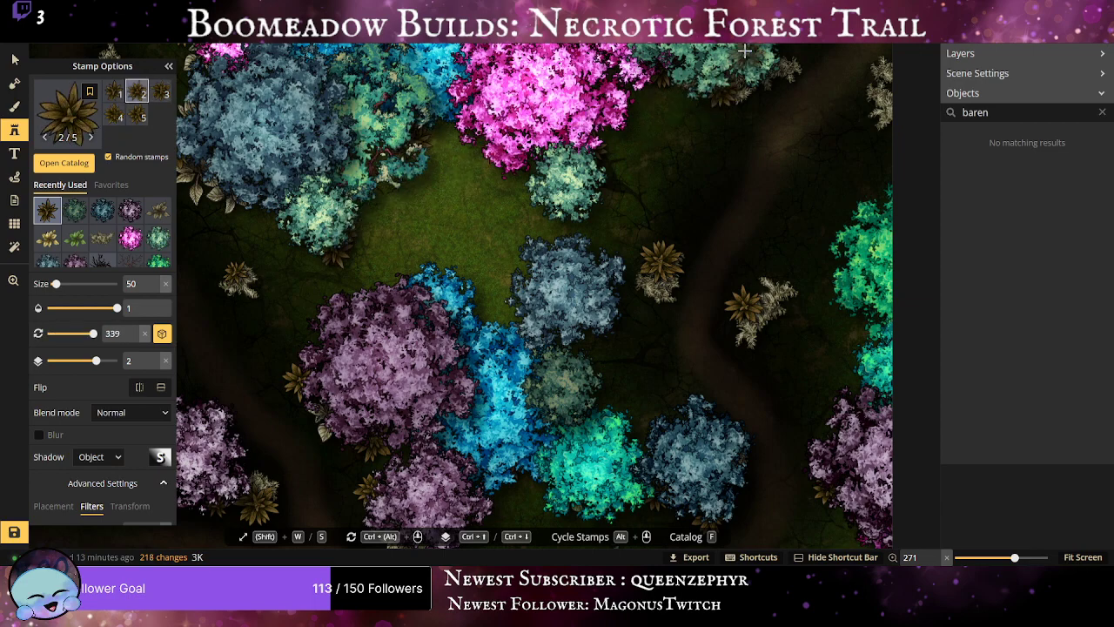
Place brown plants on the pale shrub and around the bright green tree at the map's northeastern edge.
{"action": "scroll", "coordinate": [870, 209], "scroll_direction": "down", "scroll_amount": 5}
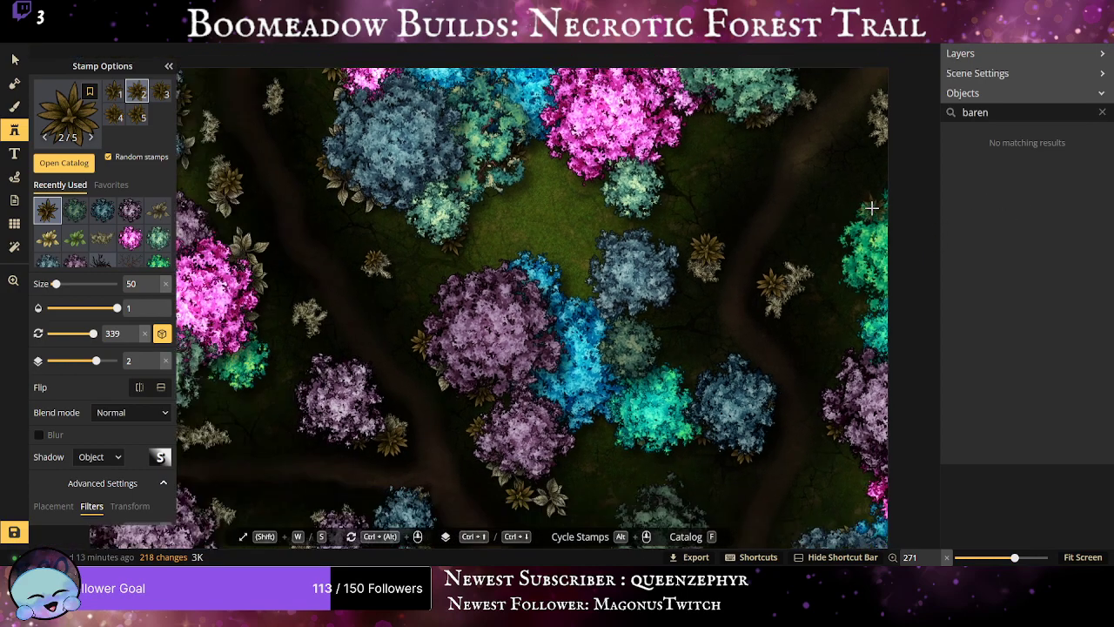
{"action": "scroll", "coordinate": [642, 261], "scroll_direction": "up", "scroll_amount": 3}
{"action": "scroll", "coordinate": [661, 248], "scroll_direction": "up", "scroll_amount": 4}
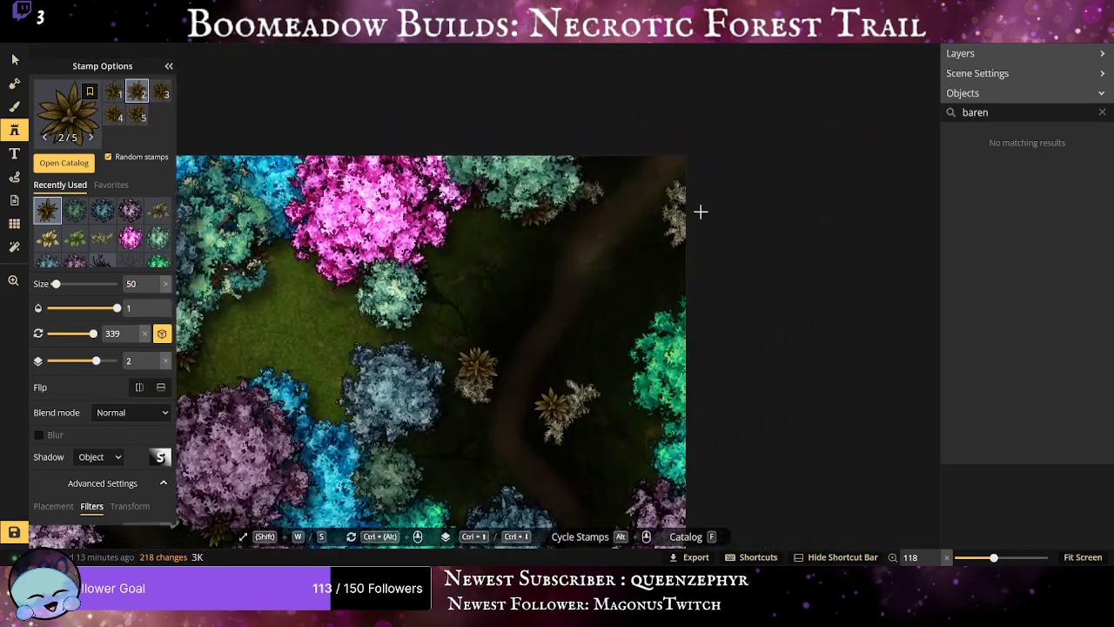
{"action": "left_click", "coordinate": [690, 203]}
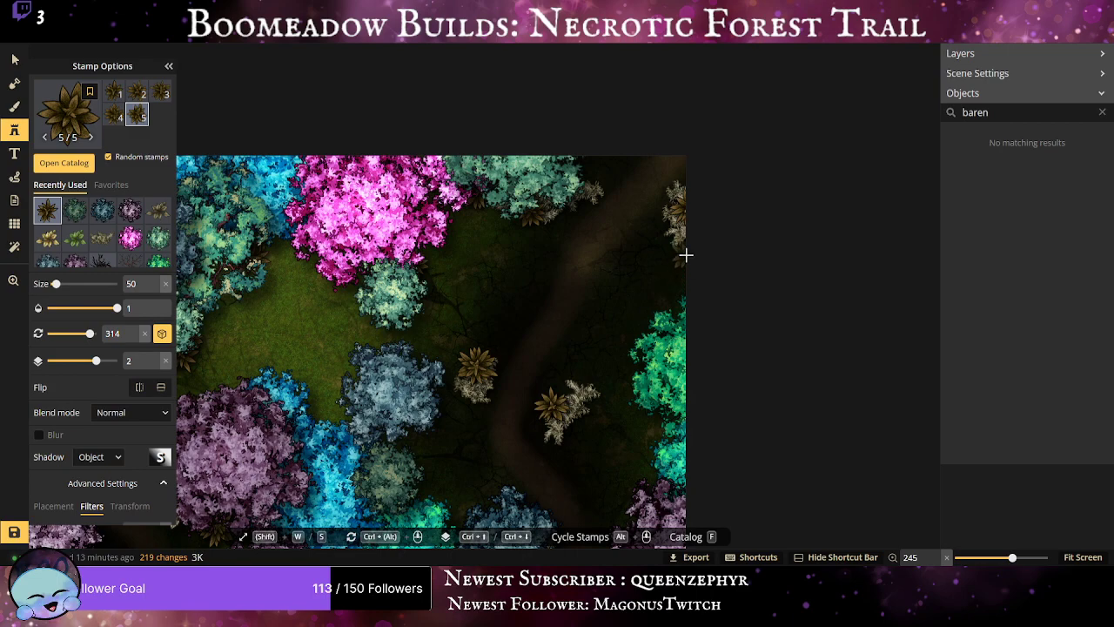
{"action": "left_click", "coordinate": [676, 324]}
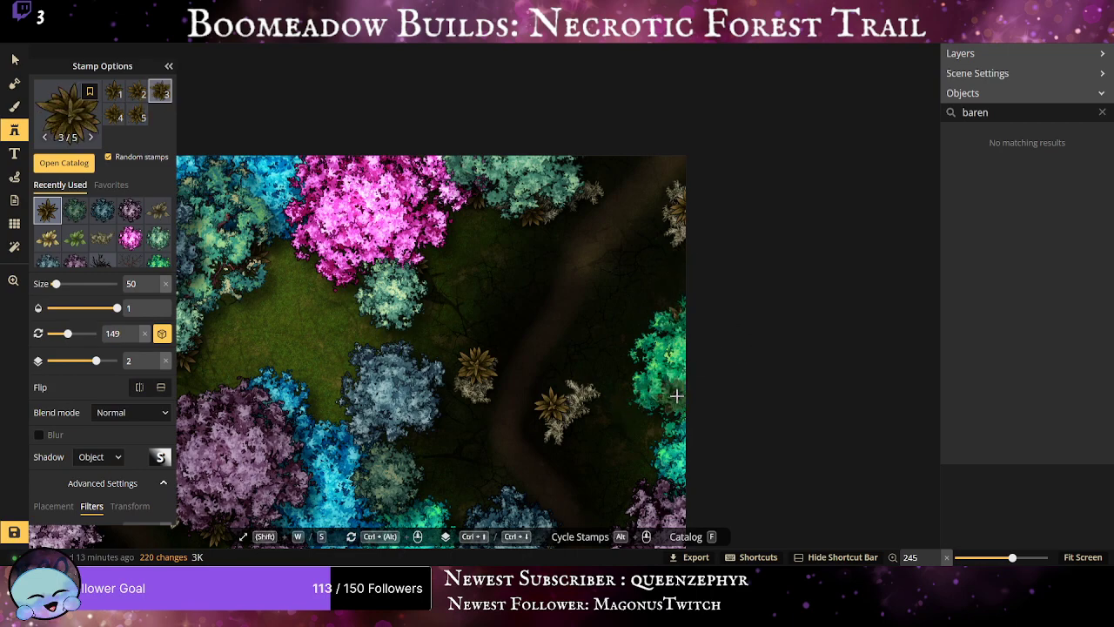
{"action": "left_click", "coordinate": [629, 383]}
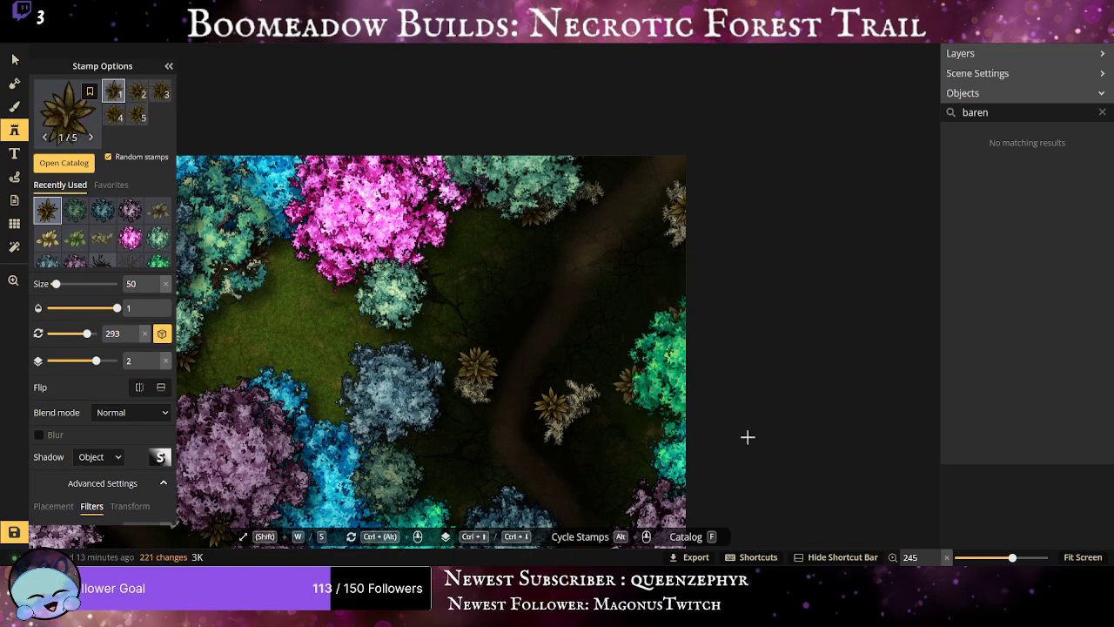
Choose the purple spiky plant from the Fey pack in the stamp catalog and set its saturation to 70 and brightness to 27.
{"action": "scroll", "coordinate": [624, 314], "scroll_direction": "down", "scroll_amount": 5}
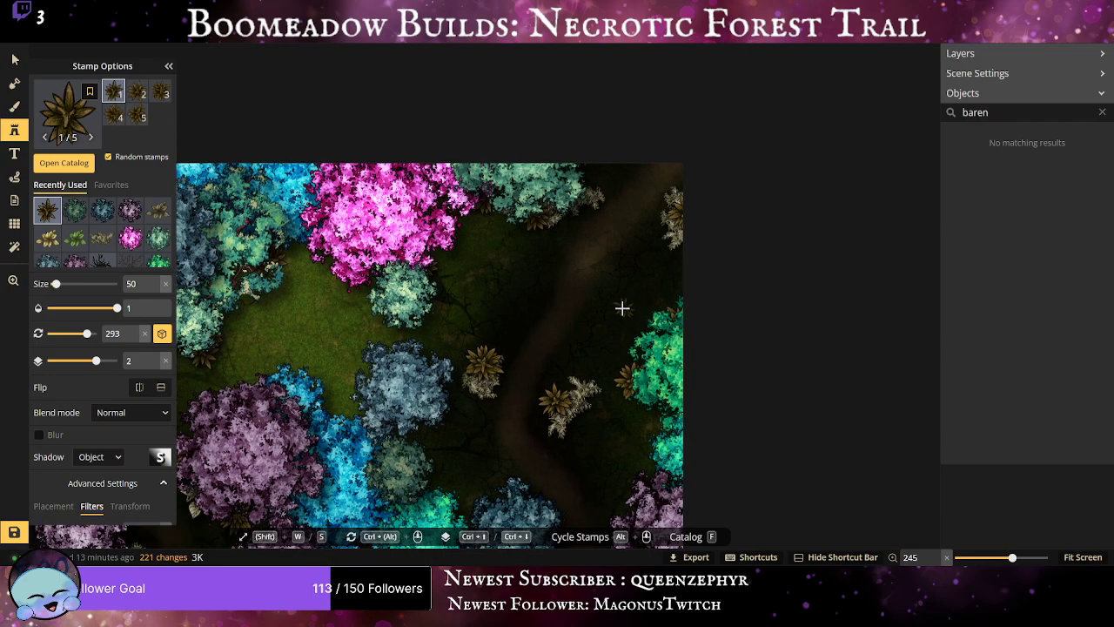
{"action": "scroll", "coordinate": [494, 195], "scroll_direction": "down", "scroll_amount": 1}
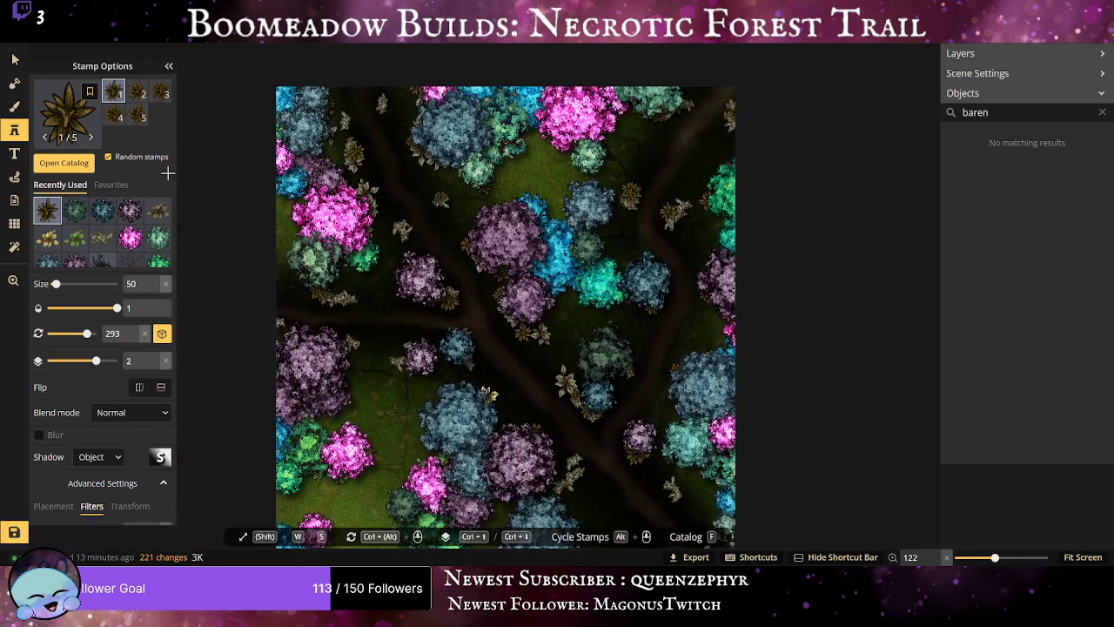
{"action": "left_click", "coordinate": [101, 144]}
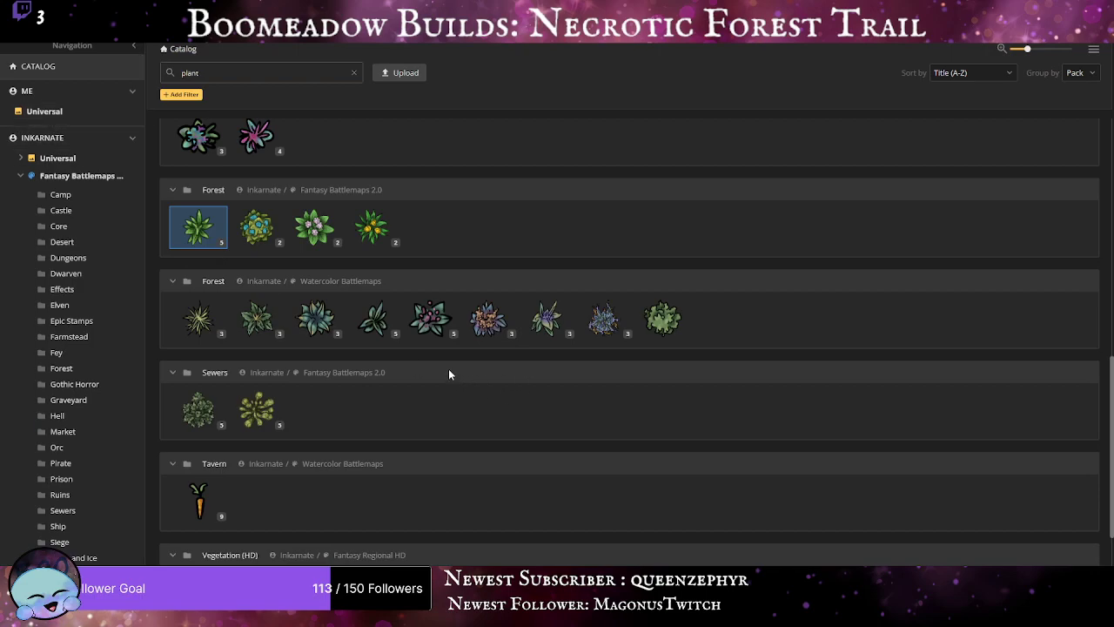
{"action": "scroll", "coordinate": [374, 320], "scroll_direction": "up", "scroll_amount": 5}
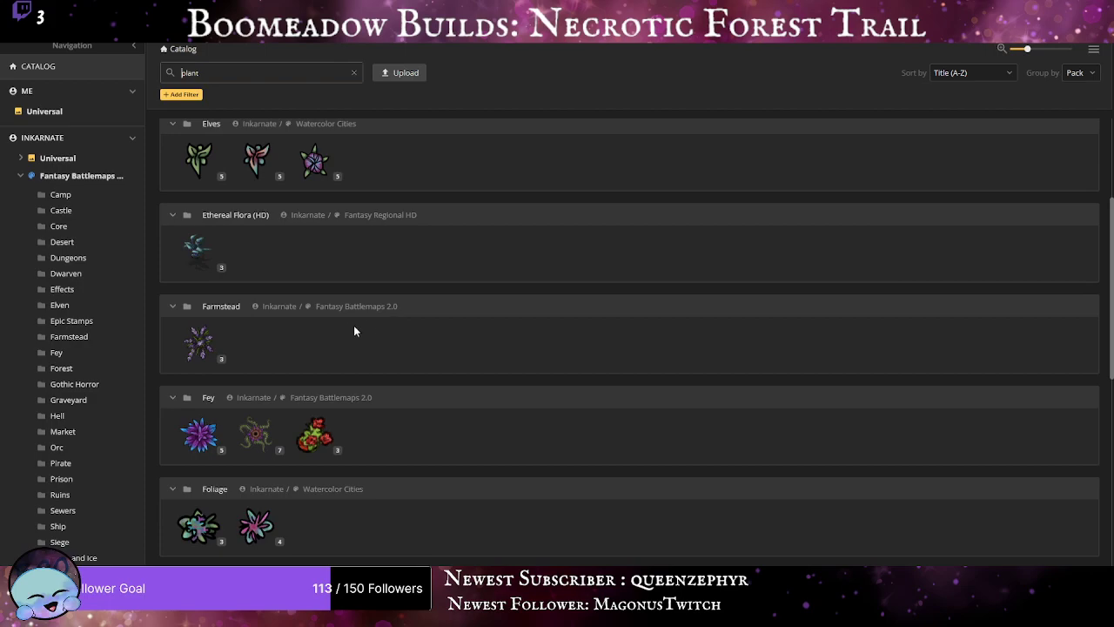
{"action": "left_click", "coordinate": [198, 435]}
{"action": "scroll", "coordinate": [50, 452], "scroll_direction": "down", "scroll_amount": 2}
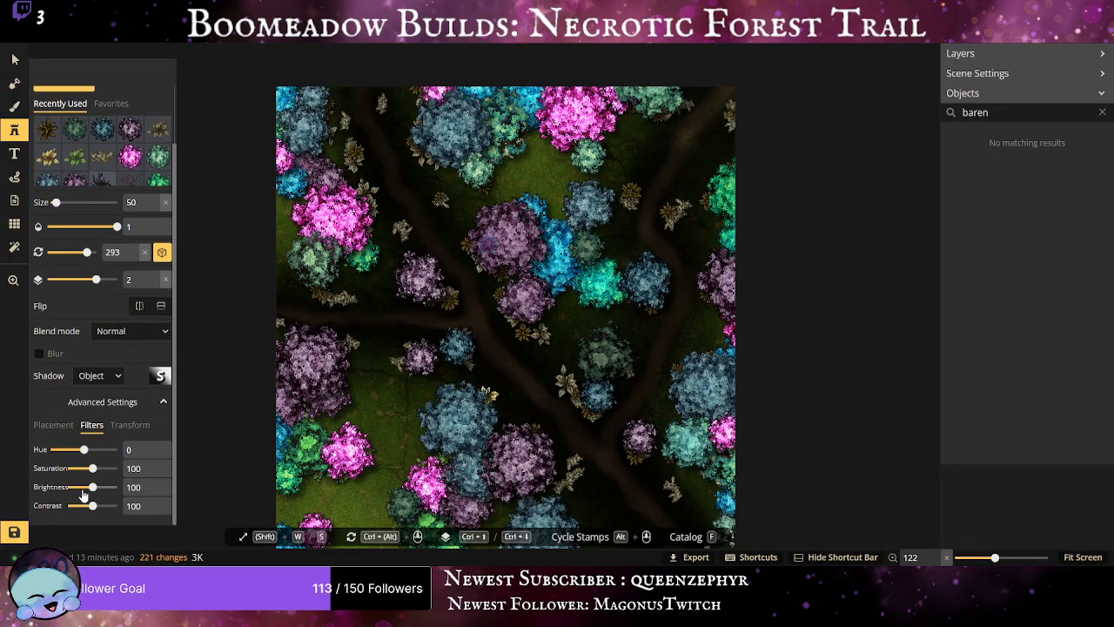
{"action": "left_click_drag", "start_coordinate": [91, 487], "coordinate": [72, 487]}
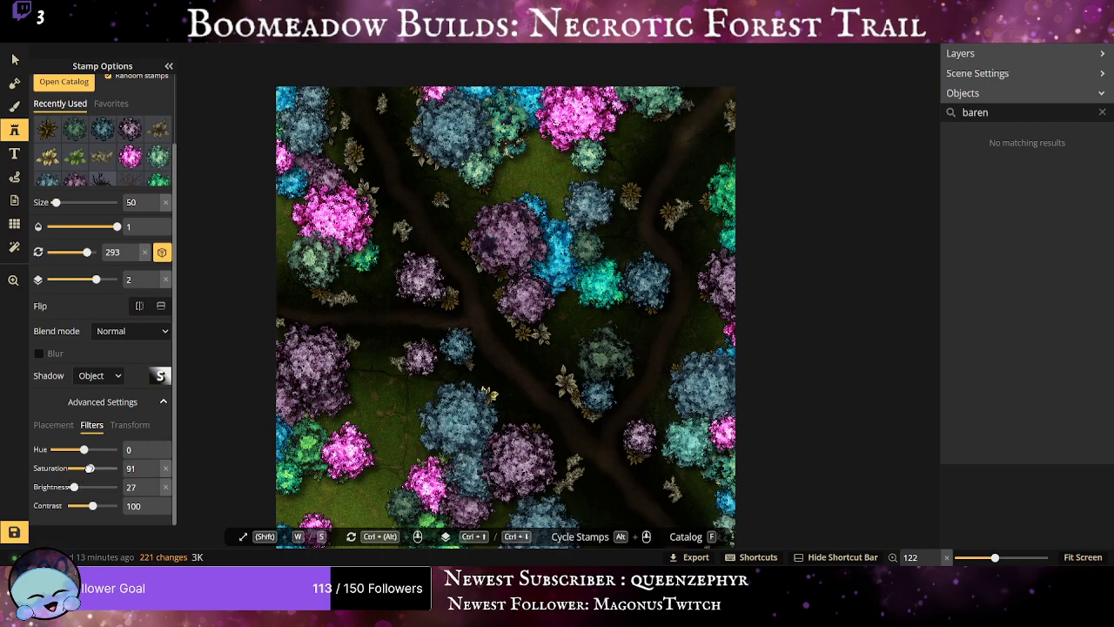
Place dark purple plants by the muted green tree, the small purple tree and the pale shrub west of the main trail.
{"action": "scroll", "coordinate": [273, 287], "scroll_direction": "up", "scroll_amount": 3}
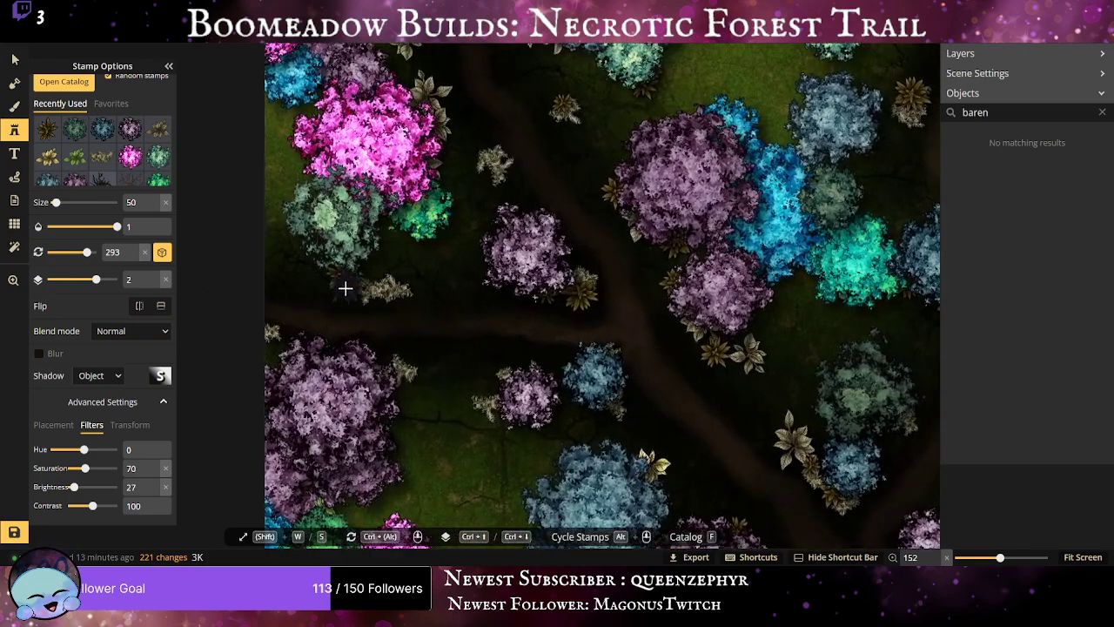
{"action": "left_click", "coordinate": [346, 288]}
{"action": "left_click", "coordinate": [320, 266]}
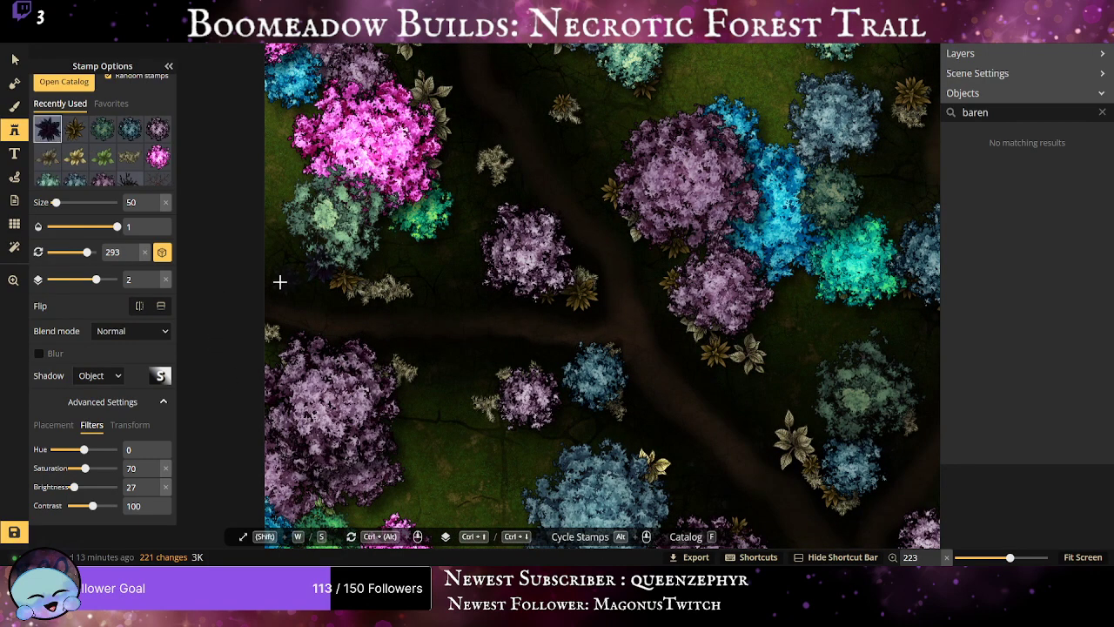
{"action": "left_click", "coordinate": [528, 186]}
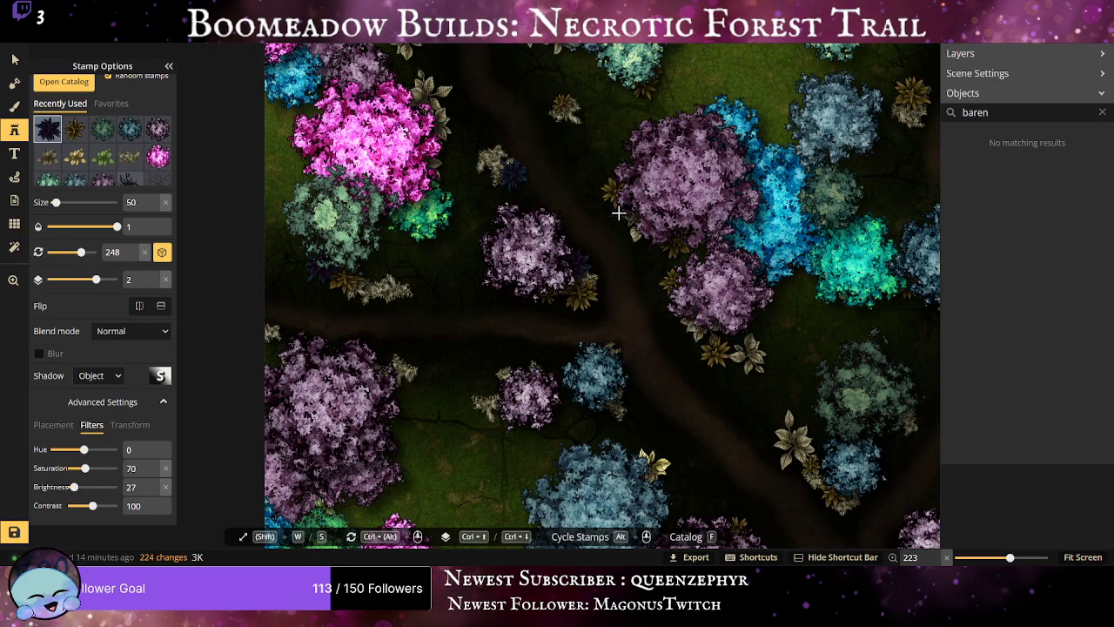
{"action": "left_click", "coordinate": [306, 305]}
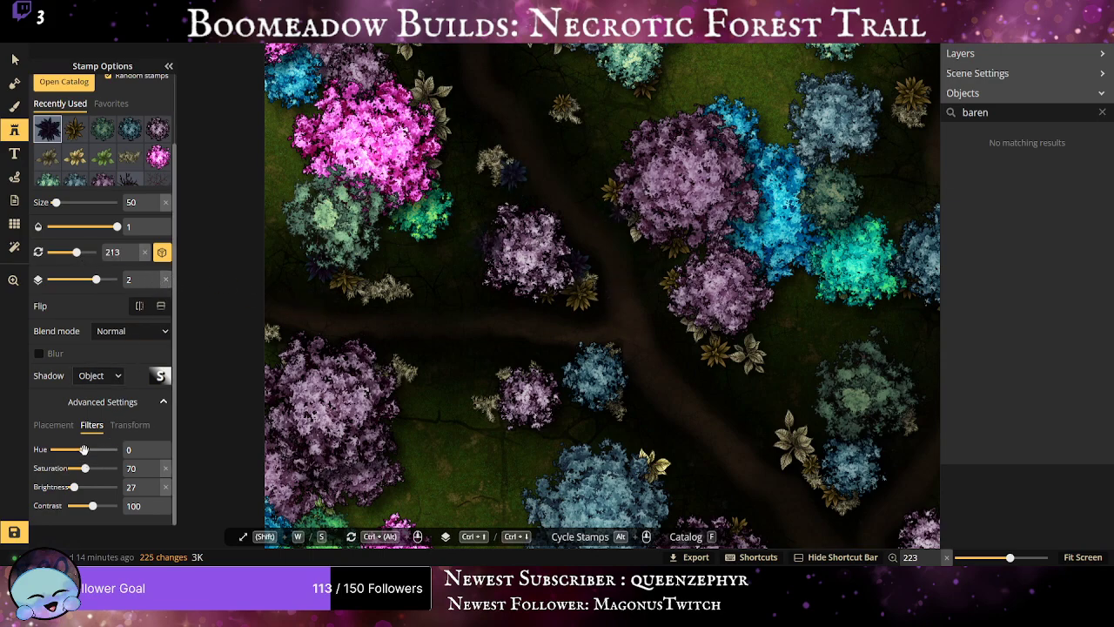
Set the plant's hue to 106 and brightness to 51, and place the reddish plants around the purple trees east of the trail junction.
{"action": "left_click_drag", "start_coordinate": [83, 449], "coordinate": [86, 449]}
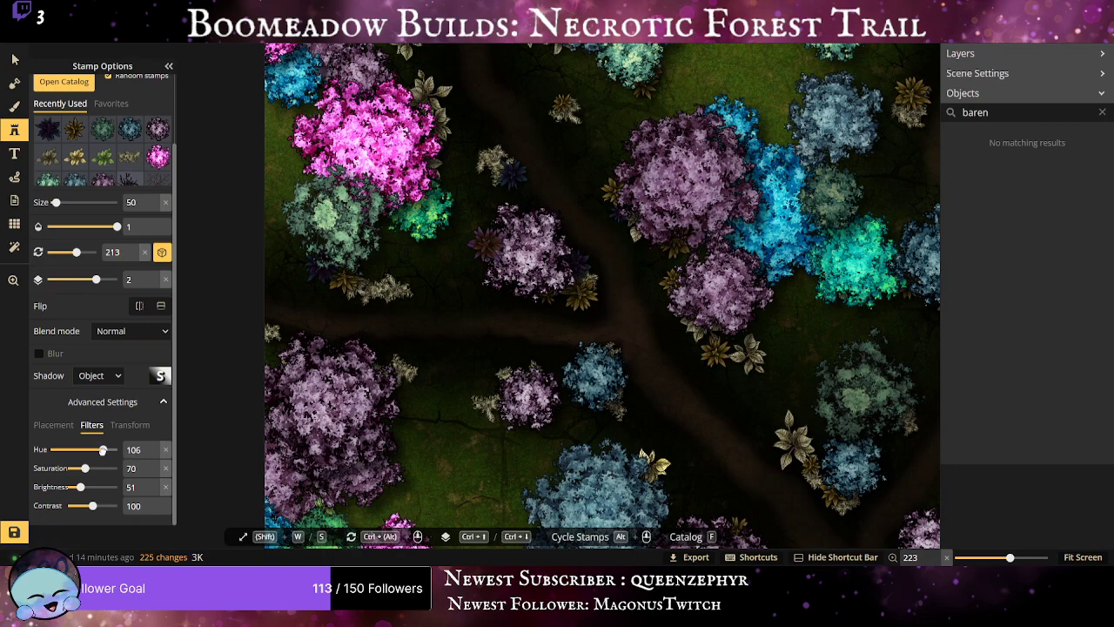
{"action": "left_click", "coordinate": [662, 254]}
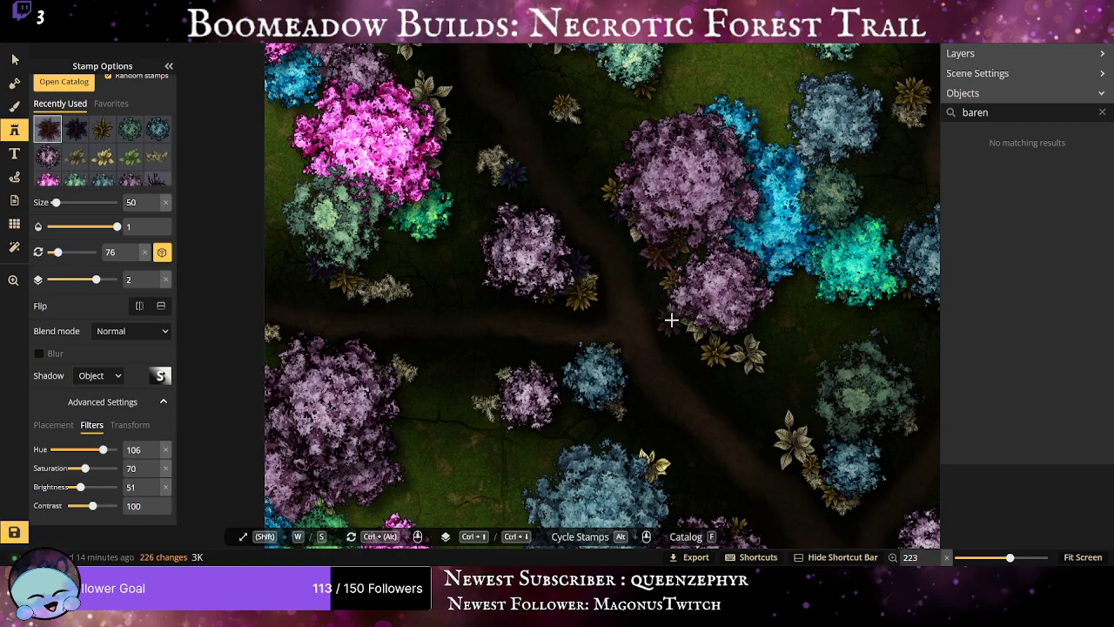
{"action": "left_click", "coordinate": [671, 320]}
{"action": "left_click", "coordinate": [692, 338]}
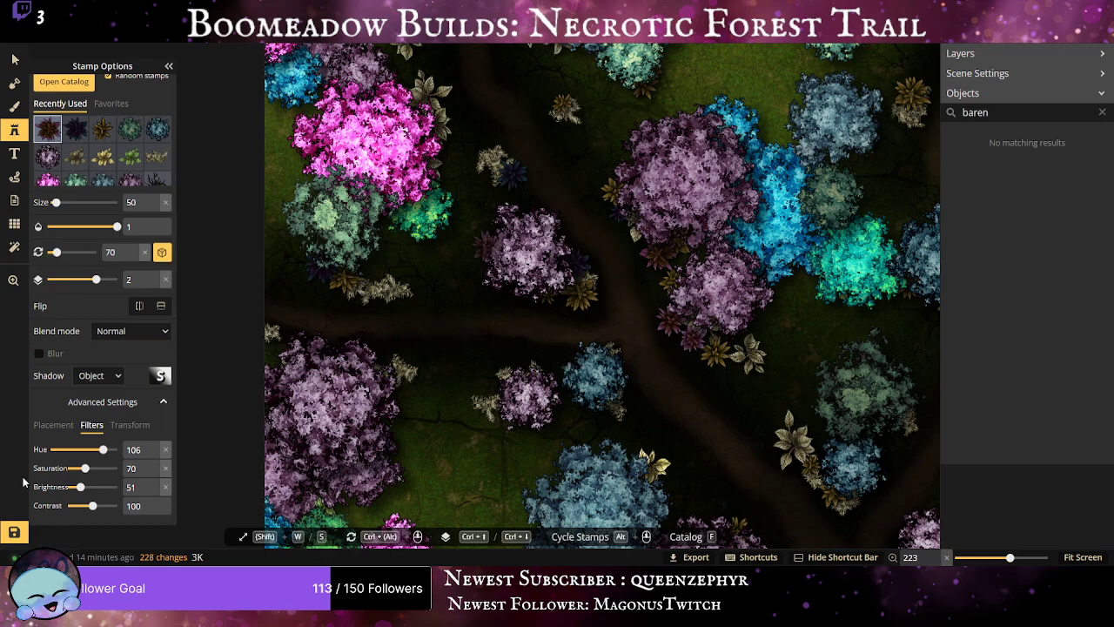
Set the spiky plant's saturation to 32 and place muted plants beside the shrubs on both sides of the main trail.
{"action": "left_click_drag", "start_coordinate": [84, 468], "coordinate": [83, 470]}
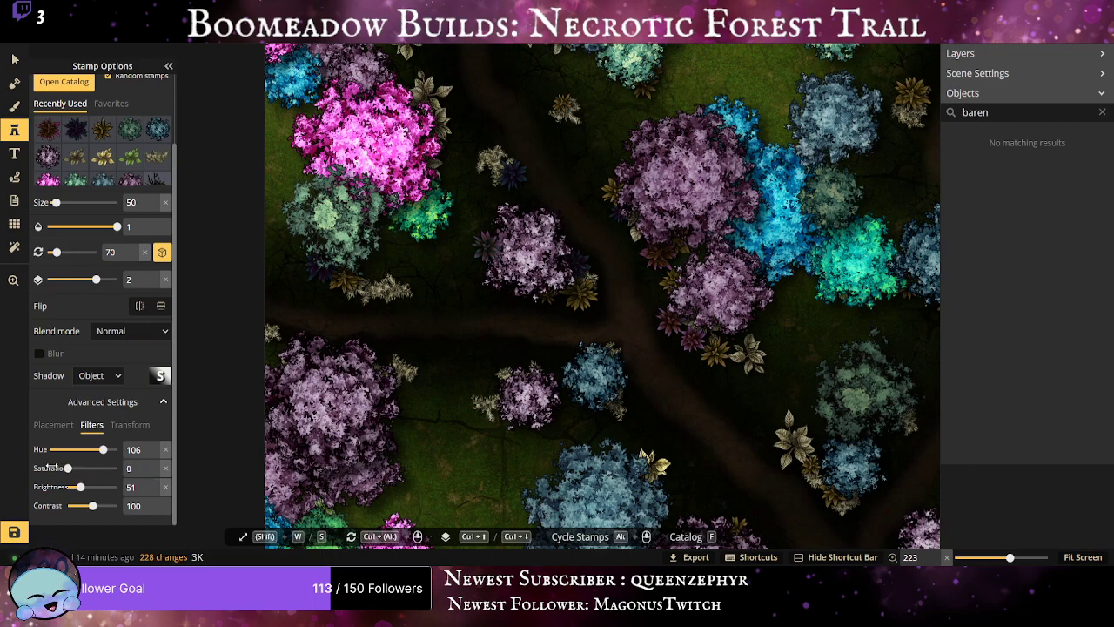
{"action": "left_click_drag", "start_coordinate": [47, 468], "coordinate": [72, 471]}
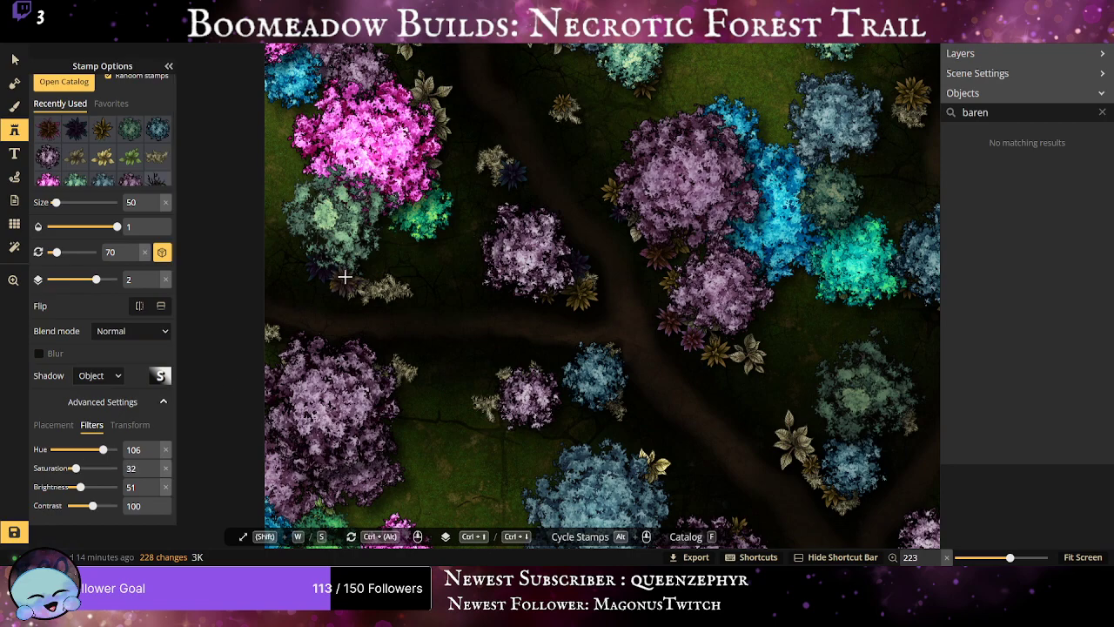
{"action": "left_click", "coordinate": [502, 140]}
{"action": "left_click", "coordinate": [573, 133]}
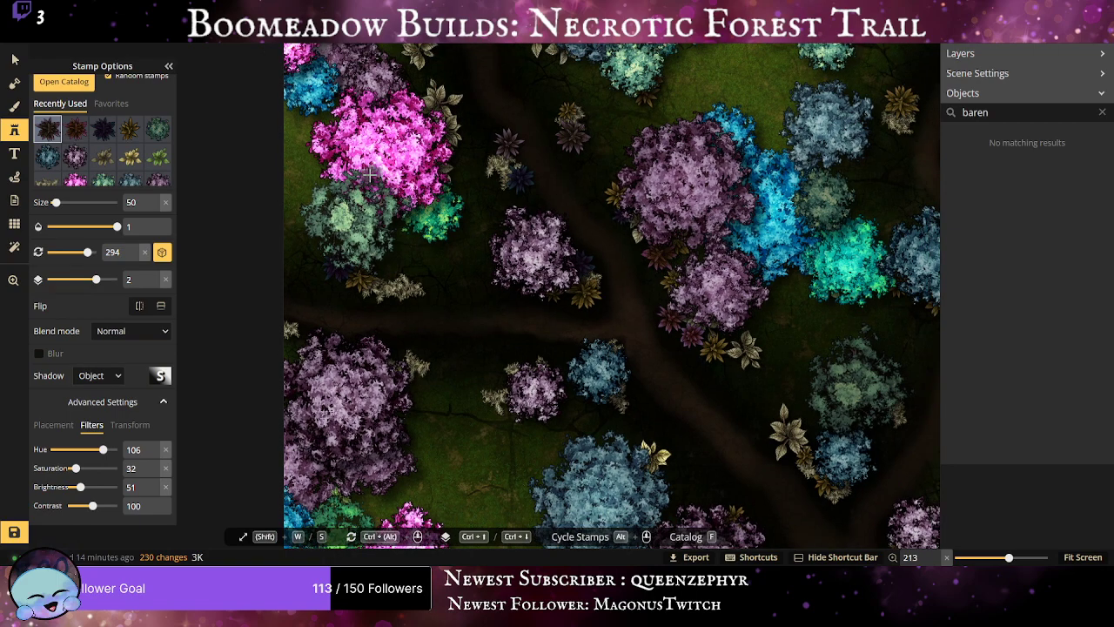
Place muted spiky plants beside the shrubs at the main trail's northern end and next to the pale shrub above the western path.
{"action": "left_click_drag", "start_coordinate": [446, 121], "coordinate": [493, 310]}
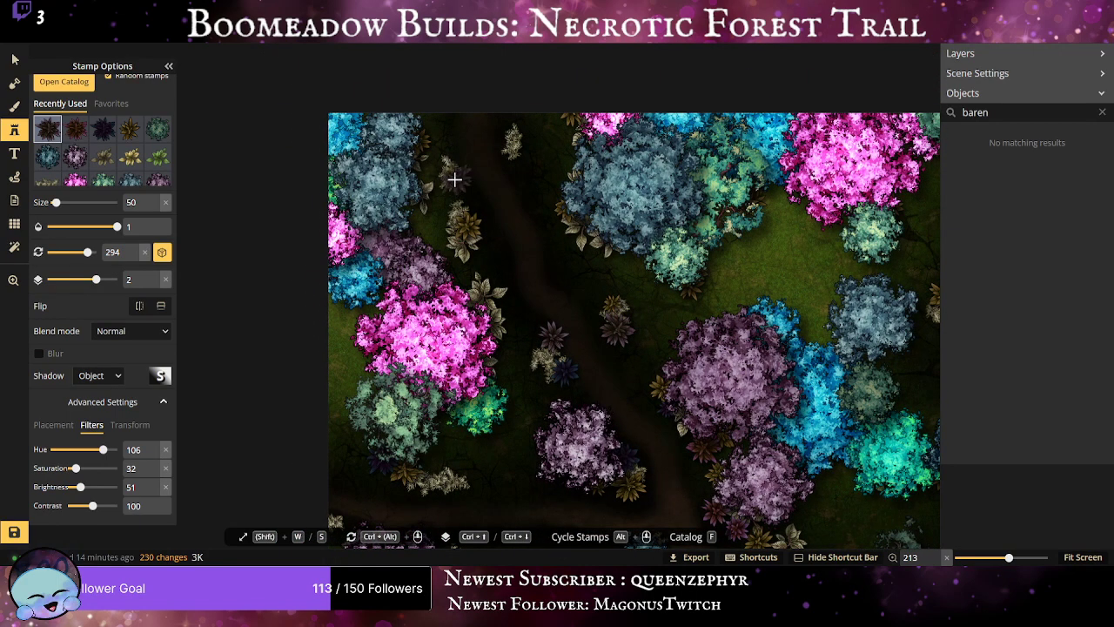
{"action": "left_click", "coordinate": [454, 180]}
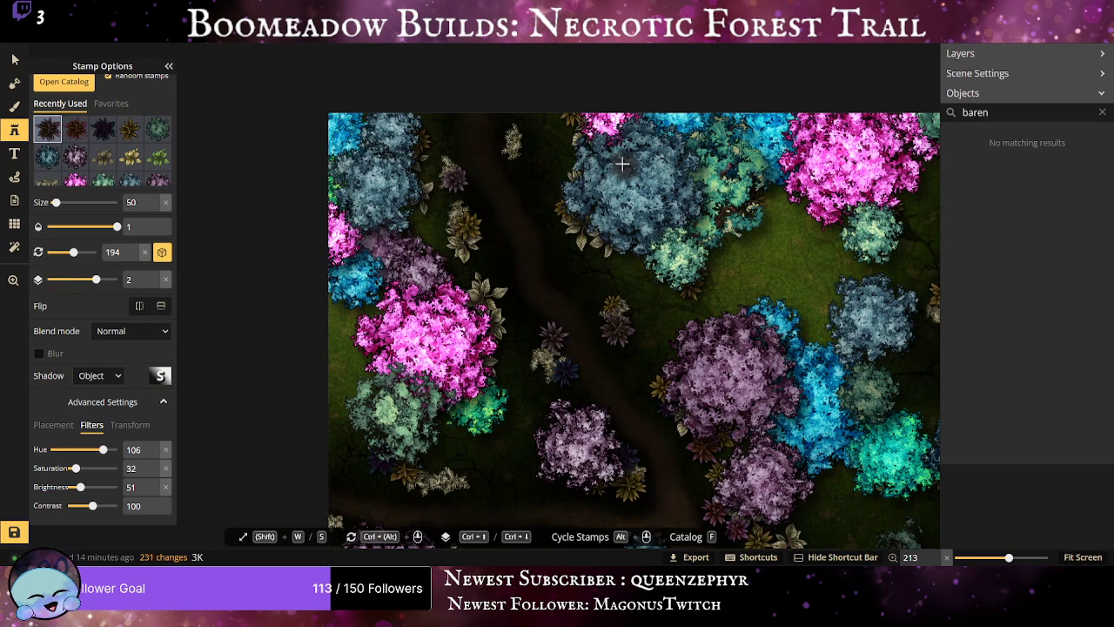
{"action": "left_click", "coordinate": [522, 154]}
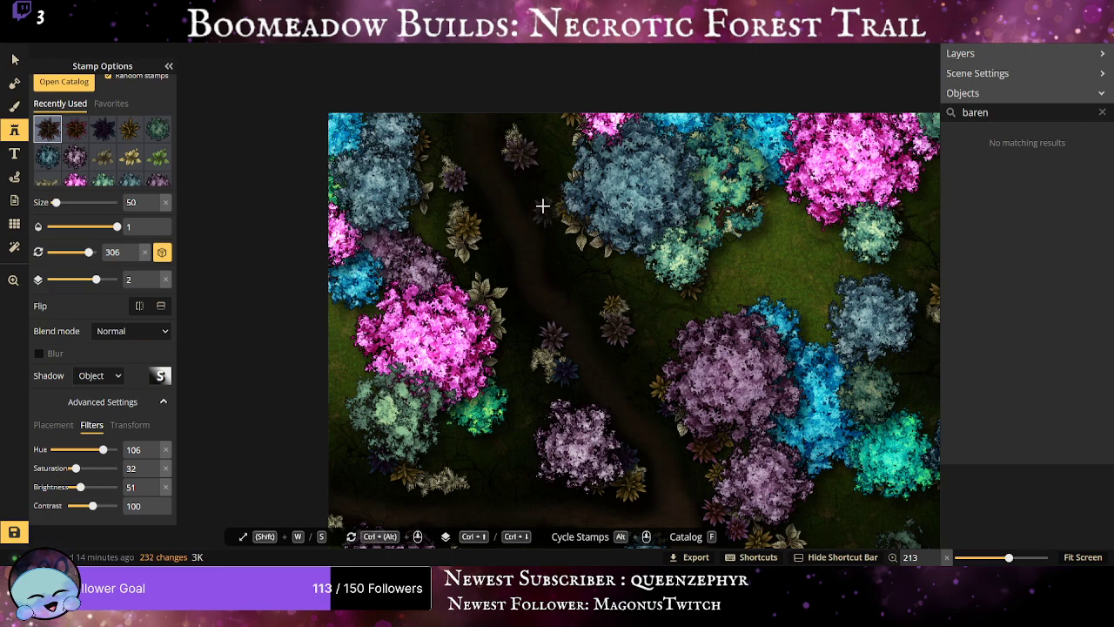
{"action": "left_click", "coordinate": [420, 117]}
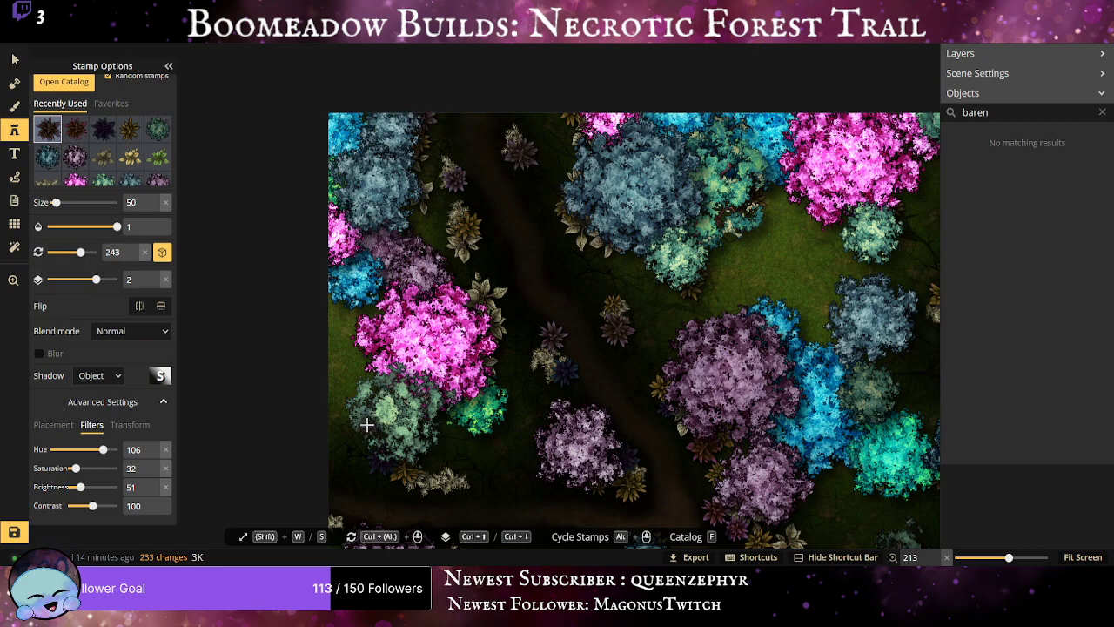
{"action": "left_click", "coordinate": [472, 486]}
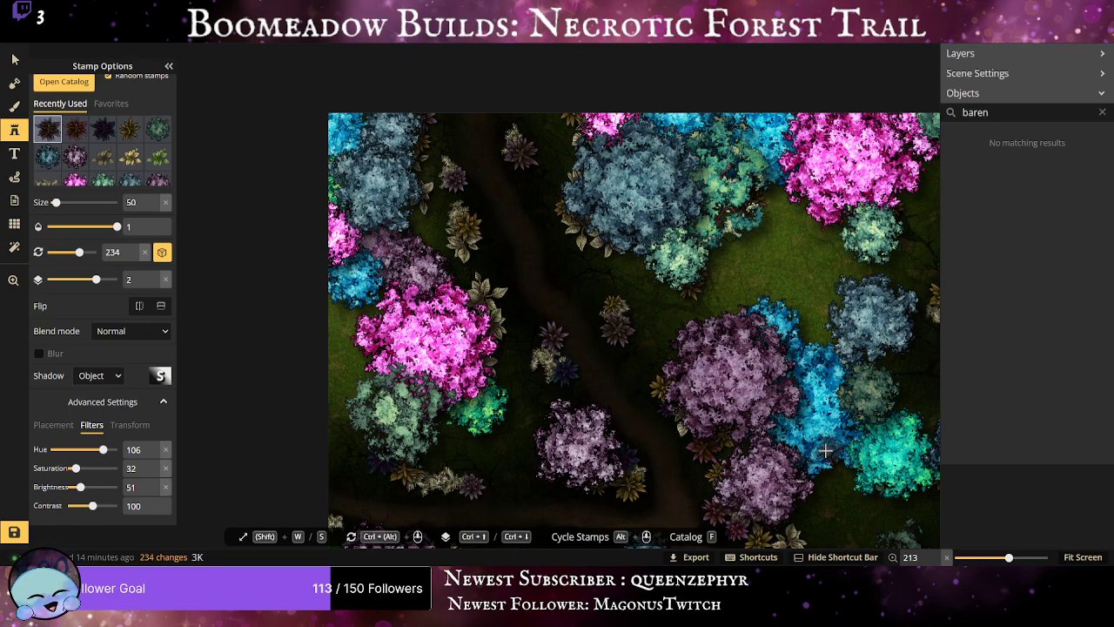
Place muted spiky plants by the large purple tree and the small blue tree south of the western path.
{"action": "left_click_drag", "start_coordinate": [687, 418], "coordinate": [712, 118]}
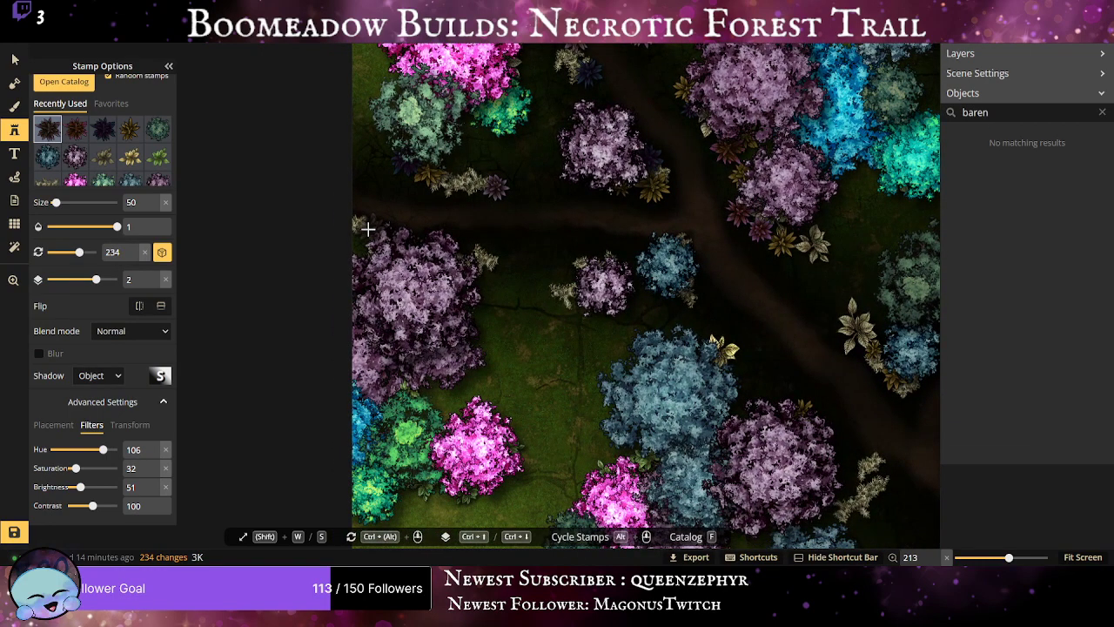
{"action": "left_click", "coordinate": [476, 251]}
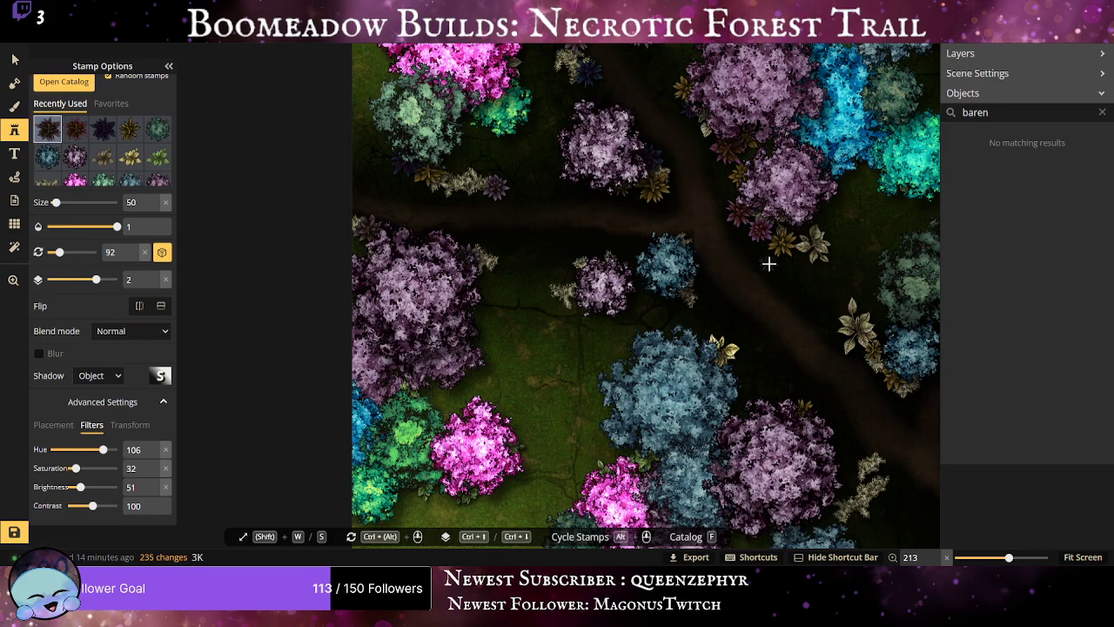
{"action": "left_click", "coordinate": [654, 240]}
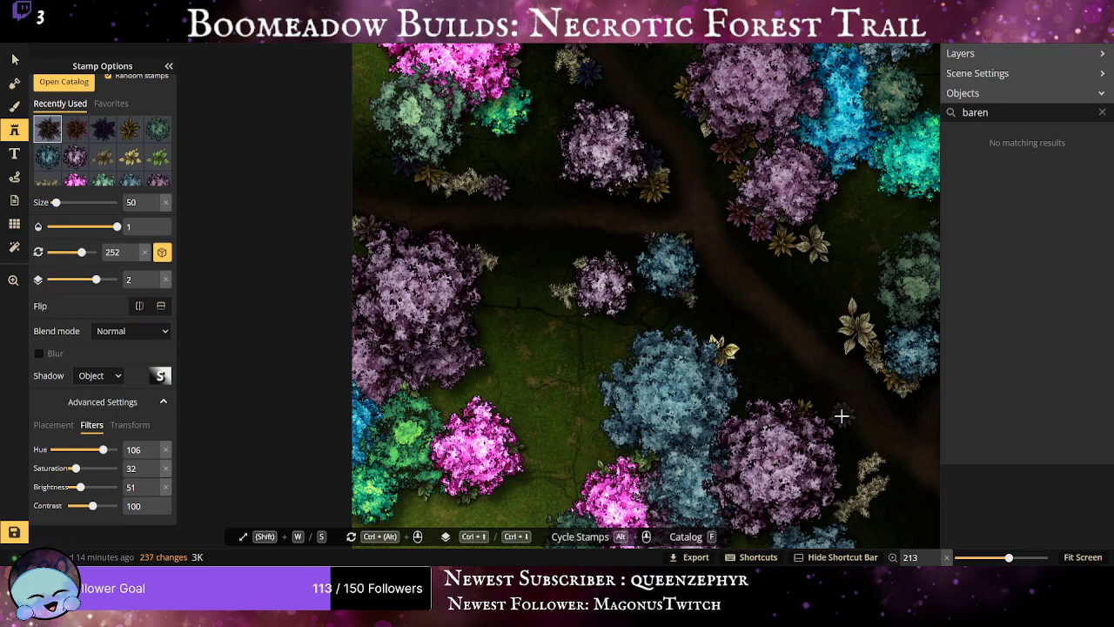
Undo the plant covering the pale leafy plant, set the stamp layer to 1, and place muted plants behind the pale plants east of the trail.
{"action": "left_click", "coordinate": [842, 318]}
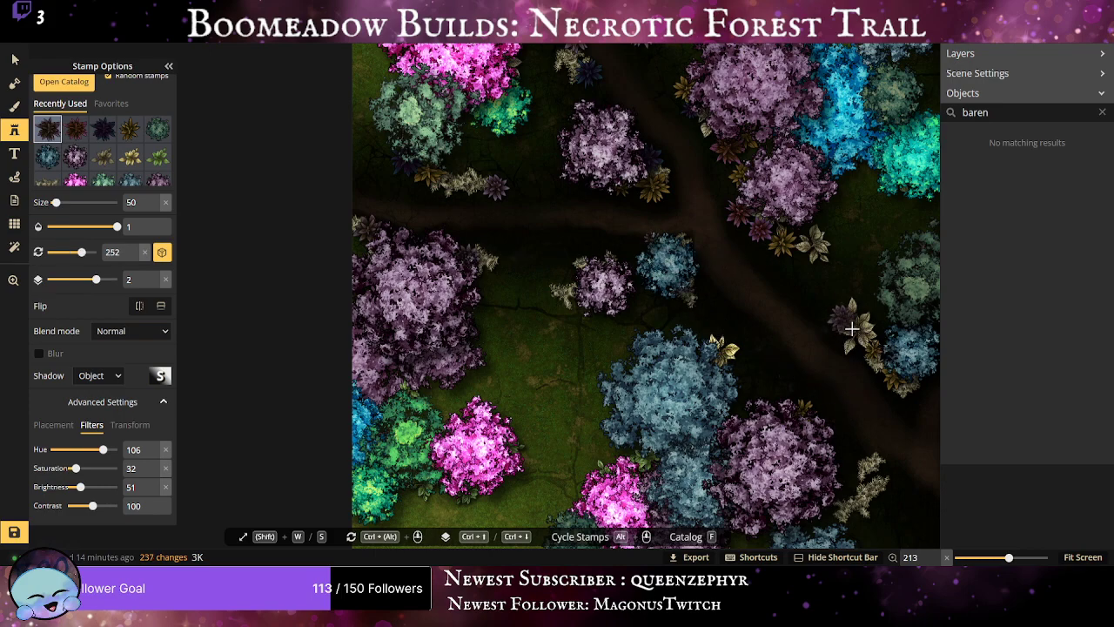
{"action": "key", "text": "ctrl+z"}
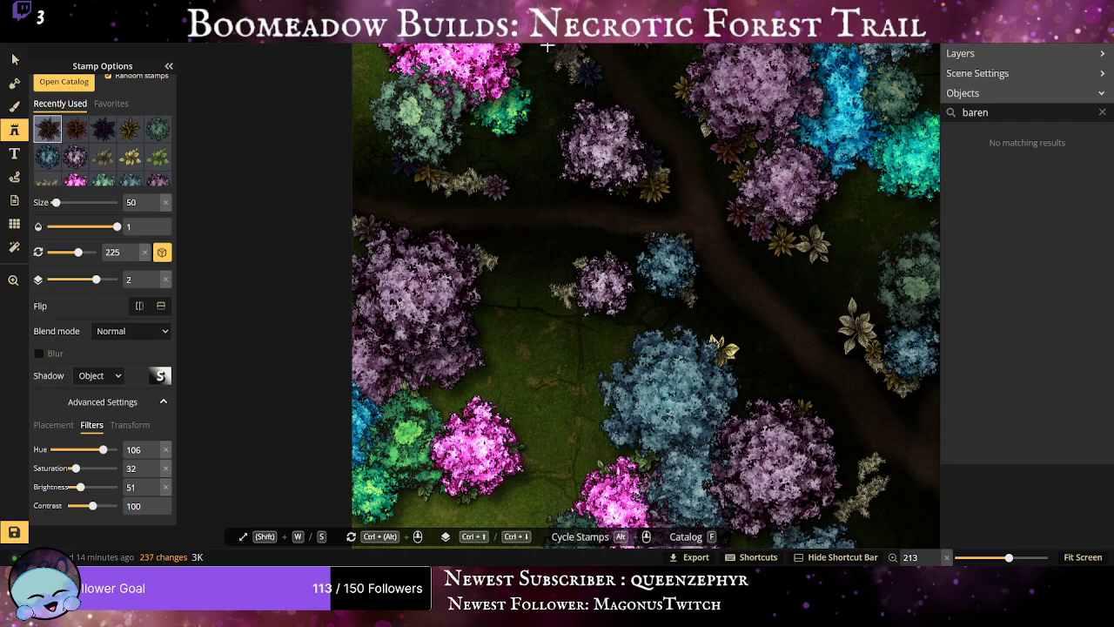
{"action": "key", "text": "ctrl+bracketleft"}
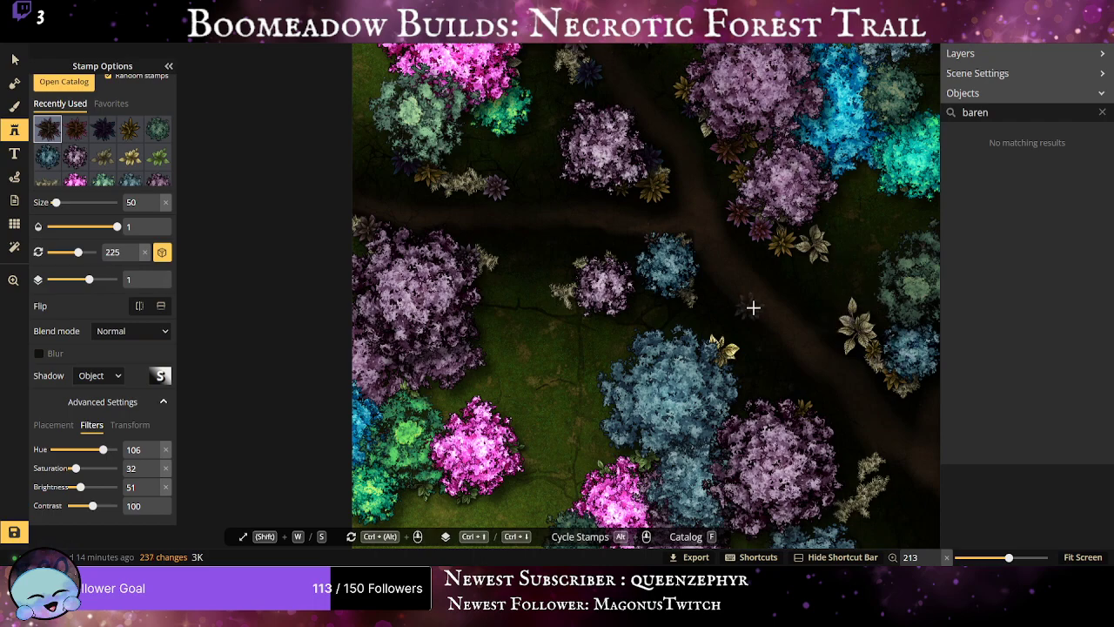
{"action": "left_click", "coordinate": [868, 316]}
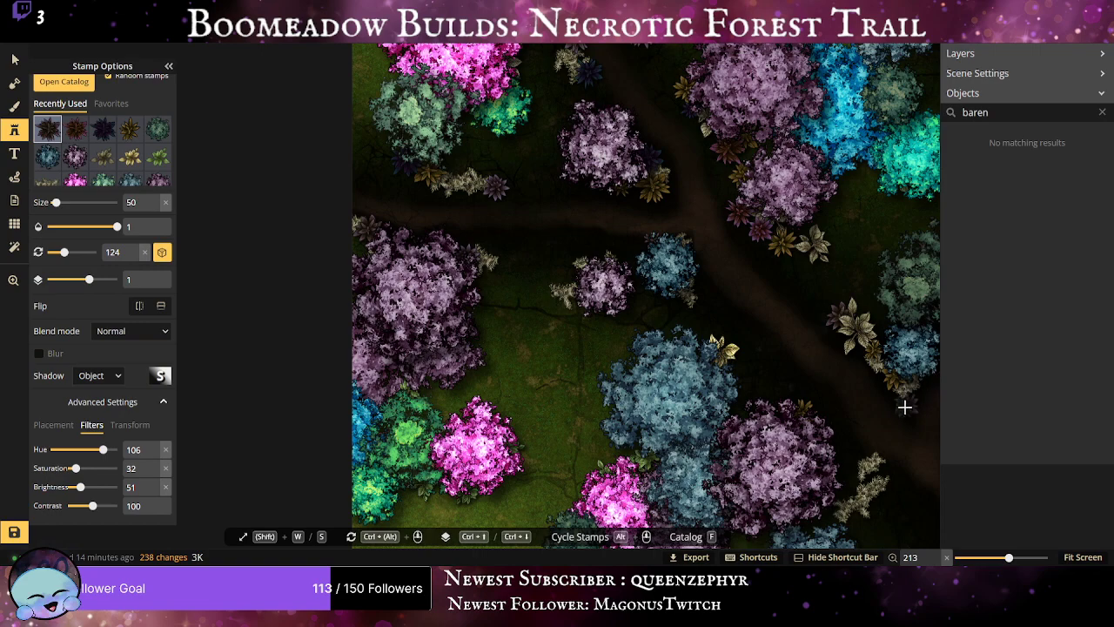
{"action": "left_click", "coordinate": [795, 229]}
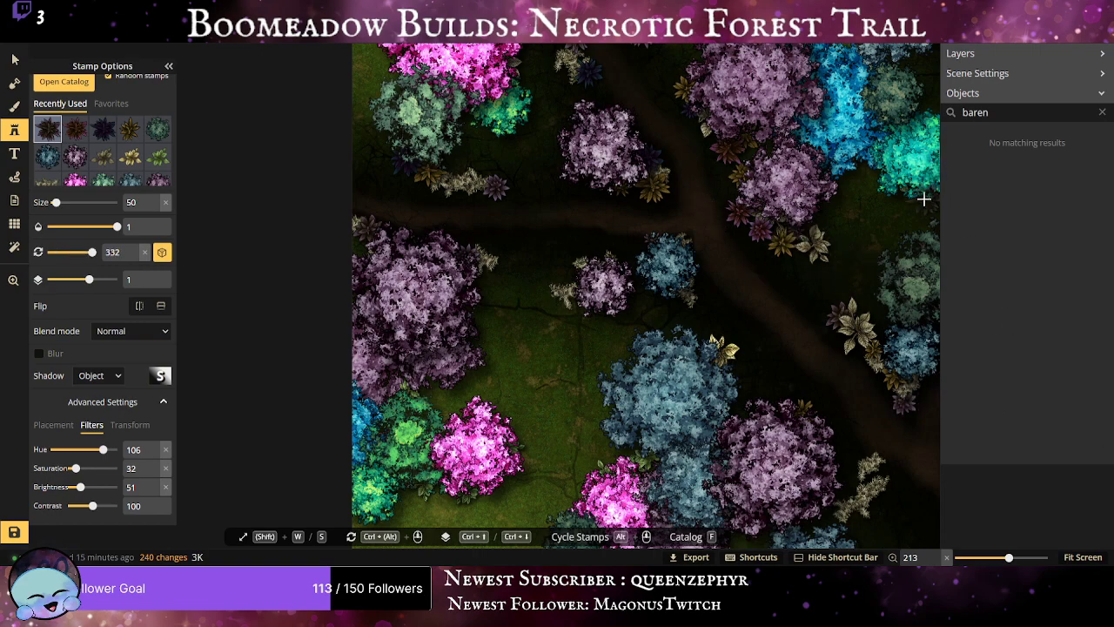
Tuck muted spiky plants around the bright teal tree and the muted green tree between the two trails.
{"action": "left_click_drag", "start_coordinate": [903, 231], "coordinate": [790, 411]}
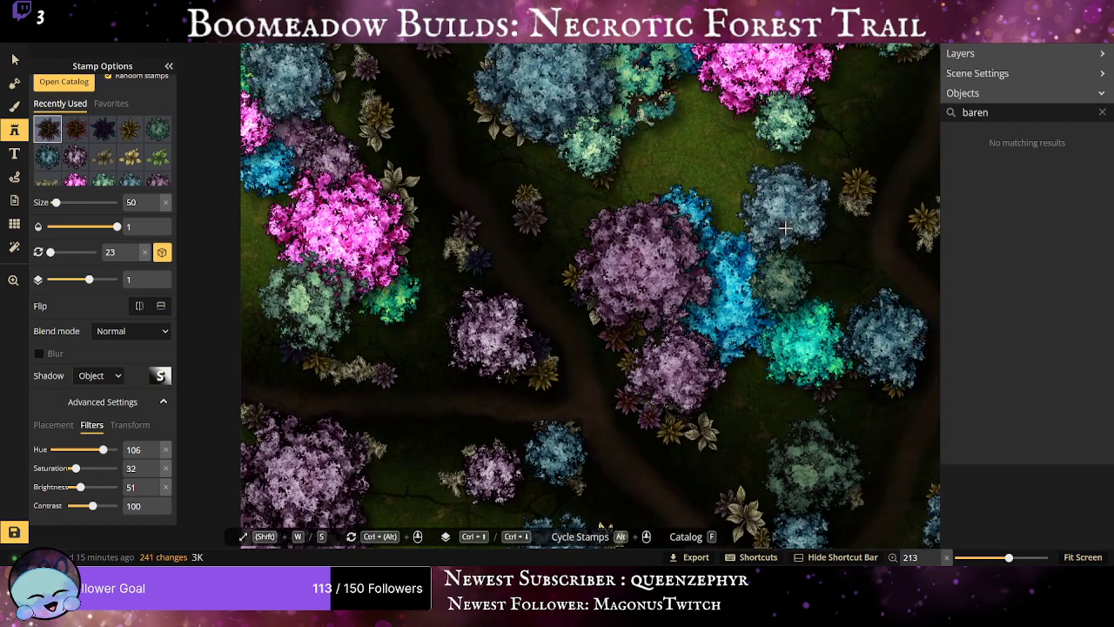
{"action": "left_click", "coordinate": [797, 265]}
{"action": "left_click", "coordinate": [809, 287]}
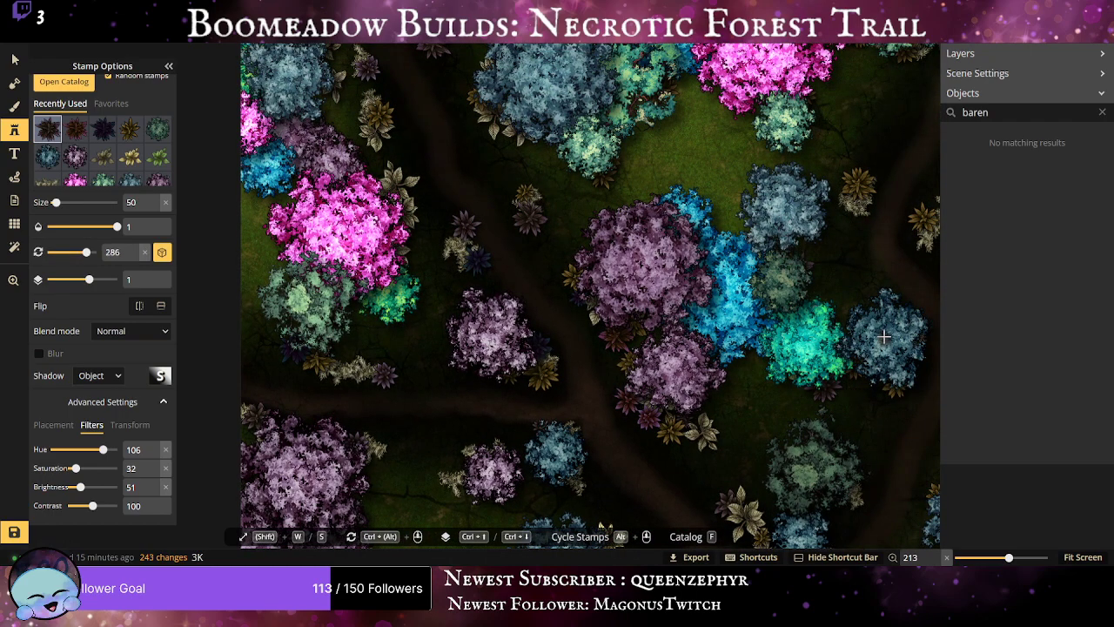
Place muted spiky plants along the eastern trail by the brown plant, the edge purple tree, the bright green tree and the northeastern pale shrub.
{"action": "left_click_drag", "start_coordinate": [884, 339], "coordinate": [715, 382]}
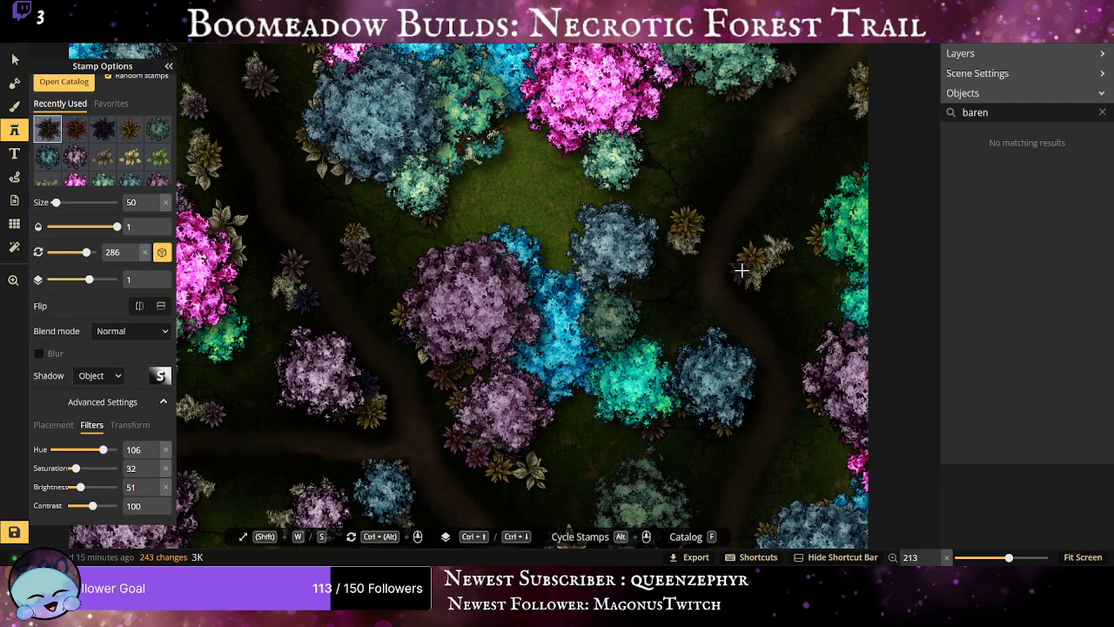
{"action": "left_click", "coordinate": [740, 271]}
{"action": "left_click", "coordinate": [827, 342]}
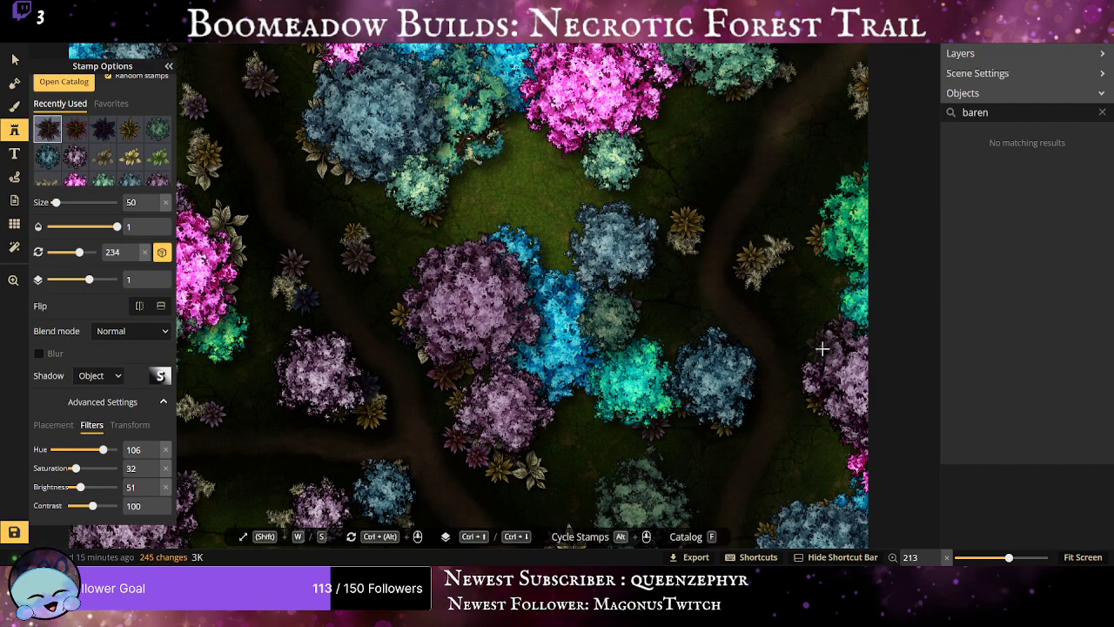
{"action": "left_click", "coordinate": [823, 350]}
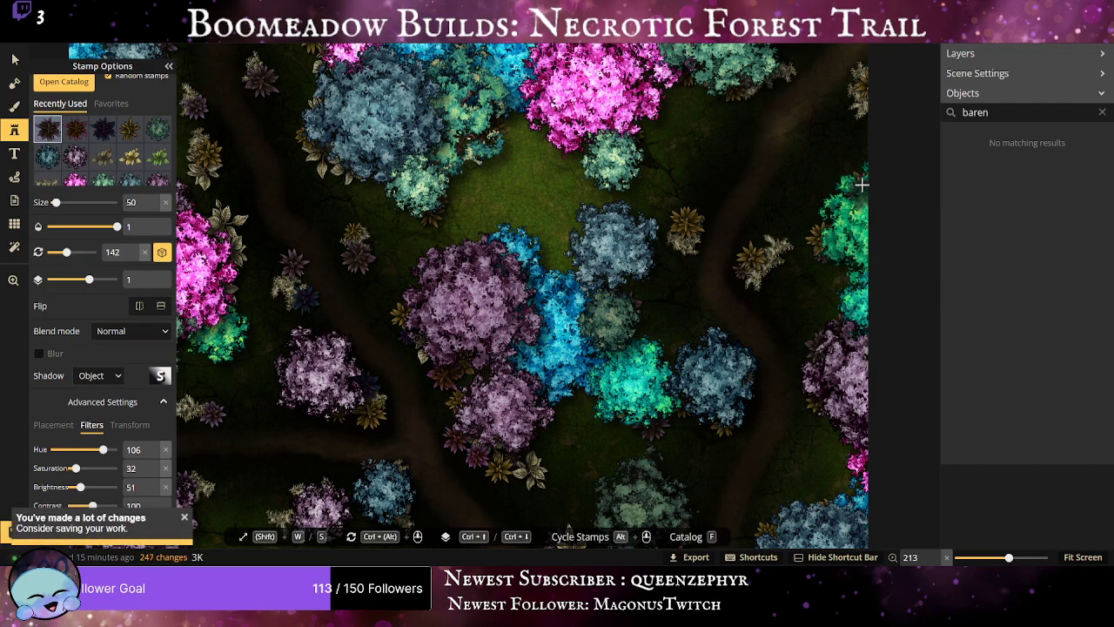
{"action": "left_click", "coordinate": [821, 216]}
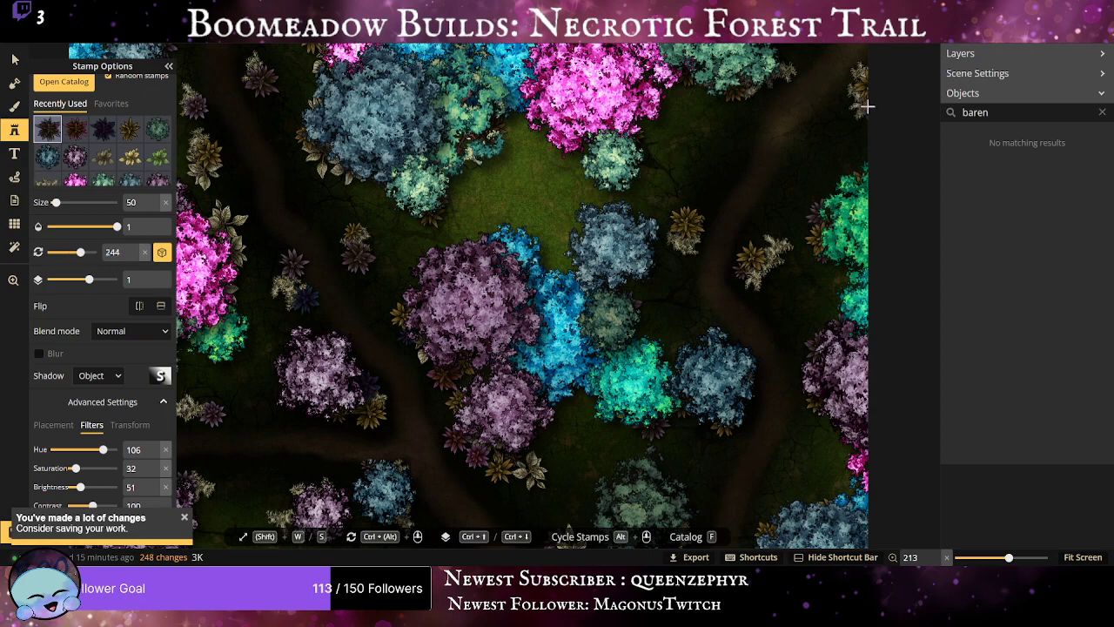
{"action": "left_click", "coordinate": [835, 101]}
{"action": "left_click", "coordinate": [859, 108]}
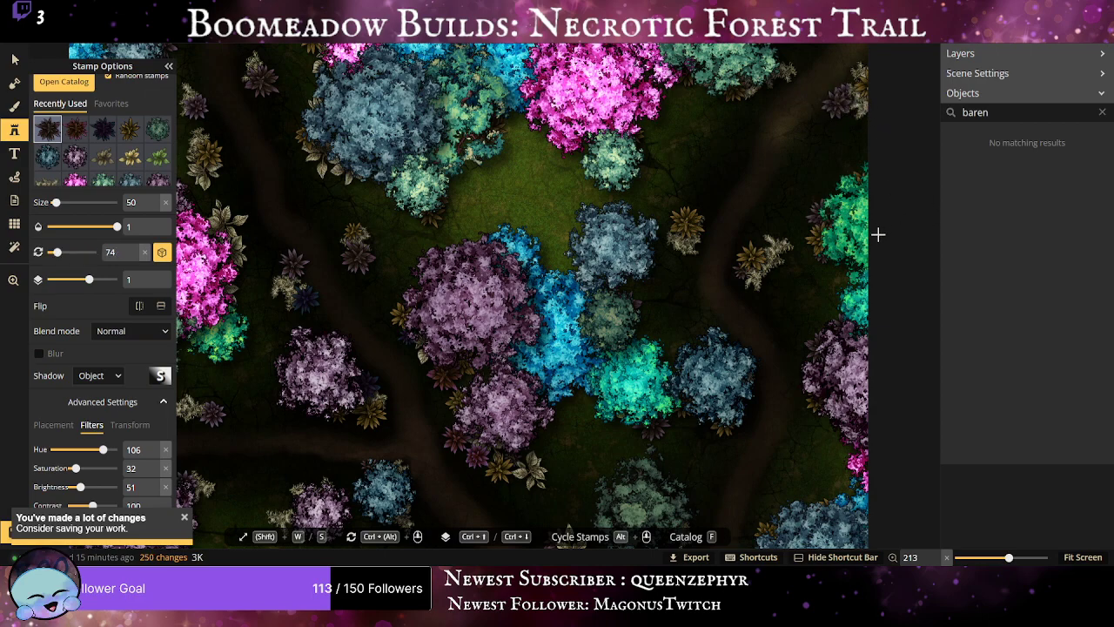
Choose the orange and blue flowering plant from the Watercolor Battlemaps Forest pack in the stamp catalog.
{"action": "left_click_drag", "start_coordinate": [812, 229], "coordinate": [836, 306]}
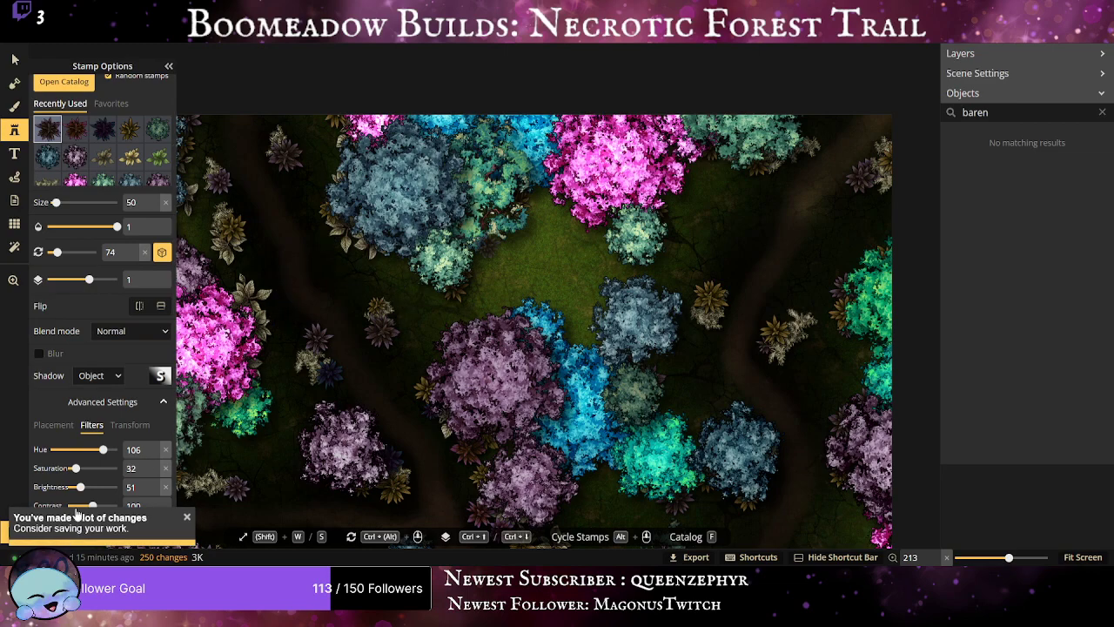
{"action": "scroll", "coordinate": [53, 122], "scroll_direction": "up", "scroll_amount": 2}
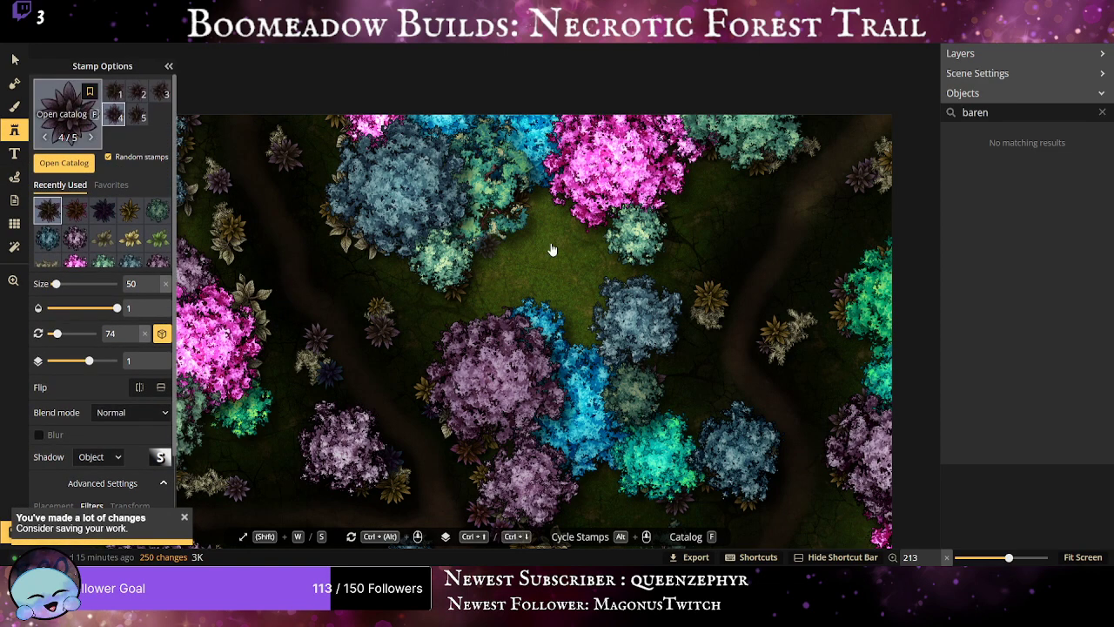
{"action": "key", "text": "f"}
{"action": "scroll", "coordinate": [419, 244], "scroll_direction": "up", "scroll_amount": 2}
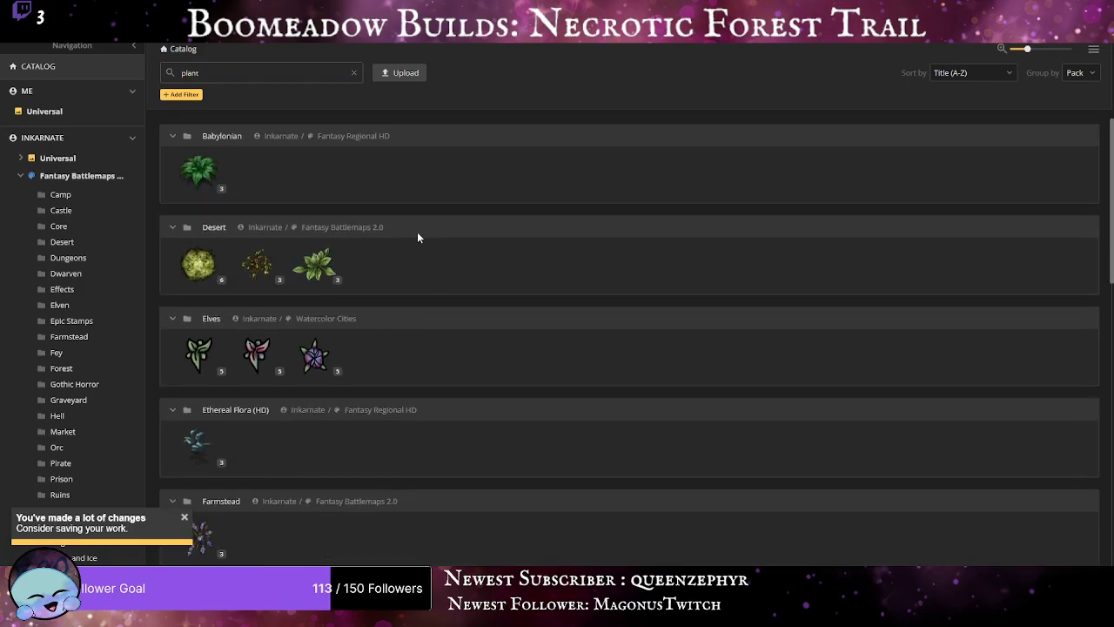
{"action": "scroll", "coordinate": [402, 249], "scroll_direction": "down", "scroll_amount": 4}
{"action": "scroll", "coordinate": [401, 248], "scroll_direction": "down", "scroll_amount": 4}
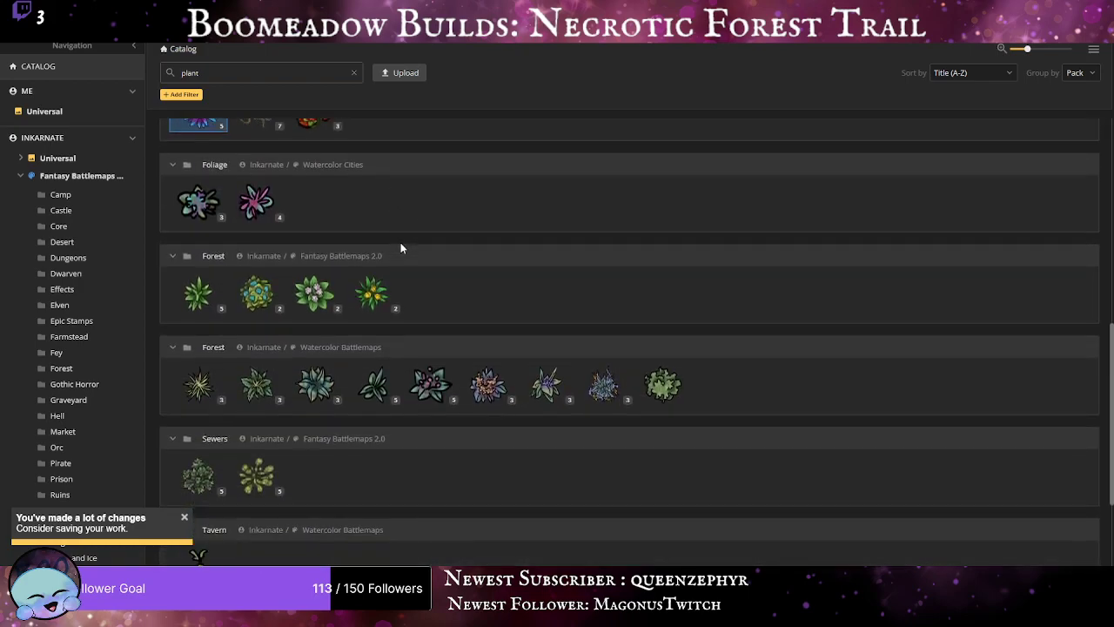
{"action": "scroll", "coordinate": [414, 274], "scroll_direction": "down", "scroll_amount": 2}
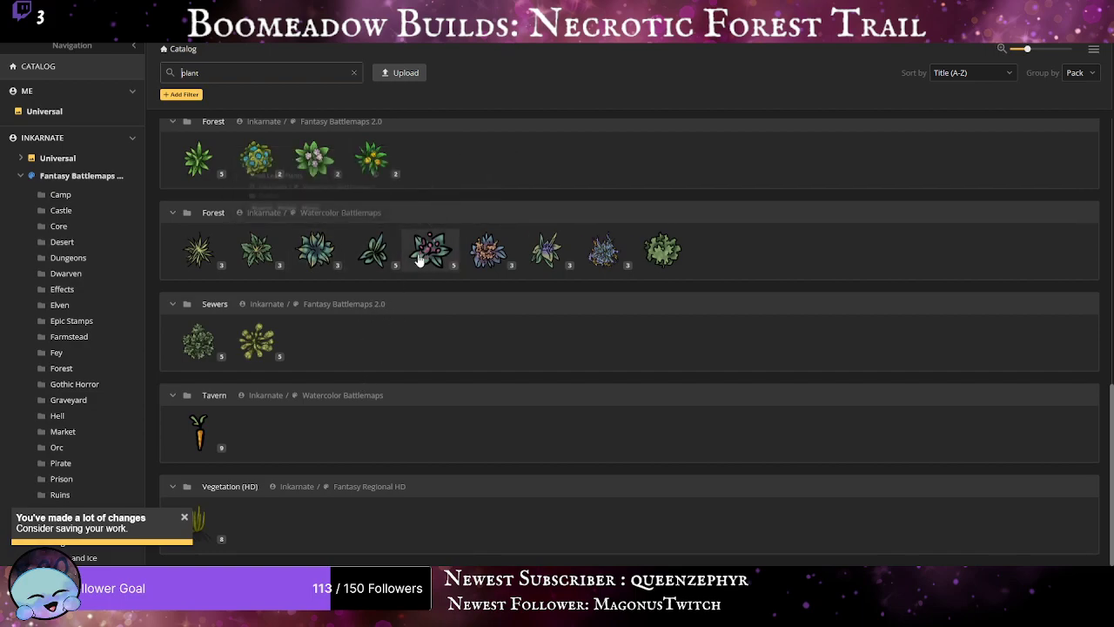
{"action": "left_click", "coordinate": [489, 250]}
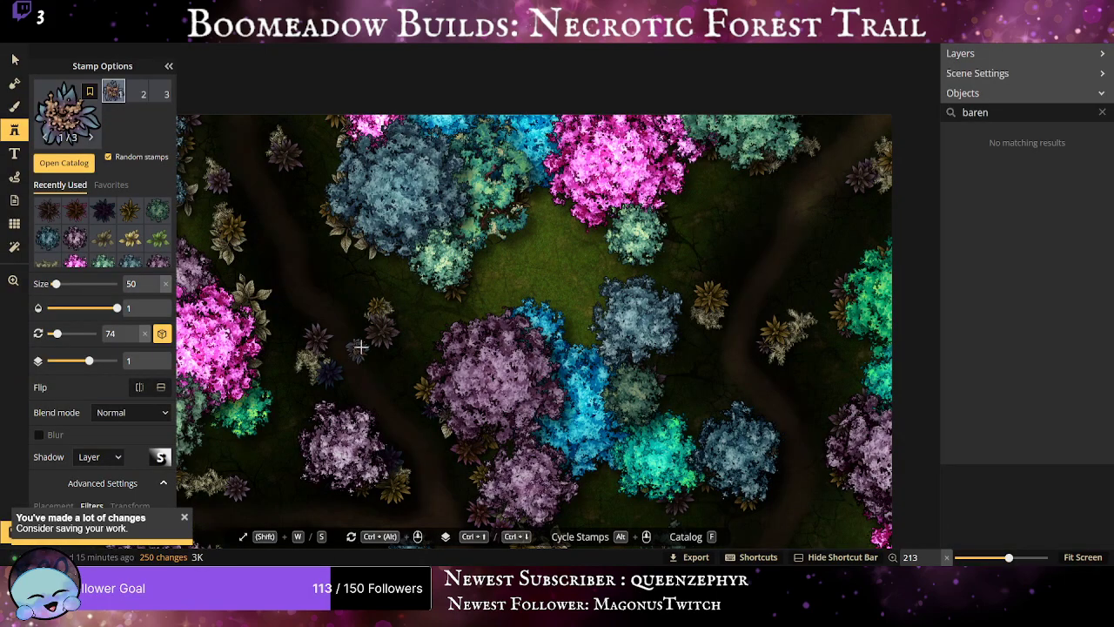
Dismiss the save reminder and set the flowering plant's hue to -180, saturation to 67, brightness to 58 and size to 75.
{"action": "scroll", "coordinate": [85, 431], "scroll_direction": "down", "scroll_amount": 2}
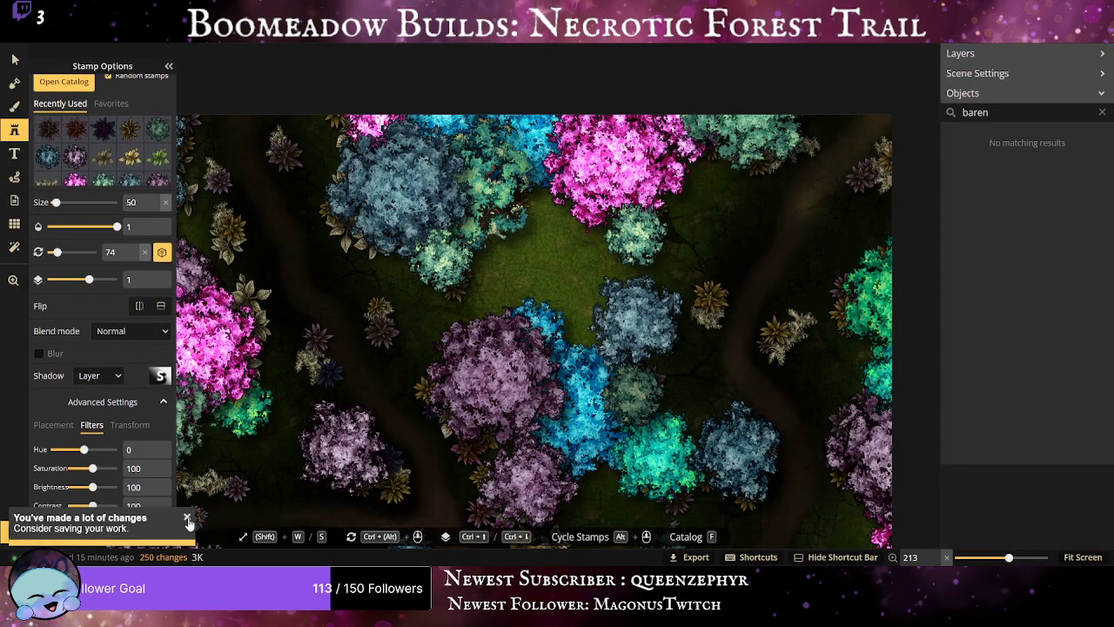
{"action": "left_click", "coordinate": [187, 520]}
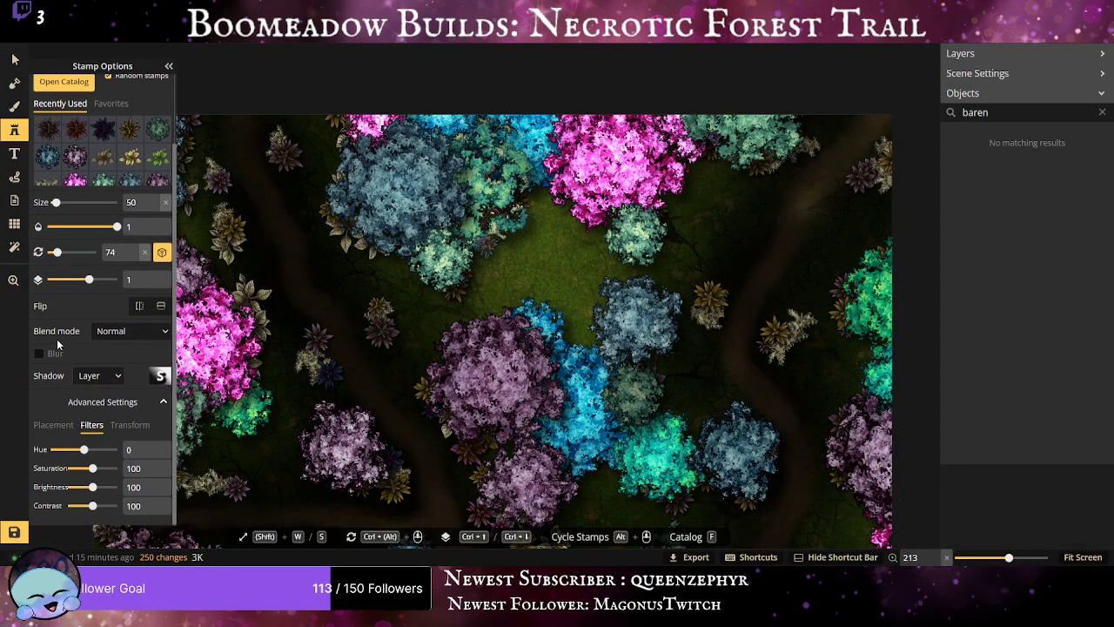
{"action": "left_click_drag", "start_coordinate": [56, 202], "coordinate": [64, 202]}
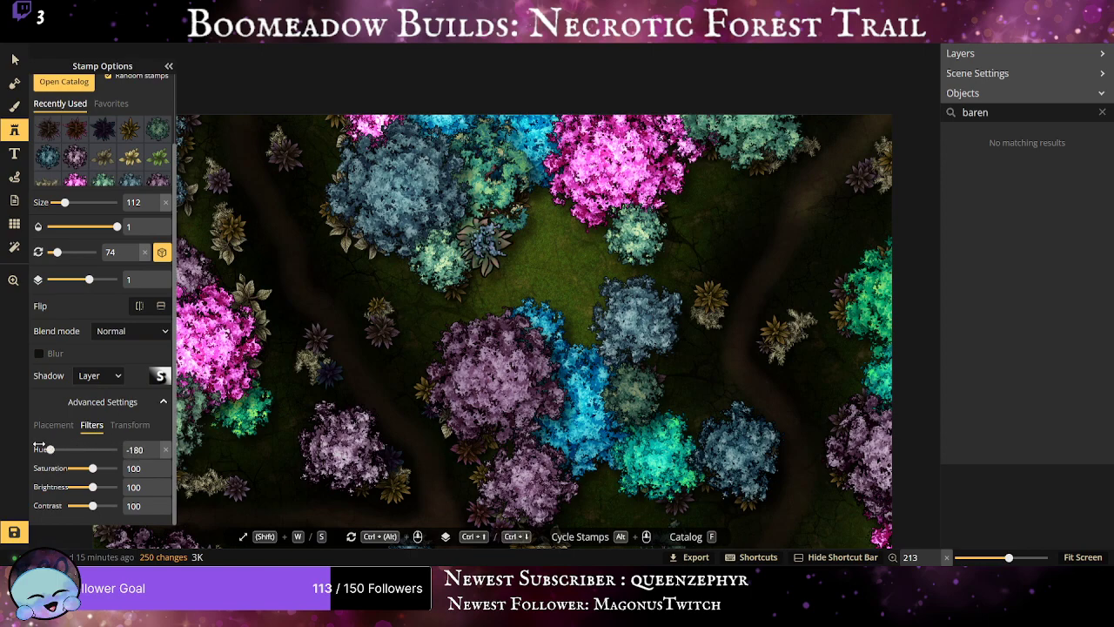
{"action": "mouse_move", "coordinate": [91, 486]}
{"action": "left_mouse_down"}
{"action": "mouse_move", "coordinate": [103, 487]}
{"action": "mouse_move", "coordinate": [85, 488]}
{"action": "left_mouse_up"}
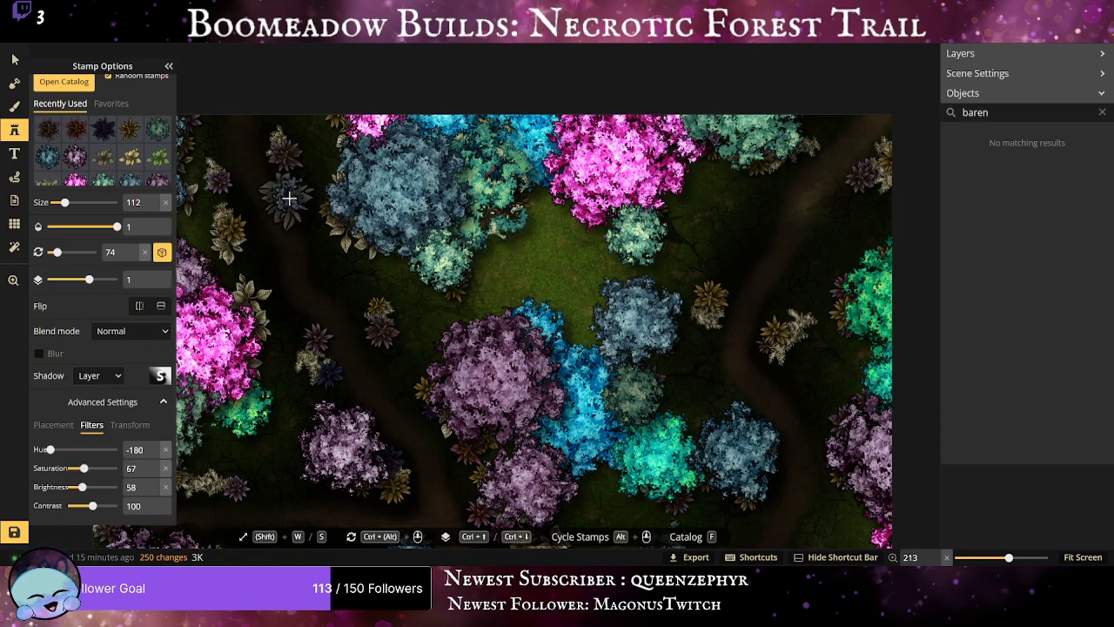
{"action": "left_click_drag", "start_coordinate": [146, 203], "coordinate": [14, 202]}
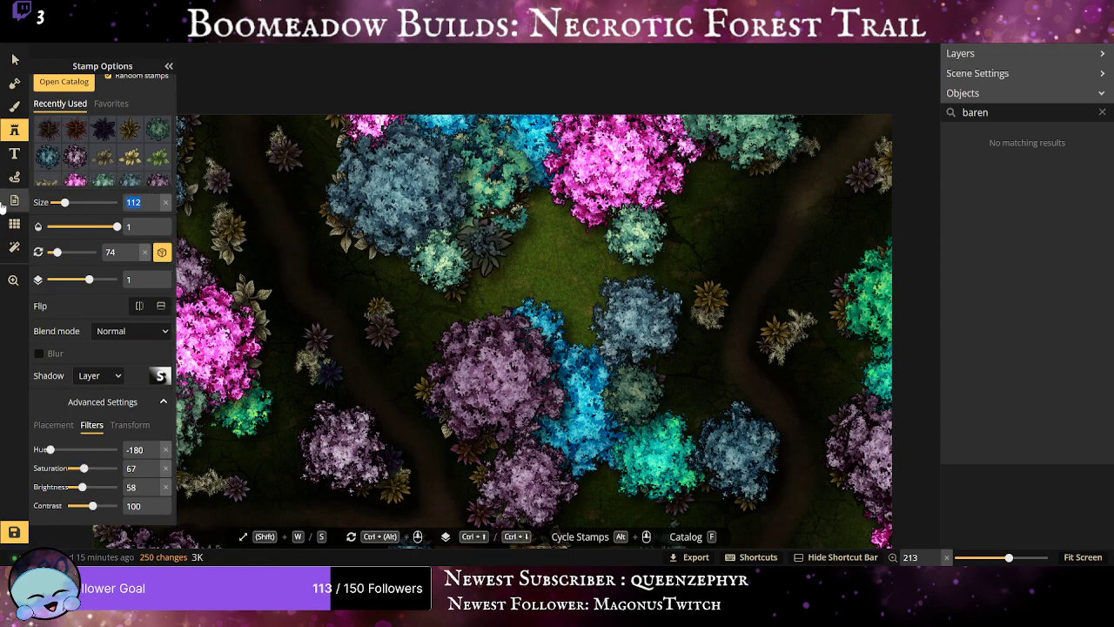
{"action": "type", "text": "75"}
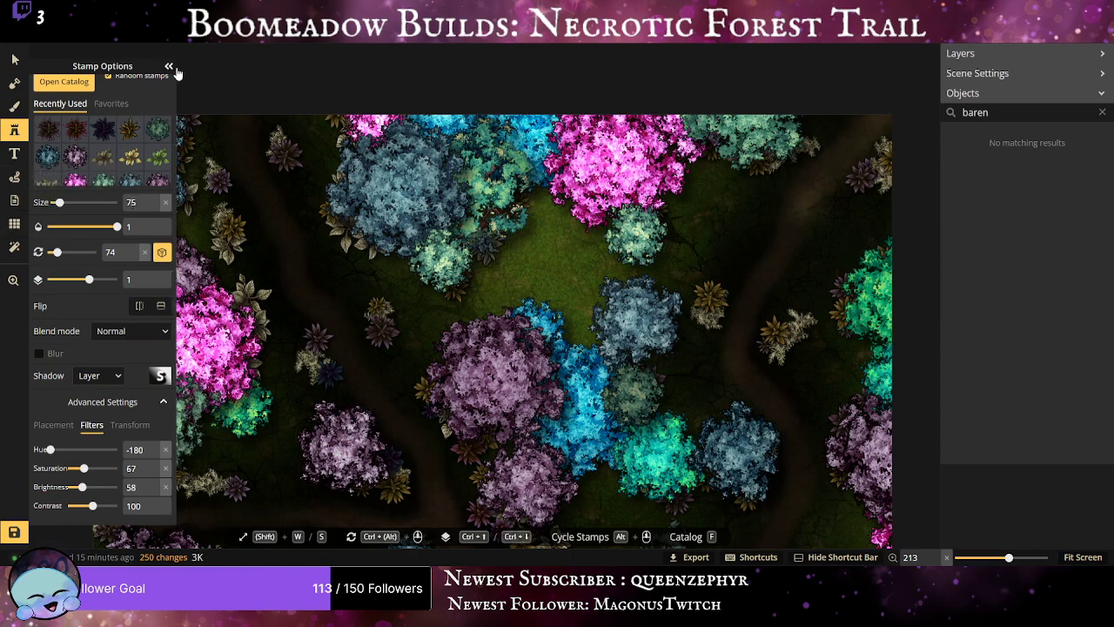
Set the flowering plant's size to 50 and place it around the blue, magenta and muted green trees along the map's western edge.
{"action": "left_click_drag", "start_coordinate": [138, 199], "coordinate": [14, 178]}
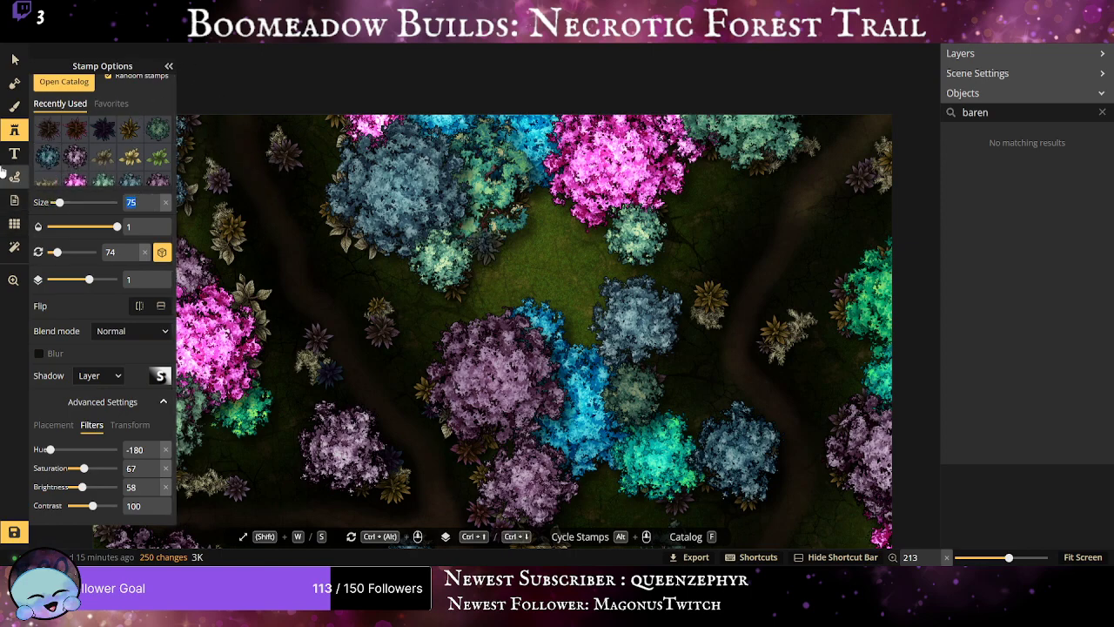
{"action": "type", "text": "50"}
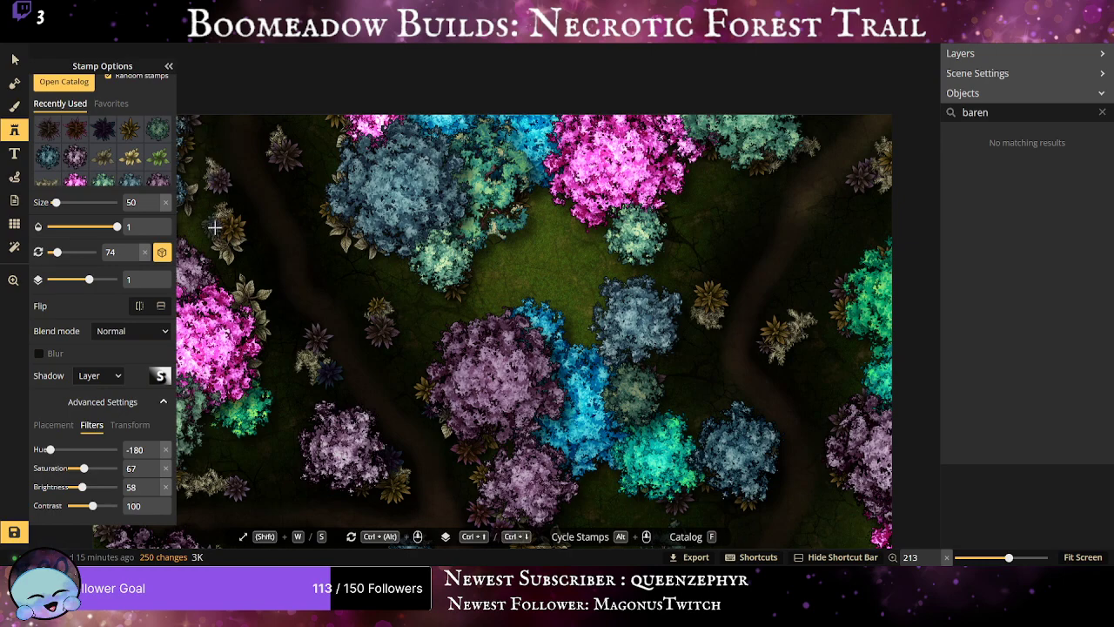
{"action": "scroll", "coordinate": [305, 222], "scroll_direction": "up", "scroll_amount": 2}
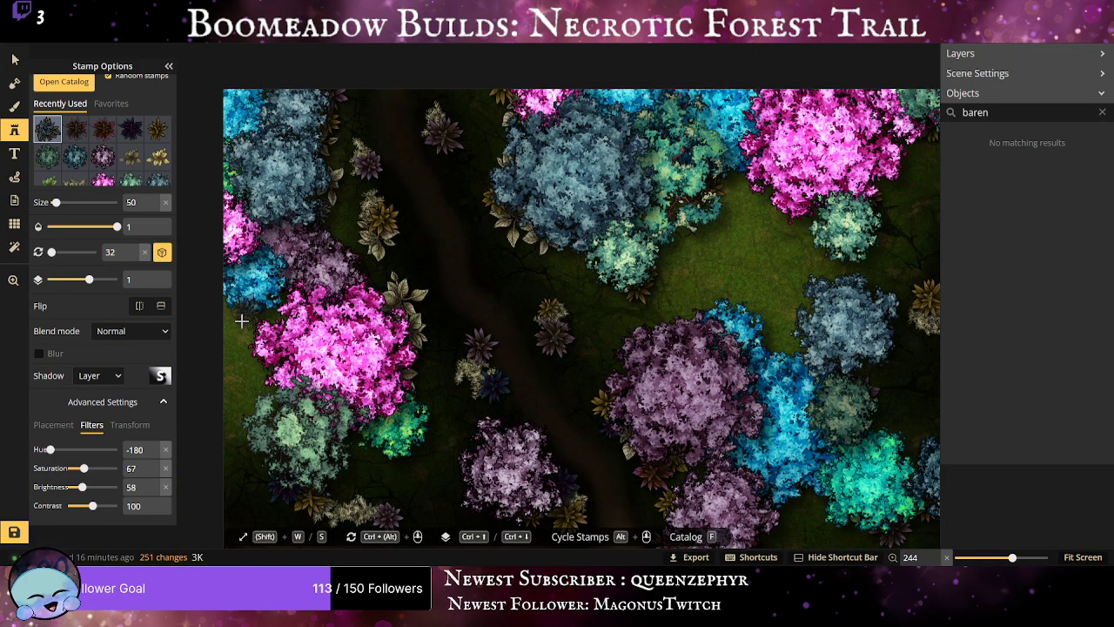
{"action": "left_click", "coordinate": [299, 348]}
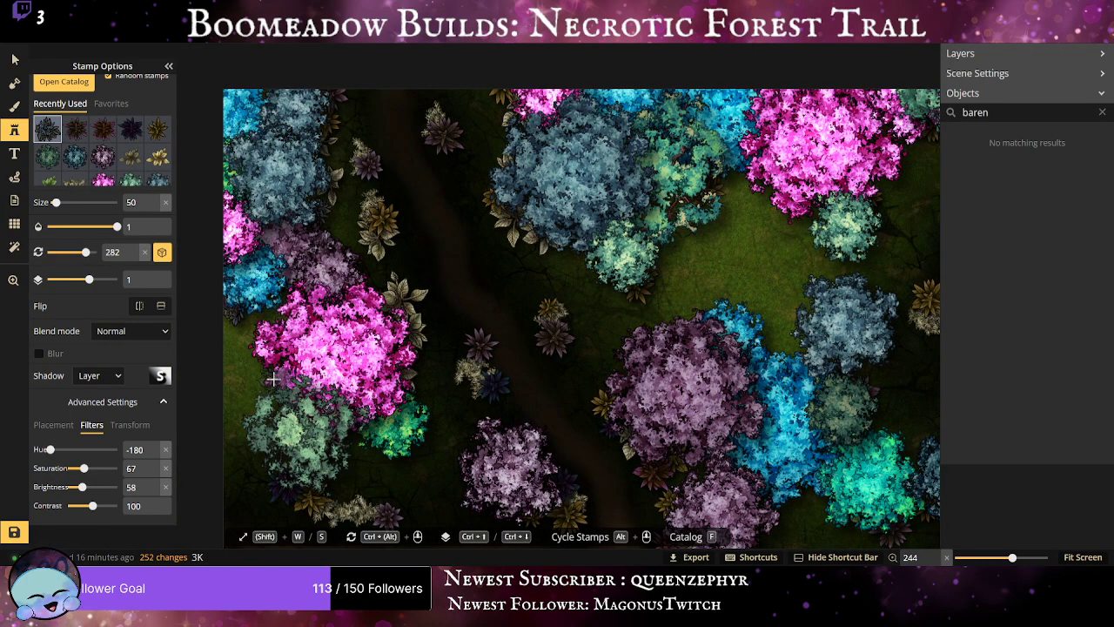
{"action": "left_click", "coordinate": [280, 381]}
{"action": "left_click", "coordinate": [284, 447]}
{"action": "left_click", "coordinate": [279, 514]}
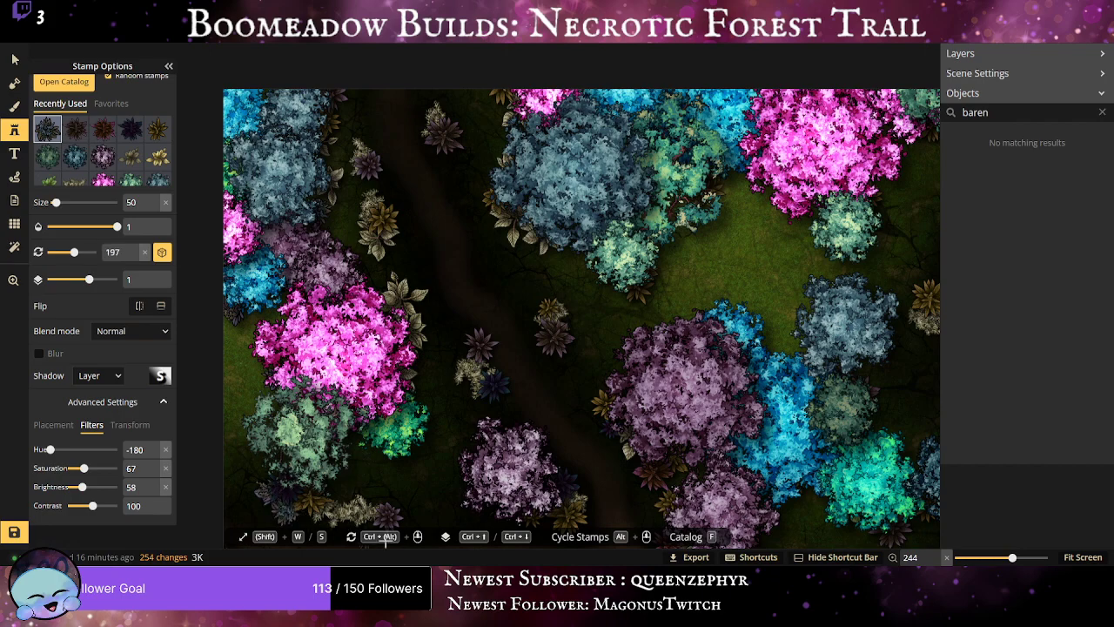
Place muted flowering plants around the purple tree at the trail junction and the purple and blue trees south of the western branch.
{"action": "left_click_drag", "start_coordinate": [380, 529], "coordinate": [378, 397]}
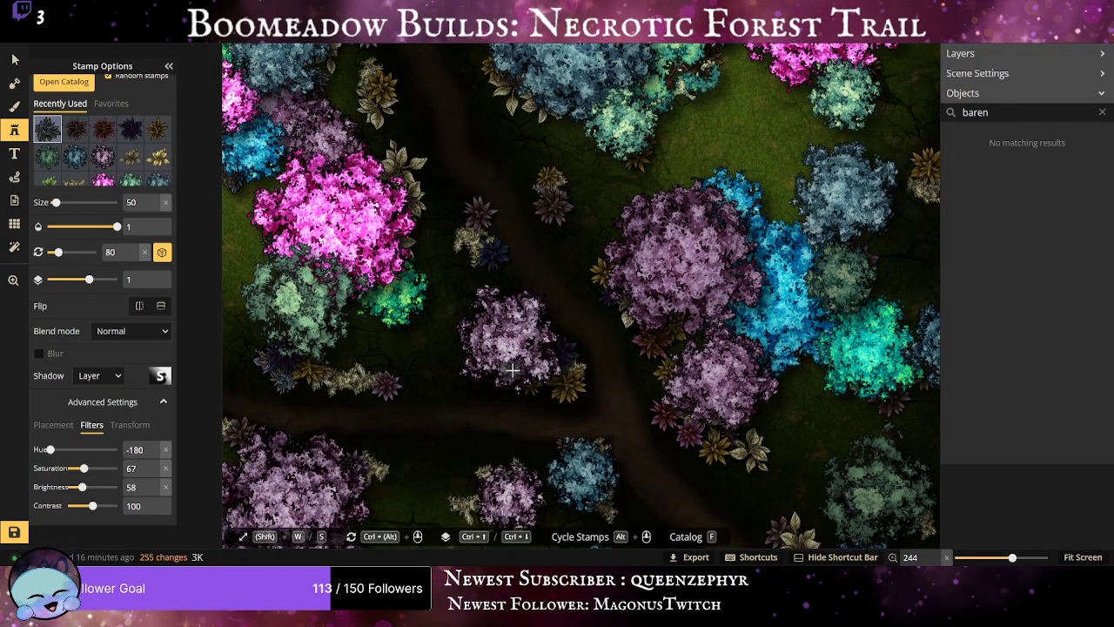
{"action": "left_click", "coordinate": [549, 393]}
{"action": "left_click", "coordinate": [350, 495]}
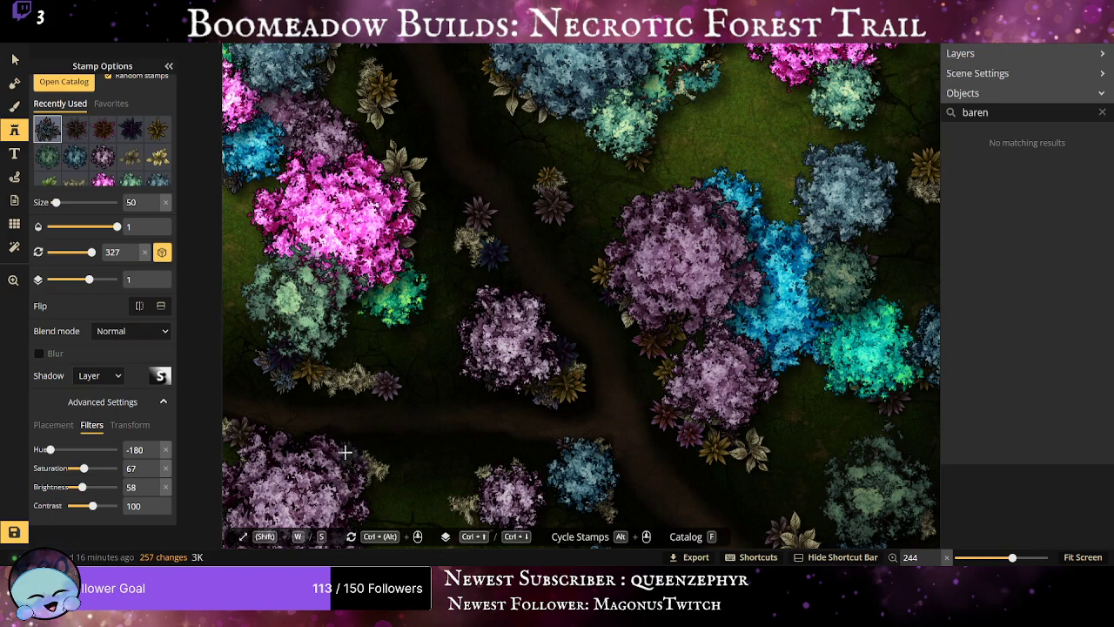
{"action": "left_click", "coordinate": [278, 461]}
{"action": "left_click", "coordinate": [271, 449]}
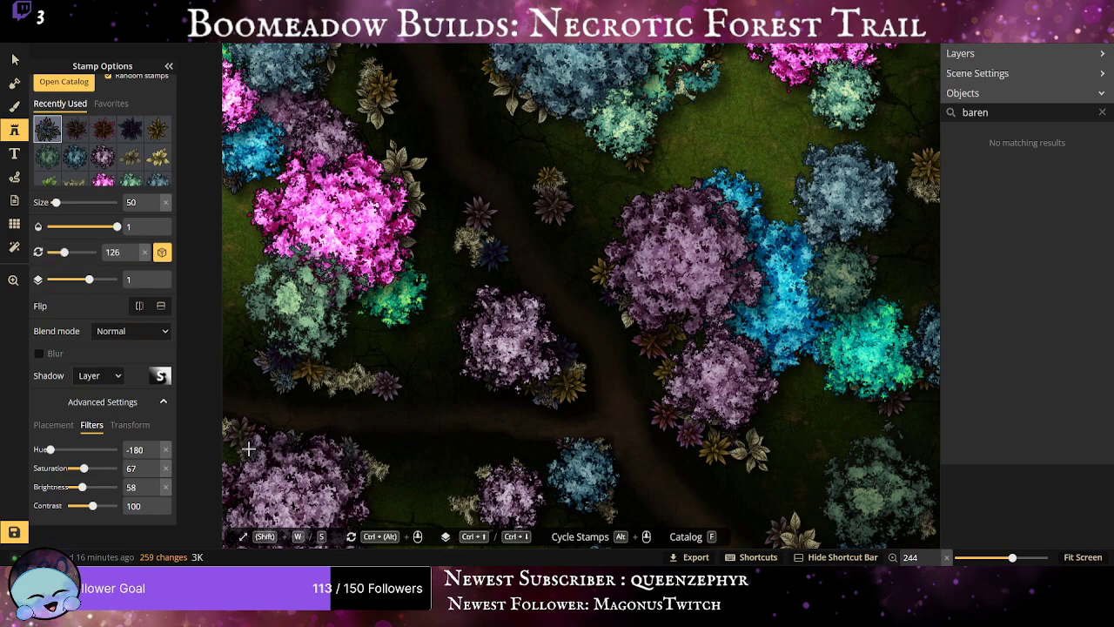
{"action": "left_click", "coordinate": [579, 465]}
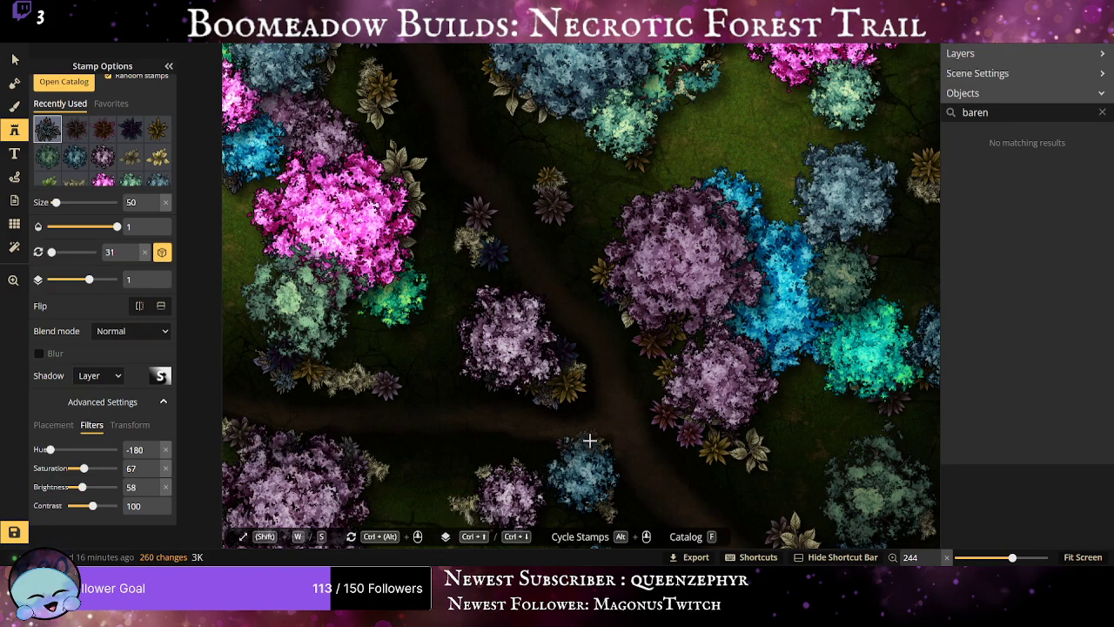
{"action": "left_click", "coordinate": [602, 444]}
{"action": "left_click", "coordinate": [552, 455]}
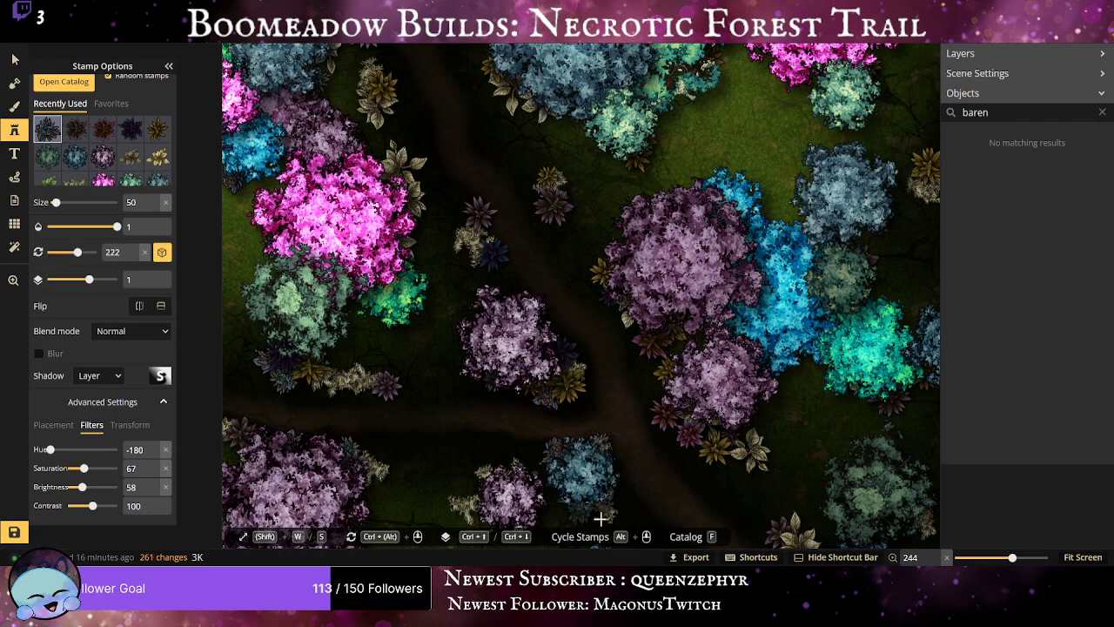
Tuck muted flowering plants around the central purple trees, the large northern blue tree and the small plant cluster beside the trail.
{"action": "left_click", "coordinate": [684, 396]}
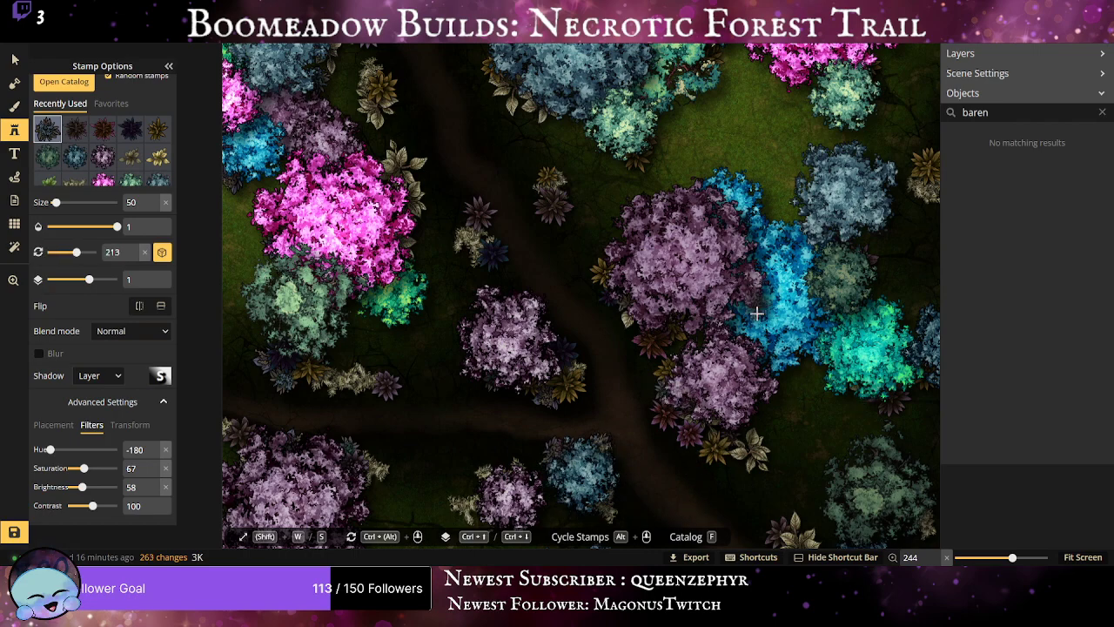
{"action": "left_click", "coordinate": [702, 342]}
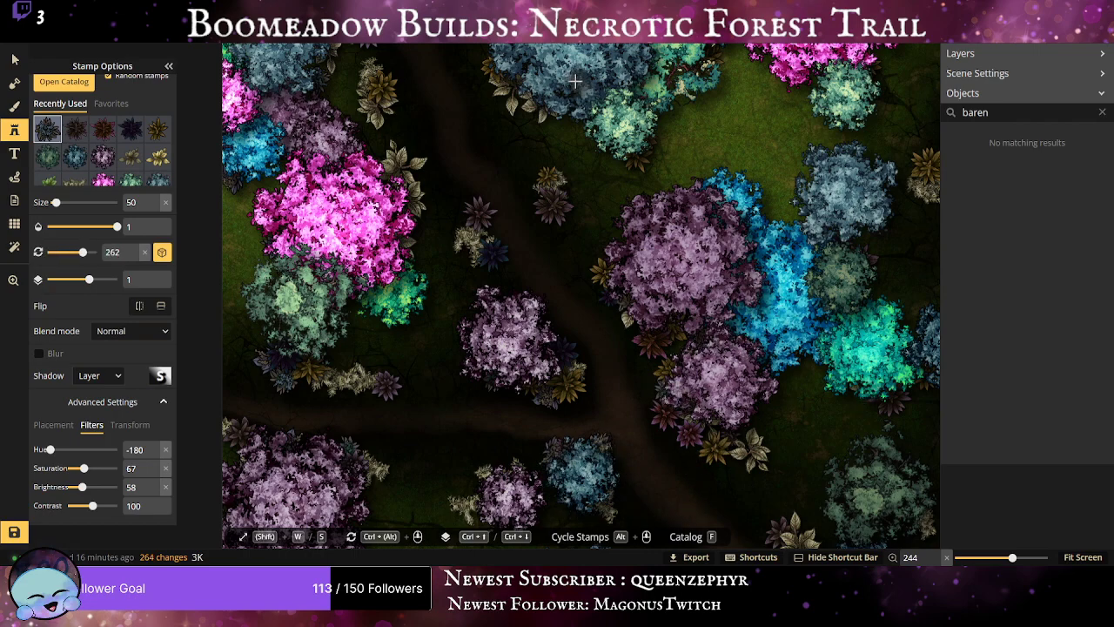
{"action": "left_click", "coordinate": [509, 99]}
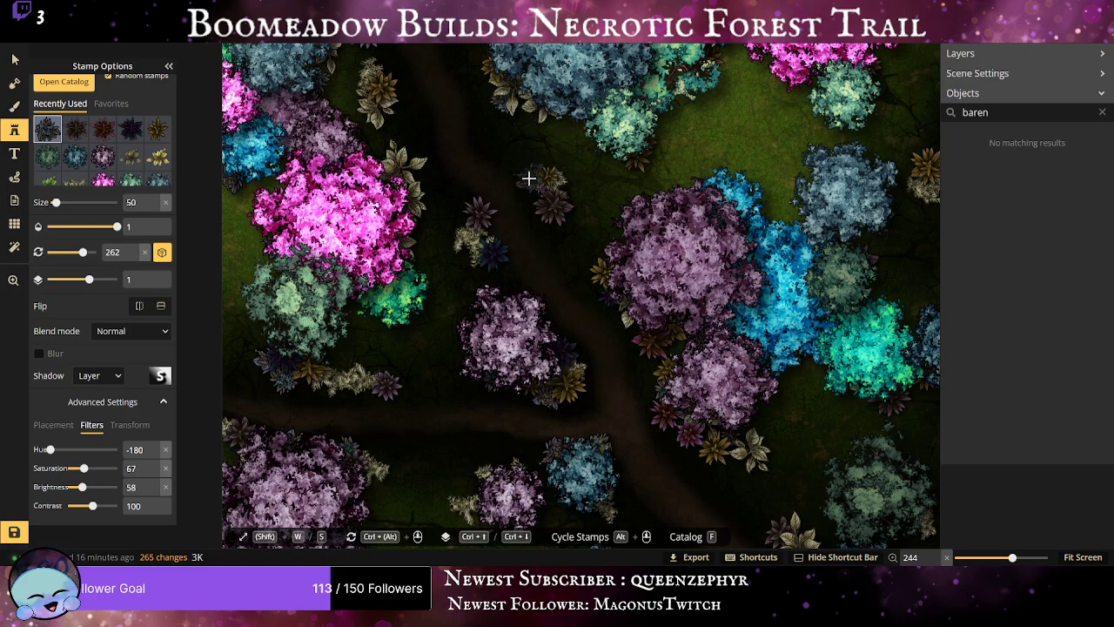
{"action": "left_click", "coordinate": [528, 179]}
{"action": "left_click", "coordinate": [569, 184]}
{"action": "left_click", "coordinate": [615, 270]}
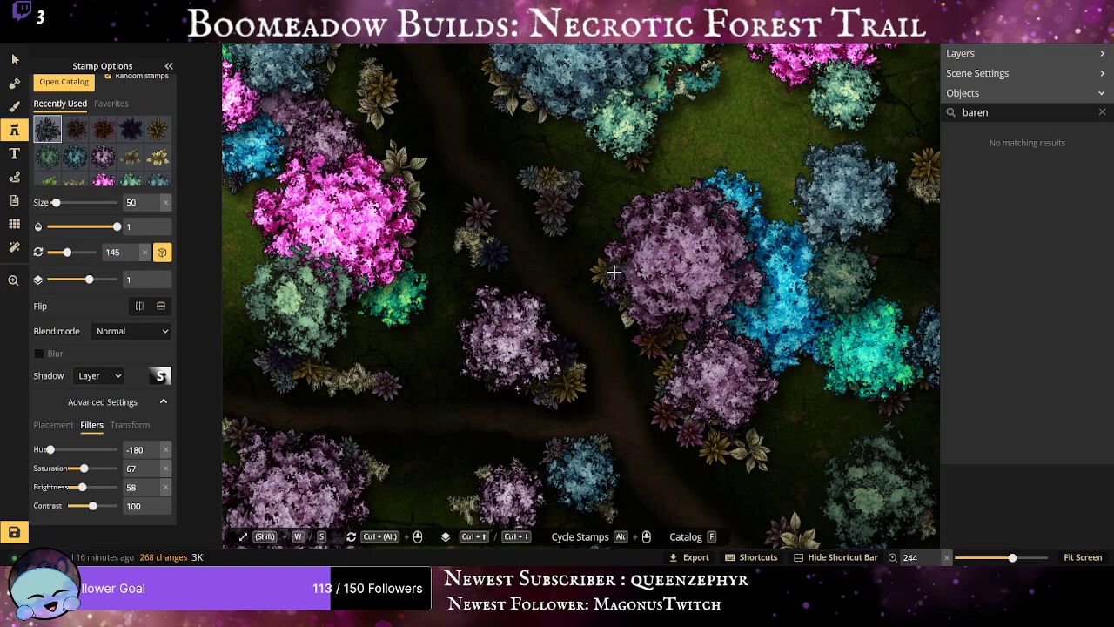
Add muted flowering plants at the northern start of the western trail and by the brown plant near the eastern trail.
{"action": "scroll", "coordinate": [544, 148], "scroll_direction": "down", "scroll_amount": 4}
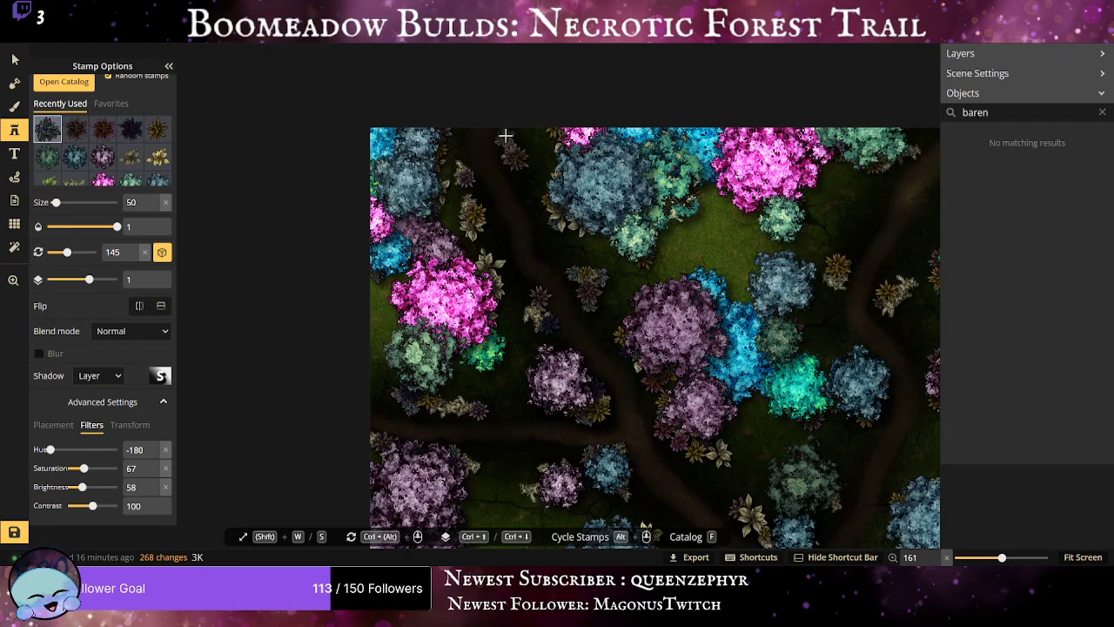
{"action": "left_click", "coordinate": [505, 135]}
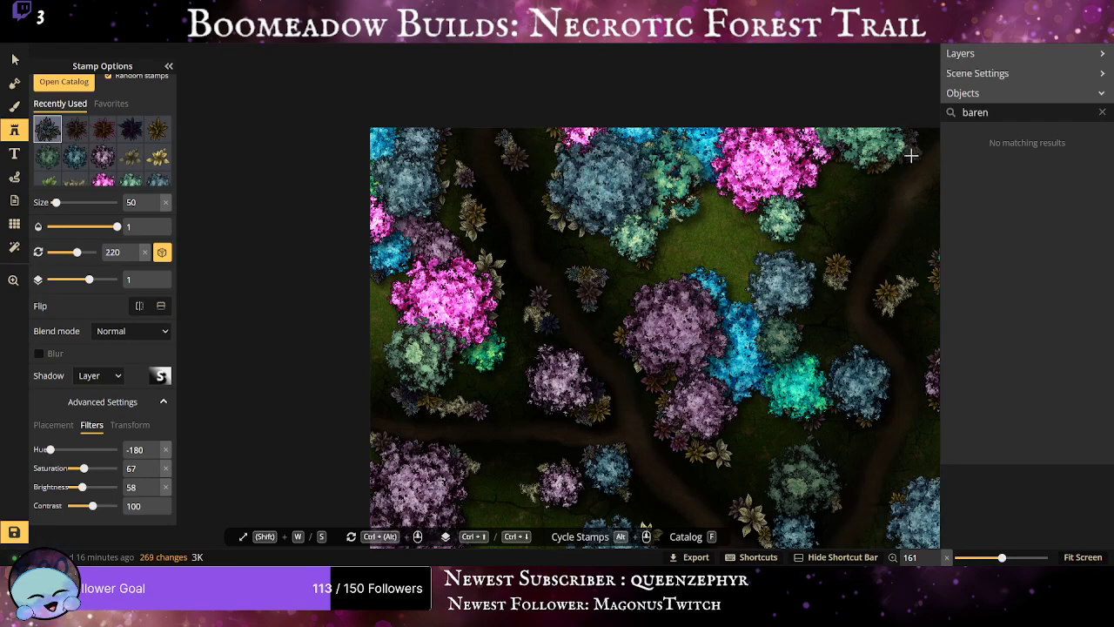
{"action": "left_click", "coordinate": [819, 295]}
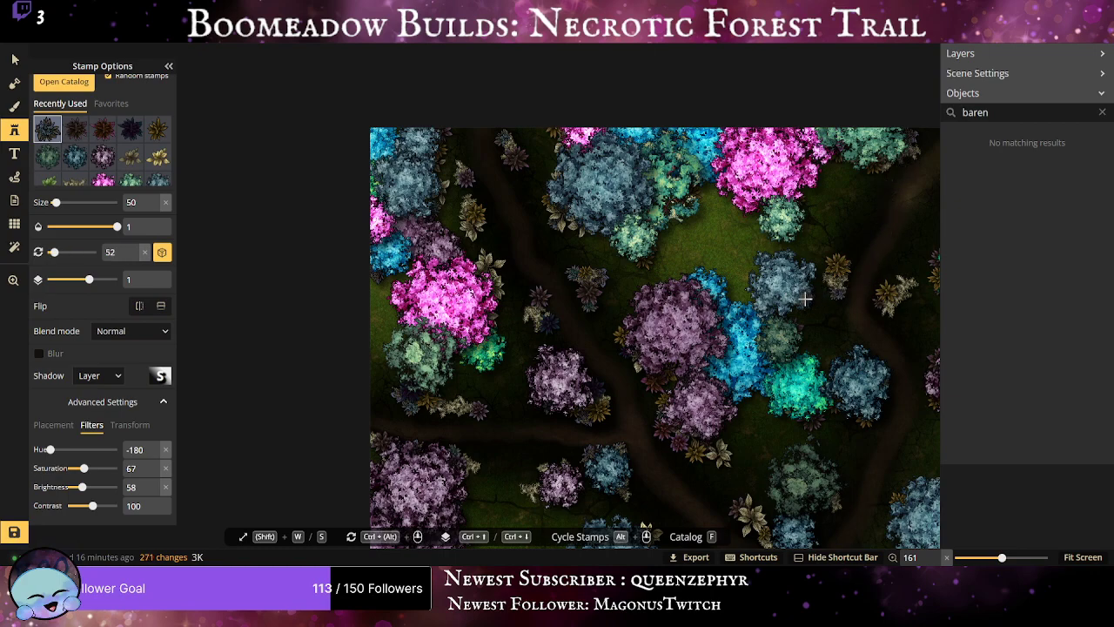
Place muted flowering plants around the small blue tree and the muted green tree inside the trail fork.
{"action": "left_click_drag", "start_coordinate": [864, 406], "coordinate": [655, 209]}
{"action": "left_click_drag", "start_coordinate": [587, 352], "coordinate": [566, 306]}
{"action": "scroll", "coordinate": [566, 305], "scroll_direction": "up", "scroll_amount": 1}
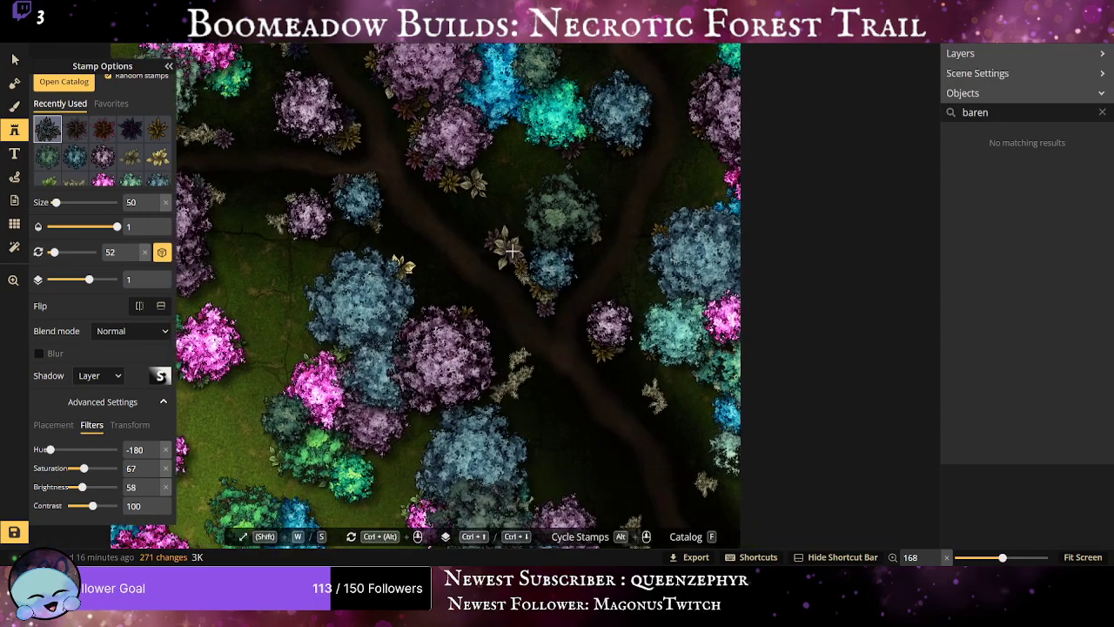
{"action": "left_click", "coordinate": [570, 264]}
{"action": "left_click", "coordinate": [588, 236]}
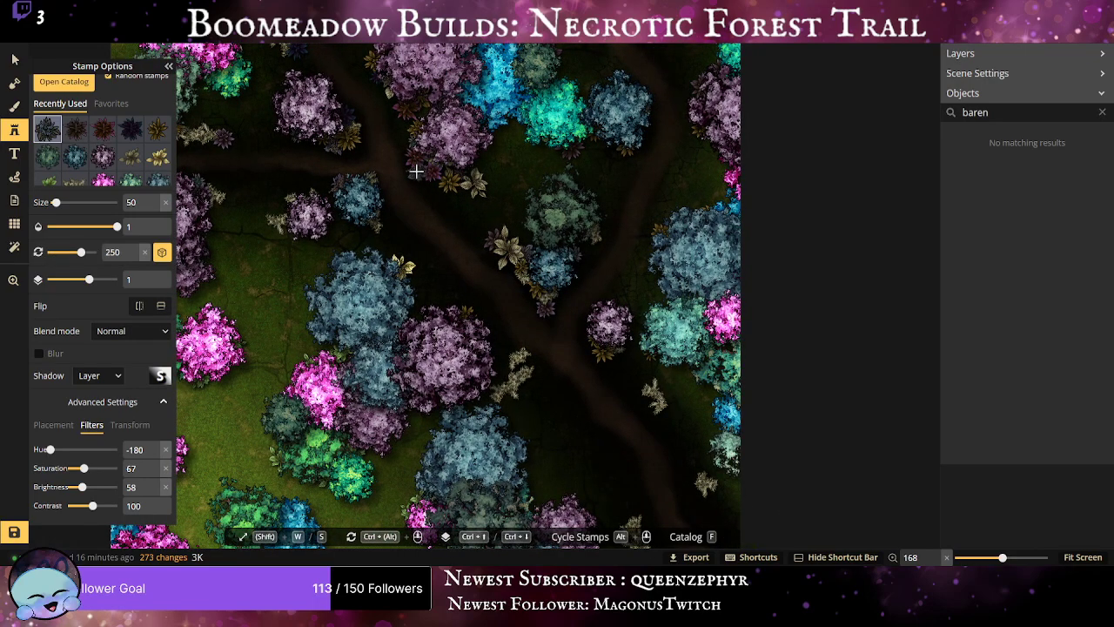
Fill in muted flowering plants below the central purple tree and between the bright blue and bright teal trees.
{"action": "left_click", "coordinate": [462, 177]}
{"action": "left_click", "coordinate": [429, 171]}
{"action": "left_click", "coordinate": [464, 191]}
{"action": "left_click", "coordinate": [472, 195]}
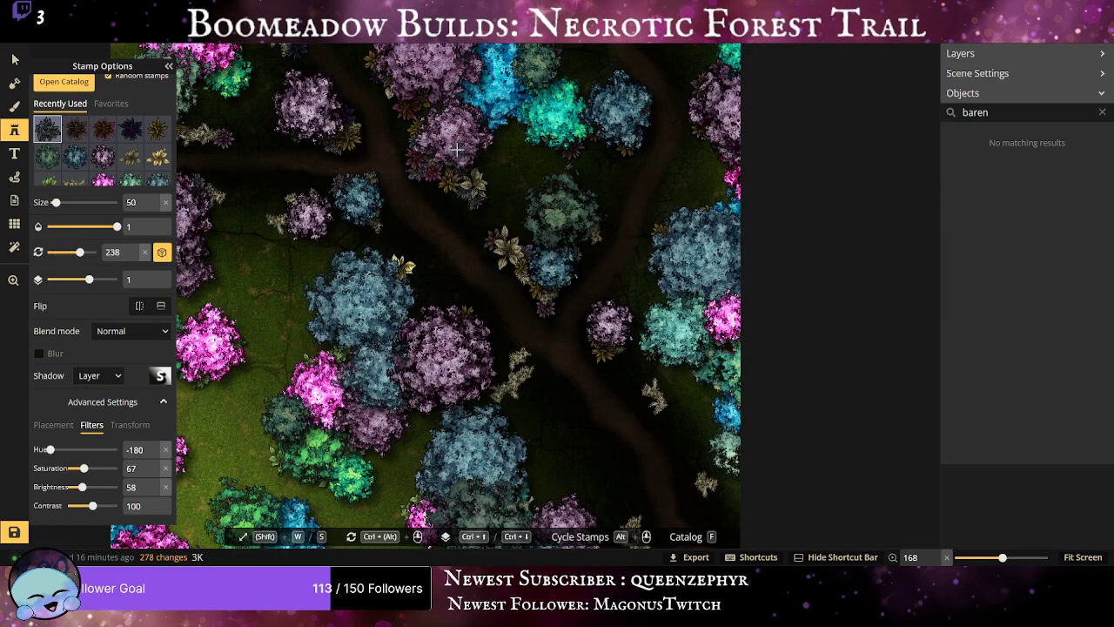
{"action": "left_click", "coordinate": [515, 110]}
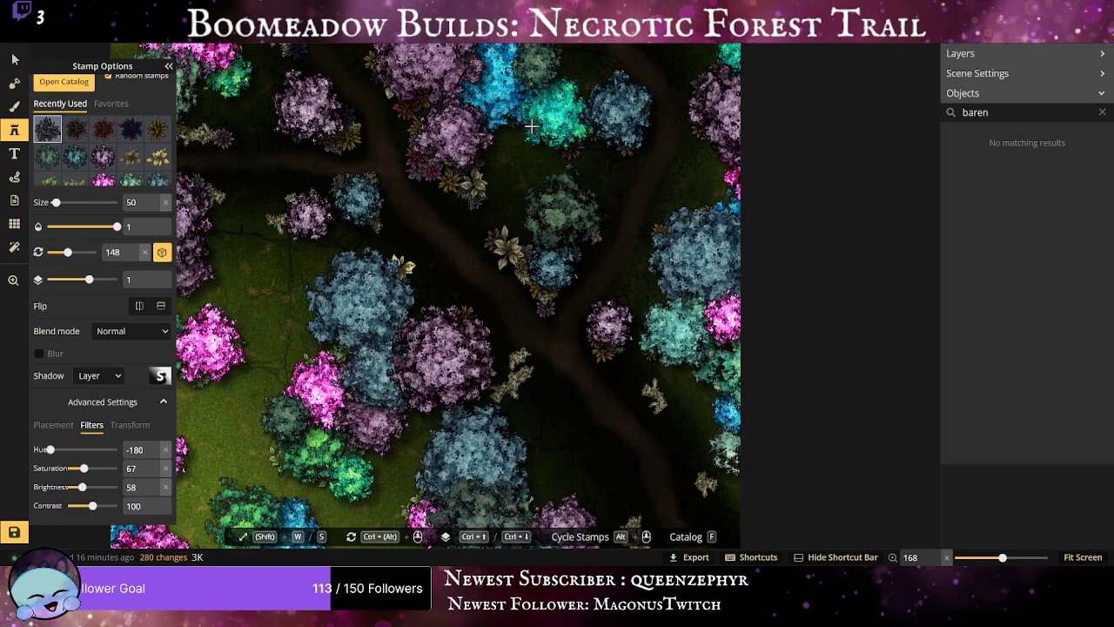
{"action": "left_click", "coordinate": [531, 127]}
Add muted flowering plants among the eastern edge trees and beside the pale shrubs along the southeastern trail.
{"action": "left_click", "coordinate": [700, 370]}
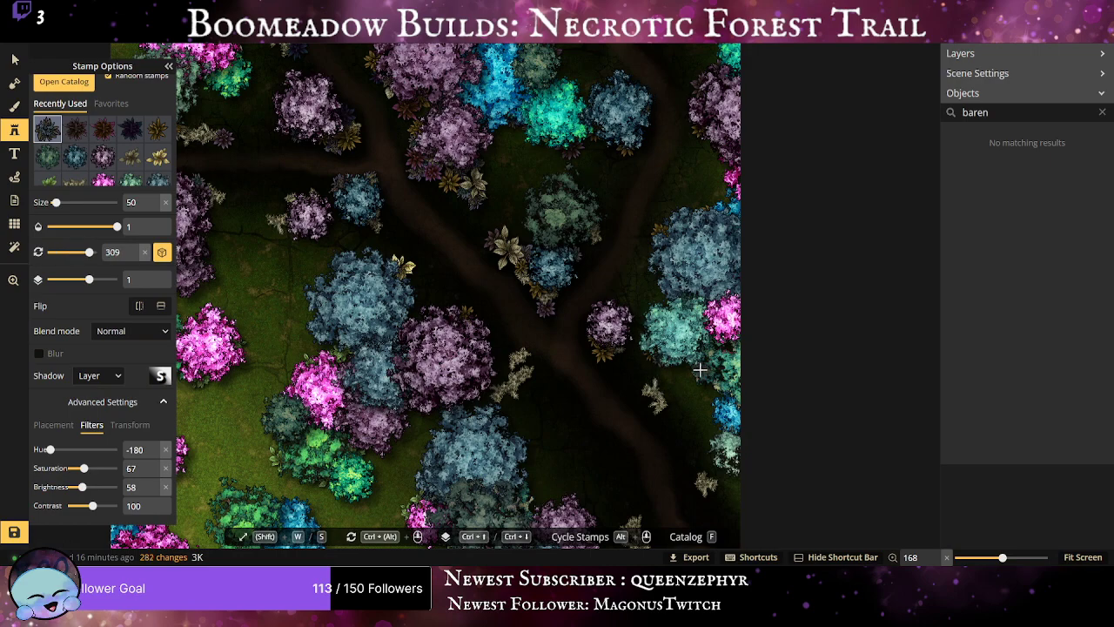
{"action": "left_click", "coordinate": [718, 394]}
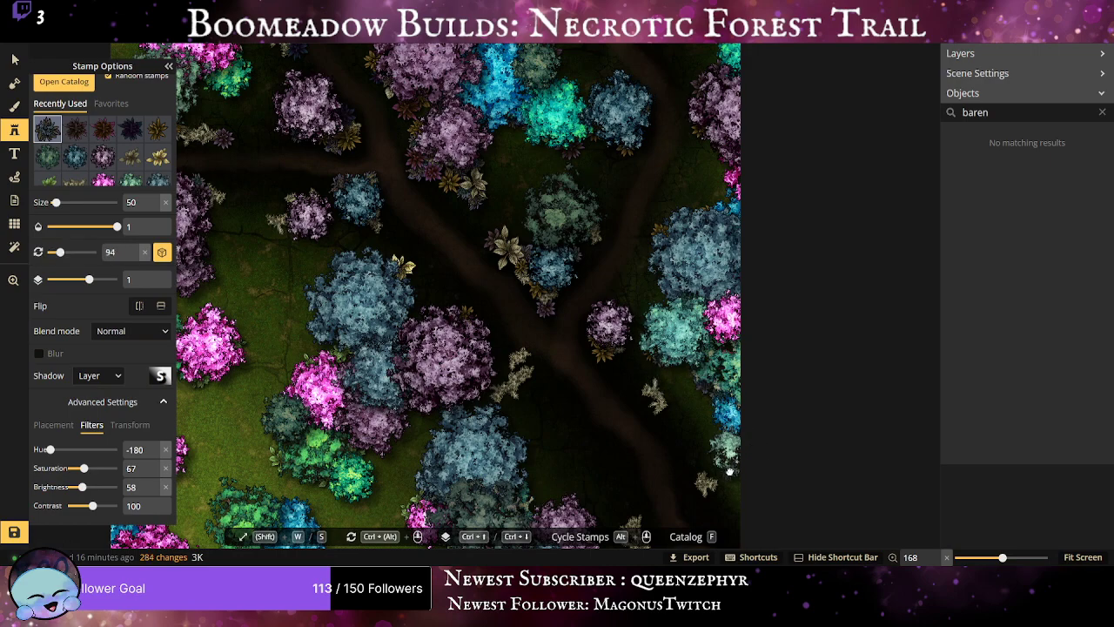
{"action": "left_click_drag", "start_coordinate": [729, 471], "coordinate": [658, 321]}
{"action": "scroll", "coordinate": [632, 279], "scroll_direction": "up", "scroll_amount": 1}
{"action": "left_click", "coordinate": [629, 355]}
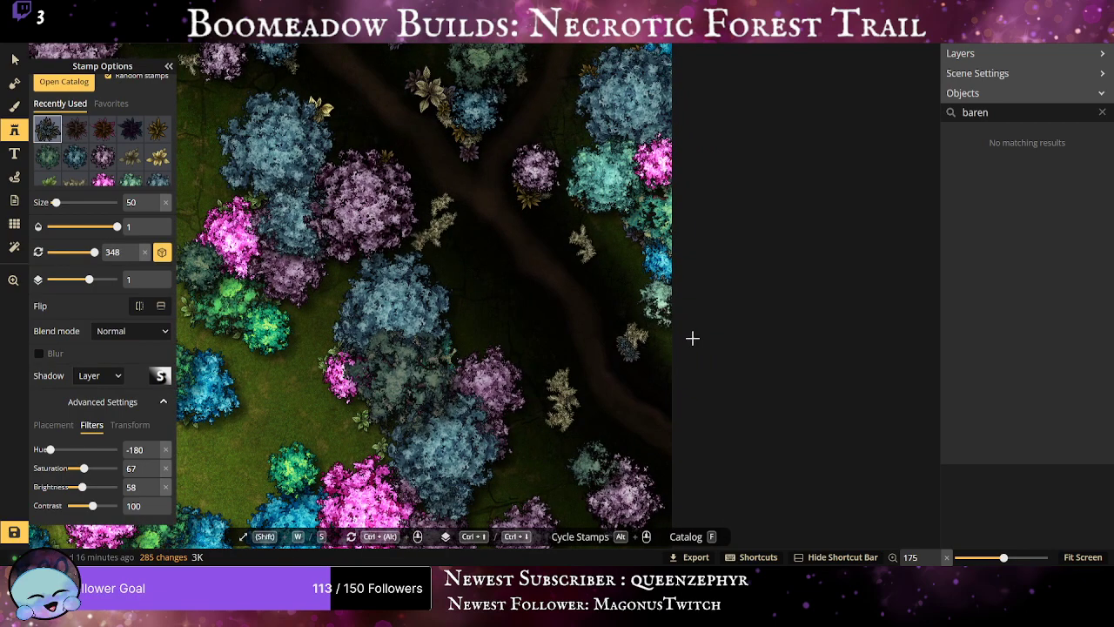
{"action": "left_click", "coordinate": [624, 336]}
{"action": "left_click", "coordinate": [586, 233]}
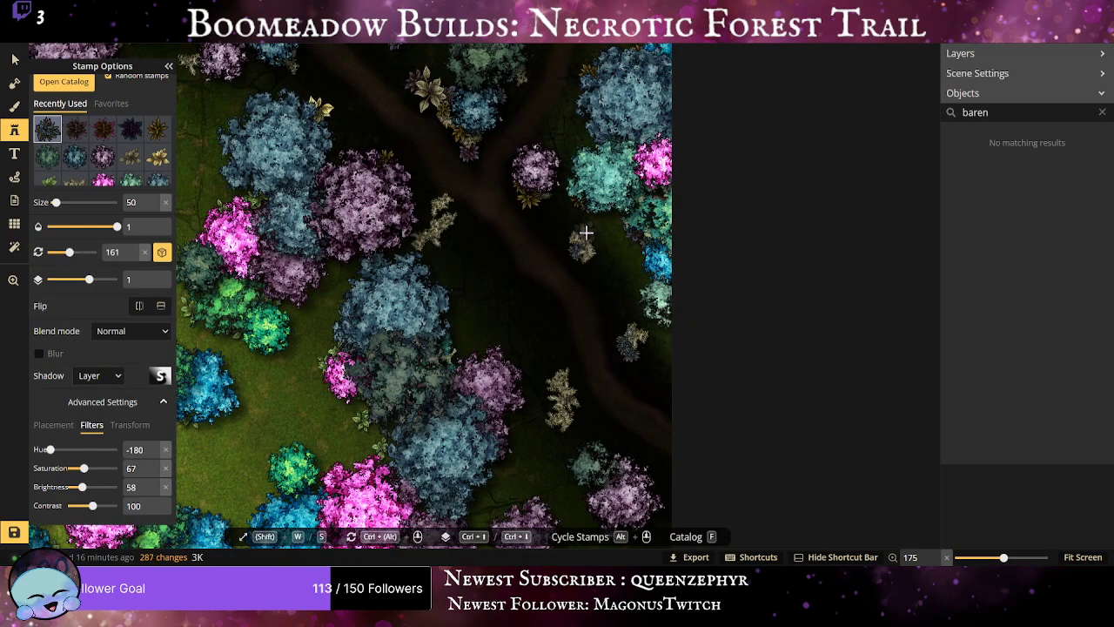
{"action": "left_click", "coordinate": [636, 237]}
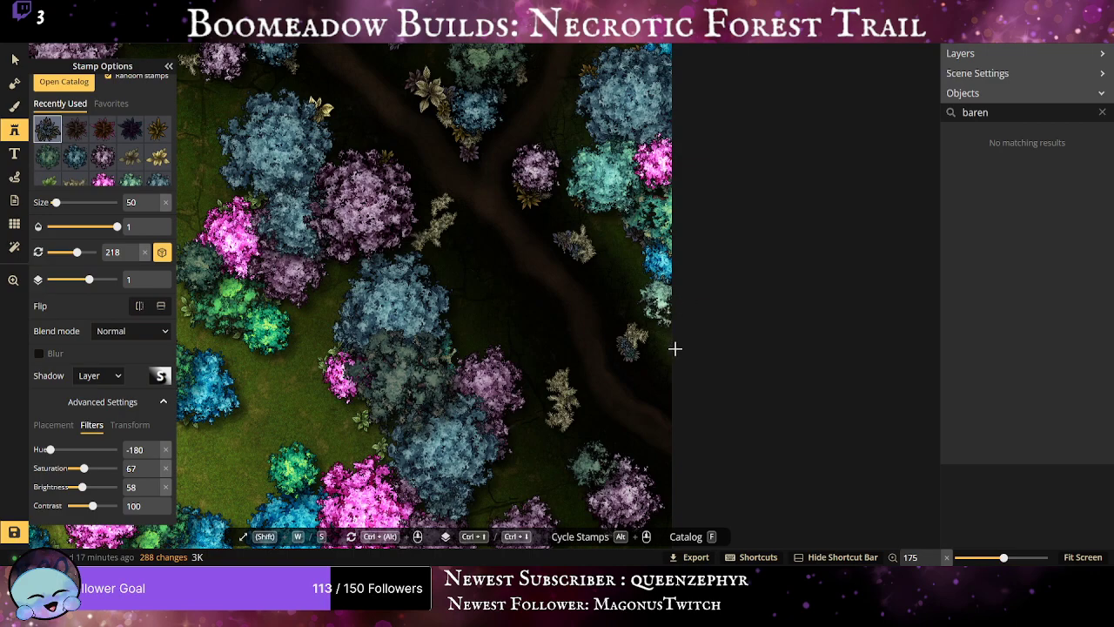
Place muted flowering plants by the southern pale shrub and around the purple trees on both sides of it.
{"action": "scroll", "coordinate": [612, 411], "scroll_direction": "up", "scroll_amount": 1}
{"action": "left_click_drag", "start_coordinate": [585, 406], "coordinate": [582, 206]}
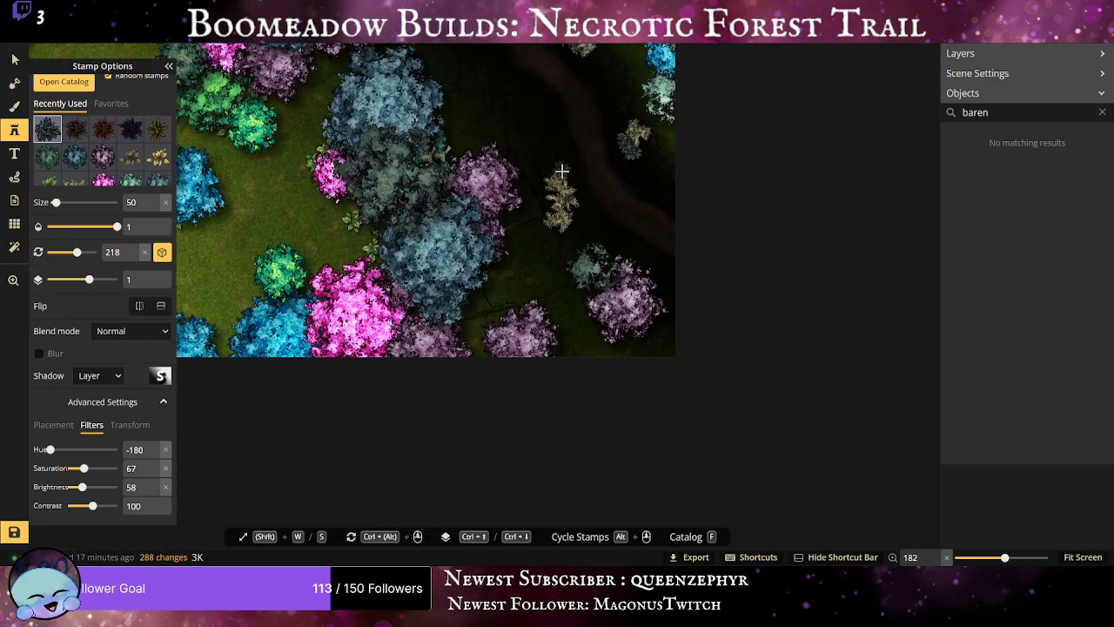
{"action": "left_click", "coordinate": [564, 197]}
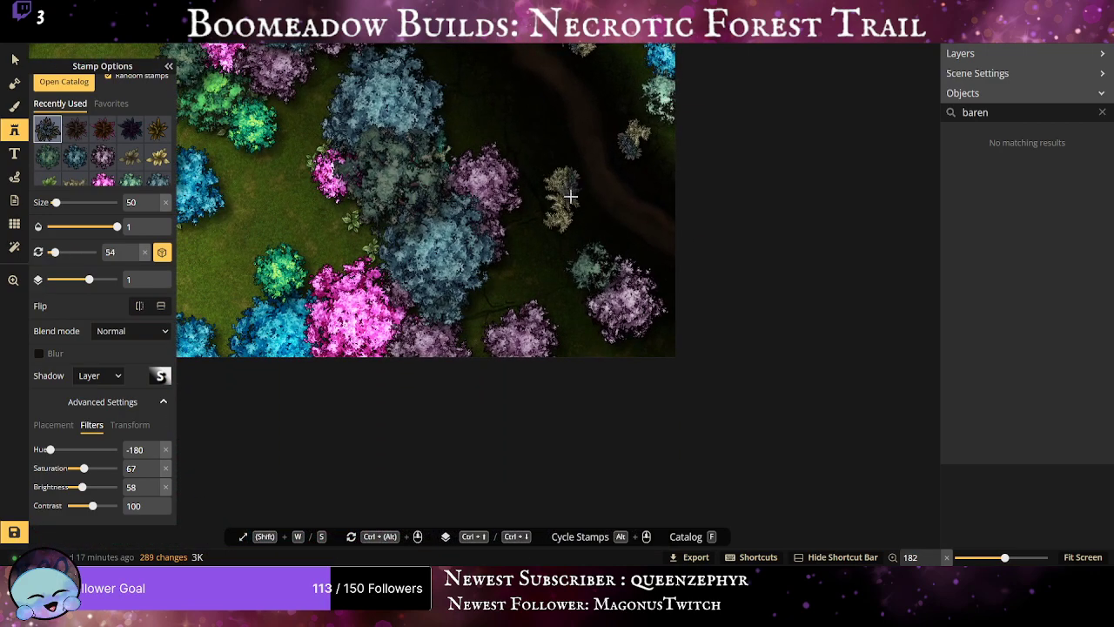
{"action": "left_click", "coordinate": [633, 264]}
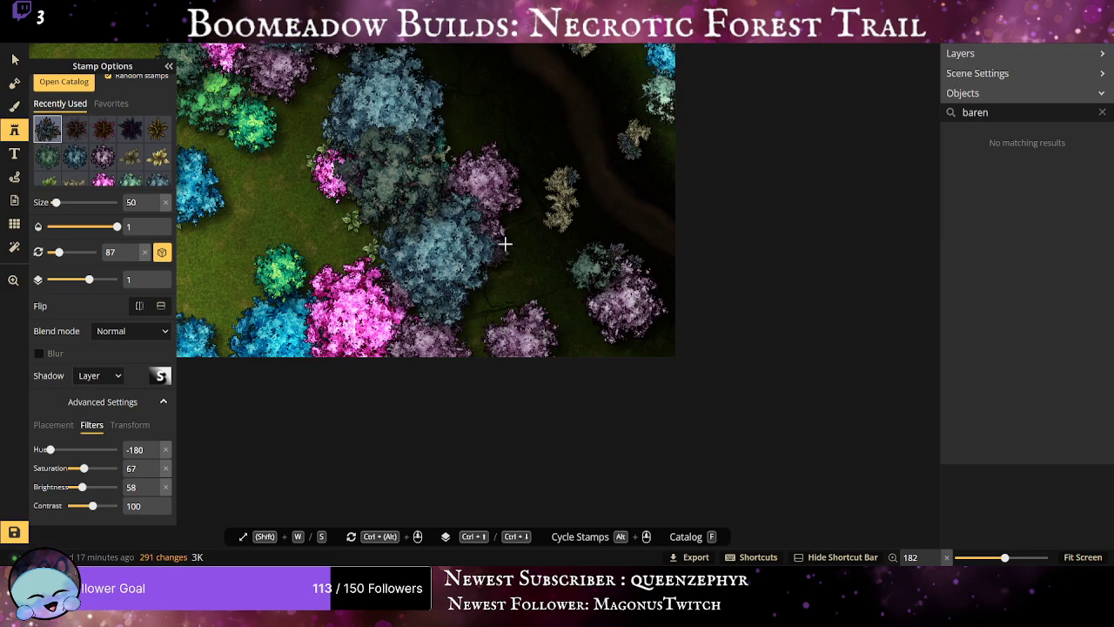
{"action": "left_click", "coordinate": [511, 162]}
{"action": "left_click", "coordinate": [488, 153]}
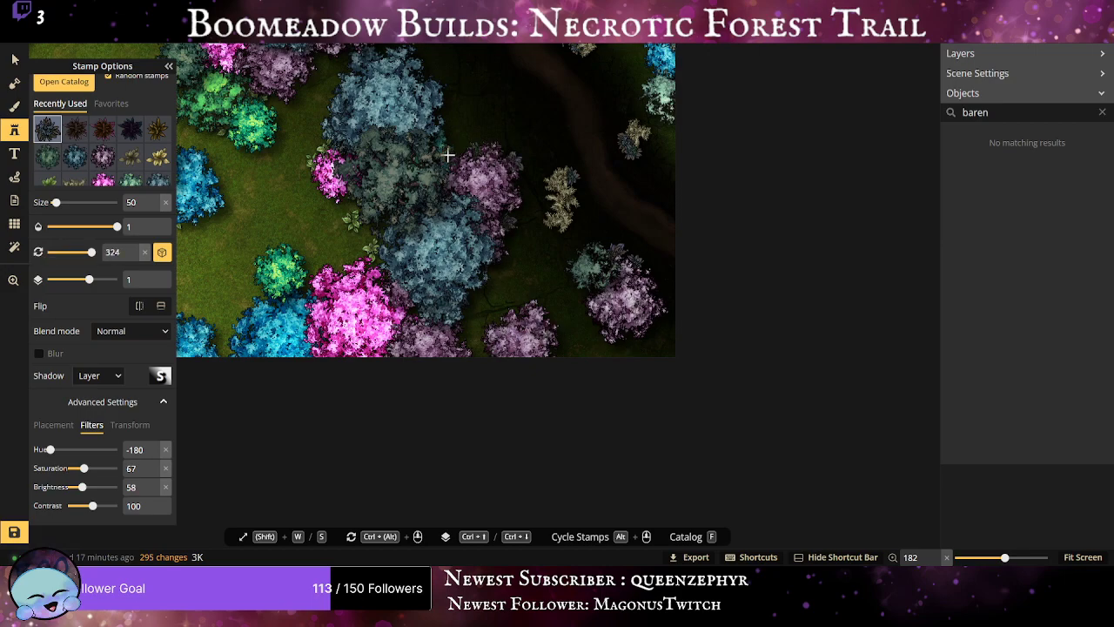
{"action": "left_click", "coordinate": [452, 158]}
Clear the stamp catalog search and select the red layered flower from the Dungeons collection of Fantasy Battlemaps 2.0.
{"action": "scroll", "coordinate": [395, 162], "scroll_direction": "down", "scroll_amount": 1}
{"action": "scroll", "coordinate": [394, 162], "scroll_direction": "down", "scroll_amount": 3}
{"action": "scroll", "coordinate": [70, 120], "scroll_direction": "up", "scroll_amount": 2}
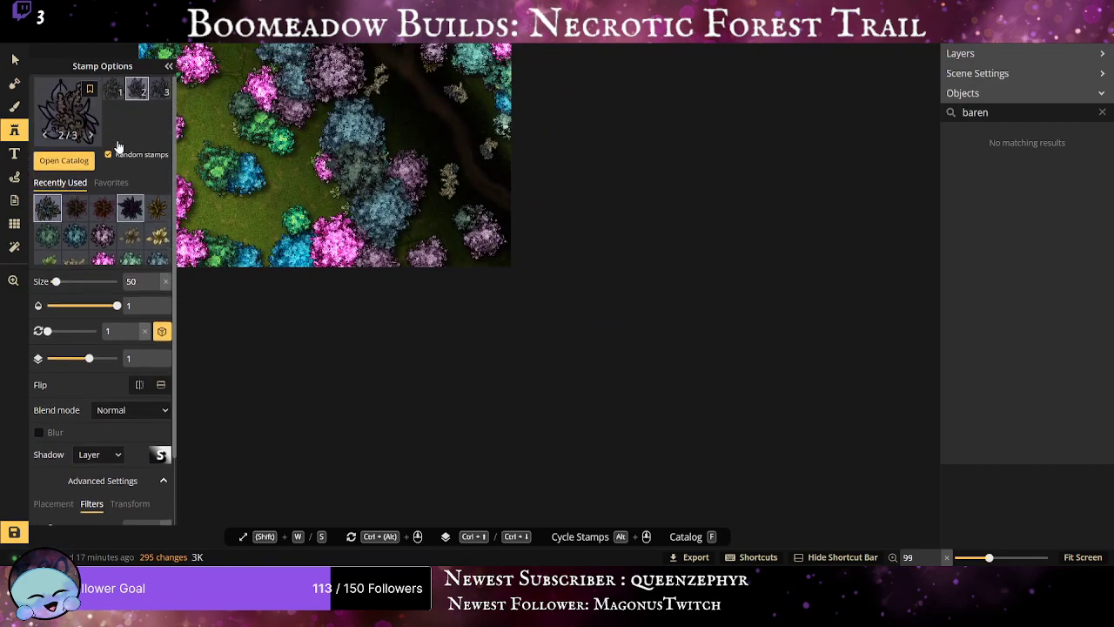
{"action": "key", "text": "f"}
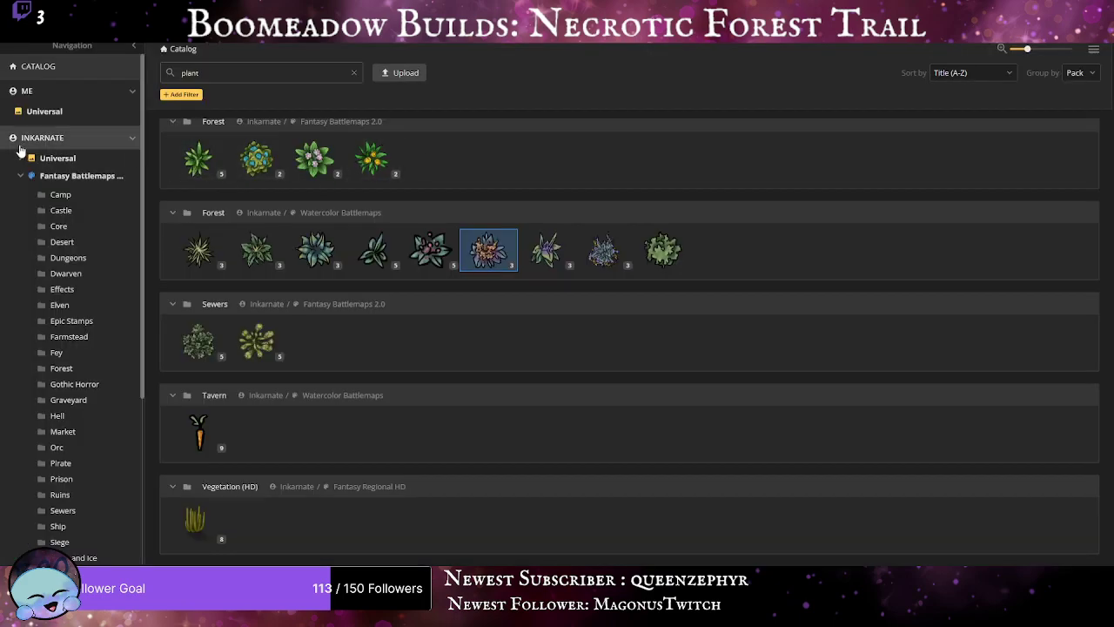
{"action": "left_click", "coordinate": [355, 77]}
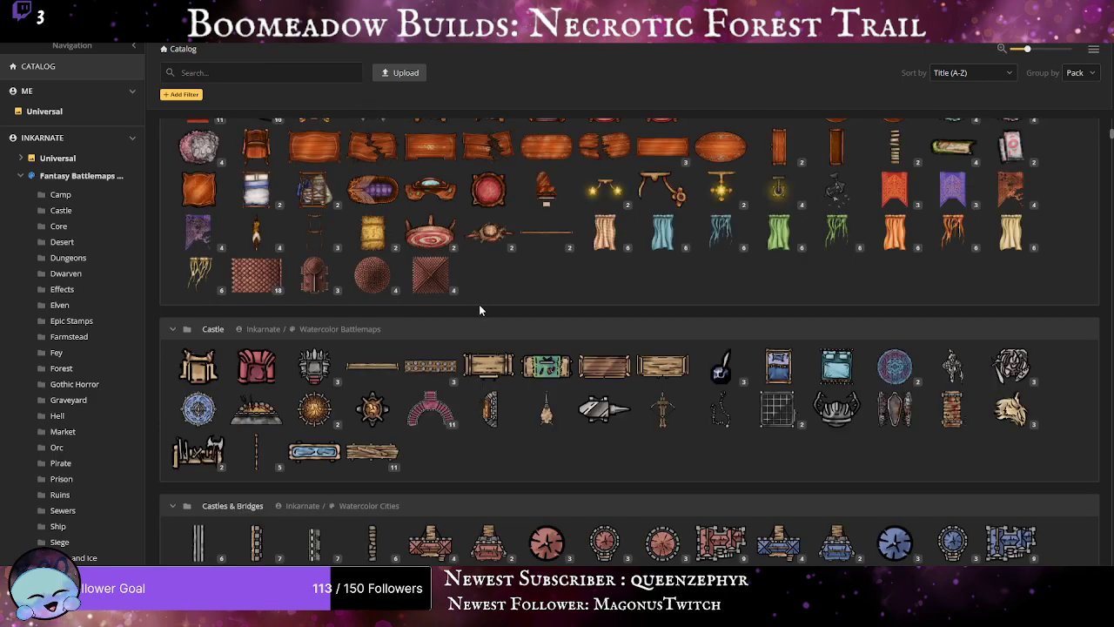
{"action": "scroll", "coordinate": [478, 304], "scroll_direction": "down", "scroll_amount": 10}
{"action": "scroll", "coordinate": [480, 303], "scroll_direction": "down", "scroll_amount": 10}
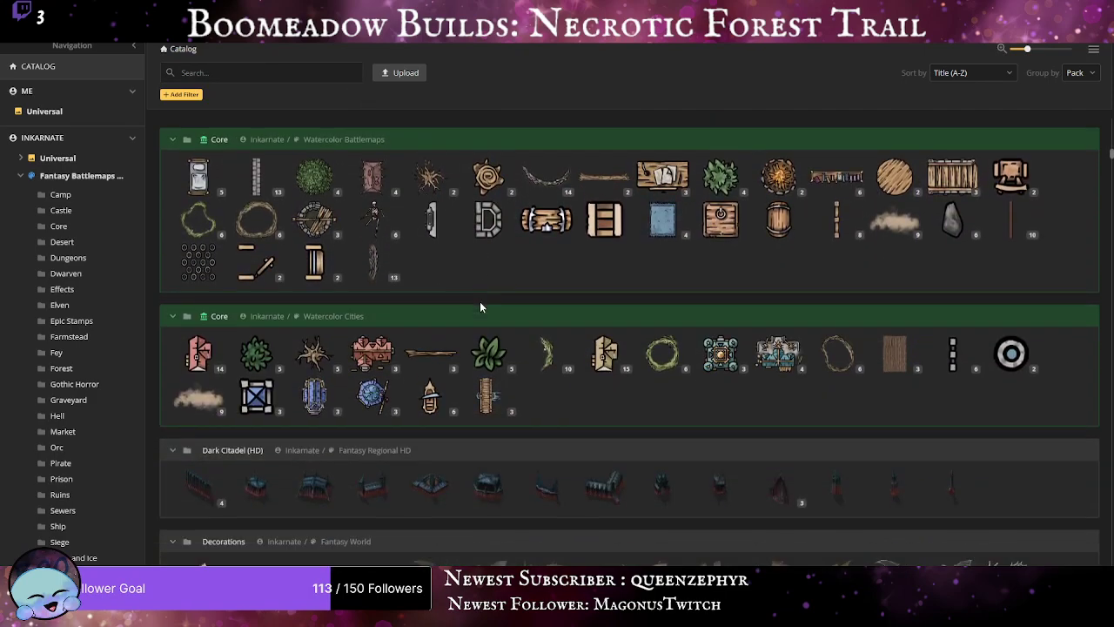
{"action": "scroll", "coordinate": [480, 306], "scroll_direction": "down", "scroll_amount": 10}
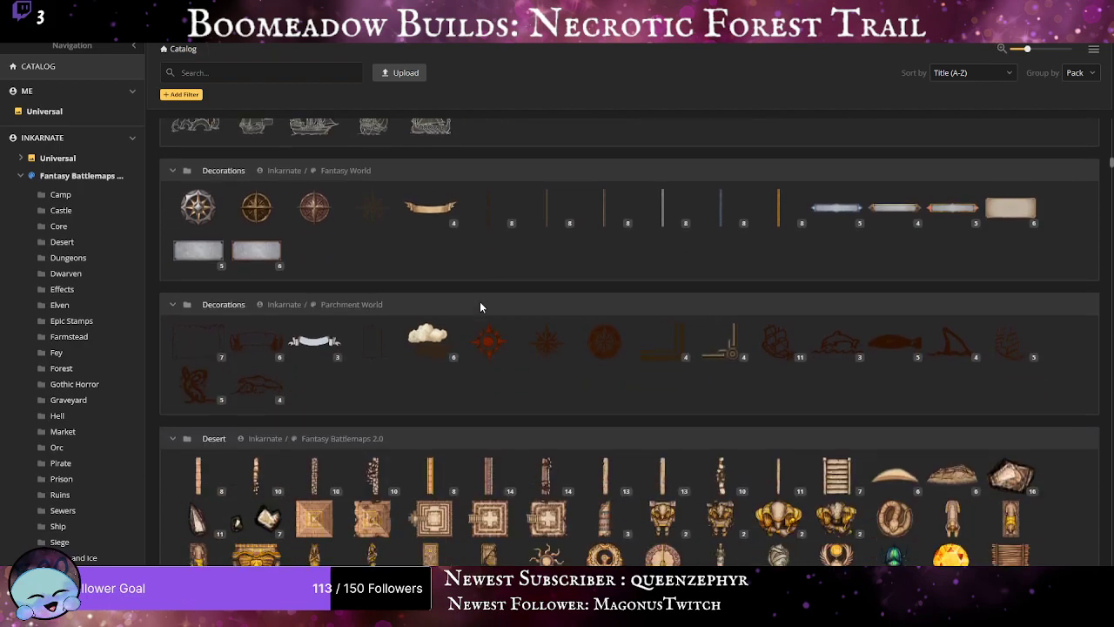
{"action": "scroll", "coordinate": [480, 304], "scroll_direction": "down", "scroll_amount": 10}
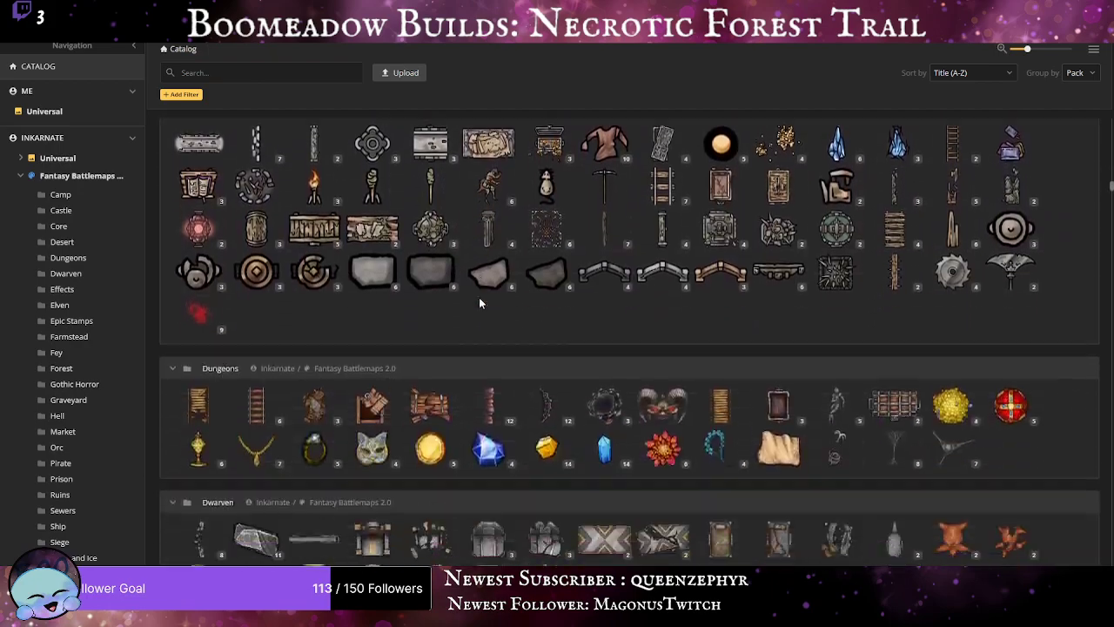
{"action": "scroll", "coordinate": [478, 303], "scroll_direction": "down", "scroll_amount": 5}
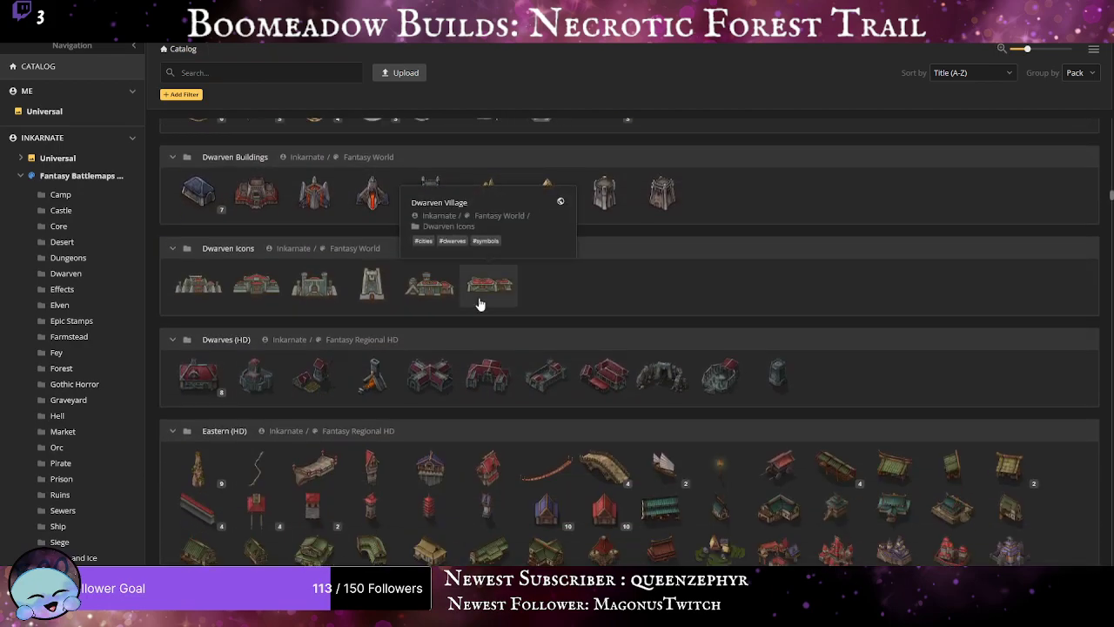
{"action": "scroll", "coordinate": [478, 301], "scroll_direction": "up", "scroll_amount": 3}
{"action": "left_click", "coordinate": [664, 261]}
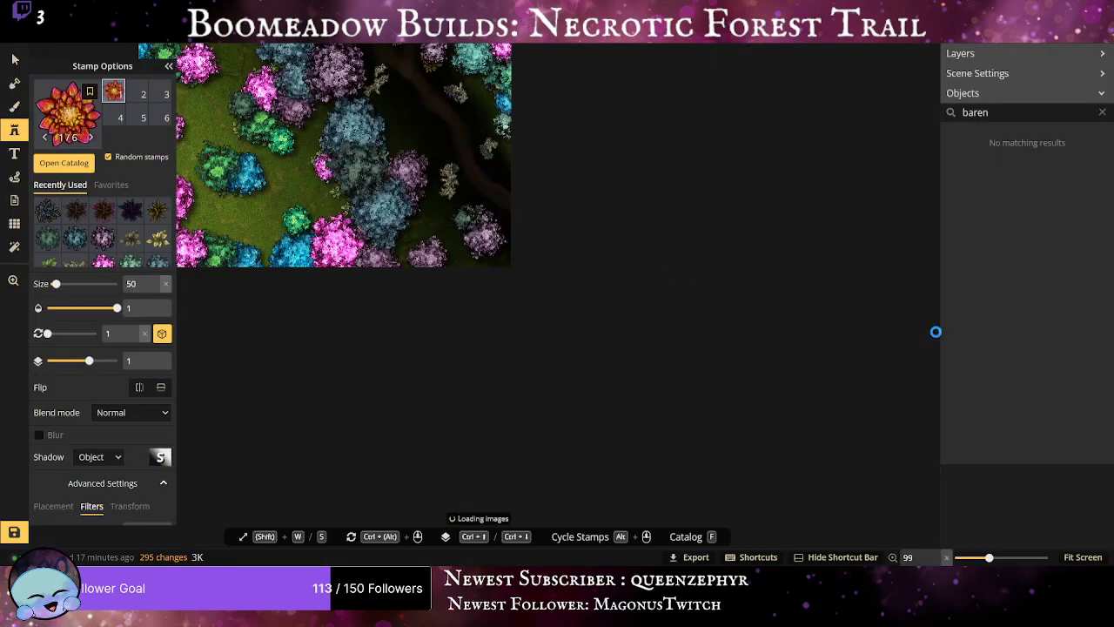
Try the red flower stamp at size 217 with hue shifts of 25 and 172, and reselect it to reset its filters.
{"action": "scroll", "coordinate": [71, 448], "scroll_direction": "down", "scroll_amount": 1}
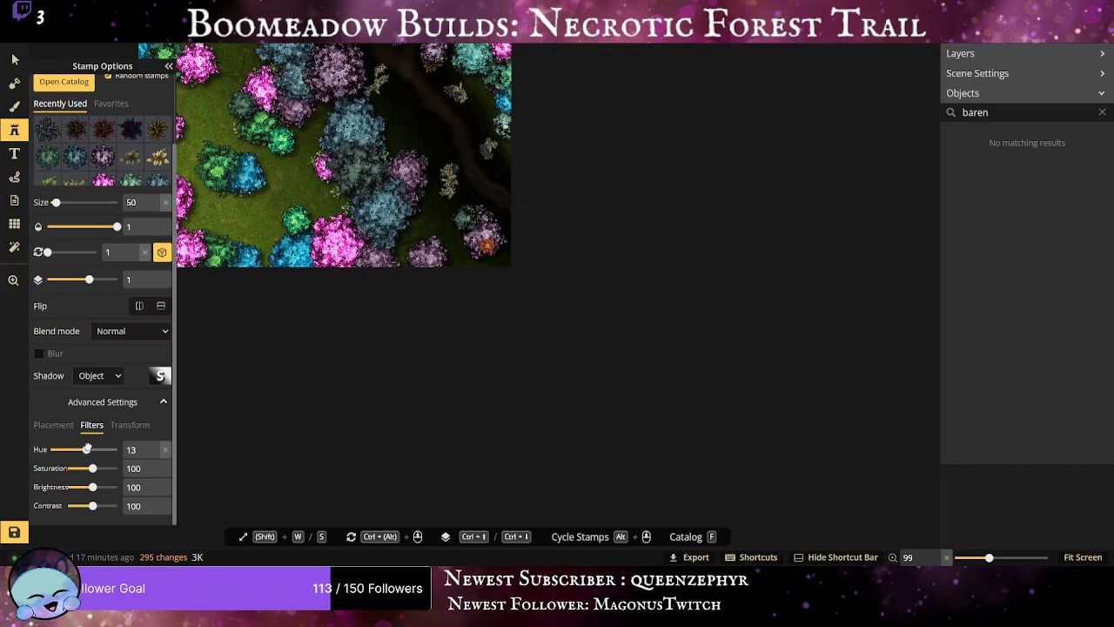
{"action": "left_click_drag", "start_coordinate": [87, 448], "coordinate": [88, 449]}
{"action": "left_click_drag", "start_coordinate": [55, 202], "coordinate": [80, 202]}
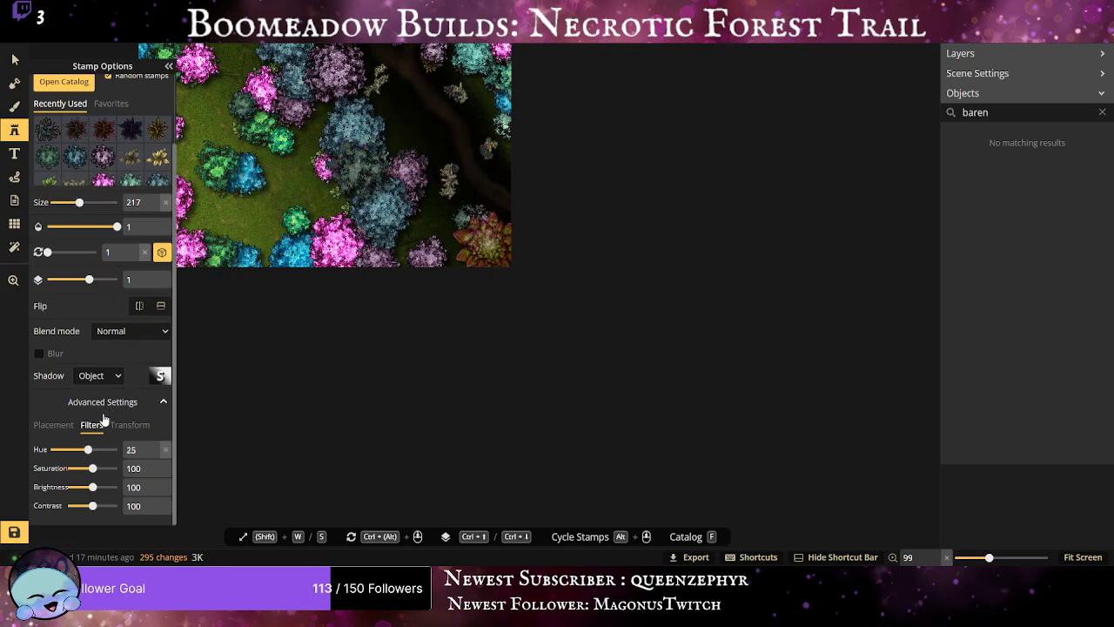
{"action": "left_click_drag", "start_coordinate": [325, 109], "coordinate": [510, 398]}
{"action": "scroll", "coordinate": [387, 339], "scroll_direction": "up", "scroll_amount": 1}
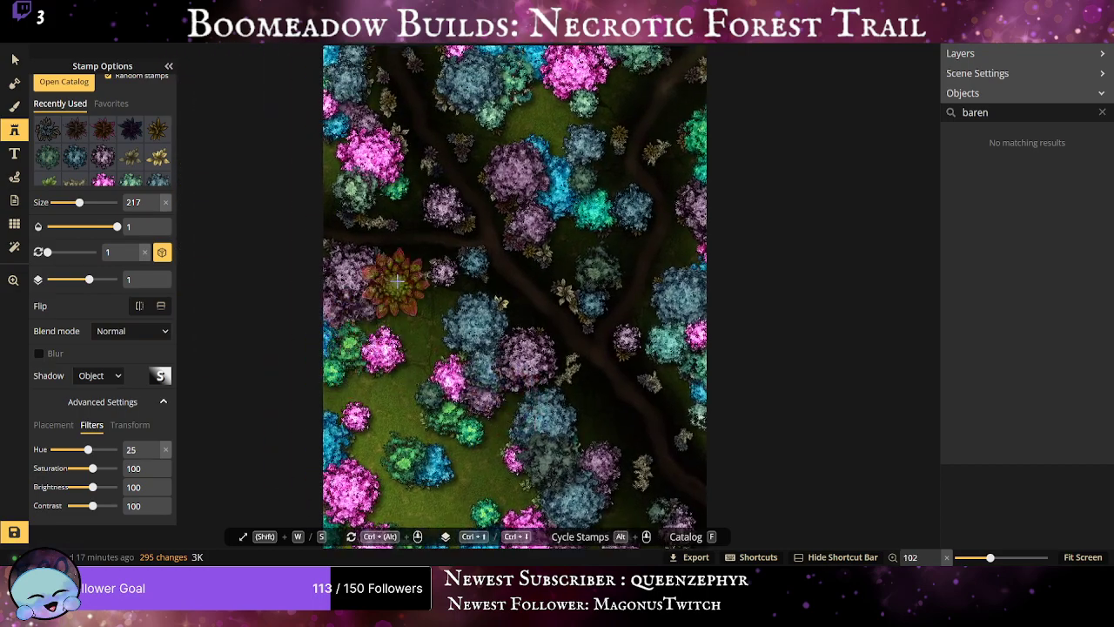
{"action": "left_click", "coordinate": [487, 243]}
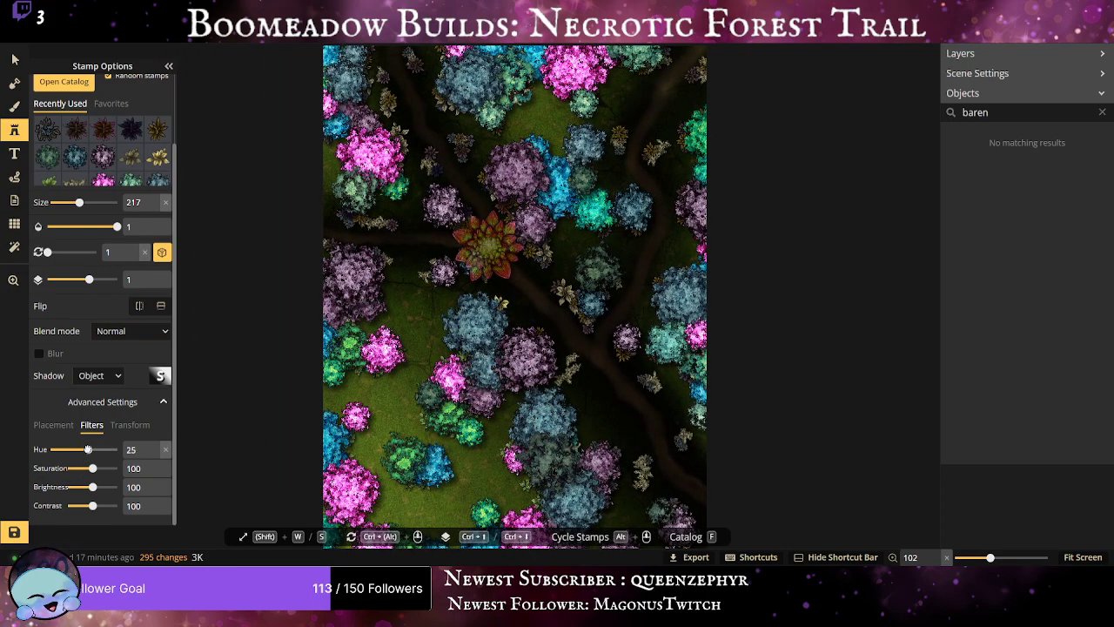
{"action": "left_click_drag", "start_coordinate": [87, 449], "coordinate": [94, 450]}
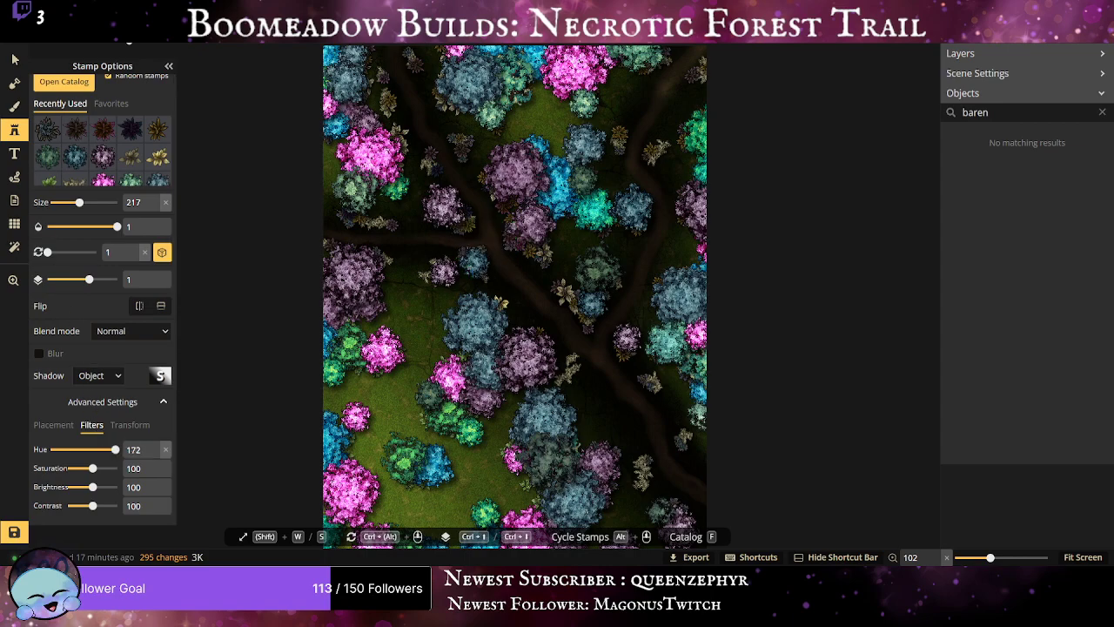
{"action": "scroll", "coordinate": [74, 121], "scroll_direction": "up", "scroll_amount": 2}
{"action": "key", "text": "f"}
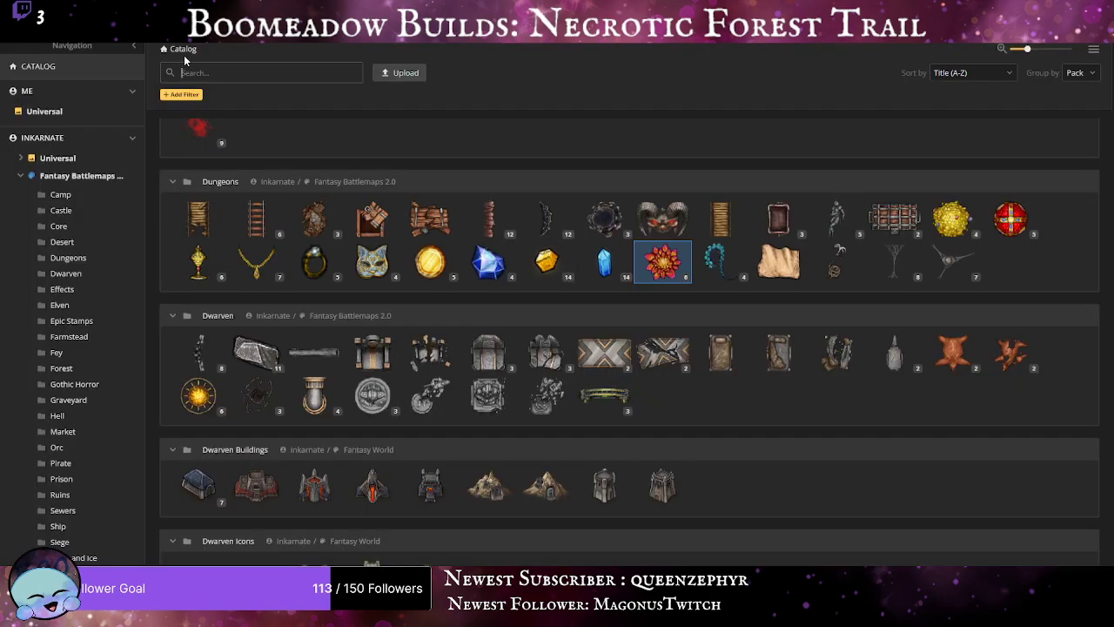
{"action": "left_click", "coordinate": [671, 189]}
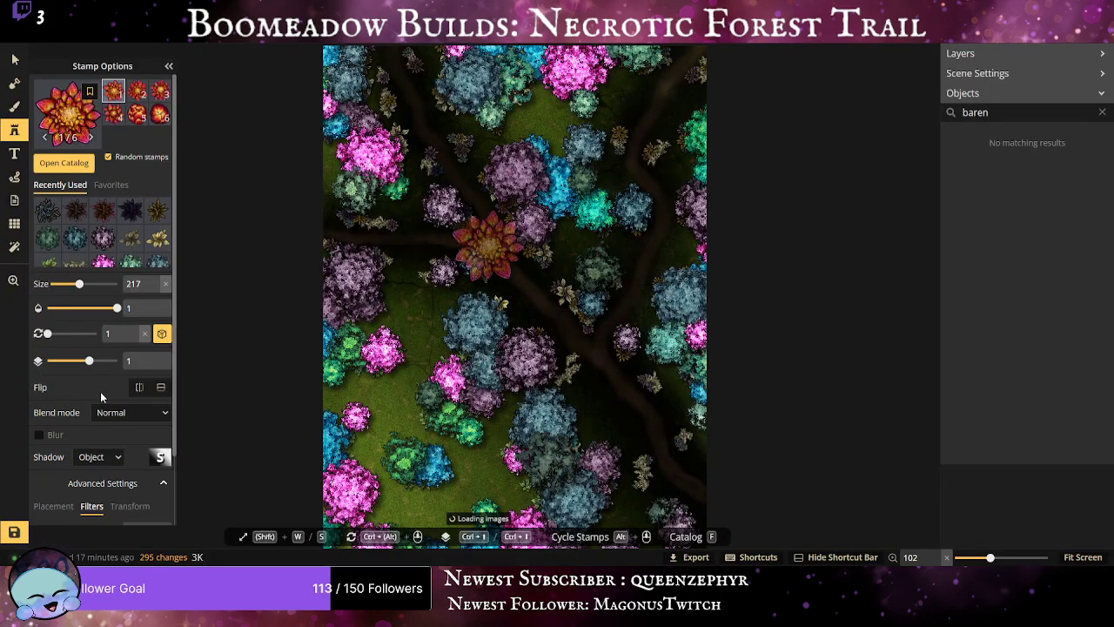
Mute the red flower stamp with brightness 39 and saturation 51, and set its size to 50.
{"action": "scroll", "coordinate": [104, 401], "scroll_direction": "down", "scroll_amount": 2}
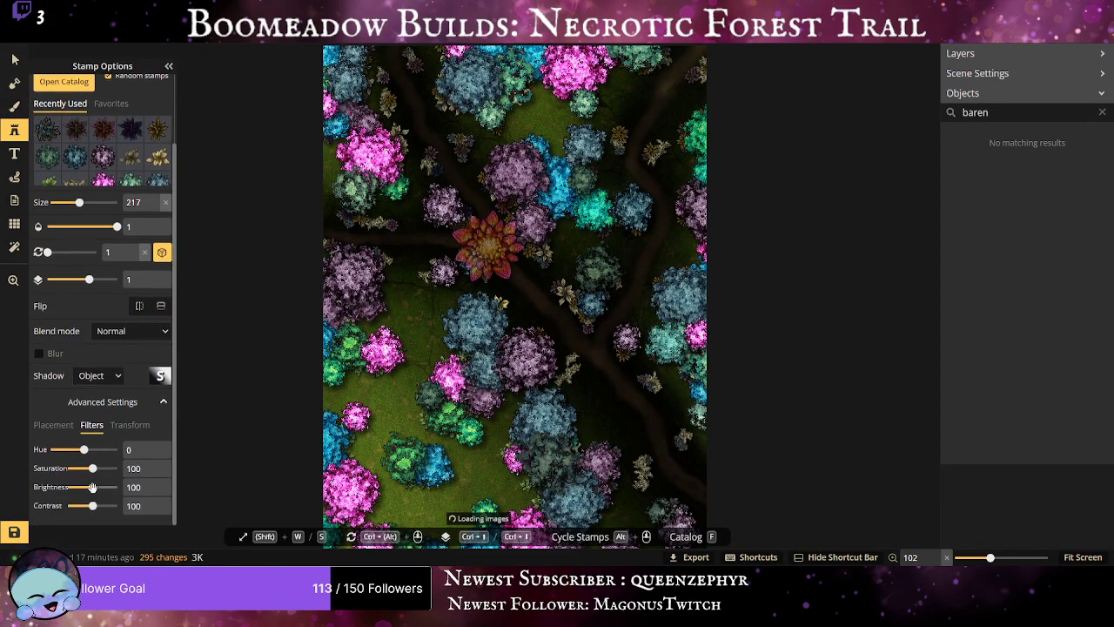
{"action": "left_click_drag", "start_coordinate": [92, 488], "coordinate": [77, 488]}
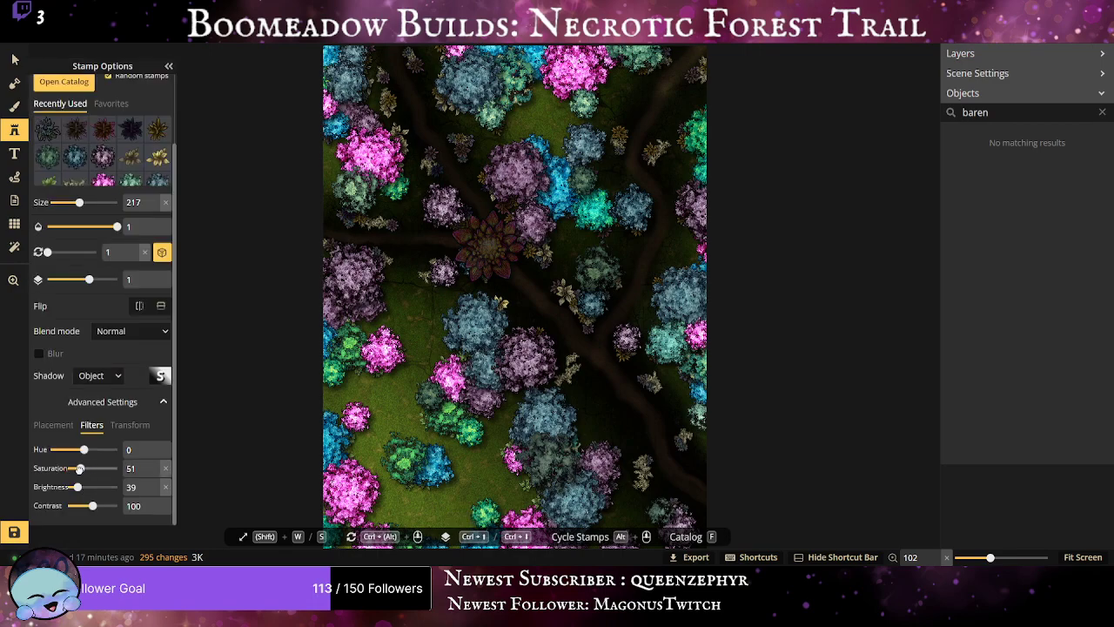
{"action": "left_click_drag", "start_coordinate": [152, 202], "coordinate": [1, 178]}
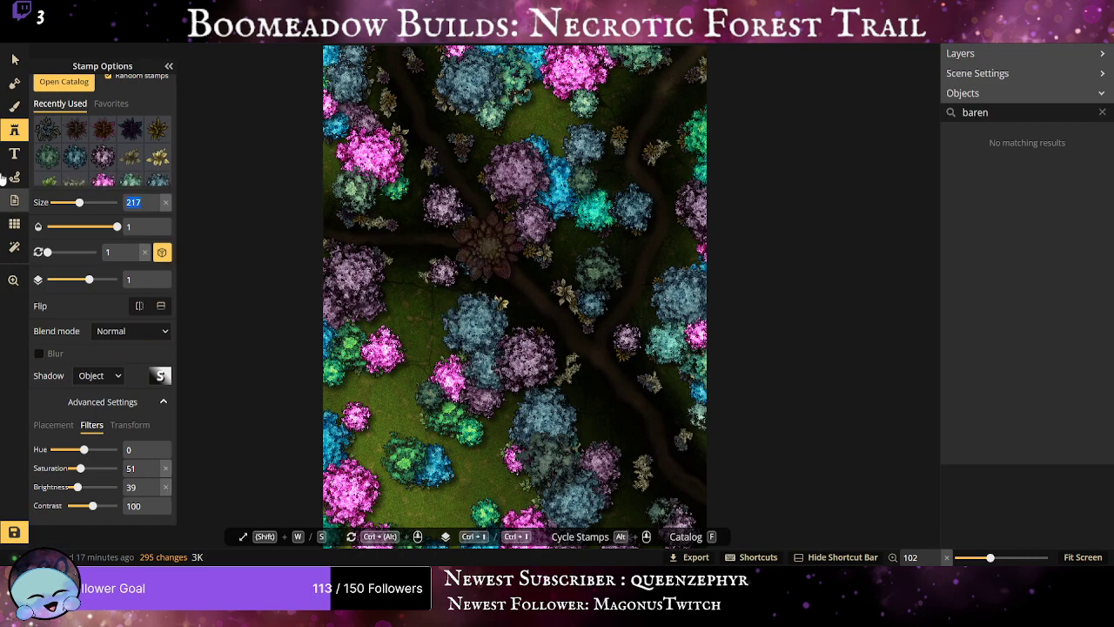
{"action": "type", "text": "50"}
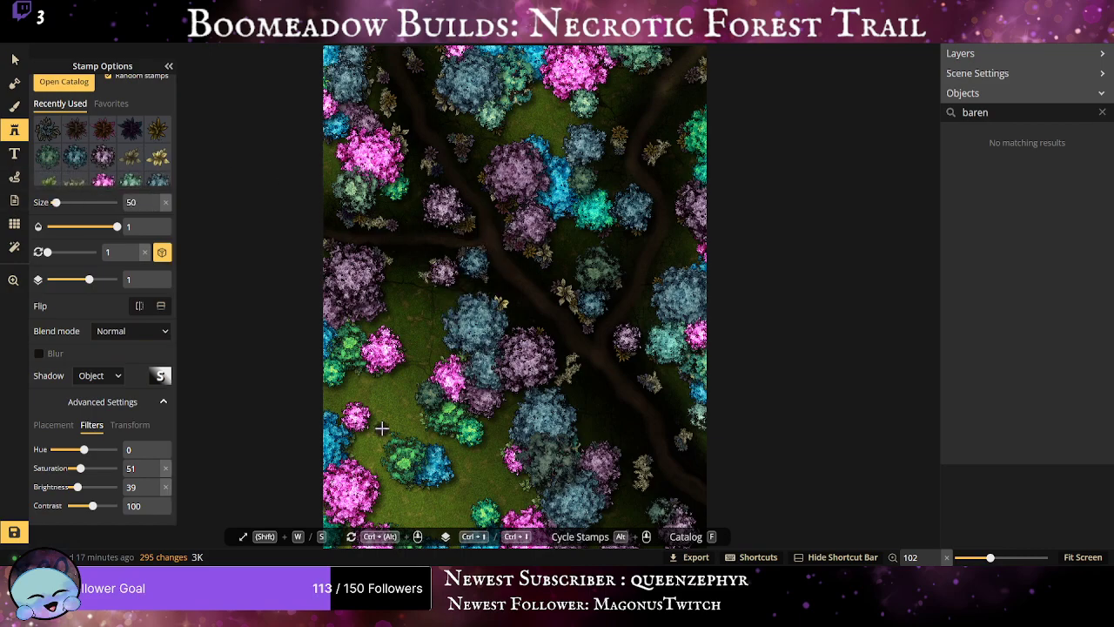
Place muted red flowers around the trail junction and beside the large central purple tree, raising the stamp layer to 2.
{"action": "scroll", "coordinate": [544, 279], "scroll_direction": "up", "scroll_amount": 1}
{"action": "left_click", "coordinate": [447, 256]}
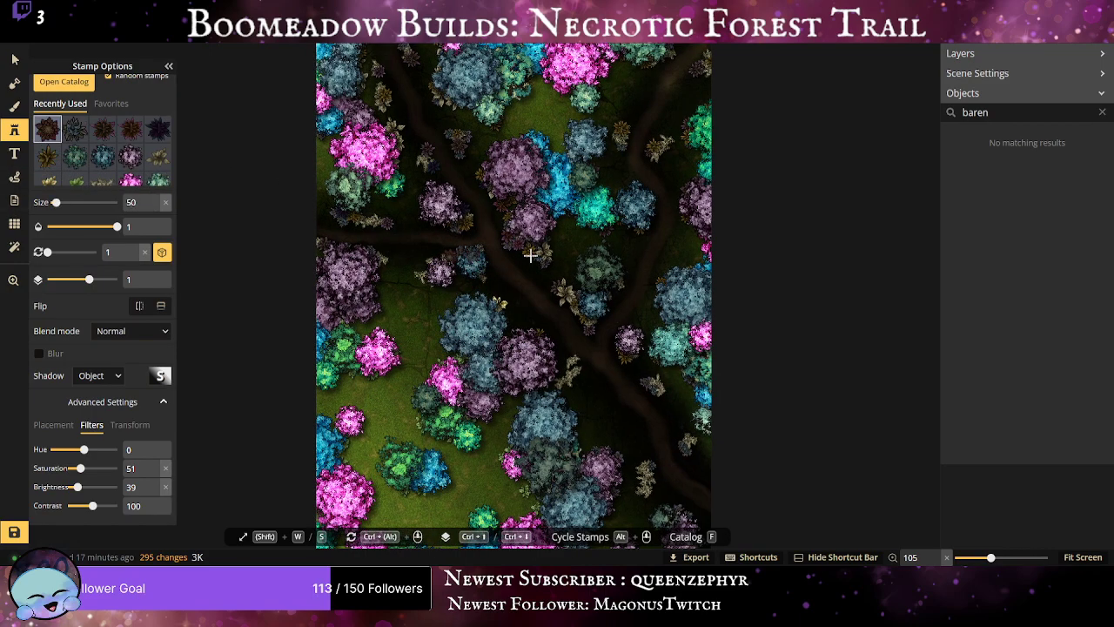
{"action": "scroll", "coordinate": [552, 273], "scroll_direction": "up", "scroll_amount": 3}
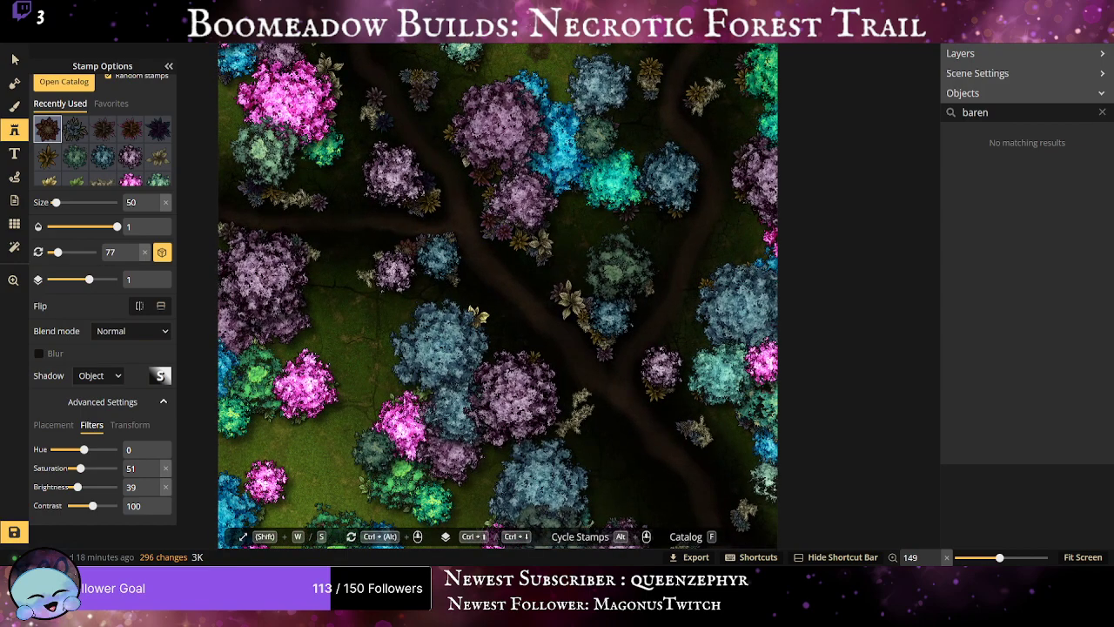
{"action": "key", "text": "ctrl+bracketright"}
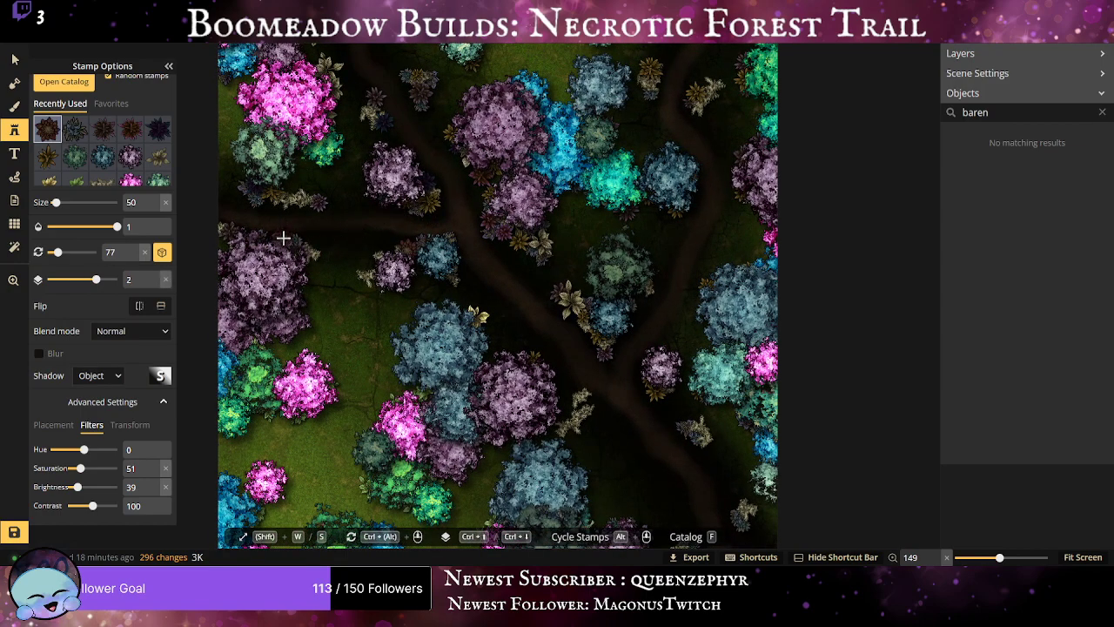
{"action": "left_click", "coordinate": [285, 181]}
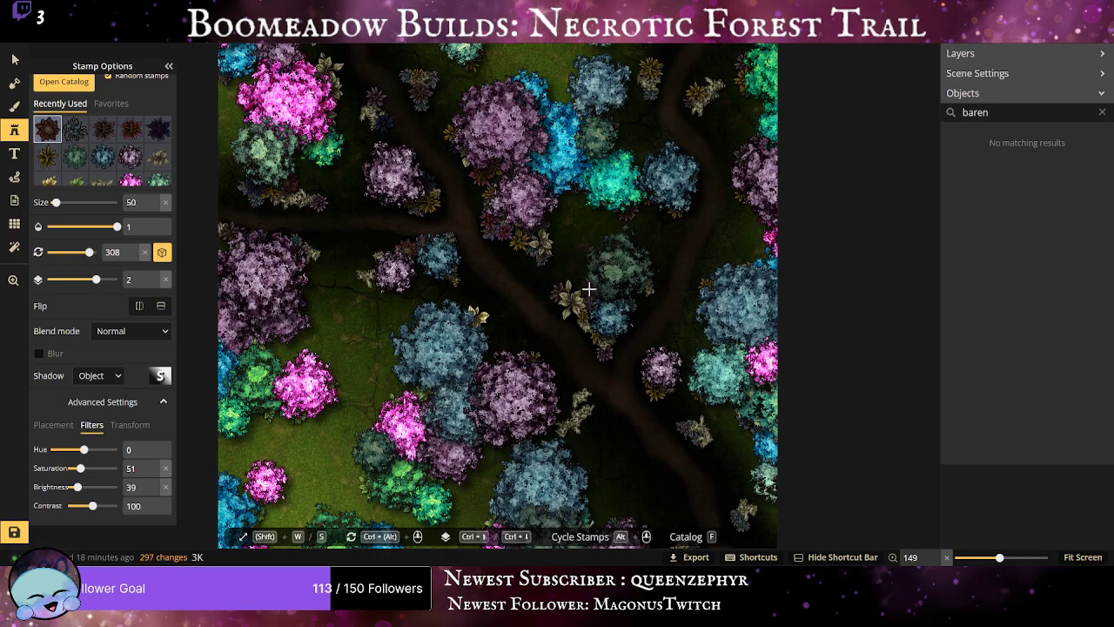
{"action": "left_click", "coordinate": [554, 408]}
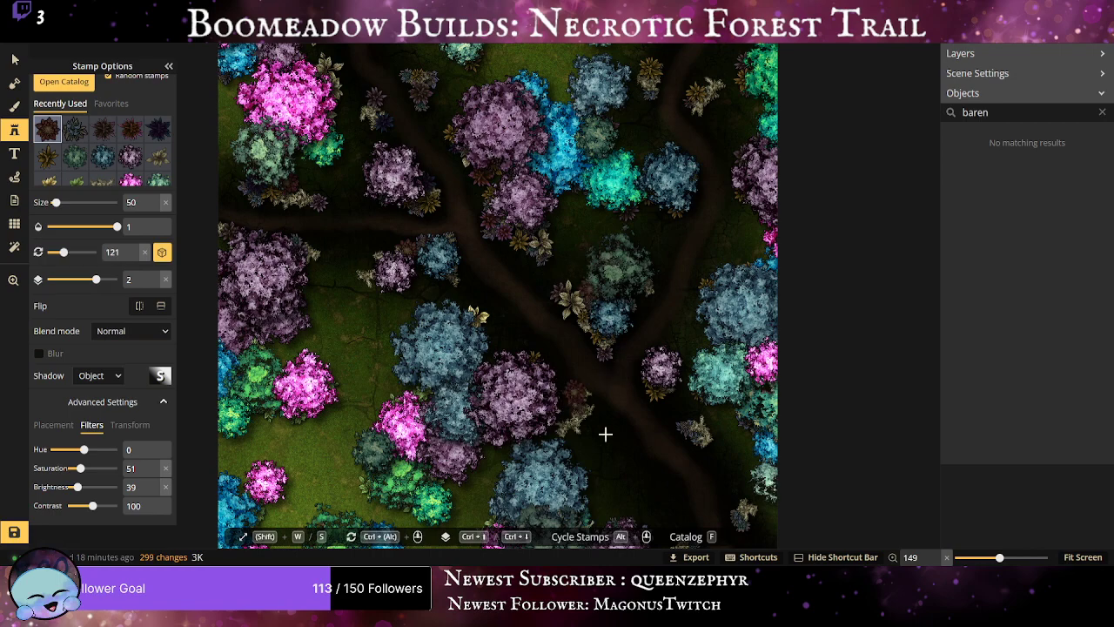
Add muted red flowers beside the pale shrubs along the southeastern trail and above the small purple tree in the southeastern corner.
{"action": "left_click_drag", "start_coordinate": [554, 396], "coordinate": [430, 186]}
{"action": "scroll", "coordinate": [539, 334], "scroll_direction": "up", "scroll_amount": 2}
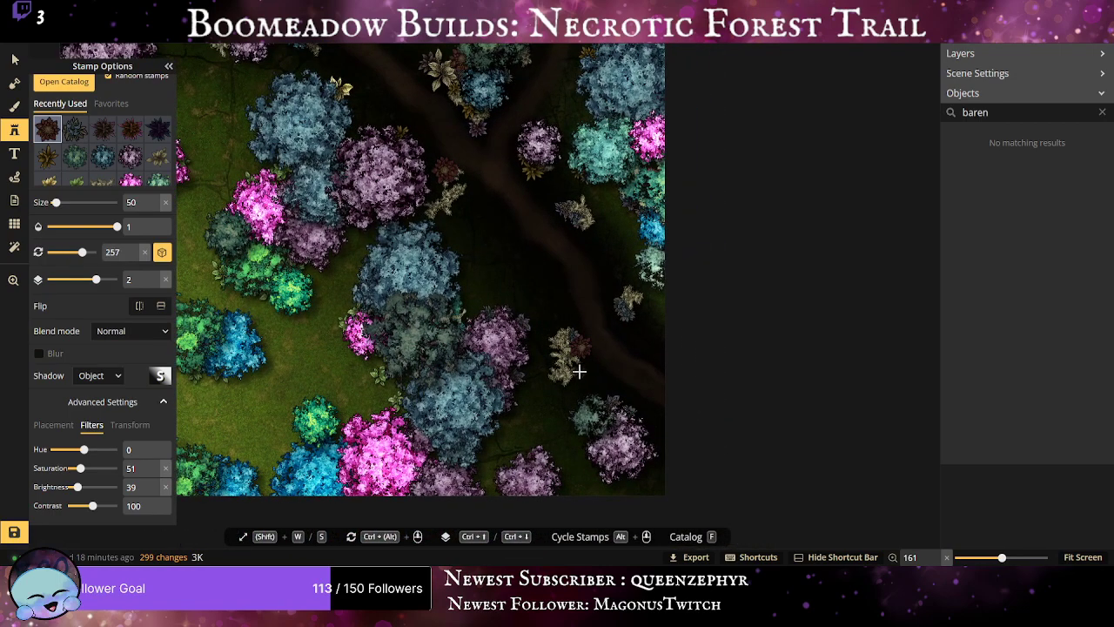
{"action": "left_click", "coordinate": [581, 365]}
{"action": "left_click", "coordinate": [623, 398]}
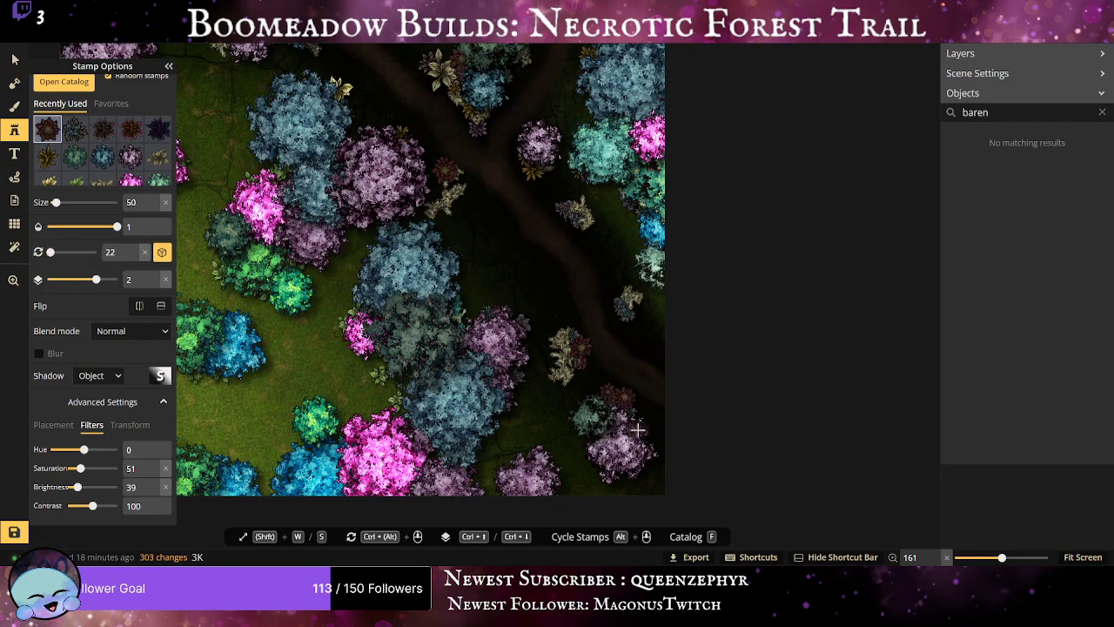
{"action": "left_click", "coordinate": [625, 322]}
{"action": "left_click", "coordinate": [628, 324]}
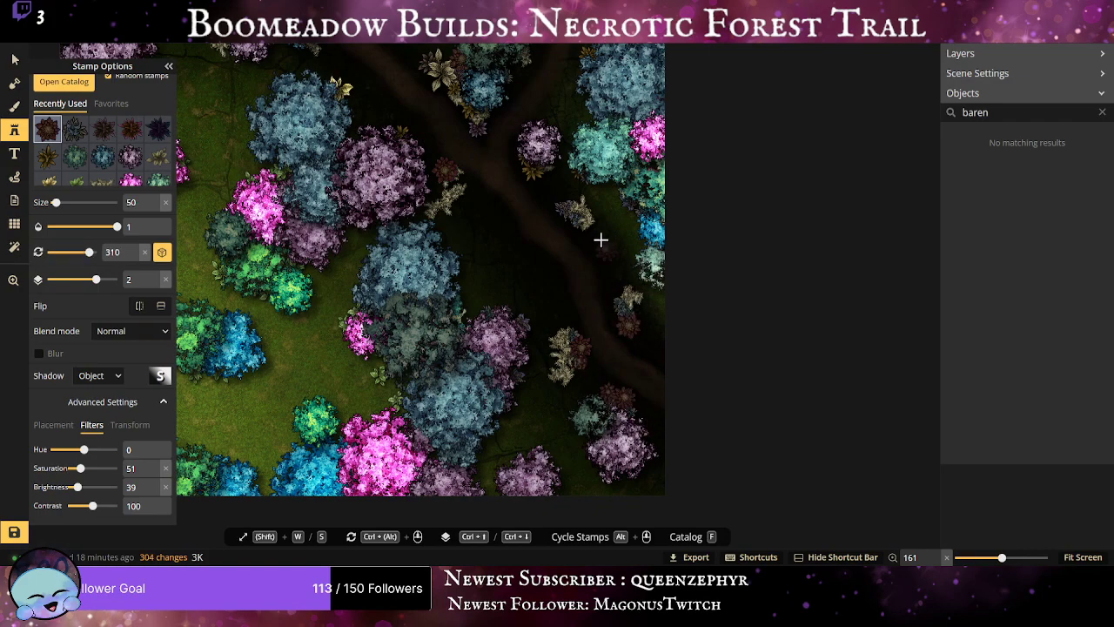
Browse the stamp catalog and select the orange round-petalled flower from the Epic Stamps collection of Fantasy Battlemaps 2.0.
{"action": "scroll", "coordinate": [522, 130], "scroll_direction": "down", "scroll_amount": 4}
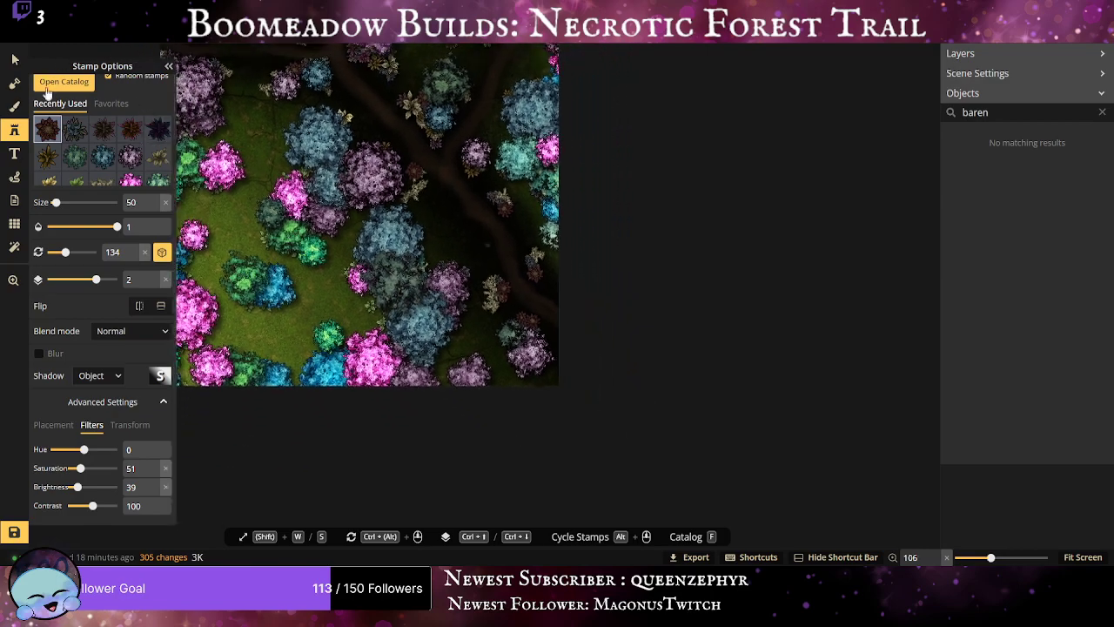
{"action": "scroll", "coordinate": [63, 121], "scroll_direction": "up", "scroll_amount": 2}
{"action": "key", "text": "f"}
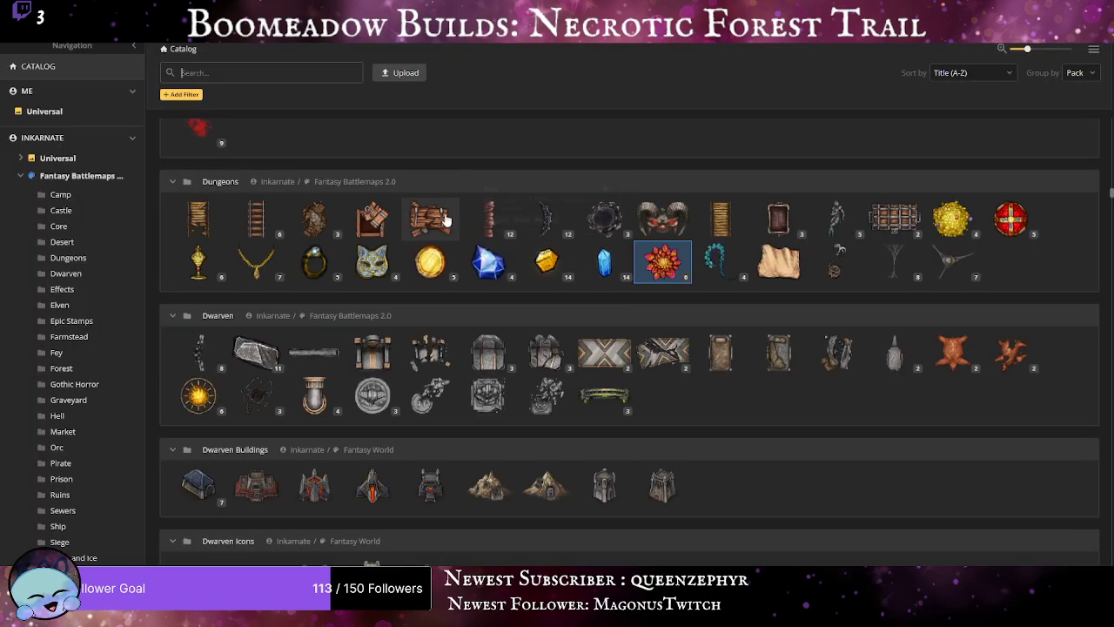
{"action": "scroll", "coordinate": [623, 301], "scroll_direction": "up", "scroll_amount": 5}
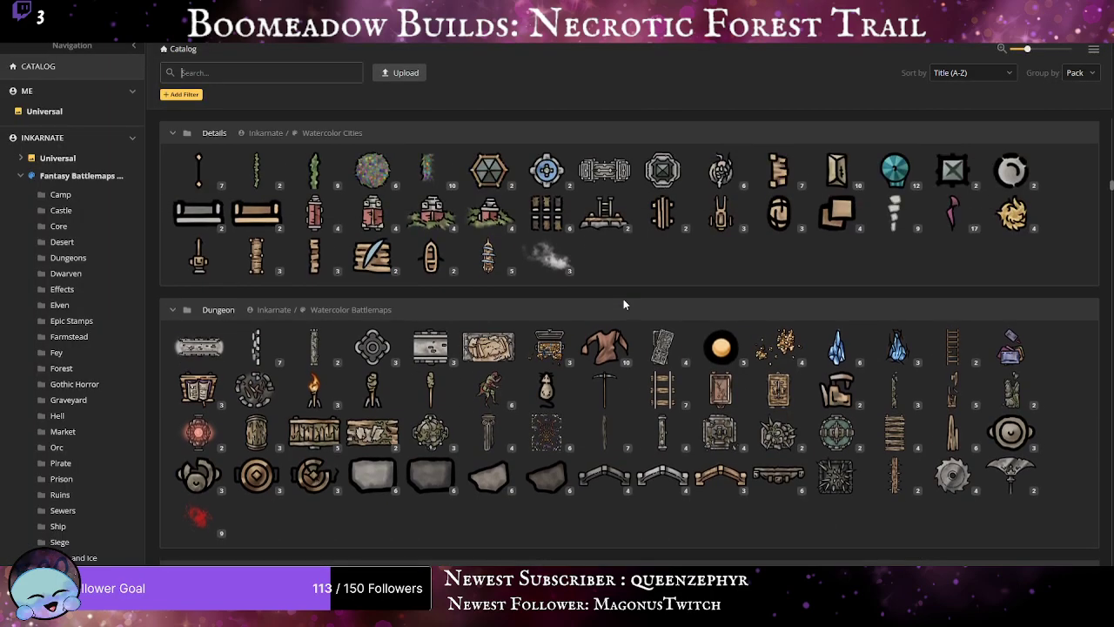
{"action": "scroll", "coordinate": [623, 299], "scroll_direction": "down", "scroll_amount": 15}
{"action": "scroll", "coordinate": [621, 297], "scroll_direction": "down", "scroll_amount": 15}
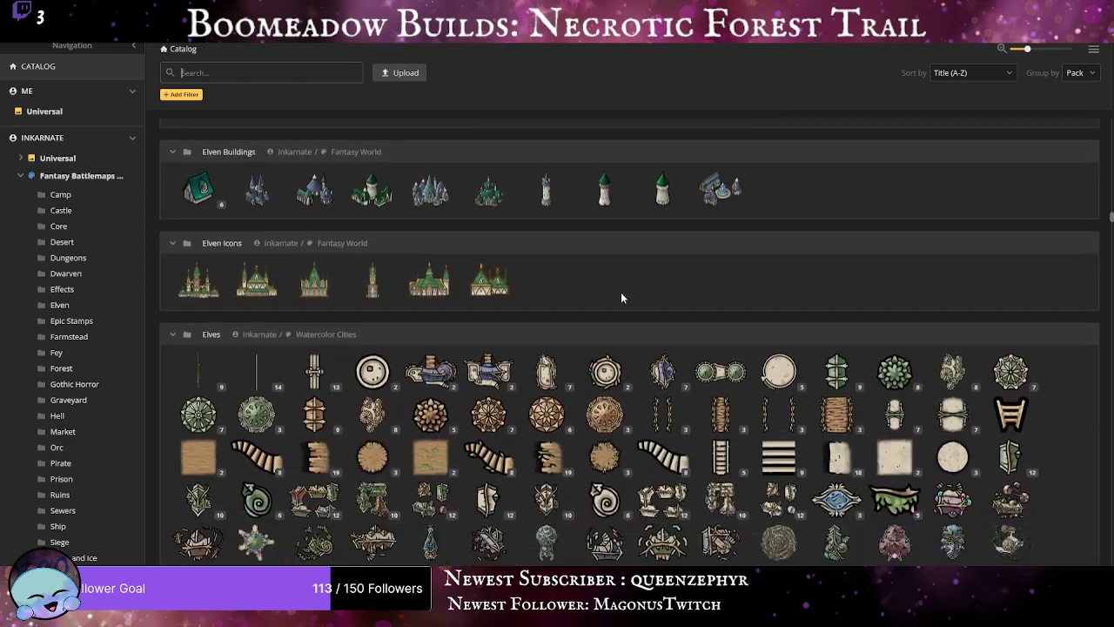
{"action": "scroll", "coordinate": [621, 297], "scroll_direction": "down", "scroll_amount": 2}
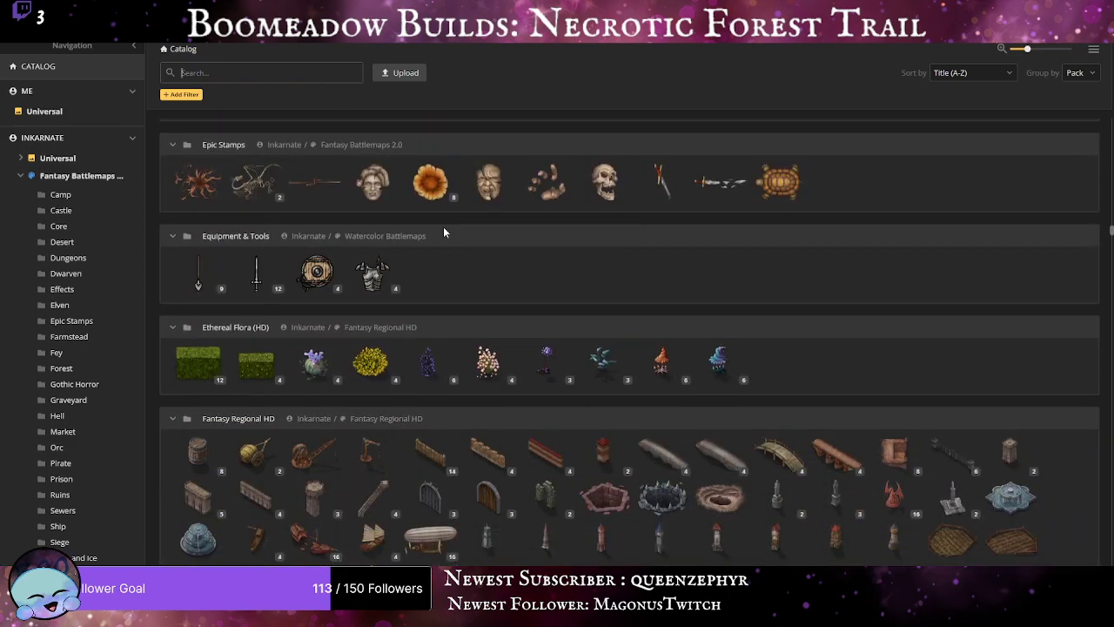
{"action": "scroll", "coordinate": [443, 229], "scroll_direction": "up", "scroll_amount": 2}
{"action": "left_click", "coordinate": [430, 265]}
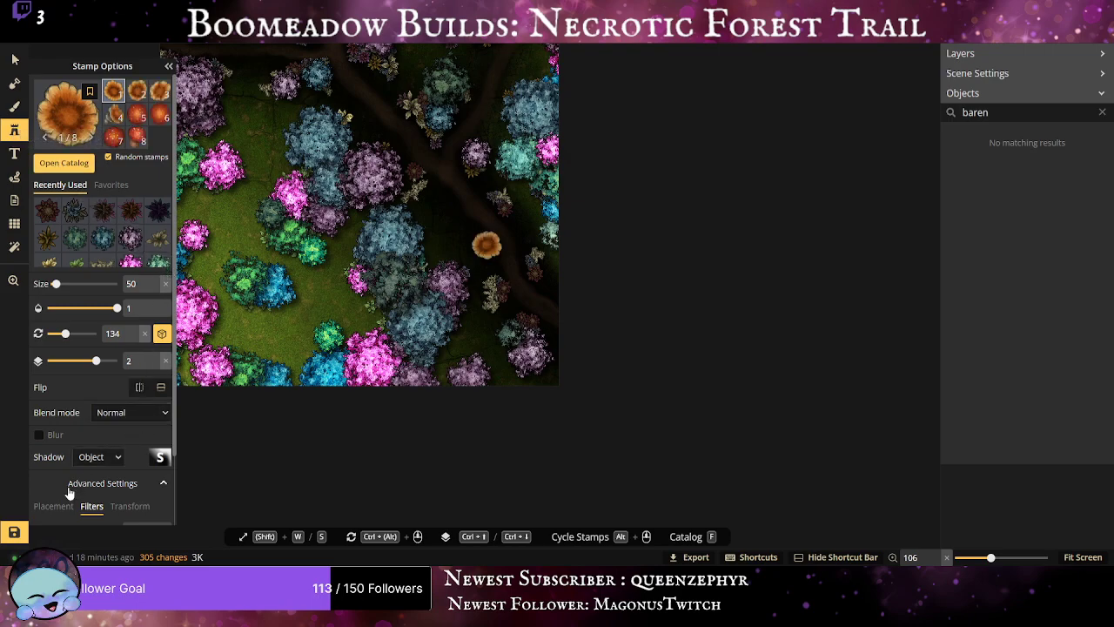
Mute the orange flower stamp with brightness 44 and saturation 76.
{"action": "scroll", "coordinate": [71, 492], "scroll_direction": "down", "scroll_amount": 1}
{"action": "left_click_drag", "start_coordinate": [94, 487], "coordinate": [80, 486]}
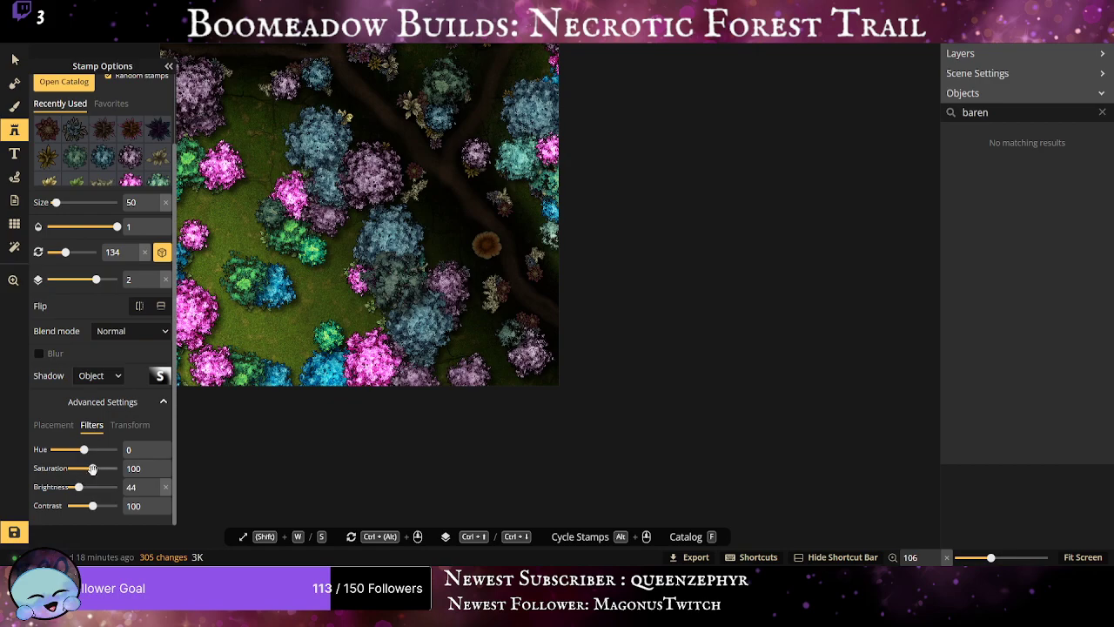
{"action": "left_click_drag", "start_coordinate": [405, 250], "coordinate": [485, 459]}
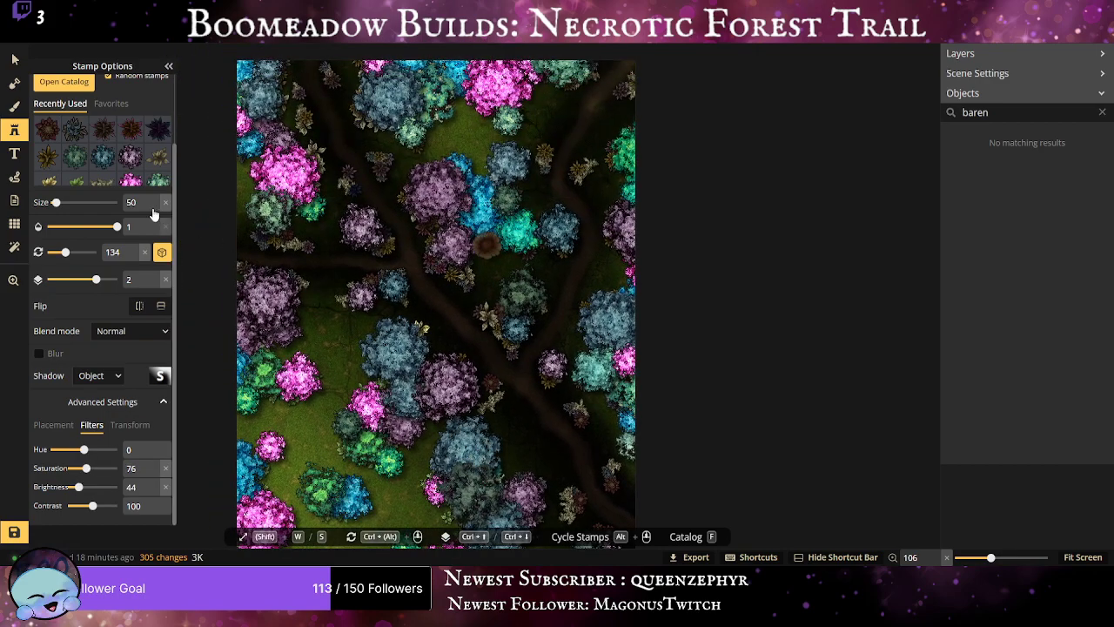
Place muted mushroom stamps across the northern part of the map, below the large blue tree, beside the magenta tree and on the eastern edge.
{"action": "left_click", "coordinate": [388, 134]}
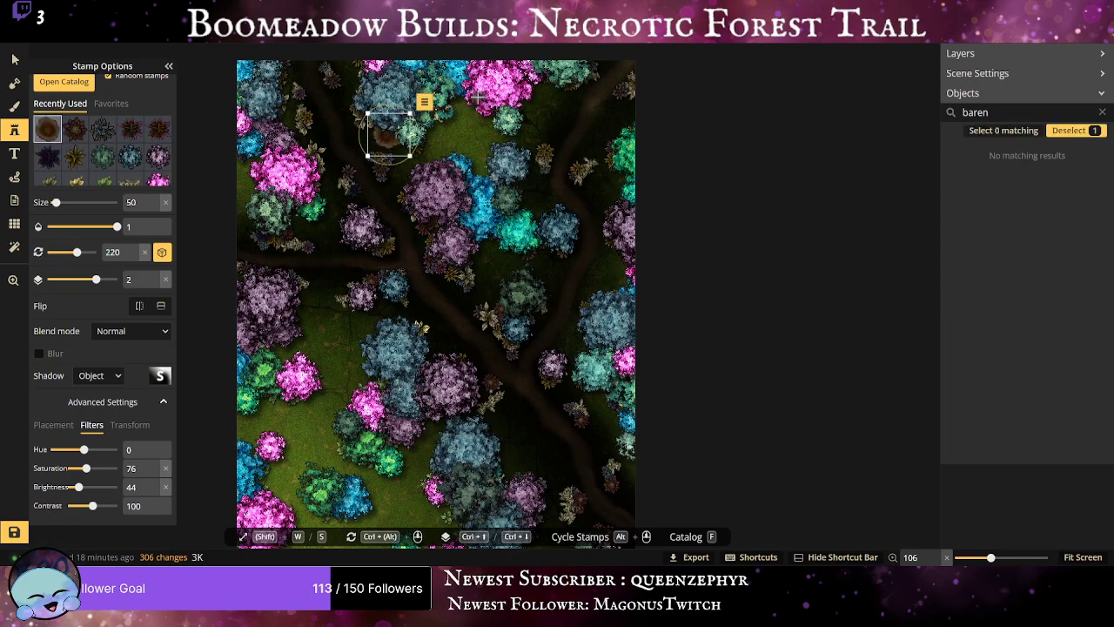
{"action": "left_click", "coordinate": [540, 82]}
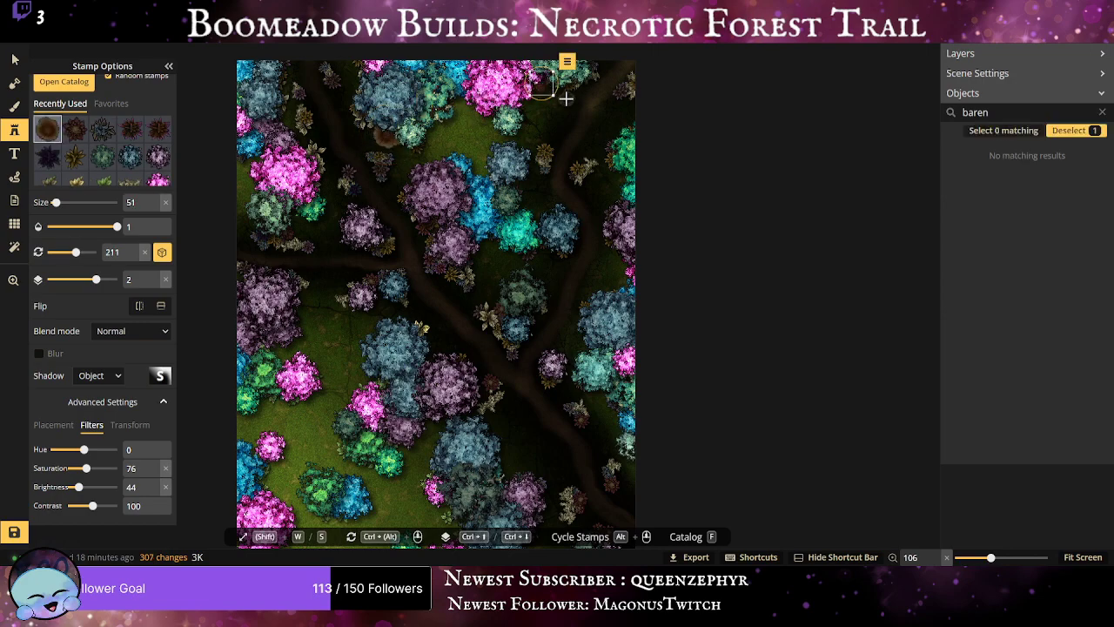
{"action": "left_click", "coordinate": [564, 93]}
{"action": "left_click", "coordinate": [619, 141]}
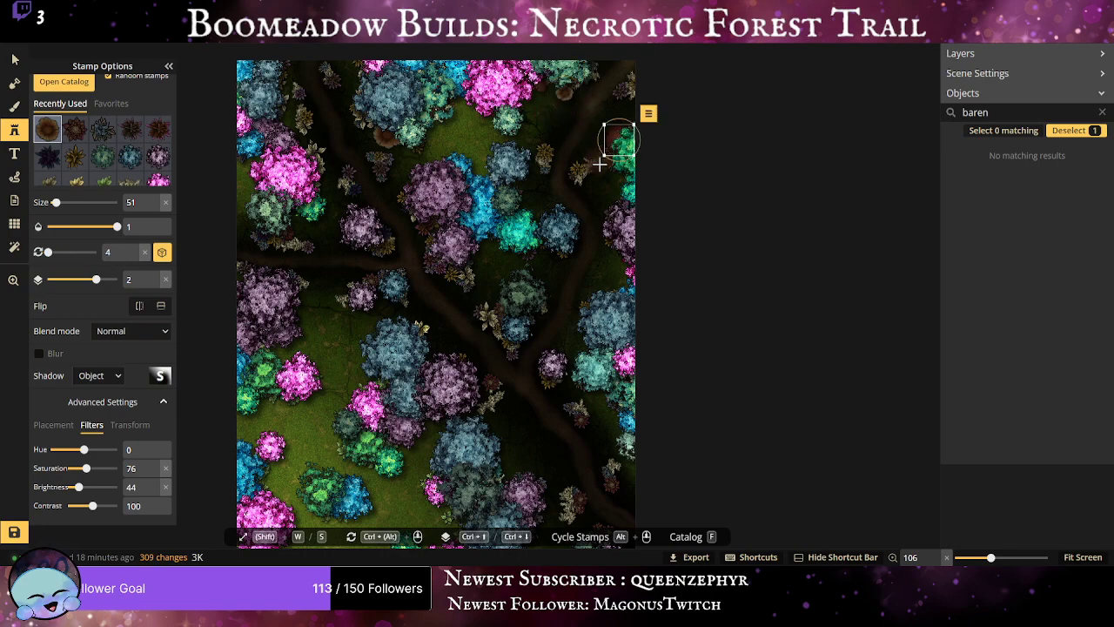
Add muted mushrooms below the large purple tree on the western edge and around the blue and purple trees southwest of the trail junction.
{"action": "left_click", "coordinate": [297, 329]}
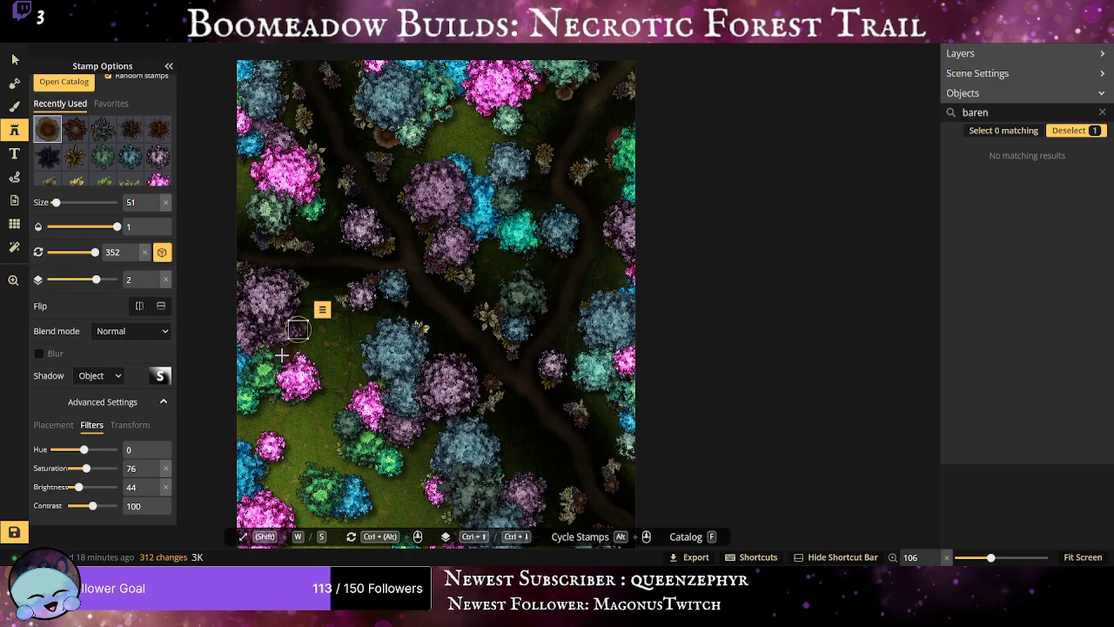
{"action": "left_click", "coordinate": [279, 349]}
{"action": "left_click", "coordinate": [279, 348]}
{"action": "left_click", "coordinate": [370, 380]}
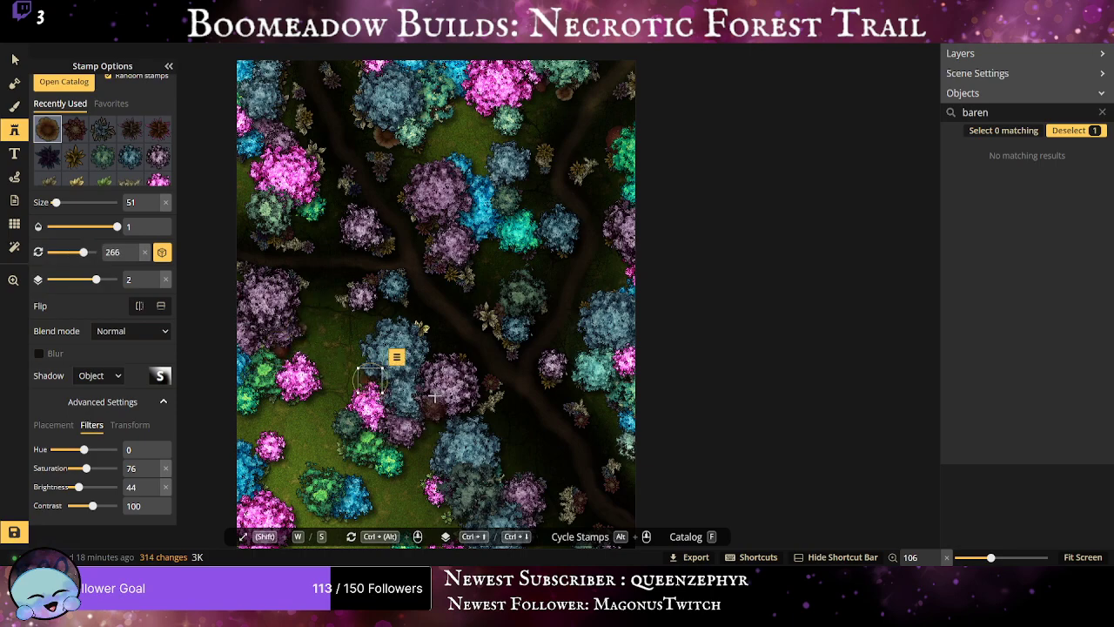
{"action": "left_click", "coordinate": [433, 354]}
Cluster muted mushrooms west of the southeastern trail, between the blue trees and the small purple tree in the southeastern corner.
{"action": "scroll", "coordinate": [522, 493], "scroll_direction": "up", "scroll_amount": 1}
{"action": "left_click_drag", "start_coordinate": [522, 493], "coordinate": [489, 355]}
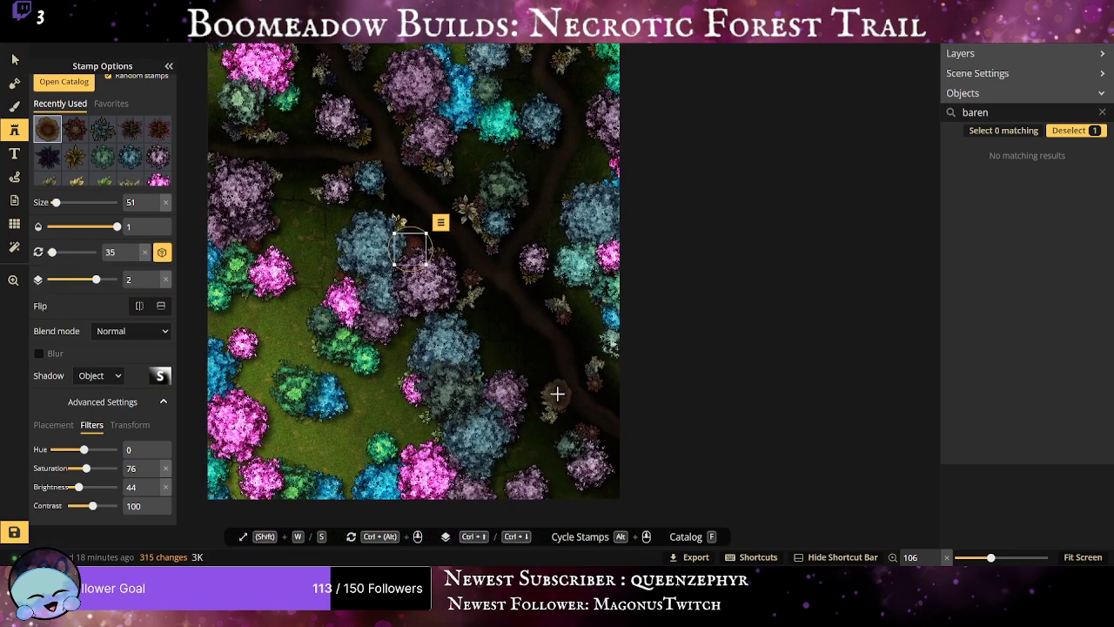
{"action": "left_click", "coordinate": [567, 419]}
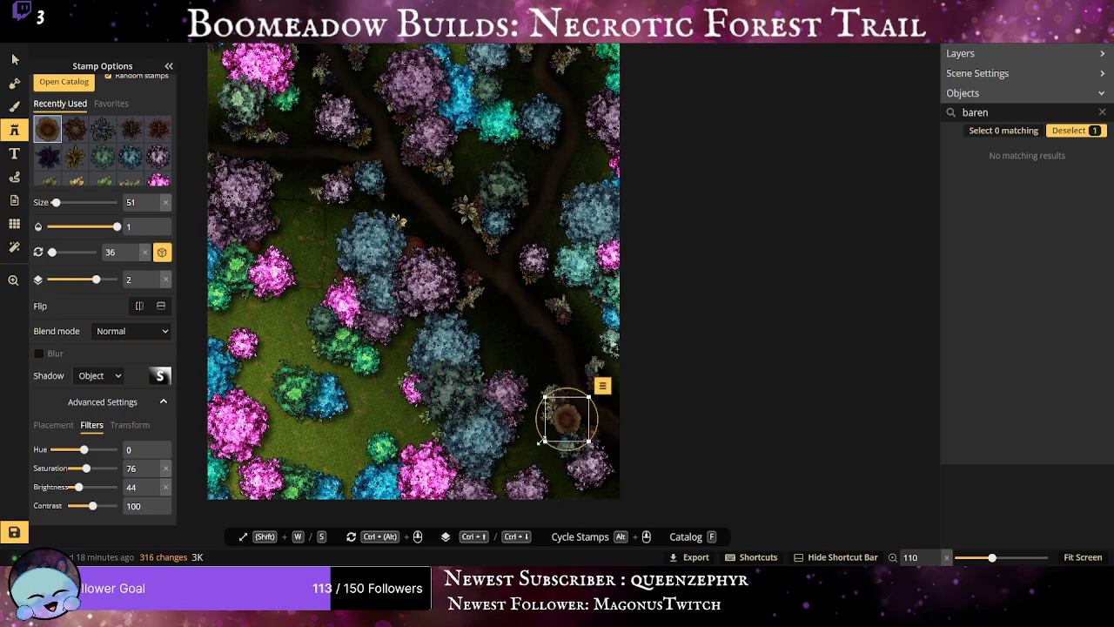
{"action": "left_click", "coordinate": [550, 379]}
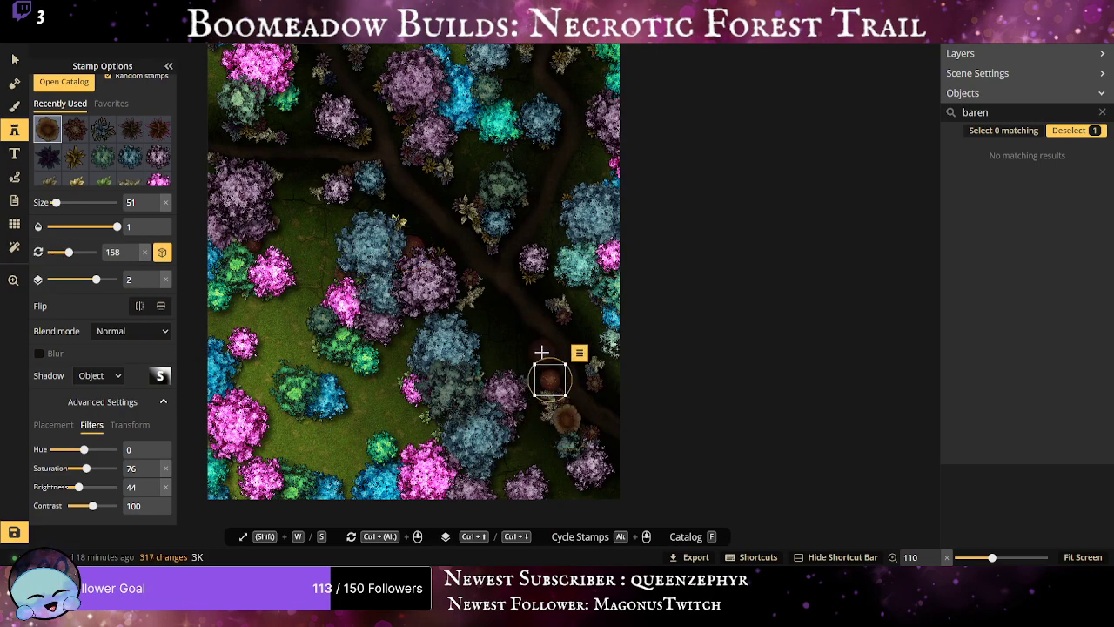
{"action": "left_click", "coordinate": [532, 403]}
{"action": "left_click", "coordinate": [607, 374]}
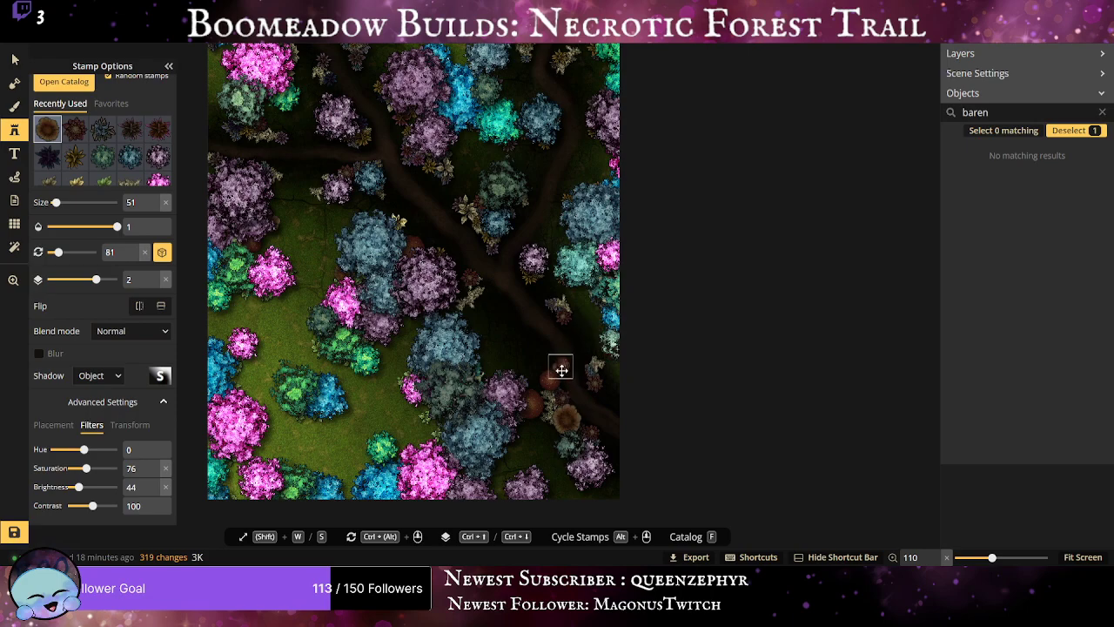
{"action": "left_click", "coordinate": [523, 420]}
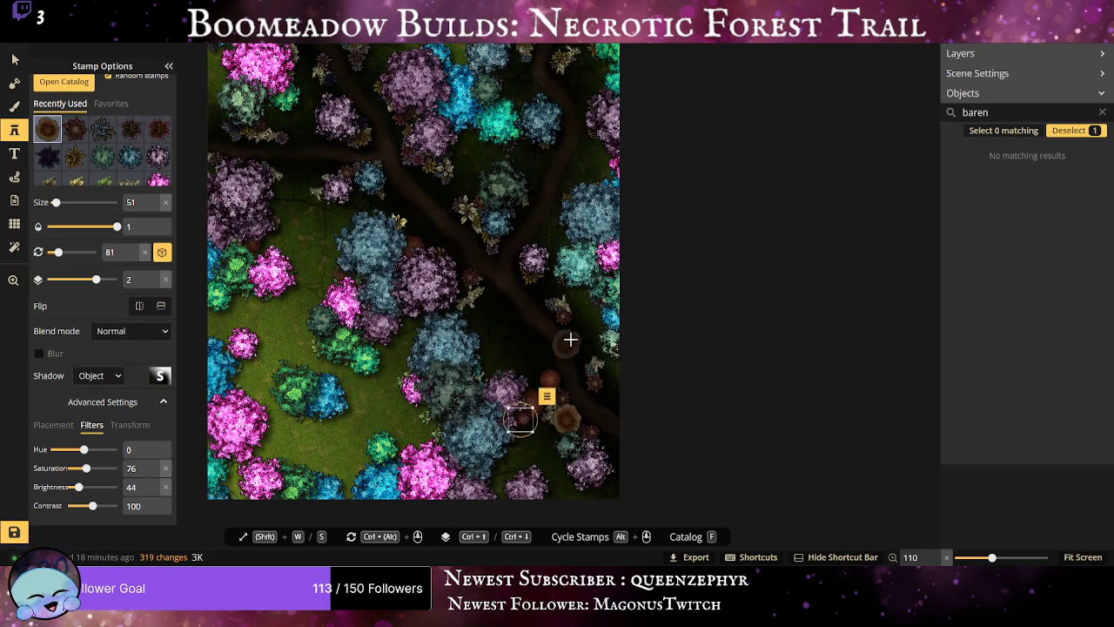
Place muted mushrooms below the teal tree east of the junction, on the northeastern edge and beside the bright teal tree.
{"action": "left_click", "coordinate": [576, 287]}
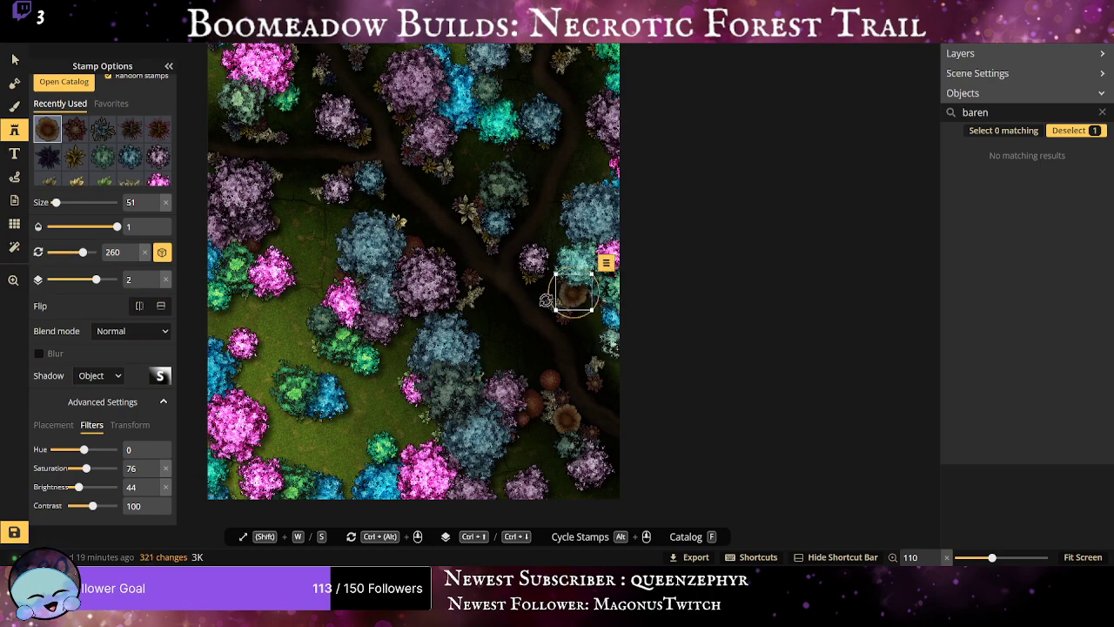
{"action": "left_click", "coordinate": [543, 293]}
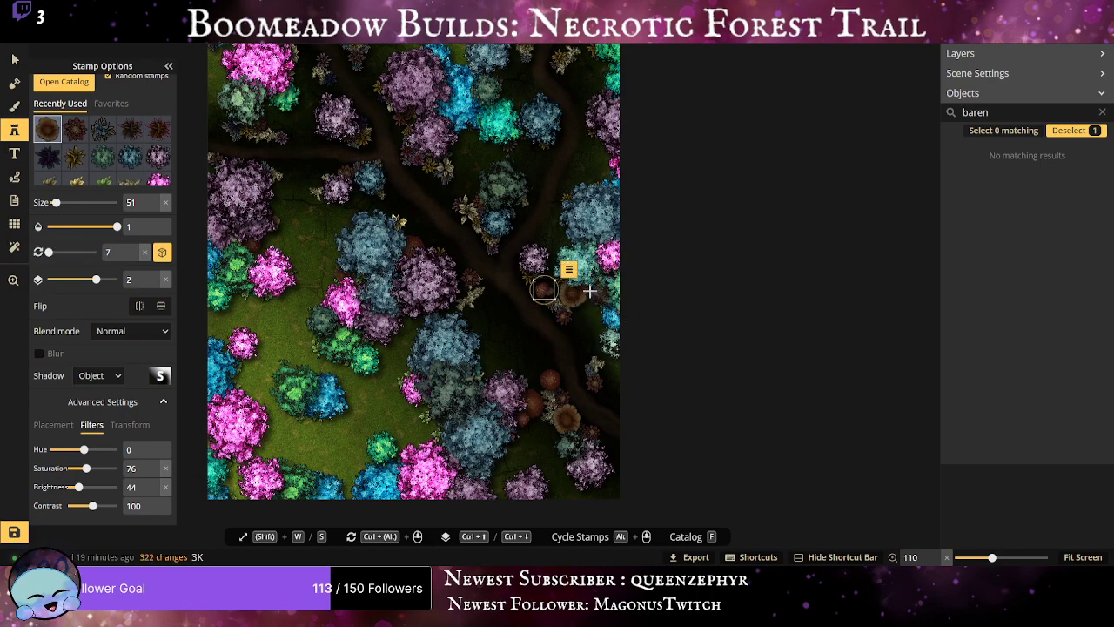
{"action": "left_click_drag", "start_coordinate": [542, 167], "coordinate": [510, 298]}
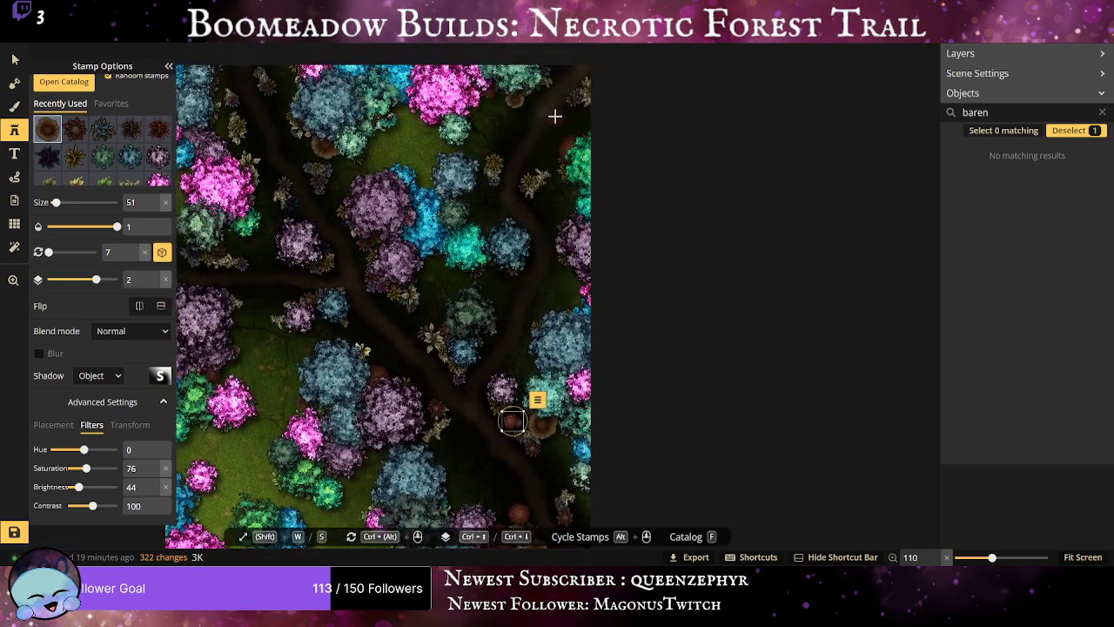
{"action": "left_click", "coordinate": [575, 126]}
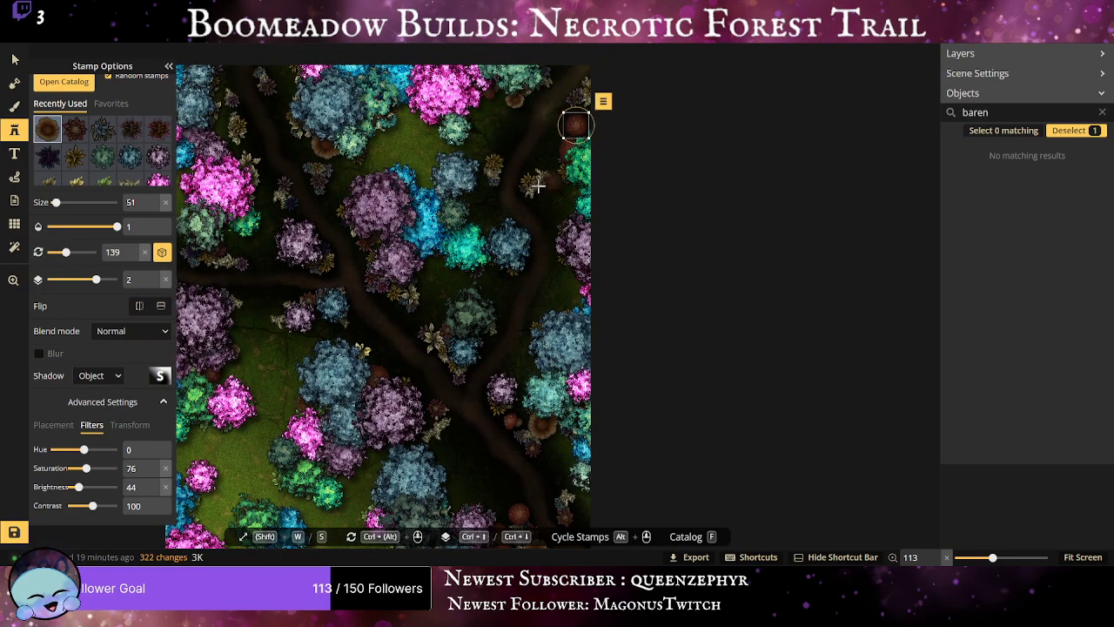
{"action": "left_click", "coordinate": [480, 233]}
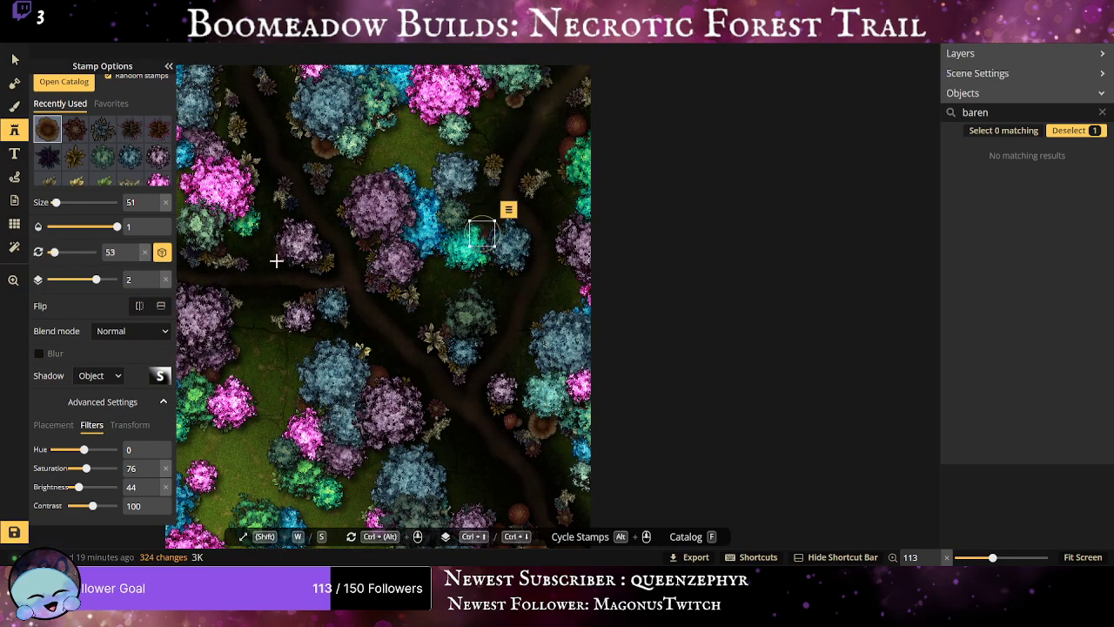
Reselect the original orange stamp from the Epic Stamps collection of Fantasy Battlemaps 2.0 to restore its unmuted colours.
{"action": "scroll", "coordinate": [70, 124], "scroll_direction": "up", "scroll_amount": 3}
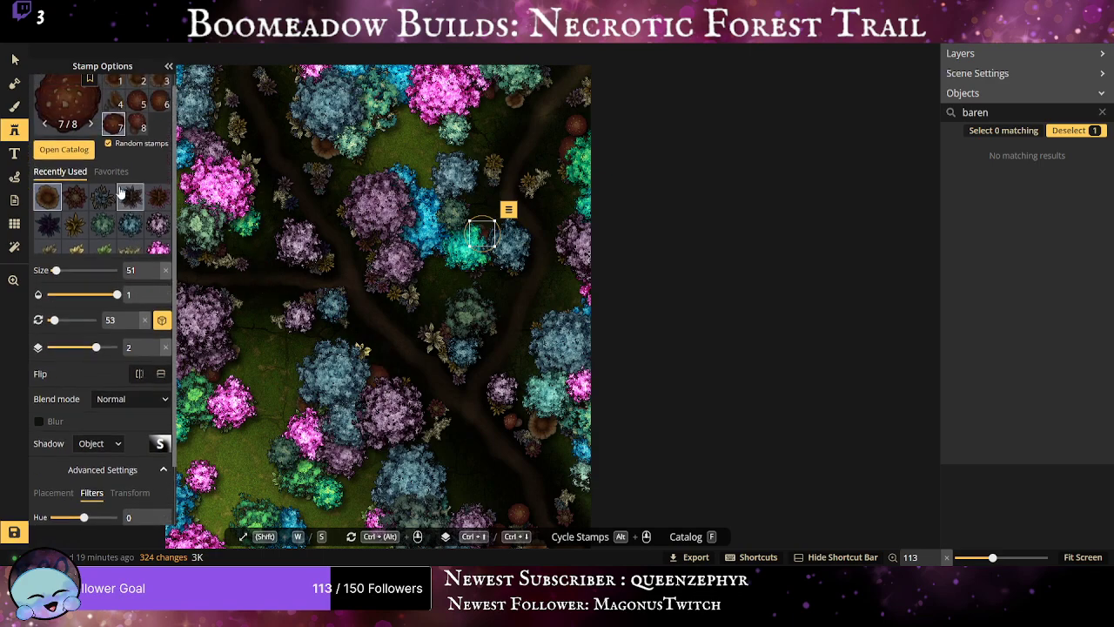
{"action": "key", "text": "f"}
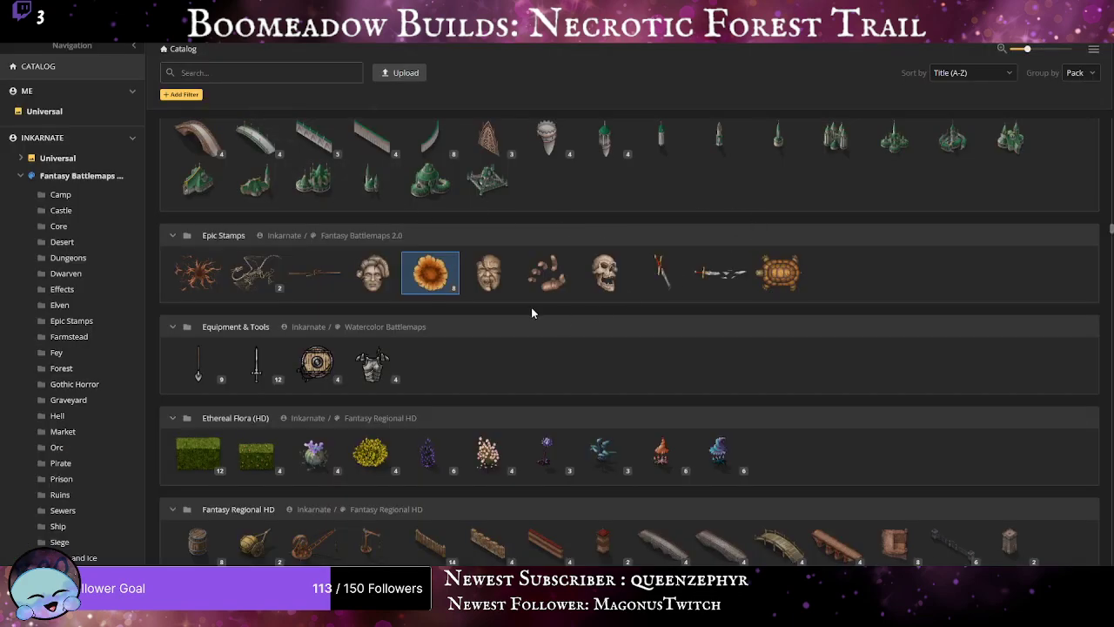
{"action": "left_click", "coordinate": [438, 275]}
Place bright orange and red mushrooms in the southwestern clearing, beside the magenta trees along the southern edge and above the central green tree.
{"action": "left_click_drag", "start_coordinate": [406, 462], "coordinate": [530, 282]}
{"action": "scroll", "coordinate": [349, 383], "scroll_direction": "up", "scroll_amount": 1}
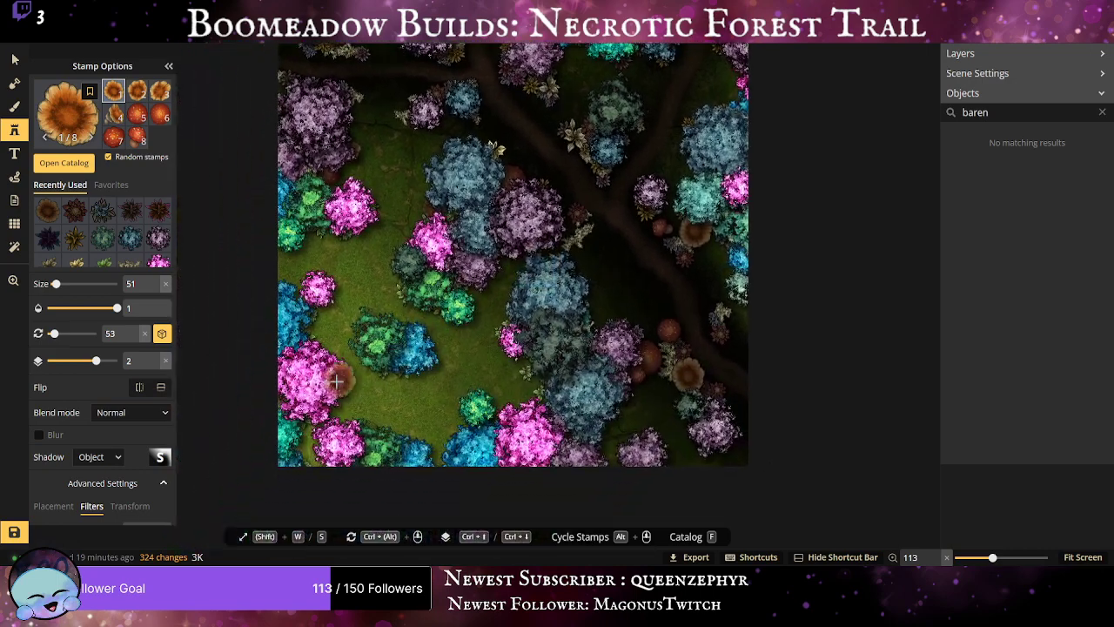
{"action": "left_click", "coordinate": [305, 432]}
{"action": "left_click", "coordinate": [332, 432]}
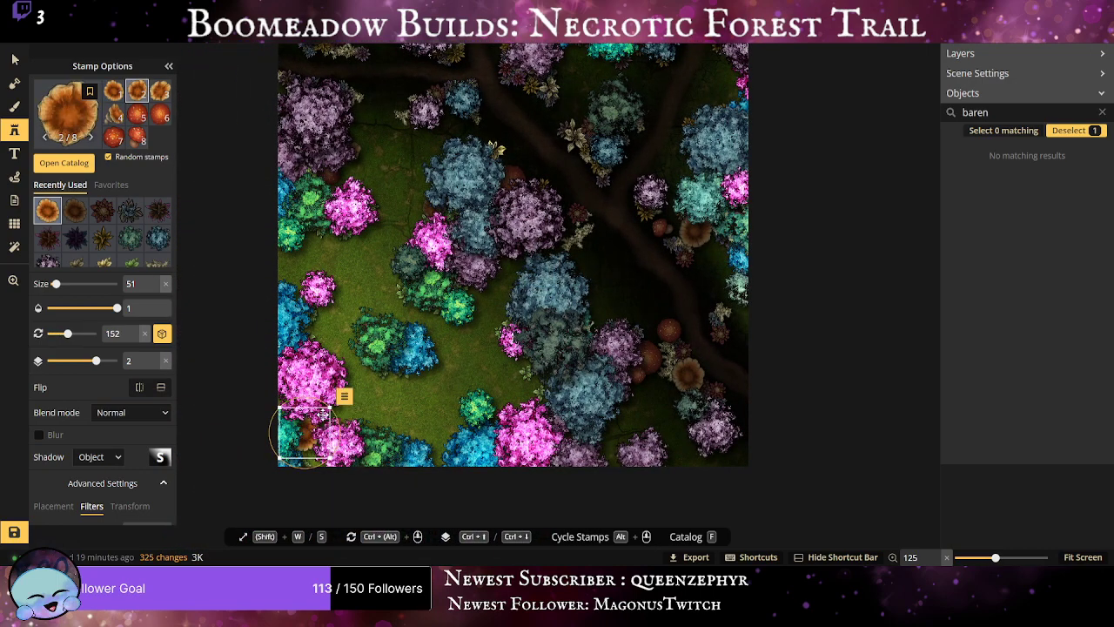
{"action": "left_click", "coordinate": [383, 416]}
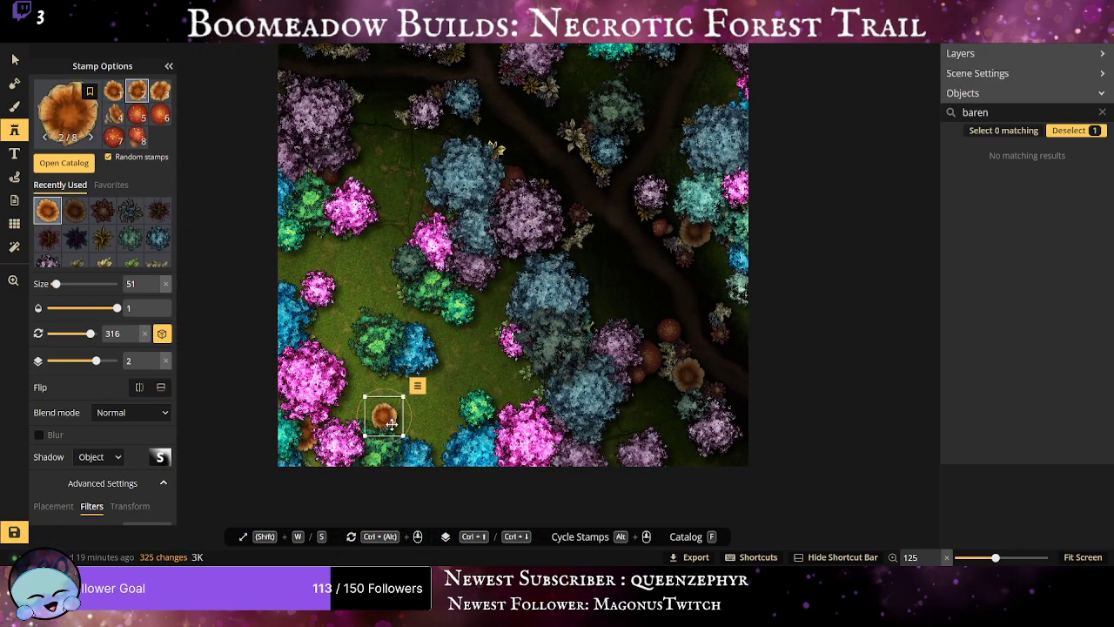
{"action": "left_click", "coordinate": [418, 435]}
{"action": "left_click_drag", "start_coordinate": [417, 434], "coordinate": [372, 315]}
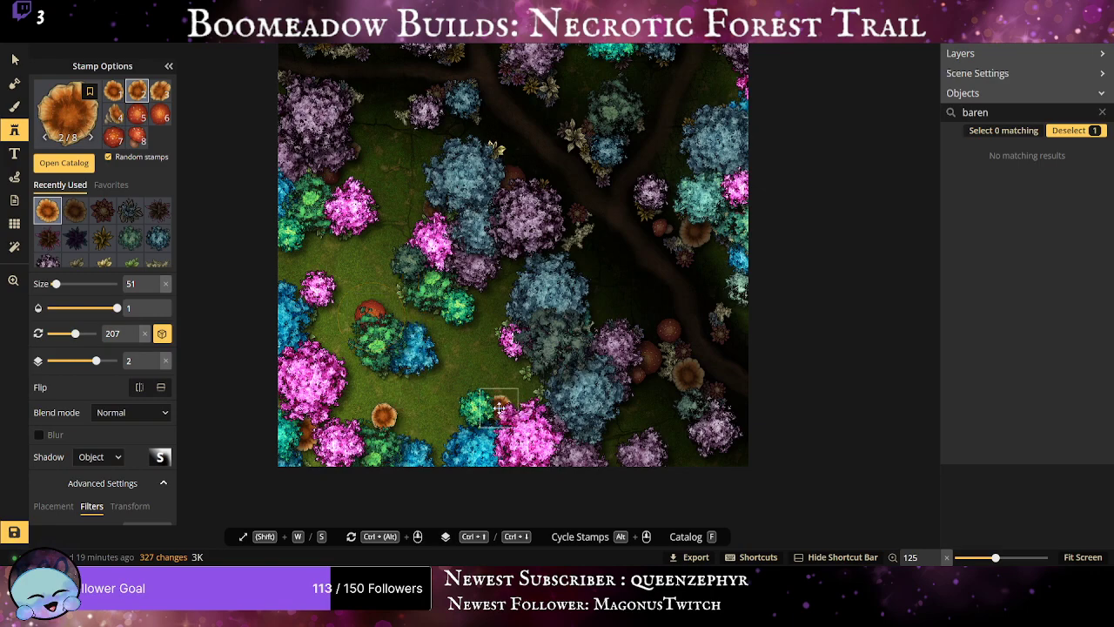
{"action": "left_click", "coordinate": [499, 408]}
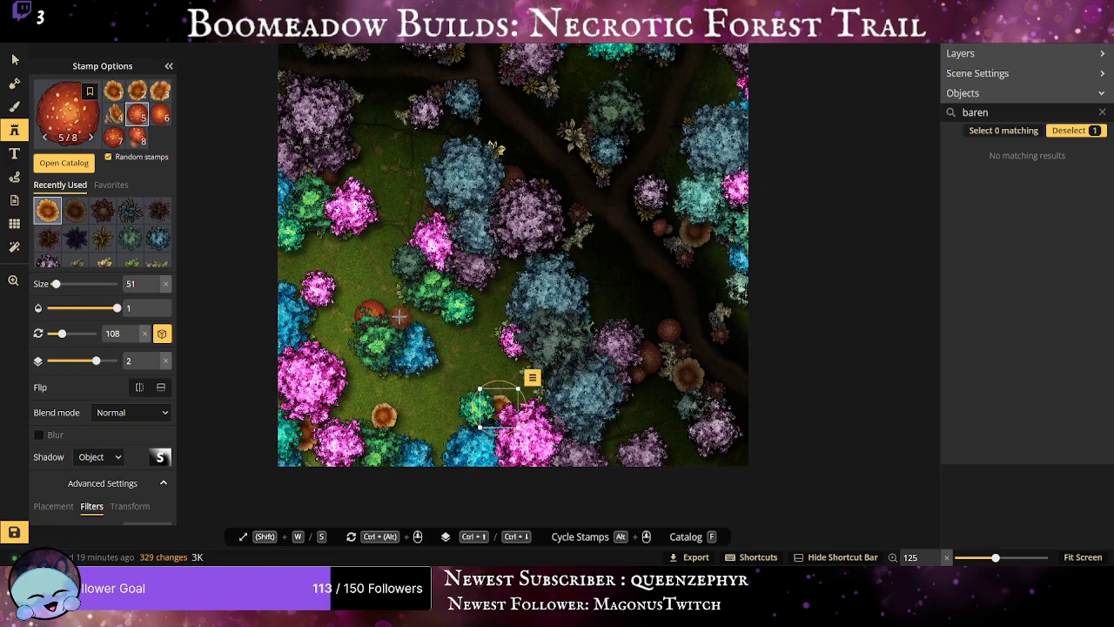
{"action": "left_click", "coordinate": [392, 316]}
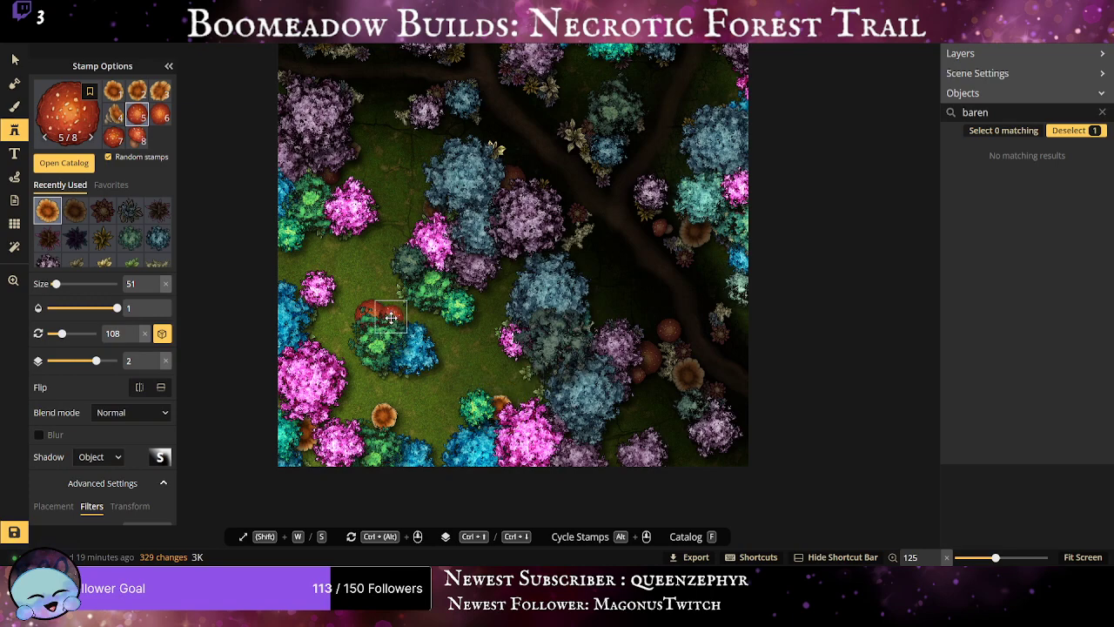
Add more bright mushrooms below the upper magenta tree, on the western edge and along the southern part of the green clearing.
{"action": "left_click", "coordinate": [328, 235]}
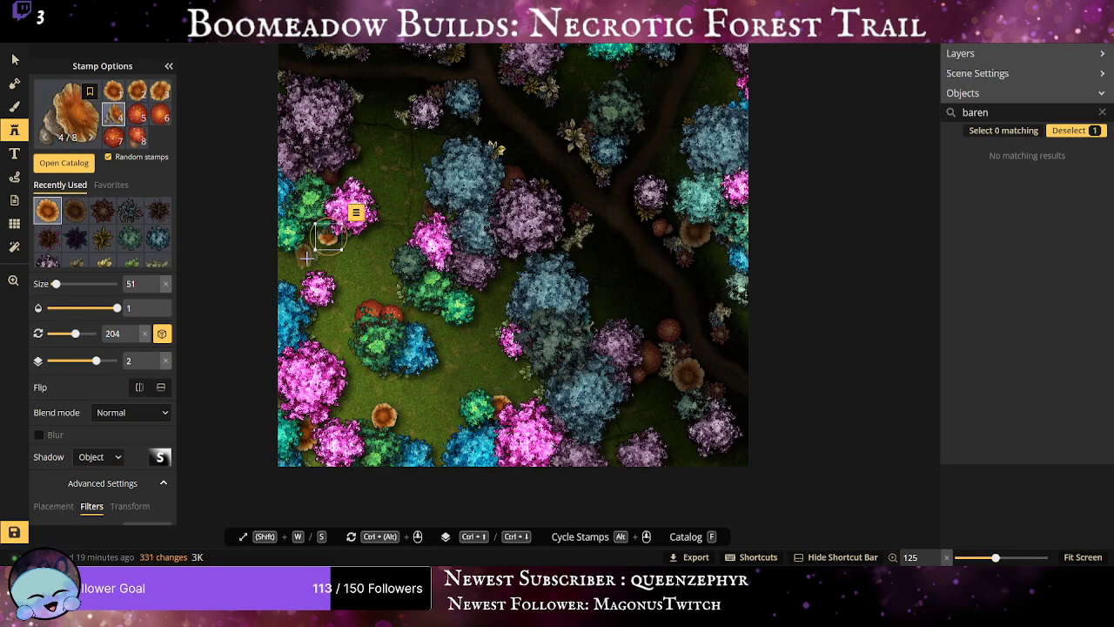
{"action": "left_click", "coordinate": [307, 258]}
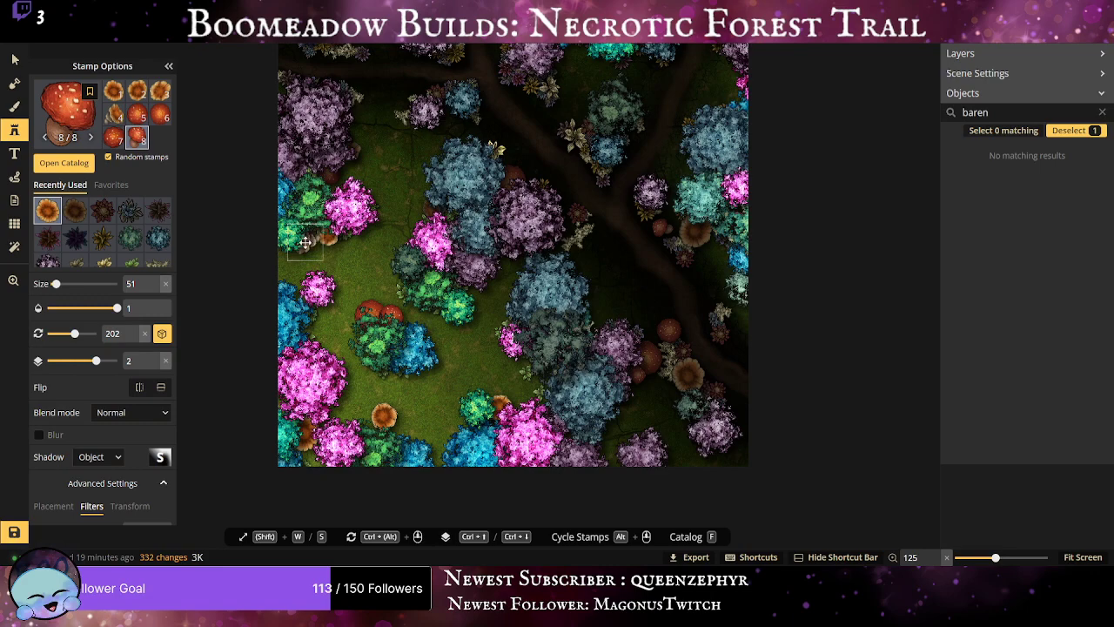
{"action": "left_click", "coordinate": [279, 253]}
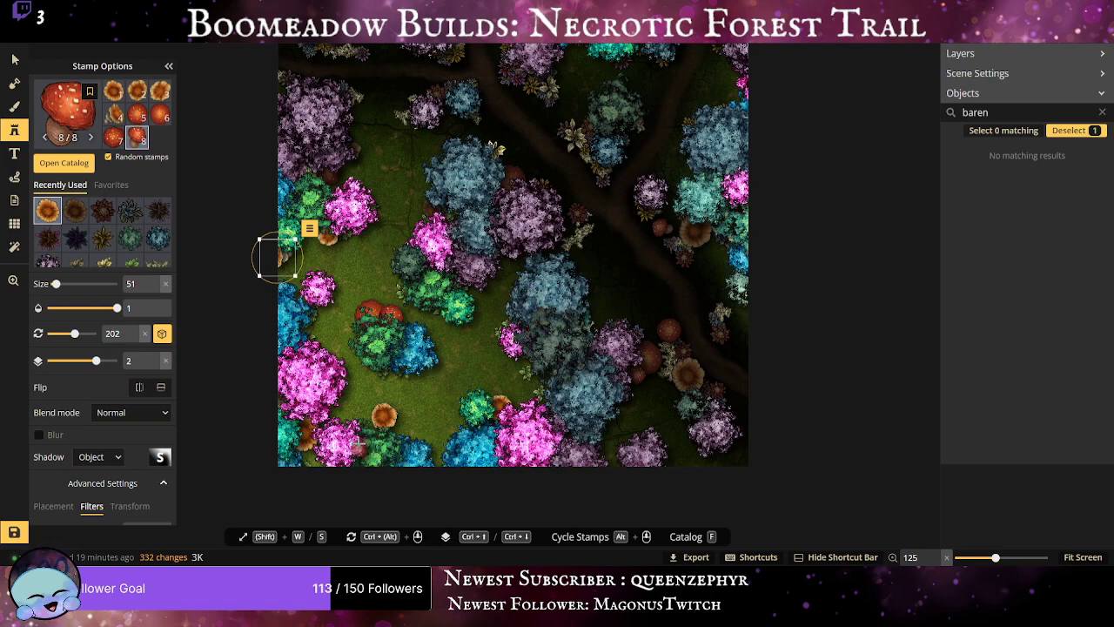
{"action": "left_click", "coordinate": [303, 461]}
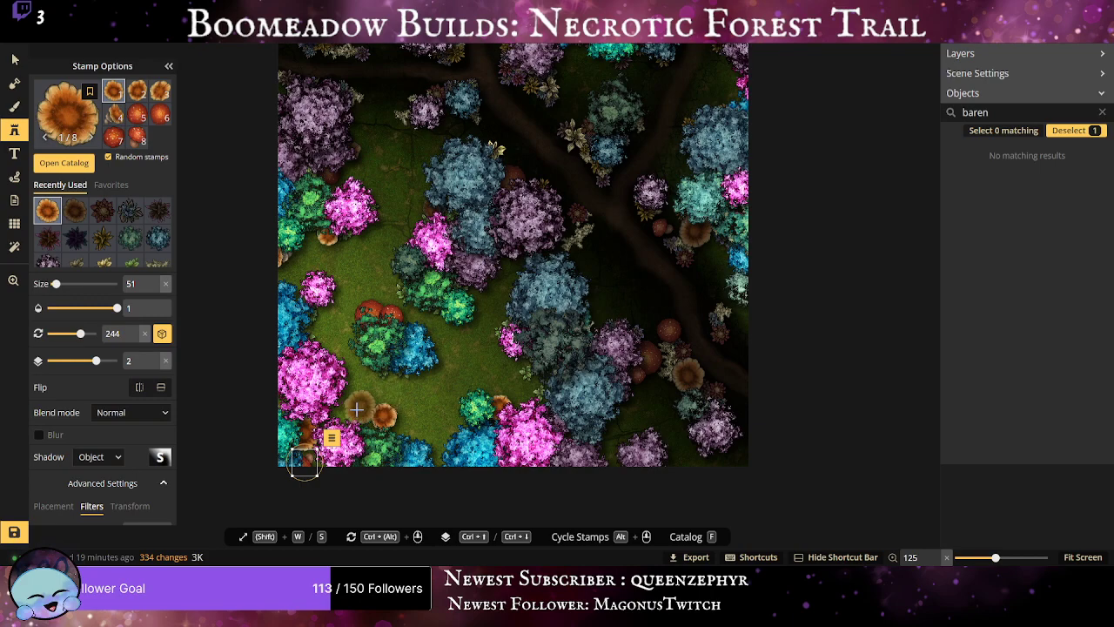
{"action": "left_click", "coordinate": [346, 235]}
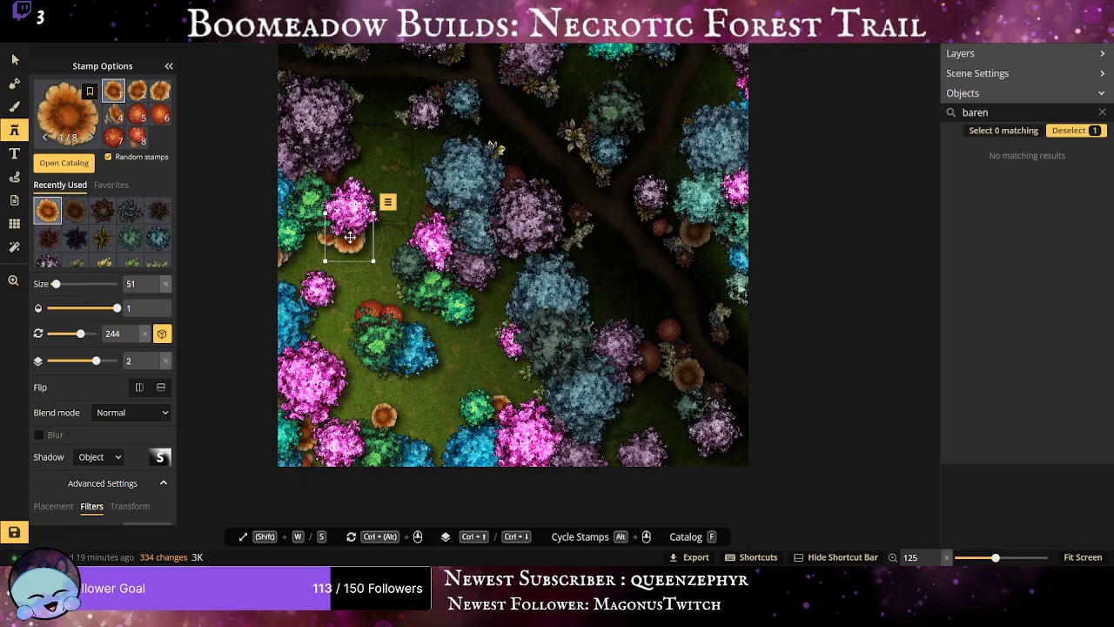
{"action": "left_click", "coordinate": [315, 455]}
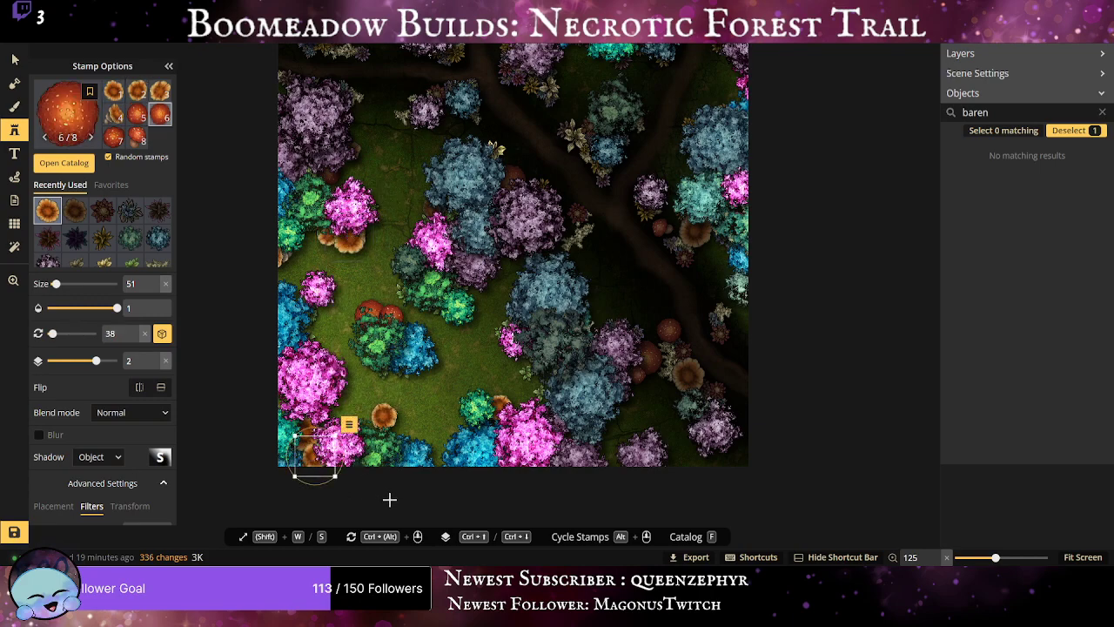
{"action": "left_click", "coordinate": [406, 424]}
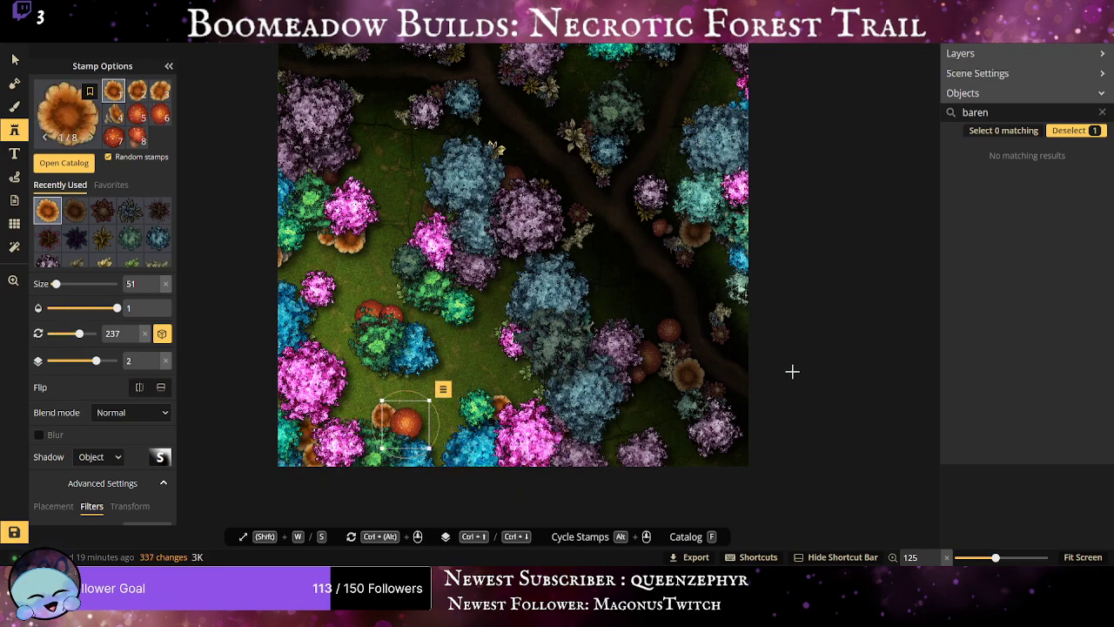
Place bright mushrooms in the northern clearing below the magenta tree and one on the western edge beside the northwestern magenta tree.
{"action": "scroll", "coordinate": [487, 348], "scroll_direction": "down", "scroll_amount": 5}
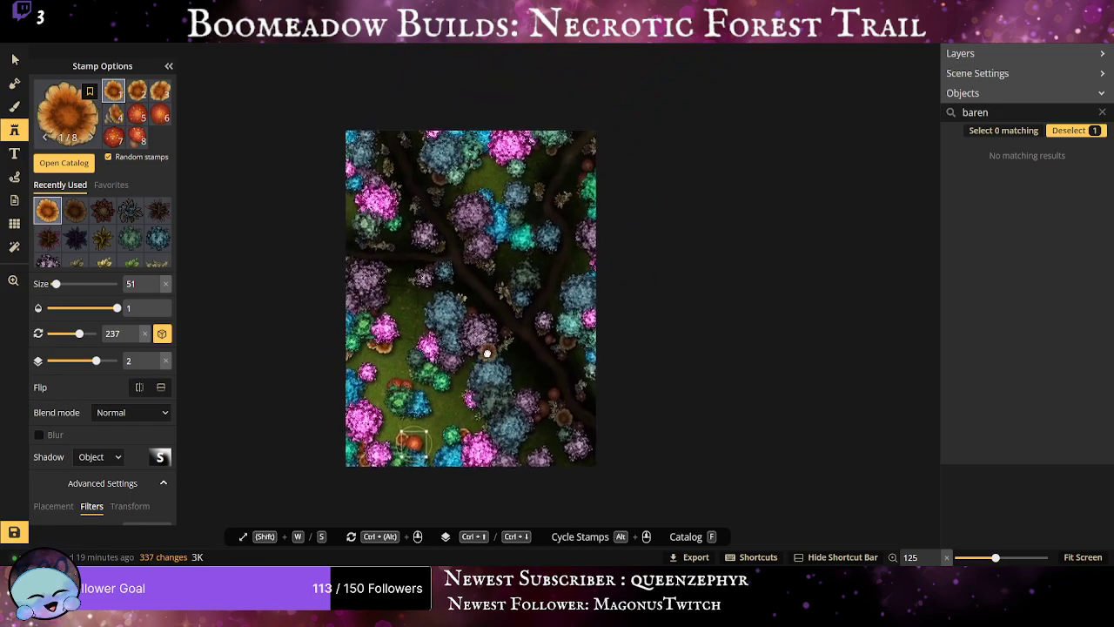
{"action": "scroll", "coordinate": [526, 192], "scroll_direction": "up", "scroll_amount": 2}
{"action": "left_click", "coordinate": [485, 155]}
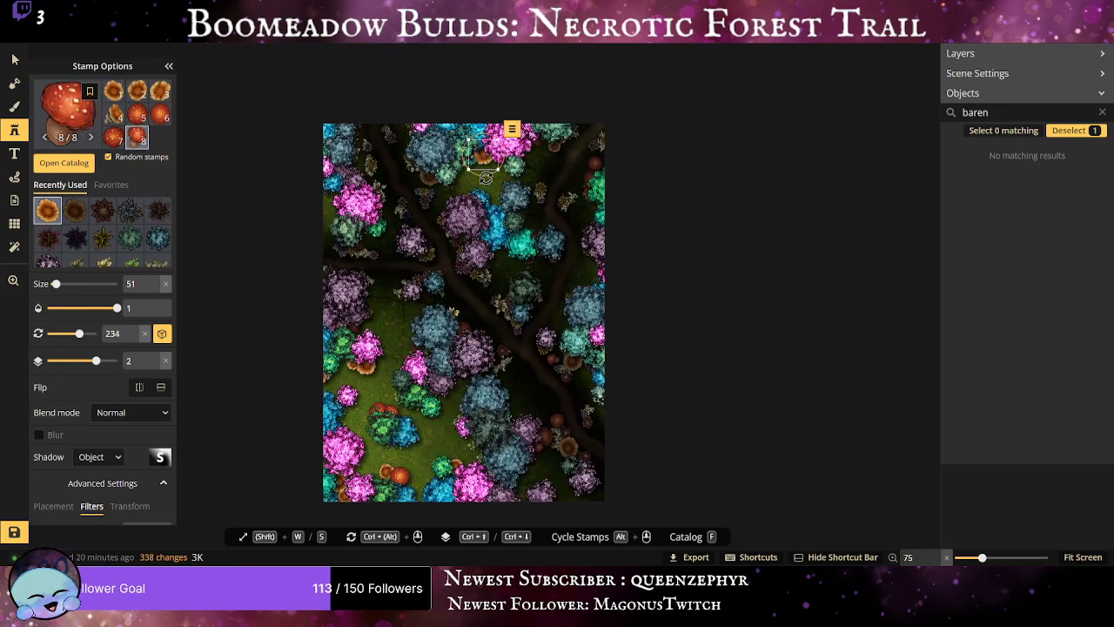
{"action": "left_click", "coordinate": [473, 168]}
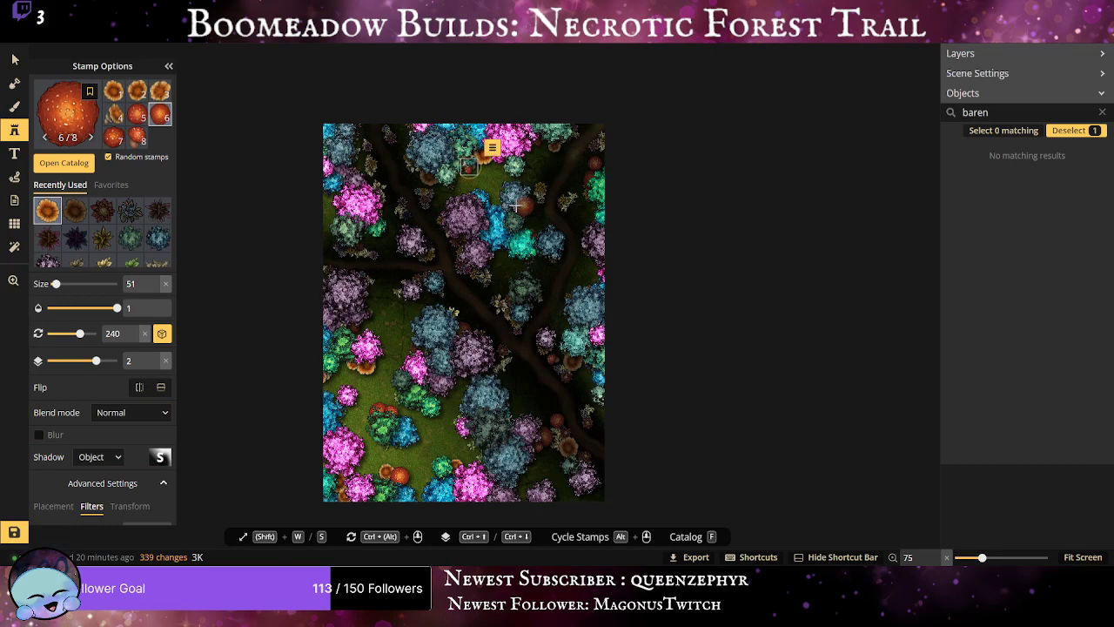
{"action": "left_click", "coordinate": [477, 169]}
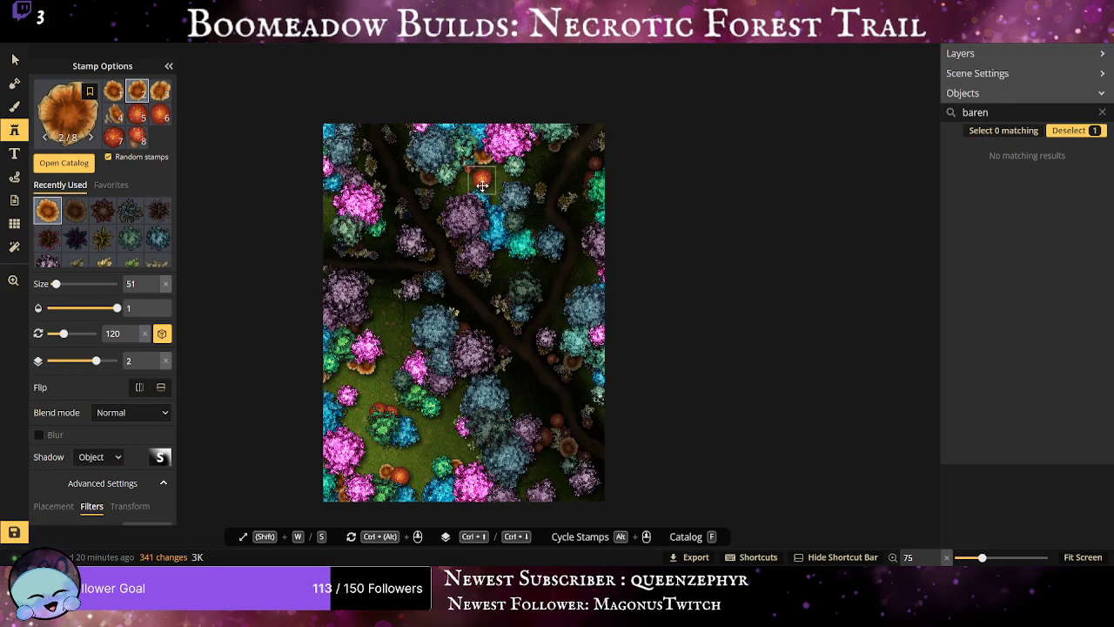
{"action": "left_click_drag", "start_coordinate": [481, 184], "coordinate": [327, 202]}
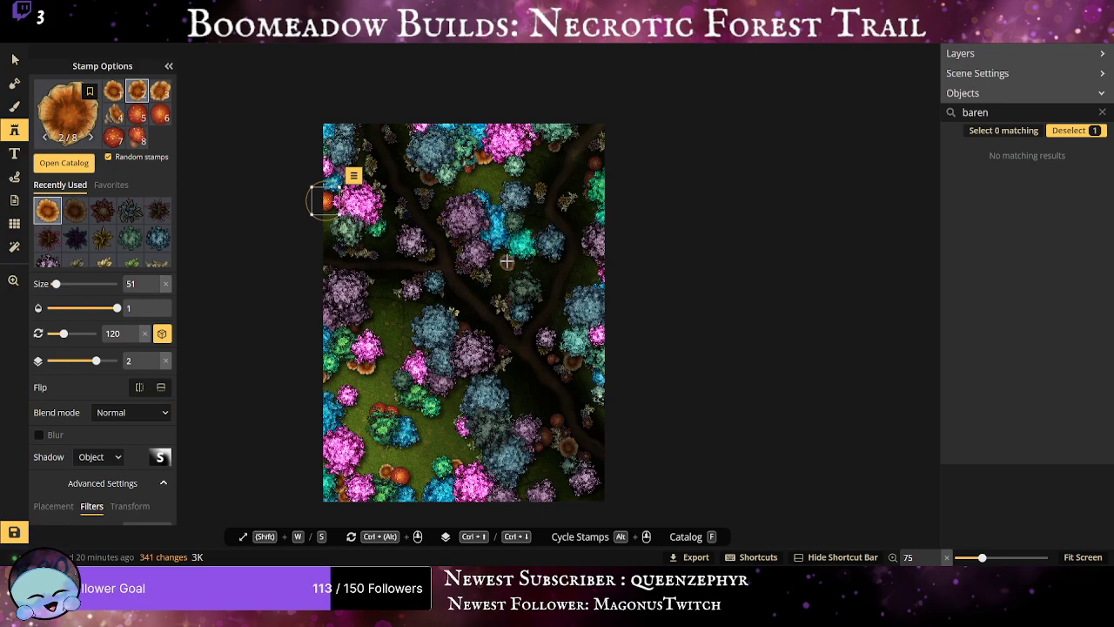
Look over the whole map and review the map options, layer list and scene settings.
{"action": "scroll", "coordinate": [506, 262], "scroll_direction": "down", "scroll_amount": 1}
{"action": "left_click_drag", "start_coordinate": [440, 355], "coordinate": [366, 304]}
{"action": "scroll", "coordinate": [365, 304], "scroll_direction": "up", "scroll_amount": 1}
{"action": "left_click_drag", "start_coordinate": [332, 259], "coordinate": [347, 352]}
{"action": "scroll", "coordinate": [340, 347], "scroll_direction": "up", "scroll_amount": 4}
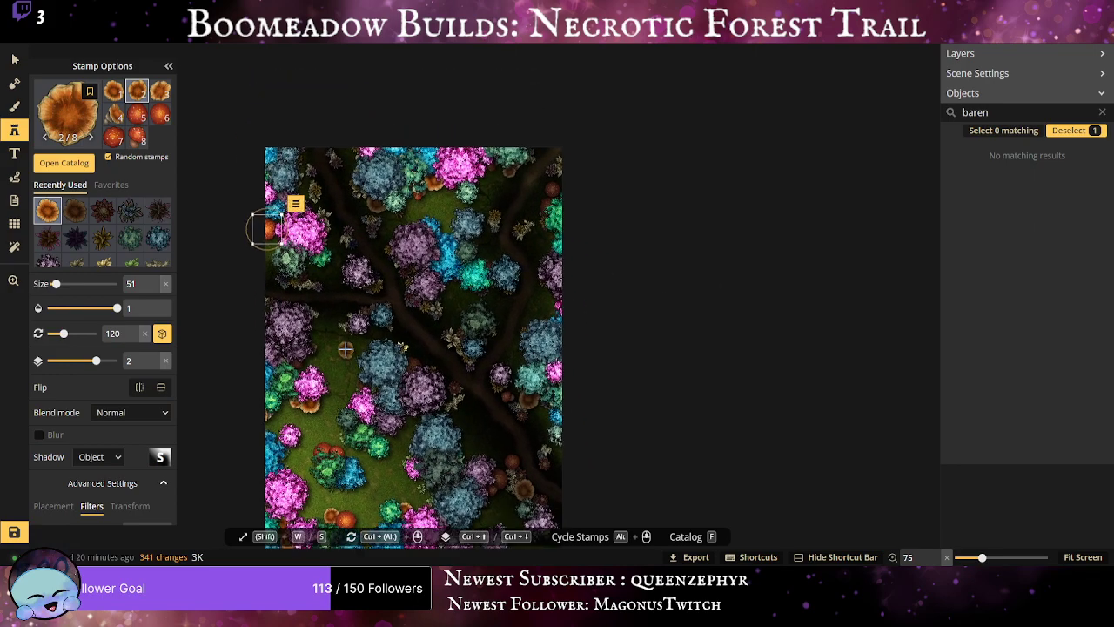
{"action": "scroll", "coordinate": [335, 342], "scroll_direction": "up", "scroll_amount": 4}
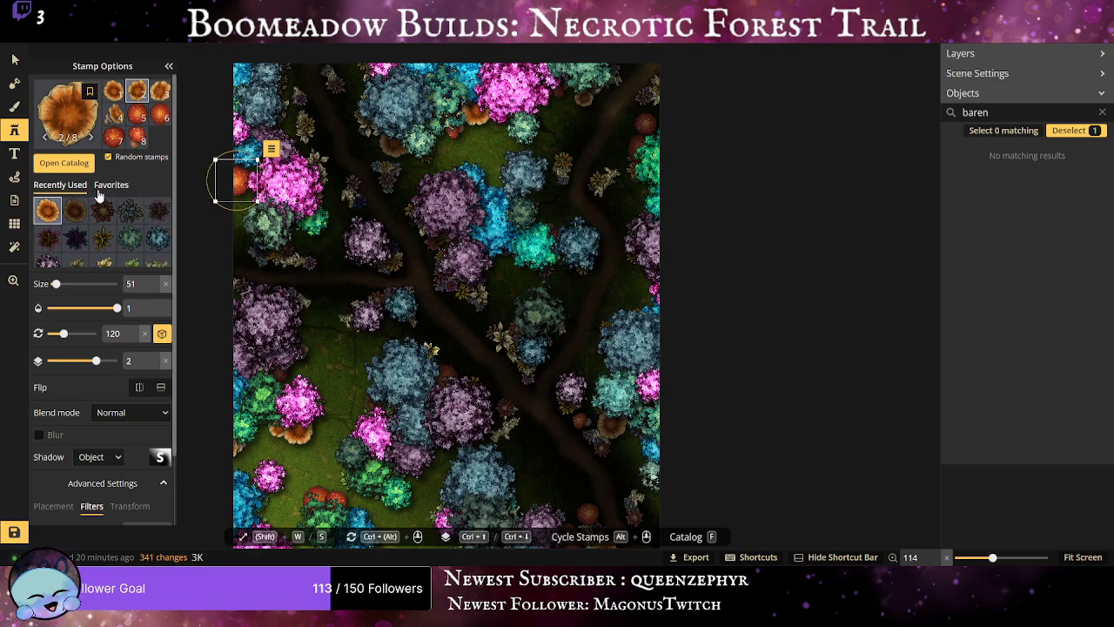
{"action": "left_click", "coordinate": [10, 44]}
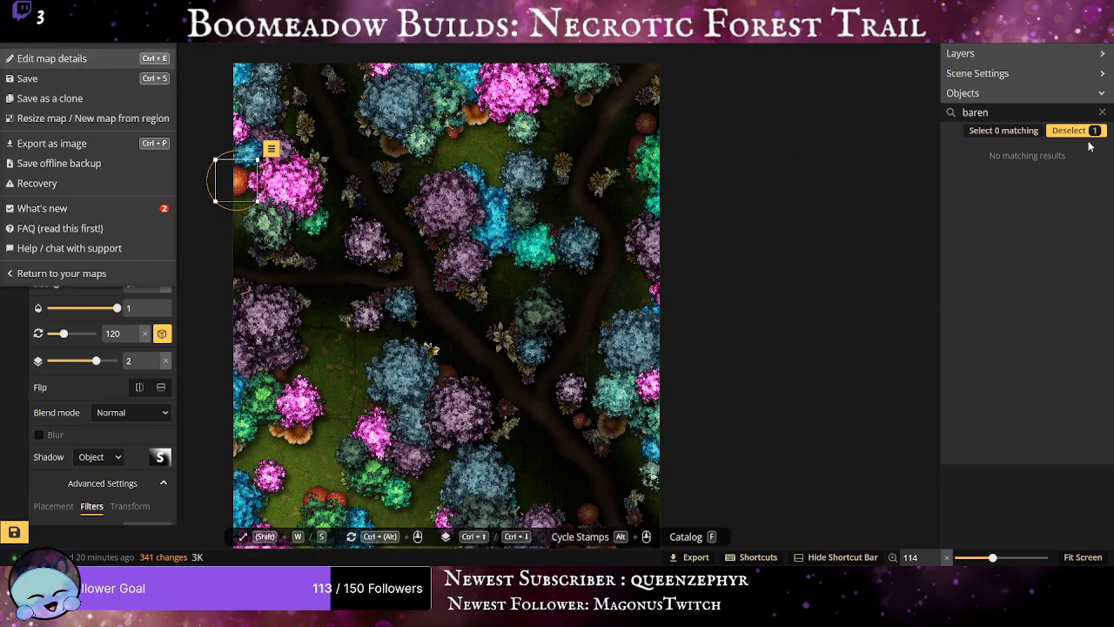
{"action": "left_click", "coordinate": [1090, 58]}
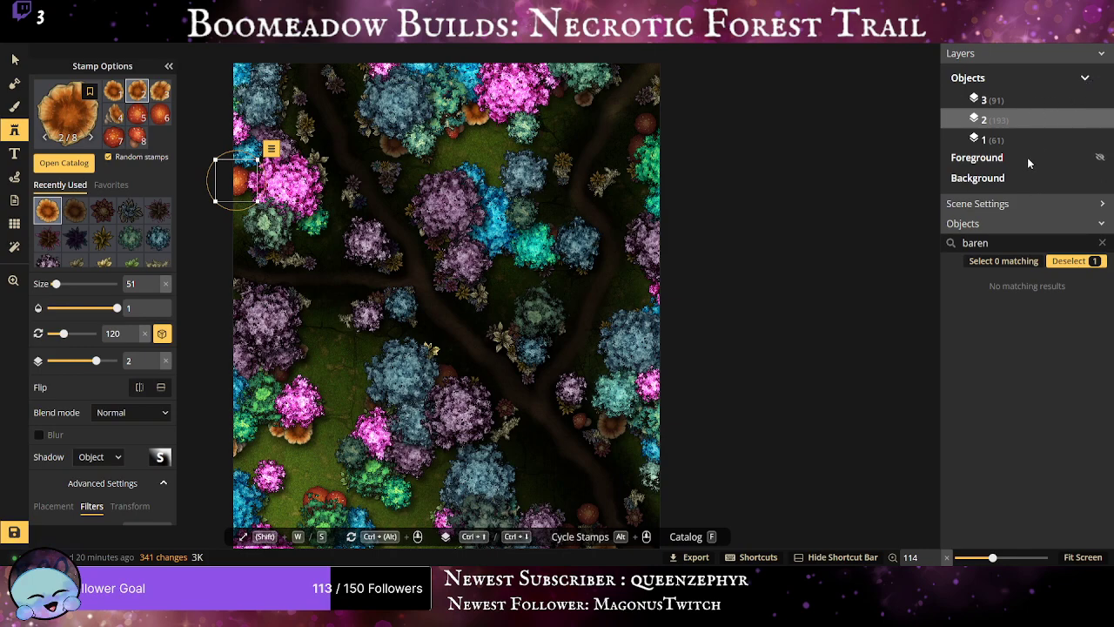
{"action": "left_click", "coordinate": [1025, 207]}
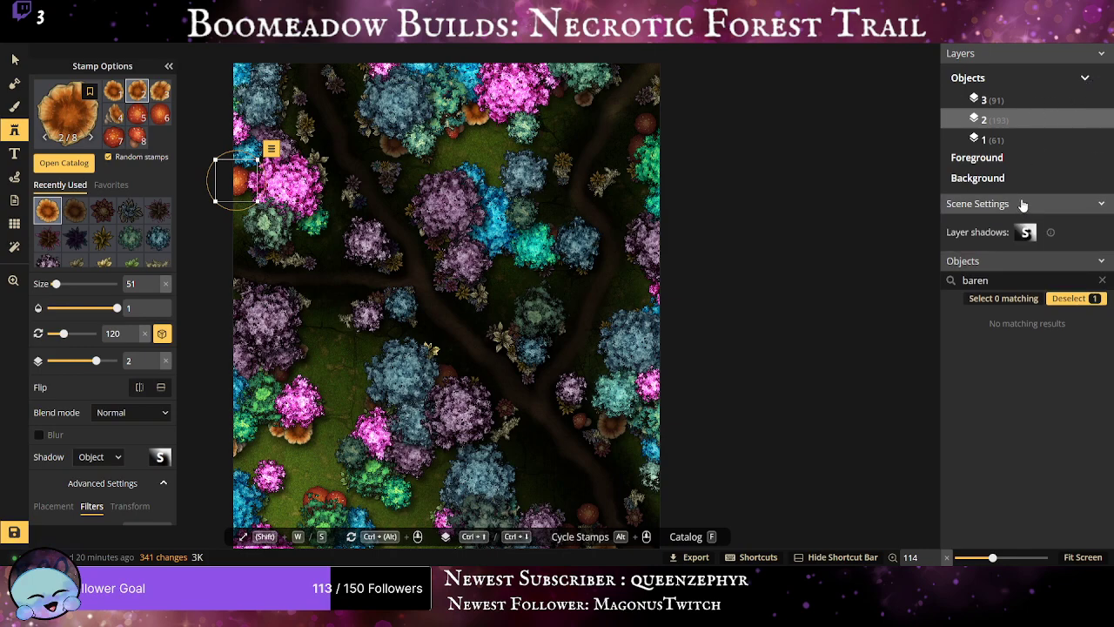
{"action": "left_click", "coordinate": [1024, 204]}
{"action": "left_click", "coordinate": [1023, 225]}
{"action": "left_click", "coordinate": [1023, 225]}
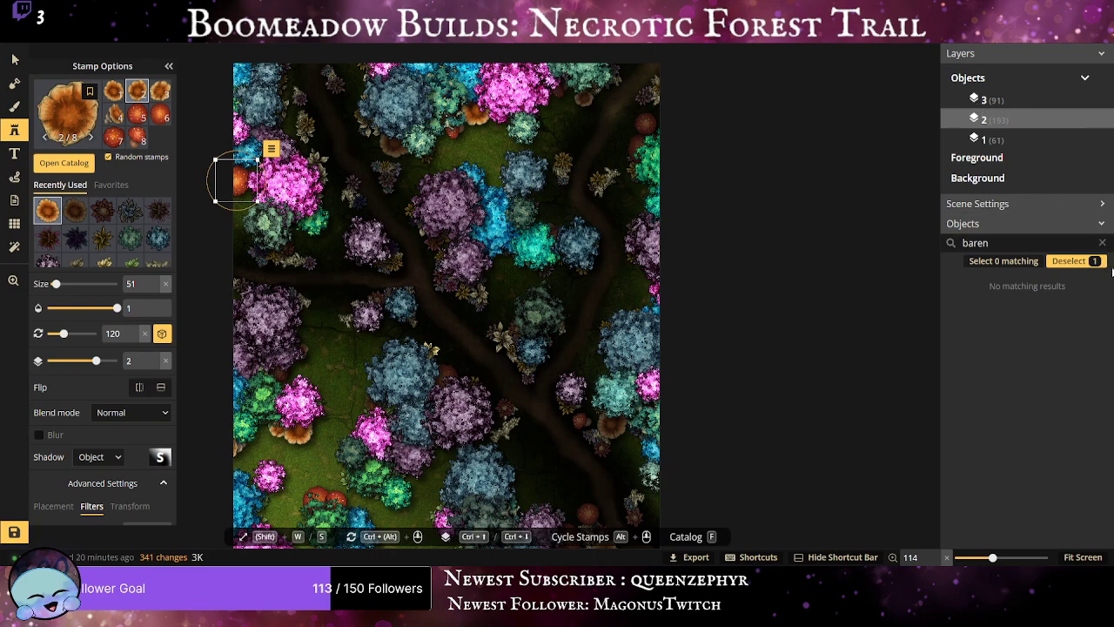
Clear the object search filter and select all objects on the map.
{"action": "left_click", "coordinate": [1102, 243]}
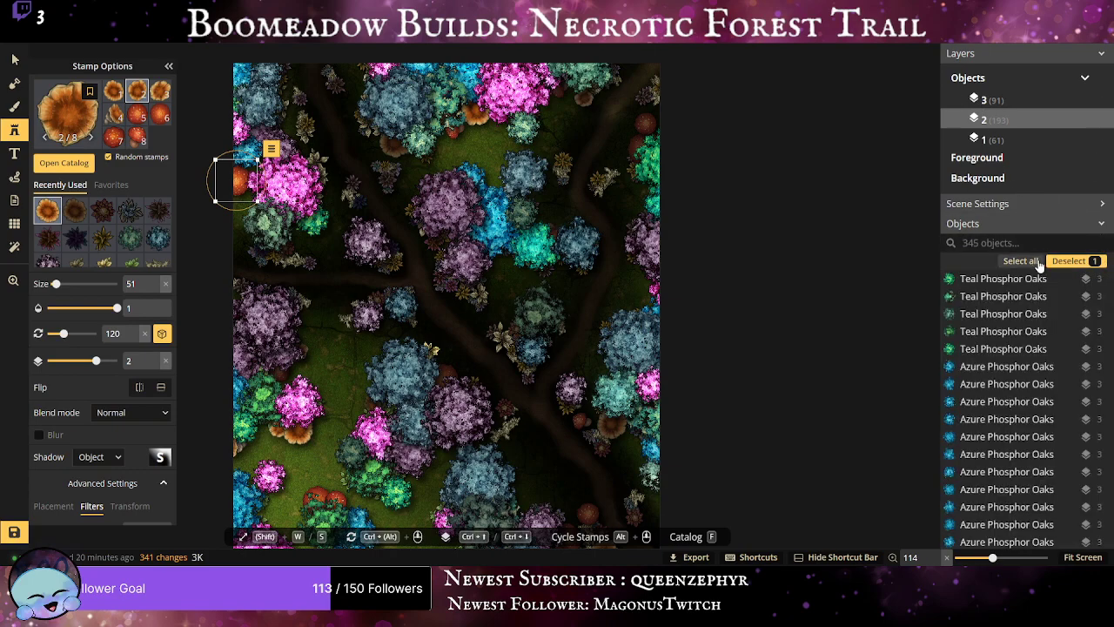
{"action": "left_click", "coordinate": [1071, 262]}
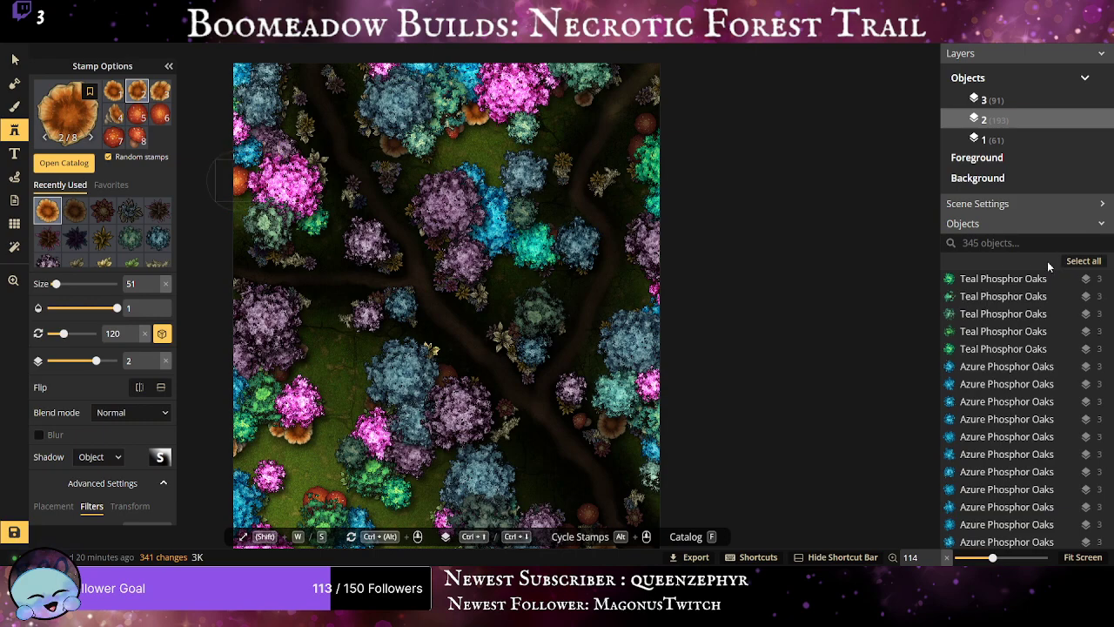
{"action": "left_click", "coordinate": [1076, 262]}
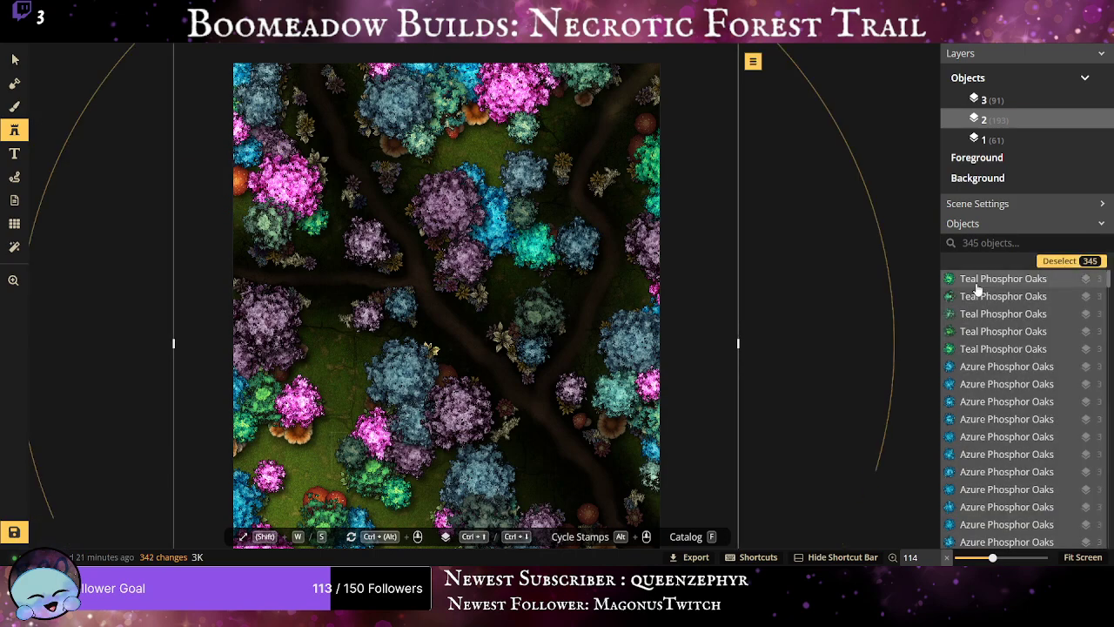
Try flattening all selected objects to the foreground and undo it.
{"action": "right_click", "coordinate": [404, 299]}
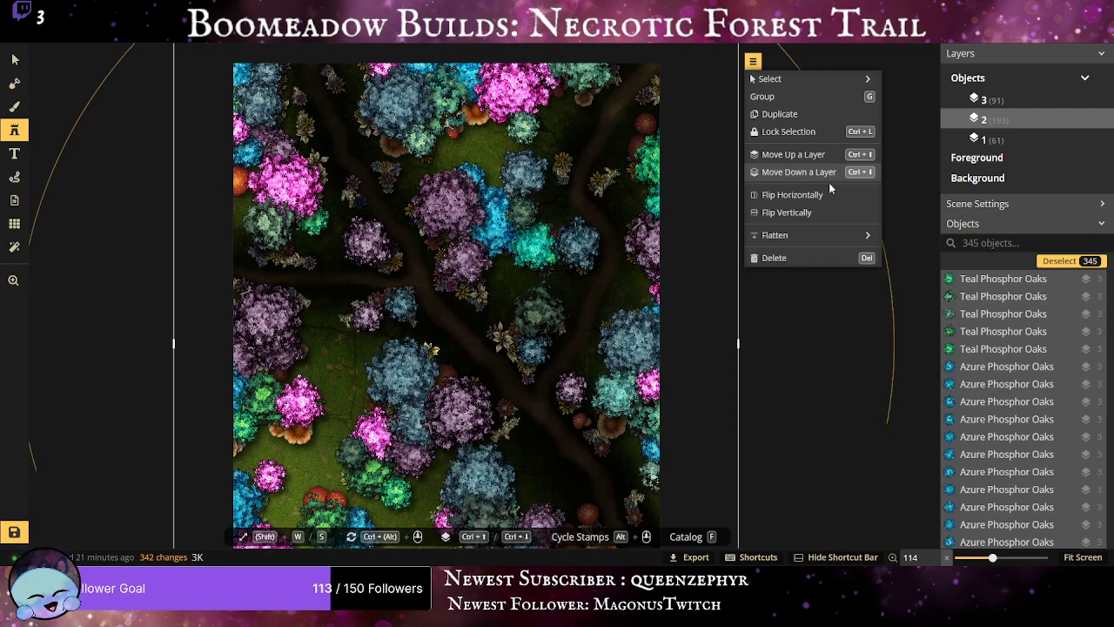
{"action": "mouse_move", "coordinate": [819, 242]}
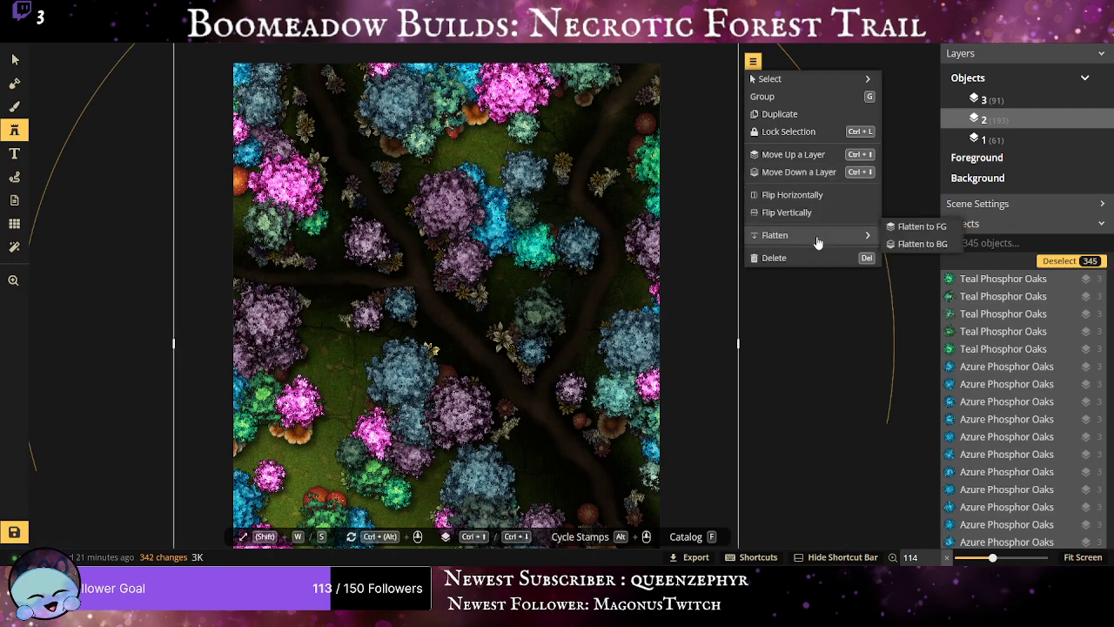
{"action": "left_click", "coordinate": [927, 228]}
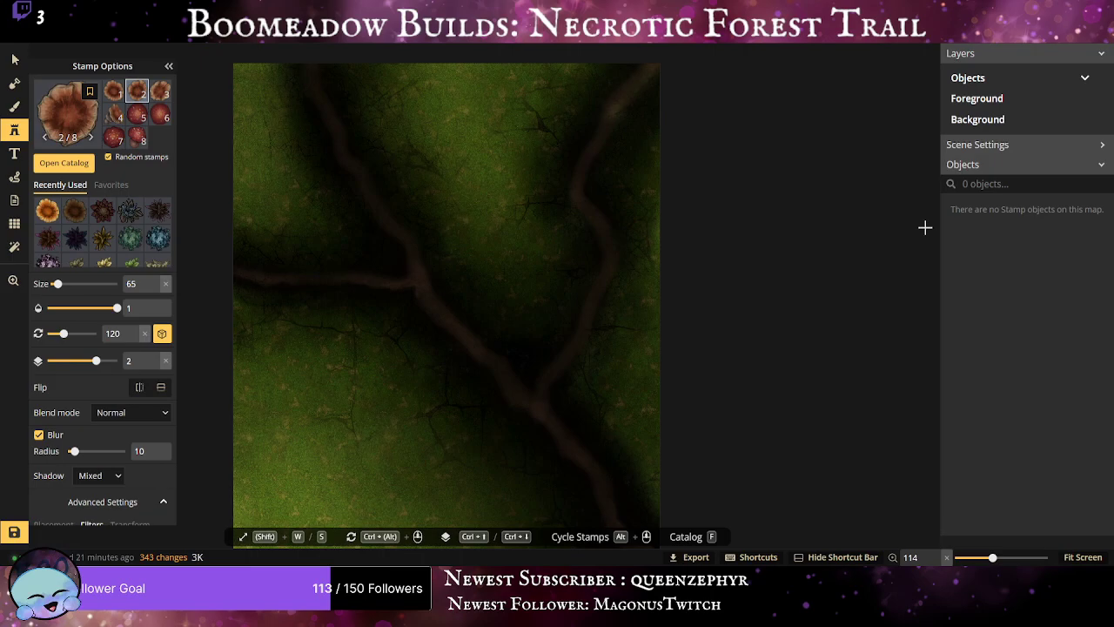
{"action": "key", "text": "ctrl+z"}
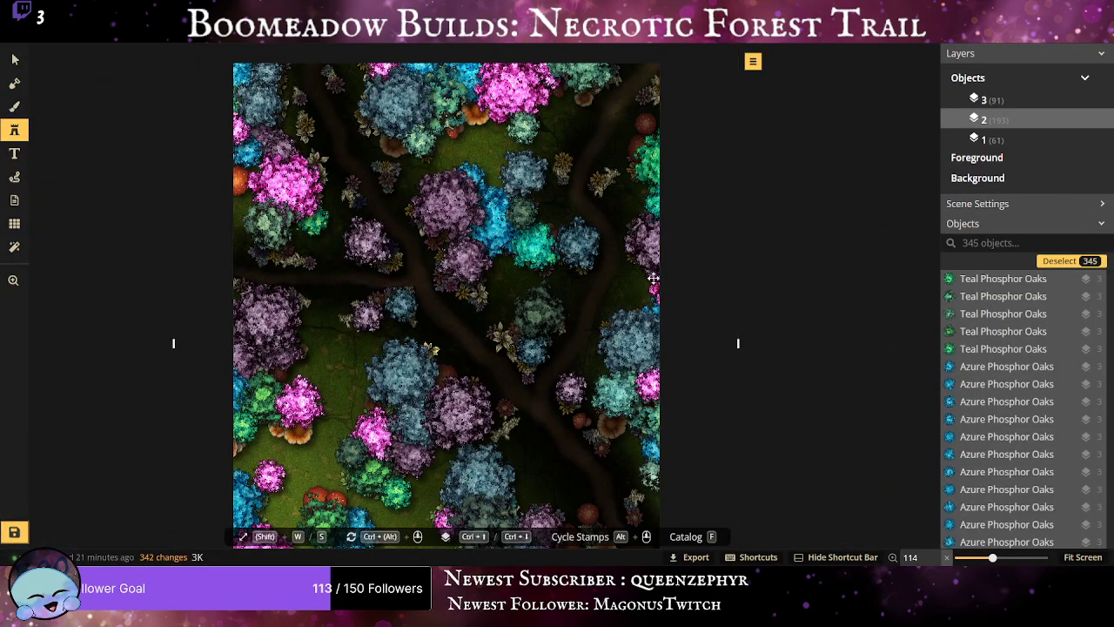
Flatten all selected objects to the background.
{"action": "left_click", "coordinate": [753, 61]}
{"action": "mouse_move", "coordinate": [809, 235]}
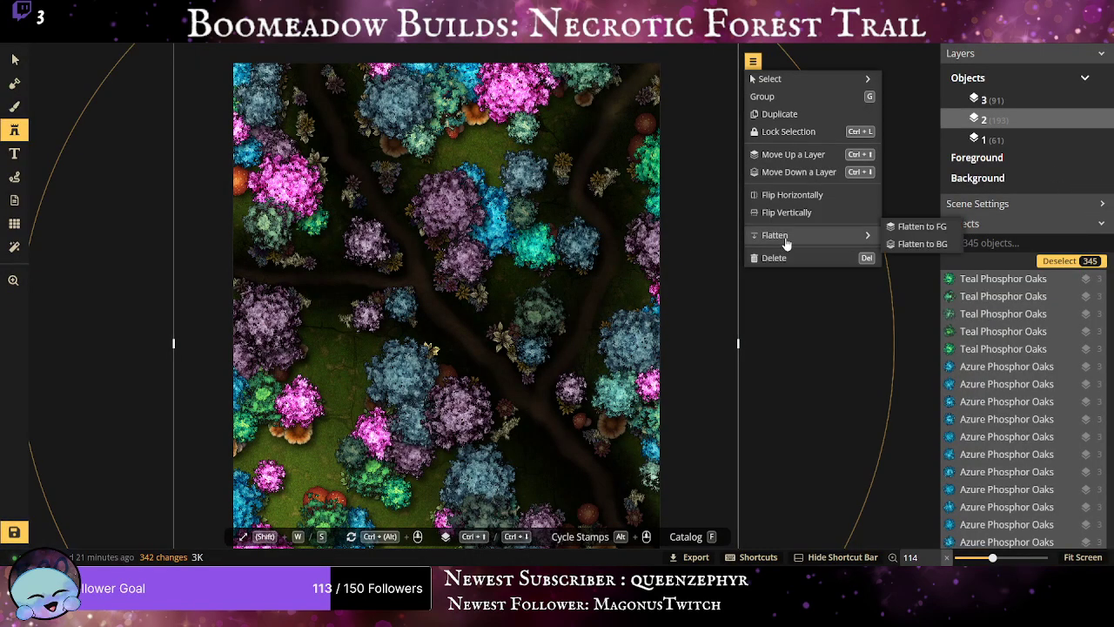
{"action": "left_click", "coordinate": [910, 245]}
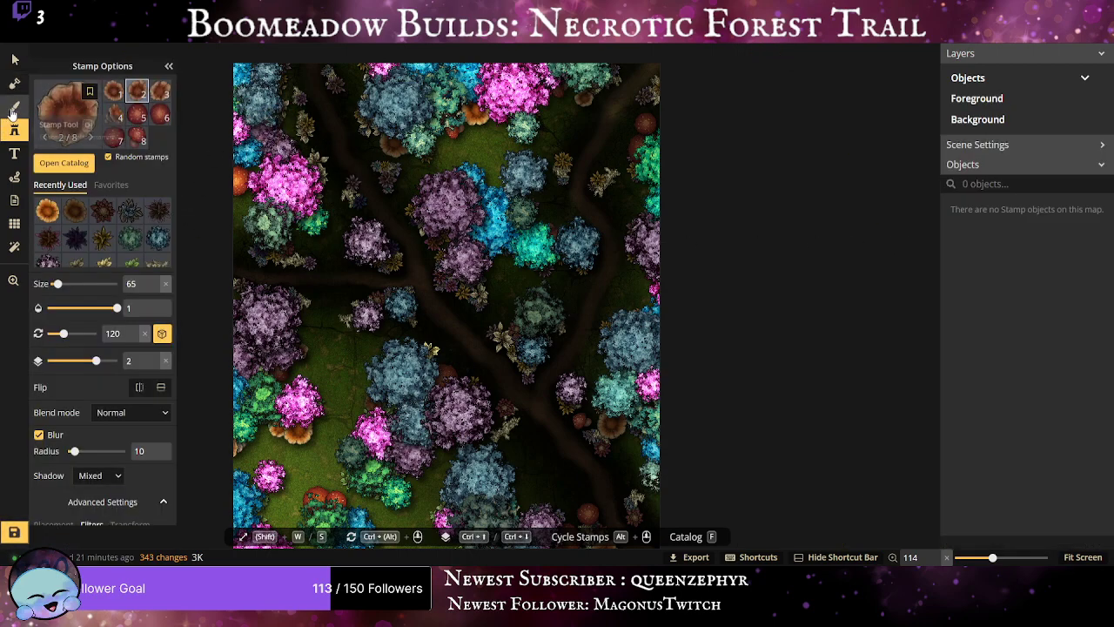
Darken the plants beside the northern end of the western trail with the soft black brush on the background layer, size 15, opacity 0.6.
{"action": "left_click", "coordinate": [13, 109]}
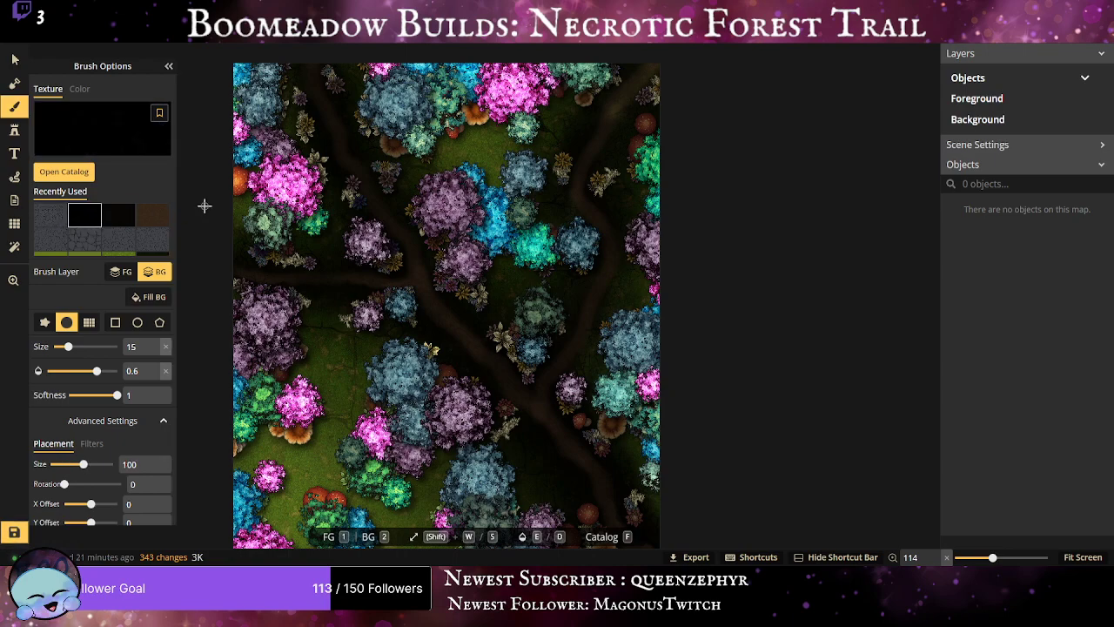
{"action": "scroll", "coordinate": [234, 207], "scroll_direction": "up", "scroll_amount": 3}
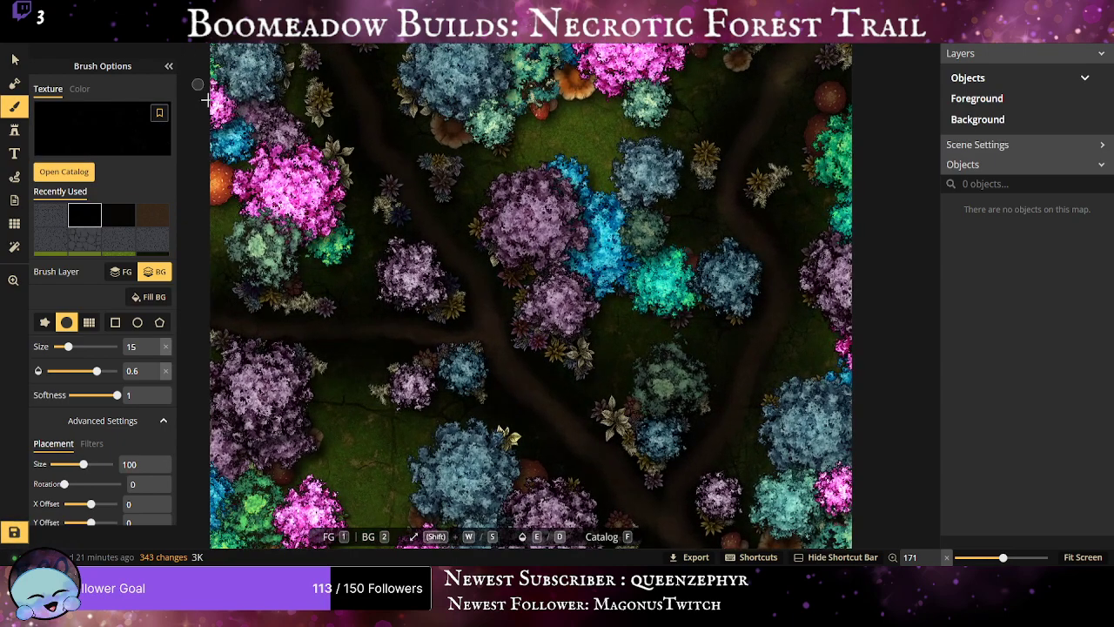
{"action": "key", "text": "1"}
{"action": "scroll", "coordinate": [284, 142], "scroll_direction": "up", "scroll_amount": 3}
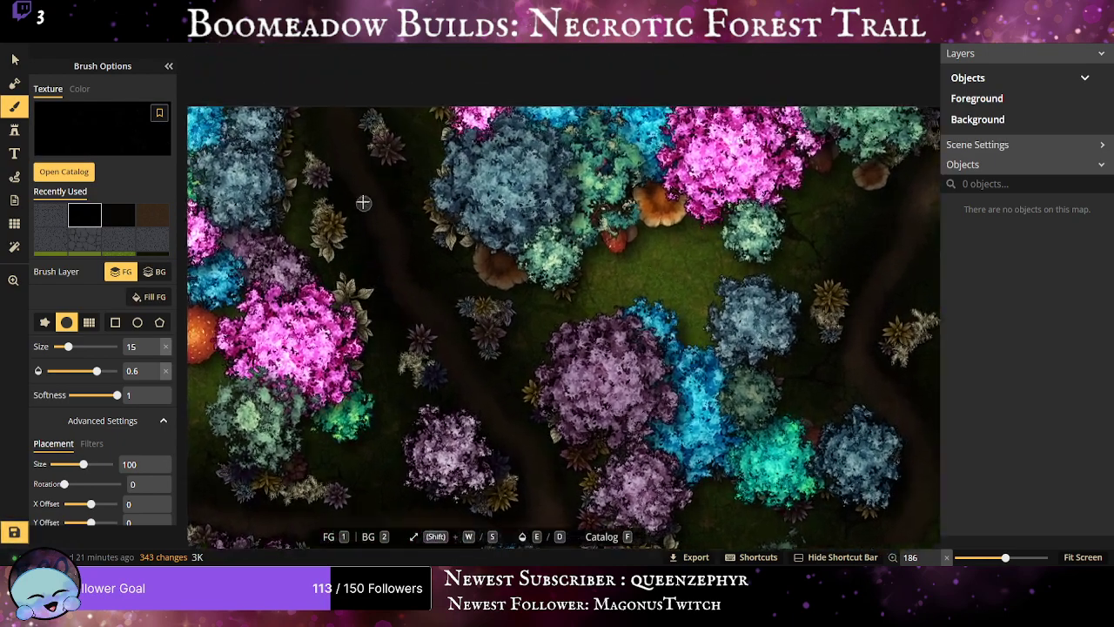
{"action": "scroll", "coordinate": [284, 142], "scroll_direction": "up", "scroll_amount": 1}
{"action": "key", "text": "2"}
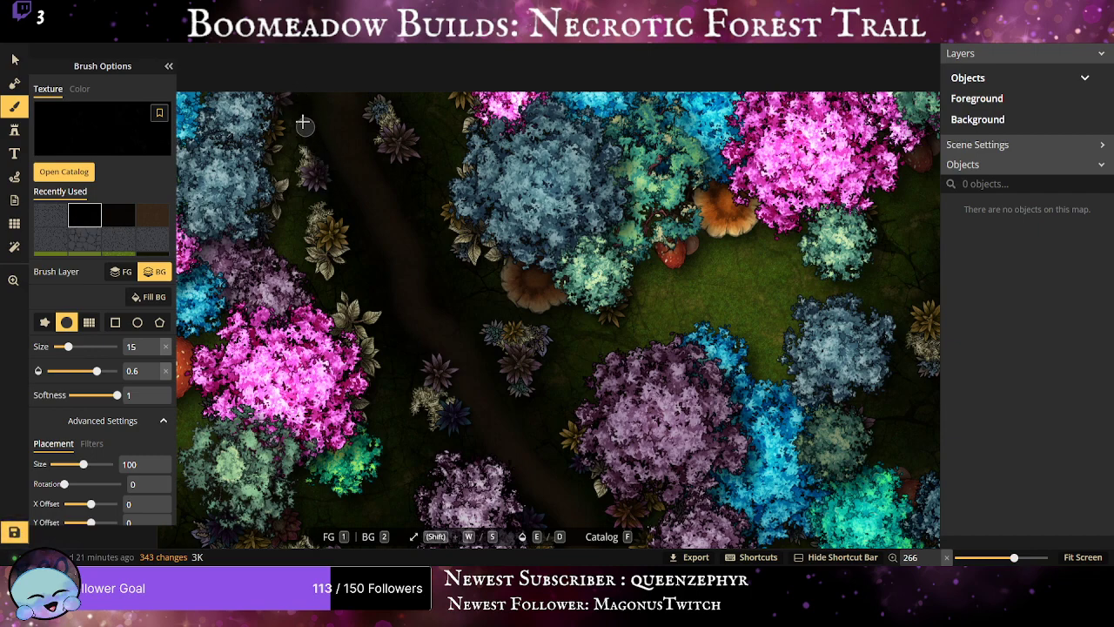
{"action": "left_click_drag", "start_coordinate": [304, 125], "coordinate": [308, 130]}
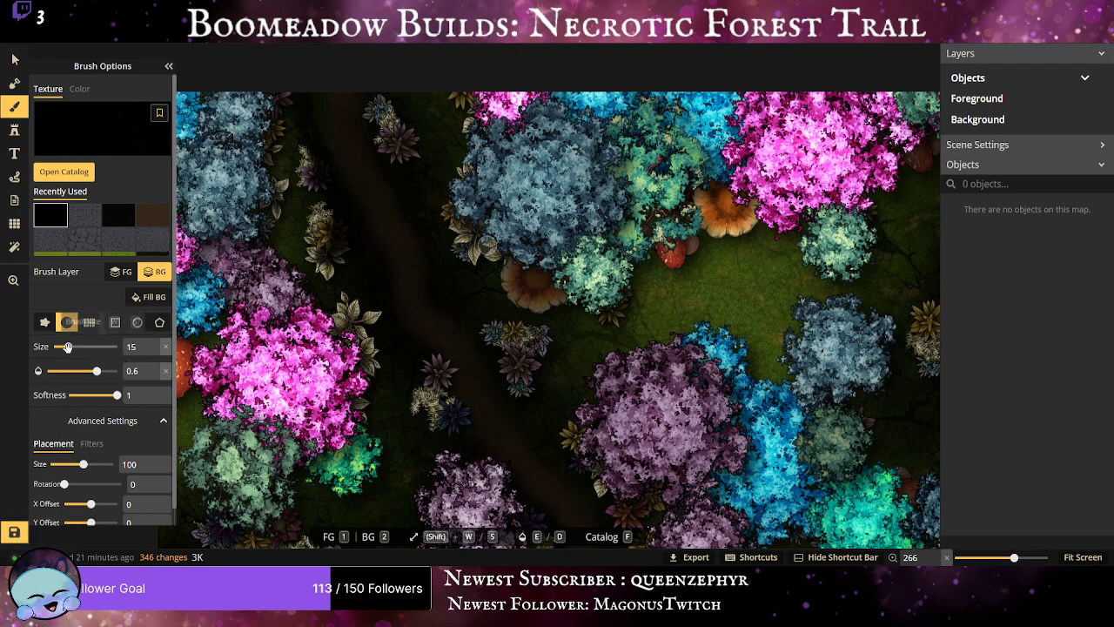
Set the brush size to 59 and opacity to 0.3, and darken the plants along the western side of the northwestern trail.
{"action": "left_click_drag", "start_coordinate": [68, 346], "coordinate": [90, 357]}
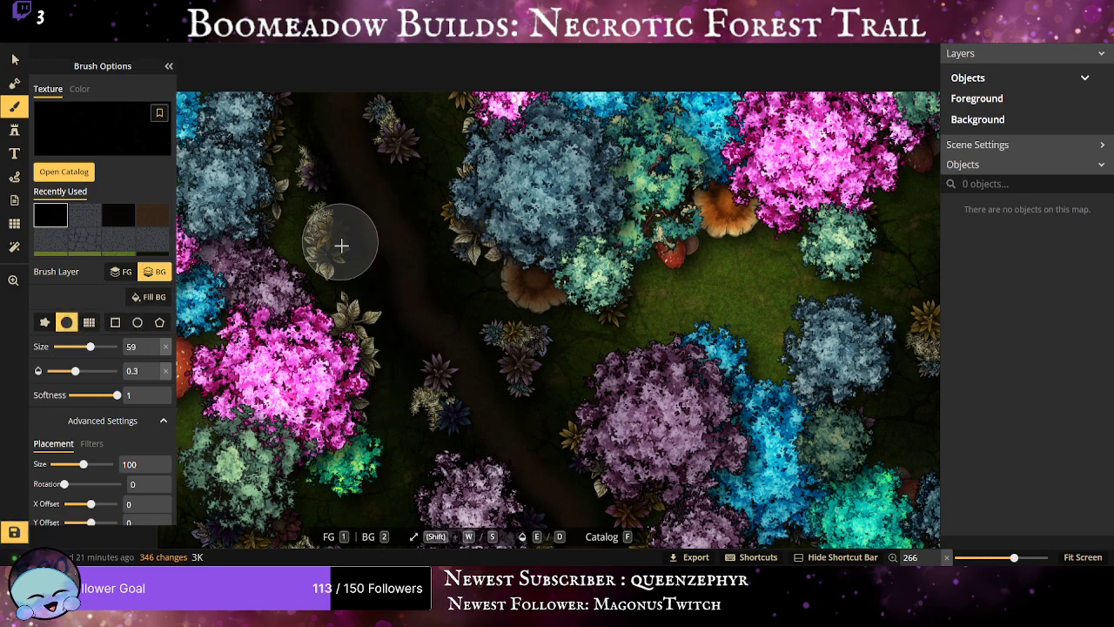
{"action": "mouse_move", "coordinate": [341, 246]}
{"action": "left_mouse_down"}
{"action": "mouse_move", "coordinate": [358, 271]}
{"action": "mouse_move", "coordinate": [335, 237]}
{"action": "mouse_move", "coordinate": [371, 334]}
{"action": "mouse_move", "coordinate": [373, 321]}
{"action": "mouse_move", "coordinate": [426, 362]}
{"action": "mouse_move", "coordinate": [350, 318]}
{"action": "mouse_move", "coordinate": [351, 291]}
{"action": "mouse_move", "coordinate": [334, 274]}
{"action": "mouse_move", "coordinate": [392, 381]}
{"action": "left_mouse_up"}
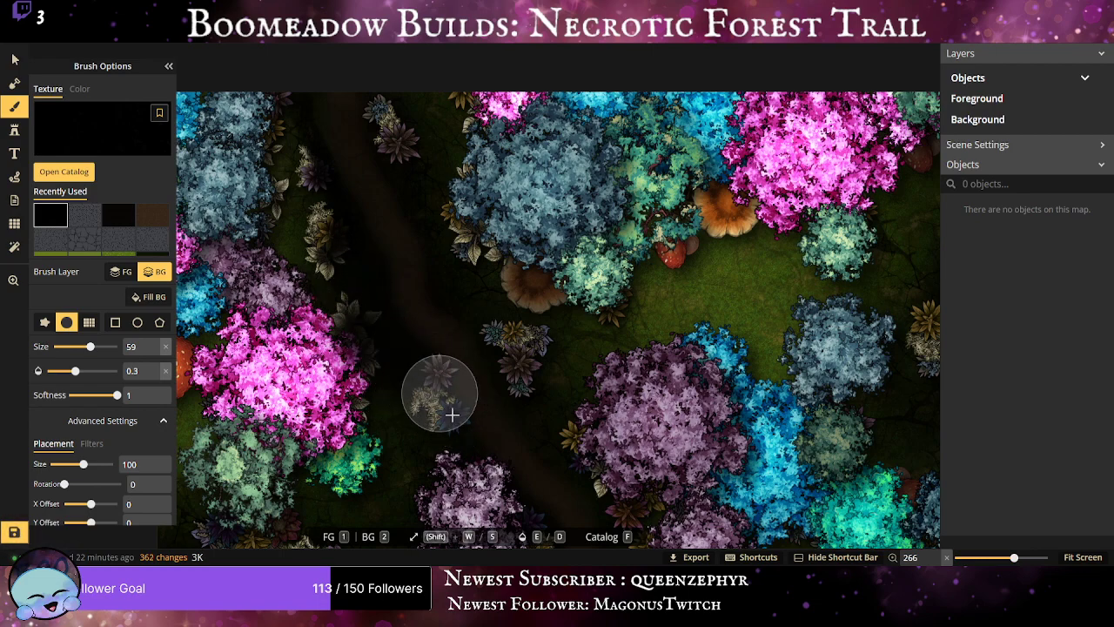
{"action": "mouse_move", "coordinate": [442, 396]}
{"action": "left_mouse_down"}
{"action": "mouse_move", "coordinate": [438, 360]}
{"action": "mouse_move", "coordinate": [400, 339]}
{"action": "left_mouse_up"}
Shade the upper edge of the small purple tree northwest of the trail junction with black.
{"action": "scroll", "coordinate": [566, 392], "scroll_direction": "down", "scroll_amount": 4}
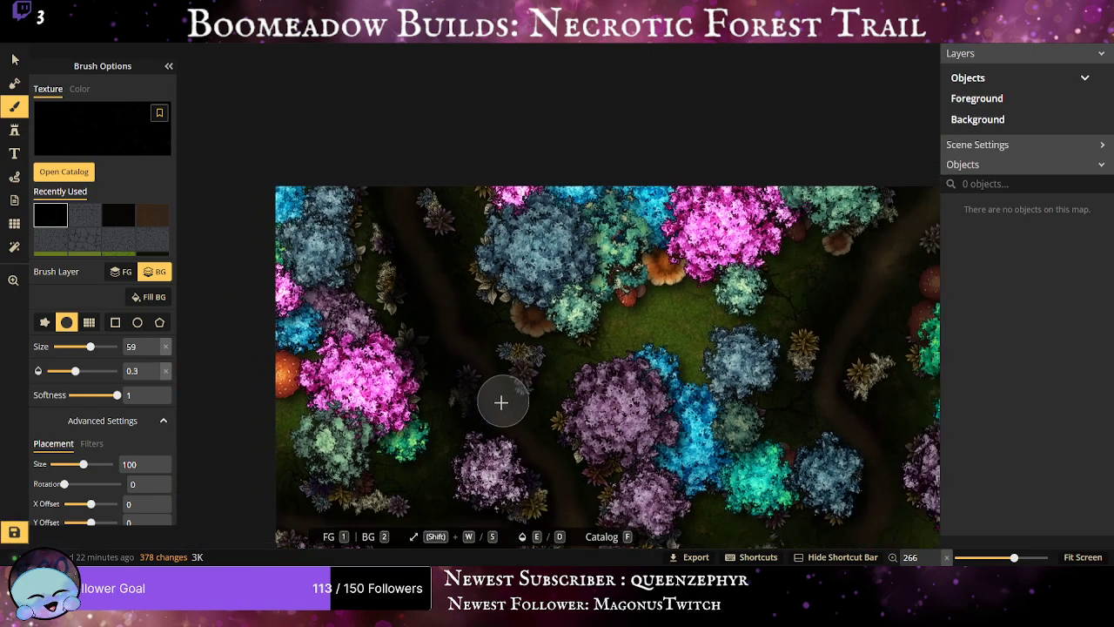
{"action": "scroll", "coordinate": [406, 259], "scroll_direction": "up", "scroll_amount": 1}
{"action": "scroll", "coordinate": [380, 332], "scroll_direction": "up", "scroll_amount": 5}
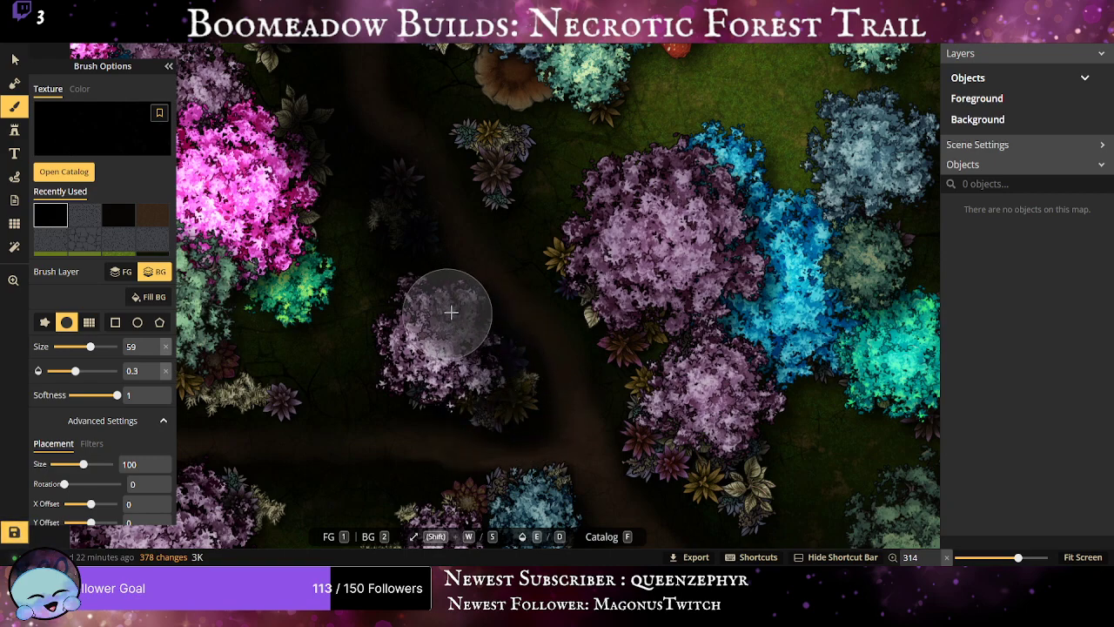
{"action": "mouse_move", "coordinate": [401, 277]}
{"action": "left_mouse_down"}
{"action": "mouse_move", "coordinate": [463, 422]}
{"action": "mouse_move", "coordinate": [406, 398]}
{"action": "mouse_move", "coordinate": [472, 428]}
{"action": "mouse_move", "coordinate": [490, 409]}
{"action": "mouse_move", "coordinate": [507, 419]}
{"action": "mouse_move", "coordinate": [487, 359]}
{"action": "mouse_move", "coordinate": [501, 373]}
{"action": "mouse_move", "coordinate": [514, 275]}
{"action": "mouse_move", "coordinate": [451, 260]}
{"action": "left_mouse_up"}
{"action": "scroll", "coordinate": [462, 319], "scroll_direction": "down", "scroll_amount": 6}
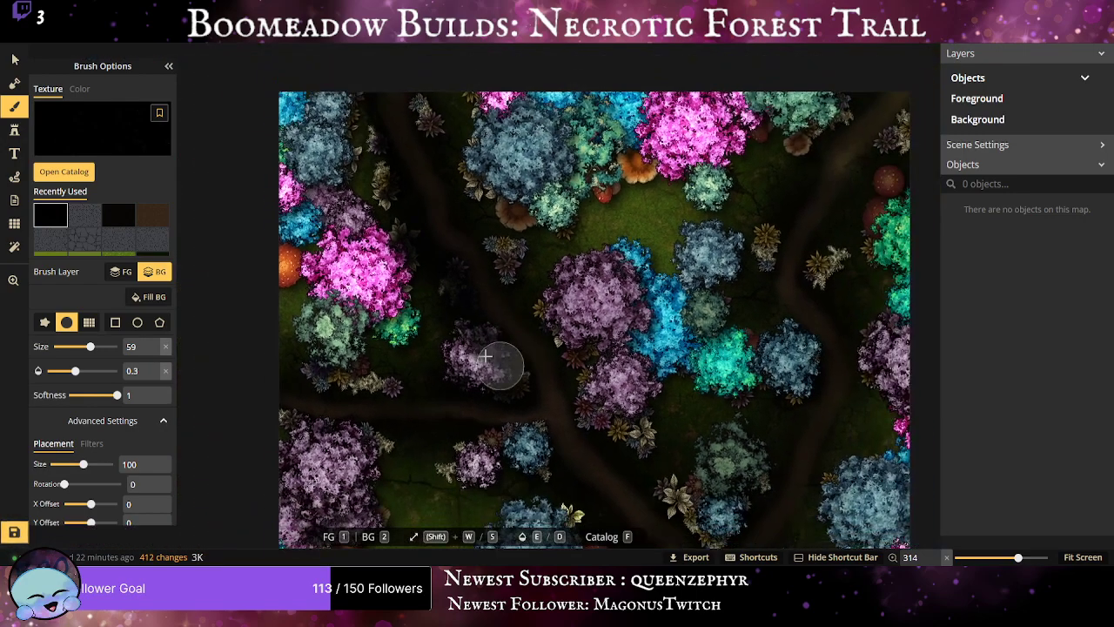
Reduce the brush size to 24 and darken the plants along the northern edge of the western path, below the muted green tree.
{"action": "scroll", "coordinate": [475, 363], "scroll_direction": "up", "scroll_amount": 6}
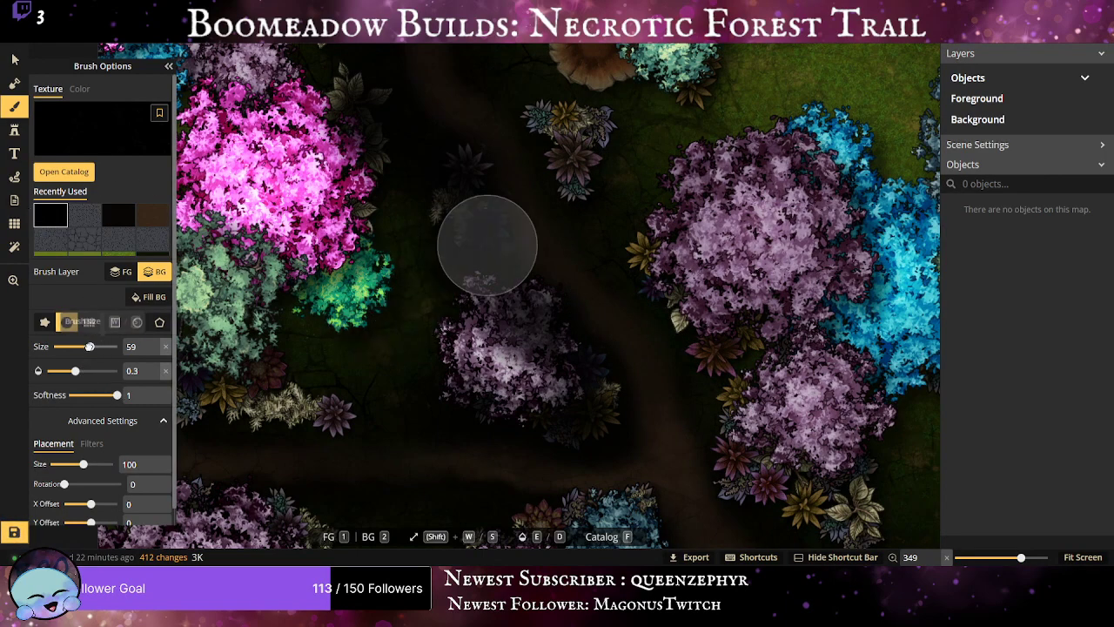
{"action": "left_click_drag", "start_coordinate": [90, 346], "coordinate": [74, 347]}
{"action": "left_click_drag", "start_coordinate": [313, 443], "coordinate": [541, 432]}
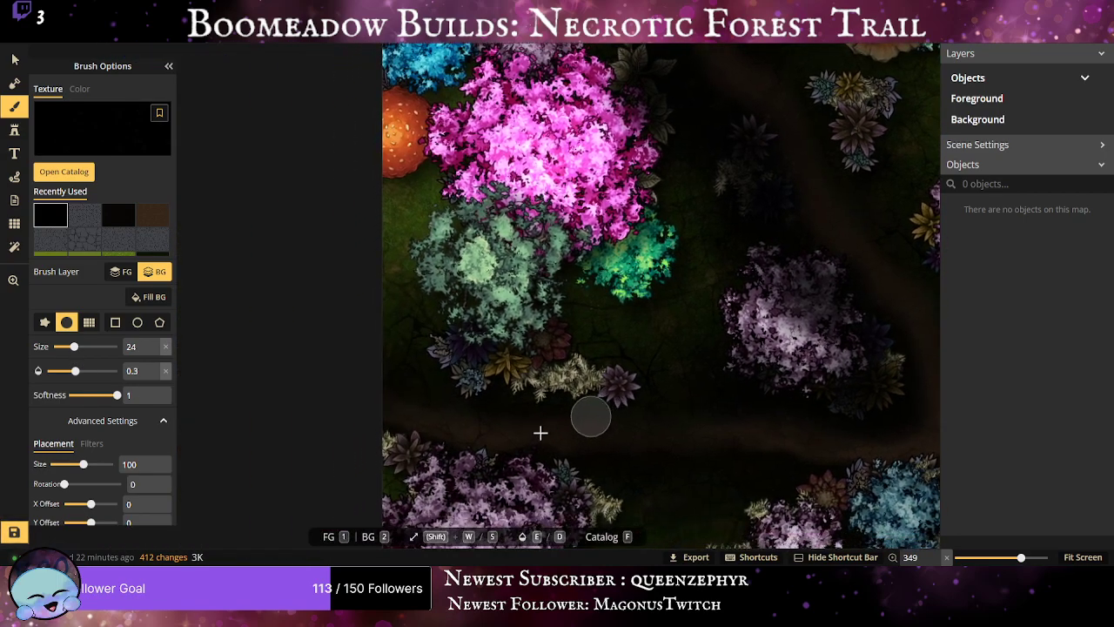
{"action": "scroll", "coordinate": [474, 396], "scroll_direction": "up", "scroll_amount": 1}
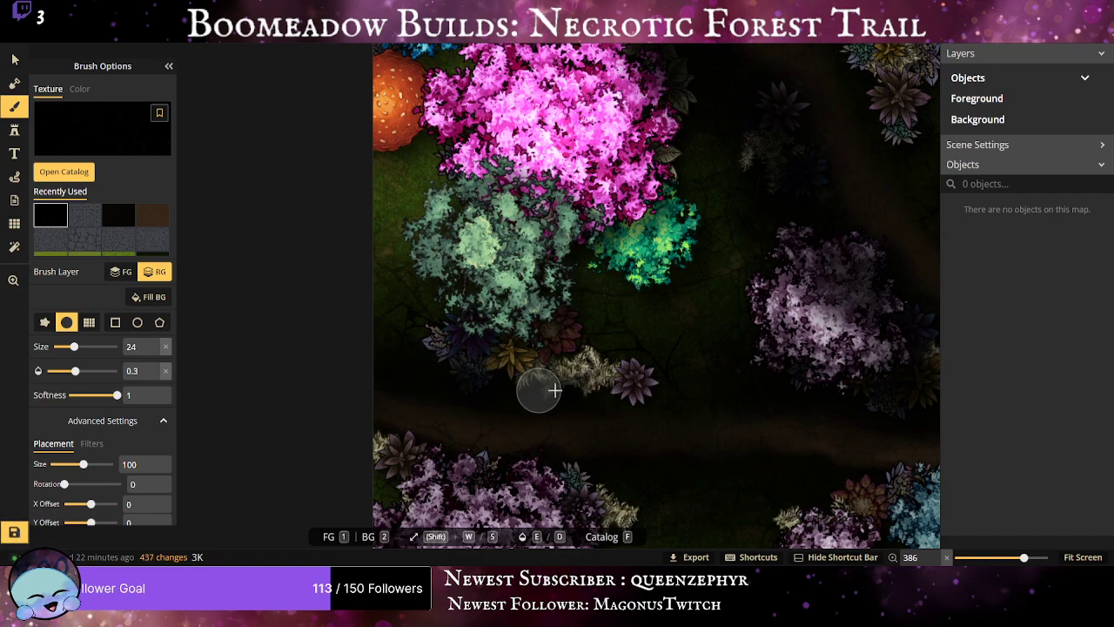
{"action": "mouse_move", "coordinate": [637, 389]}
{"action": "left_mouse_down"}
{"action": "mouse_move", "coordinate": [530, 387]}
{"action": "mouse_move", "coordinate": [610, 382]}
{"action": "left_mouse_up"}
{"action": "mouse_move", "coordinate": [610, 382]}
{"action": "left_mouse_down"}
{"action": "mouse_move", "coordinate": [474, 352]}
{"action": "mouse_move", "coordinate": [516, 356]}
{"action": "mouse_move", "coordinate": [461, 379]}
{"action": "left_mouse_up"}
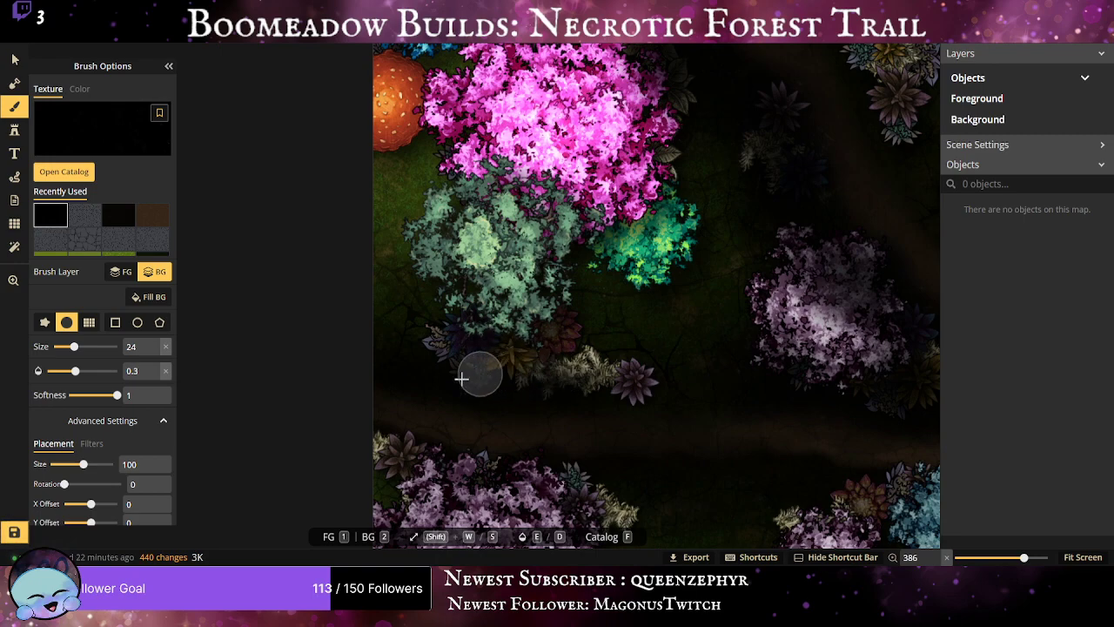
Raise the brush opacity to 0.5 and deepen the shading over the plants on the western path's northern edge.
{"action": "double_click", "coordinate": [132, 372]}
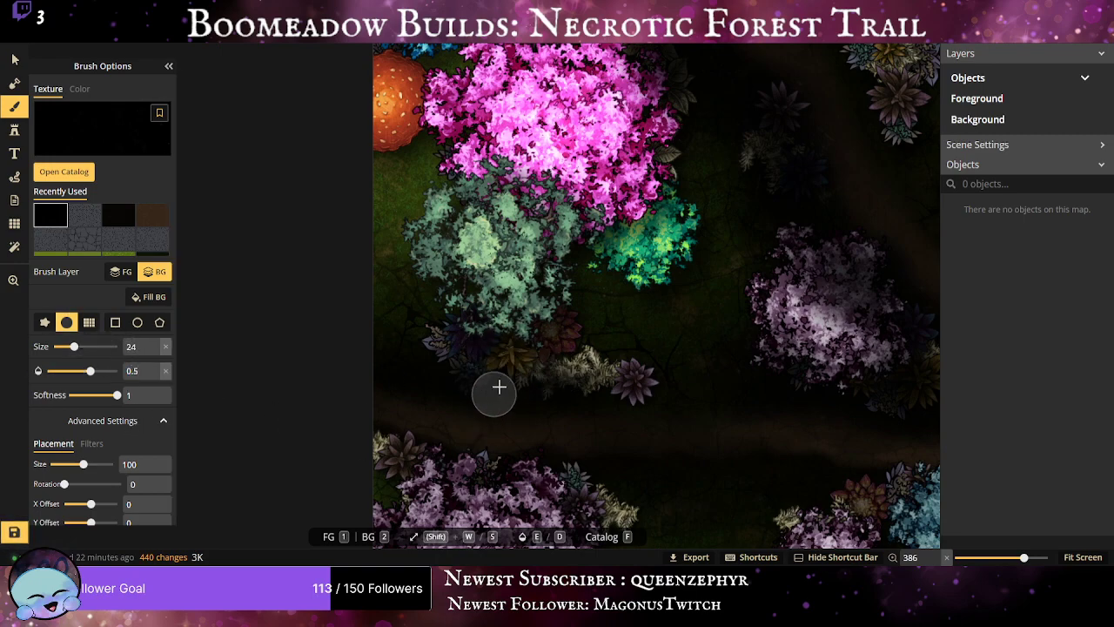
{"action": "mouse_move", "coordinate": [497, 388]}
{"action": "left_mouse_down"}
{"action": "mouse_move", "coordinate": [380, 358]}
{"action": "mouse_move", "coordinate": [514, 388]}
{"action": "mouse_move", "coordinate": [476, 382]}
{"action": "mouse_move", "coordinate": [638, 394]}
{"action": "mouse_move", "coordinate": [550, 393]}
{"action": "mouse_move", "coordinate": [644, 409]}
{"action": "mouse_move", "coordinate": [529, 394]}
{"action": "mouse_move", "coordinate": [599, 367]}
{"action": "mouse_move", "coordinate": [568, 393]}
{"action": "mouse_move", "coordinate": [529, 362]}
{"action": "mouse_move", "coordinate": [509, 320]}
{"action": "mouse_move", "coordinate": [491, 360]}
{"action": "mouse_move", "coordinate": [477, 277]}
{"action": "mouse_move", "coordinate": [511, 330]}
{"action": "mouse_move", "coordinate": [491, 212]}
{"action": "mouse_move", "coordinate": [544, 333]}
{"action": "mouse_move", "coordinate": [564, 331]}
{"action": "mouse_move", "coordinate": [544, 296]}
{"action": "mouse_move", "coordinate": [503, 324]}
{"action": "mouse_move", "coordinate": [420, 235]}
{"action": "mouse_move", "coordinate": [434, 299]}
{"action": "mouse_move", "coordinate": [411, 244]}
{"action": "mouse_move", "coordinate": [480, 346]}
{"action": "mouse_move", "coordinate": [461, 360]}
{"action": "mouse_move", "coordinate": [429, 347]}
{"action": "mouse_move", "coordinate": [418, 335]}
{"action": "mouse_move", "coordinate": [540, 359]}
{"action": "mouse_move", "coordinate": [591, 347]}
{"action": "mouse_move", "coordinate": [566, 366]}
{"action": "mouse_move", "coordinate": [601, 384]}
{"action": "mouse_move", "coordinate": [624, 374]}
{"action": "mouse_move", "coordinate": [640, 319]}
{"action": "mouse_move", "coordinate": [638, 375]}
{"action": "mouse_move", "coordinate": [674, 365]}
{"action": "mouse_move", "coordinate": [656, 391]}
{"action": "mouse_move", "coordinate": [719, 396]}
{"action": "mouse_move", "coordinate": [646, 399]}
{"action": "mouse_move", "coordinate": [675, 345]}
{"action": "mouse_move", "coordinate": [678, 393]}
{"action": "mouse_move", "coordinate": [685, 382]}
{"action": "mouse_move", "coordinate": [594, 438]}
{"action": "left_mouse_up"}
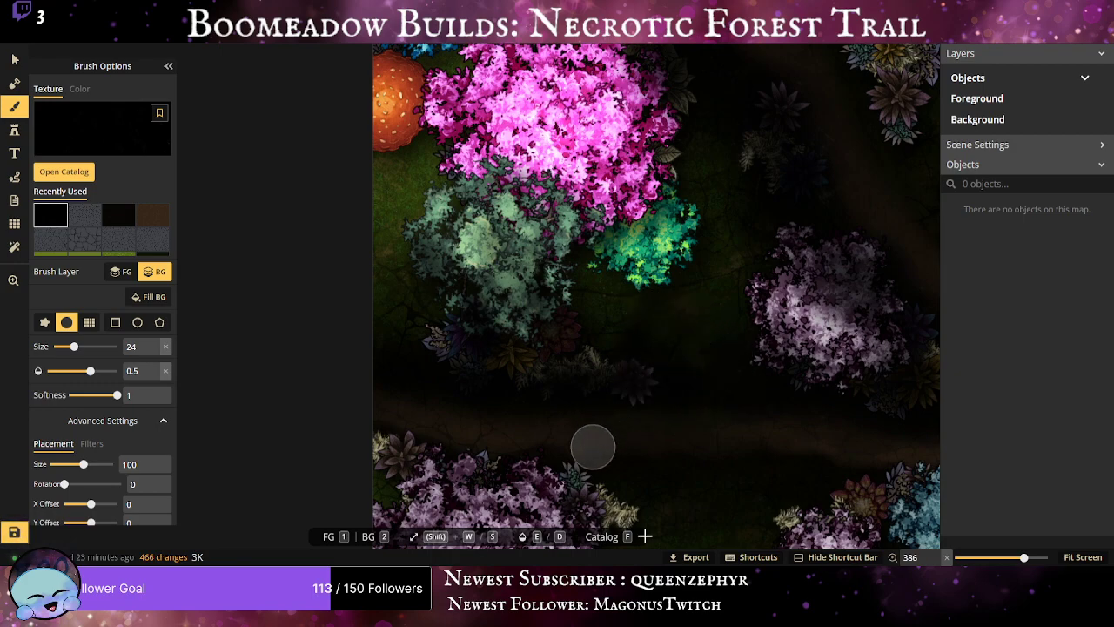
{"action": "scroll", "coordinate": [766, 374], "scroll_direction": "down", "scroll_amount": 1}
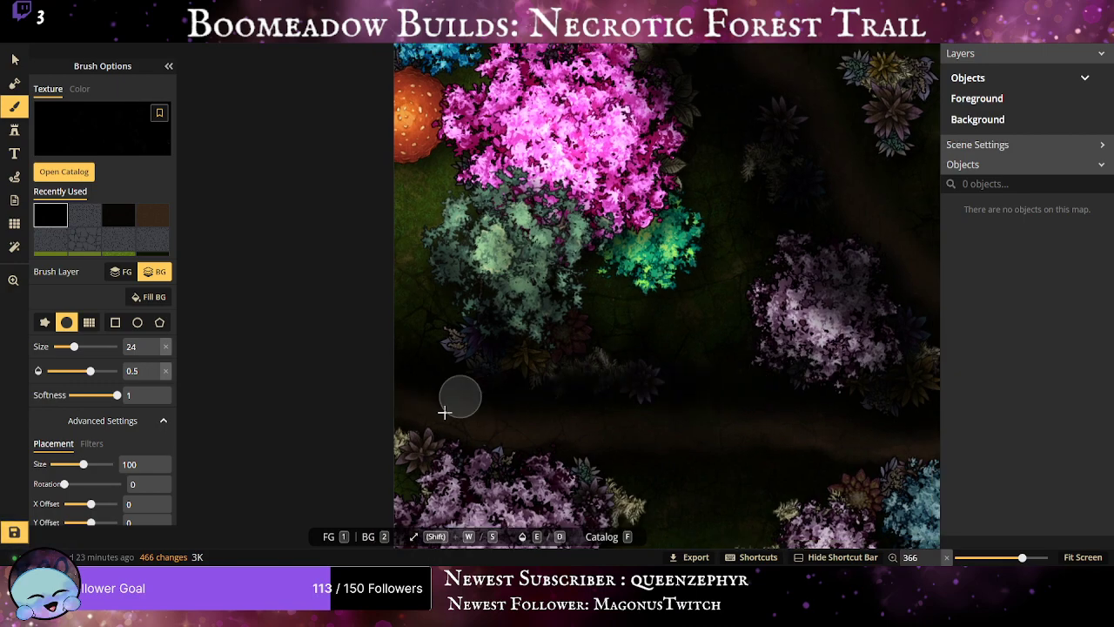
Darken the plants and purple tree edge south of the western path, and the lower edge of the small purple tree near the junction.
{"action": "mouse_move", "coordinate": [387, 436]}
{"action": "left_mouse_down"}
{"action": "mouse_move", "coordinate": [506, 466]}
{"action": "mouse_move", "coordinate": [400, 434]}
{"action": "mouse_move", "coordinate": [470, 469]}
{"action": "left_mouse_up"}
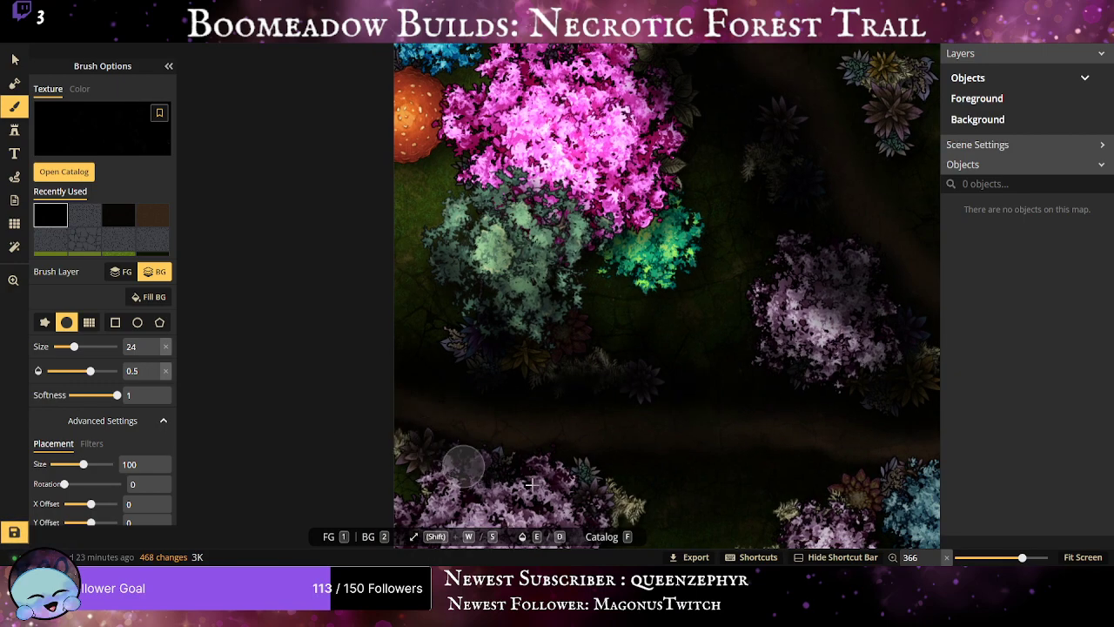
{"action": "mouse_move", "coordinate": [531, 484]}
{"action": "left_mouse_down"}
{"action": "mouse_move", "coordinate": [477, 465]}
{"action": "mouse_move", "coordinate": [633, 463]}
{"action": "mouse_move", "coordinate": [532, 477]}
{"action": "mouse_move", "coordinate": [506, 490]}
{"action": "mouse_move", "coordinate": [516, 500]}
{"action": "mouse_move", "coordinate": [435, 527]}
{"action": "mouse_move", "coordinate": [471, 482]}
{"action": "mouse_move", "coordinate": [436, 481]}
{"action": "mouse_move", "coordinate": [396, 439]}
{"action": "left_mouse_up"}
{"action": "mouse_move", "coordinate": [658, 481]}
{"action": "left_mouse_down"}
{"action": "mouse_move", "coordinate": [614, 490]}
{"action": "mouse_move", "coordinate": [668, 492]}
{"action": "mouse_move", "coordinate": [702, 476]}
{"action": "mouse_move", "coordinate": [625, 470]}
{"action": "mouse_move", "coordinate": [693, 459]}
{"action": "mouse_move", "coordinate": [759, 470]}
{"action": "left_mouse_up"}
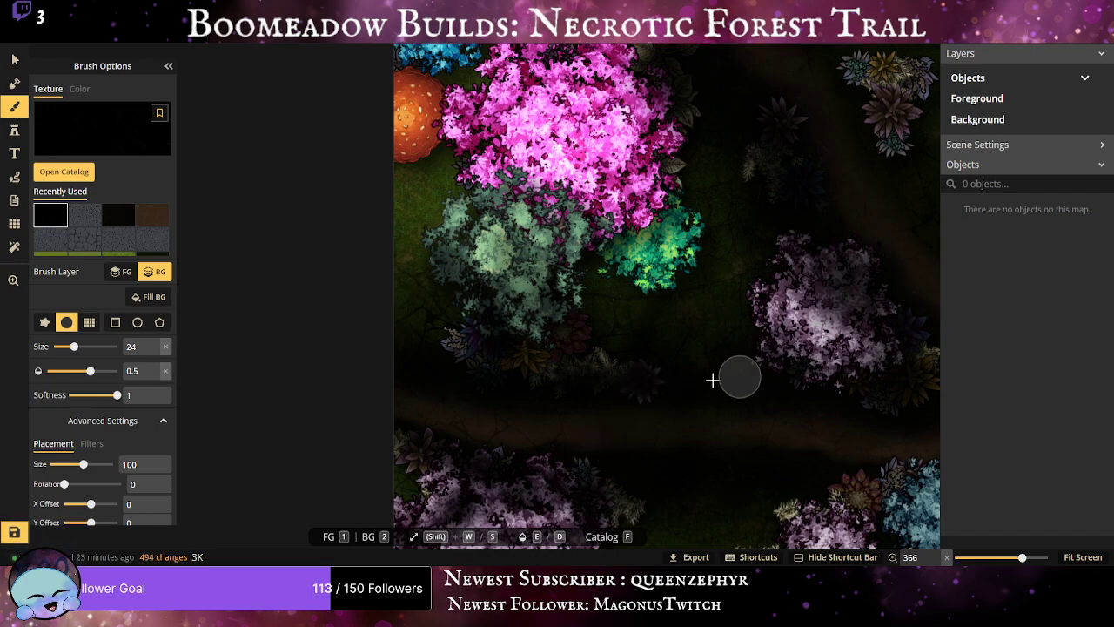
{"action": "mouse_move", "coordinate": [717, 378]}
{"action": "left_mouse_down"}
{"action": "mouse_move", "coordinate": [823, 348]}
{"action": "mouse_move", "coordinate": [820, 383]}
{"action": "mouse_move", "coordinate": [840, 348]}
{"action": "mouse_move", "coordinate": [909, 380]}
{"action": "mouse_move", "coordinate": [838, 398]}
{"action": "mouse_move", "coordinate": [923, 405]}
{"action": "left_mouse_up"}
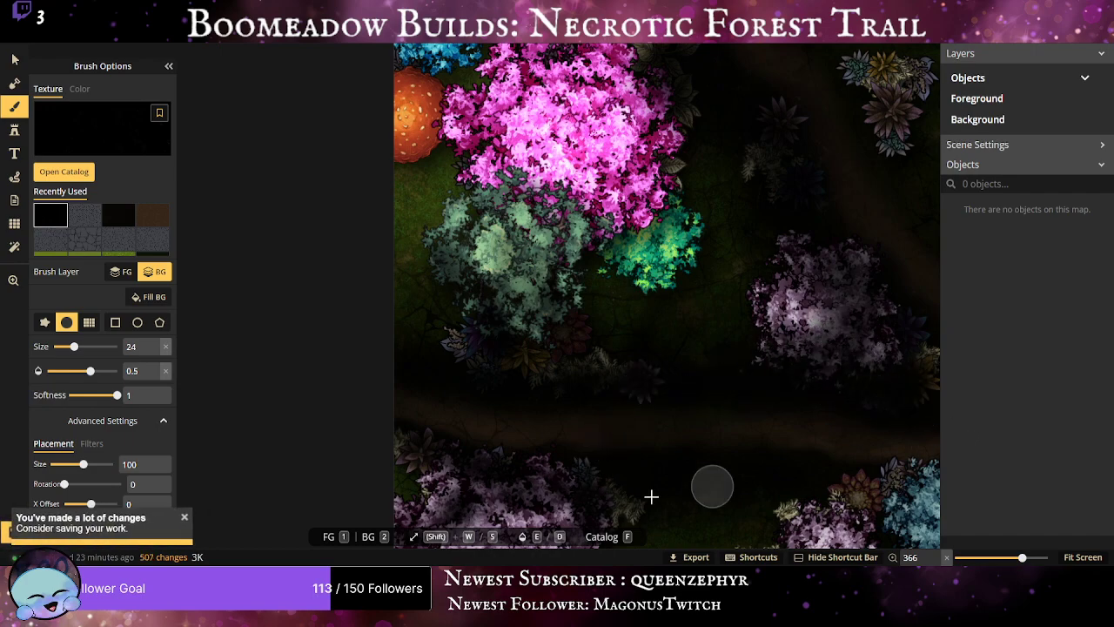
Darken the edges and surrounding plants of the small blue and purple trees just south of the trail junction with black.
{"action": "left_click_drag", "start_coordinate": [556, 406], "coordinate": [396, 228]}
{"action": "scroll", "coordinate": [714, 281], "scroll_direction": "up", "scroll_amount": 2}
{"action": "mouse_move", "coordinate": [716, 281]}
{"action": "left_mouse_down"}
{"action": "mouse_move", "coordinate": [719, 306]}
{"action": "mouse_move", "coordinate": [786, 282]}
{"action": "left_mouse_up"}
{"action": "mouse_move", "coordinate": [747, 335]}
{"action": "left_mouse_down"}
{"action": "mouse_move", "coordinate": [765, 289]}
{"action": "mouse_move", "coordinate": [689, 292]}
{"action": "mouse_move", "coordinate": [736, 279]}
{"action": "mouse_move", "coordinate": [822, 282]}
{"action": "mouse_move", "coordinate": [791, 273]}
{"action": "mouse_move", "coordinate": [821, 420]}
{"action": "left_mouse_up"}
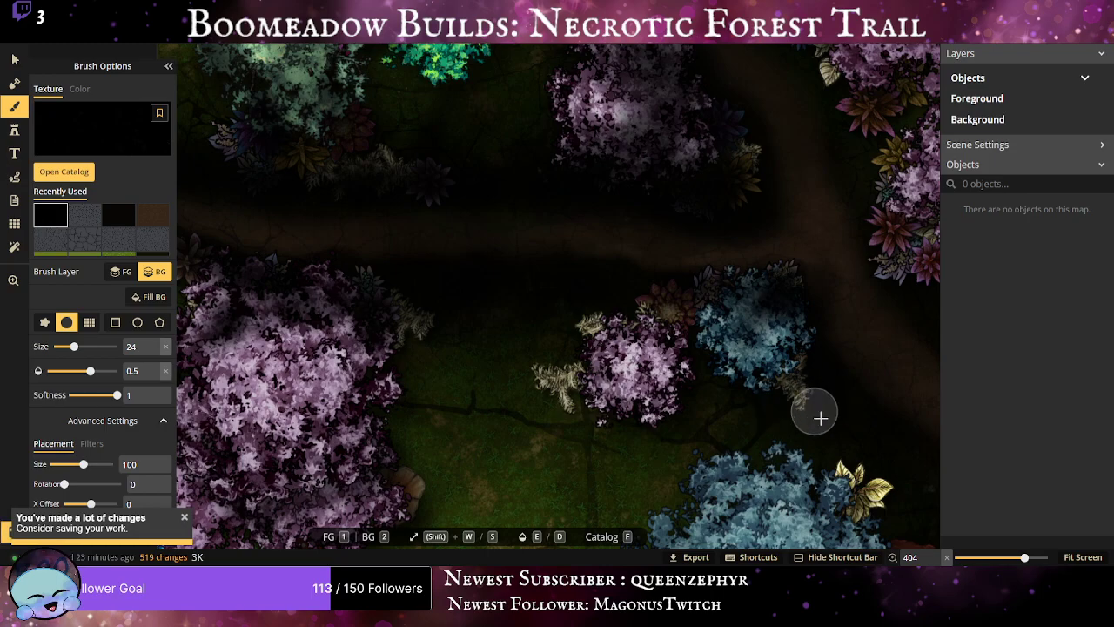
{"action": "scroll", "coordinate": [545, 408], "scroll_direction": "down", "scroll_amount": 8}
{"action": "scroll", "coordinate": [501, 371], "scroll_direction": "up", "scroll_amount": 1}
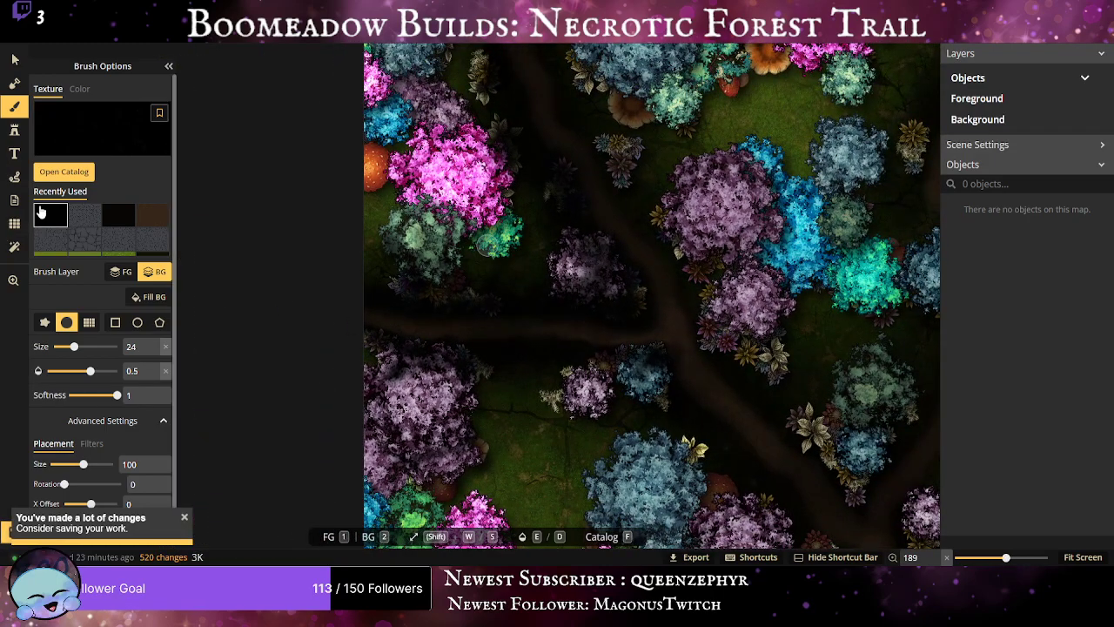
Brush the cracked texture at scale 30 onto the grass south of the small purple tree, using brush size 71.
{"action": "left_click", "coordinate": [71, 220]}
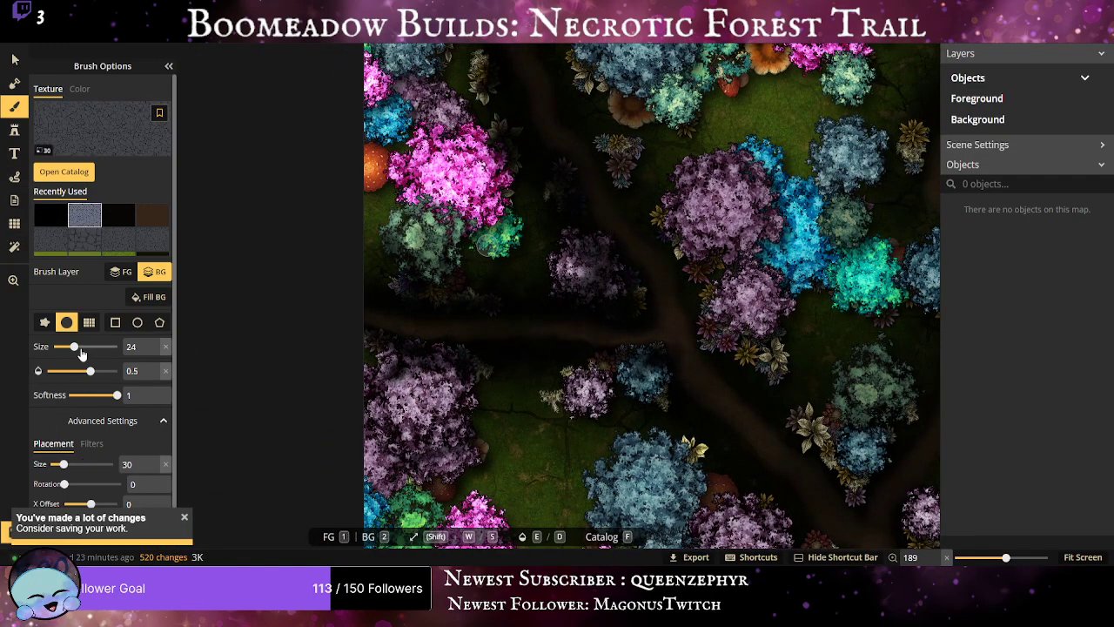
{"action": "left_click_drag", "start_coordinate": [93, 347], "coordinate": [94, 346]}
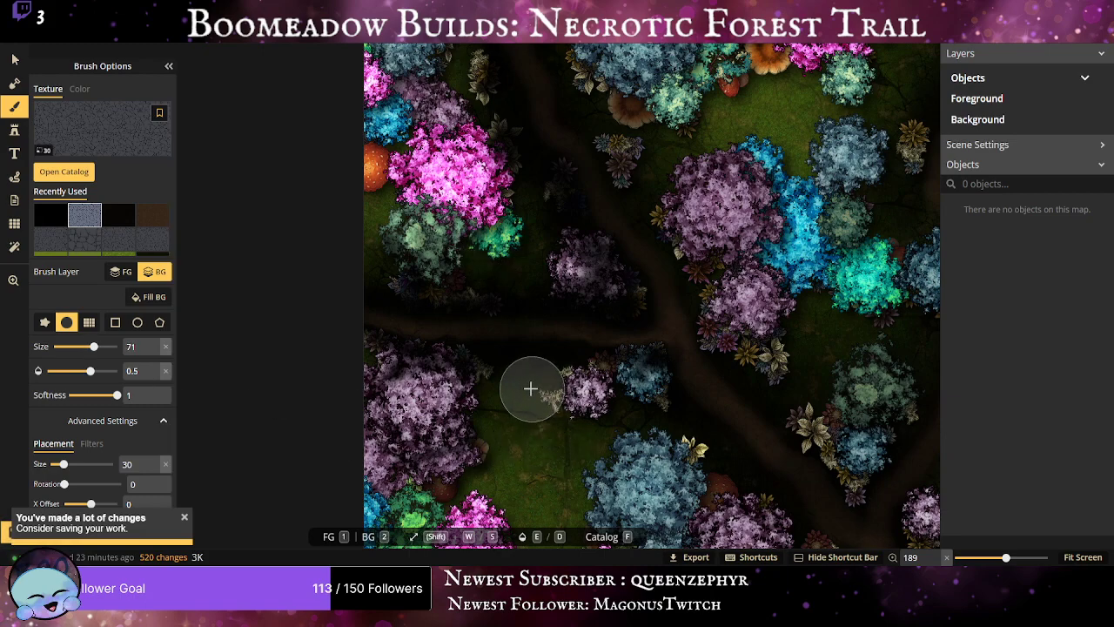
{"action": "mouse_move", "coordinate": [615, 450]}
{"action": "left_mouse_down"}
{"action": "mouse_move", "coordinate": [482, 375]}
{"action": "mouse_move", "coordinate": [519, 399]}
{"action": "mouse_move", "coordinate": [548, 457]}
{"action": "left_mouse_up"}
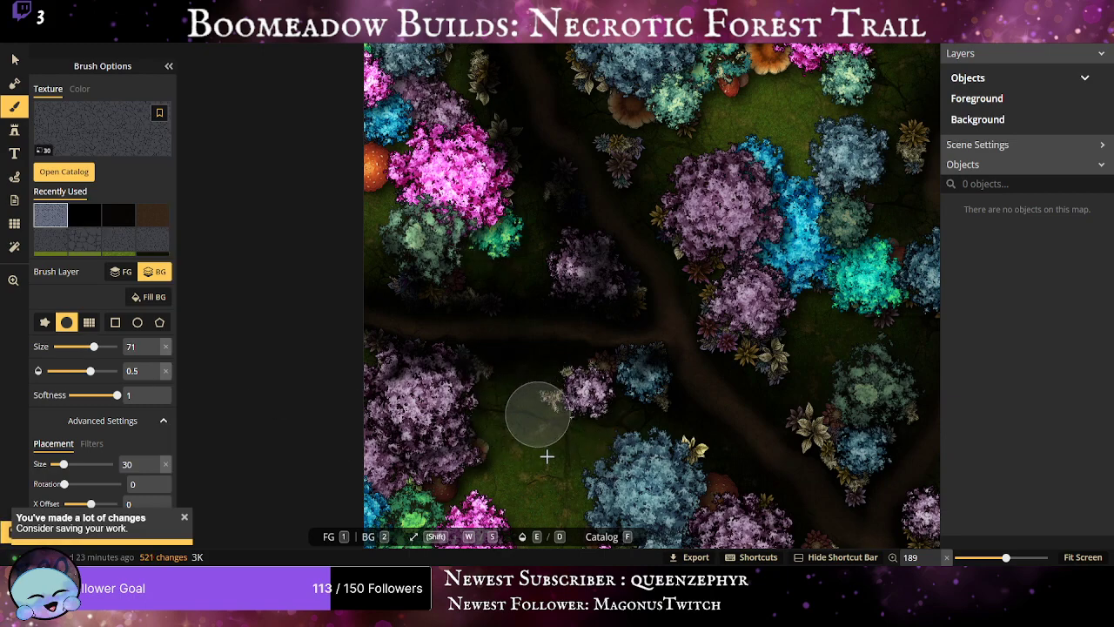
Switch back to black, shade the trees and plants beside the main trail southeast of the junction, and save the map.
{"action": "left_click", "coordinate": [79, 216]}
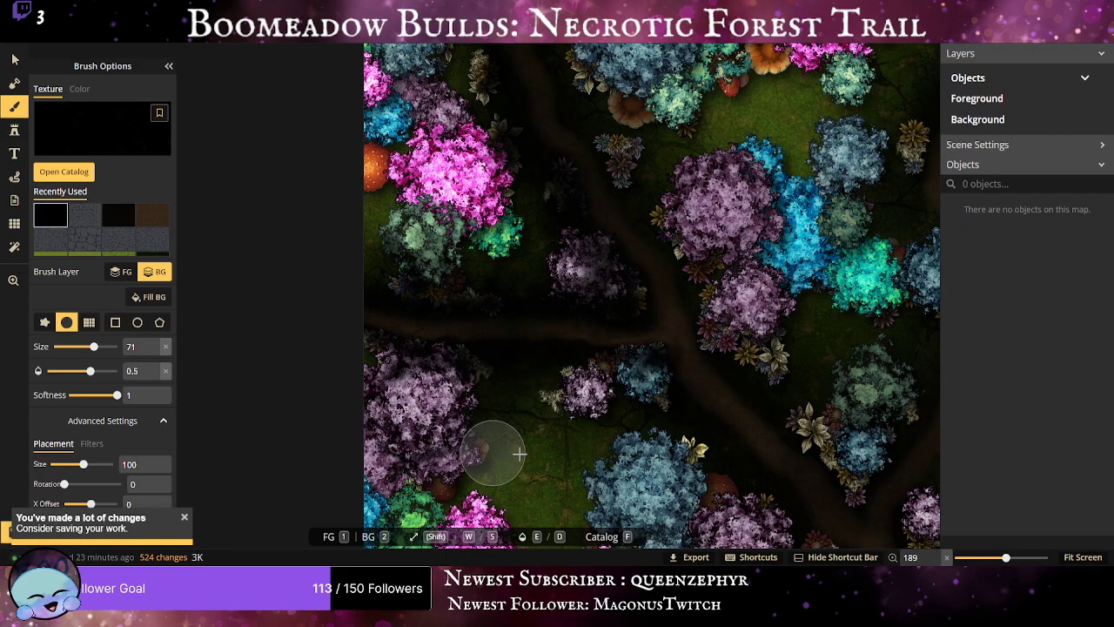
{"action": "mouse_move", "coordinate": [607, 384]}
{"action": "left_mouse_down"}
{"action": "mouse_move", "coordinate": [658, 419]}
{"action": "mouse_move", "coordinate": [612, 427]}
{"action": "mouse_move", "coordinate": [566, 374]}
{"action": "mouse_move", "coordinate": [612, 356]}
{"action": "mouse_move", "coordinate": [731, 437]}
{"action": "mouse_move", "coordinate": [671, 512]}
{"action": "mouse_move", "coordinate": [755, 527]}
{"action": "mouse_move", "coordinate": [730, 471]}
{"action": "mouse_move", "coordinate": [550, 333]}
{"action": "mouse_move", "coordinate": [632, 416]}
{"action": "mouse_move", "coordinate": [643, 470]}
{"action": "mouse_move", "coordinate": [603, 403]}
{"action": "mouse_move", "coordinate": [577, 392]}
{"action": "mouse_move", "coordinate": [619, 388]}
{"action": "mouse_move", "coordinate": [494, 283]}
{"action": "mouse_move", "coordinate": [661, 427]}
{"action": "mouse_move", "coordinate": [443, 260]}
{"action": "mouse_move", "coordinate": [540, 312]}
{"action": "mouse_move", "coordinate": [526, 205]}
{"action": "mouse_move", "coordinate": [627, 235]}
{"action": "mouse_move", "coordinate": [577, 248]}
{"action": "mouse_move", "coordinate": [639, 222]}
{"action": "mouse_move", "coordinate": [587, 266]}
{"action": "mouse_move", "coordinate": [666, 241]}
{"action": "mouse_move", "coordinate": [617, 278]}
{"action": "mouse_move", "coordinate": [626, 306]}
{"action": "mouse_move", "coordinate": [581, 279]}
{"action": "mouse_move", "coordinate": [634, 321]}
{"action": "mouse_move", "coordinate": [644, 321]}
{"action": "mouse_move", "coordinate": [538, 221]}
{"action": "mouse_move", "coordinate": [498, 128]}
{"action": "mouse_move", "coordinate": [532, 189]}
{"action": "mouse_move", "coordinate": [621, 214]}
{"action": "mouse_move", "coordinate": [487, 246]}
{"action": "left_mouse_up"}
{"action": "scroll", "coordinate": [549, 333], "scroll_direction": "up", "scroll_amount": 1}
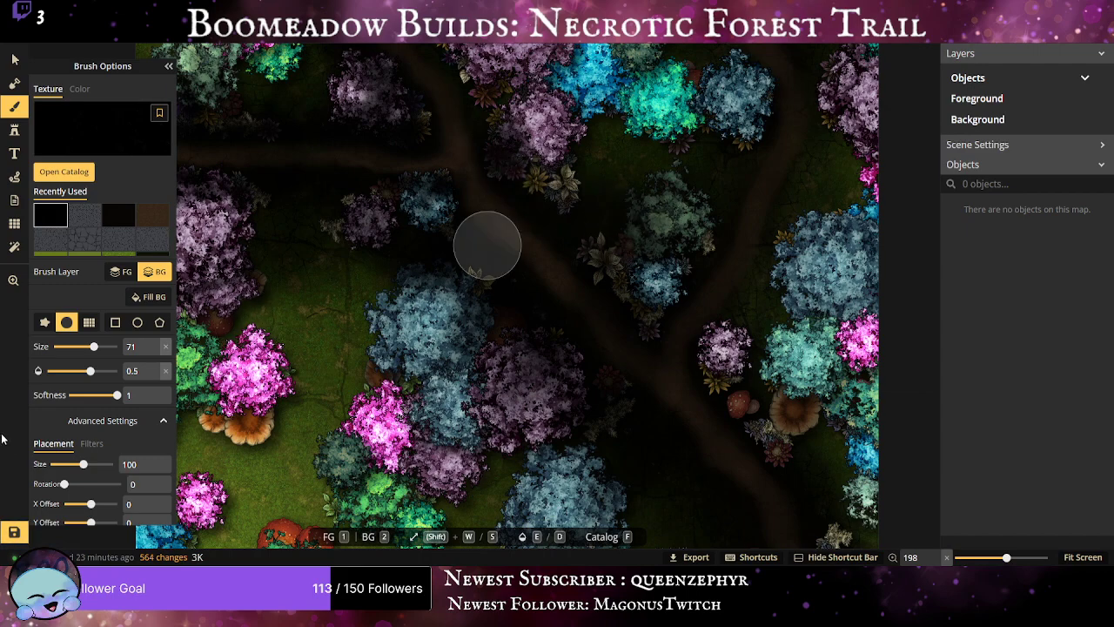
{"action": "left_click", "coordinate": [11, 530]}
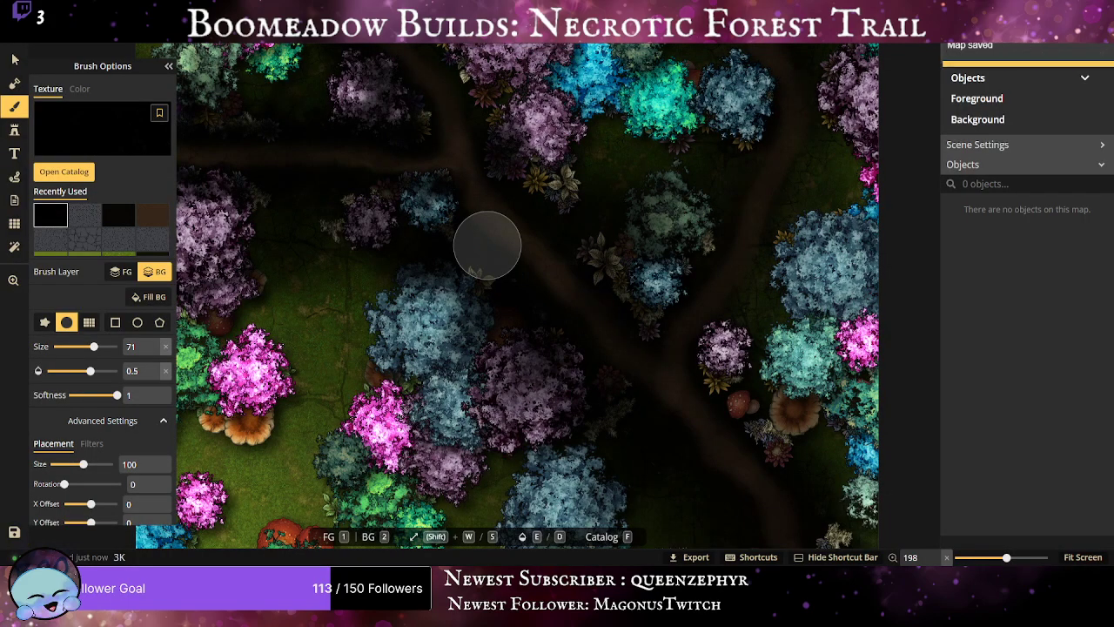
Darken the mushrooms, plants and small purple trees along both sides of the southeastern path with black.
{"action": "scroll", "coordinate": [339, 373], "scroll_direction": "down", "scroll_amount": 3}
{"action": "left_click_drag", "start_coordinate": [329, 373], "coordinate": [147, 241]}
{"action": "scroll", "coordinate": [383, 233], "scroll_direction": "up", "scroll_amount": 1}
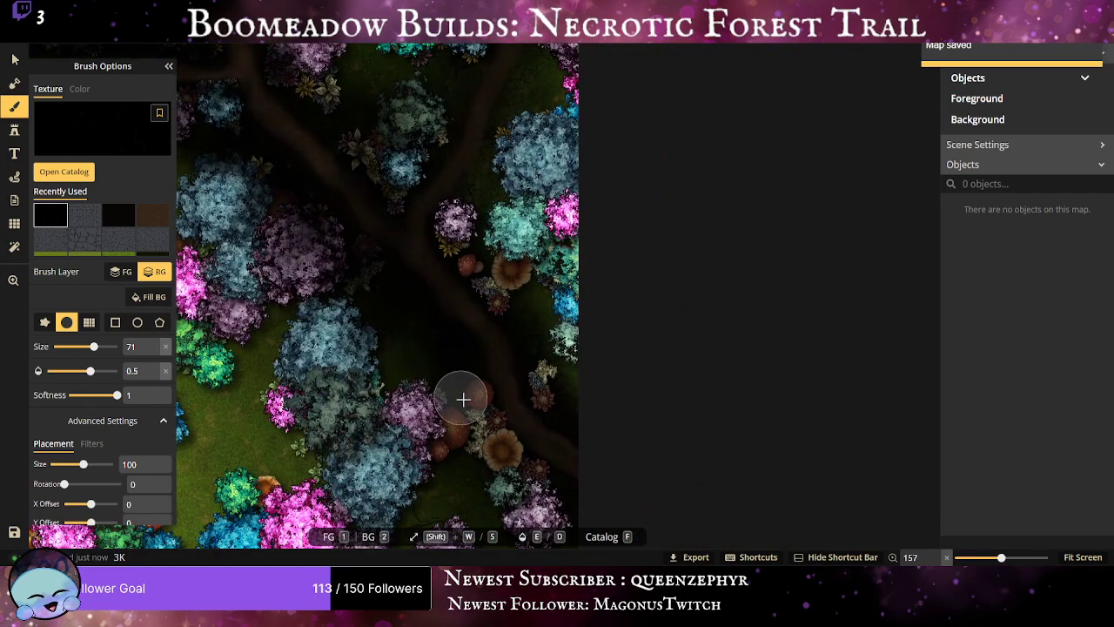
{"action": "mouse_move", "coordinate": [462, 397]}
{"action": "left_mouse_down"}
{"action": "mouse_move", "coordinate": [505, 443]}
{"action": "mouse_move", "coordinate": [492, 375]}
{"action": "left_mouse_up"}
{"action": "mouse_move", "coordinate": [566, 490]}
{"action": "left_mouse_down"}
{"action": "mouse_move", "coordinate": [517, 451]}
{"action": "mouse_move", "coordinate": [577, 513]}
{"action": "mouse_move", "coordinate": [484, 511]}
{"action": "mouse_move", "coordinate": [488, 396]}
{"action": "mouse_move", "coordinate": [368, 427]}
{"action": "mouse_move", "coordinate": [413, 300]}
{"action": "mouse_move", "coordinate": [351, 306]}
{"action": "mouse_move", "coordinate": [332, 329]}
{"action": "left_mouse_up"}
{"action": "mouse_move", "coordinate": [551, 231]}
{"action": "left_mouse_down"}
{"action": "mouse_move", "coordinate": [465, 238]}
{"action": "mouse_move", "coordinate": [456, 219]}
{"action": "mouse_move", "coordinate": [453, 239]}
{"action": "left_mouse_up"}
{"action": "left_click", "coordinate": [540, 382]}
{"action": "left_click", "coordinate": [522, 414]}
{"action": "left_click", "coordinate": [546, 410]}
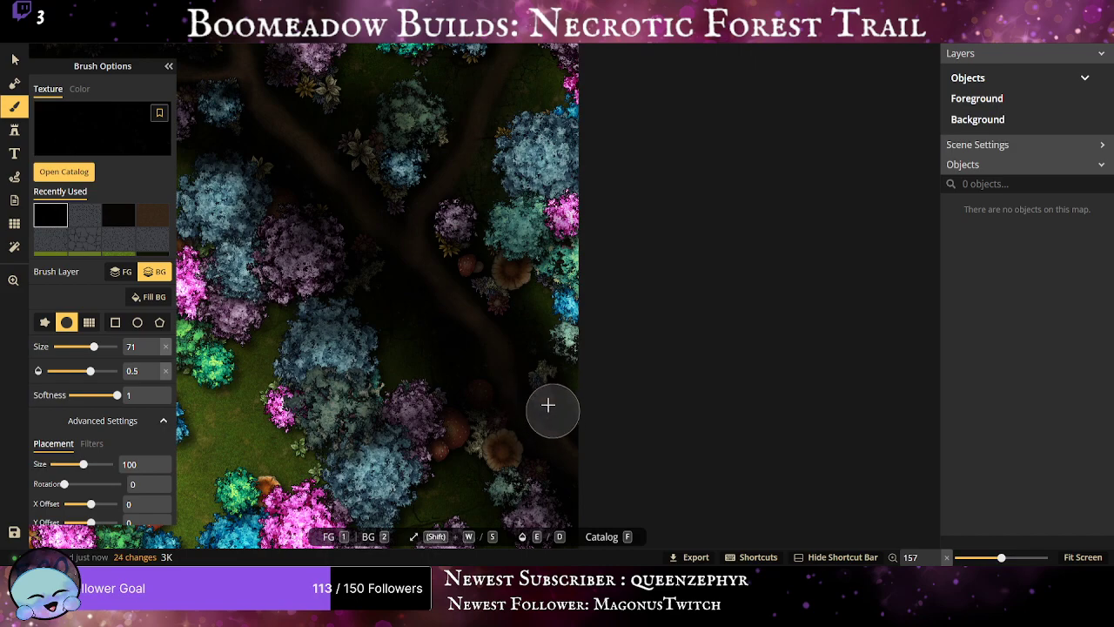
{"action": "left_click", "coordinate": [498, 292]}
{"action": "left_click", "coordinate": [464, 252]}
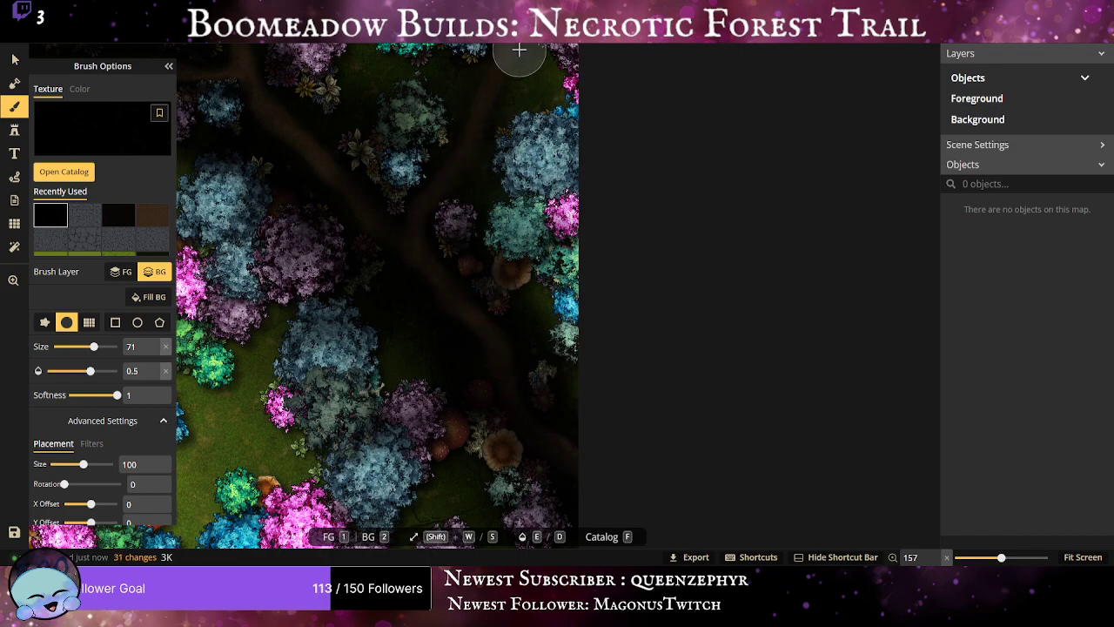
Darken the muted green tree, small blue tree and plants inside the fork of the two paths.
{"action": "left_click_drag", "start_coordinate": [520, 49], "coordinate": [482, 221]}
{"action": "left_click", "coordinate": [394, 280]}
{"action": "left_click", "coordinate": [465, 168]}
{"action": "left_click", "coordinate": [440, 174]}
{"action": "left_click", "coordinate": [391, 283]}
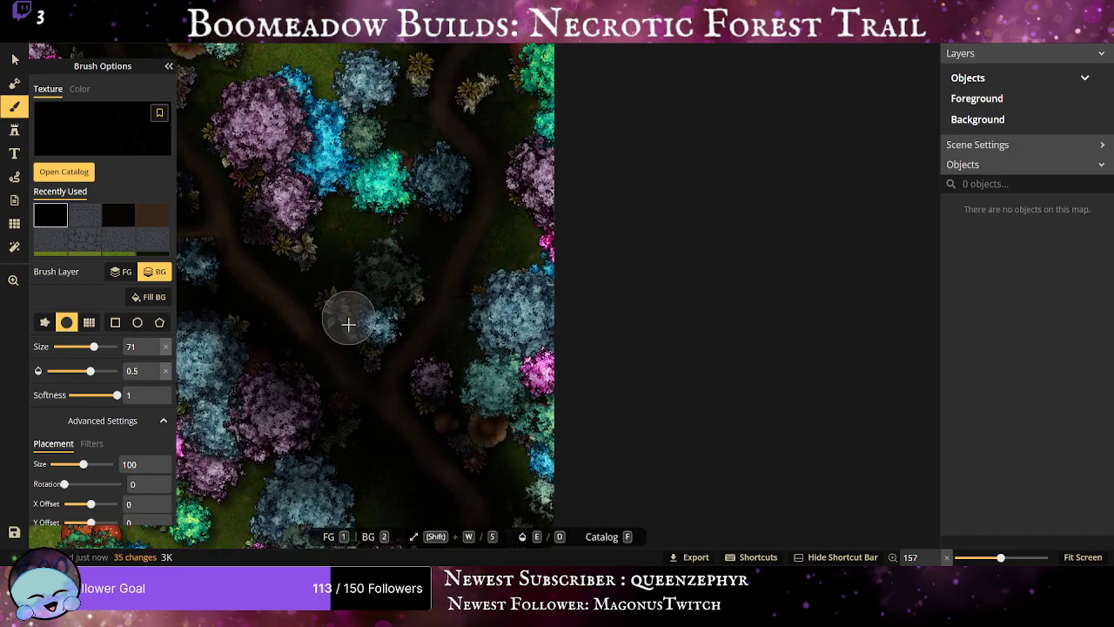
{"action": "left_click", "coordinate": [372, 319]}
{"action": "left_click", "coordinate": [328, 304]}
Shade the plants below the large purple trees northeast of the junction and the trees' western edge along the main path.
{"action": "left_click", "coordinate": [289, 261]}
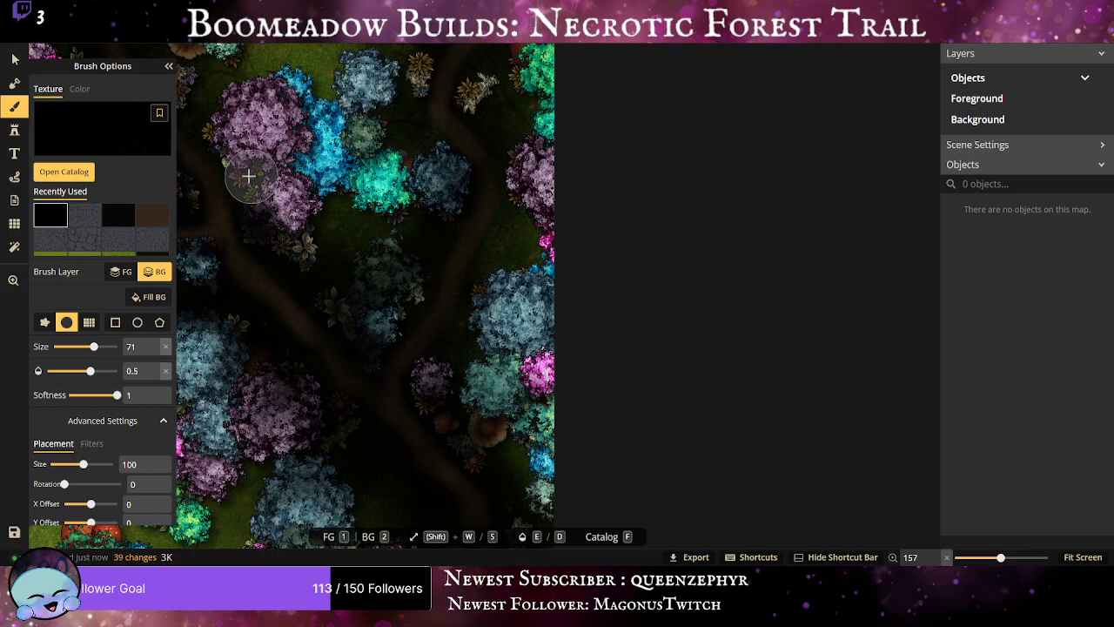
{"action": "left_click", "coordinate": [221, 171]}
{"action": "left_click", "coordinate": [196, 131]}
{"action": "left_click", "coordinate": [236, 80]}
Darken the trees, mushrooms and plants lining the northeastern path, from its upper end down to the blue tree near the fork.
{"action": "left_click_drag", "start_coordinate": [384, 228], "coordinate": [357, 338]}
{"action": "scroll", "coordinate": [519, 70], "scroll_direction": "up", "scroll_amount": 1}
{"action": "left_click", "coordinate": [429, 72]}
{"action": "left_click", "coordinate": [429, 83]}
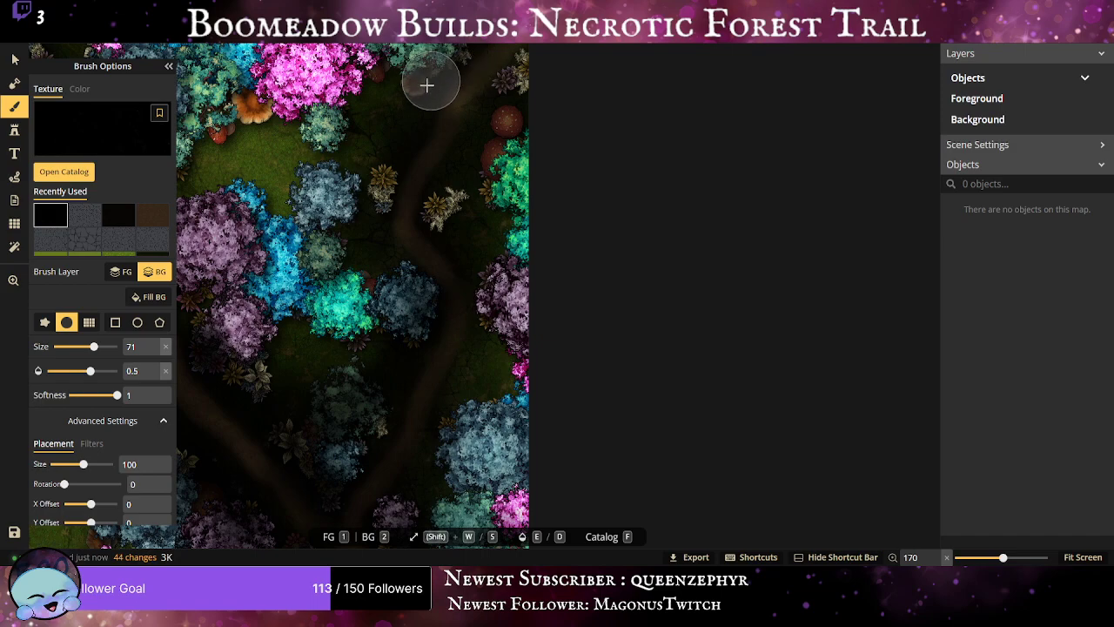
{"action": "left_click", "coordinate": [464, 206]}
{"action": "left_click", "coordinate": [473, 396]}
{"action": "left_click", "coordinate": [454, 409]}
{"action": "left_click", "coordinate": [432, 463]}
{"action": "left_click", "coordinate": [484, 354]}
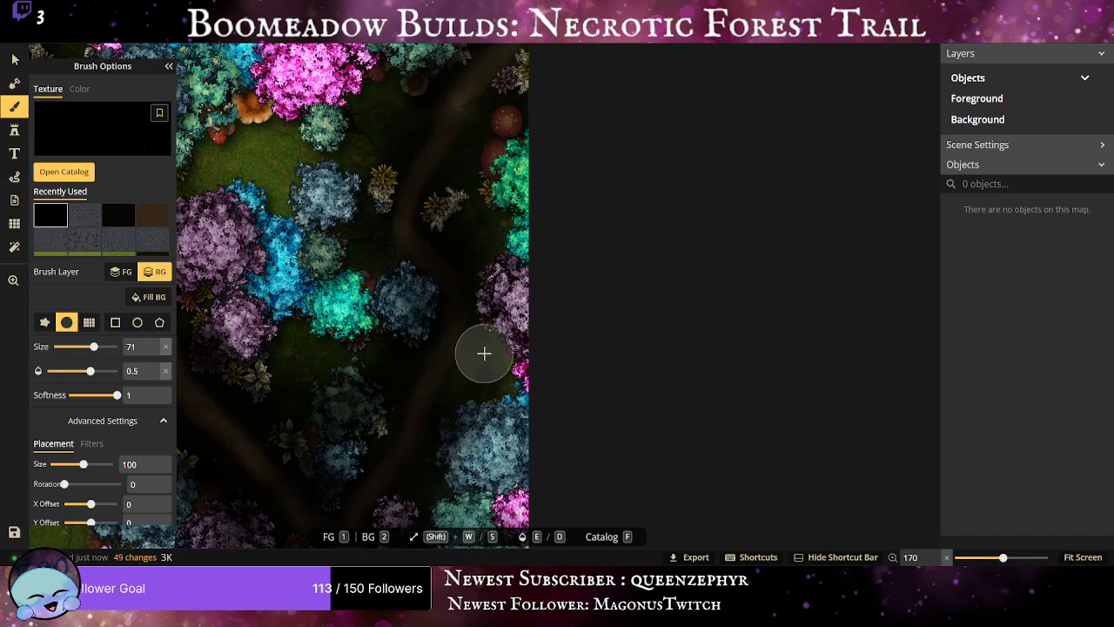
Deepen the black shading on the northeastern path's lower stretch and on the plants around its upper bend.
{"action": "left_click", "coordinate": [457, 388]}
{"action": "left_click", "coordinate": [430, 423]}
{"action": "left_click", "coordinate": [442, 368]}
{"action": "left_click", "coordinate": [425, 385]}
{"action": "left_click", "coordinate": [421, 180]}
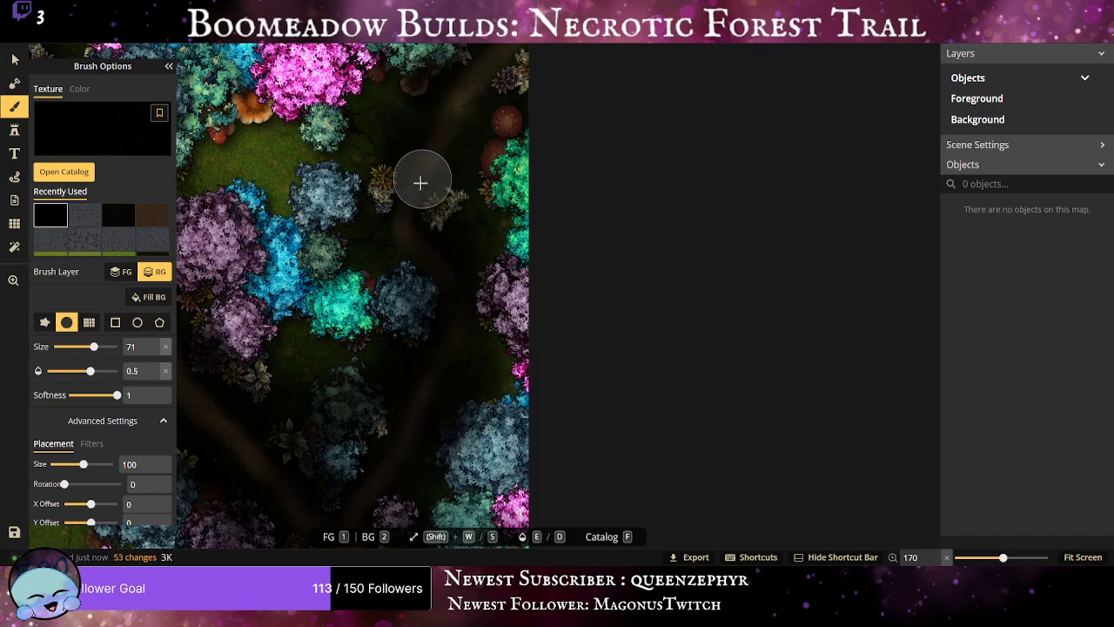
{"action": "left_click", "coordinate": [456, 86]}
{"action": "left_click", "coordinate": [455, 194]}
Darken the purple trees, plants and mushrooms around the end of the path in the map's southeast corner.
{"action": "scroll", "coordinate": [397, 229], "scroll_direction": "down", "scroll_amount": 5}
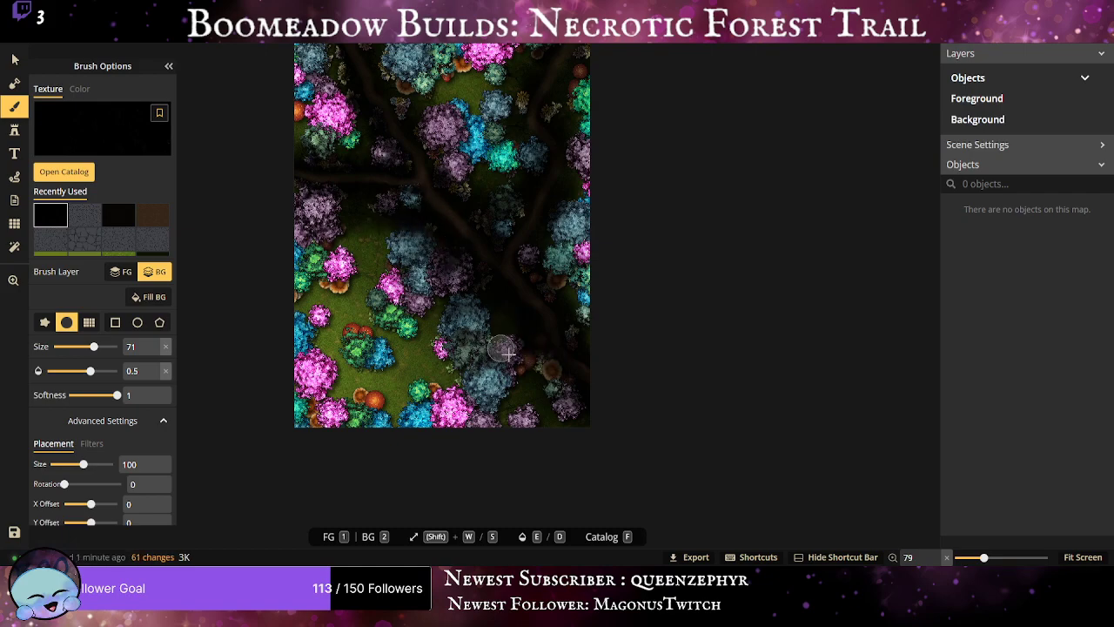
{"action": "left_click", "coordinate": [568, 410]}
{"action": "left_click", "coordinate": [540, 427]}
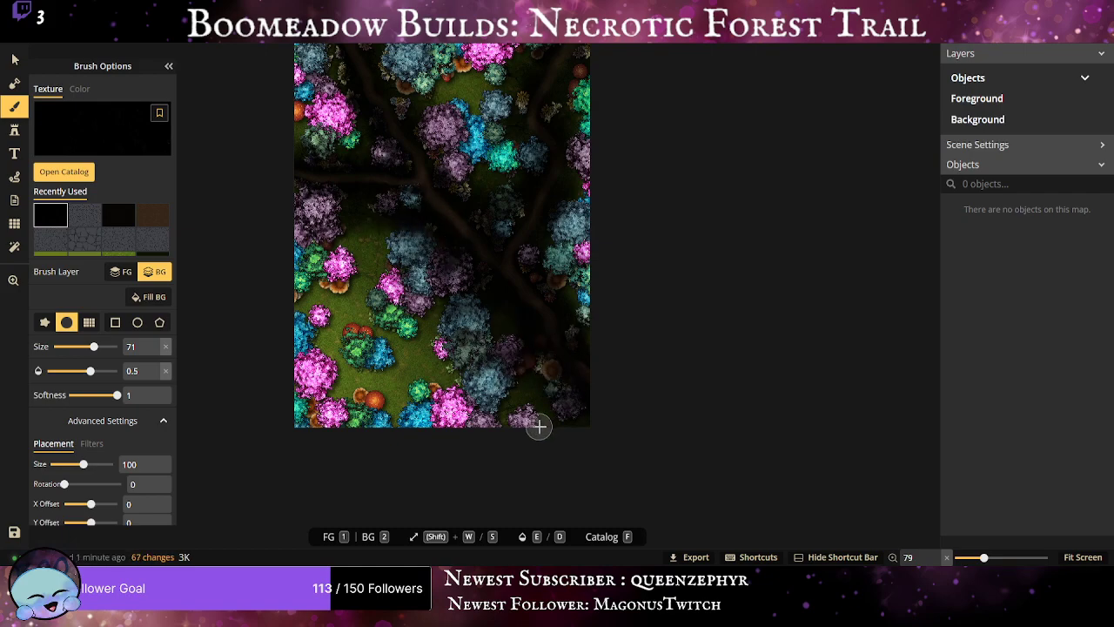
{"action": "left_click", "coordinate": [542, 420]}
{"action": "left_click", "coordinate": [545, 394]}
{"action": "left_click", "coordinate": [525, 351]}
{"action": "left_click", "coordinate": [590, 364]}
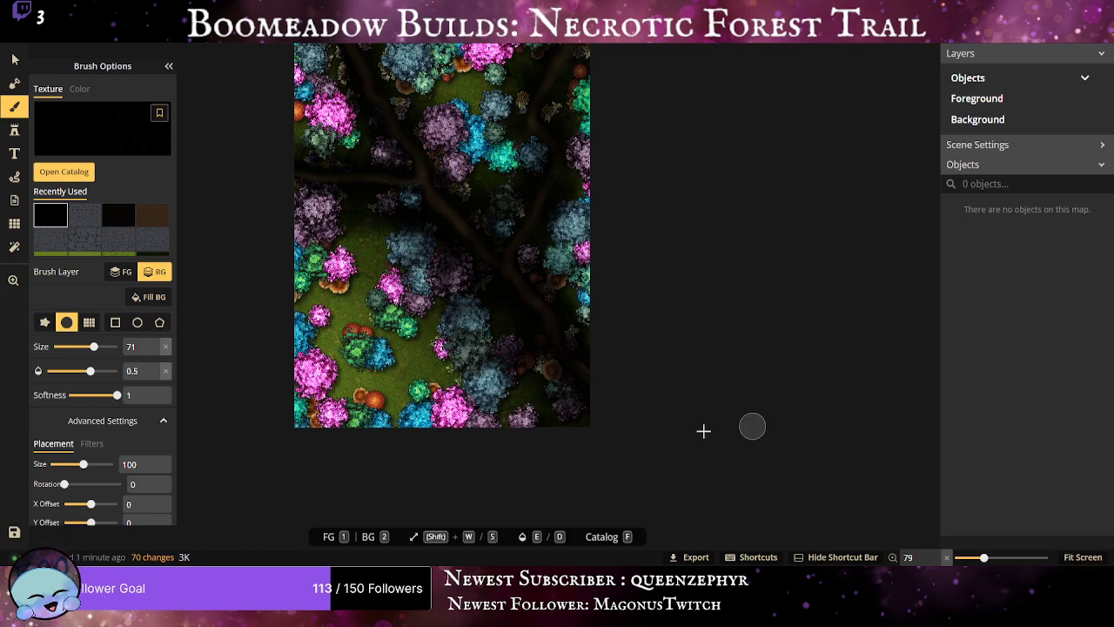
Shade the purple trees northeast of the junction and the blue and purple trees on the trail's southwest side.
{"action": "scroll", "coordinate": [474, 180], "scroll_direction": "up", "scroll_amount": 1}
{"action": "left_click", "coordinate": [455, 167]}
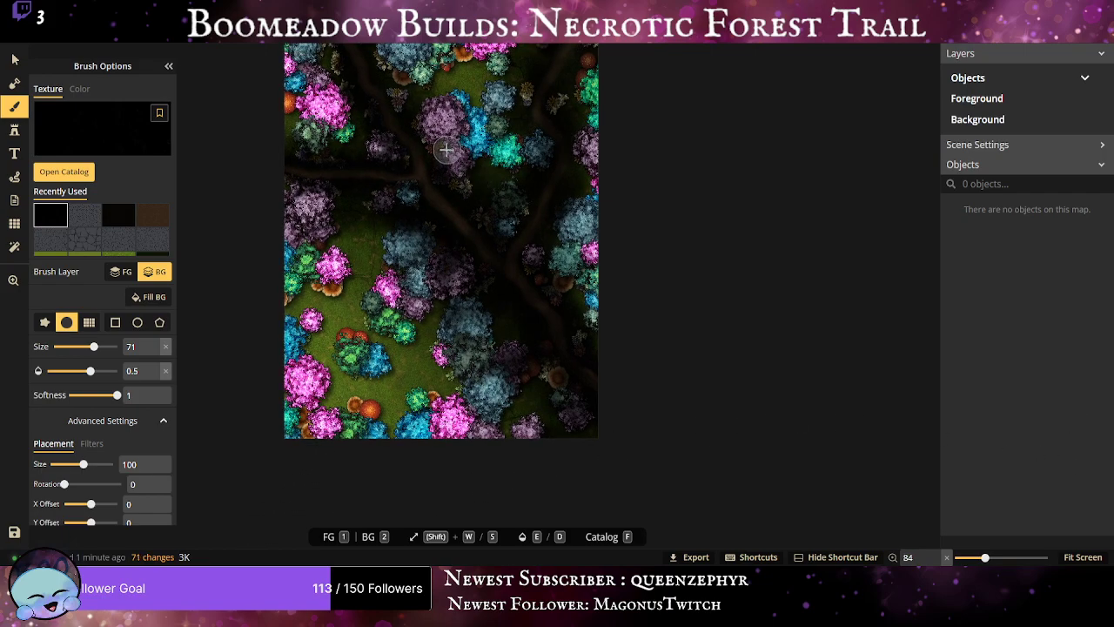
{"action": "left_click", "coordinate": [448, 150]}
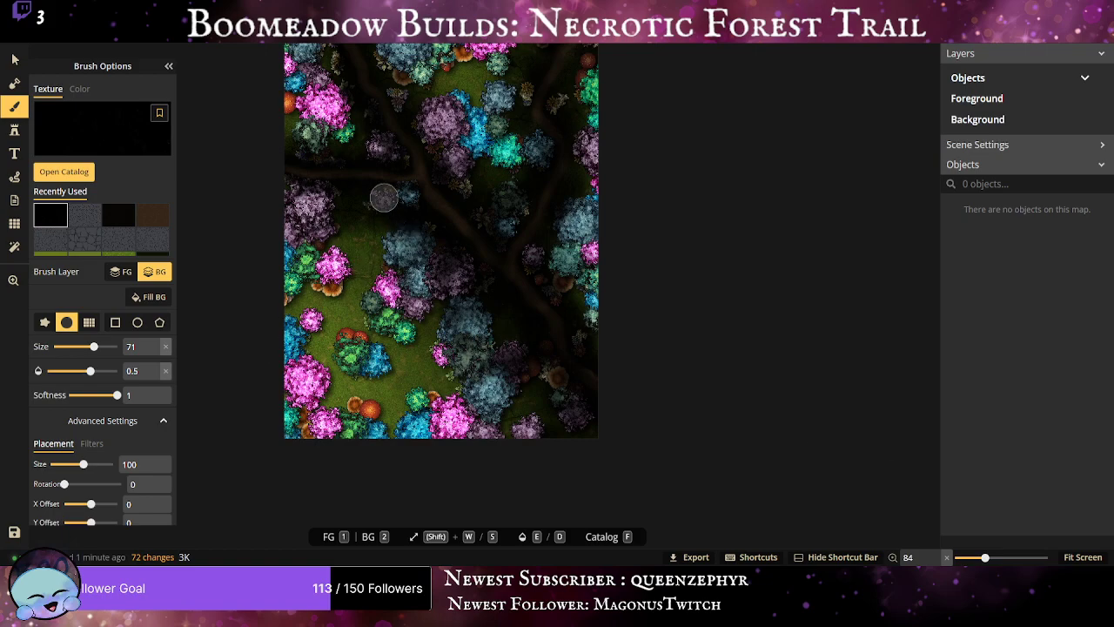
{"action": "mouse_move", "coordinate": [414, 253]}
{"action": "left_mouse_down"}
{"action": "mouse_move", "coordinate": [444, 289]}
{"action": "mouse_move", "coordinate": [504, 319]}
{"action": "left_mouse_up"}
{"action": "left_click_drag", "start_coordinate": [461, 253], "coordinate": [379, 221]}
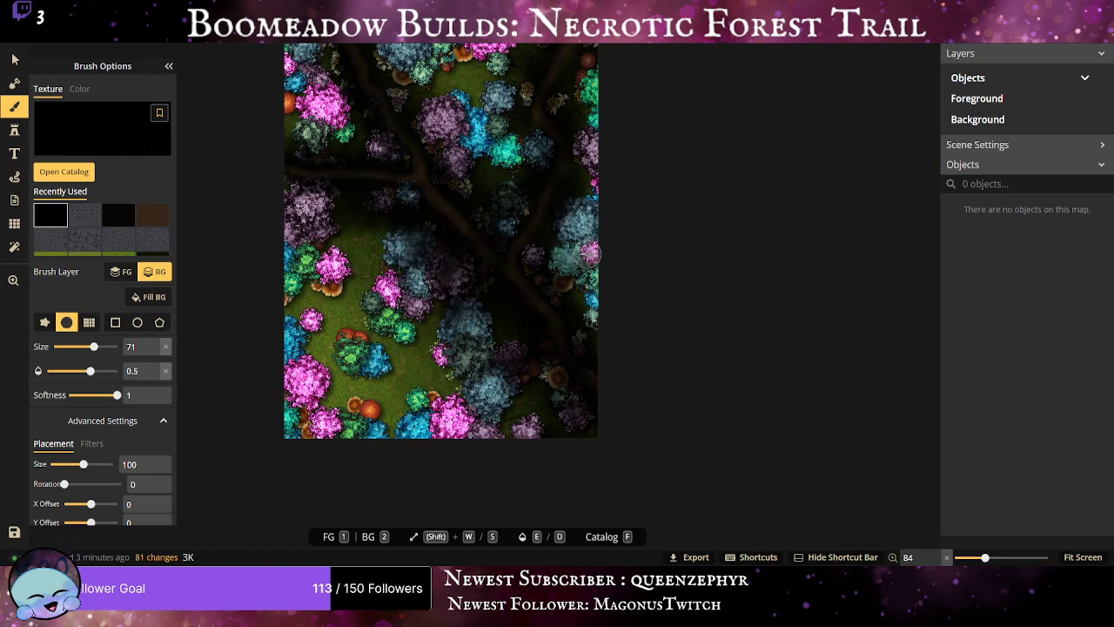
Darken the small purple tree and mushrooms east of the fork, plus the dark blue tree and plants along the northeastern path.
{"action": "mouse_move", "coordinate": [530, 259]}
{"action": "left_mouse_down"}
{"action": "mouse_move", "coordinate": [575, 316]}
{"action": "mouse_move", "coordinate": [586, 357]}
{"action": "left_mouse_up"}
{"action": "left_click_drag", "start_coordinate": [541, 150], "coordinate": [543, 150]}
{"action": "mouse_move", "coordinate": [521, 81]}
{"action": "left_mouse_down"}
{"action": "mouse_move", "coordinate": [560, 48]}
{"action": "mouse_move", "coordinate": [554, 106]}
{"action": "left_mouse_up"}
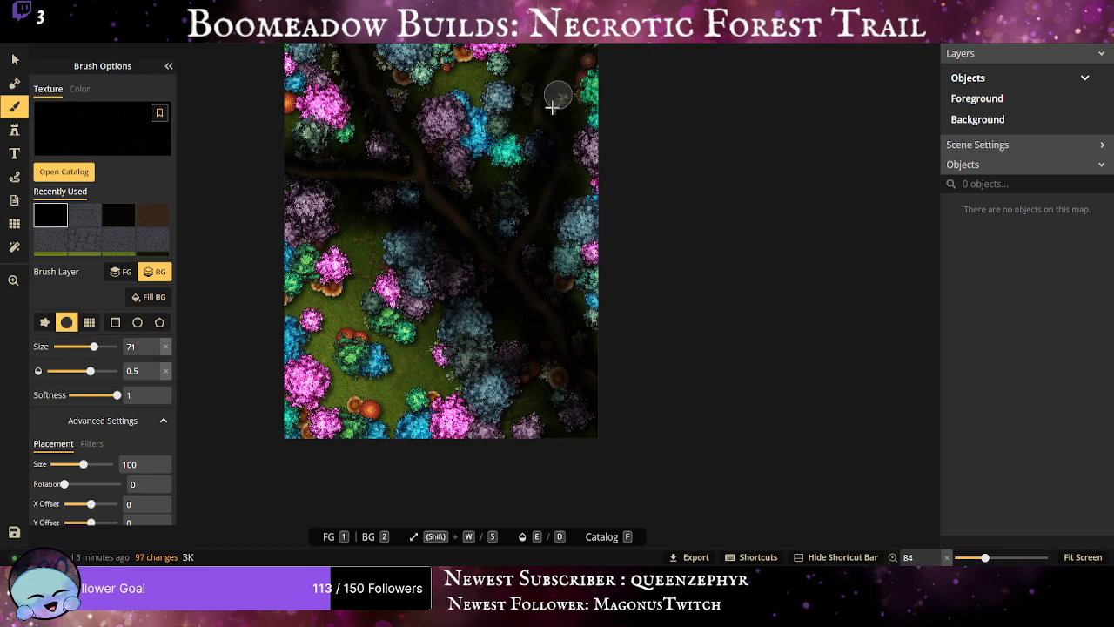
Choose the large crack texture at scale 238.5, set the brush size to 96, and brush cracks around the northwestern trees.
{"action": "mouse_move", "coordinate": [526, 147]}
{"action": "left_mouse_down"}
{"action": "mouse_move", "coordinate": [492, 213]}
{"action": "mouse_move", "coordinate": [544, 135]}
{"action": "mouse_move", "coordinate": [529, 84]}
{"action": "mouse_move", "coordinate": [517, 108]}
{"action": "mouse_move", "coordinate": [473, 129]}
{"action": "mouse_move", "coordinate": [483, 127]}
{"action": "mouse_move", "coordinate": [416, 138]}
{"action": "mouse_move", "coordinate": [469, 142]}
{"action": "mouse_move", "coordinate": [419, 153]}
{"action": "mouse_move", "coordinate": [475, 185]}
{"action": "mouse_move", "coordinate": [328, 264]}
{"action": "mouse_move", "coordinate": [357, 211]}
{"action": "mouse_move", "coordinate": [382, 196]}
{"action": "mouse_move", "coordinate": [374, 207]}
{"action": "mouse_move", "coordinate": [409, 264]}
{"action": "mouse_move", "coordinate": [424, 254]}
{"action": "mouse_move", "coordinate": [430, 299]}
{"action": "left_mouse_up"}
{"action": "scroll", "coordinate": [508, 189], "scroll_direction": "up", "scroll_amount": 1}
{"action": "left_click", "coordinate": [84, 236]}
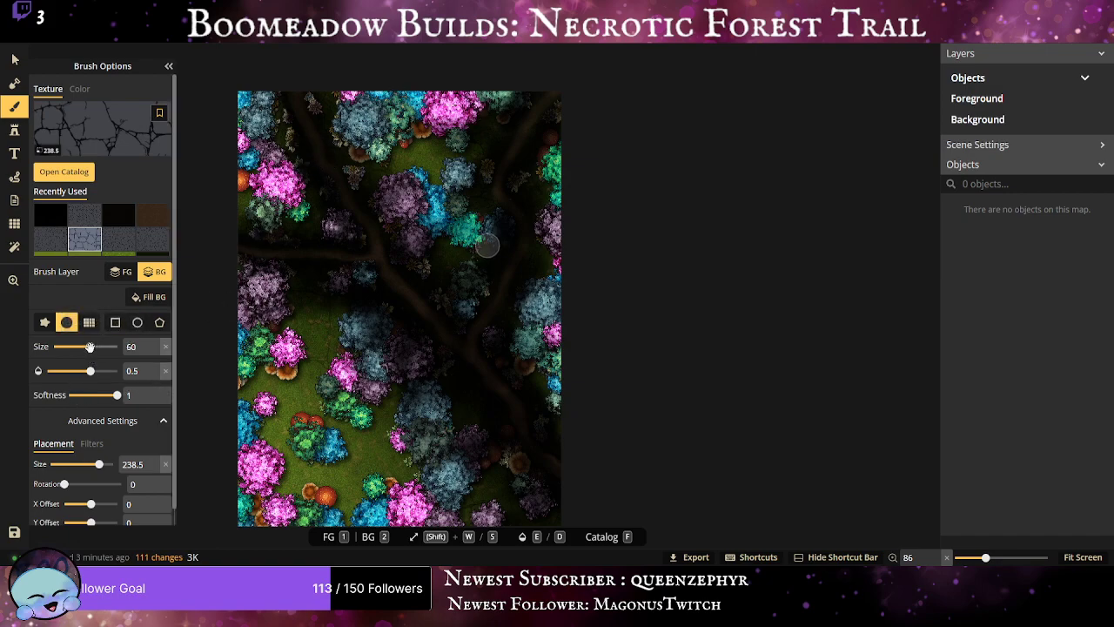
{"action": "left_click_drag", "start_coordinate": [94, 346], "coordinate": [102, 346]}
{"action": "left_click_drag", "start_coordinate": [272, 94], "coordinate": [273, 130]}
{"action": "left_click", "coordinate": [322, 233]}
{"action": "left_click", "coordinate": [325, 240]}
{"action": "left_click", "coordinate": [272, 237]}
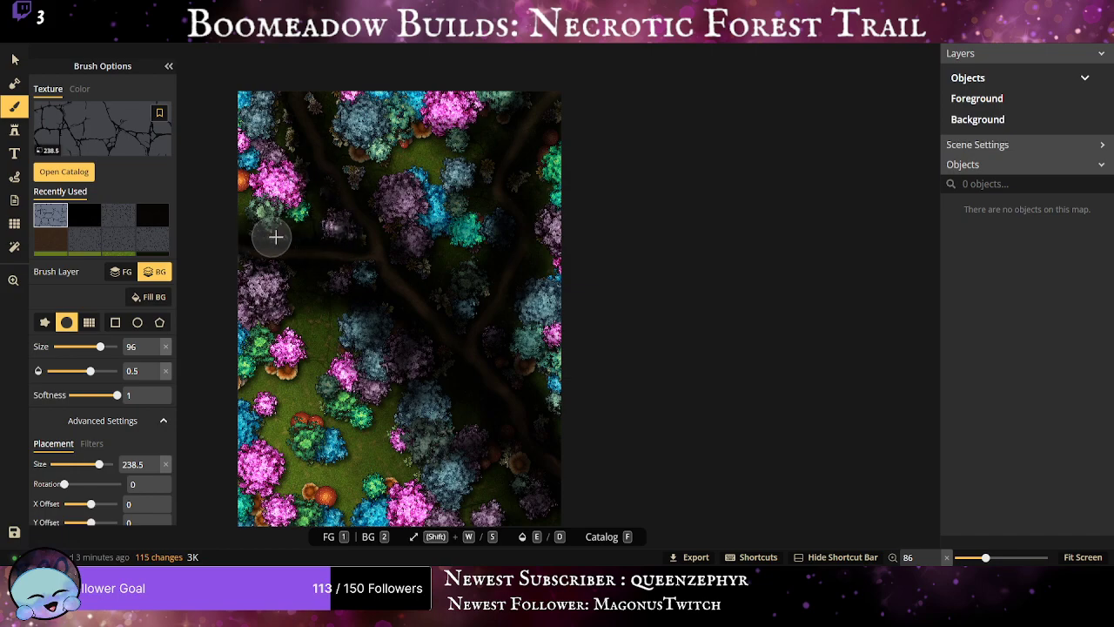
Brush large cracks over the grass between the large western purple tree and the blue tree south of the junction.
{"action": "left_click", "coordinate": [259, 310]}
{"action": "left_click", "coordinate": [322, 309]}
{"action": "left_click", "coordinate": [324, 311]}
{"action": "left_click", "coordinate": [353, 338]}
{"action": "left_click", "coordinate": [334, 334]}
{"action": "left_click", "coordinate": [336, 341]}
{"action": "left_click", "coordinate": [343, 344]}
{"action": "left_click", "coordinate": [336, 336]}
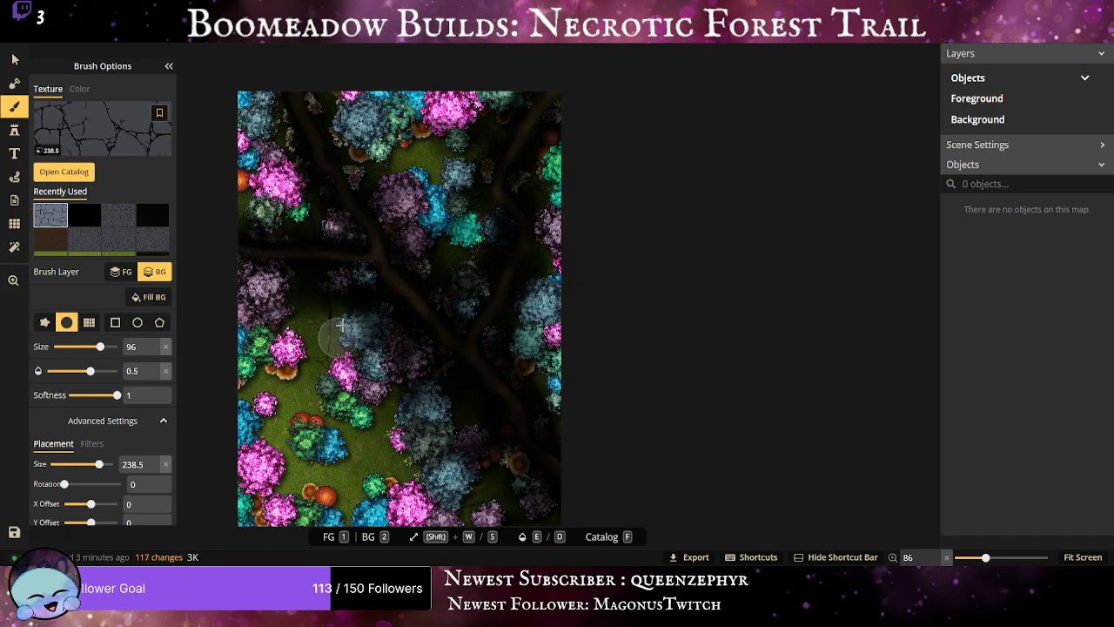
{"action": "left_click", "coordinate": [364, 320]}
{"action": "left_click", "coordinate": [340, 347]}
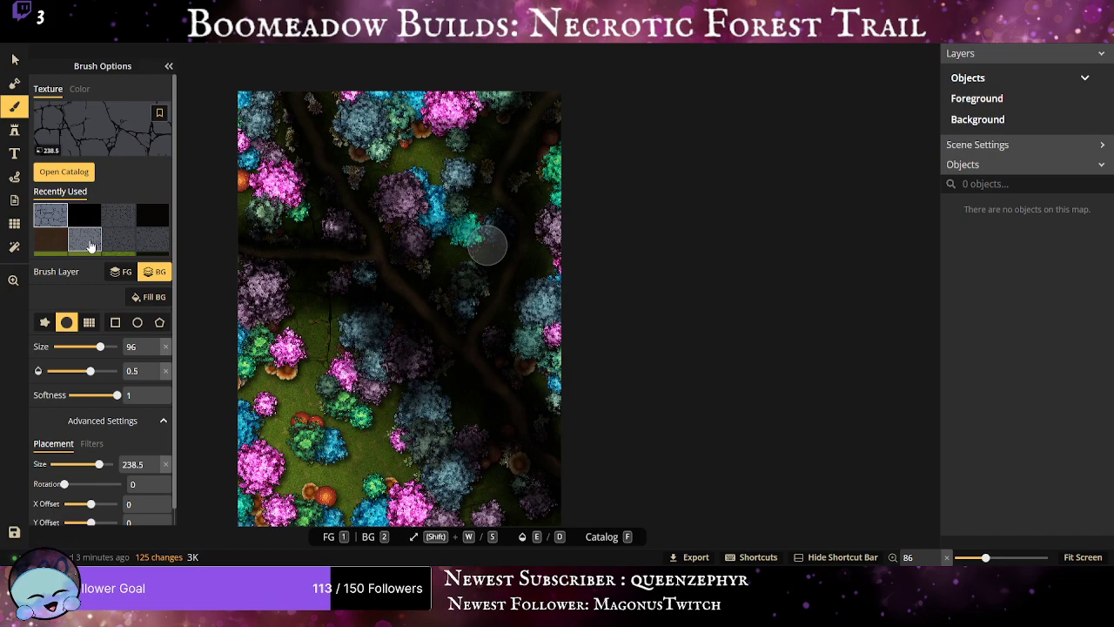
Switch to the finer crack texture at scale 74.24 and layer it over the grass beside the blue tree in the western clearing.
{"action": "left_click", "coordinate": [119, 241]}
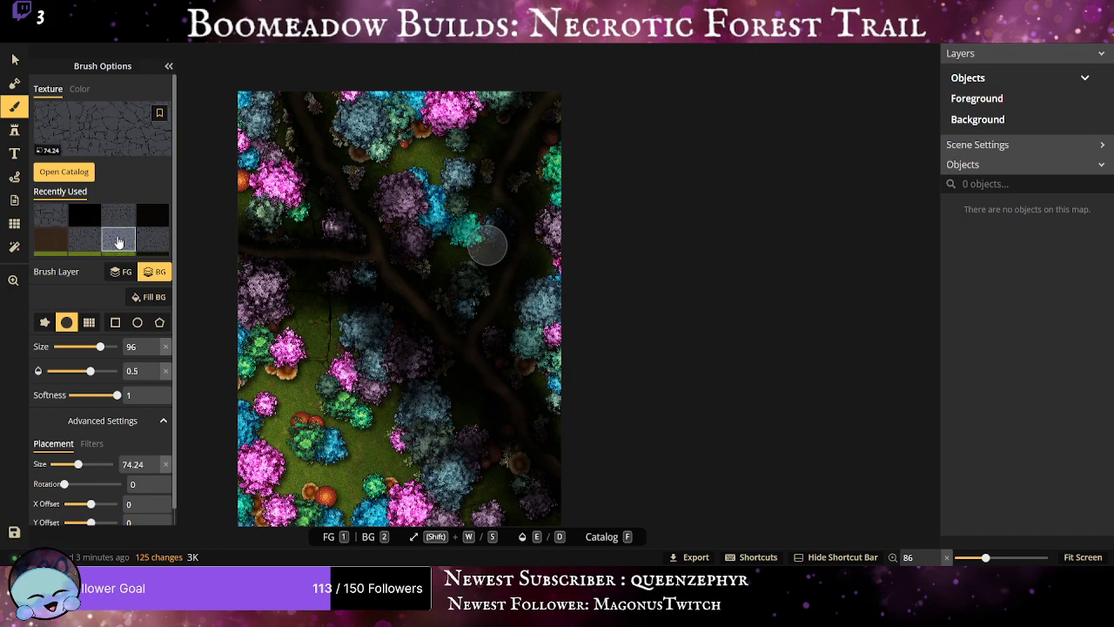
{"action": "left_click", "coordinate": [307, 302]}
{"action": "left_click", "coordinate": [319, 308]}
{"action": "left_click", "coordinate": [338, 324]}
{"action": "left_click", "coordinate": [333, 317]}
{"action": "left_click", "coordinate": [341, 325]}
{"action": "left_click", "coordinate": [346, 333]}
{"action": "left_click", "coordinate": [352, 347]}
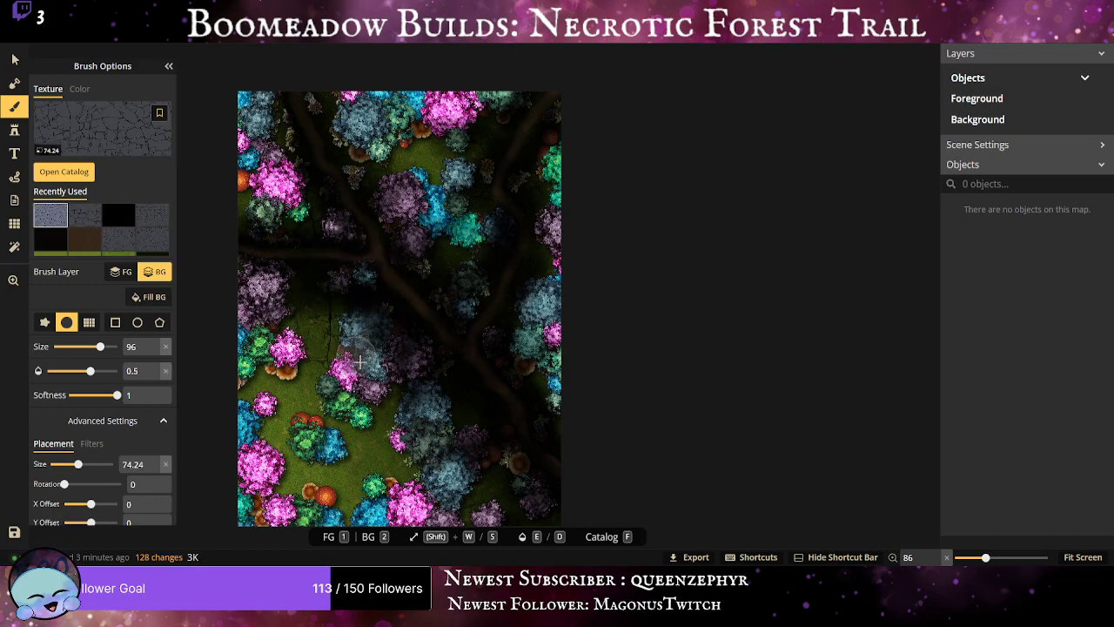
{"action": "left_click", "coordinate": [358, 357]}
Brush fine cracks over the dark ground on both sides of the southeastern path.
{"action": "left_click", "coordinate": [430, 398]}
{"action": "left_click", "coordinate": [461, 392]}
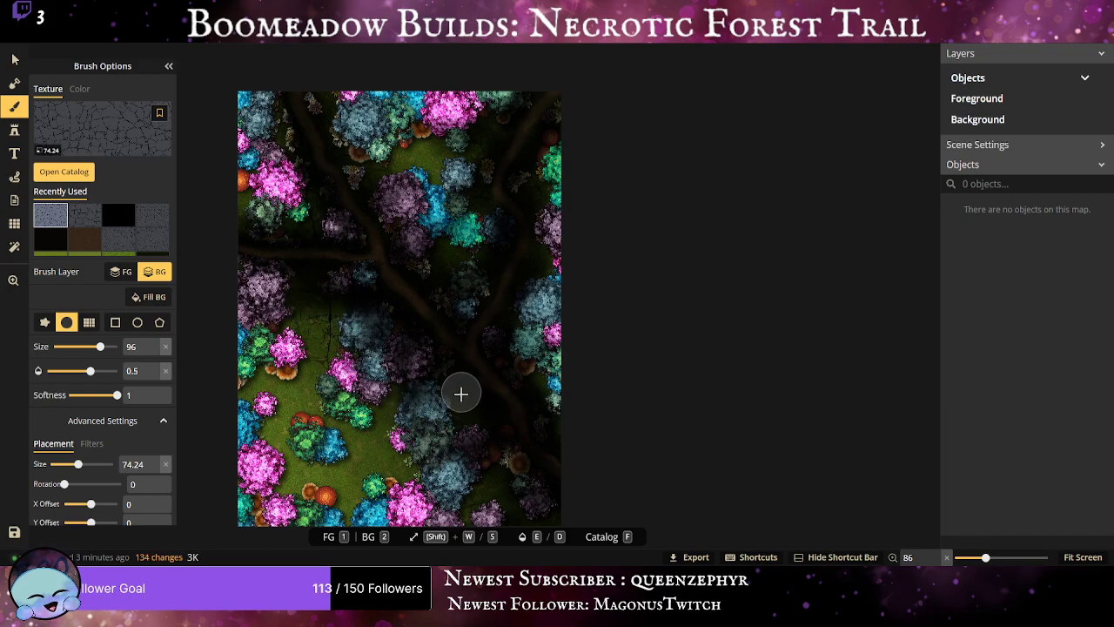
{"action": "left_click", "coordinate": [461, 408]}
{"action": "left_click", "coordinate": [548, 408]}
Brush fine cracks around the teal and bright blue trees and over the dark ground north of the fork.
{"action": "left_click", "coordinate": [472, 222]}
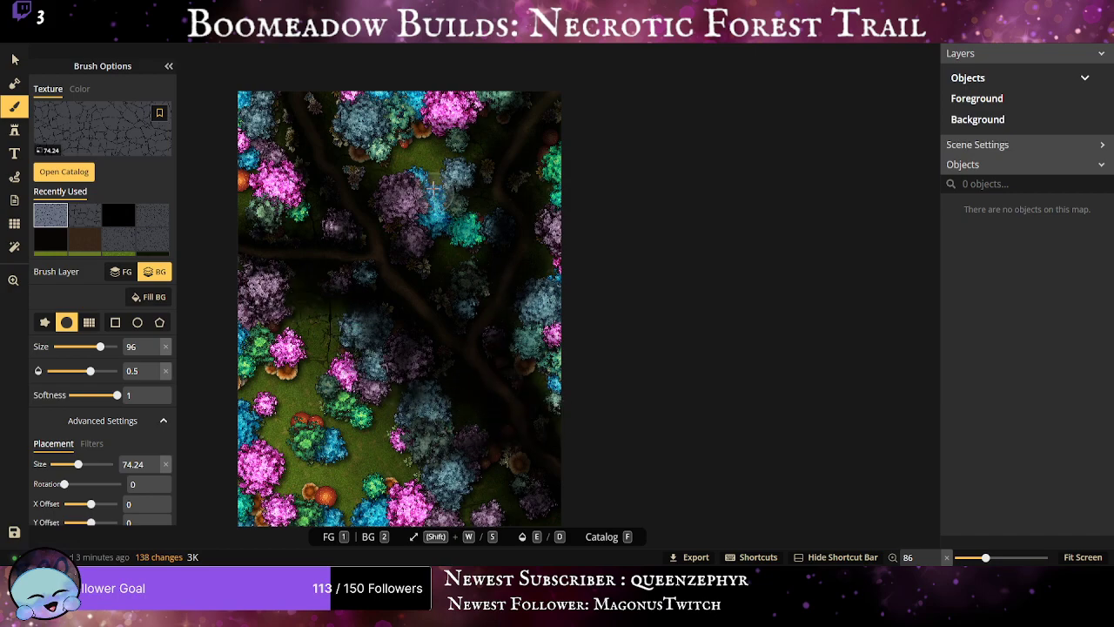
{"action": "left_click", "coordinate": [462, 226]}
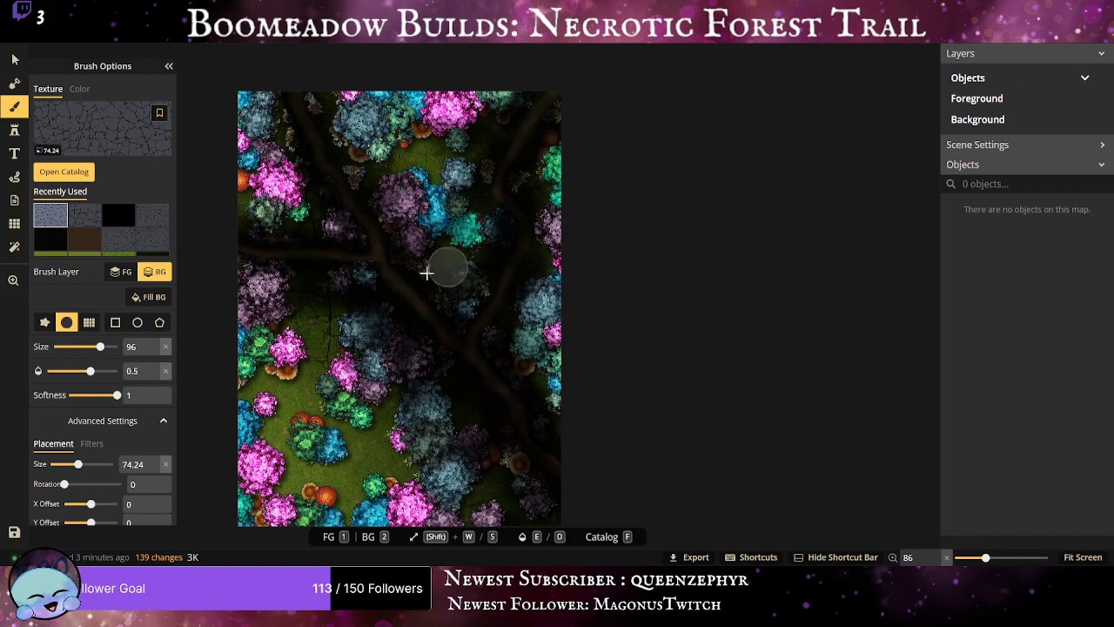
{"action": "left_click", "coordinate": [473, 259]}
{"action": "left_click", "coordinate": [456, 293]}
Brush fine cracks along the northern stretch of the main trail and at the map's eastern edge.
{"action": "left_click", "coordinate": [309, 130]}
{"action": "left_click", "coordinate": [338, 142]}
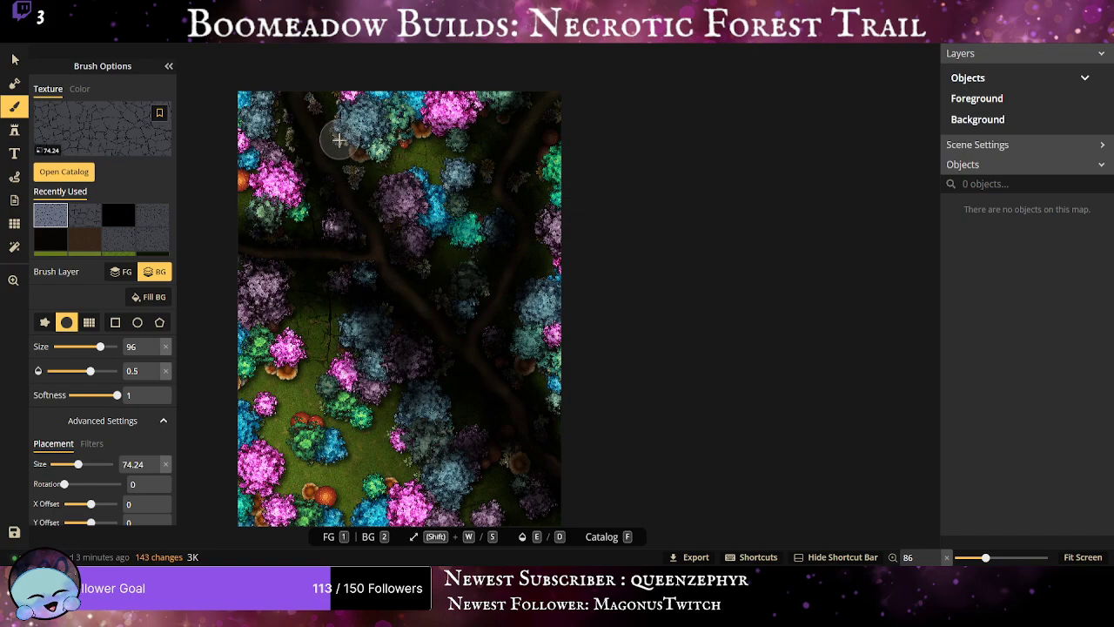
{"action": "left_click", "coordinate": [561, 228]}
{"action": "scroll", "coordinate": [514, 269], "scroll_direction": "down", "scroll_amount": 2}
{"action": "left_click_drag", "start_coordinate": [494, 363], "coordinate": [383, 200]}
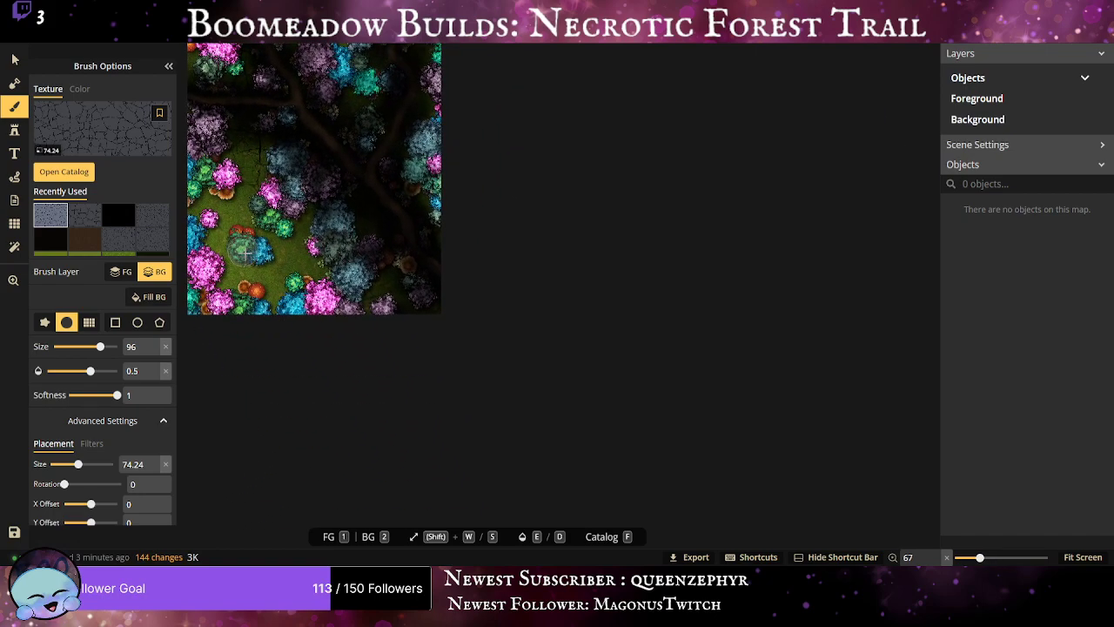
{"action": "scroll", "coordinate": [287, 235], "scroll_direction": "up", "scroll_amount": 1}
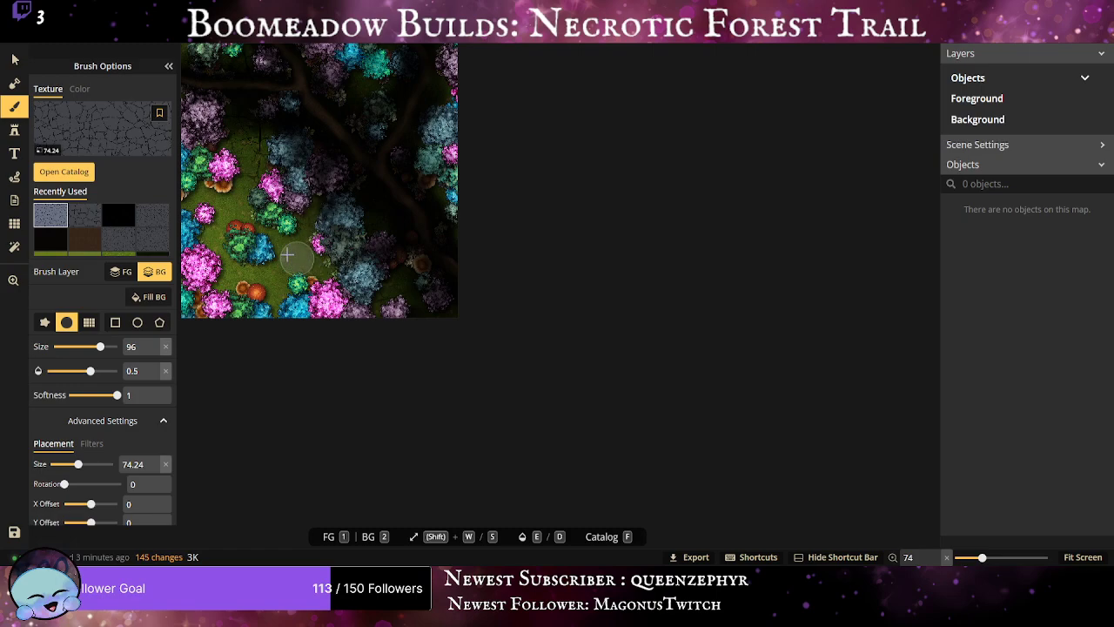
Brush fine cracks over the grass of the southwestern clearing and the dark ground toward the map's southeastern corner.
{"action": "left_click", "coordinate": [242, 247]}
{"action": "left_click", "coordinate": [249, 251]}
{"action": "left_click", "coordinate": [236, 293]}
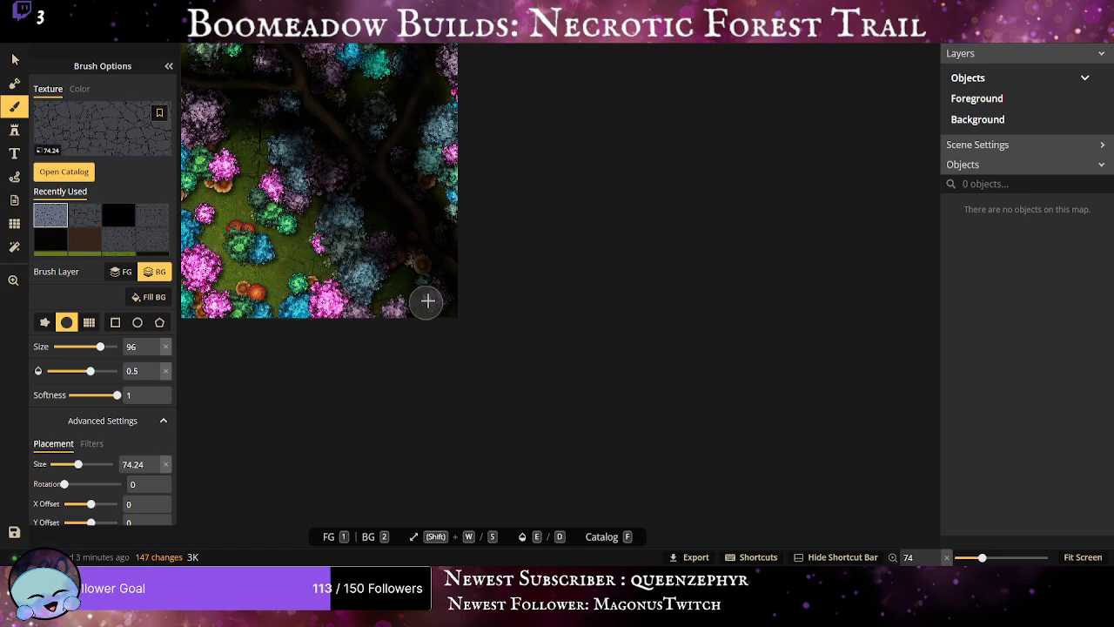
{"action": "left_click", "coordinate": [408, 258]}
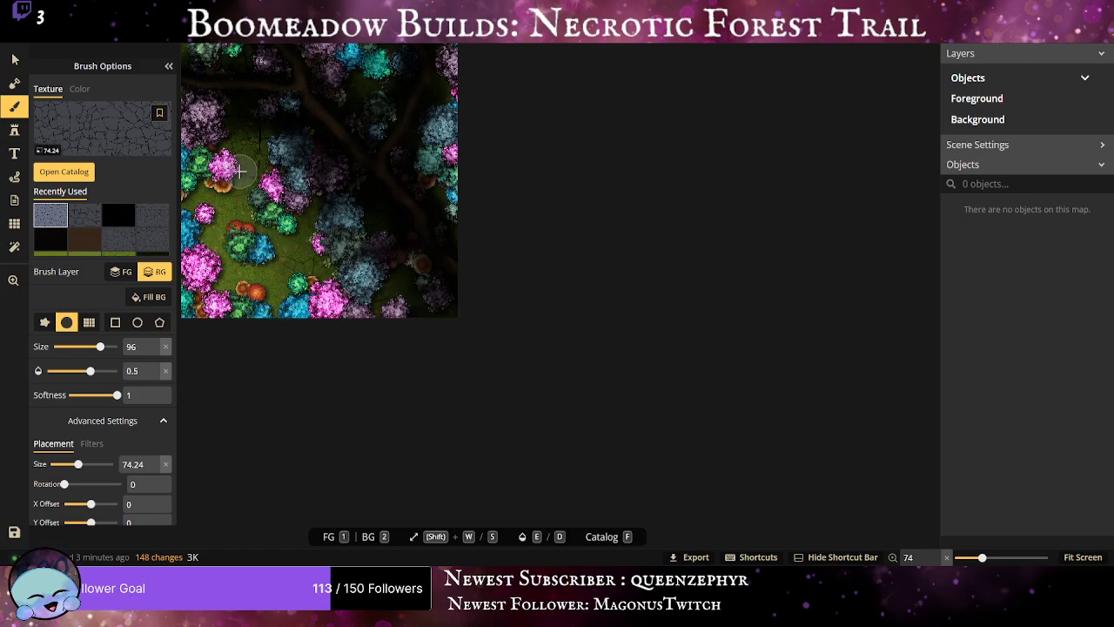
{"action": "left_click", "coordinate": [194, 181]}
{"action": "left_click_drag", "start_coordinate": [296, 228], "coordinate": [298, 311]}
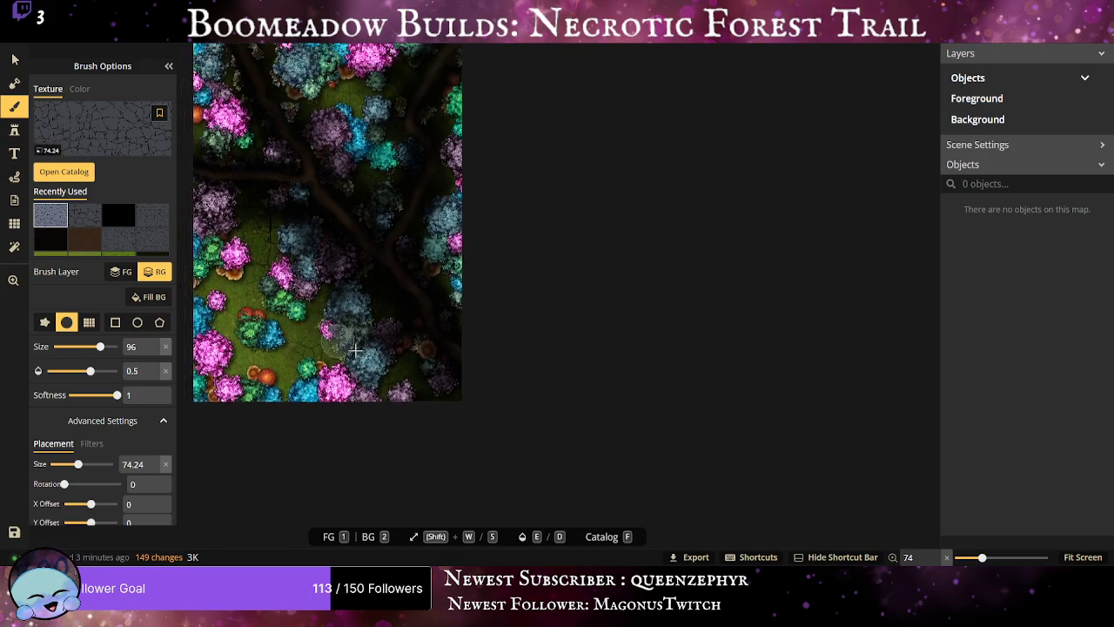
{"action": "scroll", "coordinate": [325, 258], "scroll_direction": "down", "scroll_amount": 1}
{"action": "left_click_drag", "start_coordinate": [326, 259], "coordinate": [409, 311]}
{"action": "scroll", "coordinate": [409, 311], "scroll_direction": "up", "scroll_amount": 3}
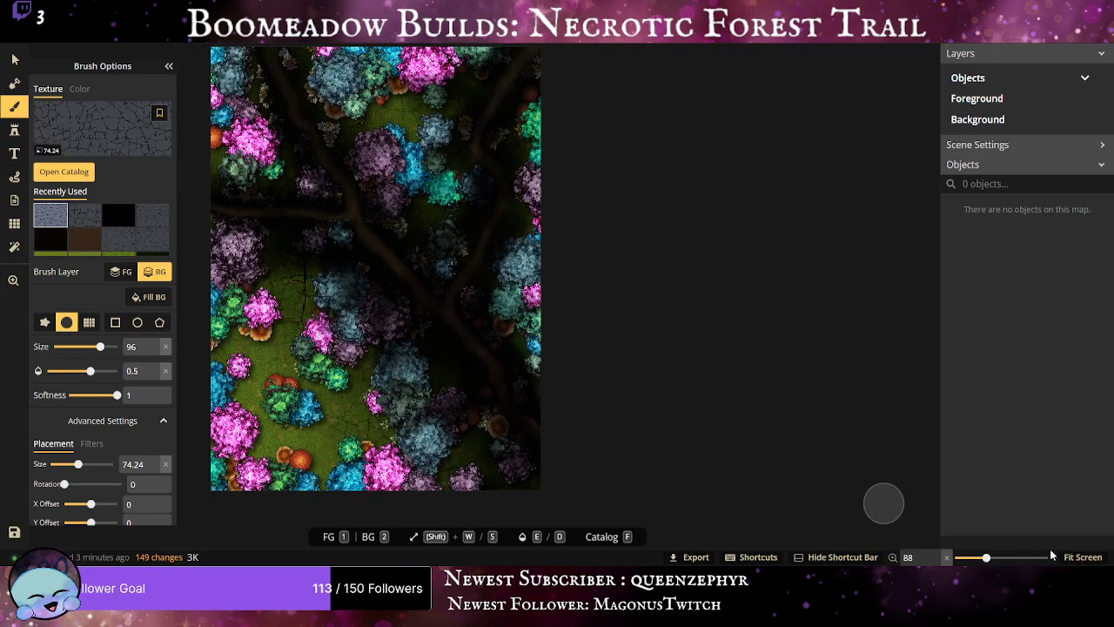
Add the Forest Lighting (light) texture filter to the whole map.
{"action": "left_click", "coordinate": [1088, 559]}
{"action": "scroll", "coordinate": [864, 490], "scroll_direction": "up", "scroll_amount": 1}
{"action": "scroll", "coordinate": [874, 371], "scroll_direction": "up", "scroll_amount": 1}
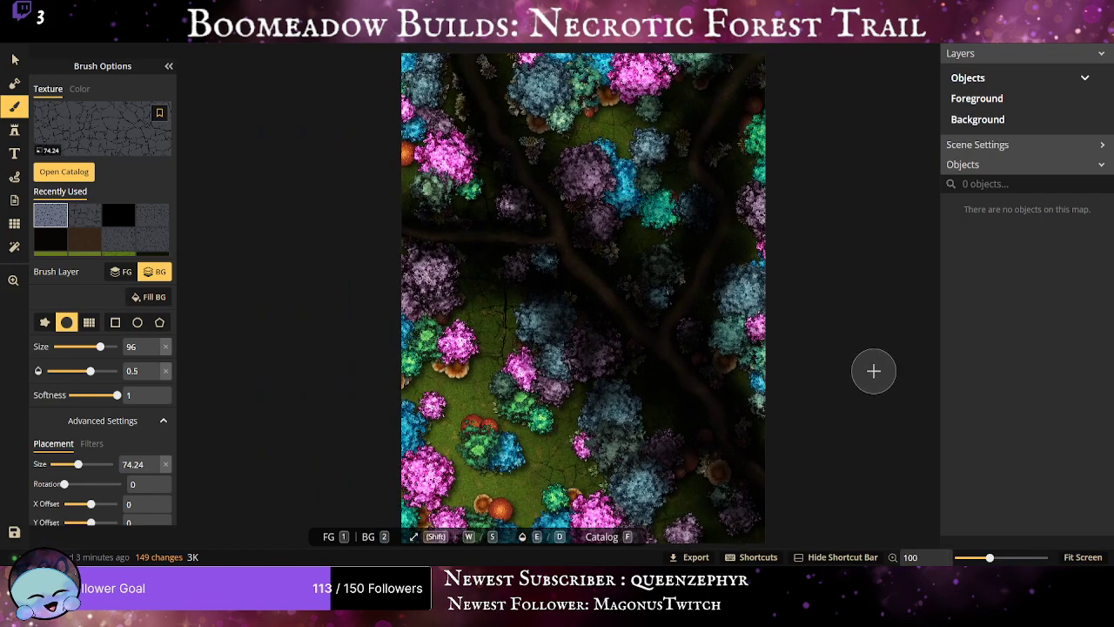
{"action": "left_click", "coordinate": [14, 247]}
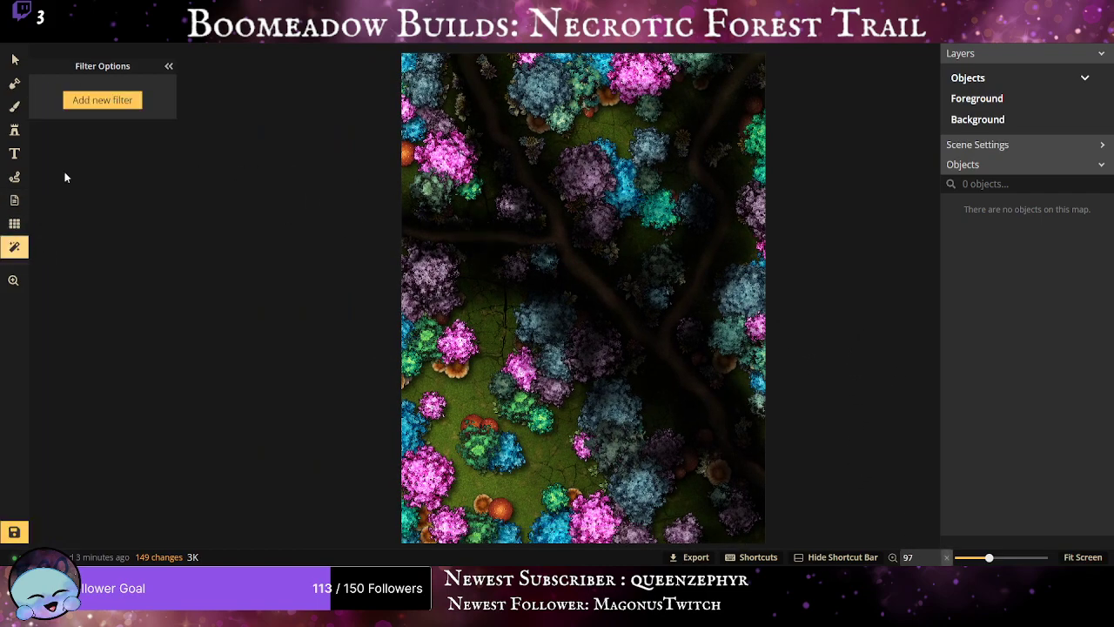
{"action": "left_click", "coordinate": [130, 110]}
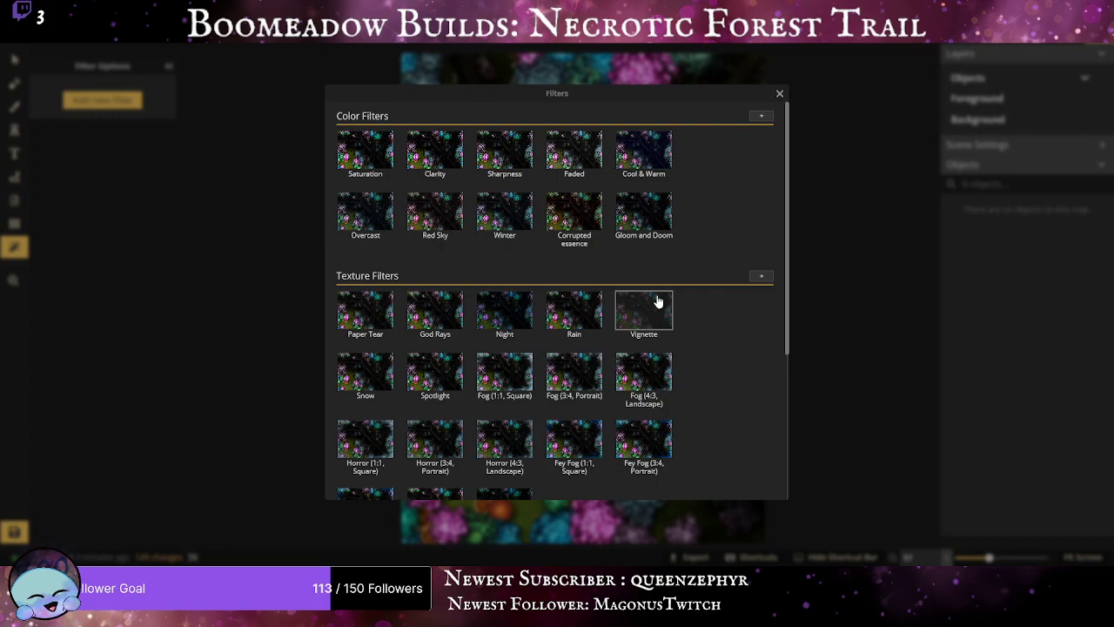
{"action": "scroll", "coordinate": [658, 301], "scroll_direction": "down", "scroll_amount": 2}
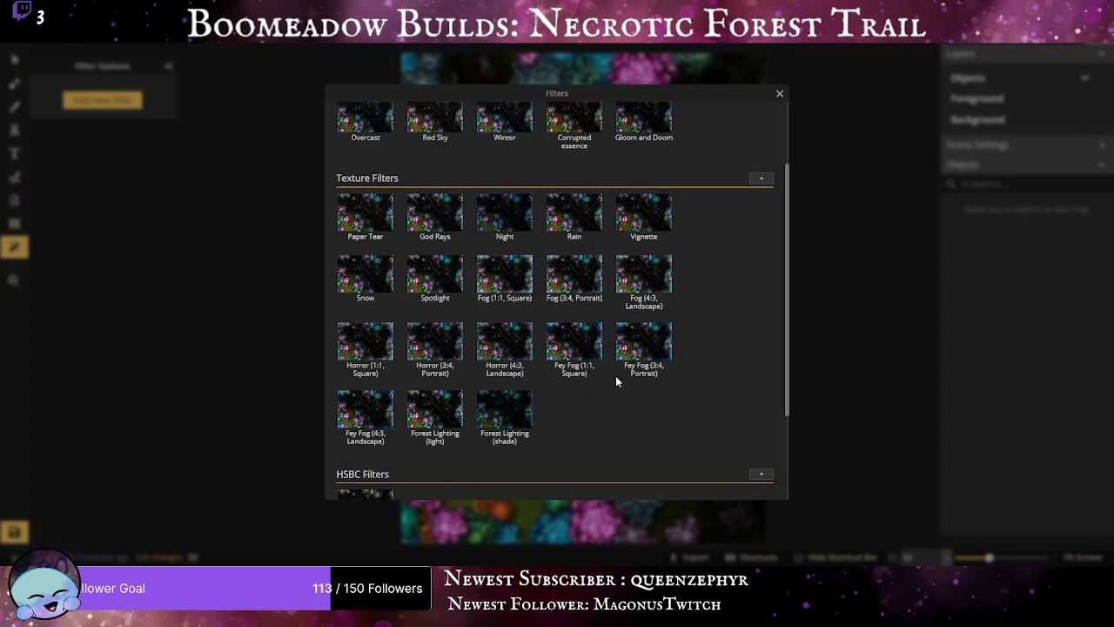
{"action": "left_click", "coordinate": [435, 416]}
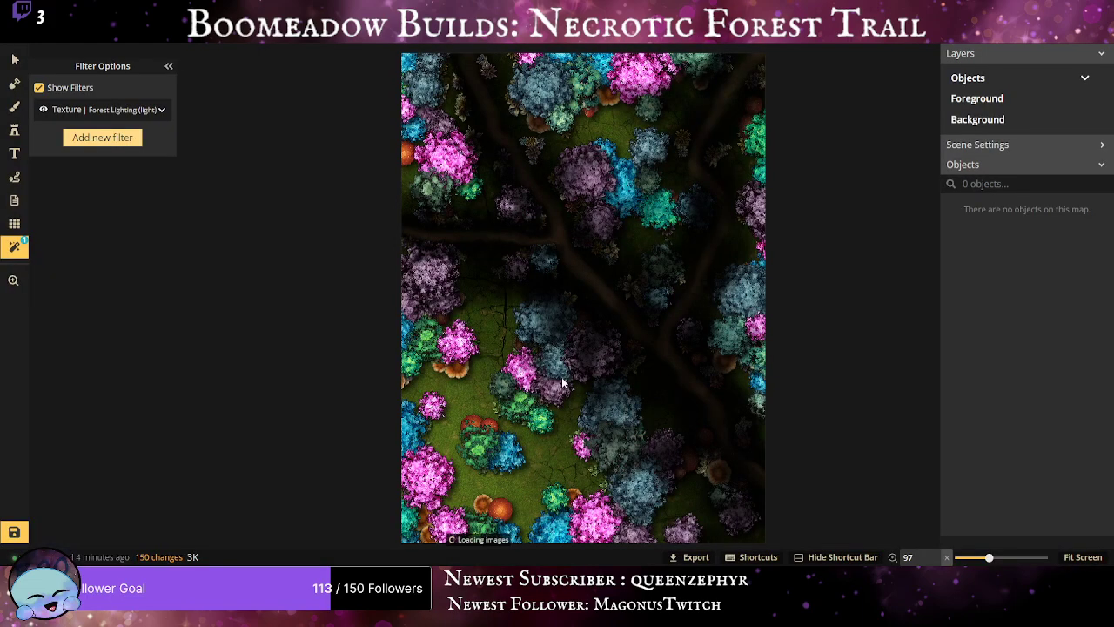
Set the Forest Lighting (light) filter's opacity to 0.38.
{"action": "left_click_drag", "start_coordinate": [561, 377], "coordinate": [404, 355]}
{"action": "scroll", "coordinate": [404, 354], "scroll_direction": "up", "scroll_amount": 1}
{"action": "scroll", "coordinate": [396, 352], "scroll_direction": "up", "scroll_amount": 3}
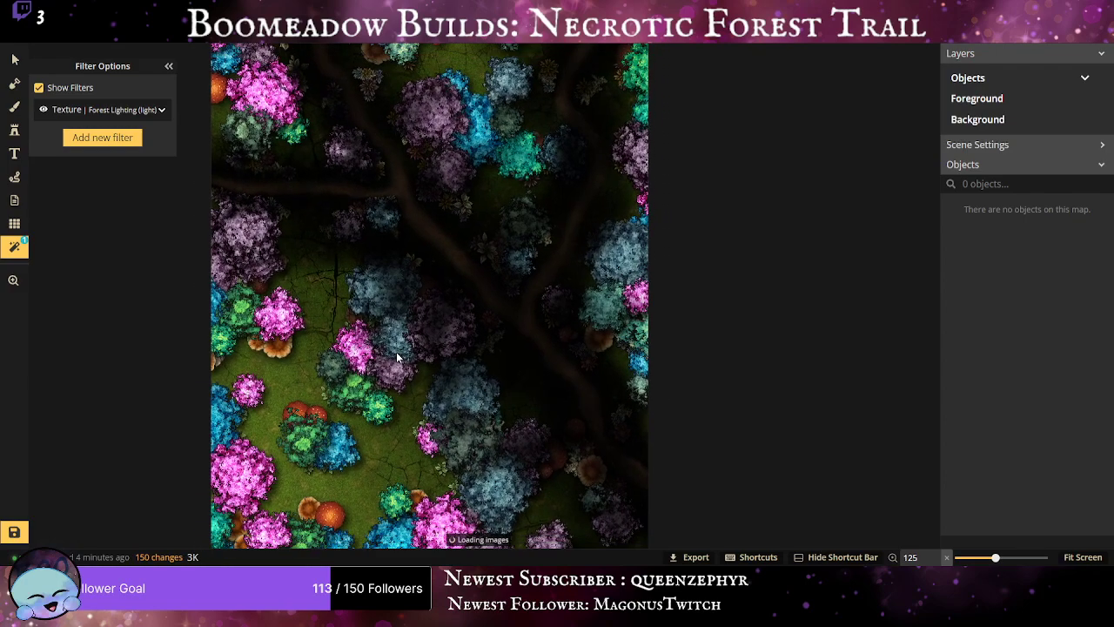
{"action": "left_click", "coordinate": [1083, 557]}
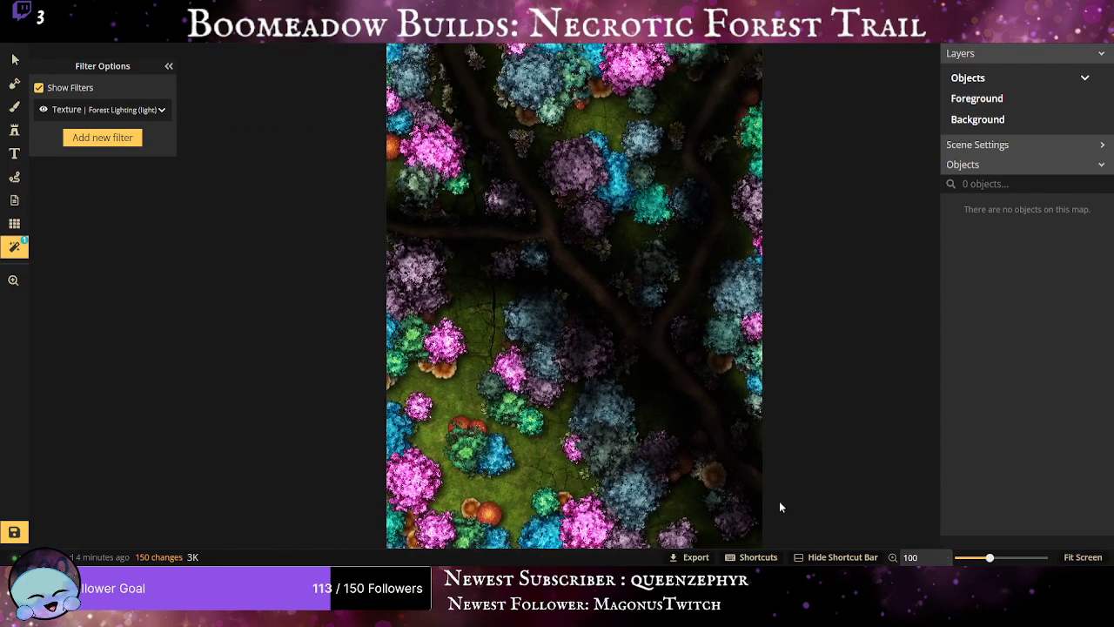
{"action": "left_click", "coordinate": [131, 111]}
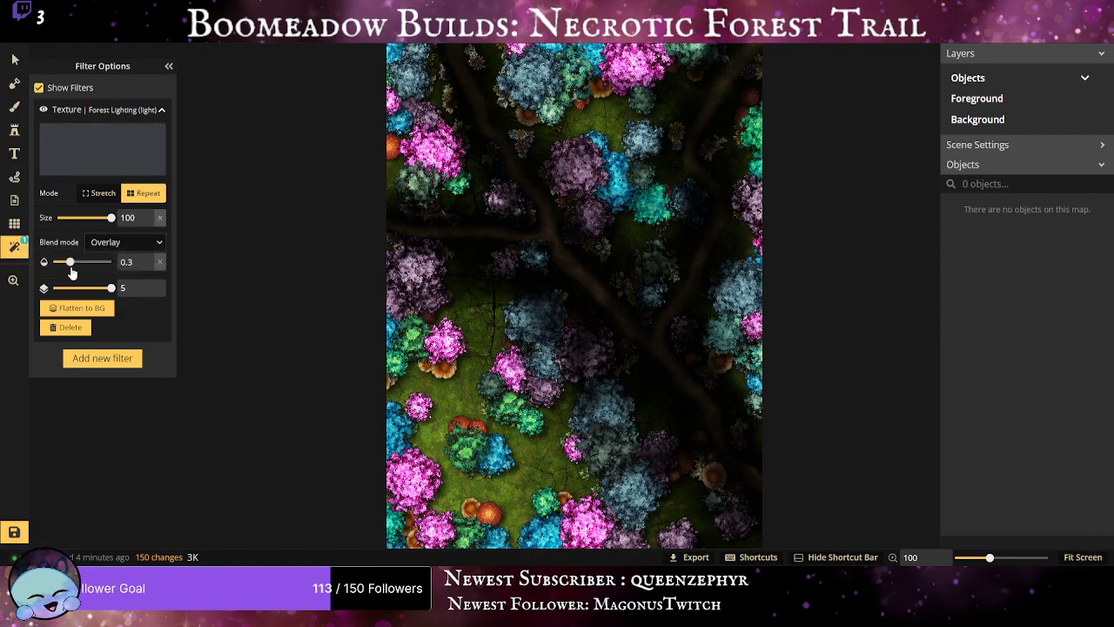
{"action": "left_click_drag", "start_coordinate": [76, 261], "coordinate": [291, 253]}
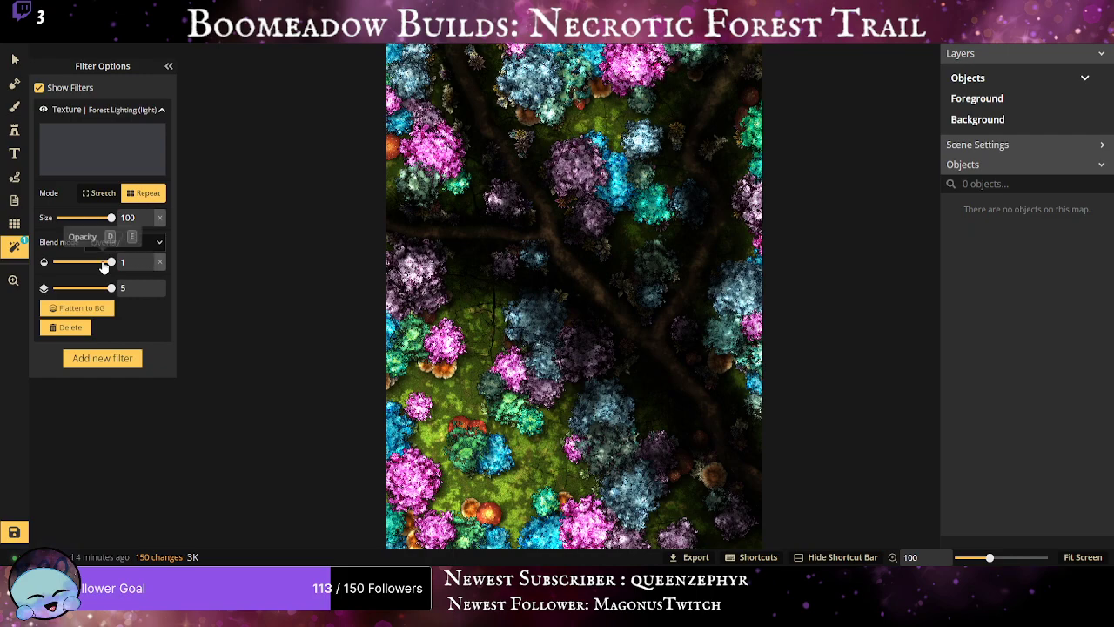
{"action": "left_click_drag", "start_coordinate": [109, 264], "coordinate": [74, 262]}
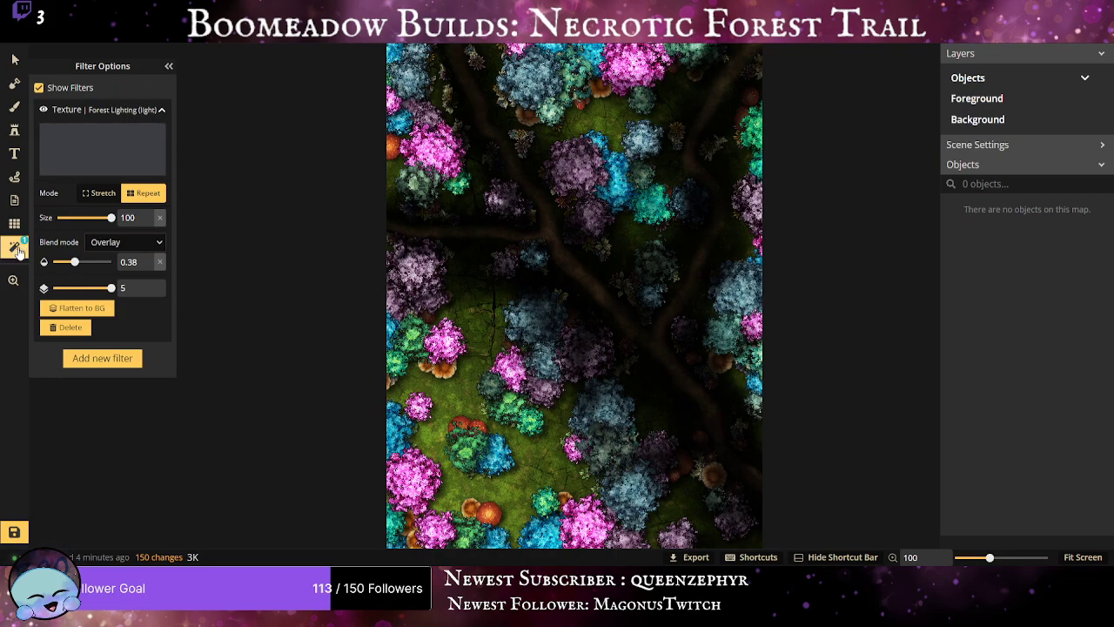
Add the Corrupted essence color filter to the map and save the map.
{"action": "left_click", "coordinate": [101, 358]}
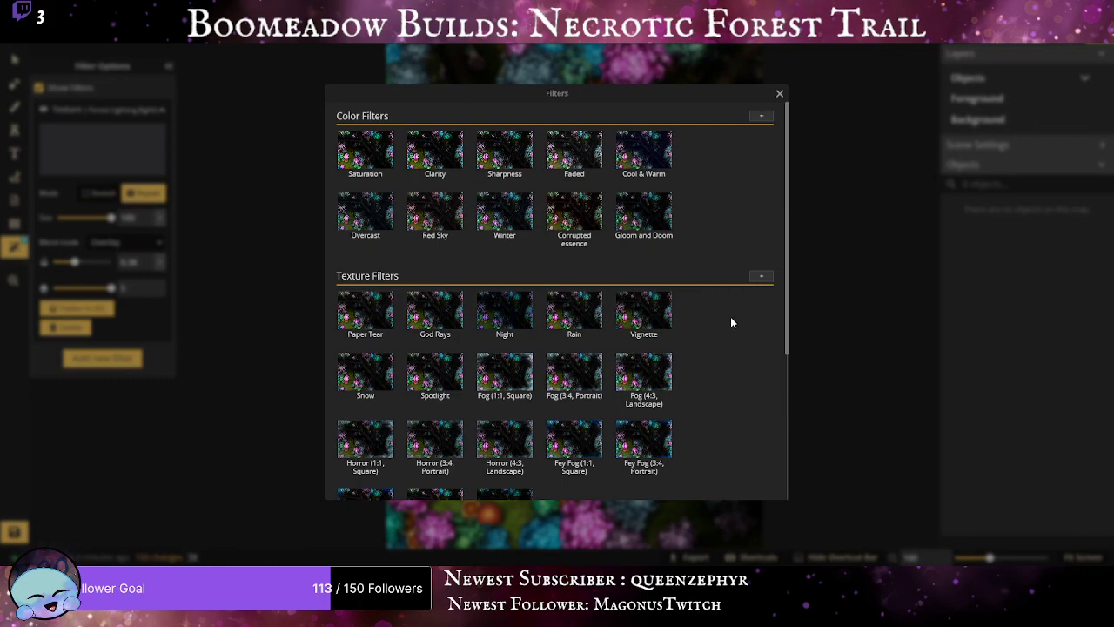
{"action": "left_click", "coordinate": [578, 222]}
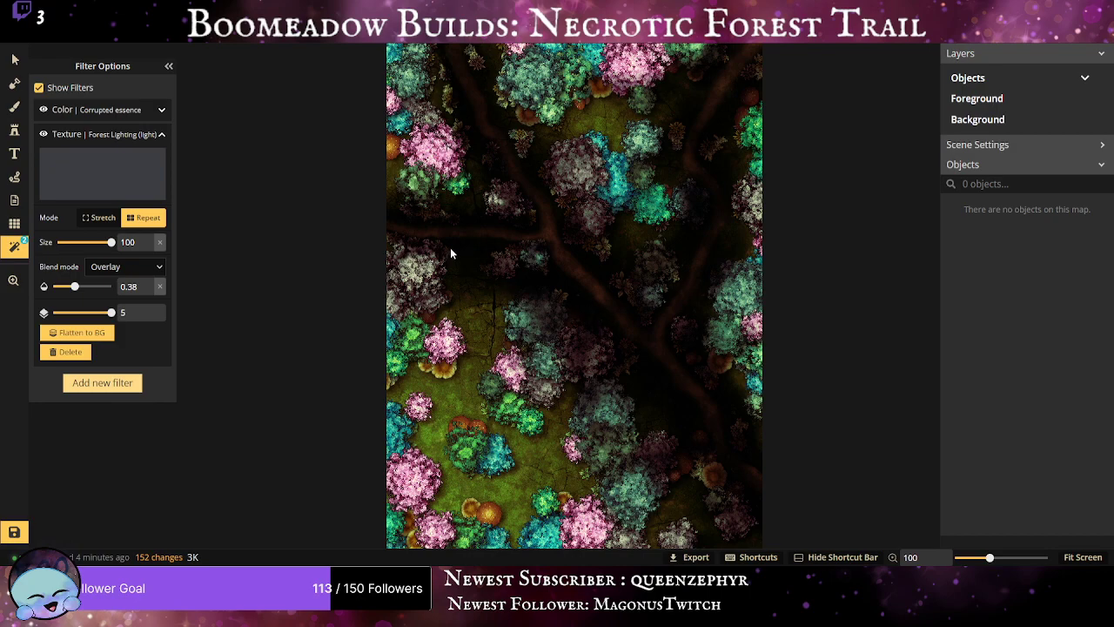
{"action": "left_click", "coordinate": [4, 534]}
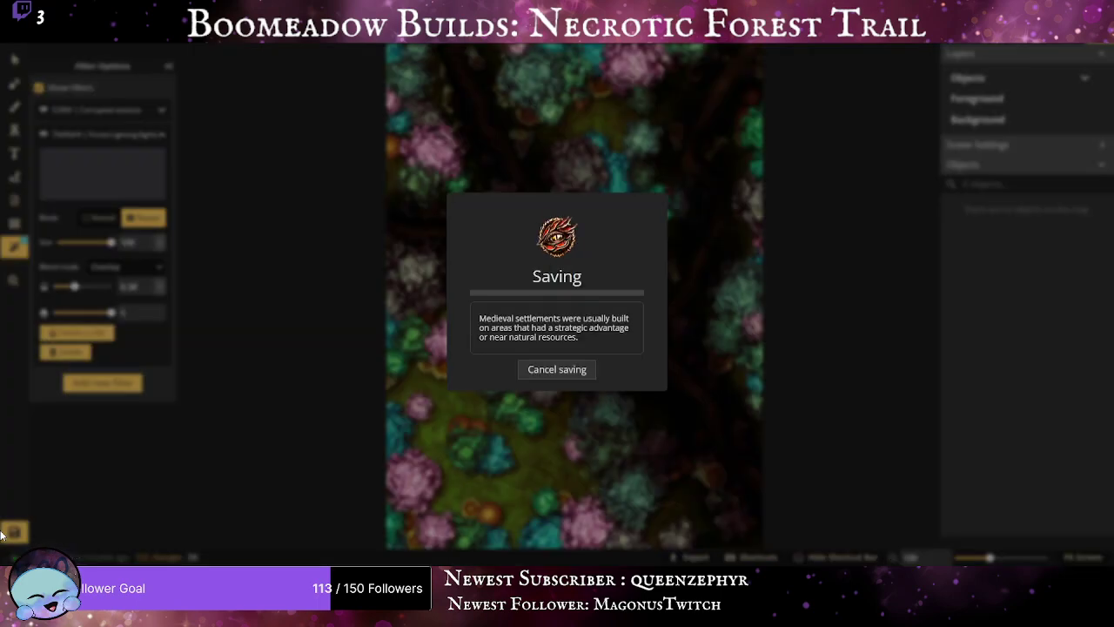